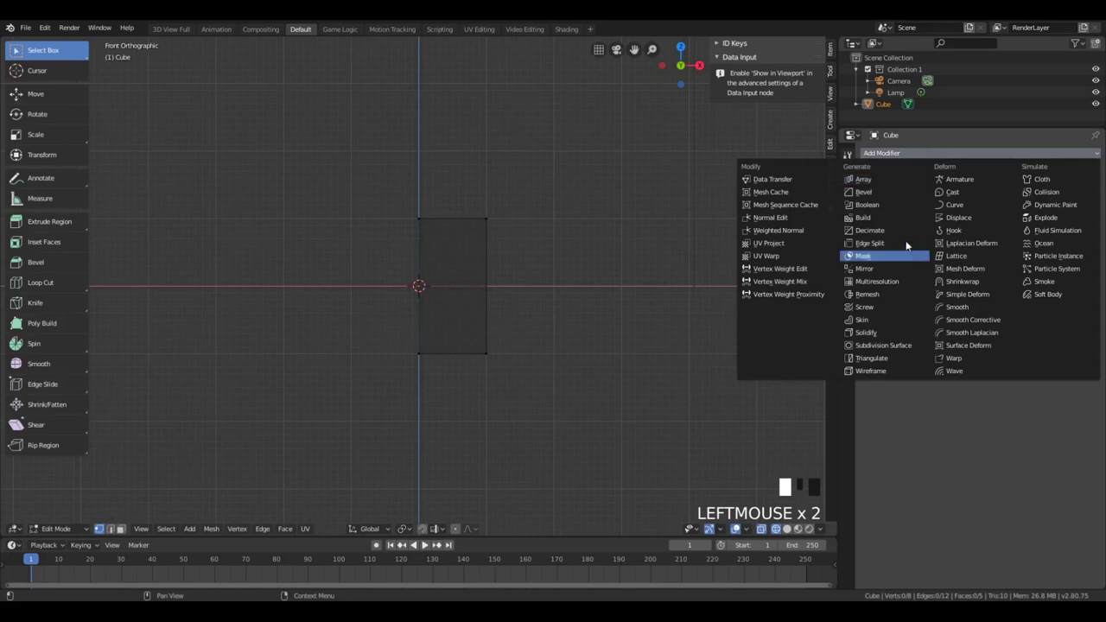
# Add a Mirror modifier on the X axis to the half cube and enable clipping
pyautogui.click(897, 269)
pyautogui.click(991, 330)
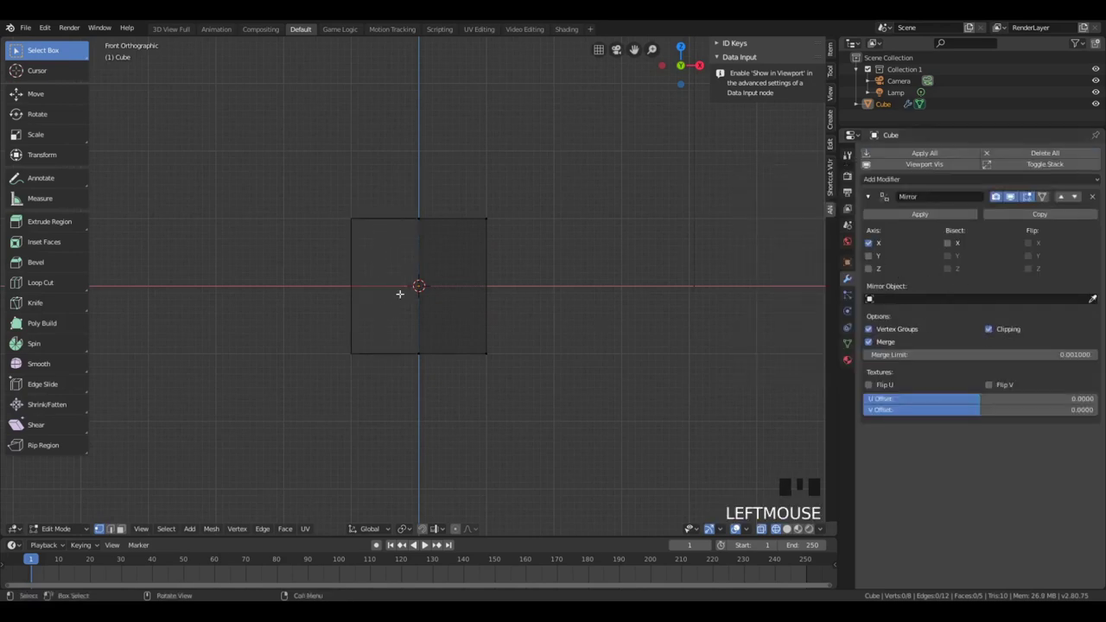
# Preview the cube in rendered shading outside Edit Mode and set the render engine to Eevee
pyautogui.moveTo(381, 264); pyautogui.dragTo(332, 288, button='middle')
pyautogui.press('z')
pyautogui.click(328, 225)
pyautogui.press('Tab')
pyautogui.click(847, 176)
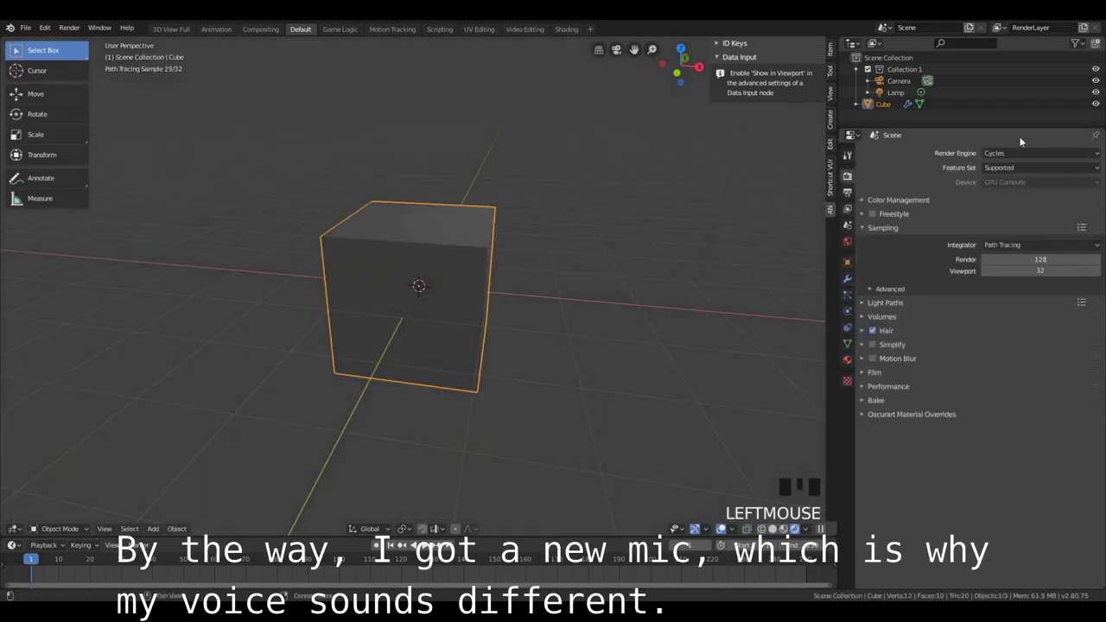
pyautogui.click(1041, 153)
pyautogui.click(979, 170)
# In wireframe front view, add a vertical loop cut about midway across the editable half of the cube
pyautogui.press('z')
pyautogui.click(718, 291)
pyautogui.press('KP_1')
pyautogui.press('Tab')
pyautogui.hotkey('alt', 'z')
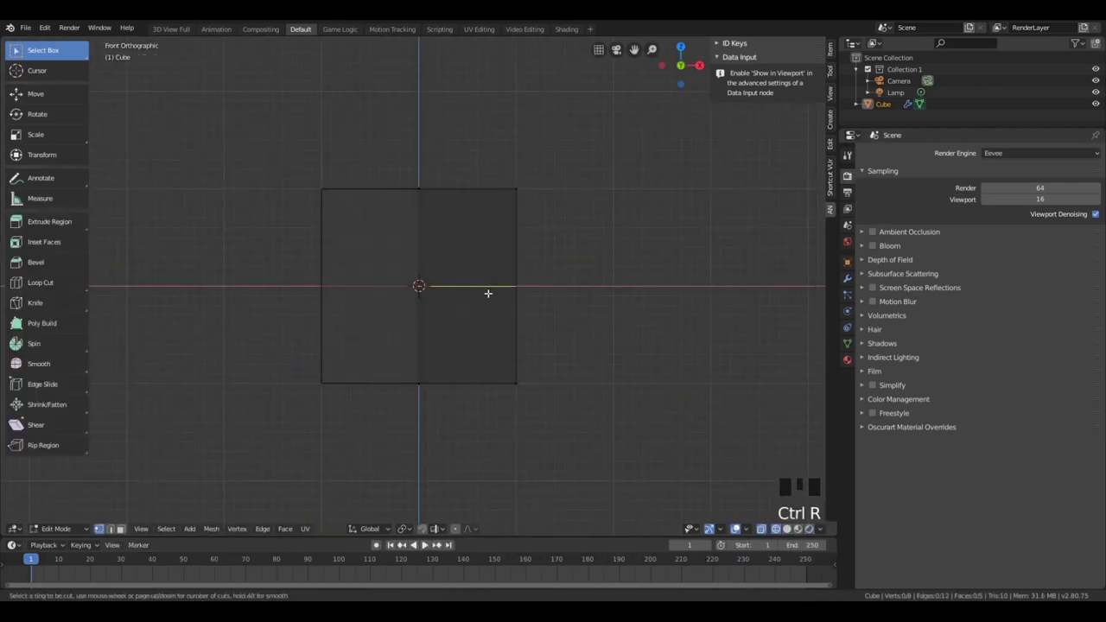
pyautogui.click(470, 208)
pyautogui.click(470, 208)
pyautogui.press('a')
pyautogui.press('a')
pyautogui.press('a')
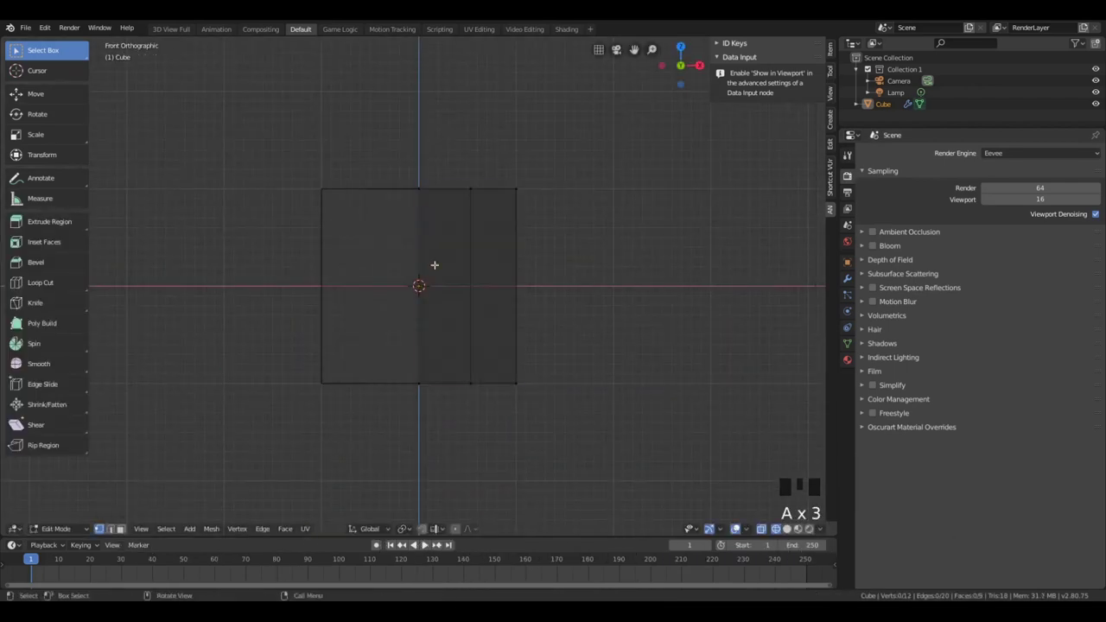
# Raise the top vertices slightly and move them inward along X to taper the body
pyautogui.press('g')
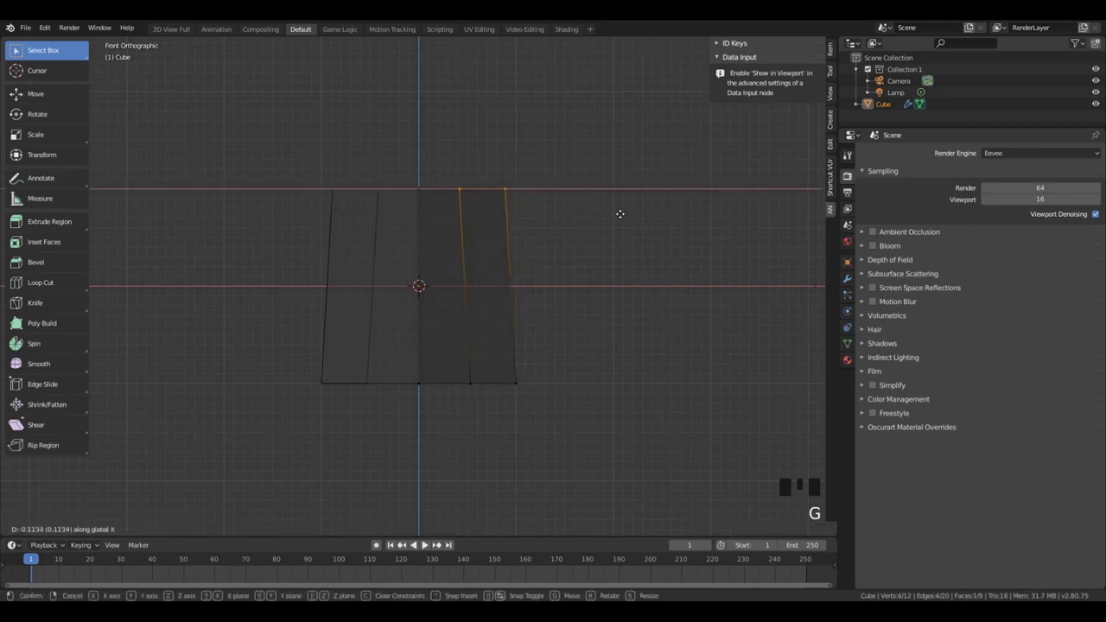
pyautogui.press('x')
pyautogui.press('x')
pyautogui.press('z')
pyautogui.click(576, 204)
pyautogui.press('g')
pyautogui.press('x')
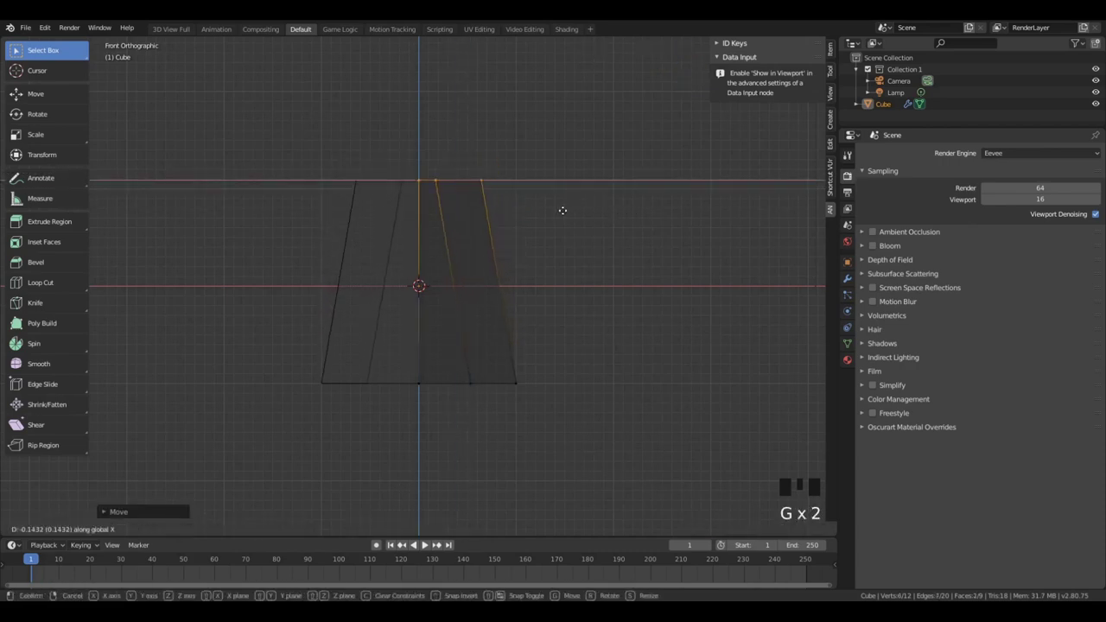
pyautogui.click(551, 213)
# Select the bottom vertices and extrude them a short distance downward
pyautogui.press('a')
pyautogui.press('a')
pyautogui.press('b')
pyautogui.moveTo(455, 358); pyautogui.dragTo(552, 417)
pyautogui.moveTo(392, 358); pyautogui.dragTo(542, 400)
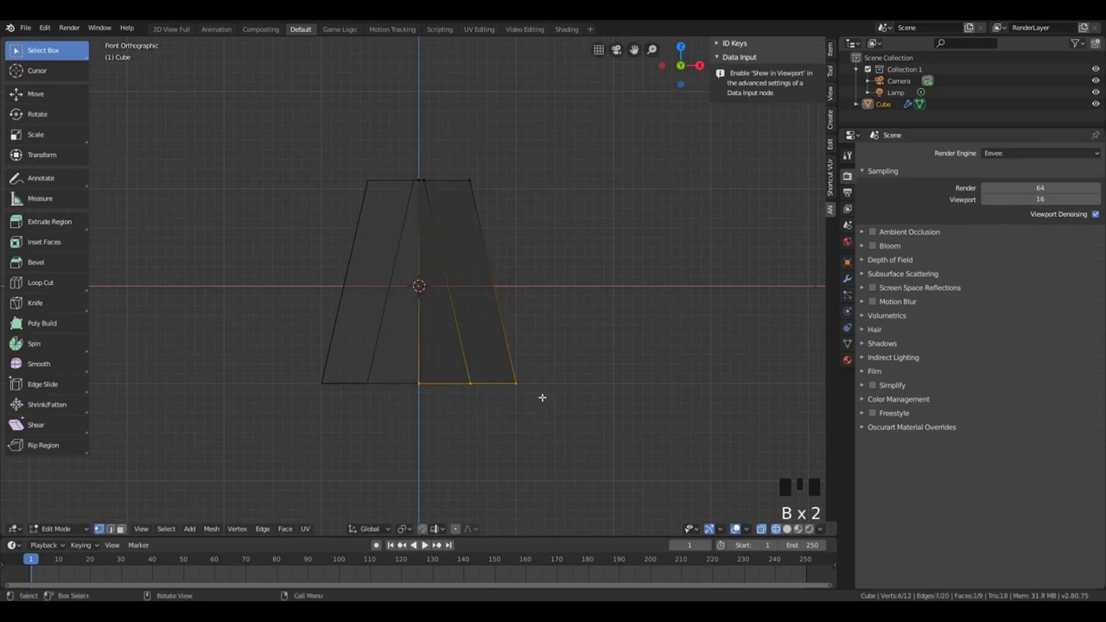
pyautogui.press('e')
pyautogui.click(494, 433)
# Move the outer vertices of the extruded bottom inward along X to slope the lower sides
pyautogui.press('a')
pyautogui.press('a')
pyautogui.press('b')
pyautogui.moveTo(454, 415); pyautogui.dragTo(538, 442)
pyautogui.press('g')
pyautogui.press('x')
pyautogui.click(516, 441)
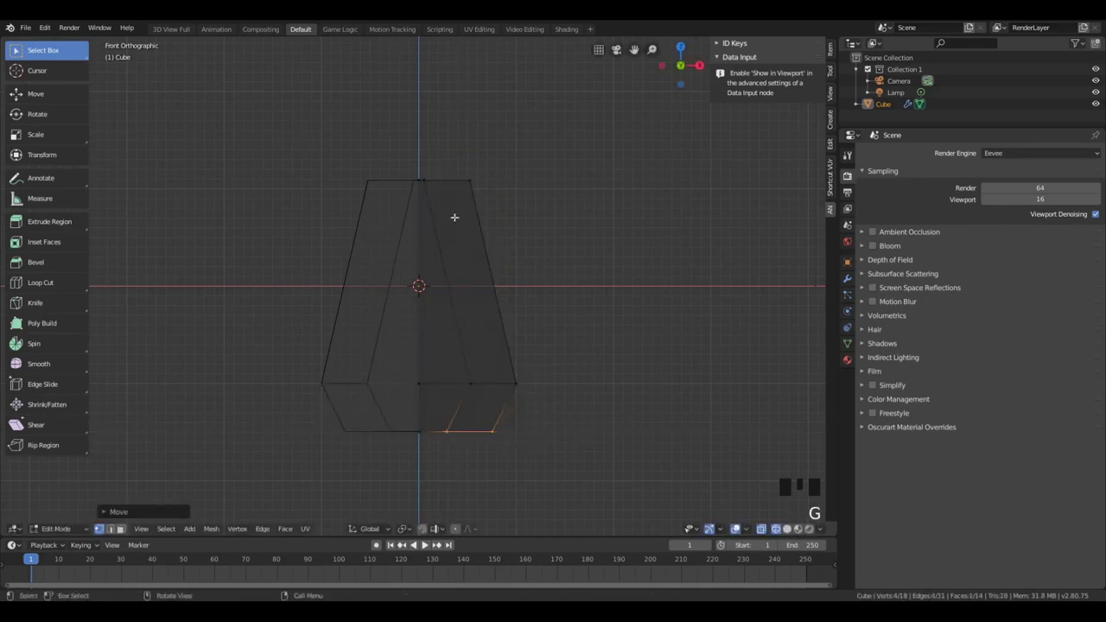
# Move the inner top vertices of the loop outward along X, close to the outer corner
pyautogui.click(424, 183)
pyautogui.press('g')
pyautogui.press('x')
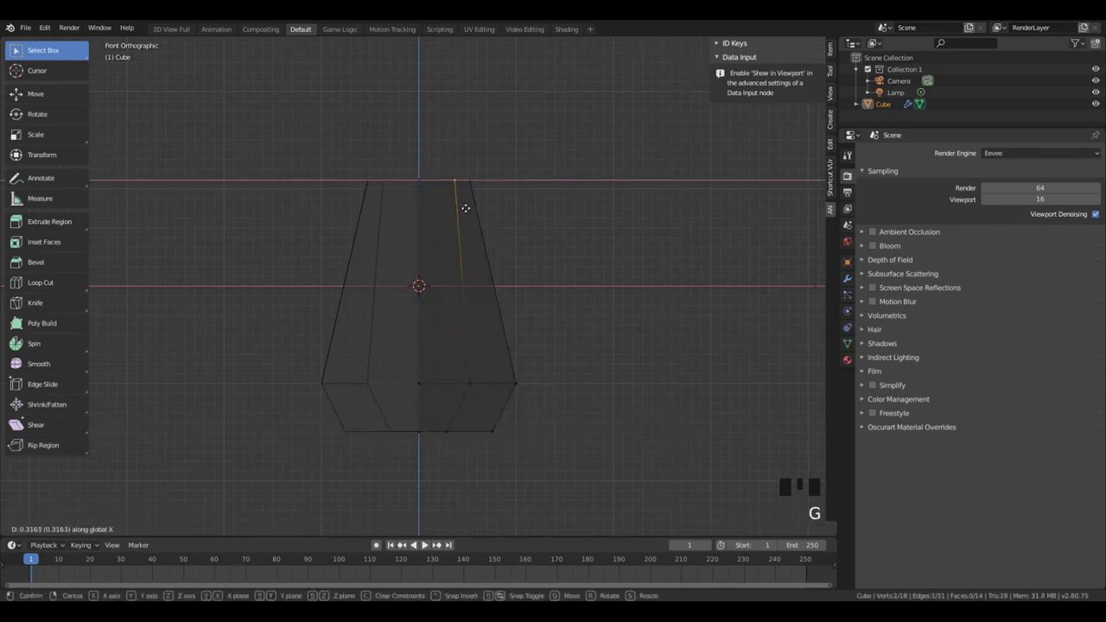
pyautogui.click(463, 208)
# Select the inner loop's top and lower-corner vertices and scale them to 0 along X to align them
pyautogui.press('b')
pyautogui.moveTo(445, 179); pyautogui.dragTo(465, 397)
pyautogui.press('s')
pyautogui.press('x')
pyautogui.press('0')
pyautogui.press('Return')
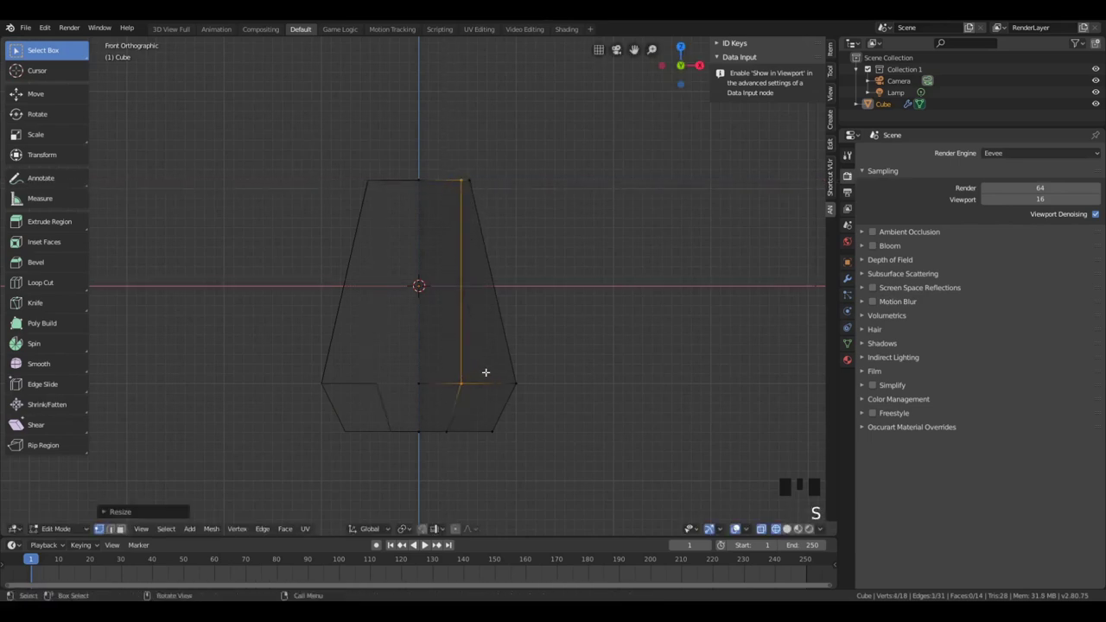
pyautogui.press('g')
pyautogui.press('x')
pyautogui.press('Escape')
# Move the inner loop's two lower vertex rows outward along X, close to the sloped outer edge
pyautogui.moveTo(445, 375); pyautogui.dragTo(490, 435)
pyautogui.press('g')
pyautogui.press('x')
pyautogui.click(507, 445)
# Move the inner loop's bottommost vertices slightly inward along X
pyautogui.press('b')
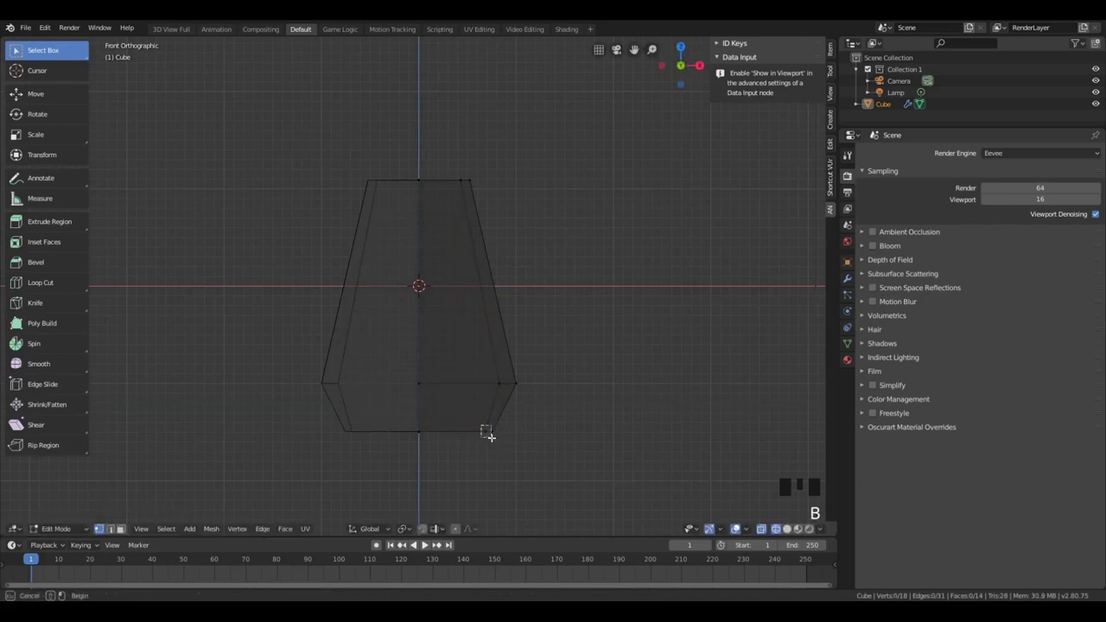
pyautogui.press('g')
pyautogui.press('x')
pyautogui.press('Tab')
pyautogui.press('Tab')
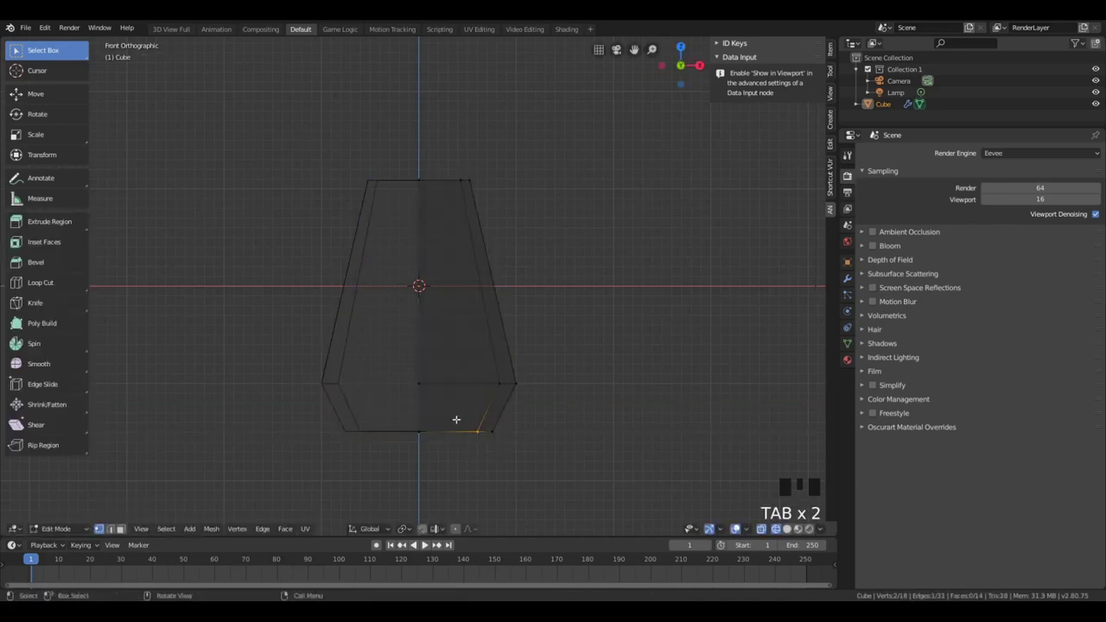
pyautogui.hotkey('alt', 'a')
pyautogui.press('b')
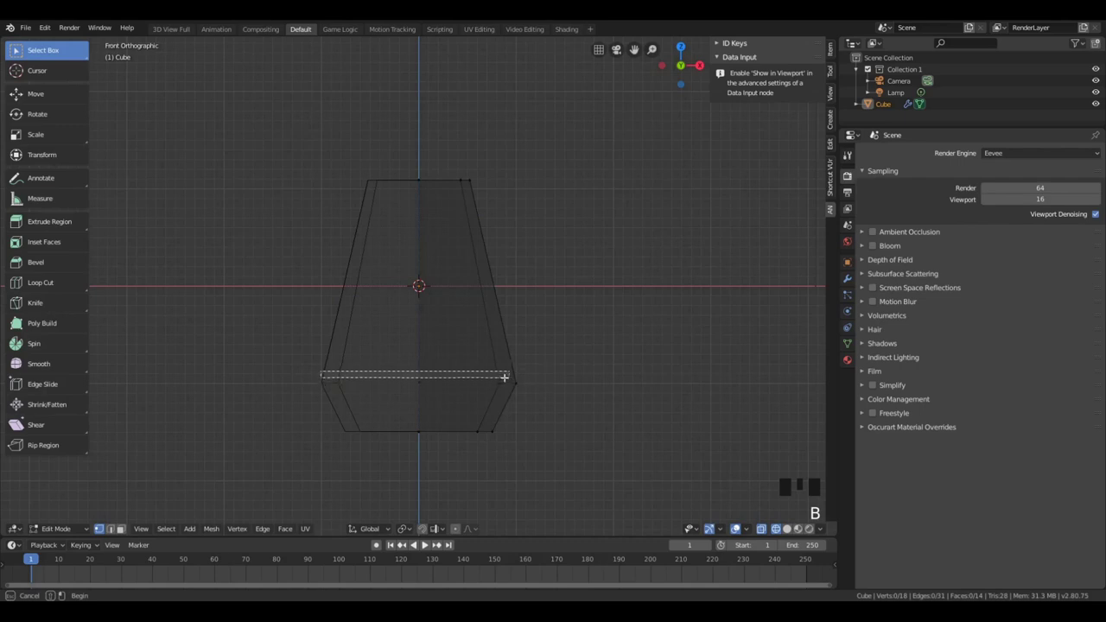
pyautogui.press('a')
pyautogui.press('a')
pyautogui.press('a')
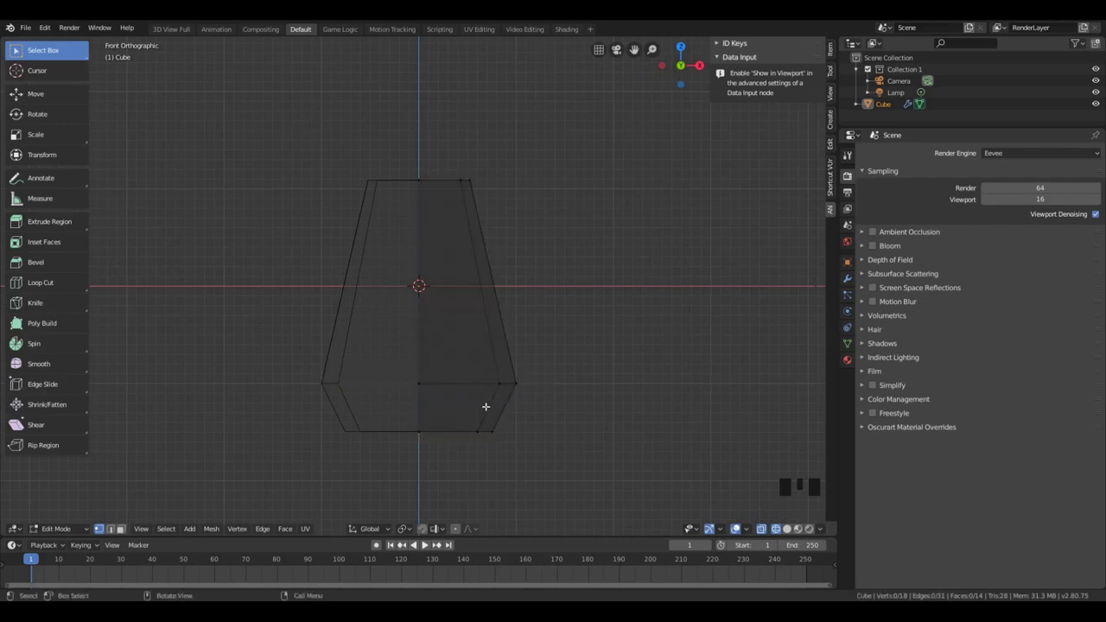
# Switch to solid shading and add a horizontal loop cut around the upper part of the body
pyautogui.press('z')
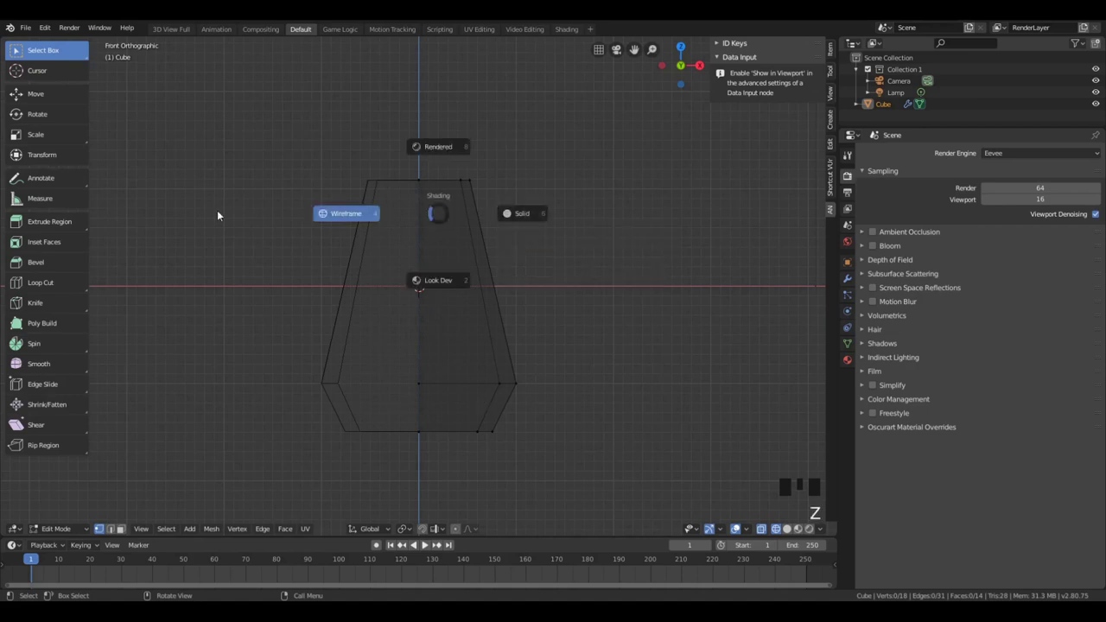
pyautogui.click(519, 215)
pyautogui.moveTo(519, 215); pyautogui.dragTo(421, 325, button='middle')
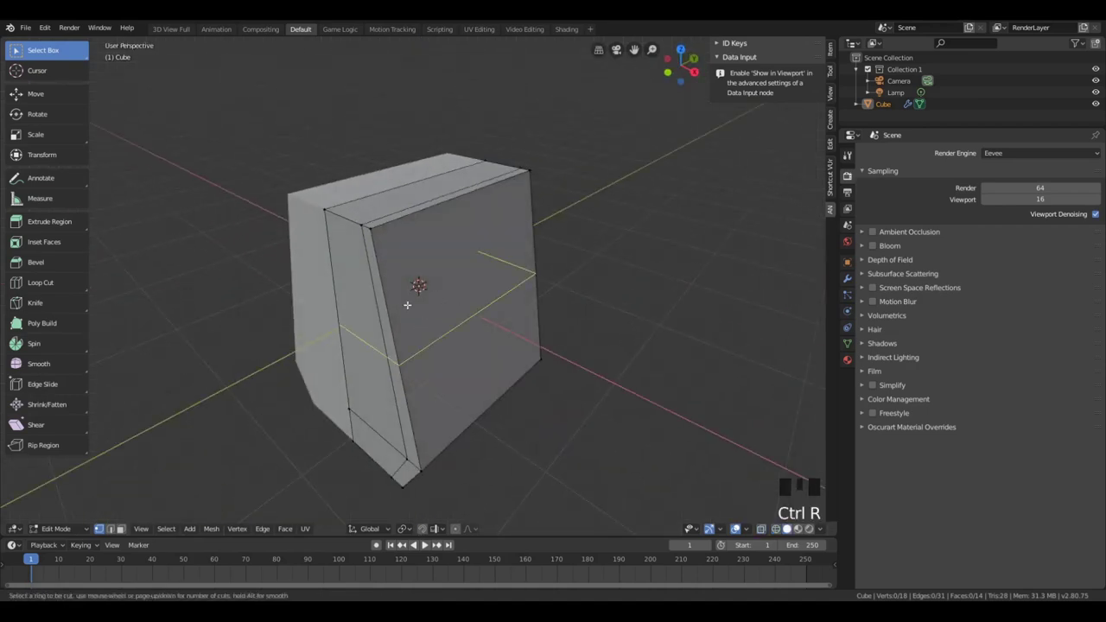
pyautogui.click(399, 309)
pyautogui.click(387, 262)
pyautogui.press('KP_3')
pyautogui.press('g')
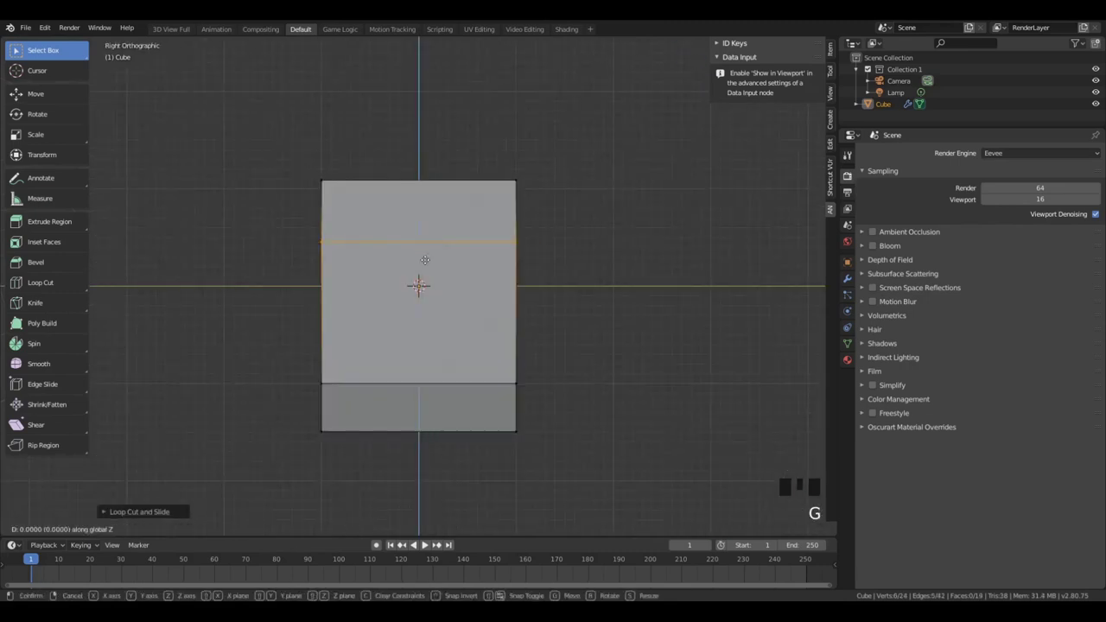
# Add a second horizontal loop cut around the body and a vertical loop cut on the side near the front
pyautogui.moveTo(425, 259); pyautogui.dragTo(471, 252, button='middle')
pyautogui.hotkey('ctrl', 'r')
pyautogui.hotkey('ctrl', 'r')
pyautogui.click(447, 190)
pyautogui.click(423, 238)
pyautogui.moveTo(471, 252); pyautogui.dragTo(500, 262, button='middle')
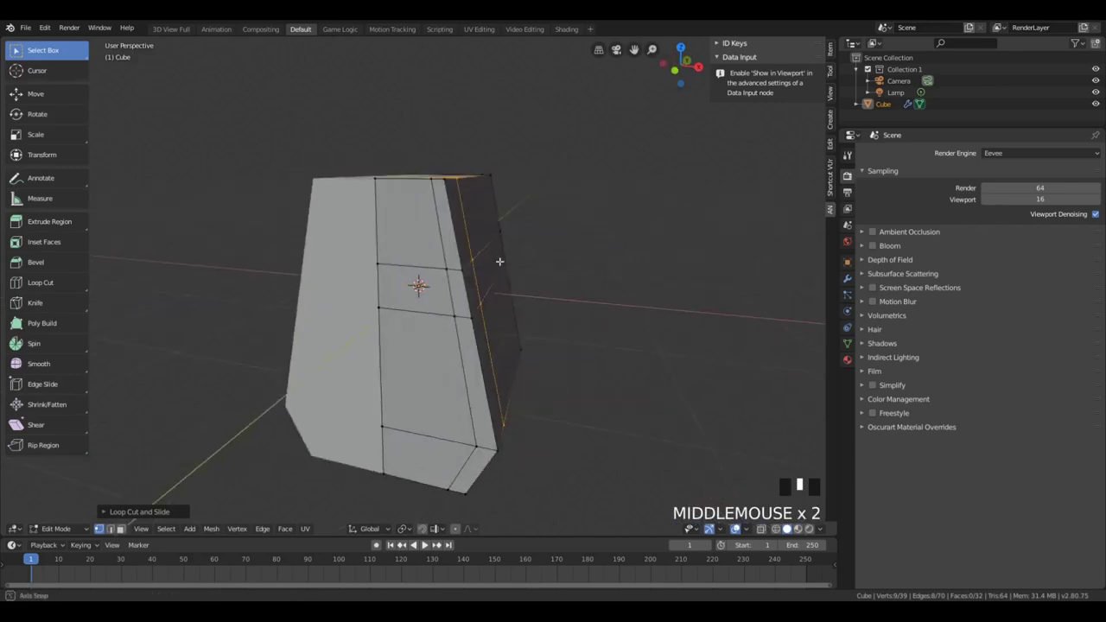
# Try lowering the top vertices in wireframe front view and shifting them along X
pyautogui.press('KP_1')
pyautogui.press('z')
pyautogui.press('g')
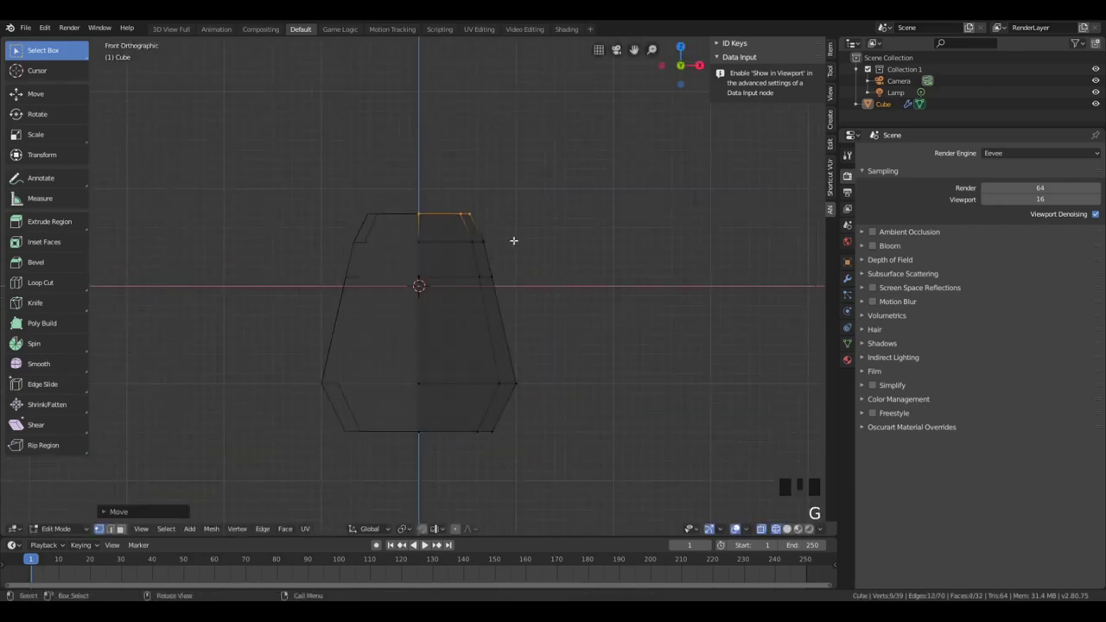
pyautogui.press('g')
pyautogui.press('x')
pyautogui.click(516, 237)
pyautogui.press('Tab')
pyautogui.press('z')
pyautogui.press('Tab')
pyautogui.moveTo(634, 239)
pyautogui.mouseDown(button='middle')
pyautogui.moveTo(449, 260)
pyautogui.moveTo(517, 240)
pyautogui.mouseUp(button='middle')
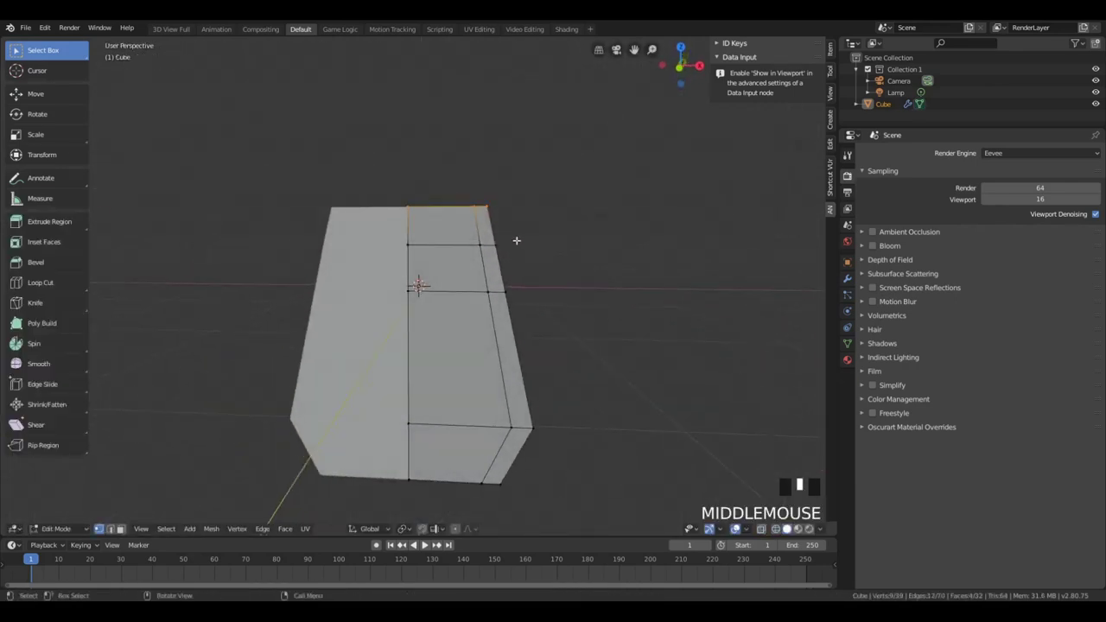
# Undo the changes made to the top vertices
pyautogui.hotkey('ctrl', 'z')
pyautogui.hotkey('ctrl', 'z')
pyautogui.hotkey('ctrl', 'z')
pyautogui.hotkey('ctrl', 'z')
pyautogui.hotkey('ctrl', 'z')
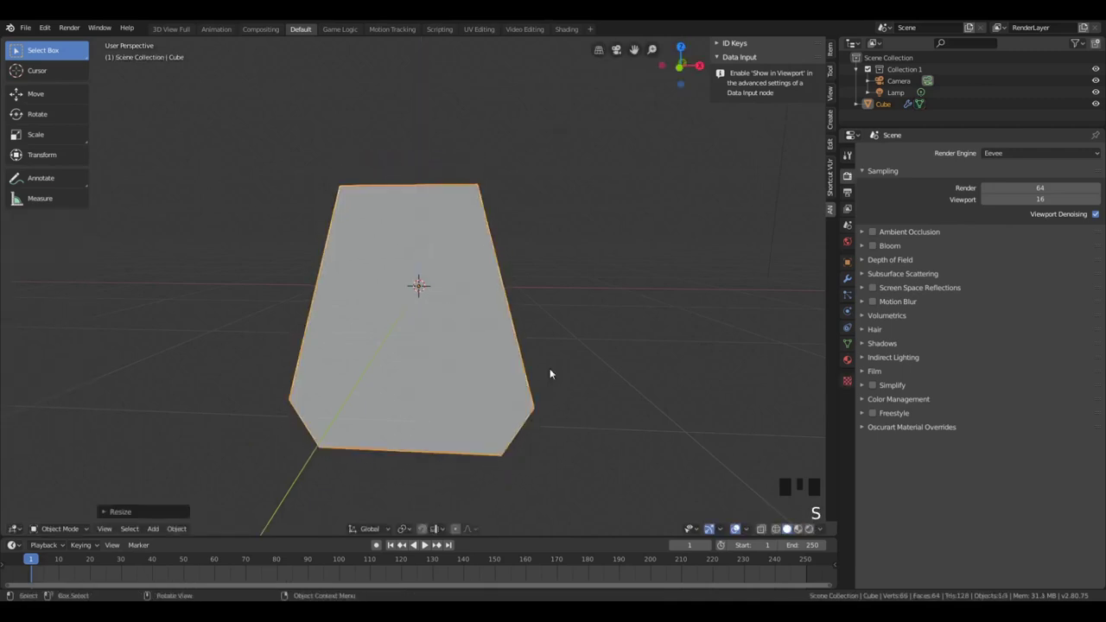
# Add another horizontal loop cut between the top edge and the uppermost existing loop
pyautogui.press('Tab')
pyautogui.moveTo(548, 369); pyautogui.dragTo(469, 265, button='middle')
pyautogui.press('a')
pyautogui.hotkey('ctrl', 'r')
pyautogui.click(524, 232)
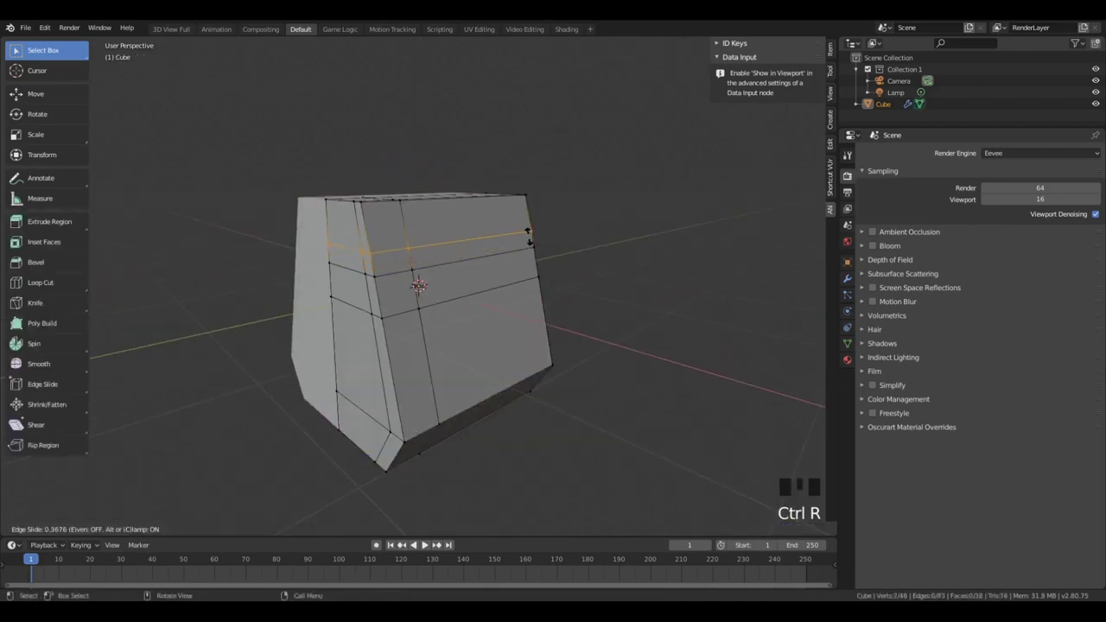
pyautogui.click(528, 229)
pyautogui.moveTo(528, 229); pyautogui.dragTo(468, 264, button='middle')
pyautogui.press('g')
pyautogui.press('x')
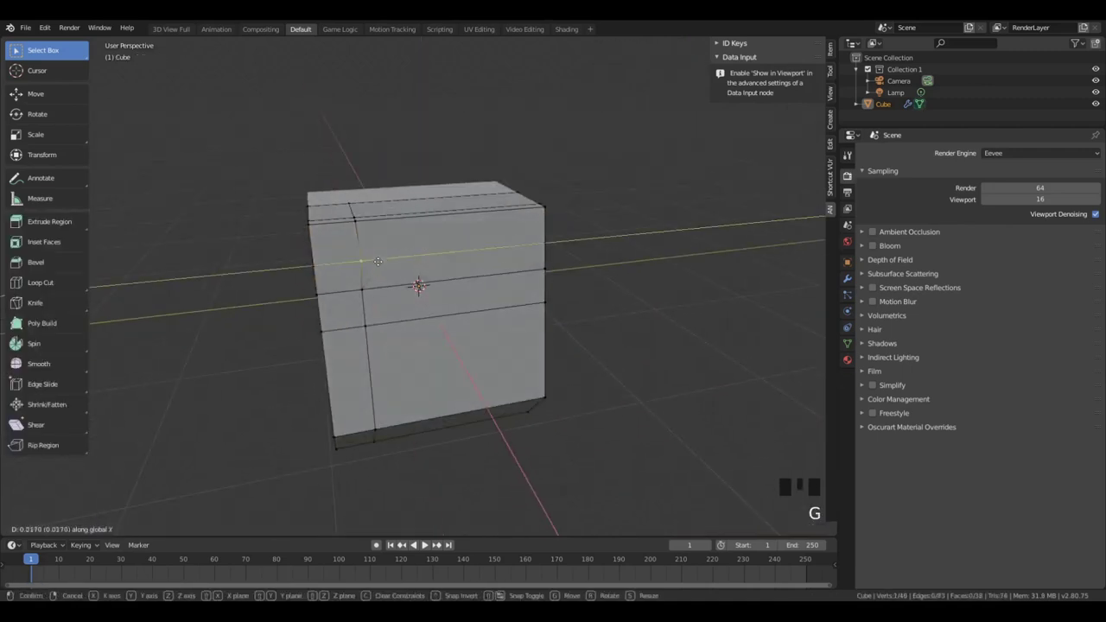
pyautogui.rightClick(355, 272)
# Move the vertical side loop's vertices from the newest horizontal loop downward along Y, slanting its top segment
pyautogui.moveTo(402, 421); pyautogui.dragTo(361, 266, button='middle')
pyautogui.moveTo(397, 447); pyautogui.dragTo(398, 450)
pyautogui.press('g')
pyautogui.press('y')
pyautogui.moveTo(389, 226); pyautogui.dragTo(325, 243, button='middle')
pyautogui.click(419, 353)
pyautogui.press('a')
pyautogui.press('a')
# Add a second vertical loop cut right beside the slanted side loop
pyautogui.hotkey('ctrl', 'r')
pyautogui.click(325, 216)
pyautogui.click(342, 234)
pyautogui.press('a')
pyautogui.press('a')
# Add a horizontal loop cut just above the uppermost side loop
pyautogui.scroll(2, 395, 239)
pyautogui.moveTo(256, 406); pyautogui.dragTo(531, 240, button='middle')
pyautogui.hotkey('ctrl', 'r')
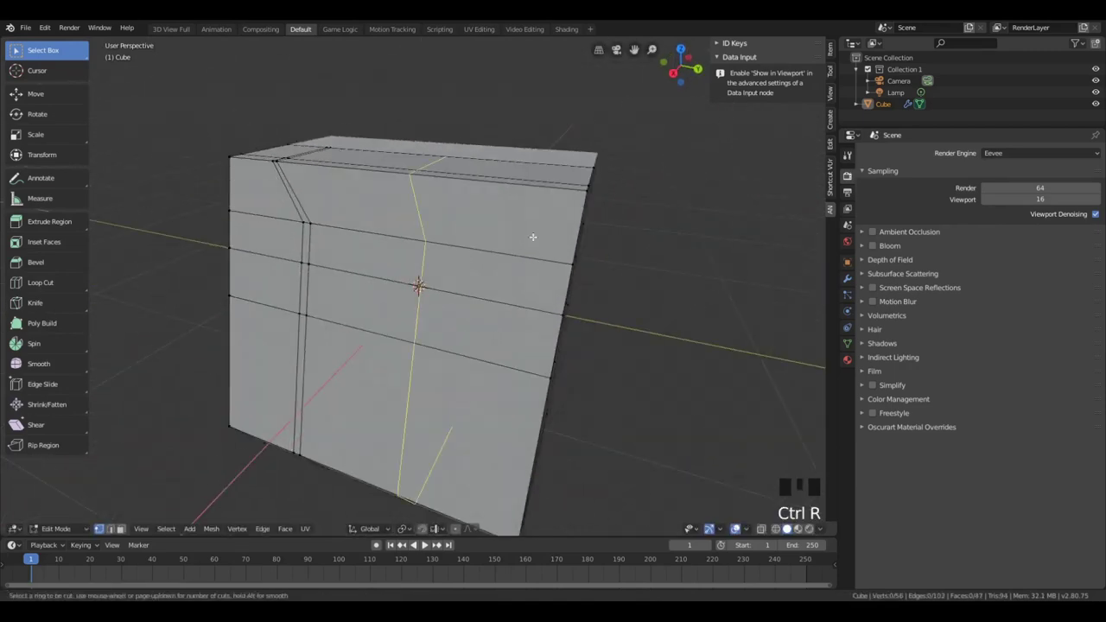
pyautogui.click(562, 255)
pyautogui.click(563, 282)
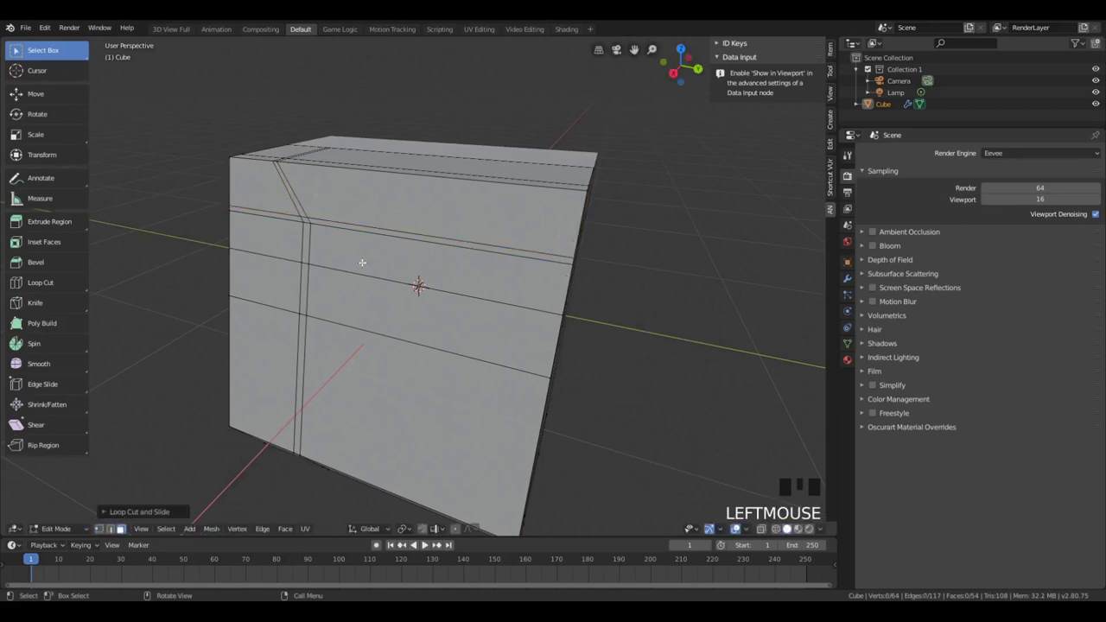
# Select the large upper side face behind the slanted edge and move it inward along X to form a recess
pyautogui.click(381, 209)
pyautogui.moveTo(385, 207); pyautogui.dragTo(386, 276, button='middle')
pyautogui.press('g')
pyautogui.press('x')
pyautogui.click(366, 257)
pyautogui.press('Tab')
pyautogui.press('Tab')
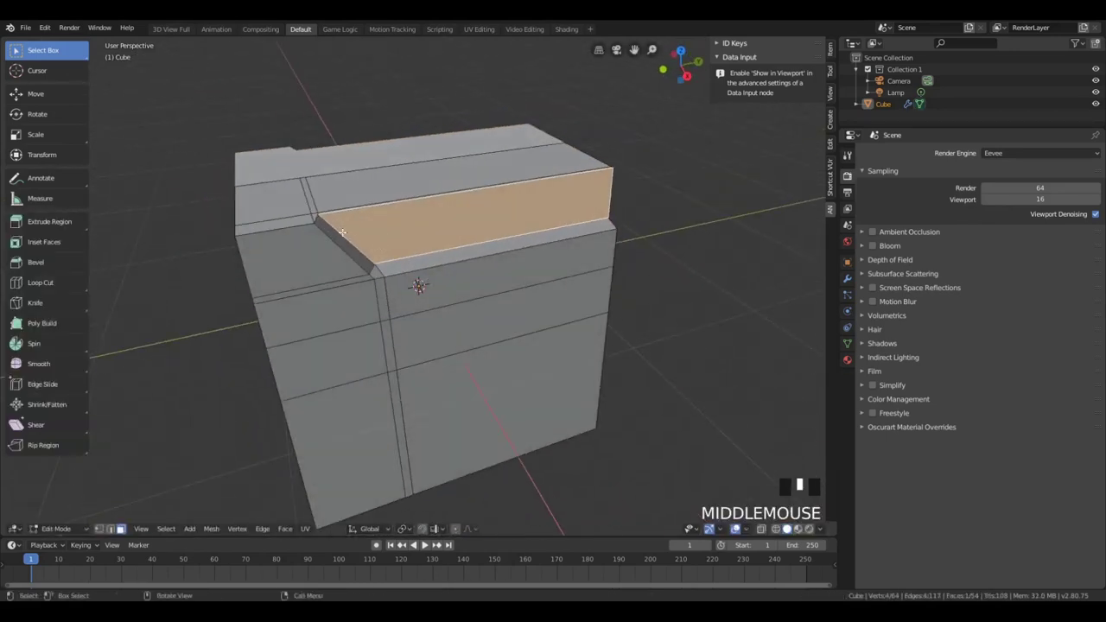
# Select all the top faces of the editable half and try to inset them together
pyautogui.moveTo(347, 236); pyautogui.dragTo(444, 241, button='middle')
pyautogui.click(446, 239)
pyautogui.press('b')
pyautogui.moveTo(510, 202); pyautogui.dragTo(482, 234)
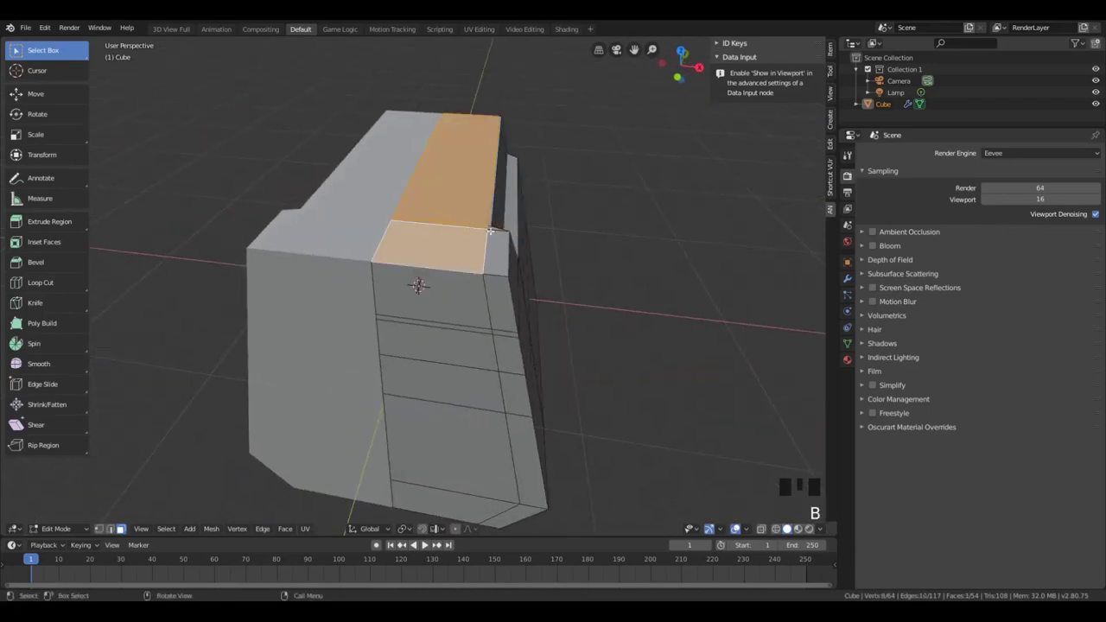
pyautogui.scroll(2, 511, 209)
pyautogui.press('b')
pyautogui.moveTo(525, 218); pyautogui.dragTo(511, 248, button='middle')
pyautogui.keyDown('shift'); pyautogui.click(467, 221); pyautogui.keyUp('shift')
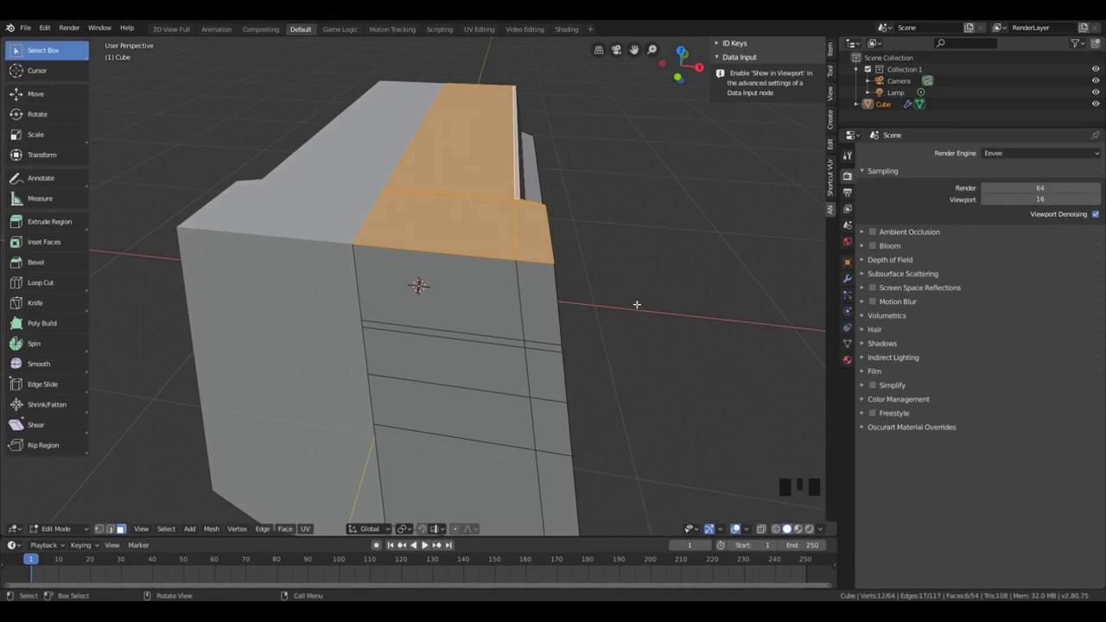
pyautogui.press('i')
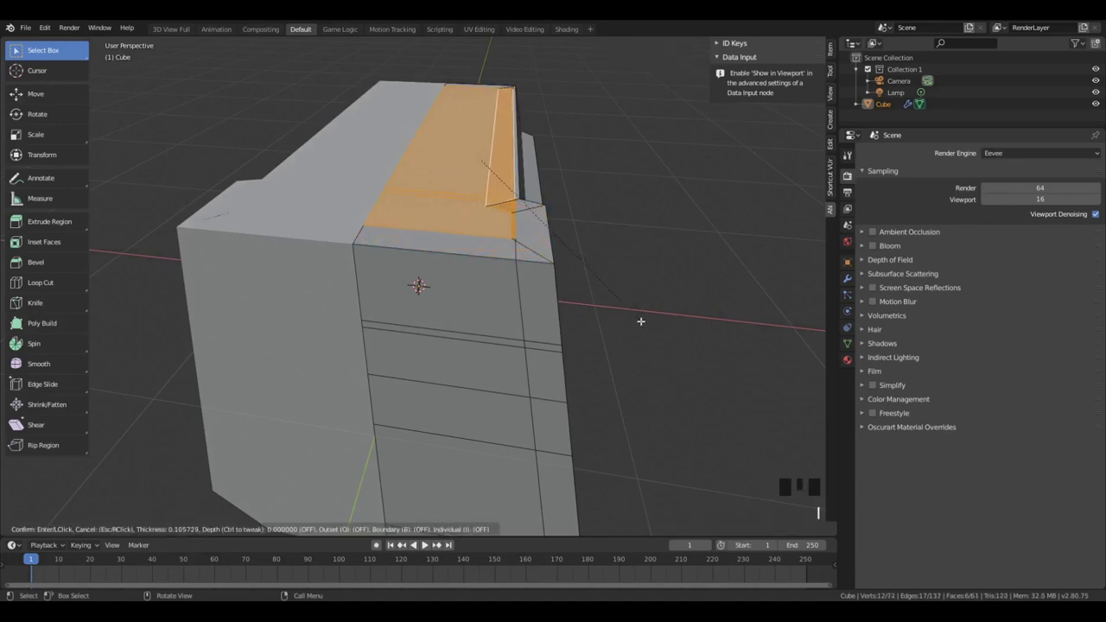
pyautogui.rightClick(648, 294)
pyautogui.scroll(2, 568, 236)
pyautogui.scroll(-2, 566, 233)
pyautogui.press('a')
pyautogui.press('a')
pyautogui.press('a')
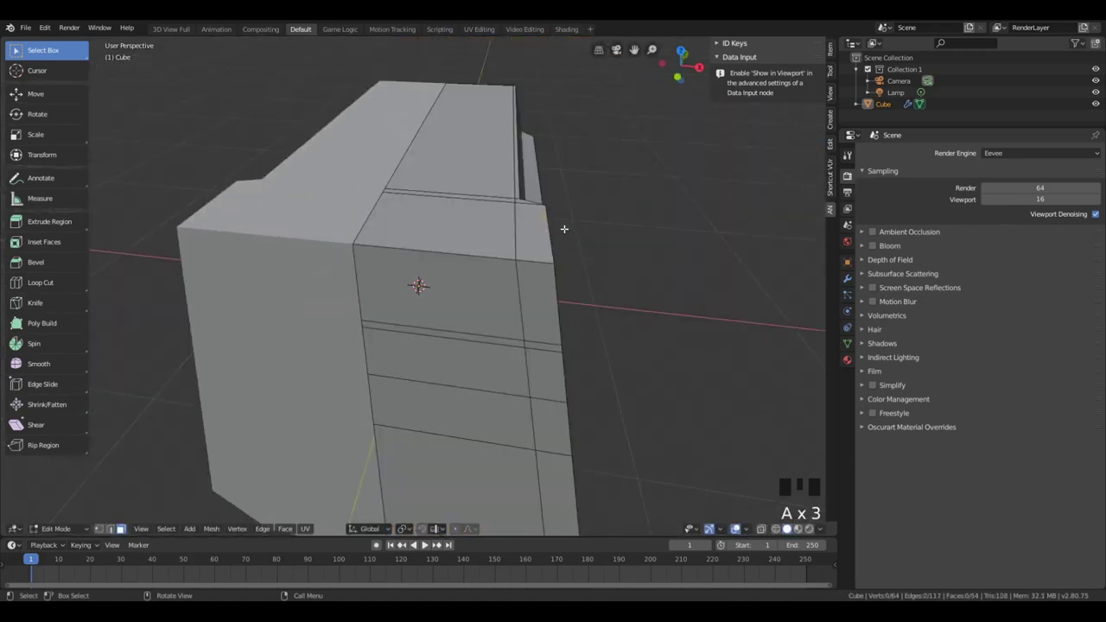
# Try a loop cut close to the upper outer edge above the recess and undo it
pyautogui.moveTo(563, 230); pyautogui.dragTo(529, 328, button='middle')
pyautogui.hotkey('ctrl', 'r')
pyautogui.click(530, 329)
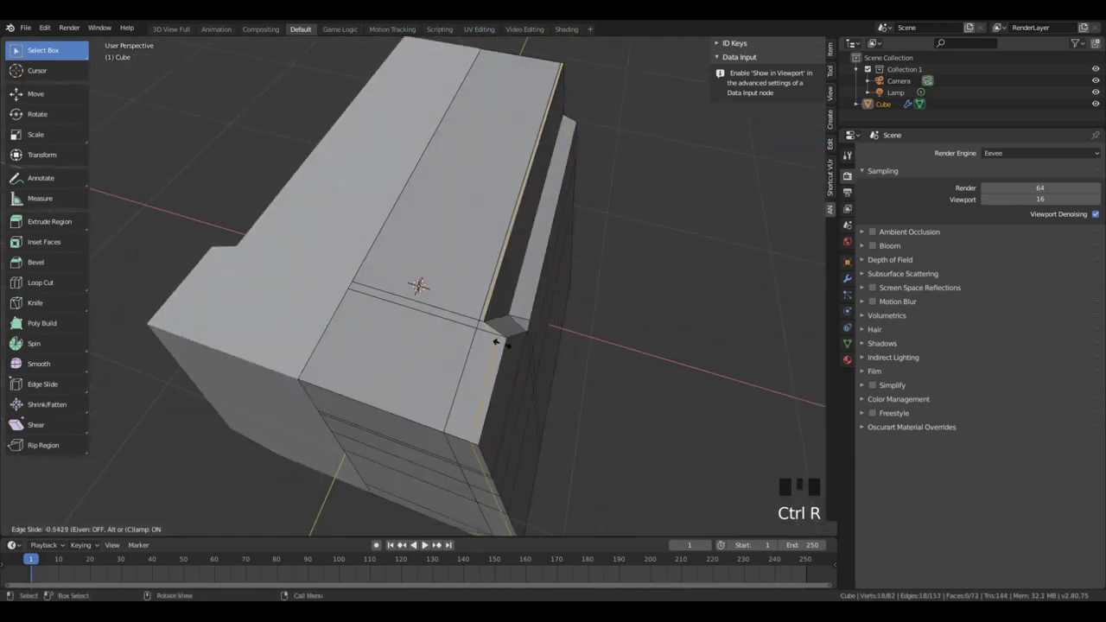
pyautogui.hotkey('ctrl', 'z')
pyautogui.hotkey('ctrl', 'z')
pyautogui.hotkey('ctrl', 'z')
pyautogui.press('Tab')
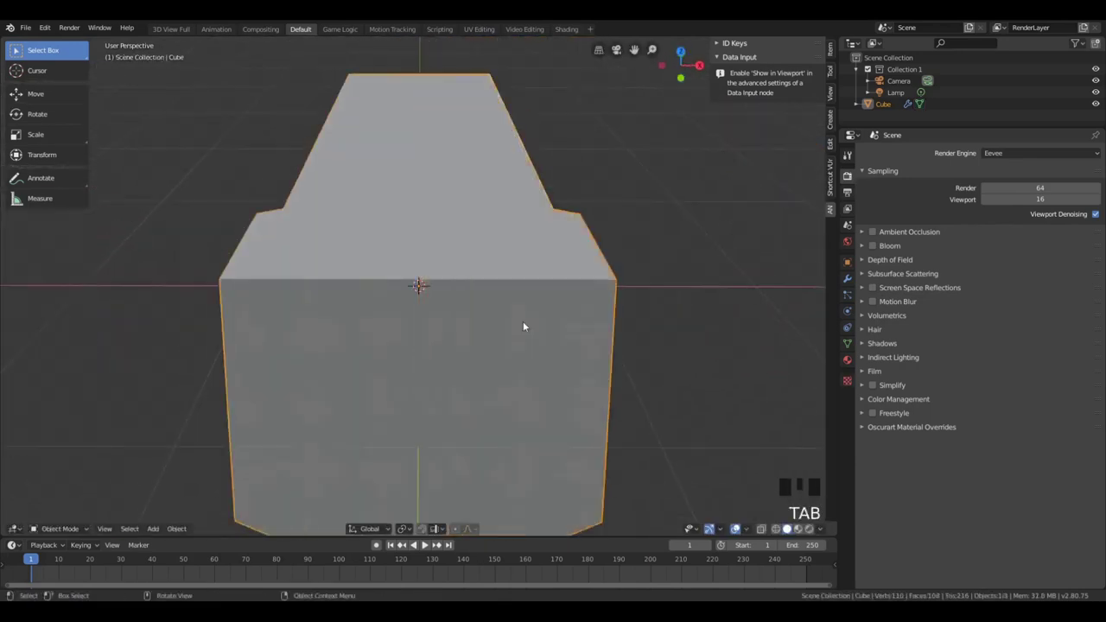
pyautogui.scroll(-4, 510, 311)
pyautogui.press('Tab')
pyautogui.press('Tab')
pyautogui.moveTo(471, 284); pyautogui.dragTo(438, 375, button='middle')
pyautogui.press('Tab')
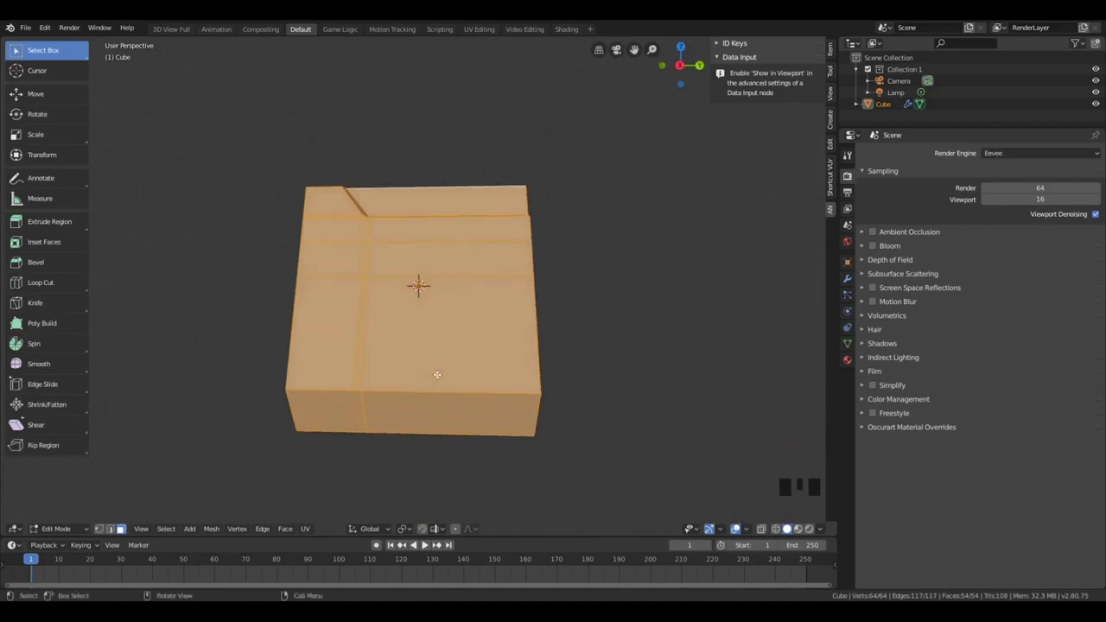
# Box-select the end of the body farthest from the slanted edge, including hidden geometry, and move it outward along Y
pyautogui.press('a')
pyautogui.press('a')
pyautogui.press('a')
pyautogui.press('KP_3')
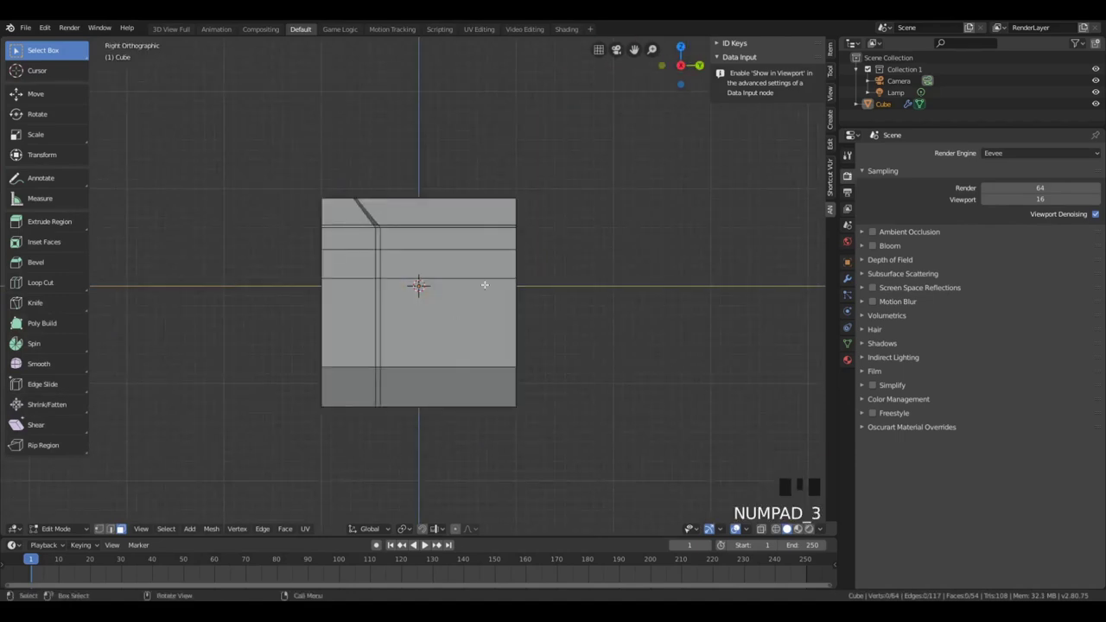
pyautogui.press('z')
pyautogui.press('b')
pyautogui.moveTo(487, 177); pyautogui.dragTo(564, 432)
pyautogui.press('g')
pyautogui.press('y')
pyautogui.click(580, 435)
pyautogui.press('z')
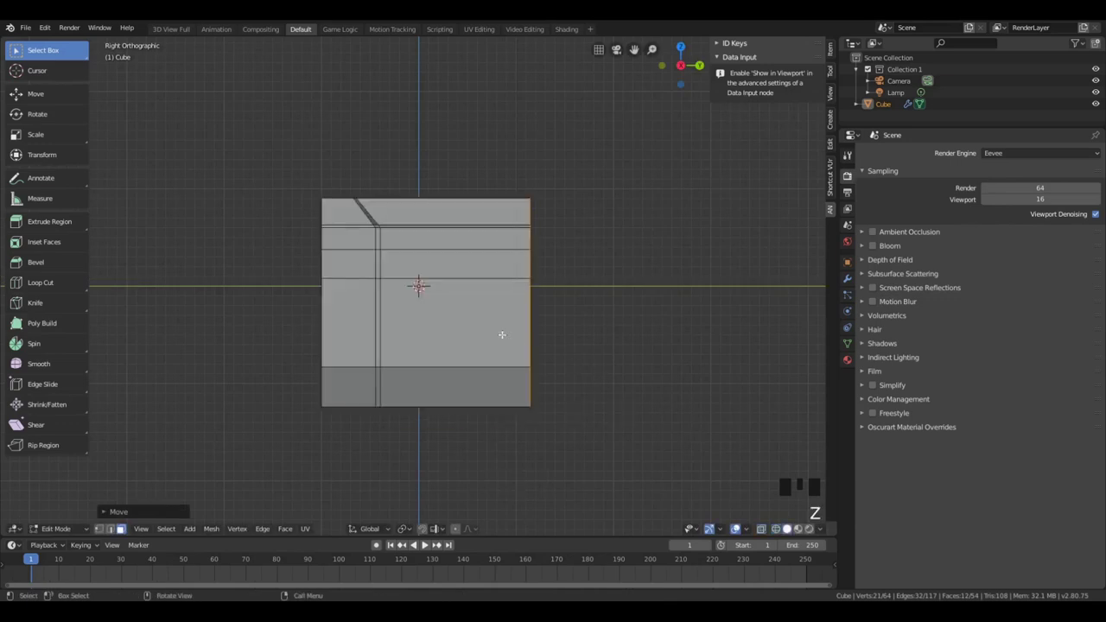
pyautogui.click(502, 334)
# Add a loop cut just above the lower side edge and another just below the middle side loop
pyautogui.moveTo(502, 335); pyautogui.dragTo(402, 345, button='middle')
pyautogui.hotkey('ctrl', 'r')
pyautogui.click(482, 386)
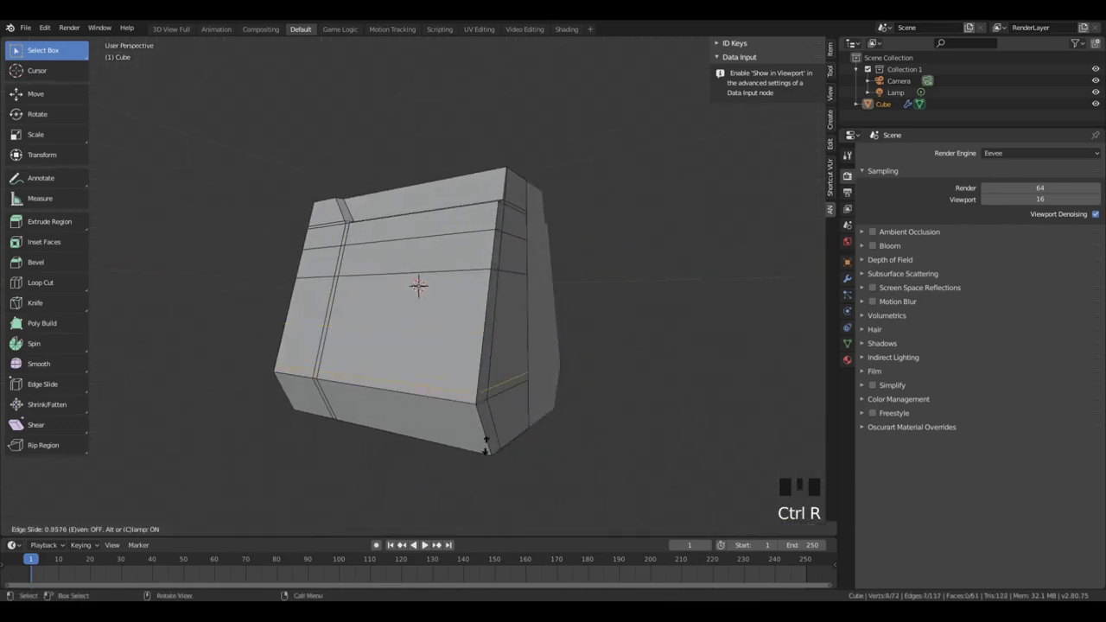
pyautogui.click(482, 445)
pyautogui.hotkey('ctrl', 'r')
pyautogui.click(465, 295)
pyautogui.click(476, 237)
pyautogui.moveTo(476, 238); pyautogui.dragTo(394, 309, button='middle')
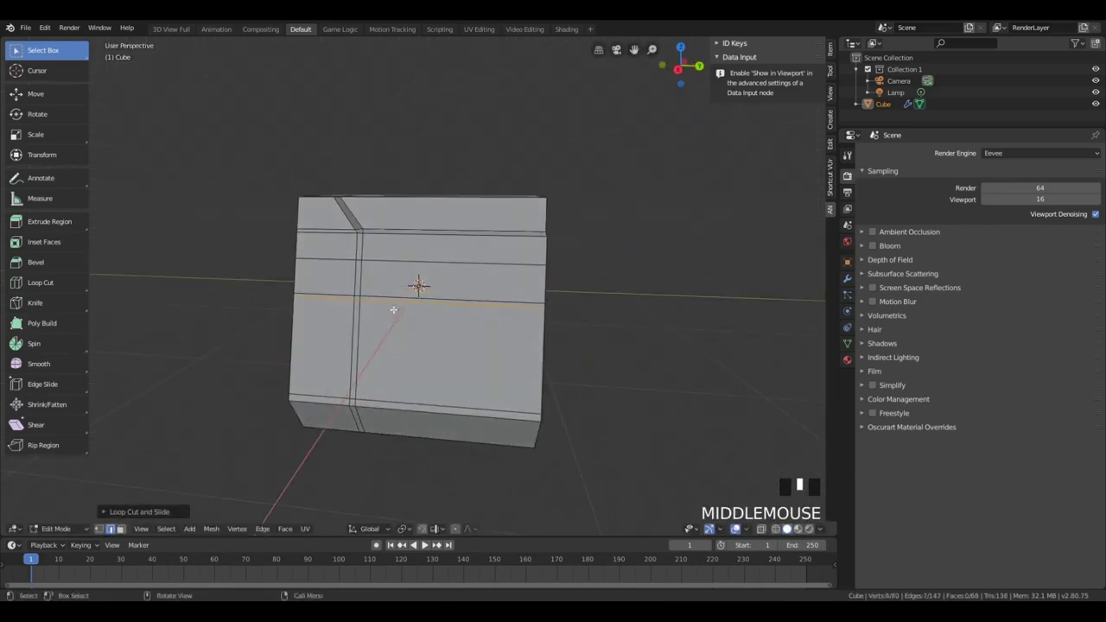
# Try single loop cuts across the lower side panel and undo them
pyautogui.scroll(1, 342, 303)
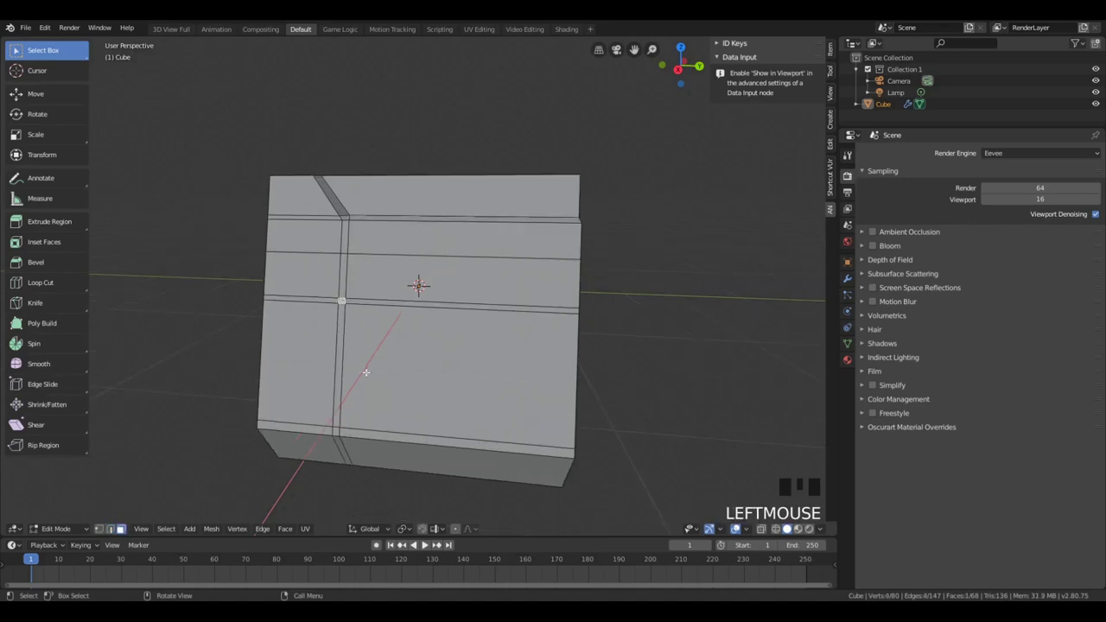
pyautogui.click(336, 357)
pyautogui.click(346, 363)
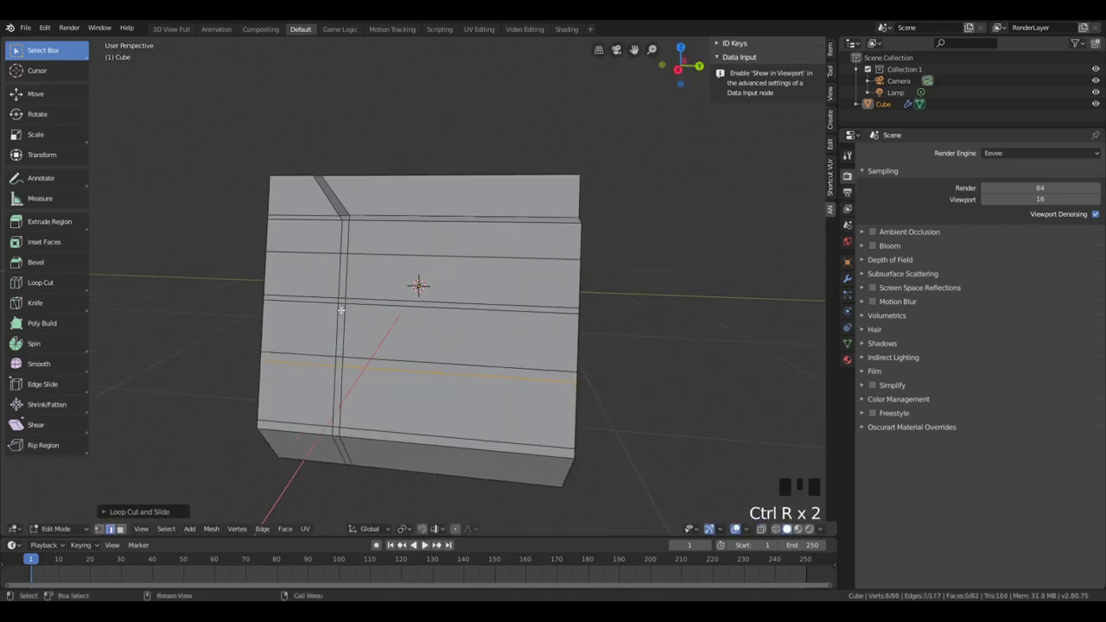
pyautogui.hotkey('ctrl', 'z')
pyautogui.hotkey('ctrl', 'z')
pyautogui.hotkey('ctrl', 'z')
pyautogui.hotkey('ctrl', 'z')
pyautogui.hotkey('ctrl', 'z')
pyautogui.click(350, 383)
pyautogui.click(351, 371)
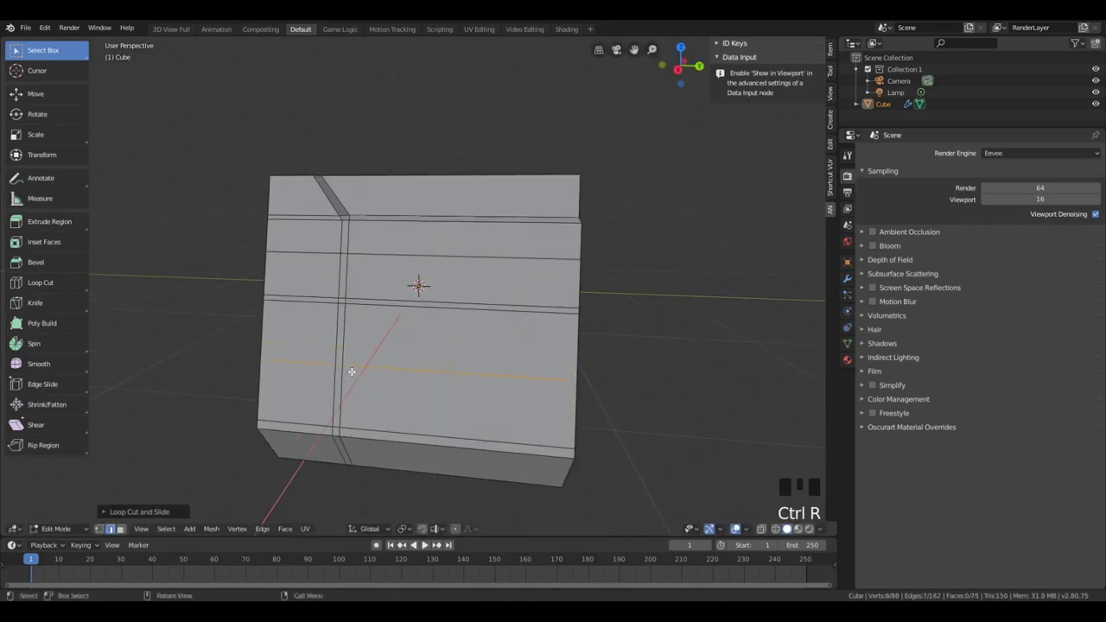
pyautogui.hotkey('ctrl', 'z')
# Add two evenly spaced loop cuts across the side panel between the middle and lower loops
pyautogui.hotkey('ctrl', 'r')
pyautogui.scroll(2, 351, 369)
pyautogui.scroll(-1, 351, 368)
pyautogui.click(351, 368)
pyautogui.click(351, 368)
pyautogui.moveTo(351, 368); pyautogui.dragTo(390, 387, button='middle')
pyautogui.press('a')
pyautogui.press('a')
pyautogui.press('a')
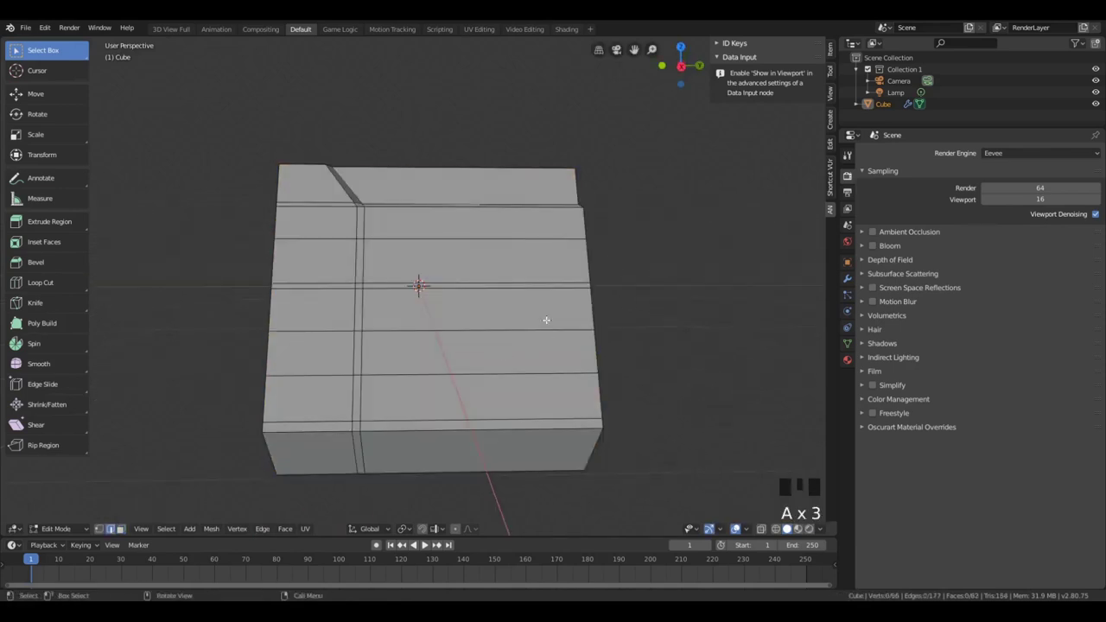
# Add a vertical loop cut and slide it close to the lengthened end of the body
pyautogui.hotkey('ctrl', 'r')
pyautogui.click(519, 316)
pyautogui.click(633, 343)
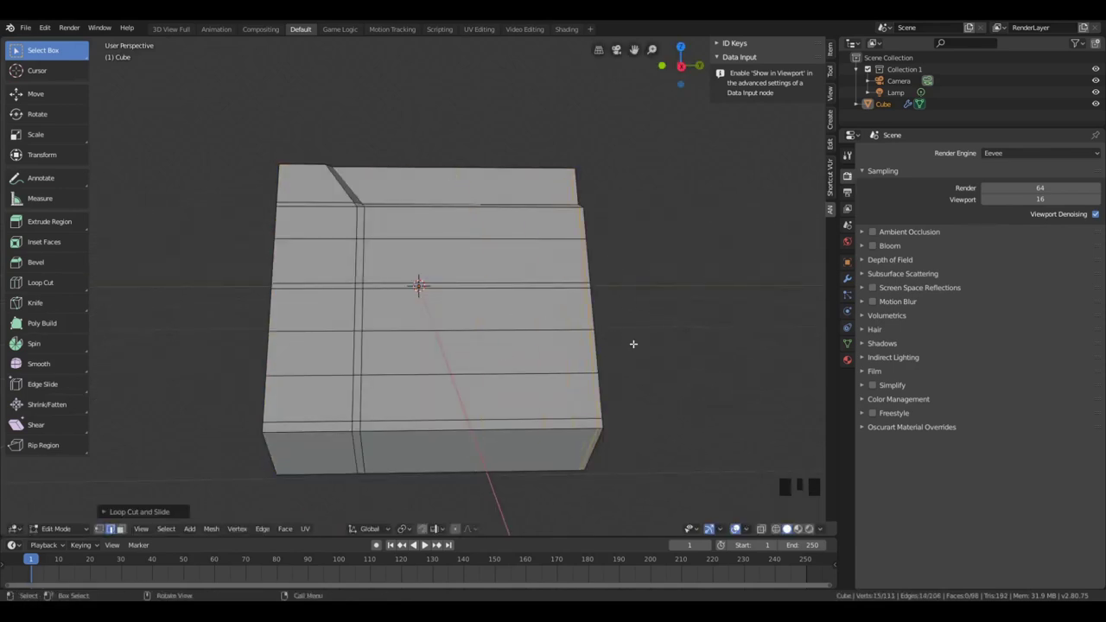
pyautogui.moveTo(633, 343); pyautogui.dragTo(484, 407, button='middle')
# Select the large side faces between the middle and lower loops and move them along X to form a second recess
pyautogui.moveTo(286, 471); pyautogui.dragTo(368, 225, button='middle')
pyautogui.click(120, 529)
pyautogui.click(556, 388)
pyautogui.press('g')
pyautogui.press('x')
pyautogui.click(453, 366)
pyautogui.press('Tab')
pyautogui.press('Tab')
# Adjust the depth of the lower side recess with a further move along X
pyautogui.press('g')
pyautogui.press('x')
pyautogui.click(435, 386)
pyautogui.press('Tab')
pyautogui.press('Tab')
# Add two evenly spaced loop cuts around the narrow section beside the slanted edge
pyautogui.hotkey('ctrl', 'r')
pyautogui.scroll(1, 364, 310)
pyautogui.doubleClick(364, 310)
pyautogui.moveTo(380, 368); pyautogui.dragTo(463, 445, button='middle')
# Try to inset the band of faces between the two new loops and undo it
pyautogui.press('1')
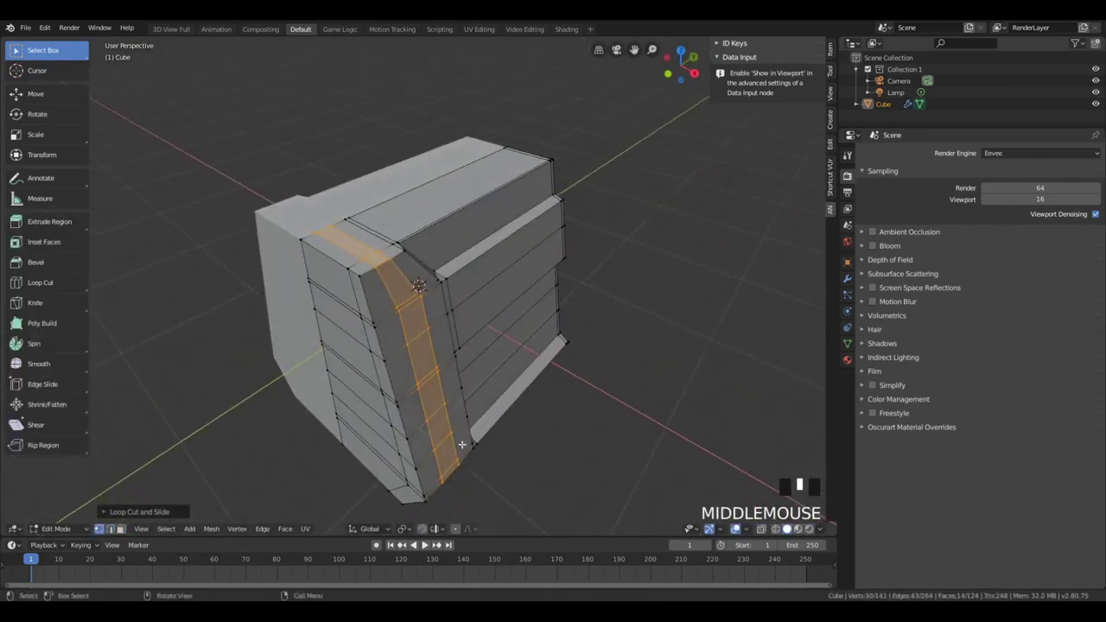
pyautogui.press('i')
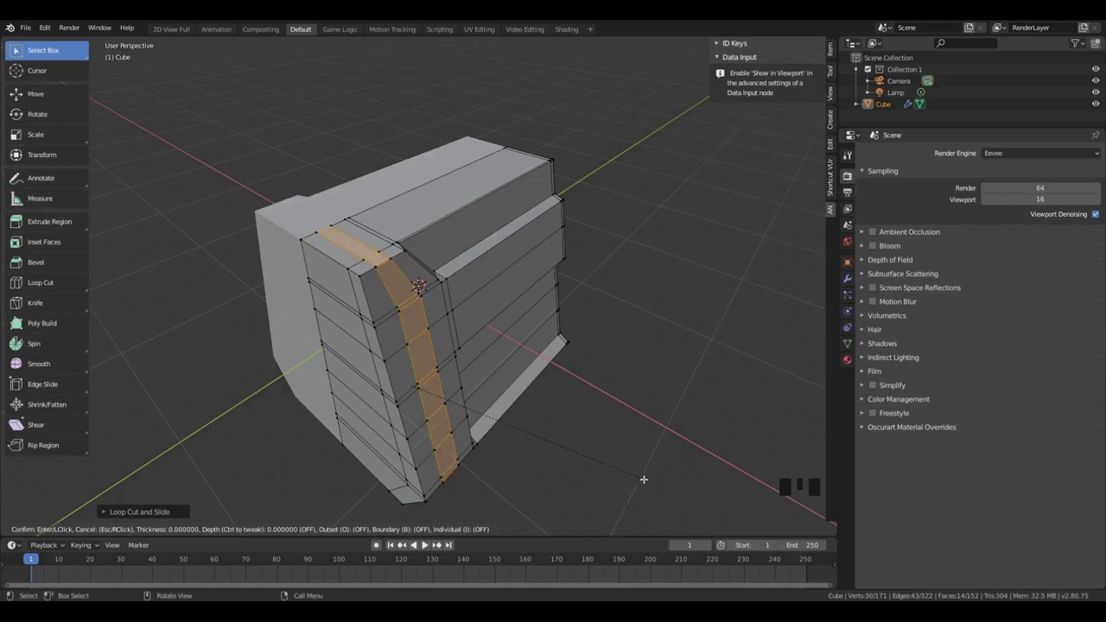
pyautogui.click(628, 474)
pyautogui.moveTo(627, 474); pyautogui.dragTo(407, 353, button='middle')
pyautogui.hotkey('ctrl', 'z')
pyautogui.hotkey('ctrl', 'z')
pyautogui.hotkey('ctrl', 'z')
pyautogui.press('a')
pyautogui.press('a')
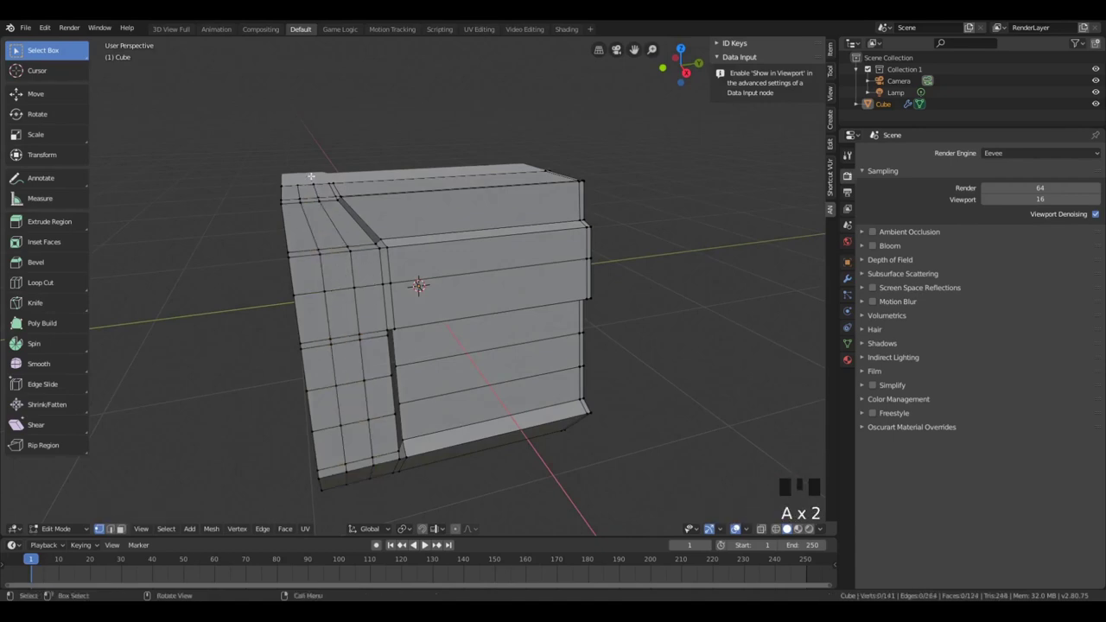
pyautogui.press('a')
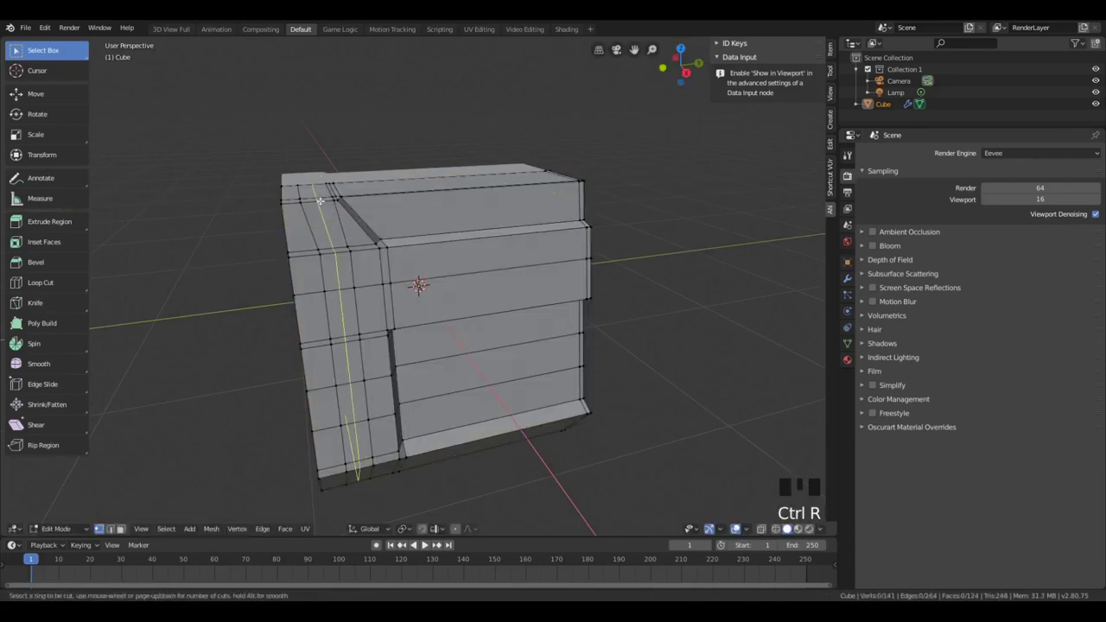
# Add a loop cut between the two new loops and slide it close to the one farther from the recesses
pyautogui.click(320, 201)
pyautogui.click(313, 229)
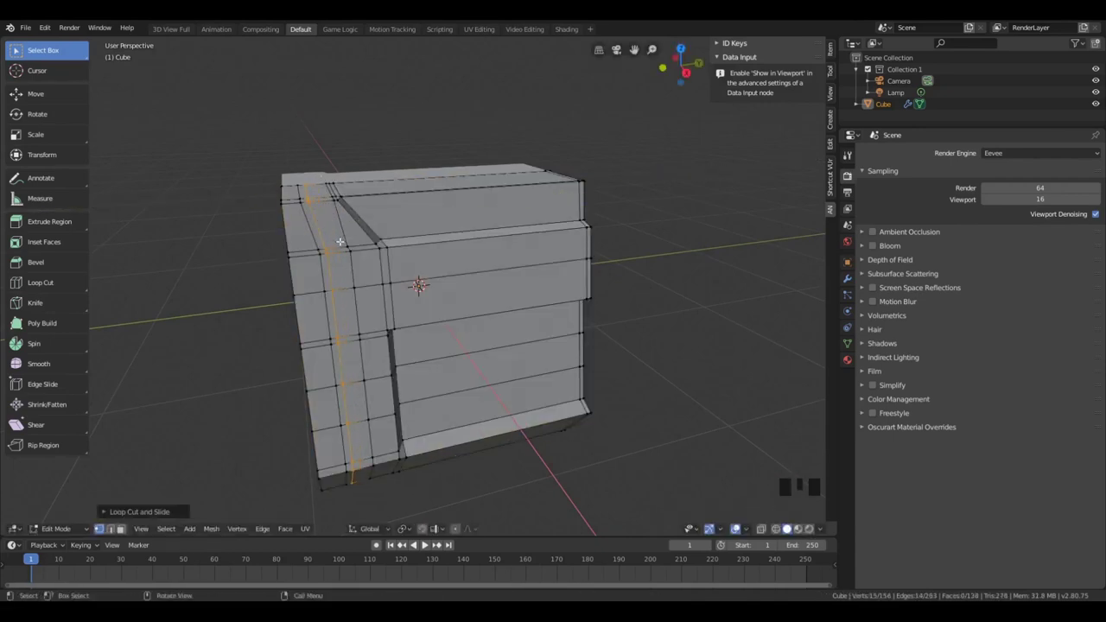
pyautogui.press('s')
pyautogui.click(340, 240)
# Flatten the loop nearer the recesses with a zero scale along Y and move it along Y close to the added loop
pyautogui.keyDown('alt'); pyautogui.click(346, 227); pyautogui.keyUp('alt')
pyautogui.press('g')
pyautogui.press('y')
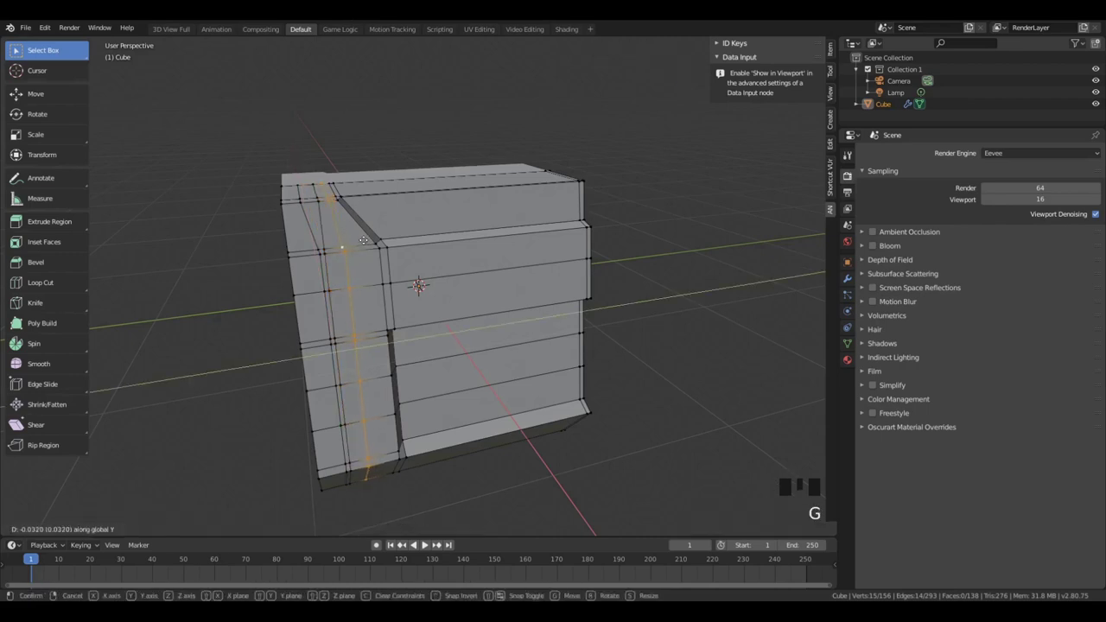
pyautogui.click(356, 235)
pyautogui.press('s')
pyautogui.press('y')
pyautogui.press('0')
pyautogui.click(361, 236)
pyautogui.press('g')
pyautogui.press('y')
pyautogui.click(404, 220)
# Select the neighbouring loop as well and inset the narrow band of faces between both loops
pyautogui.keyDown('alt'); pyautogui.keyDown('shift'); pyautogui.click(330, 239); pyautogui.keyUp('shift'); pyautogui.keyUp('alt')
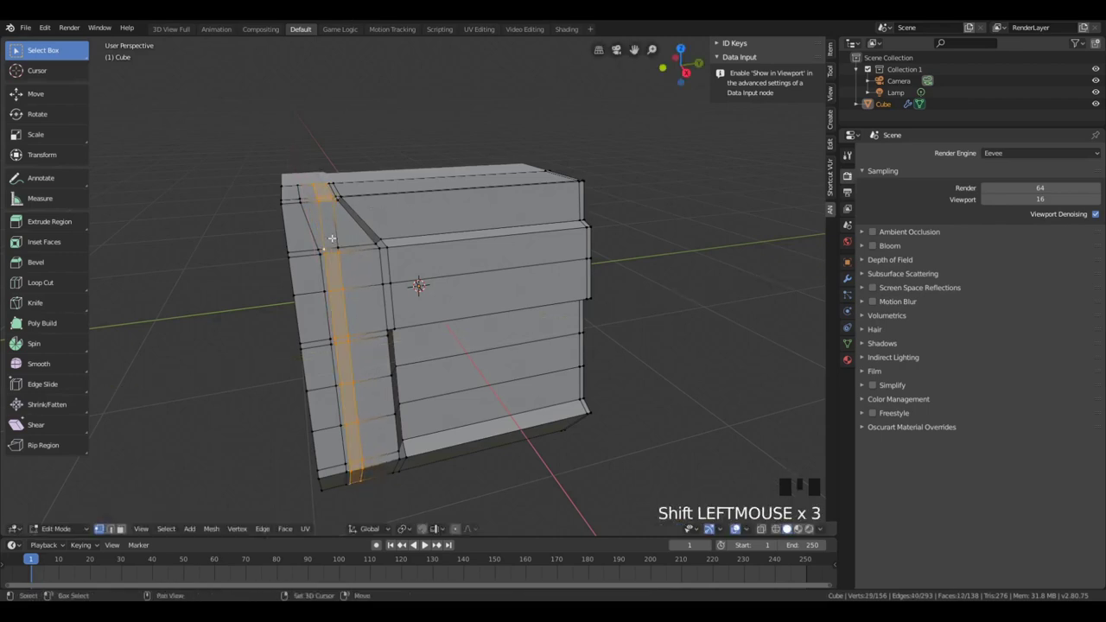
pyautogui.moveTo(331, 240); pyautogui.dragTo(469, 195, button='middle')
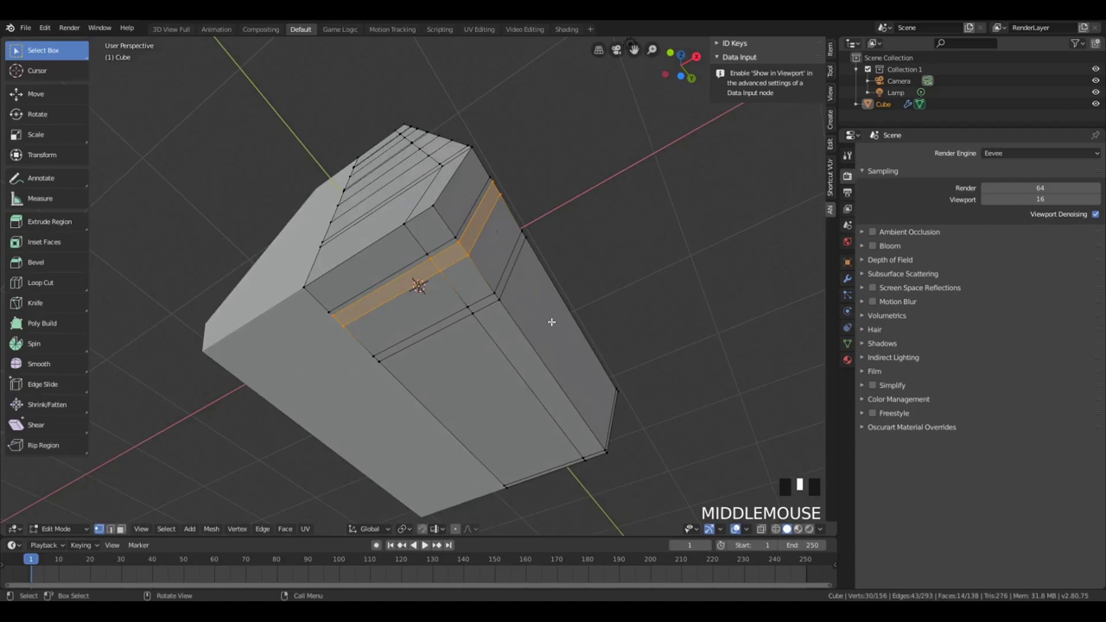
pyautogui.press('i')
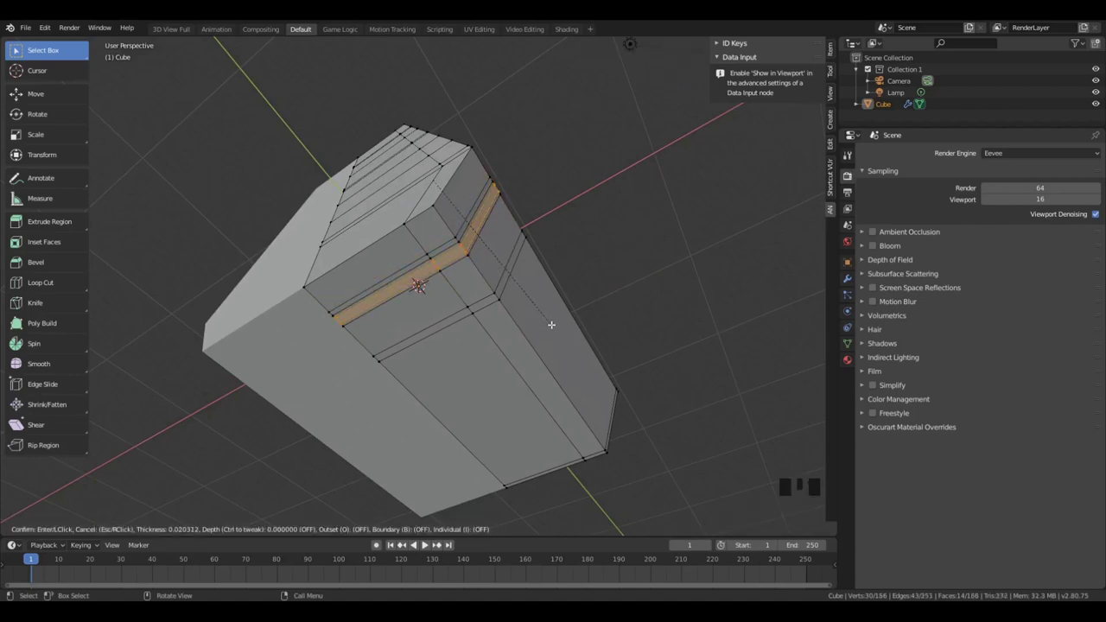
pyautogui.click(553, 325)
pyautogui.moveTo(554, 325); pyautogui.dragTo(515, 484, button='middle')
pyautogui.click(717, 43)
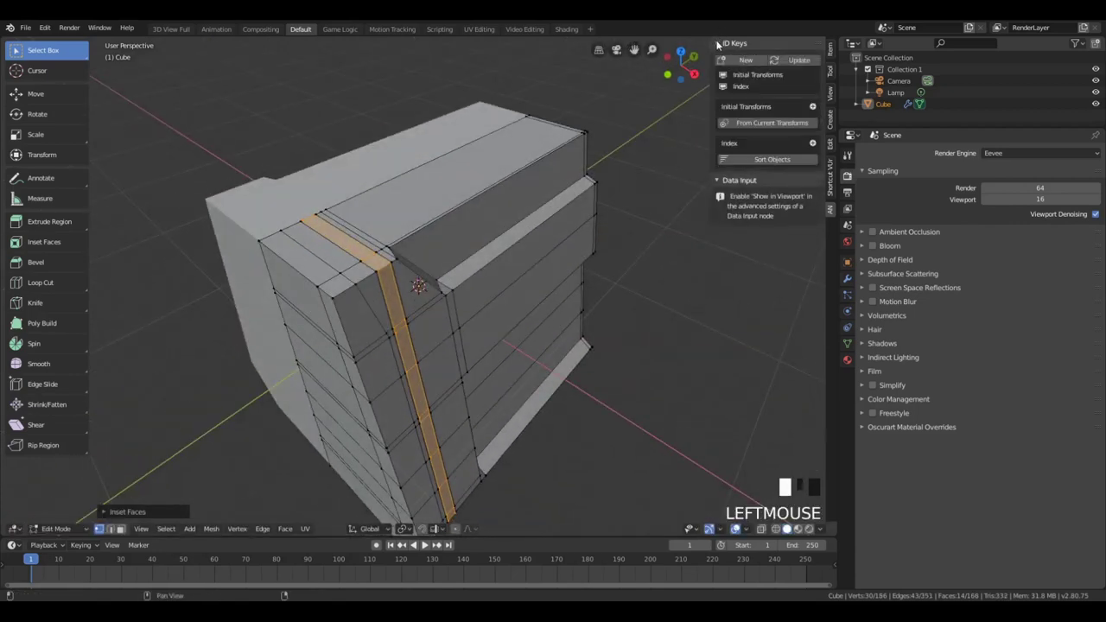
pyautogui.click(717, 43)
pyautogui.click(832, 49)
pyautogui.press('s')
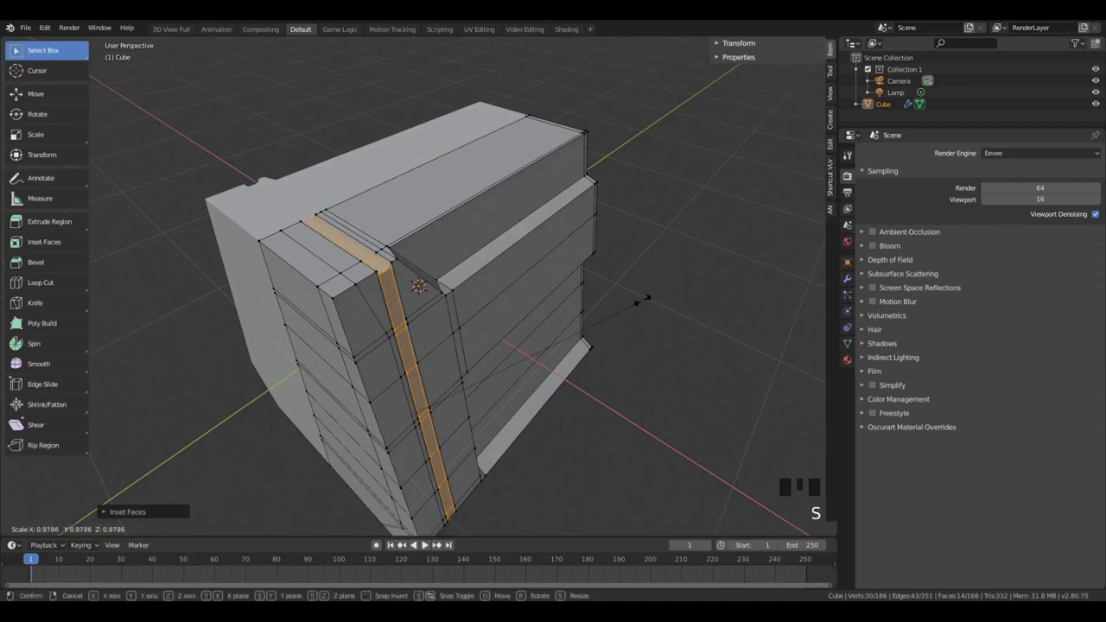
pyautogui.rightClick(643, 301)
# Move the inset band of faces along X
pyautogui.moveTo(643, 301); pyautogui.dragTo(655, 314, button='middle')
pyautogui.press('g')
pyautogui.press('x')
pyautogui.click(718, 338)
pyautogui.press('g')
pyautogui.press('s')
pyautogui.press('y')
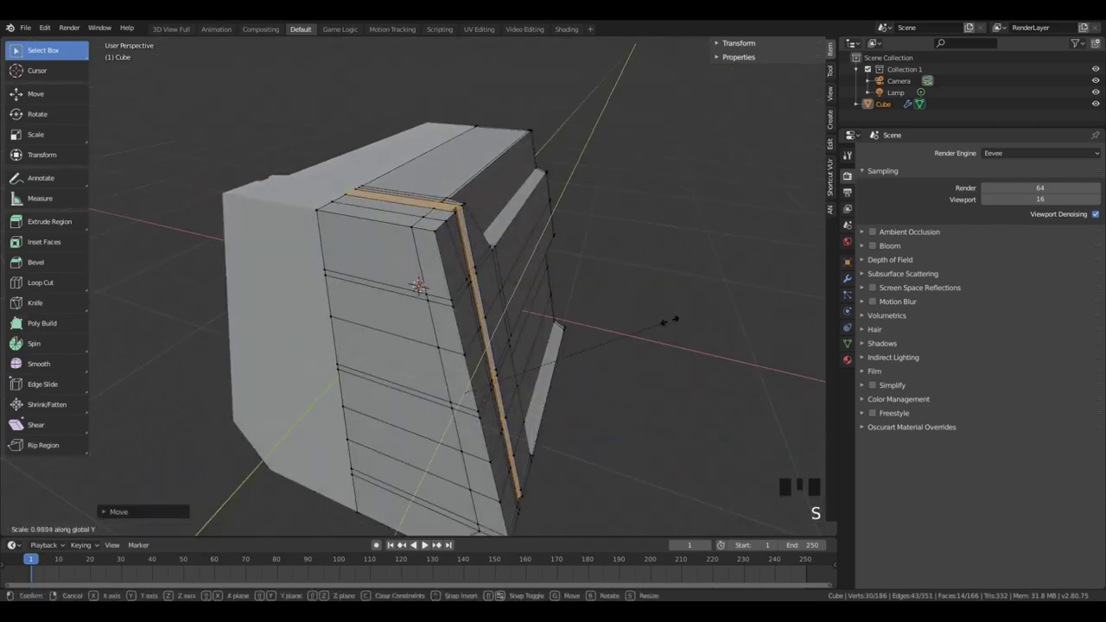
pyautogui.press('Escape')
# Scale the inset band along X to shape a narrow groove around the body
pyautogui.moveTo(670, 321); pyautogui.dragTo(518, 341, button='middle')
pyautogui.press('s')
pyautogui.press('x')
pyautogui.click(543, 345)
pyautogui.press('a')
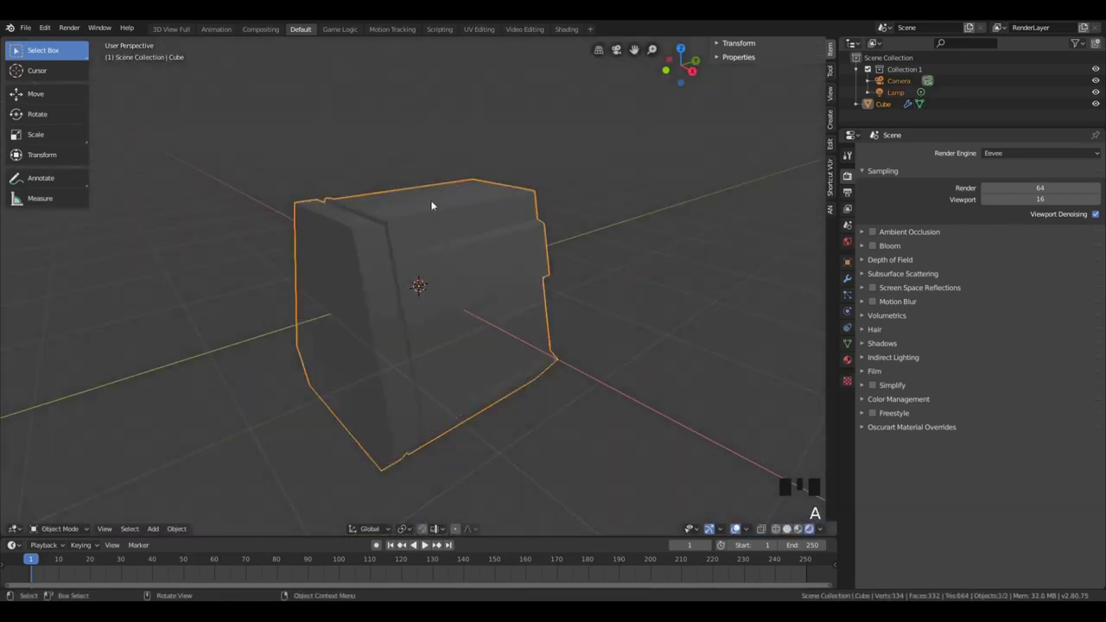
# Return the viewport to solid shading and examine the body's shape from several sides
pyautogui.moveTo(432, 206)
pyautogui.mouseDown(button='middle')
pyautogui.moveTo(511, 280)
pyautogui.moveTo(472, 406)
pyautogui.moveTo(482, 371)
pyautogui.moveTo(501, 366)
pyautogui.moveTo(464, 343)
pyautogui.moveTo(153, 355)
pyautogui.mouseUp(button='middle')
pyautogui.press('Tab')
pyautogui.press('z')
pyautogui.click(164, 289)
pyautogui.press('Tab')
pyautogui.moveTo(173, 291)
pyautogui.mouseDown(button='middle')
pyautogui.moveTo(531, 319)
pyautogui.moveTo(472, 345)
pyautogui.mouseUp(button='middle')
pyautogui.press('Tab')
pyautogui.moveTo(411, 318); pyautogui.dragTo(422, 279, button='middle')
pyautogui.press('b')
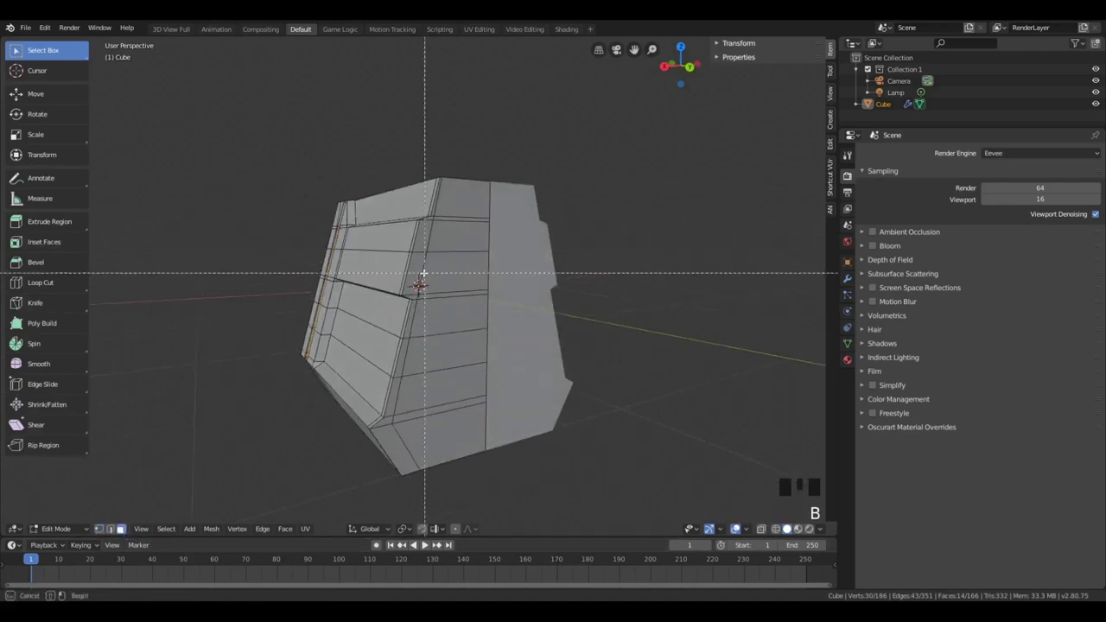
pyautogui.moveTo(417, 261); pyautogui.dragTo(412, 334)
pyautogui.press('b')
pyautogui.press('a')
pyautogui.press('a')
pyautogui.moveTo(413, 334); pyautogui.dragTo(476, 279, button='middle')
pyautogui.scroll(2, 477, 278)
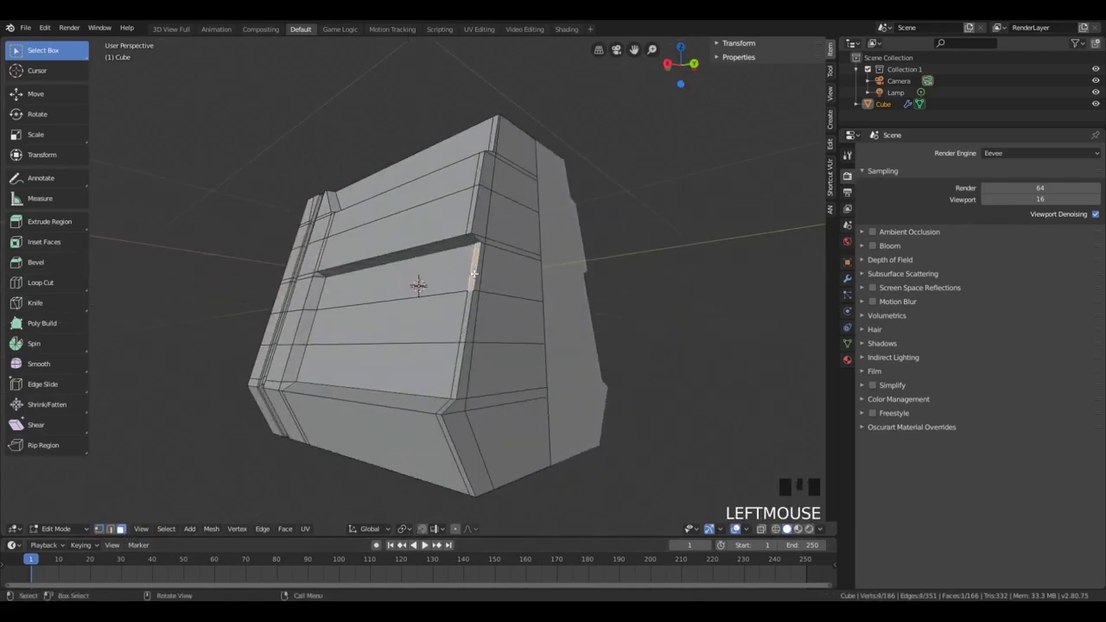
# Select the stacked faces of the lower side recess and its end edge and flatten them by scaling along X
pyautogui.moveTo(472, 354); pyautogui.dragTo(441, 329, button='middle')
pyautogui.press('Tab')
pyautogui.press('Tab')
pyautogui.click(425, 356)
pyautogui.keyDown('shift'); pyautogui.click(448, 316); pyautogui.keyUp('shift')
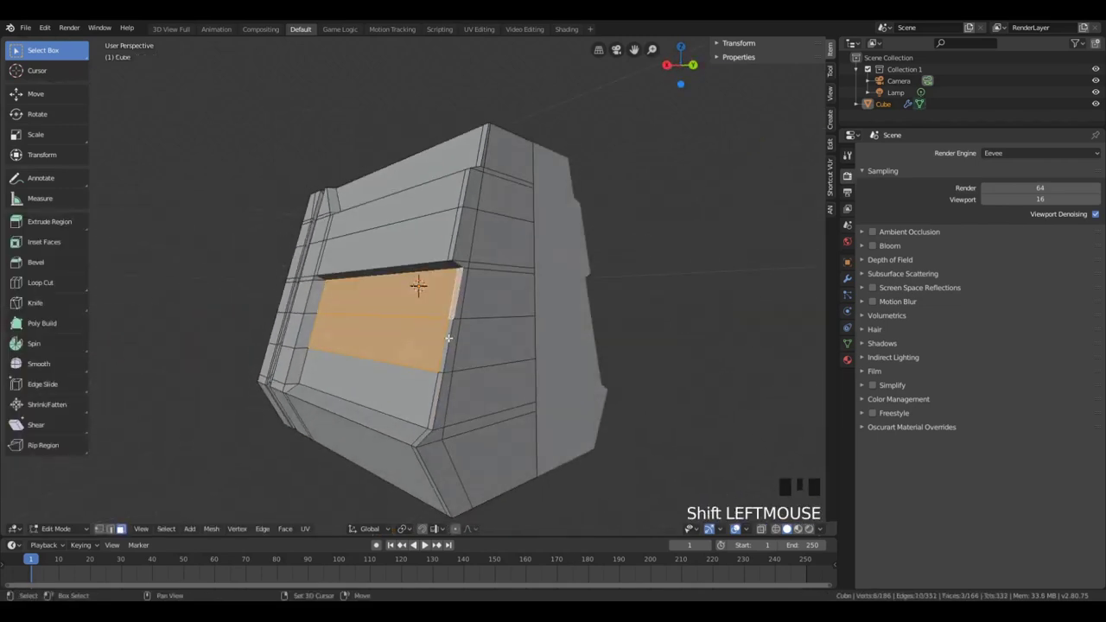
pyautogui.moveTo(439, 378); pyautogui.dragTo(383, 398, button='middle')
pyautogui.press('s')
pyautogui.press('x')
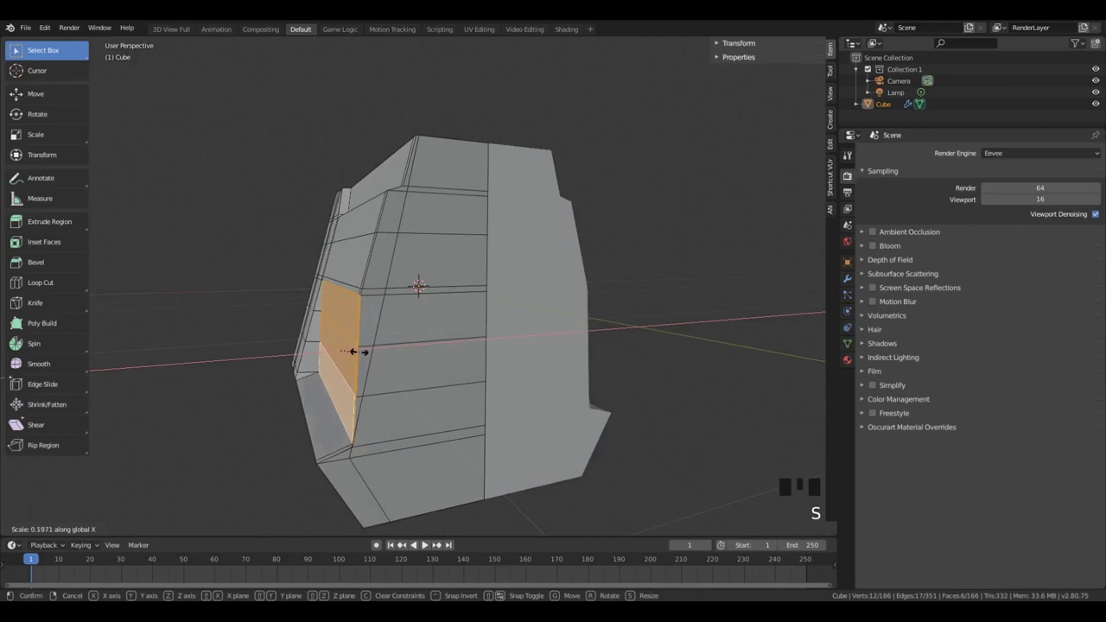
pyautogui.press('Return')
# Try shifting the flattened recess faces along X and undo the last move
pyautogui.press('g')
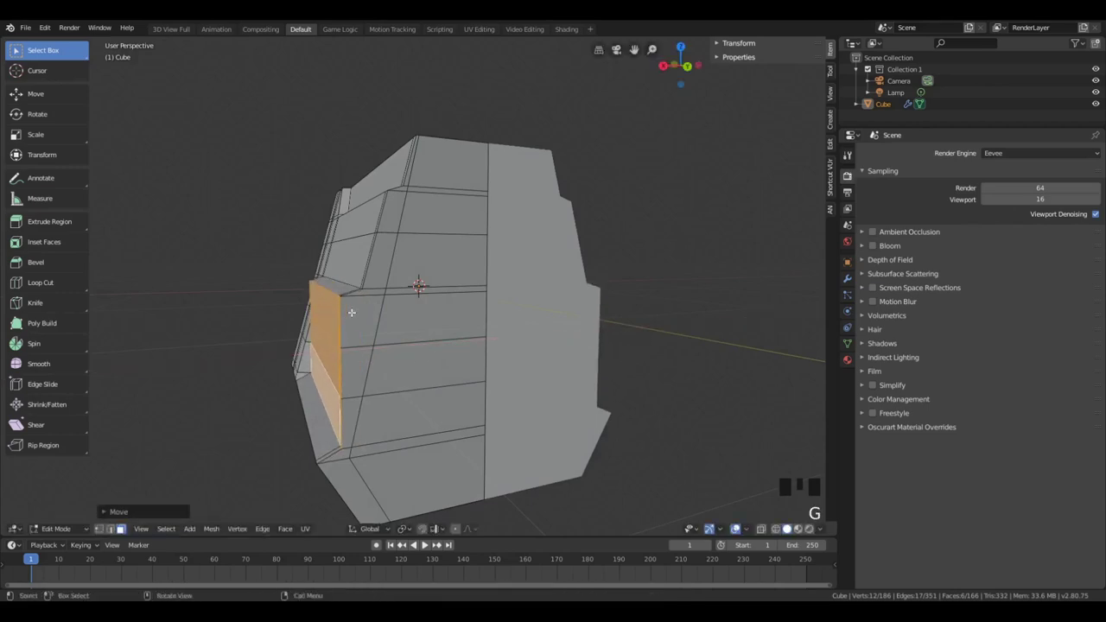
pyautogui.press('x')
pyautogui.click(380, 323)
pyautogui.moveTo(382, 324); pyautogui.dragTo(486, 365, button='middle')
pyautogui.moveTo(578, 367); pyautogui.dragTo(484, 402, button='middle')
pyautogui.hotkey('ctrl', 'z')
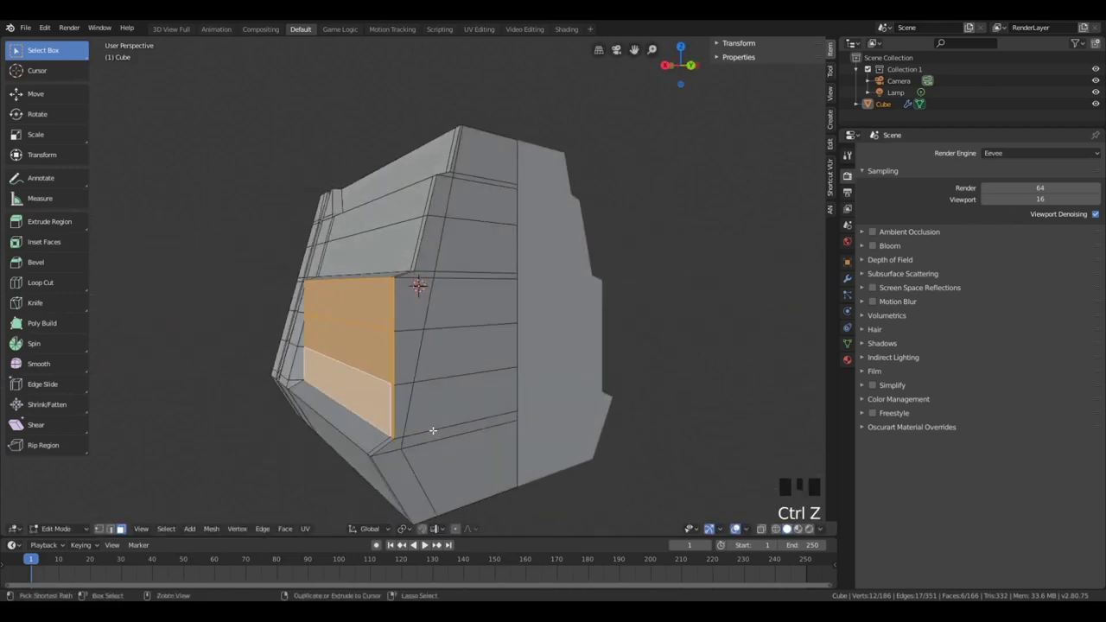
# Add the recess's lower ledge faces to the selection and move them all inward along X
pyautogui.moveTo(431, 431); pyautogui.dragTo(372, 434, button='middle')
pyautogui.press('b')
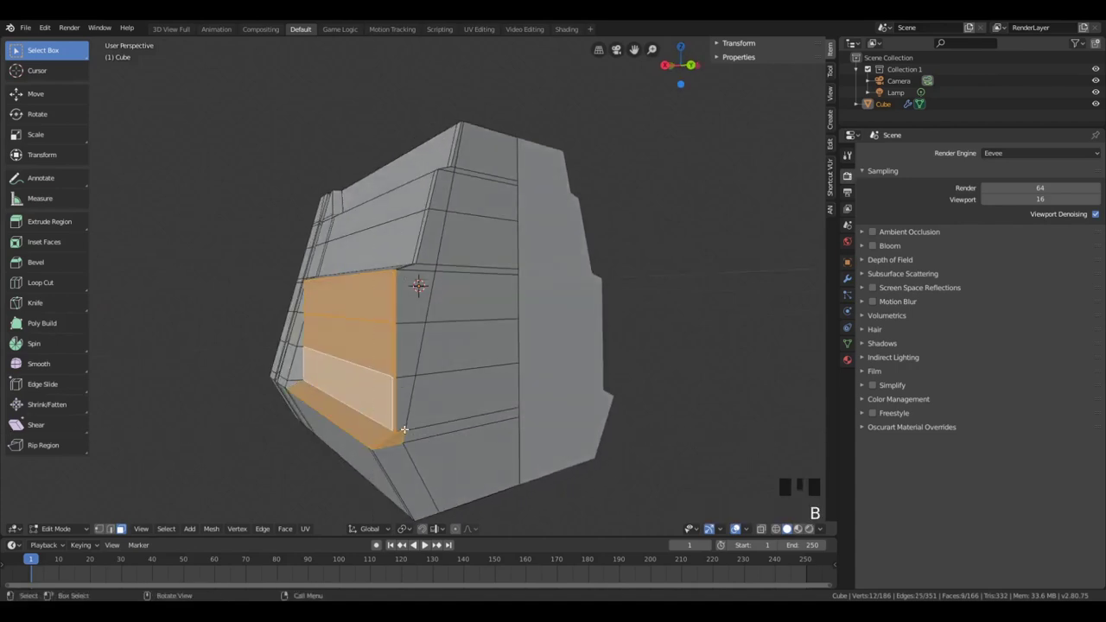
pyautogui.keyDown('shift'); pyautogui.click(395, 440); pyautogui.keyUp('shift')
pyautogui.press('g')
pyautogui.press('x')
pyautogui.click(400, 439)
# Add the remaining faces at the recess's open end to the selection and move everything inward along X by about 0.125
pyautogui.press('b')
pyautogui.moveTo(400, 439); pyautogui.dragTo(404, 435)
pyautogui.press('b')
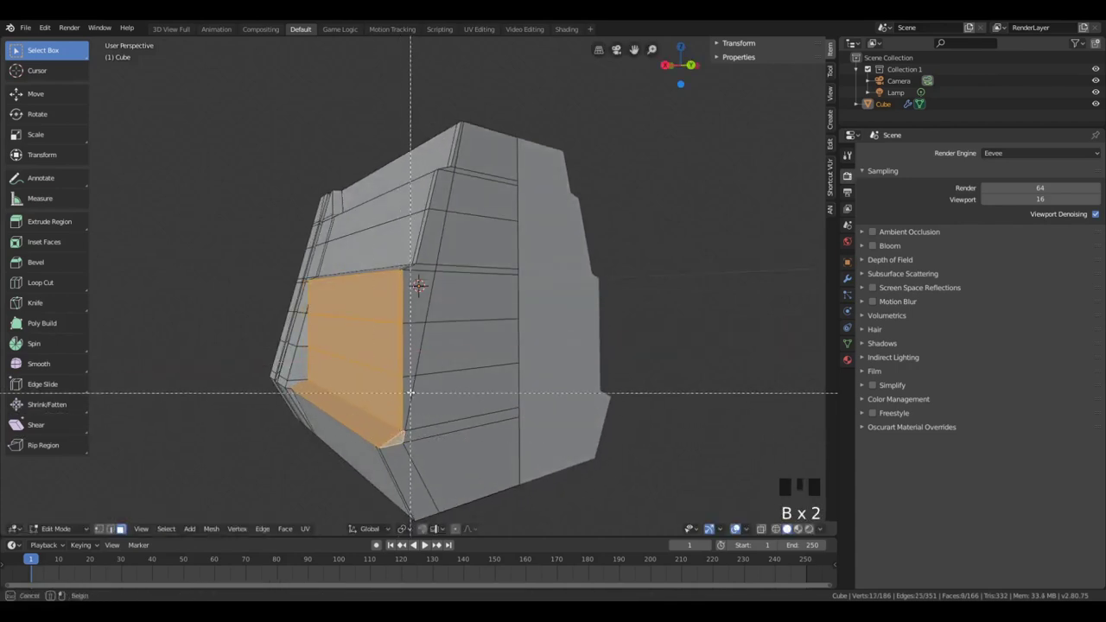
pyautogui.moveTo(413, 380); pyautogui.dragTo(412, 380)
pyautogui.press('g')
pyautogui.press('x')
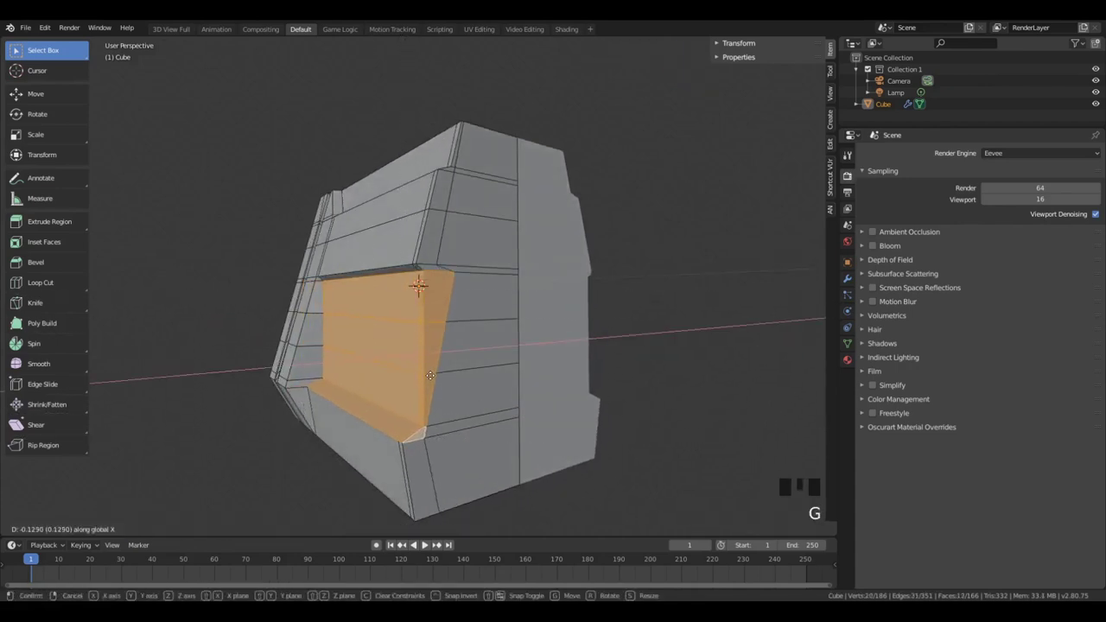
pyautogui.click(429, 375)
pyautogui.press('Tab')
pyautogui.moveTo(430, 375); pyautogui.dragTo(410, 458, button='middle')
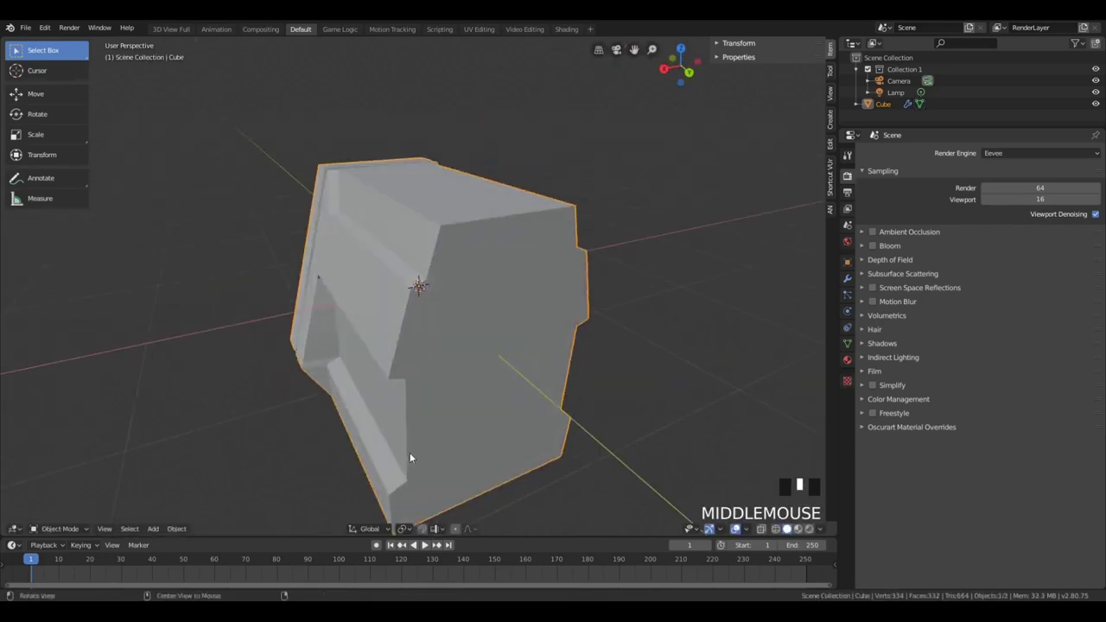
# Undo the recent flattening and inward moves of the lower side recess faces
pyautogui.hotkey('ctrl', 'z')
pyautogui.hotkey('ctrl', 'z')
pyautogui.hotkey('ctrl', 'z')
pyautogui.hotkey('ctrl', 'z')
pyautogui.hotkey('ctrl', 'z')
pyautogui.hotkey('ctrl', 'z')
pyautogui.hotkey('ctrl', 'z')
pyautogui.hotkey('ctrl', 'z')
pyautogui.hotkey('ctrl', 'z')
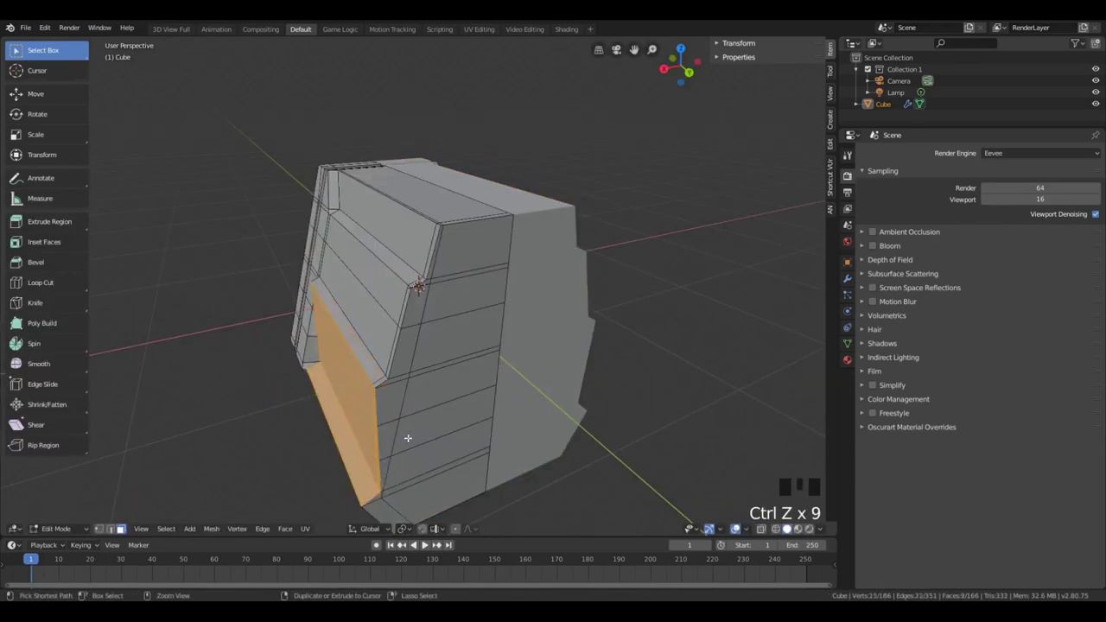
pyautogui.hotkey('ctrl', 'z')
pyautogui.hotkey('ctrl', 'z')
pyautogui.hotkey('ctrl', 'z')
pyautogui.hotkey('ctrl', 'z')
pyautogui.hotkey('ctrl', 'z')
pyautogui.hotkey('ctrl', 'z')
pyautogui.hotkey('ctrl', 'z')
pyautogui.moveTo(412, 434); pyautogui.dragTo(623, 415, button='middle')
pyautogui.press('Tab')
pyautogui.press('Tab')
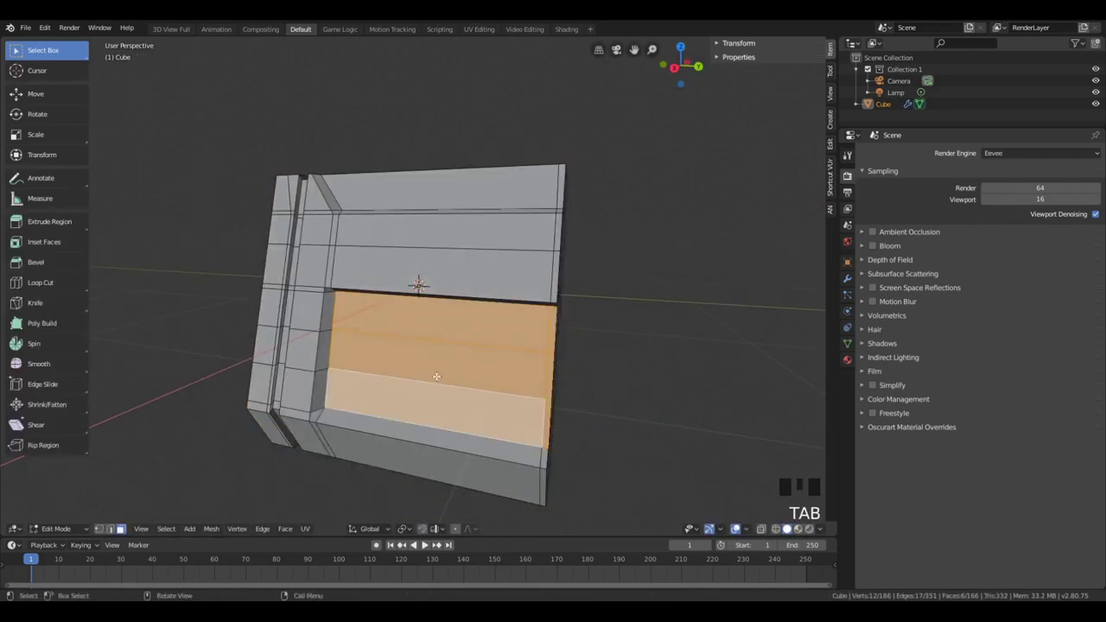
# Leave mesh editing, add a cylinder, move it along X beside the body and scale it along Z to about 0.29
pyautogui.press('Tab')
pyautogui.moveTo(504, 376); pyautogui.dragTo(522, 405, button='middle')
pyautogui.hotkey('shift', 'a')
pyautogui.moveTo(490, 381)
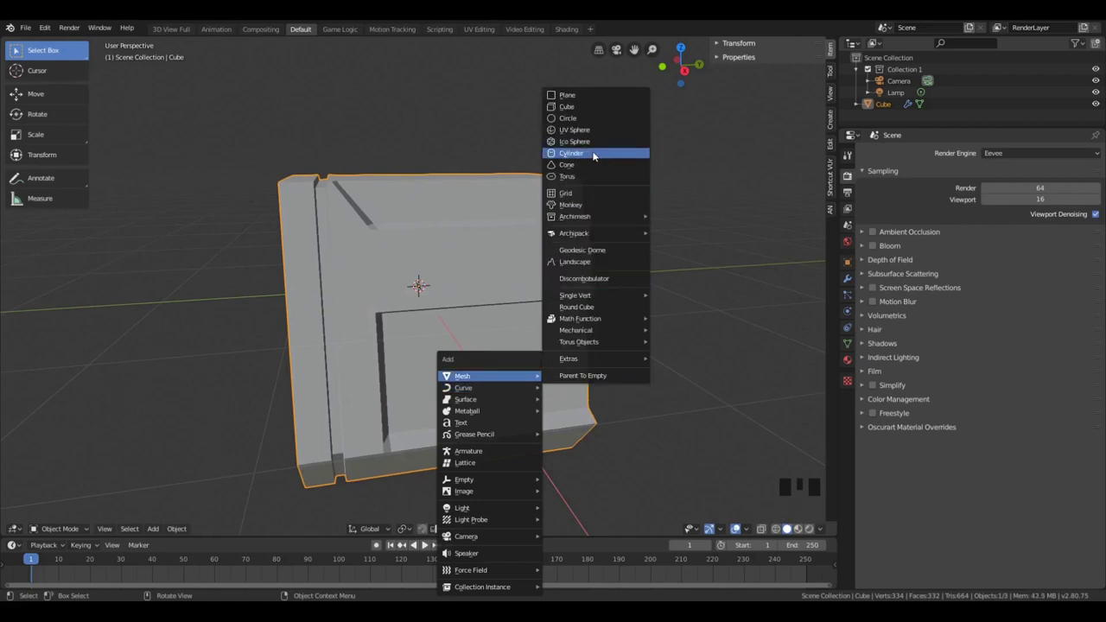
pyautogui.click(594, 155)
pyautogui.press('g')
pyautogui.press('x')
pyautogui.press('s')
pyautogui.press('z')
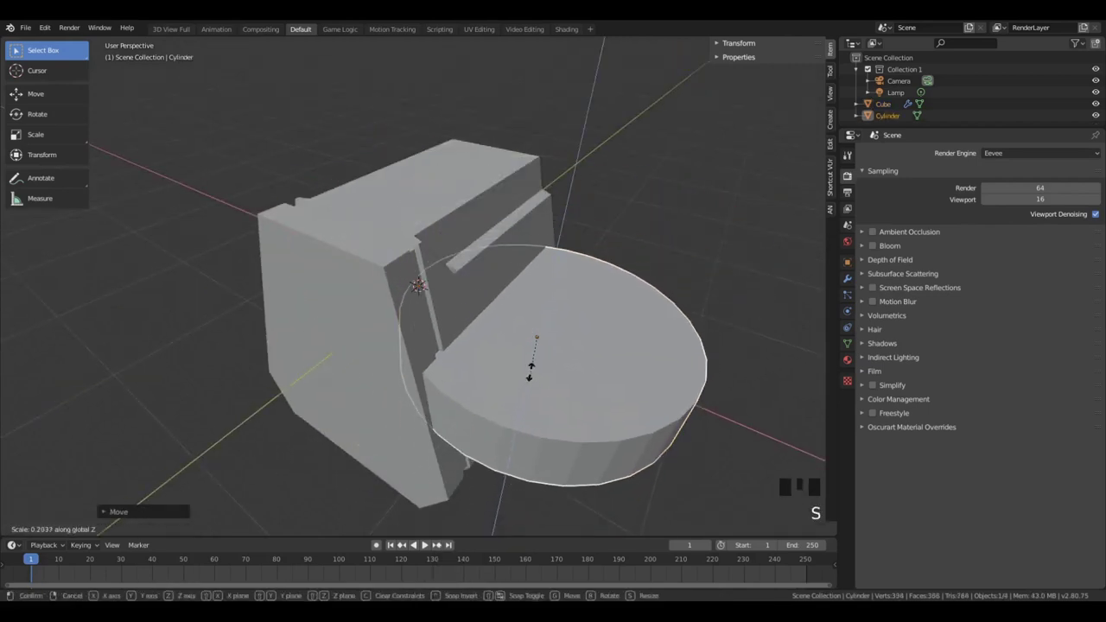
pyautogui.click(553, 381)
# Rotate the flat cylinder about Y so its round face points towards the body's side, and enter mesh editing
pyautogui.press('r')
pyautogui.press('x')
pyautogui.press('y')
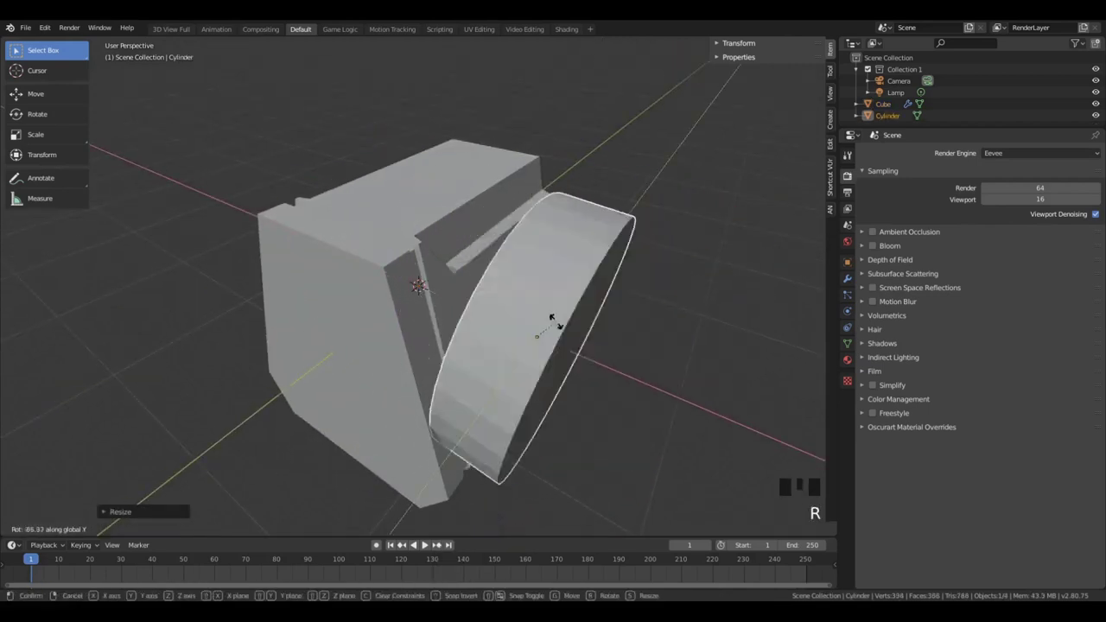
pyautogui.click(548, 316)
pyautogui.press('Tab')
pyautogui.moveTo(548, 316); pyautogui.dragTo(570, 240, button='middle')
pyautogui.hotkey('ctrl', 'b')
pyautogui.hotkey('ctrl', 'z')
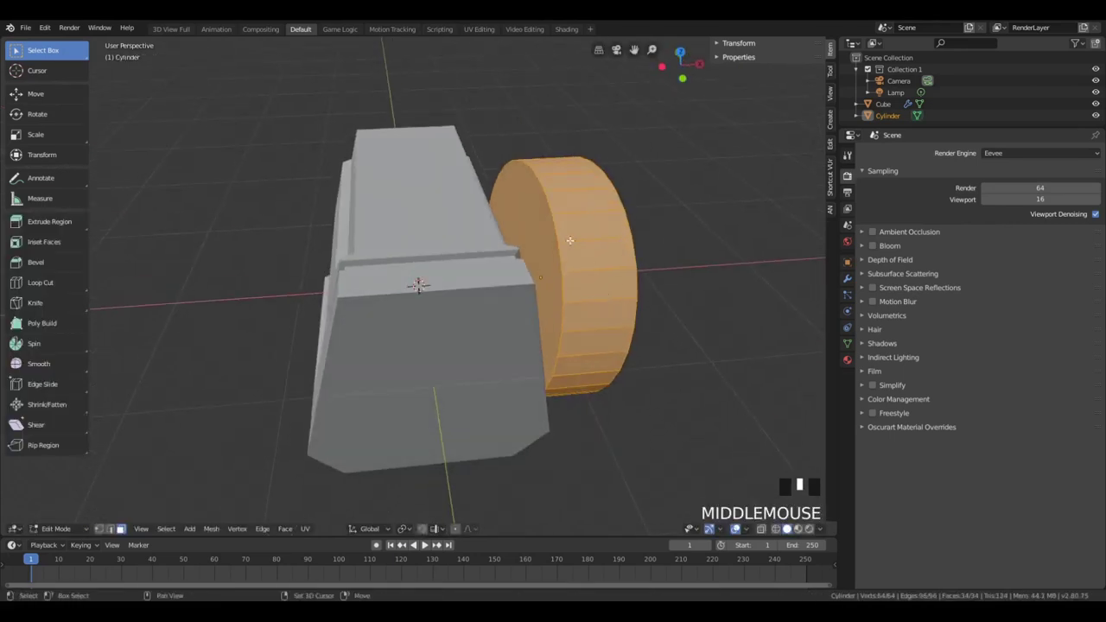
pyautogui.keyDown('shift'); pyautogui.click(558, 224); pyautogui.keyUp('shift')
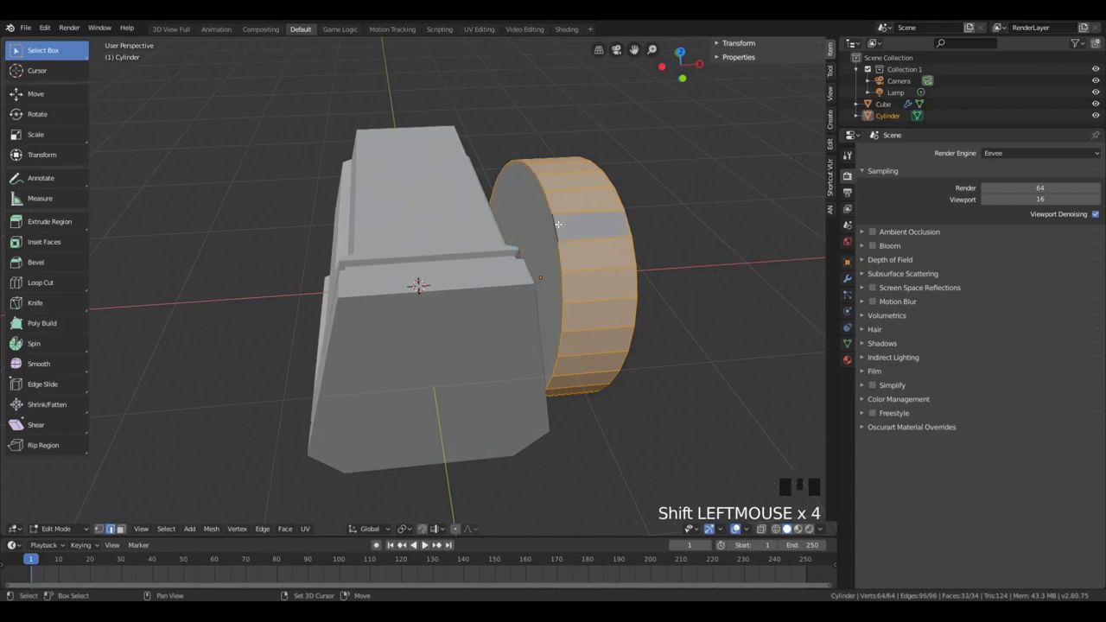
pyautogui.moveTo(633, 222); pyautogui.dragTo(560, 241, button='middle')
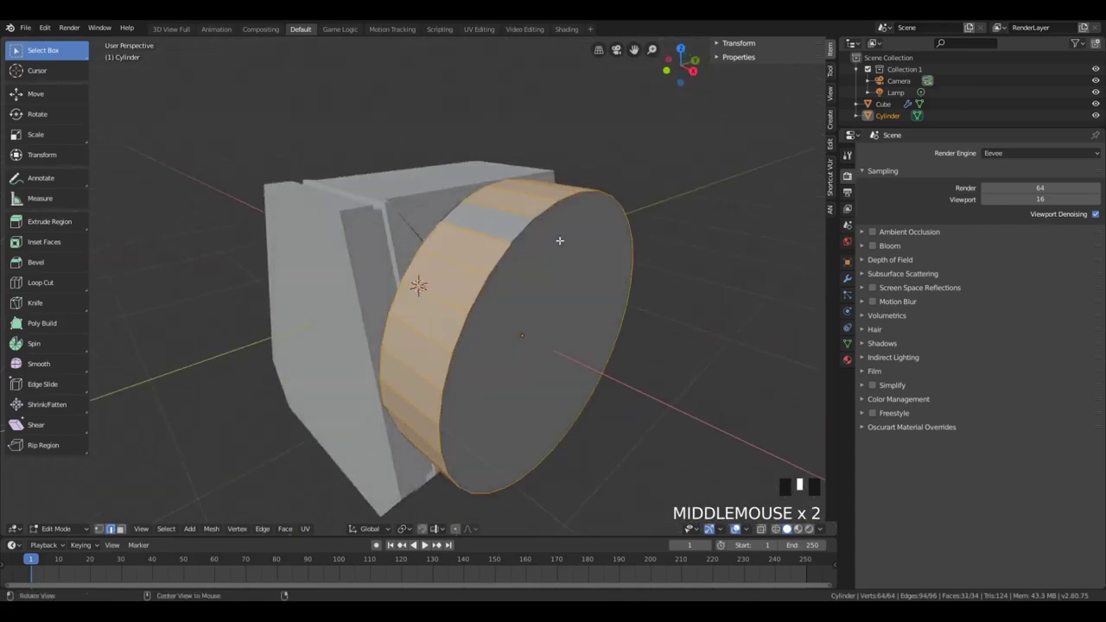
pyautogui.keyDown('shift'); pyautogui.click(524, 230); pyautogui.keyUp('shift')
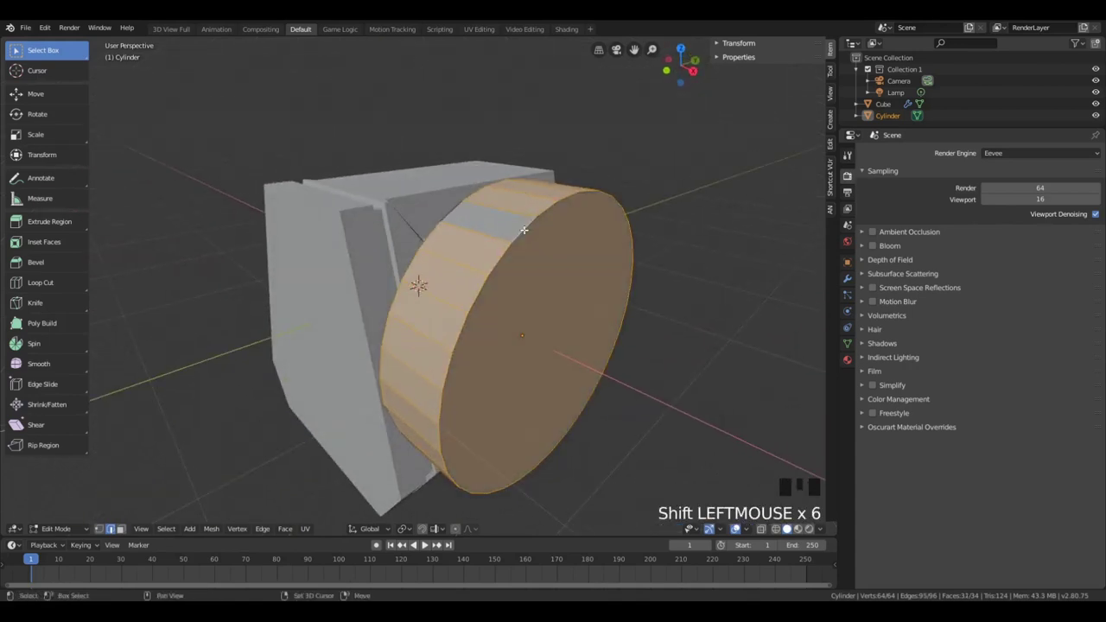
pyautogui.keyDown('shift'); pyautogui.click(524, 230); pyautogui.keyUp('shift')
# Select only the short edges around the cylinder's rim by inverting a cap selection, and bevel them with one segment into evenly spaced strips
pyautogui.press('a')
pyautogui.press('a')
pyautogui.press('a')
pyautogui.tripleClick(523, 228)
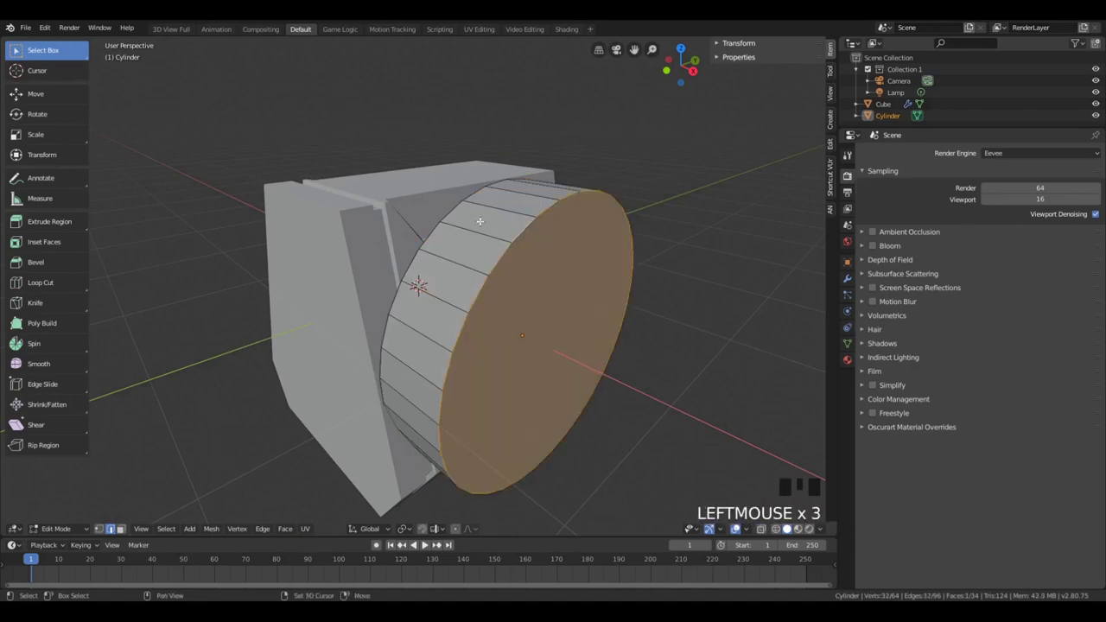
pyautogui.hotkey('ctrl', 'i')
pyautogui.hotkey('ctrl', 'b')
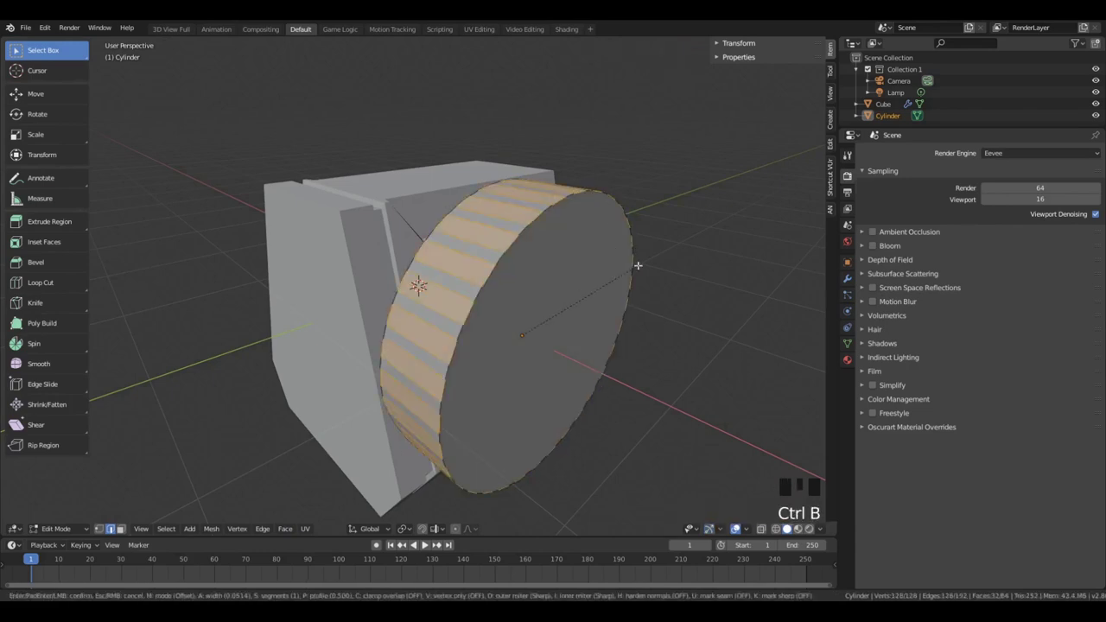
pyautogui.click(635, 266)
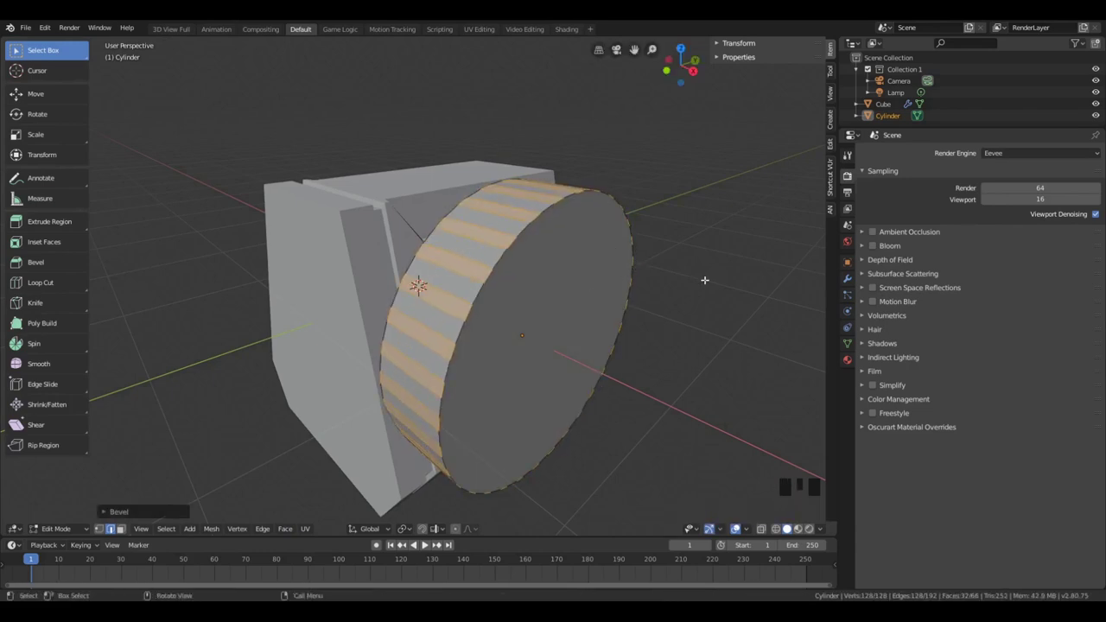
# Extrude the bevelled strips into teeth, scale them outward by about 1.07 with X locked, and clear the selection
pyautogui.press('e')
pyautogui.click(675, 266)
pyautogui.press('s')
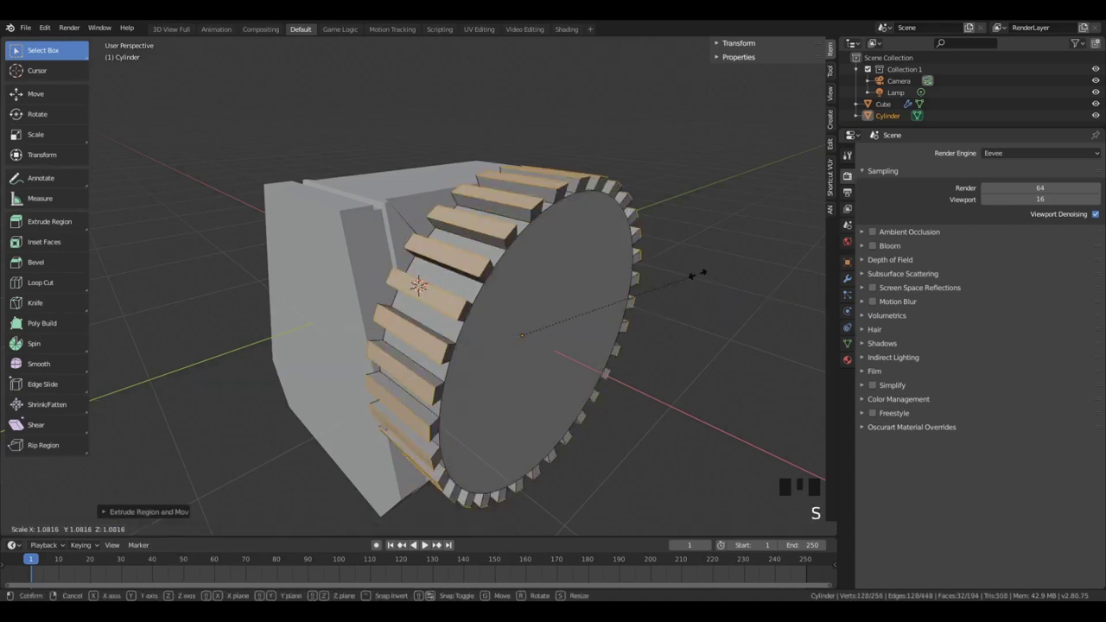
pyautogui.hotkey('shift', 'x')
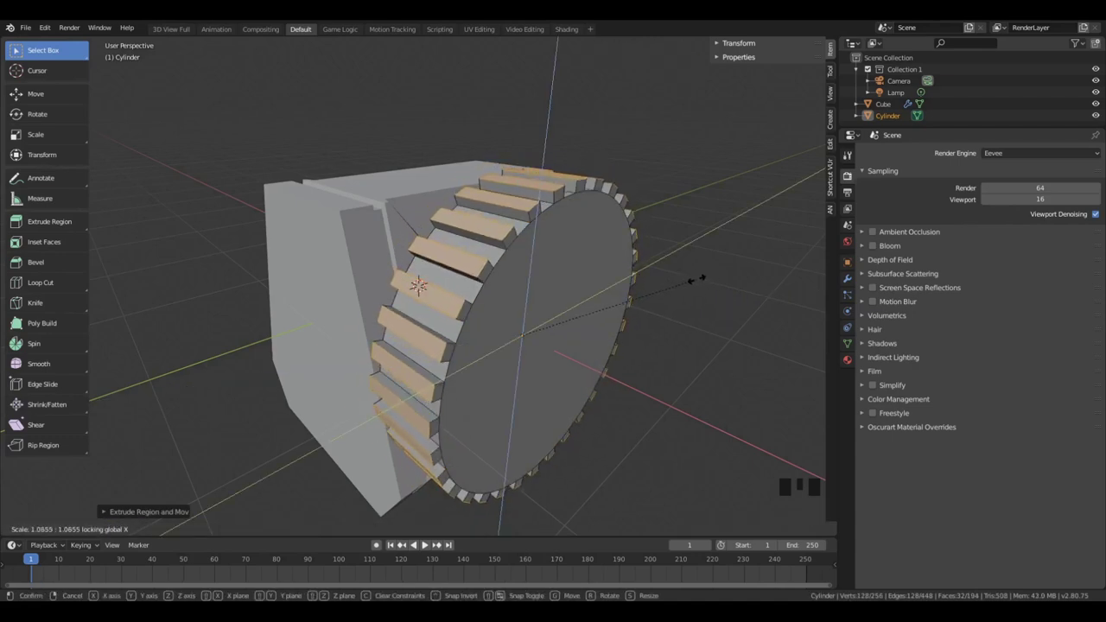
pyautogui.click(695, 279)
pyautogui.press('Tab')
pyautogui.moveTo(493, 333)
pyautogui.mouseDown(button='middle')
pyautogui.moveTo(555, 329)
pyautogui.moveTo(501, 350)
pyautogui.mouseUp(button='middle')
pyautogui.press('Tab')
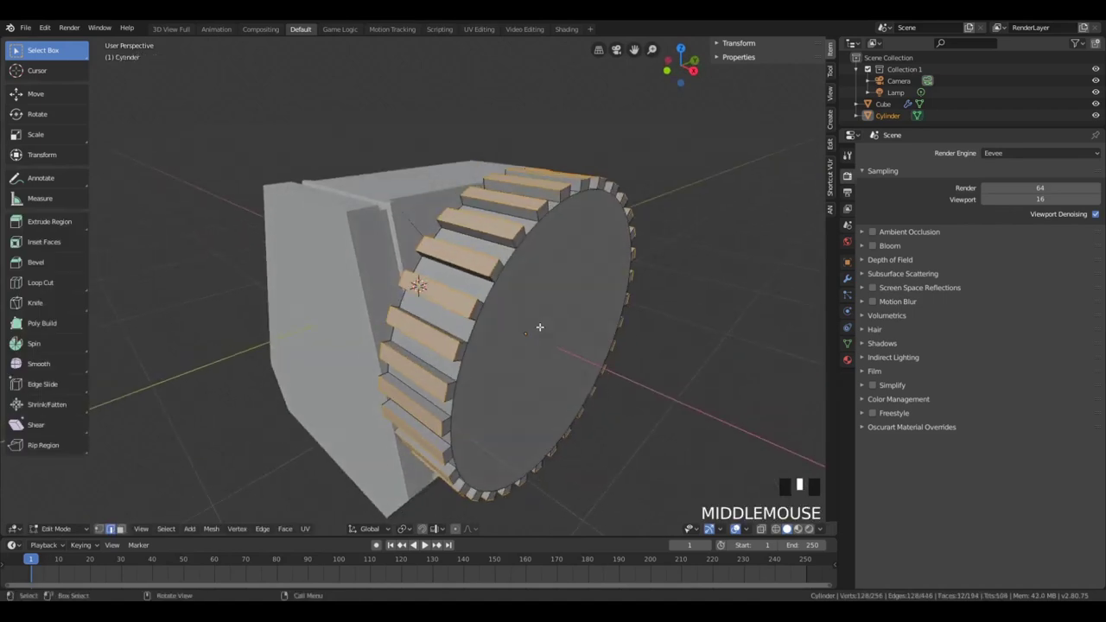
pyautogui.click(481, 354)
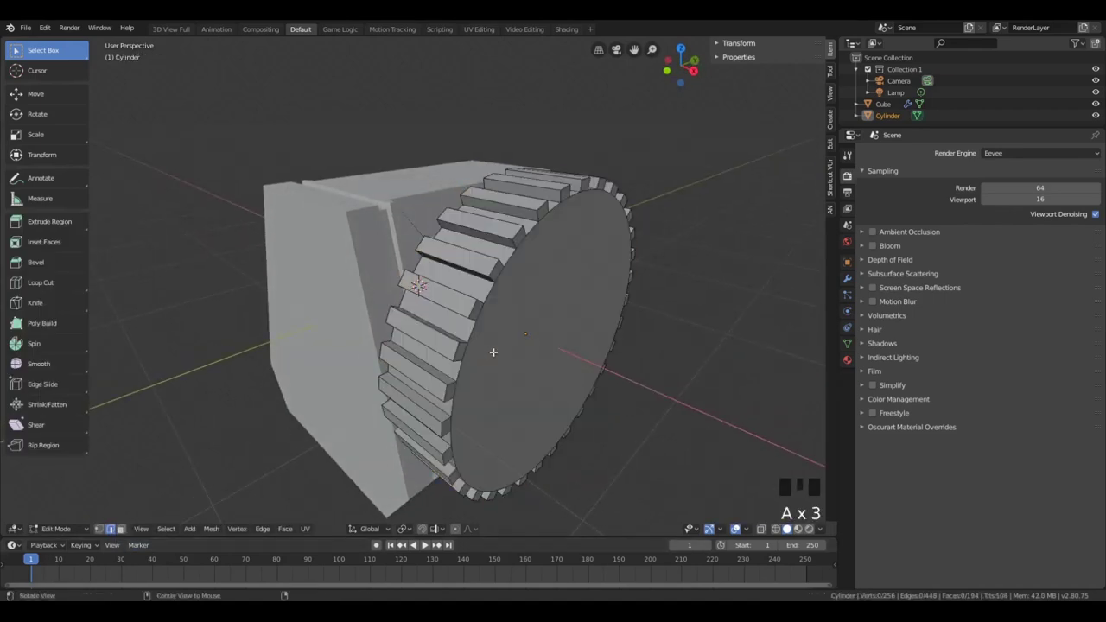
pyautogui.press('Tab')
pyautogui.press('Tab')
pyautogui.press('Tab')
pyautogui.moveTo(544, 355); pyautogui.dragTo(578, 322, button='middle')
pyautogui.press('Tab')
pyautogui.press('Tab')
# Try a Bevel modifier on the toothed wheel with a width of 0.021 and 2 segments
pyautogui.click(848, 280)
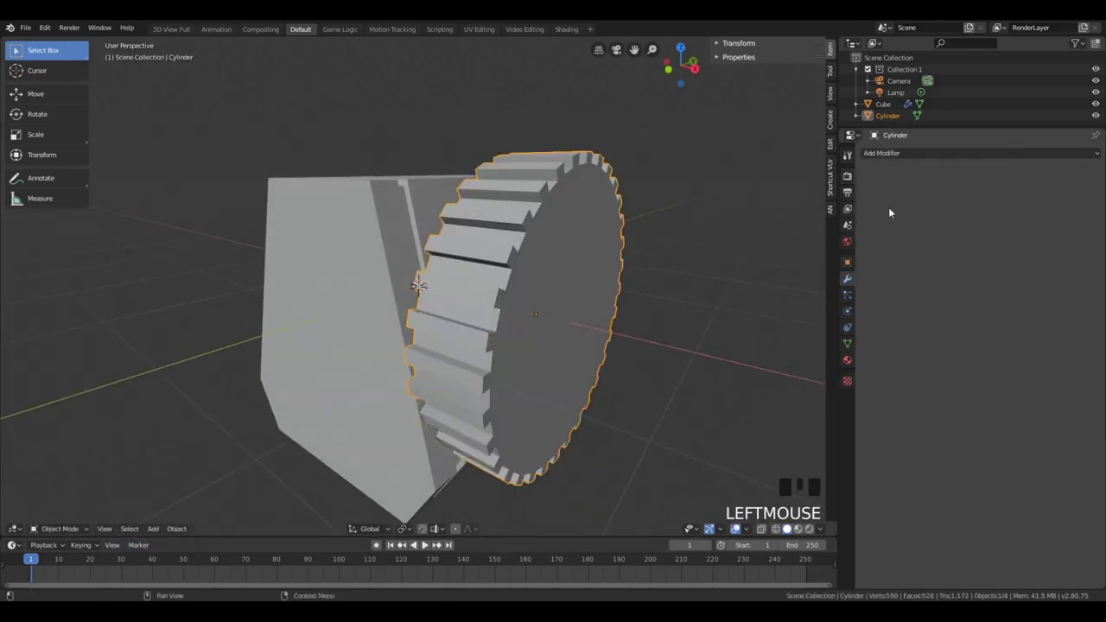
pyautogui.click(881, 153)
pyautogui.click(869, 208)
pyautogui.moveTo(778, 285); pyautogui.dragTo(813, 277, button='middle')
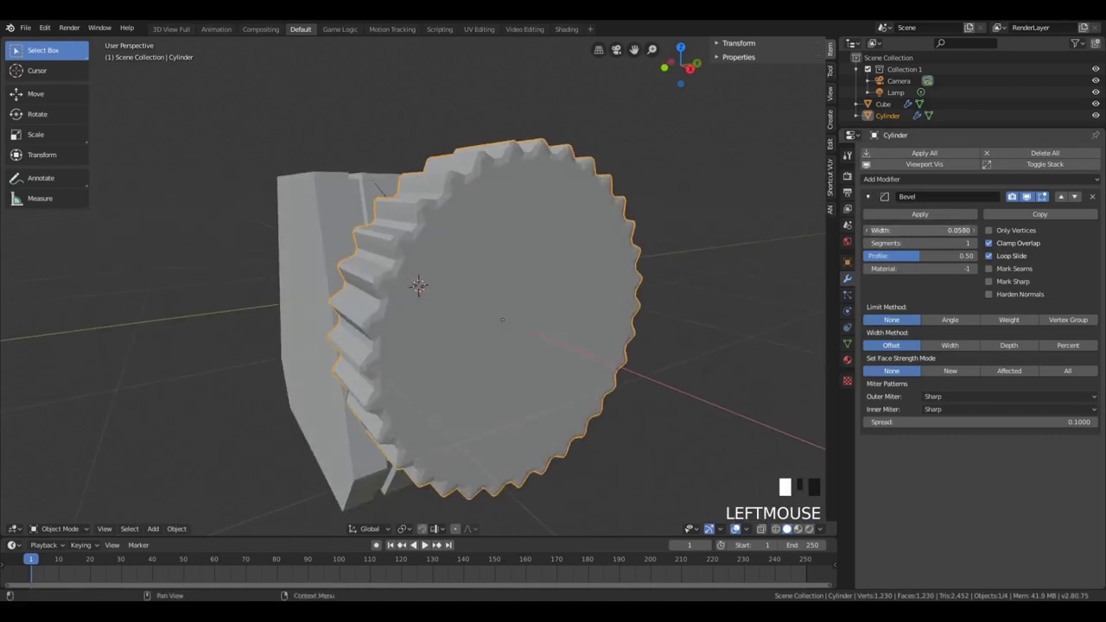
pyautogui.moveTo(921, 230); pyautogui.dragTo(899, 230)
pyautogui.click(973, 243)
pyautogui.press('Tab')
pyautogui.moveTo(636, 279); pyautogui.dragTo(699, 282, button='middle')
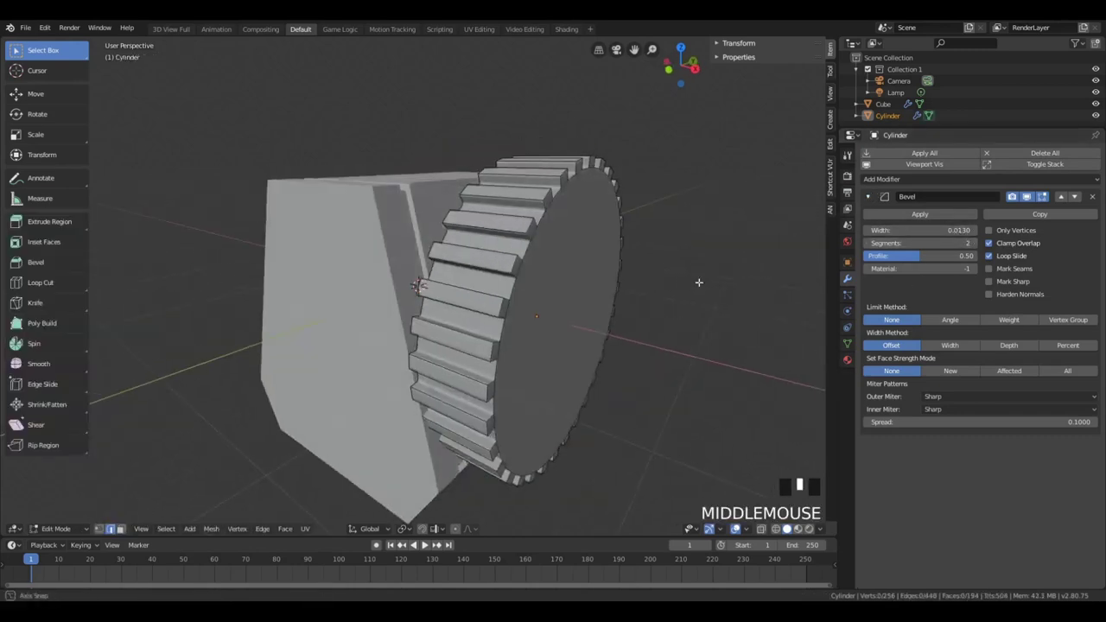
pyautogui.press('Tab')
pyautogui.moveTo(919, 230); pyautogui.dragTo(928, 230)
pyautogui.press('Tab')
pyautogui.press('Tab')
pyautogui.moveTo(735, 304); pyautogui.dragTo(654, 367, button='middle')
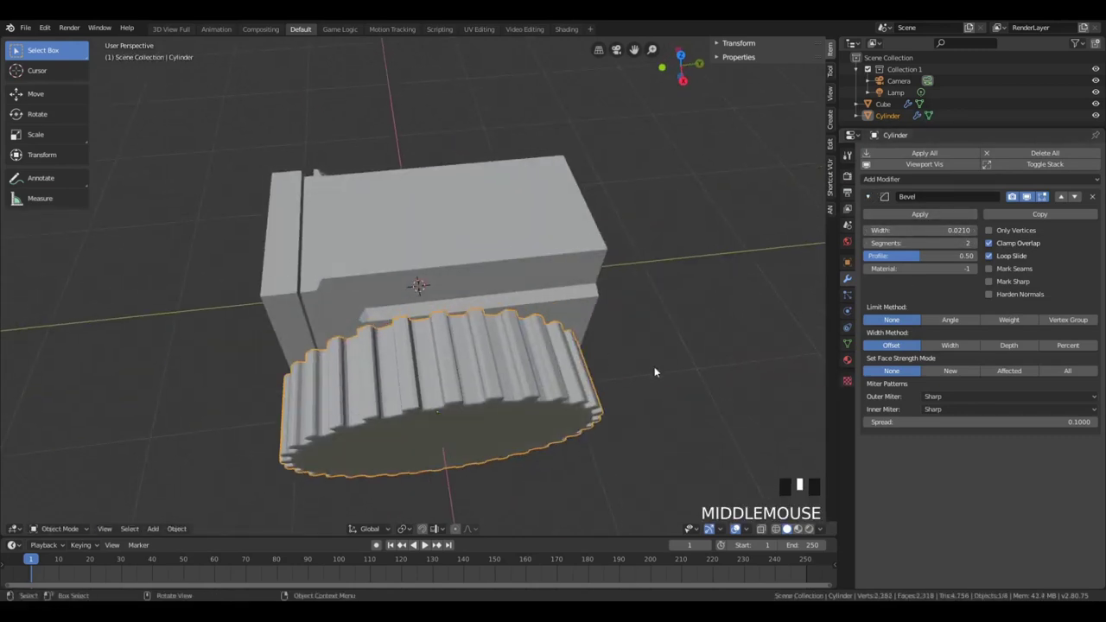
# Scale the toothed wheel down and move it to a clear spot beside the body
pyautogui.press('s')
pyautogui.click(486, 395)
pyautogui.moveTo(485, 398); pyautogui.dragTo(404, 348, button='middle')
pyautogui.press('g')
pyautogui.click(441, 440)
# Remove the wheel's Bevel modifier and inset its flat cap face on the side facing the body
pyautogui.press('Tab')
pyautogui.scroll(2, 244, 391)
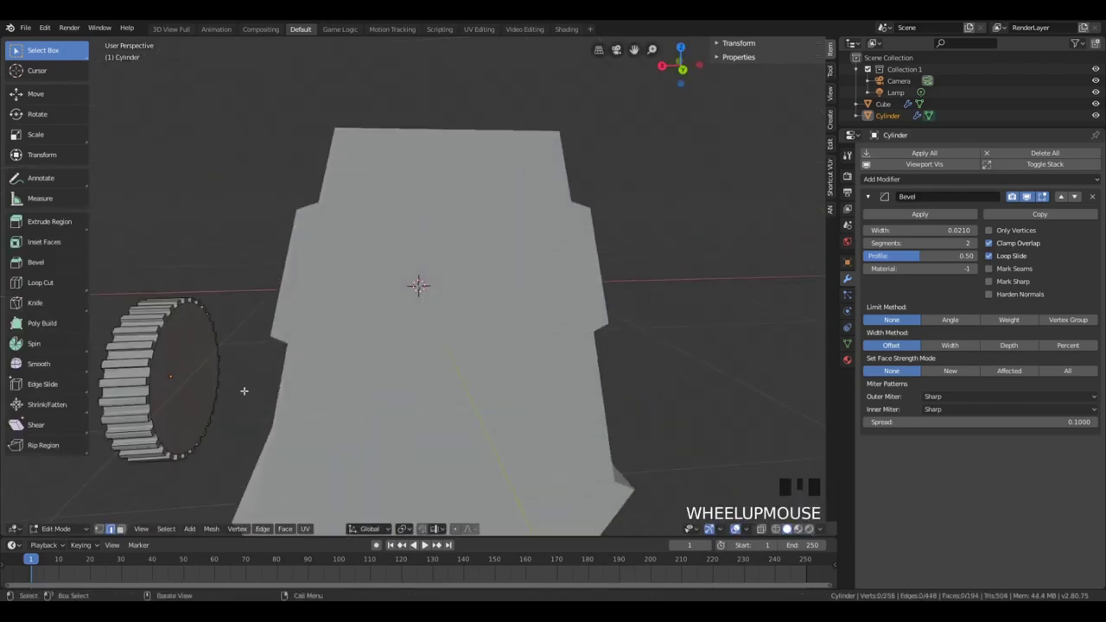
pyautogui.click(208, 379)
pyautogui.click(1093, 197)
pyautogui.press('KP_Decimal')
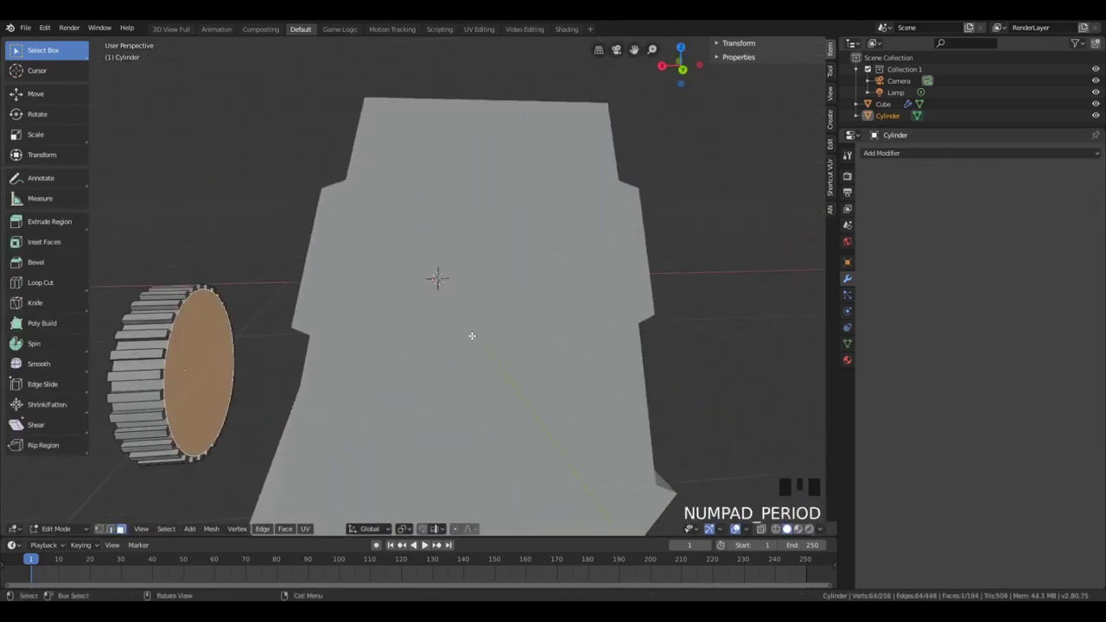
pyautogui.moveTo(472, 335); pyautogui.dragTo(612, 373, button='middle')
pyautogui.press('i')
pyautogui.click(496, 354)
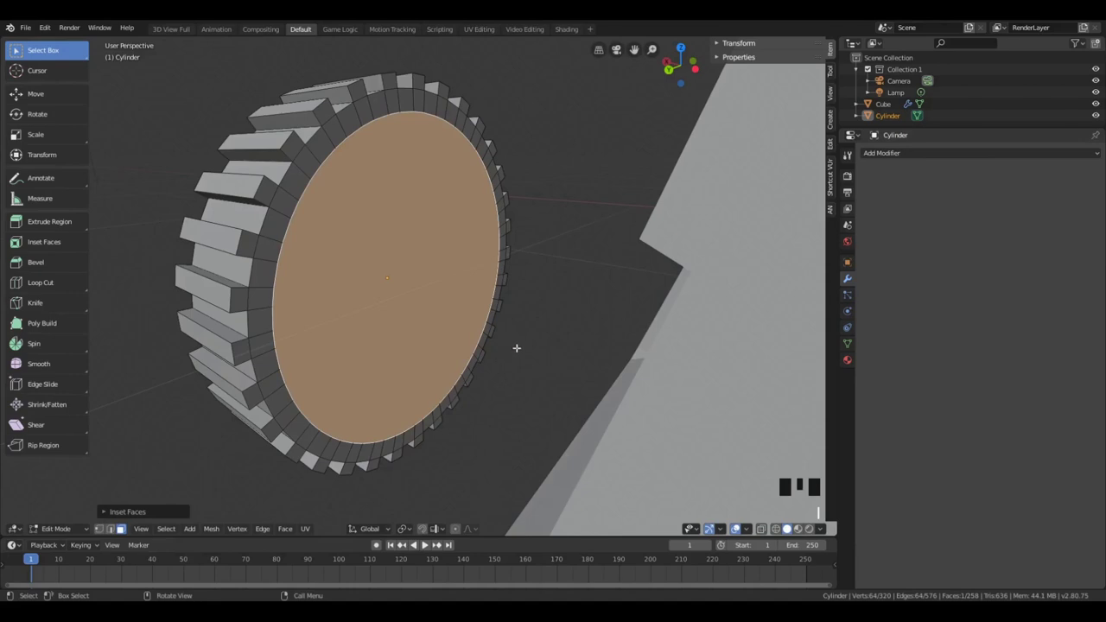
# Extrude the inset cap face, inset it again and shift it slightly along X to form a stepped ring
pyautogui.press('e')
pyautogui.click(509, 349)
pyautogui.press('i')
pyautogui.click(561, 358)
pyautogui.press('g')
pyautogui.press('x')
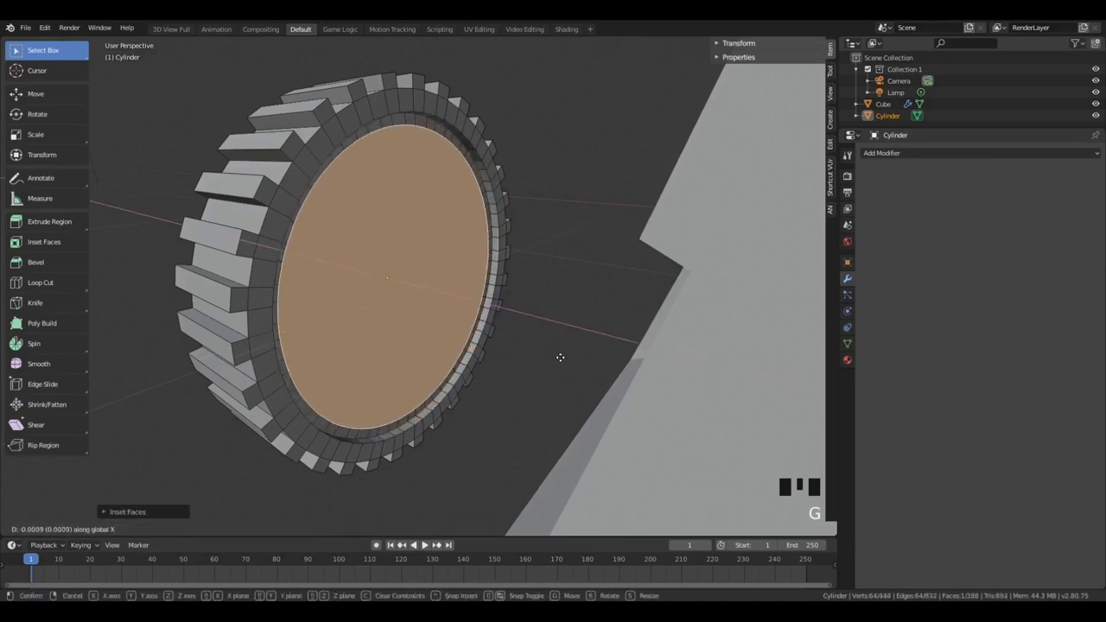
pyautogui.click(560, 357)
# Inset the cap face down to a small central disc, extrude it into a hub and leave mesh editing
pyautogui.press('i')
pyautogui.click(523, 358)
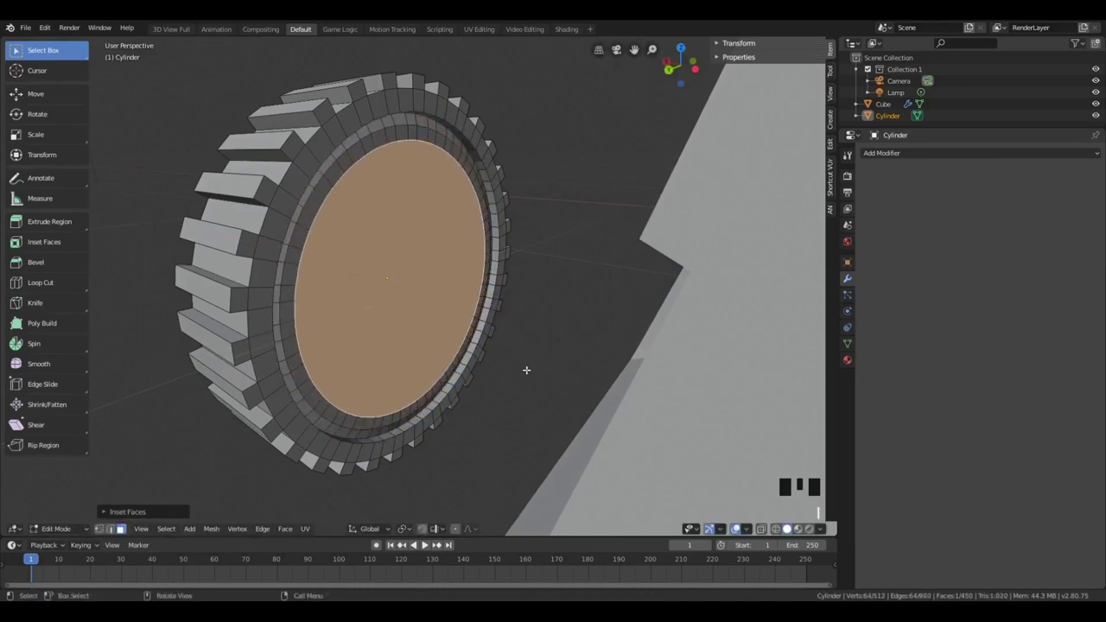
pyautogui.press('e')
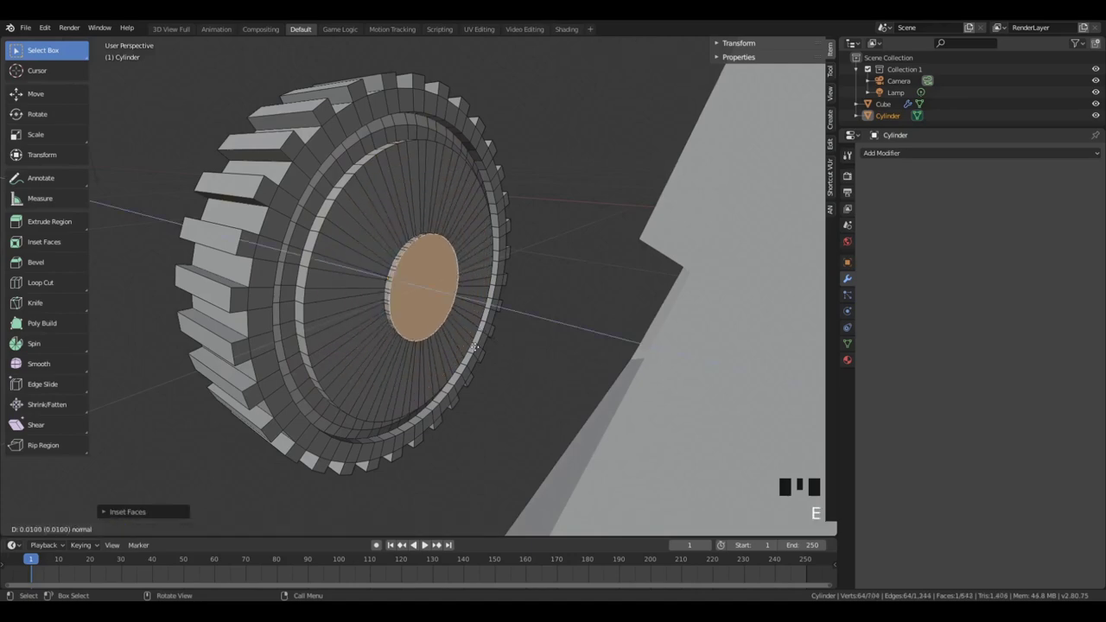
pyautogui.click(512, 366)
pyautogui.press('Tab')
# Move the wheel along Y, Z and X into the body's lower side recess with its hub pointing inward
pyautogui.moveTo(512, 365); pyautogui.dragTo(478, 236, button='middle')
pyautogui.press('KP_7')
pyautogui.scroll(-10, 624, 374)
pyautogui.press('g')
pyautogui.press('y')
pyautogui.click(502, 319)
pyautogui.press('g')
pyautogui.press('z')
pyautogui.click(468, 281)
pyautogui.press('g')
pyautogui.press('x')
pyautogui.click(455, 328)
pyautogui.moveTo(452, 333); pyautogui.dragTo(343, 333, button='middle')
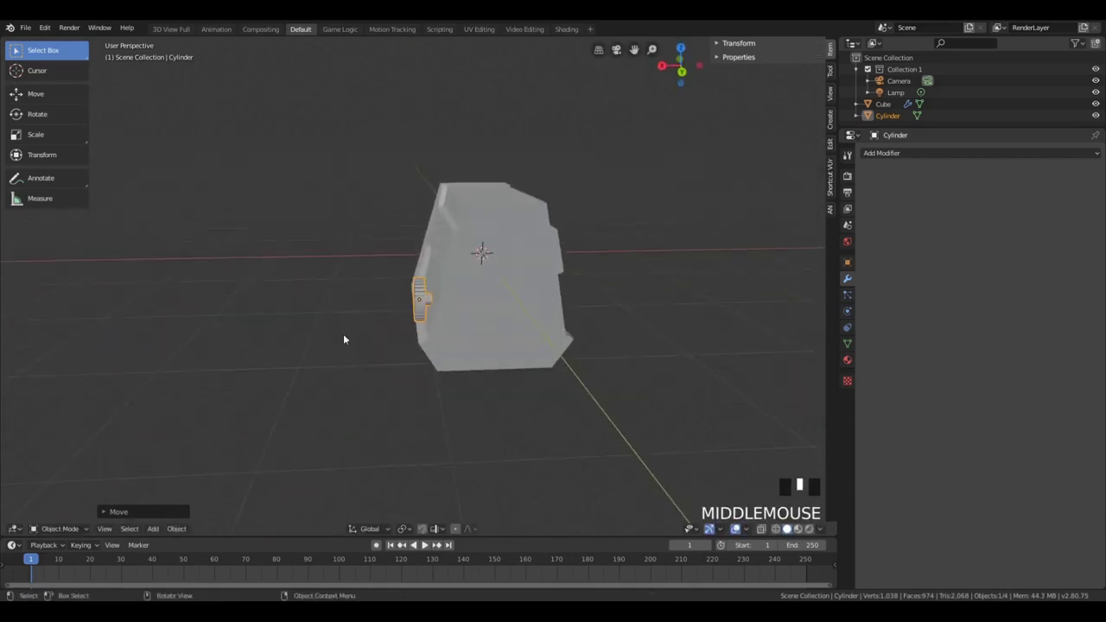
# In the front wireframe view, rotate the wheel to match the slanted side wall and move it against the wall
pyautogui.scroll(-5, 454, 339)
pyautogui.press('KP_3')
pyautogui.press('KP_1')
pyautogui.hotkey('shift', 'z')
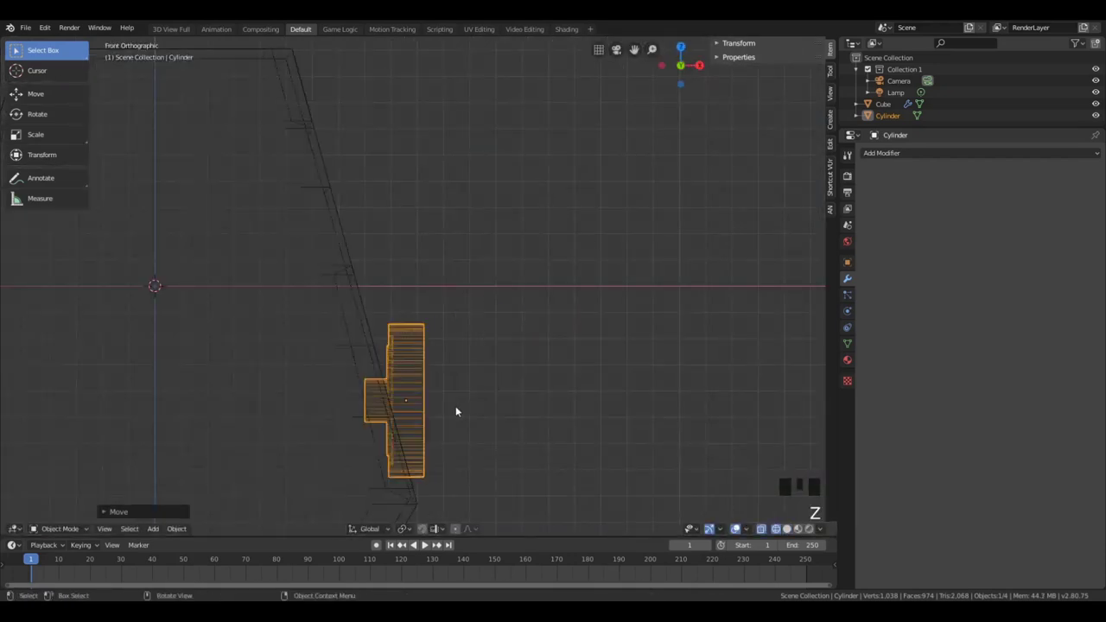
pyautogui.scroll(-3, 458, 413)
pyautogui.press('r')
pyautogui.click(482, 392)
pyautogui.press('g')
pyautogui.click(476, 387)
# Return the viewport to solid shading, clear the selection and turn off X-ray
pyautogui.press('z')
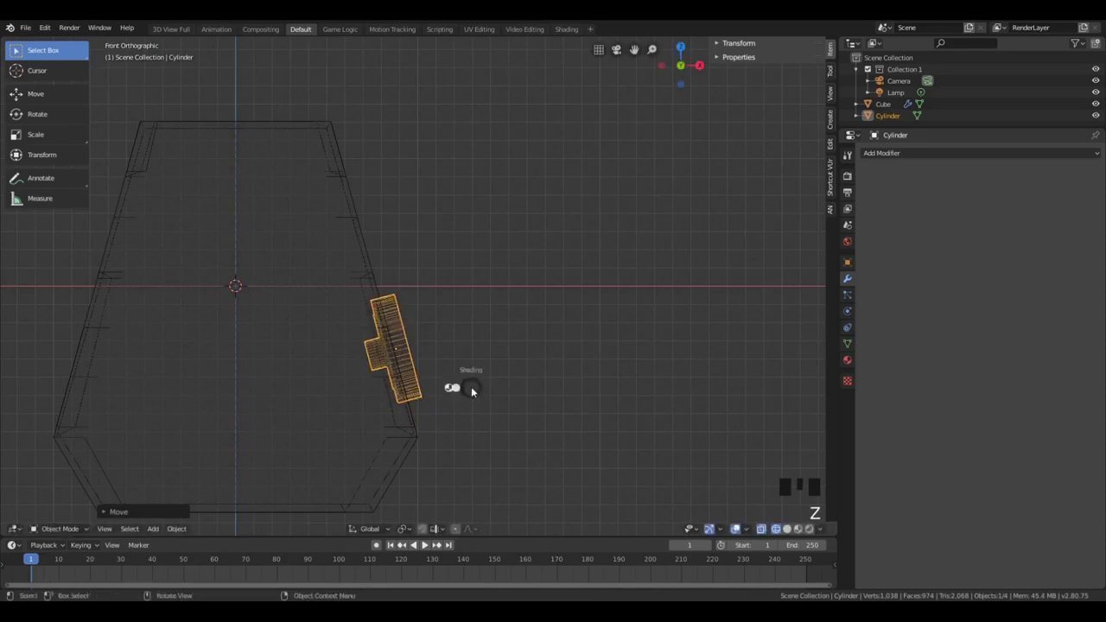
pyautogui.hotkey('alt', 'z')
pyautogui.moveTo(626, 361)
pyautogui.mouseDown(button='middle')
pyautogui.moveTo(414, 346)
pyautogui.moveTo(568, 366)
pyautogui.moveTo(452, 349)
pyautogui.moveTo(504, 294)
pyautogui.moveTo(380, 289)
pyautogui.moveTo(536, 310)
pyautogui.mouseUp(button='middle')
pyautogui.scroll(-3, 553, 368)
pyautogui.press('Tab')
pyautogui.press('Tab')
pyautogui.click(452, 349)
pyautogui.scroll(5, 504, 294)
pyautogui.press('a')
pyautogui.press('a')
pyautogui.scroll(4, 476, 327)
pyautogui.press('z')
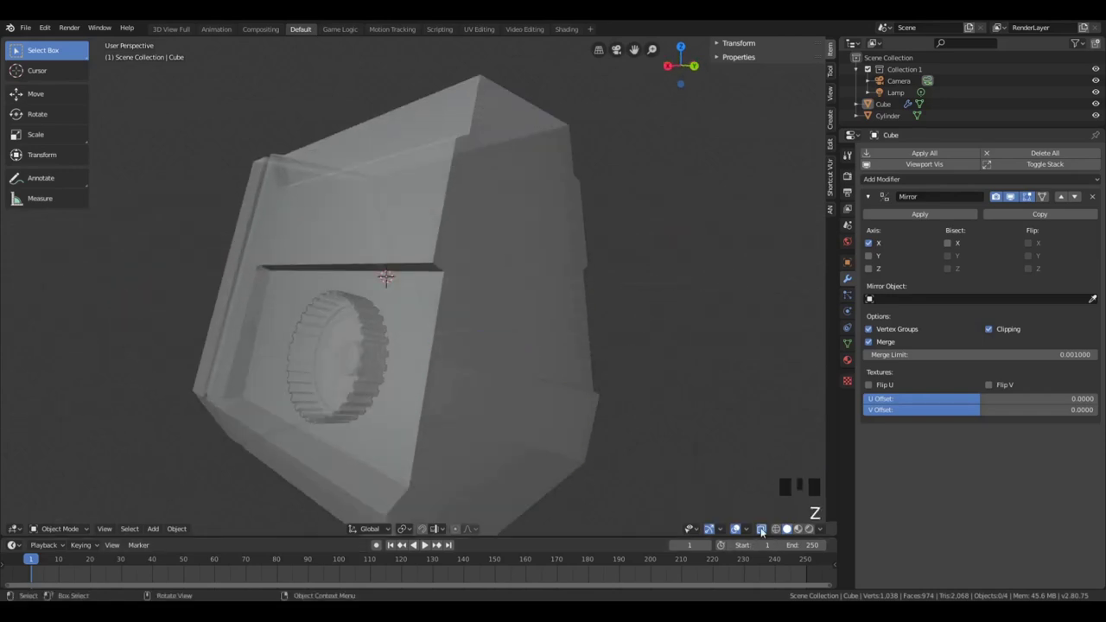
pyautogui.click(762, 530)
# Select the wheel, reposition it within the side recess and adjust its overall scale
pyautogui.moveTo(321, 380); pyautogui.dragTo(454, 361, button='middle')
pyautogui.scroll(-3, 389, 386)
pyautogui.click(338, 360)
pyautogui.press('g')
pyautogui.click(366, 376)
pyautogui.press('s')
pyautogui.click(449, 384)
# Select the wheel's outward-facing cap face and inset it to form a thin rim
pyautogui.press('Tab')
pyautogui.click(285, 367)
pyautogui.scroll(1, 290, 372)
pyautogui.press('i')
pyautogui.click(198, 444)
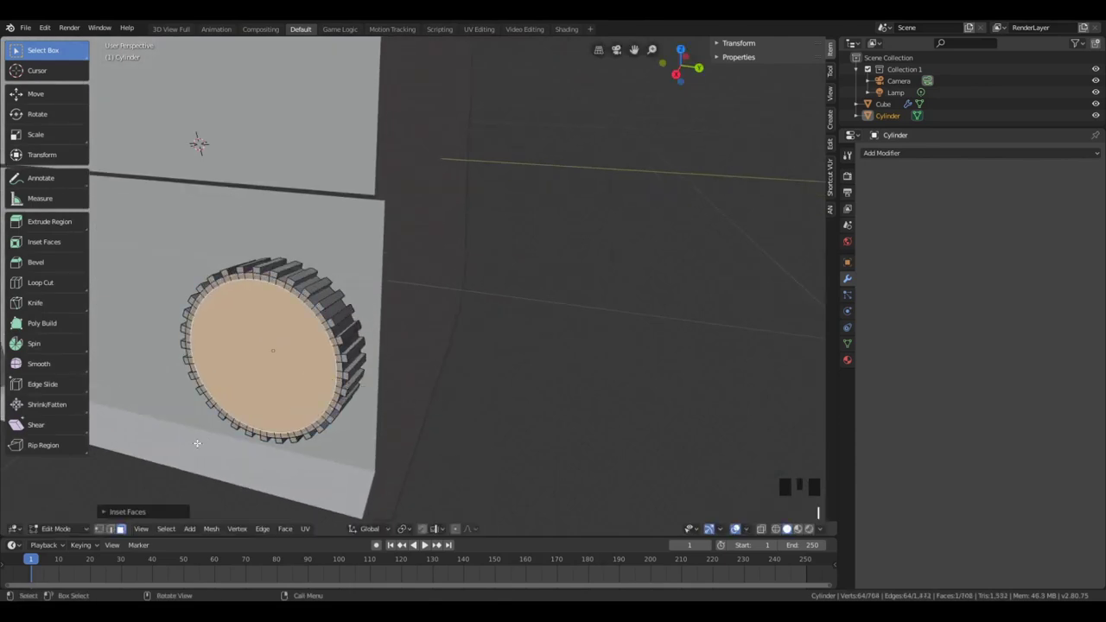
pyautogui.scroll(2, 198, 443)
pyautogui.moveTo(197, 443); pyautogui.dragTo(323, 469, button='middle')
# Recess the wheel's inset cap face by moving it inward along its local Z axis
pyautogui.press('g')
pyautogui.press('y')
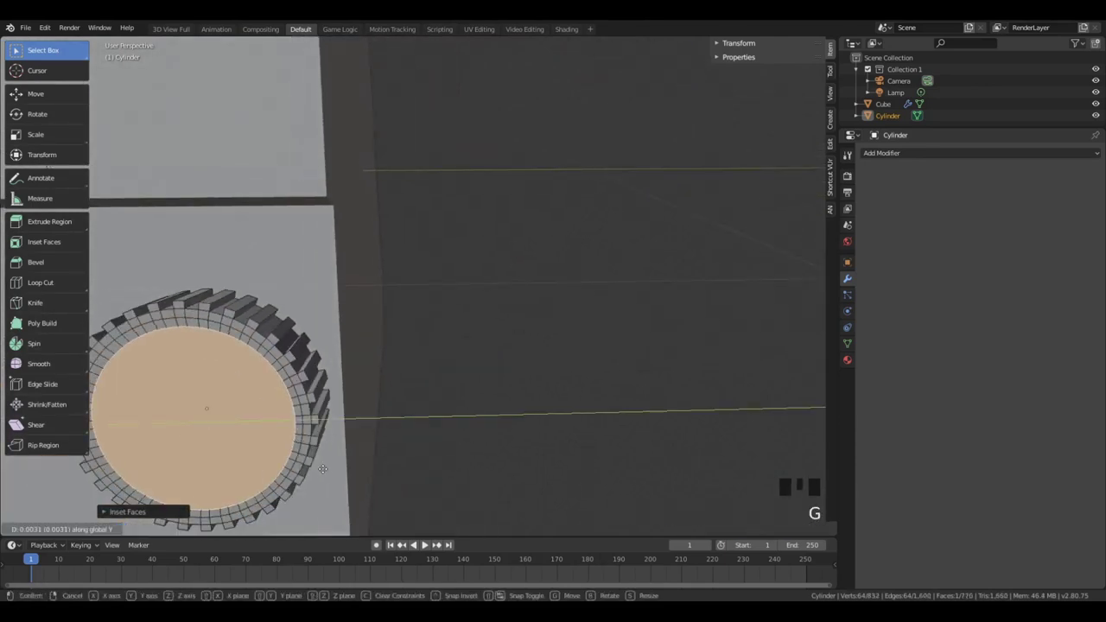
pyautogui.press('x')
pyautogui.press('z')
pyautogui.press('z')
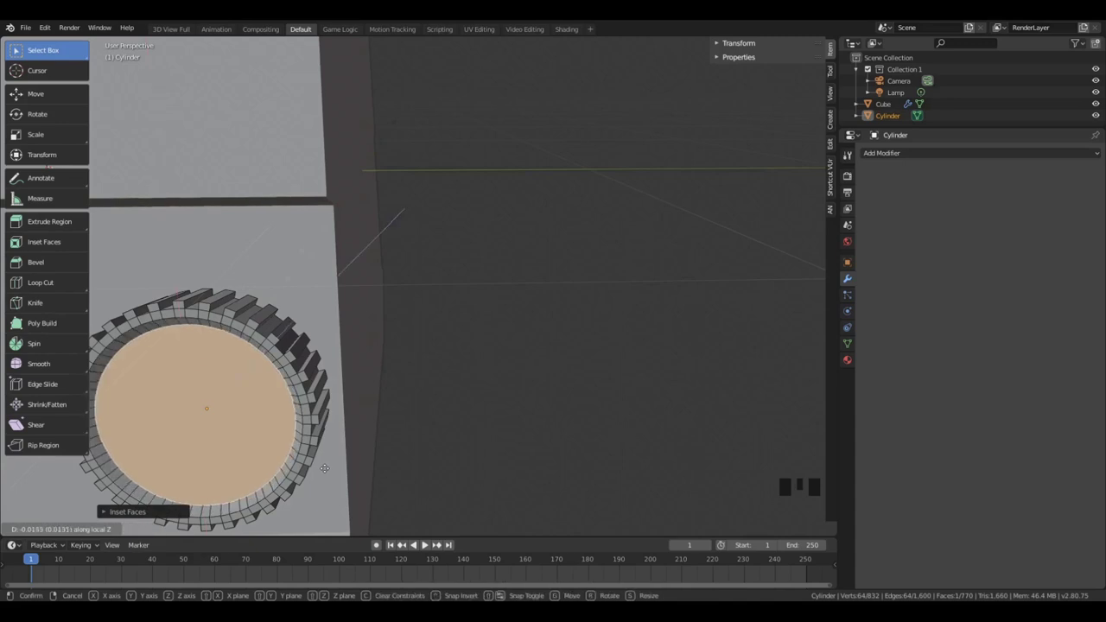
pyautogui.click(325, 471)
# Inset the recessed cap face slightly again and push it deeper along its local Z axis
pyautogui.press('i')
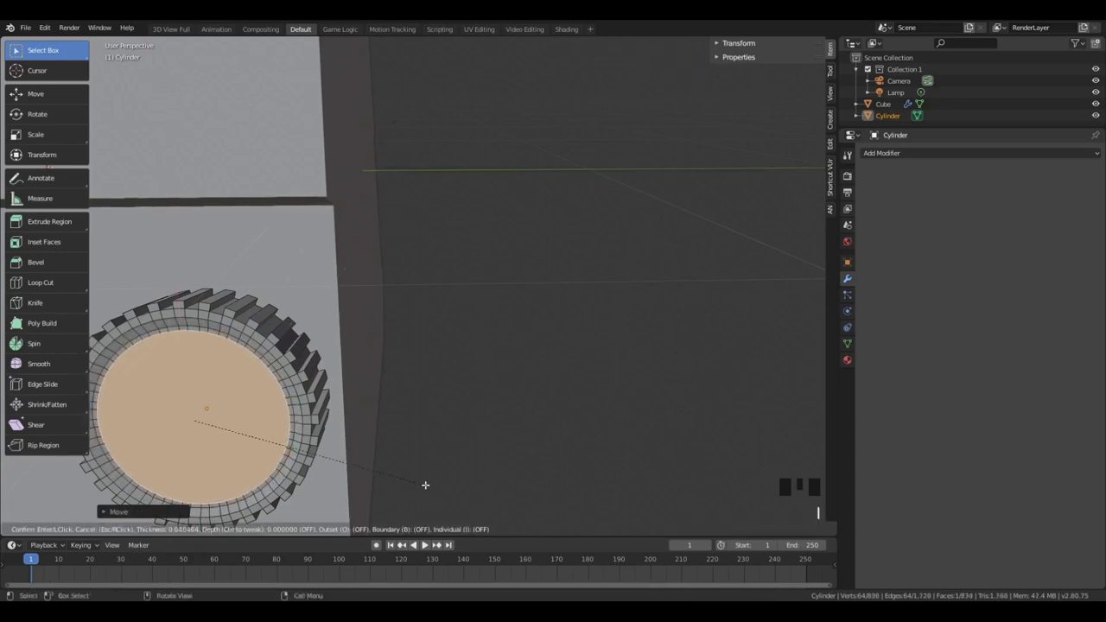
pyautogui.click(353, 476)
pyautogui.press('g')
pyautogui.press('z')
pyautogui.press('z')
pyautogui.click(355, 479)
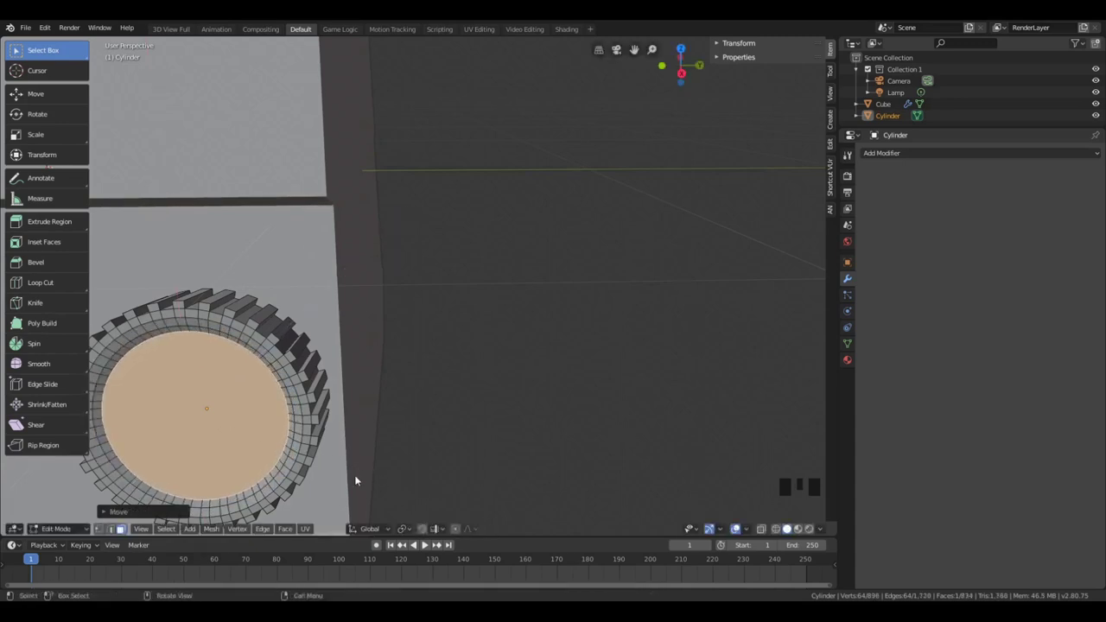
# Inset the cap face to a small central disc and extrude it outward as the wheel's hub
pyautogui.scroll(-2, 355, 481)
pyautogui.press('Tab')
pyautogui.press('i')
pyautogui.click(471, 453)
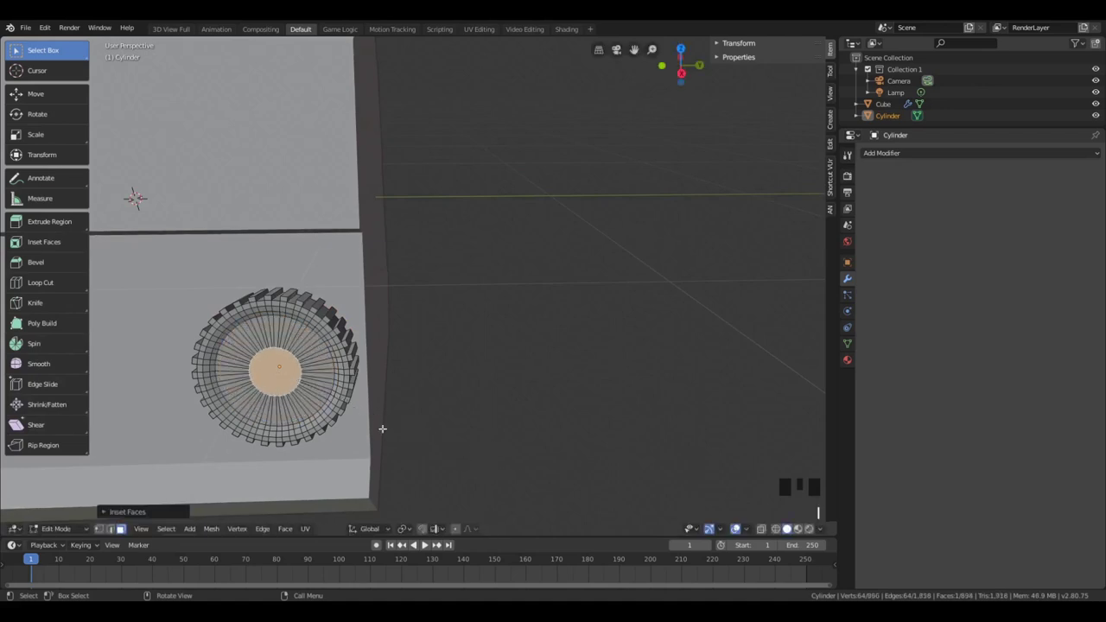
pyautogui.press('e')
pyautogui.click(266, 428)
# Select the hub's circular edges, bevel them and leave mesh editing
pyautogui.scroll(1, 253, 419)
pyautogui.scroll(1, 254, 419)
pyautogui.keyDown('alt'); pyautogui.keyDown('shift'); pyautogui.click(219, 437); pyautogui.keyUp('shift'); pyautogui.keyUp('alt')
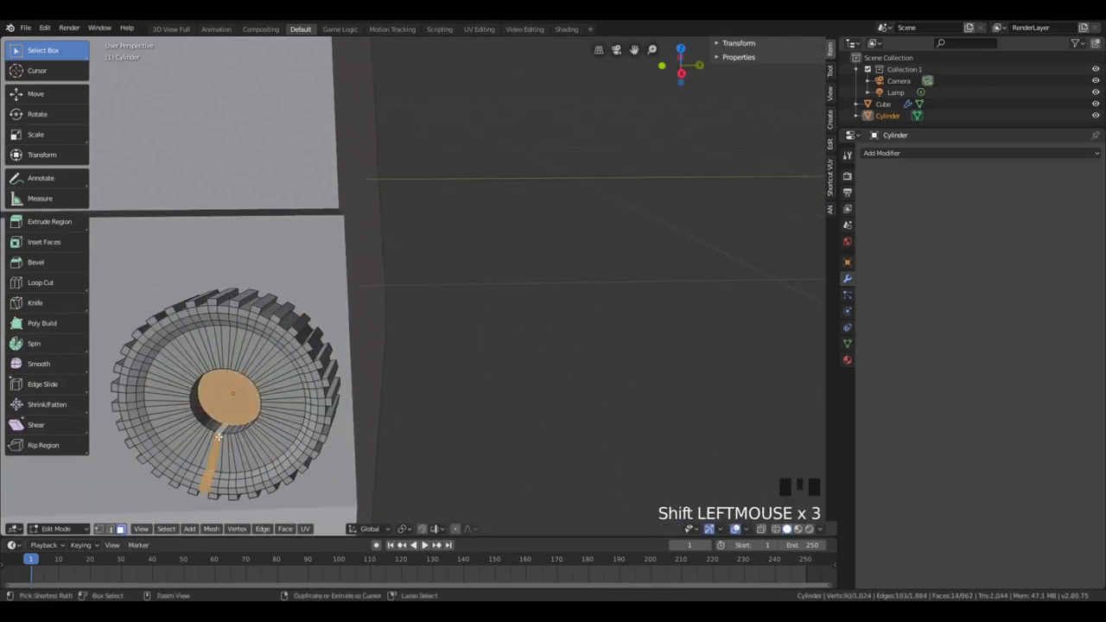
pyautogui.keyDown('alt'); pyautogui.keyDown('shift'); pyautogui.click(217, 434); pyautogui.keyUp('shift'); pyautogui.keyUp('alt')
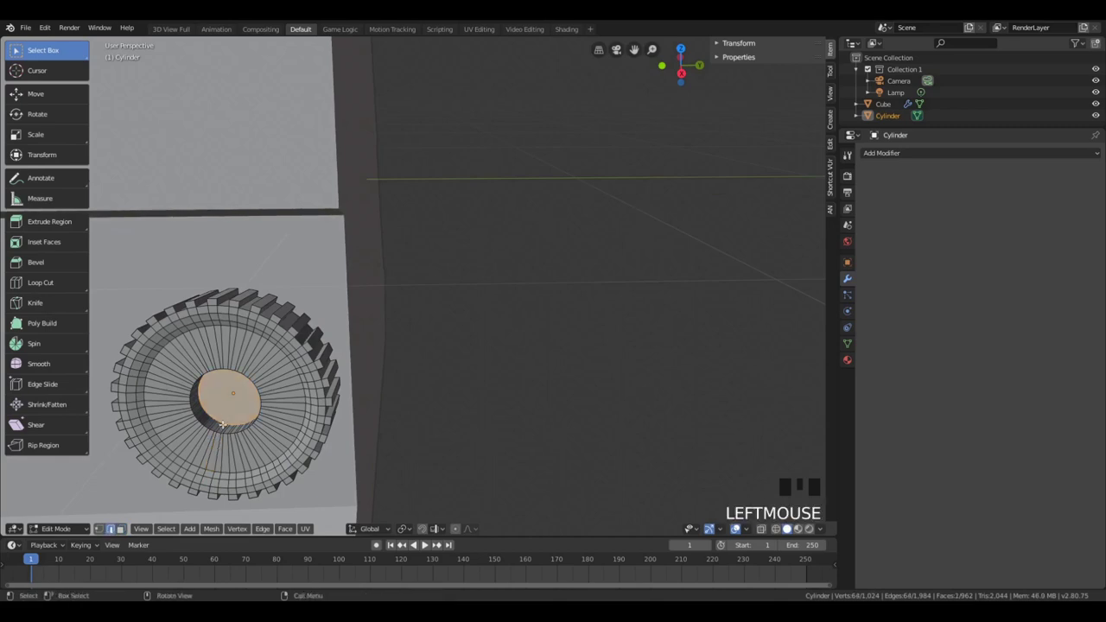
pyautogui.hotkey('ctrl', 'b')
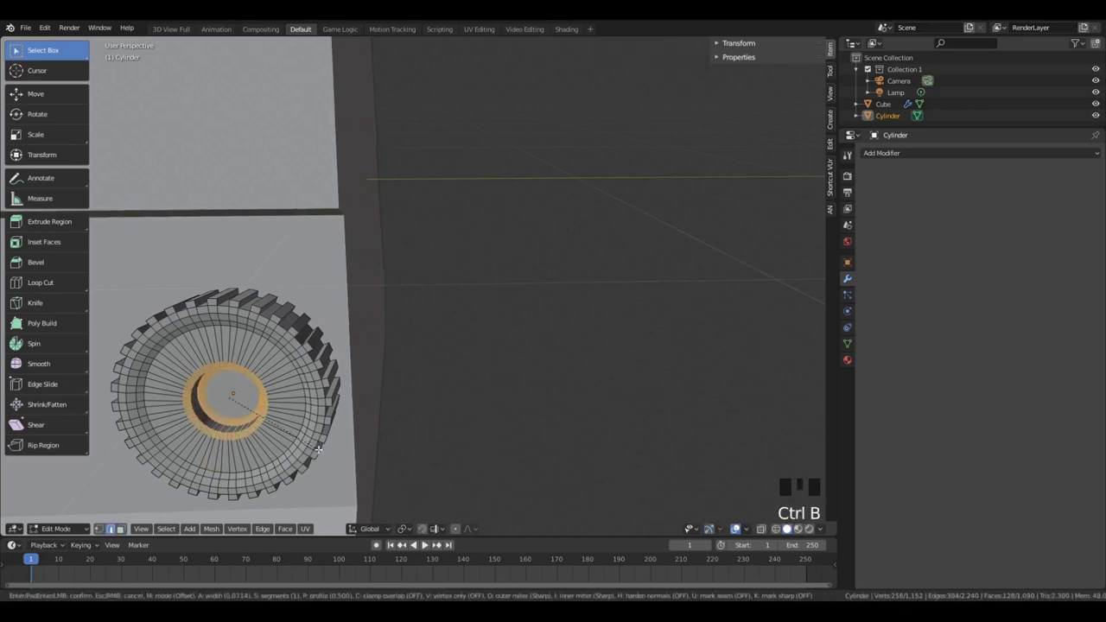
pyautogui.click(320, 452)
pyautogui.press('Tab')
# Add a new cube and scale it down along the Y axis into a thin slab
pyautogui.moveTo(321, 451); pyautogui.dragTo(381, 360, button='middle')
pyautogui.scroll(-3, 366, 341)
pyautogui.hotkey('shift', 'a')
pyautogui.moveTo(279, 189)
pyautogui.click(326, 204)
pyautogui.scroll(-5, 346, 242)
pyautogui.press('s')
pyautogui.press('x')
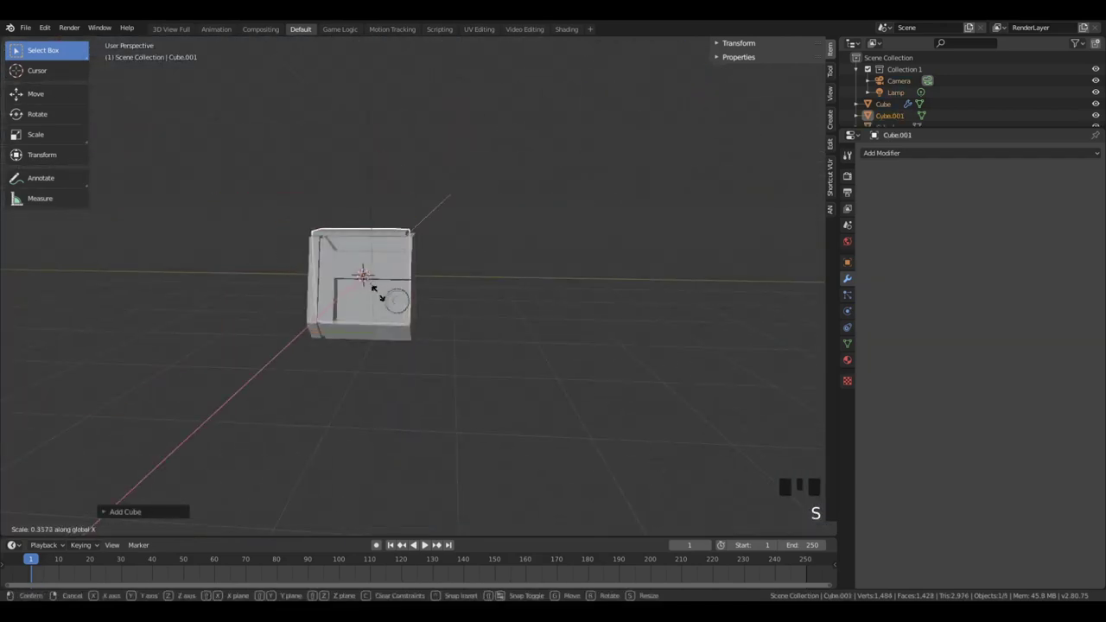
pyautogui.press('y')
pyautogui.click(369, 288)
# Raise the slab above the body and rotate it about the X axis so it slants
pyautogui.press('g')
pyautogui.press('z')
pyautogui.click(367, 183)
pyautogui.press('r')
pyautogui.press('x')
pyautogui.click(378, 281)
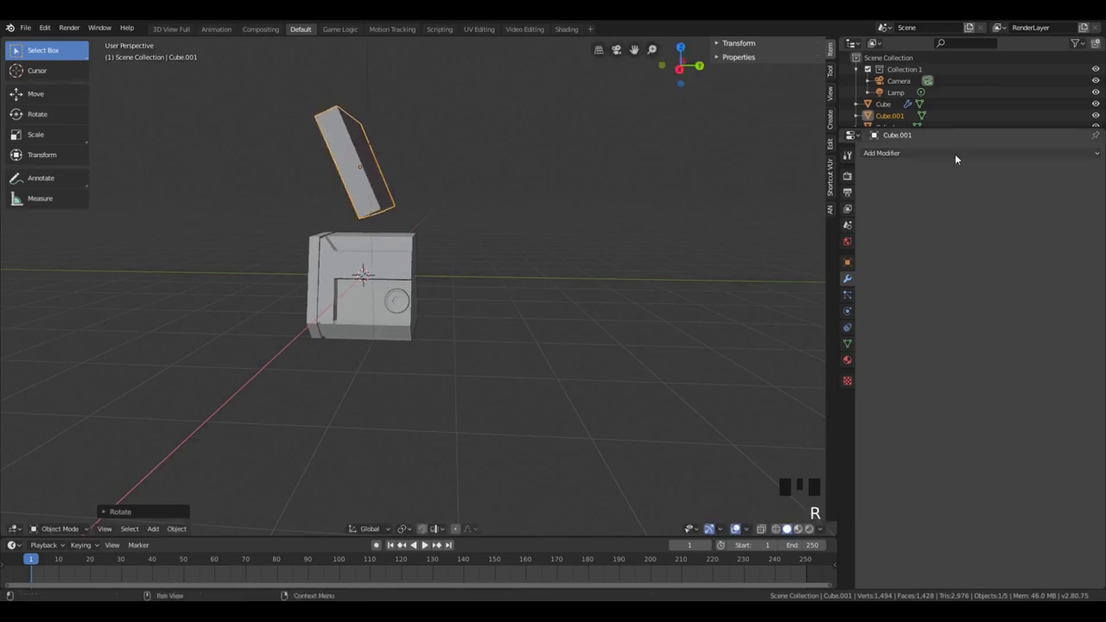
# Add an Array modifier to the slab, replacing the relative offset with a constant offset of 1.5 on Y
pyautogui.click(955, 154)
pyautogui.click(977, 156)
pyautogui.click(892, 179)
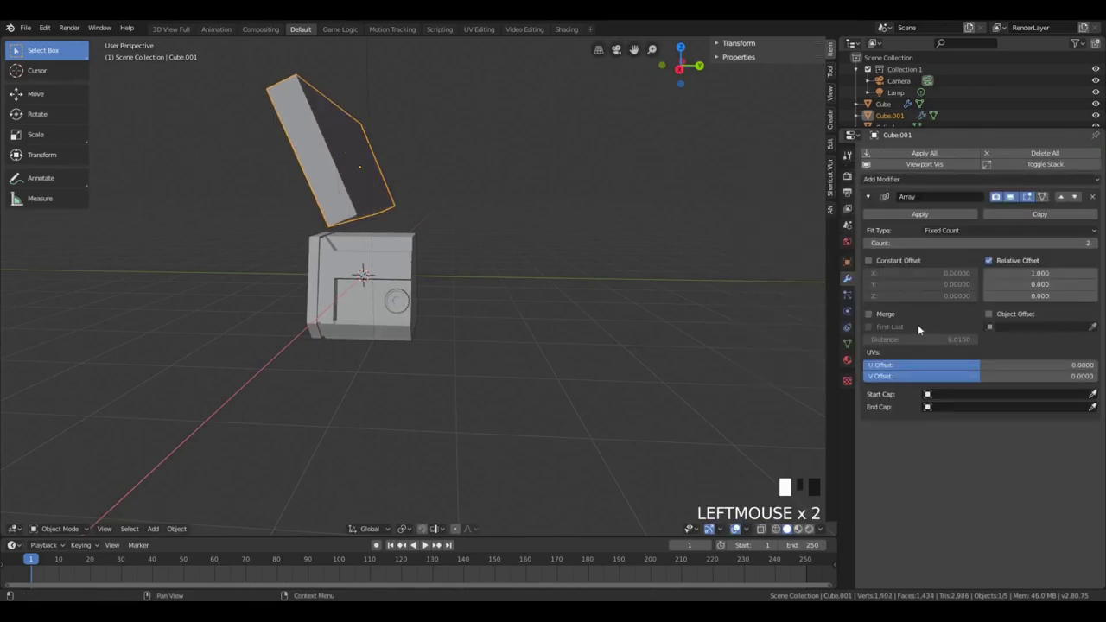
pyautogui.click(989, 261)
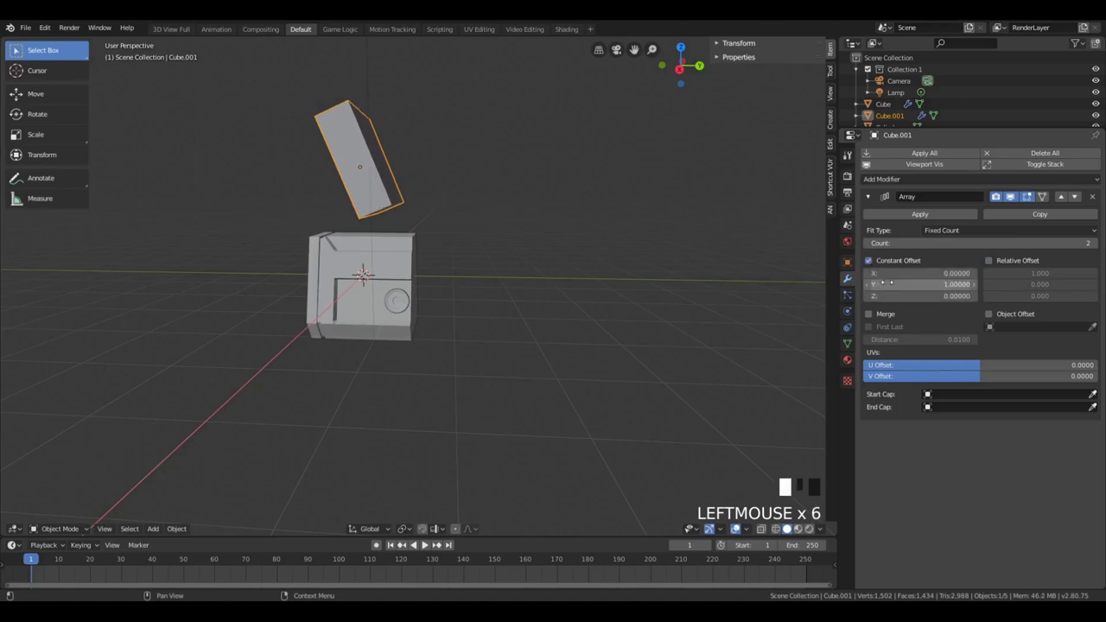
# Clear the slab's object rotation and rotate its geometry to the same slant in Edit Mode
pyautogui.press('Tab')
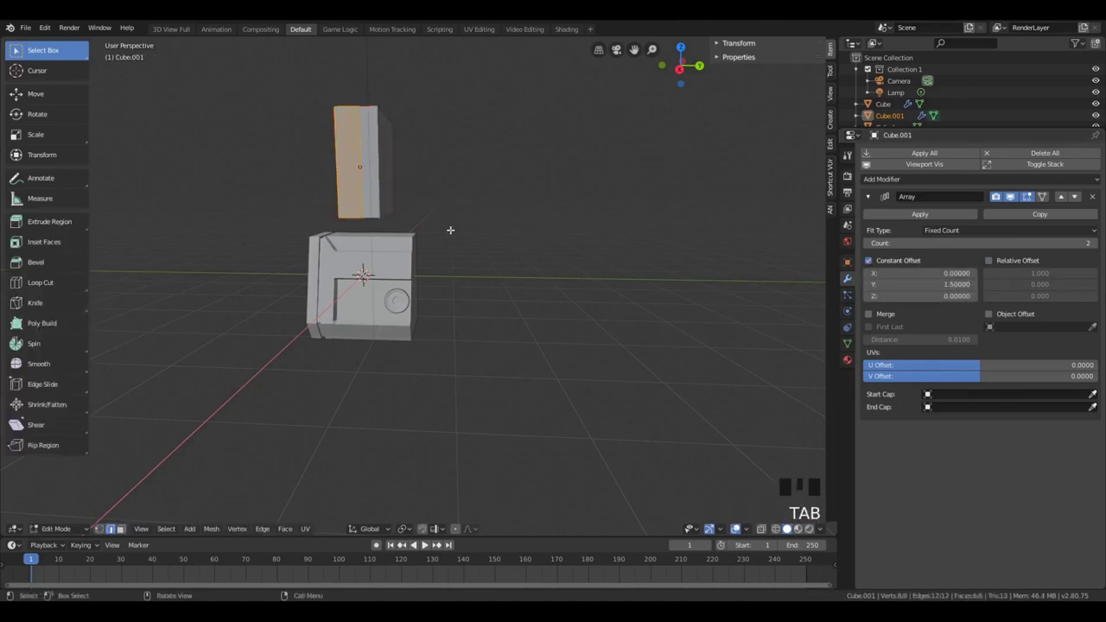
pyautogui.press('r')
pyautogui.click(488, 195)
# Switch the array back to relative offset, with X set to 0 and Y set to 1.5
pyautogui.click(897, 260)
pyautogui.click(1008, 260)
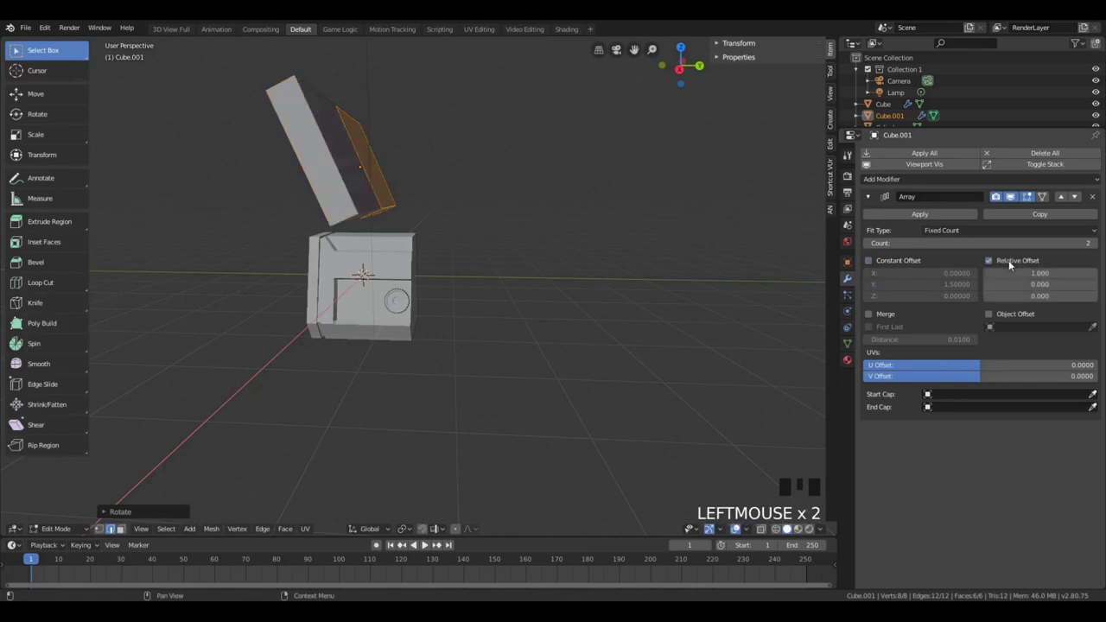
pyautogui.write('0')
pyautogui.press('Tab')
pyautogui.write('1.5')
pyautogui.press('Return')
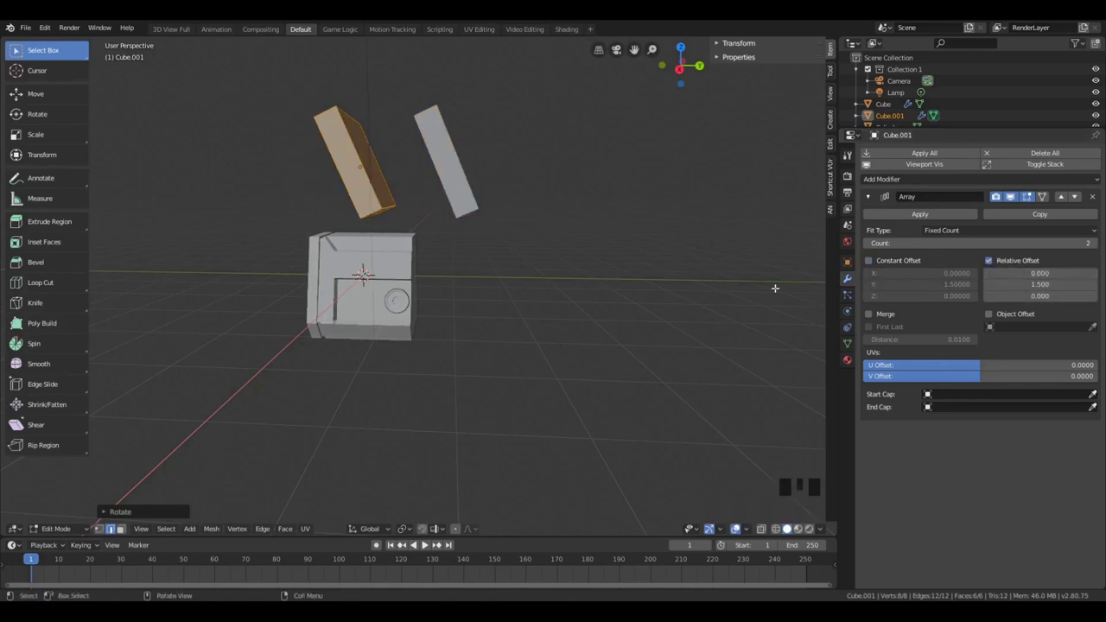
# Leave mesh editing and set the array's relative Y offset to 0.8
pyautogui.press('Tab')
pyautogui.scroll(4, 773, 286)
pyautogui.moveTo(1041, 284); pyautogui.dragTo(1015, 284)
pyautogui.moveTo(754, 210); pyautogui.dragTo(661, 206, button='middle')
pyautogui.scroll(-4, 549, 209)
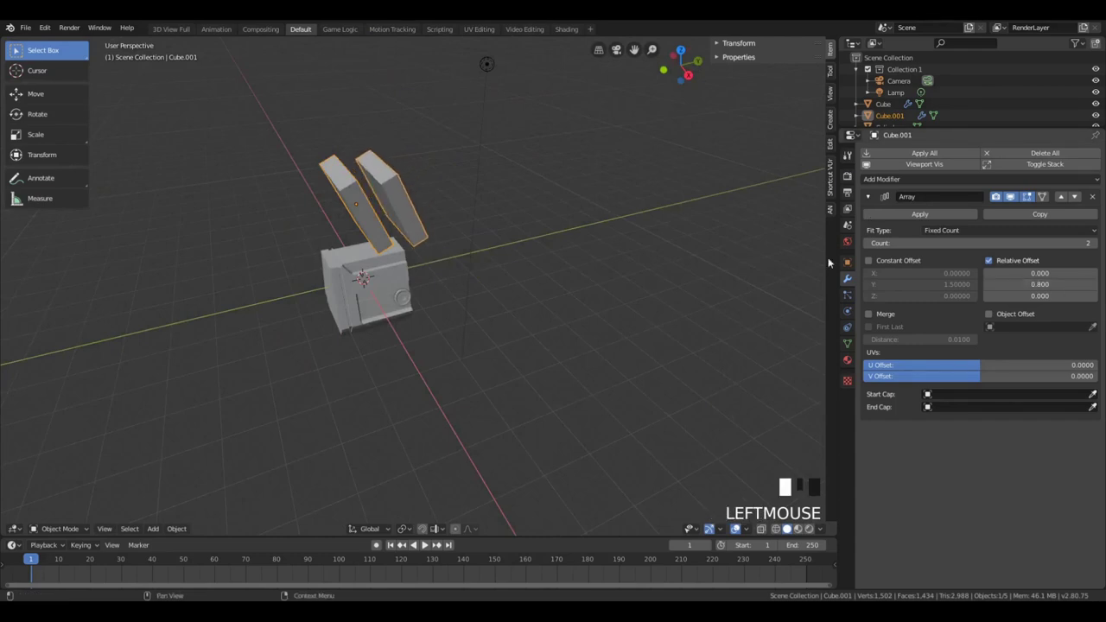
# Scale down the slab pair and lower it along Z to the top of the body
pyautogui.moveTo(592, 292); pyautogui.dragTo(536, 274, button='middle')
pyautogui.press('s')
pyautogui.click(418, 221)
pyautogui.press('g')
pyautogui.press('z')
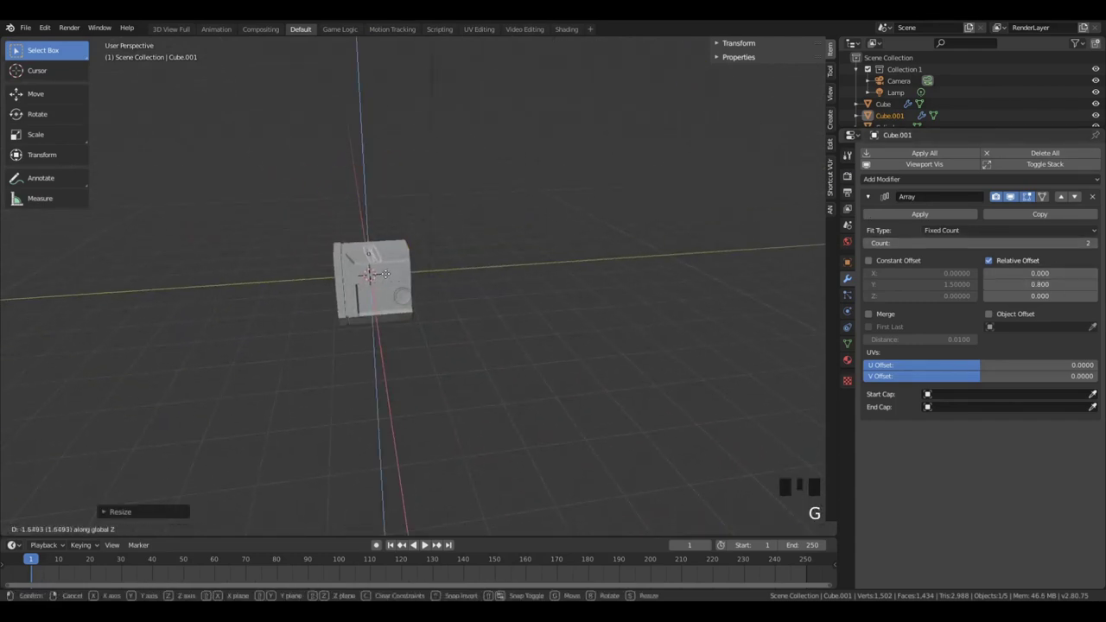
pyautogui.click(385, 274)
# Move the slab pair along X to the upper side recess and scale it down further
pyautogui.scroll(6, 372, 270)
pyautogui.moveTo(303, 243); pyautogui.dragTo(339, 351, button='middle')
pyautogui.scroll(-3, 339, 355)
pyautogui.press('g')
pyautogui.press('x')
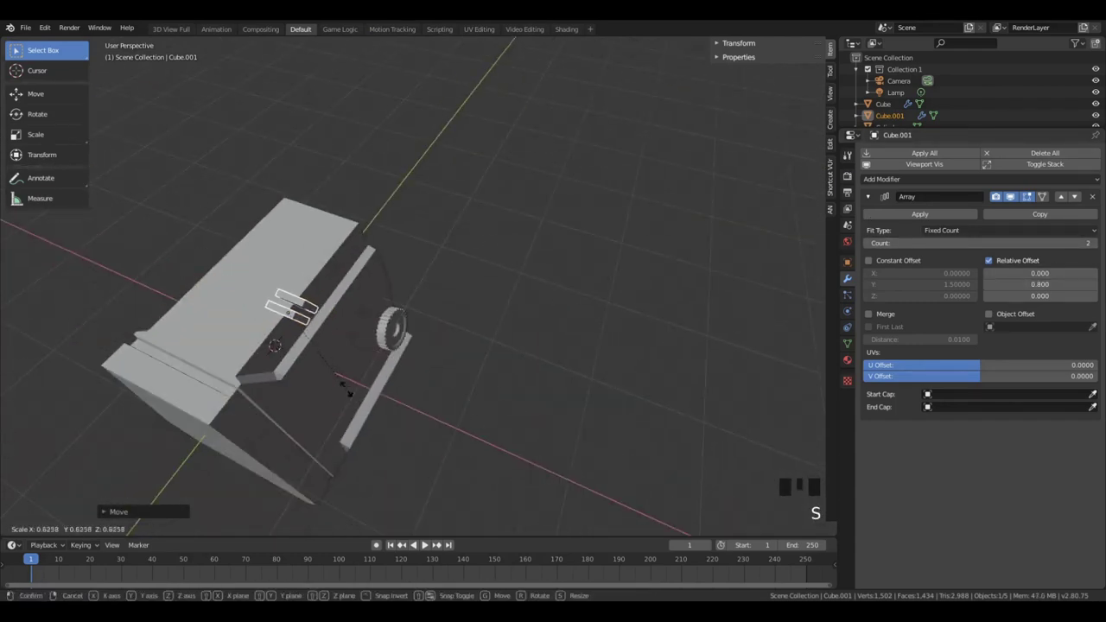
pyautogui.click(310, 436)
pyautogui.moveTo(311, 436); pyautogui.dragTo(294, 422, button='middle')
# Using the right view, scale and position the slab pair within the height of the upper side recess
pyautogui.press('KP_1')
pyautogui.press('KP_3')
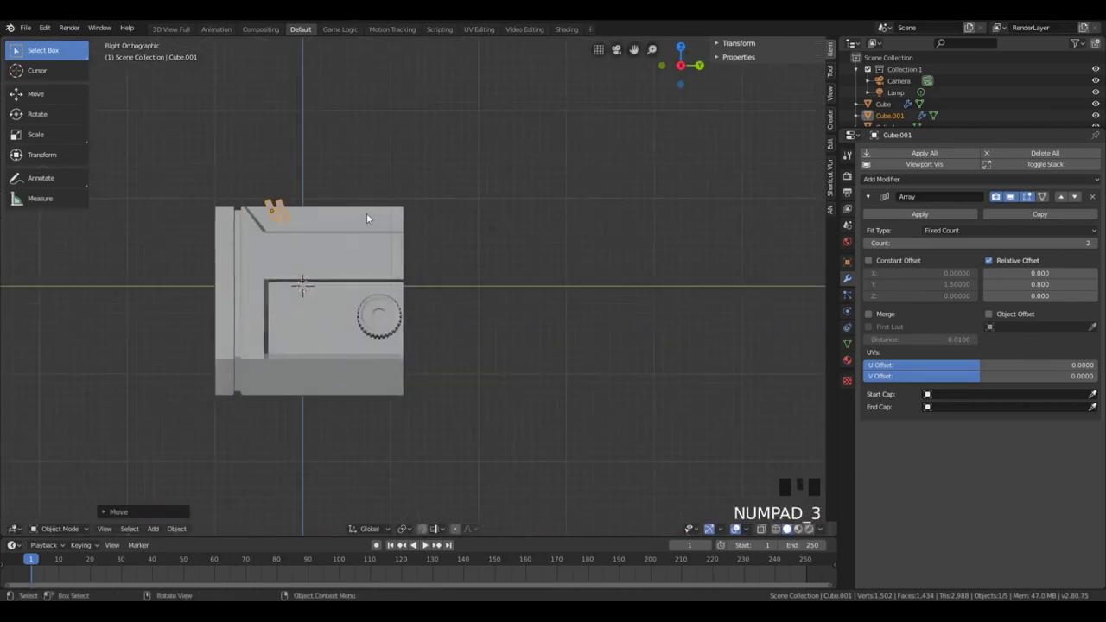
pyautogui.scroll(2, 320, 225)
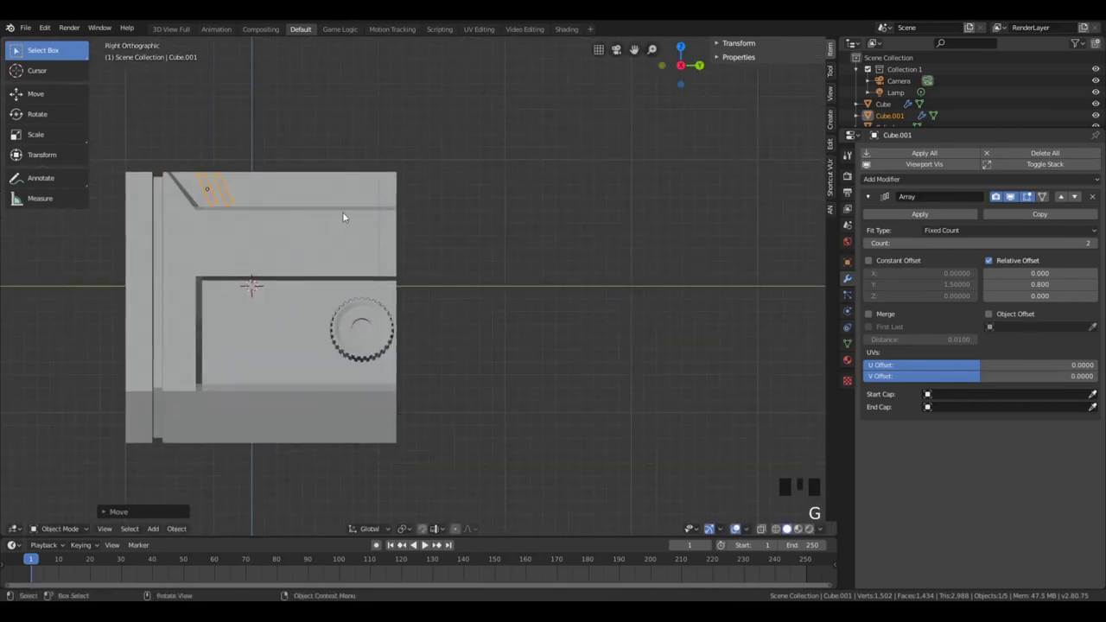
pyautogui.press('s')
pyautogui.click(264, 225)
pyautogui.moveTo(265, 225)
pyautogui.mouseDown(button='middle')
pyautogui.moveTo(315, 270)
pyautogui.moveTo(219, 311)
pyautogui.moveTo(217, 267)
pyautogui.moveTo(285, 225)
pyautogui.mouseUp(button='middle')
pyautogui.press('g')
pyautogui.press('y')
pyautogui.click(213, 313)
# Select the edges at both short ends of the slab and round them with a 3-segment bevel
pyautogui.press('Tab')
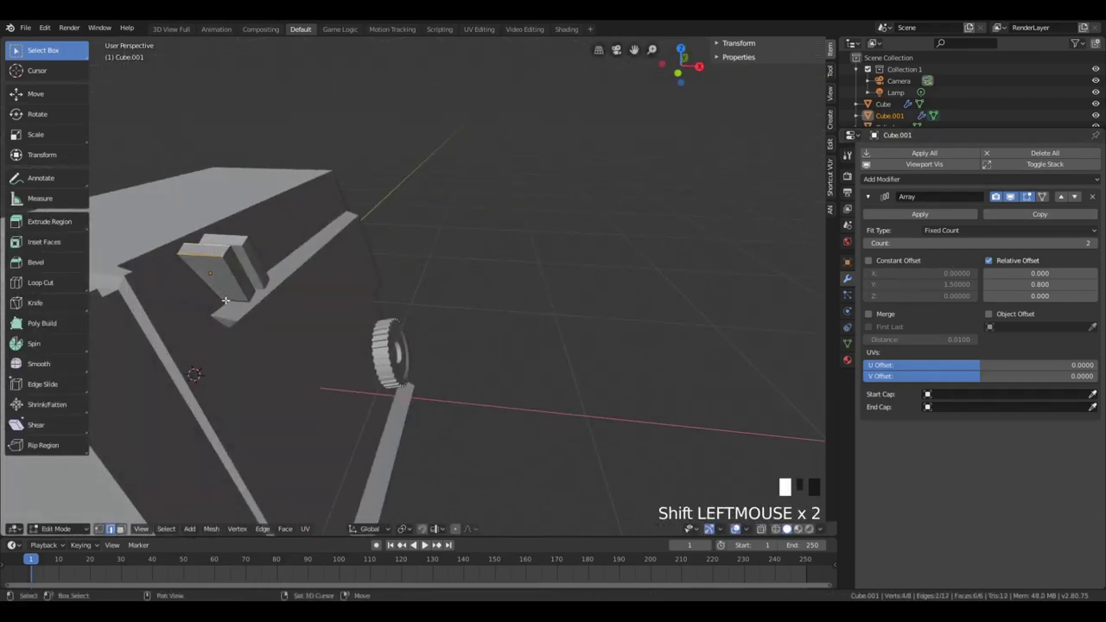
pyautogui.moveTo(225, 300); pyautogui.dragTo(156, 286, button='middle')
pyautogui.press('KP_Decimal')
pyautogui.hotkey('ctrl', 'b')
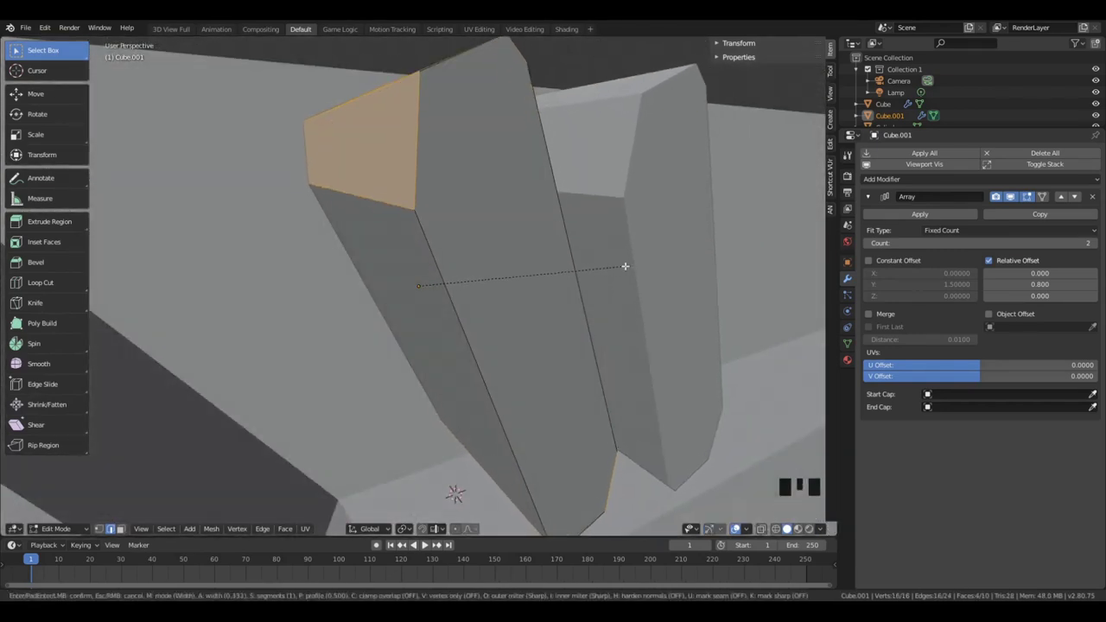
pyautogui.press('m')
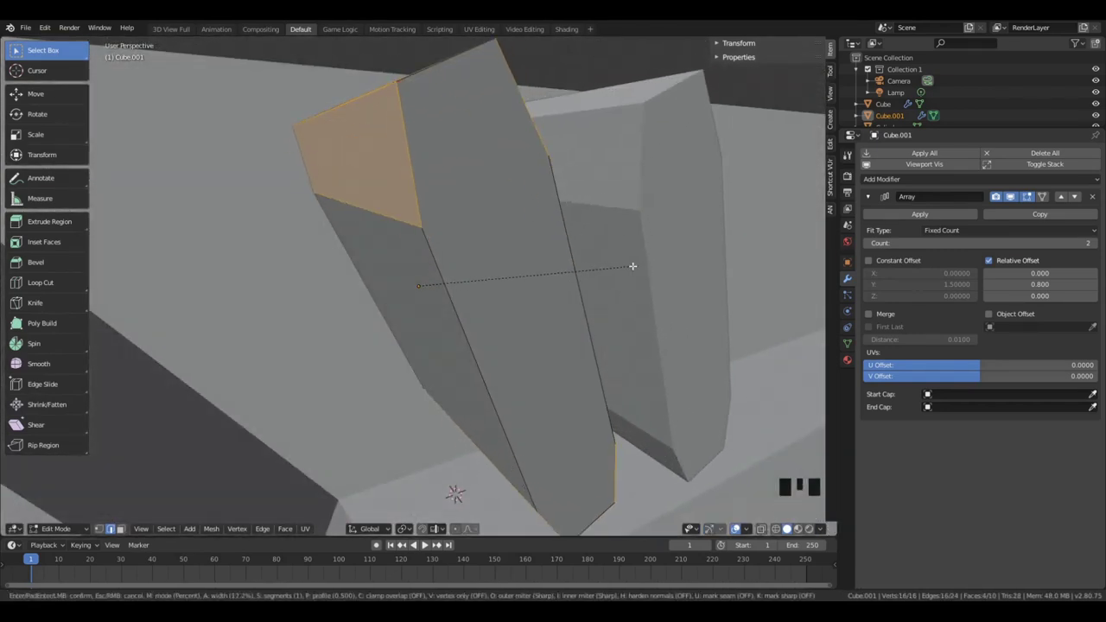
pyautogui.scroll(1, 633, 269)
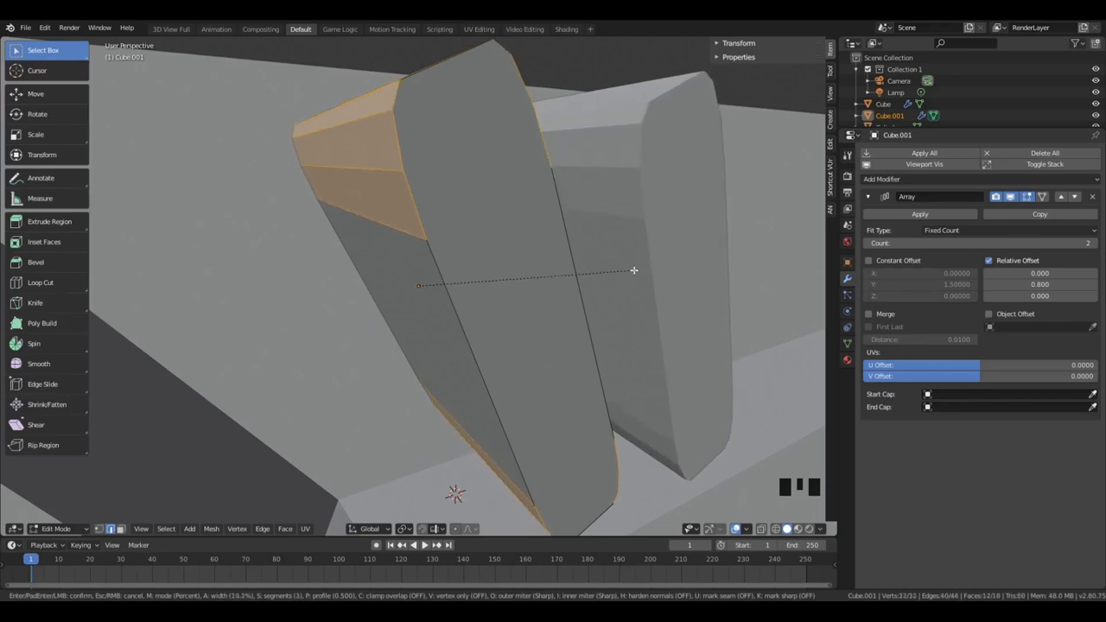
pyautogui.press('m')
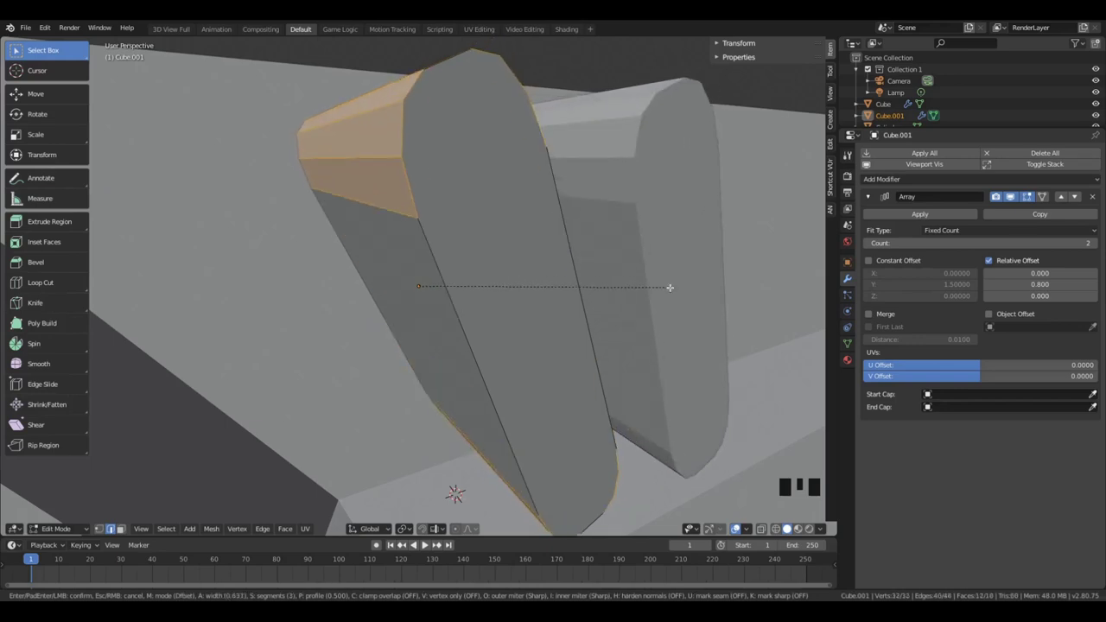
pyautogui.click(706, 300)
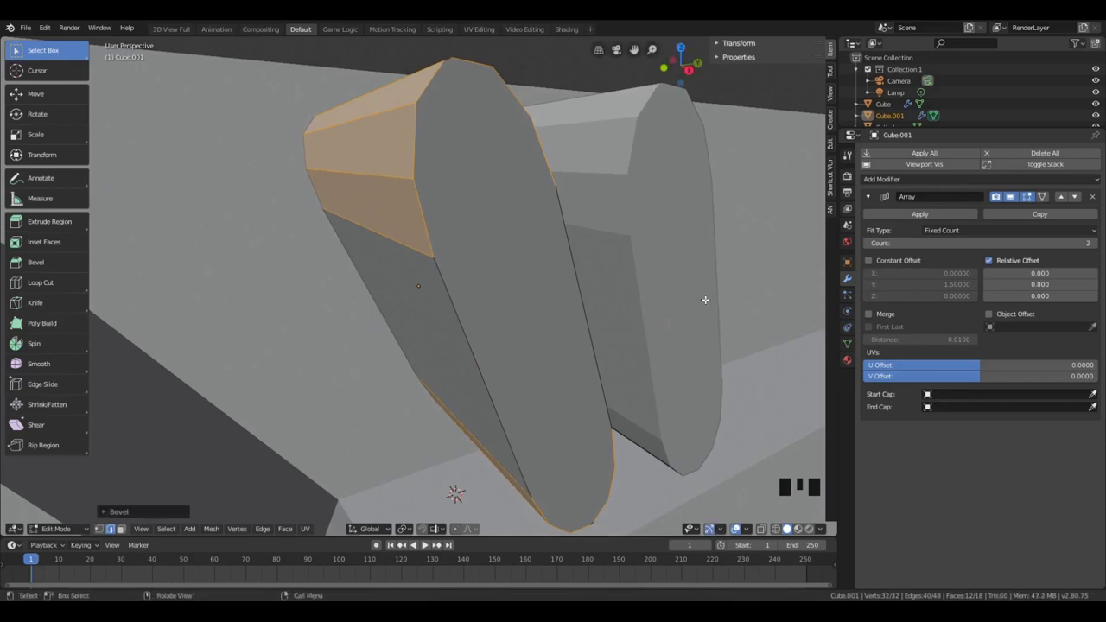
# Leave mesh editing and set the array count to 15 to fill the length of the upper recess
pyautogui.press('Tab')
pyautogui.scroll(-4, 704, 300)
pyautogui.moveTo(704, 300); pyautogui.dragTo(649, 309, button='middle')
pyautogui.scroll(-5, 649, 309)
pyautogui.moveTo(1029, 244); pyautogui.dragTo(1098, 243)
pyautogui.scroll(-5, 677, 277)
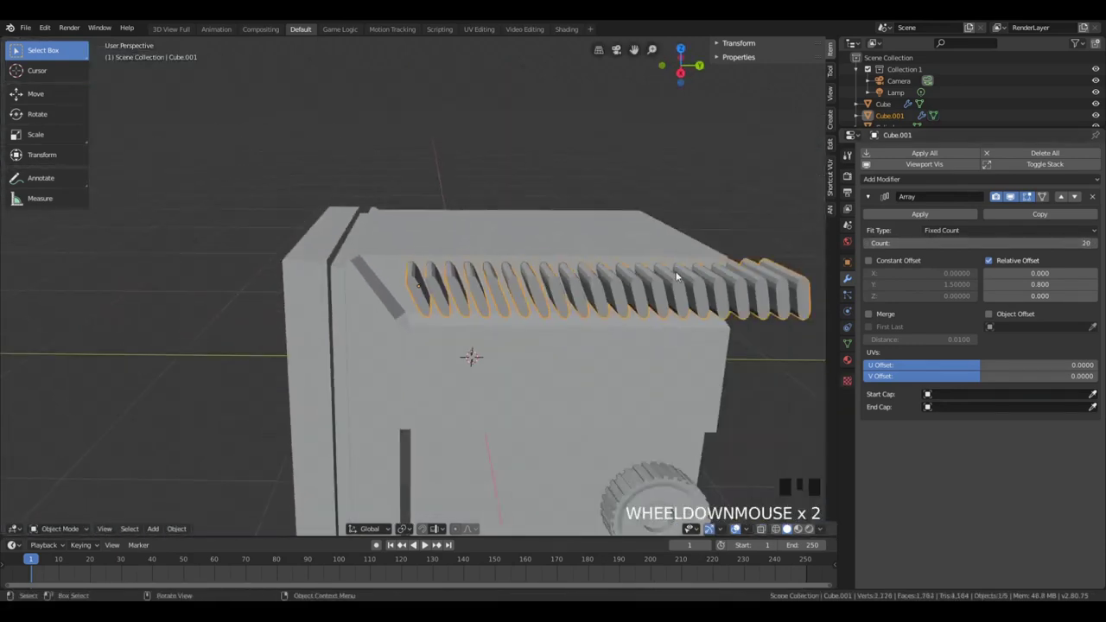
pyautogui.scroll(2, 677, 277)
# Move the row of slabs along X so it cuts into the wall of the upper recess
pyautogui.moveTo(597, 302); pyautogui.dragTo(543, 321, button='middle')
pyautogui.scroll(5, 561, 306)
pyautogui.press('g')
pyautogui.press('x')
pyautogui.click(554, 342)
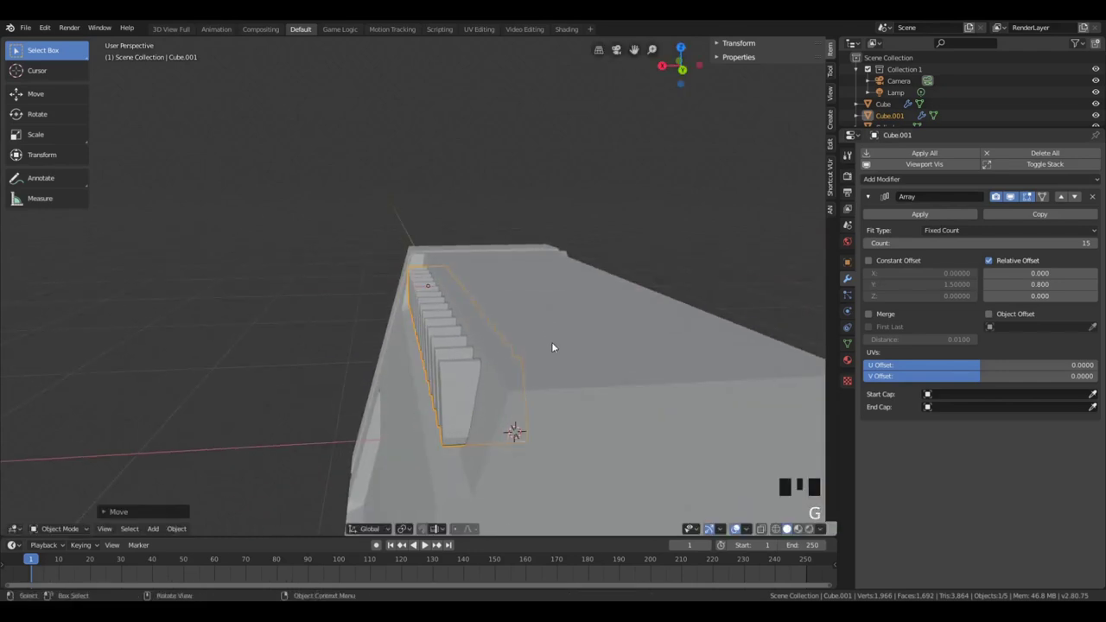
# Give the body a Boolean Difference modifier that uses the slab row Cube.001 as its cutter
pyautogui.click(552, 341)
pyautogui.click(960, 179)
pyautogui.click(869, 232)
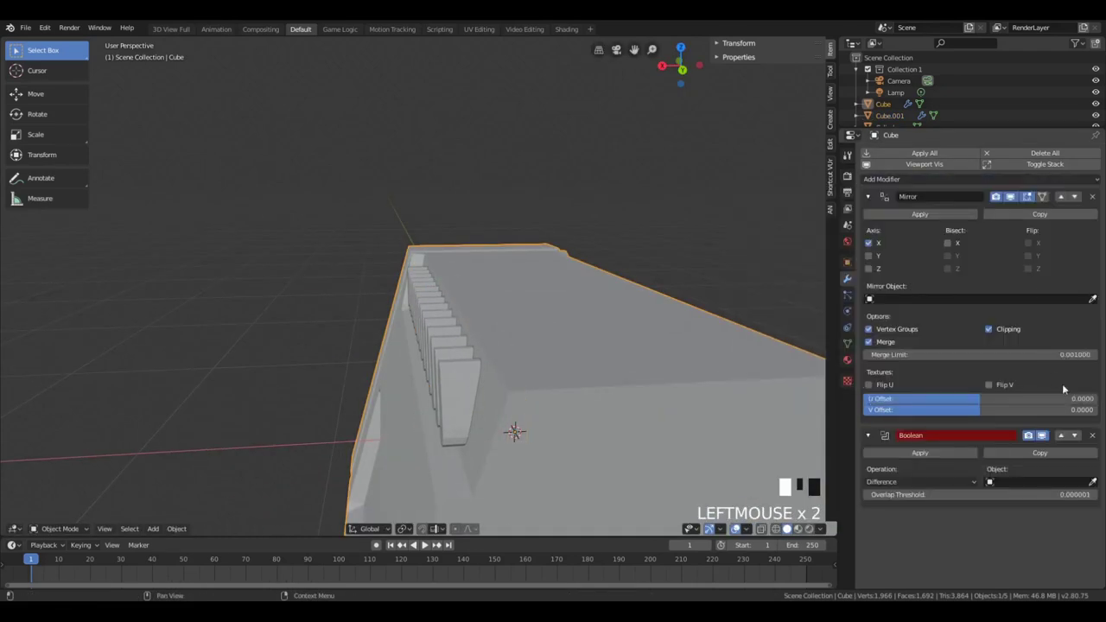
pyautogui.click(1091, 481)
pyautogui.click(461, 374)
# Hide the slab row used as the cutter and check the vent cuts in the viewport shading
pyautogui.click(456, 386)
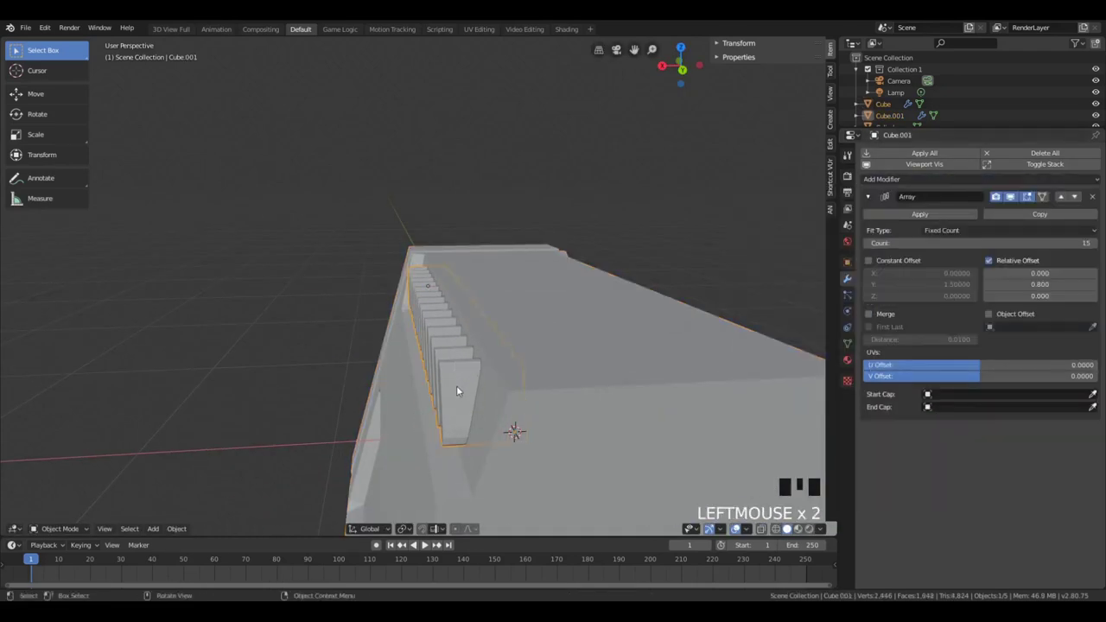
pyautogui.moveTo(456, 386); pyautogui.dragTo(355, 367, button='middle')
pyautogui.press('z')
pyautogui.press('z')
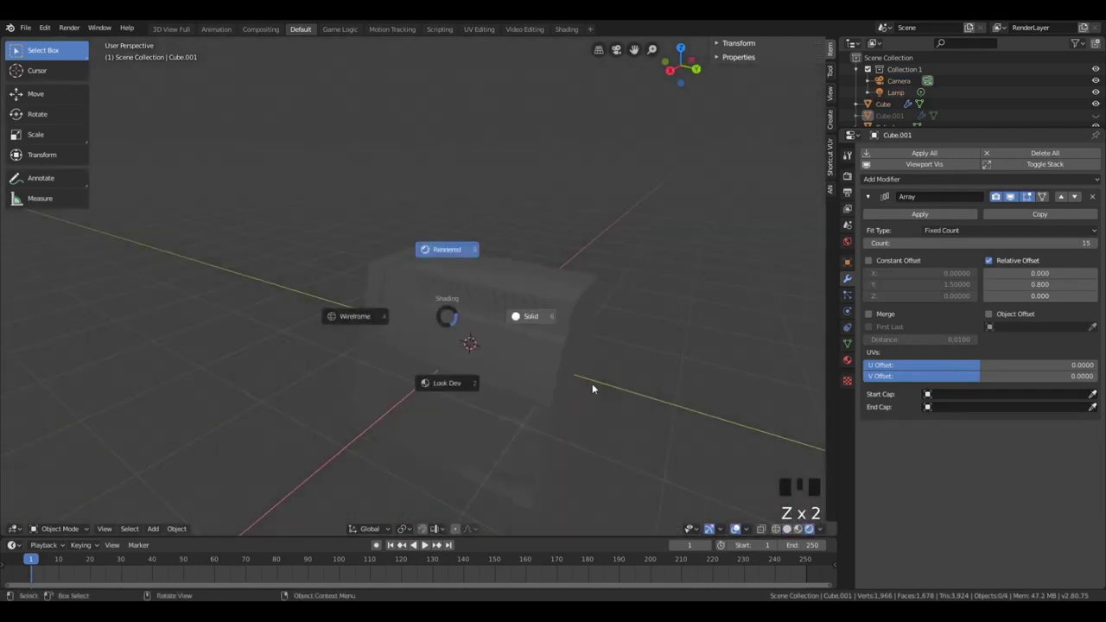
pyautogui.moveTo(592, 383); pyautogui.dragTo(570, 381, button='middle')
pyautogui.scroll(3, 553, 372)
# Examine the body's underlying mesh around its recesses and top, comparing Edit Mode with Object Mode
pyautogui.click(509, 347)
pyautogui.press('Tab')
pyautogui.moveTo(506, 345); pyautogui.dragTo(546, 398, button='middle')
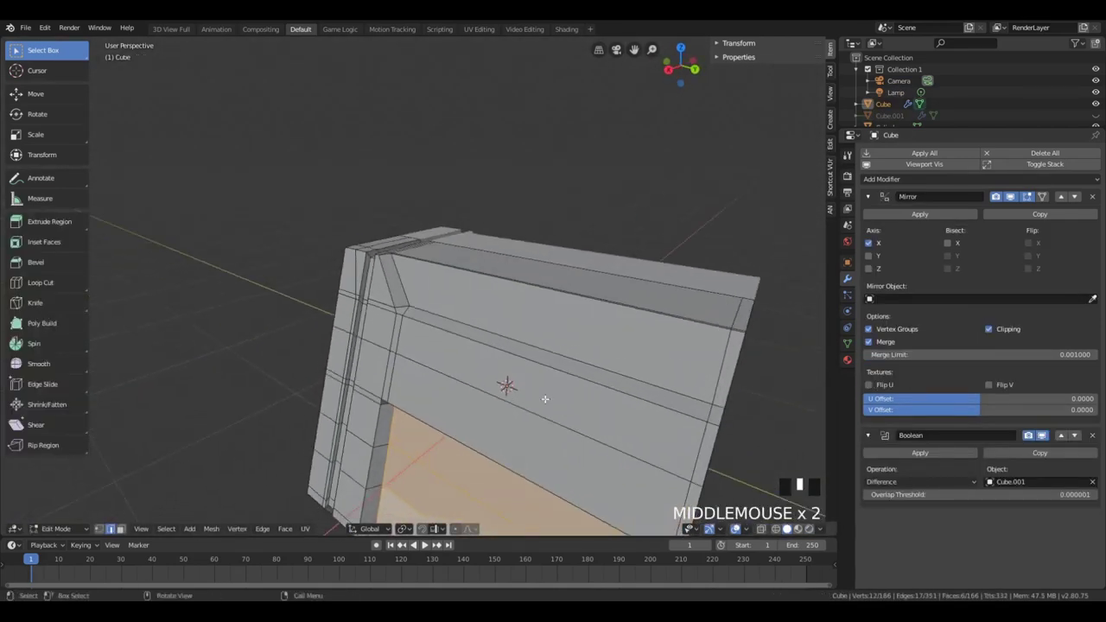
pyautogui.moveTo(708, 445); pyautogui.dragTo(421, 244, button='middle')
pyautogui.press('Tab')
pyautogui.press('Tab')
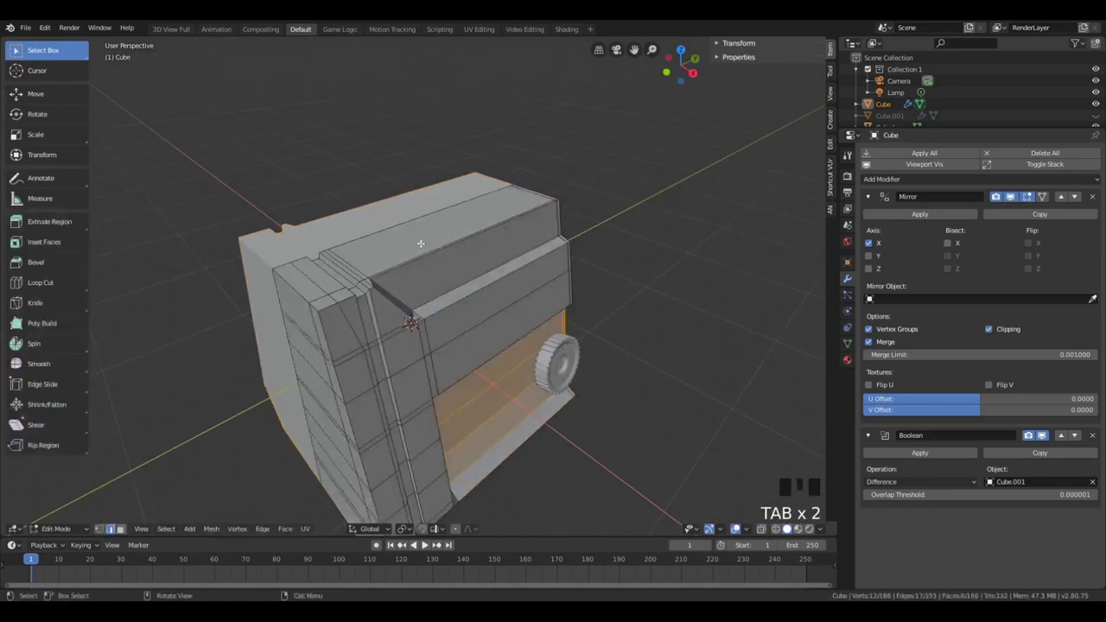
pyautogui.press('Tab')
pyautogui.press('Tab')
# Add another cube, raise it above the body's top and narrow it along the X axis
pyautogui.hotkey('shift', 'a')
pyautogui.click(462, 255)
pyautogui.press('g')
pyautogui.press('z')
pyautogui.click(454, 222)
pyautogui.press('s')
pyautogui.press('x')
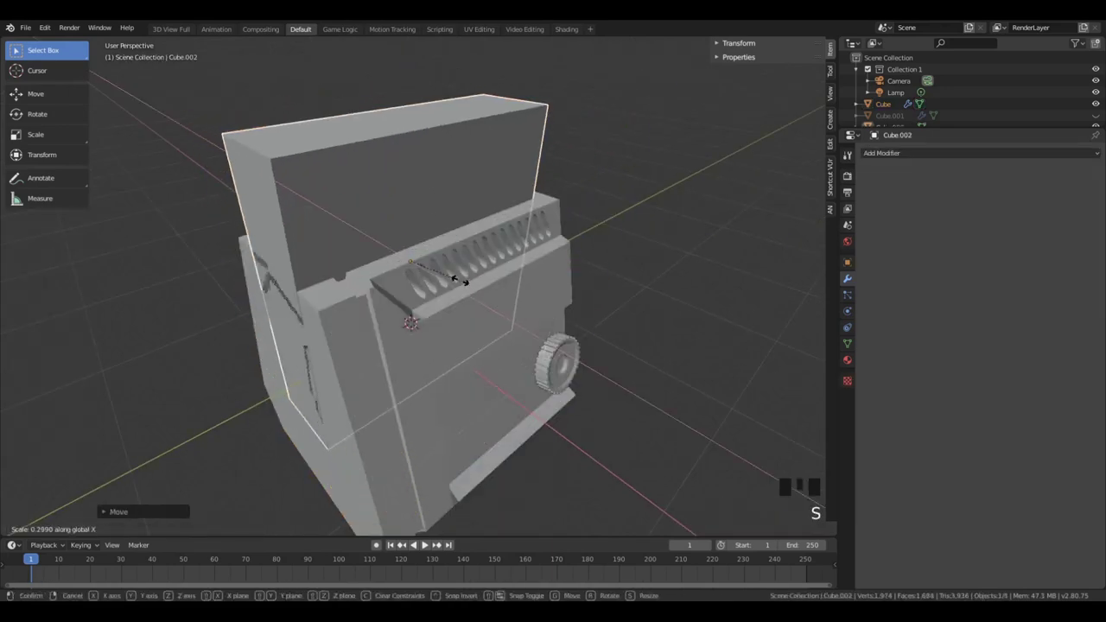
pyautogui.click(440, 274)
# Flatten the new block along Z and adjust its height so it sits on the body's top
pyautogui.press('s')
pyautogui.press('z')
pyautogui.click(431, 285)
pyautogui.press('g')
pyautogui.press('z')
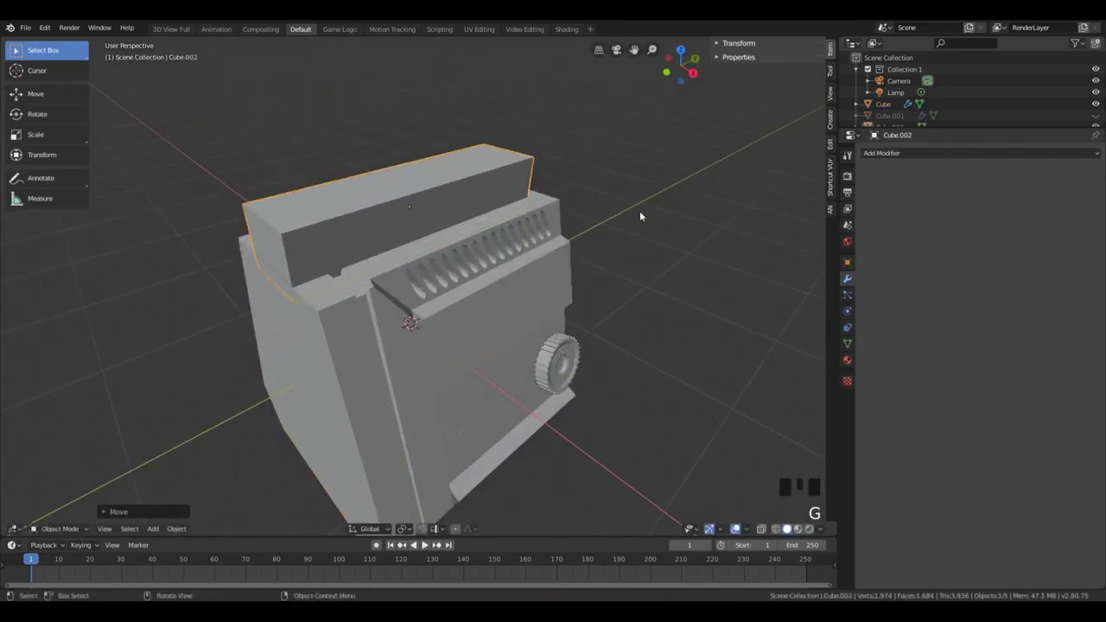
# Shorten the new block slightly along the Y axis and adjust its height on top of the body
pyautogui.press('s')
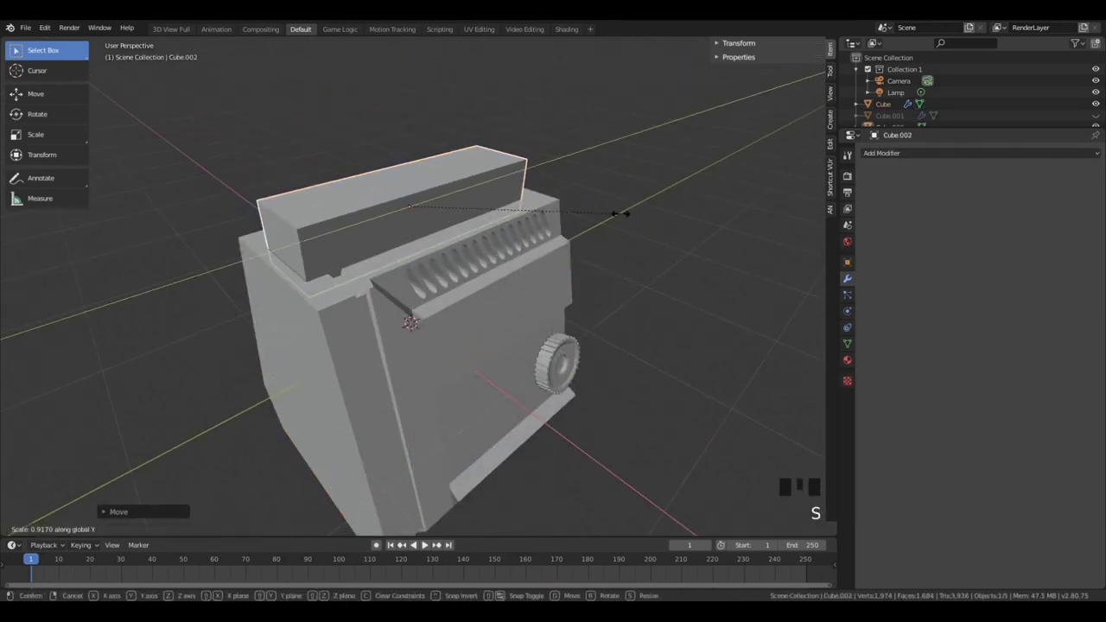
pyautogui.moveTo(640, 211); pyautogui.dragTo(427, 290, button='middle')
pyautogui.press('g')
pyautogui.press('z')
pyautogui.click(407, 258)
# Lower the block's top face along Z and narrow it along X so the block tapers upward in the front view
pyautogui.press('KP_1')
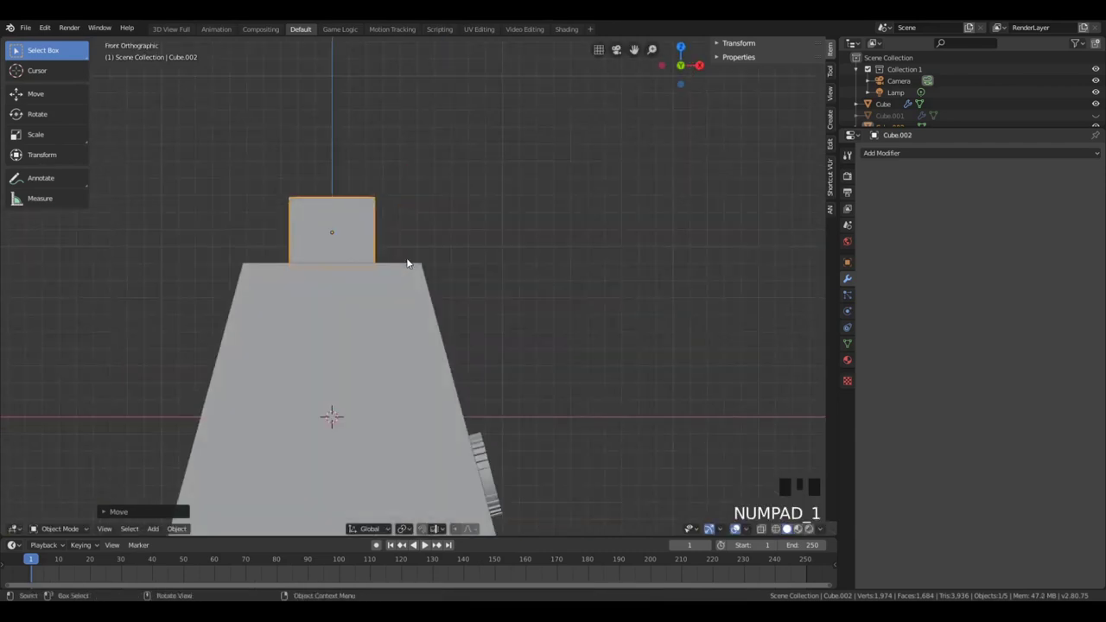
pyautogui.press('Tab')
pyautogui.hotkey('alt', 'z')
pyautogui.press('b')
pyautogui.moveTo(251, 181); pyautogui.dragTo(398, 212)
pyautogui.press('g')
pyautogui.press('z')
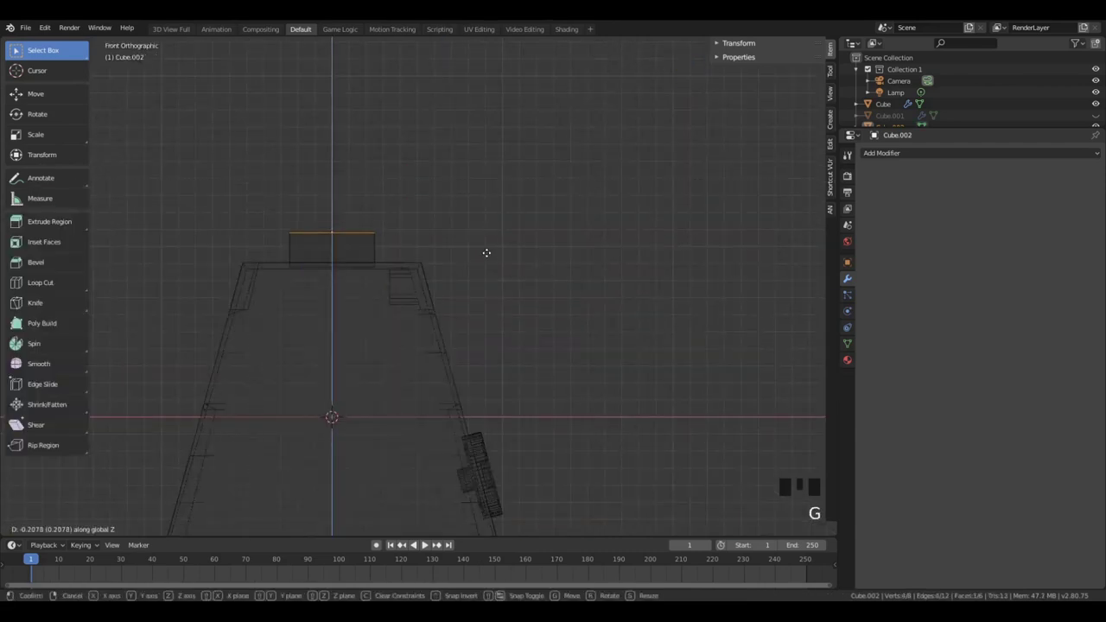
pyautogui.click(508, 230)
pyautogui.press('s')
pyautogui.press('x')
pyautogui.click(484, 219)
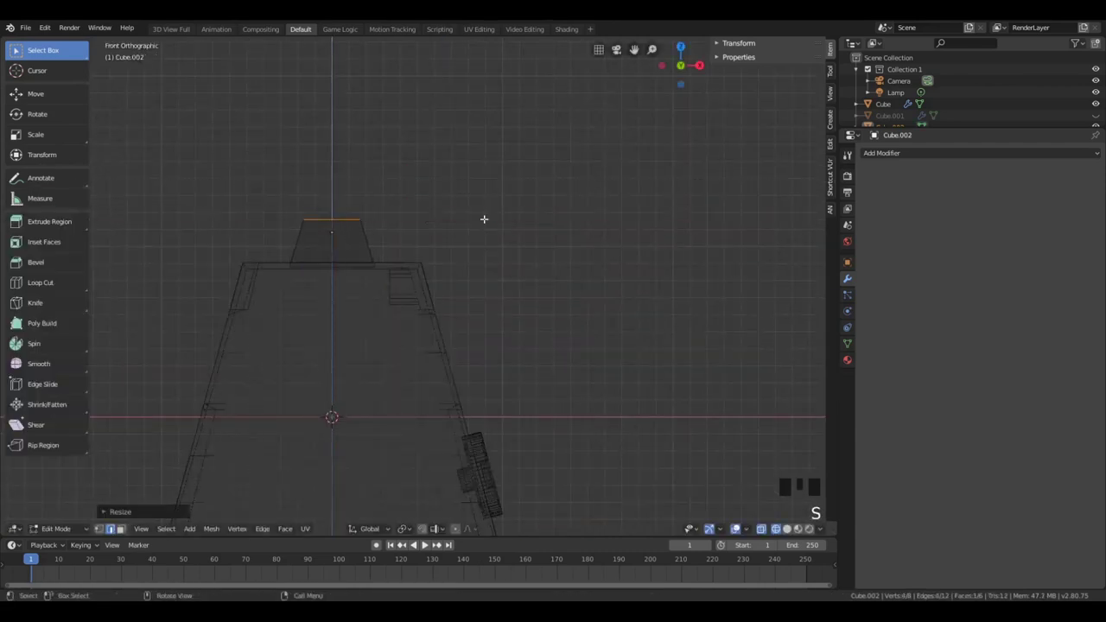
# Inset the block's front end face and extrude it inward to form a recessed opening
pyautogui.click(122, 529)
pyautogui.press('z')
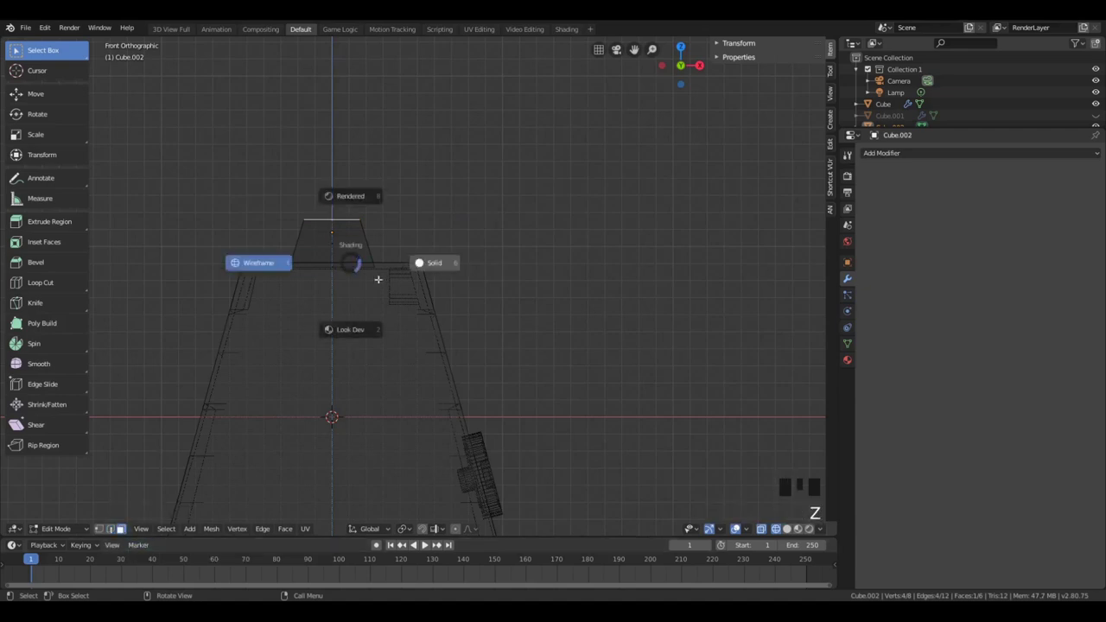
pyautogui.moveTo(378, 279); pyautogui.dragTo(308, 282, button='middle')
pyautogui.scroll(2, 299, 294)
pyautogui.press('i')
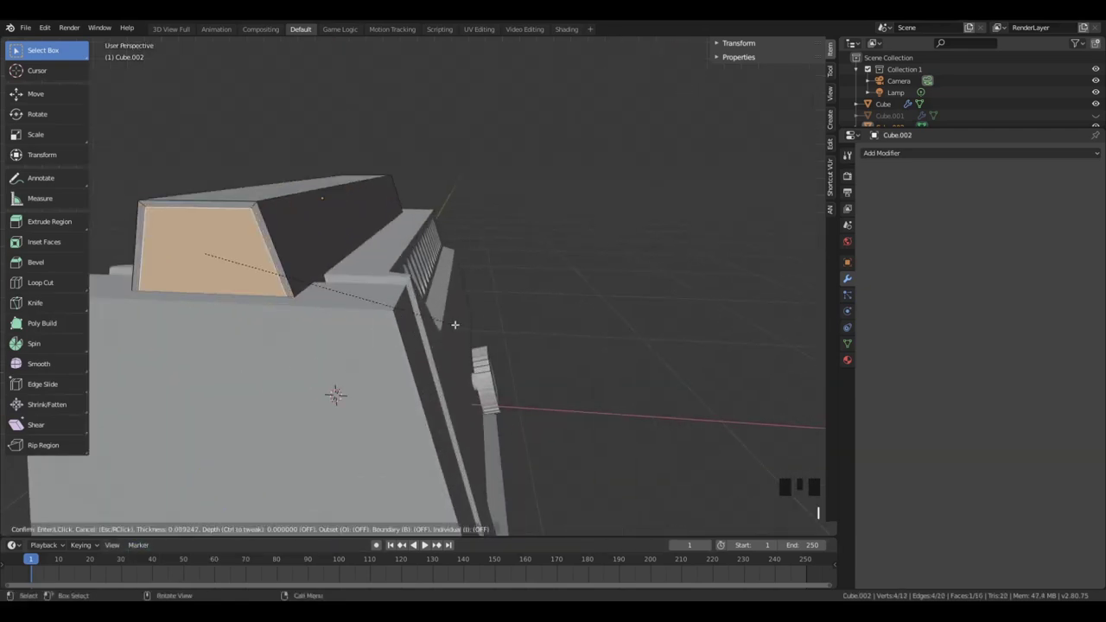
pyautogui.click(381, 311)
pyautogui.moveTo(381, 311); pyautogui.dragTo(367, 273, button='middle')
pyautogui.click(205, 279)
pyautogui.moveTo(205, 279); pyautogui.dragTo(258, 293, button='middle')
pyautogui.click(258, 292)
pyautogui.click(111, 530)
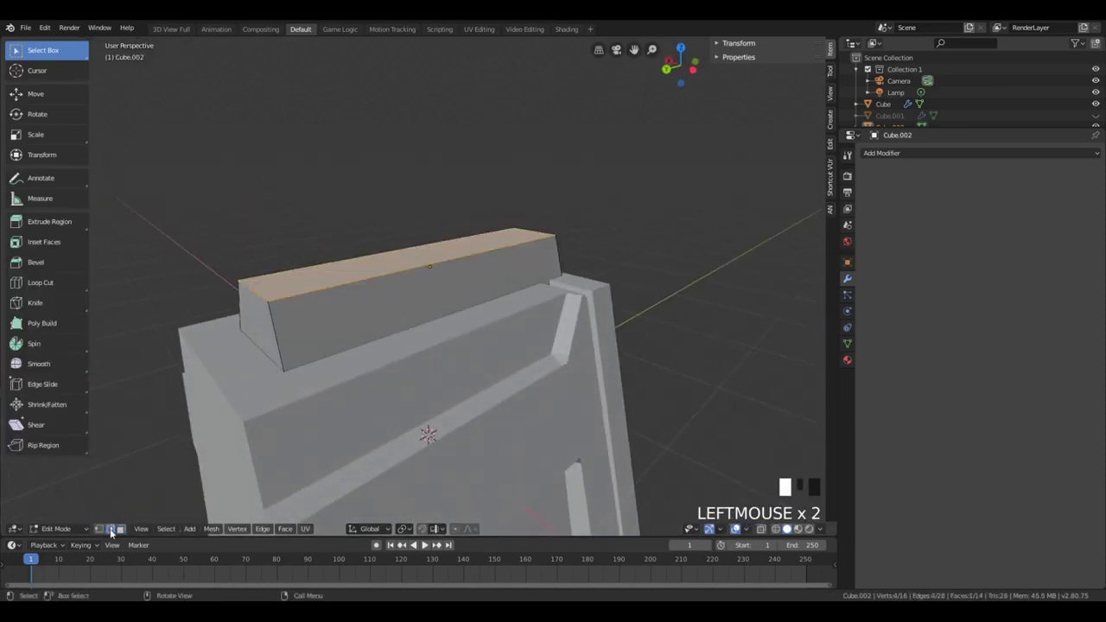
pyautogui.click(275, 298)
pyautogui.hotkey('ctrl', 'b')
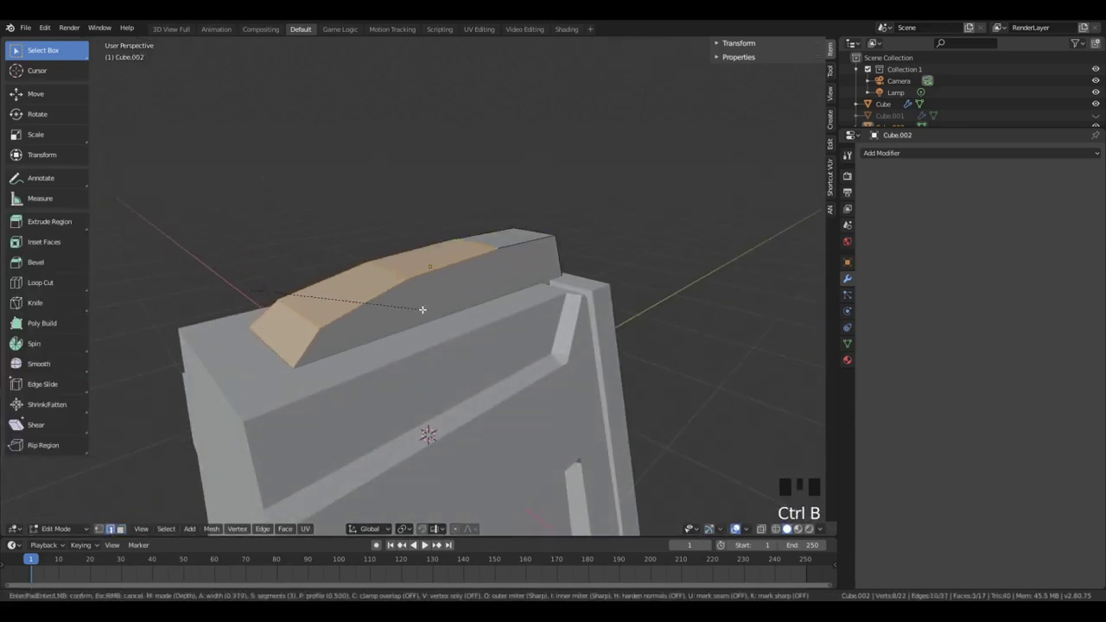
pyautogui.press('m')
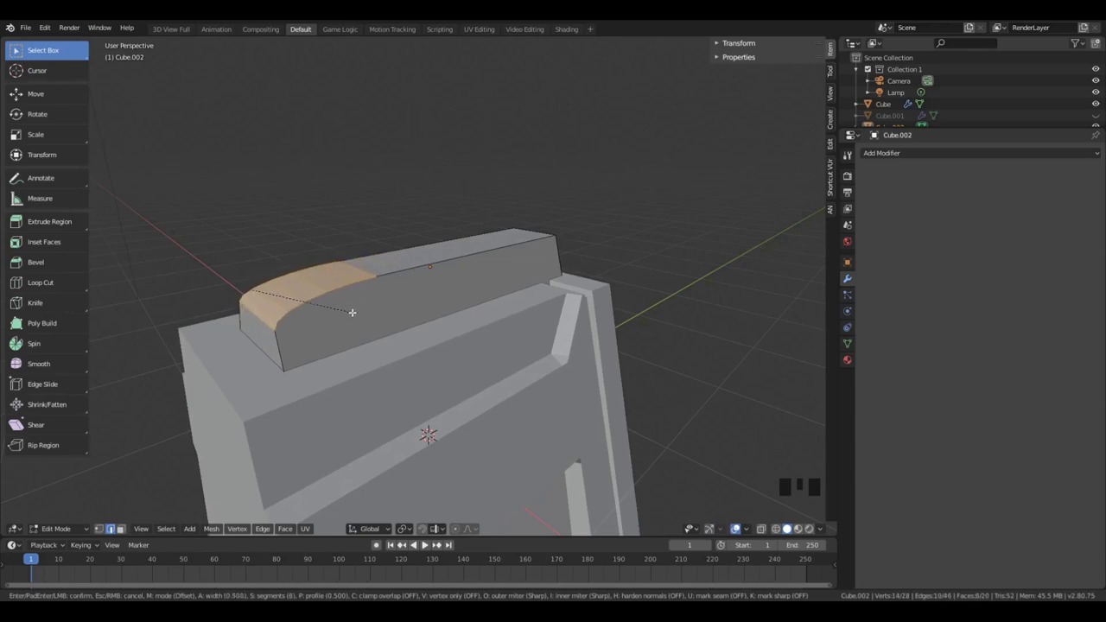
pyautogui.rightClick(349, 311)
# Add a crosswise loop cut near the block's far end and select the upper edge of that end
pyautogui.hotkey('ctrl', 'r')
pyautogui.click(369, 280)
pyautogui.click(278, 301)
pyautogui.click(256, 294)
# Try beveling the upper edge of the block's far end with three segments
pyautogui.hotkey('ctrl', 'b')
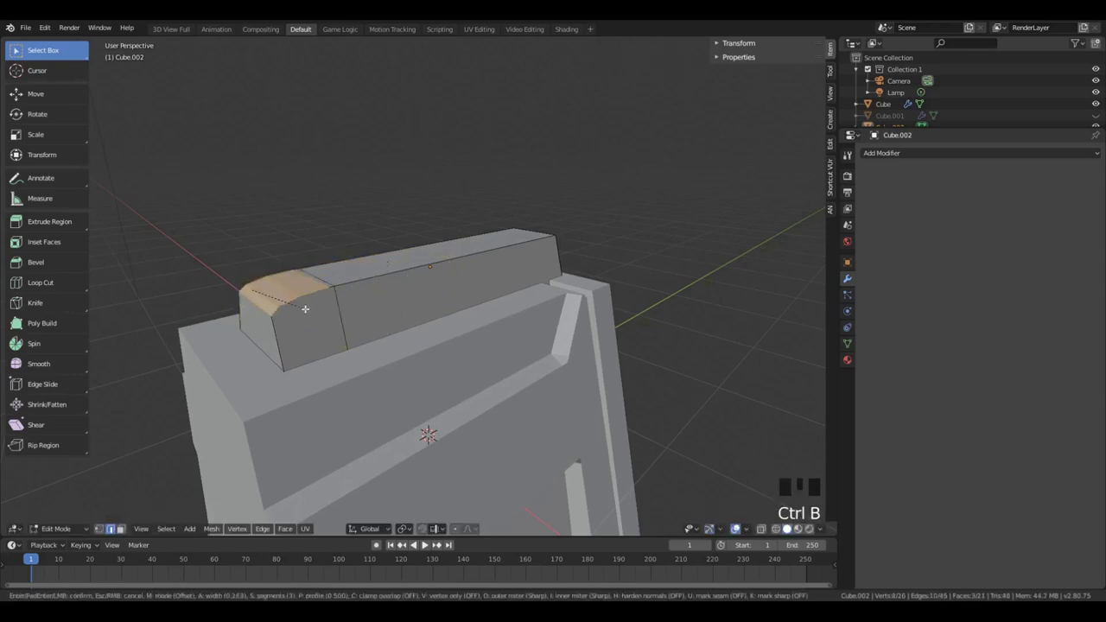
pyautogui.rightClick(285, 306)
pyautogui.moveTo(265, 302); pyautogui.dragTo(390, 304, button='middle')
pyautogui.hotkey('ctrl', 'b')
pyautogui.scroll(2, 421, 309)
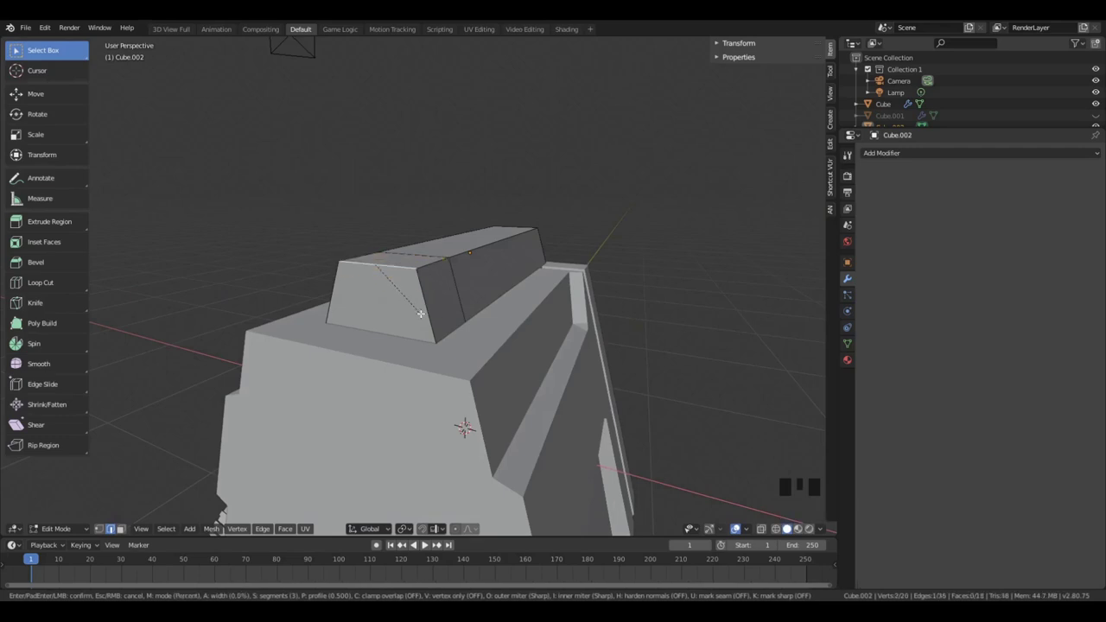
pyautogui.click(441, 326)
pyautogui.press('Tab')
pyautogui.moveTo(442, 327); pyautogui.dragTo(350, 339, button='middle')
# Try moving the beveled end faces along Y, and undo back to the unbeveled edge
pyautogui.press('Tab')
pyautogui.press('g')
pyautogui.press('y')
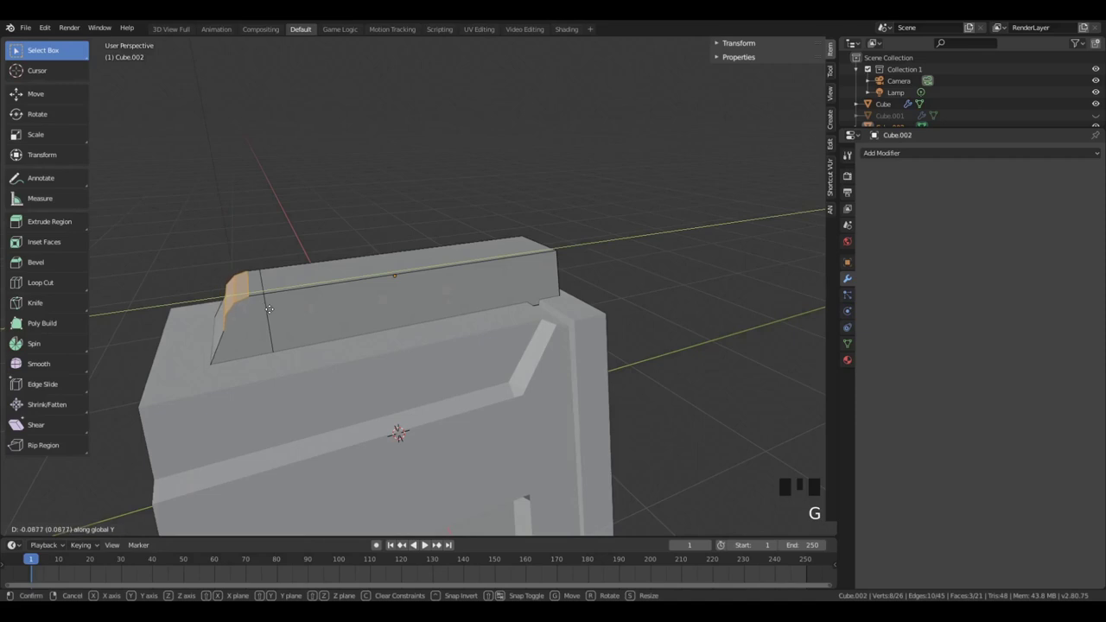
pyautogui.rightClick(269, 309)
pyautogui.hotkey('ctrl', 'z')
pyautogui.hotkey('ctrl', 'z')
pyautogui.hotkey('ctrl', 'z')
pyautogui.hotkey('ctrl', 'z')
pyautogui.hotkey('ctrl', 'z')
pyautogui.hotkey('ctrl', 'z')
# Move the upper edge of the block's far end inward along Y to make the end slope
pyautogui.press('g')
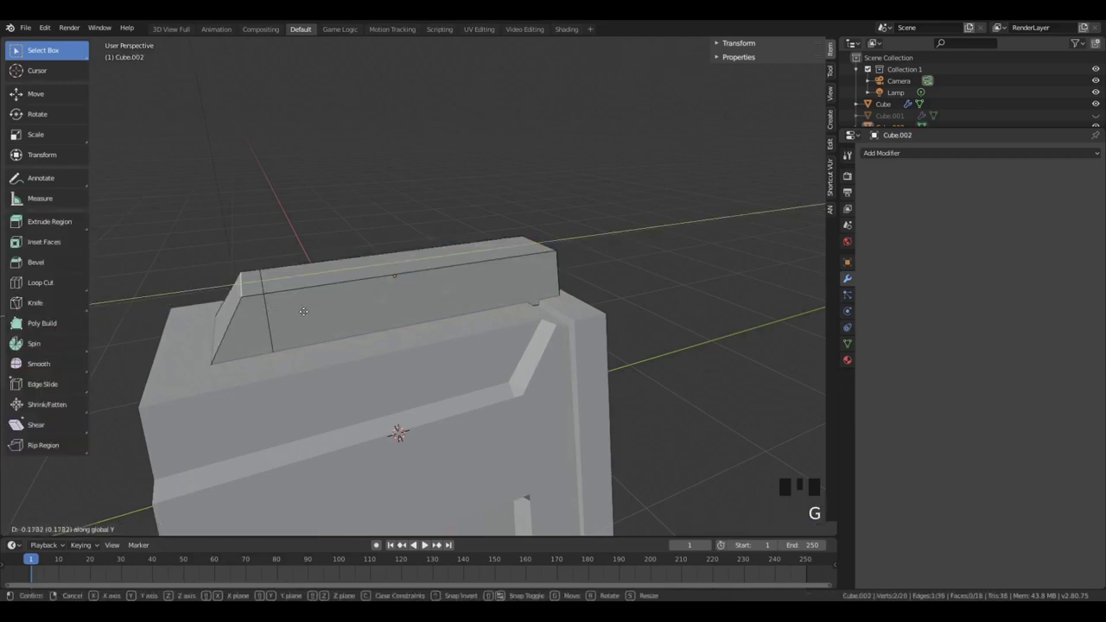
pyautogui.click(304, 312)
pyautogui.press('Tab')
pyautogui.moveTo(304, 312); pyautogui.dragTo(338, 300, button='middle')
# Lower the small top face beside the sloped end slightly along Z, working in Look Dev shading
pyautogui.press('Tab')
pyautogui.press('z')
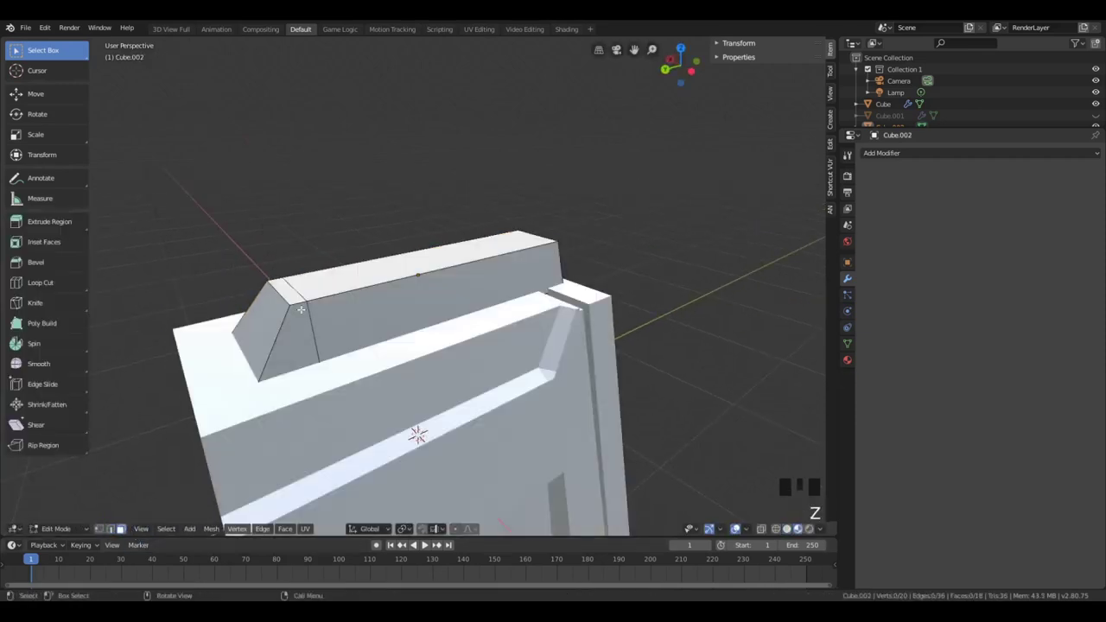
pyautogui.click(300, 286)
pyautogui.press('g')
pyautogui.press('z')
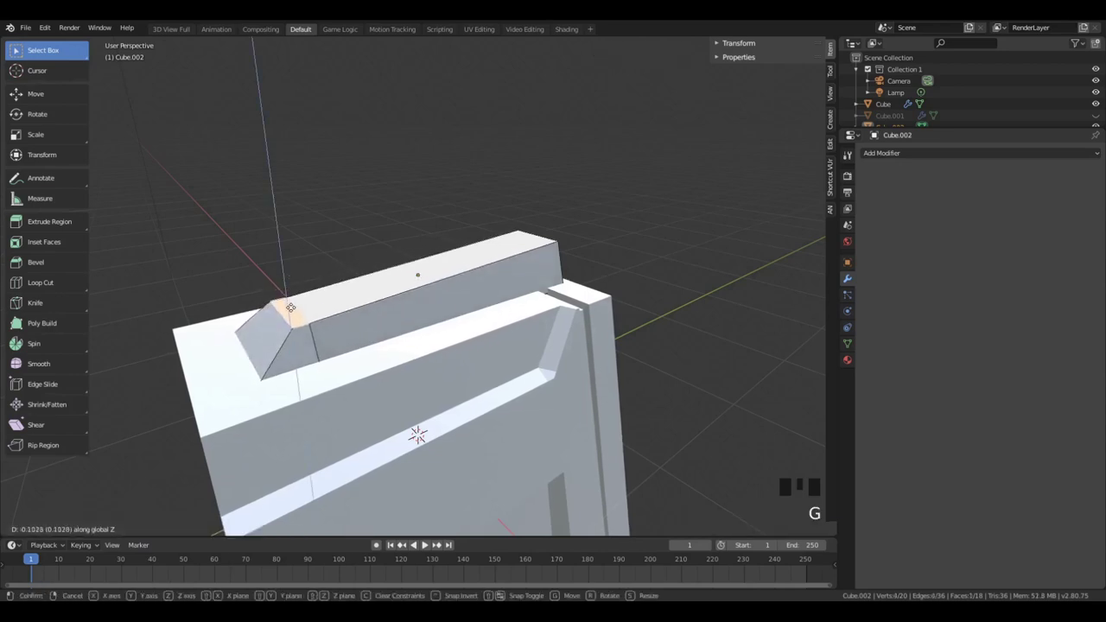
pyautogui.click(301, 297)
pyautogui.press('Tab')
pyautogui.moveTo(305, 297); pyautogui.dragTo(400, 277, button='middle')
# Add two evenly spaced, lengthwise loop cuts to the block, dividing its top into three strips
pyautogui.press('Tab')
pyautogui.press('Tab')
pyautogui.press('Tab')
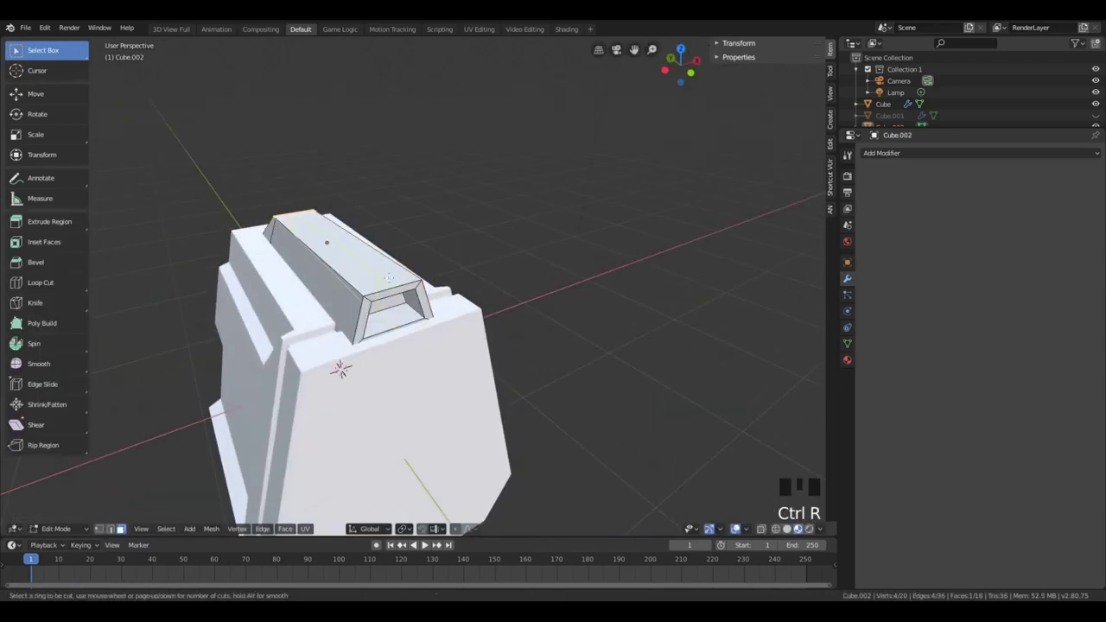
pyautogui.scroll(1, 389, 278)
pyautogui.click(388, 278)
pyautogui.rightClick(387, 278)
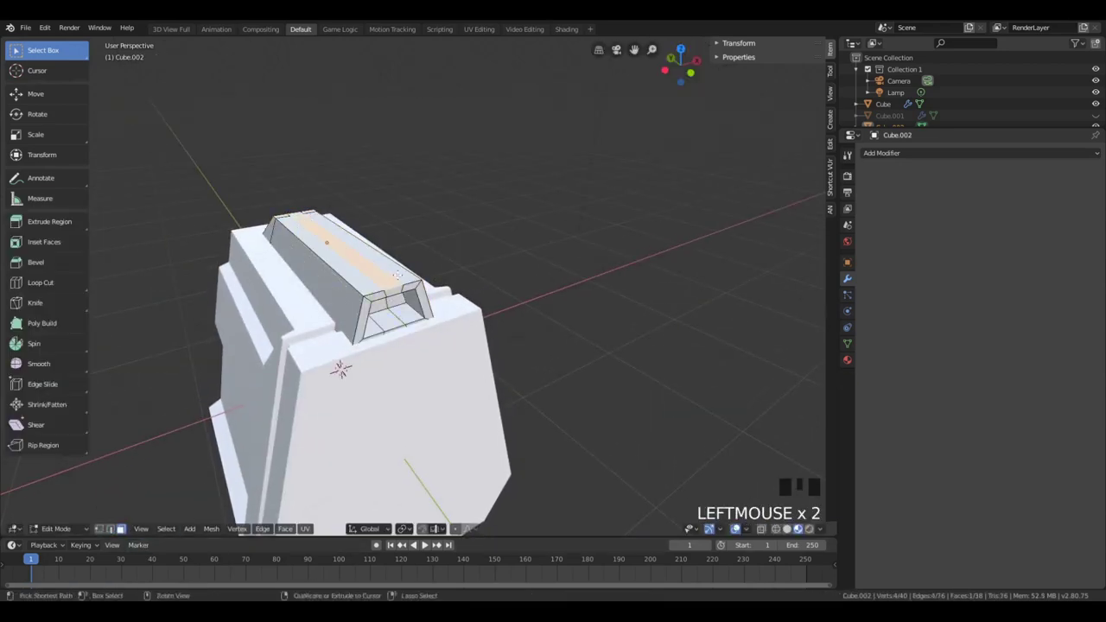
# Add one more lengthwise loop cut on each side of the top's center strip
pyautogui.hotkey('ctrl', 'r')
pyautogui.click(398, 276)
pyautogui.rightClick(397, 278)
pyautogui.hotkey('ctrl', 'r')
pyautogui.click(383, 284)
pyautogui.rightClick(383, 284)
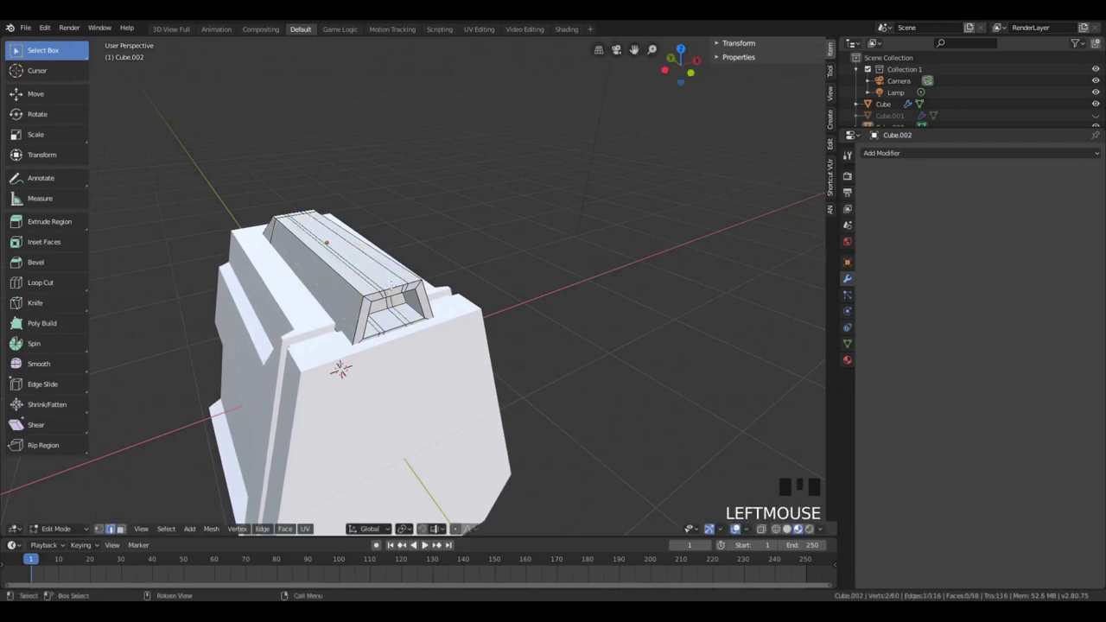
# Lower the long center strip of the block's top along Z to form a shallow groove
pyautogui.click(121, 529)
pyautogui.scroll(6, 392, 283)
pyautogui.scroll(-2, 380, 285)
pyautogui.press('g')
pyautogui.press('z')
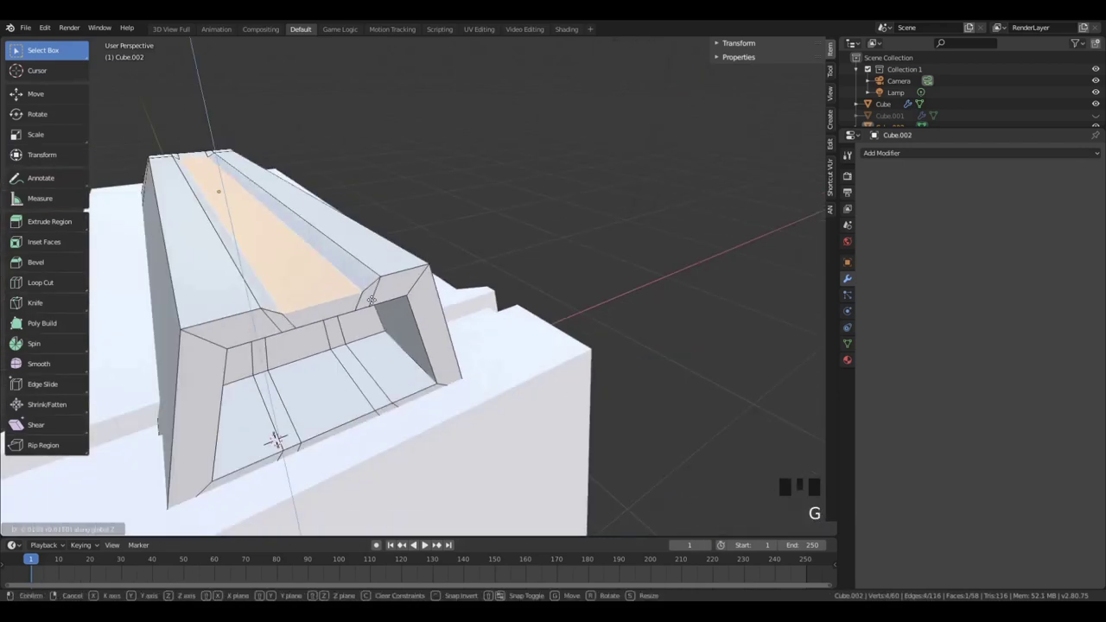
pyautogui.click(372, 300)
# Add the short face at the groove's far end to the selection and adjust the groove's depth
pyautogui.moveTo(372, 300); pyautogui.dragTo(78, 120, button='middle')
pyautogui.keyDown('shift'); pyautogui.click(218, 266); pyautogui.keyUp('shift')
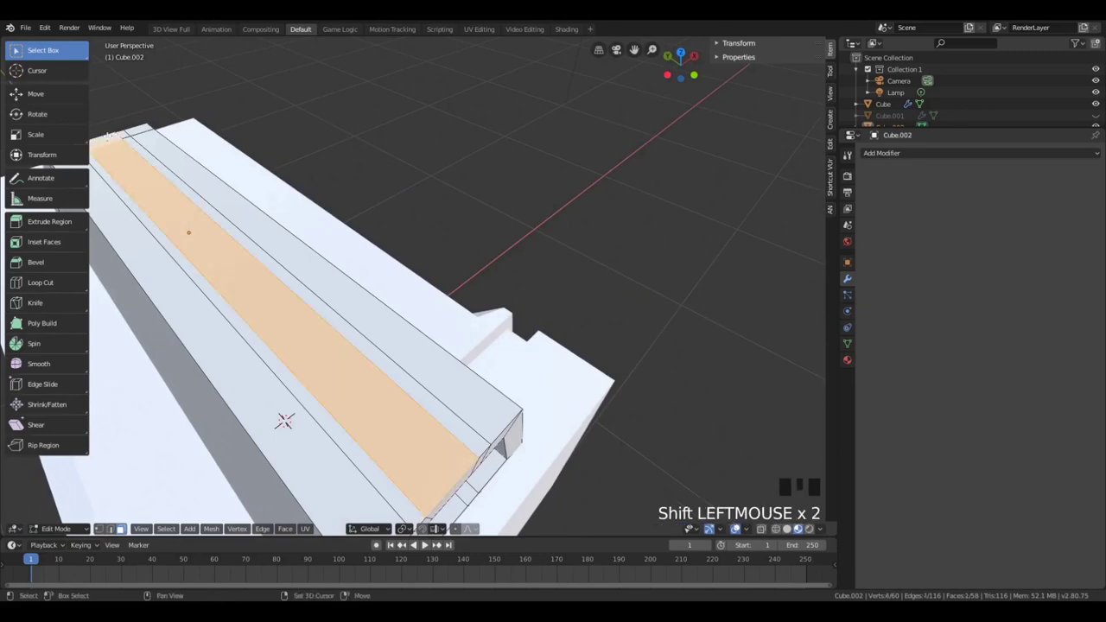
pyautogui.moveTo(218, 265); pyautogui.dragTo(320, 275, button='middle')
pyautogui.press('g')
pyautogui.click(322, 275)
pyautogui.press('Tab')
pyautogui.moveTo(367, 304); pyautogui.dragTo(292, 274, button='middle')
# Add four horizontal loop cuts around the block's sides, leaving a wide middle band between two narrow strips
pyautogui.press('Tab')
pyautogui.click(287, 273)
pyautogui.press('a')
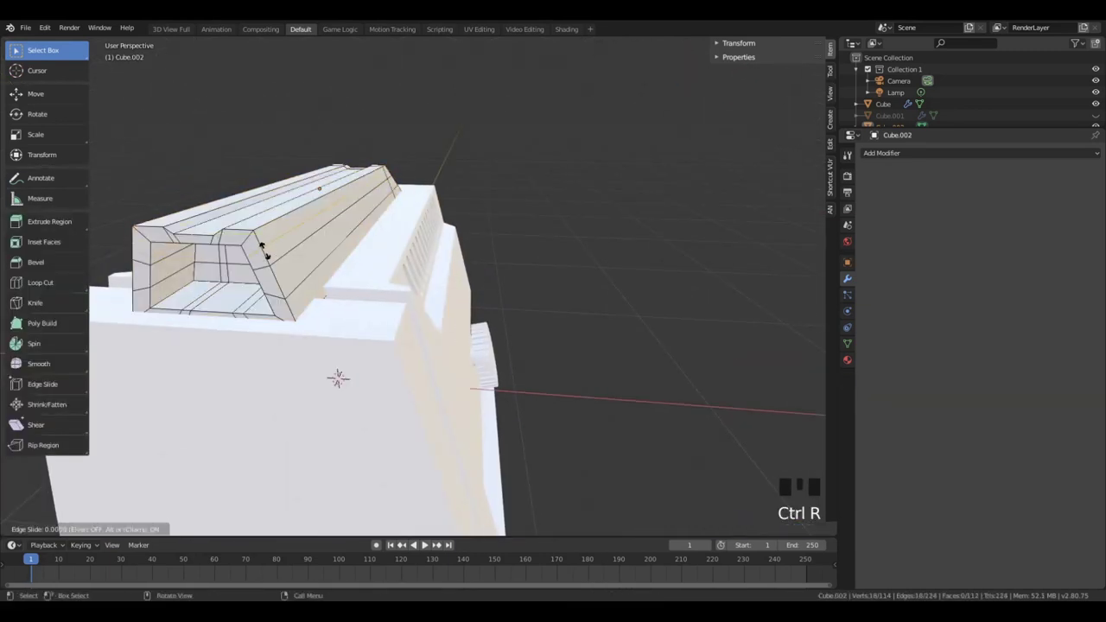
pyautogui.click(265, 252)
pyautogui.hotkey('ctrl', 'r')
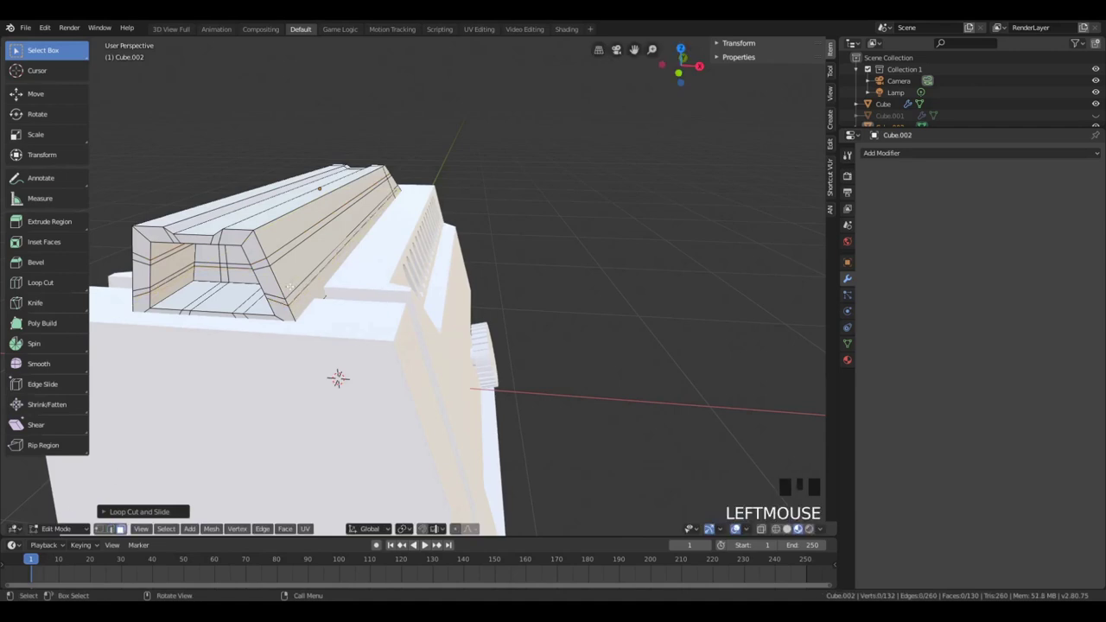
pyautogui.click(290, 284)
# Select the wide middle bands on both sides of the block and scale them inward along X to recess them
pyautogui.moveTo(290, 284); pyautogui.dragTo(328, 281, button='middle')
pyautogui.keyDown('shift'); pyautogui.click(208, 289); pyautogui.keyUp('shift')
pyautogui.keyDown('shift'); pyautogui.click(220, 282); pyautogui.keyUp('shift')
pyautogui.scroll(-2, 219, 282)
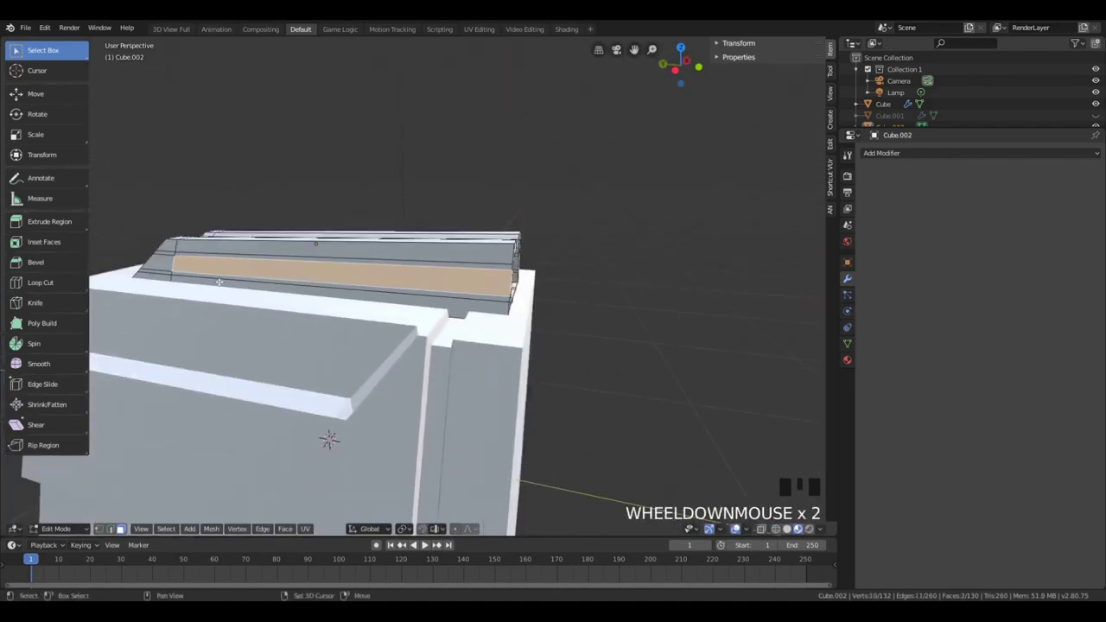
pyautogui.keyDown('shift'); pyautogui.click(220, 281); pyautogui.keyUp('shift')
pyautogui.press('KP_1')
pyautogui.press('s')
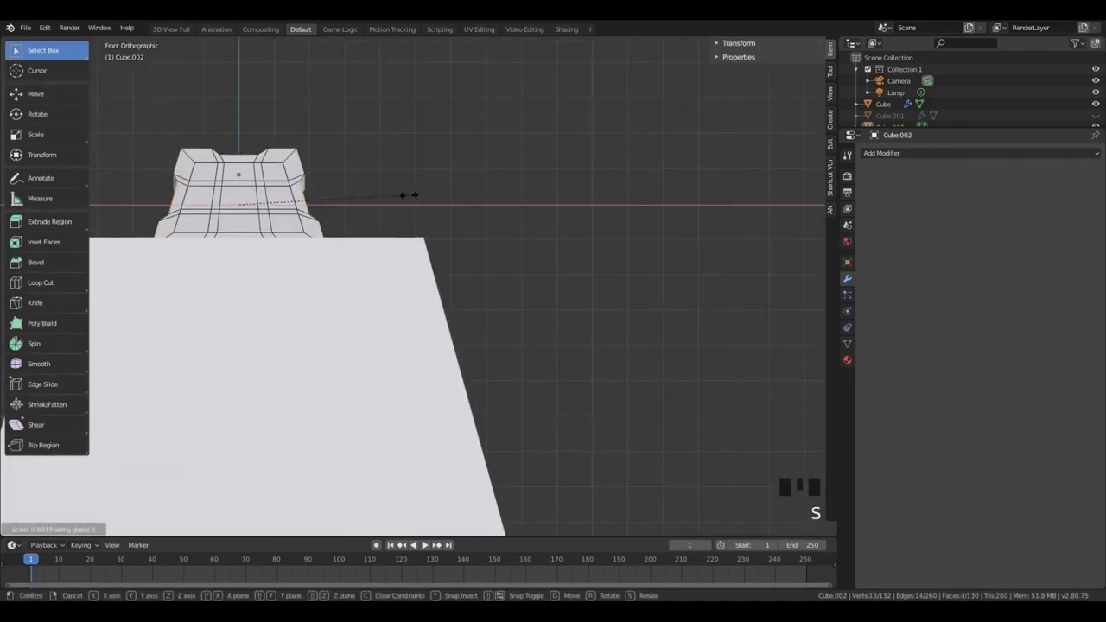
pyautogui.click(409, 195)
# Examine the recessed top block together with the body from several angles in solid shading
pyautogui.press('Tab')
pyautogui.press('z')
pyautogui.click(364, 242)
pyautogui.press('Tab')
pyautogui.press('Tab')
pyautogui.moveTo(356, 239)
pyautogui.mouseDown(button='middle')
pyautogui.moveTo(346, 190)
pyautogui.moveTo(417, 236)
pyautogui.mouseUp(button='middle')
pyautogui.press('z')
pyautogui.press('z')
pyautogui.moveTo(625, 239); pyautogui.dragTo(413, 232, button='middle')
pyautogui.press('a')
pyautogui.press('a')
pyautogui.press('a')
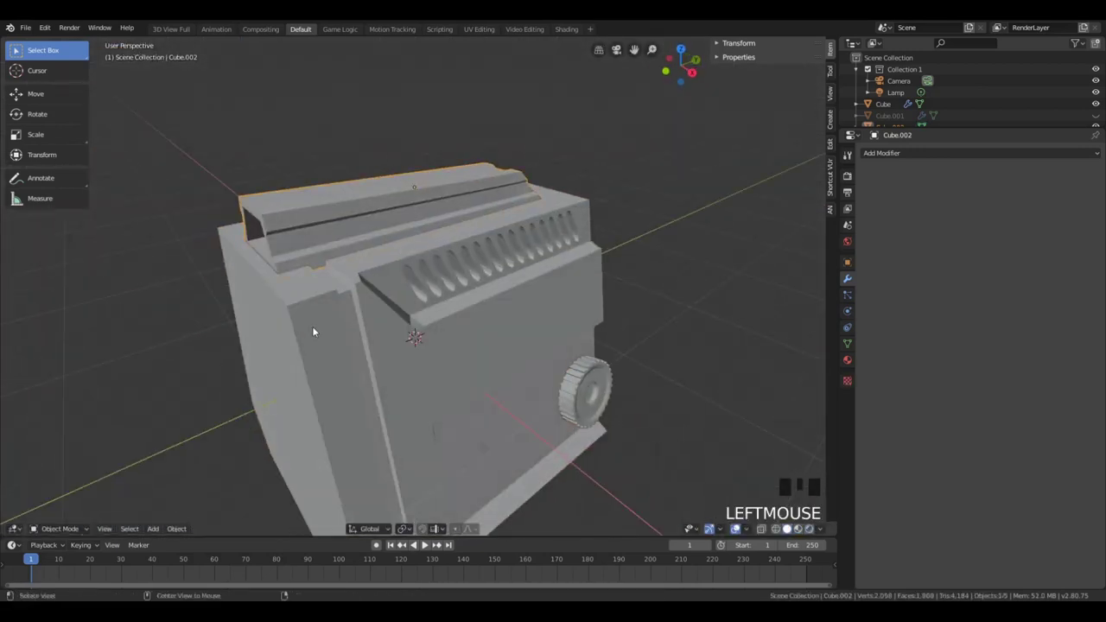
pyautogui.moveTo(313, 332); pyautogui.dragTo(373, 315, button='middle')
pyautogui.click(374, 314)
# Scale the top block slightly along Y and adjust its position and height on the body
pyautogui.click(308, 283)
pyautogui.press('s')
pyautogui.press('y')
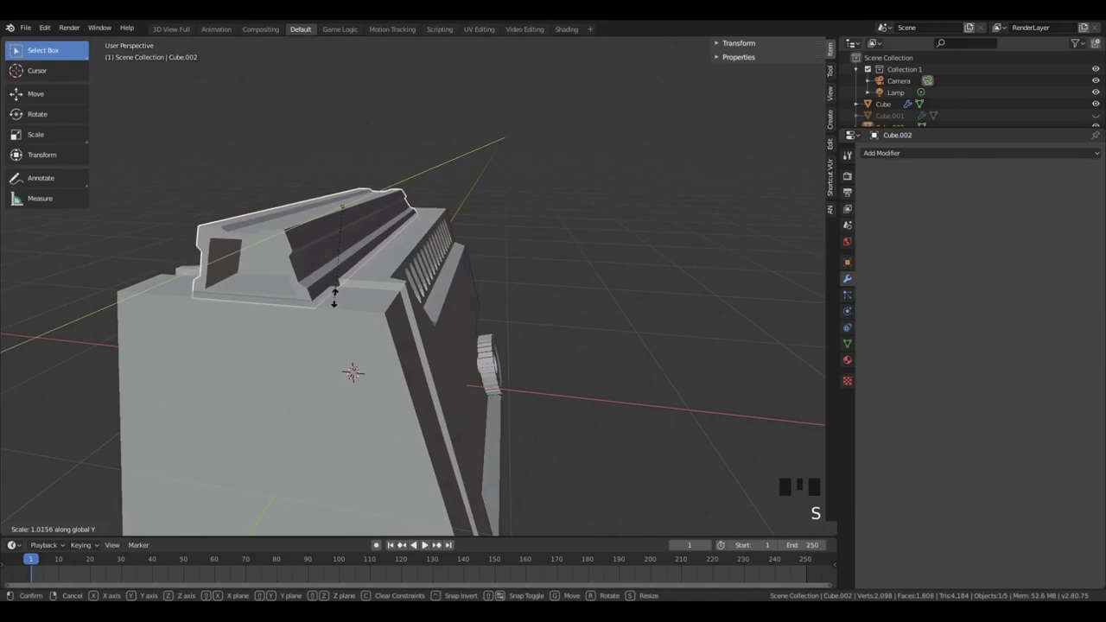
pyautogui.press('g')
pyautogui.click(328, 297)
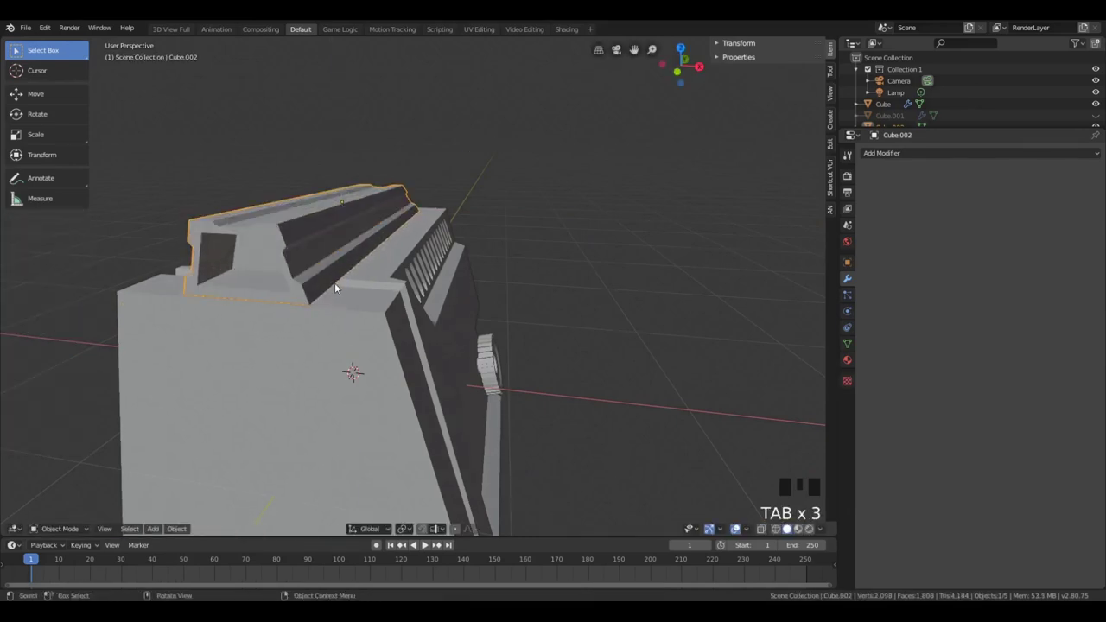
pyautogui.press('g')
pyautogui.press('z')
pyautogui.click(335, 290)
pyautogui.press('a')
pyautogui.moveTo(325, 287)
pyautogui.mouseDown(button='middle')
pyautogui.moveTo(353, 275)
pyautogui.moveTo(320, 261)
pyautogui.moveTo(337, 302)
pyautogui.mouseUp(button='middle')
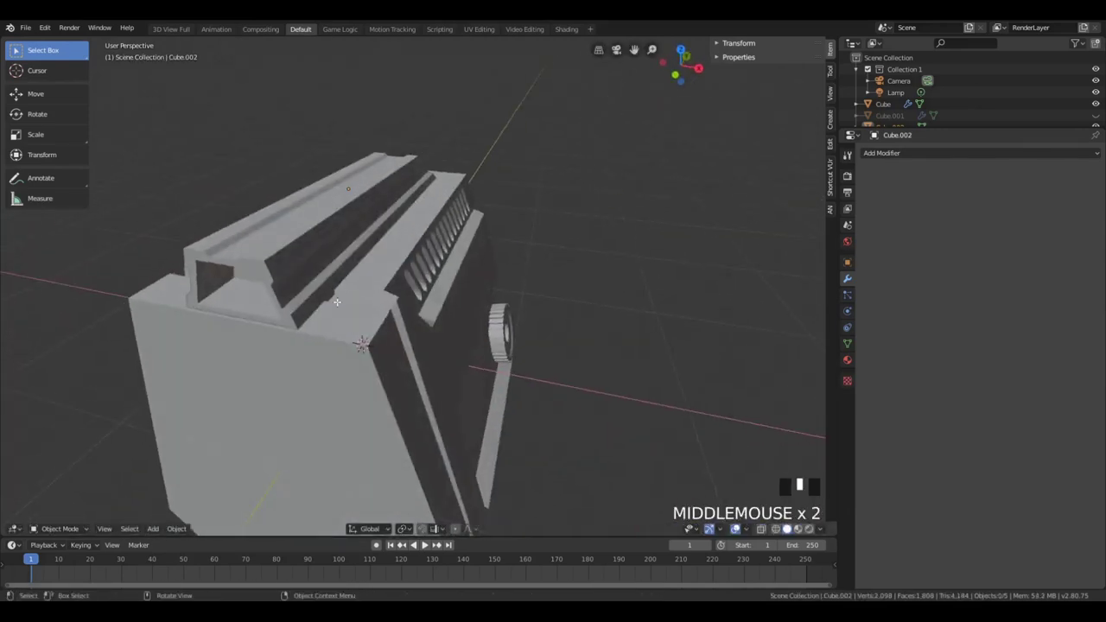
# Add a crosswise loop cut near the block's front end and a lengthwise one through its center
pyautogui.press('Tab')
pyautogui.hotkey('ctrl', 'r')
pyautogui.click(307, 304)
pyautogui.hotkey('ctrl', 'r')
pyautogui.moveTo(257, 321); pyautogui.dragTo(291, 313, button='middle')
pyautogui.click(264, 268)
# Box-select the block's positive-X half in the top wireframe view and delete it
pyautogui.press('KP_7')
pyautogui.press('z')
pyautogui.scroll(-3, 407, 287)
pyautogui.press('b')
pyautogui.moveTo(361, 118); pyautogui.dragTo(475, 516)
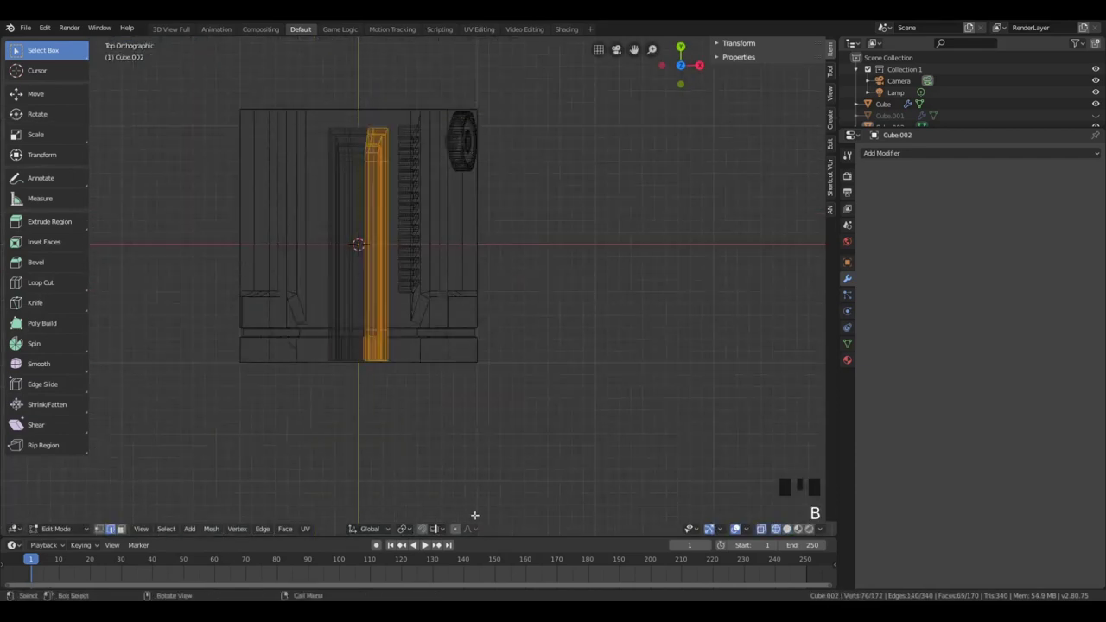
pyautogui.press('x')
pyautogui.click(462, 288)
# Add a Mirror modifier on the X axis to the block and enable Clipping
pyautogui.click(899, 153)
pyautogui.click(876, 270)
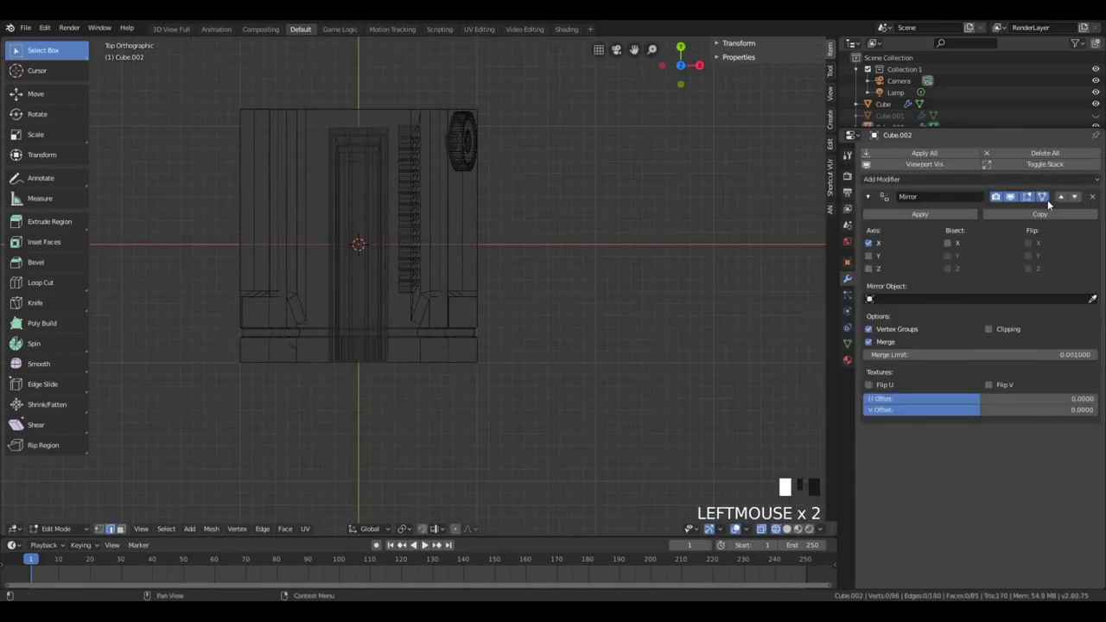
pyautogui.click(1009, 329)
pyautogui.moveTo(389, 224); pyautogui.dragTo(199, 413, button='middle')
pyautogui.scroll(-2, 413, 196)
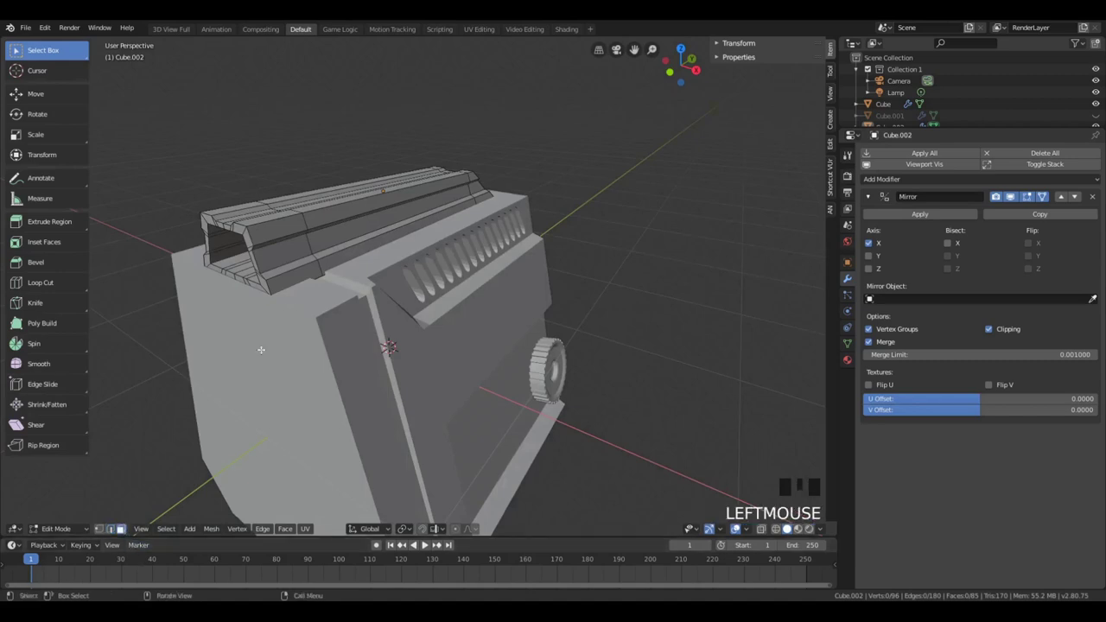
# Inset the small lower side faces at both ends of the rail block and extrude them outward along X by about 0.11
pyautogui.moveTo(261, 349); pyautogui.dragTo(596, 177, button='middle')
pyautogui.click(607, 171)
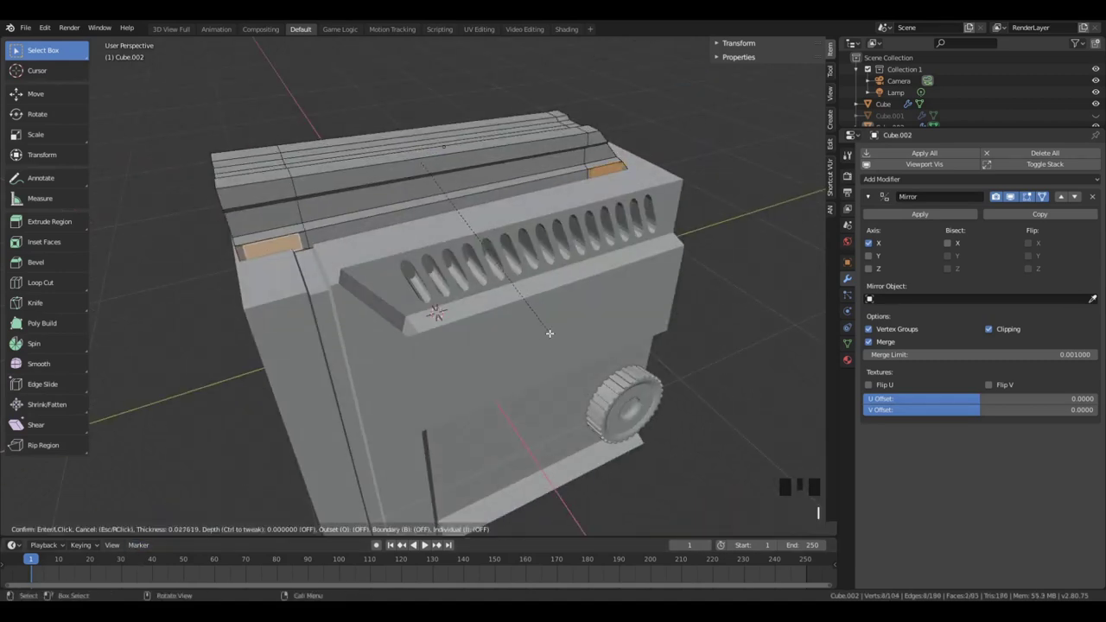
pyautogui.click(499, 278)
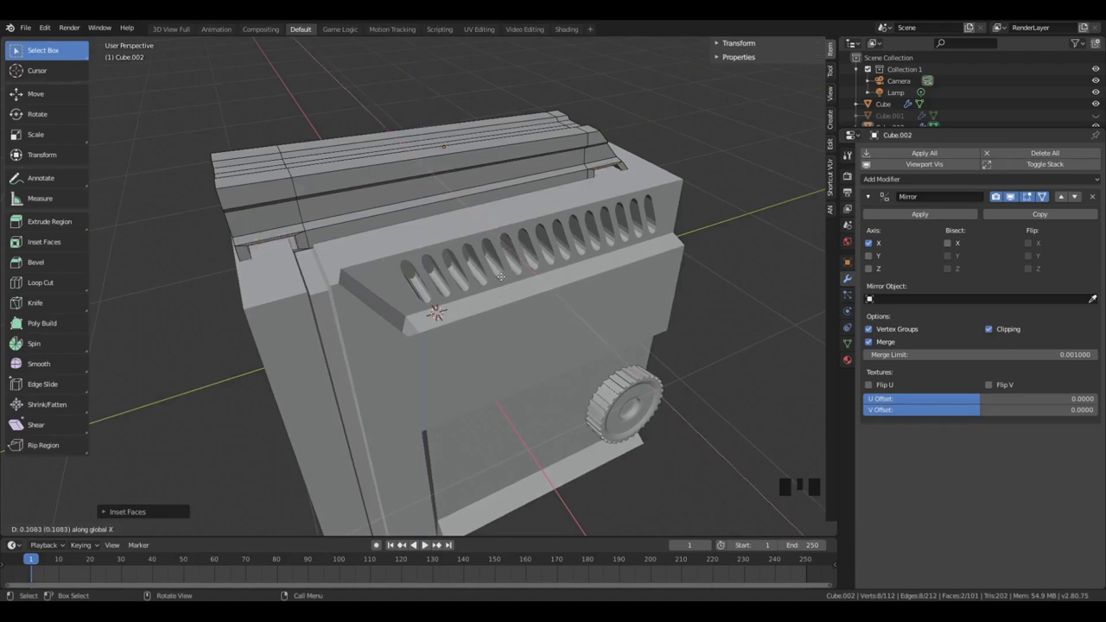
pyautogui.click(483, 257)
pyautogui.moveTo(483, 258); pyautogui.dragTo(367, 185, button='middle')
pyautogui.scroll(-3, 530, 289)
pyautogui.press('Tab')
pyautogui.press('Tab')
pyautogui.press('Tab')
pyautogui.press('Tab')
# Add a loop cut to the extruded tab at one end of the rail block and shift its selected edges slightly along Y
pyautogui.moveTo(518, 259); pyautogui.dragTo(493, 260, button='middle')
pyautogui.moveTo(484, 257); pyautogui.dragTo(503, 296, button='middle')
pyautogui.press('a')
pyautogui.press('a')
pyautogui.click(369, 225)
pyautogui.hotkey('ctrl', 'r')
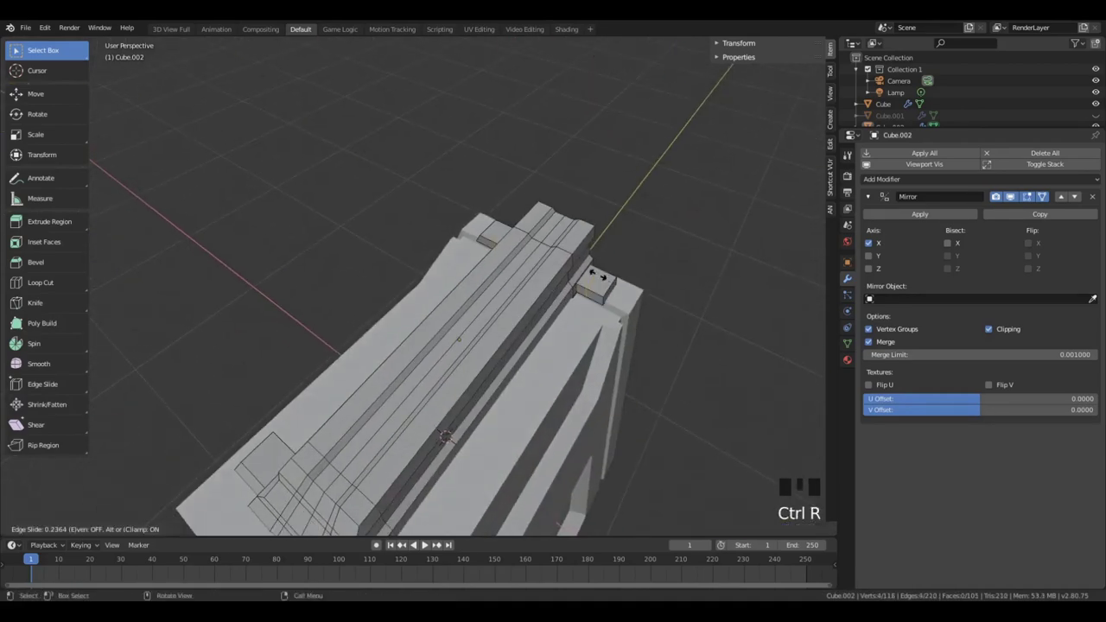
pyautogui.click(597, 290)
pyautogui.press('g')
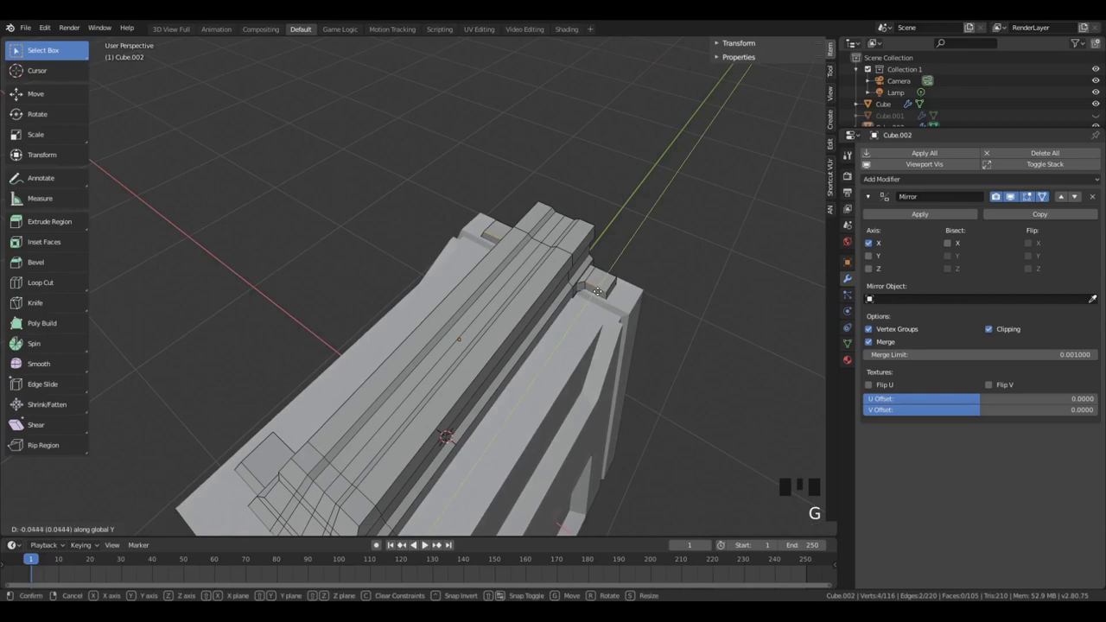
pyautogui.moveTo(596, 291); pyautogui.dragTo(553, 302, button='middle')
pyautogui.scroll(3, 385, 415)
# Bevel the outer upper edge of the front tab, and scale and reposition the resulting sloped face
pyautogui.press('Tab')
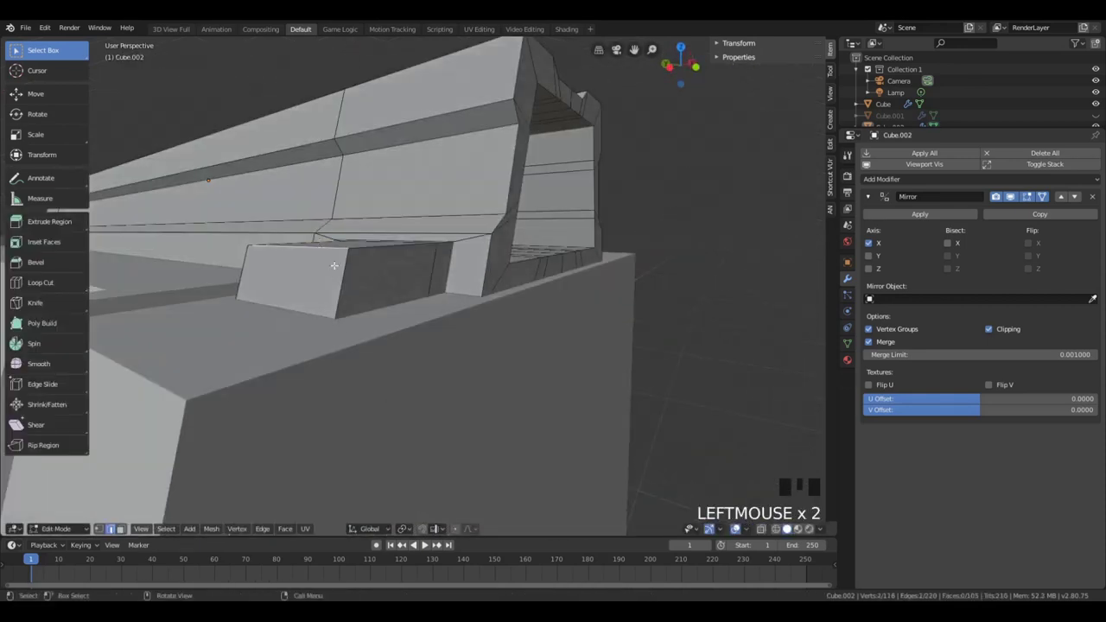
pyautogui.click(403, 295)
pyautogui.press('Tab')
pyautogui.moveTo(403, 295); pyautogui.dragTo(377, 318, button='middle')
pyautogui.scroll(-2, 377, 317)
pyautogui.press('Tab')
pyautogui.press('Tab')
pyautogui.press('Tab')
pyautogui.press('Tab')
pyautogui.press('Tab')
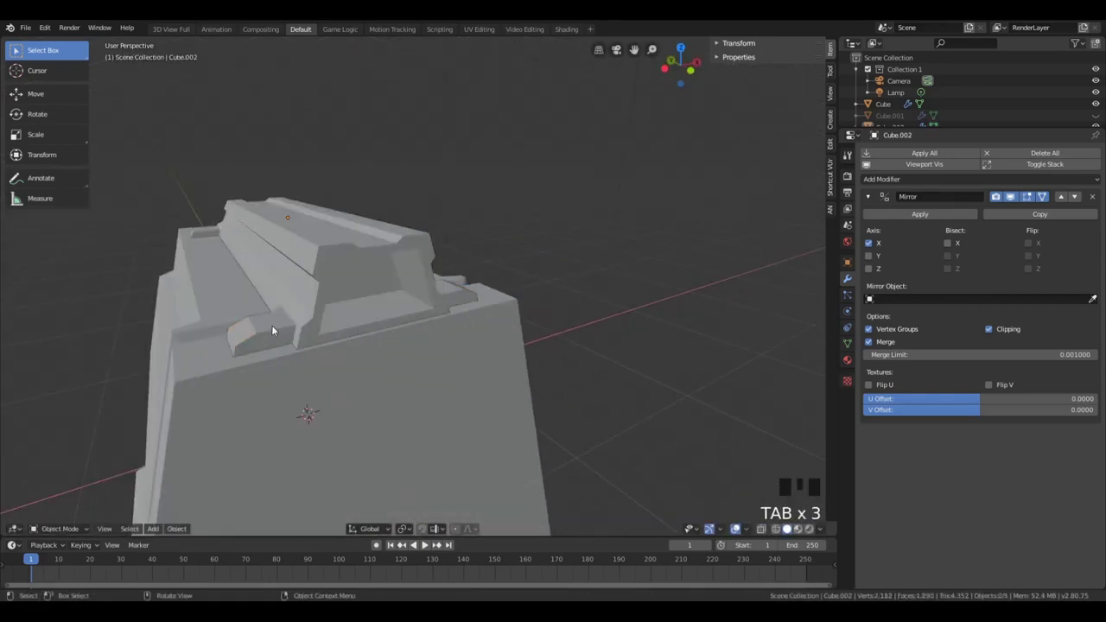
pyautogui.press('s')
pyautogui.click(333, 344)
pyautogui.press('g')
pyautogui.click(325, 346)
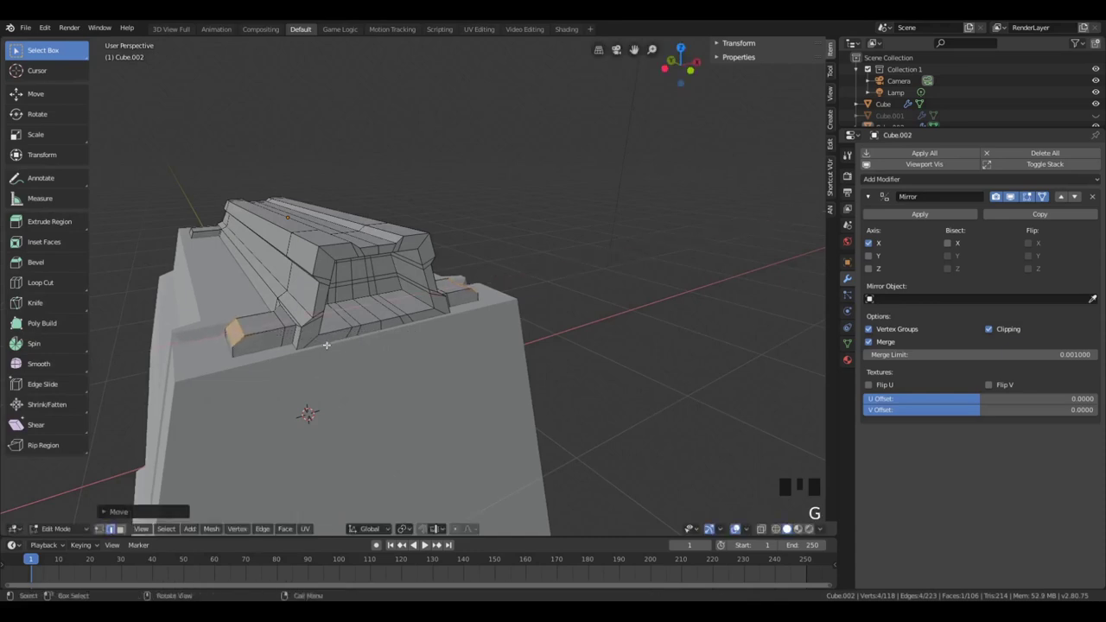
# Inset the front tab's top face by about 0.03 and scale the inner face down
pyautogui.press('Tab')
pyautogui.moveTo(323, 346); pyautogui.dragTo(285, 373, button='middle')
pyautogui.press('Tab')
pyautogui.press('Tab')
pyautogui.press('Tab')
pyautogui.scroll(3, 304, 383)
pyautogui.press('i')
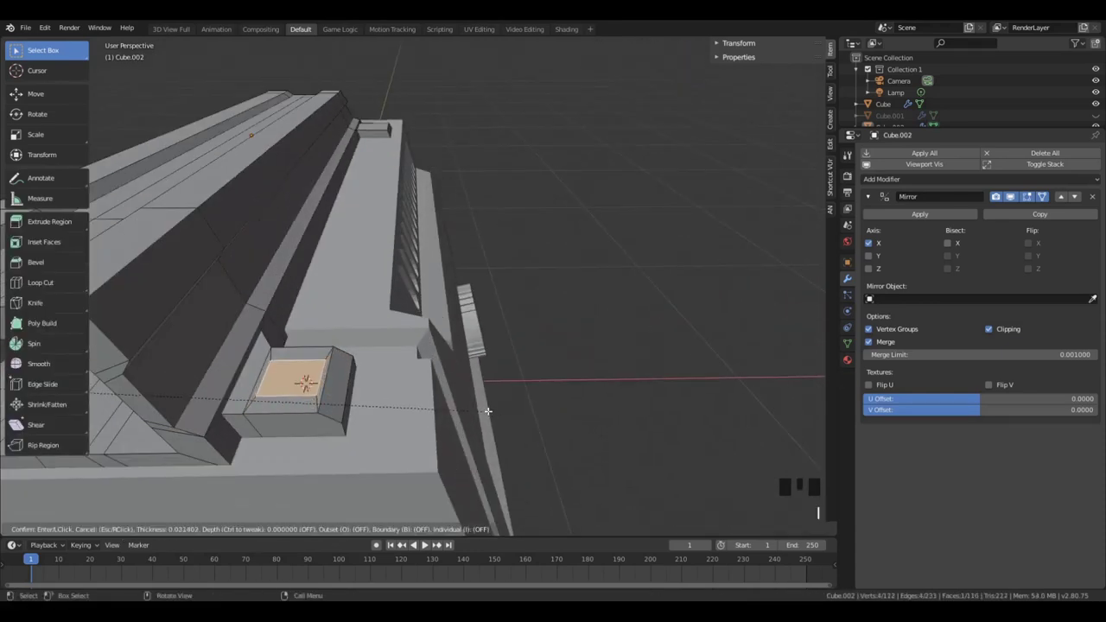
pyautogui.click(304, 383)
pyautogui.press('s')
pyautogui.click(324, 388)
# Subdivide the front tab's inner face, round it with LoopTools Circle, and scale it into an even disc, correcting its Y proportion
pyautogui.rightClick(278, 287)
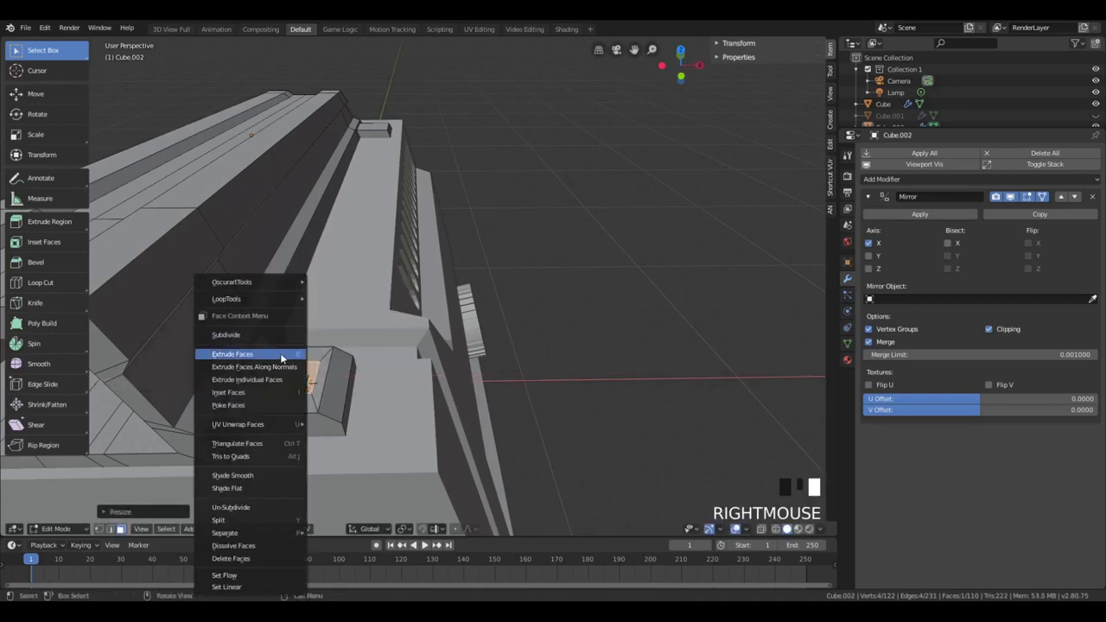
pyautogui.click(281, 337)
pyautogui.rightClick(288, 272)
pyautogui.moveTo(286, 288)
pyautogui.click(359, 296)
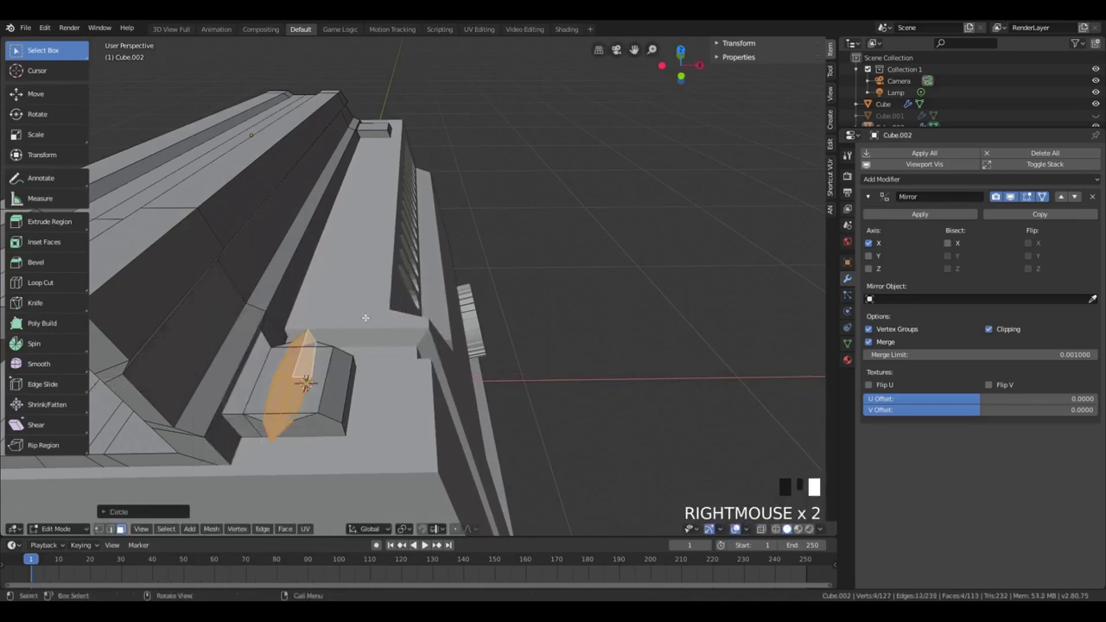
pyautogui.press('s')
pyautogui.click(276, 404)
pyautogui.press('KP_Decimal')
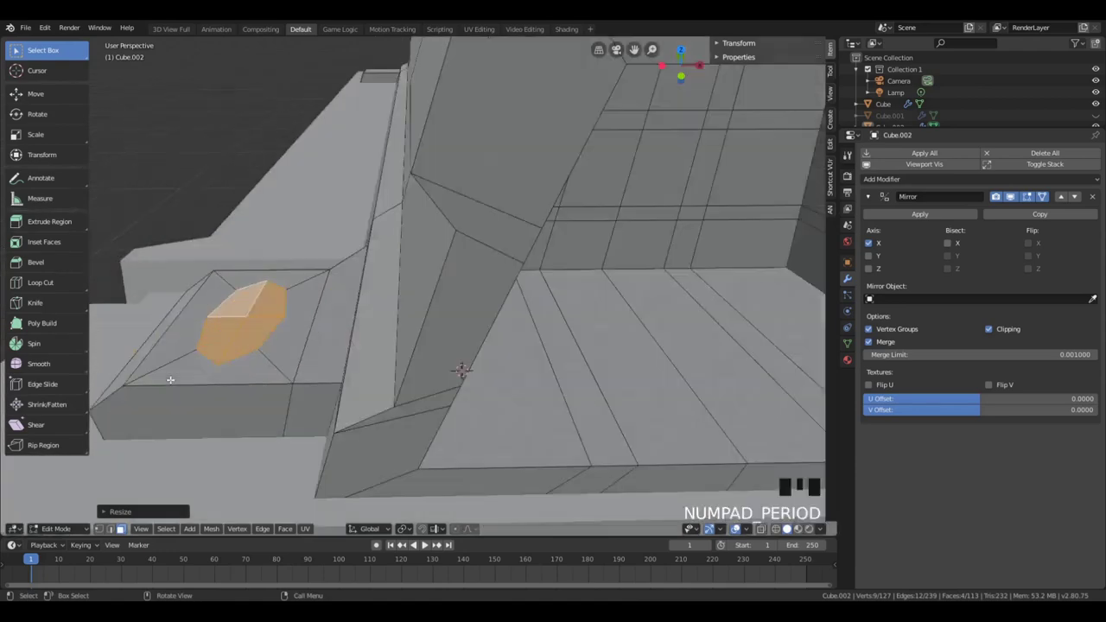
pyautogui.scroll(-2, 491, 383)
pyautogui.scroll(2, 490, 383)
pyautogui.press('s')
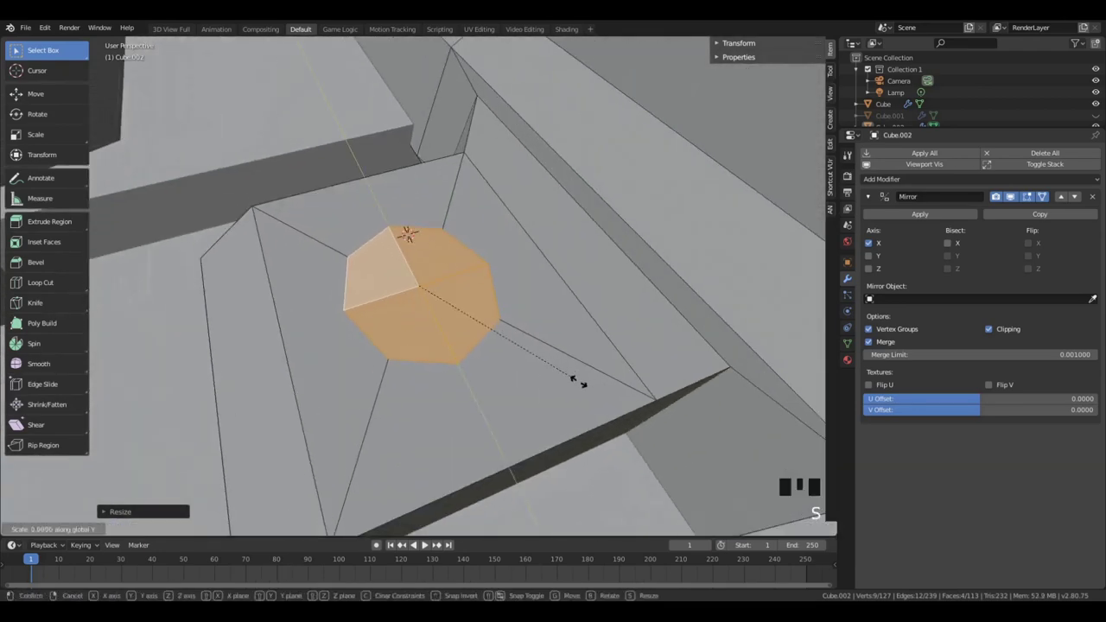
pyautogui.click(542, 372)
pyautogui.press('Tab')
pyautogui.scroll(-5, 470, 296)
pyautogui.moveTo(469, 296); pyautogui.dragTo(406, 219, button='middle')
pyautogui.scroll(-6, 407, 220)
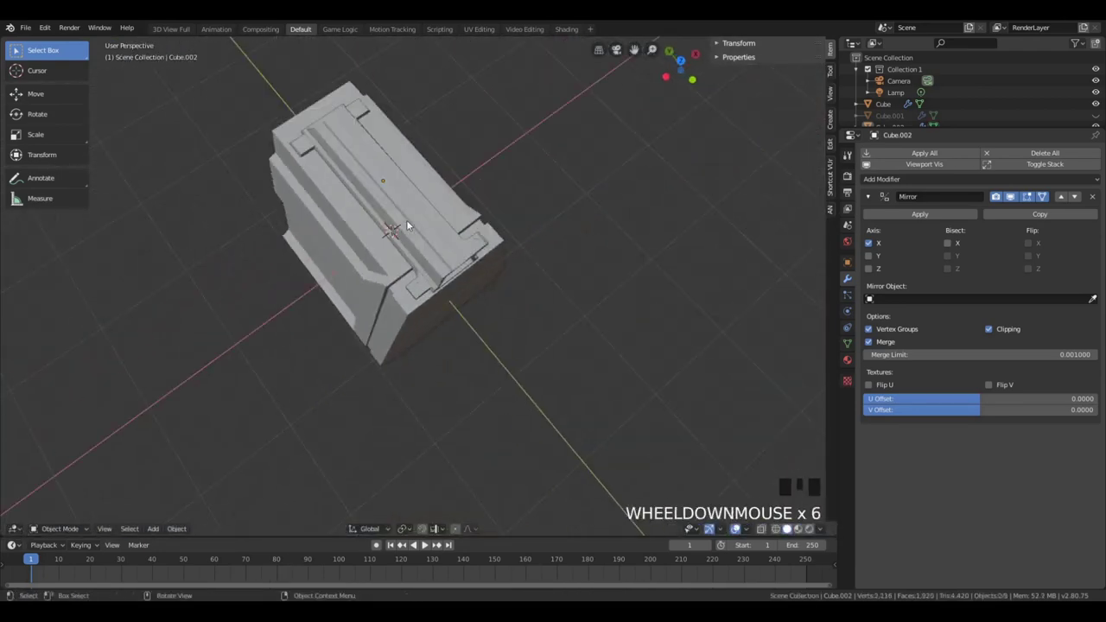
# Inset the top face of the tab at the rail's other end and scale the inner face down
pyautogui.press('Tab')
pyautogui.click(310, 146)
pyautogui.press('KP_Decimal')
pyautogui.scroll(-4, 309, 145)
pyautogui.press('i')
pyautogui.click(503, 278)
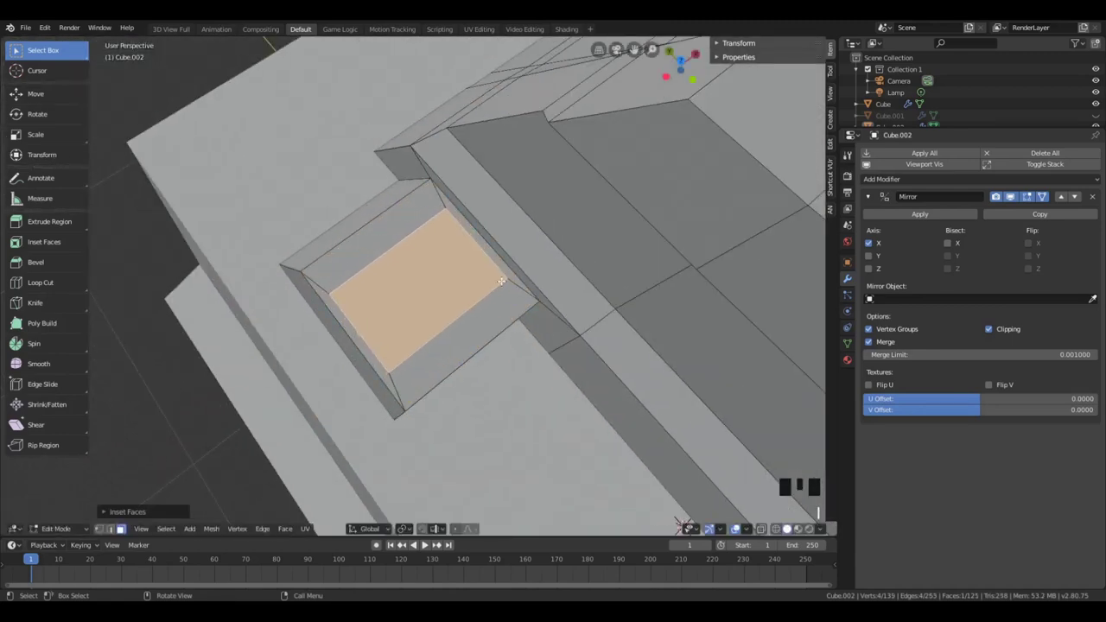
pyautogui.press('s')
pyautogui.click(482, 264)
# Subdivide the second tab's inner face, turn it into a LoopTools circle, and scale it along Y
pyautogui.rightClick(423, 268)
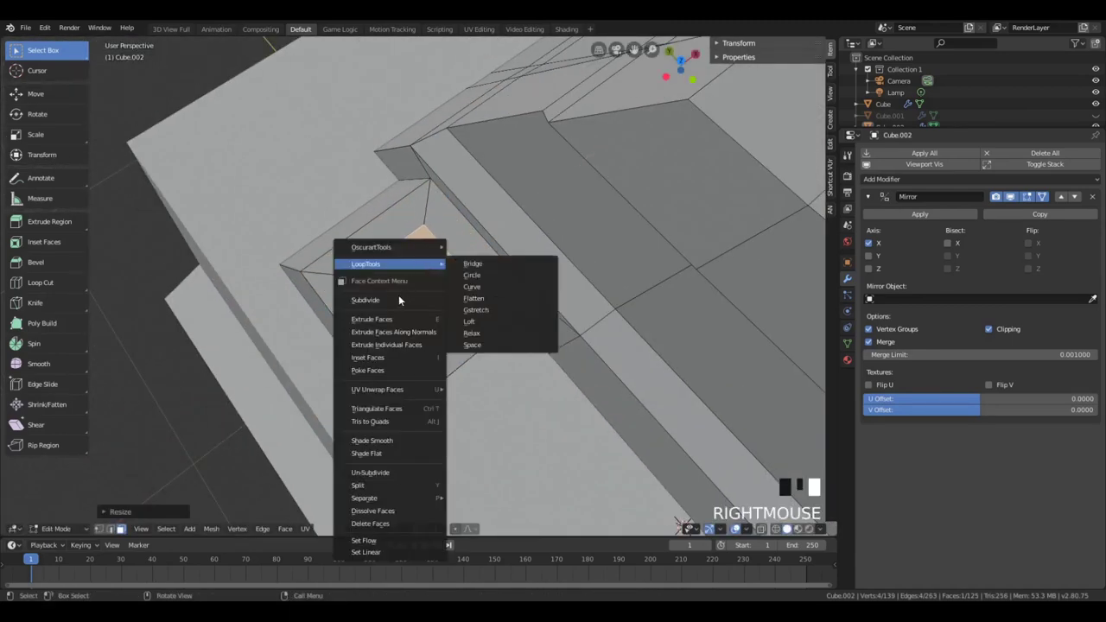
pyautogui.rightClick(404, 266)
pyautogui.click(453, 275)
pyautogui.press('s')
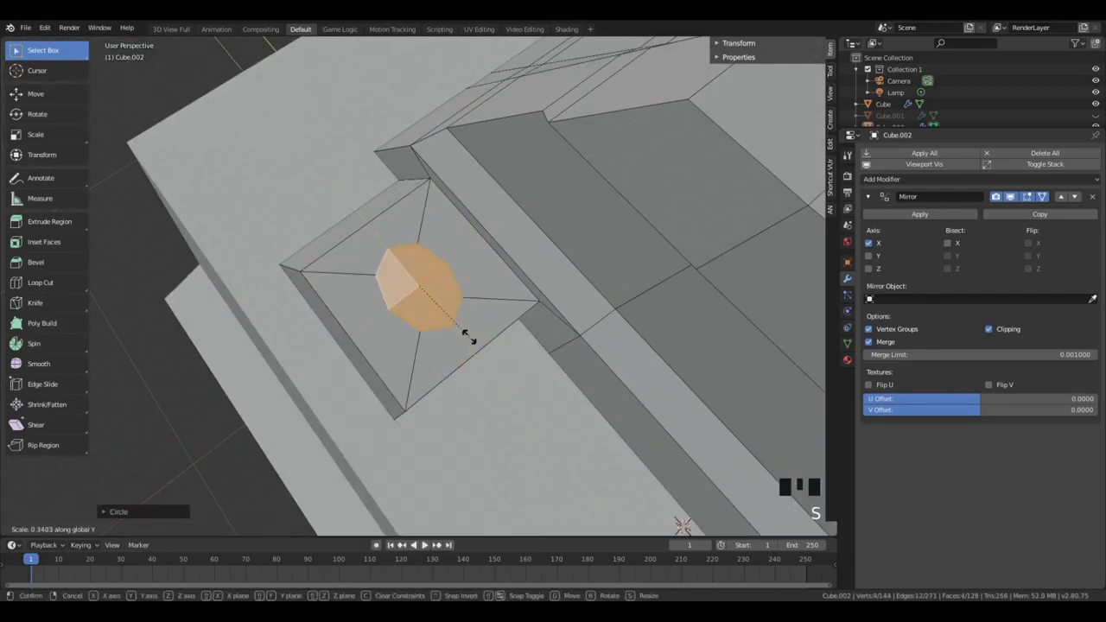
pyautogui.click(459, 326)
pyautogui.press('Tab')
pyautogui.scroll(-4, 468, 339)
pyautogui.moveTo(468, 339); pyautogui.dragTo(536, 405, button='middle')
# Edit the main body and add a horizontal loop cut close to its bottom edge
pyautogui.click(582, 401)
pyautogui.press('Tab')
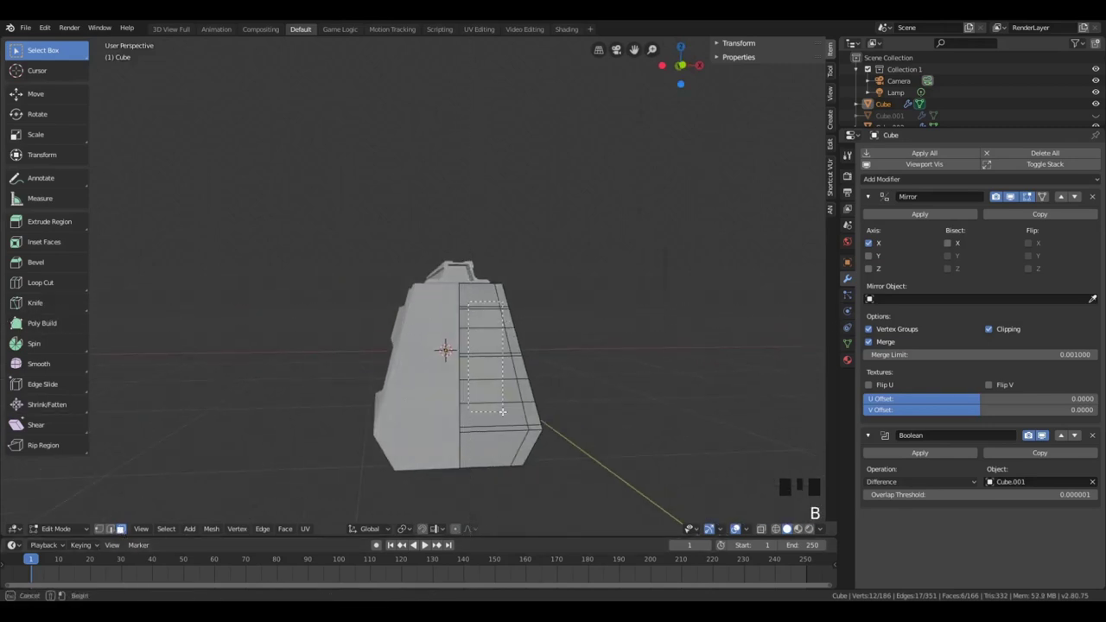
pyautogui.moveTo(518, 397); pyautogui.dragTo(525, 462)
pyautogui.press('a')
pyautogui.press('a')
pyautogui.press('a')
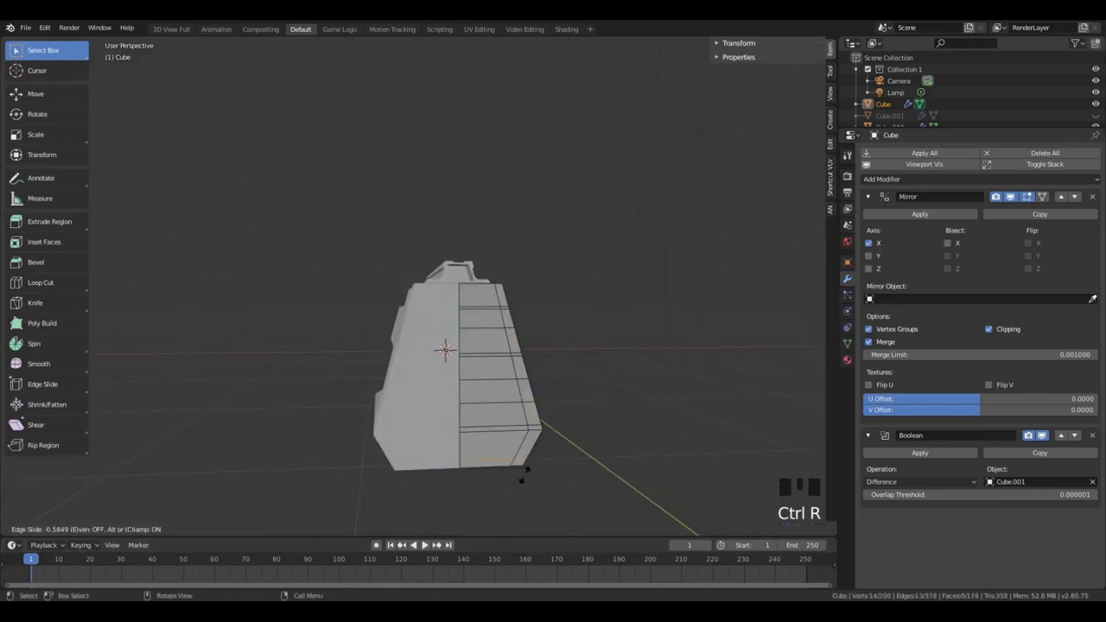
# Try placing a horizontal loop cut near the body's top edge and undo it
pyautogui.scroll(3, 525, 474)
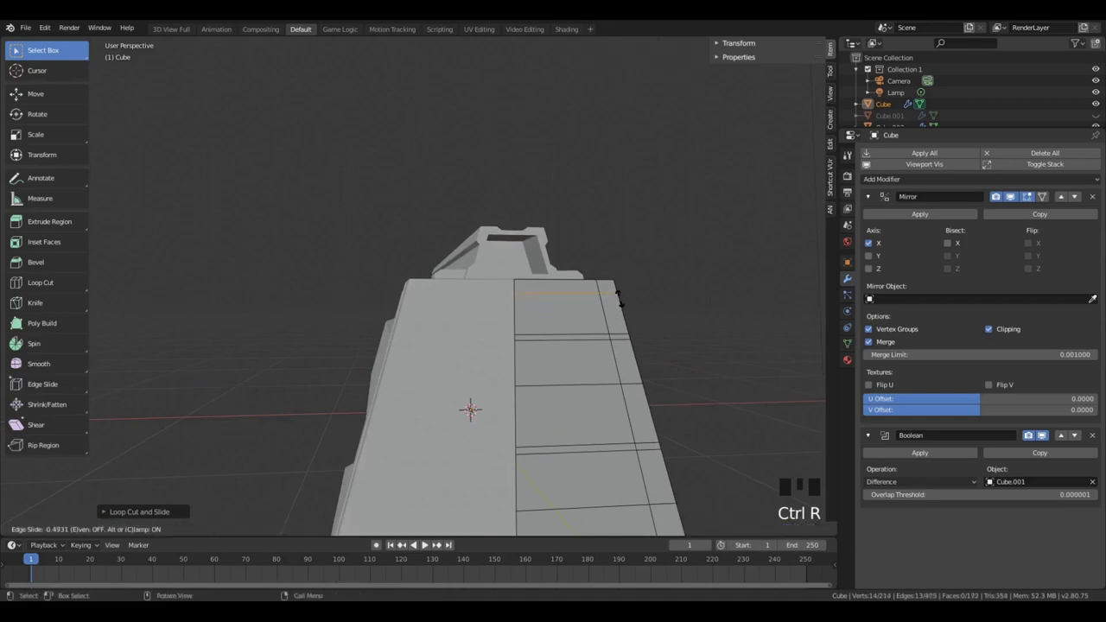
pyautogui.click(620, 299)
pyautogui.scroll(-2, 544, 329)
pyautogui.scroll(3, 544, 328)
pyautogui.press('g')
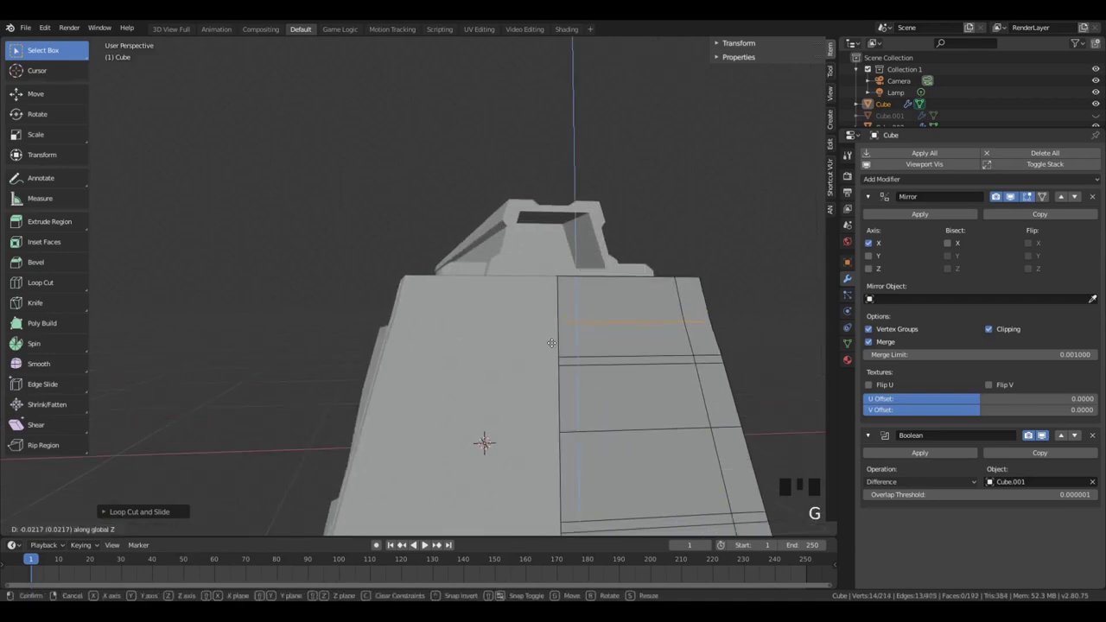
pyautogui.rightClick(553, 342)
pyautogui.hotkey('ctrl', 'z')
pyautogui.hotkey('ctrl', 'z')
pyautogui.hotkey('ctrl', 'z')
# Add a horizontal loop cut just above the body's uppermost pair of cross edges
pyautogui.hotkey('ctrl', 'r')
pyautogui.click(692, 326)
pyautogui.scroll(3, 496, 463)
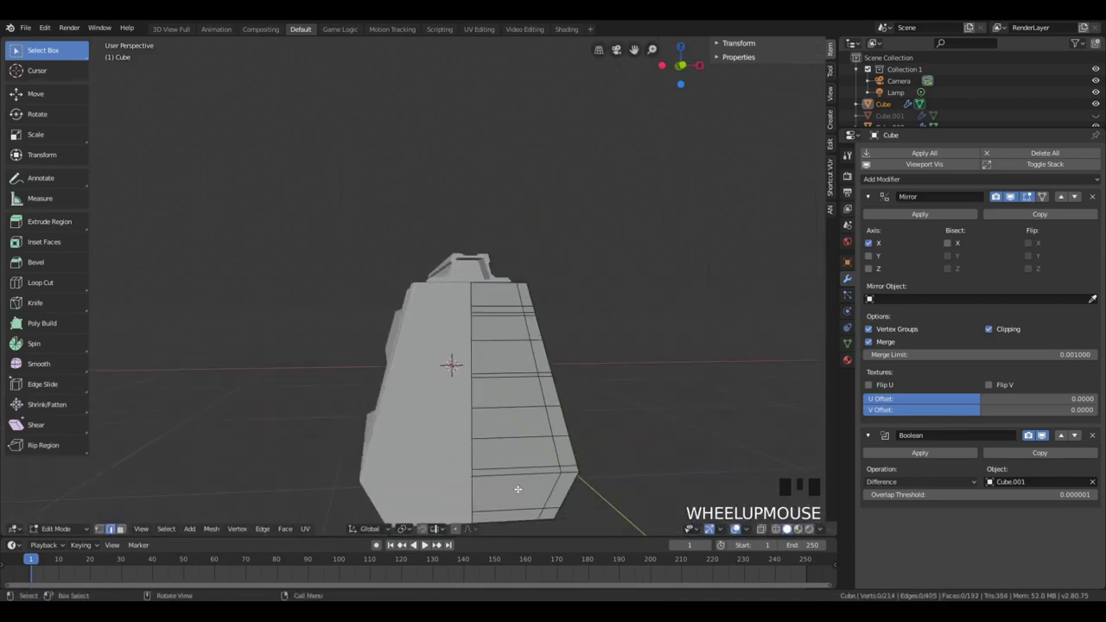
# Box-select the central faces of the body's flat end, extrude them, and move them inward to form a recessed panel
pyautogui.moveTo(517, 486); pyautogui.dragTo(532, 480, button='middle')
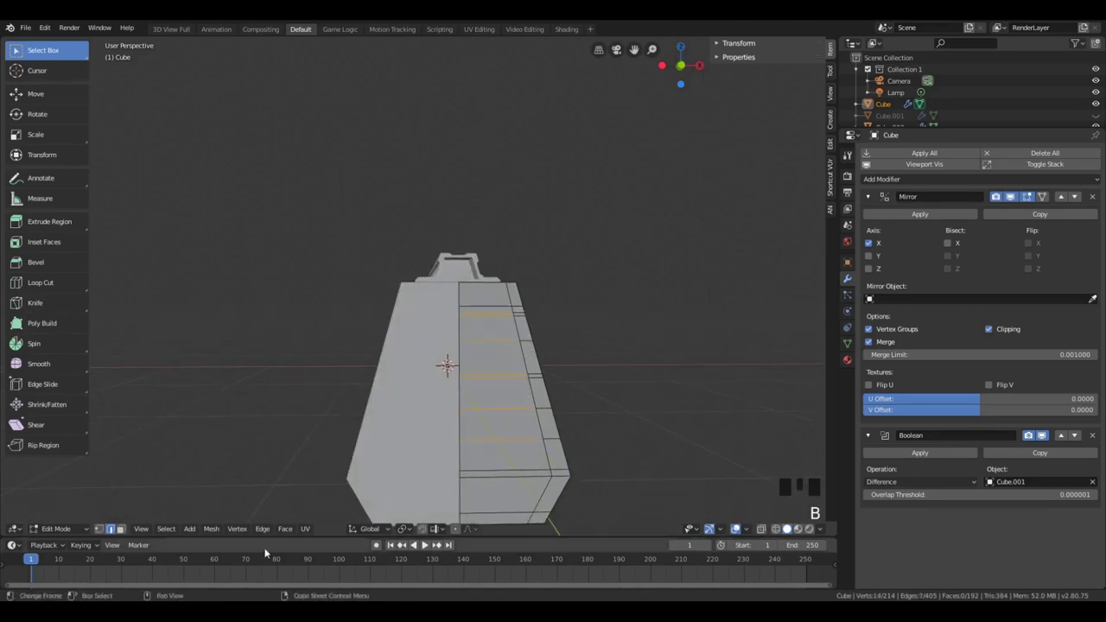
pyautogui.click(99, 529)
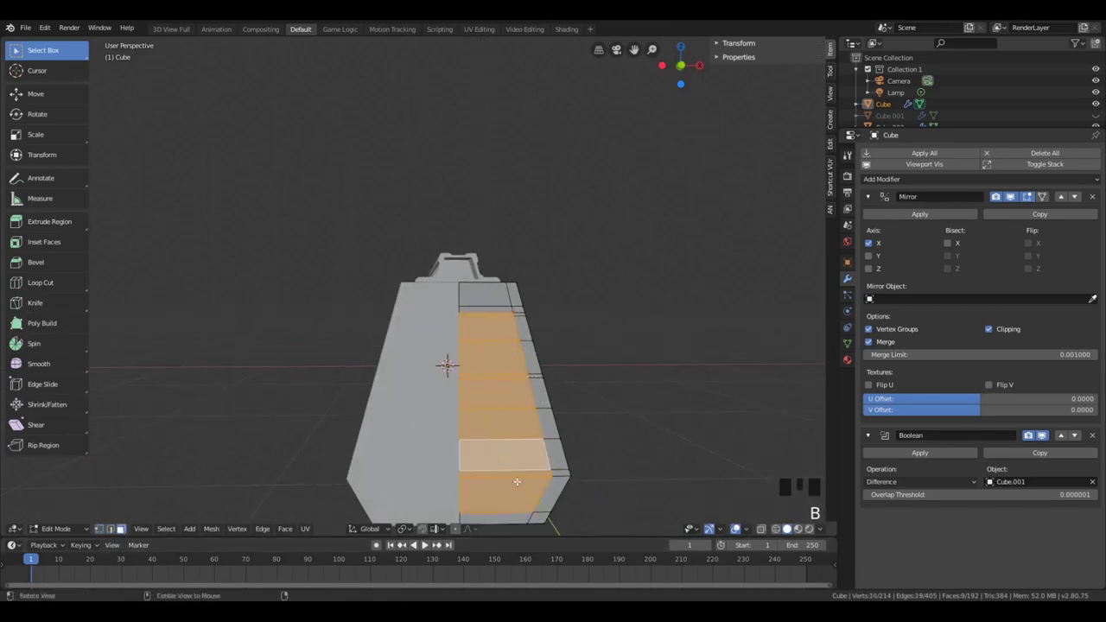
pyautogui.moveTo(517, 482); pyautogui.dragTo(931, 299, button='middle')
pyautogui.press('e')
pyautogui.click(563, 469)
pyautogui.press('g')
pyautogui.click(387, 477)
# Move the body's Boolean modifier above the Mirror modifier
pyautogui.press('KP_Decimal')
pyautogui.press('Tab')
pyautogui.press('Tab')
pyautogui.press('Tab')
pyautogui.click(1061, 435)
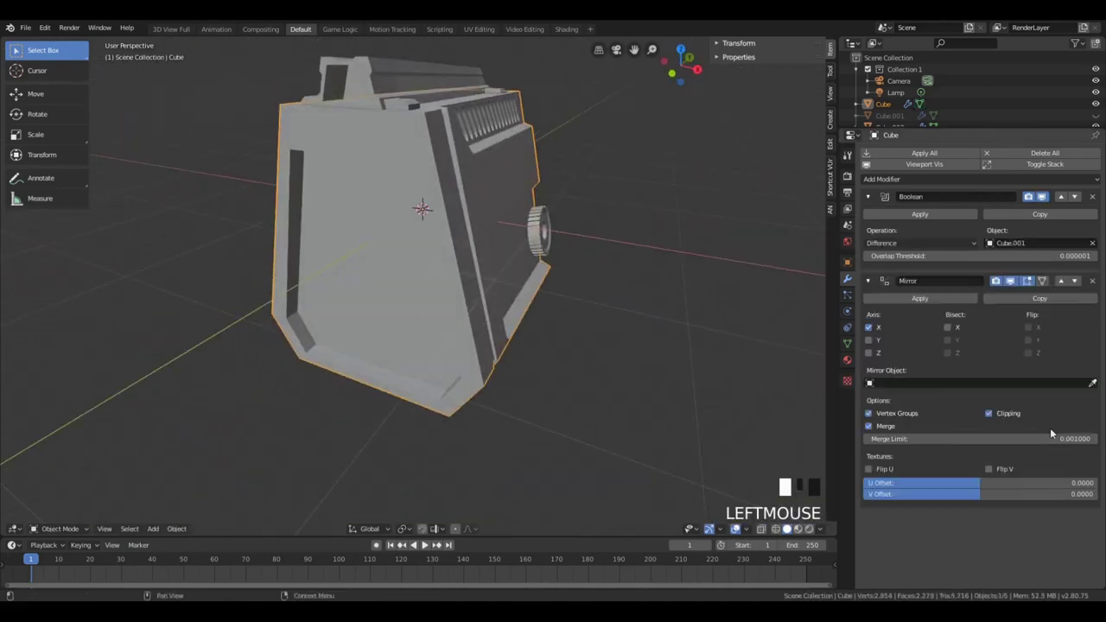
pyautogui.moveTo(657, 303); pyautogui.dragTo(357, 201, button='middle')
pyautogui.press('Tab')
pyautogui.click(356, 198)
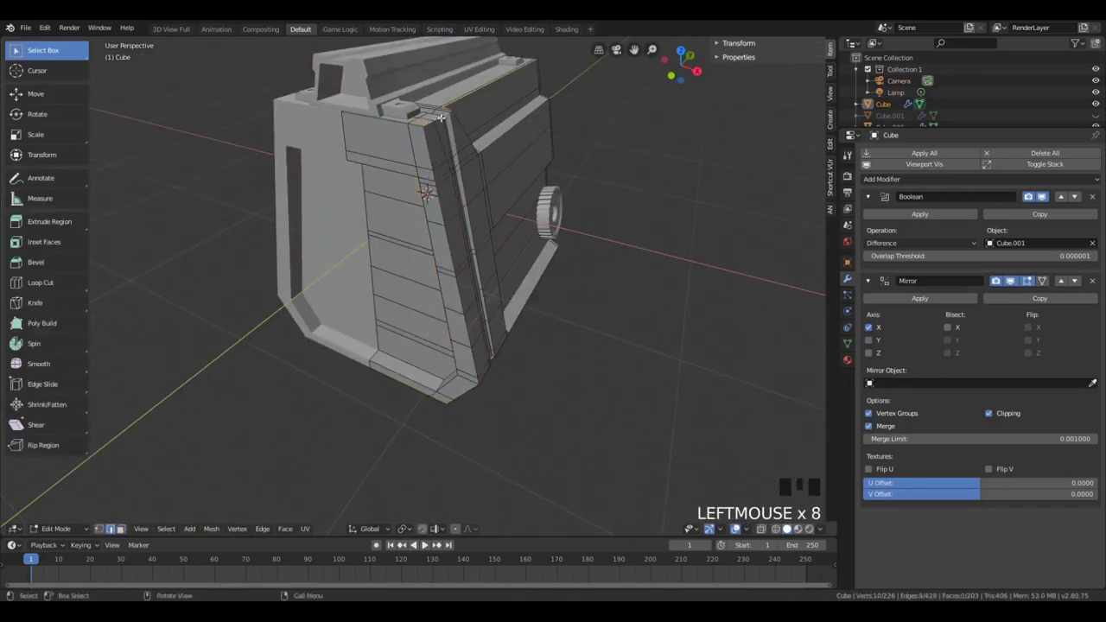
pyautogui.click(522, 134)
pyautogui.press('Tab')
pyautogui.press('Tab')
pyautogui.hotkey('ctrl', 'z')
pyautogui.hotkey('ctrl', 'z')
pyautogui.hotkey('ctrl', 'z')
pyautogui.press('Tab')
pyautogui.press('Tab')
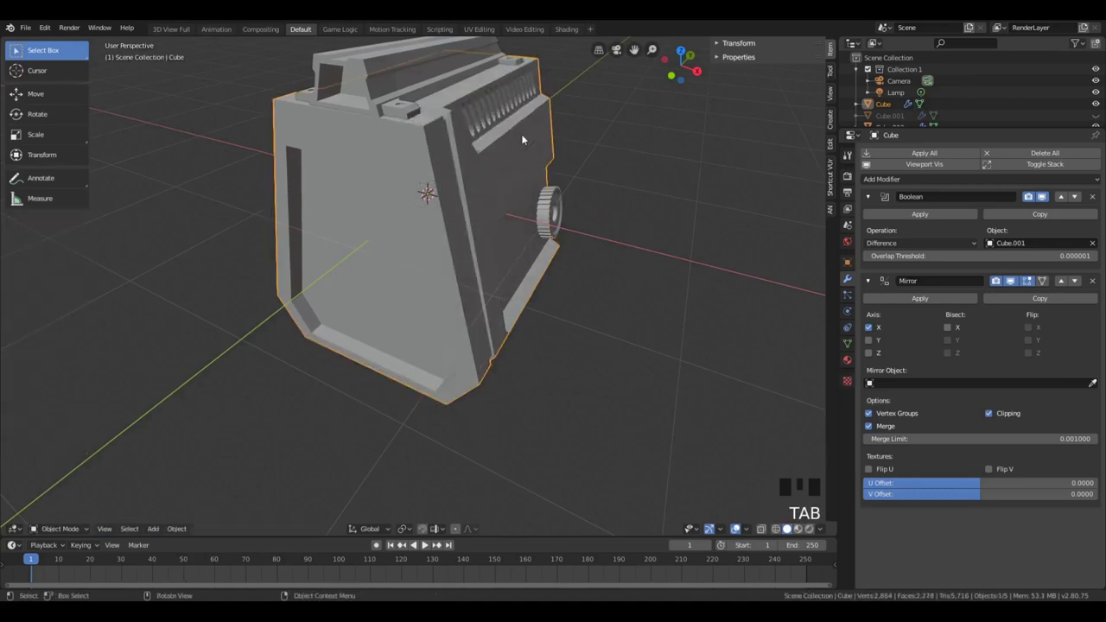
# Select the strip of faces above the recessed end panel, inset it, and extrude it inward
pyautogui.moveTo(522, 134); pyautogui.dragTo(355, 162, button='middle')
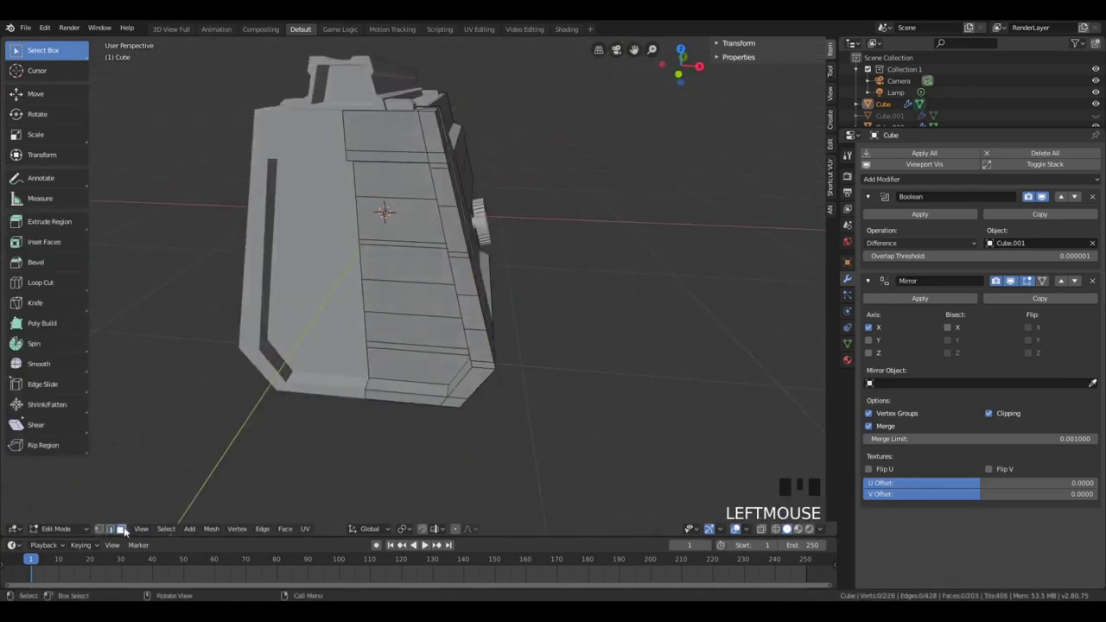
pyautogui.hotkey('ctrl', 'r')
pyautogui.click(441, 126)
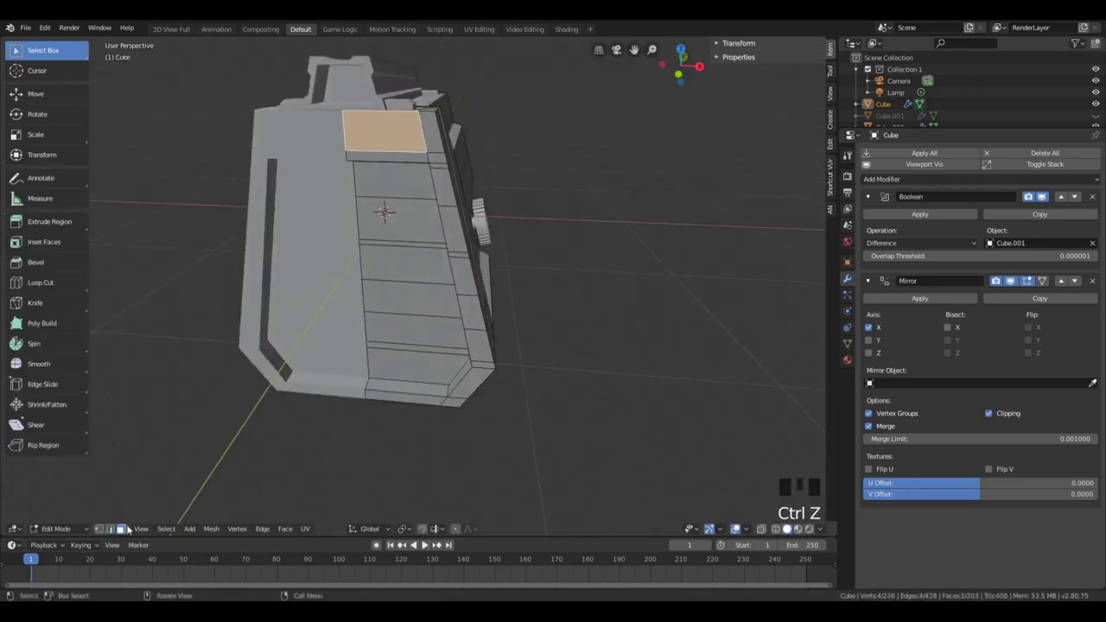
pyautogui.moveTo(419, 156); pyautogui.dragTo(518, 199, button='middle')
pyautogui.press('i')
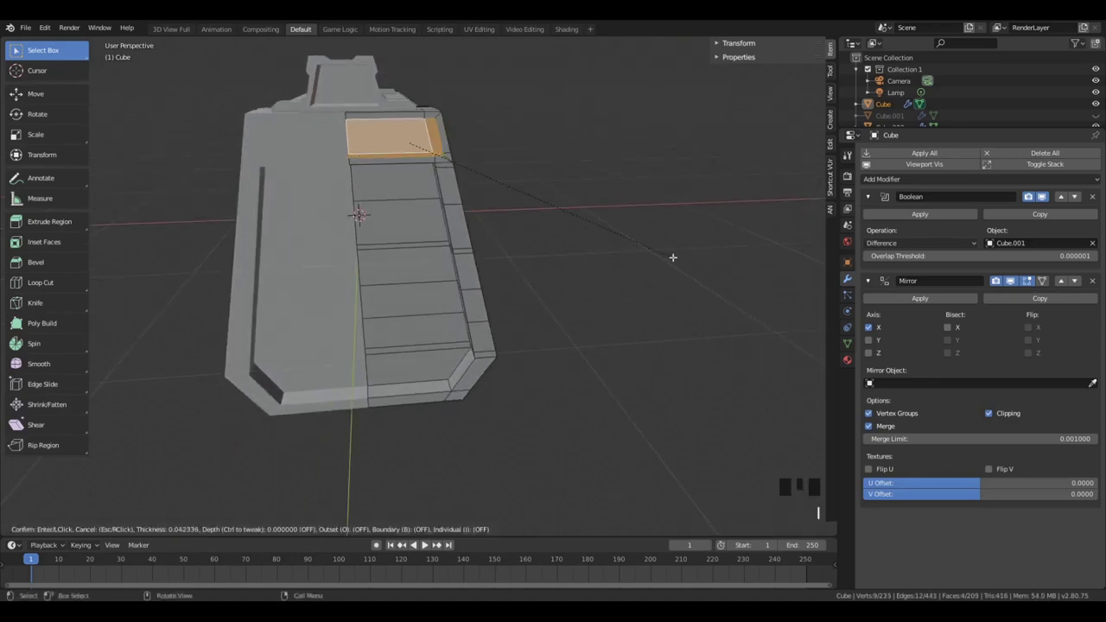
pyautogui.click(674, 257)
pyautogui.moveTo(673, 256); pyautogui.dragTo(419, 238, button='middle')
pyautogui.hotkey('ctrl', 'z')
pyautogui.click(663, 257)
pyautogui.press('e')
pyautogui.click(617, 262)
# Examine the recessed body in wireframe shading and return to solid shading
pyautogui.press('Tab')
pyautogui.scroll(-3, 420, 238)
pyautogui.scroll(4, 423, 259)
pyautogui.press('z')
pyautogui.press('z')
pyautogui.press('z')
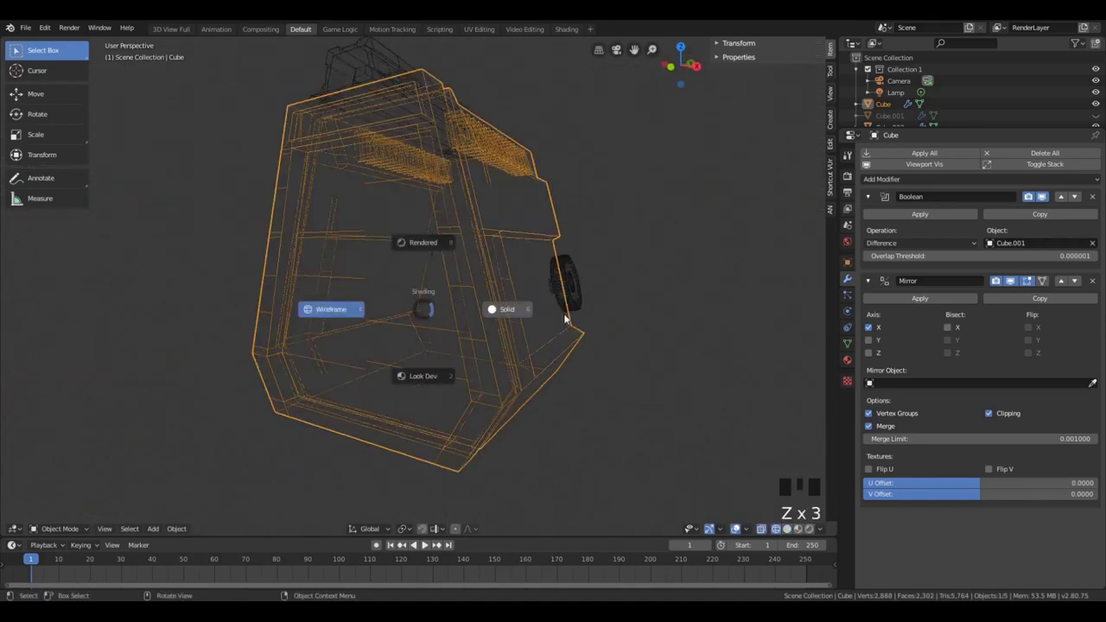
pyautogui.click(564, 320)
# Add a horizontal loop cut across the lower part of the recessed end panel, close to the existing cross edge
pyautogui.press('Tab')
pyautogui.moveTo(424, 338); pyautogui.dragTo(407, 336, button='middle')
pyautogui.hotkey('ctrl', 'r')
pyautogui.click(457, 317)
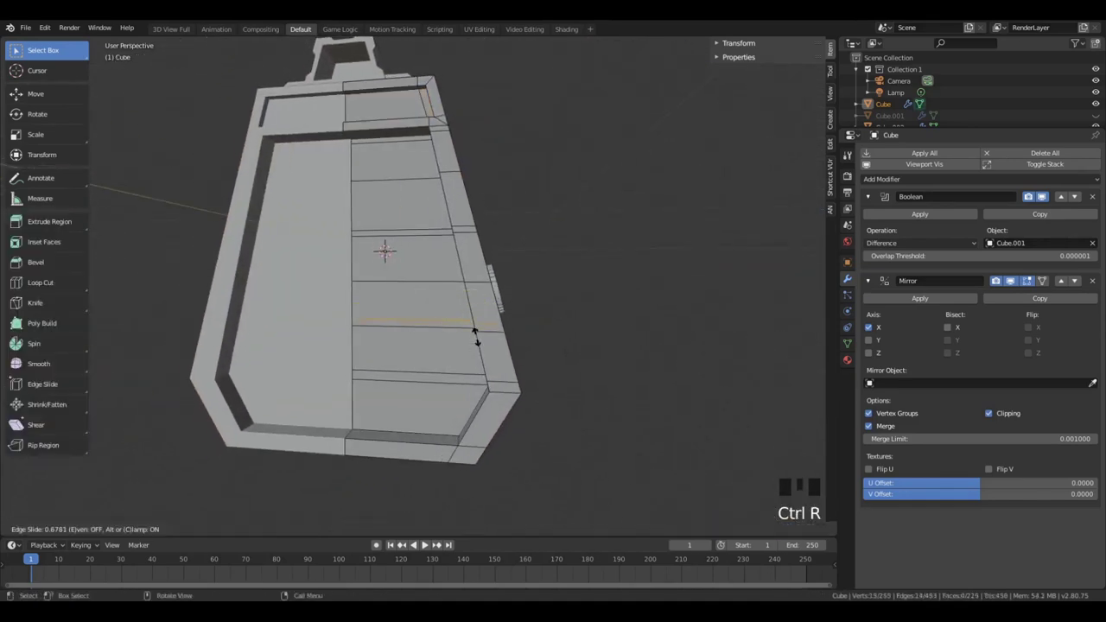
pyautogui.click(474, 340)
pyautogui.moveTo(473, 340)
pyautogui.mouseDown(button='middle')
pyautogui.moveTo(467, 329)
pyautogui.moveTo(475, 337)
pyautogui.mouseUp(button='middle')
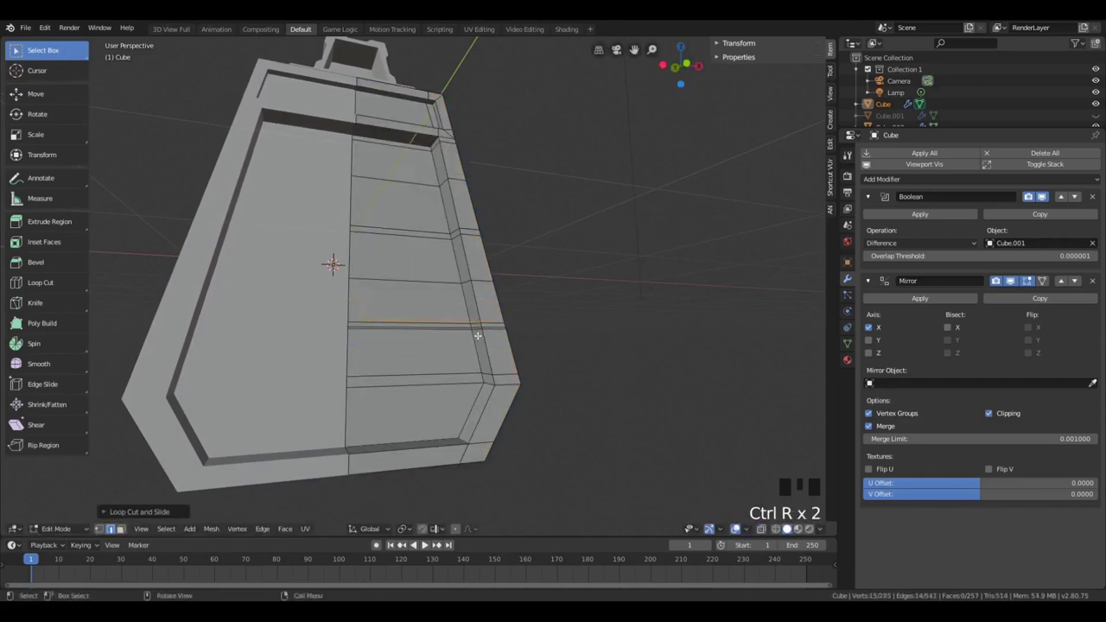
# Try moving the newest loop cut on the end panel, and undo the move and the cut
pyautogui.press('g')
pyautogui.click(478, 329)
pyautogui.hotkey('ctrl', 'z')
pyautogui.scroll(3, 458, 353)
pyautogui.hotkey('ctrl', 'z')
# Slide another horizontal loop cut close beside the end panel's lower cross edges to bound a narrow strip
pyautogui.hotkey('ctrl', 'r')
pyautogui.click(516, 337)
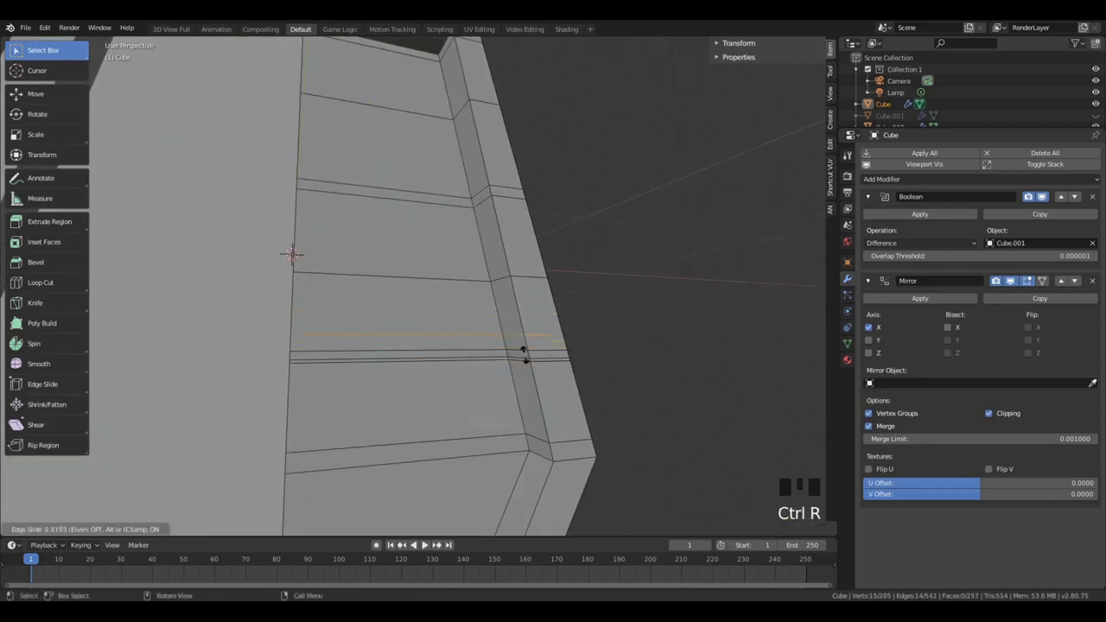
pyautogui.click(526, 367)
# Move the narrow strip face on the lower end panel inward along Y to form a groove
pyautogui.moveTo(429, 351); pyautogui.dragTo(460, 381, button='middle')
pyautogui.press('g')
pyautogui.press('x')
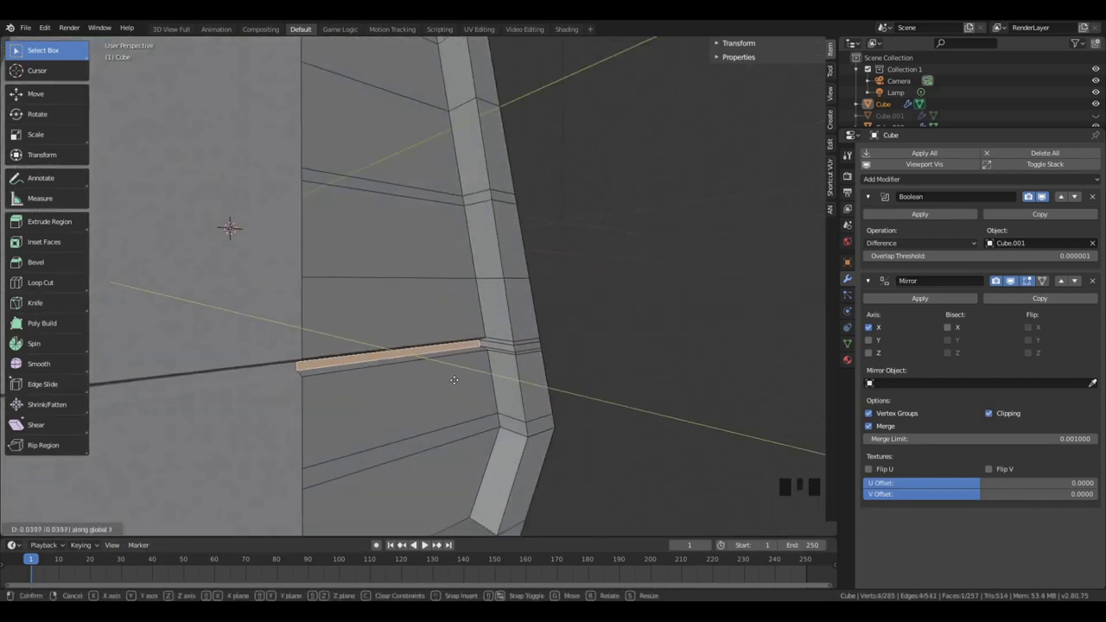
pyautogui.click(440, 379)
pyautogui.press('Tab')
pyautogui.scroll(-6, 440, 380)
pyautogui.moveTo(440, 379); pyautogui.dragTo(316, 410, button='middle')
pyautogui.press('z')
pyautogui.press('z')
pyautogui.scroll(4, 546, 322)
pyautogui.moveTo(380, 324)
pyautogui.mouseDown(button='middle')
pyautogui.moveTo(452, 331)
pyautogui.moveTo(460, 357)
pyautogui.moveTo(378, 365)
pyautogui.moveTo(415, 329)
pyautogui.moveTo(369, 332)
pyautogui.mouseUp(button='middle')
# Add a lengthwise loop cut down the end panel, sliding it close to the panel's outer side edge
pyautogui.press('Tab')
pyautogui.scroll(-2, 402, 324)
pyautogui.scroll(3, 461, 344)
pyautogui.click(475, 339)
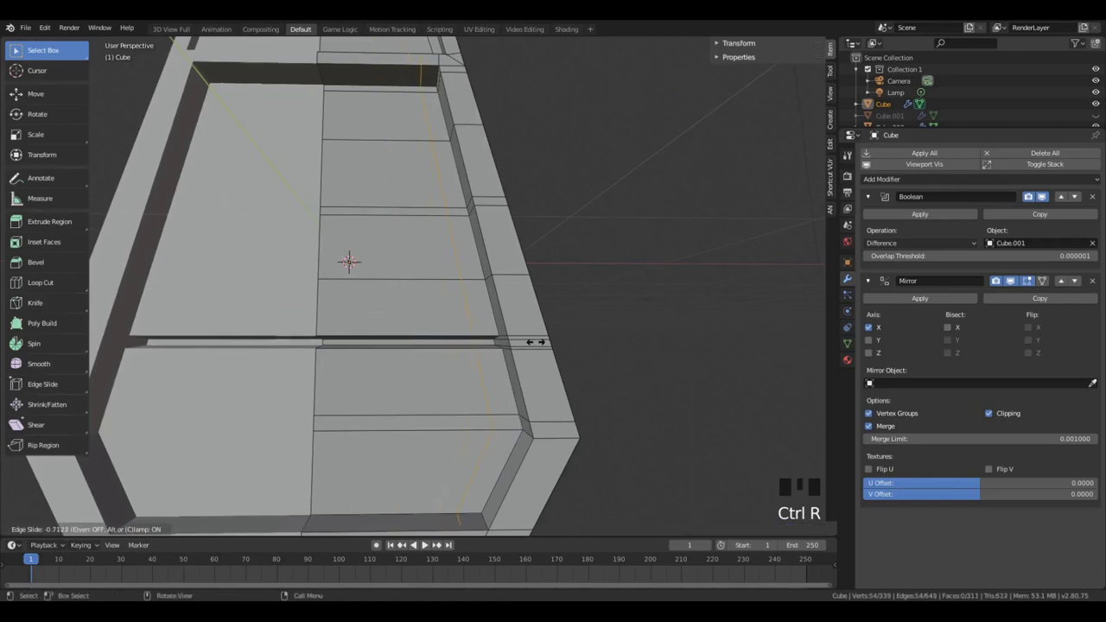
pyautogui.click(544, 343)
pyautogui.press('Tab')
pyautogui.scroll(-3, 396, 349)
# Add two more lengthwise loop cuts beside the first one near the end panel's outer side
pyautogui.press('Tab')
pyautogui.scroll(5, 494, 366)
pyautogui.moveTo(493, 366)
pyautogui.mouseDown(button='middle')
pyautogui.moveTo(513, 363)
pyautogui.moveTo(503, 355)
pyautogui.mouseUp(button='middle')
pyautogui.press('a')
pyautogui.press('a')
pyautogui.press('a')
pyautogui.click(506, 365)
pyautogui.press('a')
pyautogui.press('a')
pyautogui.press('a')
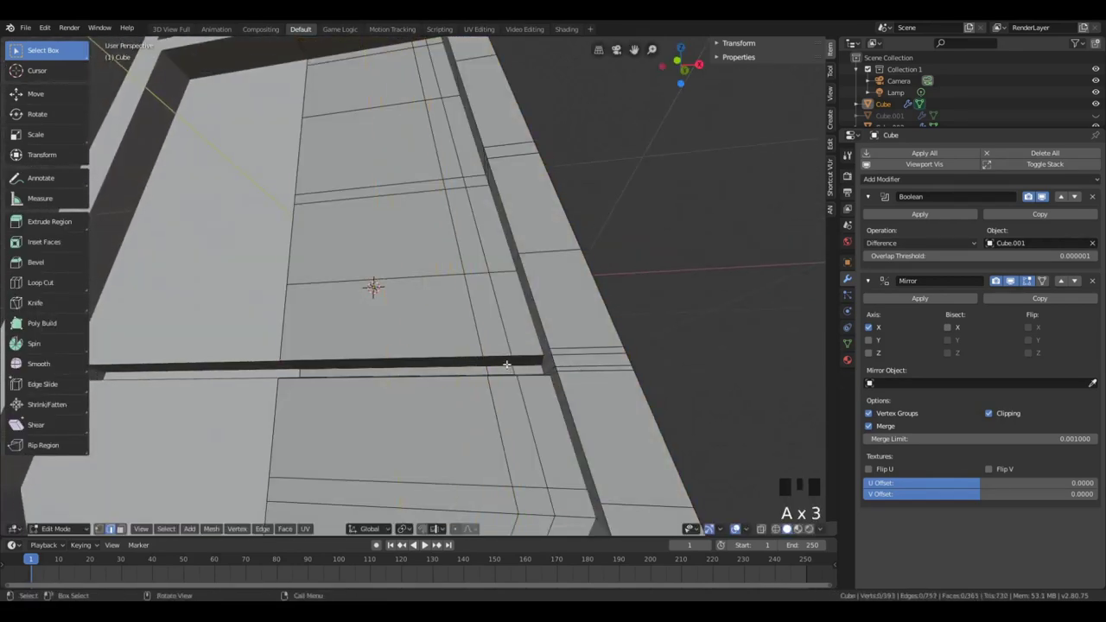
pyautogui.press('a')
pyautogui.press('a')
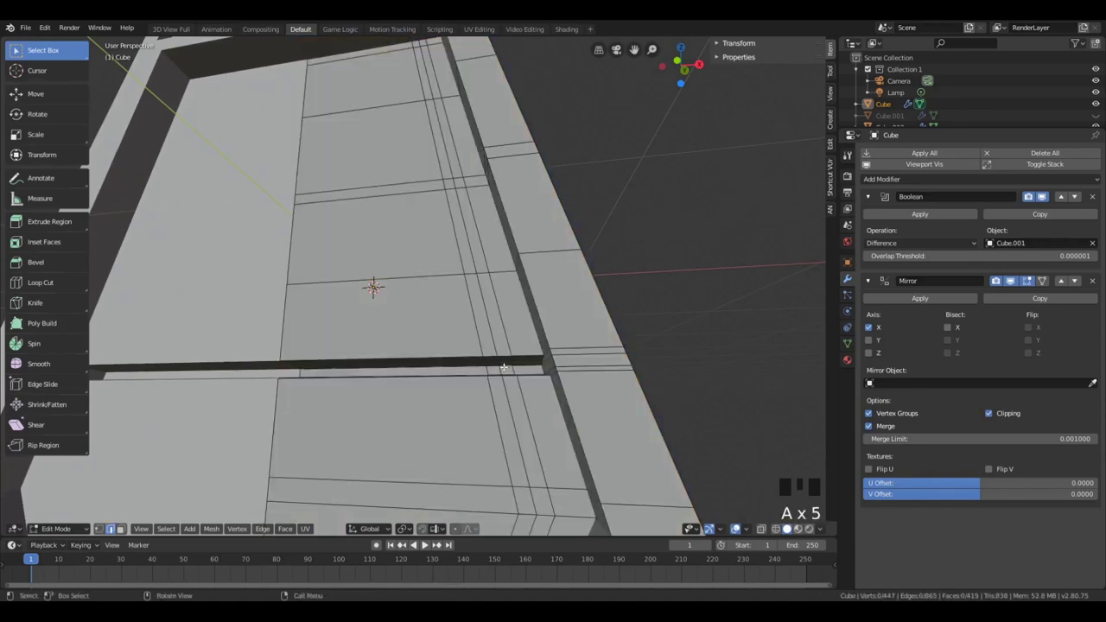
# Select the groove's floor faces and move them back along Y until flush with the end panel
pyautogui.moveTo(503, 365); pyautogui.dragTo(480, 354, button='middle')
pyautogui.press('b')
pyautogui.moveTo(480, 354); pyautogui.dragTo(535, 400)
pyautogui.moveTo(535, 400); pyautogui.dragTo(596, 399, button='middle')
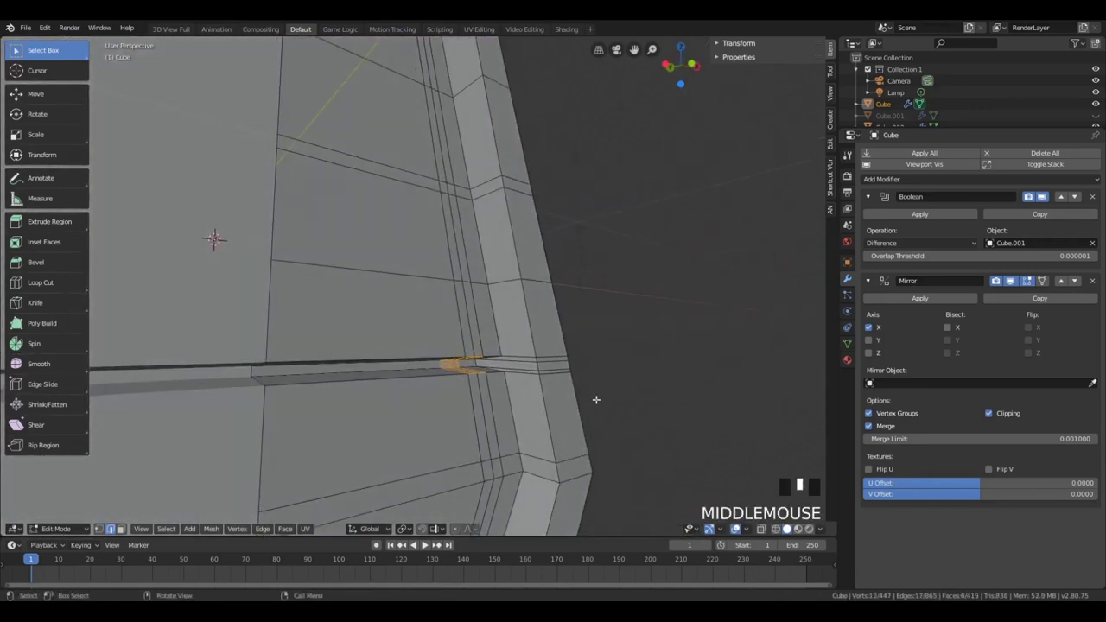
pyautogui.moveTo(445, 370); pyautogui.dragTo(386, 367, button='middle')
pyautogui.click(386, 367)
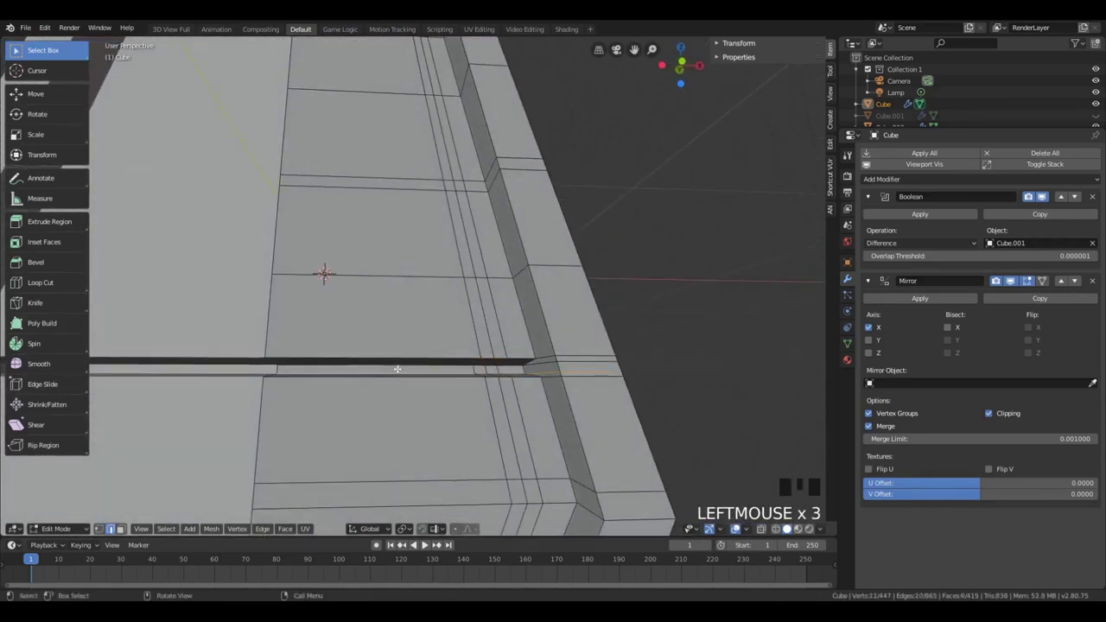
pyautogui.press('a')
pyautogui.press('a')
pyautogui.press('a')
pyautogui.press('a')
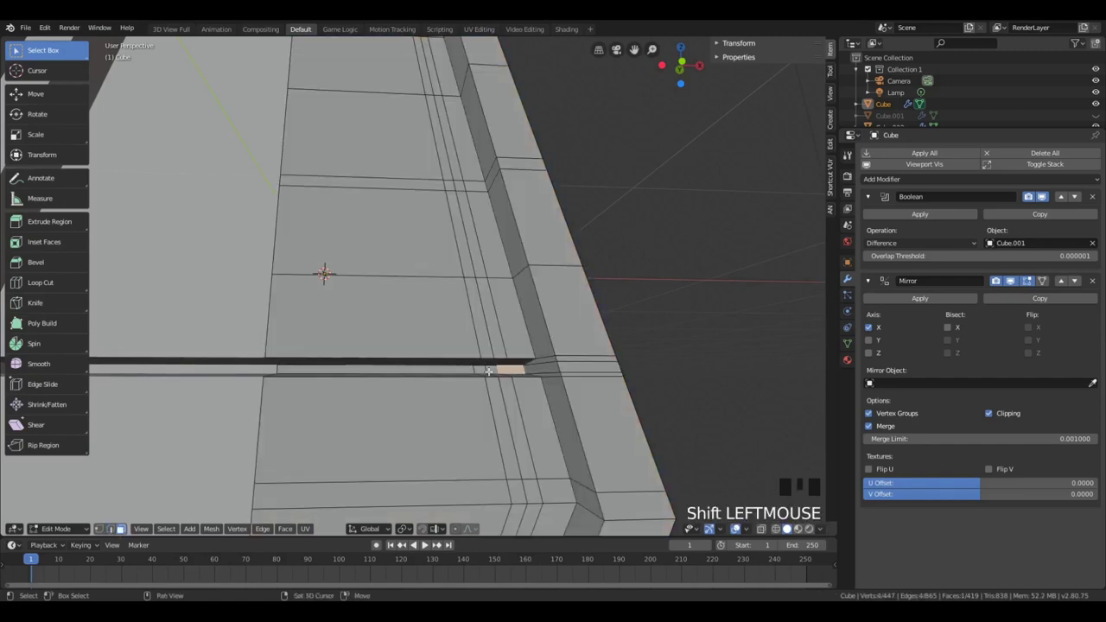
pyautogui.keyDown('shift'); pyautogui.click(457, 372); pyautogui.keyUp('shift')
pyautogui.moveTo(457, 377); pyautogui.dragTo(544, 386, button='middle')
pyautogui.press('g')
pyautogui.press('x')
pyautogui.press('y')
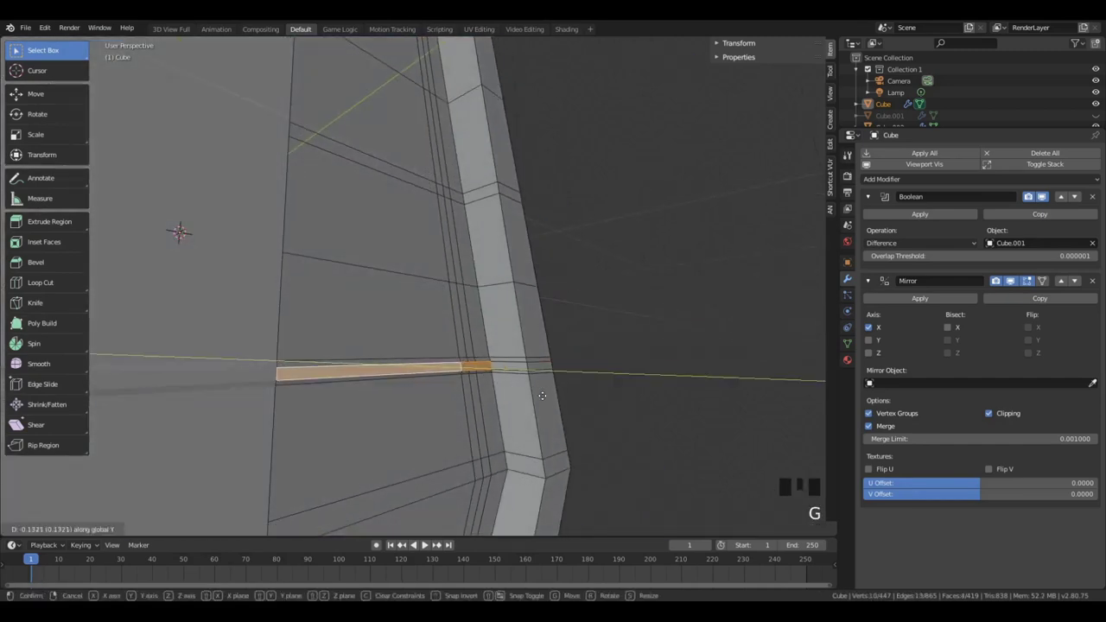
pyautogui.click(534, 397)
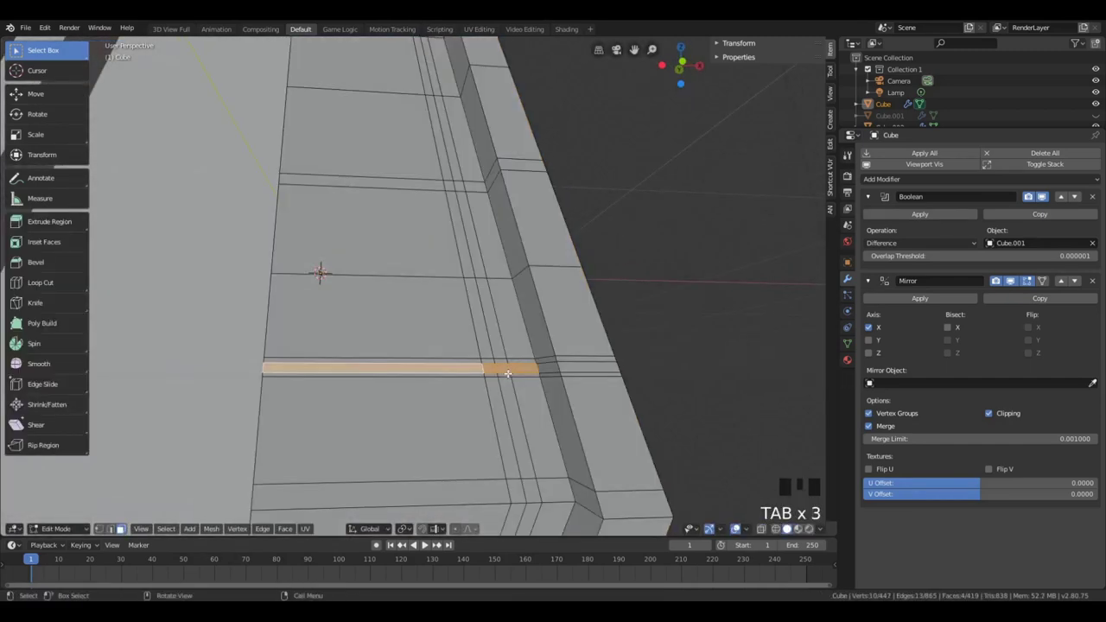
# Select the six small faces where the strip crosses the lengthwise loops and shape them into a circle with LoopTools
pyautogui.press('a')
pyautogui.press('a')
pyautogui.press('b')
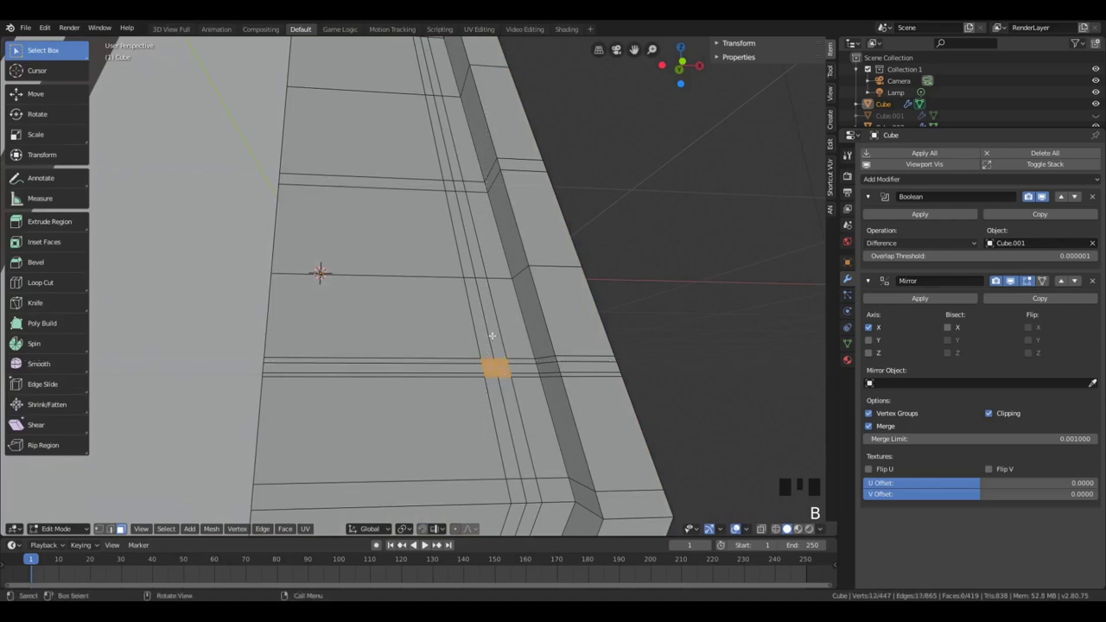
pyautogui.rightClick(486, 325)
pyautogui.moveTo(484, 285)
pyautogui.click(543, 298)
pyautogui.scroll(2, 492, 388)
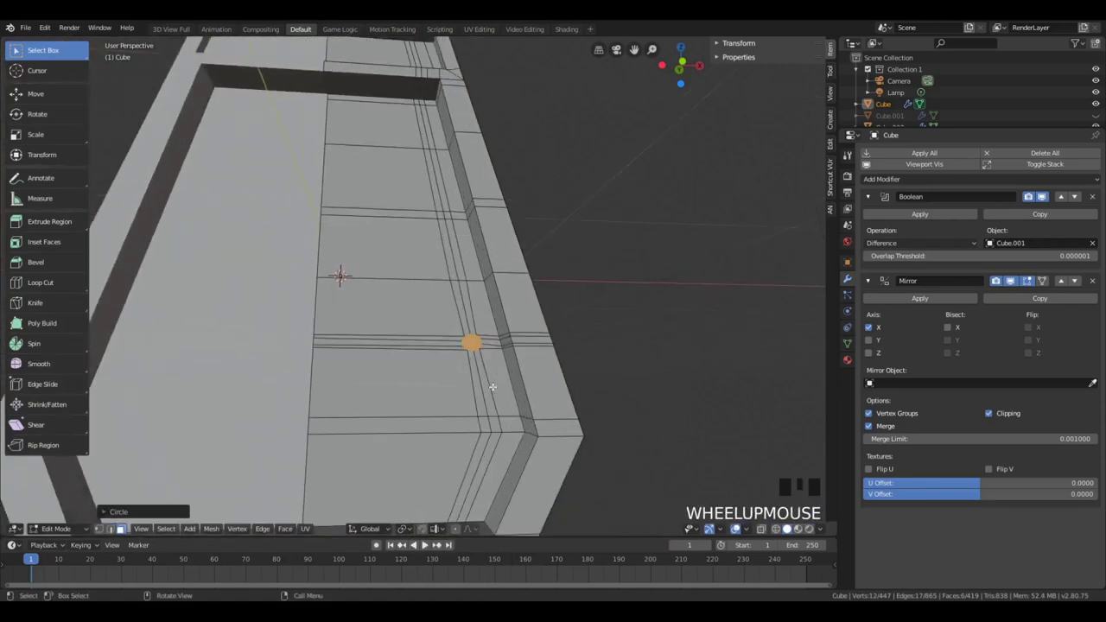
# Try extruding and moving the circle and its adjoining strip, and undo the changes
pyautogui.scroll(4, 492, 386)
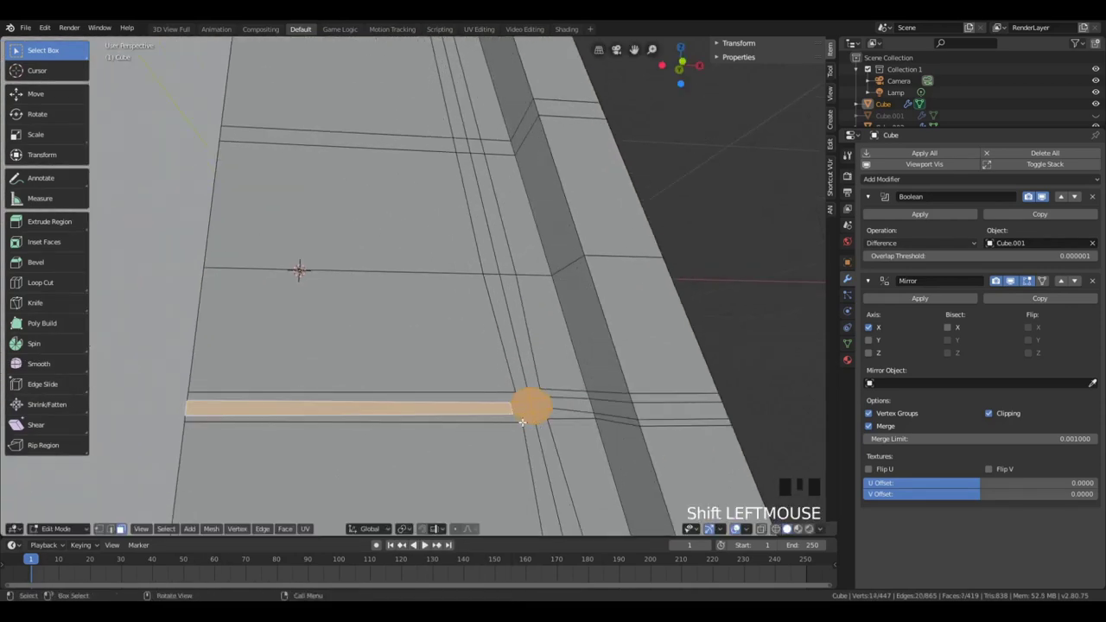
pyautogui.moveTo(522, 423); pyautogui.dragTo(563, 447, button='middle')
pyautogui.press('e')
pyautogui.scroll(-3, 563, 444)
pyautogui.press('g')
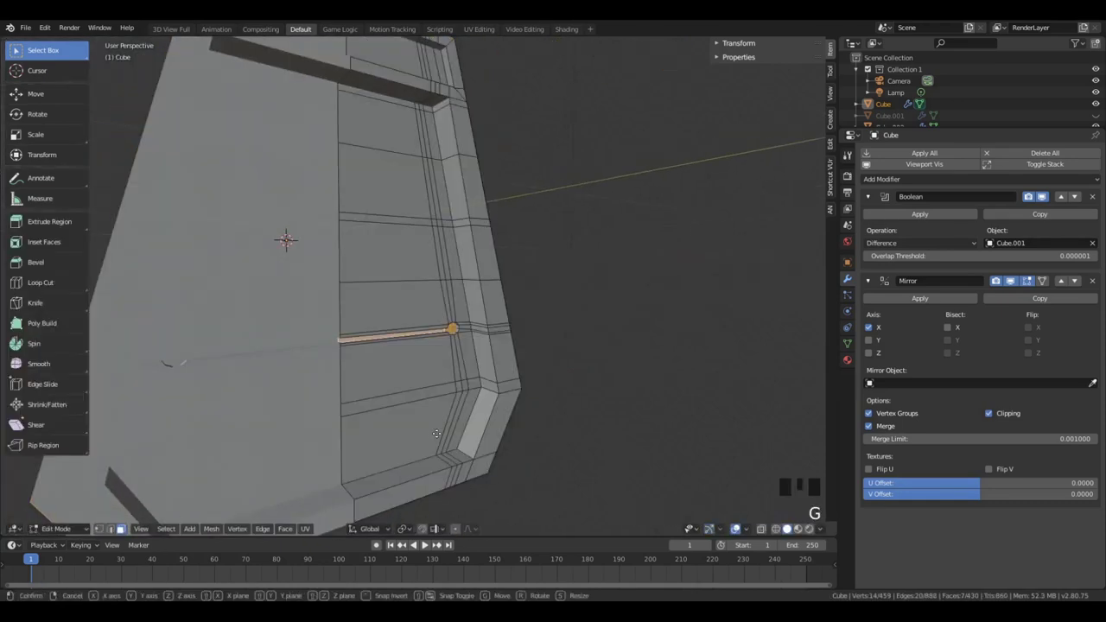
pyautogui.click(436, 430)
pyautogui.press('Tab')
pyautogui.moveTo(484, 423); pyautogui.dragTo(445, 398, button='middle')
pyautogui.hotkey('ctrl', 'z')
pyautogui.hotkey('ctrl', 'z')
pyautogui.hotkey('ctrl', 'z')
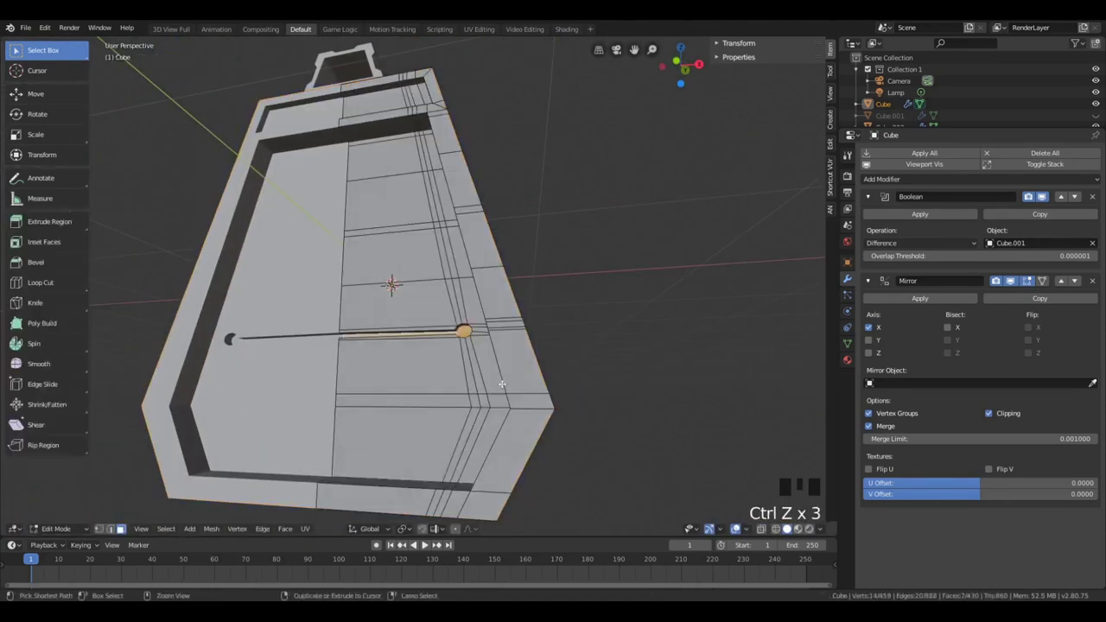
pyautogui.hotkey('ctrl', 'z')
pyautogui.scroll(3, 515, 387)
pyautogui.hotkey('ctrl', 'z')
pyautogui.hotkey('ctrl', 'z')
pyautogui.hotkey('ctrl', 'z')
pyautogui.hotkey('ctrl', 'z')
# Inset the circle and adjoining strip slightly and extrude them into the end panel as a groove with round ends
pyautogui.press('i')
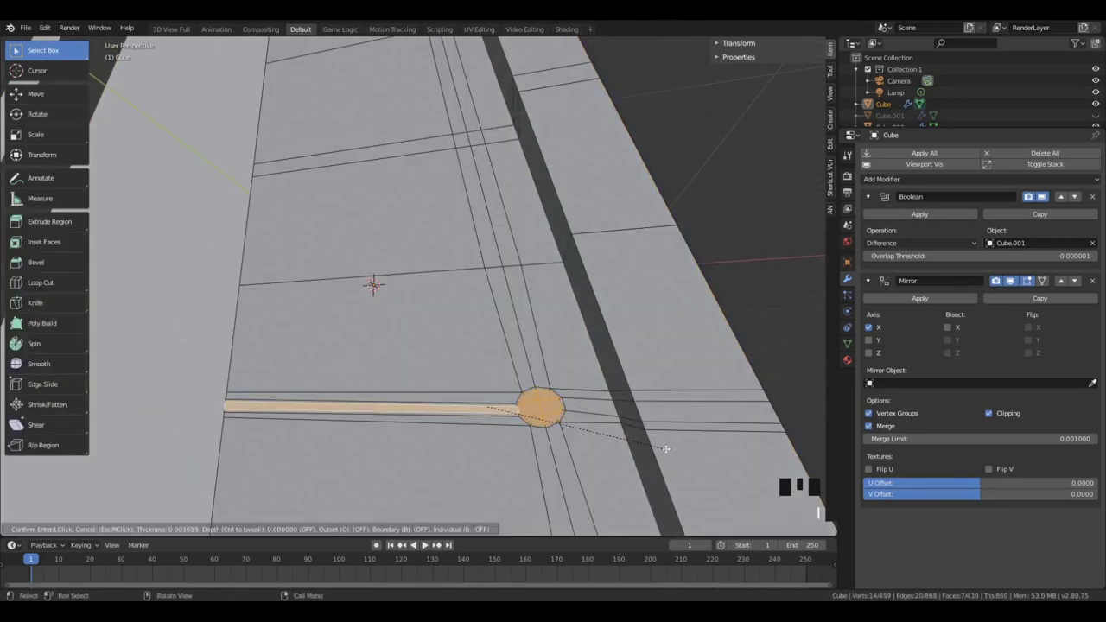
pyautogui.click(666, 448)
pyautogui.moveTo(665, 450); pyautogui.dragTo(606, 449, button='middle')
pyautogui.press('g')
pyautogui.press('y')
pyautogui.click(619, 463)
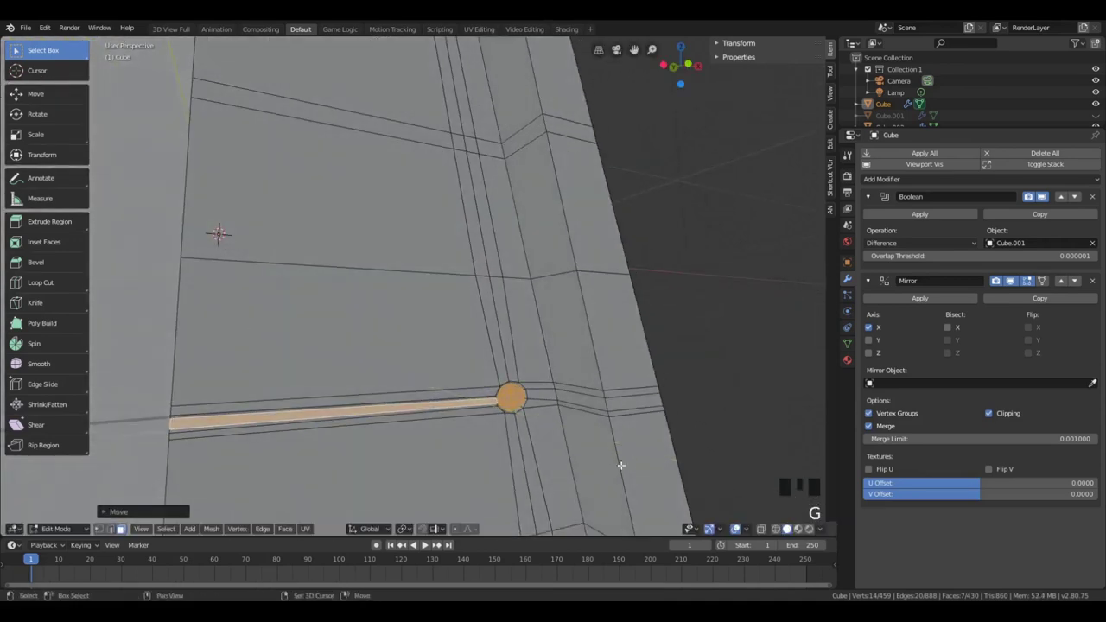
pyautogui.press('e')
pyautogui.click(517, 450)
pyautogui.press('Tab')
pyautogui.moveTo(515, 450); pyautogui.dragTo(441, 411, button='middle')
pyautogui.scroll(-3, 441, 412)
pyautogui.moveTo(441, 411); pyautogui.dragTo(191, 490, button='middle')
pyautogui.scroll(-2, 372, 337)
# Leave mesh editing, add a cylinder as a separate object and rotate it 90 degrees about X
pyautogui.hotkey('shift', 'a')
pyautogui.press('Tab')
pyautogui.press('Tab')
pyautogui.hotkey('shift', 'a')
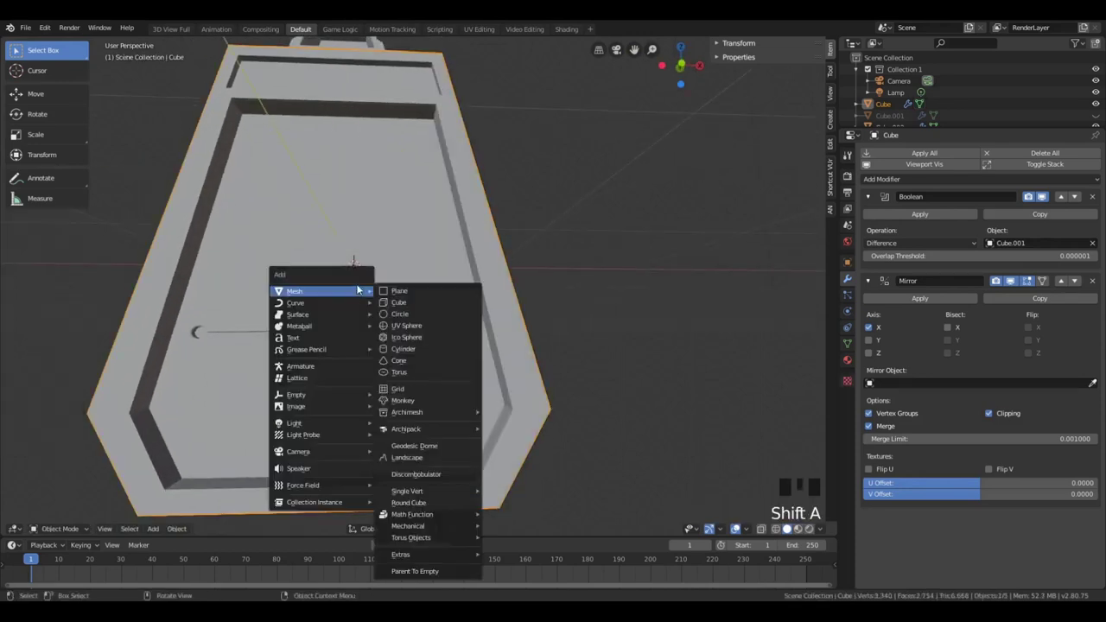
pyautogui.hotkey('shift', 'a')
pyautogui.moveTo(344, 279)
pyautogui.click(395, 334)
pyautogui.moveTo(395, 334); pyautogui.dragTo(449, 394, button='middle')
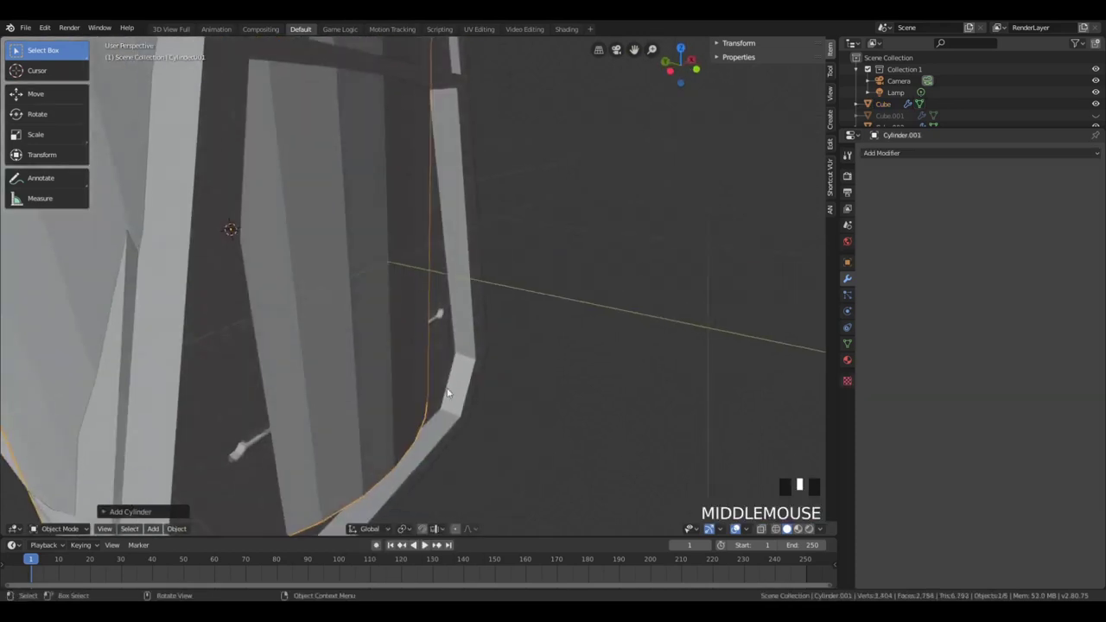
pyautogui.scroll(-6, 448, 389)
pyautogui.write('ryx90')
pyautogui.press('Return')
# Move the cylinder along Y to just outside the grooved end panel and scale it down
pyautogui.press('g')
pyautogui.press('y')
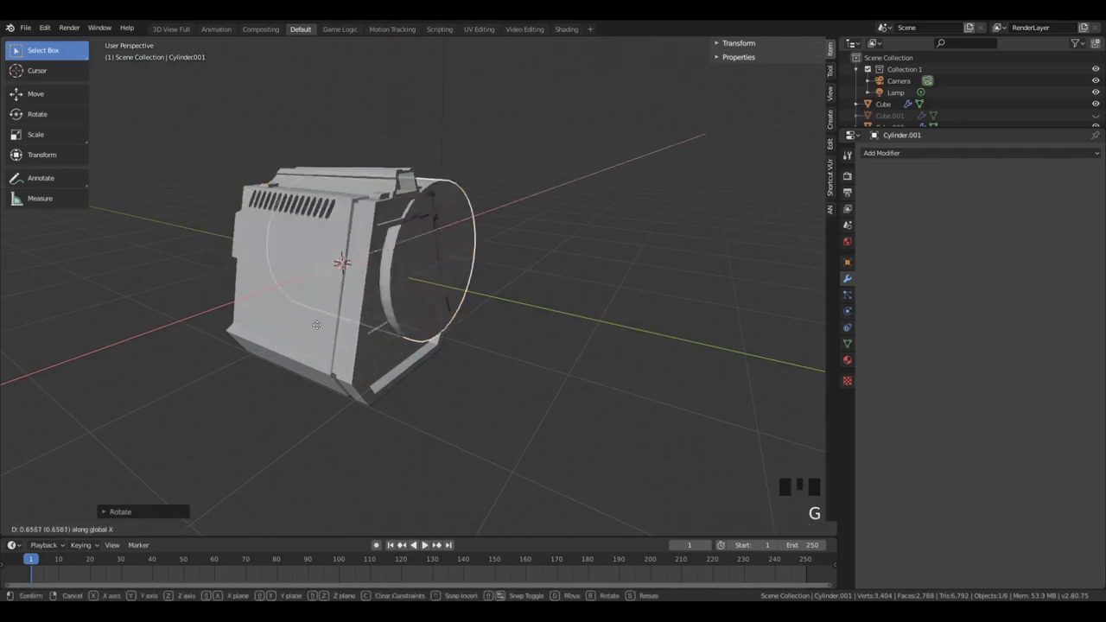
pyautogui.click(623, 455)
pyautogui.press('s')
pyautogui.click(521, 379)
pyautogui.moveTo(520, 379); pyautogui.dragTo(412, 271, button='middle')
# Extrude the cylinder's cap facing the body outward and scale it to about 0.87 for a tapered rim
pyautogui.press('Tab')
pyautogui.click(404, 288)
pyautogui.press('KP_Divide')
pyautogui.press('e')
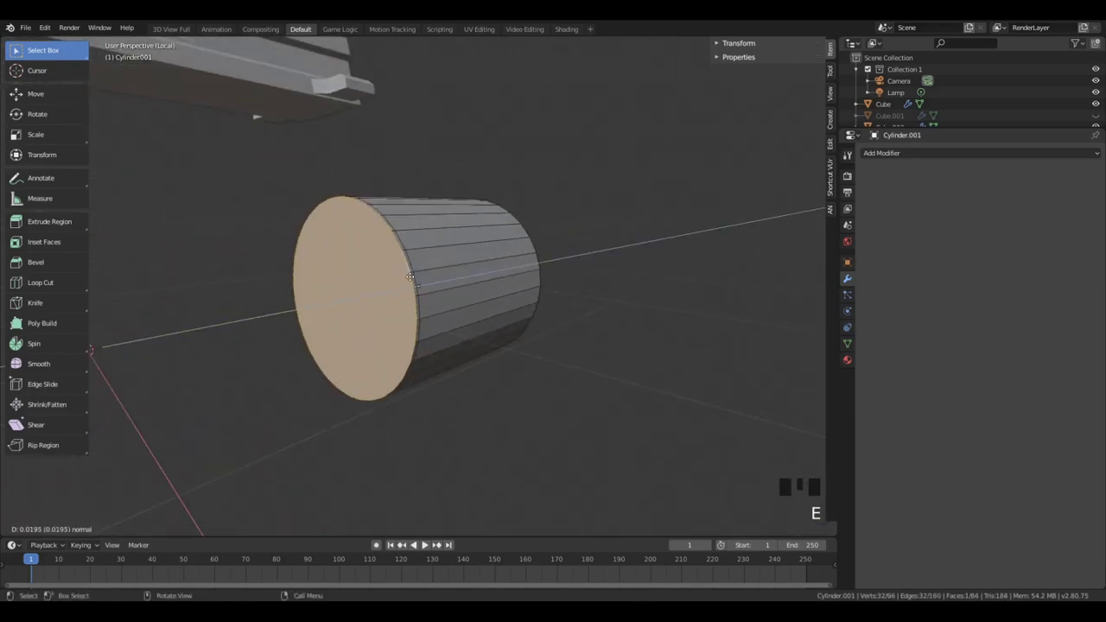
pyautogui.press('s')
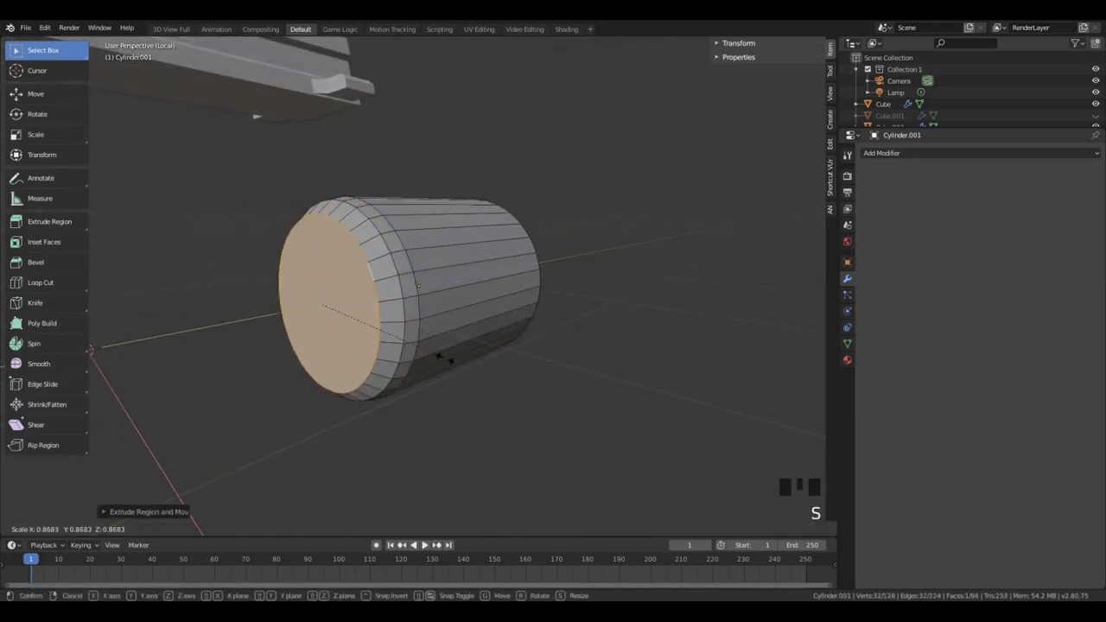
pyautogui.click(446, 359)
pyautogui.press('Tab')
pyautogui.moveTo(446, 360); pyautogui.dragTo(400, 202, button='middle')
# In the right wireframe view, move the cylinder so its tapered end penetrates the body's end panel
pyautogui.press('KP_Divide')
pyautogui.press('KP_3')
pyautogui.press('z')
pyautogui.scroll(4, 215, 291)
pyautogui.press('g')
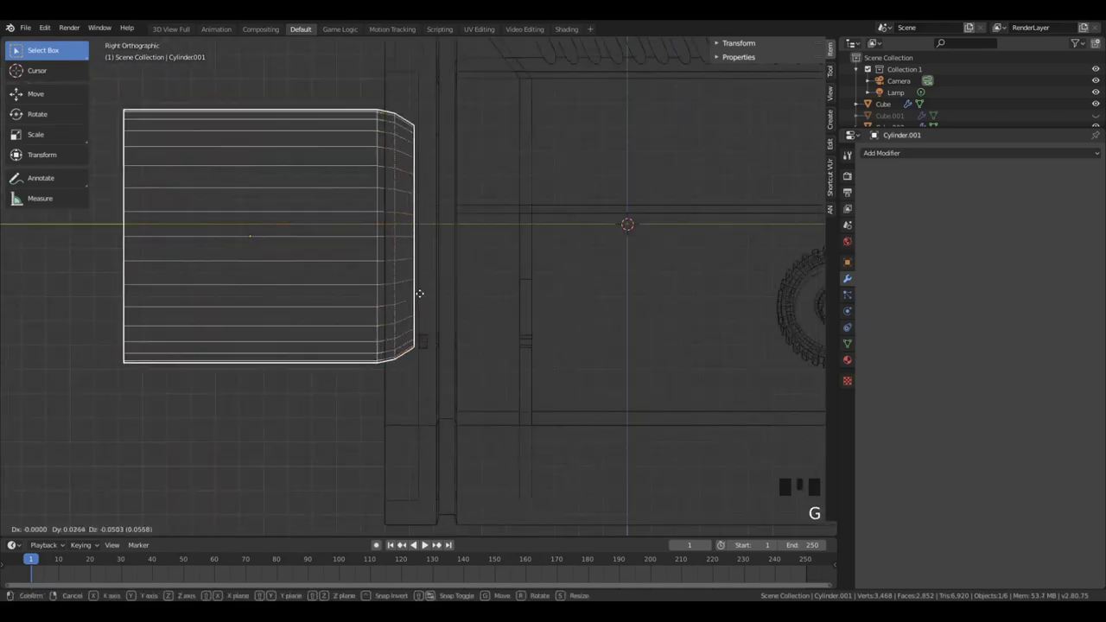
pyautogui.click(474, 315)
pyautogui.press('z')
pyautogui.moveTo(476, 315); pyautogui.dragTo(616, 296, button='middle')
pyautogui.scroll(-5, 562, 290)
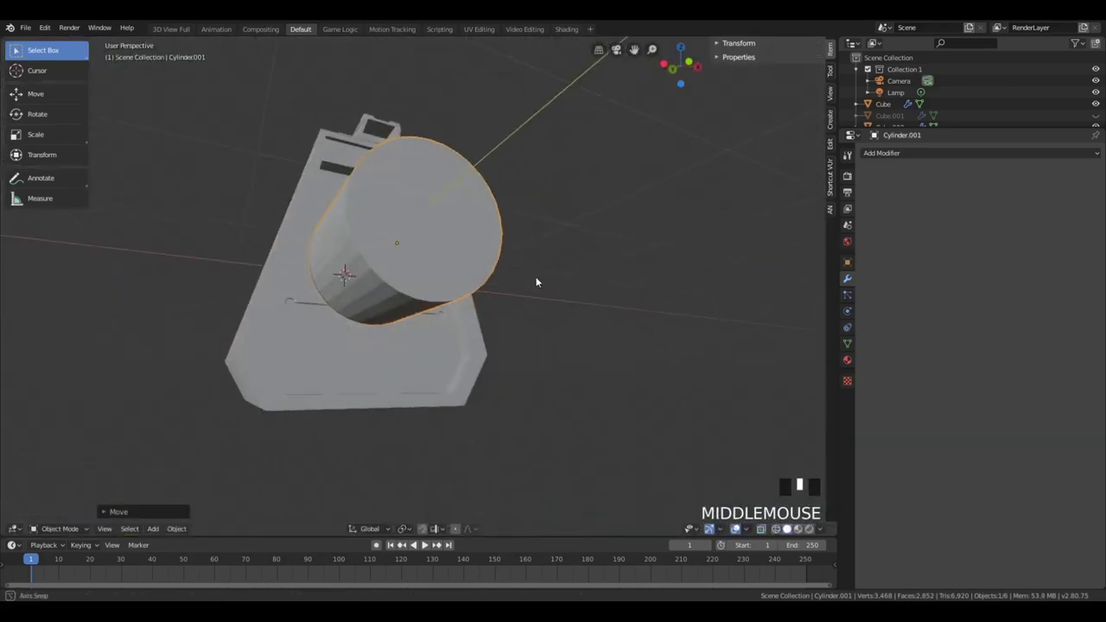
pyautogui.moveTo(537, 279)
pyautogui.mouseDown(button='middle')
pyautogui.moveTo(454, 300)
pyautogui.moveTo(416, 337)
pyautogui.mouseUp(button='middle')
# Cut the cylinder out of the body with a BoolTool Brush Difference
pyautogui.keyDown('shift'); pyautogui.click(417, 337); pyautogui.keyUp('shift')
pyautogui.click(929, 179)
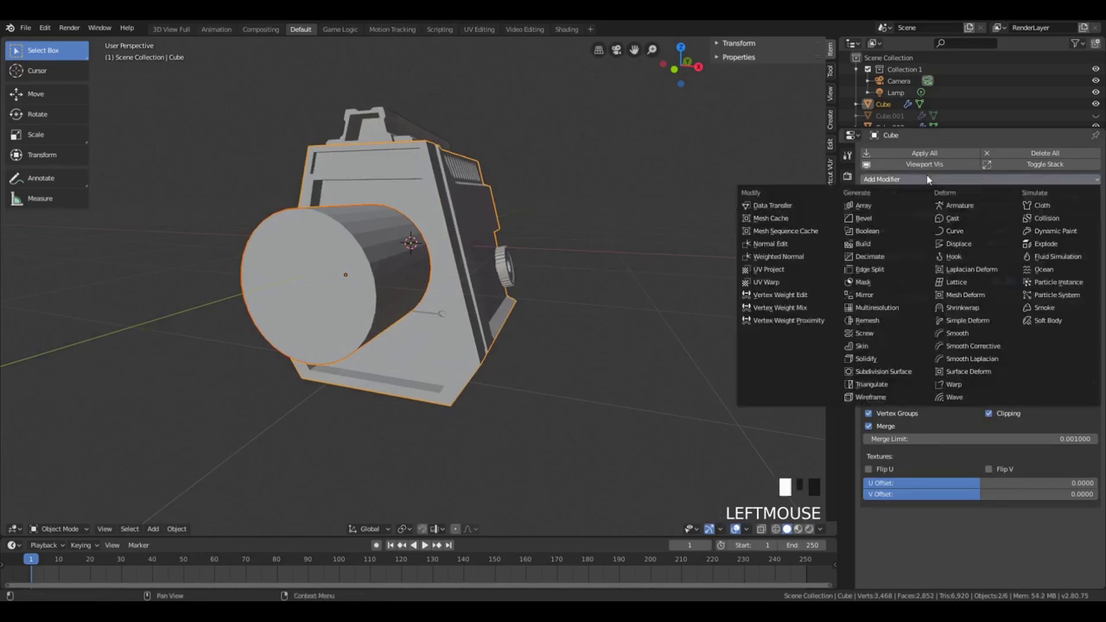
pyautogui.hotkey('shift', 'ctrl', 'b')
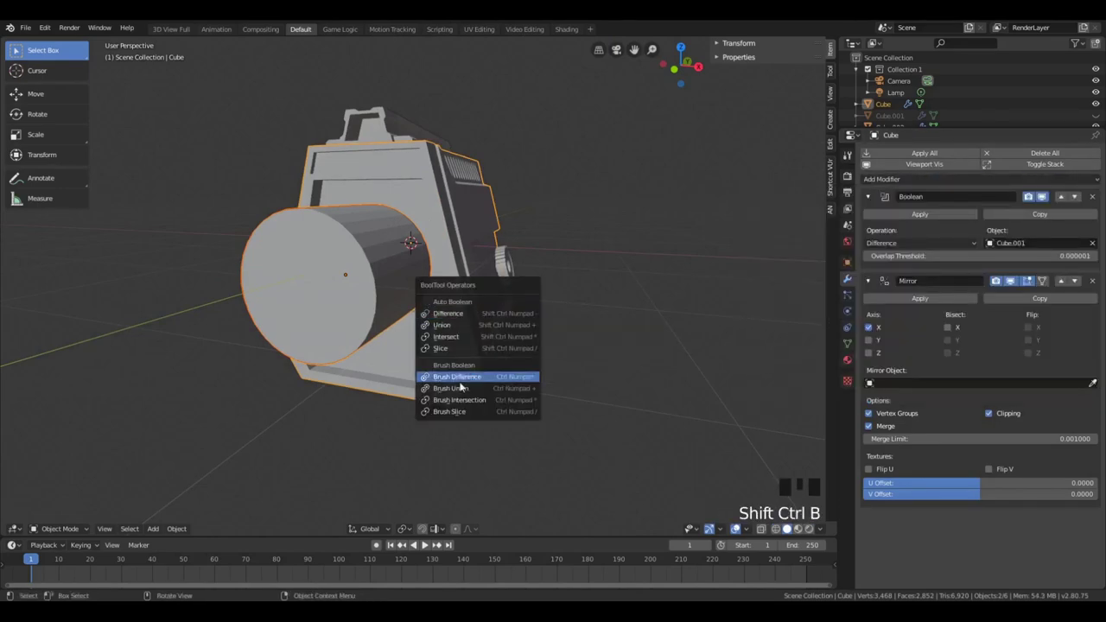
pyautogui.click(471, 381)
pyautogui.moveTo(380, 363); pyautogui.dragTo(508, 336, button='middle')
# Select the cylinder cutter and move it down along Z to lower the round recess on the end panel
pyautogui.press('g')
pyautogui.press('z')
pyautogui.rightClick(513, 329)
pyautogui.click(516, 324)
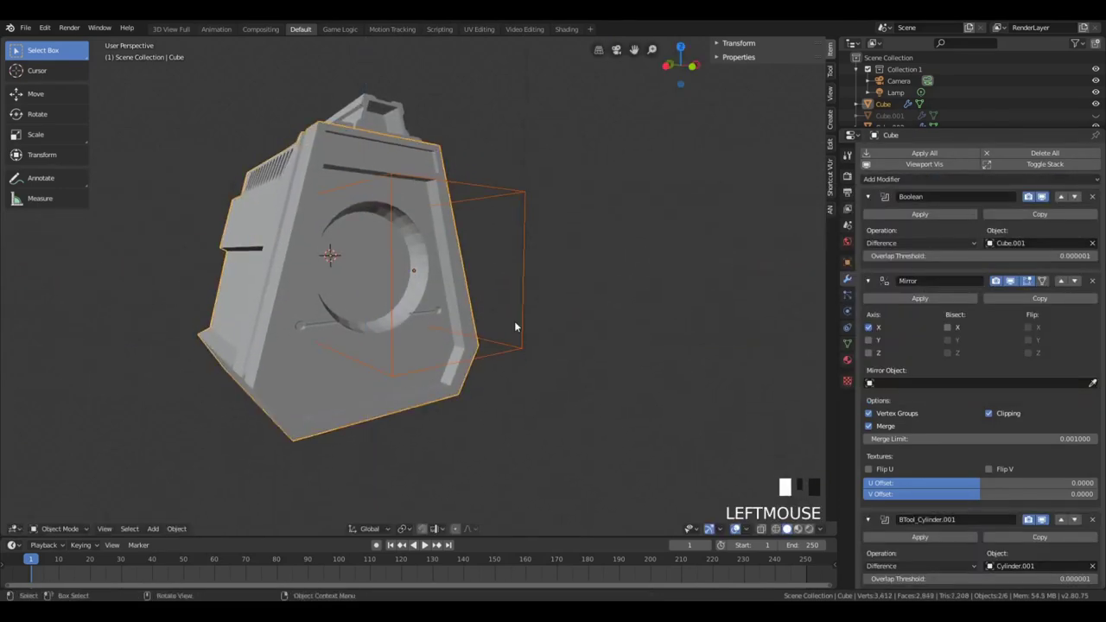
pyautogui.press('g')
pyautogui.press('z')
pyautogui.click(524, 370)
pyautogui.moveTo(526, 372); pyautogui.dragTo(524, 412, button='middle')
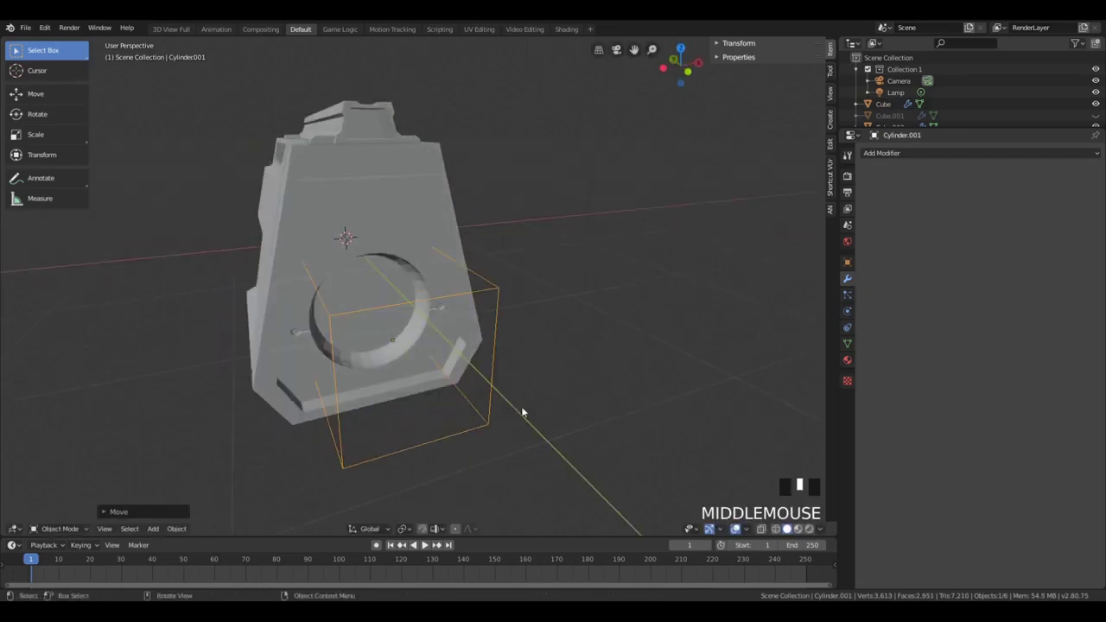
# Shorten the cylinder cutter along Y and shift it along Y to adjust the recess depth
pyautogui.press('s')
pyautogui.press('y')
pyautogui.click(447, 432)
pyautogui.moveTo(445, 430); pyautogui.dragTo(503, 399, button='middle')
pyautogui.press('g')
pyautogui.press('y')
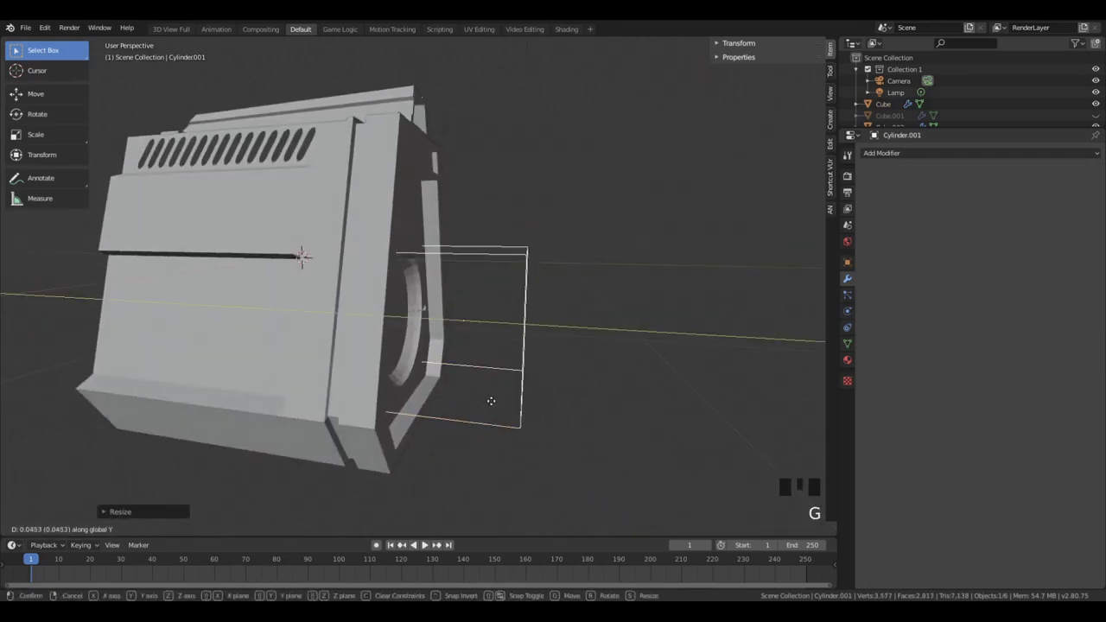
pyautogui.click(486, 401)
# Rescale the cylinder cutter along Y and reposition it along Y to refine the recess's tapered wall
pyautogui.press('s')
pyautogui.press('y')
pyautogui.click(564, 365)
pyautogui.press('g')
pyautogui.press('y')
pyautogui.click(553, 356)
pyautogui.moveTo(552, 357); pyautogui.dragTo(412, 335, button='middle')
# Move the cylinder cutter along Z to fine-tune the round recess's height between the two groove ends
pyautogui.press('g')
pyautogui.press('z')
pyautogui.click(437, 341)
pyautogui.scroll(2, 412, 335)
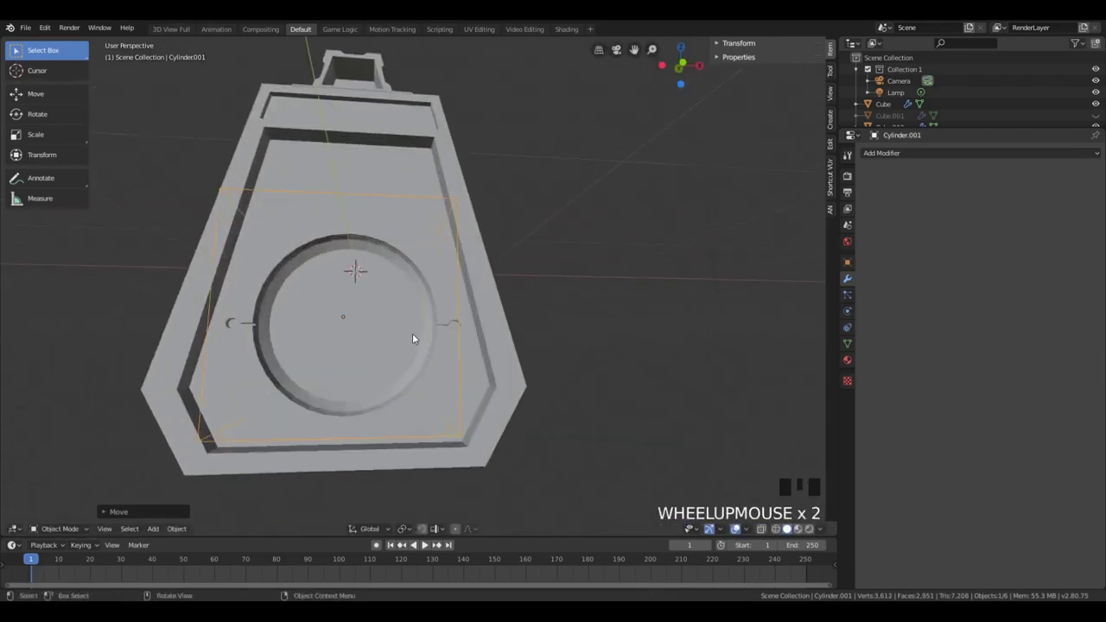
# Make a linked duplicate of the cylinder cutter and delete the copy
pyautogui.scroll(-2, 412, 339)
pyautogui.hotkey('alt', 'd')
pyautogui.press('Delete')
pyautogui.press('a')
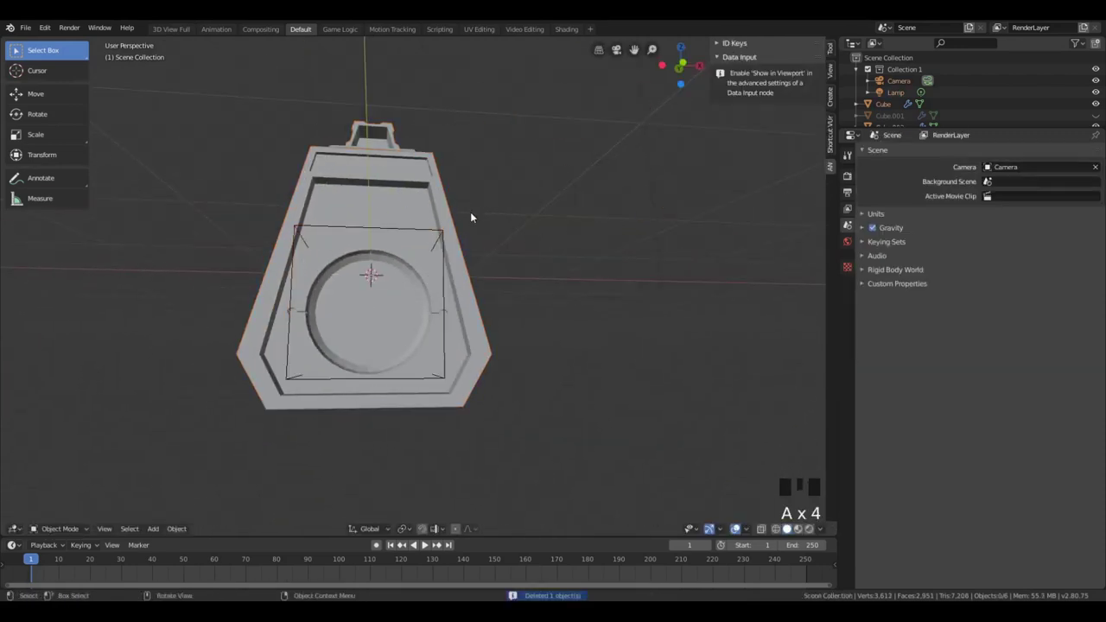
# Add a UV sphere, raise it along Z to the top of the end panel and scale it down
pyautogui.moveTo(472, 216); pyautogui.dragTo(415, 182, button='middle')
pyautogui.scroll(3, 346, 158)
pyautogui.hotkey('shift', 'a')
pyautogui.click(427, 193)
pyautogui.scroll(-4, 408, 221)
pyautogui.press('g')
pyautogui.press('z')
pyautogui.click(497, 162)
pyautogui.press('s')
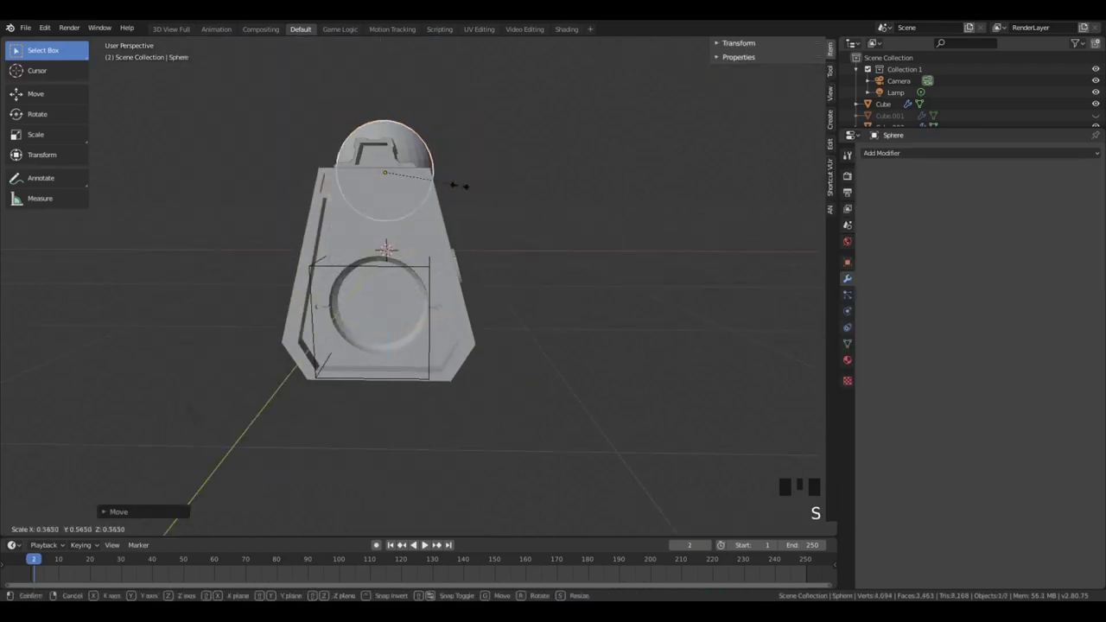
pyautogui.click(423, 194)
# Move the sphere along Y to the front of the end panel and shrink it further
pyautogui.press('g')
pyautogui.press('y')
pyautogui.click(463, 203)
pyautogui.moveTo(577, 162); pyautogui.dragTo(506, 229, button='middle')
pyautogui.press('g')
pyautogui.press('y')
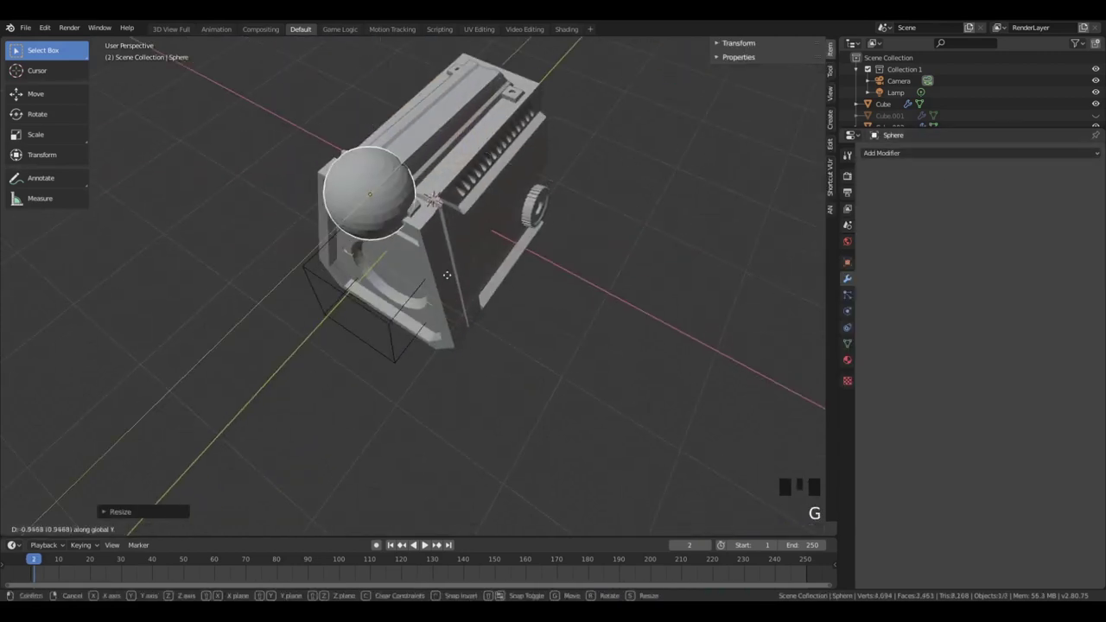
pyautogui.click(437, 285)
pyautogui.press('s')
pyautogui.click(389, 237)
pyautogui.moveTo(389, 237); pyautogui.dragTo(458, 144, button='middle')
# Lower the sphere along Z into the shallow strip recess above the main panel and scale it to fit the strip's height
pyautogui.press('KP_1')
pyautogui.press('KP_Decimal')
pyautogui.scroll(-9, 457, 139)
pyautogui.press('z')
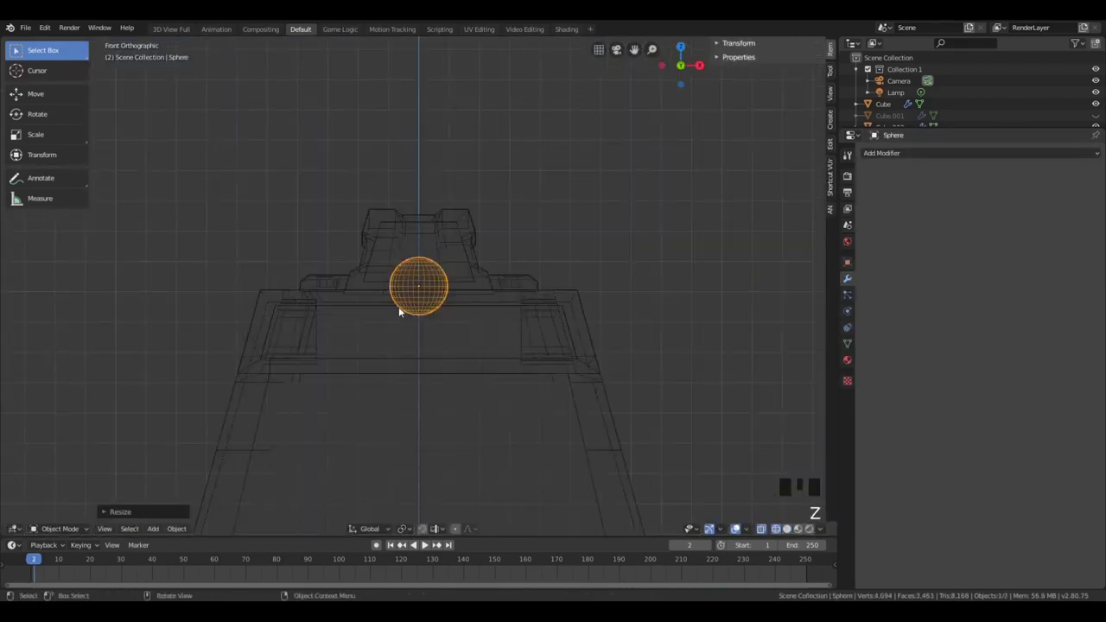
pyautogui.press('g')
pyautogui.press('z')
pyautogui.click(440, 357)
pyautogui.press('s')
pyautogui.click(472, 363)
pyautogui.press('g')
pyautogui.press('g')
pyautogui.click(488, 389)
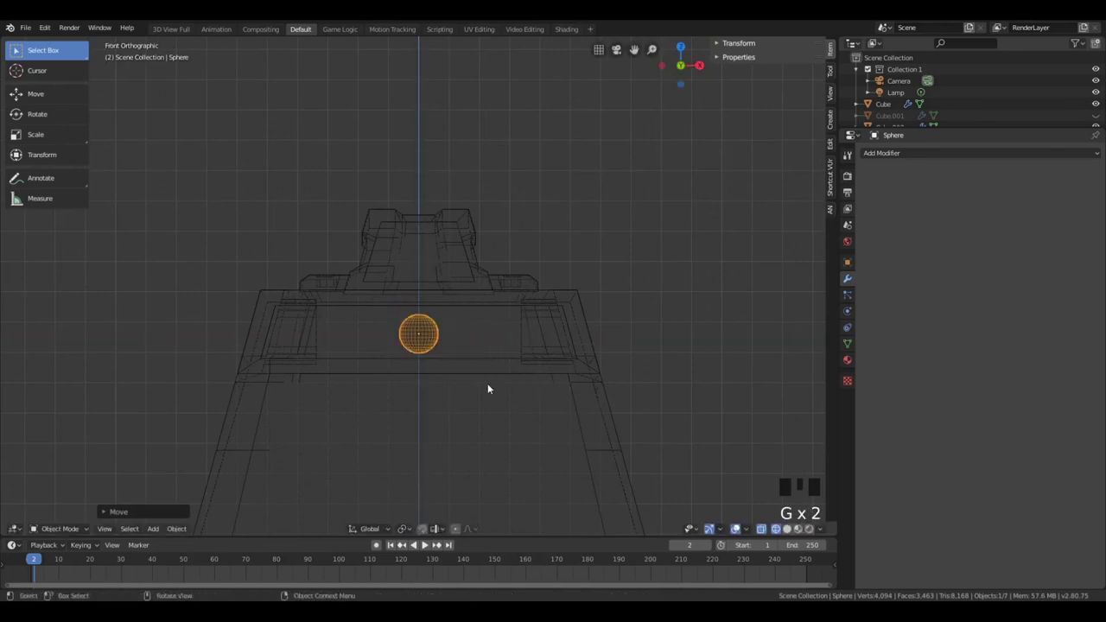
# Add an Array modifier to the sphere with a count of 4 and a relative X offset of 1.8, and centre the row along X
pyautogui.click(948, 158)
pyautogui.click(885, 183)
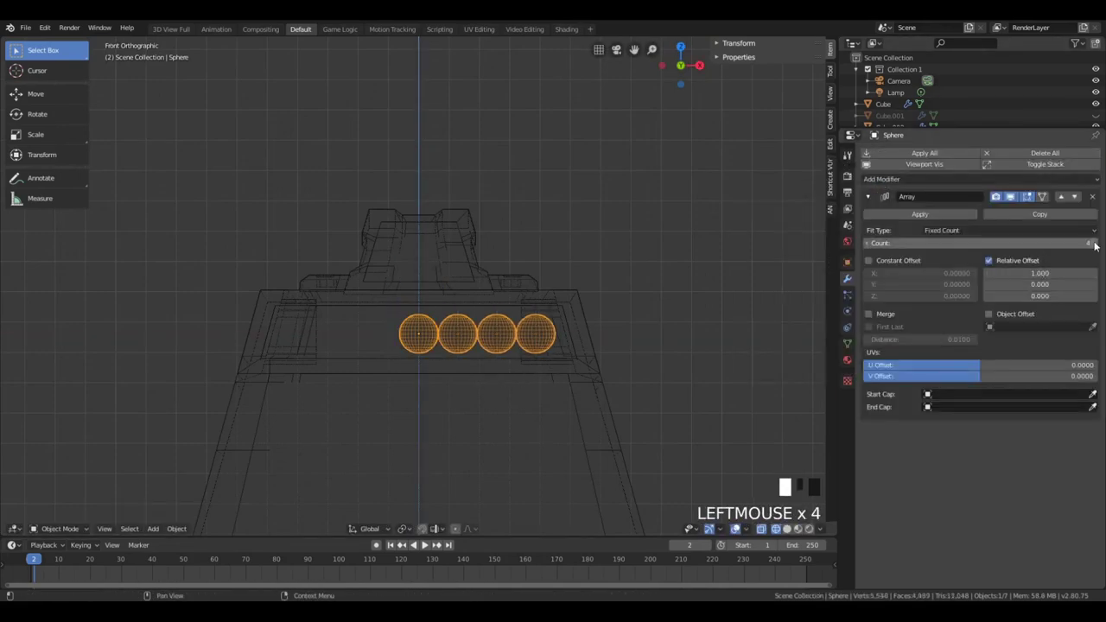
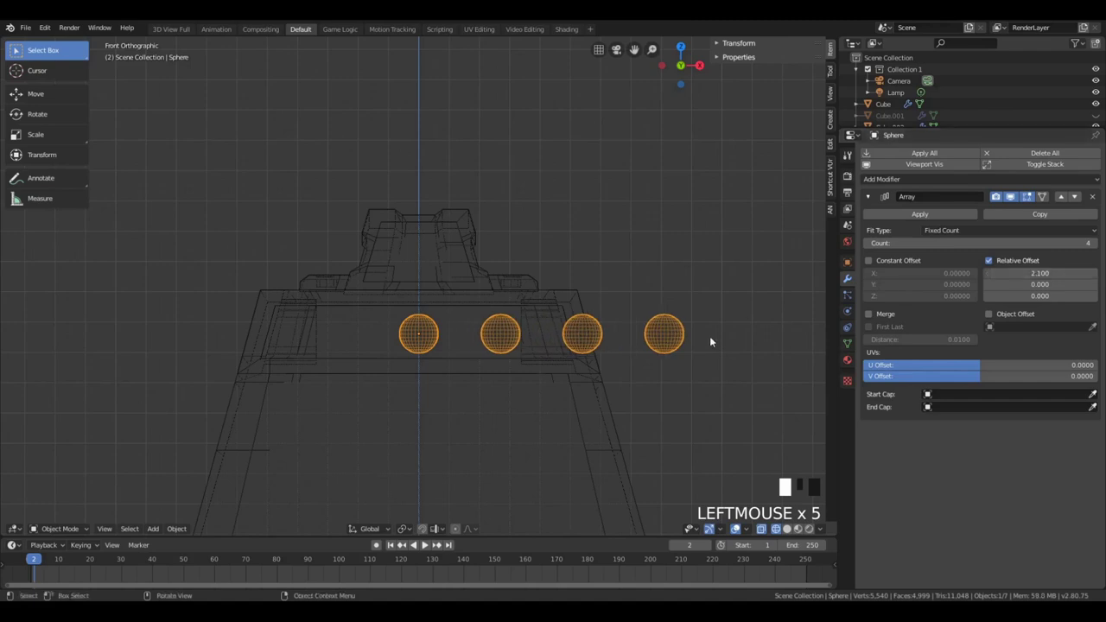
pyautogui.press('g')
pyautogui.press('x')
pyautogui.click(585, 345)
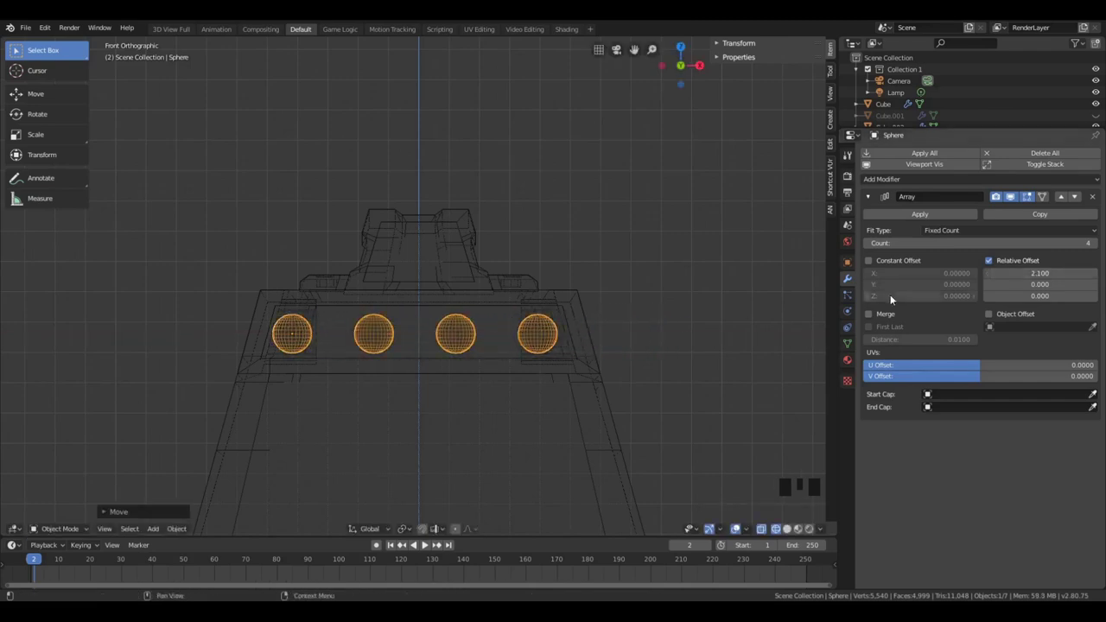
pyautogui.keyDown('ctrl'); pyautogui.moveTo(1040, 273); pyautogui.dragTo(1058, 273); pyautogui.keyUp('ctrl')
pyautogui.press('g')
pyautogui.press('x')
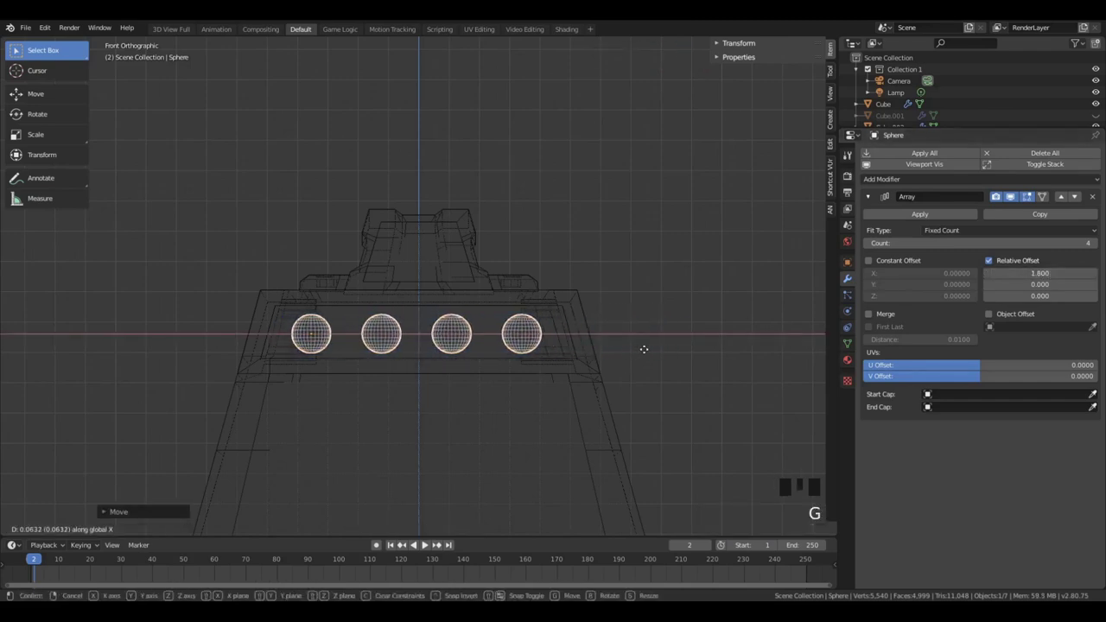
pyautogui.click(645, 350)
# Move the row of four spheres along Y until it partly sinks into the strip recess
pyautogui.hotkey('shift', 'z')
pyautogui.moveTo(617, 374); pyautogui.dragTo(726, 375, button='middle')
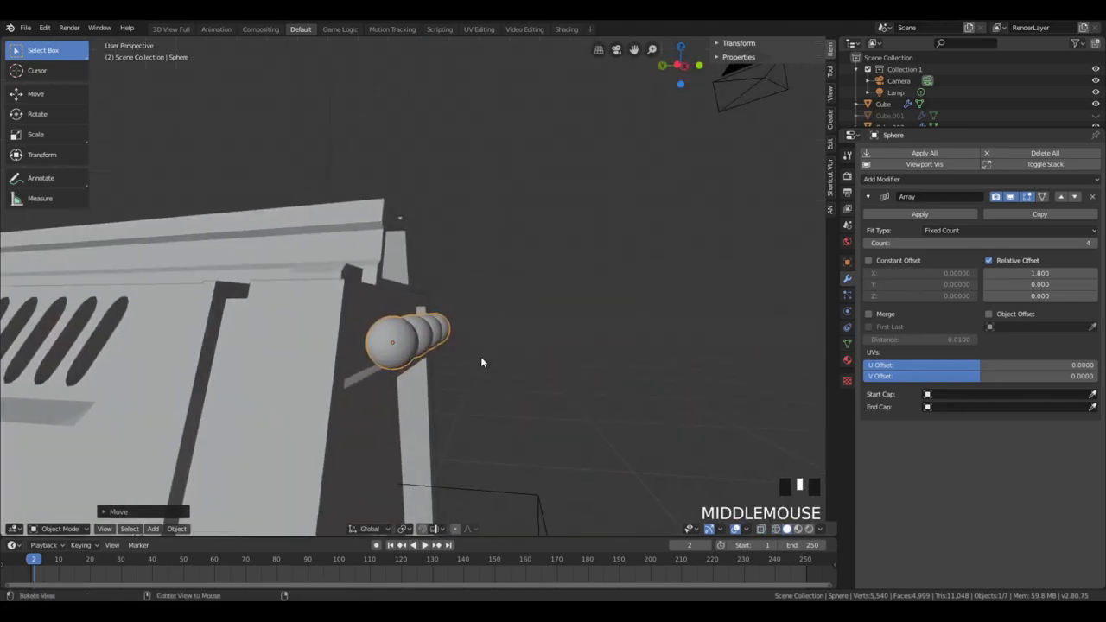
pyautogui.moveTo(481, 362); pyautogui.dragTo(399, 369, button='middle')
pyautogui.press('g')
pyautogui.press('y')
pyautogui.click(392, 366)
# Subtract the four spheres from the body with a Boolean difference to cut round dimples in the strip recess
pyautogui.keyDown('shift'); pyautogui.click(390, 393); pyautogui.keyUp('shift')
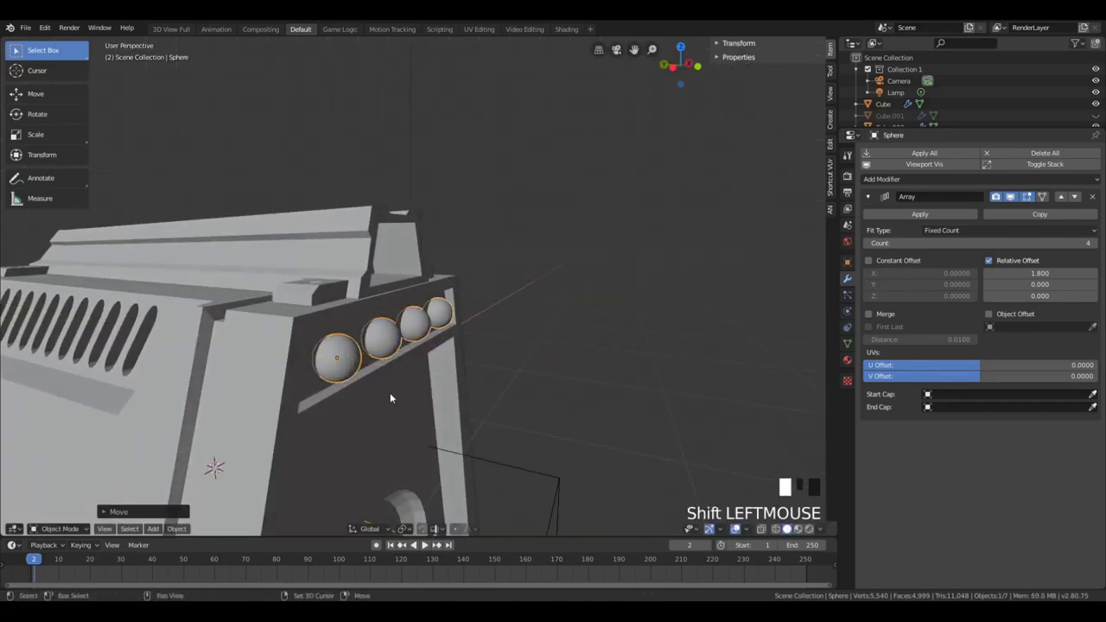
pyautogui.hotkey('shift', 'ctrl', 'b')
pyautogui.click(391, 386)
pyautogui.moveTo(390, 386); pyautogui.dragTo(477, 366, button='middle')
pyautogui.scroll(2, 413, 415)
pyautogui.moveTo(413, 415); pyautogui.dragTo(423, 364, button='middle')
pyautogui.press('z')
pyautogui.press('z')
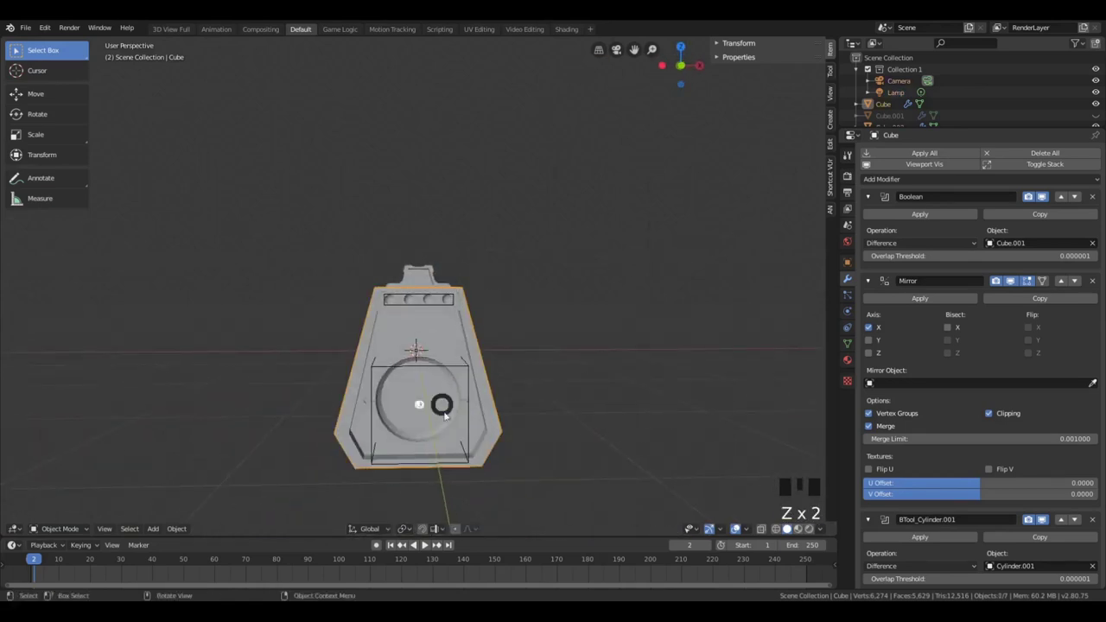
# Add another UV sphere, lower it to the round recess's height and enlarge it
pyautogui.moveTo(440, 402)
pyautogui.mouseDown(button='middle')
pyautogui.moveTo(421, 420)
pyautogui.moveTo(452, 395)
pyautogui.mouseUp(button='middle')
pyautogui.scroll(-2, 452, 395)
pyautogui.hotkey('shift', 'a')
pyautogui.moveTo(432, 376)
pyautogui.click(549, 141)
pyautogui.scroll(-3, 527, 182)
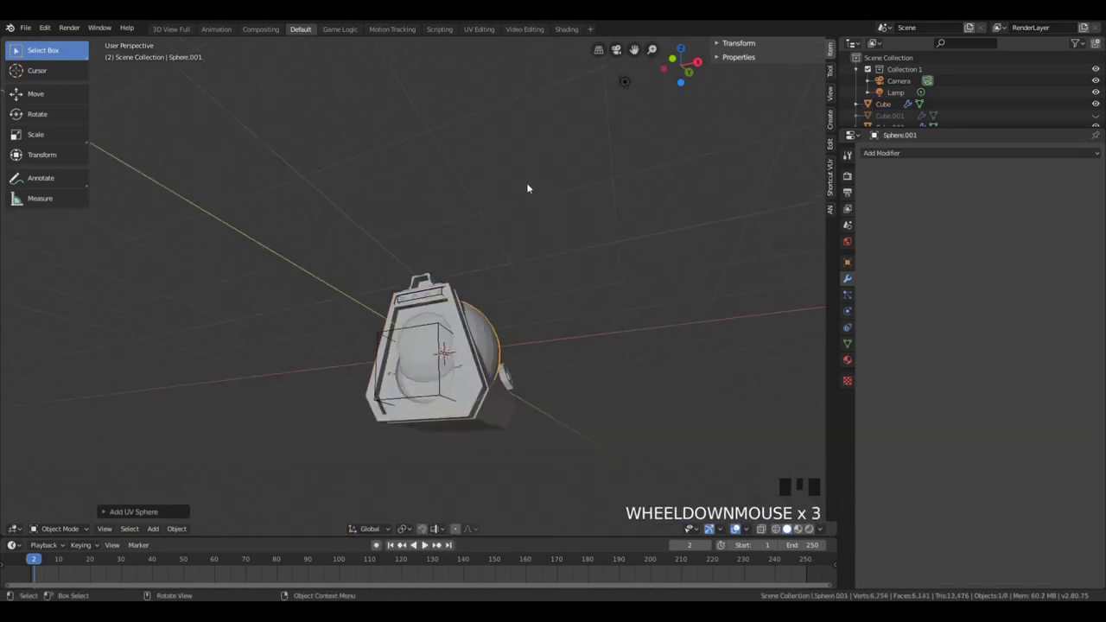
pyautogui.press('g')
pyautogui.press('s')
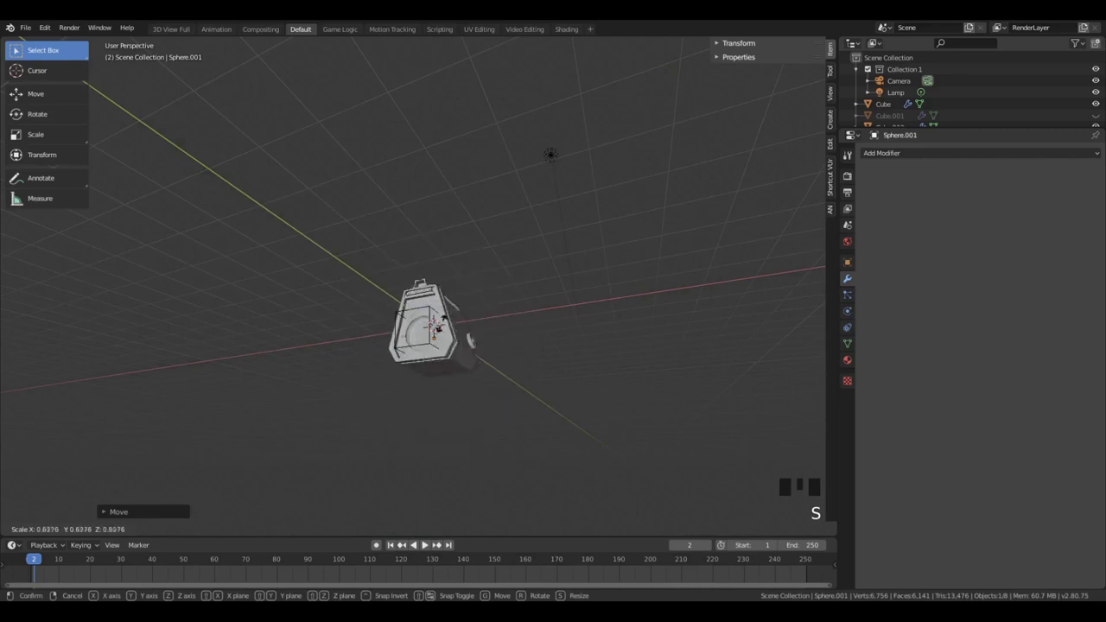
pyautogui.click(482, 323)
# Move the large sphere along Y behind the round recess and adjust its height along Z so it fills the opening
pyautogui.moveTo(482, 323); pyautogui.dragTo(507, 374, button='middle')
pyautogui.press('g')
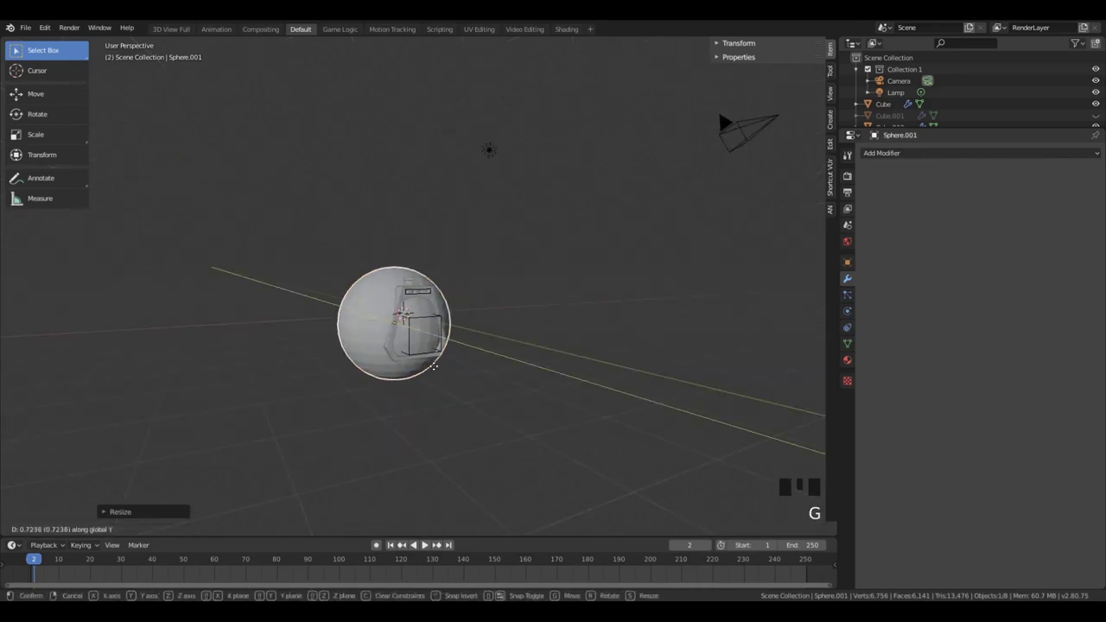
pyautogui.click(430, 371)
pyautogui.scroll(5, 429, 372)
pyautogui.moveTo(429, 373); pyautogui.dragTo(605, 410, button='middle')
pyautogui.press('g')
pyautogui.press('z')
pyautogui.click(491, 397)
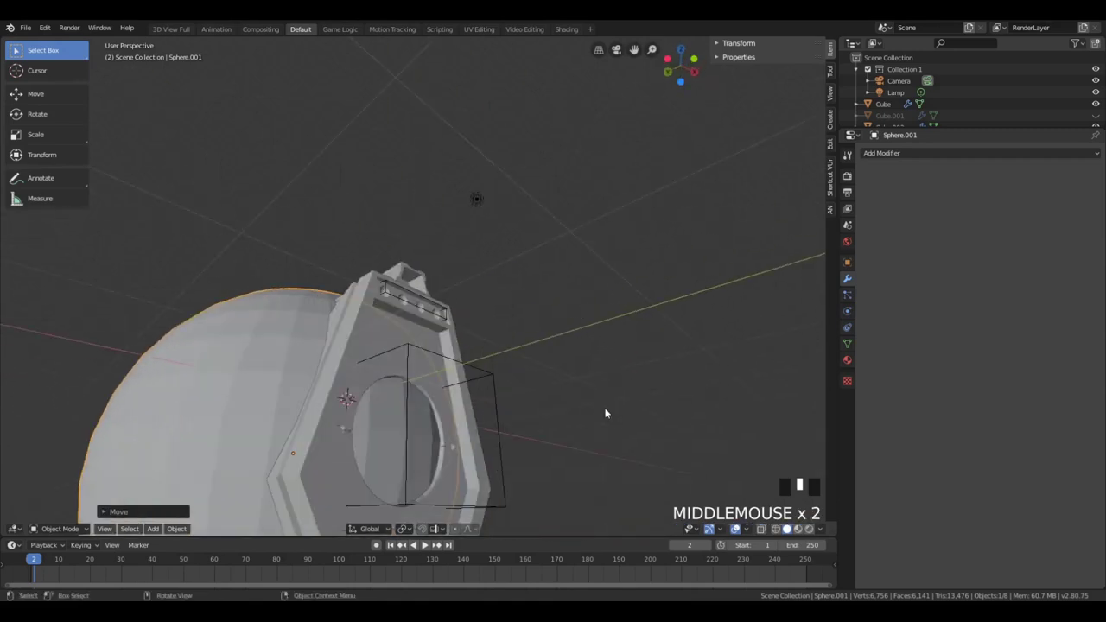
# In the front view, keep only the sphere faces inside the round recess and delete all the others
pyautogui.press('Tab')
pyautogui.moveTo(486, 430); pyautogui.dragTo(441, 431, button='middle')
pyautogui.moveTo(441, 430); pyautogui.dragTo(401, 431, button='middle')
pyautogui.press('KP_1')
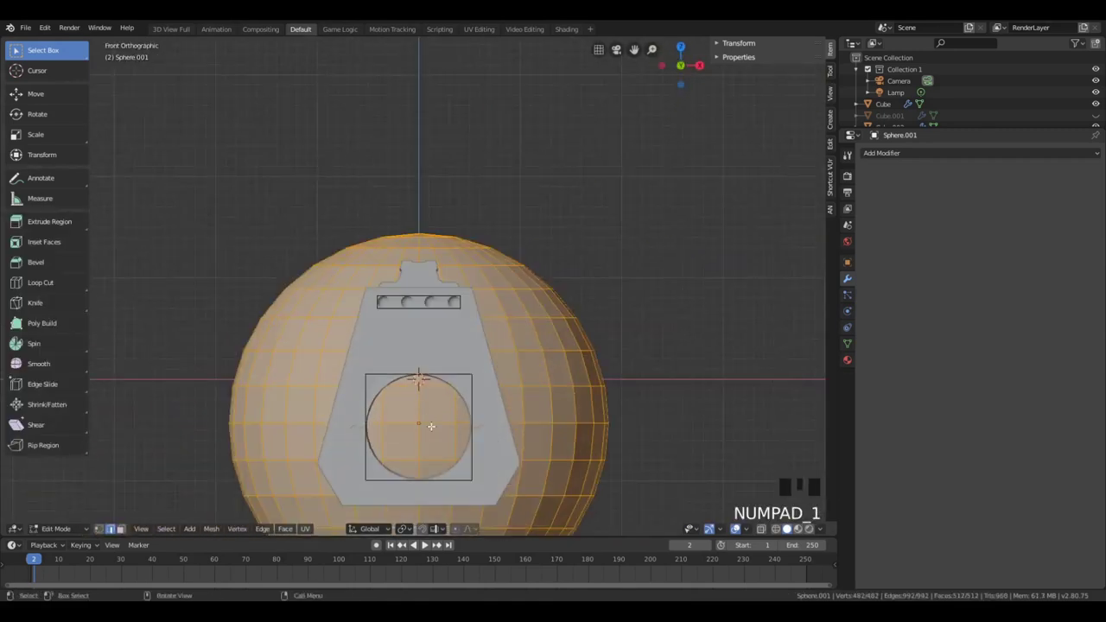
pyautogui.press('a')
pyautogui.press('a')
pyautogui.press('a')
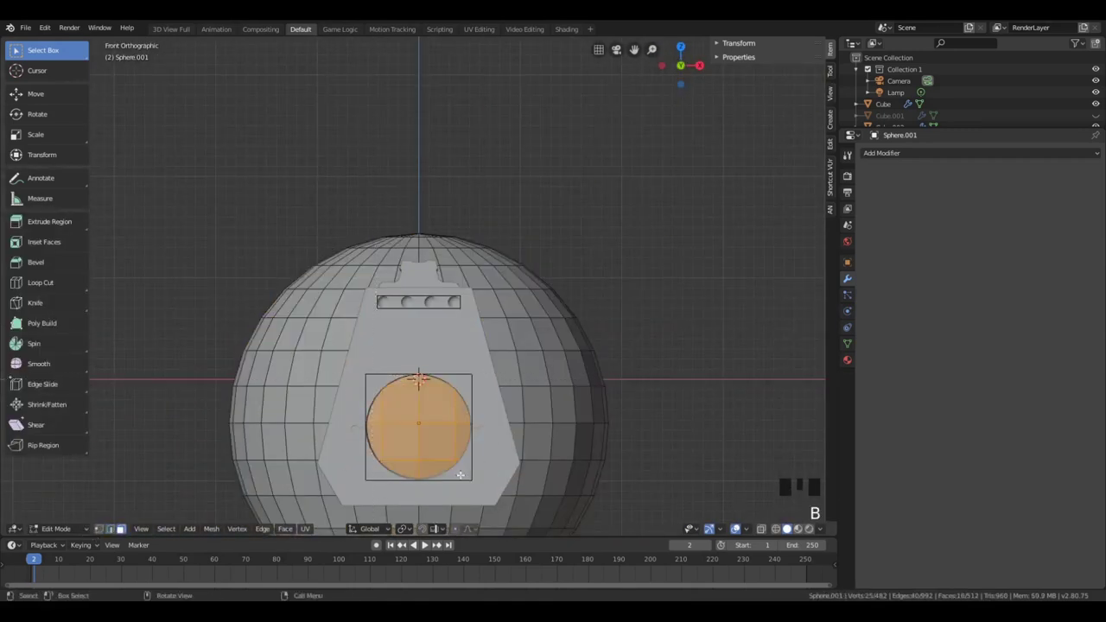
pyautogui.hotkey('ctrl', 'i')
pyautogui.press('x')
pyautogui.click(475, 437)
pyautogui.press('Tab')
# Shade the trimmed sphere cap smooth
pyautogui.moveTo(485, 444)
pyautogui.mouseDown(button='middle')
pyautogui.moveTo(509, 438)
pyautogui.moveTo(390, 429)
pyautogui.moveTo(349, 406)
pyautogui.moveTo(539, 412)
pyautogui.moveTo(456, 430)
pyautogui.moveTo(451, 446)
pyautogui.mouseUp(button='middle')
pyautogui.rightClick(389, 429)
pyautogui.click(361, 400)
pyautogui.press('Tab')
pyautogui.press('Tab')
# Examine the lens cap's fit in the round recess and the dimpled strip from the side and the front
pyautogui.press('KP_3')
pyautogui.press('z')
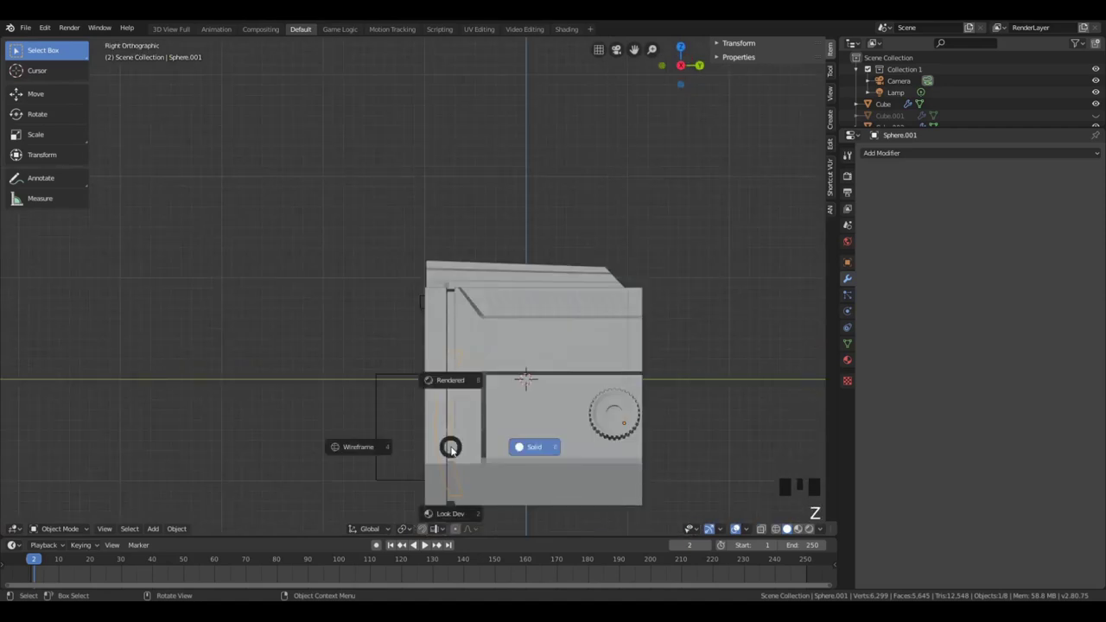
pyautogui.click(359, 448)
pyautogui.press('Tab')
pyautogui.press('z')
pyautogui.moveTo(506, 498); pyautogui.dragTo(600, 489, button='middle')
pyautogui.press('Tab')
pyautogui.scroll(6, 438, 340)
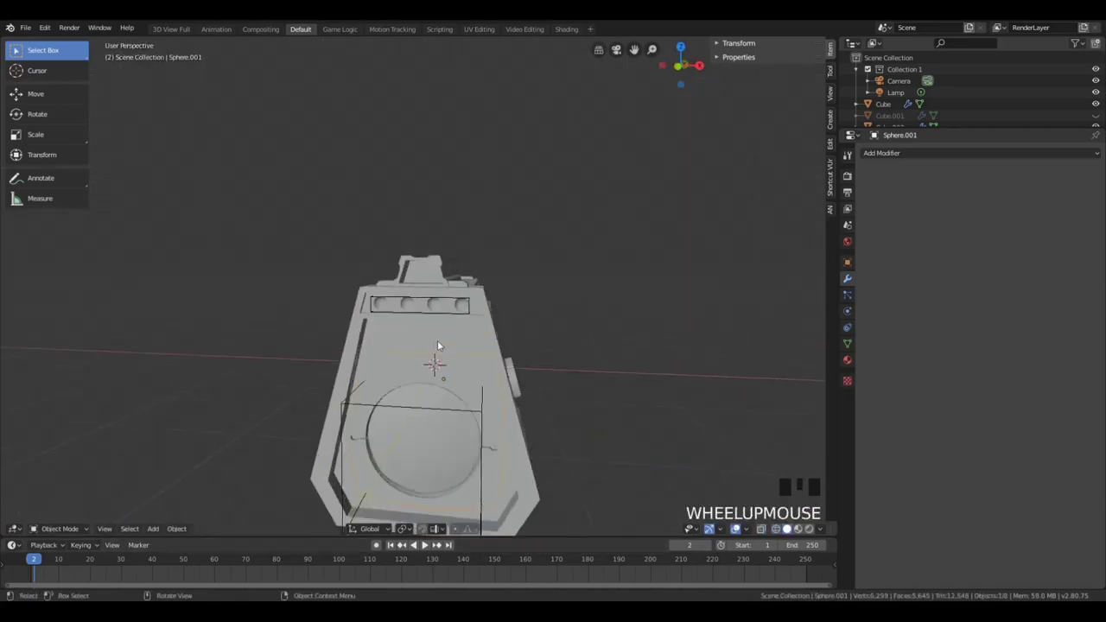
pyautogui.scroll(-5, 486, 398)
pyautogui.press('z')
pyautogui.press('z')
pyautogui.click(693, 375)
pyautogui.scroll(3, 476, 338)
pyautogui.moveTo(476, 338); pyautogui.dragTo(401, 340, button='middle')
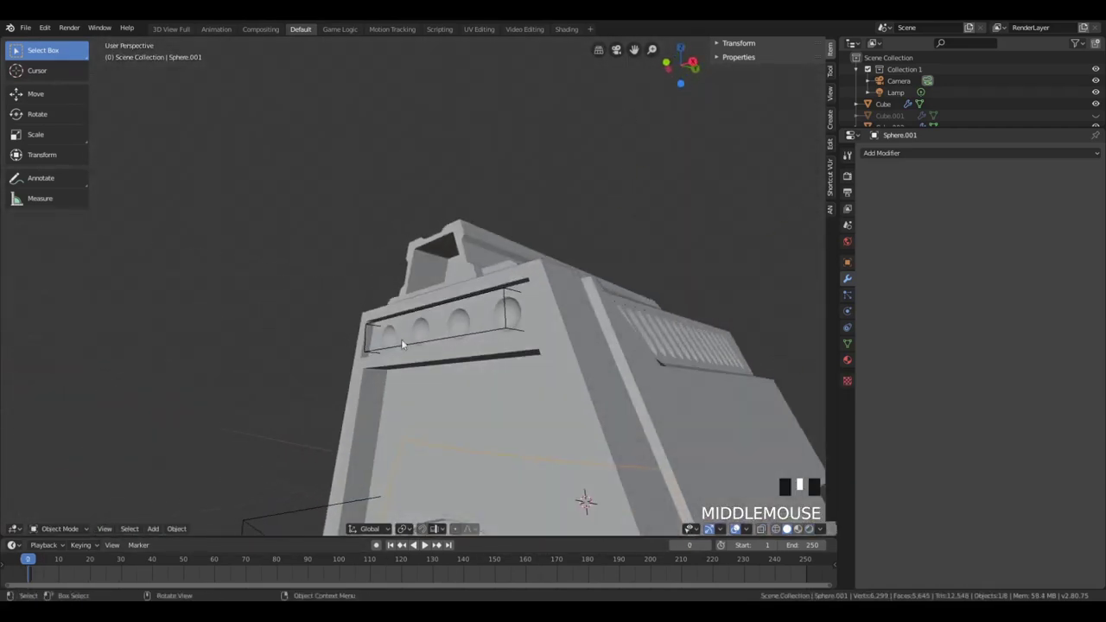
pyautogui.scroll(-5, 403, 343)
# Try to move the body's lower recessed end-panel face along Y
pyautogui.click(472, 415)
pyautogui.press('Tab')
pyautogui.keyDown('alt'); pyautogui.moveTo(505, 478); pyautogui.dragTo(549, 454); pyautogui.keyUp('alt')
pyautogui.press('Tab')
pyautogui.click(525, 476)
pyautogui.press('Tab')
pyautogui.click(496, 482)
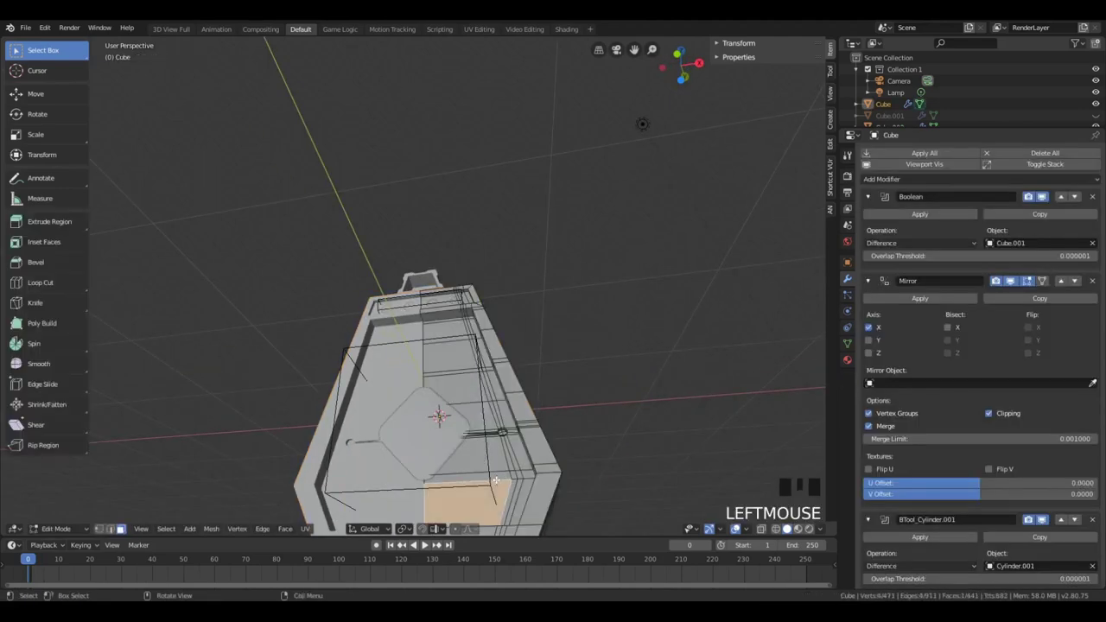
pyautogui.press('KP_Decimal')
pyautogui.scroll(-2, 428, 290)
pyautogui.press('g')
pyautogui.press('y')
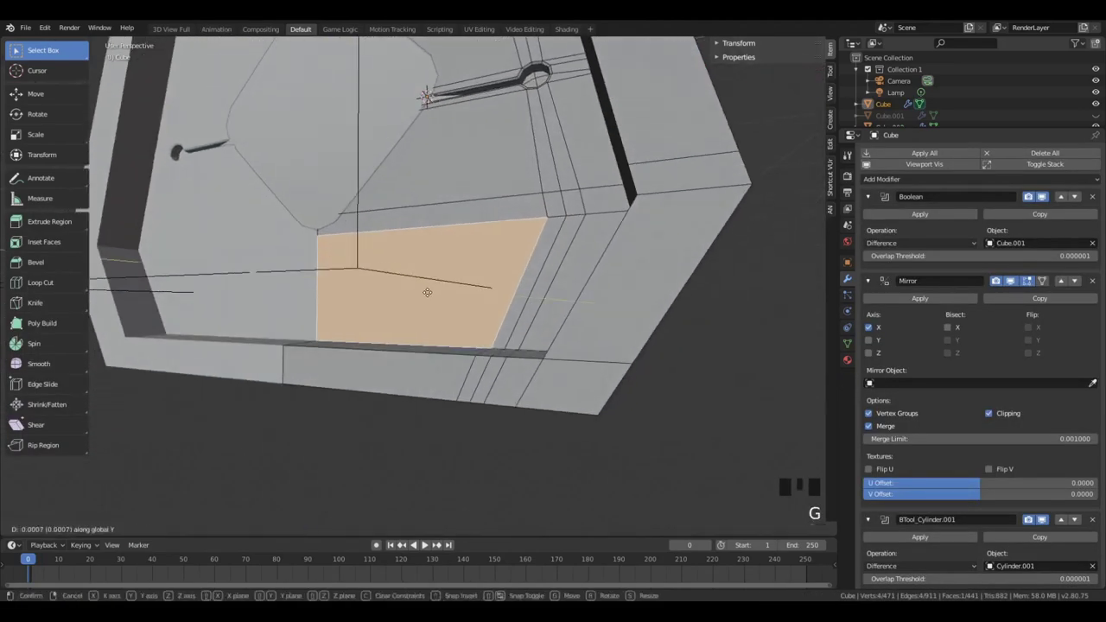
pyautogui.click(422, 299)
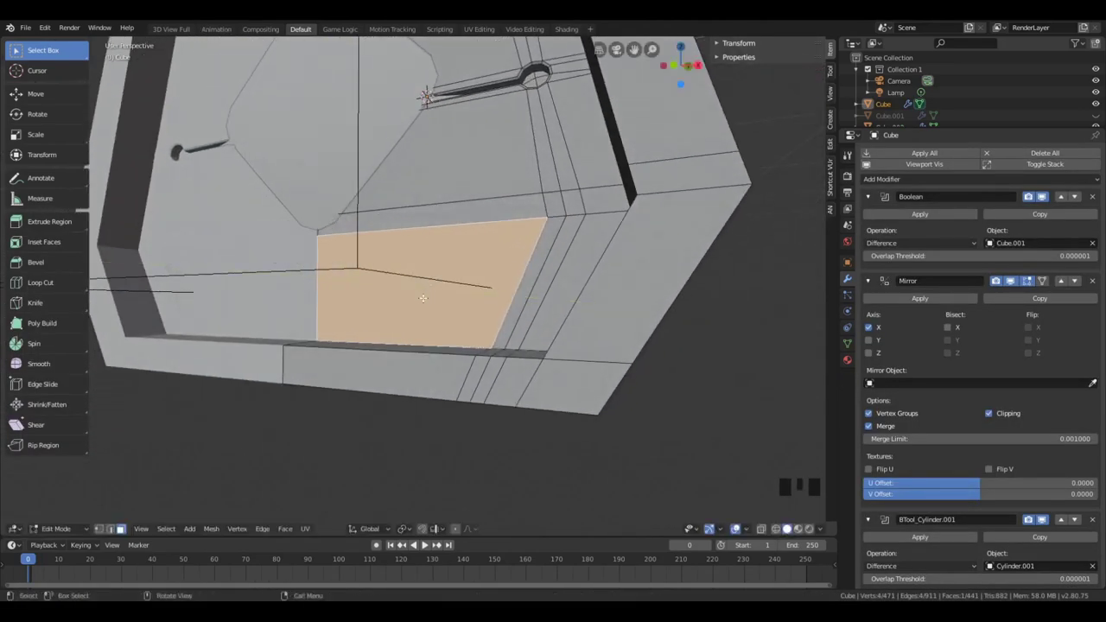
pyautogui.press('Tab')
# Add a cube and raise it along Z above the body
pyautogui.scroll(-4, 423, 299)
pyautogui.moveTo(423, 300); pyautogui.dragTo(434, 314, button='middle')
pyautogui.scroll(-4, 445, 285)
pyautogui.moveTo(453, 264); pyautogui.dragTo(512, 235, button='middle')
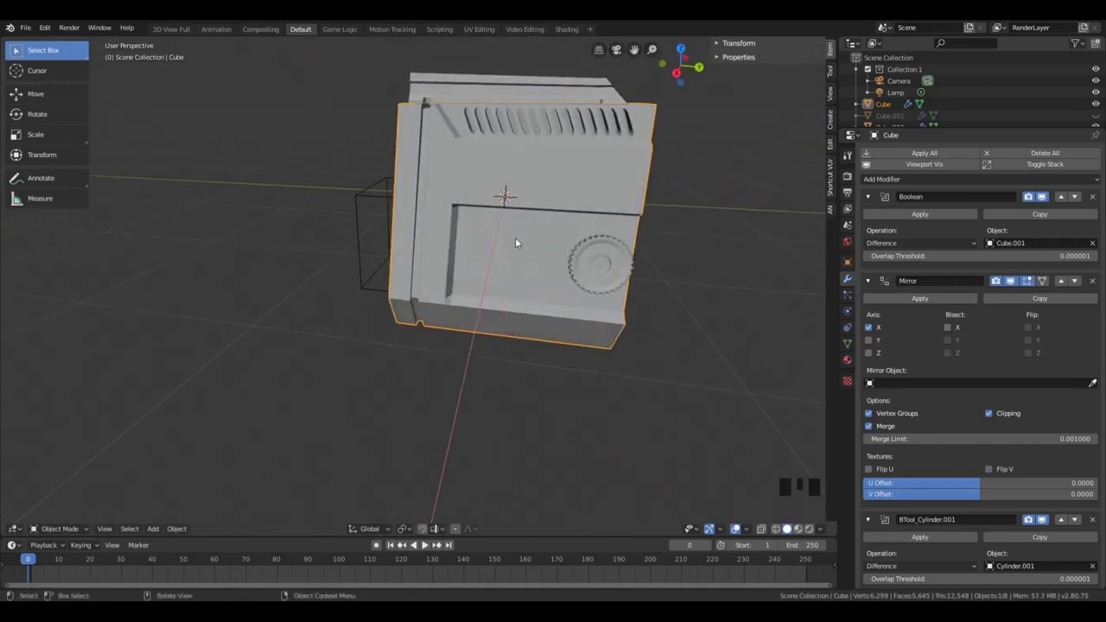
pyautogui.moveTo(631, 210); pyautogui.dragTo(602, 210, button='middle')
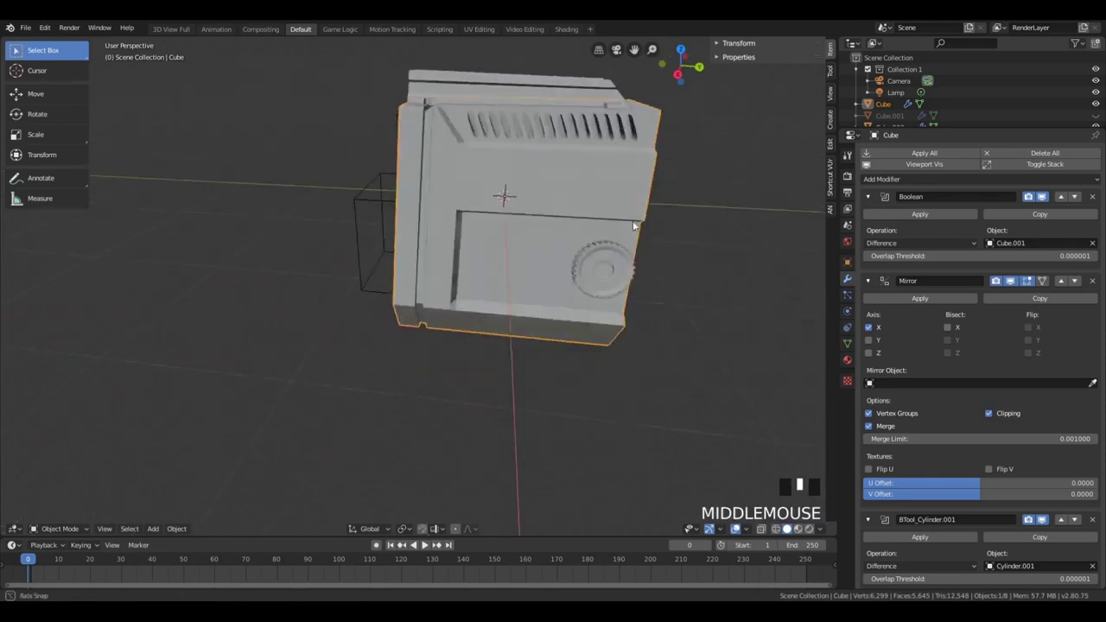
pyautogui.scroll(-3, 603, 210)
pyautogui.hotkey('shift', 'a')
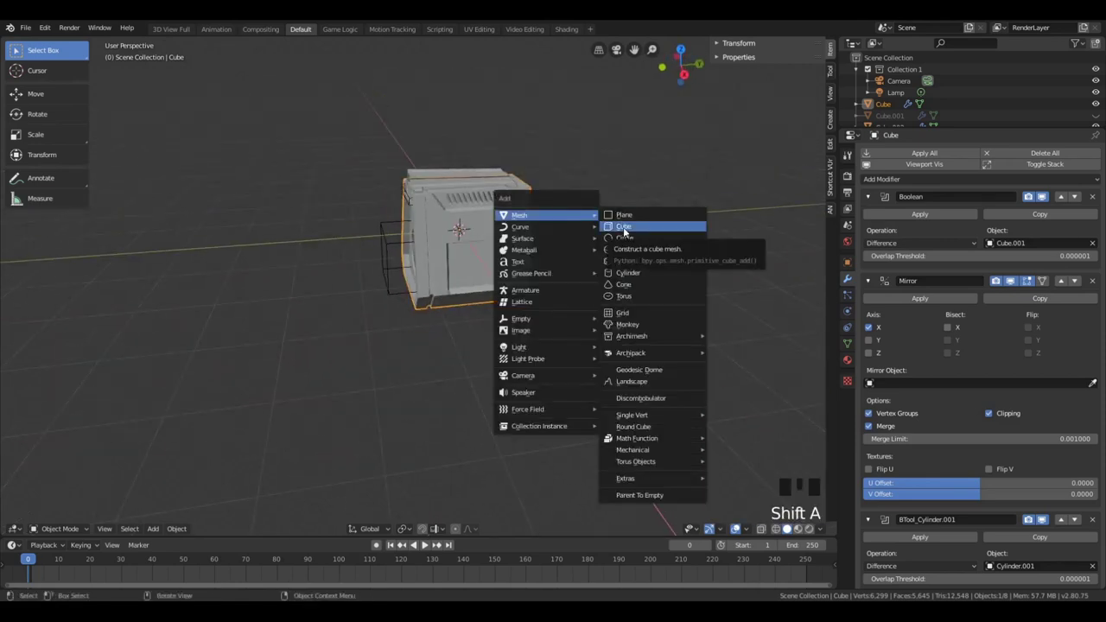
pyautogui.click(625, 231)
pyautogui.press('g')
pyautogui.press('z')
pyautogui.click(496, 178)
# Isolate the cube and scale it into a long, thin bar stretched along X
pyautogui.scroll(-4, 498, 182)
pyautogui.press('s')
pyautogui.press('x')
pyautogui.moveTo(498, 182); pyautogui.dragTo(553, 251, button='middle')
pyautogui.click(544, 329)
pyautogui.press('KP_Divide')
pyautogui.press('s')
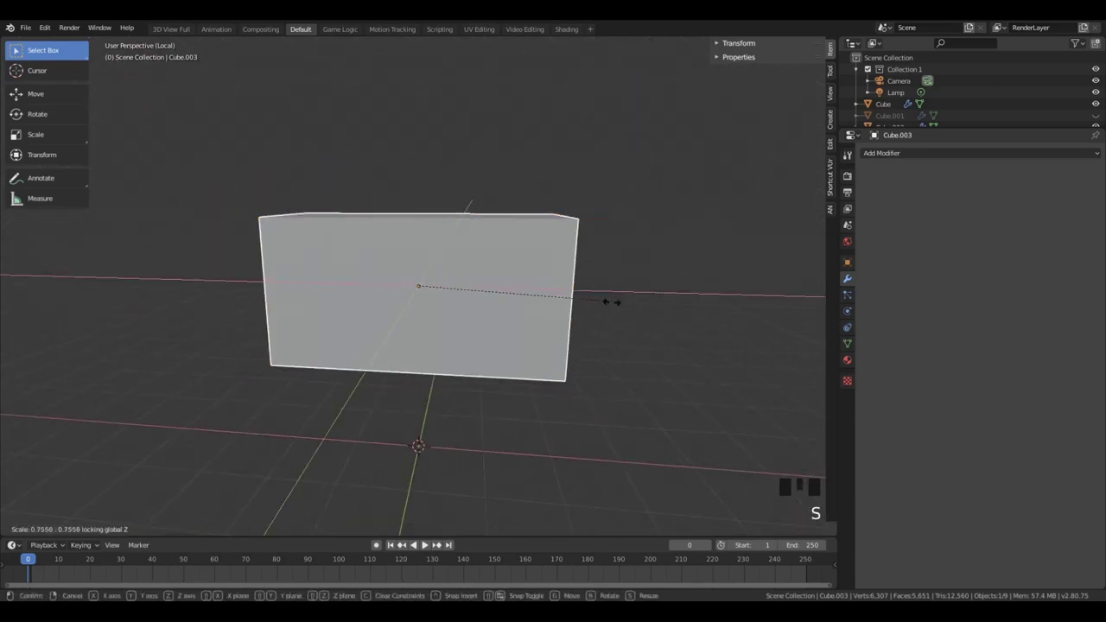
pyautogui.hotkey('shift', 'x')
pyautogui.click(473, 306)
pyautogui.press('s')
pyautogui.press('x')
pyautogui.click(588, 302)
pyautogui.moveTo(484, 299); pyautogui.dragTo(534, 349, button='middle')
# Duplicate the bar's mesh in Edit Mode and rotate the copy a quarter turn about Z to form a cross
pyautogui.press('Tab')
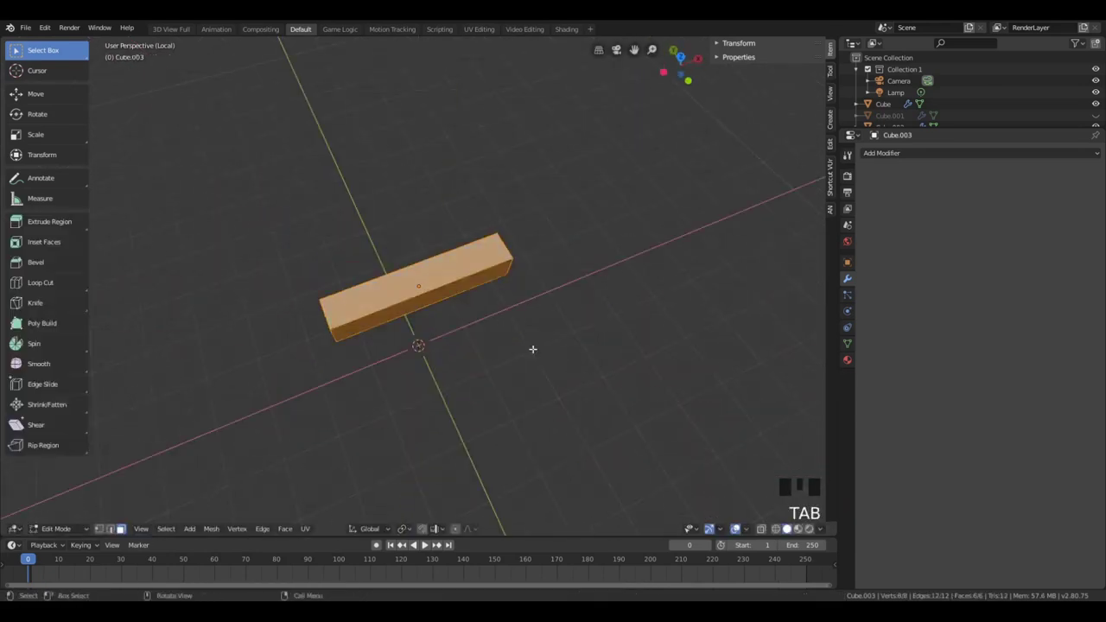
pyautogui.press('r')
pyautogui.press('z')
pyautogui.click(433, 430)
pyautogui.press('Tab')
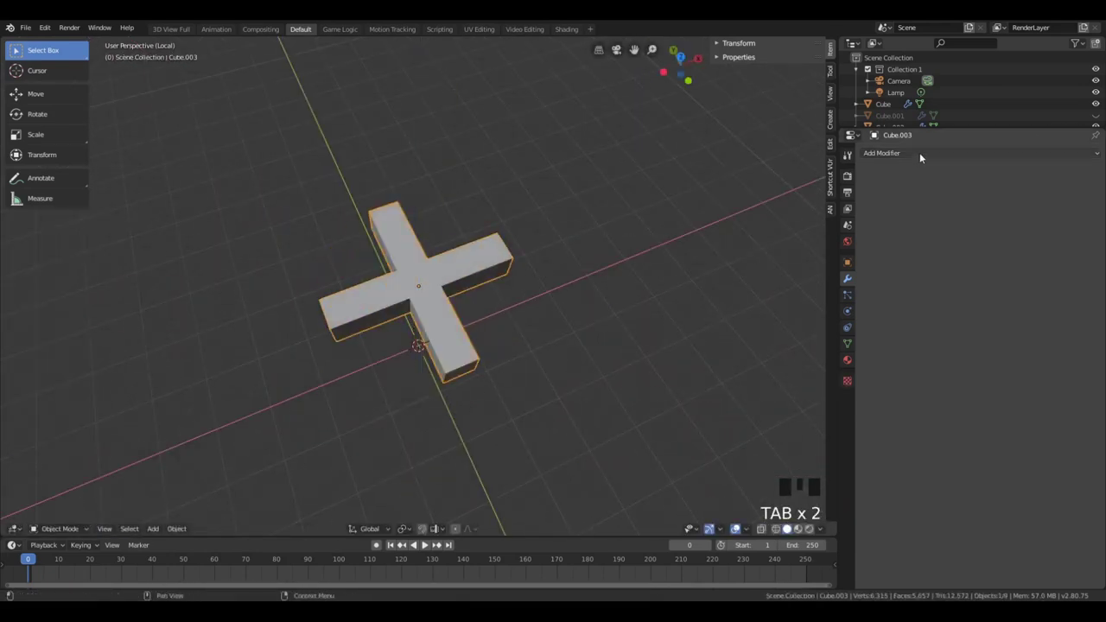
# Try to unite the two crossed bars with a Boolean modifier set to Union
pyautogui.click(920, 153)
pyautogui.click(881, 209)
pyautogui.click(933, 243)
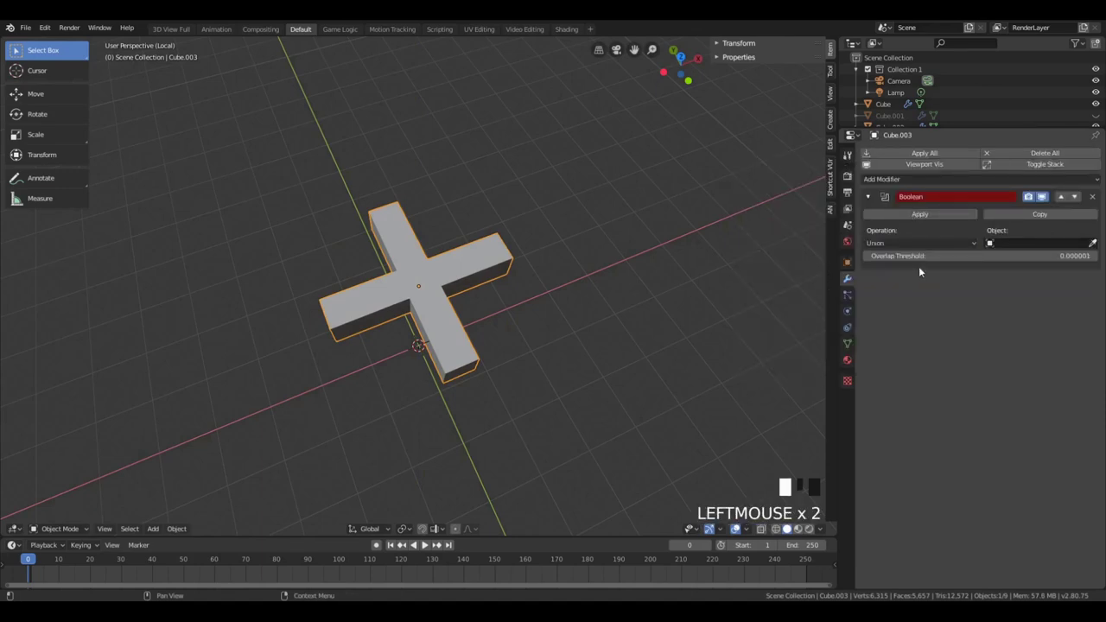
pyautogui.click(1050, 243)
pyautogui.click(373, 280)
pyautogui.press('g')
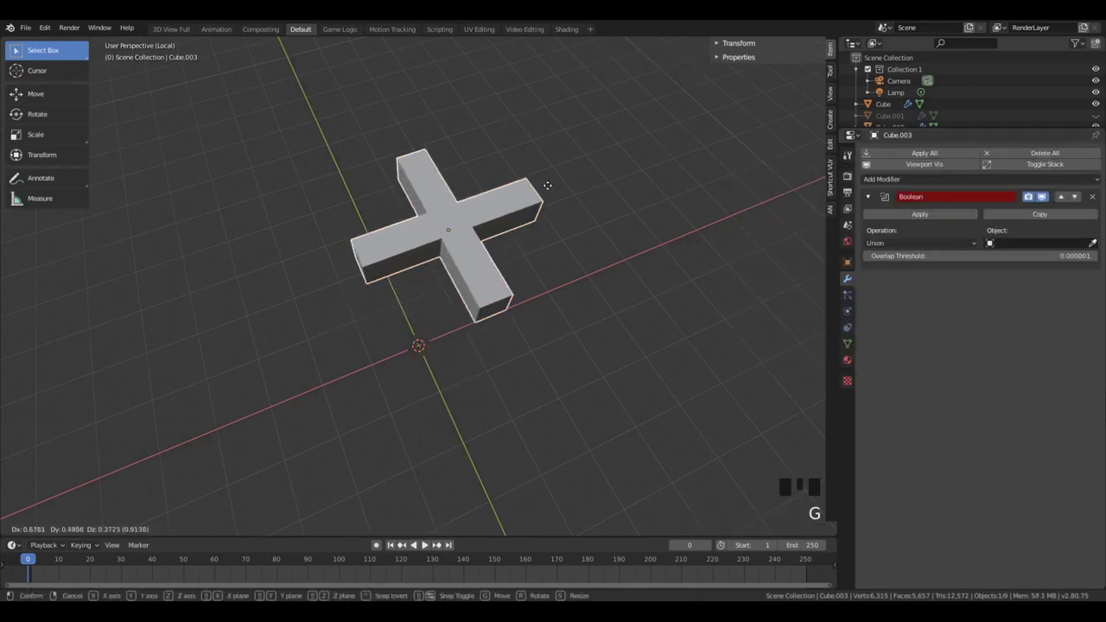
pyautogui.rightClick(548, 185)
pyautogui.click(1092, 196)
# Add a cylinder below the crossed bars, raise it along Z to the cross and scale it to sit beneath the four arms
pyautogui.press('Tab')
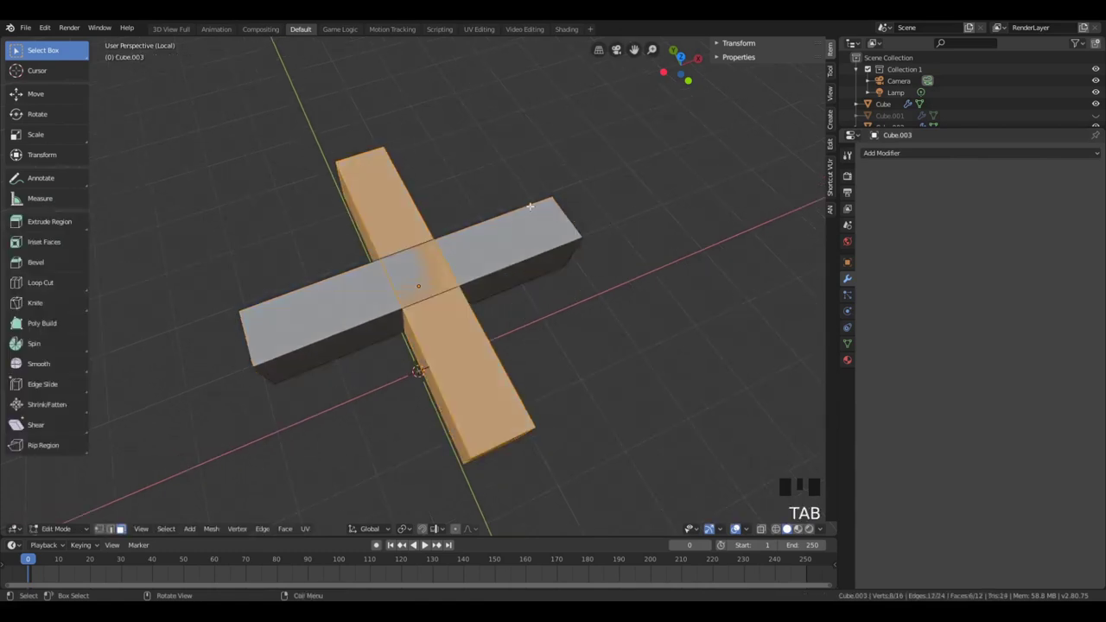
pyautogui.press('Tab')
pyautogui.moveTo(536, 260); pyautogui.dragTo(486, 328, button='middle')
pyautogui.hotkey('shift', 'a')
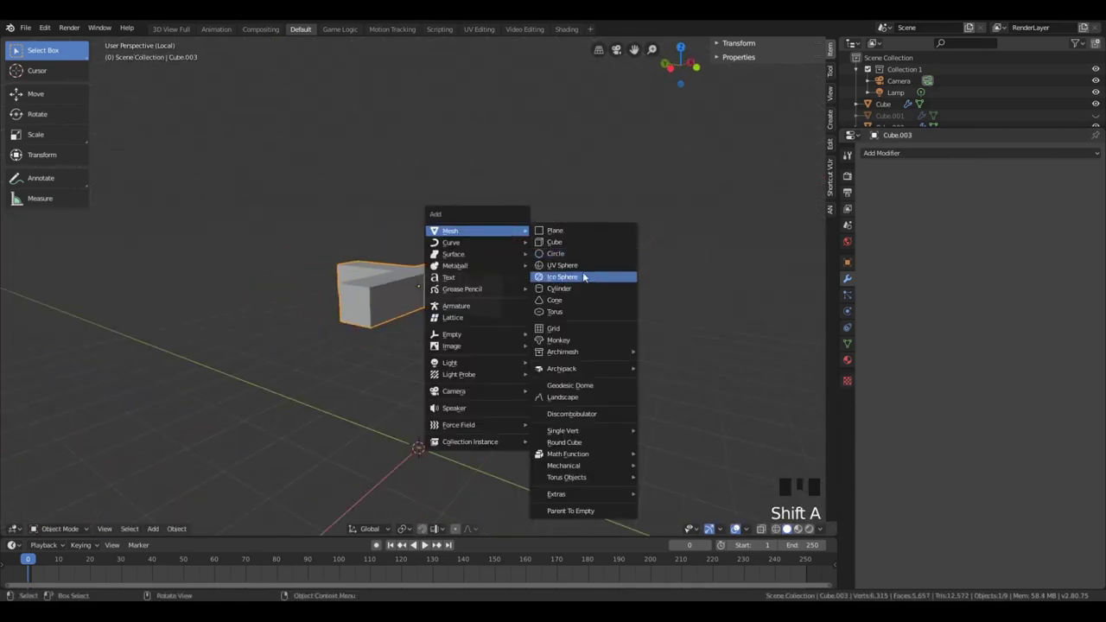
pyautogui.click(571, 293)
pyautogui.press('g')
pyautogui.press('s')
pyautogui.press('g')
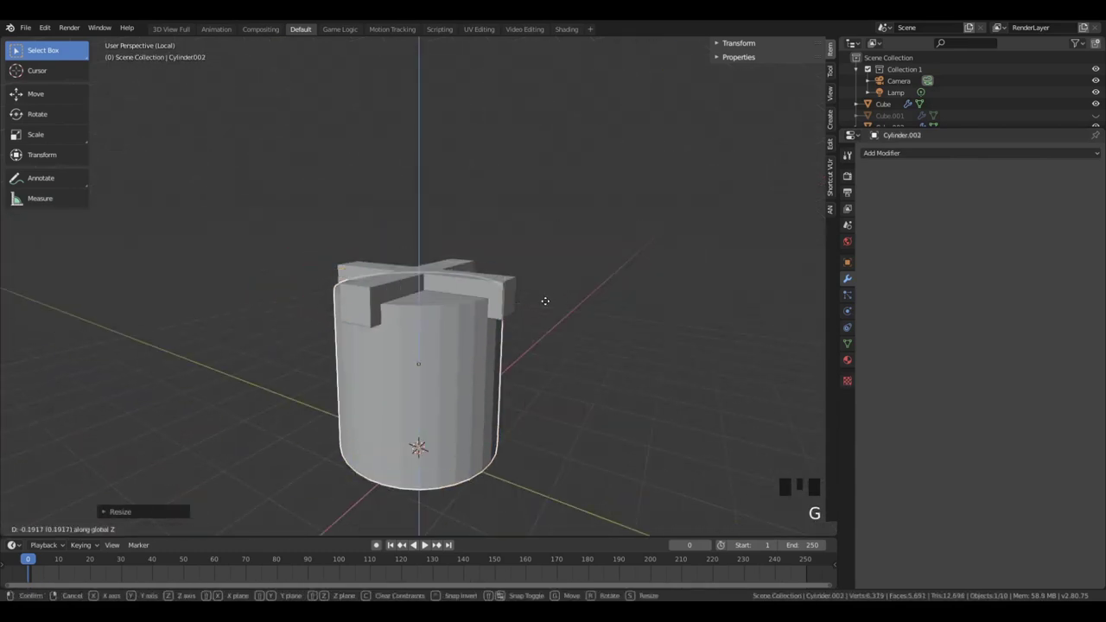
pyautogui.press('s')
pyautogui.click(598, 341)
# In Edit Mode, raise the cylinder's bottom ring along Z and scale it outward to about 1.17 for a sloped side
pyautogui.press('Tab')
pyautogui.moveTo(598, 341); pyautogui.dragTo(545, 351, button='middle')
pyautogui.press('a')
pyautogui.press('a')
pyautogui.press('a')
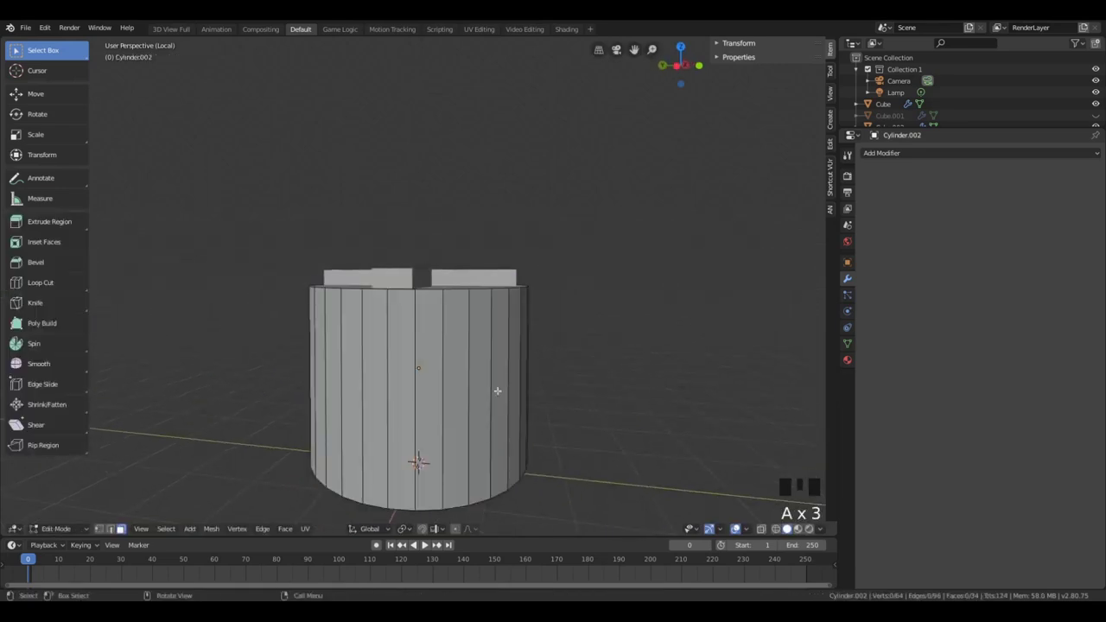
pyautogui.keyDown('alt'); pyautogui.click(448, 501); pyautogui.keyUp('alt')
pyautogui.keyDown('alt'); pyautogui.click(432, 510); pyautogui.keyUp('alt')
pyautogui.press('g')
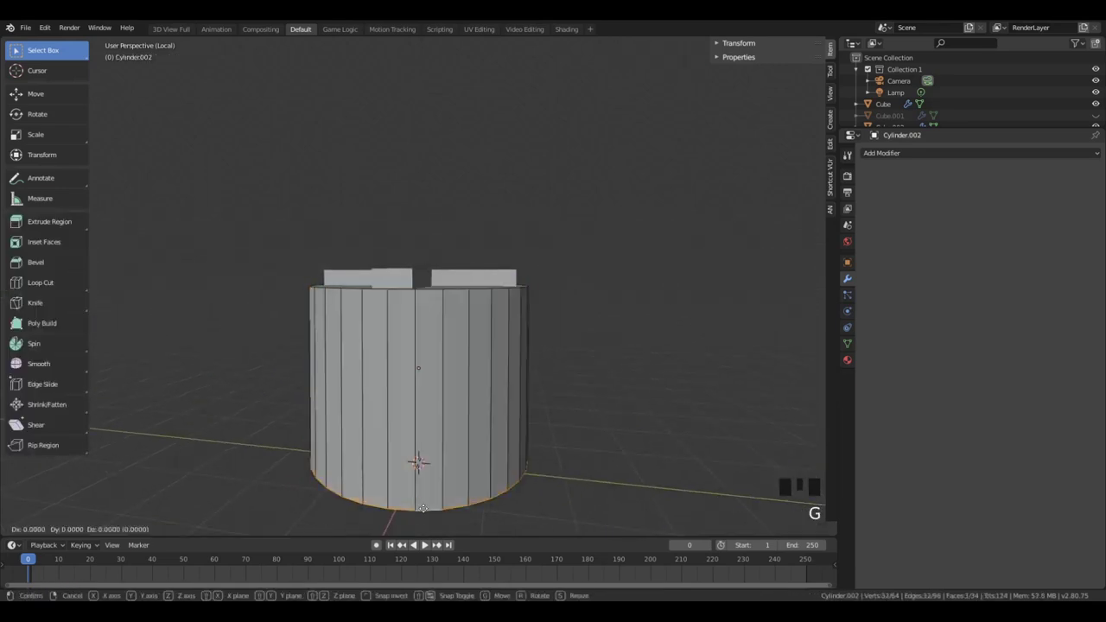
pyautogui.press('z')
pyautogui.click(469, 381)
pyautogui.moveTo(470, 383); pyautogui.dragTo(490, 382, button='middle')
pyautogui.press('s')
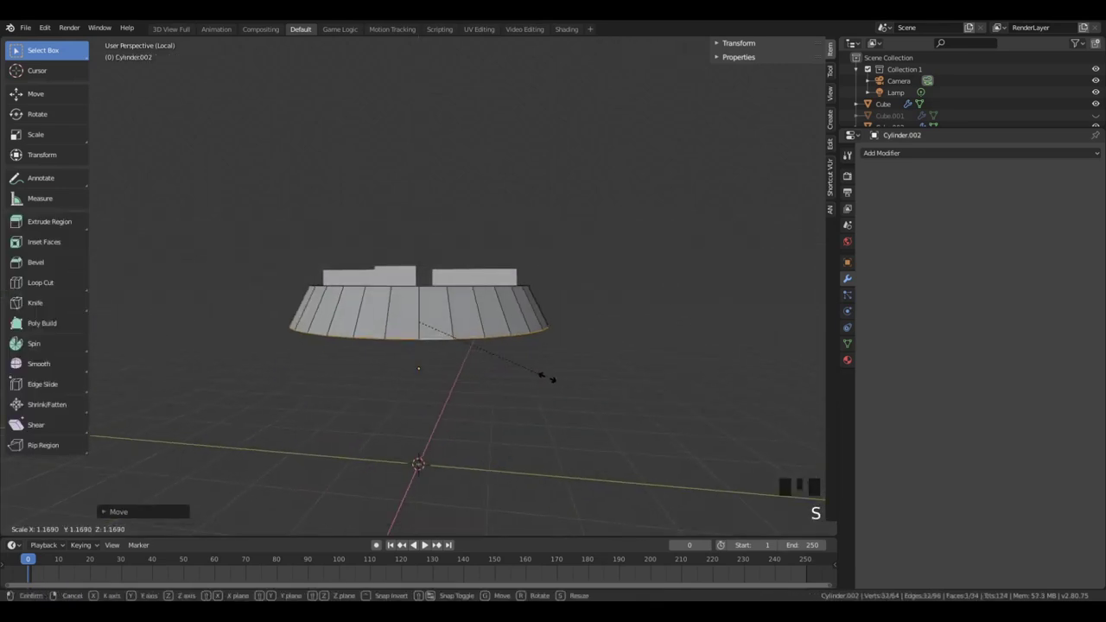
pyautogui.click(545, 377)
# Extrude the bottom face downward and round the side profile by scaling an added loop cut and the bottom ring outward
pyautogui.press('e')
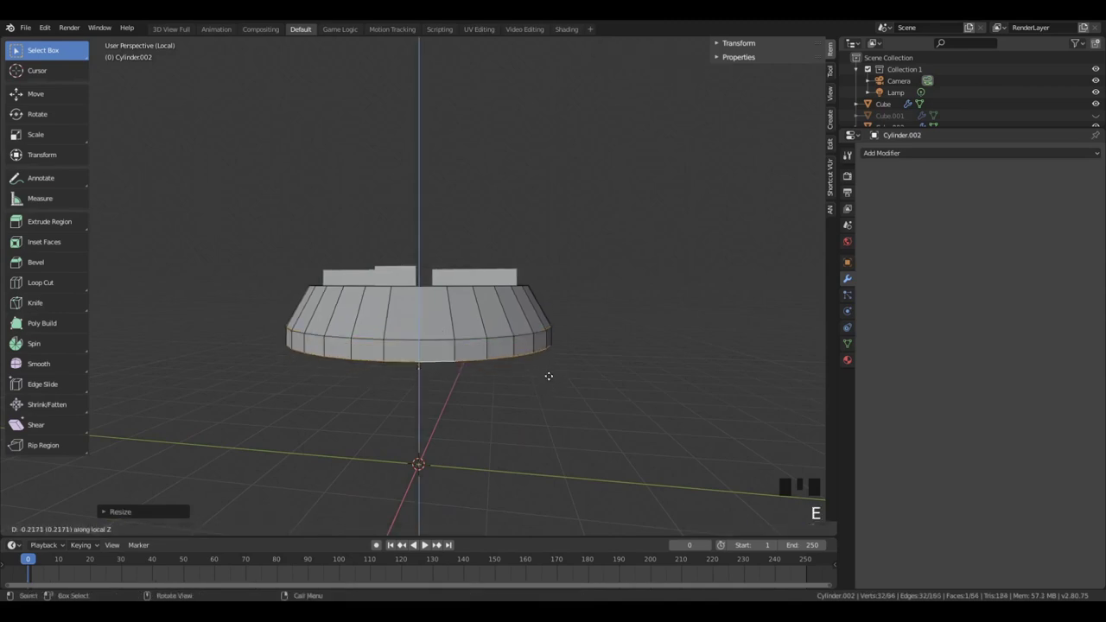
pyautogui.click(548, 371)
pyautogui.hotkey('ctrl', 'r')
pyautogui.click(527, 321)
pyautogui.click(527, 321)
pyautogui.press('s')
pyautogui.click(546, 329)
pyautogui.keyDown('alt'); pyautogui.click(536, 349); pyautogui.keyUp('alt')
pyautogui.press('s')
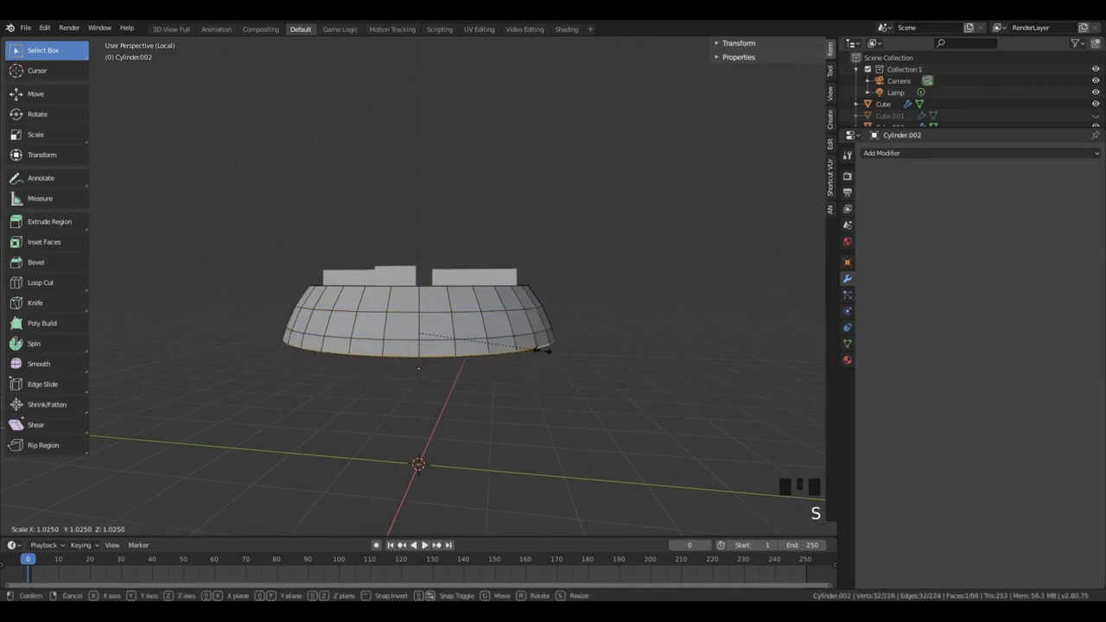
pyautogui.click(545, 350)
# Join the rounded base and the crossed bars into one object
pyautogui.press('Tab')
pyautogui.moveTo(541, 361); pyautogui.dragTo(447, 371, button='middle')
pyautogui.keyDown('shift'); pyautogui.click(466, 316); pyautogui.keyUp('shift')
pyautogui.hotkey('ctrl', 'j')
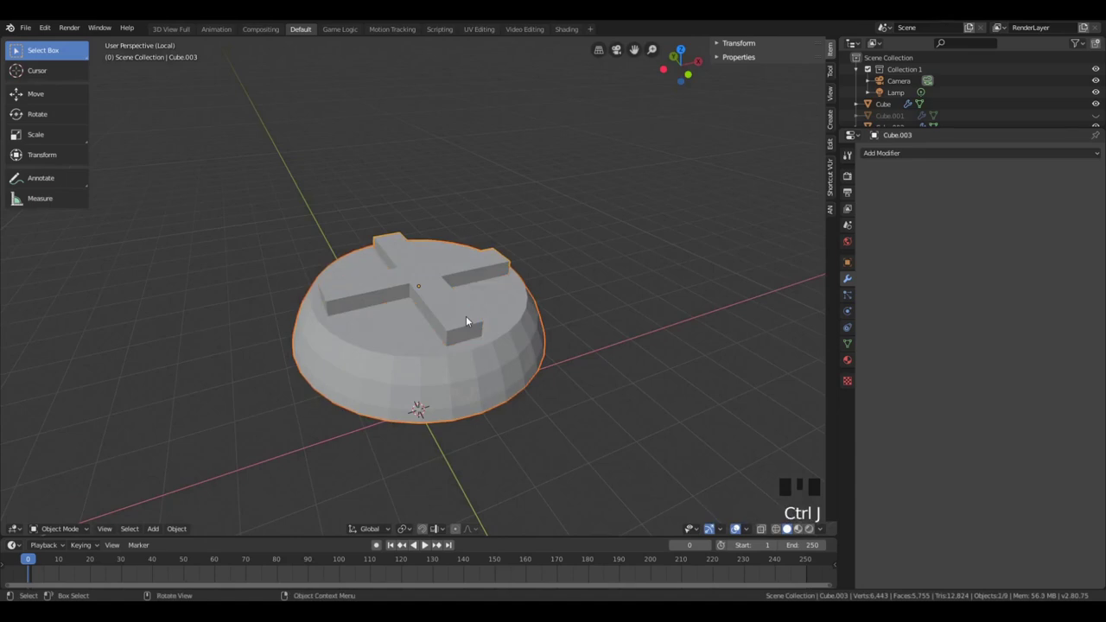
# Return from local view to the full scene and lower the joined screw-shaped part along Z to the body
pyautogui.scroll(-3, 613, 229)
pyautogui.scroll(6, 477, 273)
pyautogui.scroll(-6, 491, 223)
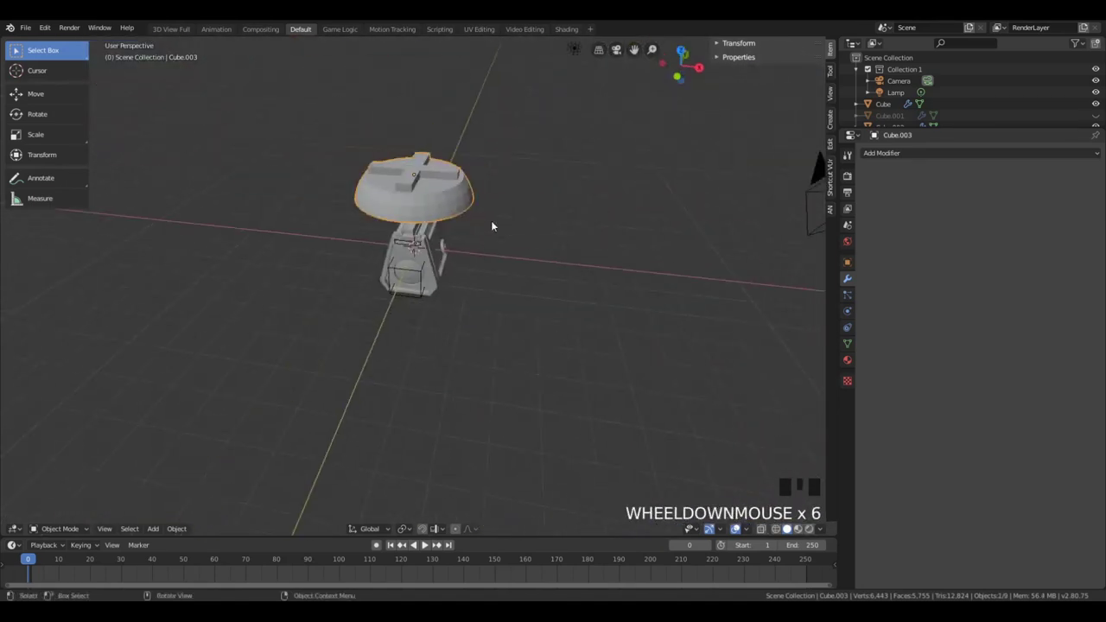
pyautogui.press('g')
pyautogui.press('z')
pyautogui.click(477, 263)
pyautogui.moveTo(571, 294); pyautogui.dragTo(472, 281, button='middle')
pyautogui.scroll(7, 472, 281)
pyautogui.press('g')
pyautogui.press('z')
pyautogui.click(516, 255)
# Rotate the screw-shaped part 90° about Y and move it along X clear of the body
pyautogui.write('rx')
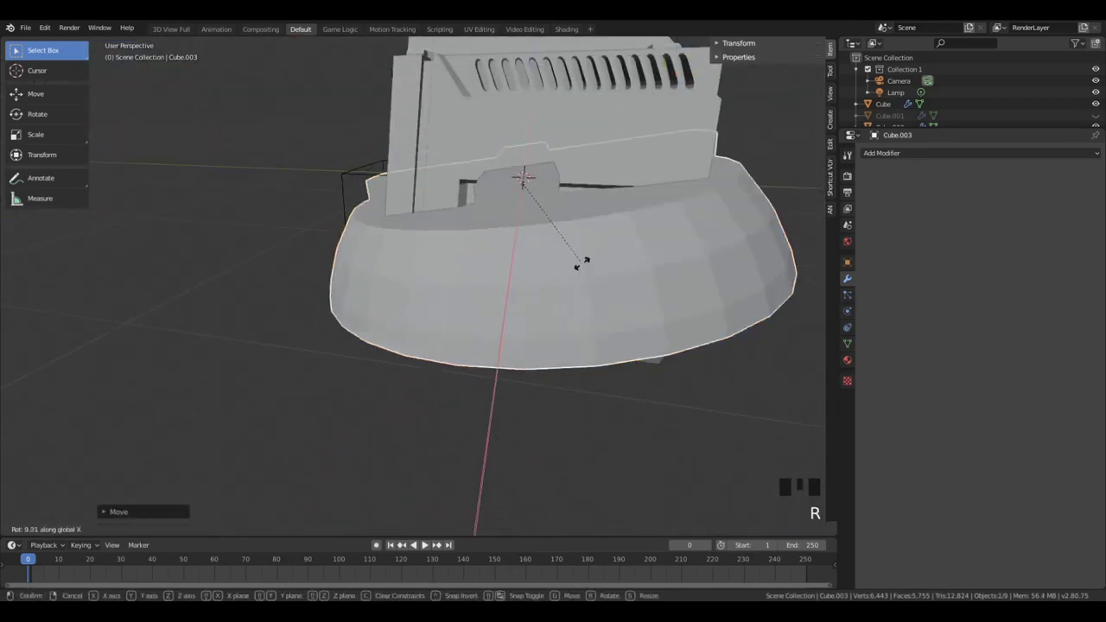
pyautogui.write('y90')
pyautogui.press('Return')
pyautogui.scroll(-5, 588, 129)
pyautogui.moveTo(588, 130); pyautogui.dragTo(482, 188, button='middle')
pyautogui.press('g')
pyautogui.press('x')
pyautogui.click(371, 208)
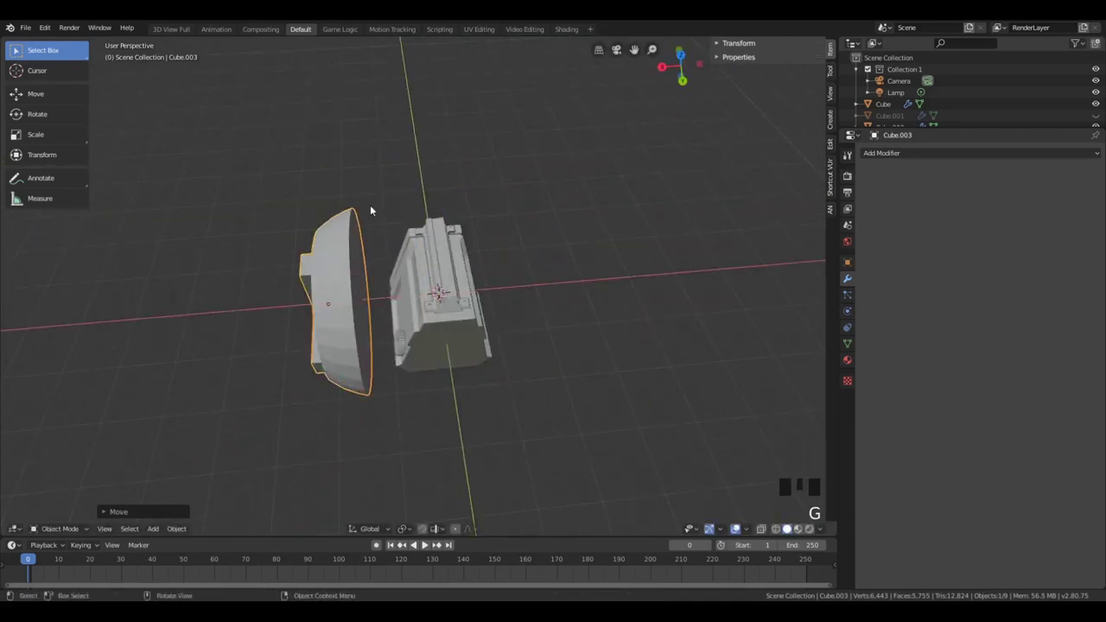
# Flip the screw-shaped part by scaling it -1 along X, and move it along X back toward the body
pyautogui.write('sx-1')
pyautogui.press('Return')
pyautogui.press('g')
pyautogui.press('x')
pyautogui.click(430, 347)
pyautogui.moveTo(430, 347); pyautogui.dragTo(635, 320, button='middle')
# Shrink the screw-shaped part to a small detail and move it against the body's side panel above the wheel recess
pyautogui.press('s')
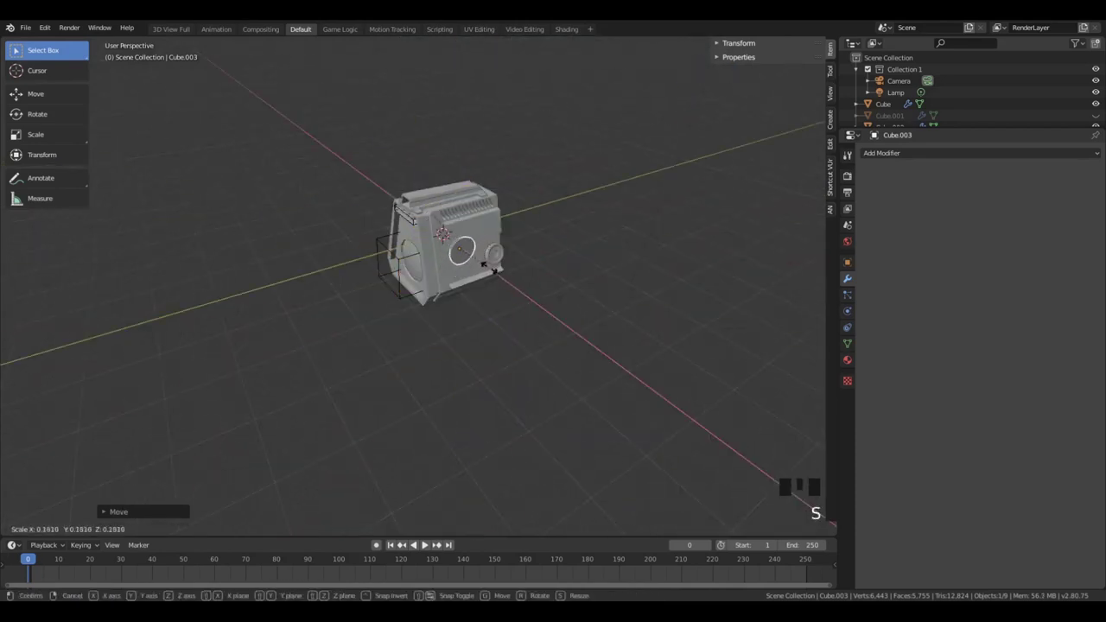
pyautogui.click(487, 268)
pyautogui.scroll(7, 488, 268)
pyautogui.press('g')
pyautogui.press('x')
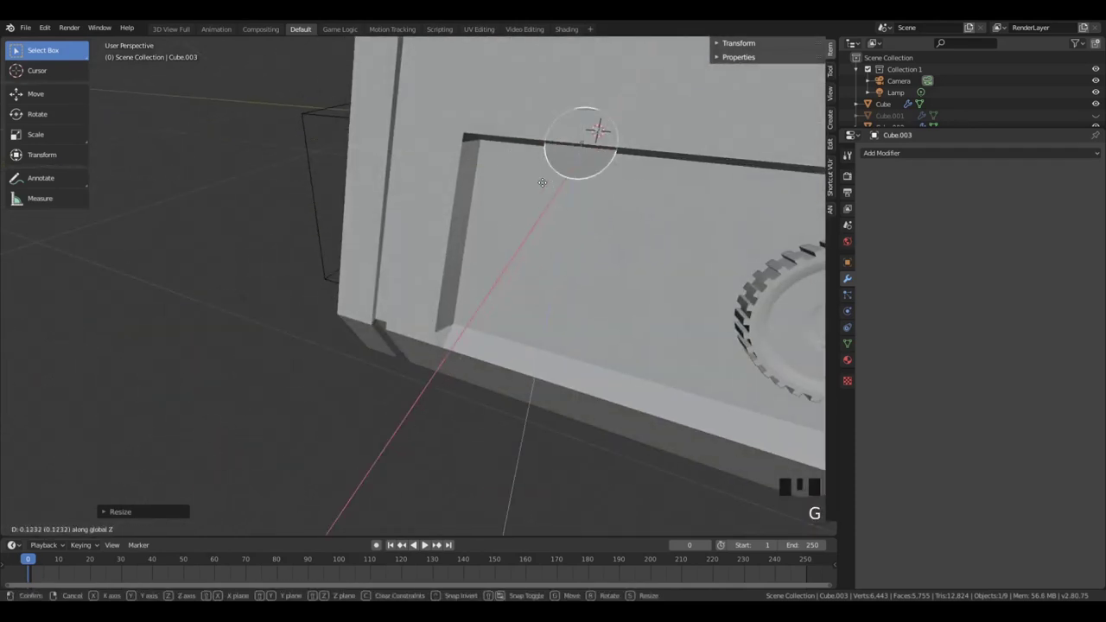
pyautogui.click(542, 182)
# Rotate the screw-shaped part in front view to match the slope of the body's side
pyautogui.moveTo(542, 183); pyautogui.dragTo(482, 148, button='middle')
pyautogui.scroll(-4, 467, 130)
pyautogui.press('KP_1')
pyautogui.press('KP_Decimal')
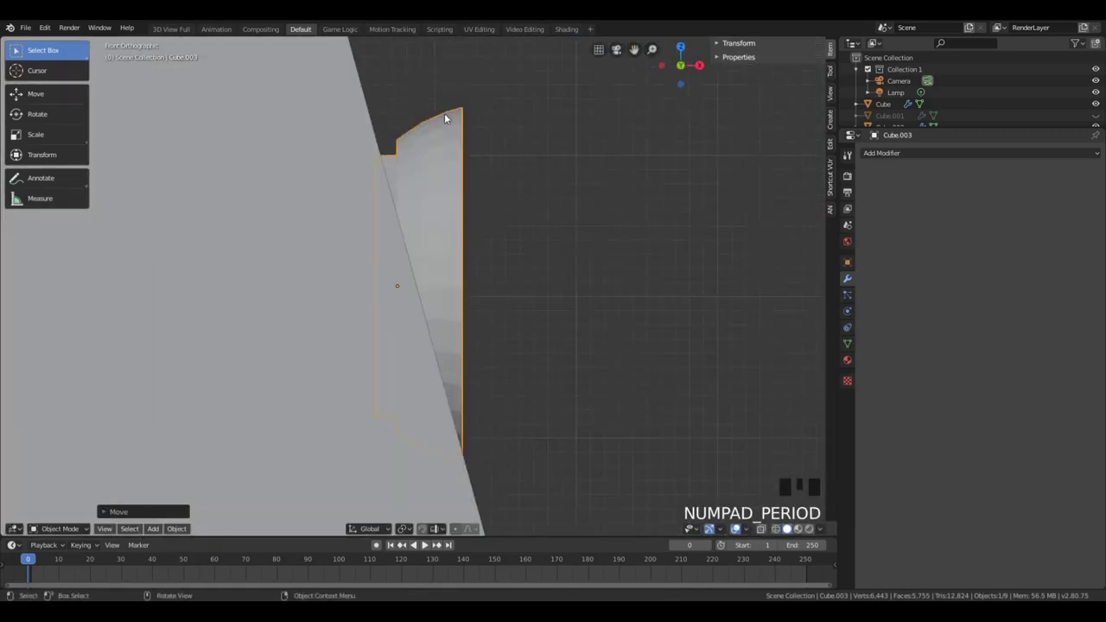
pyautogui.scroll(2, 556, 415)
pyautogui.press('r')
pyautogui.click(569, 358)
pyautogui.scroll(-5, 467, 393)
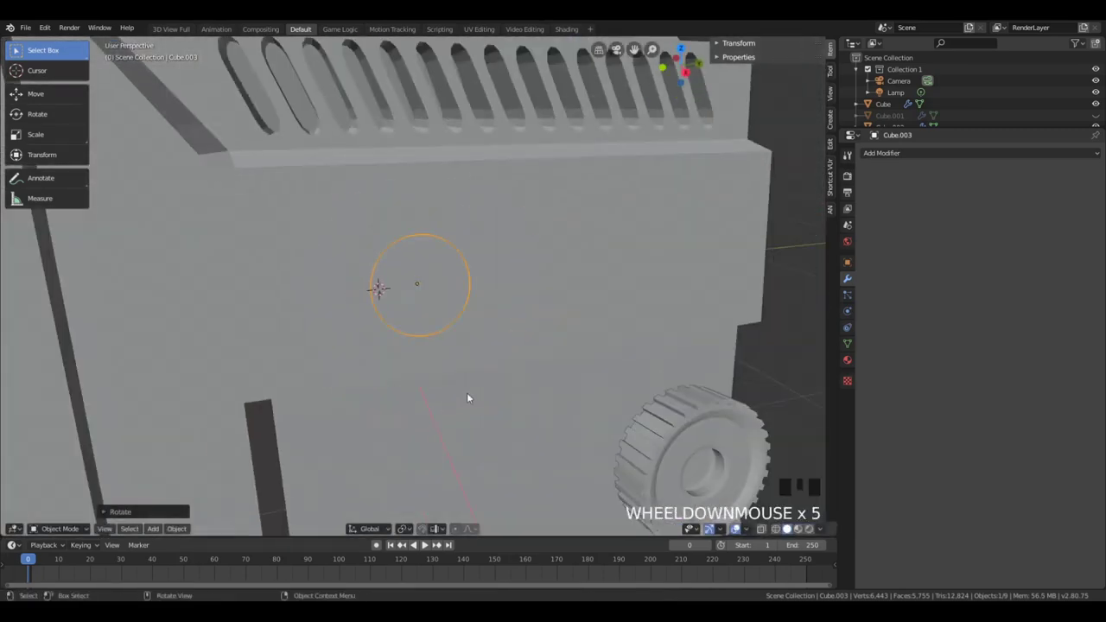
# Scale the screw-shaped part down further in side view and place it near the side panel's upper front corner
pyautogui.moveTo(467, 392); pyautogui.dragTo(361, 299, button='middle')
pyautogui.press('KP_1')
pyautogui.press('KP_3')
pyautogui.scroll(-2, 412, 266)
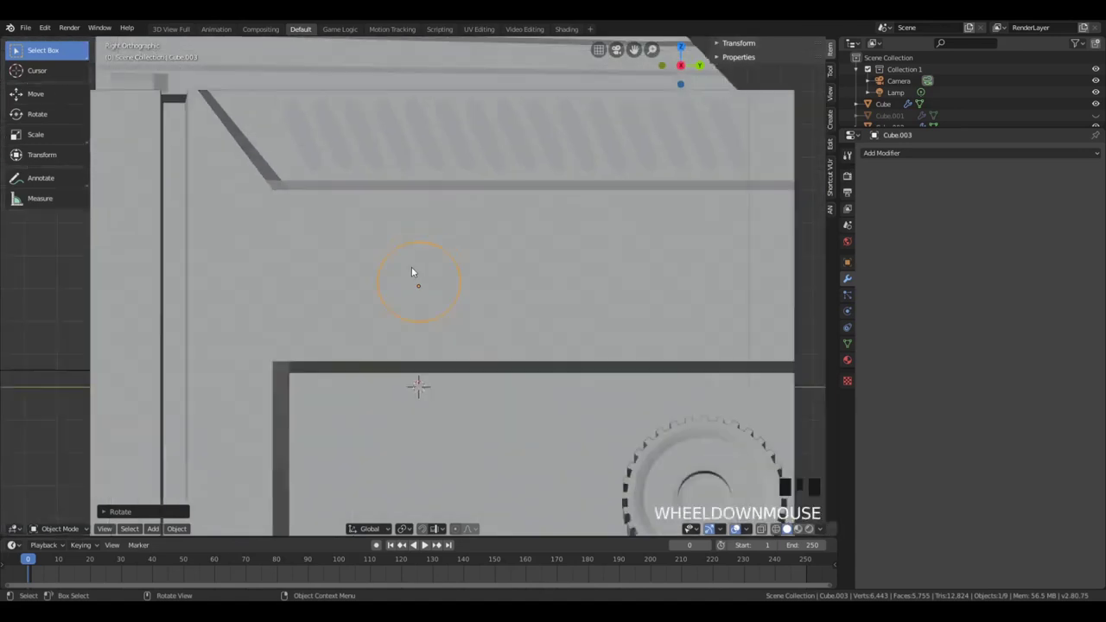
pyautogui.scroll(2, 424, 272)
pyautogui.press('s')
pyautogui.click(467, 281)
pyautogui.press('g')
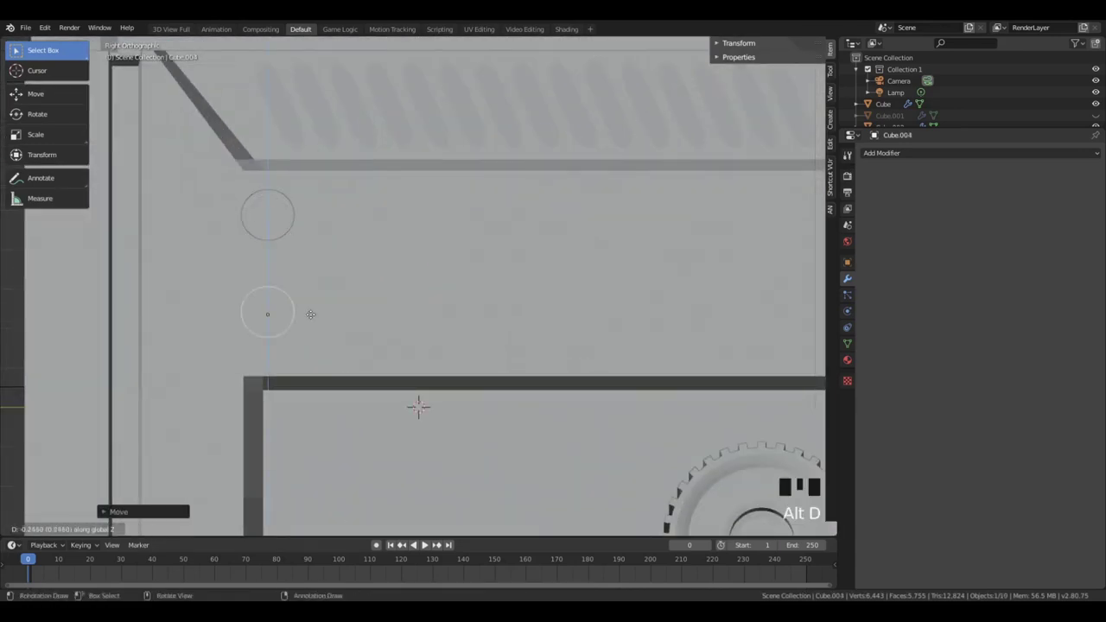
# Make a linked duplicate of the screw-shaped part and place it straight below along Z, just above the wheel recess
pyautogui.click(311, 313)
pyautogui.scroll(-3, 306, 330)
pyautogui.scroll(4, 333, 333)
pyautogui.hotkey('alt', 'd')
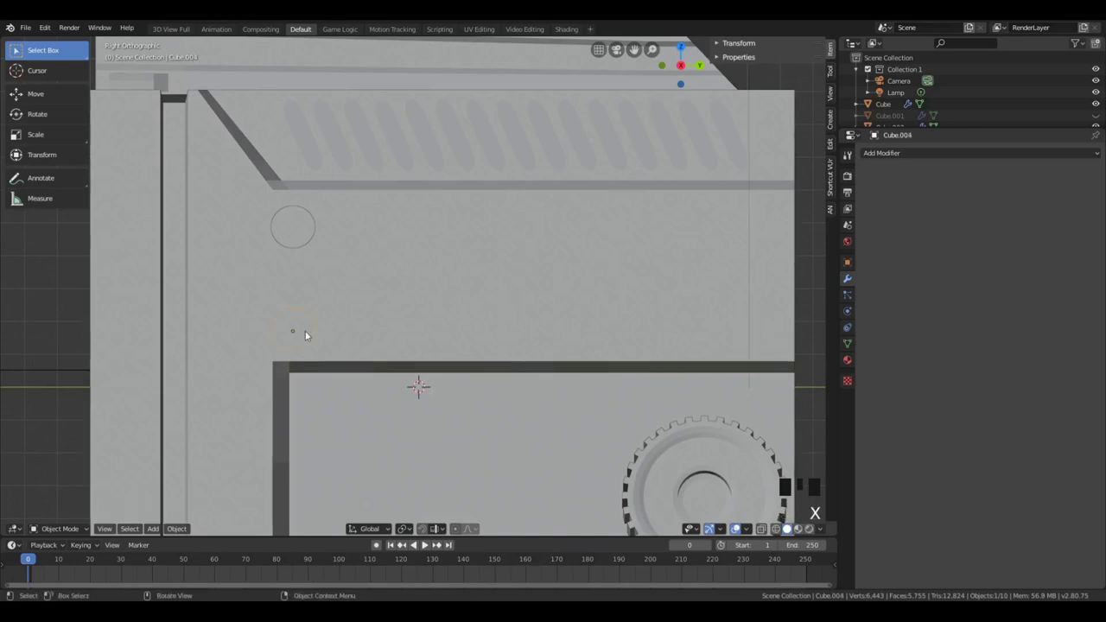
pyautogui.rightClick(378, 281)
# Duplicate the lower screw-shaped part to the panel's rear edge and make another copy for the upper rear corner
pyautogui.hotkey('shift', 'd')
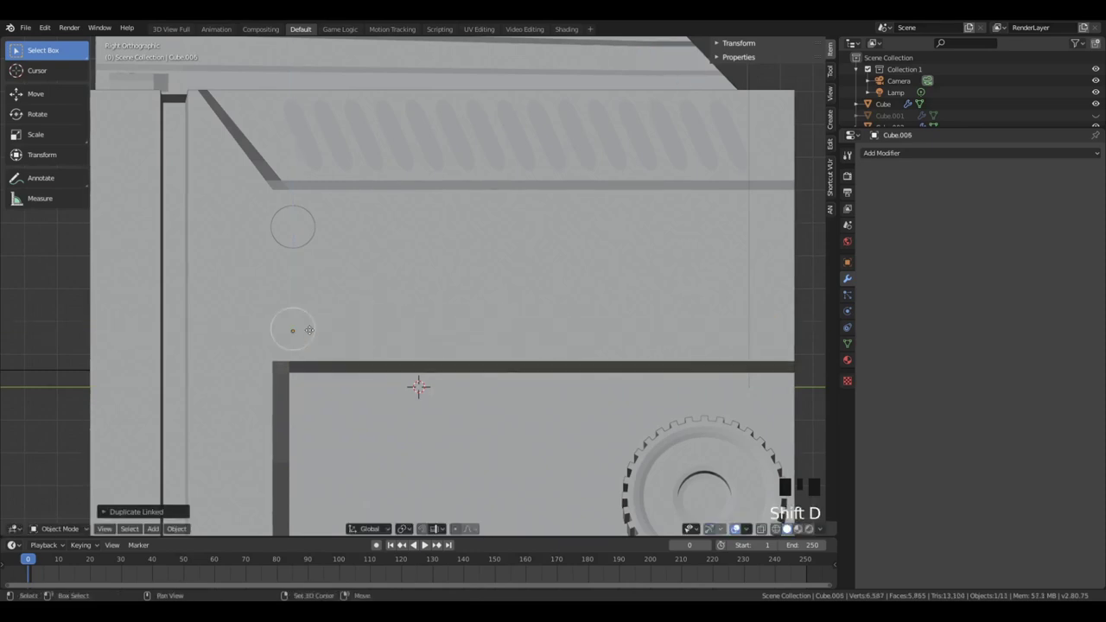
pyautogui.click(621, 349)
pyautogui.moveTo(501, 348)
pyautogui.mouseDown(button='middle')
pyautogui.moveTo(565, 360)
pyautogui.moveTo(238, 325)
pyautogui.mouseUp(button='middle')
pyautogui.scroll(-3, 543, 351)
pyautogui.press('z')
pyautogui.press('z')
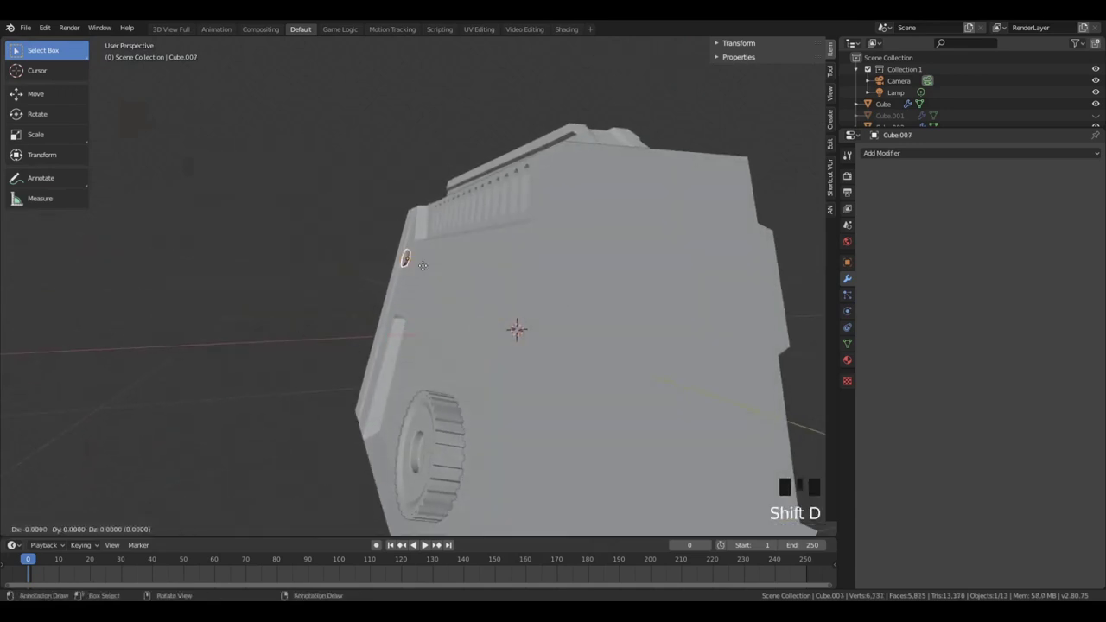
pyautogui.click(525, 299)
# Select the two upper screw-shaped parts in front wireframe view and move them inward onto the slanted side
pyautogui.press('KP_1')
pyautogui.scroll(6, 481, 306)
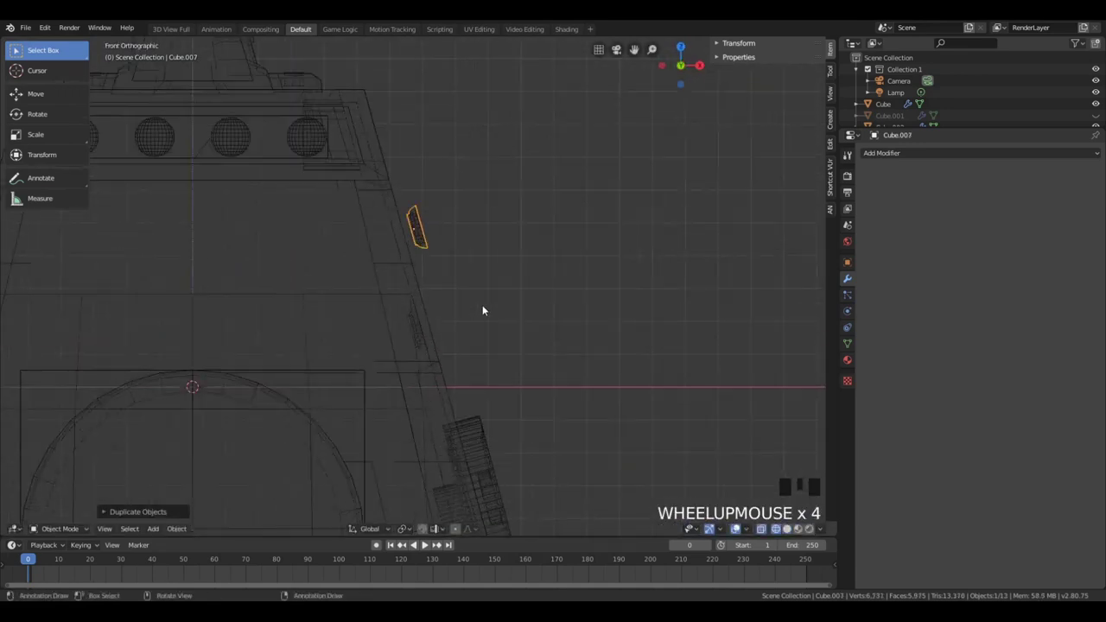
pyautogui.moveTo(473, 311)
pyautogui.mouseDown(button='middle')
pyautogui.moveTo(453, 305)
pyautogui.moveTo(463, 307)
pyautogui.mouseUp(button='middle')
pyautogui.scroll(-3, 435, 302)
pyautogui.press('KP_1')
pyautogui.scroll(2, 403, 253)
pyautogui.keyDown('shift'); pyautogui.click(421, 183); pyautogui.keyUp('shift')
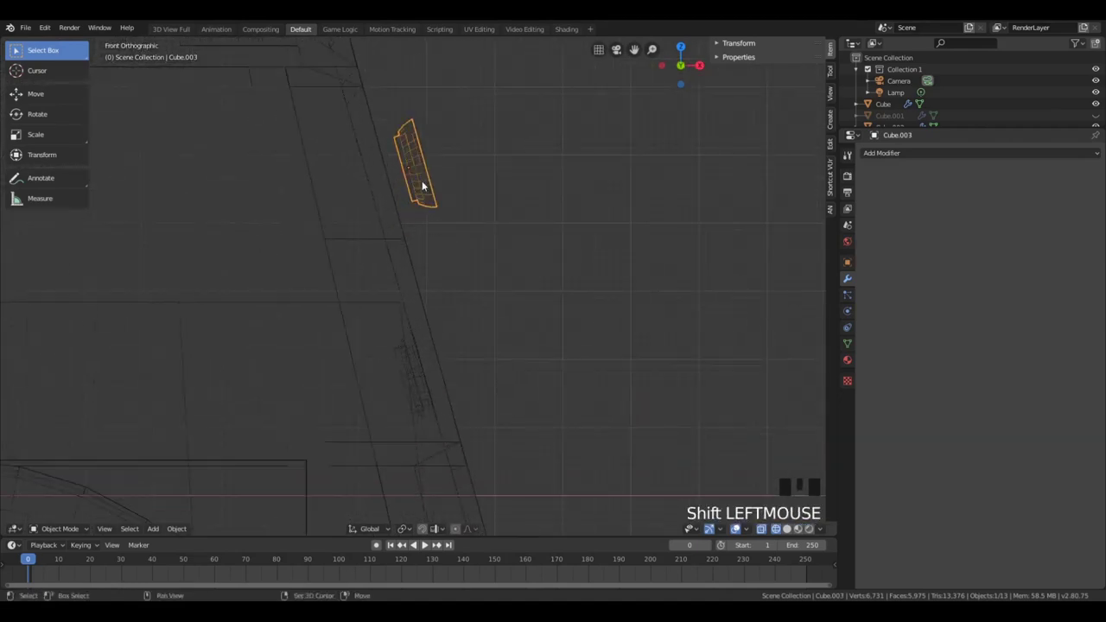
pyautogui.press('g')
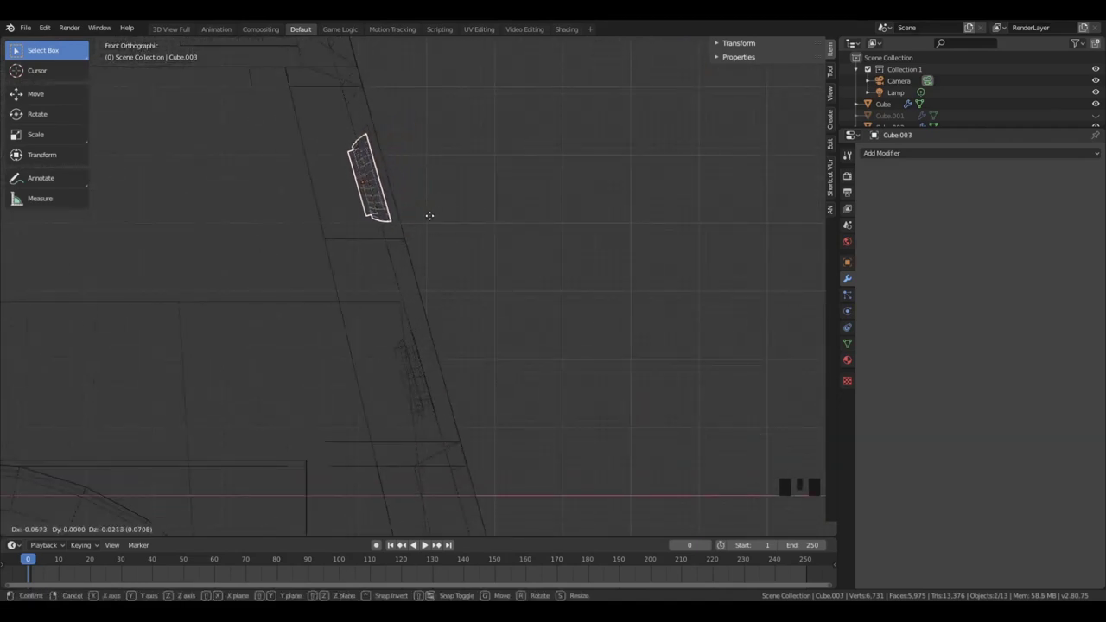
pyautogui.click(430, 216)
# Select the two lower screw-shaped parts in front wireframe view and move them onto the slanted side surface
pyautogui.moveTo(596, 245); pyautogui.dragTo(501, 259, button='middle')
pyautogui.press('KP_1')
pyautogui.hotkey('shift', 'z')
pyautogui.hotkey('alt', 'a')
pyautogui.scroll(2, 450, 333)
pyautogui.press('b')
pyautogui.moveTo(418, 349); pyautogui.dragTo(426, 360)
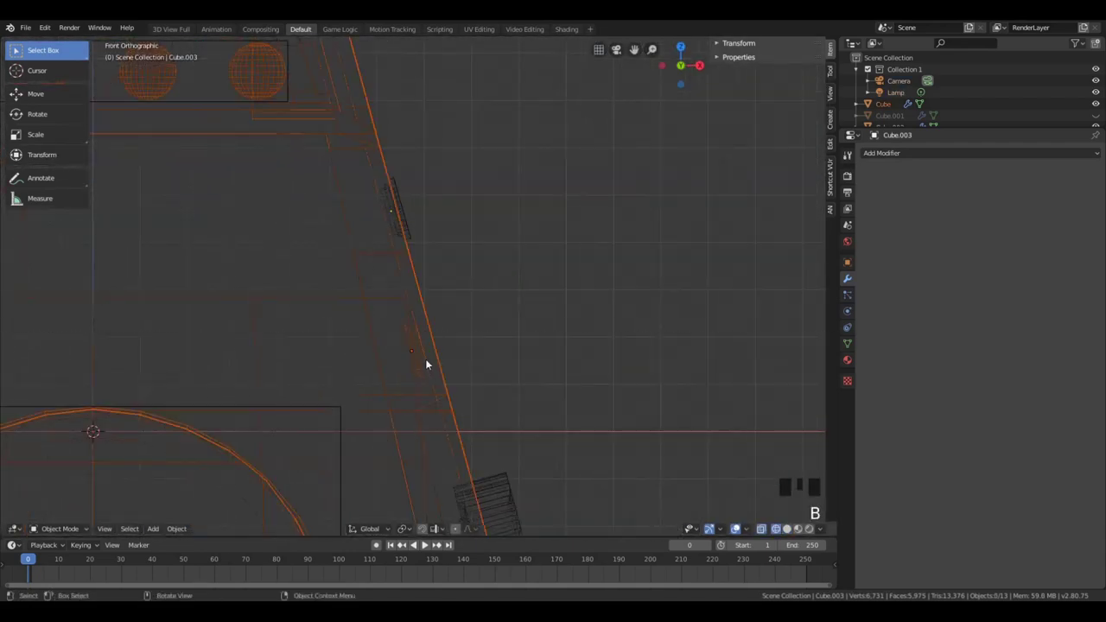
pyautogui.keyDown('shift'); pyautogui.tripleClick(432, 367); pyautogui.keyUp('shift')
pyautogui.keyDown('shift'); pyautogui.tripleClick(312, 298); pyautogui.keyUp('shift')
pyautogui.press('g')
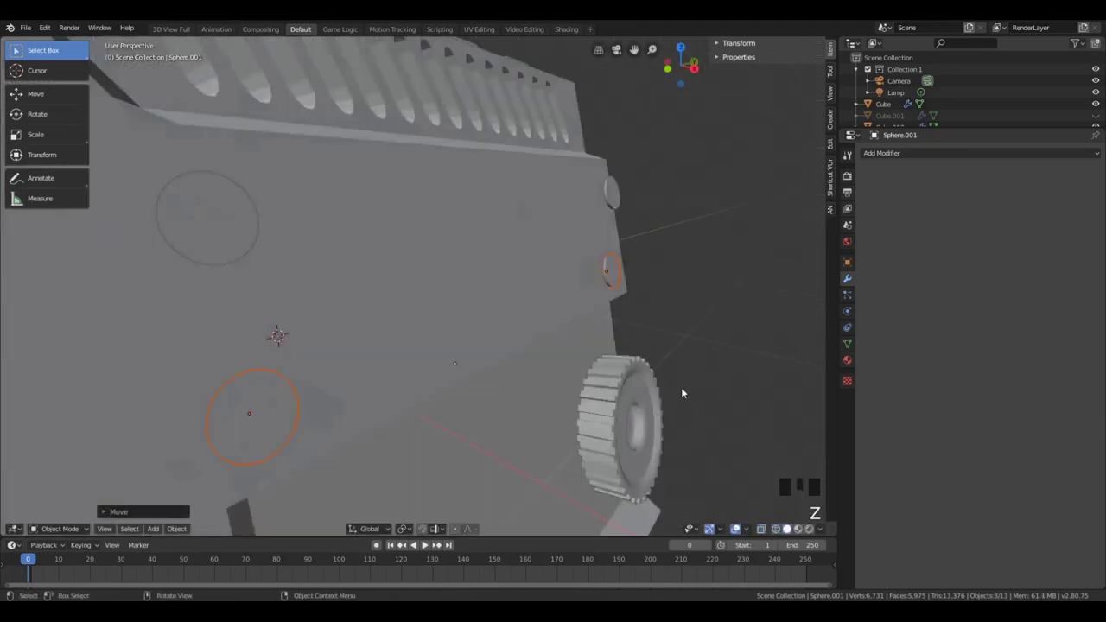
# Align the two rear screw-shaped parts with each other along Y near the side panel's rear edge
pyautogui.scroll(2, 311, 258)
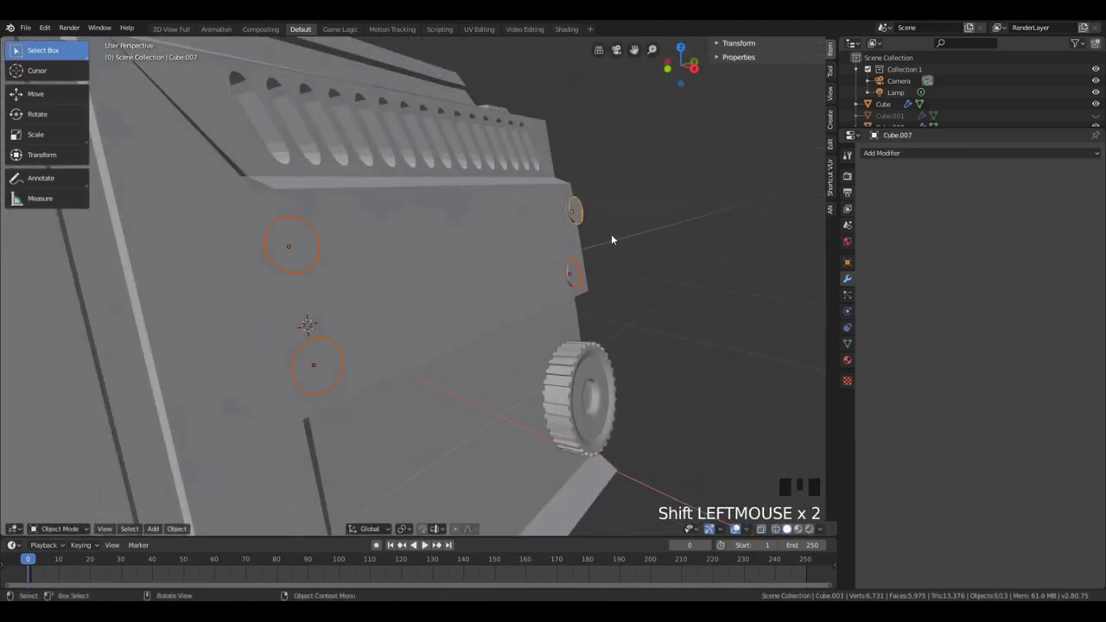
pyautogui.scroll(-2, 612, 236)
pyautogui.moveTo(662, 202); pyautogui.dragTo(708, 267, button='middle')
pyautogui.press('g')
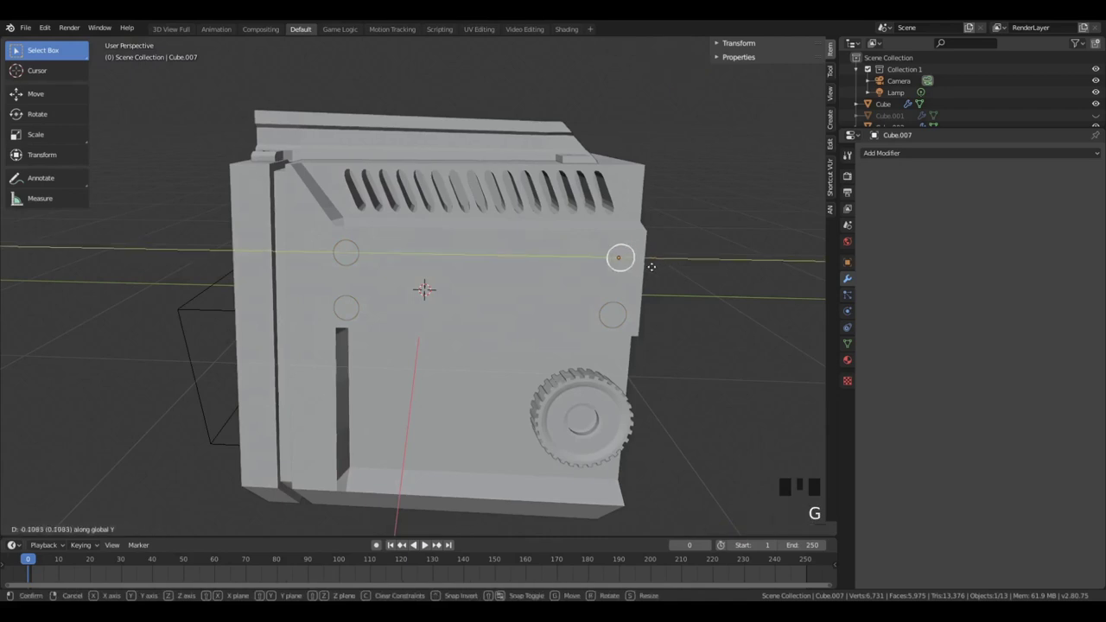
pyautogui.press('KP_3')
pyautogui.scroll(3, 651, 262)
pyautogui.press('g')
pyautogui.click(766, 297)
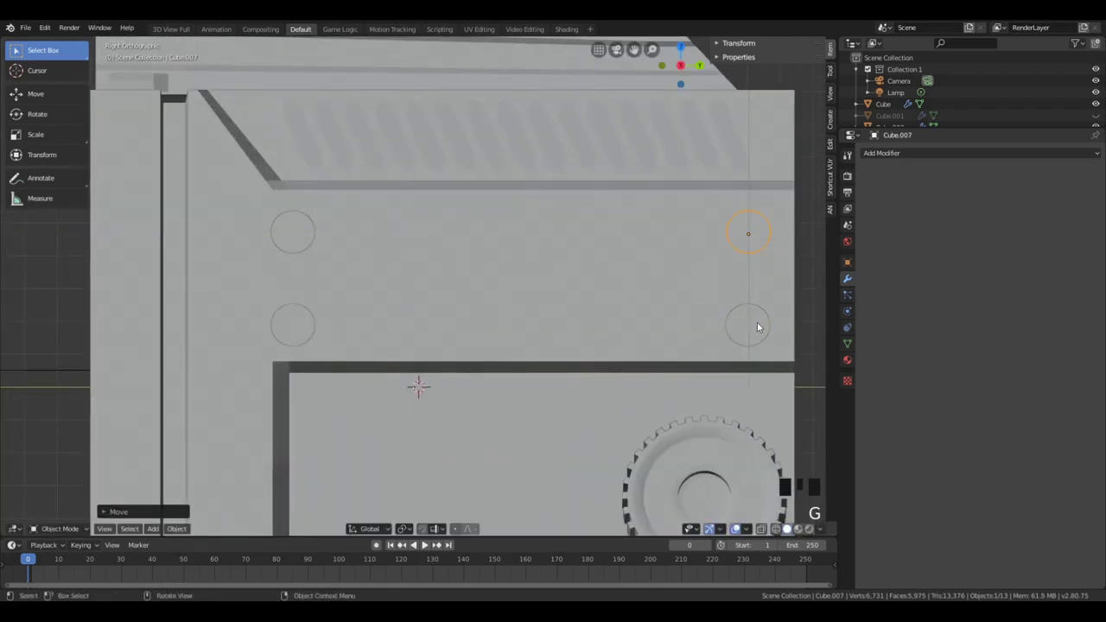
pyautogui.click(757, 322)
pyautogui.press('g')
pyautogui.press('y')
pyautogui.click(756, 324)
# Select all four screw-shaped parts, set the pivot point to Individual Origins and scale each one in place
pyautogui.scroll(-4, 711, 247)
pyautogui.click(572, 179)
pyautogui.click(572, 179)
pyautogui.click(572, 179)
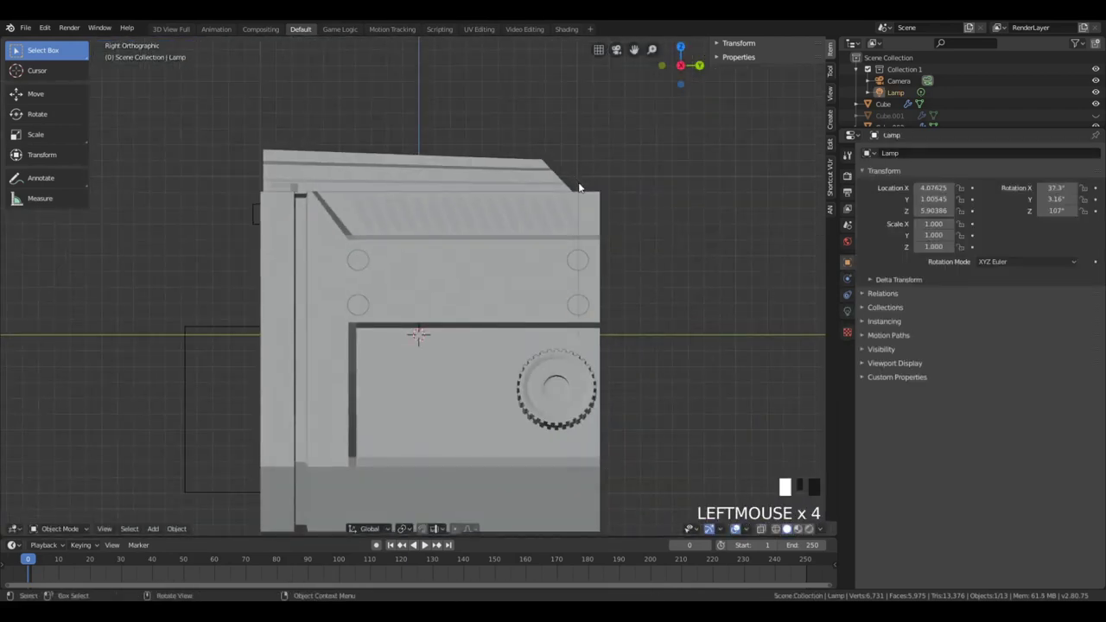
pyautogui.moveTo(572, 179); pyautogui.dragTo(639, 235, button='middle')
pyautogui.press('KP_3')
pyautogui.scroll(3, 604, 276)
pyautogui.scroll(-1, 604, 281)
pyautogui.click(650, 313)
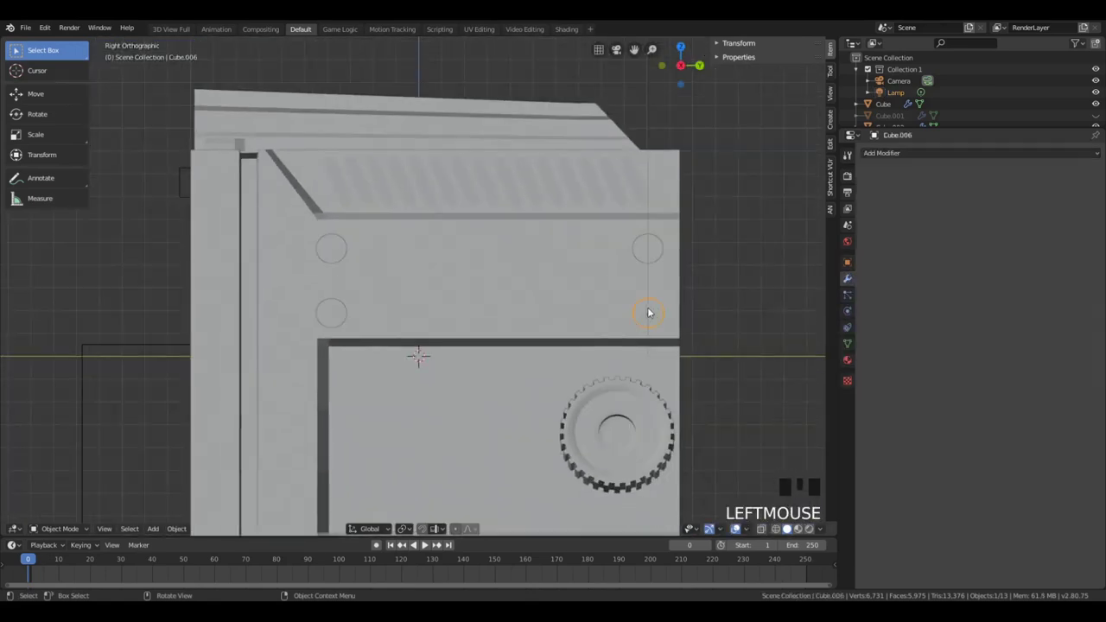
pyautogui.click(407, 530)
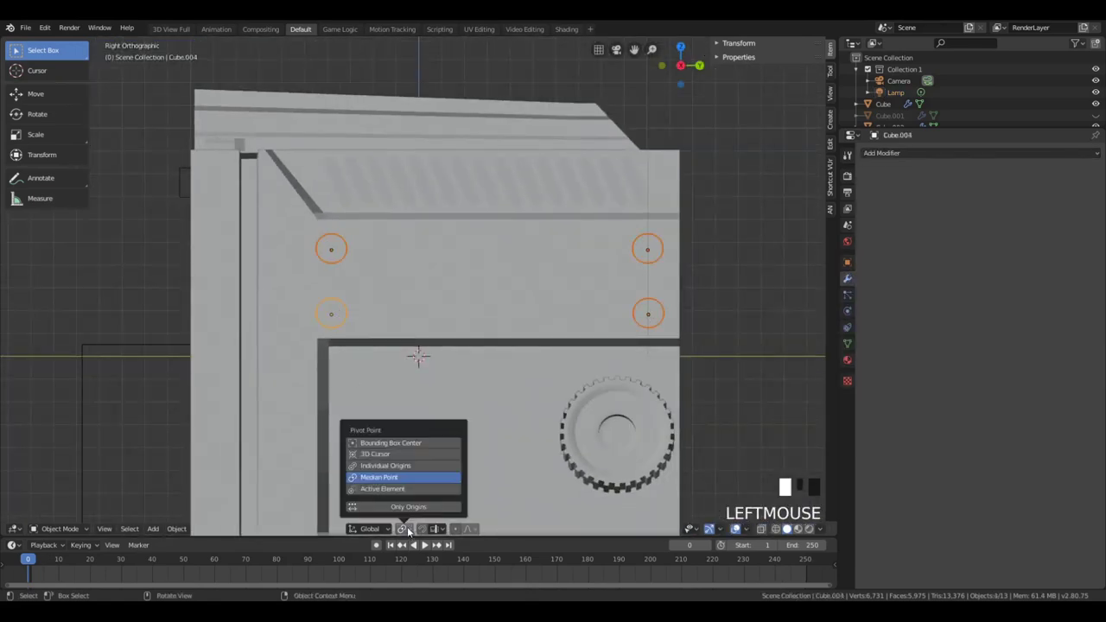
pyautogui.click(399, 467)
pyautogui.press('s')
pyautogui.click(562, 339)
pyautogui.moveTo(562, 339); pyautogui.dragTo(376, 339, button='middle')
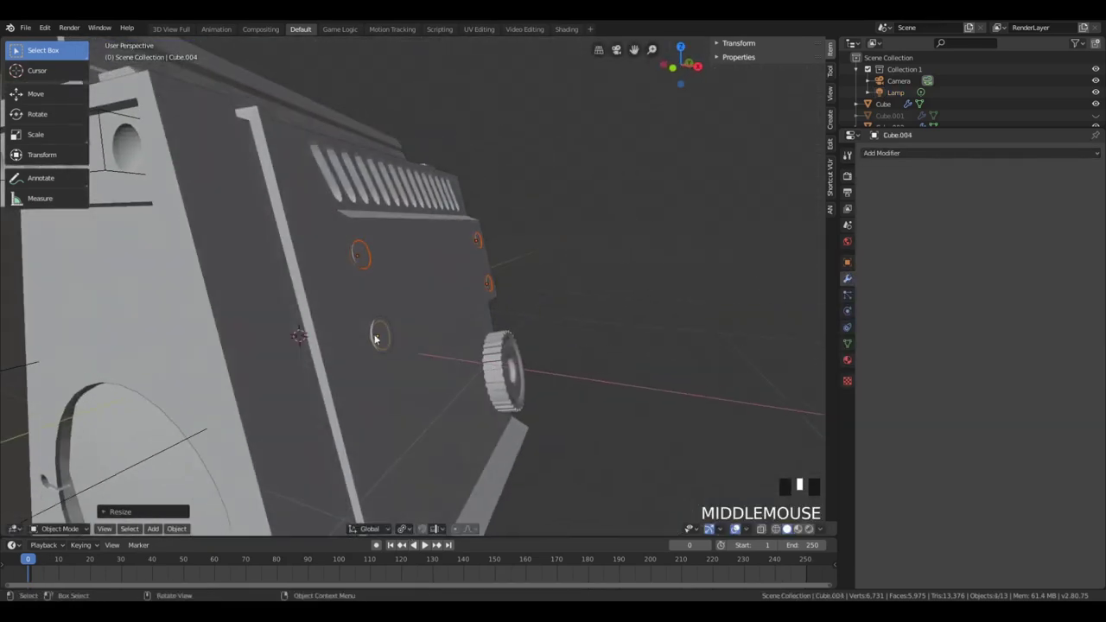
# Join the four screw-shaped parts into one object and cut it into the body's side with a BoolTool Brush Difference
pyautogui.click(383, 349)
pyautogui.scroll(1, 475, 351)
pyautogui.scroll(-1, 351, 343)
pyautogui.keyDown('shift'); pyautogui.click(352, 339); pyautogui.keyUp('shift')
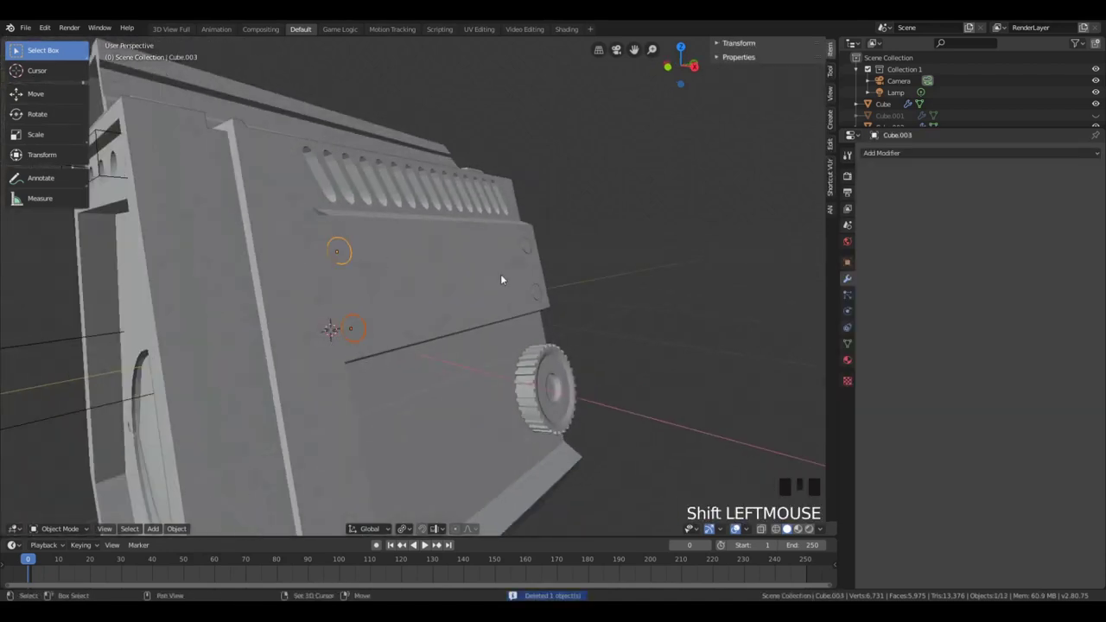
pyautogui.keyDown('shift'); pyautogui.click(540, 297); pyautogui.keyUp('shift')
pyautogui.keyDown('shift'); pyautogui.click(456, 290); pyautogui.keyUp('shift')
pyautogui.scroll(-1, 453, 289)
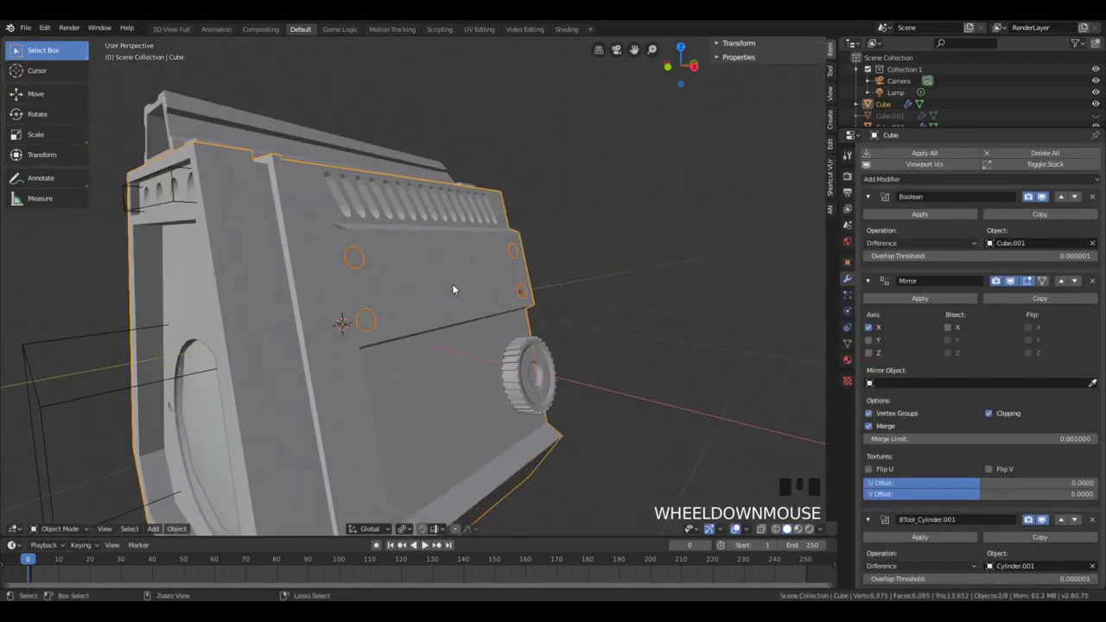
pyautogui.hotkey('ctrl', 'shift', 'b')
pyautogui.click(452, 285)
# Examine the screw cutouts on the body's side up close in Object Mode and Edit Mode
pyautogui.press('Tab')
pyautogui.press('Tab')
pyautogui.scroll(6, 350, 263)
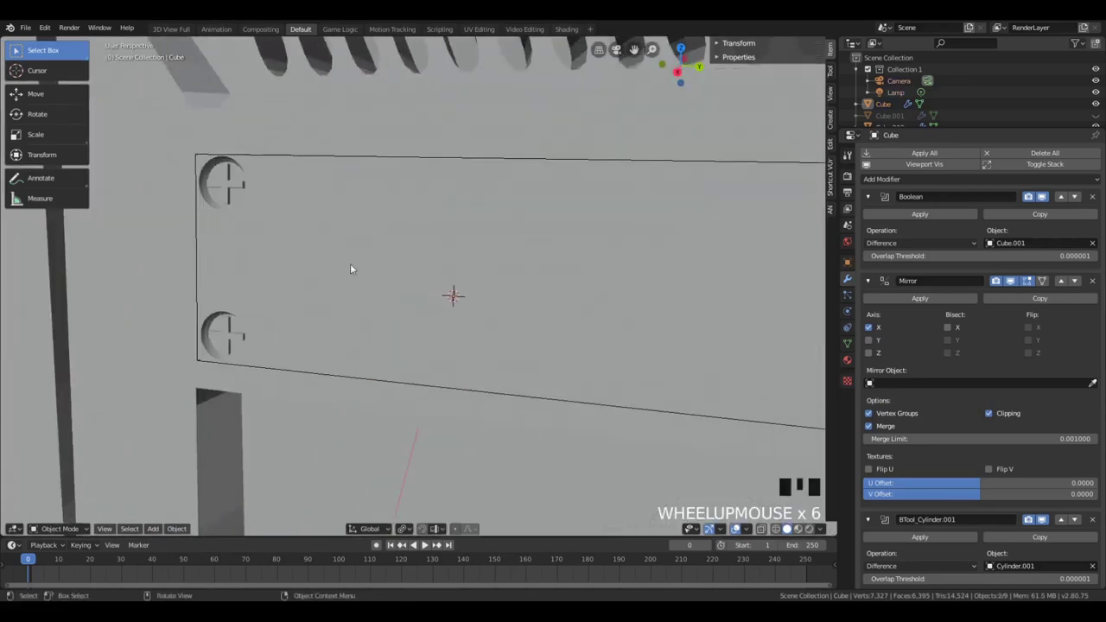
pyautogui.moveTo(350, 263)
pyautogui.mouseDown(button='middle')
pyautogui.moveTo(432, 238)
pyautogui.moveTo(466, 244)
pyautogui.mouseUp(button='middle')
pyautogui.press('Tab')
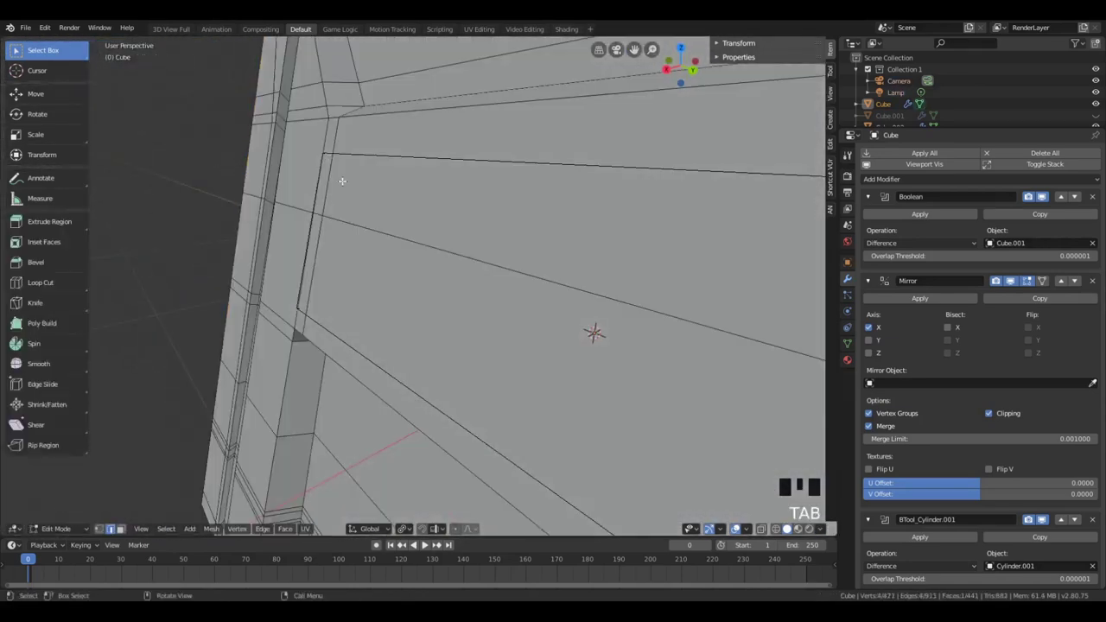
pyautogui.press('Tab')
pyautogui.scroll(-6, 549, 254)
pyautogui.moveTo(549, 254); pyautogui.dragTo(675, 267, button='middle')
pyautogui.press('Tab')
pyautogui.press('Tab')
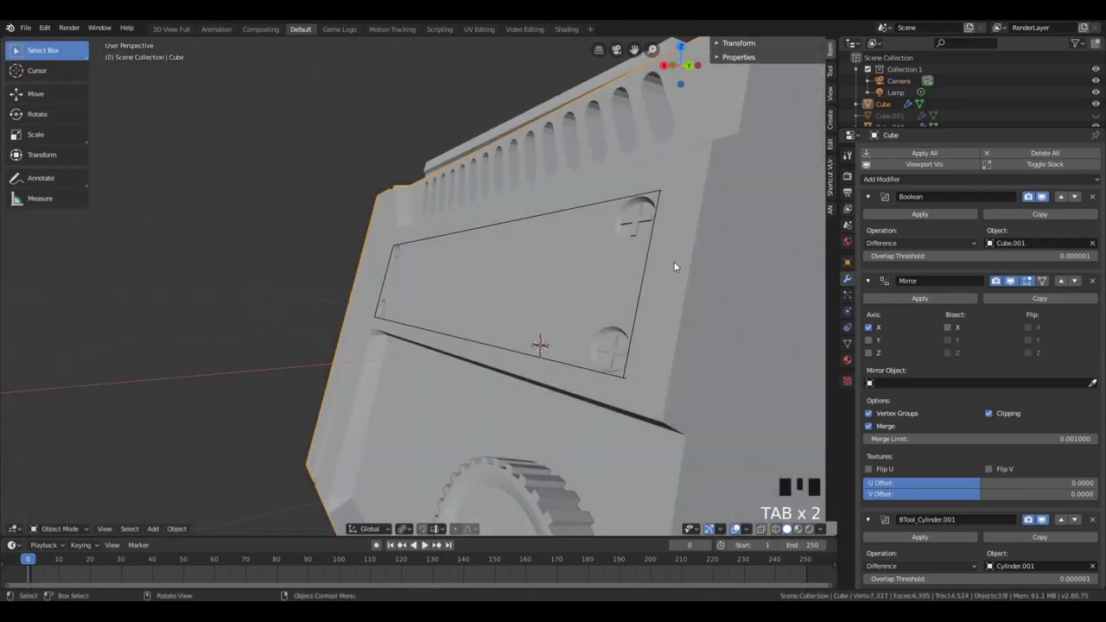
# Undo recent edits to the screw cutouts and recheck the body's mesh in Object Mode and Edit Mode
pyautogui.keyDown('ctrl'); pyautogui.scroll(1, 675, 267); pyautogui.keyUp('ctrl')
pyautogui.hotkey('ctrl', 'z')
pyautogui.hotkey('ctrl', 'z')
pyautogui.hotkey('ctrl', 'z')
pyautogui.hotkey('ctrl', 'z')
pyautogui.scroll(-3, 674, 262)
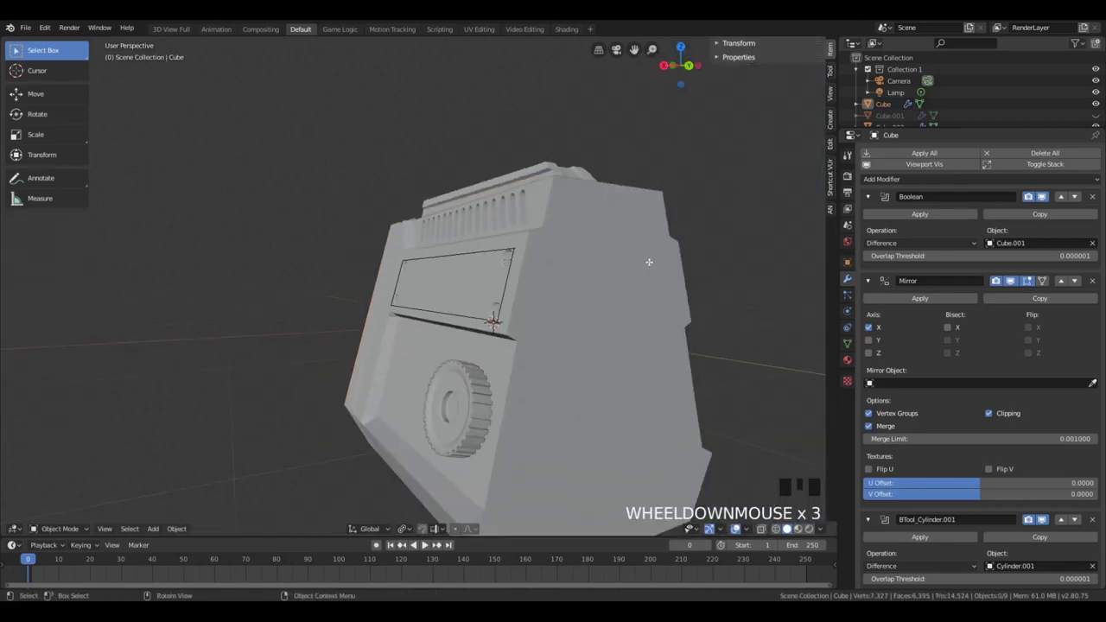
pyautogui.press('Tab')
pyautogui.press('Tab')
pyautogui.hotkey('ctrl', 'z')
pyautogui.hotkey('ctrl', 'z')
pyautogui.hotkey('ctrl', 'z')
pyautogui.hotkey('ctrl', 'z')
pyautogui.hotkey('ctrl', 'z')
pyautogui.hotkey('ctrl', 'z')
pyautogui.hotkey('ctrl', 'z')
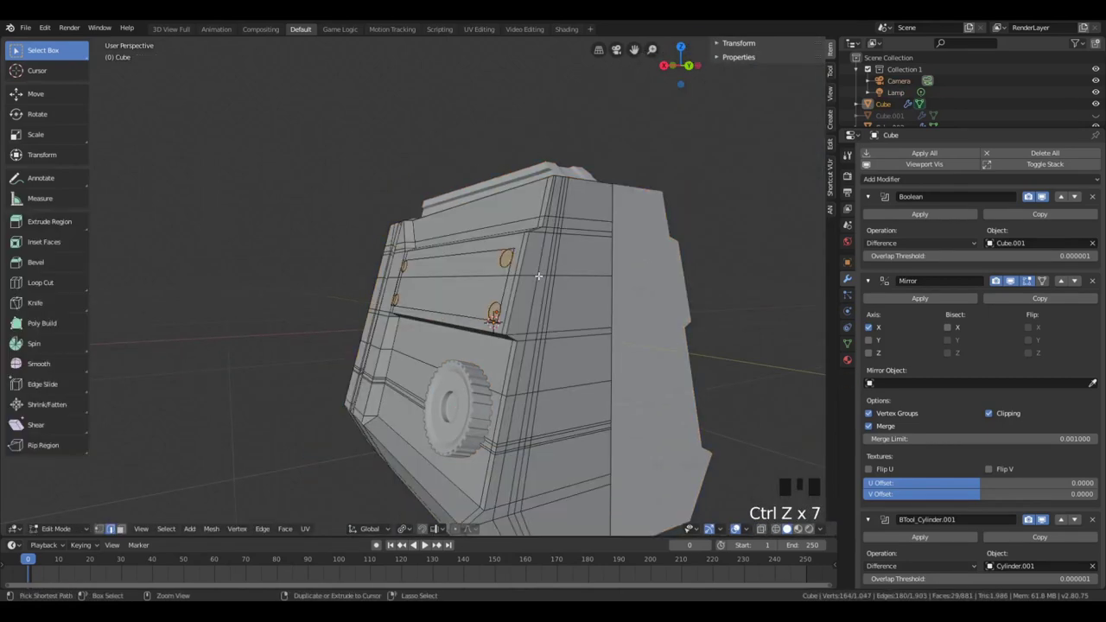
pyautogui.scroll(3, 538, 276)
pyautogui.press('Tab')
pyautogui.press('Tab')
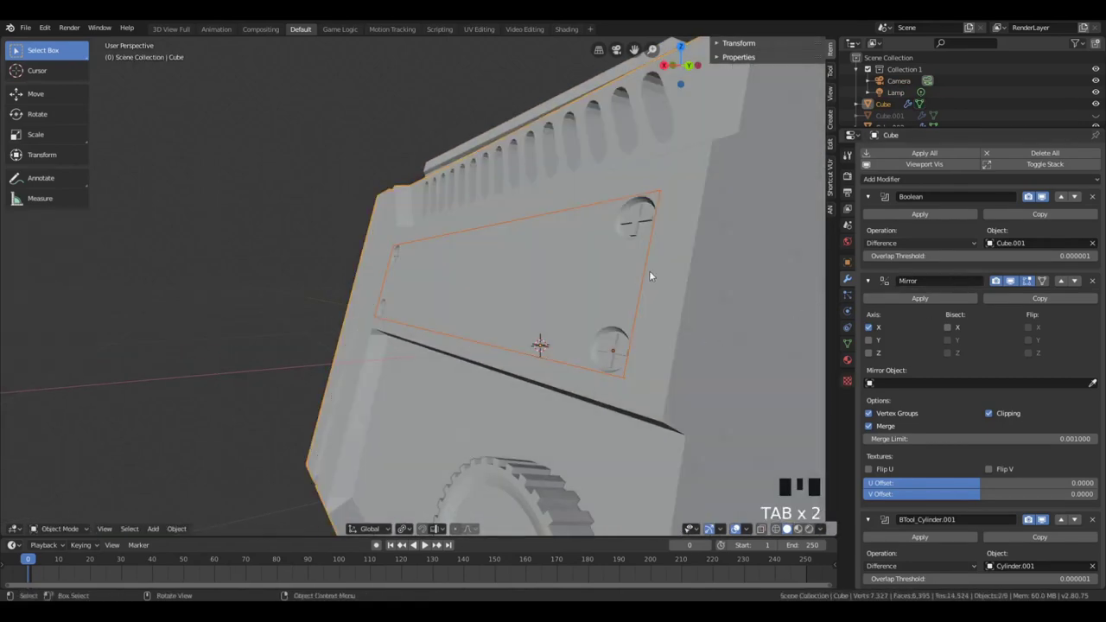
# Try deleting the screw-shaped cutter, and undo back to the uncut body with the joined screws
pyautogui.click(650, 271)
pyautogui.click(647, 272)
pyautogui.scroll(-1, 617, 341)
pyautogui.scroll(3, 619, 343)
pyautogui.press('x')
pyautogui.moveTo(620, 343); pyautogui.dragTo(714, 351, button='middle')
pyautogui.scroll(-3, 506, 302)
pyautogui.hotkey('ctrl', 'z')
pyautogui.hotkey('ctrl', 'z')
pyautogui.hotkey('ctrl', 'z')
pyautogui.hotkey('ctrl', 'z')
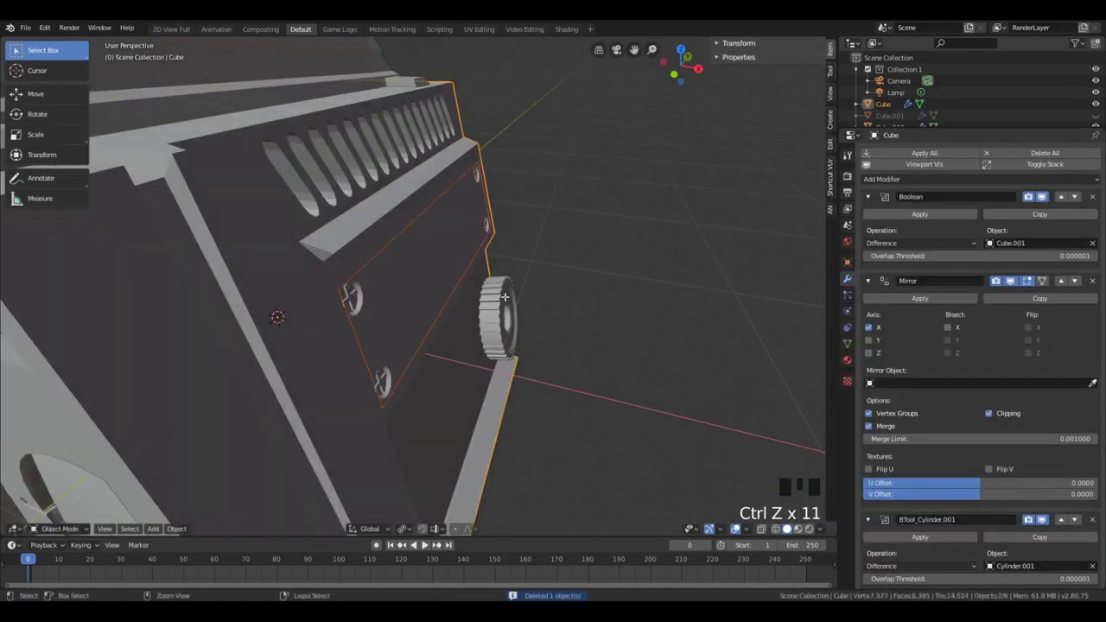
pyautogui.hotkey('ctrl', 'z')
pyautogui.hotkey('ctrl', 'z')
pyautogui.hotkey('ctrl', 'z')
pyautogui.scroll(3, 340, 323)
pyautogui.moveTo(340, 323); pyautogui.dragTo(464, 296, button='middle')
pyautogui.press('g')
pyautogui.press('x')
pyautogui.rightClick(537, 301)
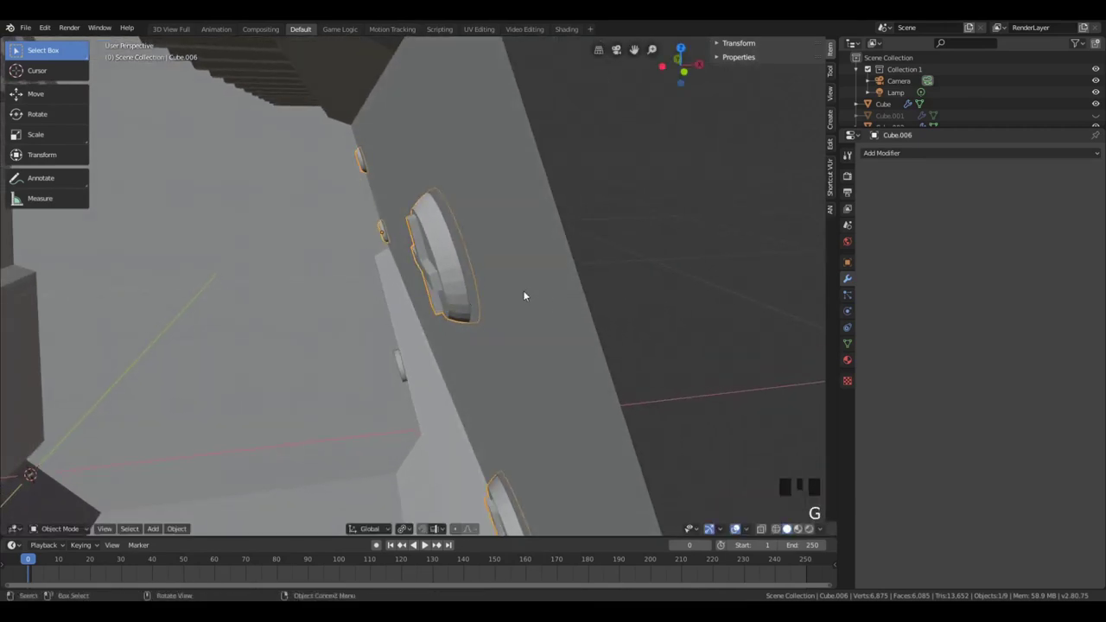
# Subtract the joined screws from the body with BoolTool's Auto Boolean Difference and check the resulting mesh in Edit Mode
pyautogui.keyDown('shift'); pyautogui.click(518, 256); pyautogui.keyUp('shift')
pyautogui.keyDown('shift'); pyautogui.click(508, 259); pyautogui.keyUp('shift')
pyautogui.keyDown('shift'); pyautogui.click(507, 259); pyautogui.keyUp('shift')
pyautogui.hotkey('shift', 'ctrl', 'b')
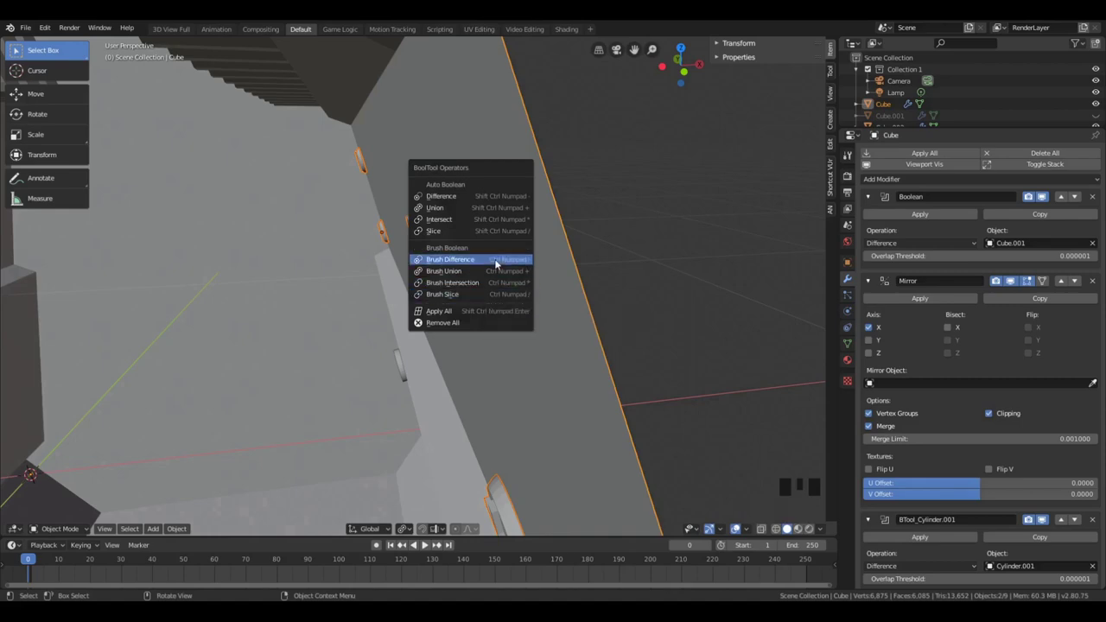
pyautogui.click(489, 199)
pyautogui.moveTo(489, 198); pyautogui.dragTo(501, 217, button='middle')
pyautogui.press('Tab')
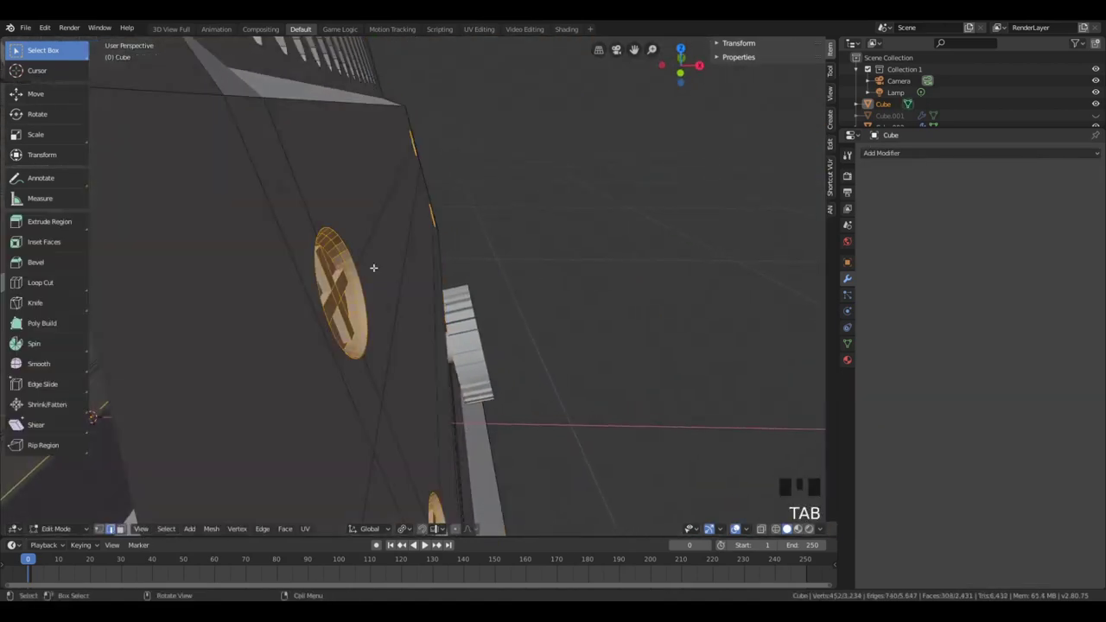
pyautogui.moveTo(329, 302); pyautogui.dragTo(375, 270, button='middle')
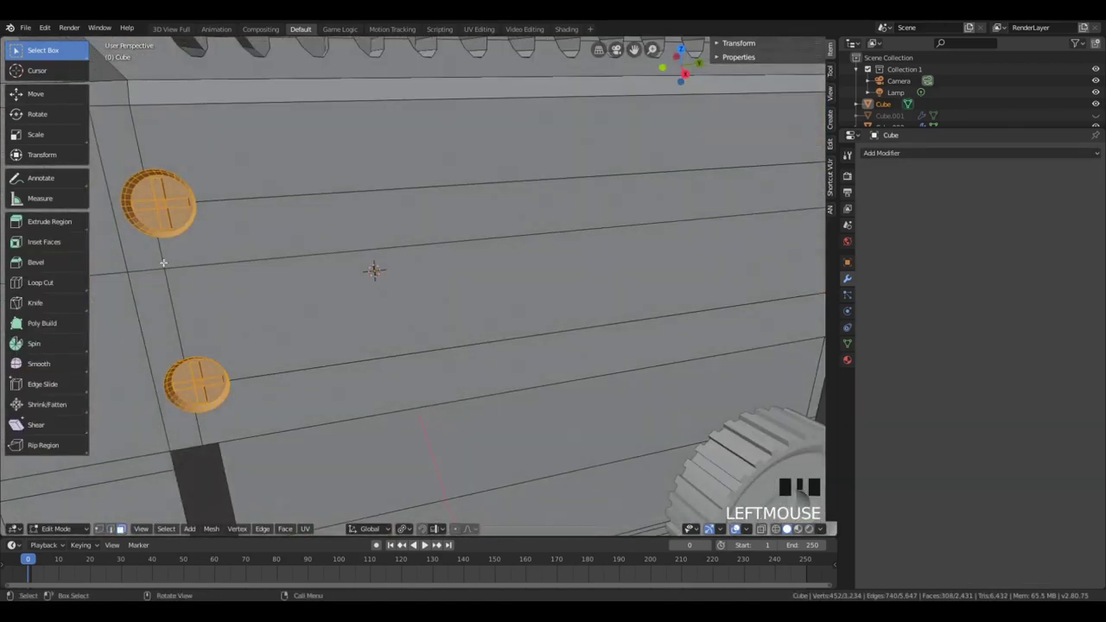
# Select the two cross-shaped slot faces inside the upper front screw recess and try moving them
pyautogui.click(165, 203)
pyautogui.keyDown('shift'); pyautogui.click(160, 212); pyautogui.keyUp('shift')
pyautogui.moveTo(160, 212); pyautogui.dragTo(345, 260, button='middle')
pyautogui.press('g')
pyautogui.click(402, 237)
pyautogui.press('Tab')
pyautogui.press('Tab')
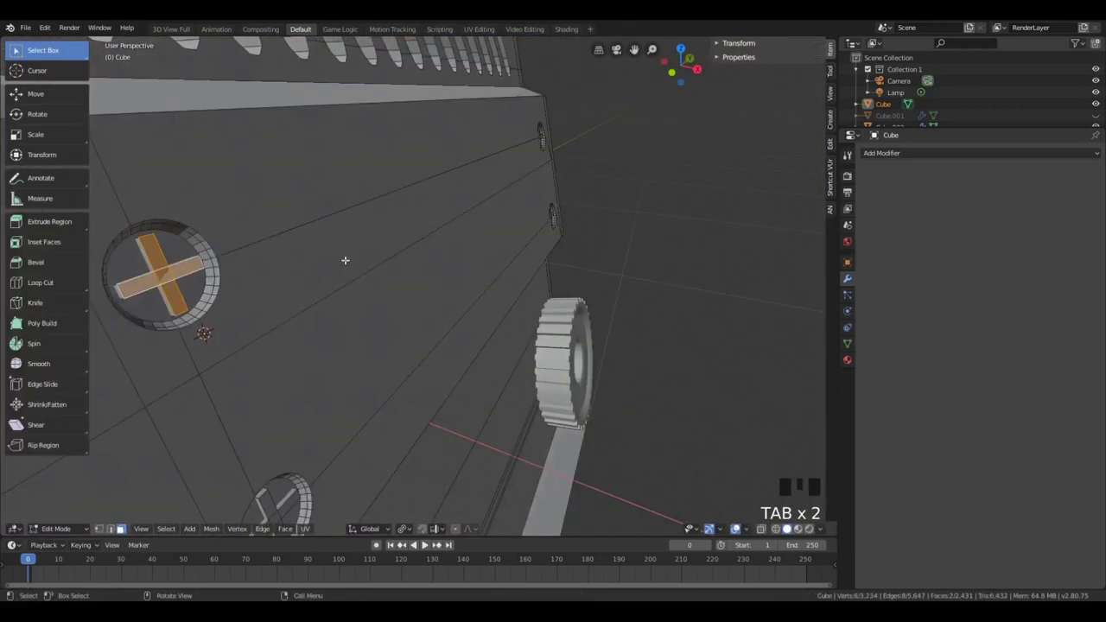
# Undo the slot face edits and the Auto Boolean Difference to restore the separate joined screw object
pyautogui.press('Tab')
pyautogui.press('Tab')
pyautogui.hotkey('ctrl', 'z')
pyautogui.hotkey('ctrl', 'z')
pyautogui.hotkey('ctrl', 'z')
pyautogui.hotkey('ctrl', 'z')
pyautogui.hotkey('ctrl', 'z')
pyautogui.hotkey('ctrl', 'z')
pyautogui.hotkey('ctrl', 'z')
pyautogui.hotkey('ctrl', 'z')
pyautogui.hotkey('ctrl', 'z')
pyautogui.hotkey('ctrl', 'z')
pyautogui.hotkey('ctrl', 'z')
pyautogui.hotkey('ctrl', 'z')
pyautogui.hotkey('ctrl', 'z')
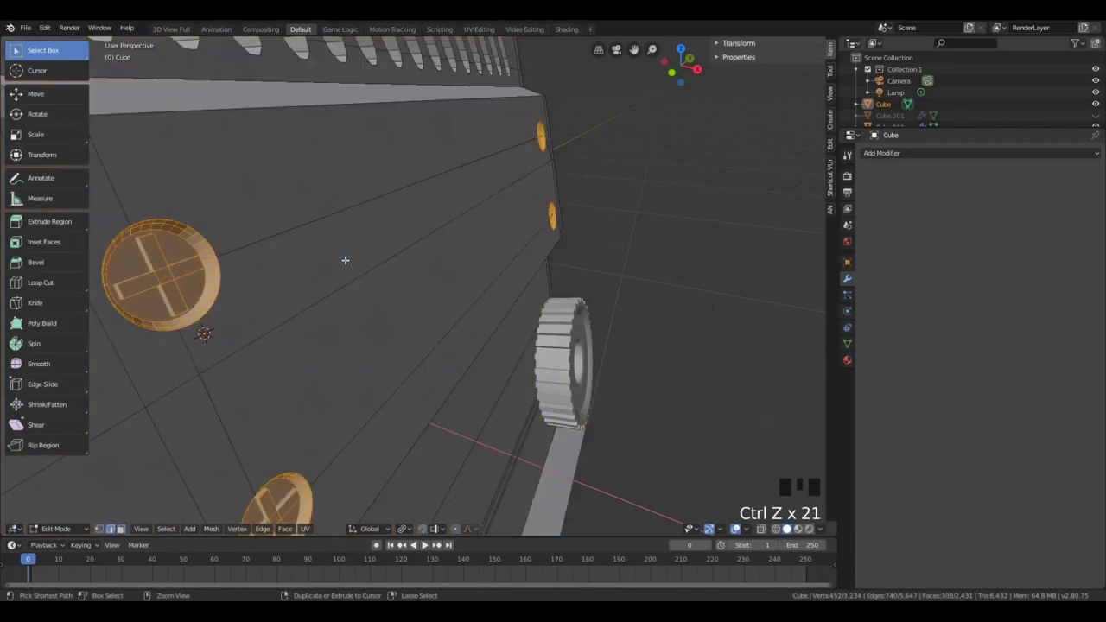
pyautogui.scroll(-2, 344, 257)
pyautogui.press('Tab')
pyautogui.press('Tab')
# Move the joined screws clear of the body and try a Remesh modifier with Octree Depth 5 and Remove Disconnected Pieces off
pyautogui.press('g')
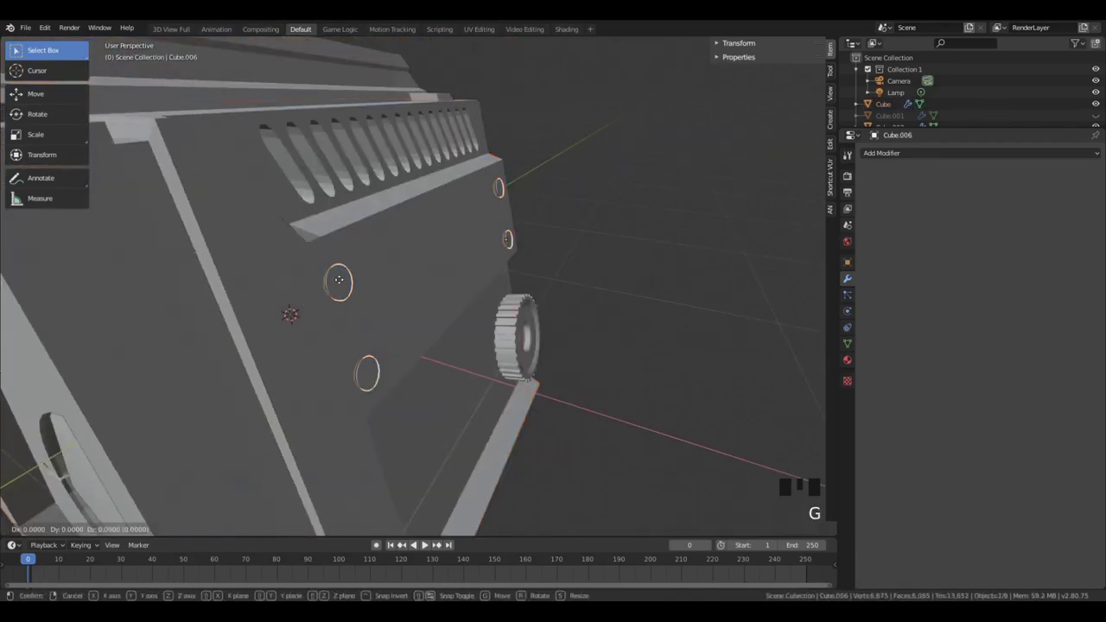
pyautogui.moveTo(502, 321); pyautogui.dragTo(693, 347, button='middle')
pyautogui.click(894, 155)
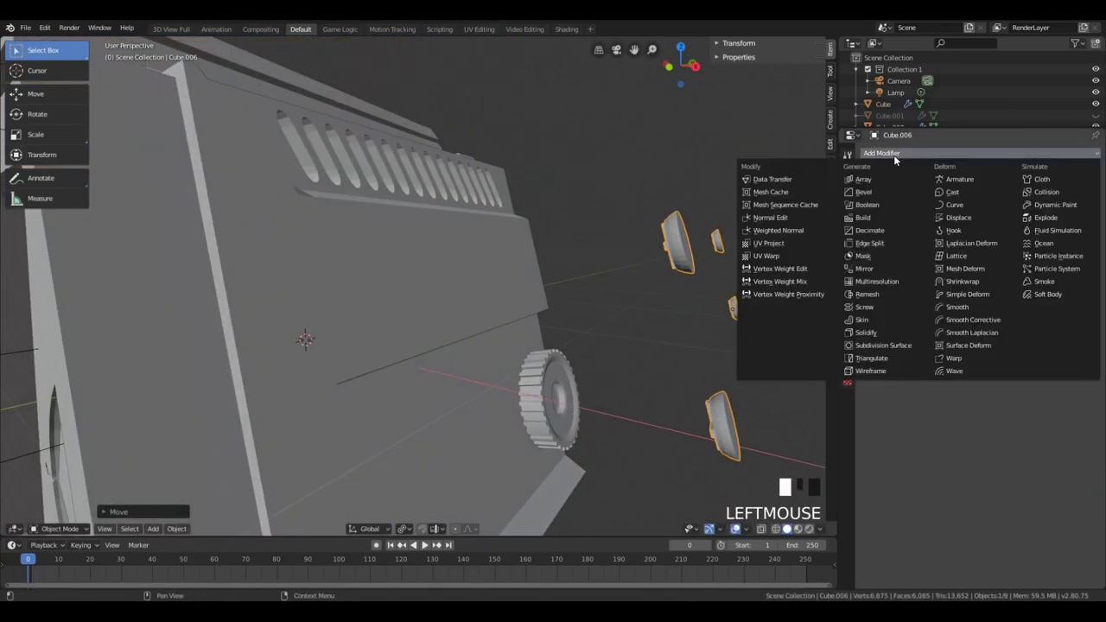
pyautogui.click(887, 299)
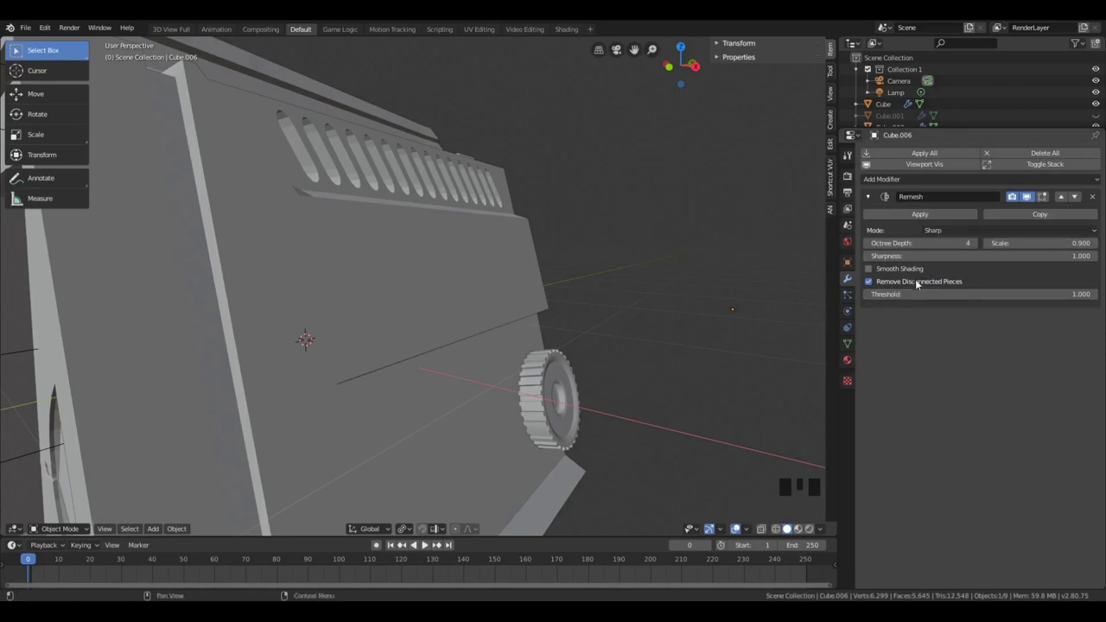
pyautogui.scroll(-3, 726, 279)
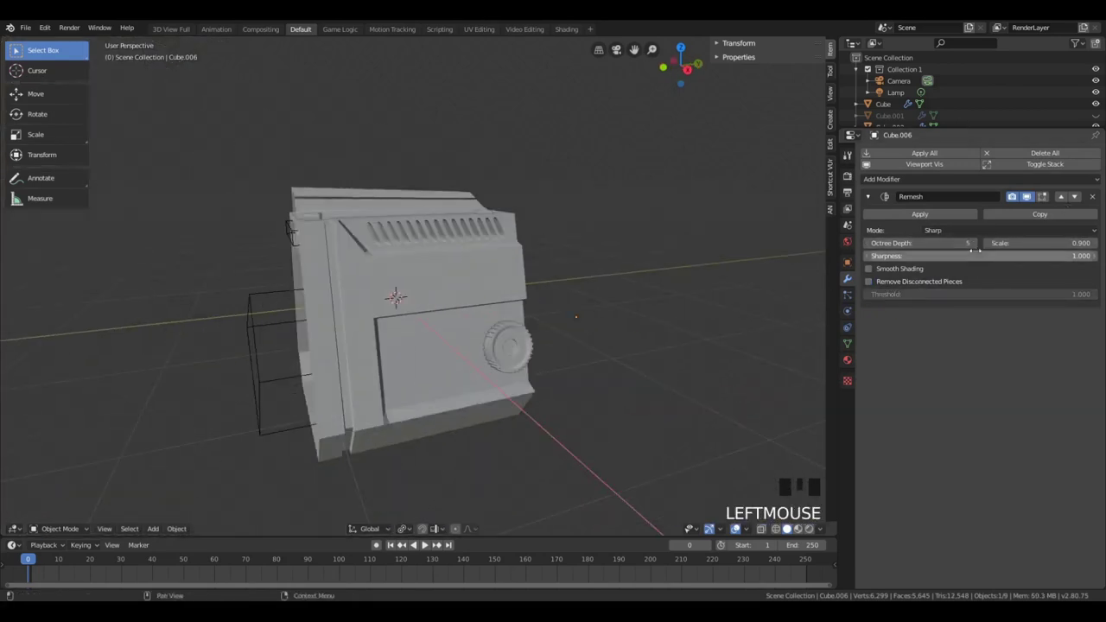
pyautogui.moveTo(973, 245); pyautogui.dragTo(960, 255, button='middle')
pyautogui.click(1093, 196)
# Examine the mesh of the joined screws beside the body in Edit Mode
pyautogui.scroll(3, 622, 312)
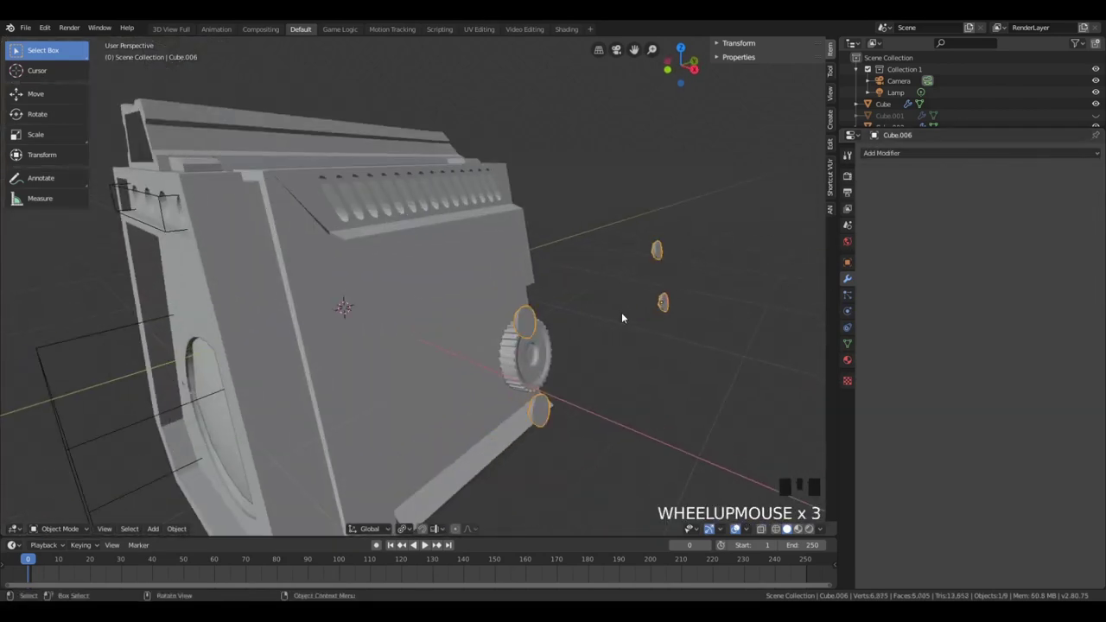
pyautogui.press('x')
pyautogui.moveTo(550, 381); pyautogui.dragTo(591, 360, button='middle')
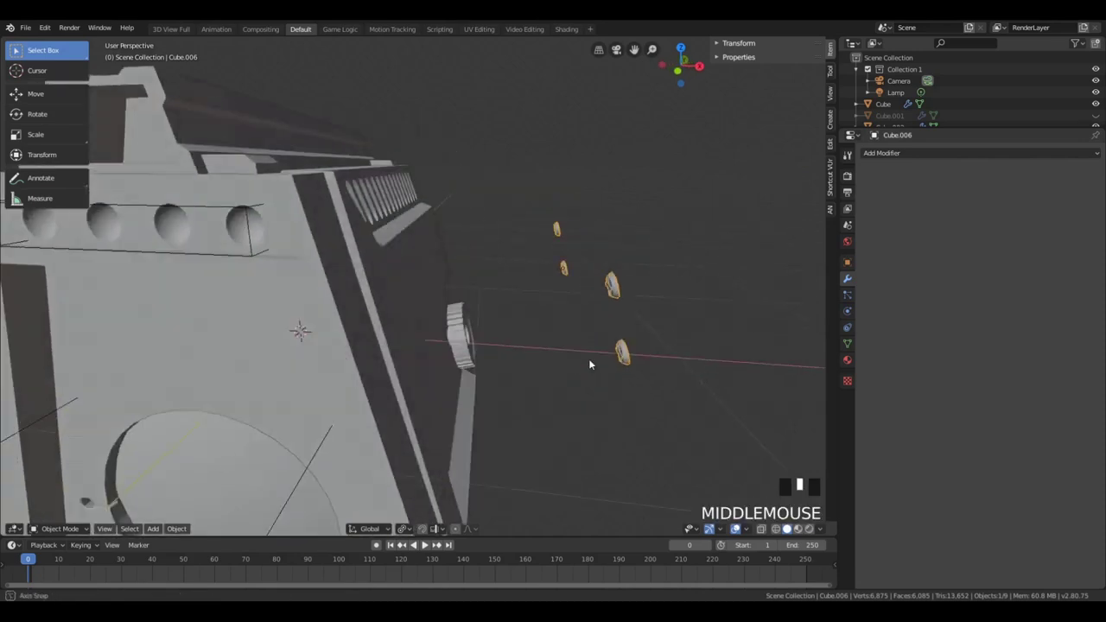
pyautogui.press('Tab')
pyautogui.scroll(2, 662, 287)
pyautogui.moveTo(800, 282); pyautogui.dragTo(778, 279, button='middle')
pyautogui.scroll(1, 778, 279)
pyautogui.press('Tab')
pyautogui.scroll(-1, 778, 279)
pyautogui.press('Tab')
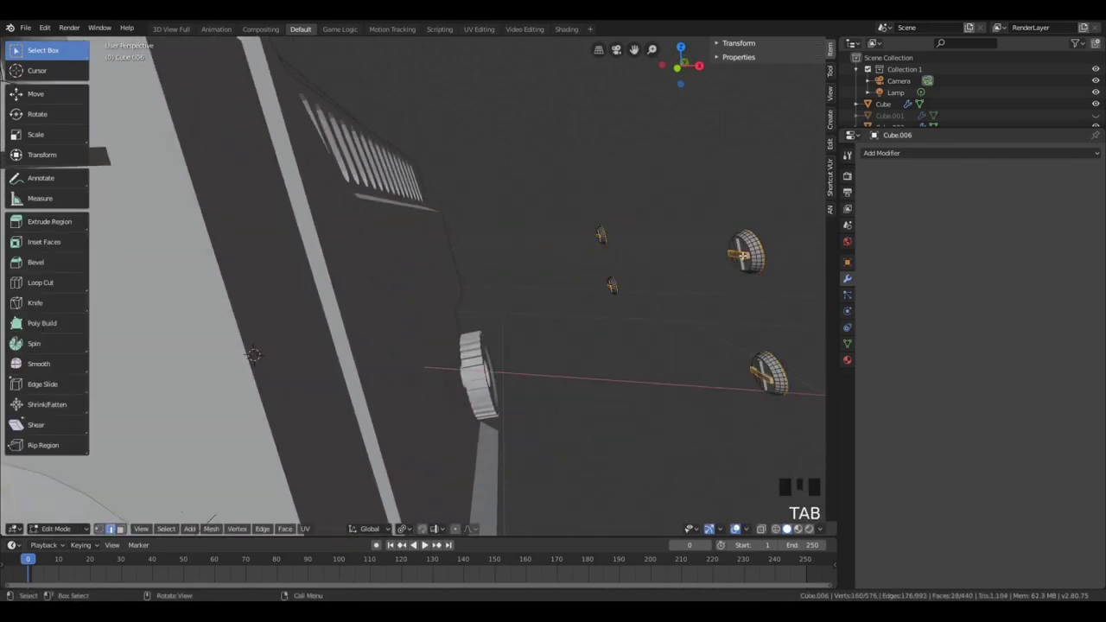
# Delete the joined screw object and keep the viewport in solid shading
pyautogui.press('Tab')
pyautogui.press('x')
pyautogui.click(756, 262)
pyautogui.scroll(-3, 602, 293)
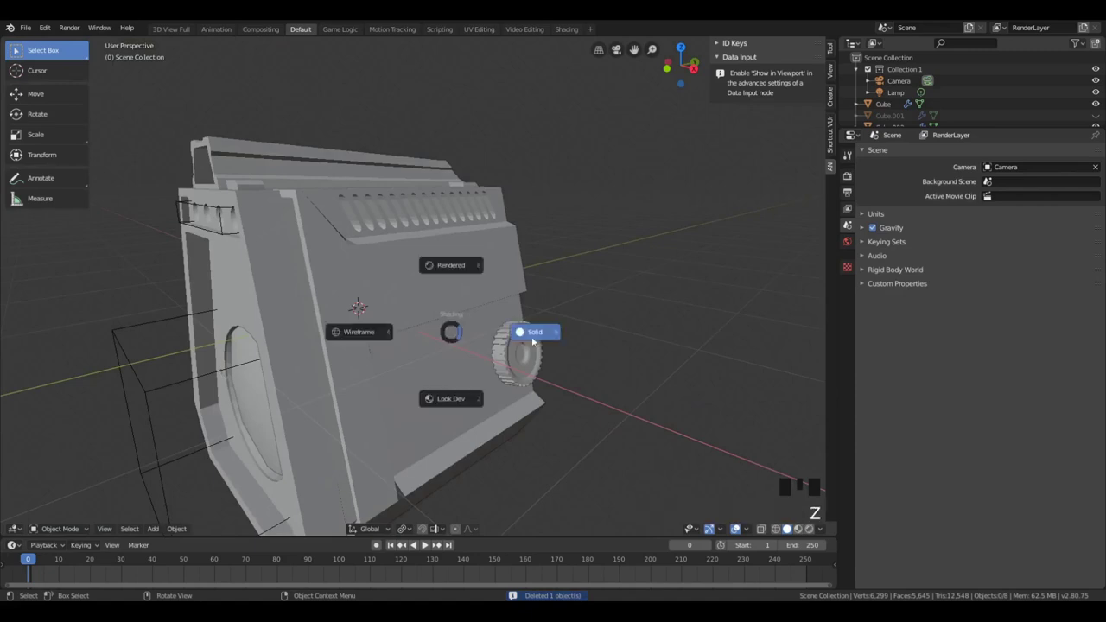
pyautogui.click(532, 335)
pyautogui.press('a')
pyautogui.press('a')
pyautogui.press('a')
# Add a cylinder, rotate it 90° about X and scale it down in thickness without changing its length along Y
pyautogui.scroll(-3, 389, 335)
pyautogui.moveTo(351, 336); pyautogui.dragTo(527, 337, button='middle')
pyautogui.hotkey('shift', 'a')
pyautogui.click(516, 116)
pyautogui.write('rx90')
pyautogui.press('Return')
pyautogui.press('s')
pyautogui.hotkey('shift', 'y')
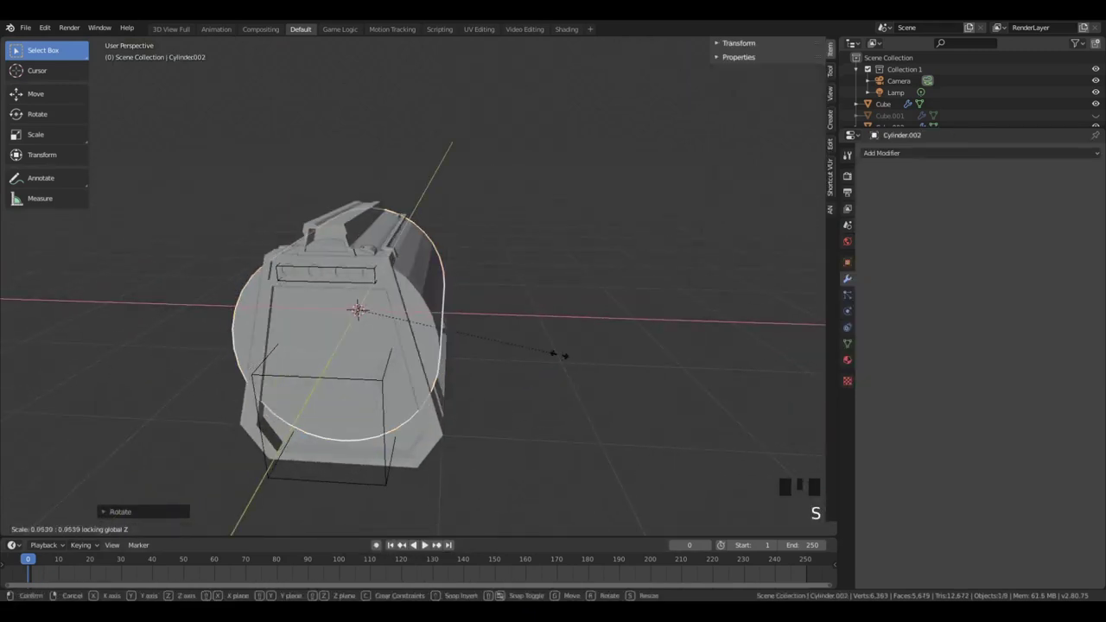
pyautogui.click(370, 333)
# Shrink the cylinder in front wireframe view and center it on the end panel just below the row of four round lenses
pyautogui.press('KP_5')
pyautogui.press('g')
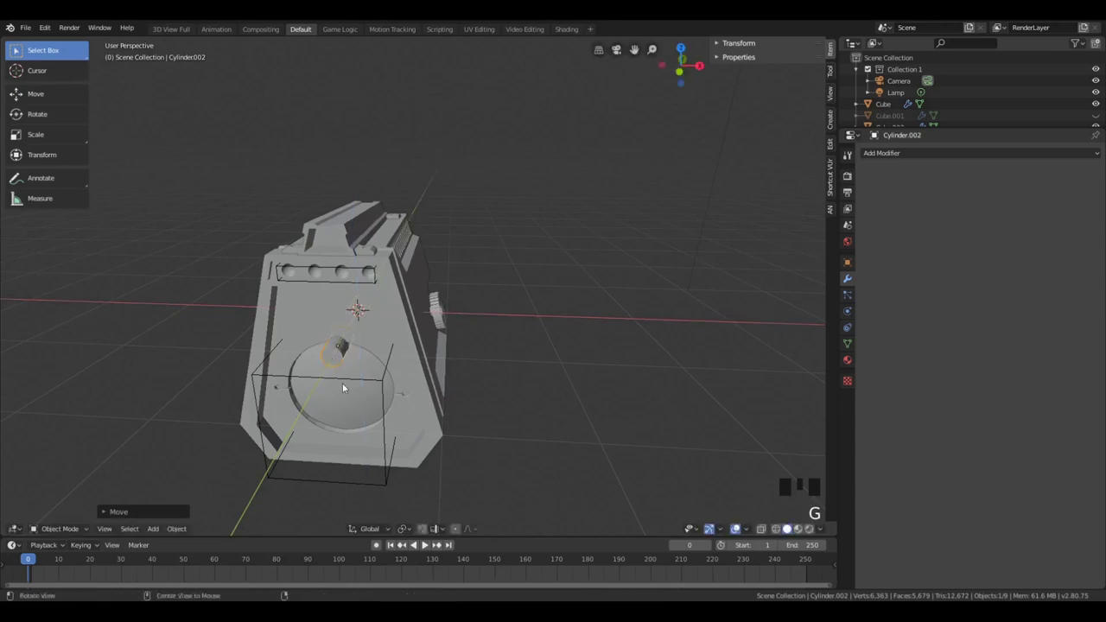
pyautogui.click(377, 331)
pyautogui.press('KP_1')
pyautogui.press('z')
pyautogui.click(294, 332)
pyautogui.scroll(6, 358, 308)
pyautogui.press('s')
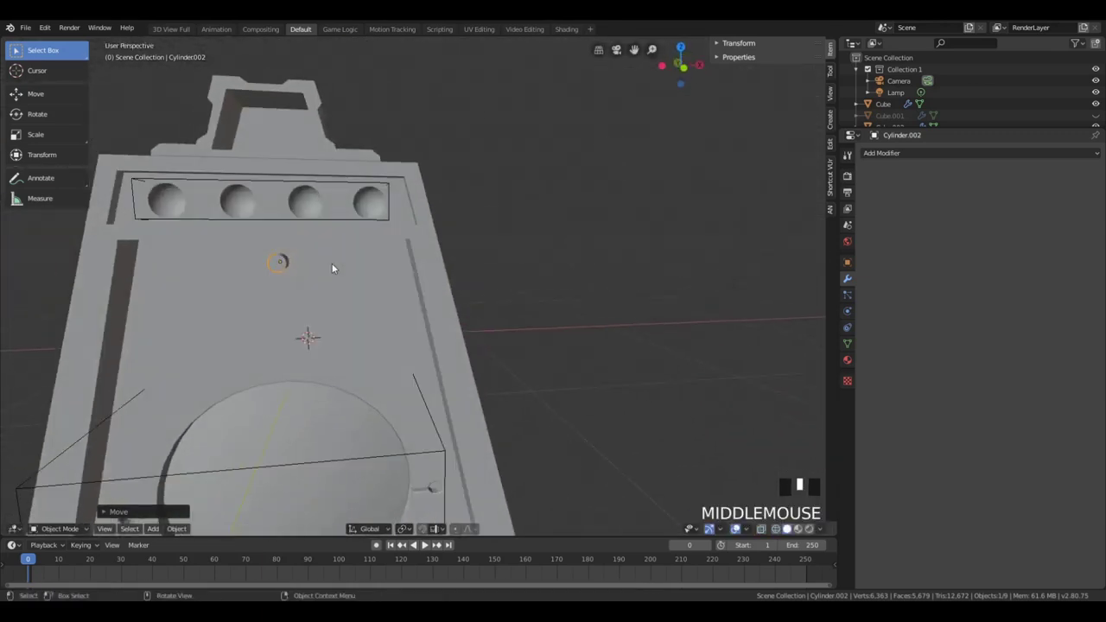
pyautogui.press('KP_1')
pyautogui.press('z')
pyautogui.press('KP_4')
pyautogui.scroll(3, 319, 324)
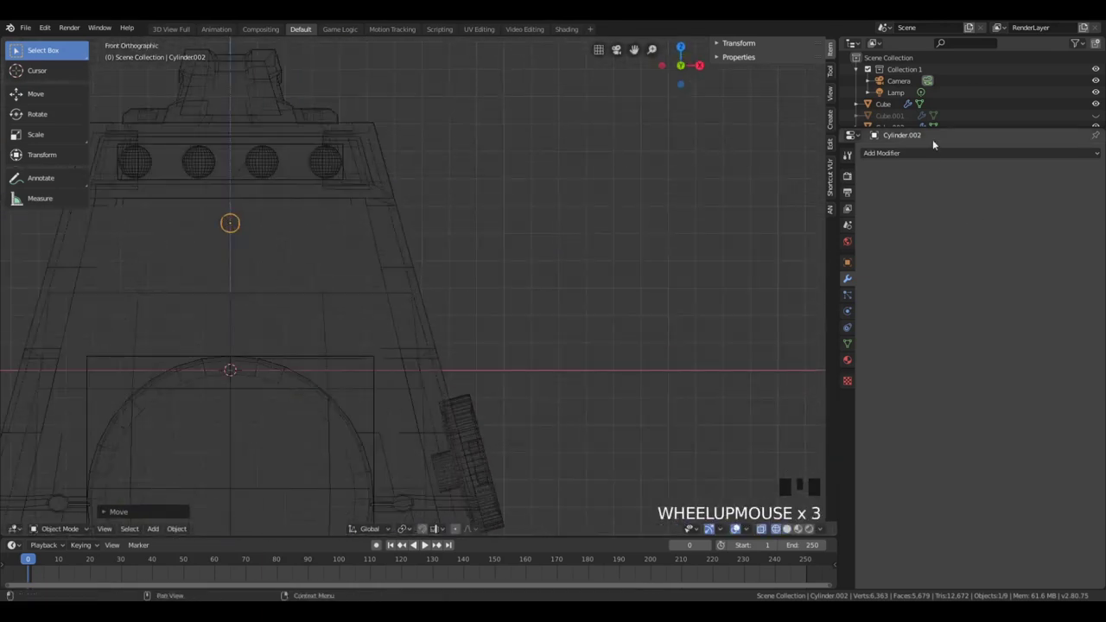
# Add an Array modifier with count 9 and relative X offset 1.6, and move the cylinder along X beneath the outermost lens
pyautogui.click(933, 153)
pyautogui.click(856, 177)
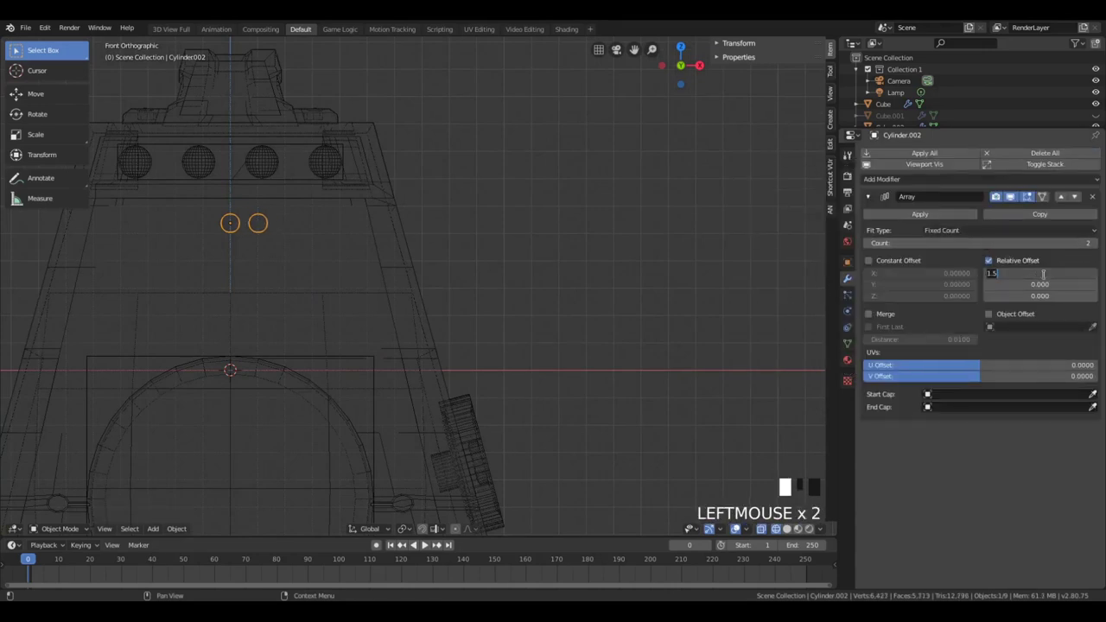
pyautogui.click(1091, 244)
pyautogui.press('g')
pyautogui.press('x')
pyautogui.click(434, 231)
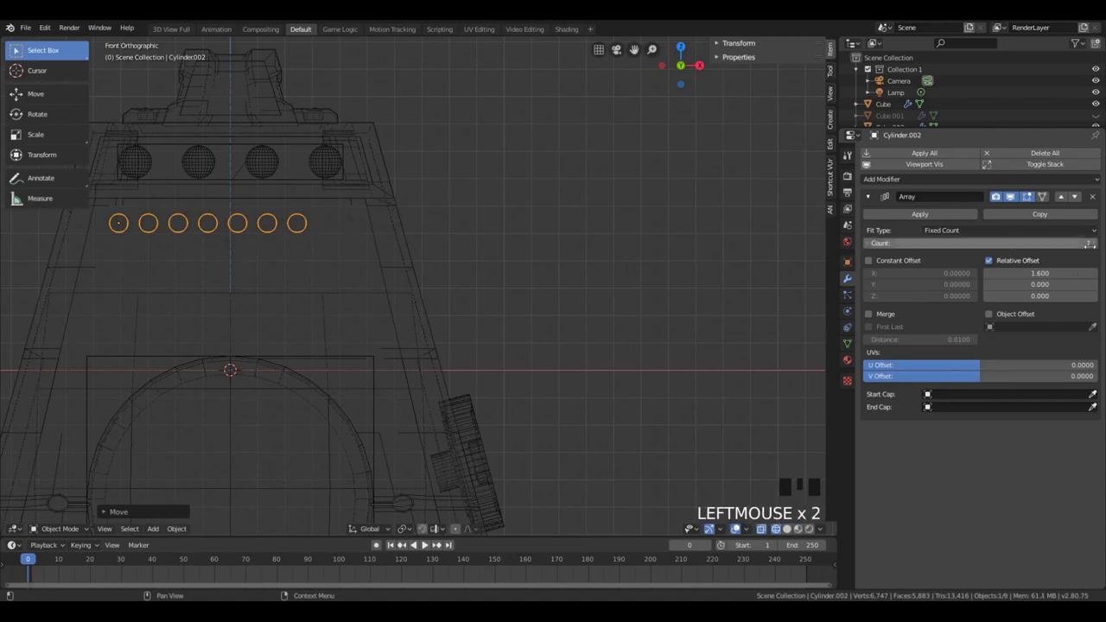
# Select the first cylinder's outer end face in Edit Mode and move it along Y to shorten the cylinders
pyautogui.press('Tab')
pyautogui.scroll(-2, 527, 212)
pyautogui.moveTo(710, 212); pyautogui.dragTo(143, 484, button='middle')
pyautogui.click(378, 325)
pyautogui.scroll(2, 378, 324)
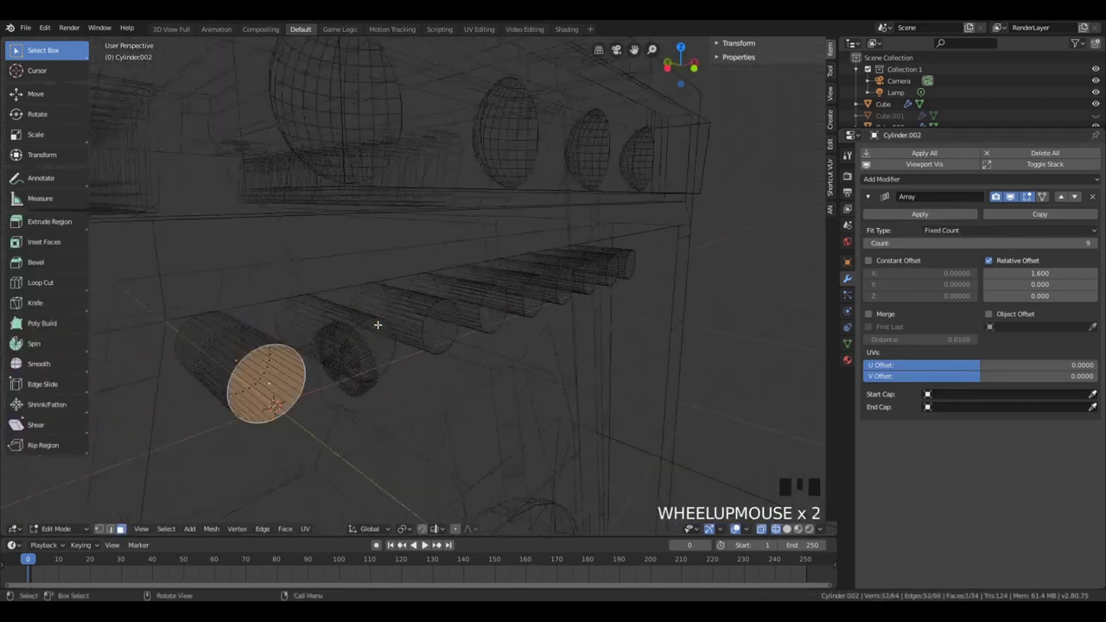
pyautogui.scroll(-2, 378, 324)
pyautogui.press('g')
pyautogui.press('y')
pyautogui.click(329, 341)
# Extrude the first cylinder's outer end face along Y, scale the new face, extrude it again, and return to solid view in Object Mode
pyautogui.scroll(1, 330, 342)
pyautogui.press('e')
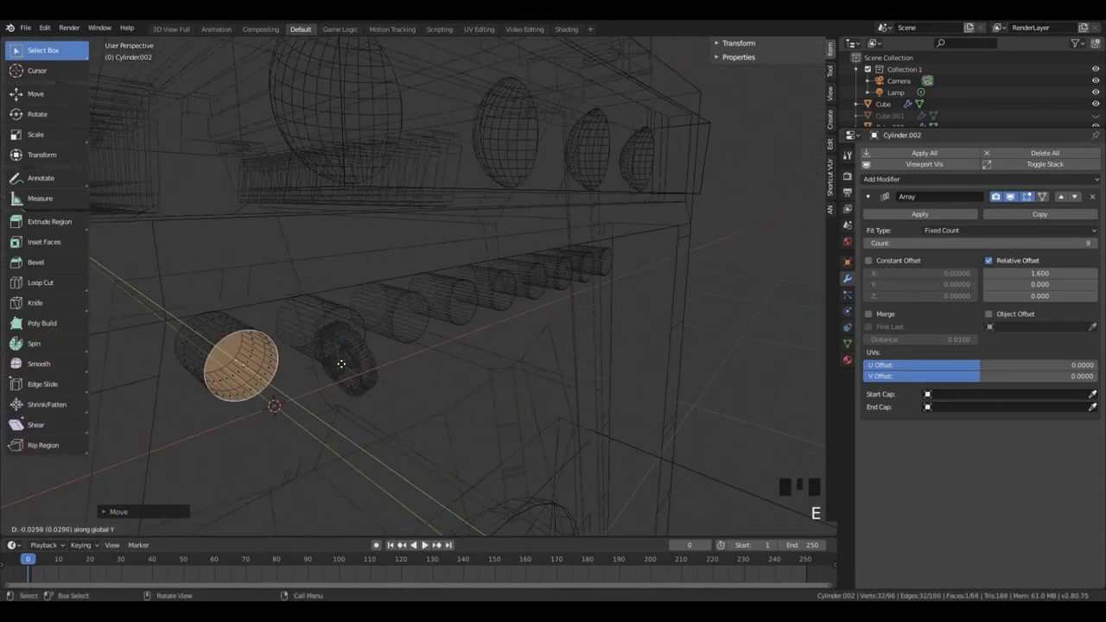
pyautogui.click(342, 365)
pyautogui.press('s')
pyautogui.click(354, 375)
pyautogui.press('e')
pyautogui.click(364, 382)
pyautogui.press('Tab')
pyautogui.hotkey('shift', 'z')
# Set the array's relative X offset to 1.4 and scale the cylinder mesh in Edit Mode
pyautogui.moveTo(372, 385)
pyautogui.mouseDown(button='middle')
pyautogui.moveTo(446, 414)
pyautogui.moveTo(424, 386)
pyautogui.moveTo(437, 335)
pyautogui.mouseUp(button='middle')
pyautogui.scroll(-2, 438, 334)
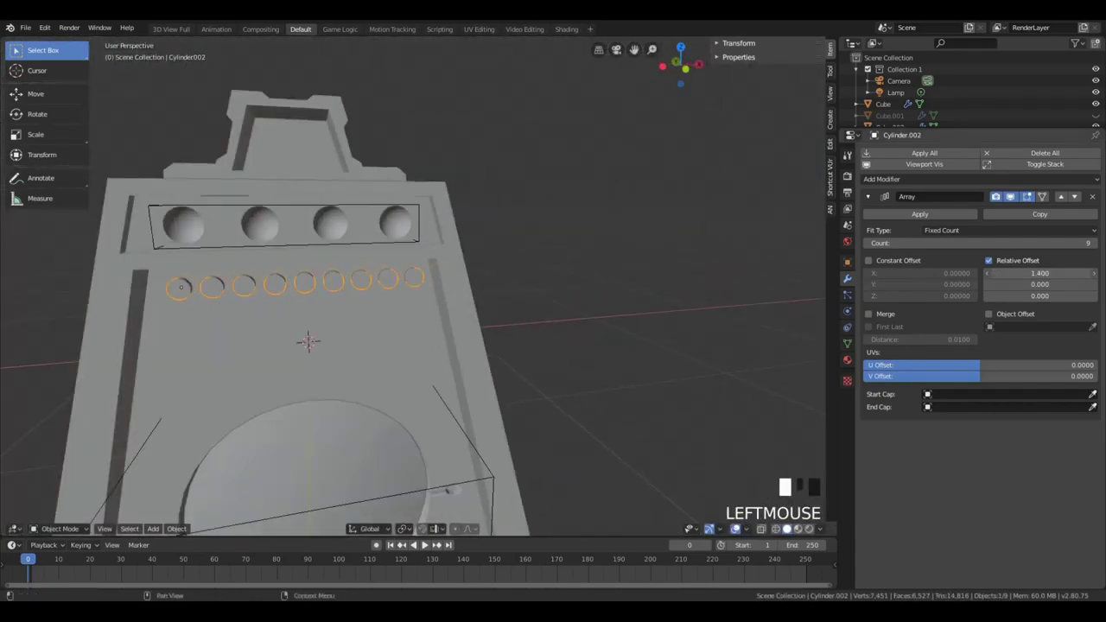
pyautogui.press('Tab')
pyautogui.press('s')
pyautogui.moveTo(518, 345); pyautogui.dragTo(479, 309, button='middle')
pyautogui.click(528, 340)
pyautogui.press('Tab')
# Set the array count to 14 and center the cylinder row along X beneath the four lenses in front wireframe view
pyautogui.press('KP_1')
pyautogui.click(1094, 243)
pyautogui.press('z')
pyautogui.scroll(2, 166, 213)
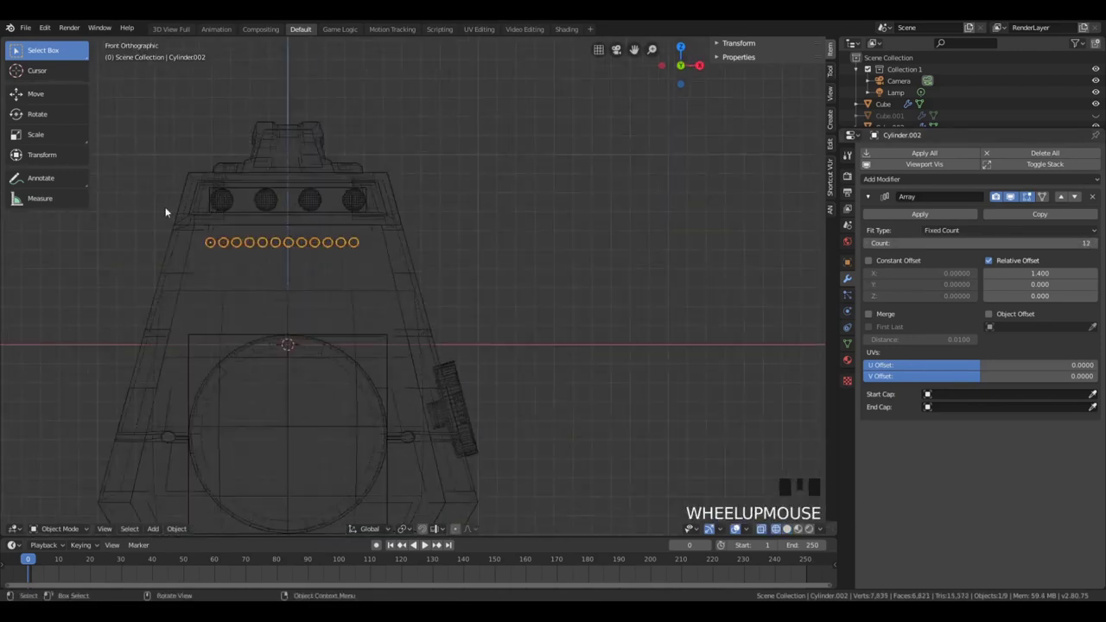
pyautogui.click(1095, 244)
pyautogui.click(1095, 245)
pyautogui.press('g')
pyautogui.press('x')
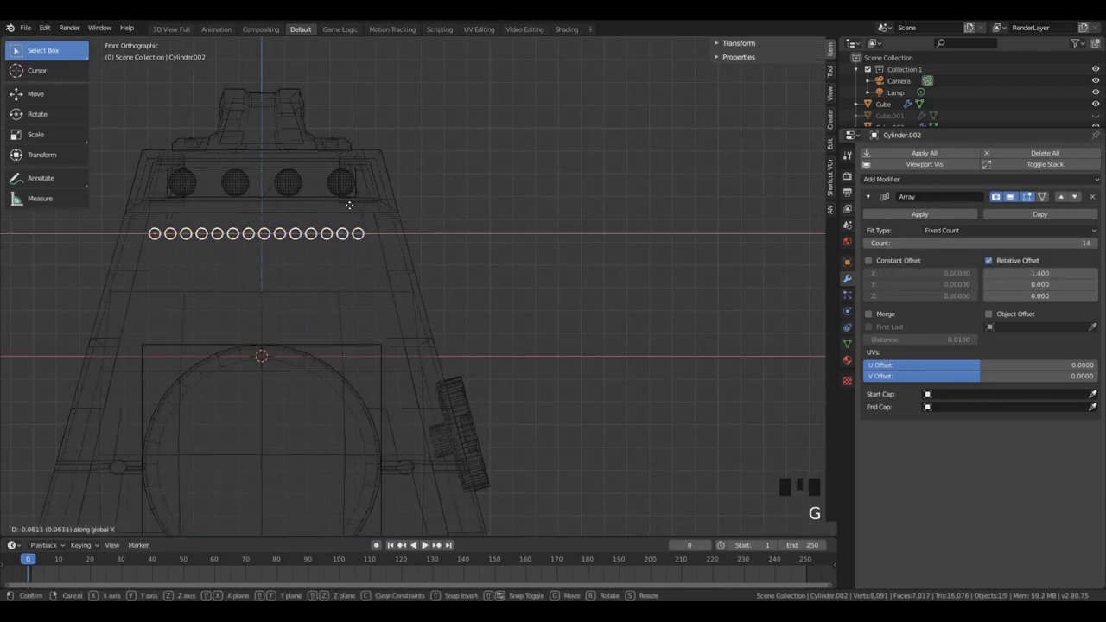
pyautogui.click(354, 209)
# Duplicate the cylinder row just below along Z, center the copy along X with an array count of 15, and reselect the upper row
pyautogui.scroll(2, 354, 209)
pyautogui.hotkey('shift', 'd')
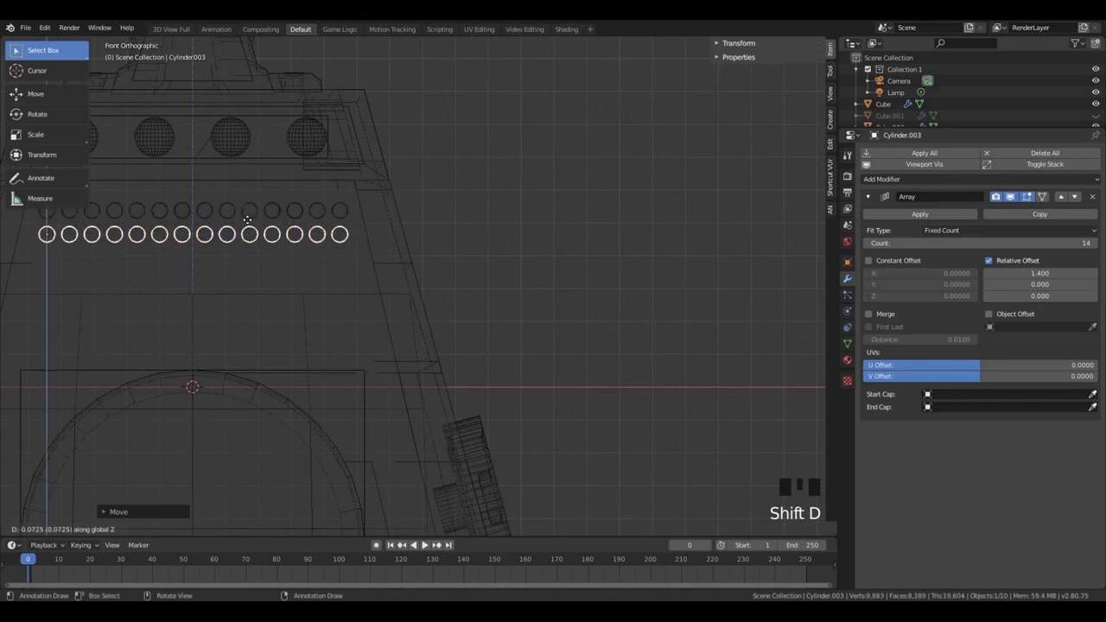
pyautogui.scroll(-2, 372, 249)
pyautogui.press('g')
pyautogui.press('x')
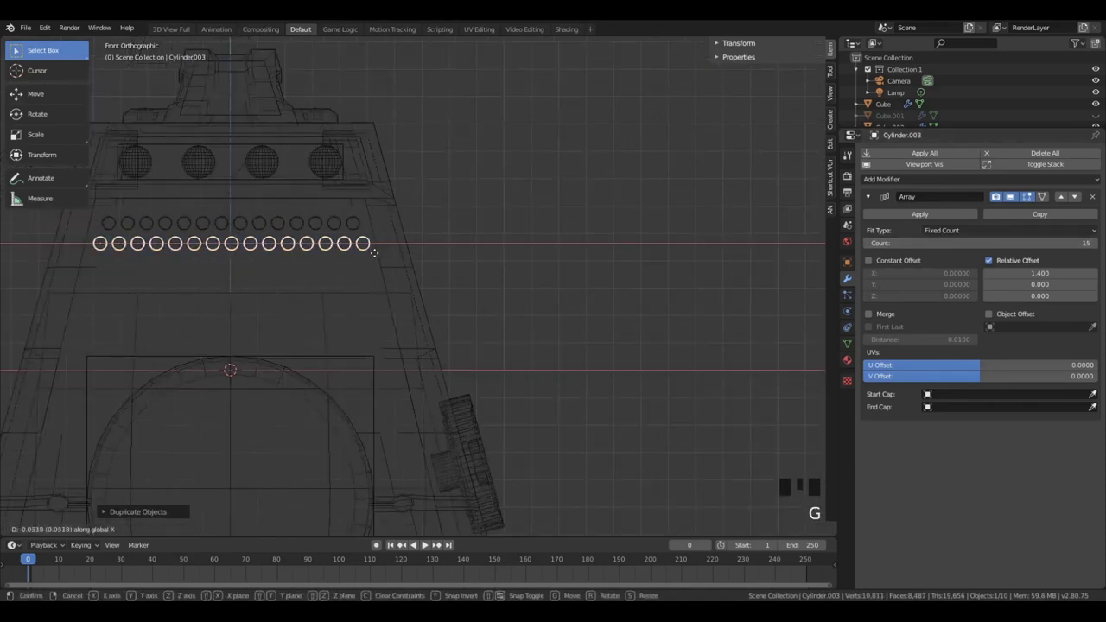
pyautogui.click(374, 253)
pyautogui.click(353, 224)
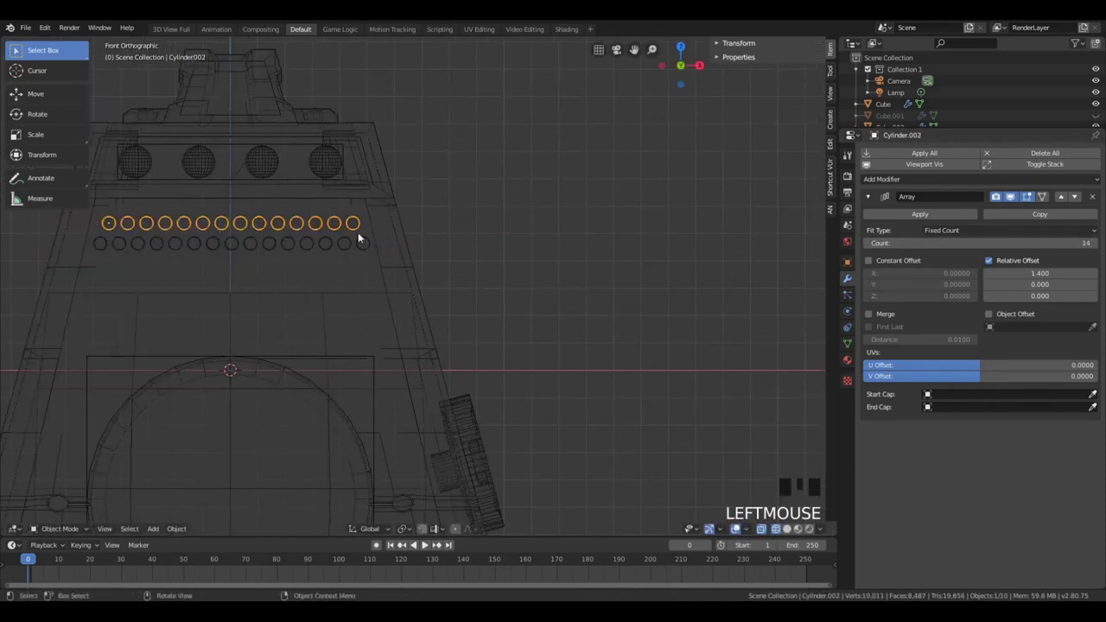
pyautogui.hotkey('alt', 'd')
pyautogui.press('z')
pyautogui.rightClick(361, 270)
pyautogui.hotkey('ctrl', 'z')
# Duplicate the upper row below the second one, set its array count to 16 and shift it along X to center it
pyautogui.hotkey('shift', 'd')
pyautogui.press('g')
pyautogui.click(384, 305)
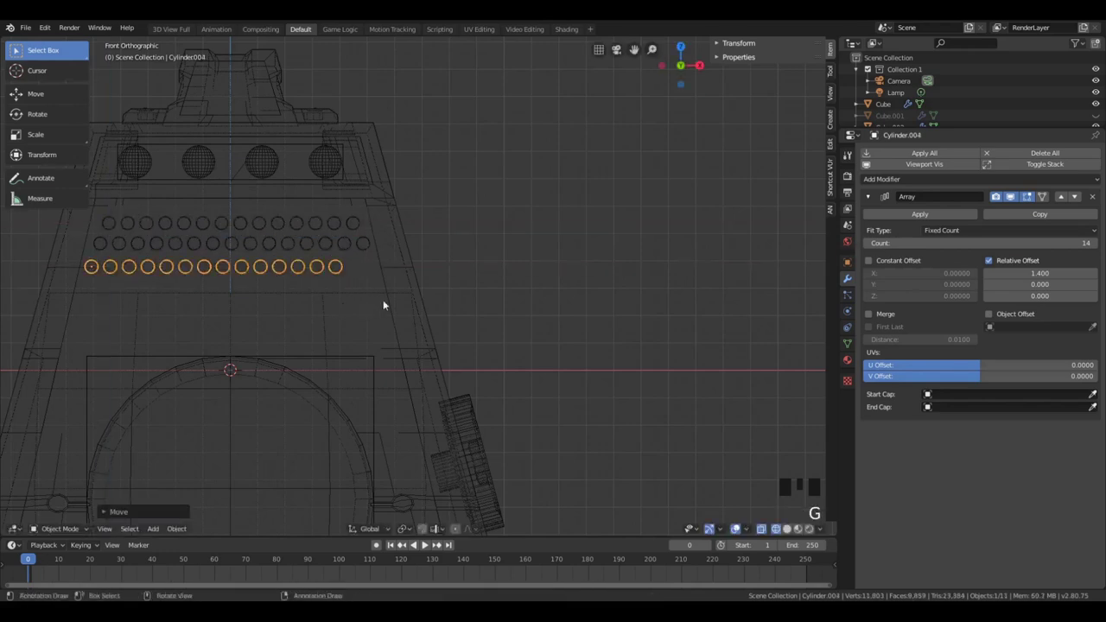
pyautogui.press('g')
pyautogui.press('x')
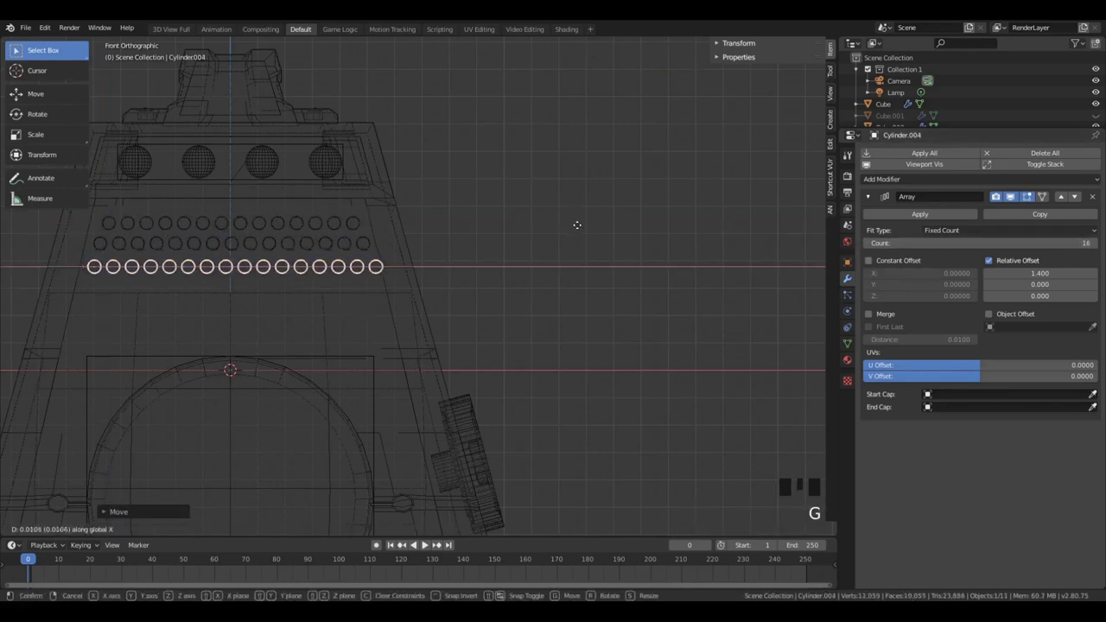
# Try to align the third row of cylinders beneath the second row by moving it along X
pyautogui.click(579, 226)
pyautogui.press('g')
pyautogui.press('x')
pyautogui.click(447, 251)
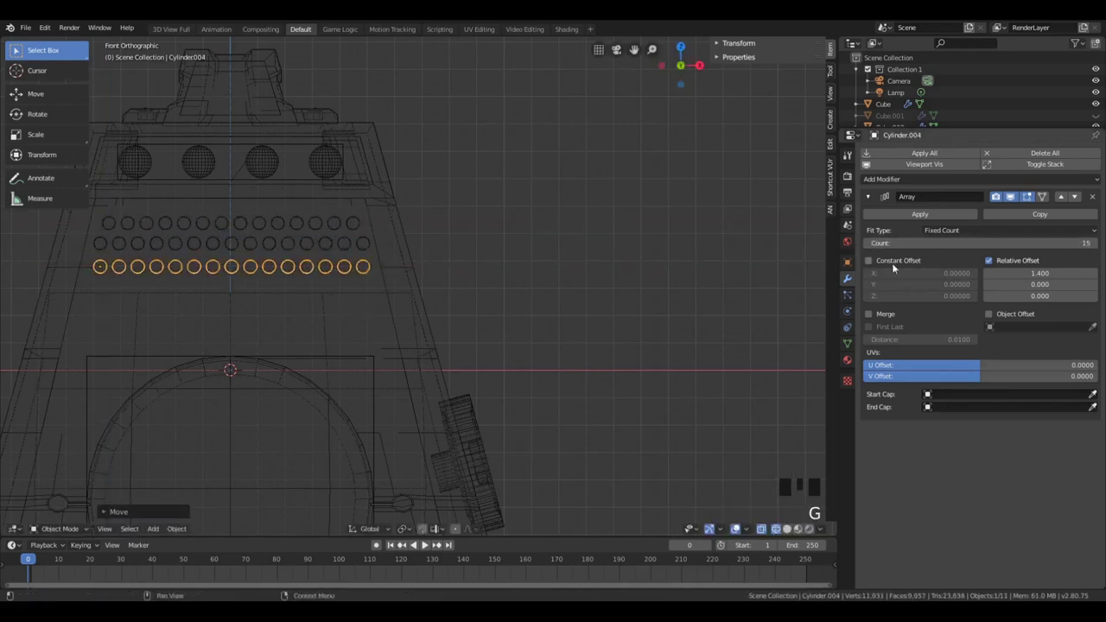
# Make the third and fourth cylinder rows by placing linked duplicates of the first and second rows below them
pyautogui.click(365, 250)
pyautogui.hotkey('alt', 'd')
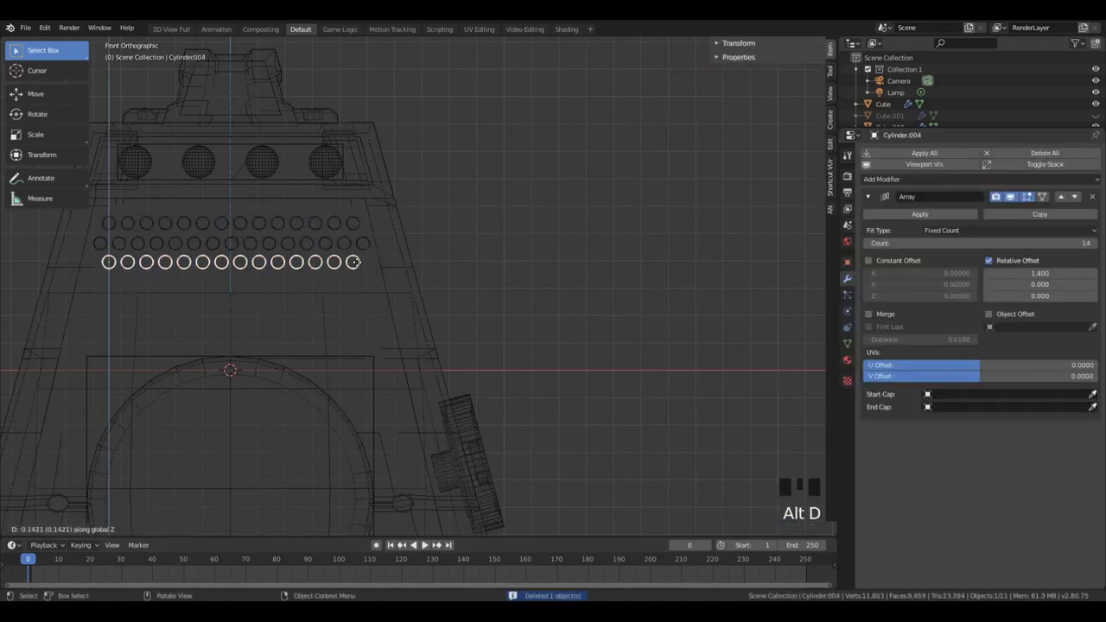
pyautogui.click(356, 262)
pyautogui.click(363, 245)
pyautogui.hotkey('alt', 'd')
pyautogui.click(367, 279)
# Move the top row of cylinders slightly down to even out the spacing between rows
pyautogui.click(551, 275)
pyautogui.press('z')
pyautogui.moveTo(550, 275); pyautogui.dragTo(543, 280, button='middle')
pyautogui.scroll(-3, 324, 302)
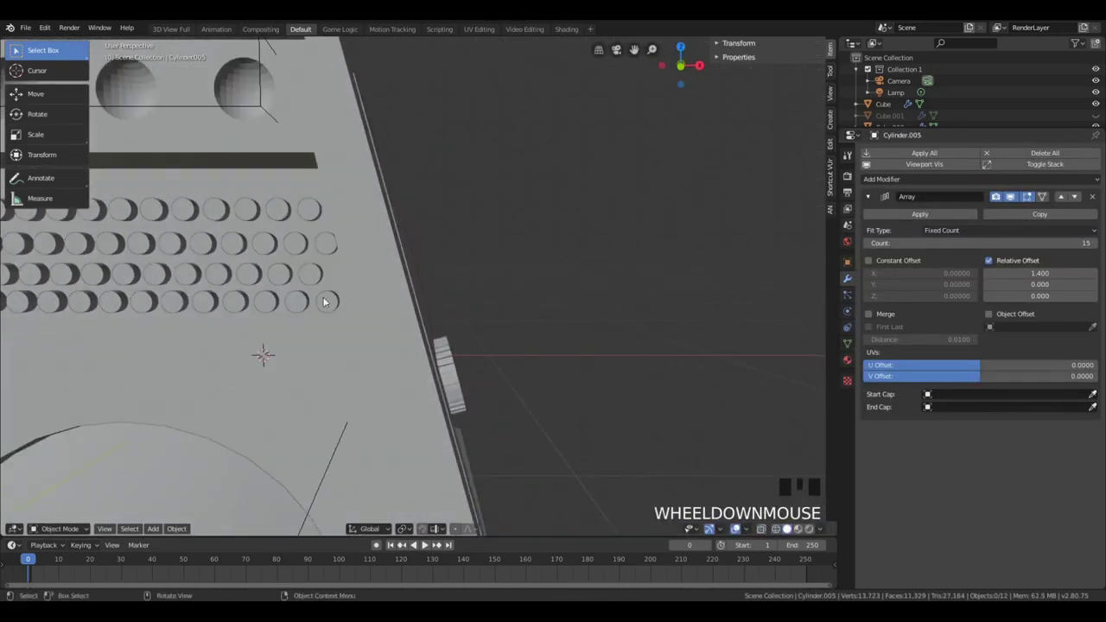
pyautogui.press('KP_1')
pyautogui.scroll(1, 316, 225)
pyautogui.click(315, 223)
pyautogui.click(315, 222)
pyautogui.press('g')
pyautogui.click(322, 228)
pyautogui.press('z')
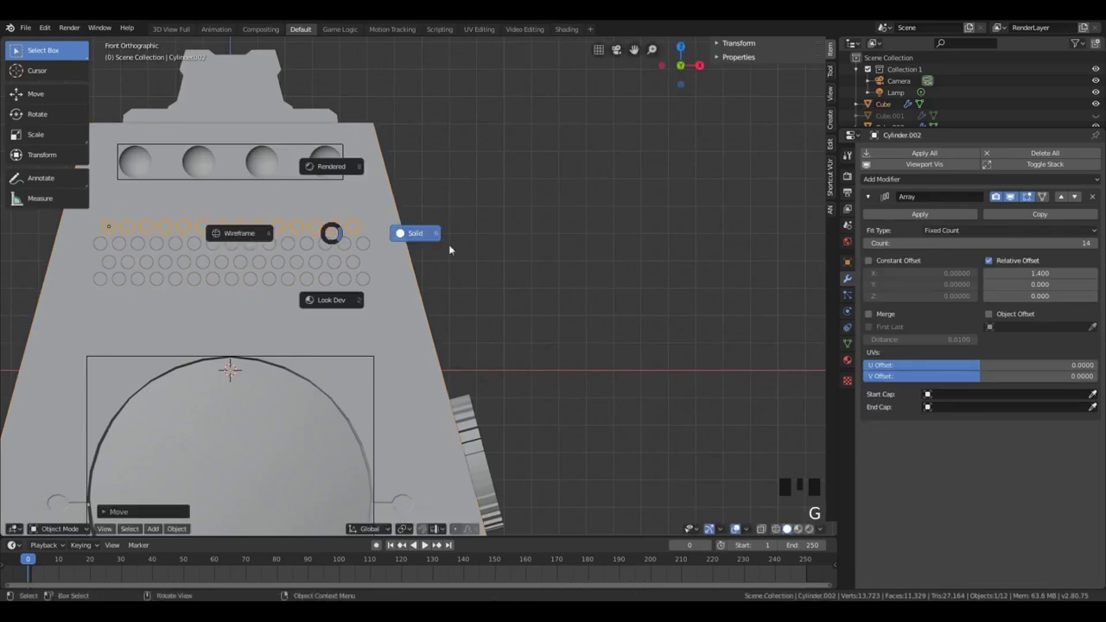
# Place linked duplicates of two cylinder rows below the existing four along Z
pyautogui.press('a')
pyautogui.press('a')
pyautogui.scroll(3, 344, 281)
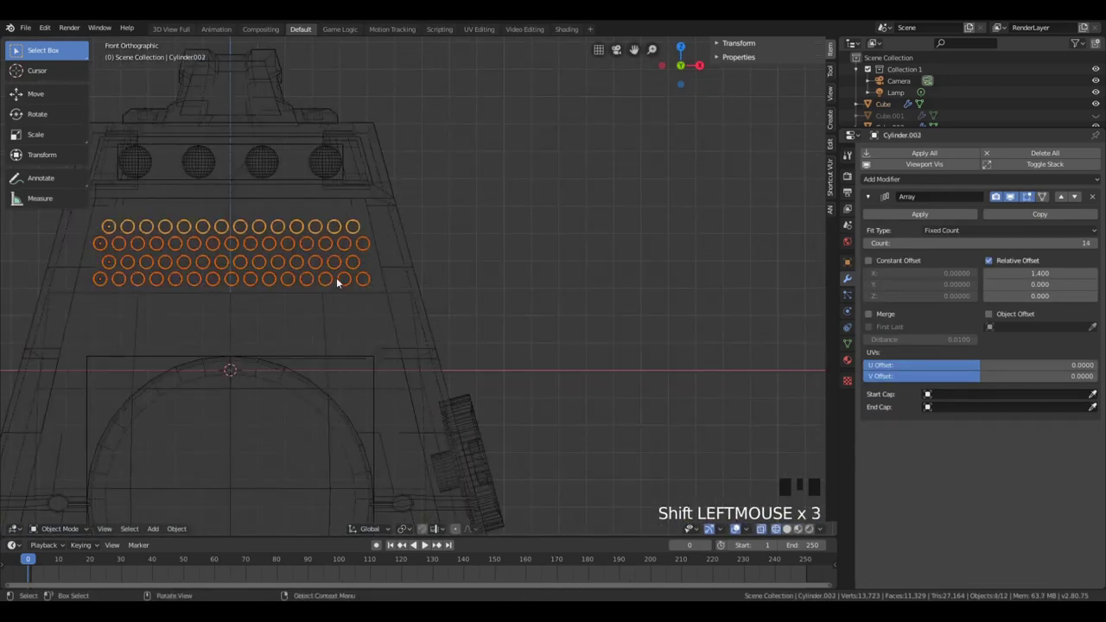
pyautogui.hotkey('alt', 'd')
pyautogui.press('z')
pyautogui.click(344, 301)
# Delete one of the newly duplicated bottom cylinder rows and undo the deletion
pyautogui.press('a')
pyautogui.press('a')
pyautogui.click(344, 306)
pyautogui.press('x')
pyautogui.click(356, 302)
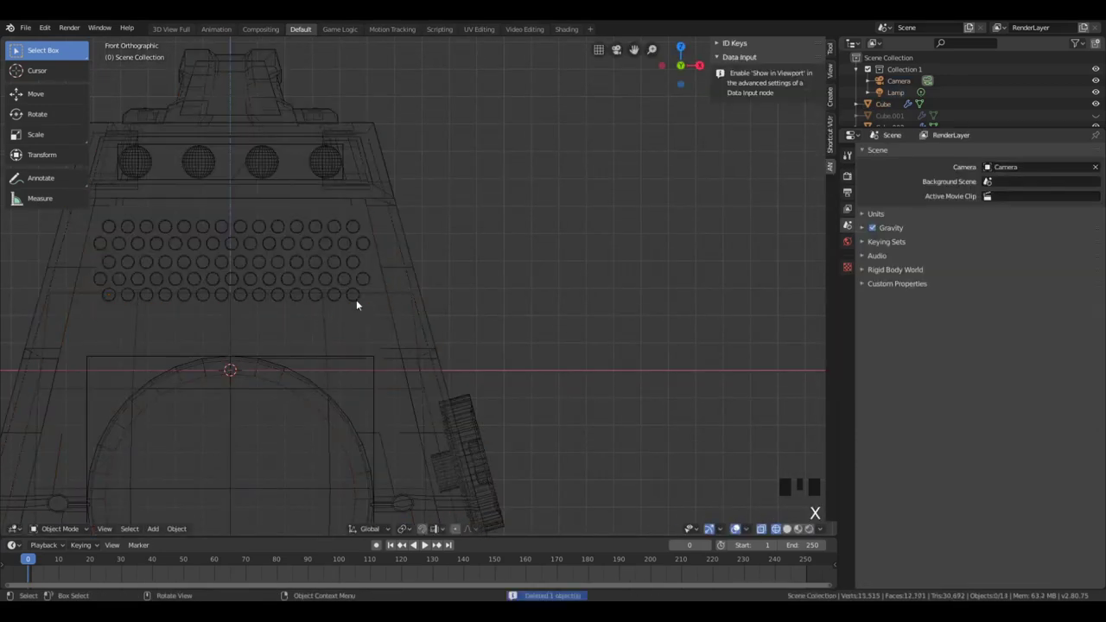
pyautogui.scroll(-1, 357, 302)
pyautogui.hotkey('ctrl', 'z')
# Try to join all six cylinder rows into one object
pyautogui.moveTo(321, 296); pyautogui.dragTo(293, 316, button='middle')
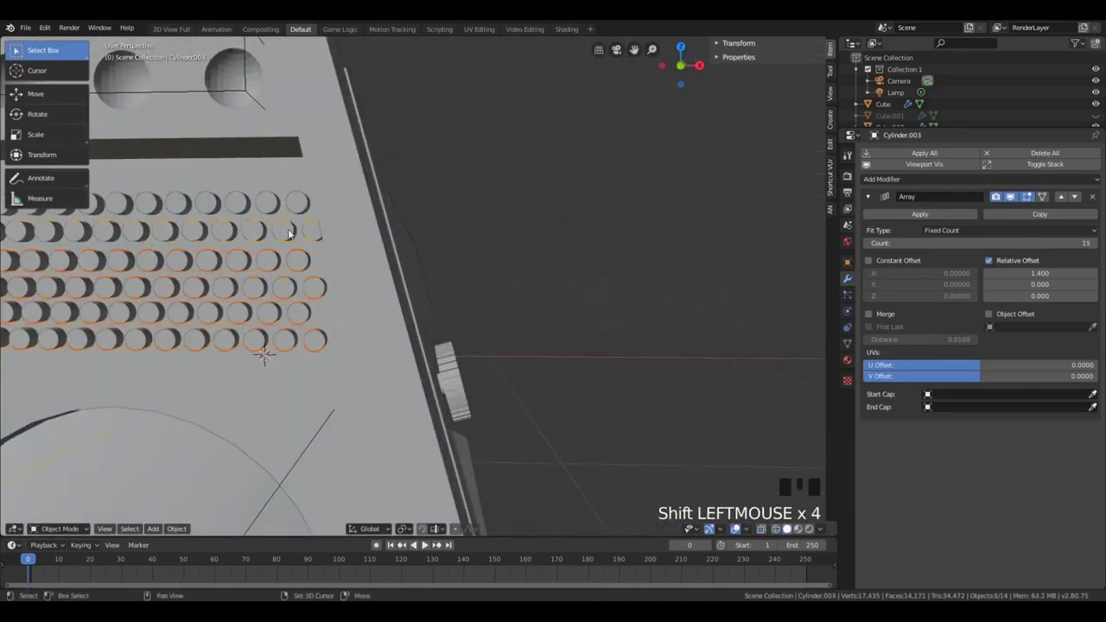
pyautogui.scroll(-2, 311, 242)
pyautogui.hotkey('ctrl', 'j')
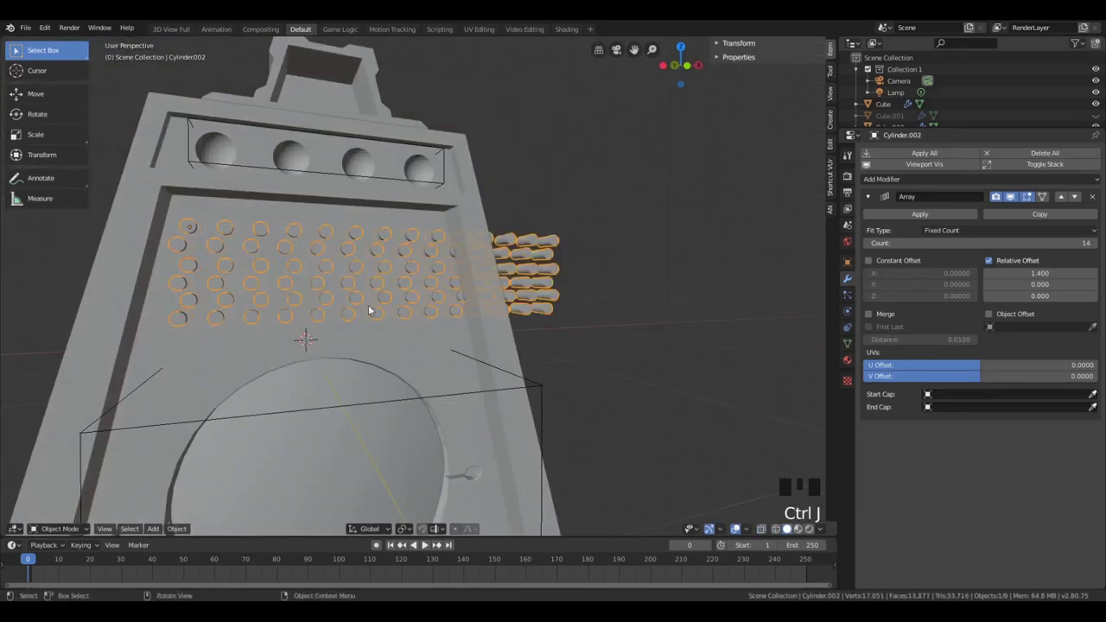
pyautogui.hotkey('ctrl', 'z')
# Try to apply the Array modifiers of the cylinder rows with Apply All Modifiers
pyautogui.moveTo(369, 306); pyautogui.dragTo(508, 327, button='middle')
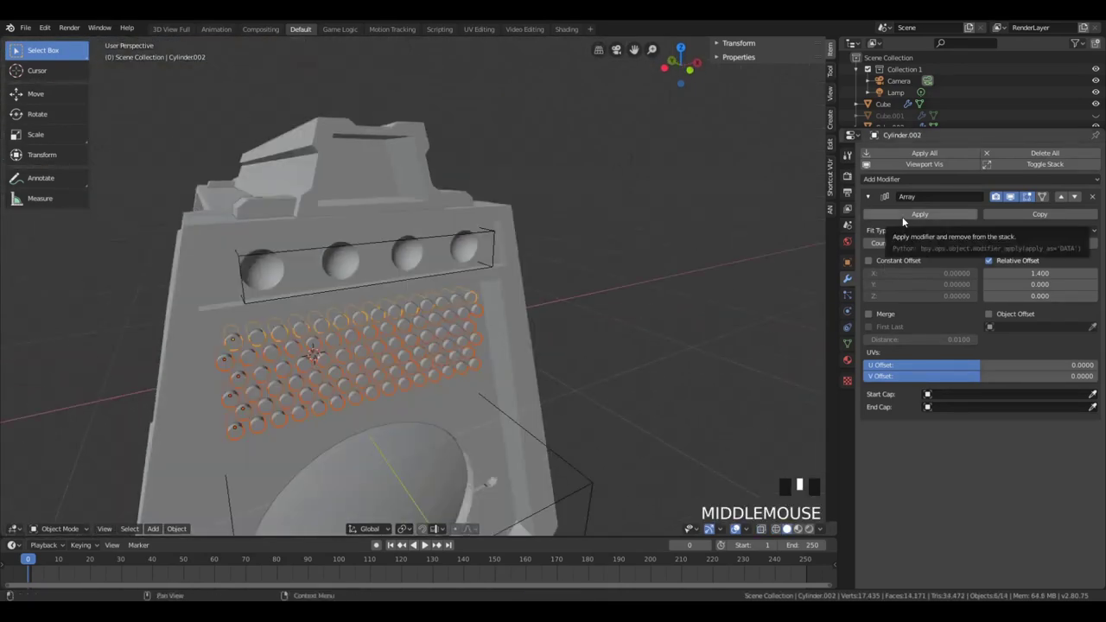
pyautogui.hotkey('ctrl', 'a')
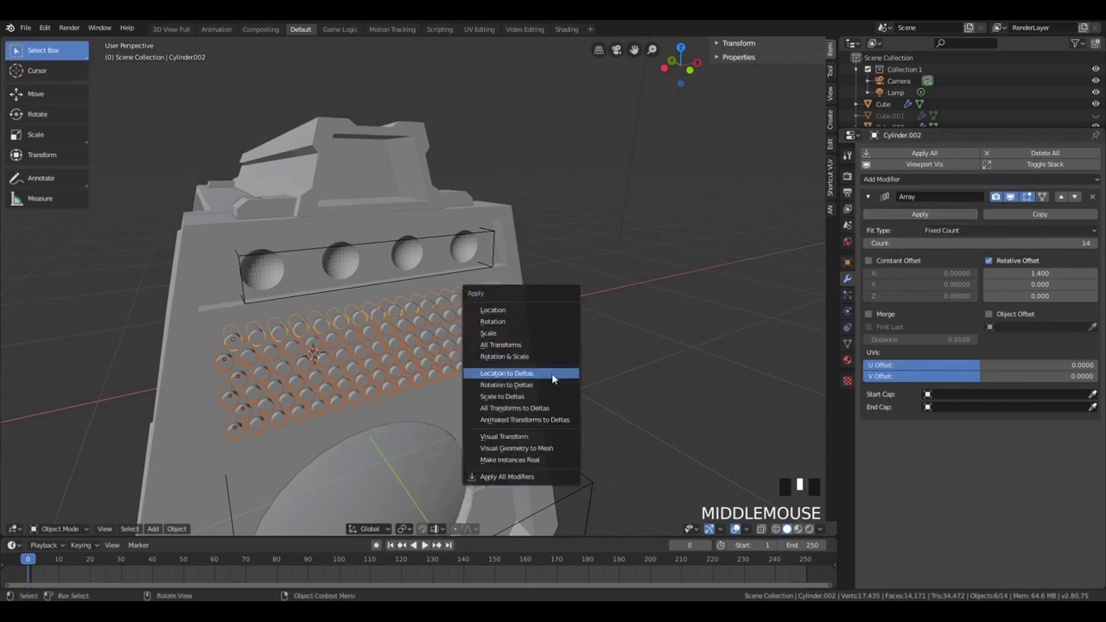
pyautogui.click(540, 461)
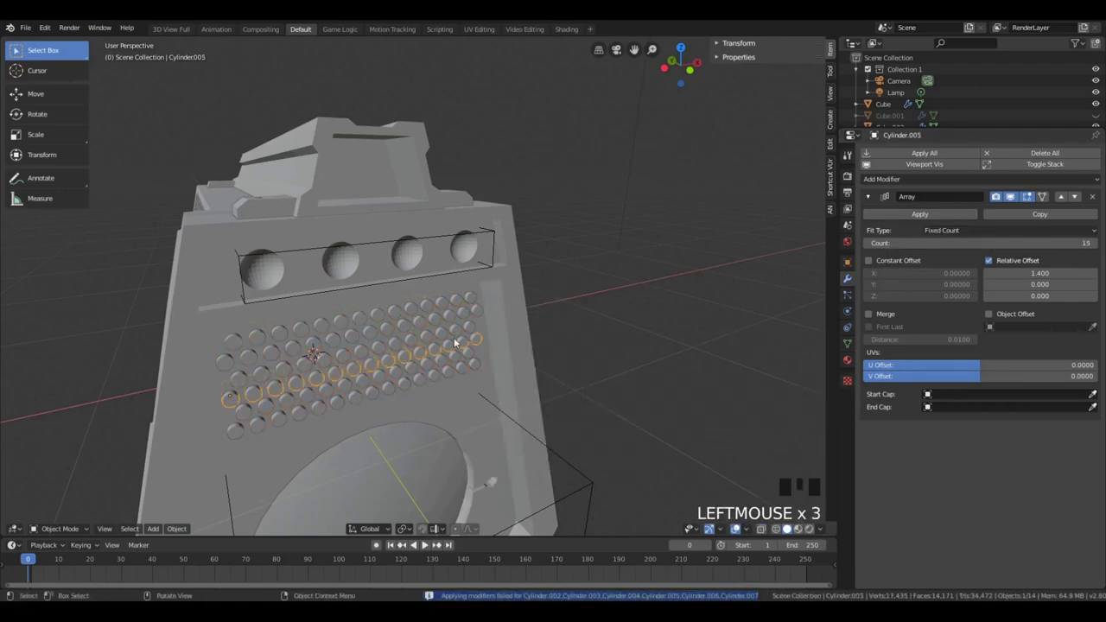
pyautogui.press('Tab')
pyautogui.press('Tab')
pyautogui.scroll(2, 460, 340)
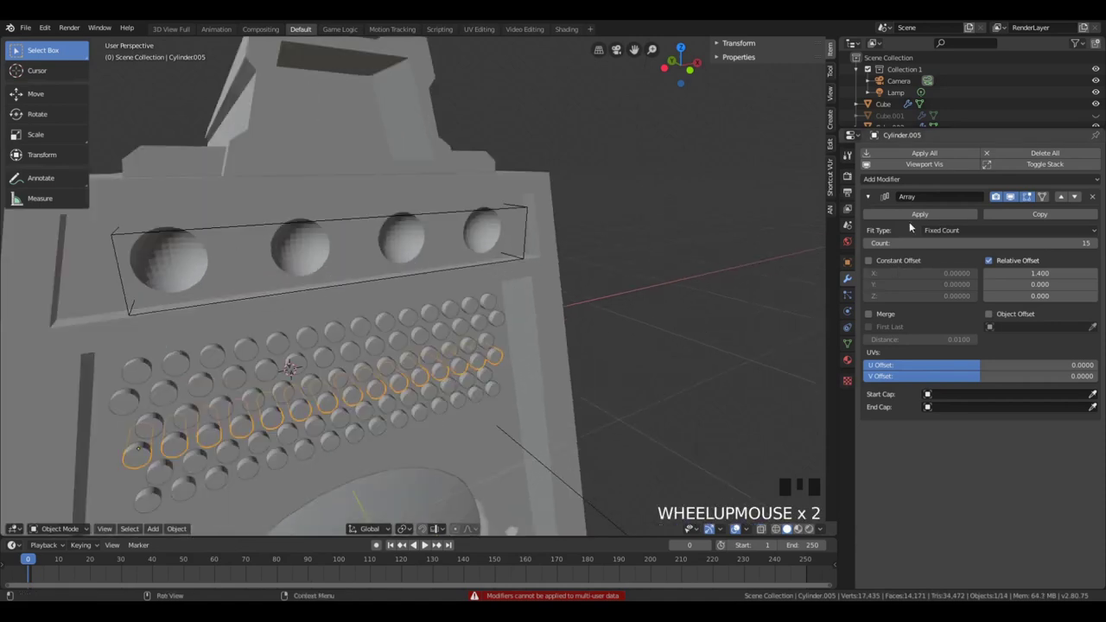
# Undo the recent changes back to before the fifth and sixth cylinder rows were duplicated
pyautogui.hotkey('ctrl', 'z')
pyautogui.hotkey('ctrl', 'z')
pyautogui.hotkey('ctrl', 'z')
pyautogui.hotkey('ctrl', 'z')
pyautogui.hotkey('ctrl', 'z')
pyautogui.hotkey('ctrl', 'z')
pyautogui.hotkey('ctrl', 'z')
pyautogui.hotkey('ctrl', 'z')
pyautogui.hotkey('ctrl', 'z')
pyautogui.hotkey('ctrl', 'z')
pyautogui.hotkey('ctrl', 'z')
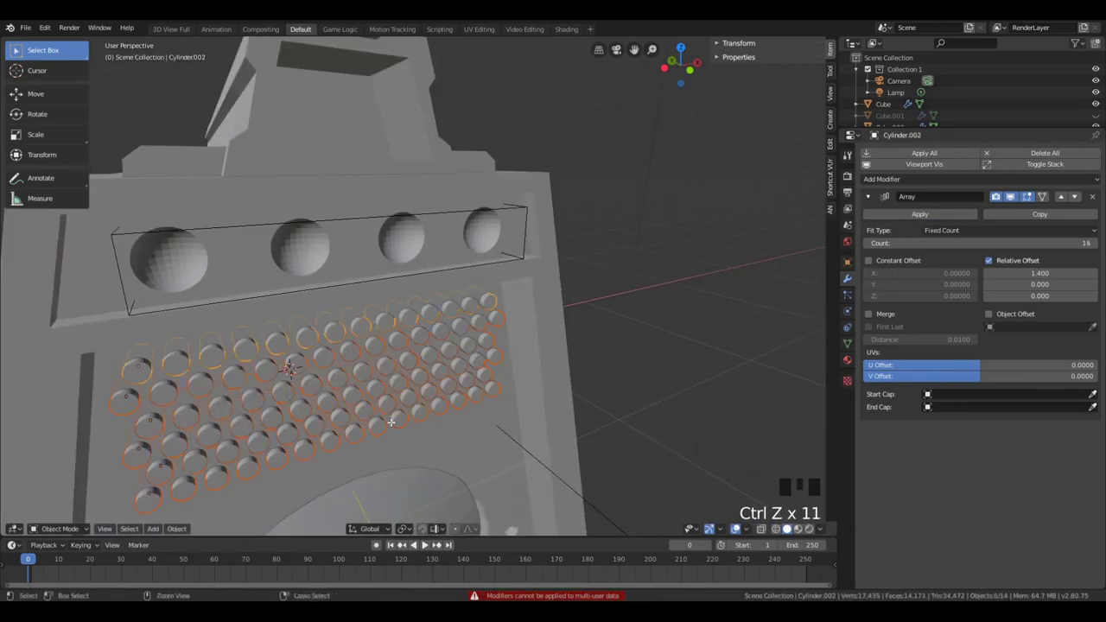
pyautogui.moveTo(356, 355); pyautogui.dragTo(406, 329, button='middle')
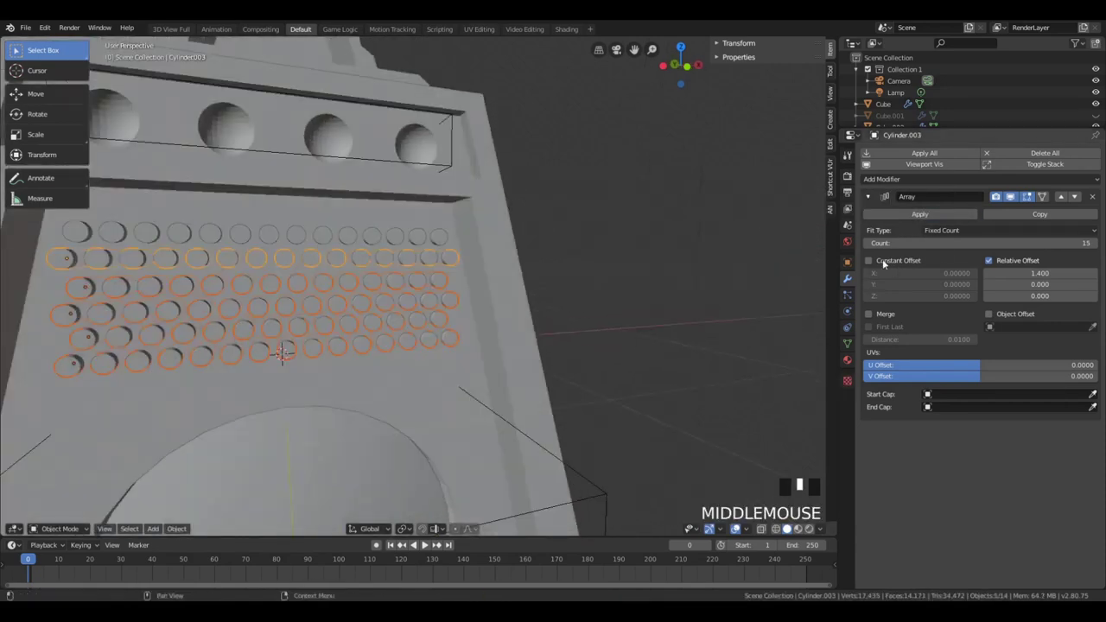
pyautogui.hotkey('ctrl', 'z')
pyautogui.hotkey('ctrl', 'z')
pyautogui.hotkey('ctrl', 'z')
pyautogui.hotkey('ctrl', 'z')
pyautogui.hotkey('ctrl', 'z')
pyautogui.hotkey('ctrl', 'z')
pyautogui.hotkey('ctrl', 'z')
pyautogui.hotkey('ctrl', 'z')
pyautogui.hotkey('ctrl', 'z')
pyautogui.hotkey('ctrl', 'z')
pyautogui.hotkey('ctrl', 'z')
pyautogui.hotkey('ctrl', 'z')
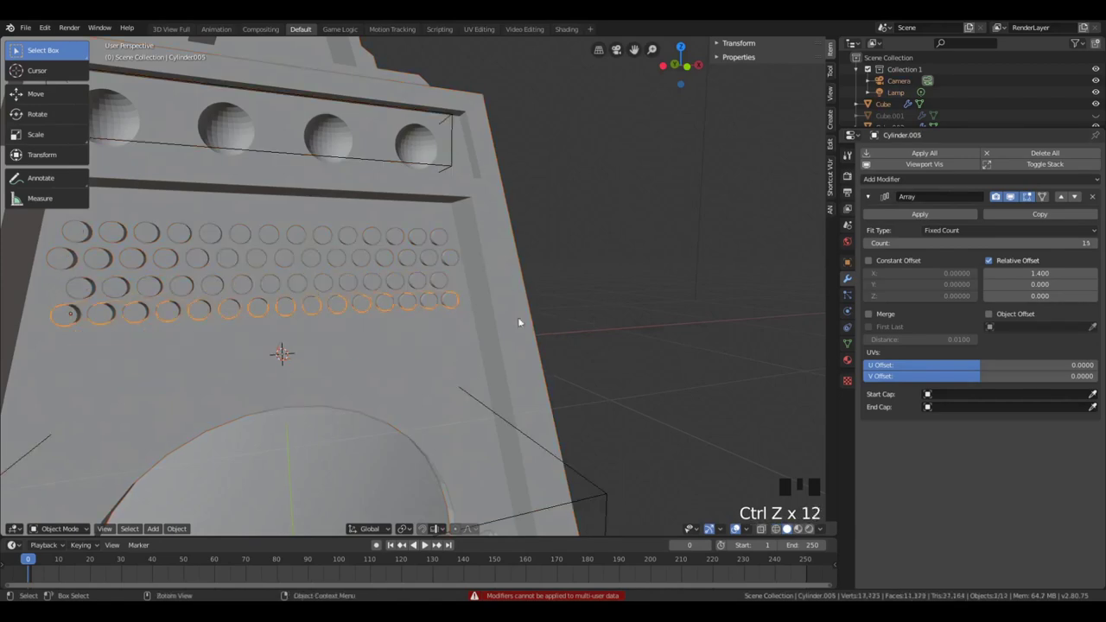
# Duplicate the third and fourth cylinder rows downward to make the fifth and sixth rows
pyautogui.hotkey('alt', 'd')
pyautogui.click(380, 332)
pyautogui.scroll(4, 378, 333)
pyautogui.press('g')
pyautogui.click(379, 332)
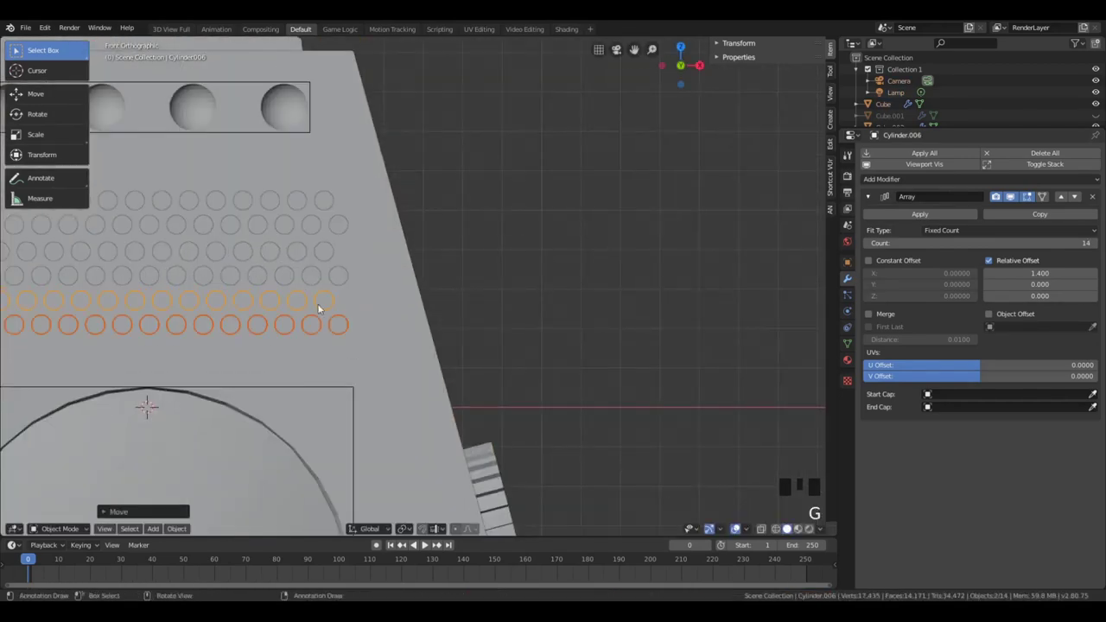
# Join the second, fourth and sixth cylinder rows into one object
pyautogui.click(326, 316)
pyautogui.keyDown('shift'); pyautogui.click(341, 274); pyautogui.keyUp('shift')
pyautogui.click(339, 232)
pyautogui.keyDown('shift'); pyautogui.click(332, 226); pyautogui.keyUp('shift')
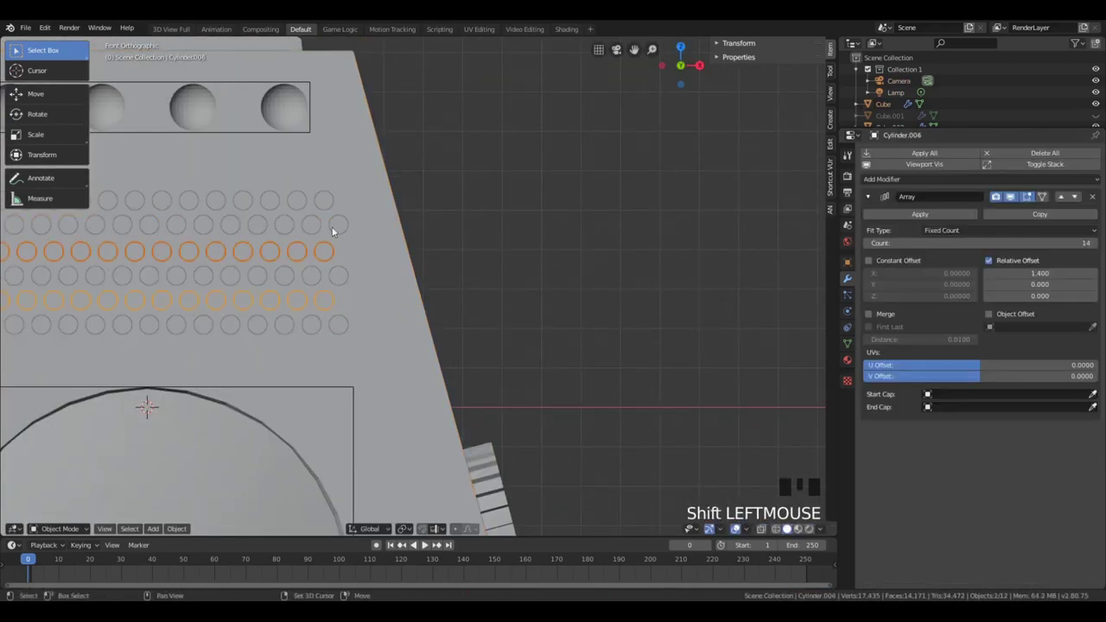
# Replace the first cylinder row with a duplicate of the third row moved up along Z
pyautogui.click(325, 208)
pyautogui.press('x')
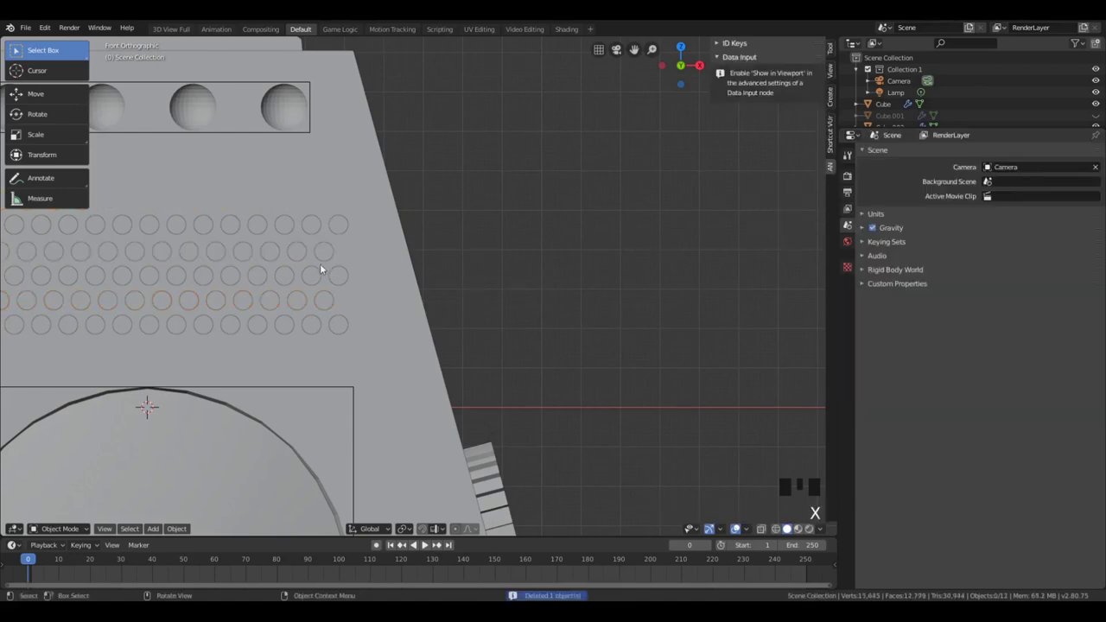
pyautogui.click(320, 262)
pyautogui.hotkey('alt', 'd')
pyautogui.press('z')
pyautogui.click(320, 212)
# Join the first, third and fifth cylinder rows into one object and apply all its modifiers
pyautogui.keyDown('shift'); pyautogui.click(324, 260); pyautogui.keyUp('shift')
pyautogui.click(918, 153)
pyautogui.press('Tab')
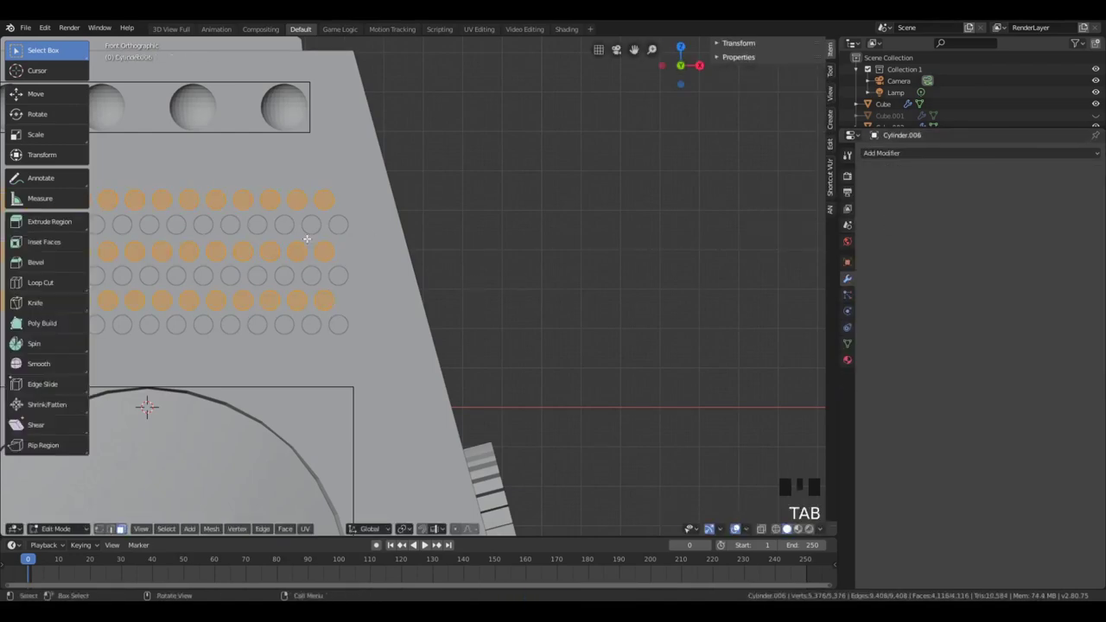
pyautogui.press('Tab')
# Join both sets of cylinder rows into one object and move it along Y relative to the front panel
pyautogui.moveTo(306, 239); pyautogui.dragTo(470, 311, button='middle')
pyautogui.scroll(-5, 470, 310)
pyautogui.keyDown('shift'); pyautogui.click(470, 310); pyautogui.keyUp('shift')
pyautogui.moveTo(555, 324); pyautogui.dragTo(605, 325, button='middle')
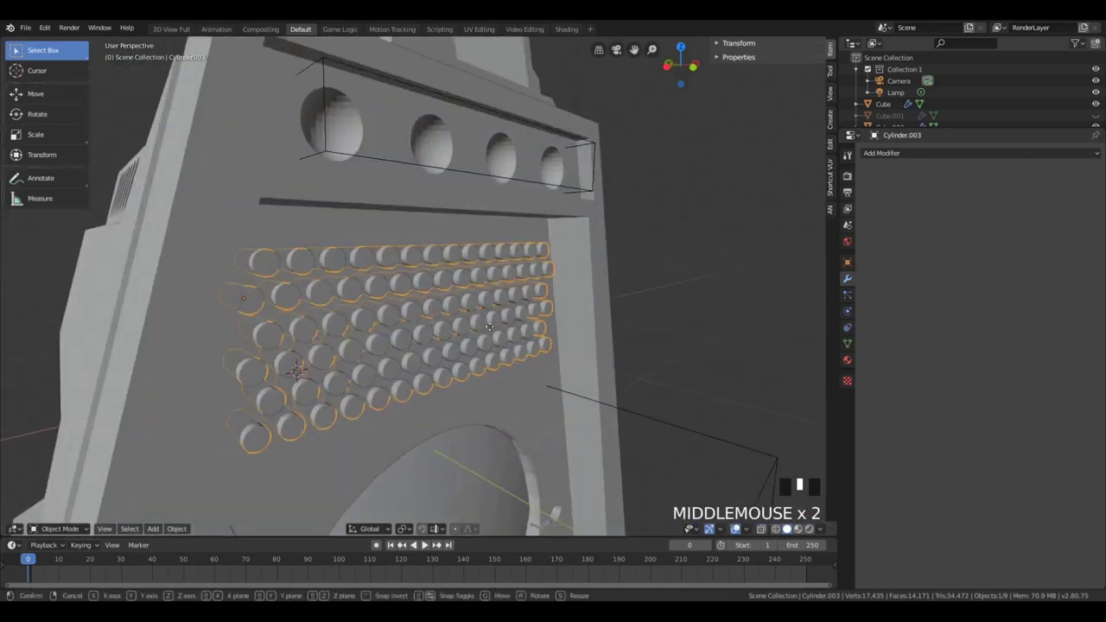
pyautogui.press('g')
pyautogui.press('y')
pyautogui.click(519, 318)
# Subtract the joined cylinders from the body with a Boolean difference to form the speaker holes, and adjust the cutter's position
pyautogui.moveTo(510, 312)
pyautogui.mouseDown(button='middle')
pyautogui.moveTo(444, 299)
pyautogui.moveTo(453, 380)
pyautogui.mouseUp(button='middle')
pyautogui.keyDown('shift'); pyautogui.click(458, 317); pyautogui.keyUp('shift')
pyautogui.hotkey('shift', 'ctrl', 'b')
pyautogui.click(447, 326)
pyautogui.press('g')
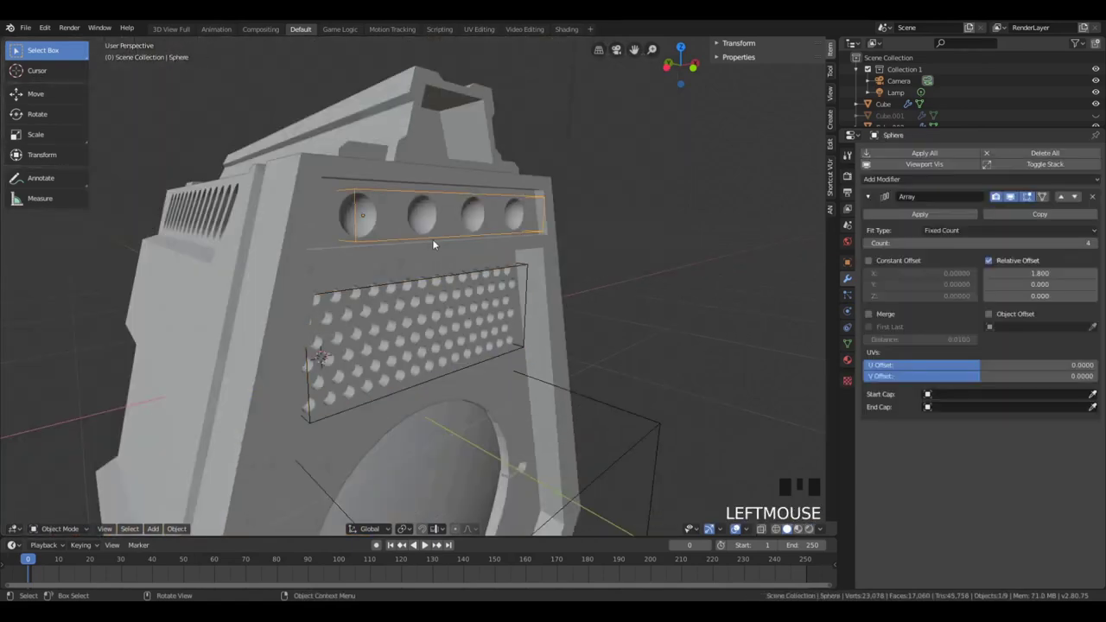
pyautogui.click(1020, 423)
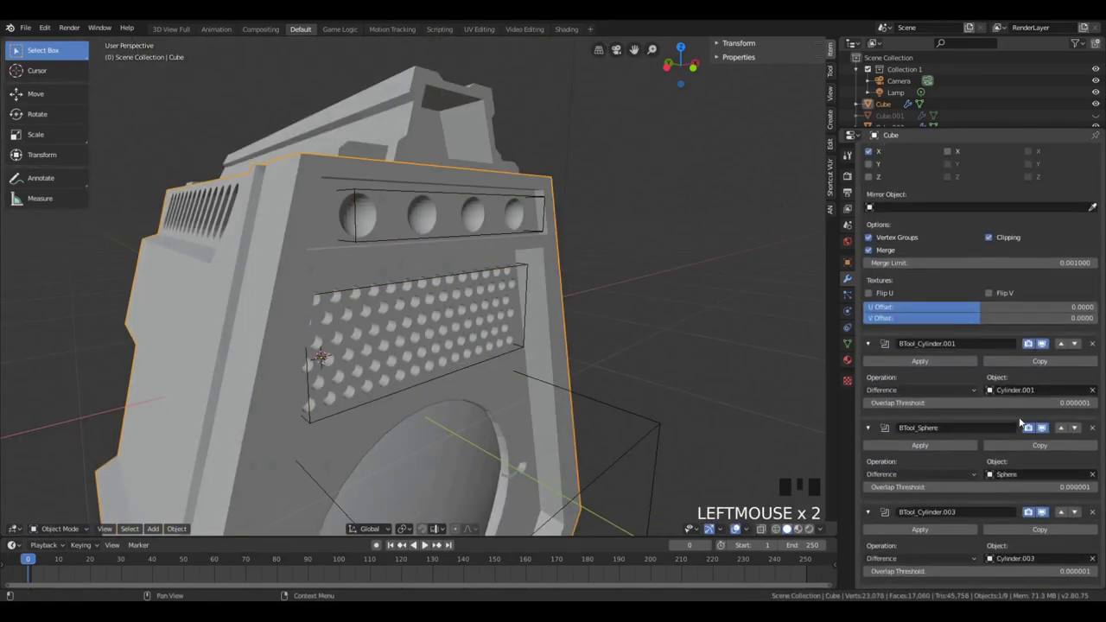
pyautogui.press('a')
pyautogui.moveTo(484, 346)
pyautogui.mouseDown(button='middle')
pyautogui.moveTo(349, 315)
pyautogui.moveTo(326, 326)
pyautogui.moveTo(493, 353)
pyautogui.moveTo(605, 328)
pyautogui.mouseUp(button='middle')
pyautogui.press('a')
pyautogui.press('z')
pyautogui.press('z')
# Enable nodes for the world and set its background colour to a mid grey with value 0.540
pyautogui.click(847, 241)
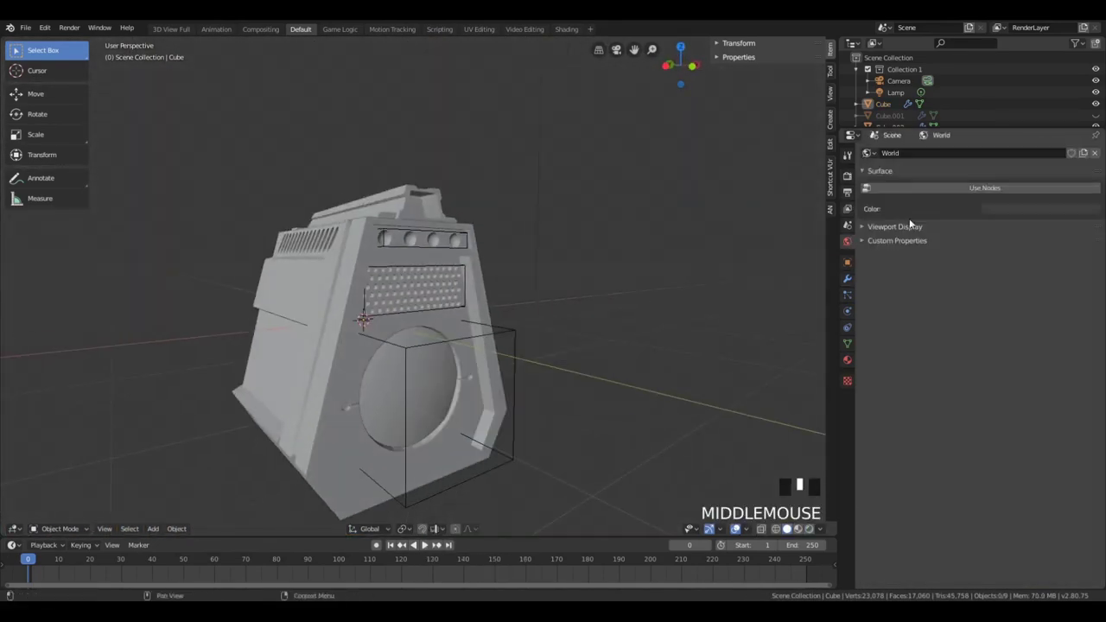
pyautogui.click(920, 187)
pyautogui.click(1020, 229)
pyautogui.click(1079, 105)
pyautogui.press('z')
pyautogui.click(545, 174)
pyautogui.press('z')
# Move the lamp in top view to a spot diagonally in front of the model
pyautogui.moveTo(626, 195)
pyautogui.mouseDown(button='middle')
pyautogui.moveTo(631, 212)
pyautogui.moveTo(605, 264)
pyautogui.mouseUp(button='middle')
pyautogui.scroll(-4, 542, 132)
pyautogui.press('KP_7')
pyautogui.press('g')
pyautogui.click(388, 376)
pyautogui.scroll(3, 398, 371)
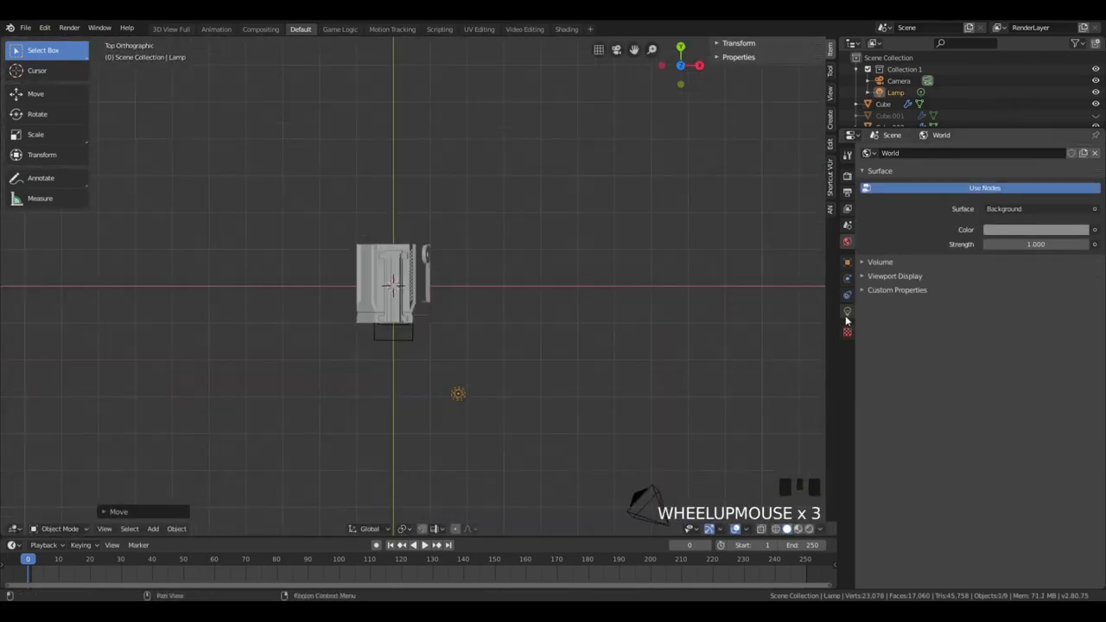
# Change the lamp to an Area light and rotate it towards the model
pyautogui.click(847, 313)
pyautogui.click(1070, 202)
pyautogui.press('r')
pyautogui.moveTo(521, 434); pyautogui.dragTo(578, 196, button='middle')
pyautogui.scroll(3, 525, 317)
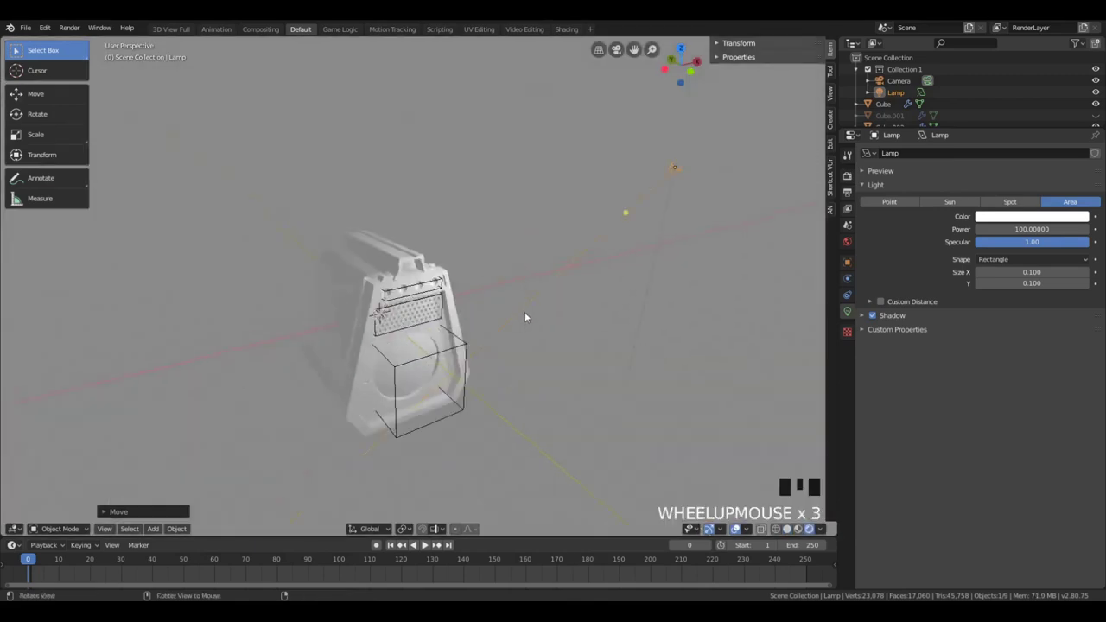
# Try the Sun light type on the lamp with a different strength
pyautogui.moveTo(526, 316); pyautogui.dragTo(588, 259, button='middle')
pyautogui.click(951, 202)
pyautogui.moveTo(674, 251); pyautogui.dragTo(601, 264, button='middle')
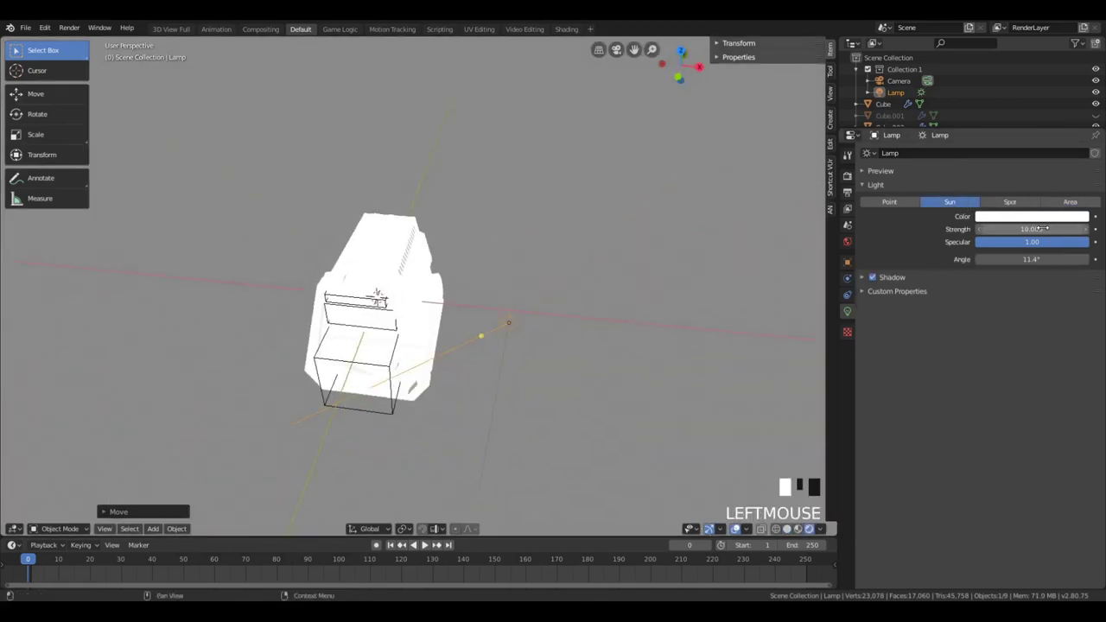
pyautogui.scroll(-2, 679, 329)
pyautogui.moveTo(679, 328)
pyautogui.mouseDown(button='middle')
pyautogui.moveTo(791, 296)
pyautogui.moveTo(727, 331)
pyautogui.moveTo(691, 311)
pyautogui.mouseUp(button='middle')
# Set the lamp to an Area light with a power of 100 and scale it up
pyautogui.click(1071, 203)
pyautogui.write('100')
pyautogui.press('Return')
pyautogui.moveTo(447, 349); pyautogui.dragTo(553, 389, button='middle')
pyautogui.press('s')
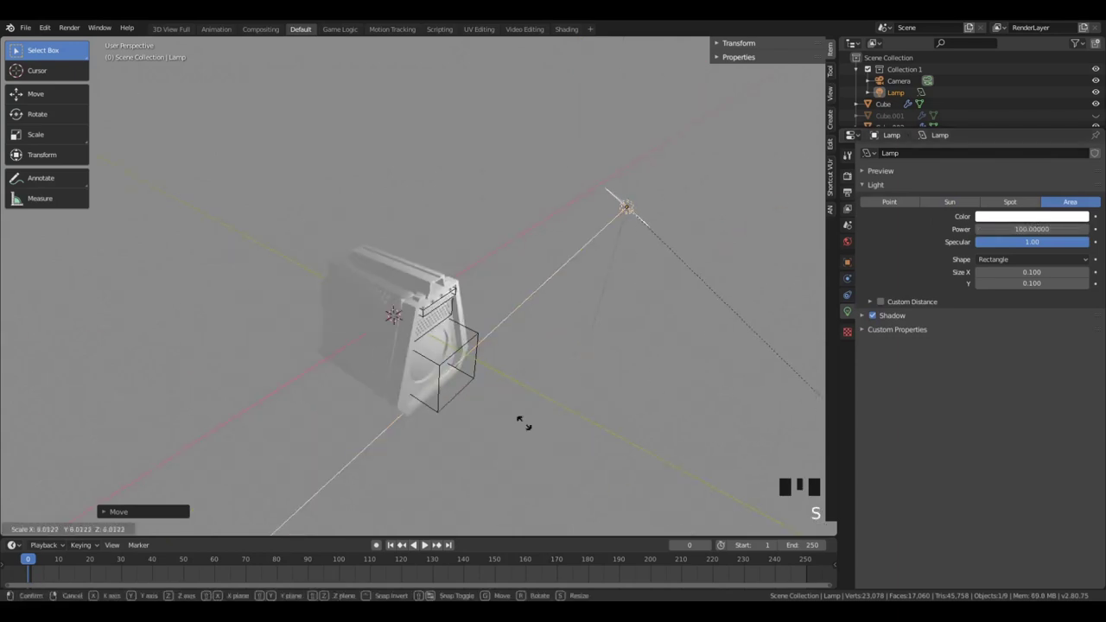
pyautogui.click(522, 423)
# Reposition the area lamp in front of the model and adjust its position along Y
pyautogui.press('g')
pyautogui.click(640, 316)
pyautogui.press('g')
pyautogui.press('y')
pyautogui.click(657, 306)
# Darken the world background colour to near black
pyautogui.click(848, 242)
pyautogui.click(1050, 231)
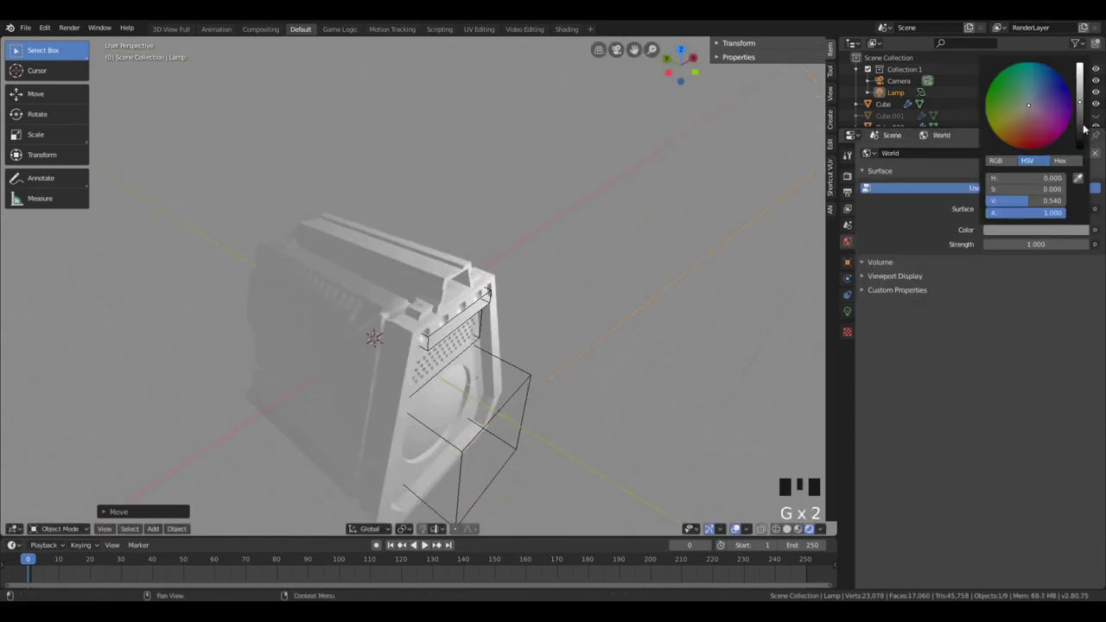
pyautogui.click(1080, 133)
pyautogui.click(1080, 142)
pyautogui.click(1037, 106)
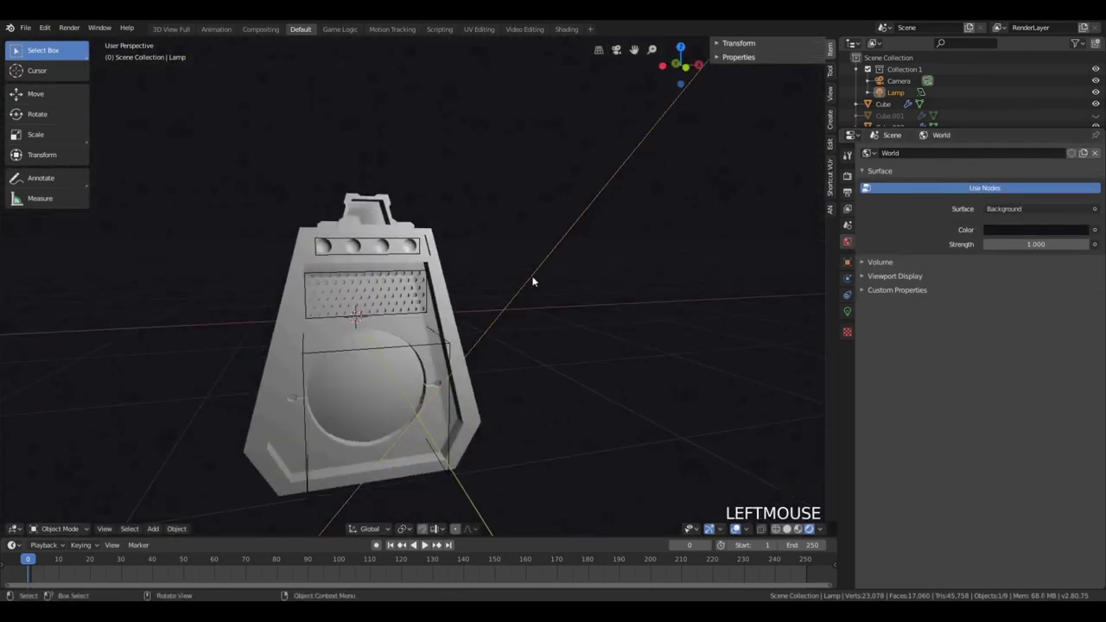
# Create a linked duplicate of the area lamp, placing it across the model's front and rotating it to face the model
pyautogui.scroll(-4, 450, 272)
pyautogui.press('KP_7')
pyautogui.hotkey('alt', 'd')
pyautogui.press('r')
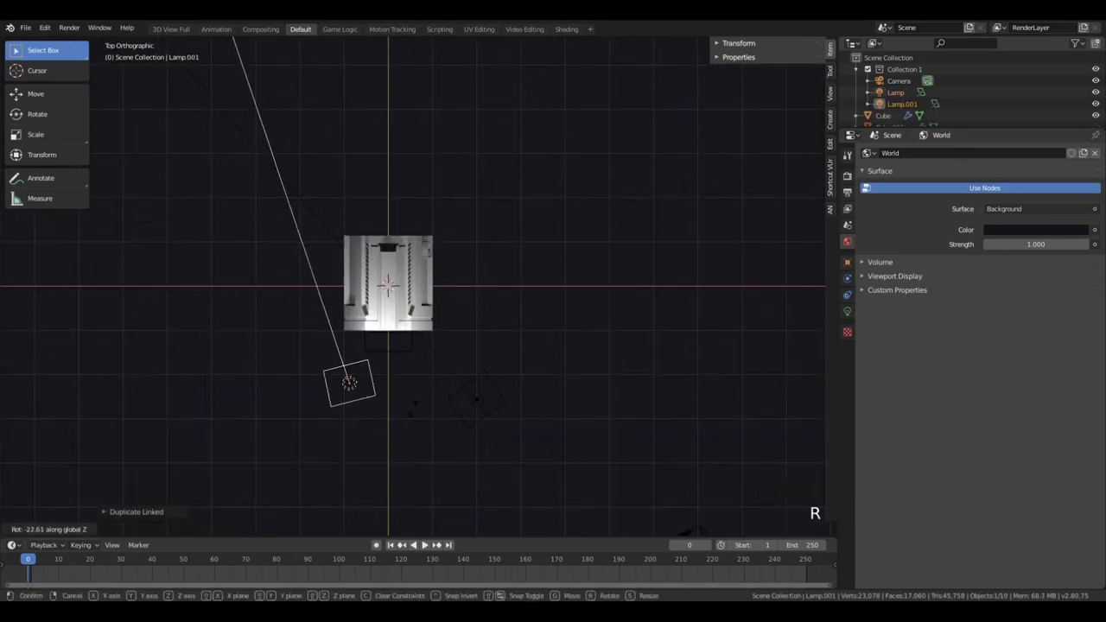
pyautogui.click(437, 406)
pyautogui.press('g')
pyautogui.click(420, 277)
pyautogui.press('r')
pyautogui.click(455, 320)
pyautogui.press('g')
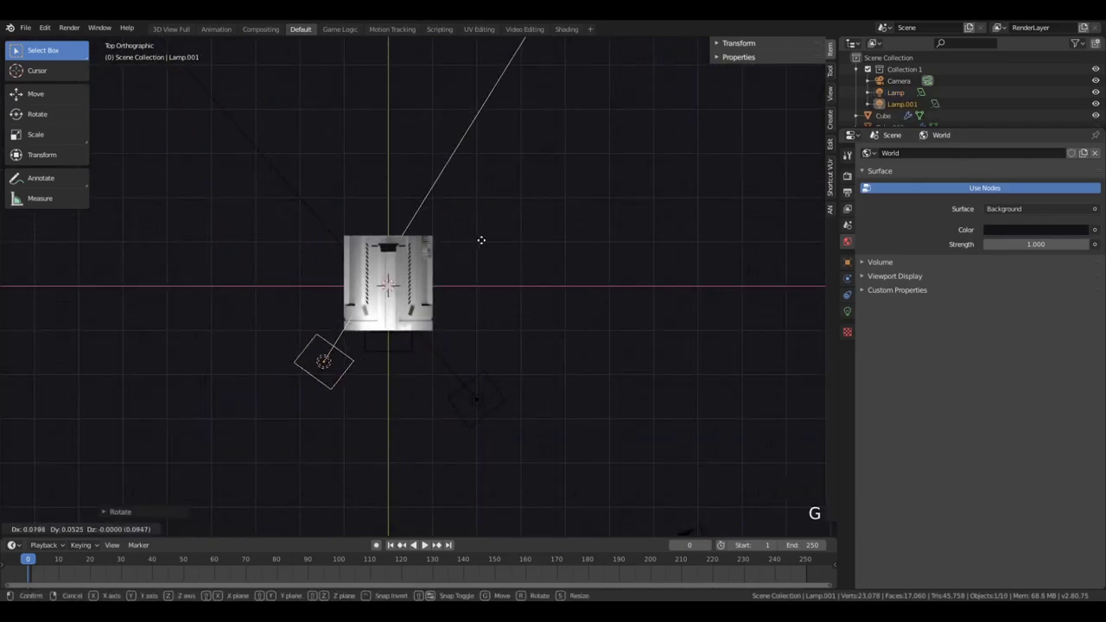
# Reposition the duplicated lamp above the model's front and rotate it freely so it aims down at the model
pyautogui.moveTo(476, 359); pyautogui.dragTo(460, 261, button='middle')
pyautogui.press('a')
pyautogui.press('a')
pyautogui.press('a')
pyautogui.press('g')
pyautogui.click(322, 191)
pyautogui.press('r')
pyautogui.press('r')
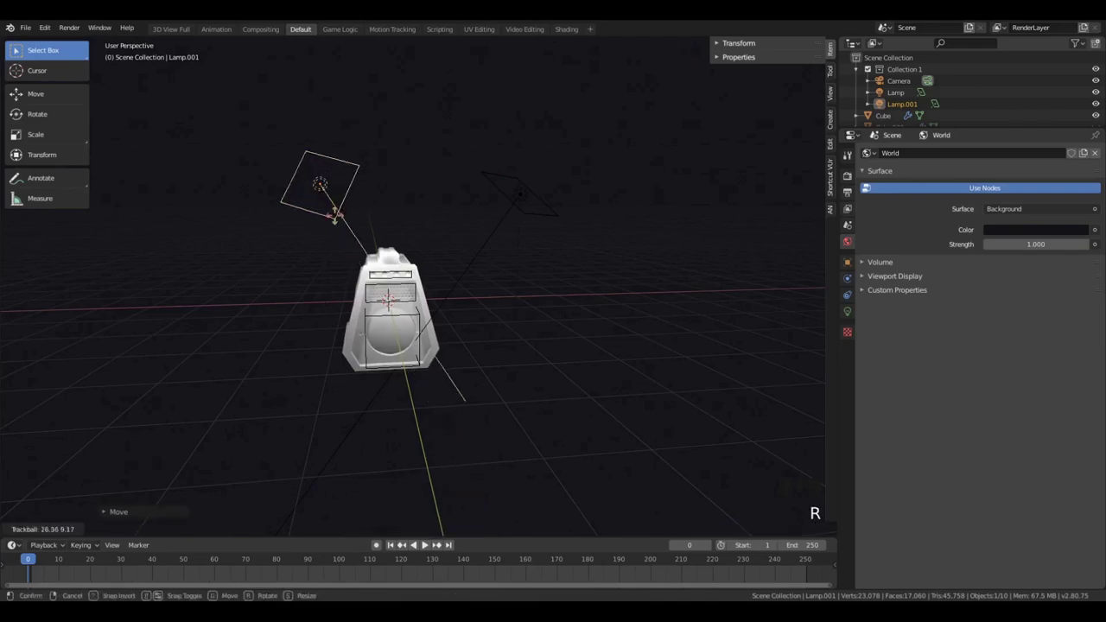
pyautogui.click(338, 219)
# Duplicate the lamp again, place the copy behind the model and rotate it to face the model
pyautogui.moveTo(341, 229); pyautogui.dragTo(417, 349, button='middle')
pyautogui.hotkey('shift', 'alt', 'd')
pyautogui.press('KP_7')
pyautogui.hotkey('shift', 'd')
pyautogui.click(394, 112)
pyautogui.press('r')
pyautogui.click(121, 405)
pyautogui.press('g')
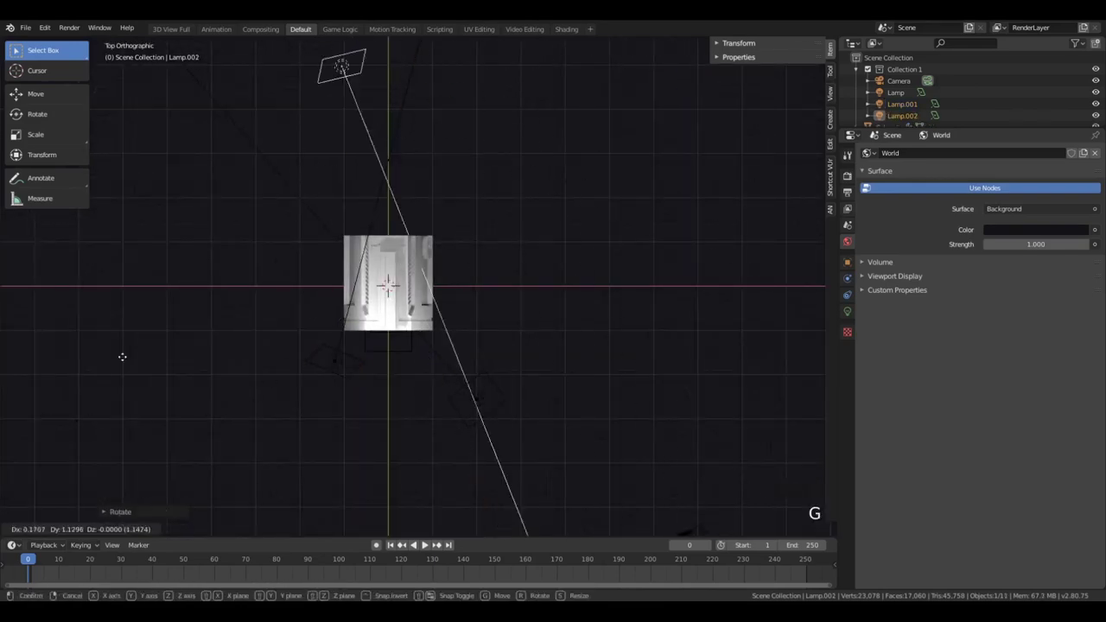
pyautogui.click(85, 388)
pyautogui.press('r')
# Check the lit rear and side of the model and save the file
pyautogui.moveTo(285, 462); pyautogui.dragTo(168, 385, button='middle')
pyautogui.scroll(3, 393, 346)
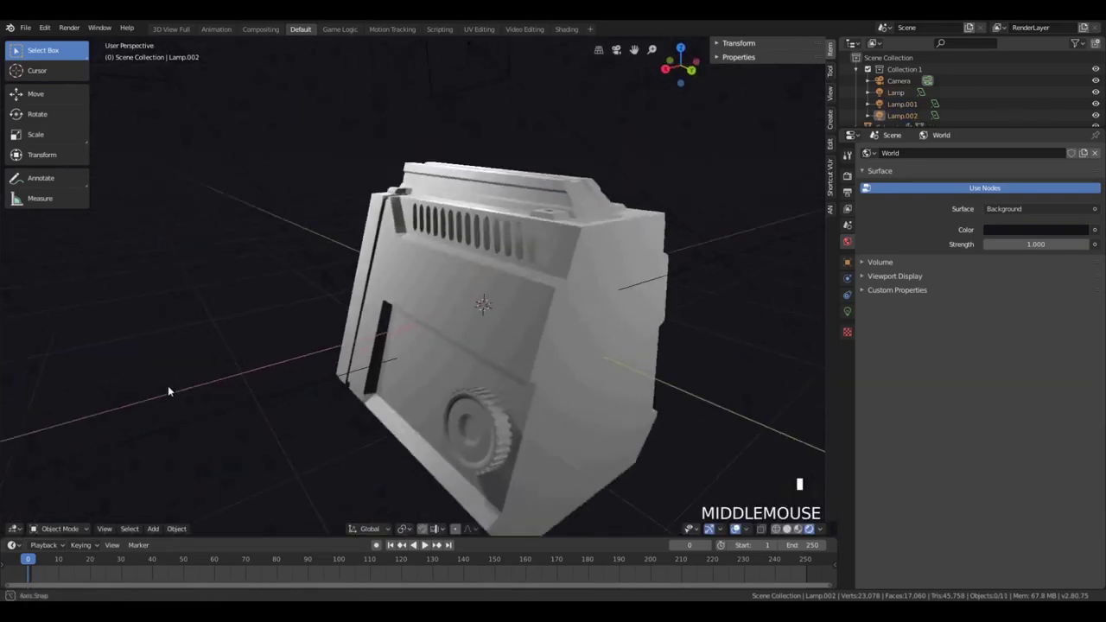
pyautogui.scroll(3, 444, 357)
pyautogui.moveTo(444, 357); pyautogui.dragTo(370, 311, button='middle')
pyautogui.hotkey('ctrl', 's')
pyautogui.scroll(1, 389, 320)
pyautogui.scroll(-1, 388, 363)
# Select the camera, move it toward the model along its local Z axis and adjust its height along Z
pyautogui.press('KP_0')
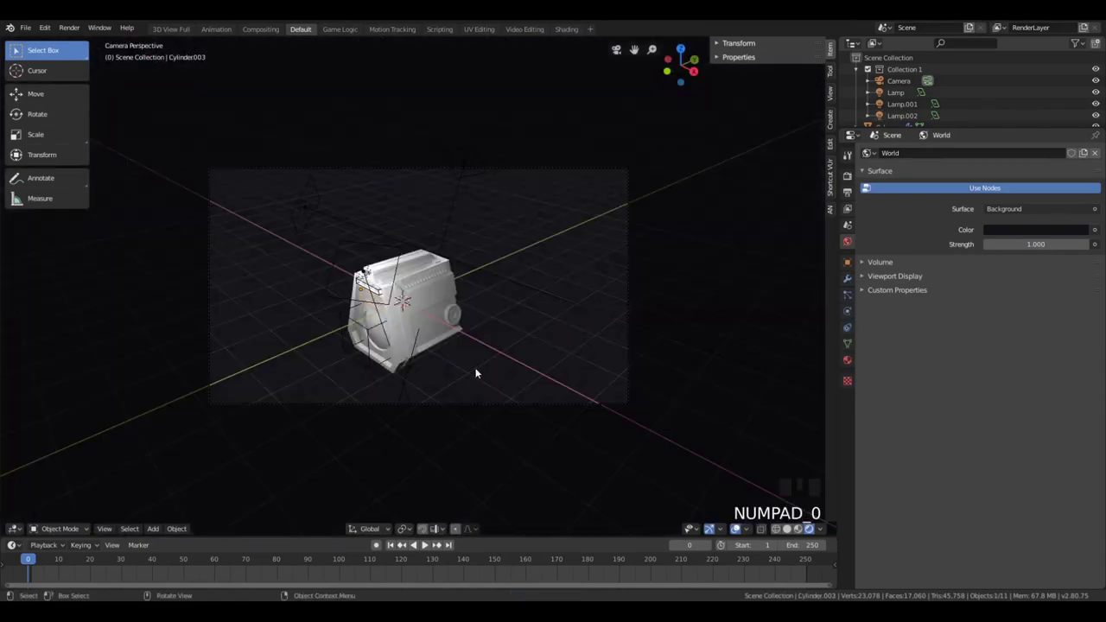
pyautogui.click(481, 403)
pyautogui.press('g')
pyautogui.press('z')
pyautogui.press('z')
pyautogui.click(417, 337)
pyautogui.press('g')
pyautogui.press('z')
pyautogui.click(411, 370)
# Shift the camera along Y and fine-tune its distance along local Z so the model fills the frame
pyautogui.press('g')
pyautogui.press('y')
pyautogui.click(380, 351)
pyautogui.press('g')
pyautogui.press('z')
pyautogui.press('z')
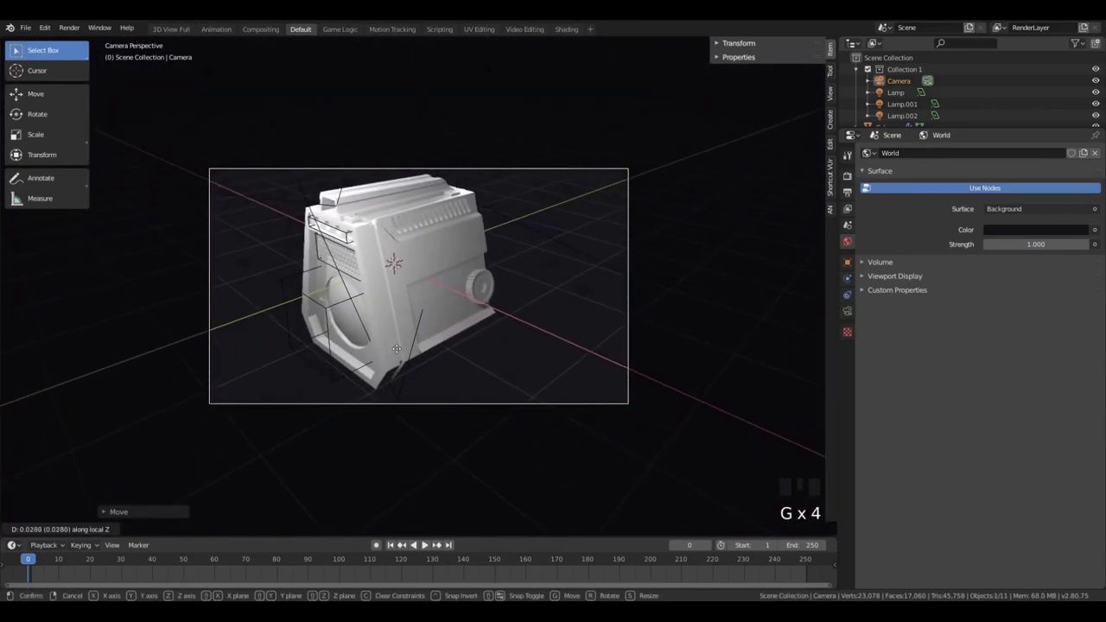
pyautogui.click(398, 311)
pyautogui.press('z')
pyautogui.click(403, 245)
# Render a test image from the camera view and return to the viewport
pyautogui.moveTo(403, 251)
pyautogui.mouseDown(button='middle')
pyautogui.moveTo(437, 324)
pyautogui.moveTo(511, 319)
pyautogui.moveTo(467, 371)
pyautogui.moveTo(550, 382)
pyautogui.mouseUp(button='middle')
pyautogui.click(477, 319)
pyautogui.scroll(6, 476, 321)
pyautogui.press('KP_0')
pyautogui.press('F12')
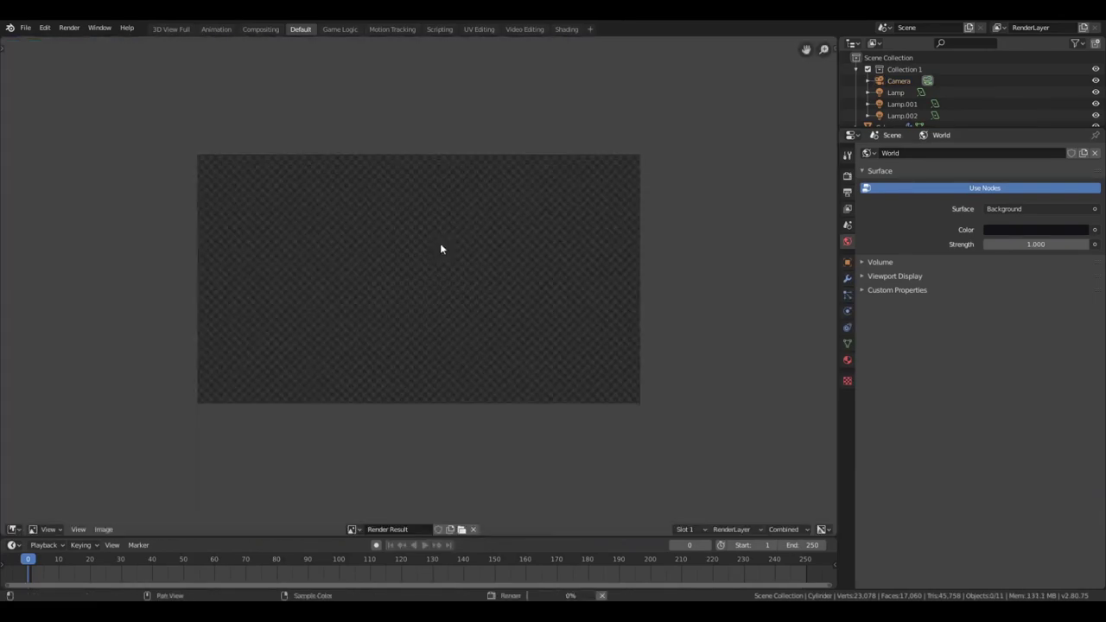
pyautogui.press('Escape')
# Select the floor faces of the round recess at the end of the narrow slot on the body and inset them
pyautogui.moveTo(347, 338); pyautogui.dragTo(393, 357, button='middle')
pyautogui.press('Tab')
pyautogui.press('Tab')
pyautogui.click(390, 353)
pyautogui.press('Tab')
pyautogui.click(389, 351)
pyautogui.press('KP_Decimal')
pyautogui.press('KP_Decimal')
pyautogui.press('KP_Decimal')
pyautogui.keyDown('shift'); pyautogui.moveTo(441, 332); pyautogui.dragTo(486, 244); pyautogui.keyUp('shift')
pyautogui.moveTo(487, 268); pyautogui.dragTo(492, 316, button='middle')
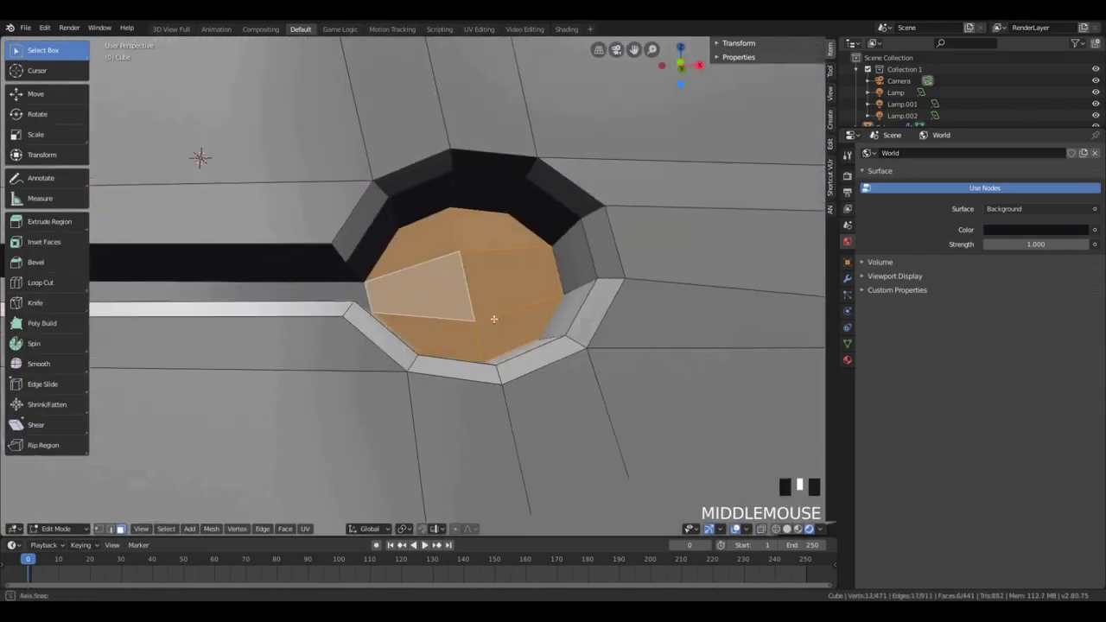
pyautogui.press('i')
pyautogui.click(495, 333)
# Extrude the inset recess faces and move them along Y to form a raised plug
pyautogui.press('e')
pyautogui.rightClick(506, 348)
pyautogui.moveTo(538, 378); pyautogui.dragTo(624, 382, button='middle')
pyautogui.press('g')
pyautogui.press('y')
pyautogui.click(616, 387)
# Select the rim edges of the plug inside the round recess and bevel them
pyautogui.hotkey('ctrl', 'b')
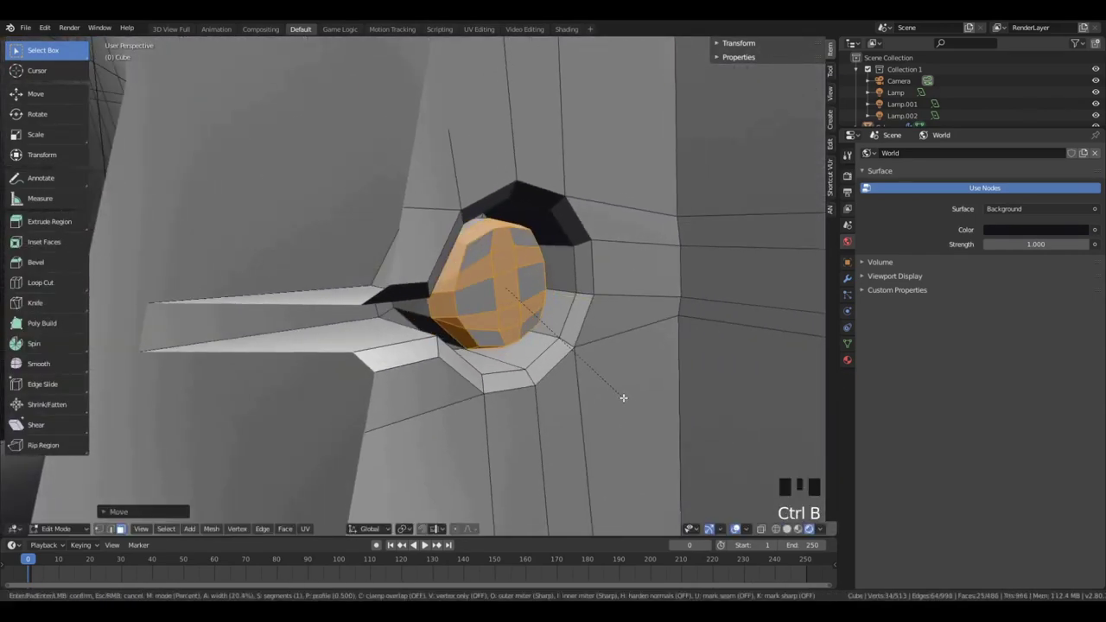
pyautogui.rightClick(623, 398)
pyautogui.keyDown('alt'); pyautogui.click(556, 286); pyautogui.keyUp('alt')
pyautogui.click(111, 529)
pyautogui.click(451, 270)
pyautogui.keyDown('shift'); pyautogui.click(481, 230); pyautogui.keyUp('shift')
pyautogui.keyDown('shift'); pyautogui.click(523, 236); pyautogui.keyUp('shift')
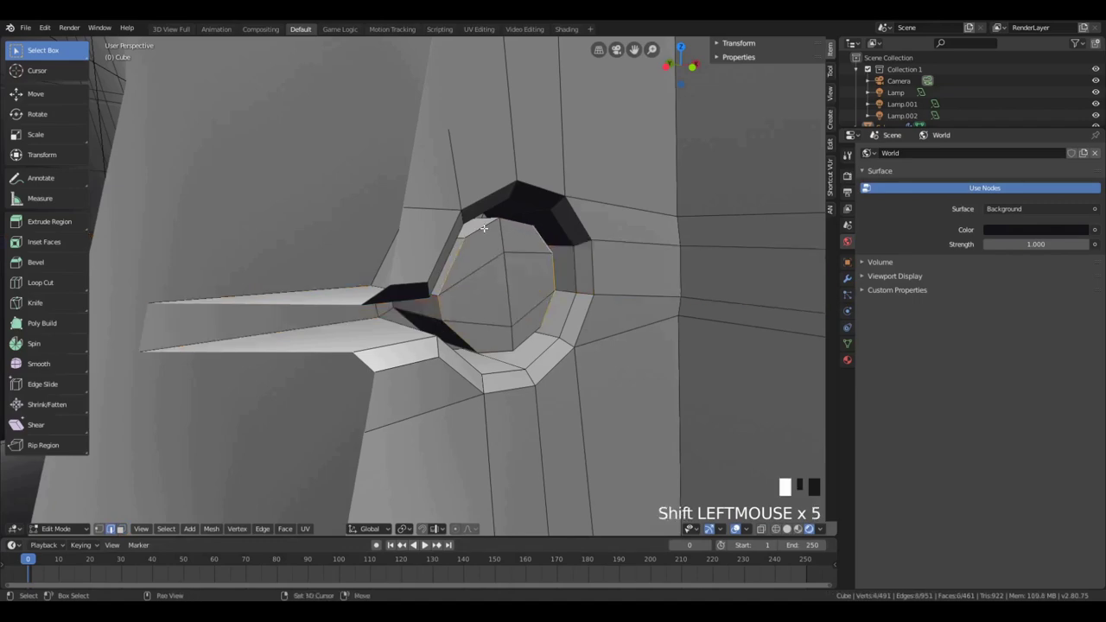
pyautogui.hotkey('ctrl', 'b')
pyautogui.press('s')
pyautogui.click(526, 357)
pyautogui.press('Tab')
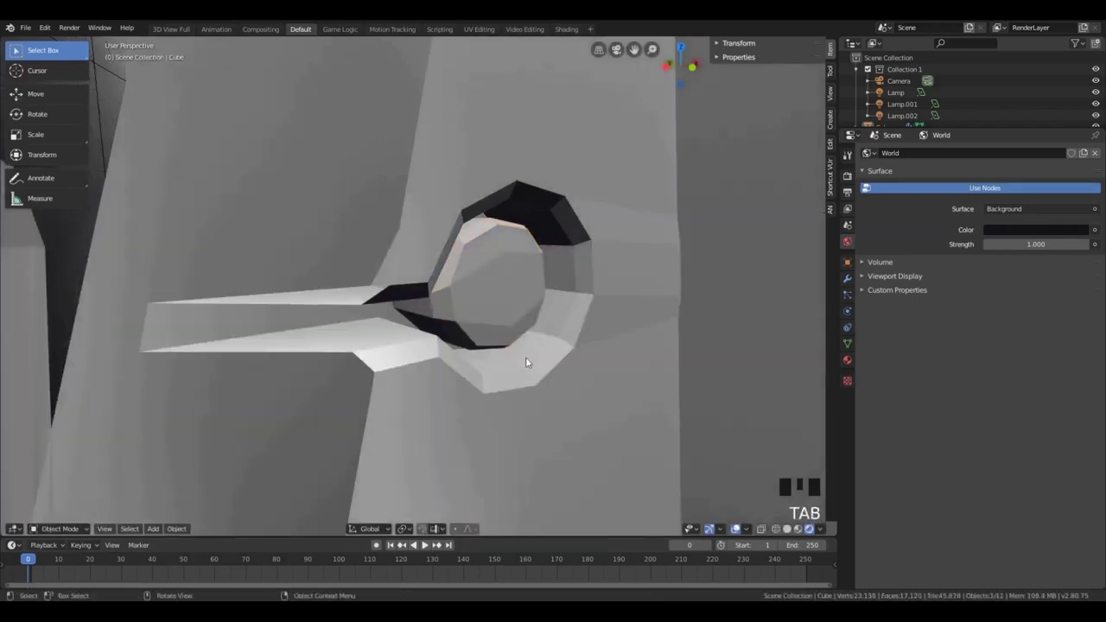
# Check the model from the camera and the side, and switch the viewport to solid shading
pyautogui.scroll(-4, 496, 283)
pyautogui.press('KP_0')
pyautogui.press('a')
pyautogui.press('a')
pyautogui.press('a')
pyautogui.scroll(3, 330, 301)
pyautogui.moveTo(331, 300)
pyautogui.mouseDown(button='middle')
pyautogui.moveTo(644, 380)
pyautogui.moveTo(487, 365)
pyautogui.moveTo(517, 333)
pyautogui.mouseUp(button='middle')
pyautogui.press('z')
# Select the recessed side panel faces behind the ridged dial and move them along X
pyautogui.press('Tab')
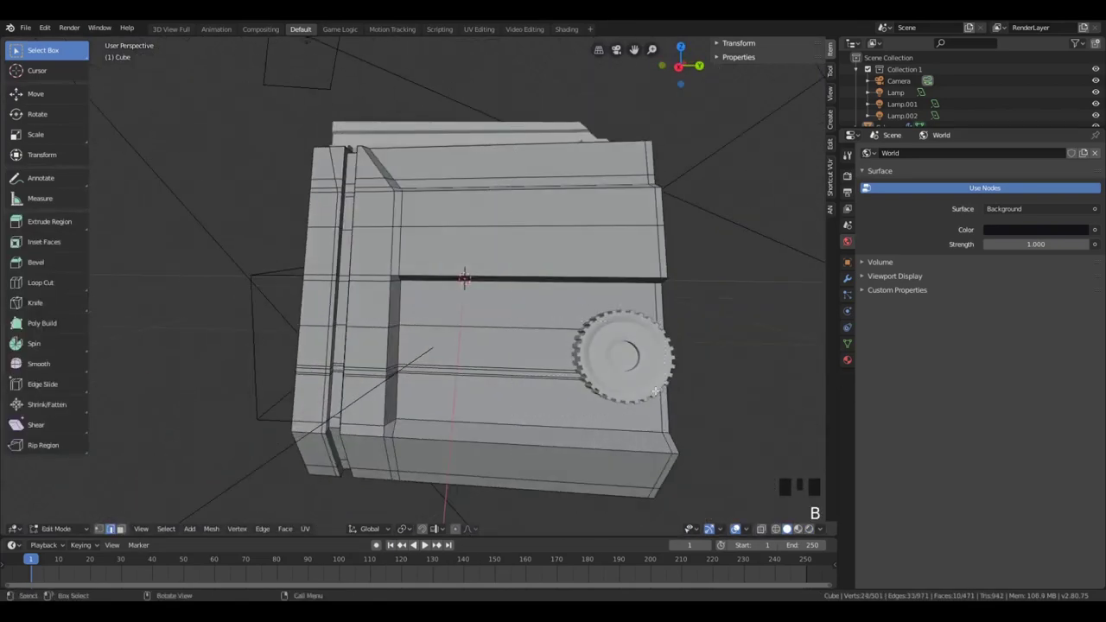
pyautogui.moveTo(662, 403); pyautogui.dragTo(662, 403)
pyautogui.moveTo(662, 403); pyautogui.dragTo(568, 284, button='middle')
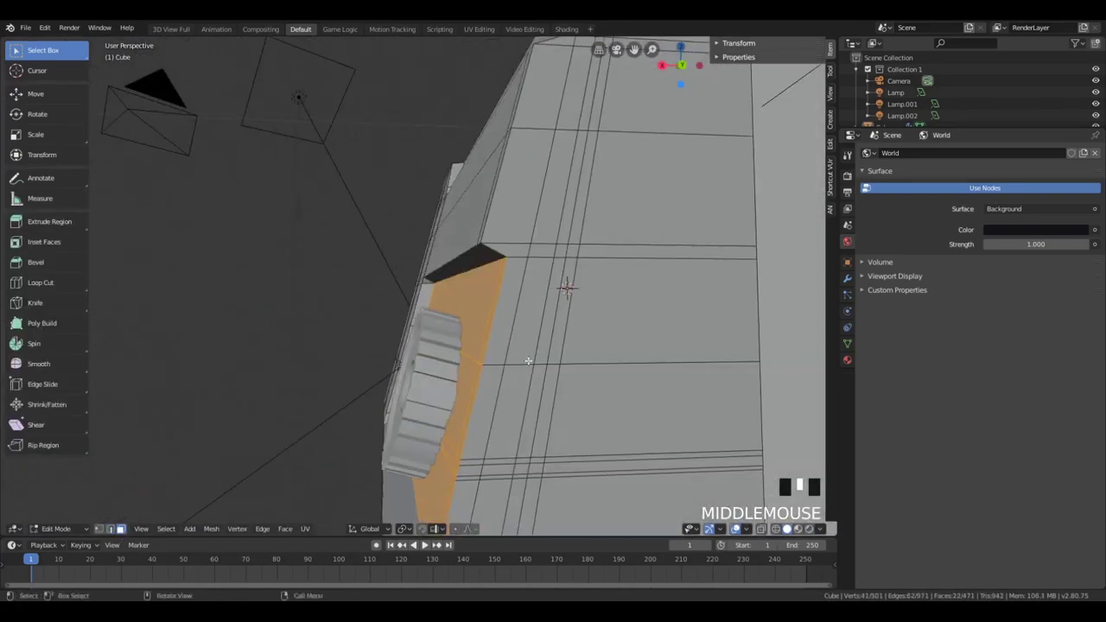
pyautogui.press('KP_1')
pyautogui.scroll(3, 504, 464)
pyautogui.press('g')
pyautogui.press('x')
pyautogui.click(519, 467)
pyautogui.press('z')
# Adjust the position of the ridged dial on the side panel and hide it
pyautogui.moveTo(519, 468)
pyautogui.mouseDown(button='middle')
pyautogui.moveTo(494, 455)
pyautogui.moveTo(522, 418)
pyautogui.moveTo(541, 428)
pyautogui.moveTo(650, 383)
pyautogui.moveTo(669, 394)
pyautogui.mouseUp(button='middle')
pyautogui.press('Tab')
pyautogui.click(523, 418)
pyautogui.press('g')
pyautogui.click(530, 423)
pyautogui.scroll(-3, 650, 383)
pyautogui.press('Tab')
pyautogui.press('Tab')
pyautogui.scroll(2, 562, 333)
pyautogui.moveTo(562, 333); pyautogui.dragTo(610, 372, button='middle')
pyautogui.press('g')
pyautogui.click(564, 227)
pyautogui.press('h')
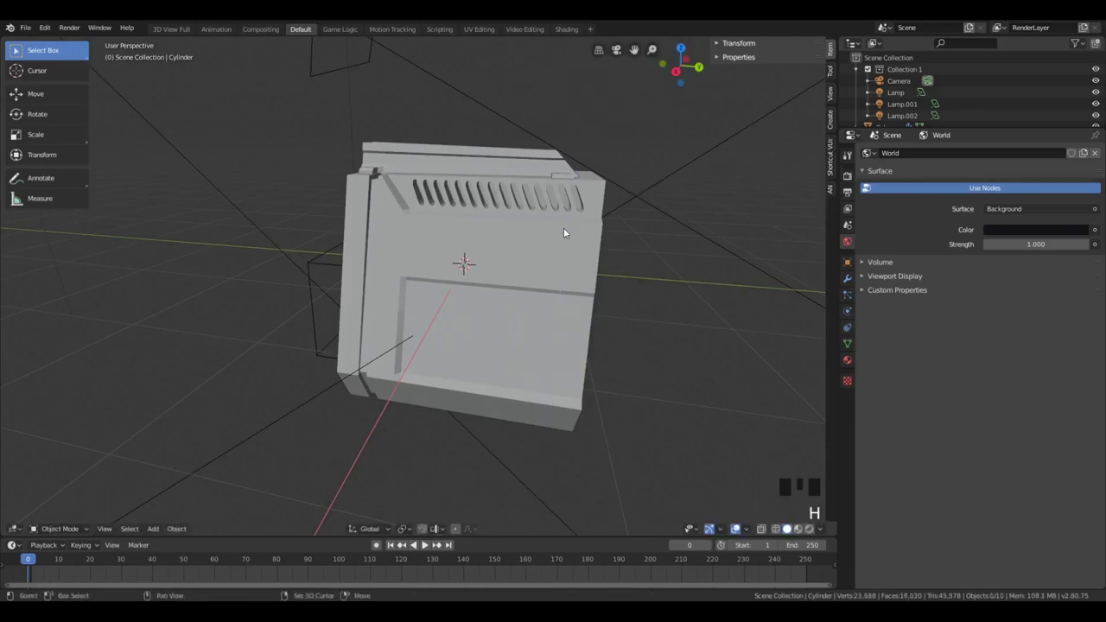
pyautogui.hotkey('shift', 'a')
pyautogui.moveTo(563, 227)
pyautogui.click(615, 253)
pyautogui.moveTo(535, 316); pyautogui.dragTo(563, 353, button='middle')
pyautogui.press('g')
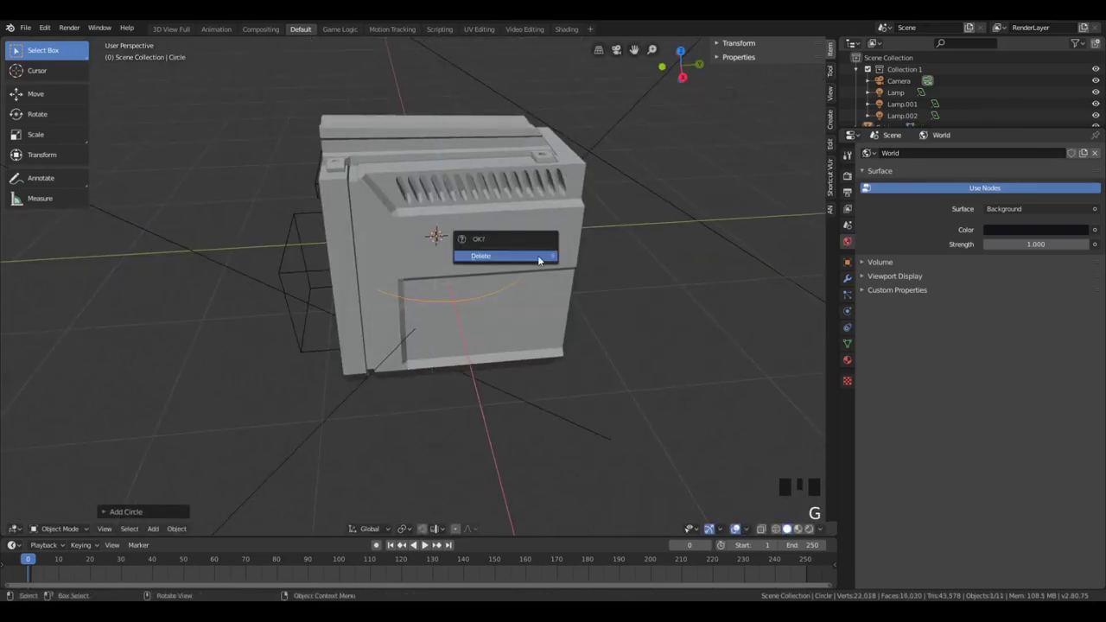
pyautogui.click(538, 256)
# Add a cylinder mesh and flatten it along the Z axis
pyautogui.hotkey('shift', 'a')
pyautogui.moveTo(537, 256)
pyautogui.click(572, 315)
pyautogui.scroll(-2, 553, 317)
pyautogui.press('s')
pyautogui.press('z')
pyautogui.click(445, 279)
# Isolate the cylinder in local view and hide the other object shown beside it
pyautogui.press('KP_Divide')
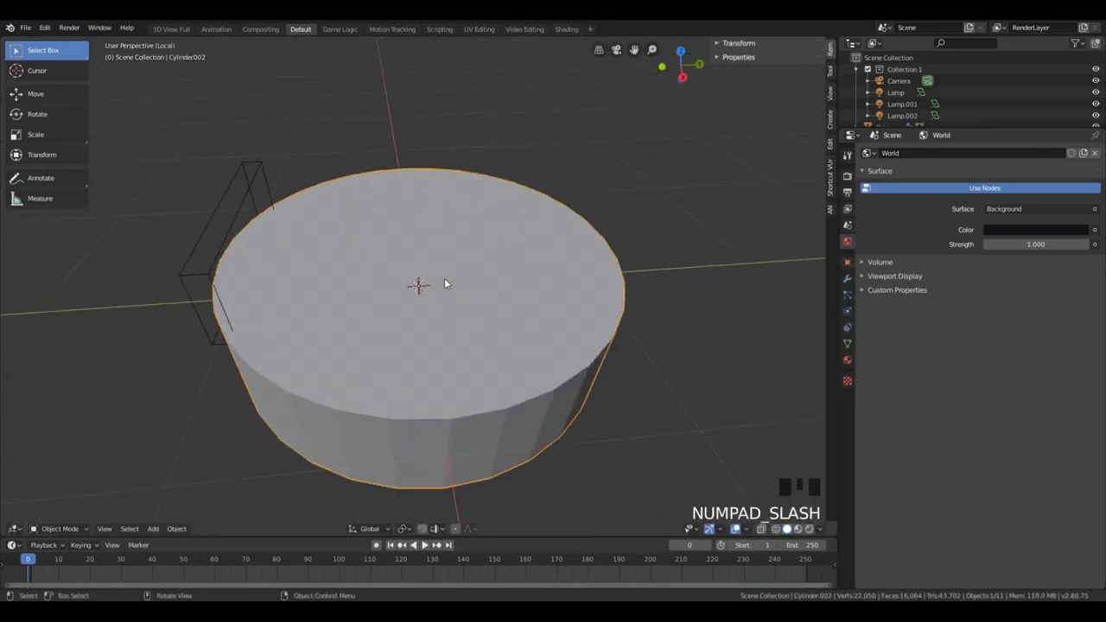
pyautogui.moveTo(445, 283); pyautogui.dragTo(488, 332, button='middle')
pyautogui.click(359, 216)
pyautogui.press('h')
pyautogui.click(450, 313)
# Scale the cylinder down along Z into a thin disc and fine-tune its mesh scale in Edit Mode
pyautogui.press('s')
pyautogui.press('z')
pyautogui.click(459, 315)
pyautogui.press('Tab')
pyautogui.press('Tab')
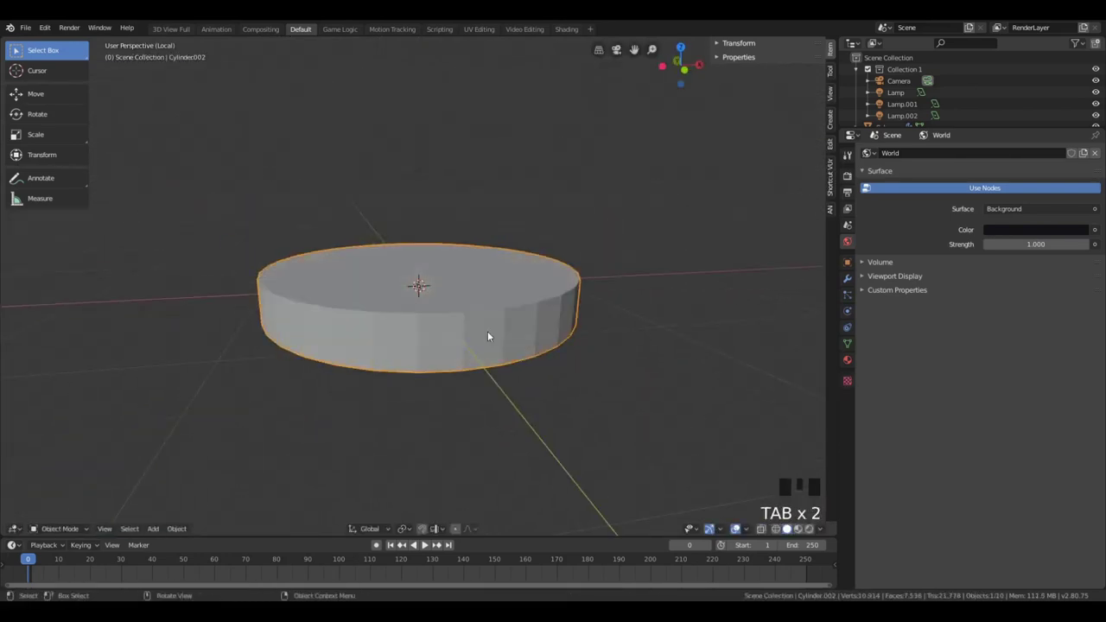
pyautogui.press('Tab')
pyautogui.press('s')
pyautogui.click(452, 341)
# Cut two horizontal edge loops around the disc's side and scale them apart along Z toward the rims
pyautogui.hotkey('ctrl', 'b')
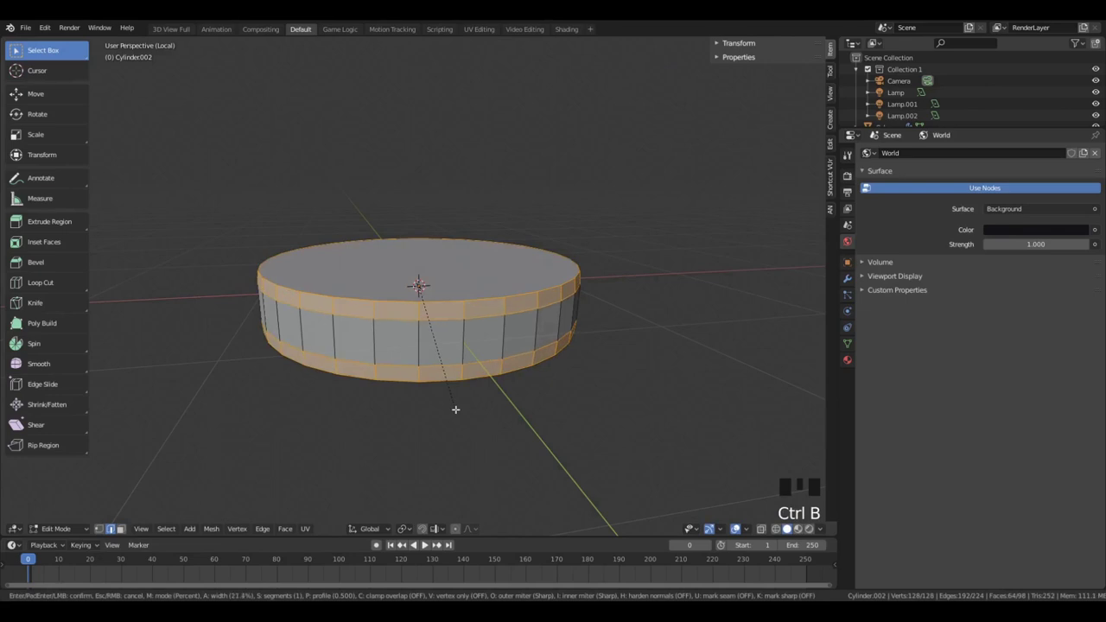
pyautogui.rightClick(456, 409)
pyautogui.scroll(1, 462, 331)
pyautogui.click(461, 331)
pyautogui.rightClick(463, 330)
pyautogui.press('s')
pyautogui.press('z')
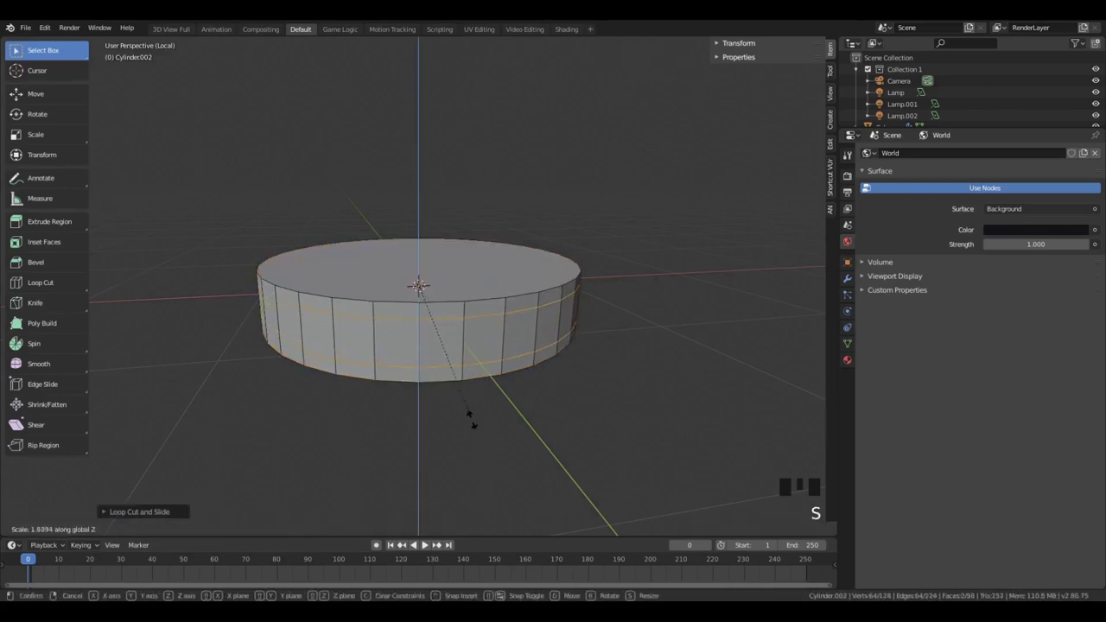
pyautogui.click(474, 419)
# Select the disc's horizontal loops, invert the selection to the vertical side edges and bevel them
pyautogui.keyDown('shift'); pyautogui.click(446, 301); pyautogui.keyUp('shift')
pyautogui.keyDown('shift'); pyautogui.click(442, 397); pyautogui.keyUp('shift')
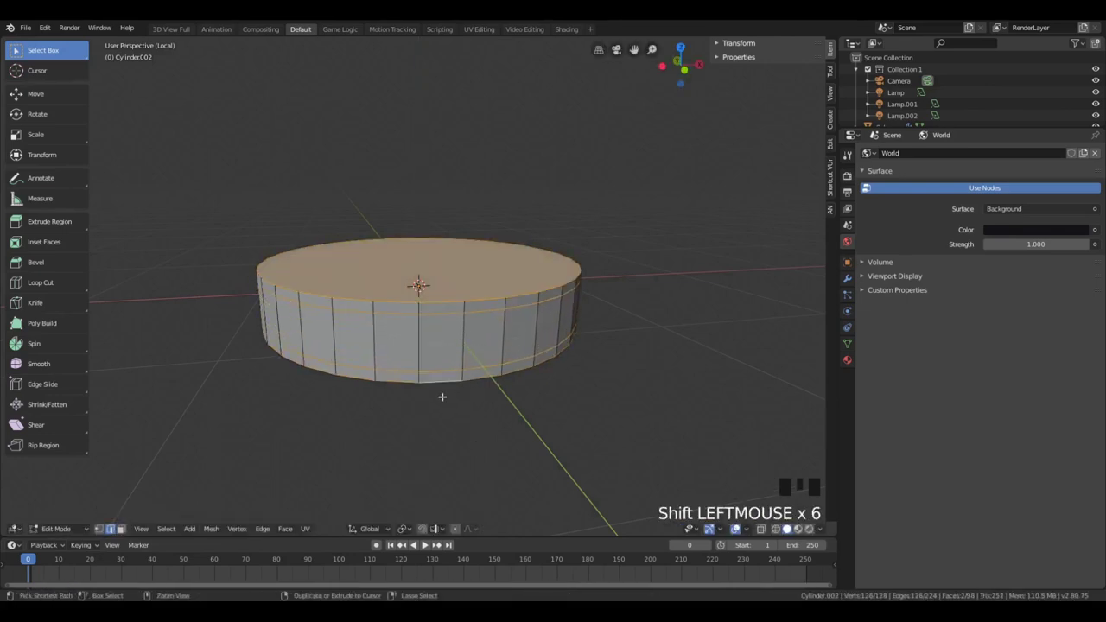
pyautogui.hotkey('ctrl', 'i')
pyautogui.moveTo(524, 395); pyautogui.dragTo(546, 366, button='middle')
pyautogui.hotkey('ctrl', 'b')
pyautogui.click(566, 386)
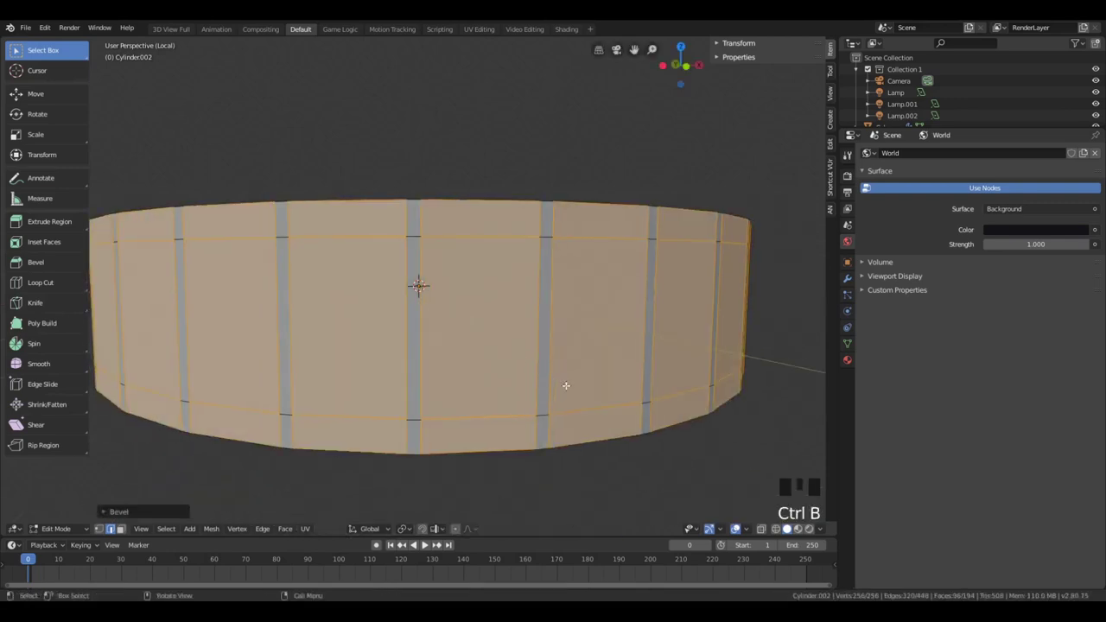
# Undo the bevel and the inverted selection on the disc's vertical side edges
pyautogui.press('s')
pyautogui.moveTo(579, 419); pyautogui.dragTo(830, 340, button='middle')
pyautogui.press('Tab')
pyautogui.press('Tab')
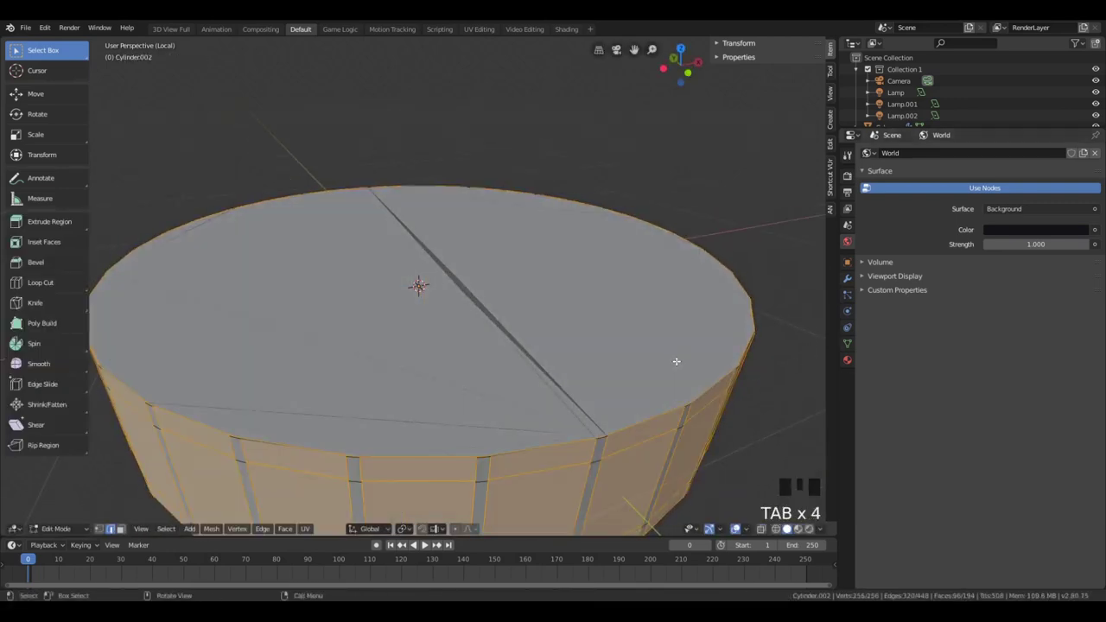
pyautogui.hotkey('ctrl', 'z')
pyautogui.hotkey('ctrl', 'z')
pyautogui.hotkey('ctrl', 'z')
pyautogui.hotkey('ctrl', 'z')
pyautogui.hotkey('ctrl', 'z')
pyautogui.hotkey('ctrl', 'z')
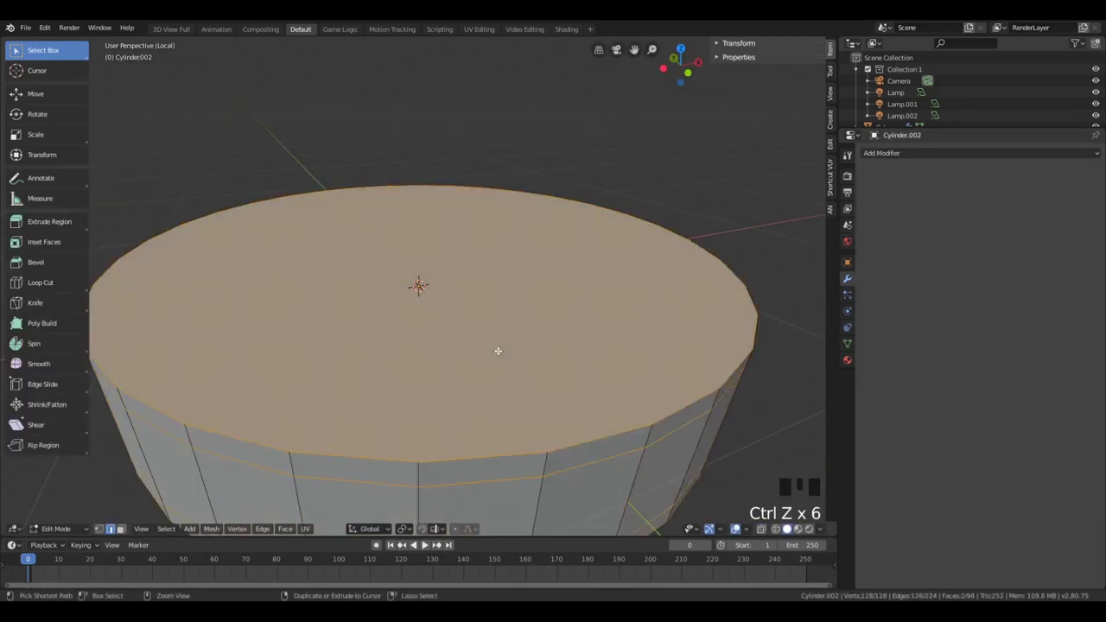
# Invert the loop selection to the disc's vertical side edges and try beveling them
pyautogui.scroll(-3, 529, 402)
pyautogui.hotkey('ctrl', 'i')
pyautogui.hotkey('ctrl', 'b')
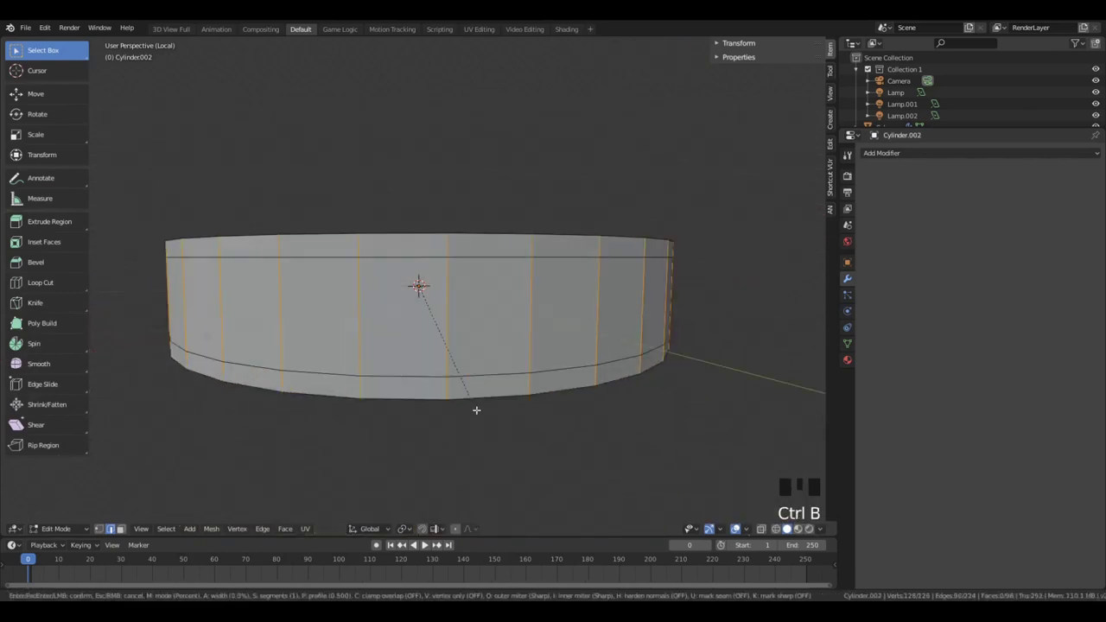
pyautogui.click(463, 432)
pyautogui.press('Tab')
pyautogui.hotkey('ctrl', 'z')
pyautogui.hotkey('ctrl', 'z')
pyautogui.hotkey('ctrl', 'z')
pyautogui.hotkey('ctrl', 'z')
pyautogui.hotkey('ctrl', 'z')
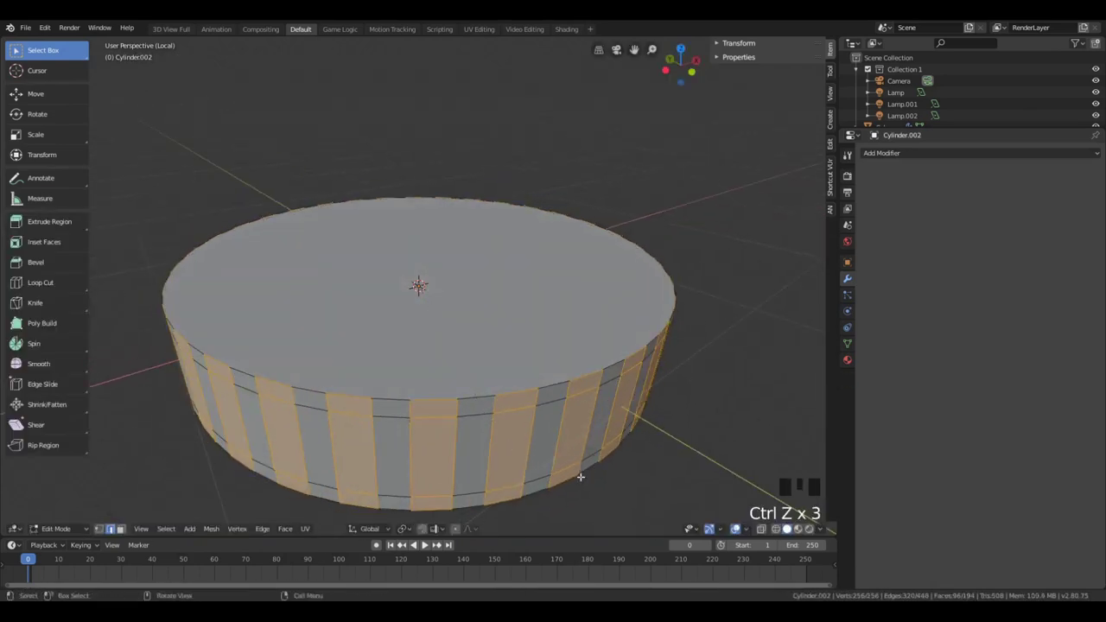
# Bevel the disc's vertical side edges again at about 40% width, leaving narrow strips between wide panels
pyautogui.hotkey('ctrl', 'b')
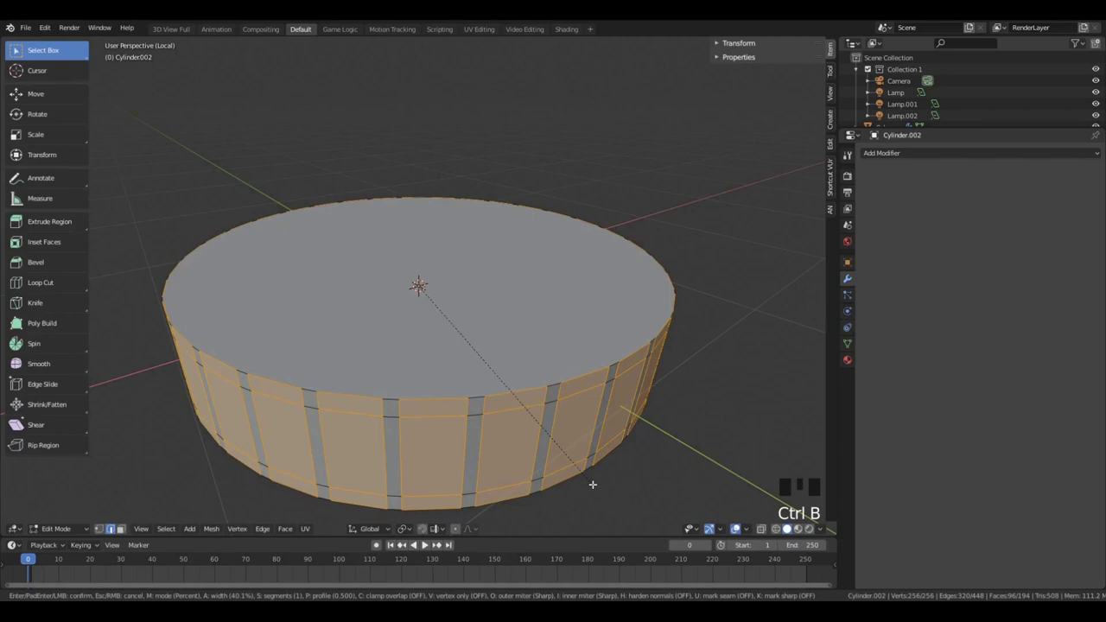
pyautogui.moveTo(593, 484); pyautogui.dragTo(584, 482, button='middle')
pyautogui.click(579, 480)
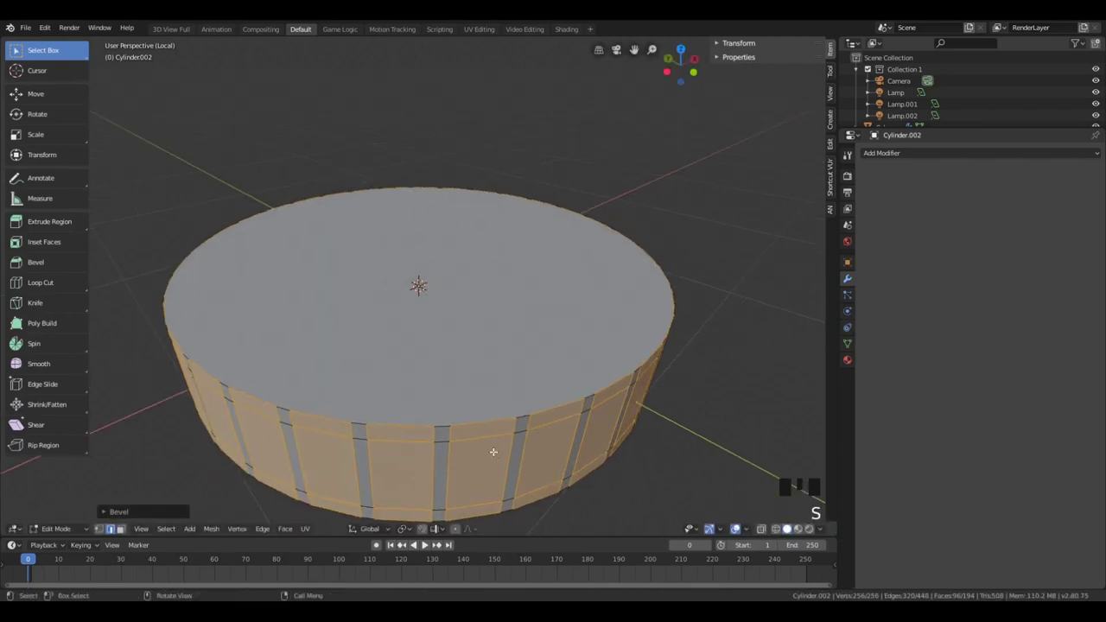
pyautogui.moveTo(466, 439)
pyautogui.mouseDown(button='middle')
pyautogui.moveTo(534, 432)
pyautogui.moveTo(480, 442)
pyautogui.mouseUp(button='middle')
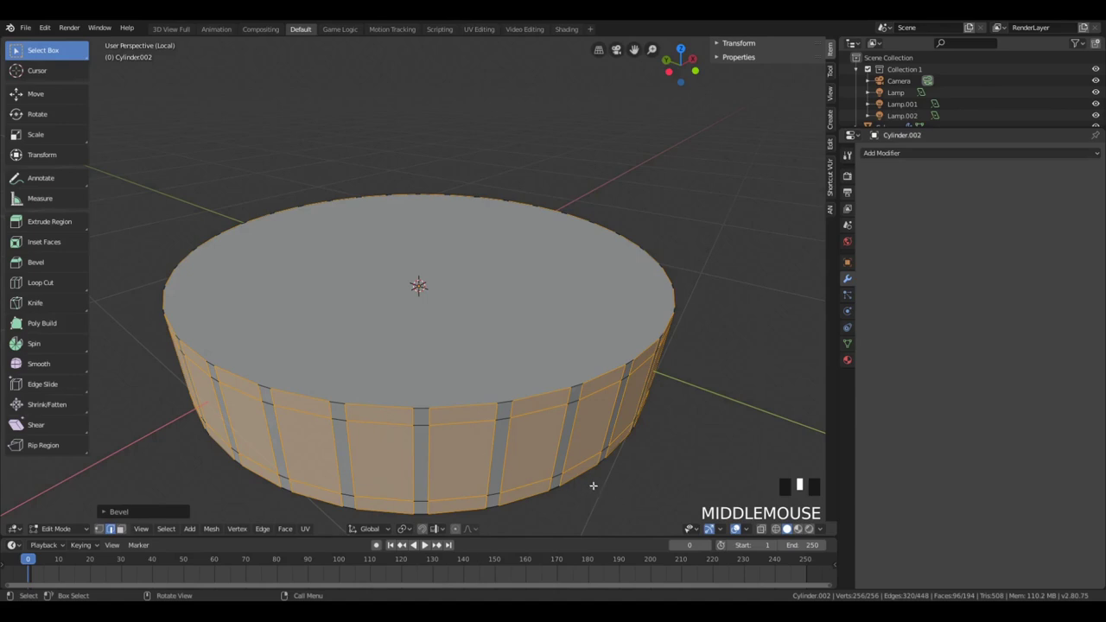
# Select only the narrow strips between the disc's side panels, without the caps, and inset them
pyautogui.hotkey('ctrl', 'i')
pyautogui.click(100, 529)
pyautogui.hotkey('ctrl', 'z')
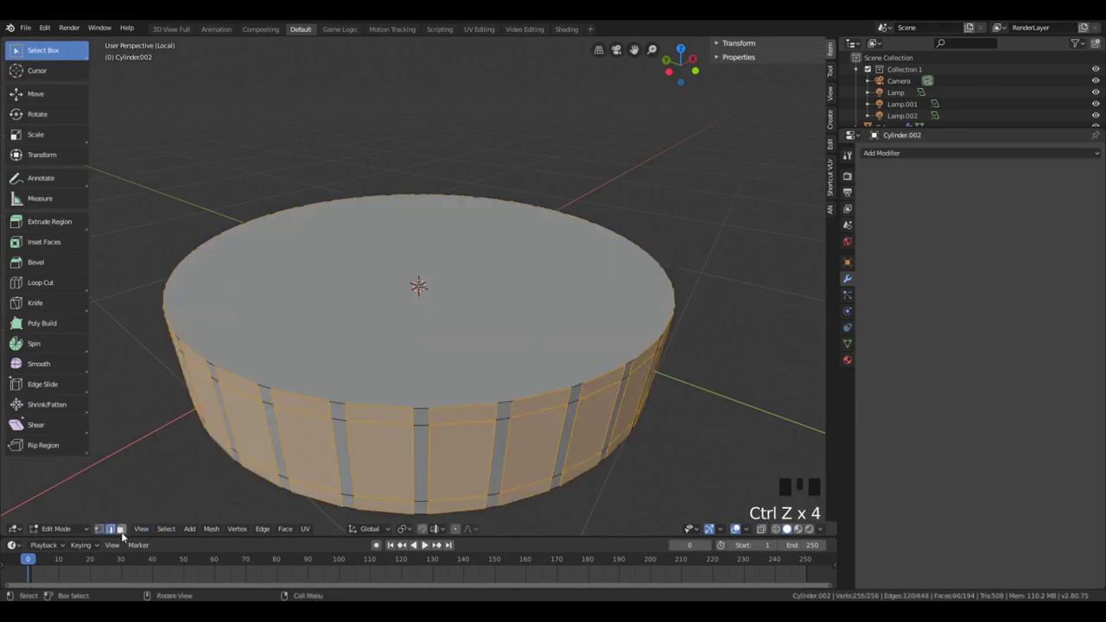
pyautogui.hotkey('ctrl', 'i')
pyautogui.keyDown('shift'); pyautogui.click(341, 336); pyautogui.keyUp('shift')
pyautogui.moveTo(340, 337); pyautogui.dragTo(601, 504, button='middle')
pyautogui.scroll(-2, 484, 444)
pyautogui.hotkey('ctrl', 'b')
pyautogui.hotkey('ctrl', 'z')
pyautogui.scroll(-2, 408, 441)
pyautogui.press('s')
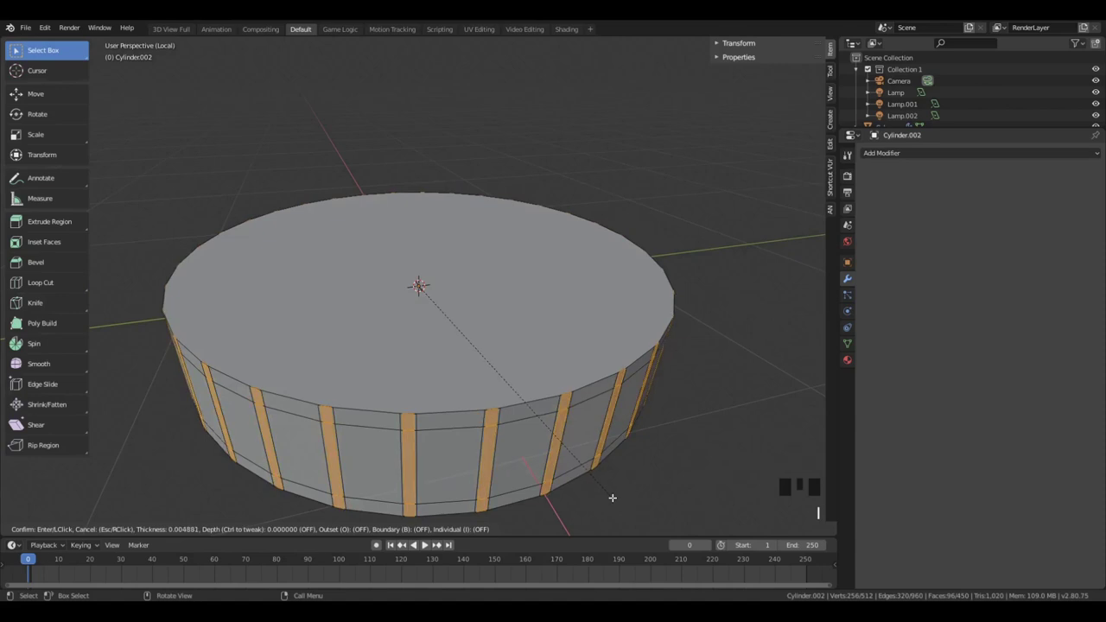
pyautogui.click(607, 493)
# Scale the inset strips inward to form grooves around the disc's side
pyautogui.moveTo(571, 455)
pyautogui.mouseDown(button='middle')
pyautogui.moveTo(600, 490)
pyautogui.moveTo(587, 451)
pyautogui.mouseUp(button='middle')
pyautogui.press('g')
pyautogui.press('s')
pyautogui.click(607, 485)
pyautogui.press('Tab')
pyautogui.press('Tab')
# Select the disc's top and bottom cap faces and delete them
pyautogui.click(121, 528)
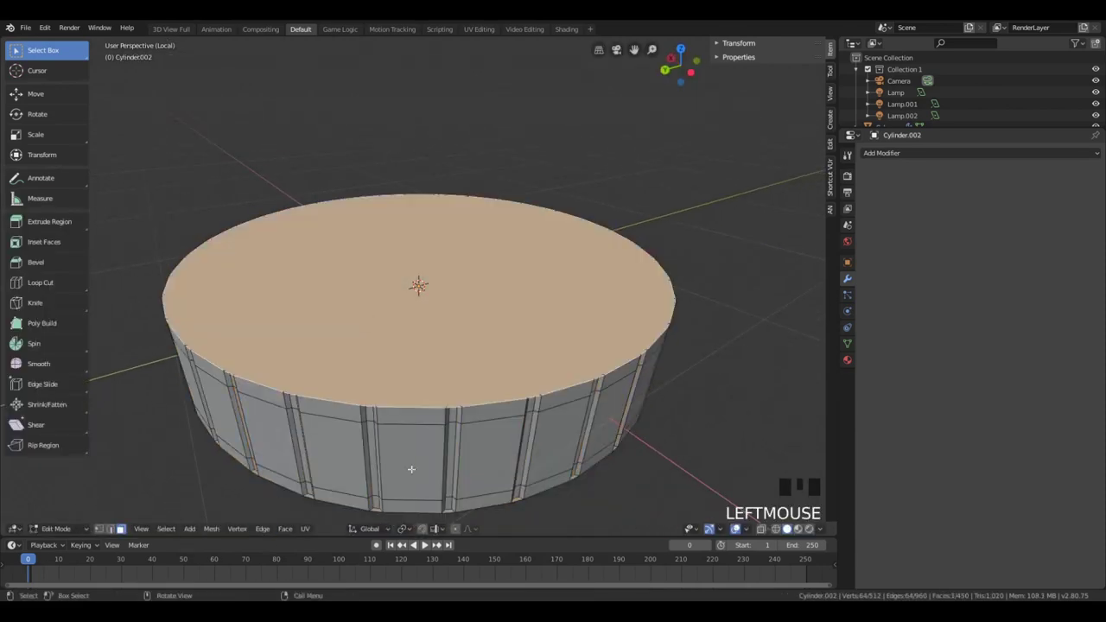
pyautogui.moveTo(471, 367); pyautogui.dragTo(457, 304, button='middle')
pyautogui.keyDown('shift'); pyautogui.click(454, 336); pyautogui.keyUp('shift')
pyautogui.press('x')
pyautogui.click(455, 337)
pyautogui.moveTo(455, 345); pyautogui.dragTo(484, 298, button='middle')
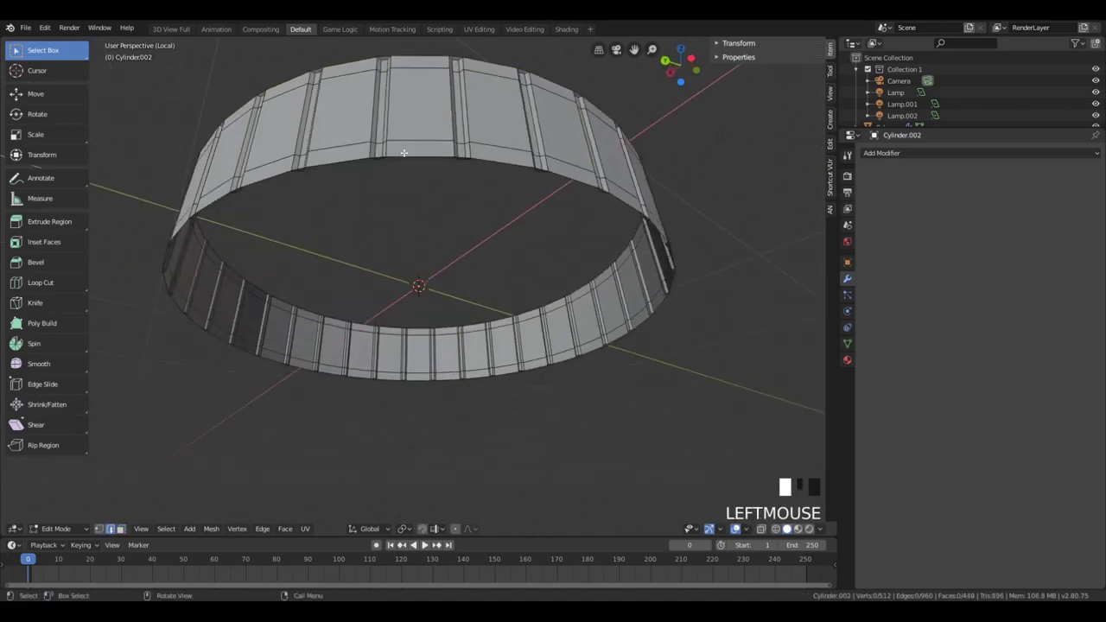
# Try filling the open ring's rim edge loop with a face
pyautogui.keyDown('alt'); pyautogui.click(404, 153); pyautogui.keyUp('alt')
pyautogui.press('f')
pyautogui.moveTo(404, 153); pyautogui.dragTo(486, 346, button='middle')
pyautogui.scroll(2, 425, 200)
pyautogui.hotkey('ctrl', 'z')
pyautogui.hotkey('ctrl', 'z')
pyautogui.scroll(-2, 543, 204)
# Select the ring's rim edge loops and delete them
pyautogui.moveTo(501, 413); pyautogui.dragTo(588, 324, button='middle')
pyautogui.scroll(1, 588, 324)
pyautogui.keyDown('alt'); pyautogui.click(690, 428); pyautogui.keyUp('alt')
pyautogui.press('s')
pyautogui.rightClick(684, 484)
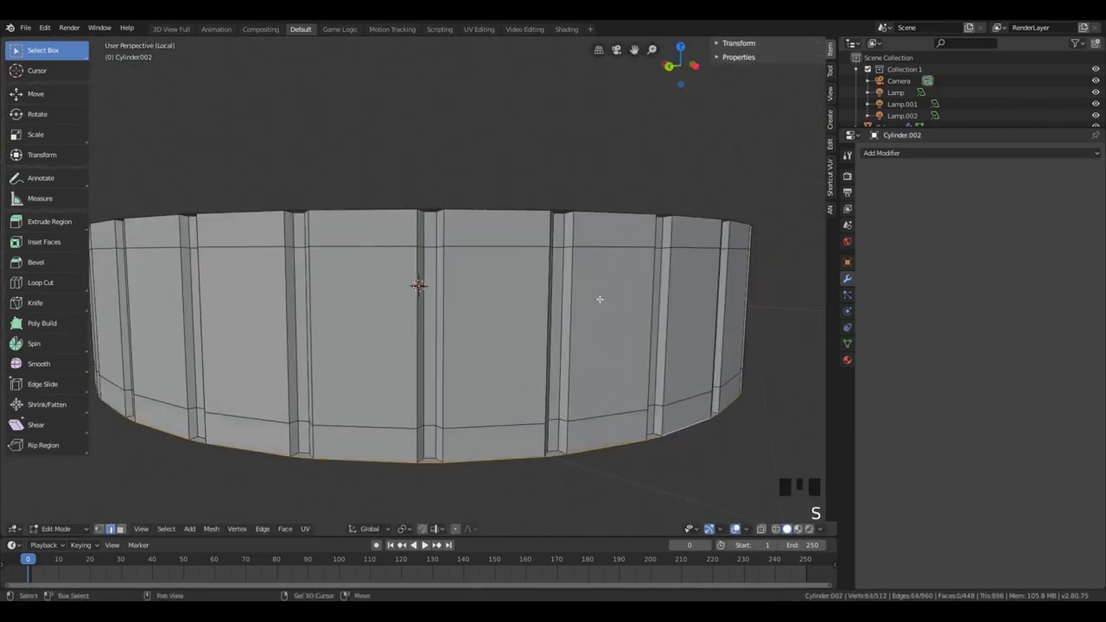
pyautogui.press('x')
pyautogui.click(481, 240)
pyautogui.moveTo(481, 240); pyautogui.dragTo(492, 269, button='middle')
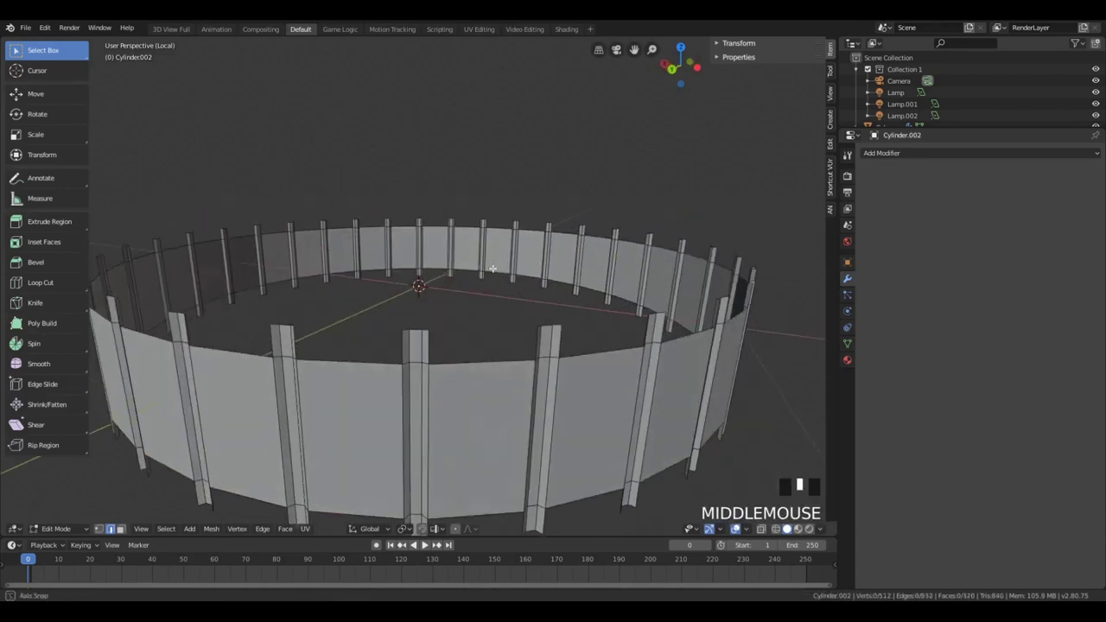
# Try scaling the selected upper gap edges of the ring along Z
pyautogui.press('s')
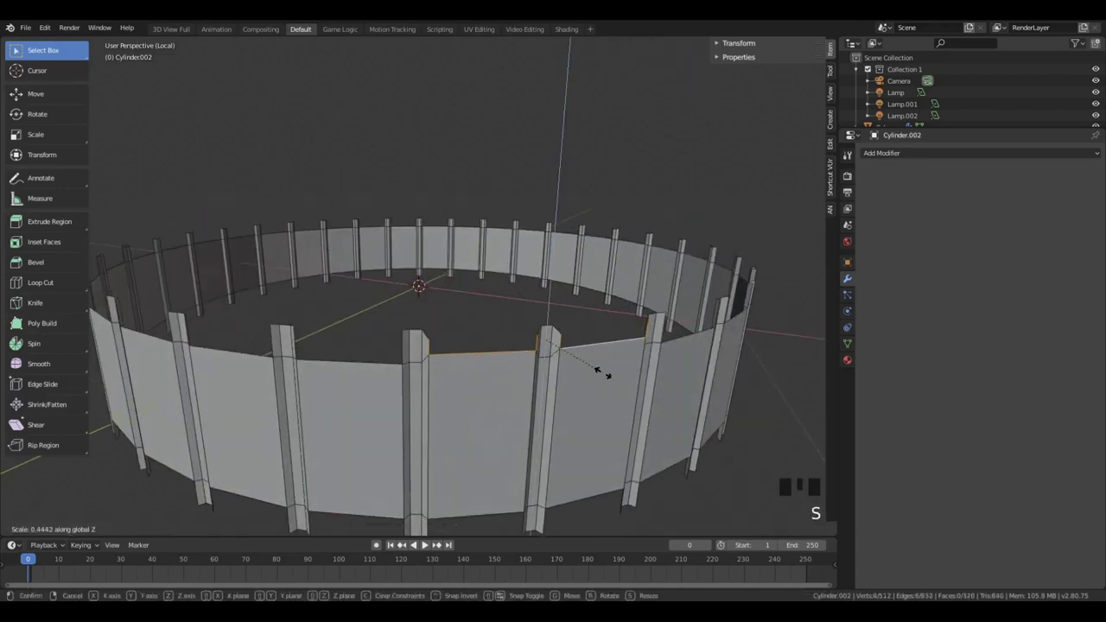
pyautogui.press('Escape')
pyautogui.press('Tab')
pyautogui.moveTo(602, 375); pyautogui.dragTo(510, 335, button='middle')
pyautogui.scroll(2, 510, 335)
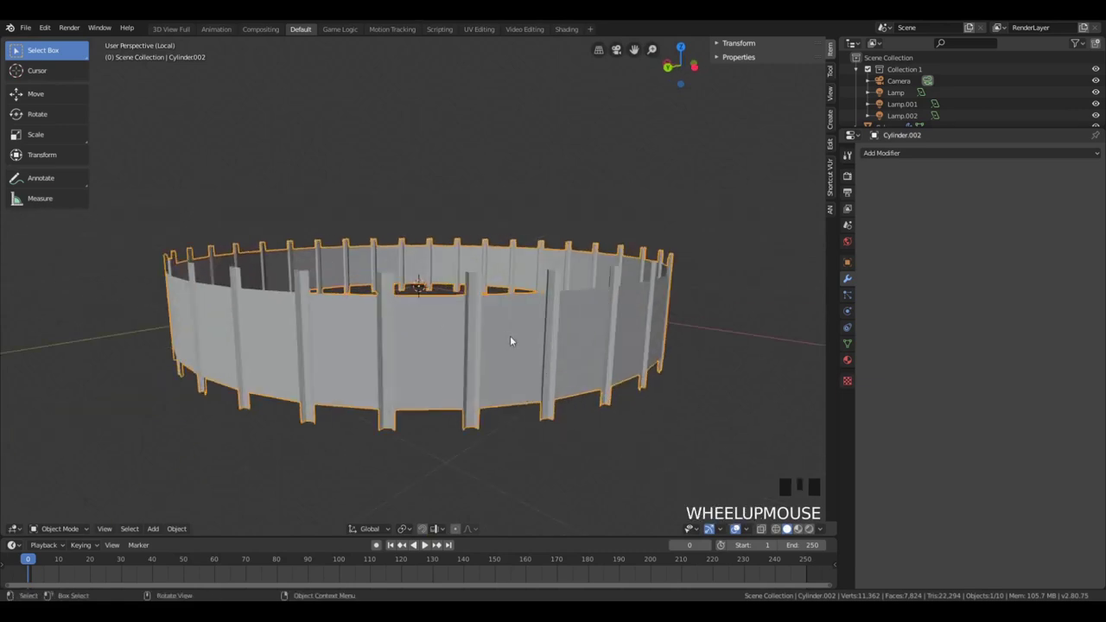
# Box-select the upper part of the ring's mesh in front view
pyautogui.press('Tab')
pyautogui.press('a')
pyautogui.press('KP_1')
pyautogui.press('a')
pyautogui.press('a')
pyautogui.press('a')
pyautogui.moveTo(143, 213); pyautogui.dragTo(708, 247)
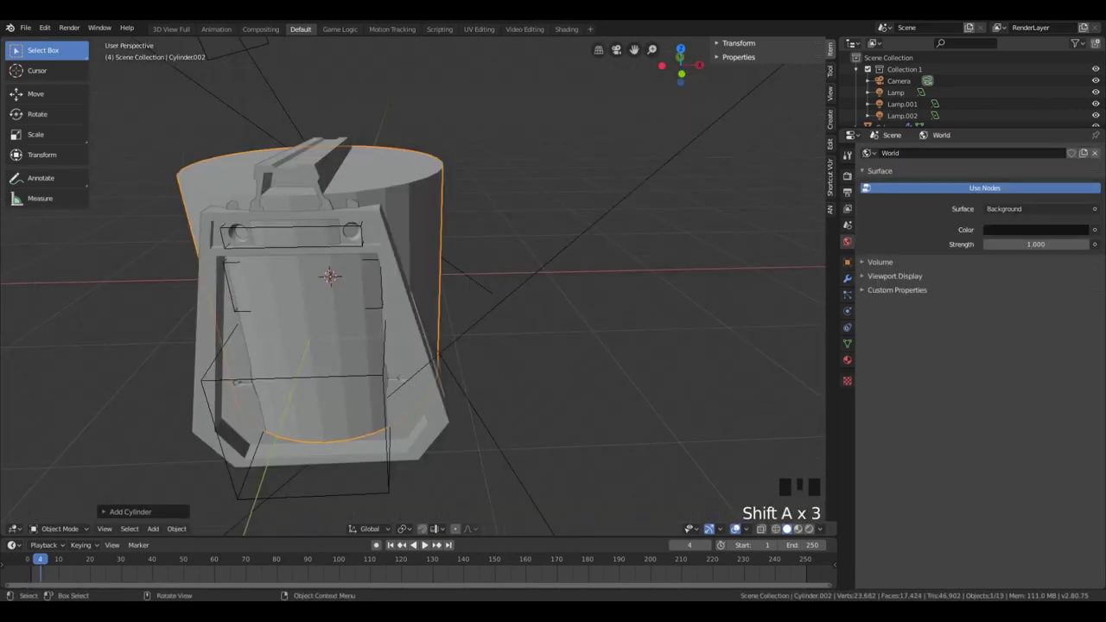
# Isolate the new cylinder in local view and scale it down along Z into a thin disc
pyautogui.press('KP_Divide')
pyautogui.scroll(-4, 309, 254)
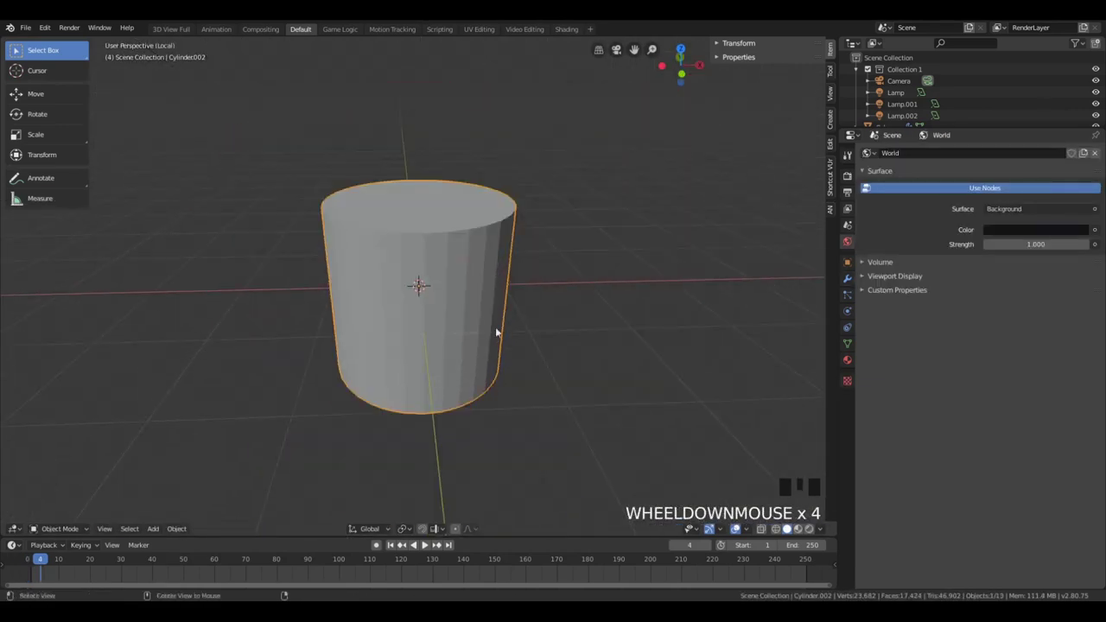
pyautogui.moveTo(493, 328); pyautogui.dragTo(547, 412, button='middle')
pyautogui.press('s')
pyautogui.press('z')
pyautogui.click(452, 326)
# Cut an edge loop around the middle of the disc's side and delete the upper half
pyautogui.press('Tab')
pyautogui.hotkey('ctrl', 'r')
pyautogui.click(470, 299)
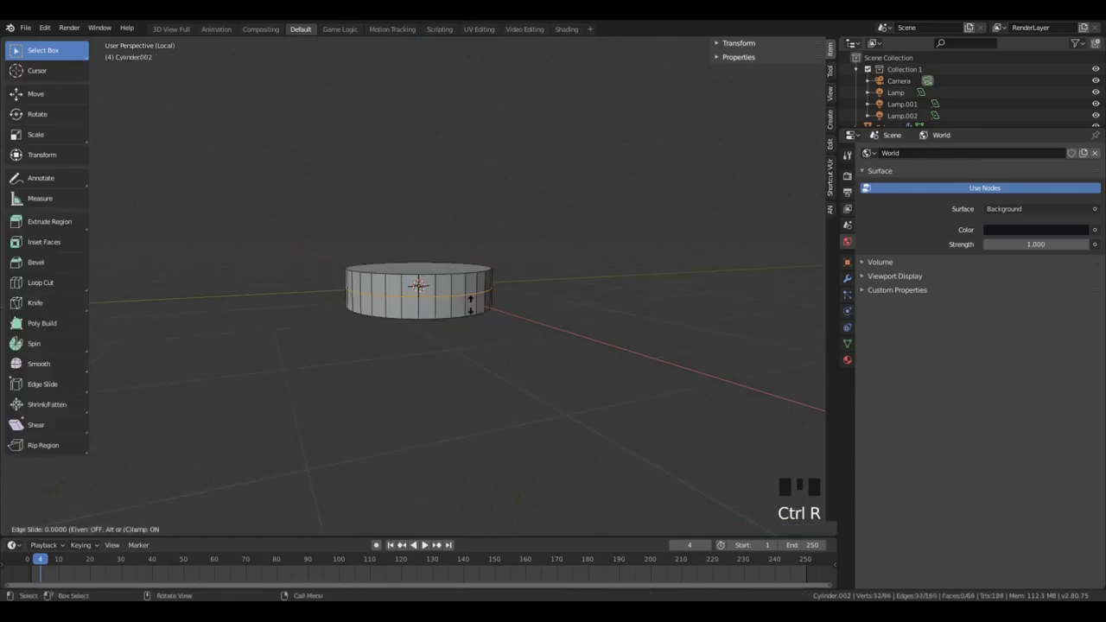
pyautogui.press('x')
pyautogui.click(424, 276)
# Add a Mirror modifier to the half disc on the Z axis only, with Clipping enabled
pyautogui.click(847, 277)
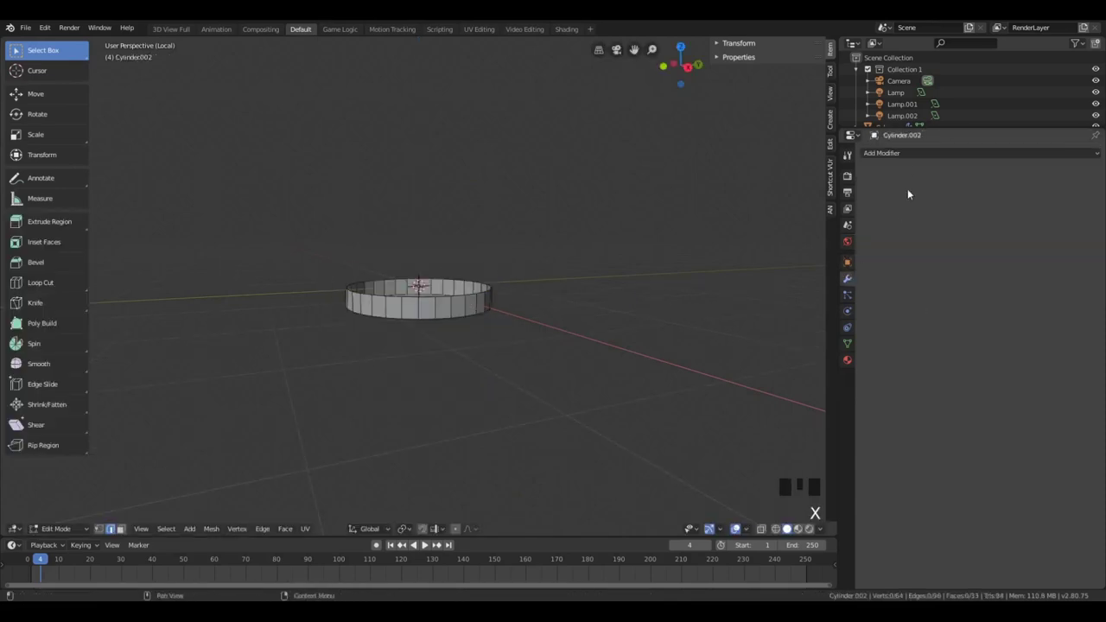
pyautogui.click(904, 153)
pyautogui.click(874, 269)
pyautogui.click(878, 244)
pyautogui.scroll(4, 554, 365)
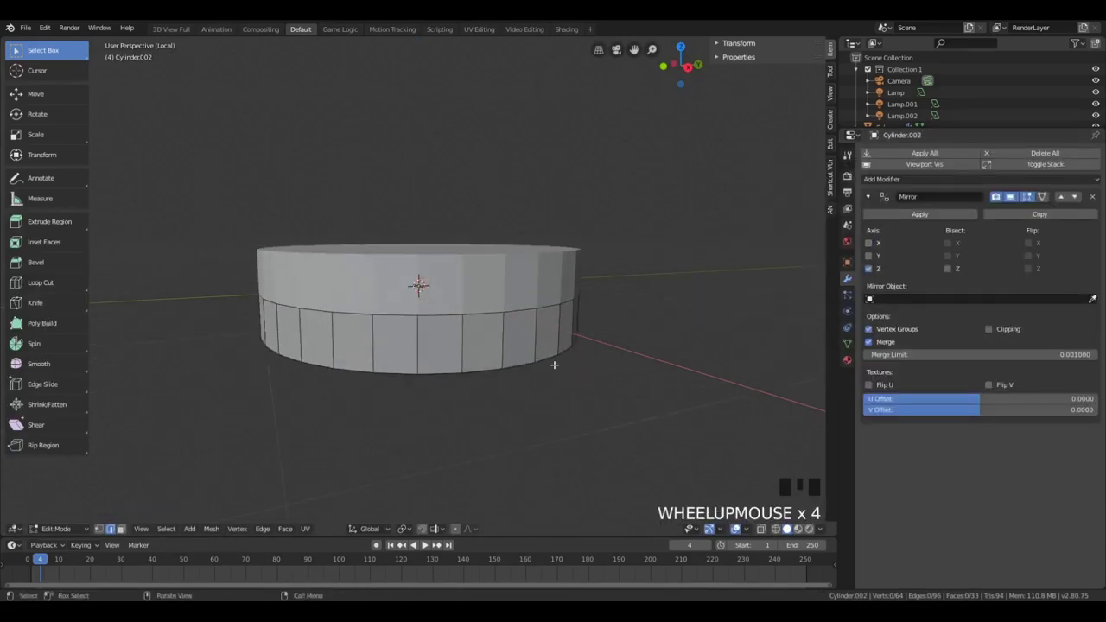
pyautogui.click(989, 329)
# Select the half disc's middle and bottom edge loops and invert the selection to its vertical edges
pyautogui.scroll(2, 549, 366)
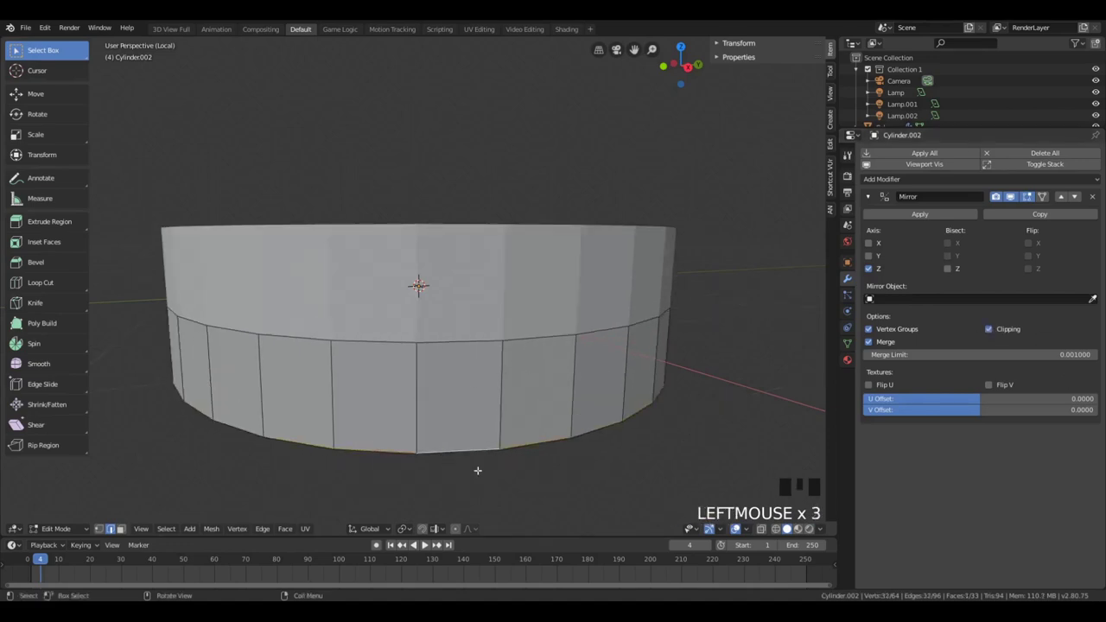
pyautogui.moveTo(478, 471); pyautogui.dragTo(482, 202, button='middle')
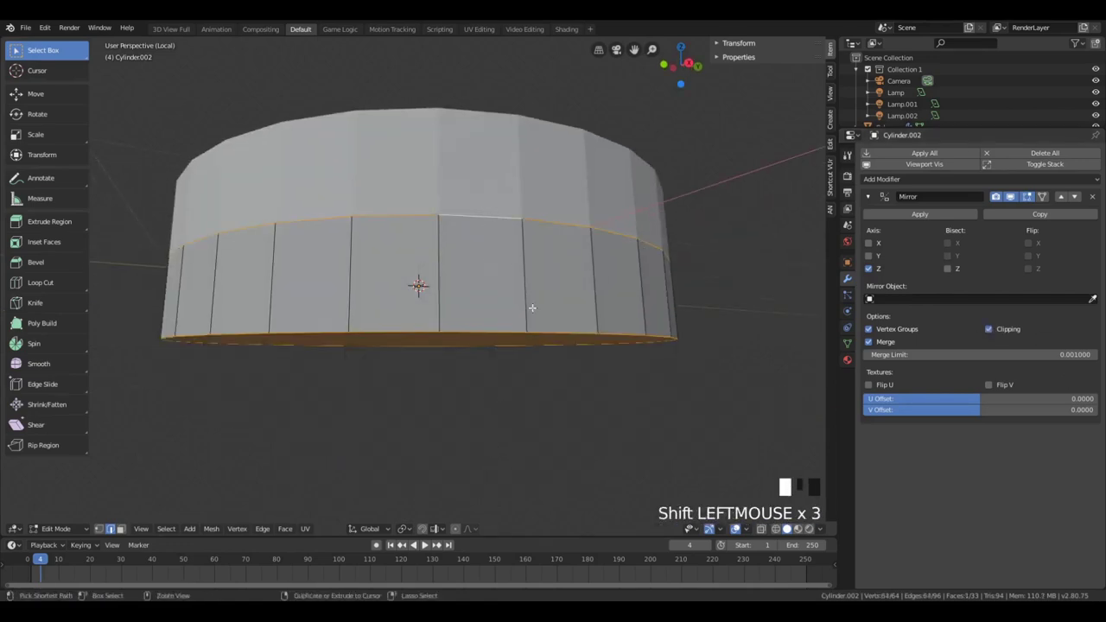
pyautogui.hotkey('ctrl', 'i')
# Try beveling the vertical side edges with 8 segments at about 7% width
pyautogui.moveTo(566, 284); pyautogui.dragTo(566, 343, button='middle')
pyautogui.hotkey('ctrl', 'b')
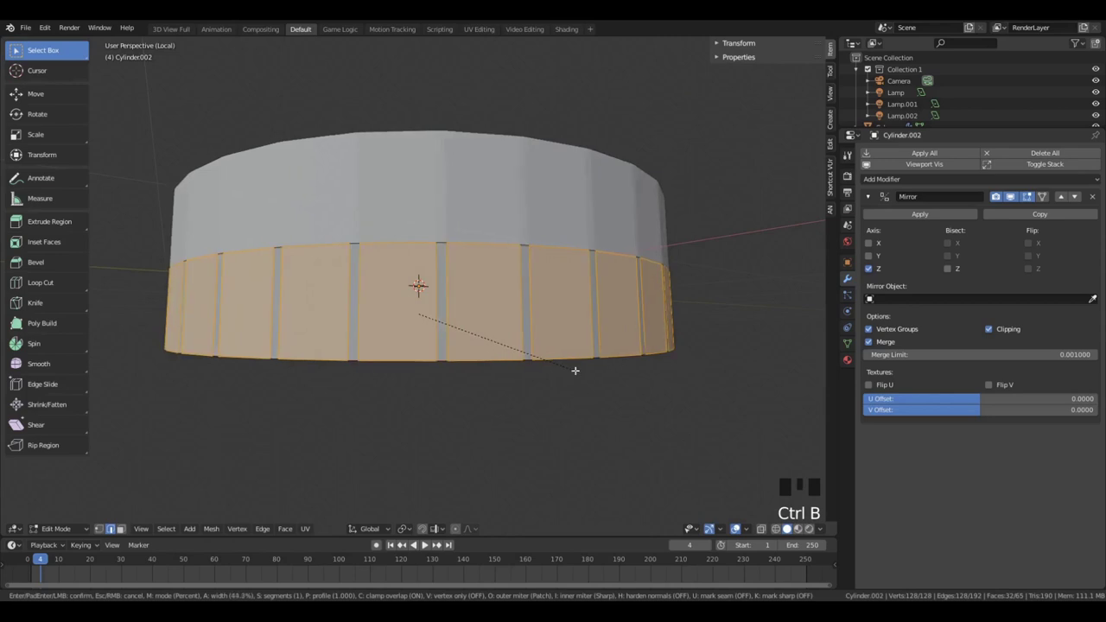
pyautogui.scroll(2, 574, 370)
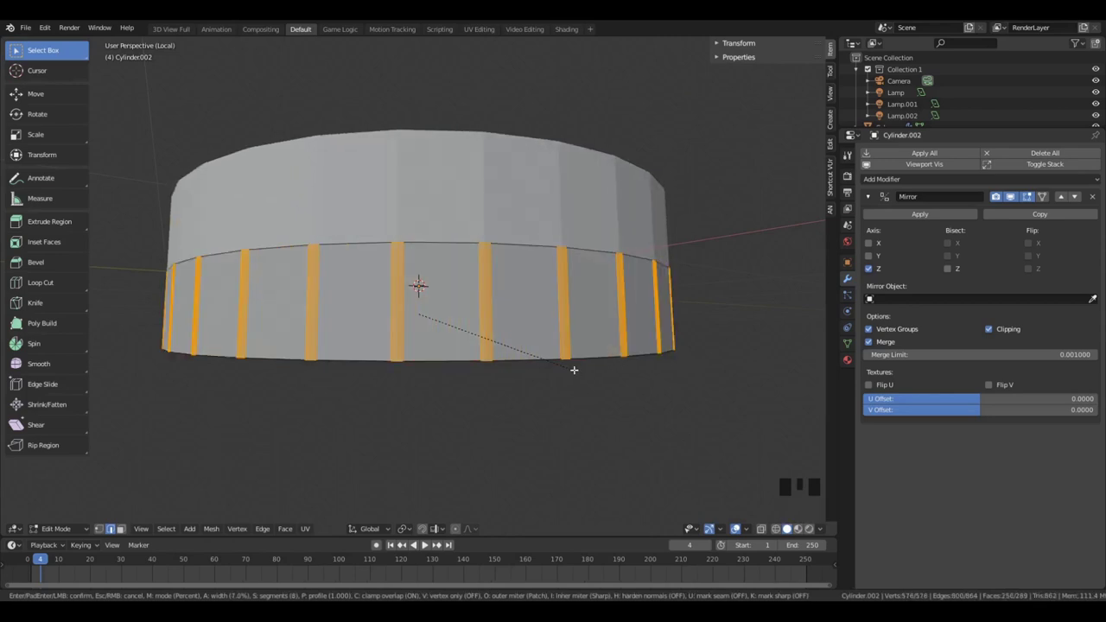
pyautogui.click(573, 370)
# Bevel the vertical side edges with 6 segments at about 43% width, working in wireframe display
pyautogui.moveTo(590, 352); pyautogui.dragTo(476, 334, button='middle')
pyautogui.press('KP_7')
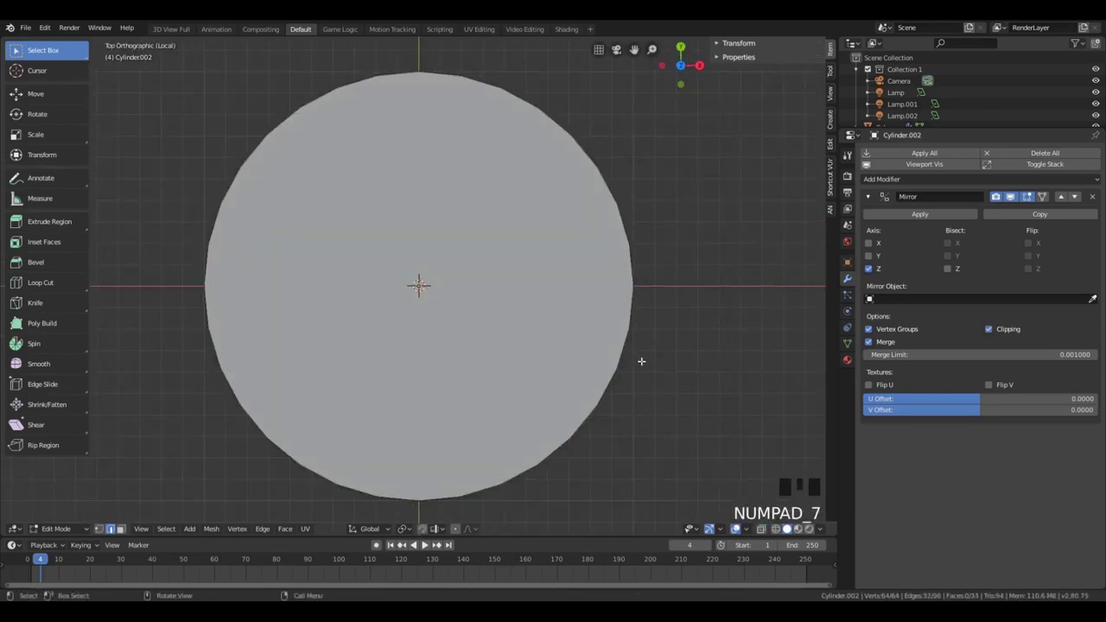
pyautogui.press('ctrl+KP_7')
pyautogui.press('z')
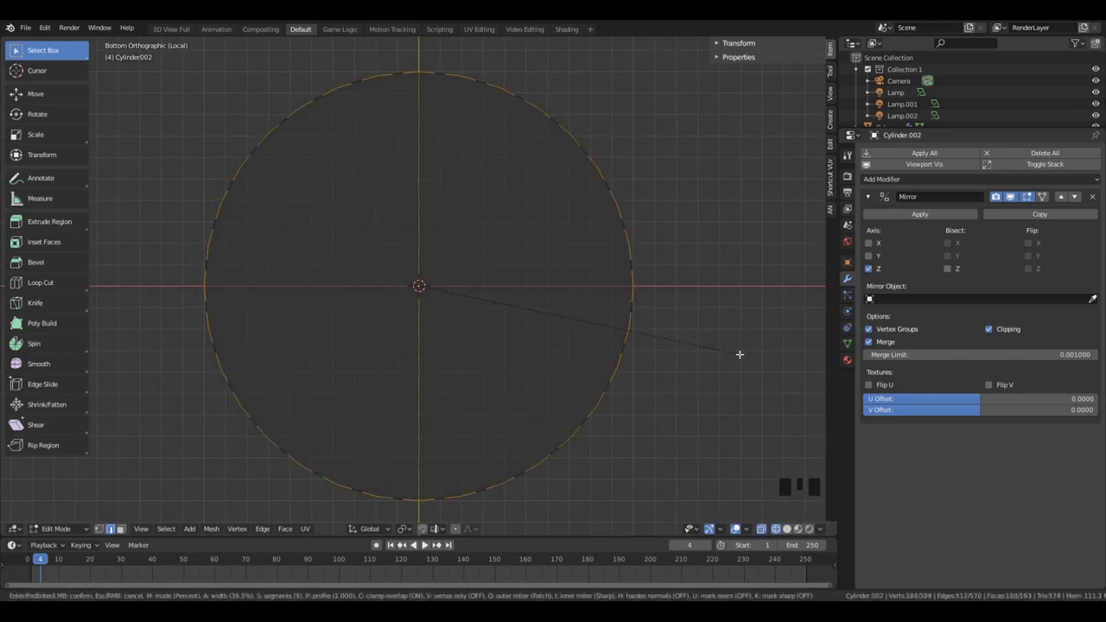
pyautogui.moveTo(740, 355); pyautogui.dragTo(639, 349, button='middle')
pyautogui.hotkey('ctrl', 'b')
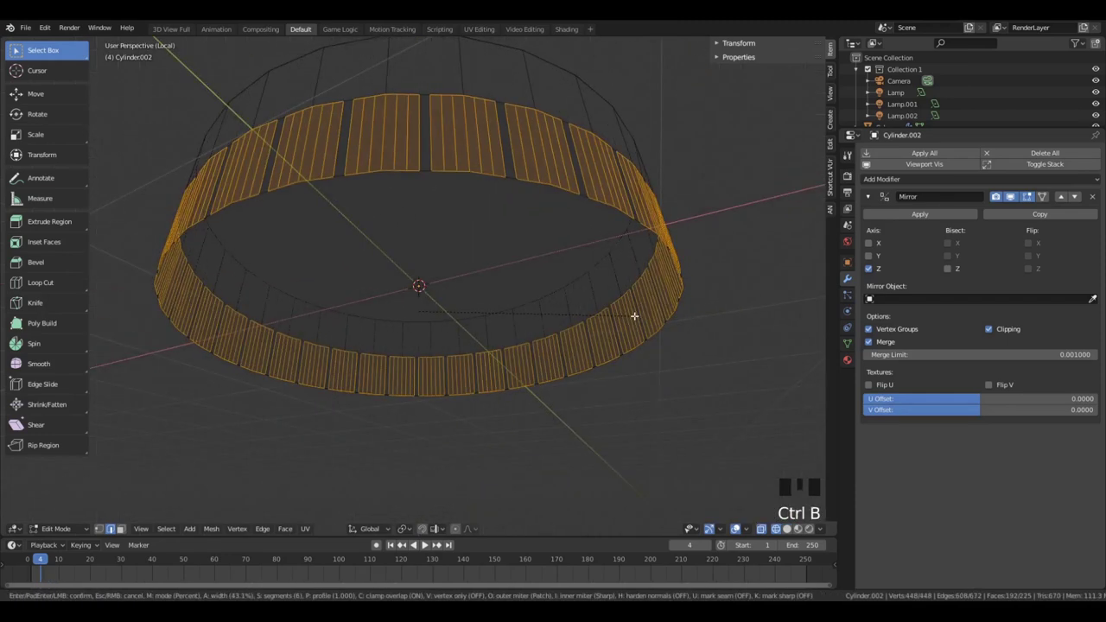
pyautogui.scroll(2, 635, 316)
pyautogui.scroll(-2, 634, 319)
pyautogui.click(635, 321)
# Invert the selection to the narrow strips between the beveled panels and scale them inward into grooves
pyautogui.hotkey('ctrl', 'i')
pyautogui.moveTo(489, 214); pyautogui.dragTo(725, 427, button='middle')
pyautogui.click(824, 462)
pyautogui.moveTo(801, 464)
pyautogui.mouseDown(button='middle')
pyautogui.moveTo(766, 395)
pyautogui.moveTo(773, 402)
pyautogui.moveTo(666, 351)
pyautogui.moveTo(596, 250)
pyautogui.moveTo(576, 284)
pyautogui.mouseUp(button='middle')
pyautogui.press('s')
pyautogui.click(770, 398)
# Add an edge loop close to the dial's bottom rim and scale the bottom face inward to chamfer it
pyautogui.hotkey('ctrl', 'r')
pyautogui.click(518, 235)
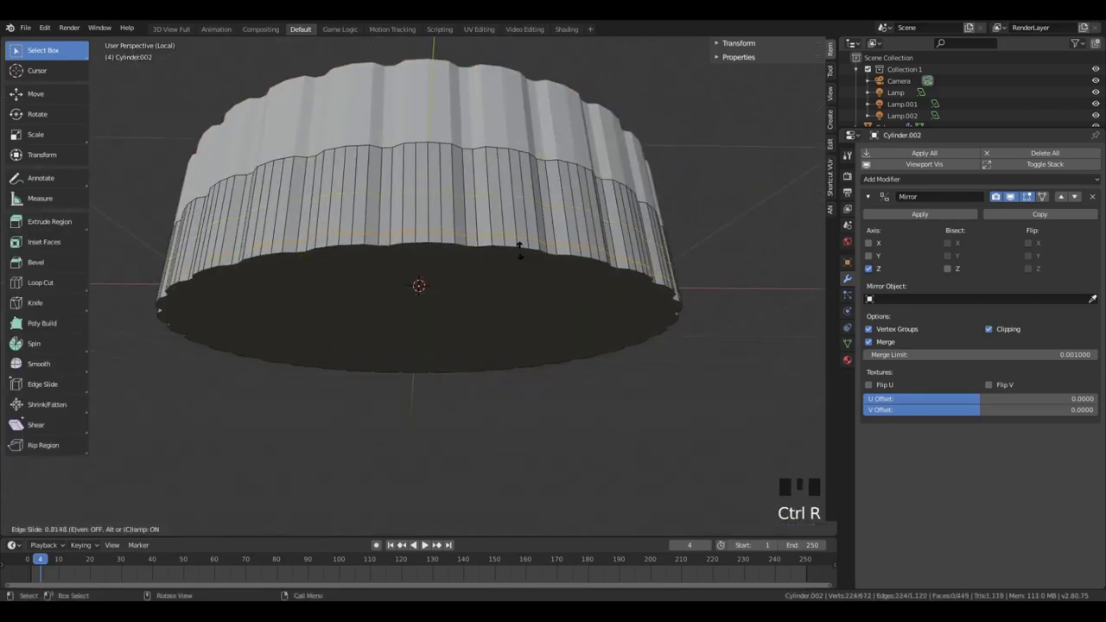
pyautogui.click(518, 249)
pyautogui.moveTo(519, 249); pyautogui.dragTo(622, 337, button='middle')
pyautogui.press('s')
pyautogui.click(687, 372)
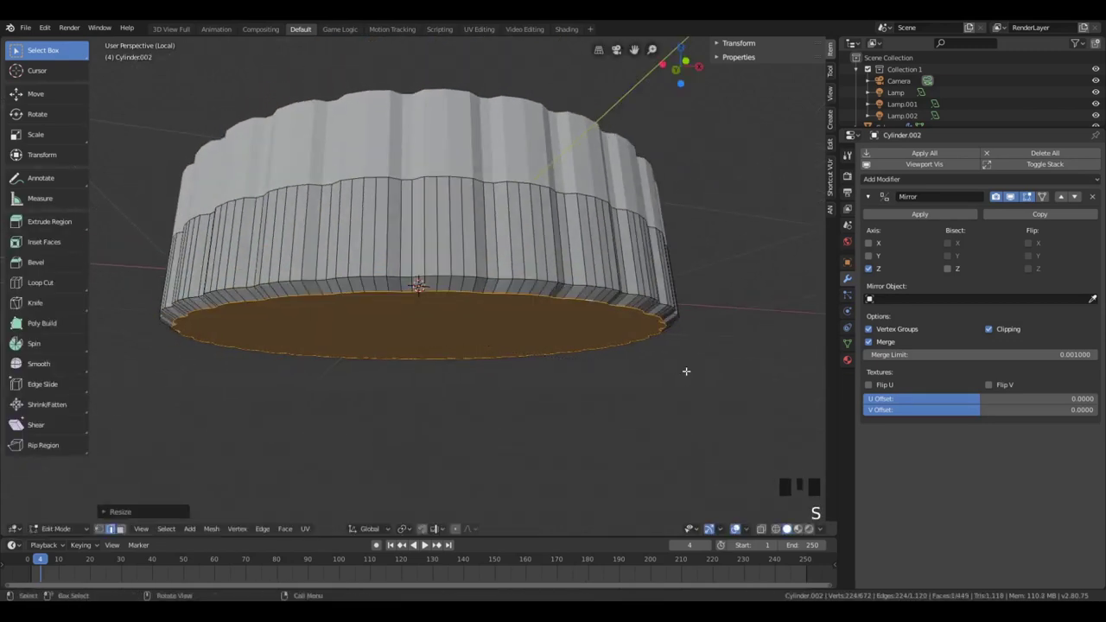
# Inset the dial's bottom face, round its outline with the LoopTools Circle operation and scale it
pyautogui.press('Tab')
pyautogui.moveTo(686, 372); pyautogui.dragTo(644, 316, button='middle')
pyautogui.press('Tab')
pyautogui.press('i')
pyautogui.click(718, 341)
pyautogui.rightClick(711, 338)
pyautogui.moveTo(686, 160)
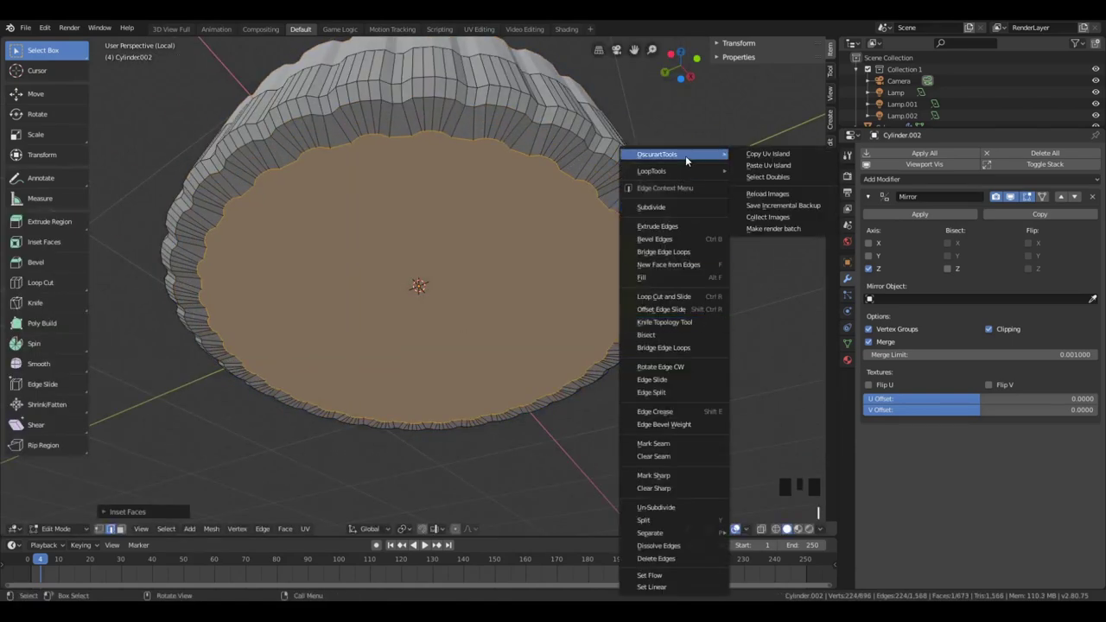
pyautogui.click(754, 184)
pyautogui.press('5')
pyautogui.moveTo(657, 207); pyautogui.dragTo(606, 313, button='middle')
pyautogui.press('s')
pyautogui.click(621, 272)
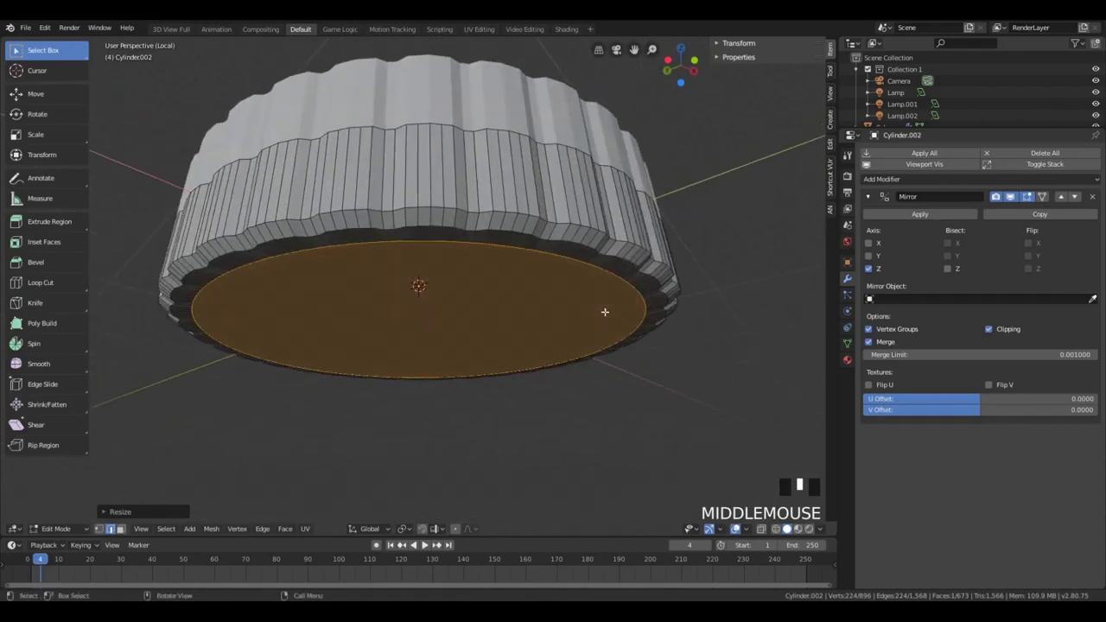
# Inset the circular bottom face and move it along Z
pyautogui.press('i')
pyautogui.click(697, 347)
pyautogui.moveTo(695, 350); pyautogui.dragTo(672, 324, button='middle')
pyautogui.press('g')
pyautogui.press('z')
pyautogui.click(639, 358)
# Inset the circular face once more, extrude it and scale the extruded face down slightly
pyautogui.moveTo(639, 358); pyautogui.dragTo(688, 410, button='middle')
pyautogui.press('i')
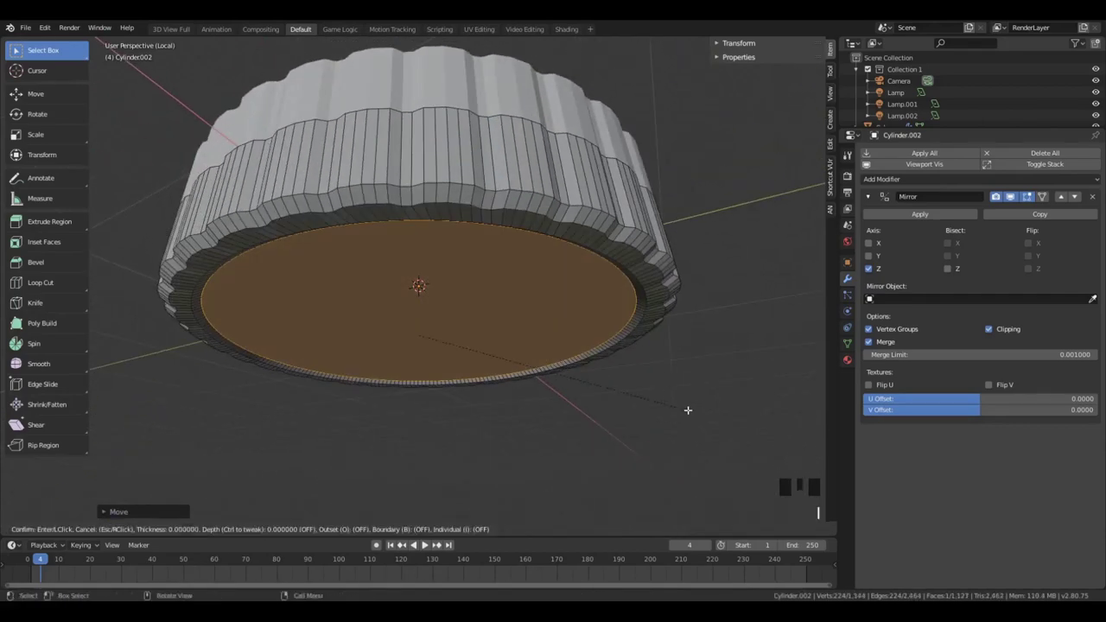
pyautogui.click(620, 419)
pyautogui.press('e')
pyautogui.click(617, 412)
pyautogui.press('s')
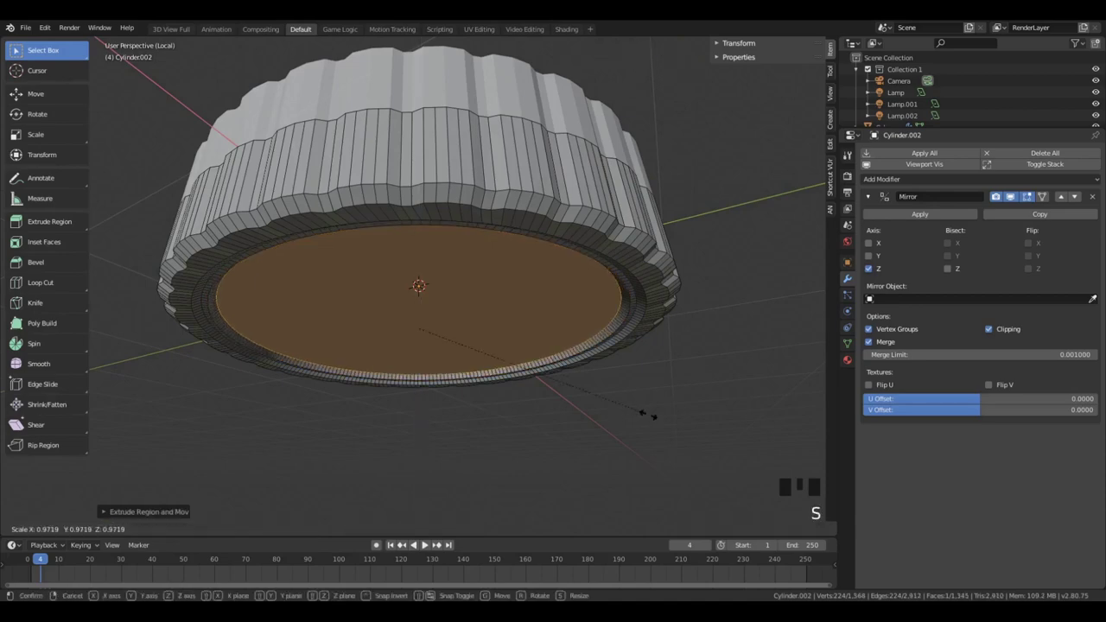
pyautogui.click(648, 413)
# Inspect the dial's ridged side and recessed end faces in Object Mode and Edit Mode
pyautogui.press('Tab')
pyautogui.press('z')
pyautogui.scroll(-4, 669, 321)
pyautogui.moveTo(758, 433); pyautogui.dragTo(528, 485, button='middle')
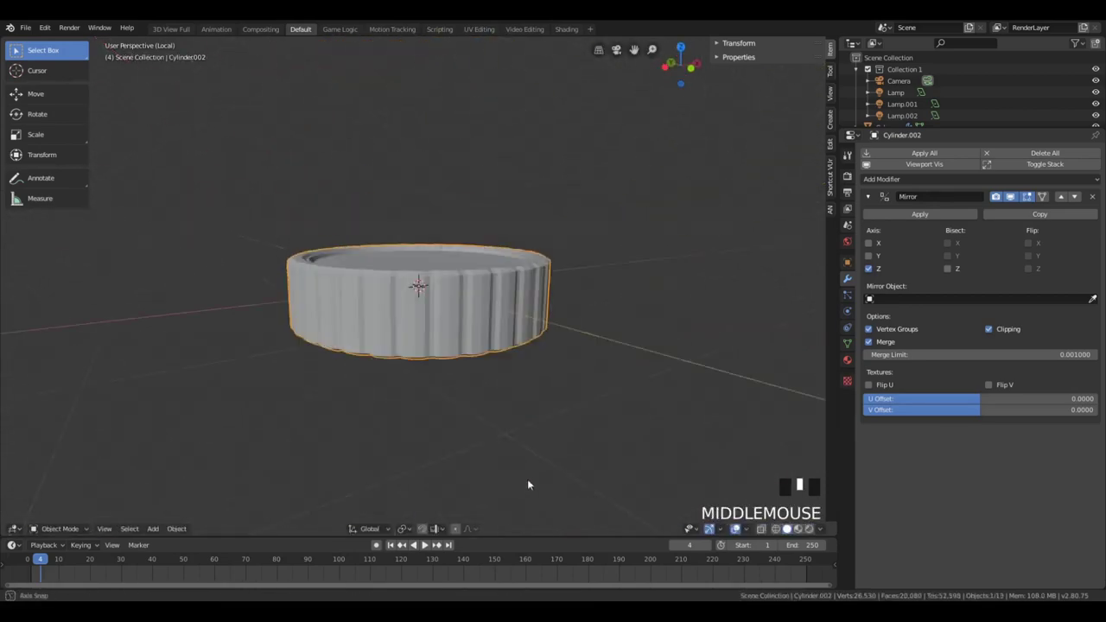
pyautogui.press('Tab')
pyautogui.moveTo(385, 279); pyautogui.dragTo(437, 283, button='middle')
pyautogui.press('Tab')
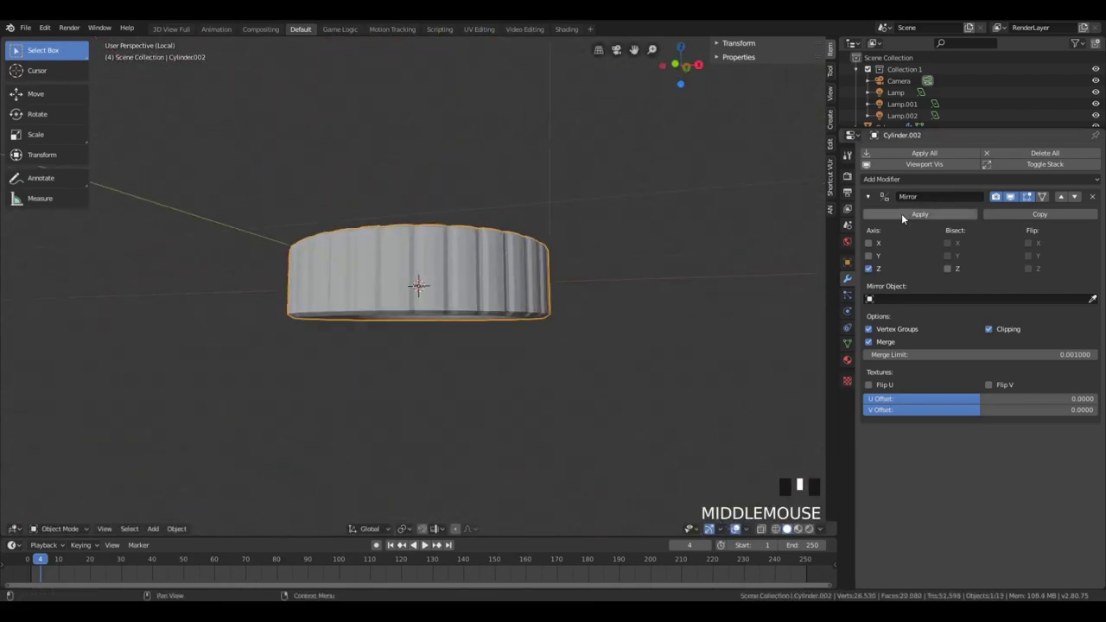
# Apply the dial's Mirror modifier
pyautogui.click(902, 215)
pyautogui.moveTo(593, 345); pyautogui.dragTo(498, 236, button='middle')
pyautogui.press('Tab')
pyautogui.press('Tab')
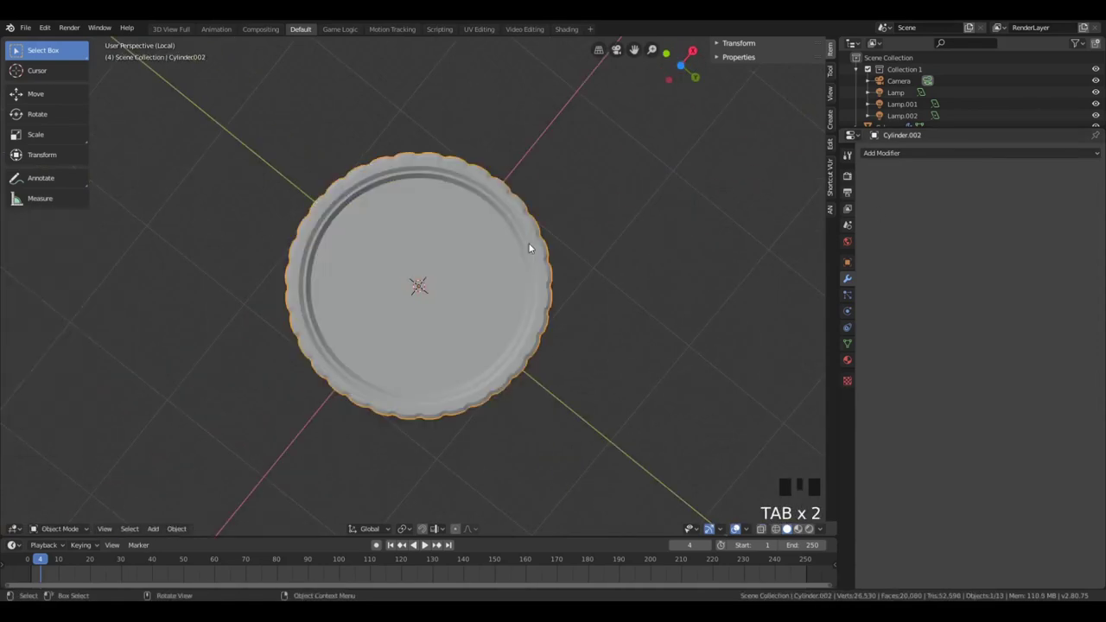
pyautogui.click(847, 263)
pyautogui.moveTo(641, 295); pyautogui.dragTo(587, 405, button='middle')
pyautogui.scroll(-2, 587, 405)
pyautogui.press('KP_3')
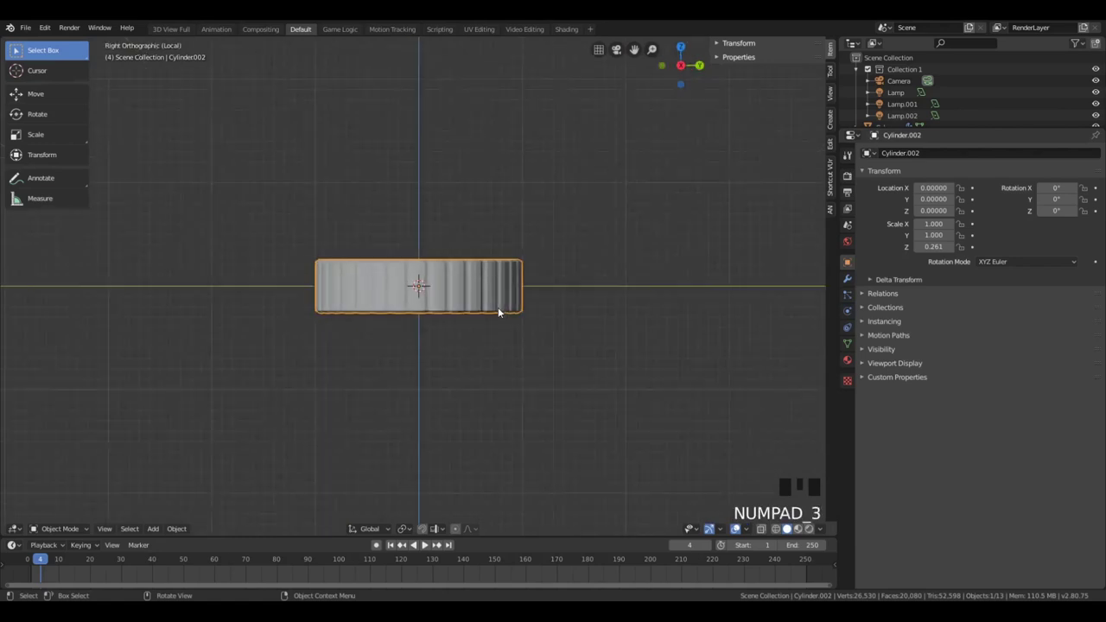
# Leave the isolated view and move the new dial out beside the device
pyautogui.press('KP_Divide')
pyautogui.press('g')
pyautogui.click(516, 307)
# Delete the old small knob on the device's side
pyautogui.moveTo(516, 311); pyautogui.dragTo(463, 336, button='middle')
pyautogui.click(475, 264)
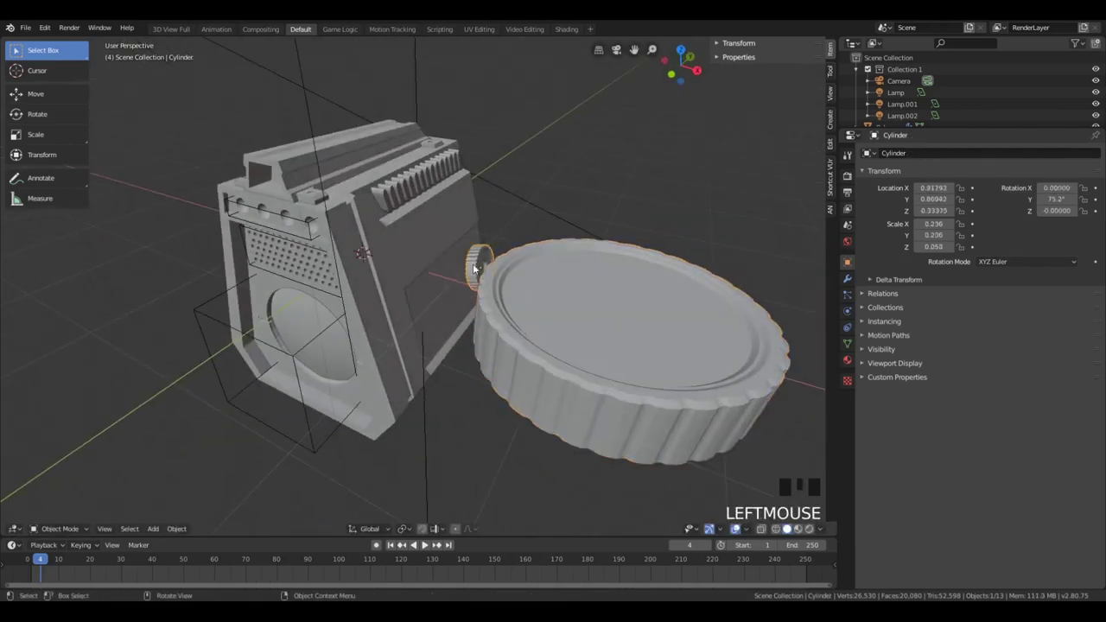
pyautogui.press('g')
pyautogui.press('z')
pyautogui.click(504, 141)
pyautogui.press('x')
pyautogui.click(504, 142)
# Rotate the new dial about the Y axis so it faces sideways and scale it down to about 0.233
pyautogui.click(607, 391)
pyautogui.press('r')
pyautogui.press('y')
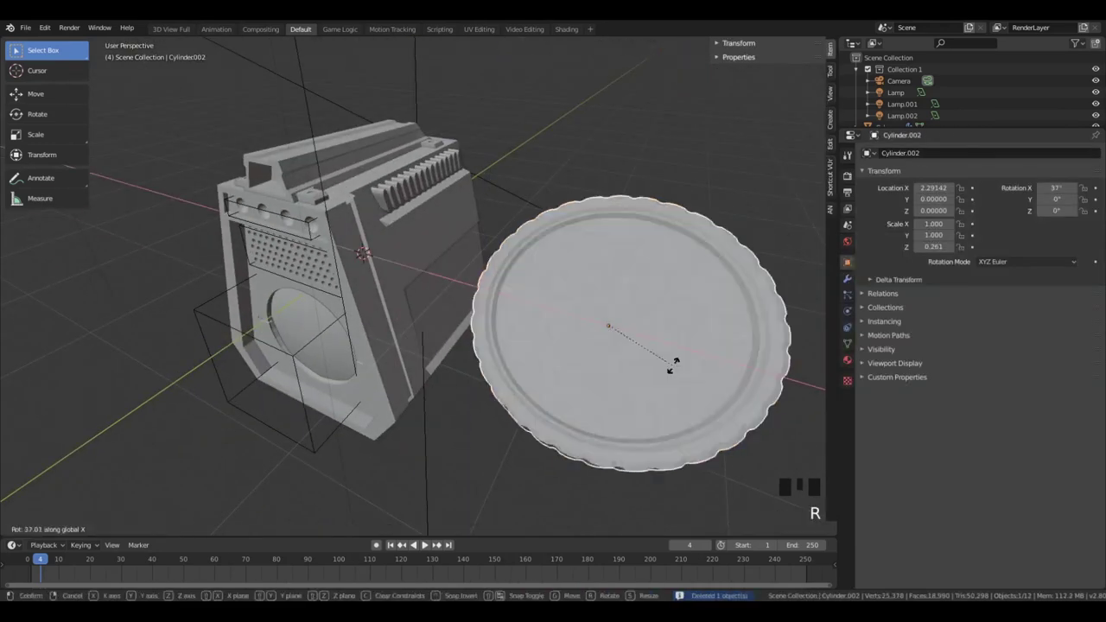
pyautogui.click(704, 320)
pyautogui.press('s')
pyautogui.click(674, 338)
pyautogui.moveTo(674, 338); pyautogui.dragTo(586, 421, button='middle')
pyautogui.press('s')
pyautogui.click(505, 409)
# Move the dial along X against the device's side and lower it along Z to about -0.263
pyautogui.moveTo(505, 408); pyautogui.dragTo(649, 365, button='middle')
pyautogui.press('g')
pyautogui.press('x')
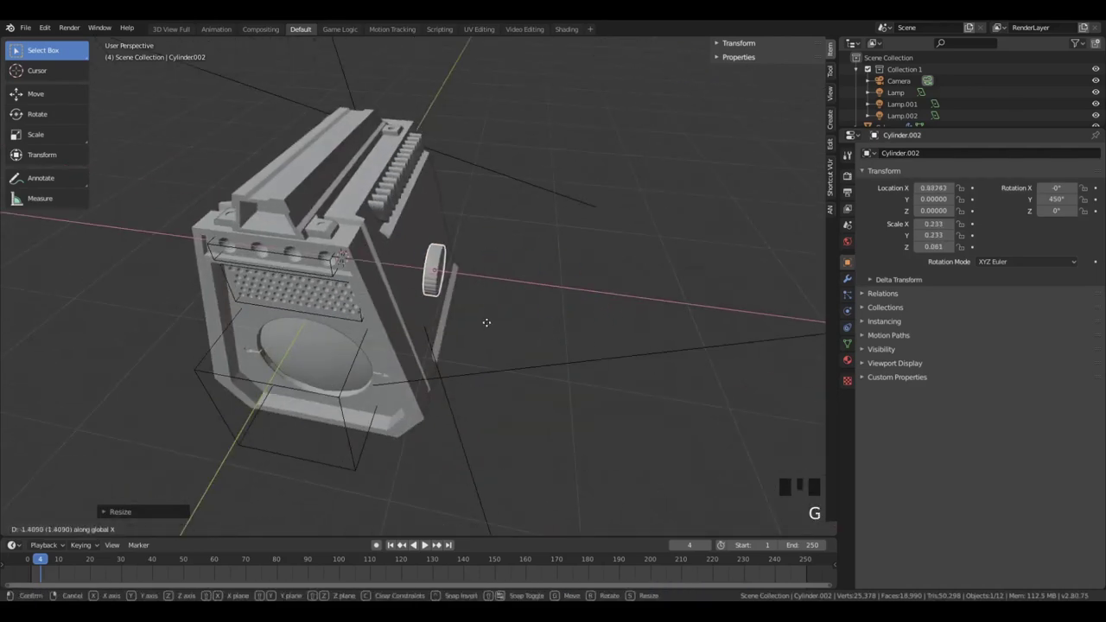
pyautogui.click(478, 322)
pyautogui.moveTo(478, 323); pyautogui.dragTo(264, 257, button='middle')
pyautogui.press('KP_1')
pyautogui.scroll(-3, 269, 259)
pyautogui.press('g')
pyautogui.press('z')
pyautogui.click(493, 285)
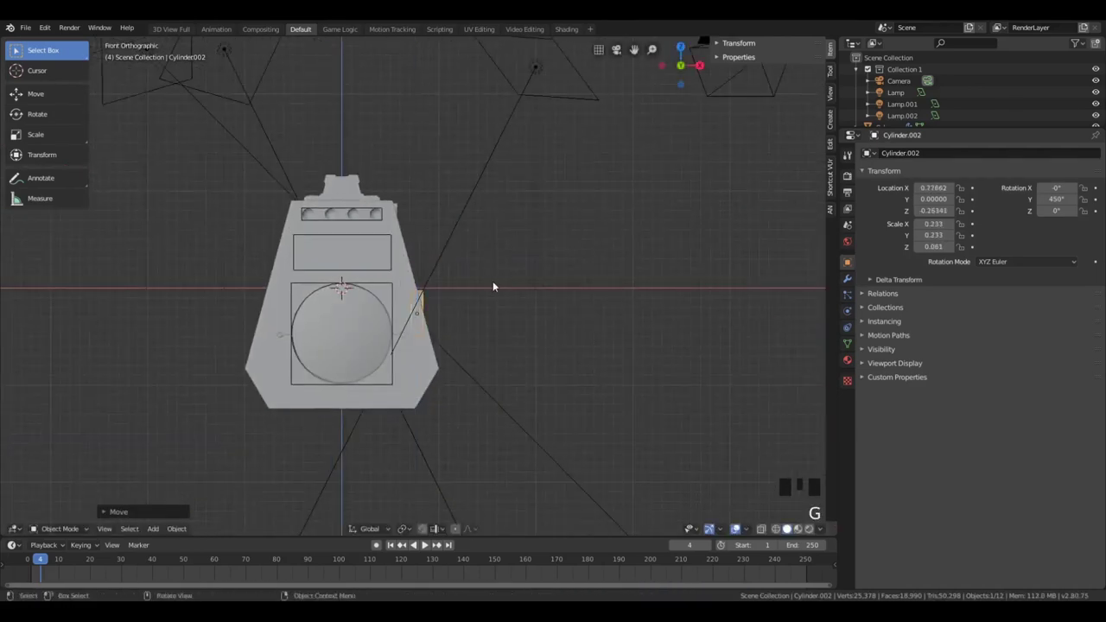
# Move the dial along X to about 0.832 and tilt it to match the slanted side, Y rotation 435°
pyautogui.click(500, 349)
pyautogui.scroll(3, 446, 357)
pyautogui.press('g')
pyautogui.press('x')
pyautogui.click(452, 353)
pyautogui.press('r')
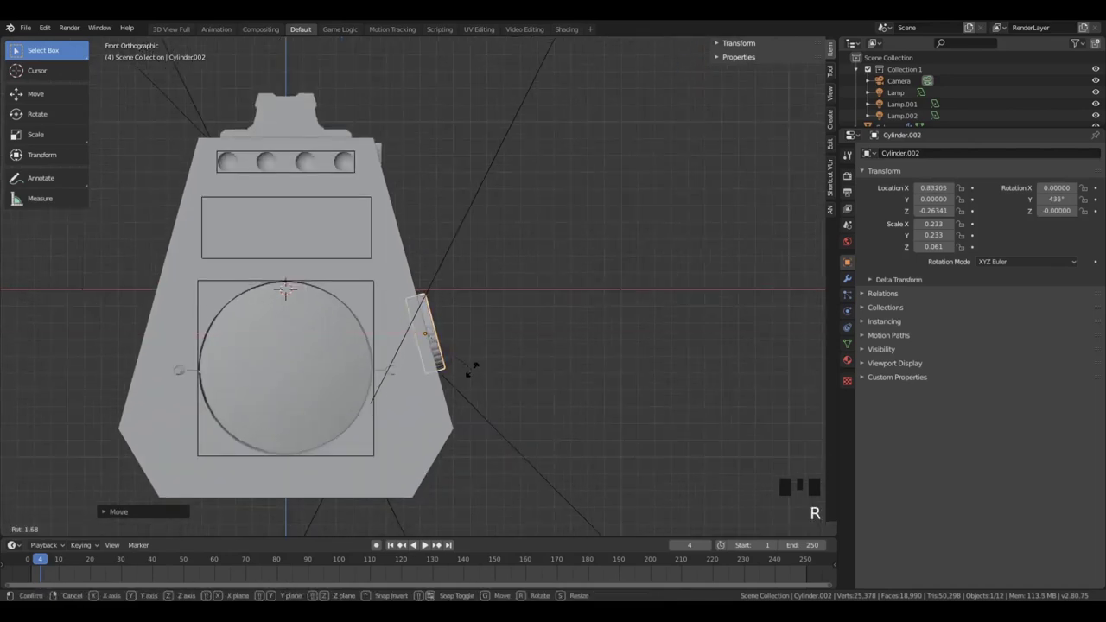
pyautogui.click(472, 369)
# Move the dial along Y to about 0.764 and outward along X to about 0.871
pyautogui.moveTo(477, 368); pyautogui.dragTo(460, 378, button='middle')
pyautogui.press('g')
pyautogui.press('y')
pyautogui.click(518, 357)
pyautogui.moveTo(518, 357); pyautogui.dragTo(484, 372, button='middle')
pyautogui.press('g')
pyautogui.press('x')
pyautogui.click(487, 367)
pyautogui.press('KP_3')
pyautogui.press('KP_1')
pyautogui.press('g')
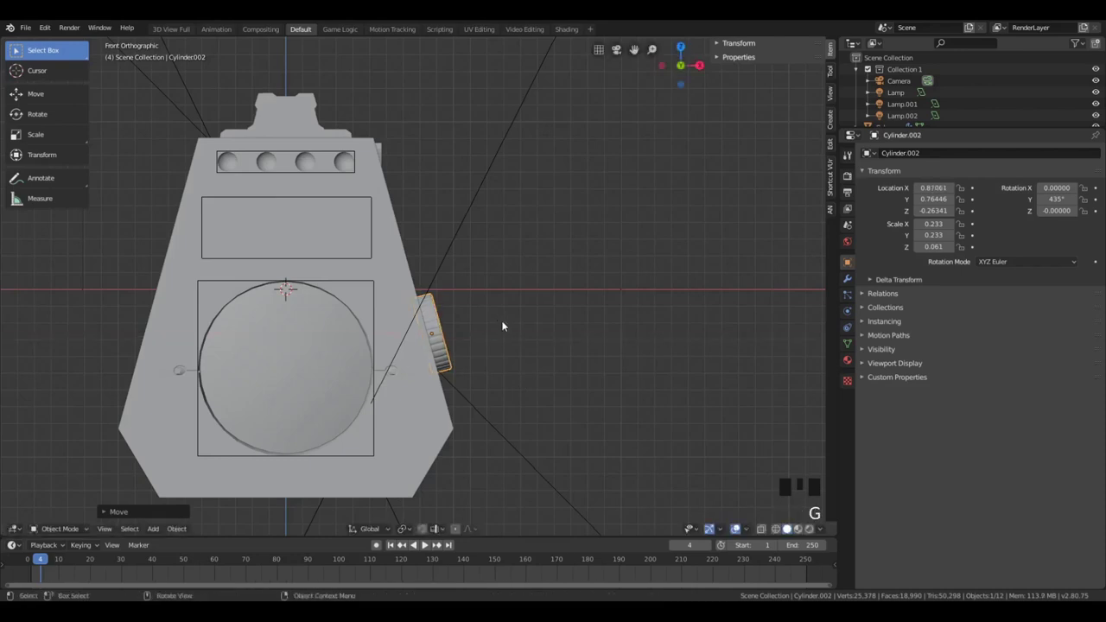
pyautogui.click(506, 324)
# Switch to rendered shading and slide the dial down along the slanted side to a Z location of about -0.340
pyautogui.moveTo(507, 324)
pyautogui.mouseDown(button='middle')
pyautogui.moveTo(587, 376)
pyautogui.moveTo(479, 346)
pyautogui.moveTo(572, 352)
pyautogui.moveTo(562, 316)
pyautogui.moveTo(575, 341)
pyautogui.mouseUp(button='middle')
pyautogui.press('z')
pyautogui.press('z')
pyautogui.press('z')
pyautogui.press('g')
pyautogui.press('z')
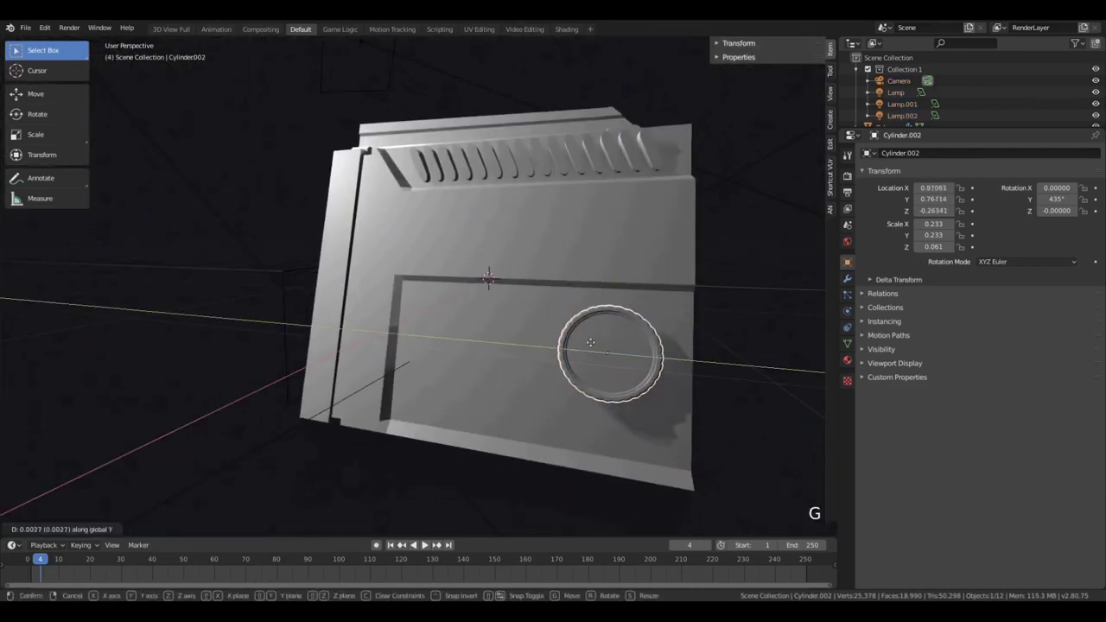
pyautogui.click(622, 380)
pyautogui.moveTo(622, 380); pyautogui.dragTo(734, 420, button='middle')
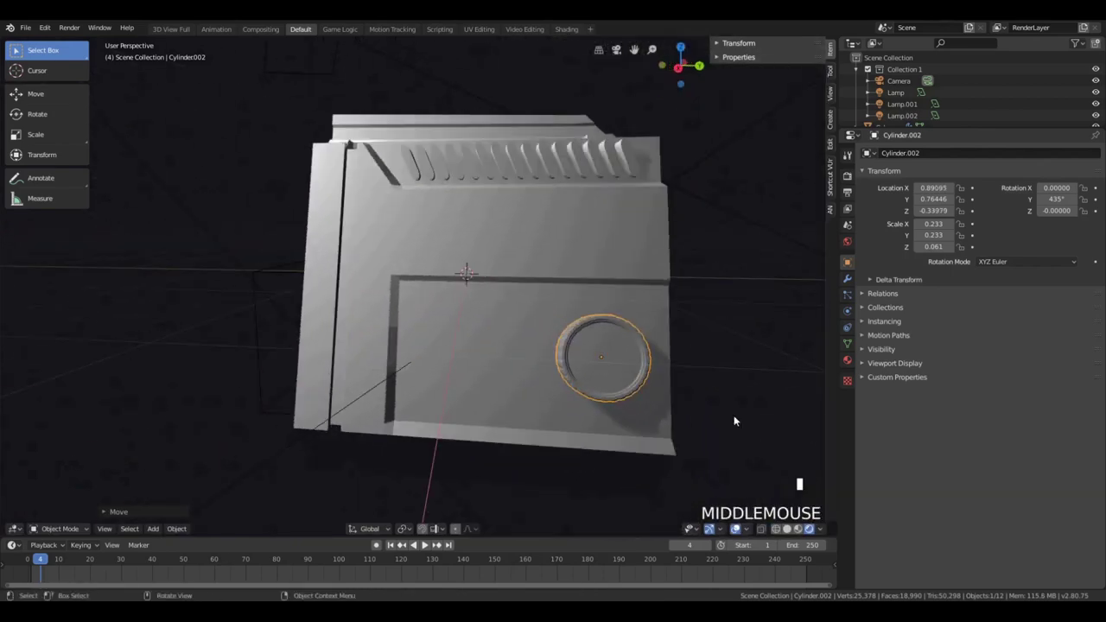
# Scale the dial to about 0.199 and place a linked duplicate along Y at about 0.073
pyautogui.press('s')
pyautogui.click(654, 388)
pyautogui.hotkey('alt', 'd')
pyautogui.press('x')
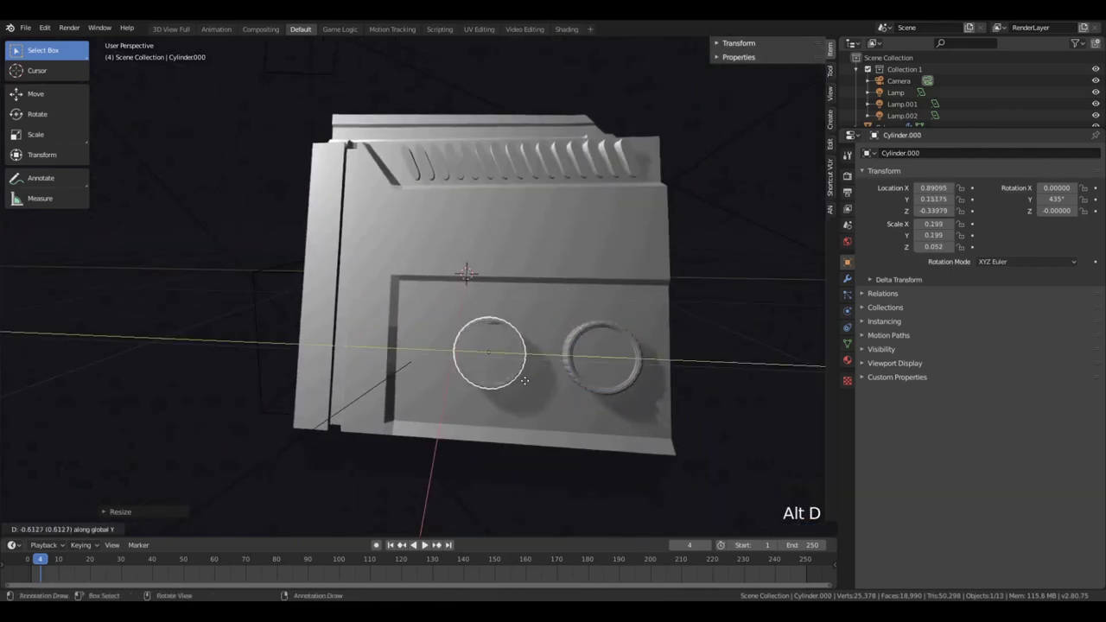
pyautogui.click(514, 378)
pyautogui.moveTo(514, 379)
pyautogui.mouseDown(button='middle')
pyautogui.moveTo(597, 363)
pyautogui.moveTo(447, 364)
pyautogui.moveTo(518, 366)
pyautogui.mouseUp(button='middle')
pyautogui.scroll(-1, 580, 315)
pyautogui.scroll(2, 586, 384)
pyautogui.moveTo(586, 384); pyautogui.dragTo(341, 361, button='middle')
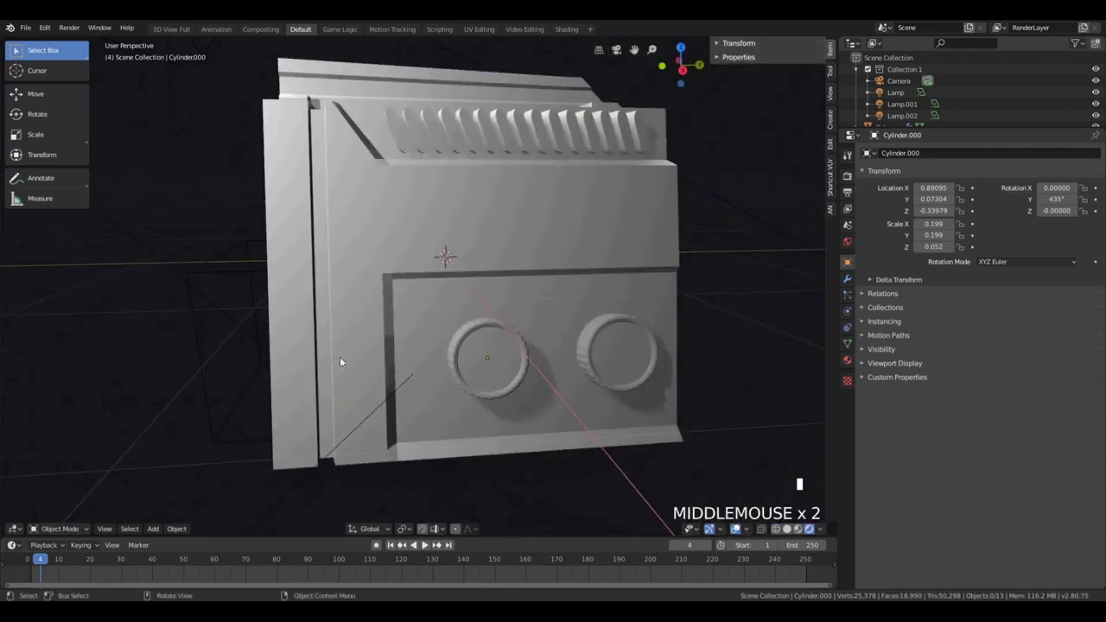
# Select the faces of the side recess's vertical front edge on the body and move them along Y
pyautogui.click(353, 360)
pyautogui.press('Tab')
pyautogui.press('a')
pyautogui.press('a')
pyautogui.press('a')
pyautogui.press('b')
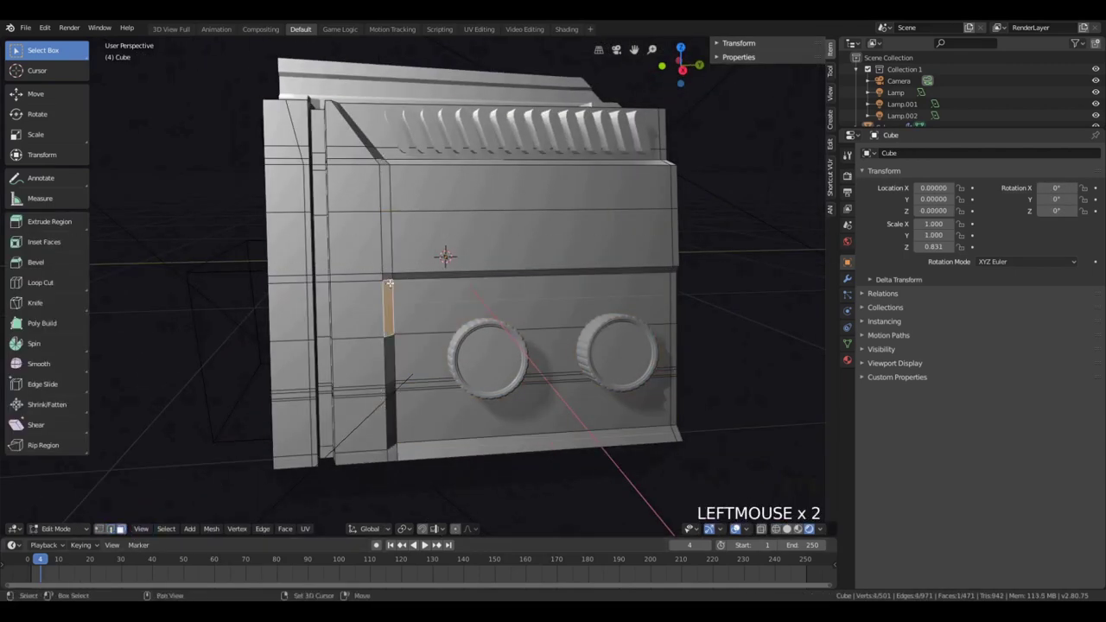
pyautogui.moveTo(393, 439); pyautogui.dragTo(395, 441)
pyautogui.keyDown('shift'); pyautogui.click(423, 320); pyautogui.keyUp('shift')
pyautogui.keyDown('shift'); pyautogui.click(413, 276); pyautogui.keyUp('shift')
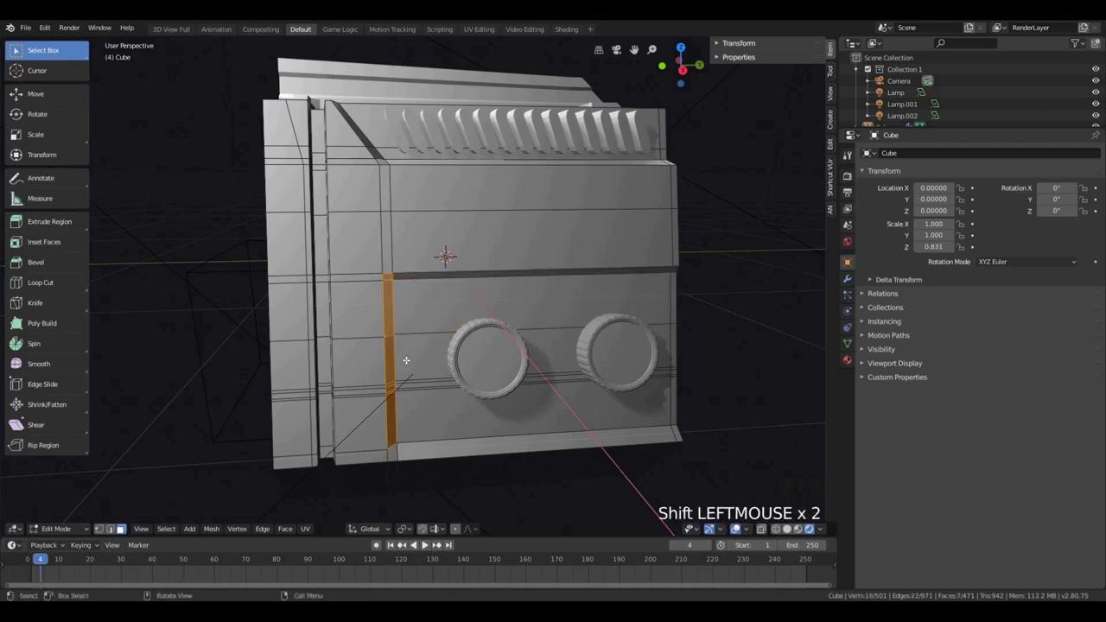
pyautogui.press('g')
pyautogui.press('y')
pyautogui.rightClick(392, 454)
pyautogui.moveTo(391, 452); pyautogui.dragTo(420, 363, button='middle')
pyautogui.press('g')
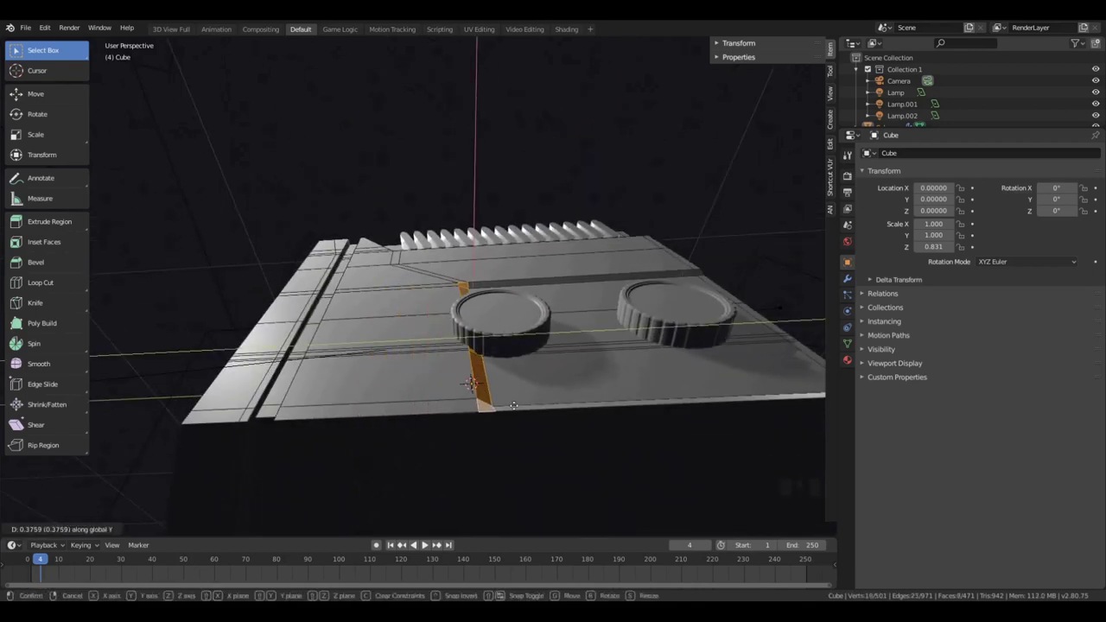
pyautogui.click(489, 406)
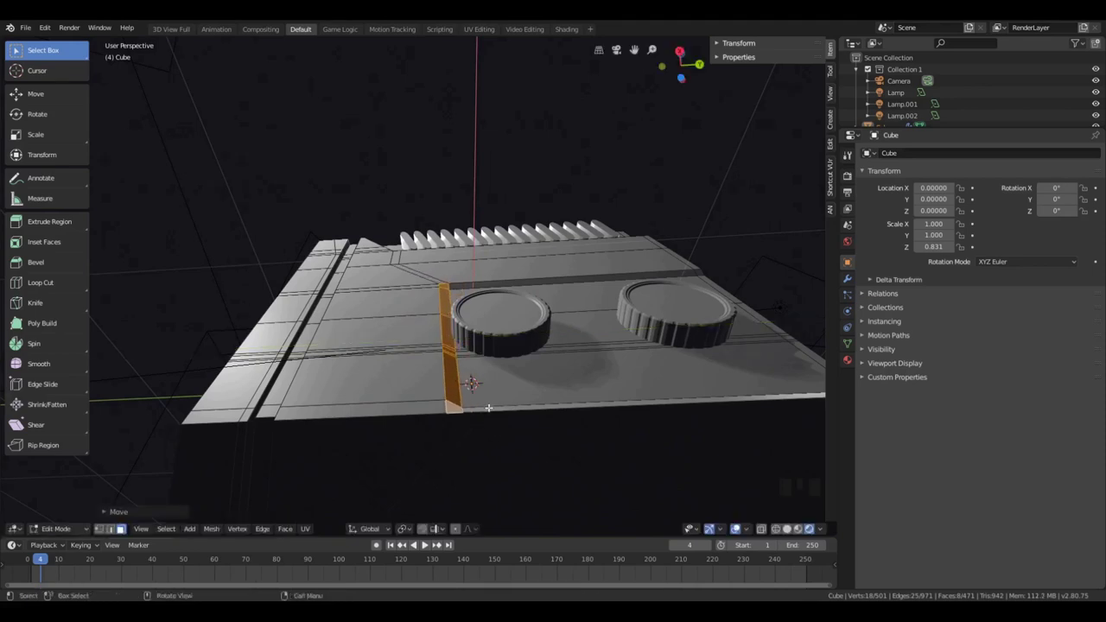
pyautogui.press('Tab')
# Move the duplicated dial along Y to about -0.428, in front of the recess, and slide it along its local X
pyautogui.moveTo(486, 299); pyautogui.dragTo(481, 373, button='middle')
pyautogui.scroll(-2, 481, 373)
pyautogui.press('g')
pyautogui.press('y')
pyautogui.click(510, 378)
pyautogui.moveTo(410, 397); pyautogui.dragTo(315, 389, button='middle')
pyautogui.press('g')
pyautogui.press('z')
pyautogui.press('z')
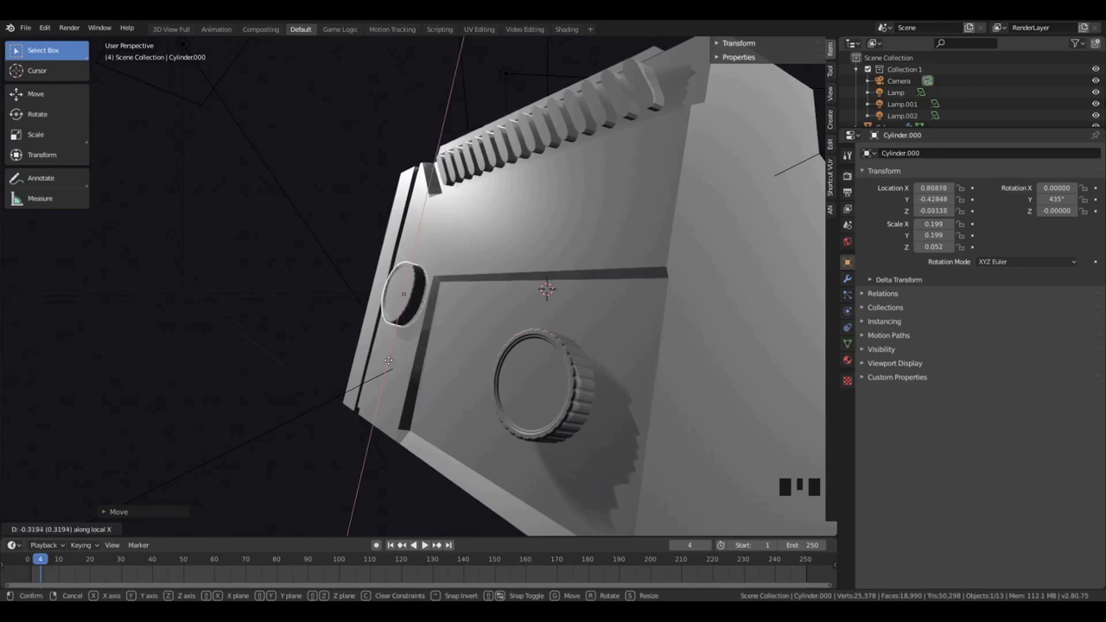
pyautogui.click(386, 367)
# Delete the dial inside the recess and scale the remaining one to about 0.194
pyautogui.click(541, 370)
pyautogui.press('Delete')
pyautogui.moveTo(537, 369); pyautogui.dragTo(436, 379, button='middle')
pyautogui.click(424, 325)
pyautogui.scroll(3, 524, 410)
pyautogui.press('s')
pyautogui.click(528, 412)
# Slide the dial along its local X and place a linked duplicate directly below it
pyautogui.press('g')
pyautogui.press('x')
pyautogui.press('x')
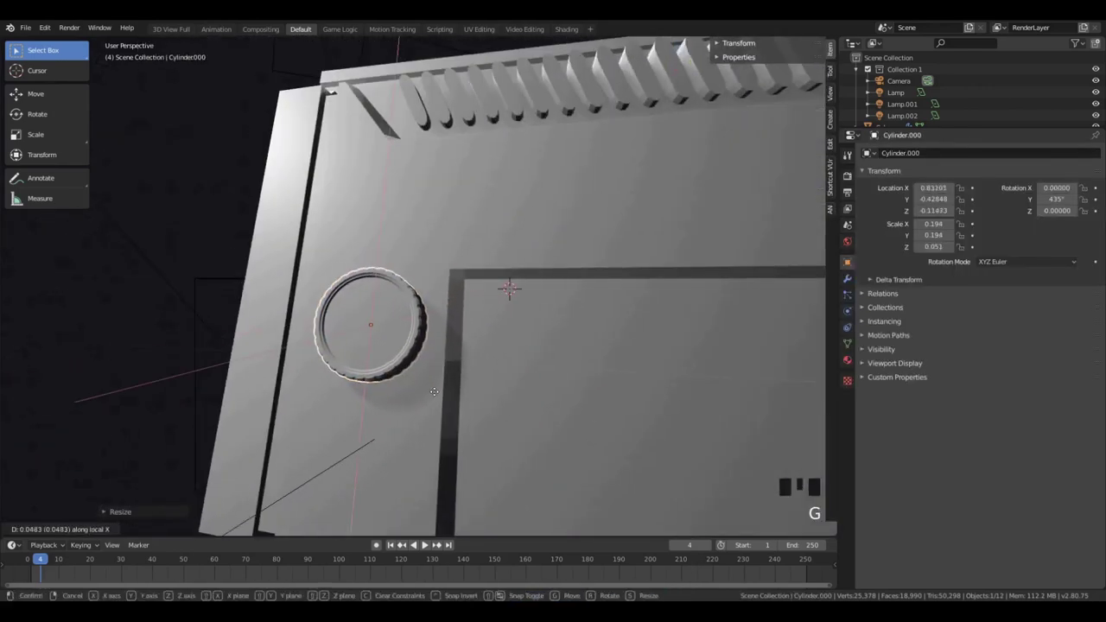
pyautogui.click(434, 391)
pyautogui.hotkey('alt', 'd')
pyautogui.click(408, 461)
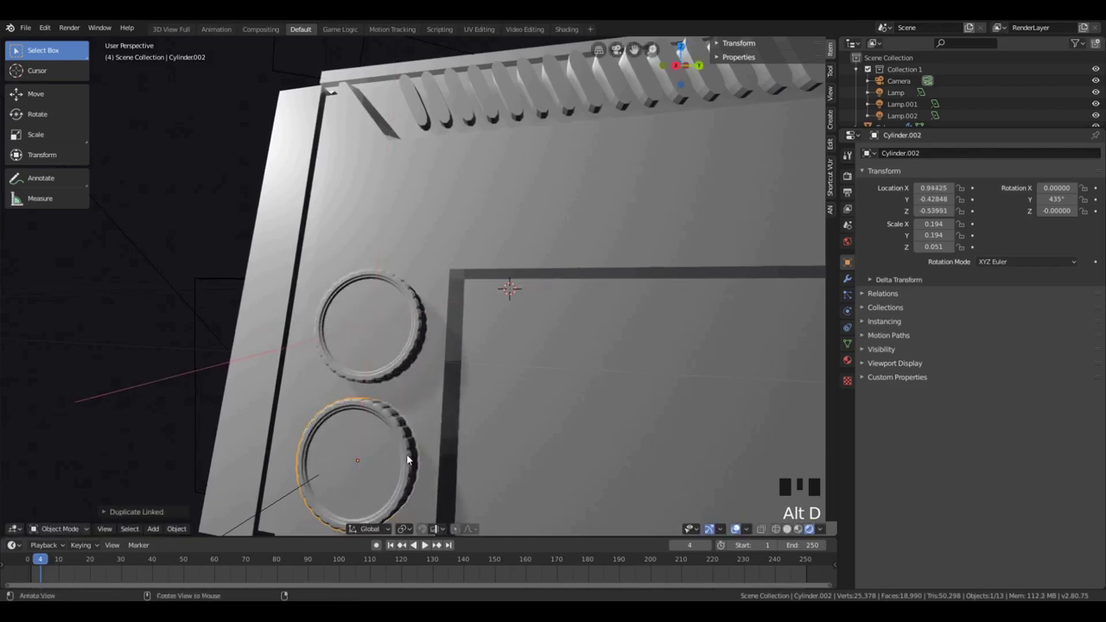
# Scale both dials to about 0.162 in all but their local Z axis and adjust the upper dial's position
pyautogui.moveTo(408, 461); pyautogui.dragTo(433, 394, button='middle')
pyautogui.press('s')
pyautogui.hotkey('shift', 'x')
pyautogui.hotkey('shift', 'x')
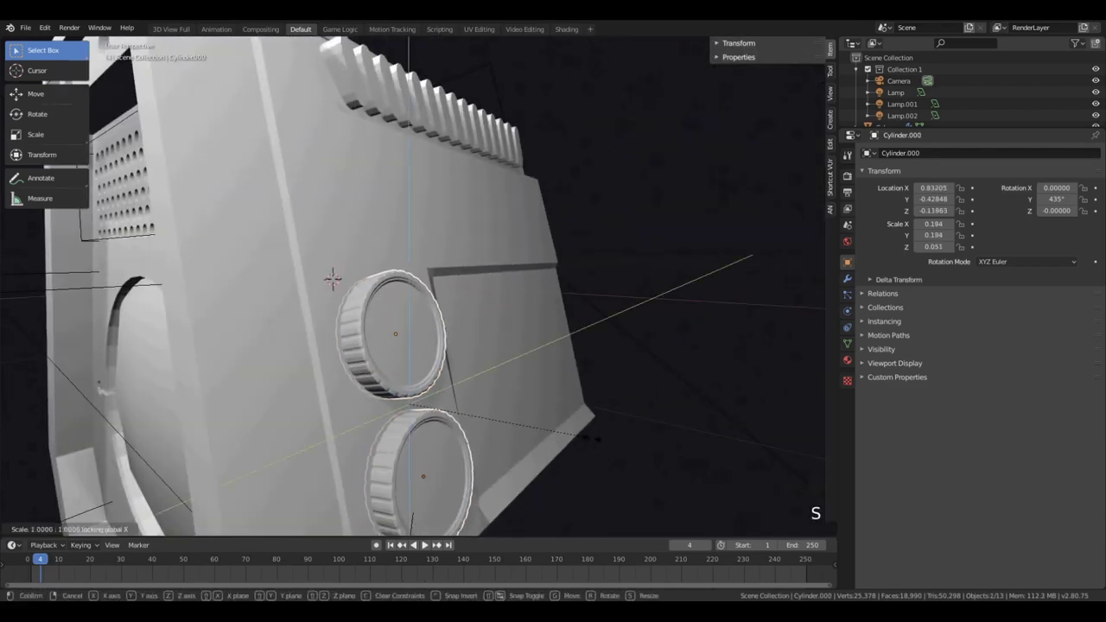
pyautogui.hotkey('shift', 'y')
pyautogui.hotkey('shift', 'y')
pyautogui.hotkey('shift', 'z')
pyautogui.hotkey('shift', 'z')
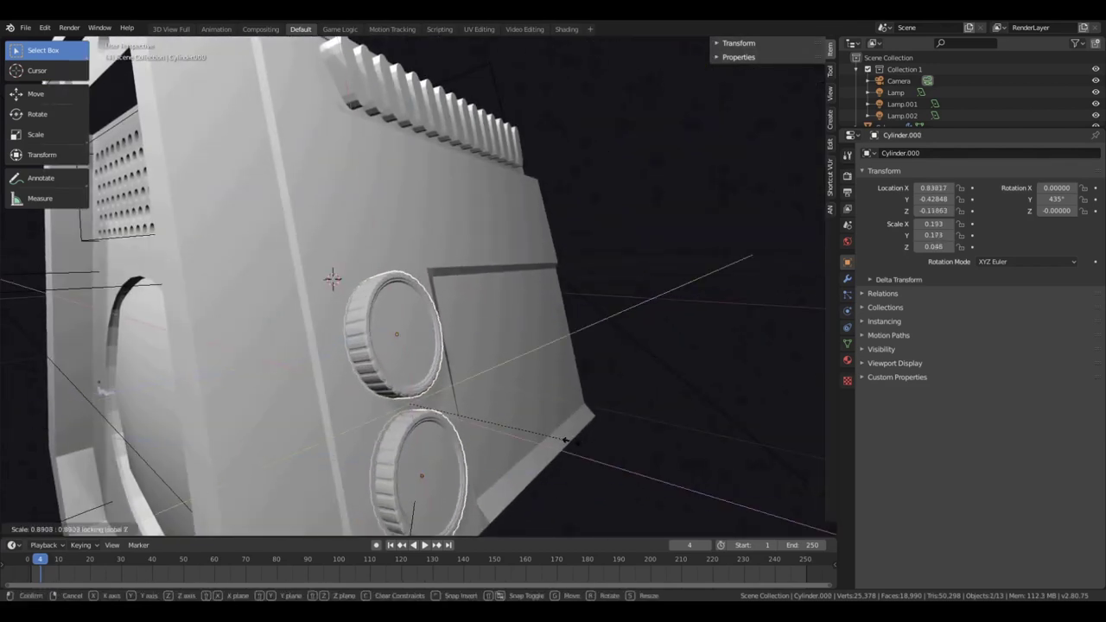
pyautogui.click(564, 440)
pyautogui.moveTo(564, 440); pyautogui.dragTo(362, 435, button='middle')
pyautogui.click(375, 378)
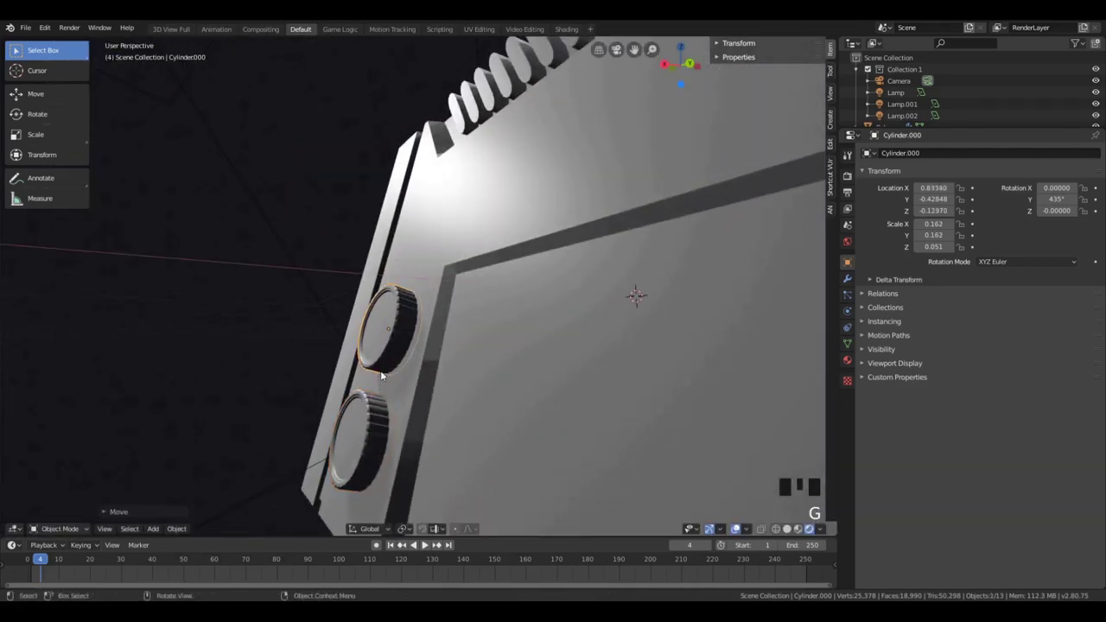
pyautogui.moveTo(376, 377); pyautogui.dragTo(374, 427, button='middle')
pyautogui.scroll(-2, 465, 393)
pyautogui.scroll(3, 447, 368)
pyautogui.scroll(-2, 446, 368)
# Give the large front sphere a new material with Metallic set to 1.000
pyautogui.click(383, 424)
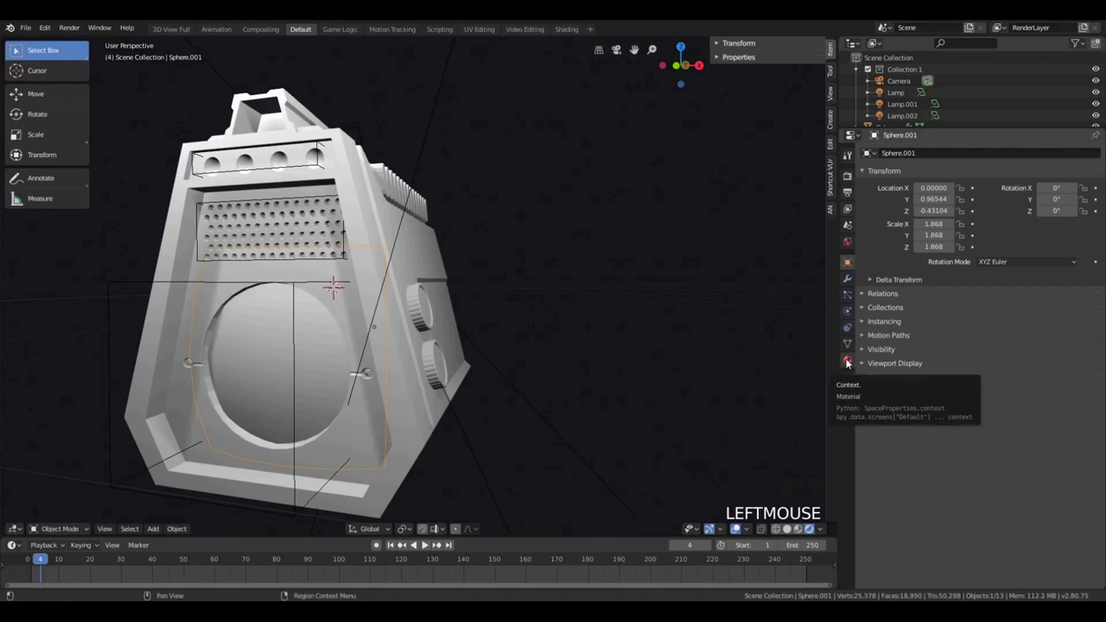
pyautogui.click(848, 361)
pyautogui.click(918, 204)
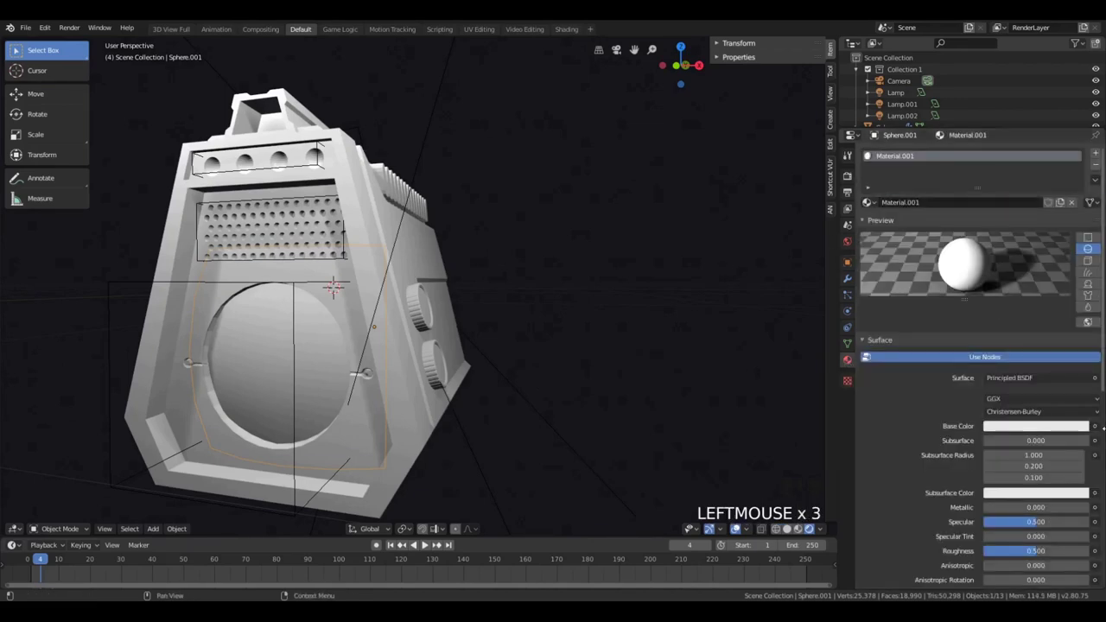
pyautogui.scroll(-5, 1050, 485)
pyautogui.moveTo(1013, 252); pyautogui.dragTo(1091, 251)
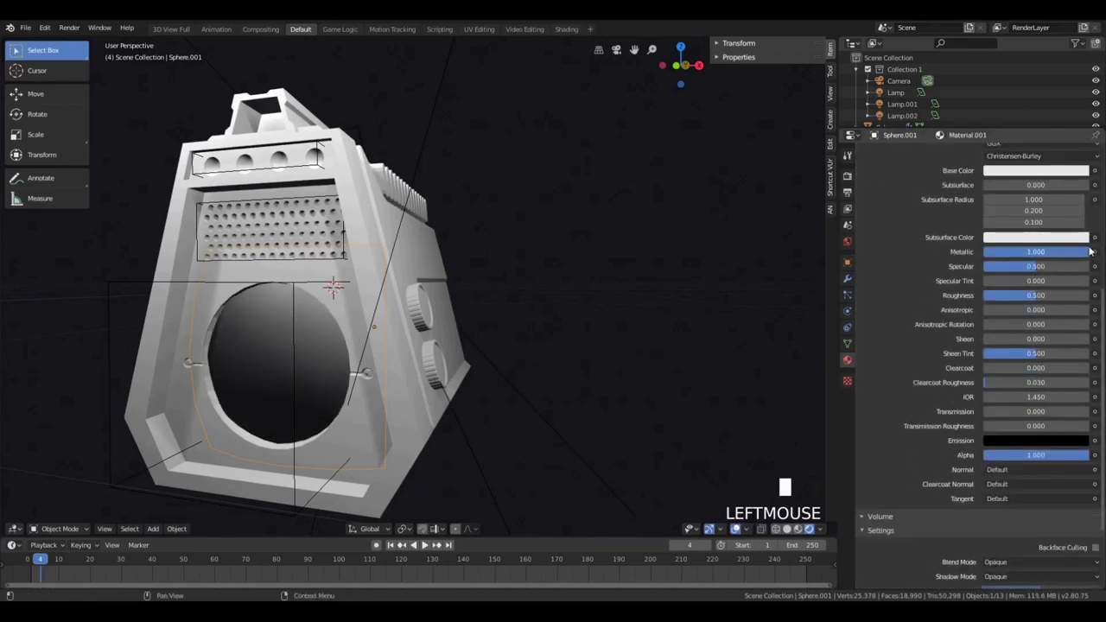
pyautogui.moveTo(561, 329); pyautogui.dragTo(657, 346, button='middle')
pyautogui.moveTo(585, 300); pyautogui.dragTo(665, 308, button='middle')
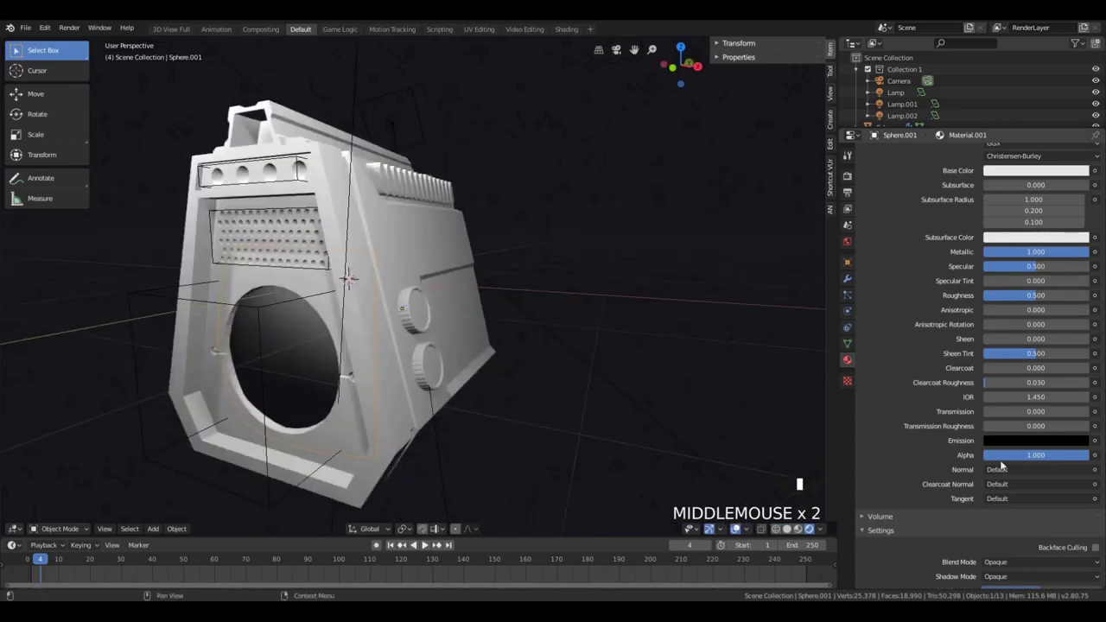
# Set the sphere material's Transmission to 0.185 and darken its Base Color to grey
pyautogui.scroll(5, 1072, 255)
pyautogui.click(1042, 286)
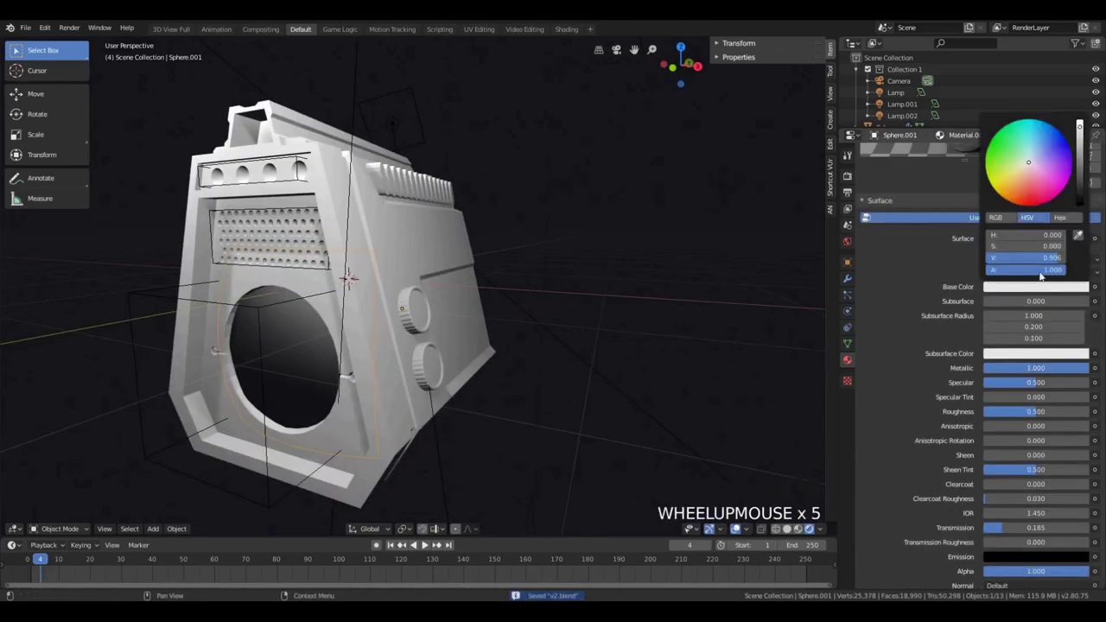
pyautogui.moveTo(1078, 170); pyautogui.dragTo(1078, 167)
pyautogui.scroll(-2, 654, 283)
pyautogui.click(654, 283)
# Add a point light and move it in front of the device
pyautogui.moveTo(549, 318); pyautogui.dragTo(499, 351, button='middle')
pyautogui.scroll(-3, 499, 351)
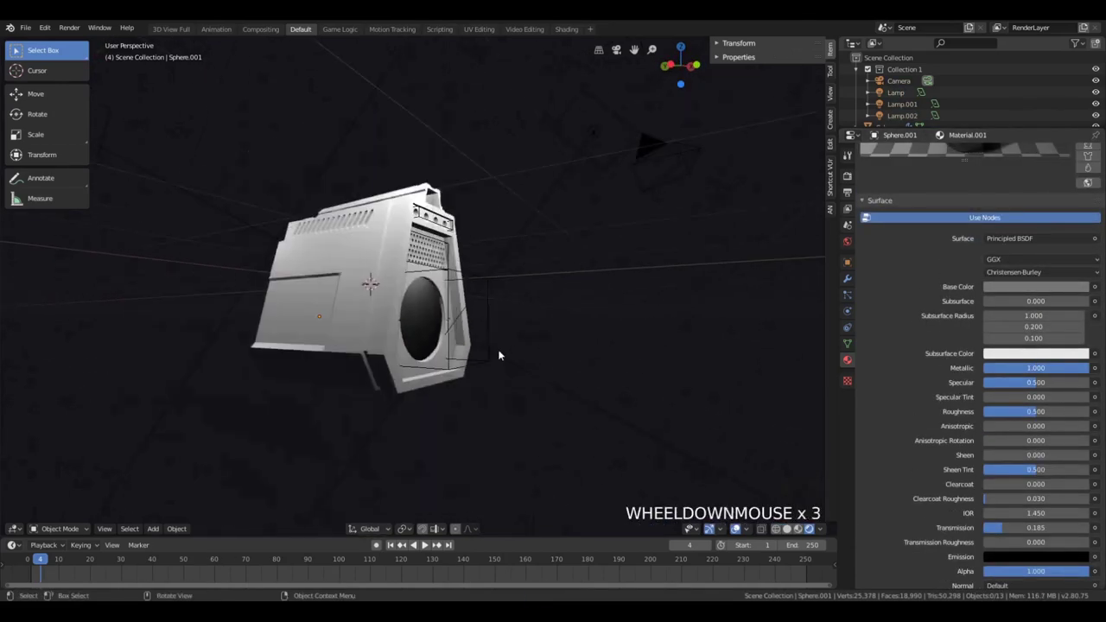
pyautogui.scroll(-1, 498, 351)
pyautogui.scroll(-3, 519, 328)
pyautogui.hotkey('shift', 'a')
pyautogui.moveTo(520, 409)
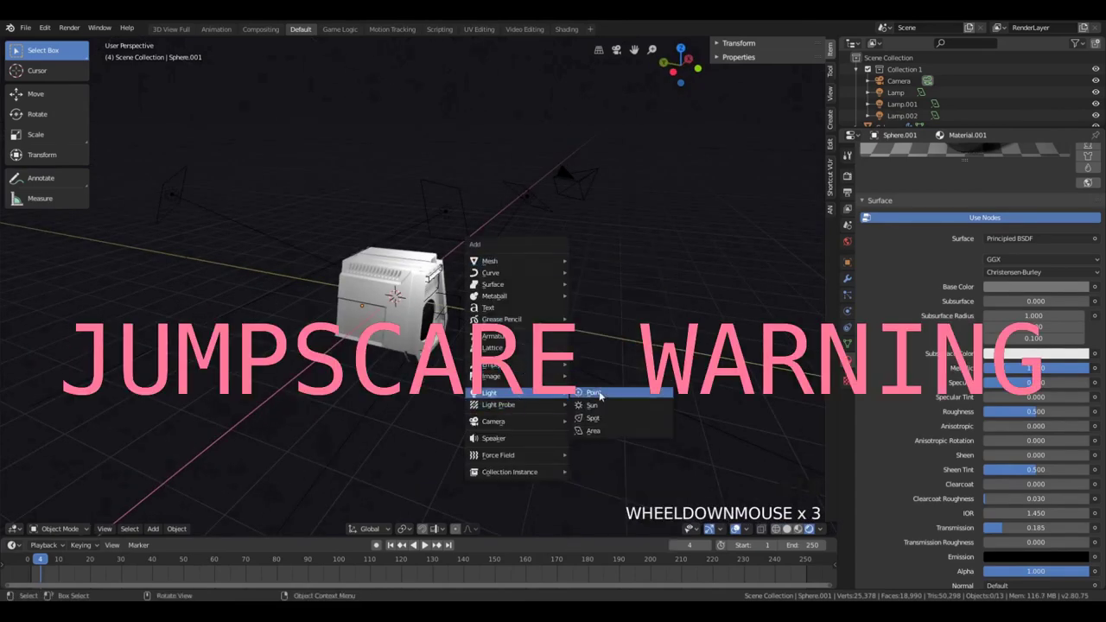
pyautogui.click(594, 393)
pyautogui.press('g')
pyautogui.press('g')
pyautogui.click(593, 354)
# Set the point light's power to 28.8 and radius to 0, and move it along Y away from the device
pyautogui.moveTo(593, 354); pyautogui.dragTo(466, 379, button='middle')
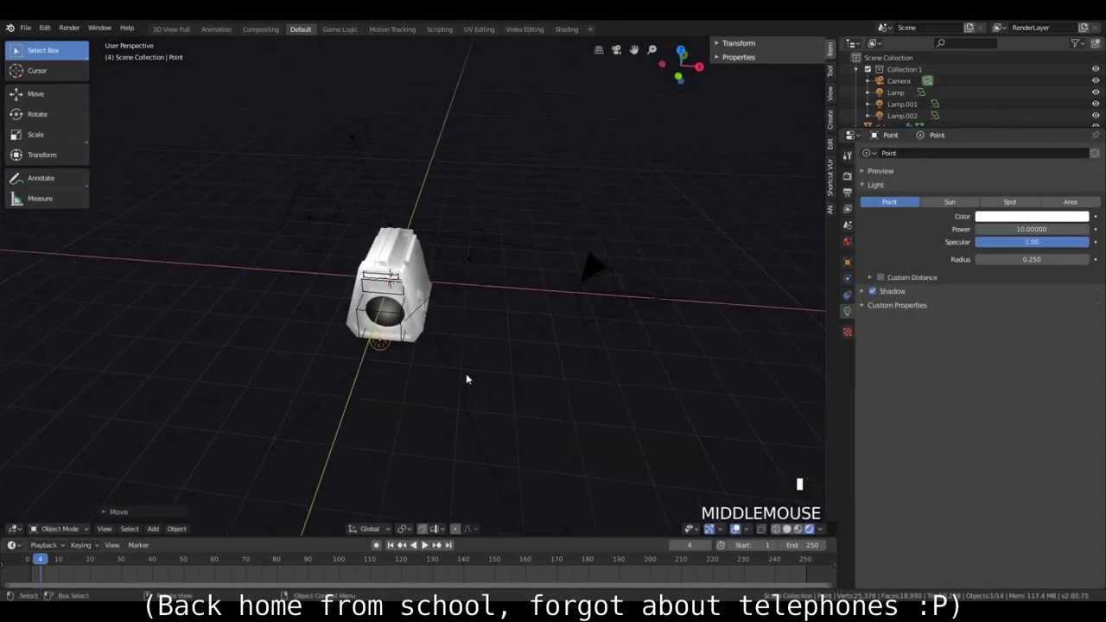
pyautogui.scroll(6, 518, 380)
pyautogui.moveTo(519, 411); pyautogui.dragTo(558, 361, button='middle')
pyautogui.moveTo(1029, 229); pyautogui.dragTo(1059, 229)
pyautogui.press('g')
pyautogui.press('y')
pyautogui.click(710, 471)
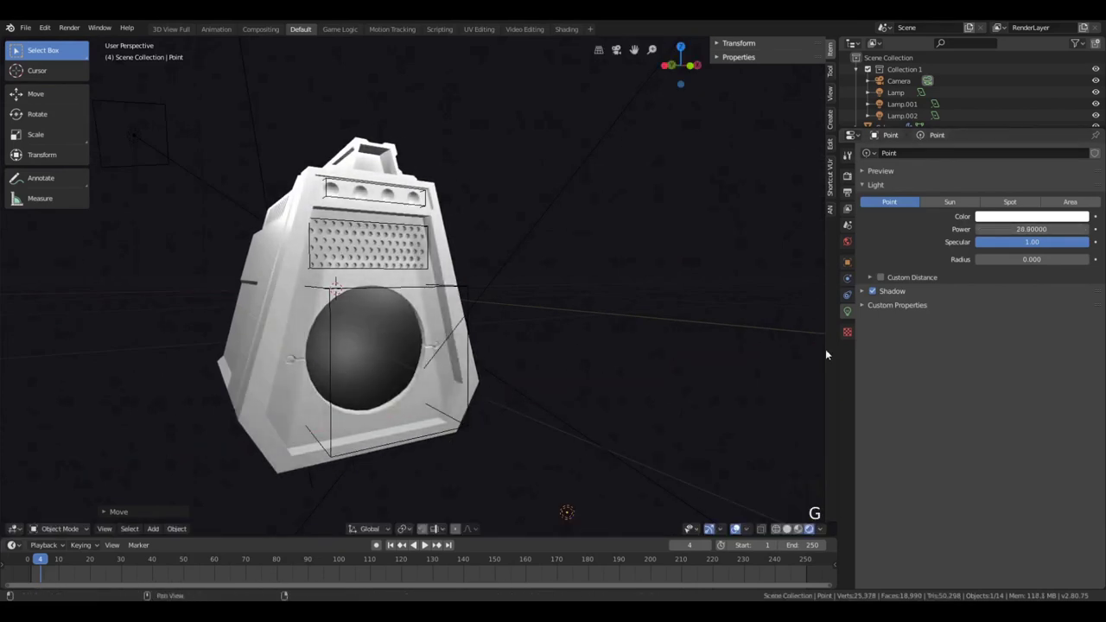
# Change the selected light's type to Sun and rotate it to light the device's front
pyautogui.click(961, 205)
pyautogui.scroll(-1, 683, 410)
pyautogui.press('r')
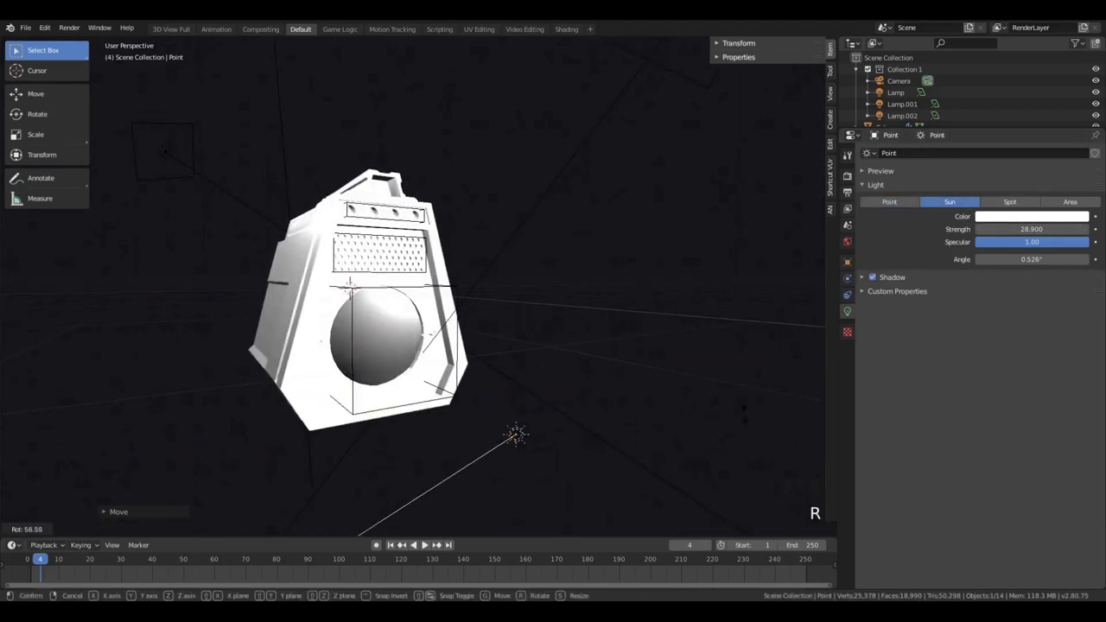
pyautogui.click(621, 540)
# Change the light's type to Area and shift it along Z and Y in front of the device
pyautogui.click(1072, 203)
pyautogui.press('g')
pyautogui.press('z')
pyautogui.click(723, 336)
pyautogui.moveTo(717, 342); pyautogui.dragTo(458, 432, button='middle')
pyautogui.press('g')
pyautogui.press('y')
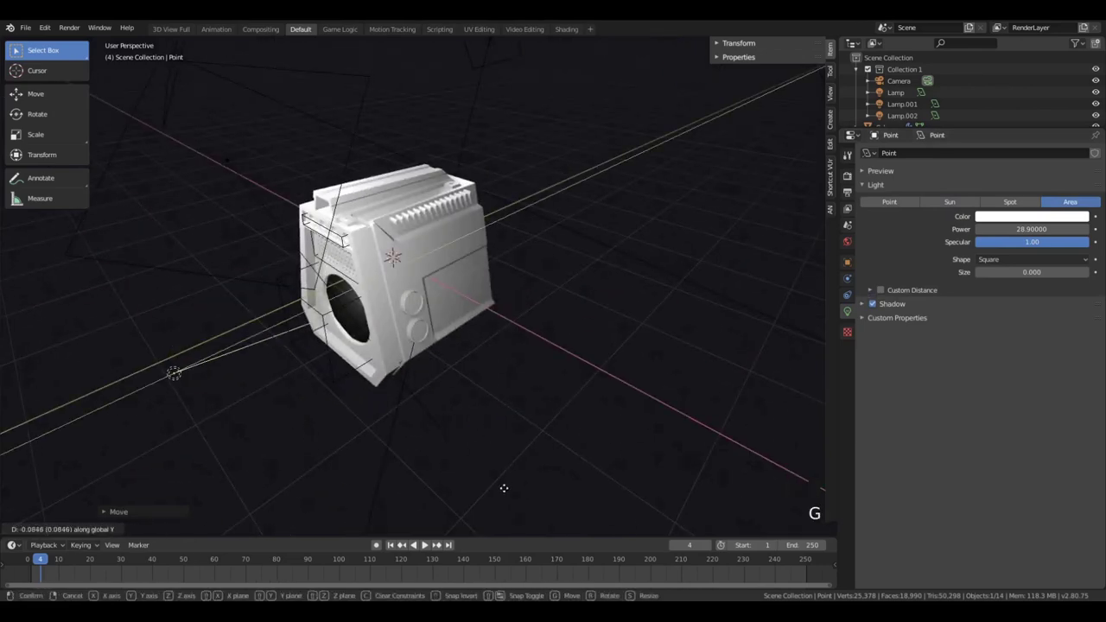
pyautogui.click(504, 489)
# Move the area light along the X axis to the front-right side of the device
pyautogui.moveTo(504, 484); pyautogui.dragTo(613, 365, button='middle')
pyautogui.press('KP_0')
pyautogui.scroll(-3, 605, 402)
pyautogui.scroll(-3, 605, 402)
pyautogui.press('g')
pyautogui.press('g')
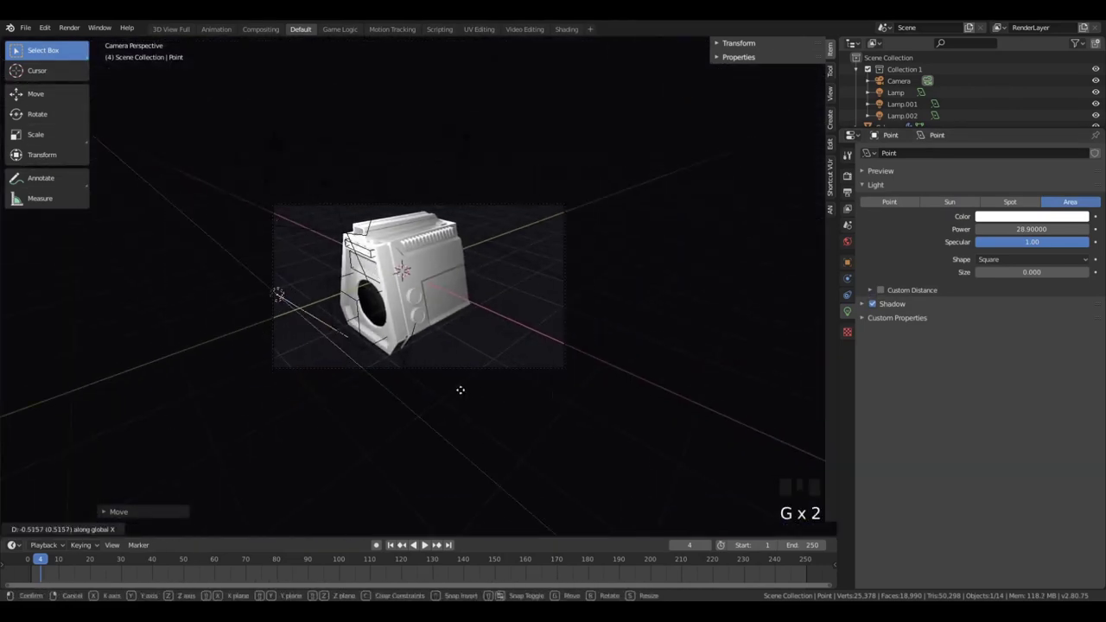
pyautogui.press('g')
pyautogui.click(472, 351)
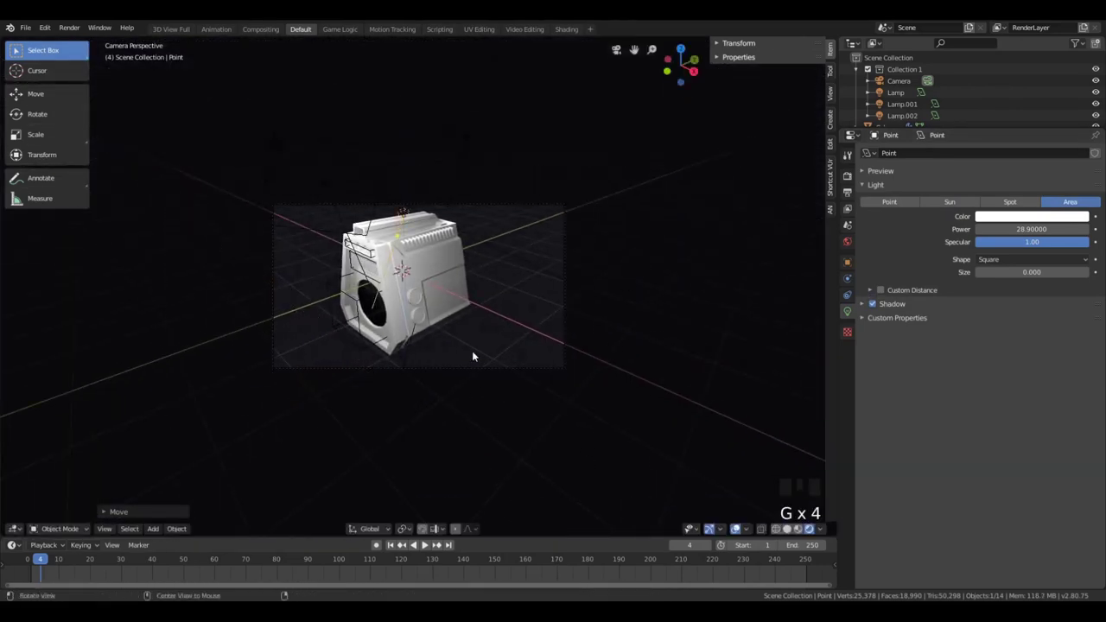
# Rotate the area light to aim it towards the front of the device
pyautogui.press('r')
pyautogui.press('r')
pyautogui.click(312, 484)
pyautogui.press('KP_7')
pyautogui.scroll(-8, 531, 397)
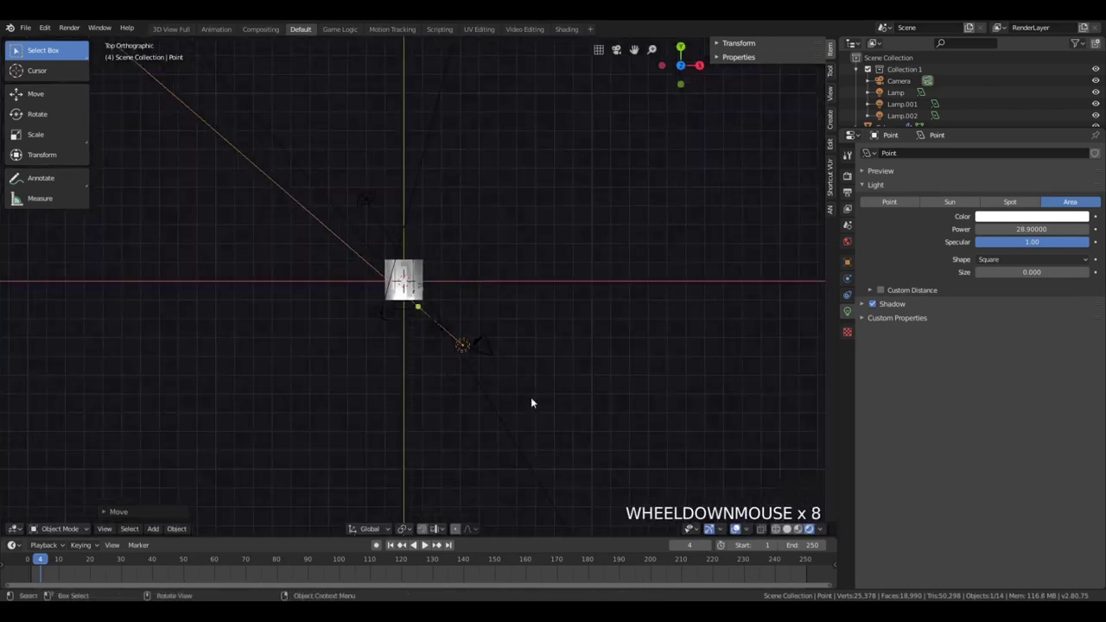
pyautogui.press('r')
pyautogui.click(423, 442)
# Reposition the area light again relative to the device's front face
pyautogui.press('g')
pyautogui.press('KP_0')
pyautogui.scroll(3, 288, 479)
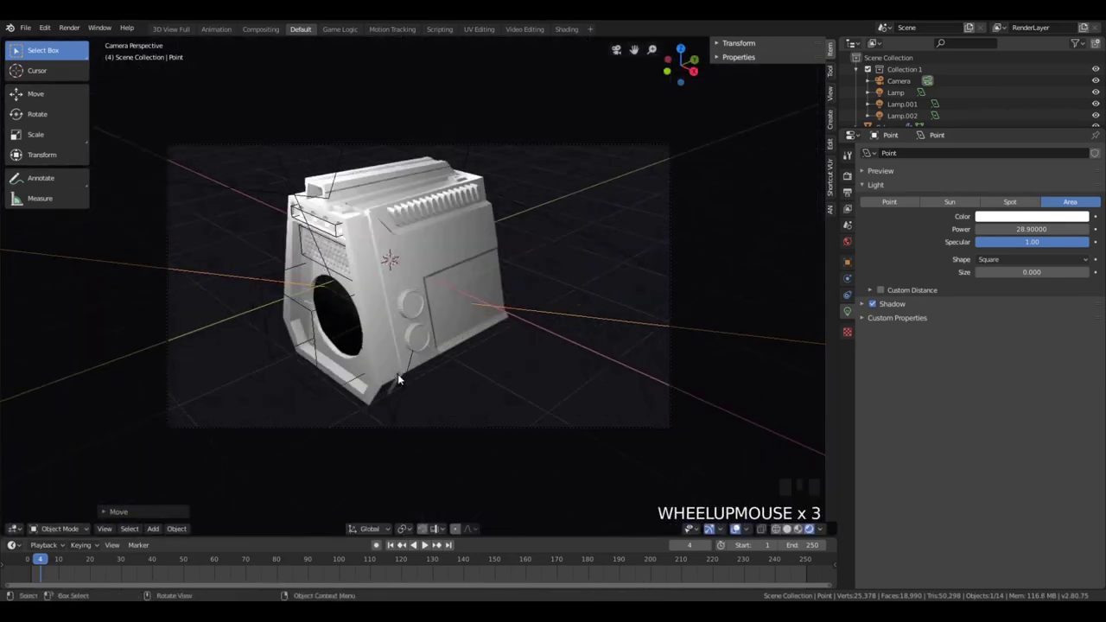
pyautogui.press('g')
pyautogui.press('g')
pyautogui.click(328, 358)
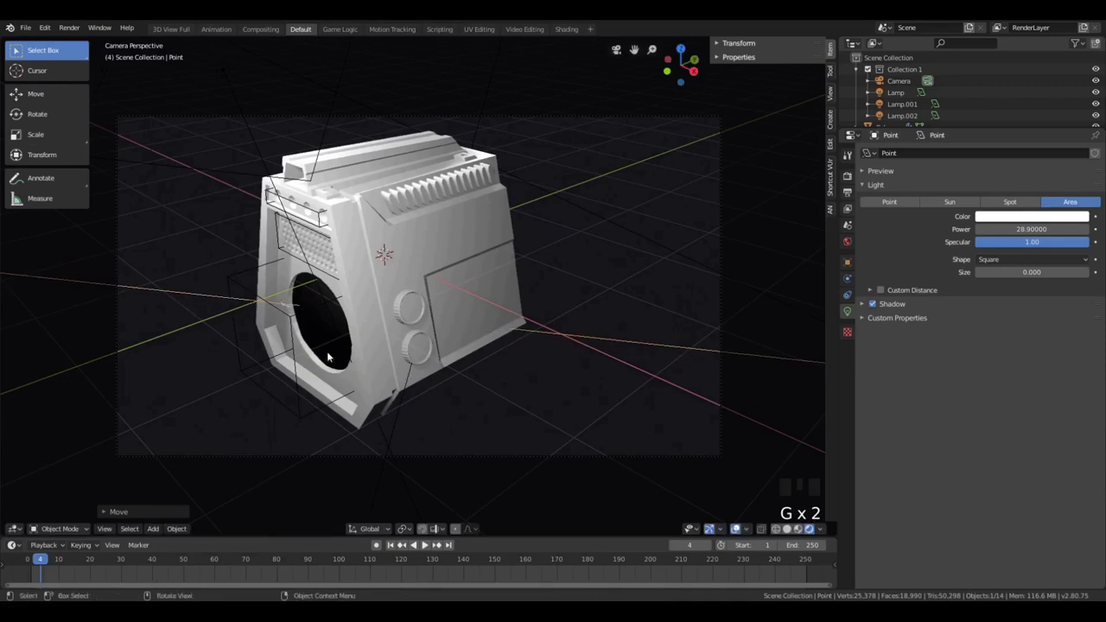
# Set the area light's power to 1000, and adjust its height along Z and its scale
pyautogui.write('00')
pyautogui.press('Return')
pyautogui.press('g')
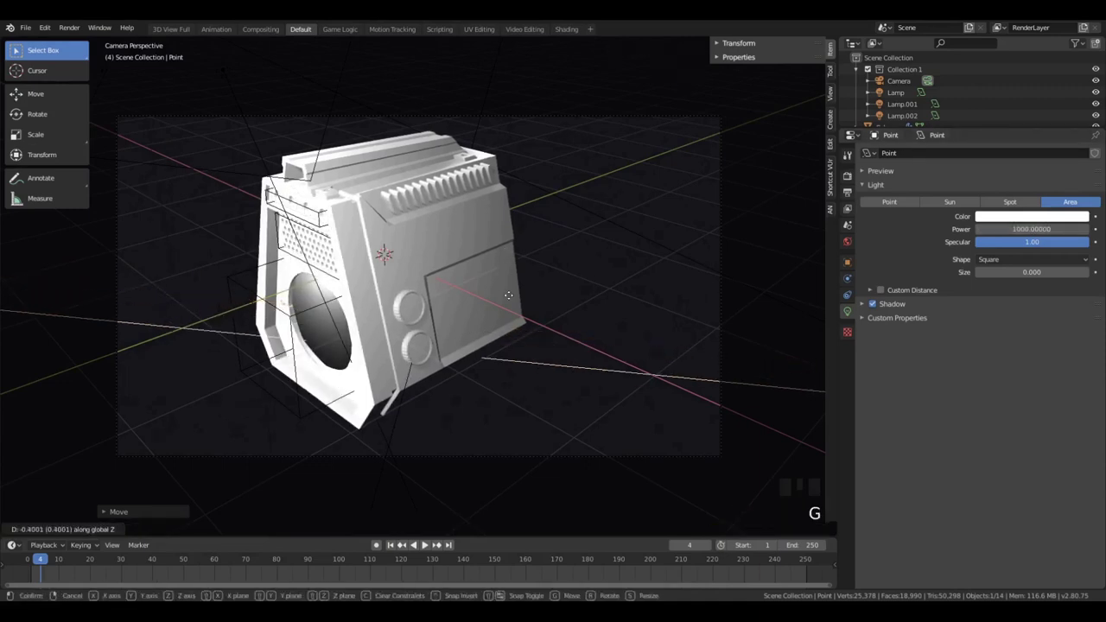
pyautogui.click(456, 334)
pyautogui.press('s')
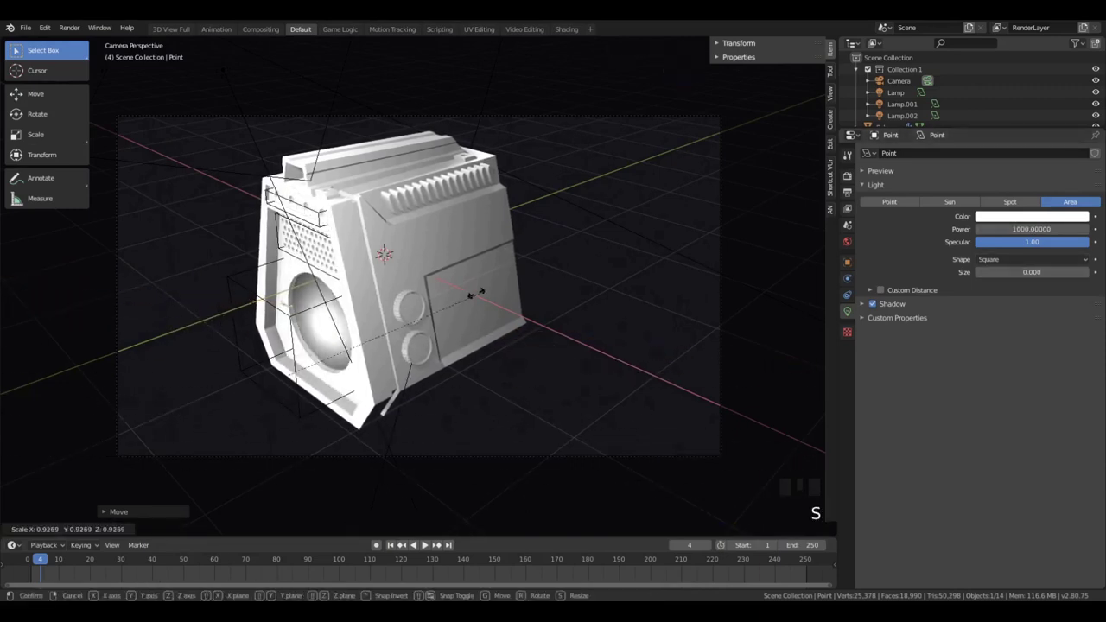
pyautogui.click(476, 294)
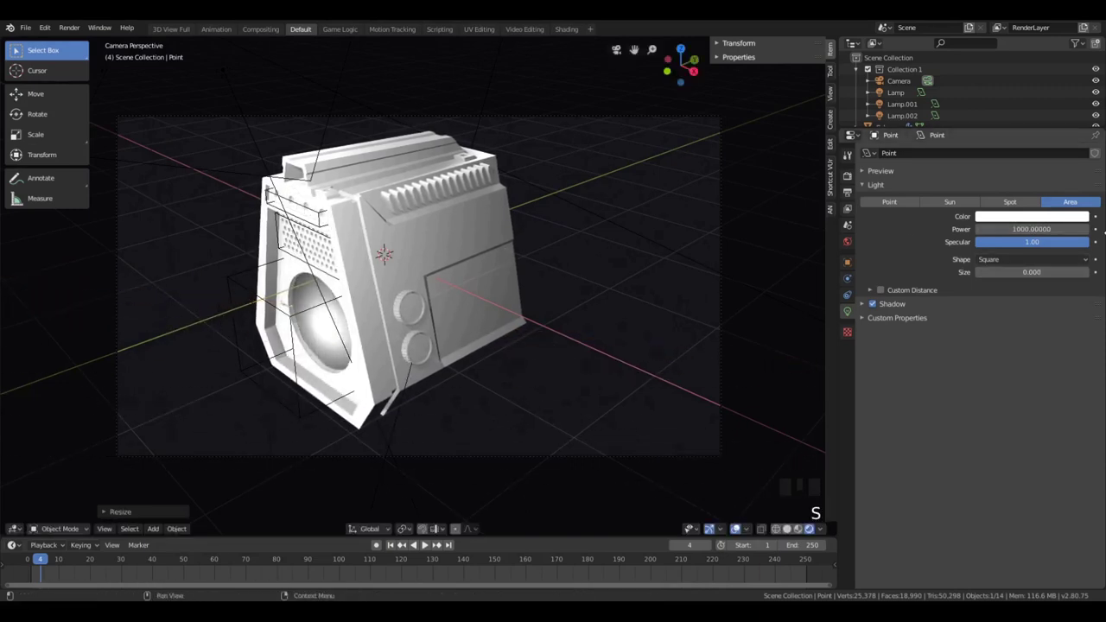
# Set the front sphere material's Specular to 0.728 and Roughness to 0.212
pyautogui.click(332, 309)
pyautogui.click(325, 346)
pyautogui.click(325, 345)
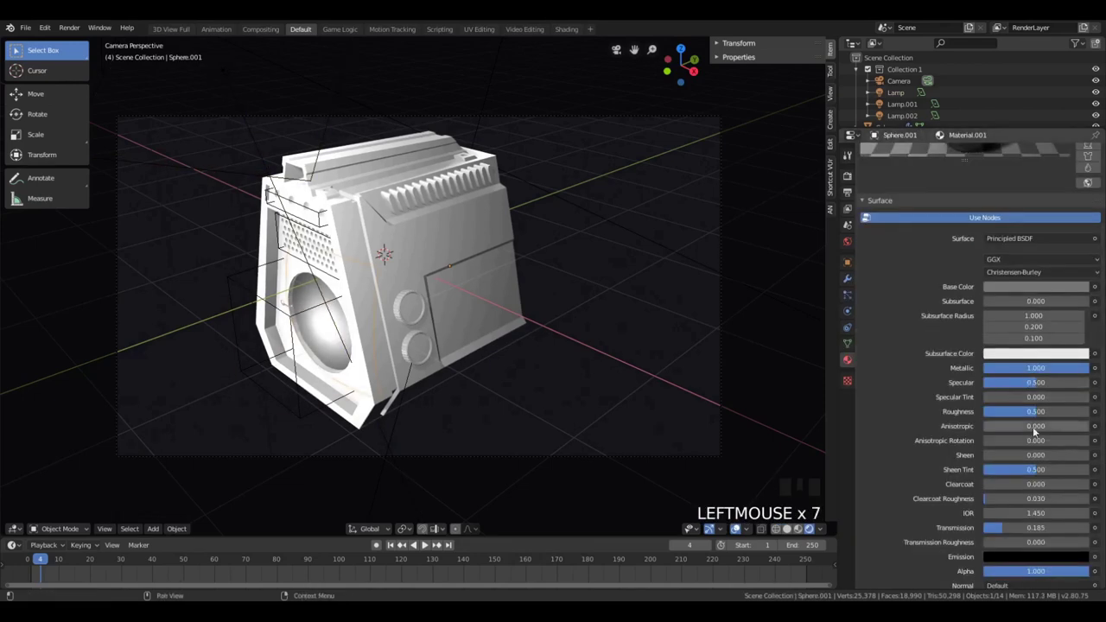
pyautogui.scroll(2, 1040, 416)
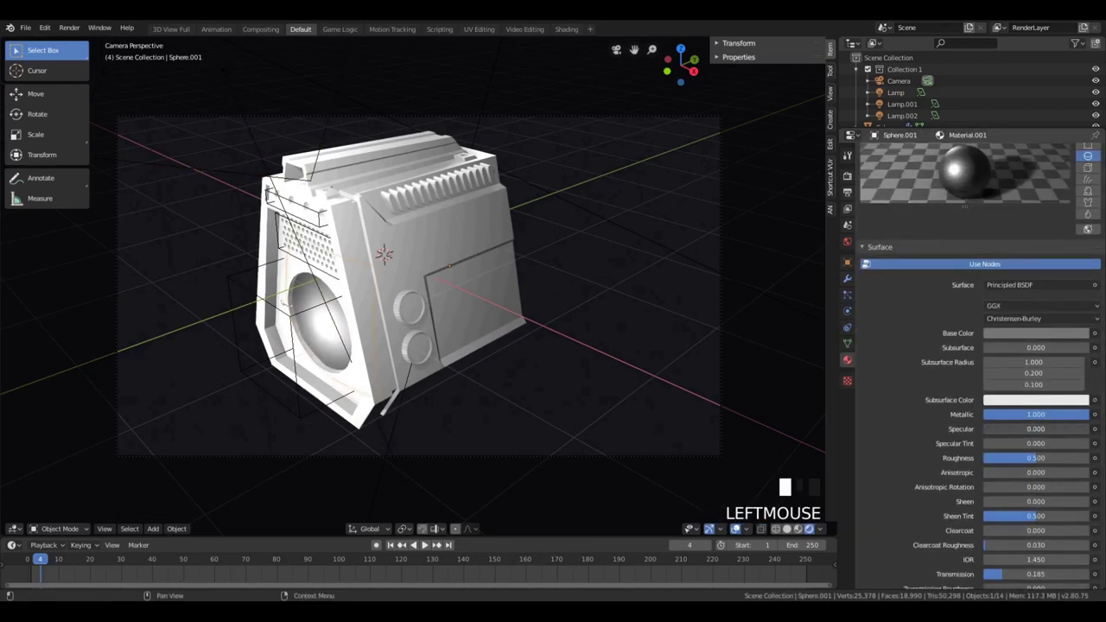
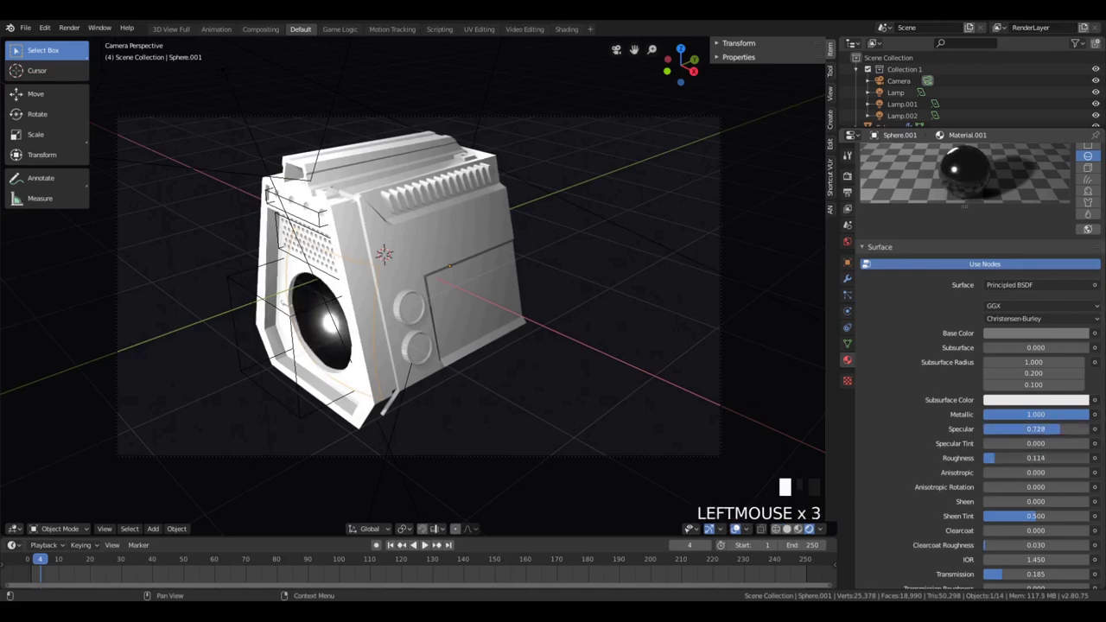
pyautogui.scroll(4, 793, 440)
pyautogui.moveTo(793, 440); pyautogui.dragTo(393, 371, button='middle')
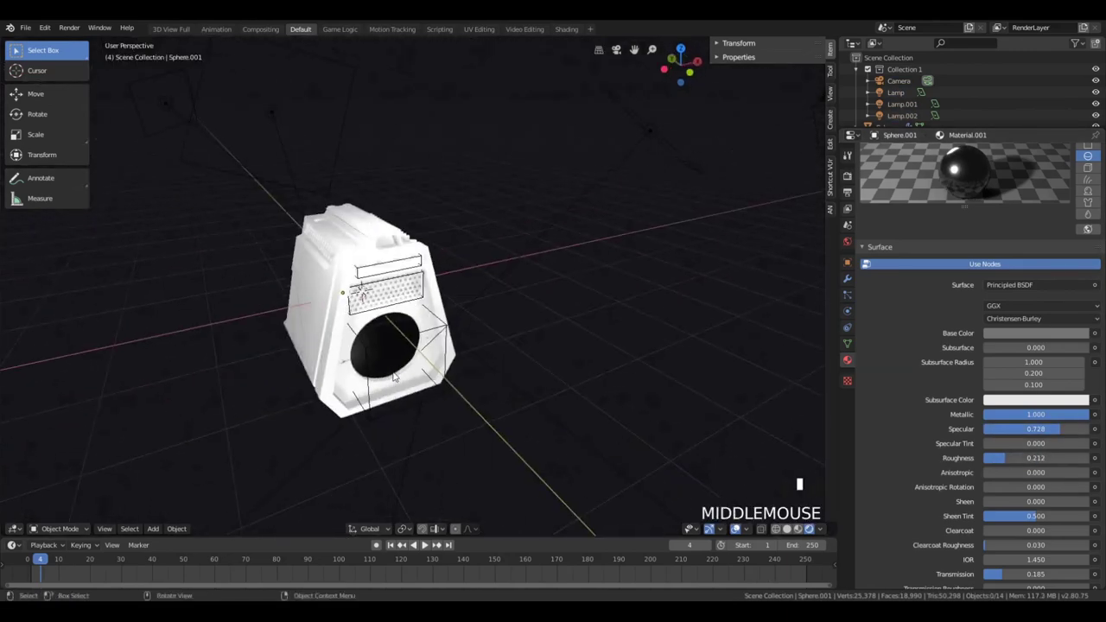
# Delete the area light in front of the device
pyautogui.press('KP_0')
pyautogui.scroll(-7, 393, 371)
pyautogui.click(331, 395)
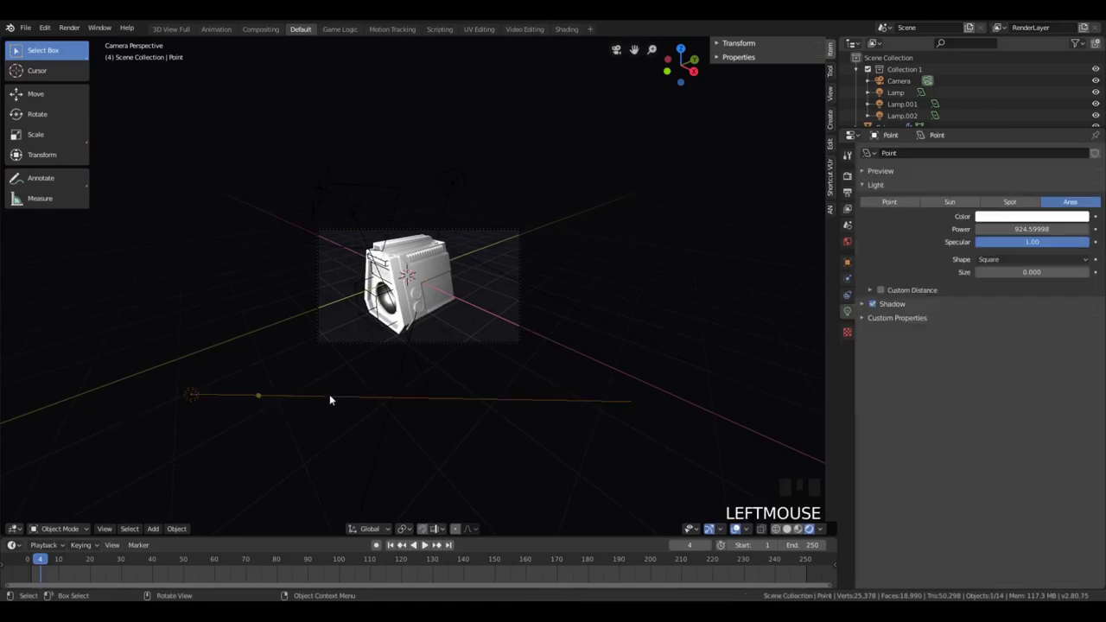
pyautogui.press('Delete')
pyautogui.scroll(-5, 332, 372)
pyautogui.scroll(5, 298, 310)
# Add a point light and place it in front of the sphere, adjusting its height along Z
pyautogui.hotkey('shift', 'a')
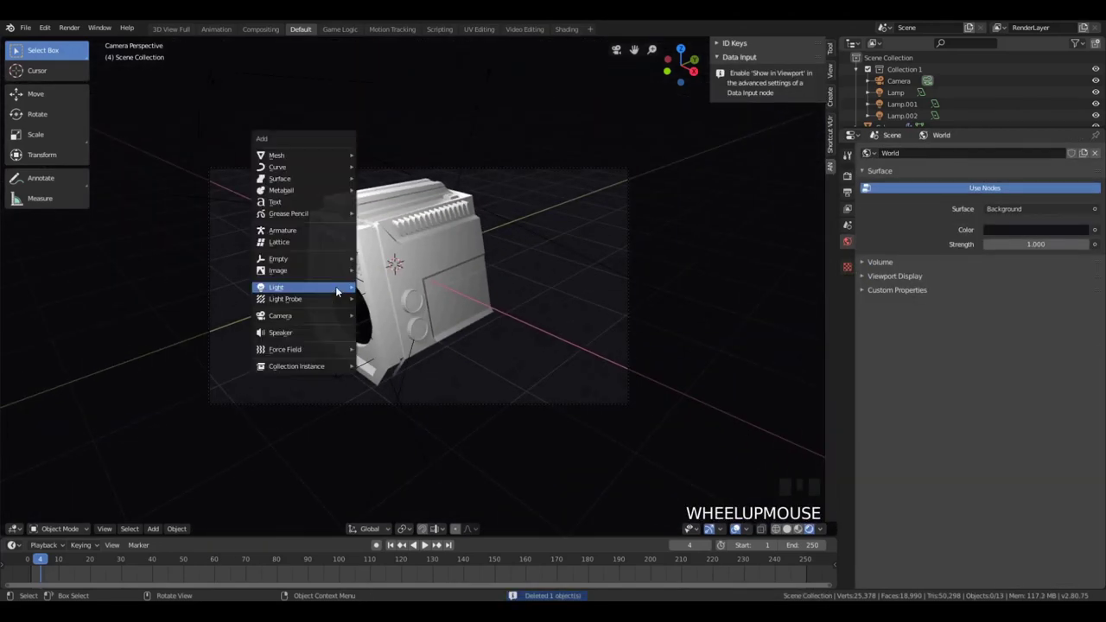
pyautogui.moveTo(335, 286)
pyautogui.click(387, 289)
pyautogui.press('g')
pyautogui.click(312, 442)
pyautogui.press('g')
pyautogui.press('z')
pyautogui.click(400, 484)
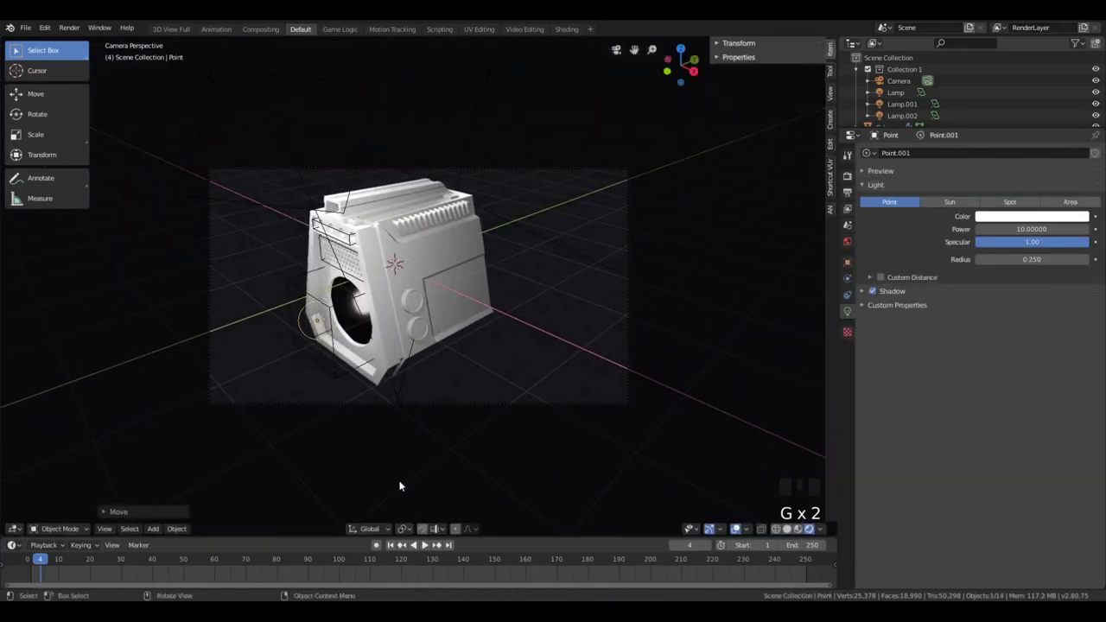
# Scale the point light and fine-tune its position in front of the sphere
pyautogui.press('s')
pyautogui.click(399, 480)
pyautogui.press('g')
pyautogui.press('z')
pyautogui.click(381, 450)
pyautogui.press('g')
pyautogui.click(395, 450)
# Try duplicating the point light and delete the newly added point lights
pyautogui.hotkey('shift', 'd')
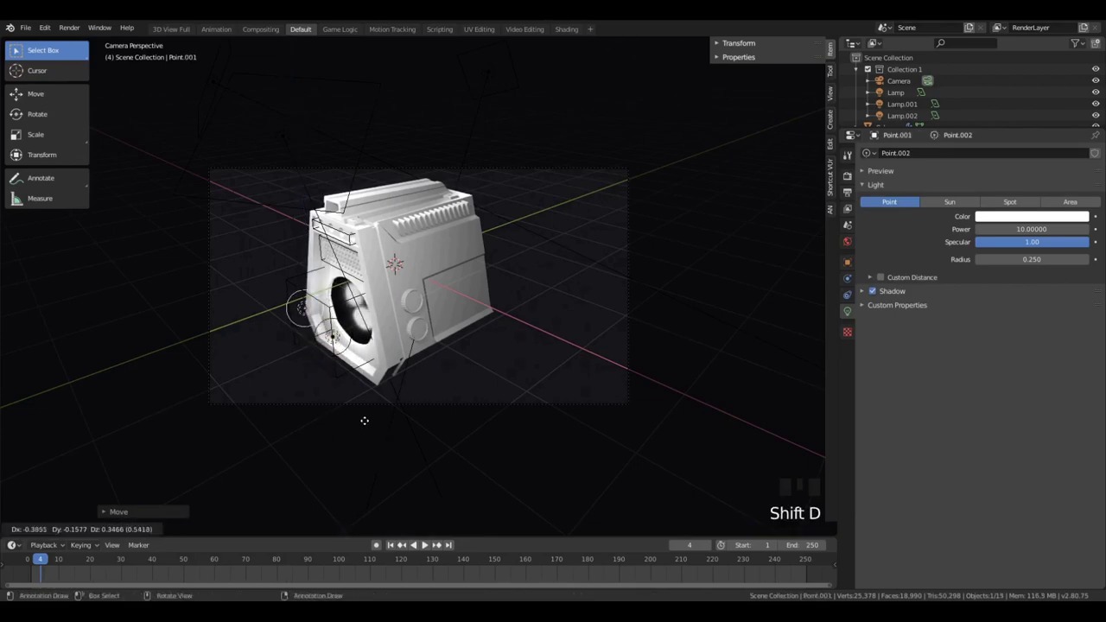
pyautogui.rightClick(361, 422)
pyautogui.press('x')
pyautogui.click(363, 426)
pyautogui.moveTo(335, 340); pyautogui.dragTo(323, 366, button='middle')
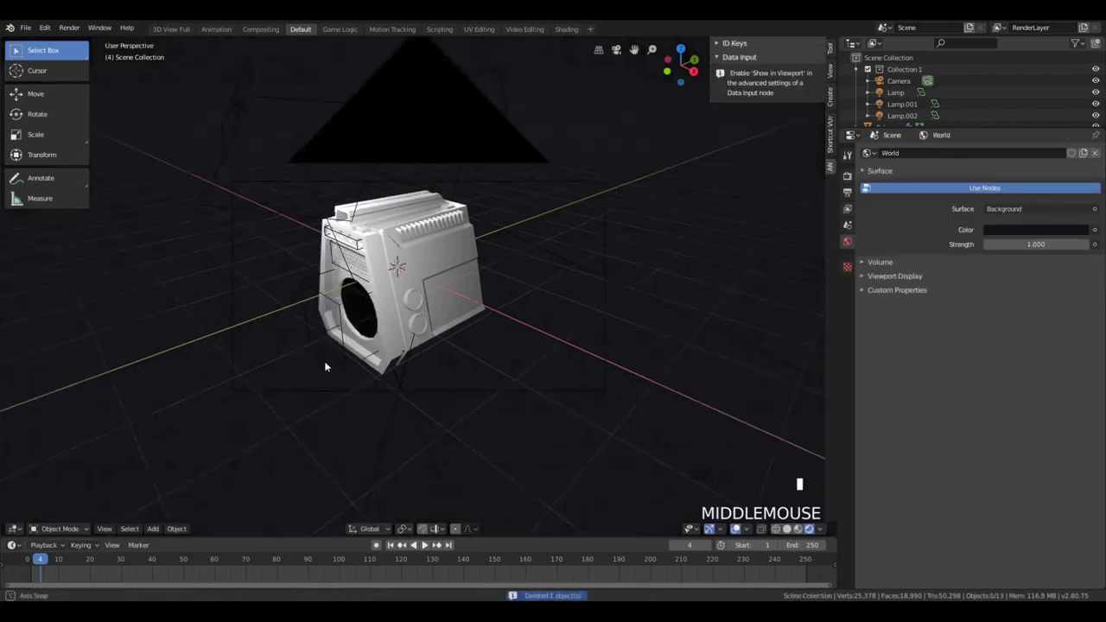
pyautogui.scroll(5, 393, 353)
pyautogui.moveTo(393, 353); pyautogui.dragTo(300, 348, button='middle')
pyautogui.press('a')
pyautogui.press('a')
pyautogui.press('a')
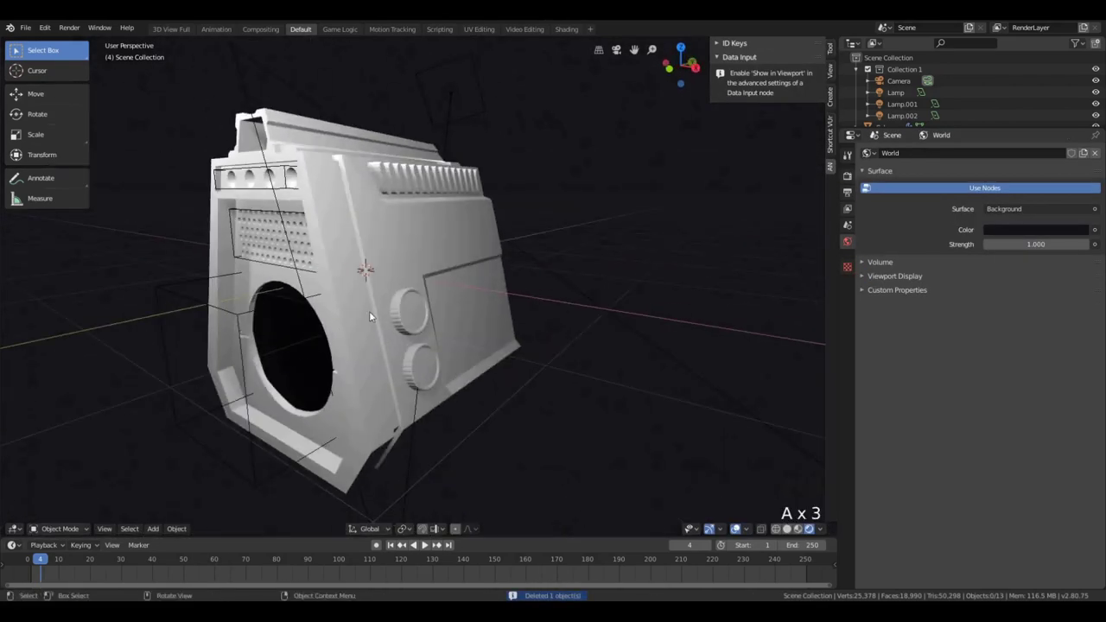
pyautogui.moveTo(369, 312); pyautogui.dragTo(333, 354, button='middle')
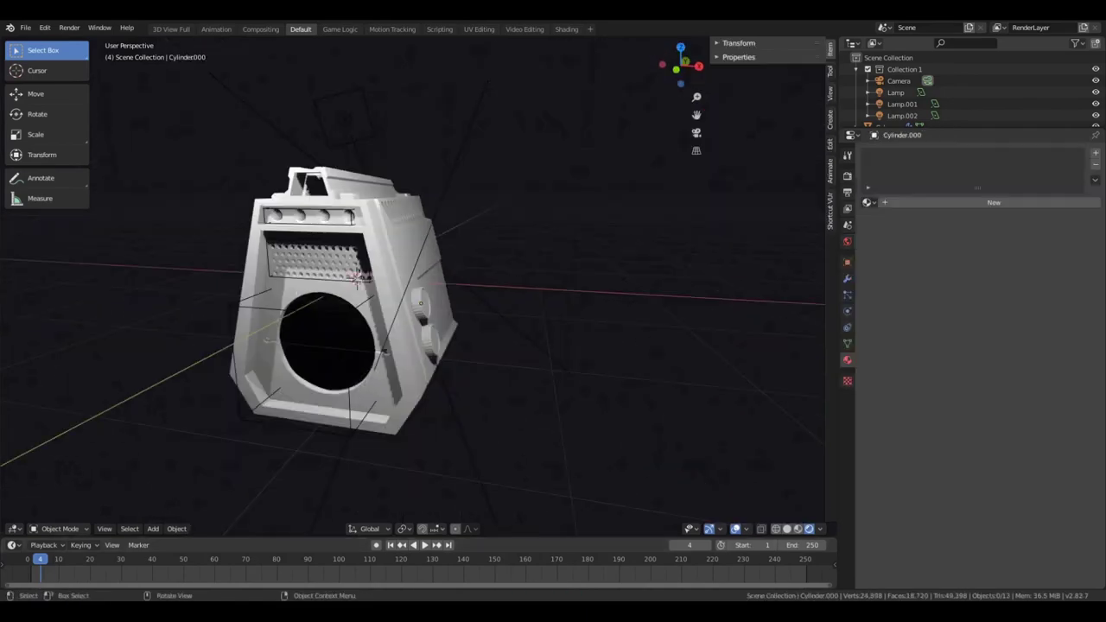
# Open the device body's mesh for editing with edges as the selection type
pyautogui.moveTo(299, 389); pyautogui.dragTo(674, 397, button='middle')
pyautogui.click(523, 396)
pyautogui.press('Tab')
pyautogui.click(110, 530)
pyautogui.scroll(3, 344, 320)
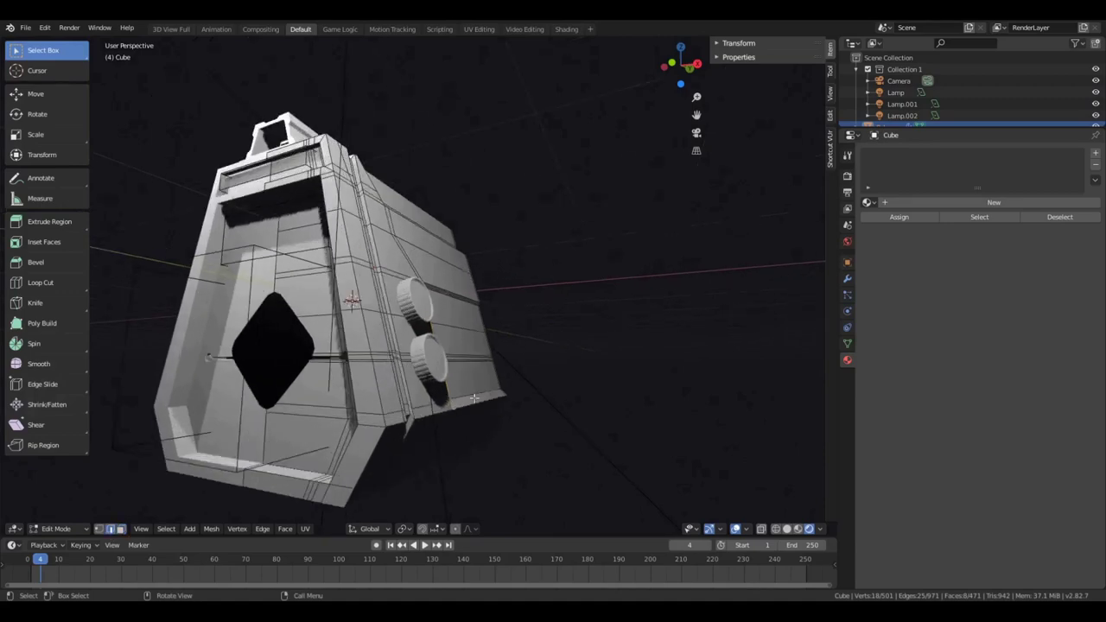
pyautogui.moveTo(518, 406); pyautogui.dragTo(566, 390, button='middle')
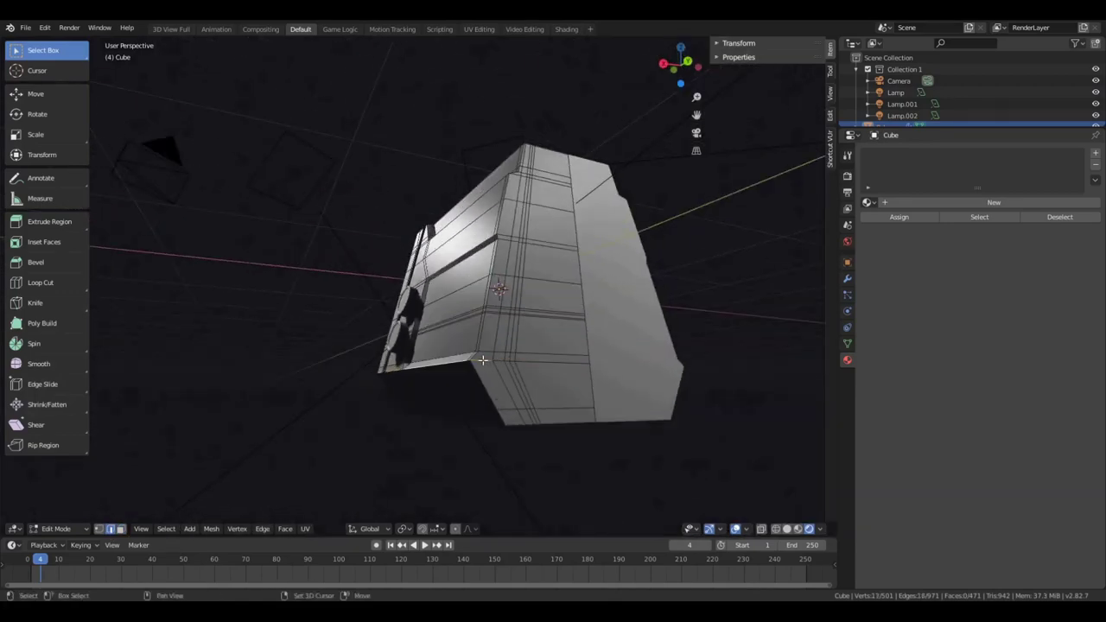
pyautogui.moveTo(482, 360); pyautogui.dragTo(536, 439, button='middle')
pyautogui.keyDown('alt'); pyautogui.click(416, 433); pyautogui.keyUp('alt')
pyautogui.hotkey('ctrl', 'b')
pyautogui.rightClick(417, 435)
# Bevel the body's lower side edge by about 0.033 and leave mesh editing
pyautogui.keyDown('shift'); pyautogui.moveTo(536, 439); pyautogui.dragTo(412, 443, button='middle'); pyautogui.keyUp('shift')
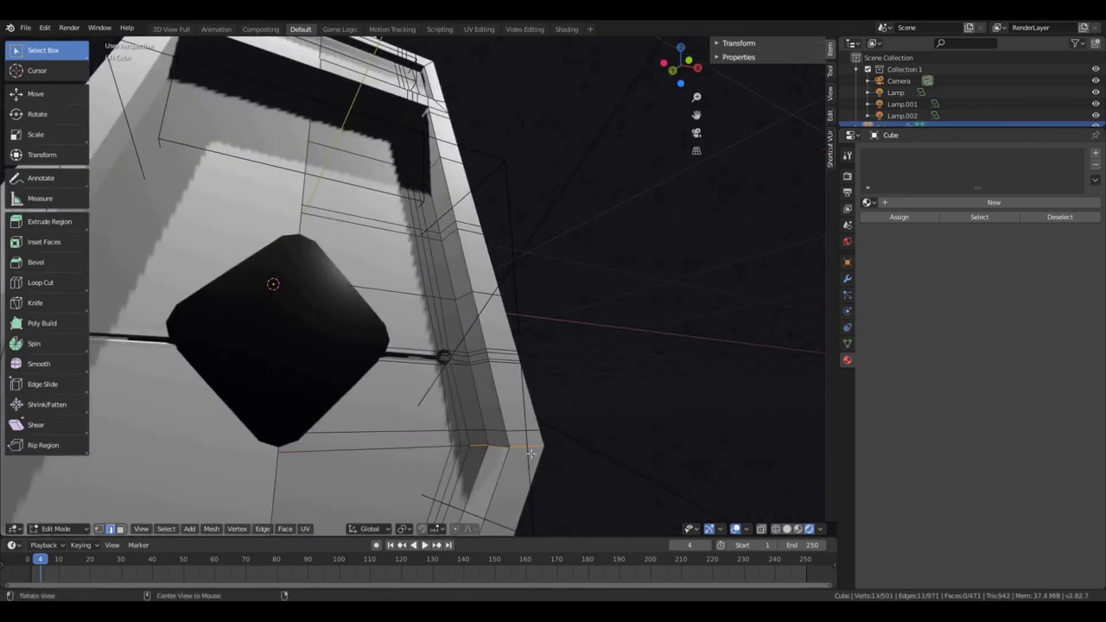
pyautogui.scroll(-5, 531, 453)
pyautogui.moveTo(531, 453); pyautogui.dragTo(365, 450, button='middle')
pyautogui.hotkey('ctrl', 'b')
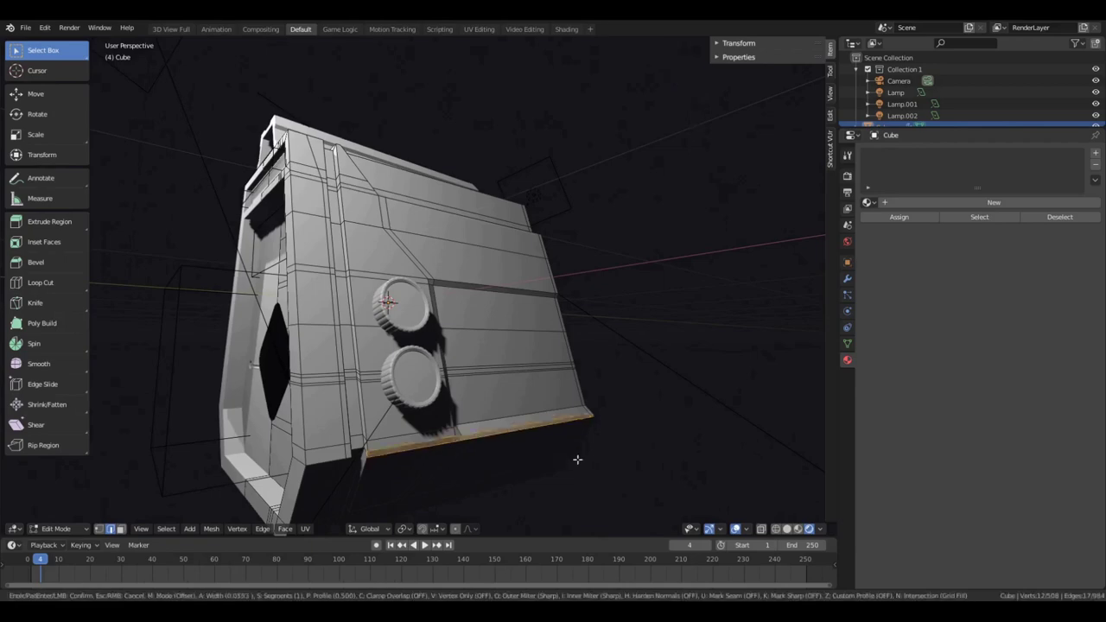
pyautogui.click(580, 458)
pyautogui.moveTo(580, 459); pyautogui.dragTo(522, 364, button='middle')
pyautogui.press('Tab')
pyautogui.scroll(-4, 579, 466)
pyautogui.moveTo(591, 338); pyautogui.dragTo(535, 346, button='middle')
# Resize the upper side dial and reposition it on the side panel, adjusting its depth along X
pyautogui.hotkey('shift', 'a')
pyautogui.press('Escape')
pyautogui.click(385, 316)
pyautogui.press('s')
pyautogui.click(473, 326)
pyautogui.press('g')
pyautogui.press('x')
pyautogui.click(473, 299)
pyautogui.press('g')
pyautogui.click(370, 287)
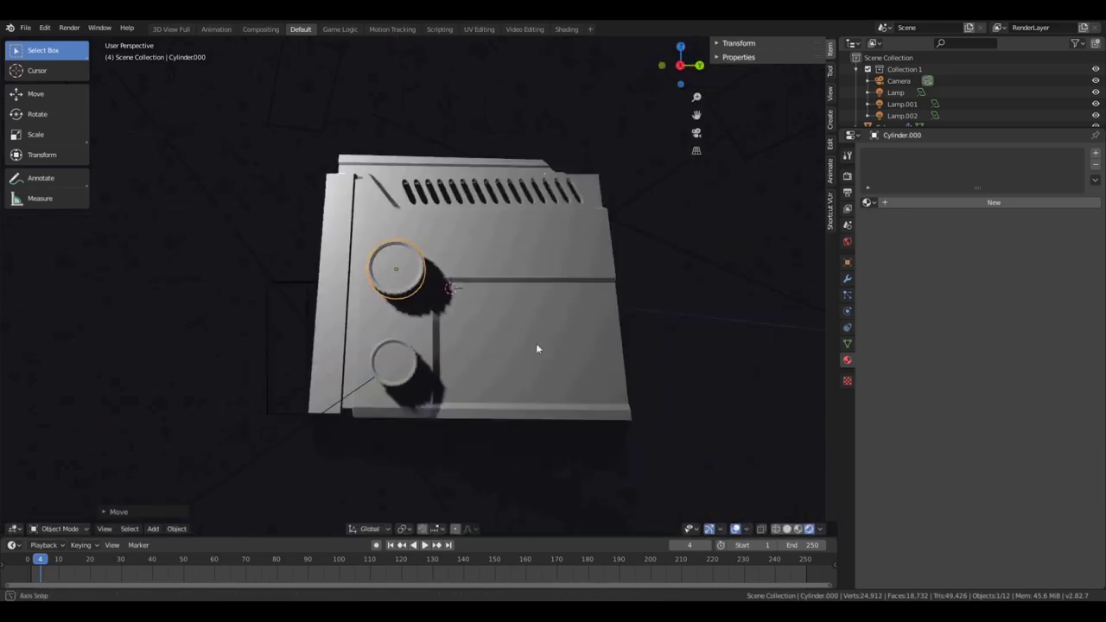
# Delete the lower side dial
pyautogui.click(393, 363)
pyautogui.press('g')
pyautogui.press('x')
pyautogui.press('x')
pyautogui.click(401, 350)
pyautogui.press('Delete')
# Shift the remaining dial along the Y axis towards the front edge of the side panel and adjust its depth
pyautogui.click(410, 276)
pyautogui.press('g')
pyautogui.press('x')
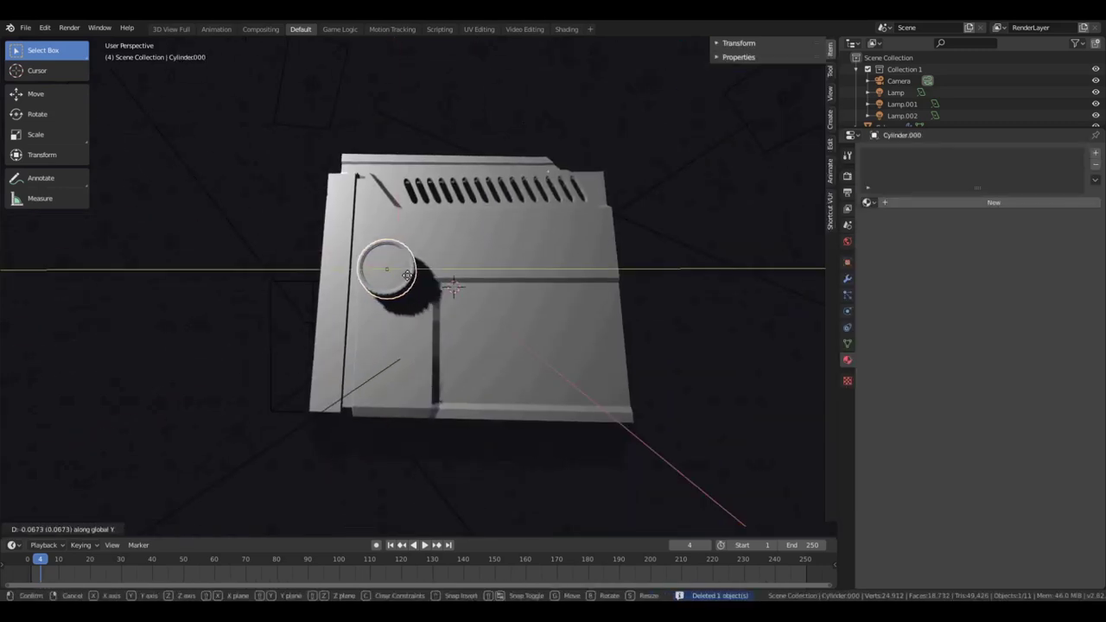
pyautogui.click(408, 275)
pyautogui.press('g')
pyautogui.press('x')
pyautogui.click(415, 273)
# Raise the dial slightly along the Z axis on the side panel
pyautogui.press('g')
pyautogui.press('z')
pyautogui.click(421, 272)
pyautogui.press('g')
pyautogui.press('x')
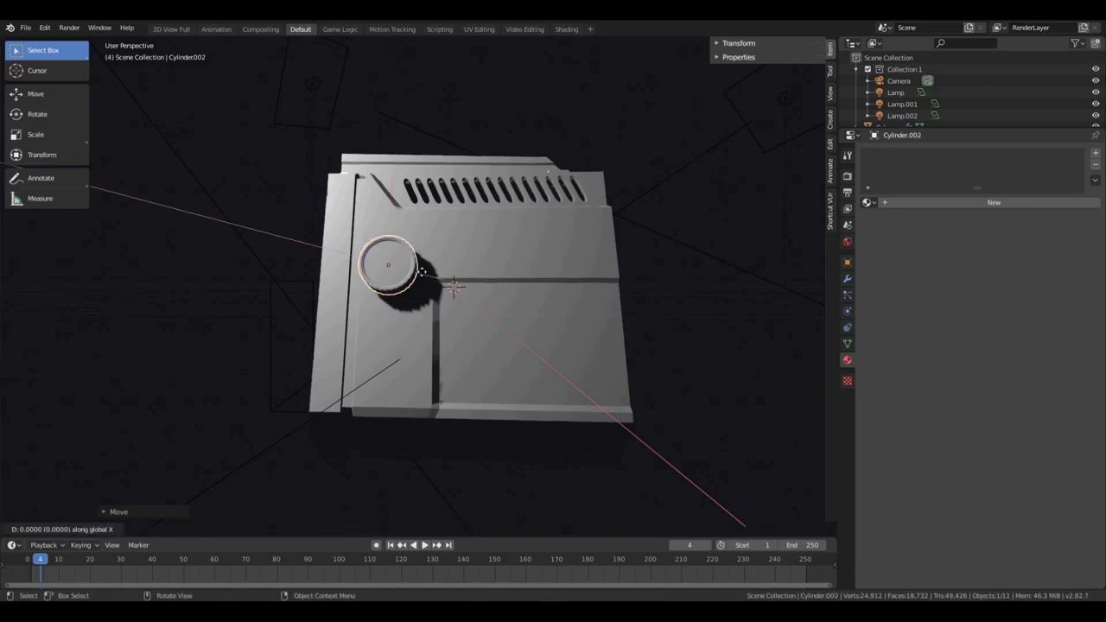
pyautogui.click(421, 272)
# Duplicate the dial and place the copy directly below it along the Z axis
pyautogui.hotkey('shift', 'd')
pyautogui.press('z')
pyautogui.click(417, 356)
# Move both dials together about 0.06 along the Y axis and deselect them
pyautogui.press('a')
pyautogui.click(397, 270)
pyautogui.keyDown('shift'); pyautogui.click(398, 377); pyautogui.keyUp('shift')
pyautogui.press('g')
pyautogui.press('y')
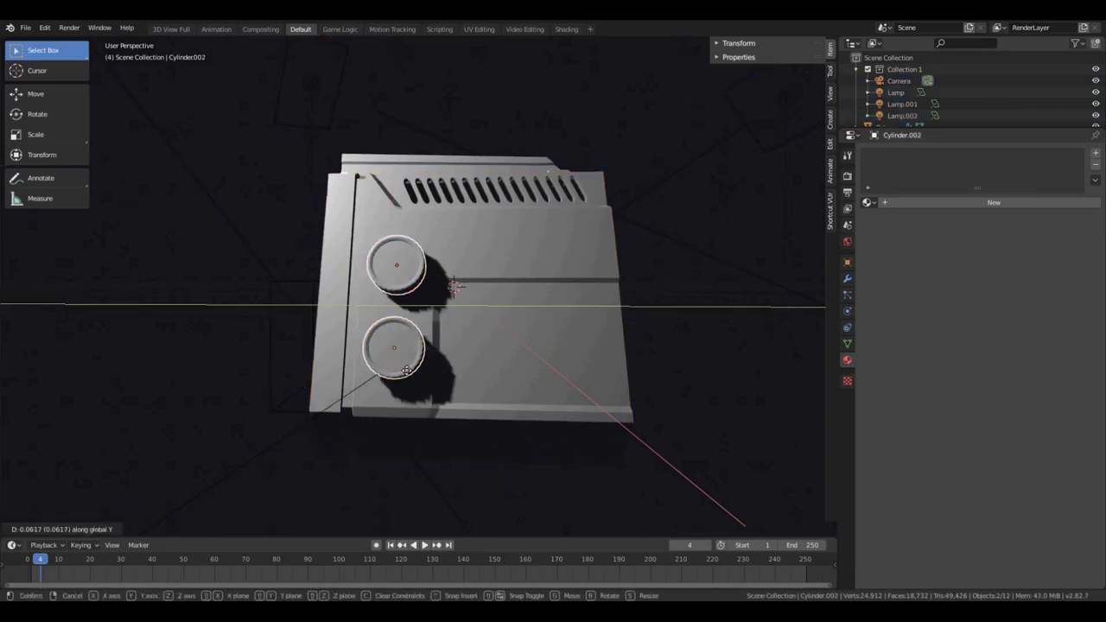
pyautogui.click(406, 371)
pyautogui.press('a')
pyautogui.press('a')
# Switch the viewport to Material Preview shading and choose a different environment for its lighting
pyautogui.moveTo(550, 380); pyautogui.dragTo(390, 385, button='middle')
pyautogui.press('z')
pyautogui.click(399, 451)
pyautogui.moveTo(404, 453)
pyautogui.mouseDown(button='middle')
pyautogui.moveTo(516, 463)
pyautogui.moveTo(619, 447)
pyautogui.moveTo(823, 59)
pyautogui.mouseUp(button='middle')
pyautogui.click(823, 530)
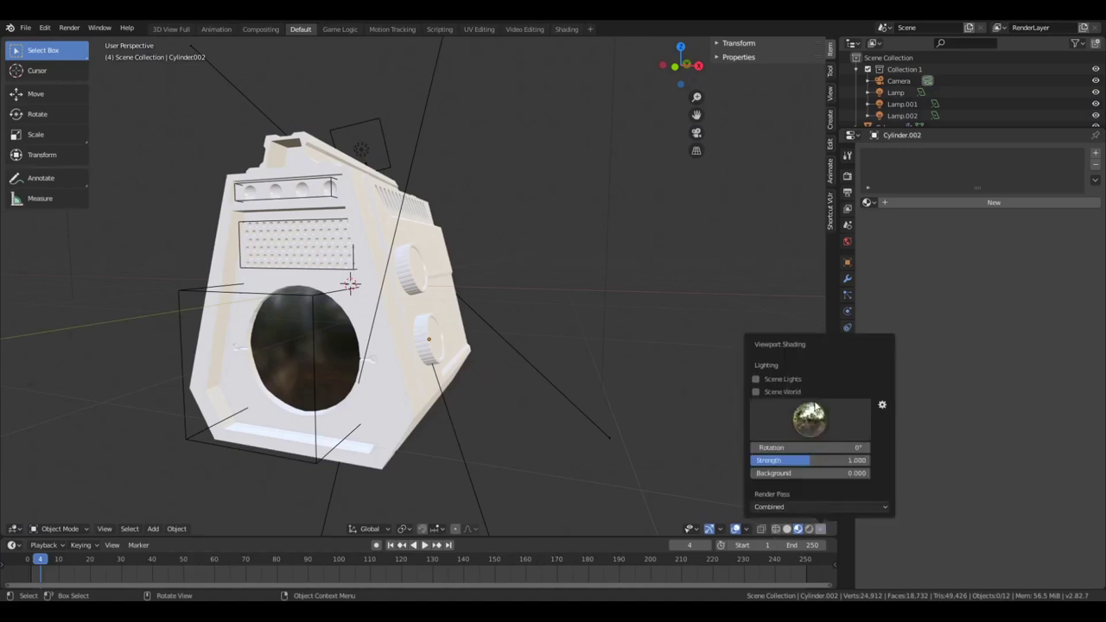
pyautogui.click(813, 415)
pyautogui.click(781, 464)
# Add a cube mesh and isolate it in local view
pyautogui.moveTo(458, 363); pyautogui.dragTo(251, 337, button='middle')
pyautogui.click(472, 321)
pyautogui.hotkey('shift', 'a')
pyautogui.moveTo(507, 337)
pyautogui.press('Escape')
pyautogui.hotkey('shift', 'a')
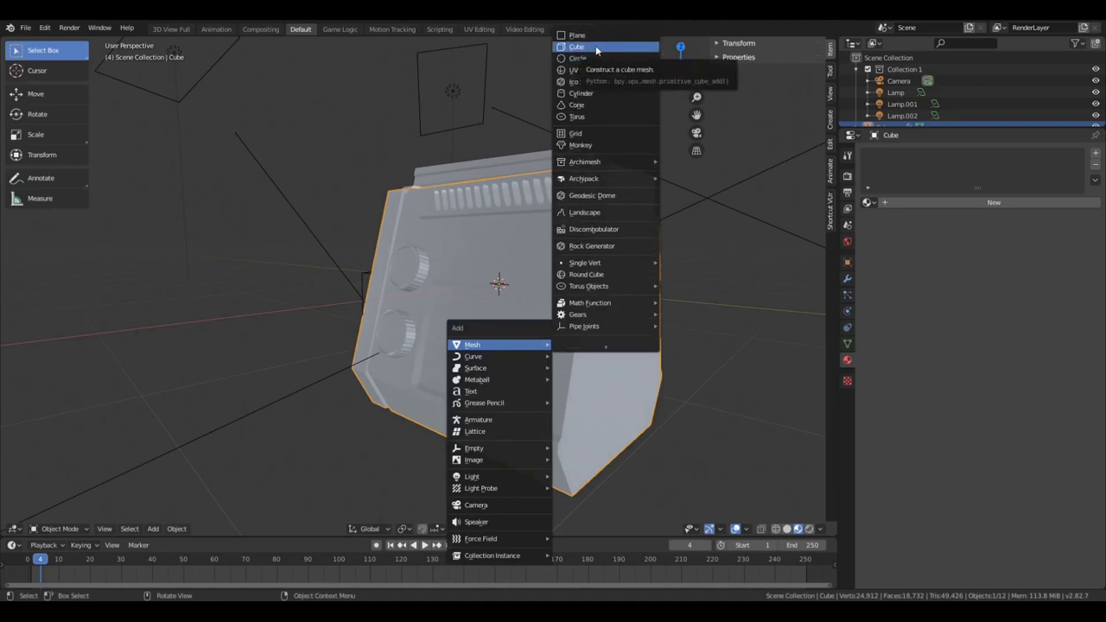
pyautogui.click(596, 45)
pyautogui.press('KP_Divide')
# Scale the cube down along the Z axis into a flat block less than half its height
pyautogui.press('s')
pyautogui.press('z')
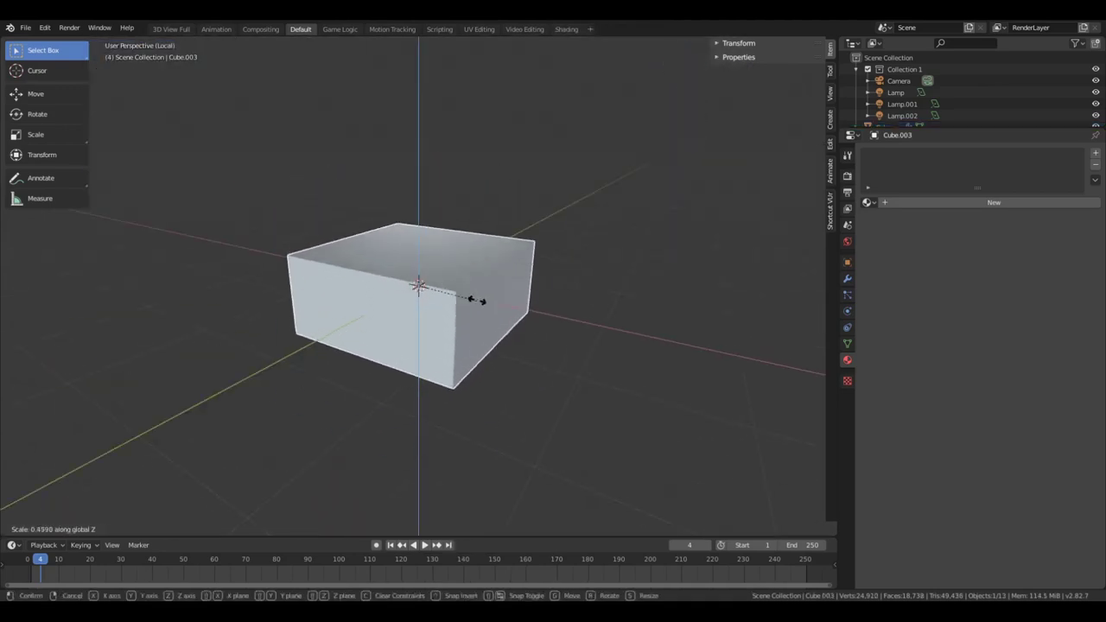
pyautogui.click(464, 308)
pyautogui.moveTo(467, 309); pyautogui.dragTo(488, 332, button='middle')
# Bevel the flat block's four vertical corner edges by about 0.15 with a single segment
pyautogui.press('Tab')
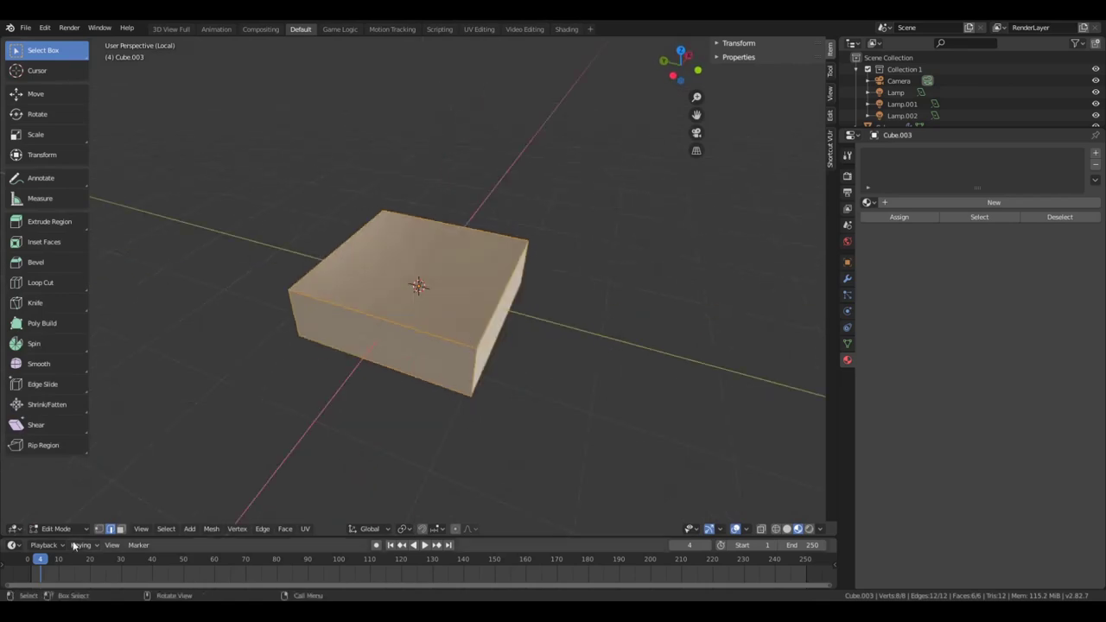
pyautogui.click(481, 359)
pyautogui.keyDown('shift'); pyautogui.click(567, 249); pyautogui.keyUp('shift')
pyautogui.moveTo(259, 413); pyautogui.dragTo(396, 382, button='middle')
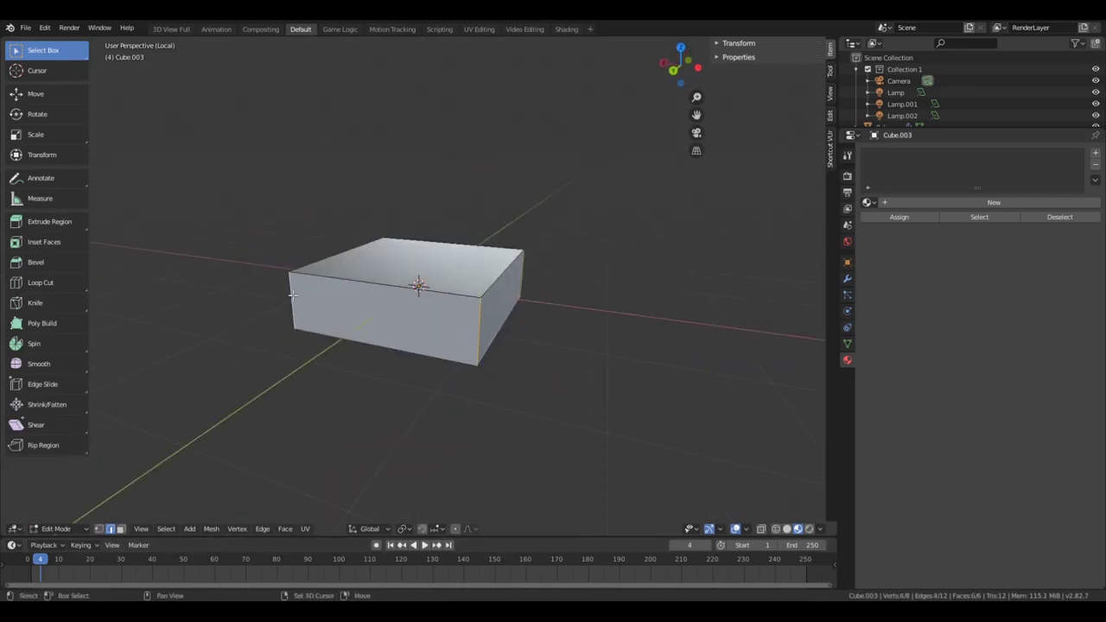
pyautogui.hotkey('ctrl', 'b')
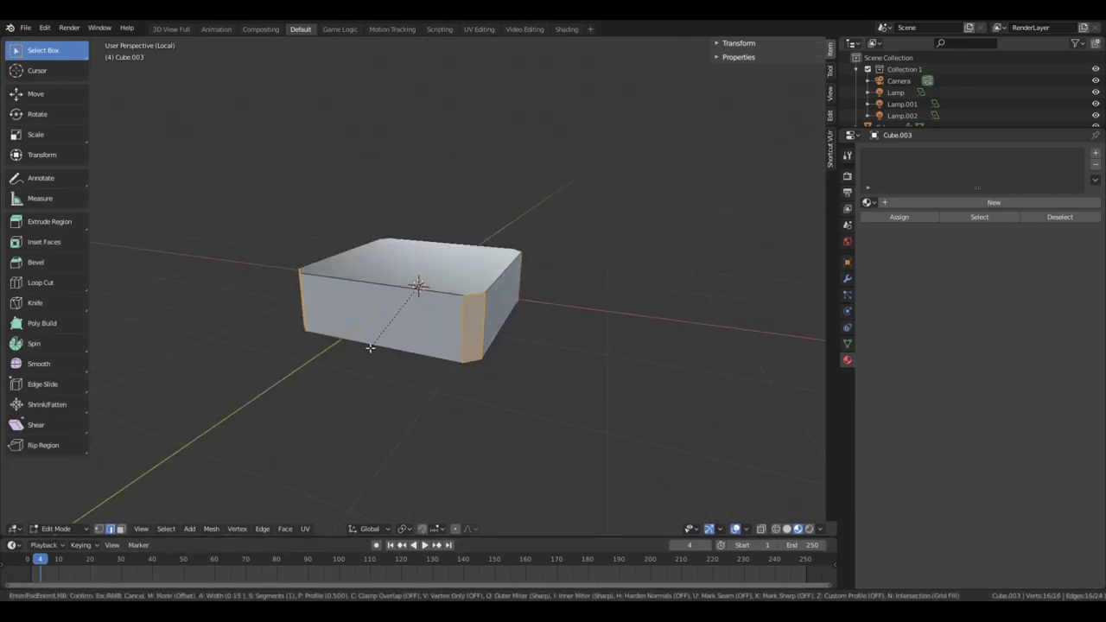
pyautogui.click(370, 348)
# Inset the block's top face twice to form a narrow double rim around it
pyautogui.press('Tab')
pyautogui.press('Tab')
pyautogui.click(477, 265)
pyautogui.moveTo(488, 277); pyautogui.dragTo(465, 339, button='middle')
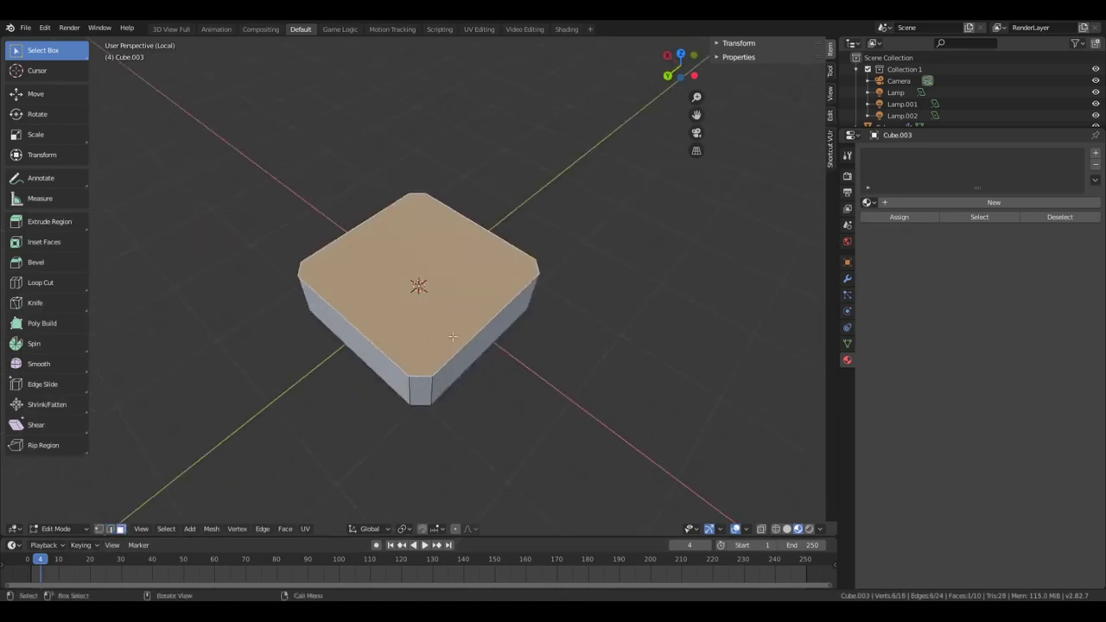
pyautogui.scroll(2, 558, 369)
pyautogui.press('i')
pyautogui.click(647, 362)
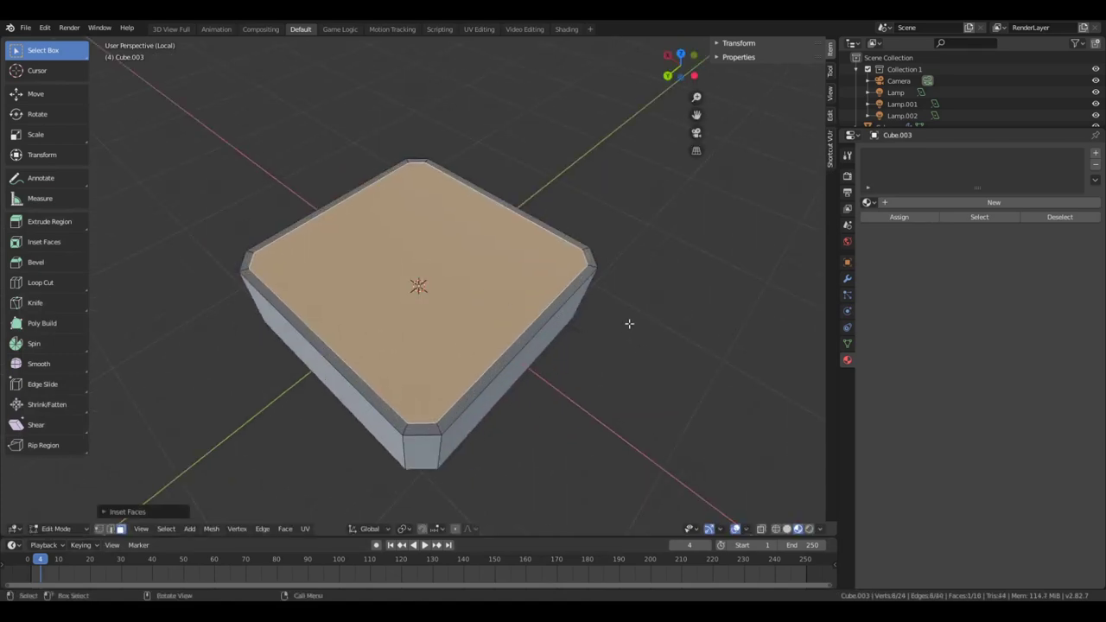
pyautogui.press('i')
pyautogui.click(749, 382)
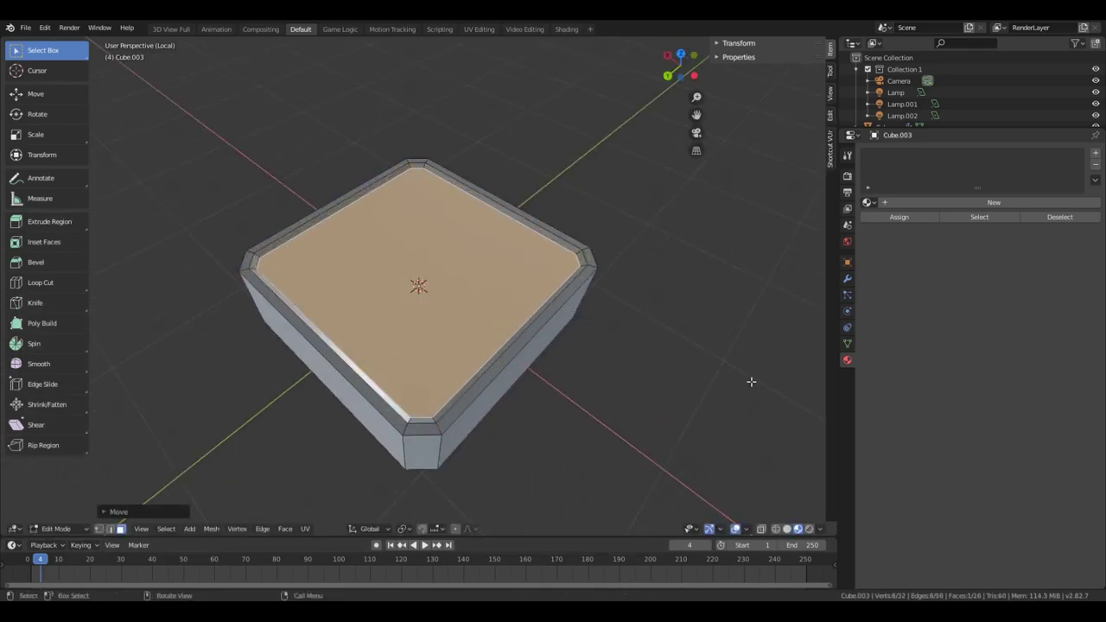
# Extrude the inner top face of the block to finish the shallow recess, and return to Object Mode
pyautogui.press('e')
pyautogui.click(750, 387)
pyautogui.press('Tab')
pyautogui.moveTo(751, 388); pyautogui.dragTo(605, 373, button='middle')
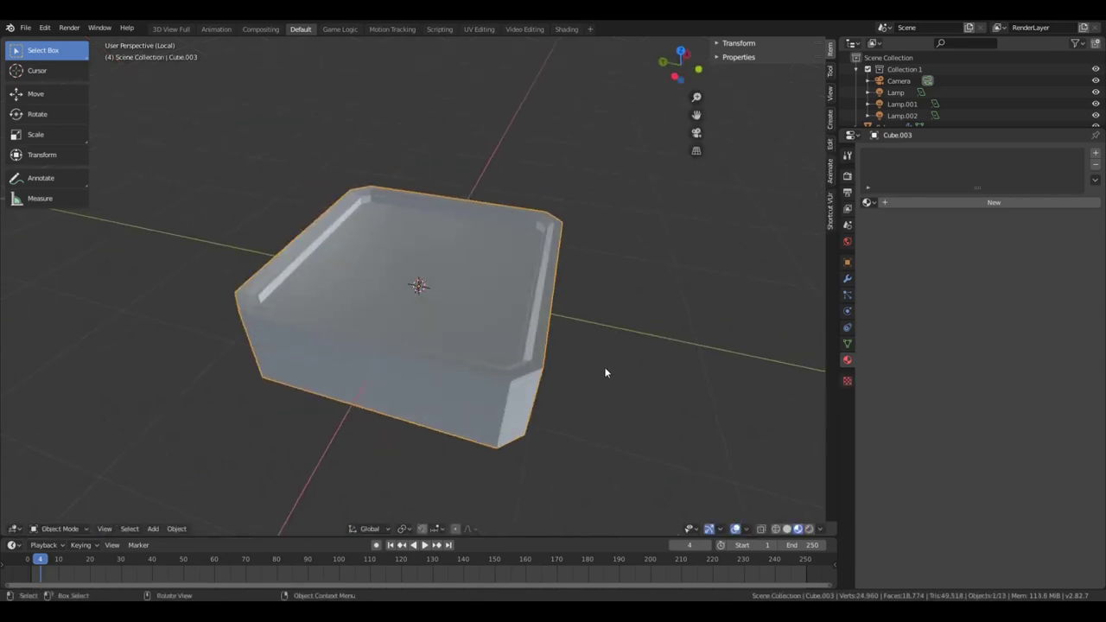
pyautogui.press('Tab')
pyautogui.moveTo(467, 167); pyautogui.dragTo(416, 208, button='middle')
pyautogui.press('KP_7')
pyautogui.scroll(2, 447, 263)
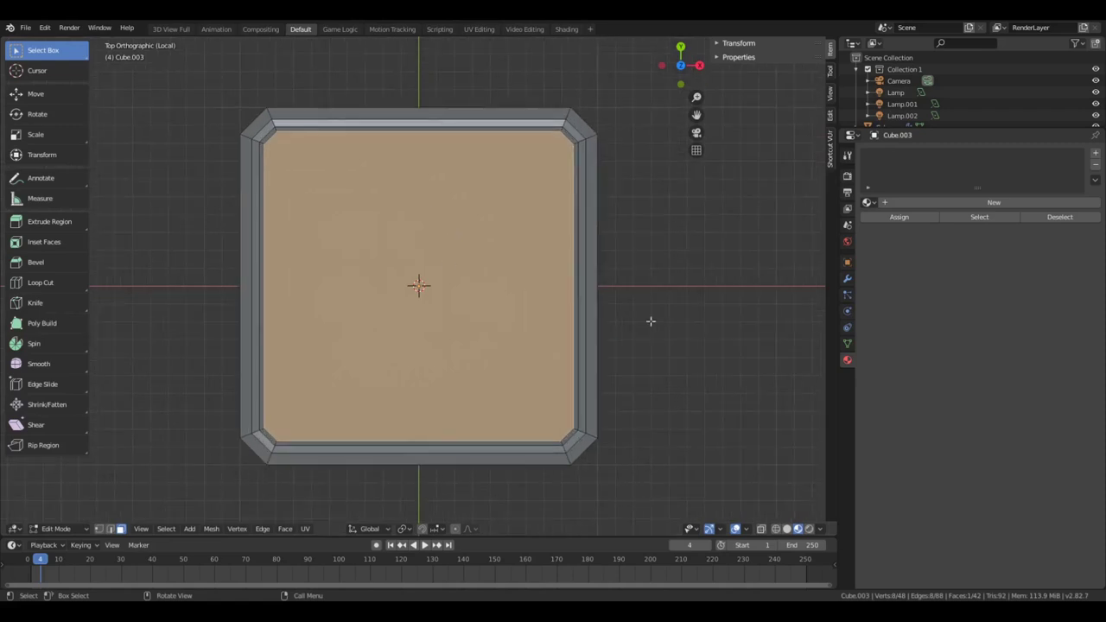
pyautogui.rightClick(444, 321)
pyautogui.hotkey('ctrl', 'r')
pyautogui.moveTo(537, 309); pyautogui.dragTo(564, 249, button='middle')
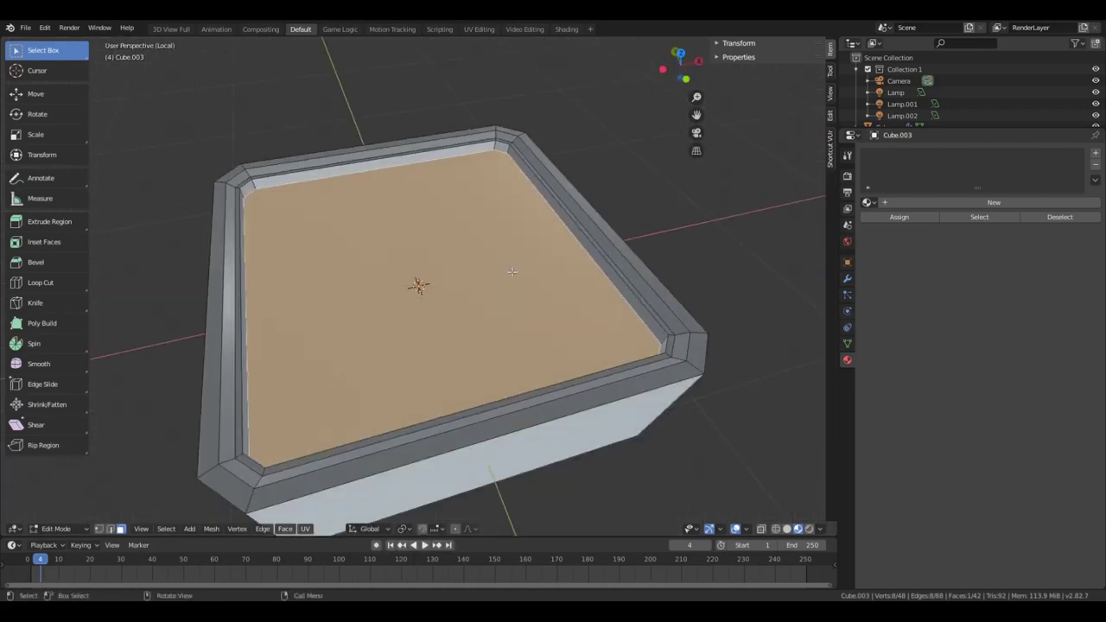
pyautogui.press('x')
pyautogui.hotkey('alt', 'a')
pyautogui.click(402, 249)
pyautogui.press('Tab')
pyautogui.scroll(-4, 421, 247)
pyautogui.hotkey('shift', 'a')
pyautogui.press('Escape')
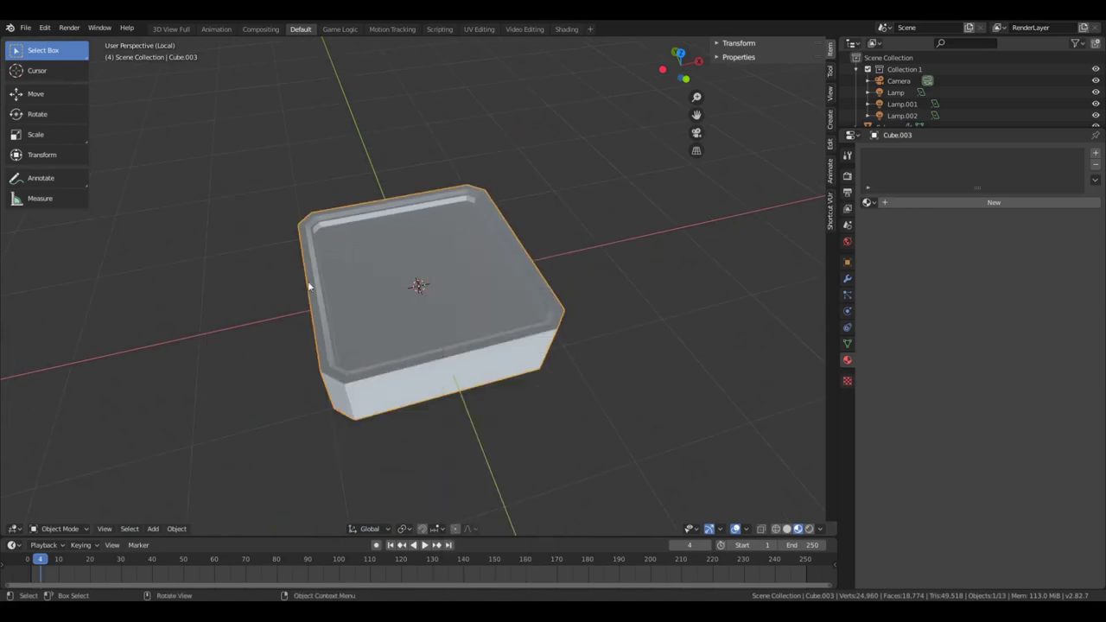
pyautogui.press('Tab')
pyautogui.press('Tab')
pyautogui.moveTo(439, 273)
pyautogui.mouseDown(button='middle')
pyautogui.moveTo(430, 204)
pyautogui.moveTo(563, 187)
pyautogui.moveTo(518, 290)
pyautogui.moveTo(450, 327)
pyautogui.mouseUp(button='middle')
pyautogui.press('z')
pyautogui.click(444, 383)
pyautogui.moveTo(444, 383); pyautogui.dragTo(469, 357, button='middle')
pyautogui.click(469, 356)
pyautogui.moveTo(470, 356)
pyautogui.mouseDown(button='middle')
pyautogui.moveTo(489, 350)
pyautogui.moveTo(442, 353)
pyautogui.mouseUp(button='middle')
pyautogui.hotkey('shift', 'd')
pyautogui.click(571, 331)
pyautogui.press('x')
pyautogui.click(571, 331)
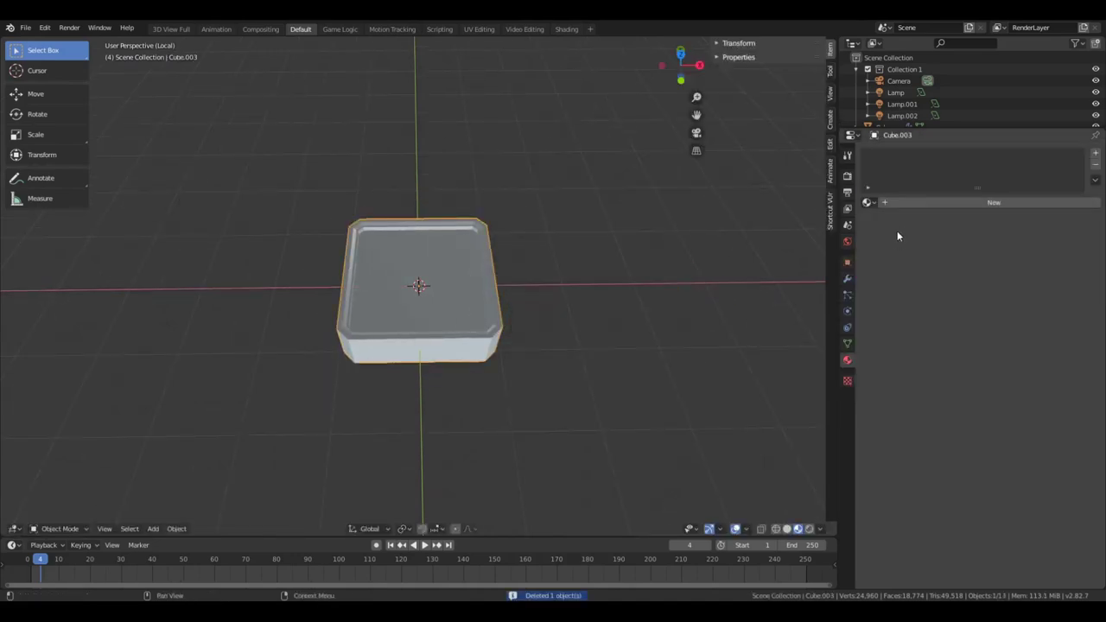
# Add a Bevel modifier to the block and reduce its offset to about 0.02
pyautogui.click(847, 278)
pyautogui.click(890, 153)
pyautogui.click(864, 193)
pyautogui.scroll(5, 393, 390)
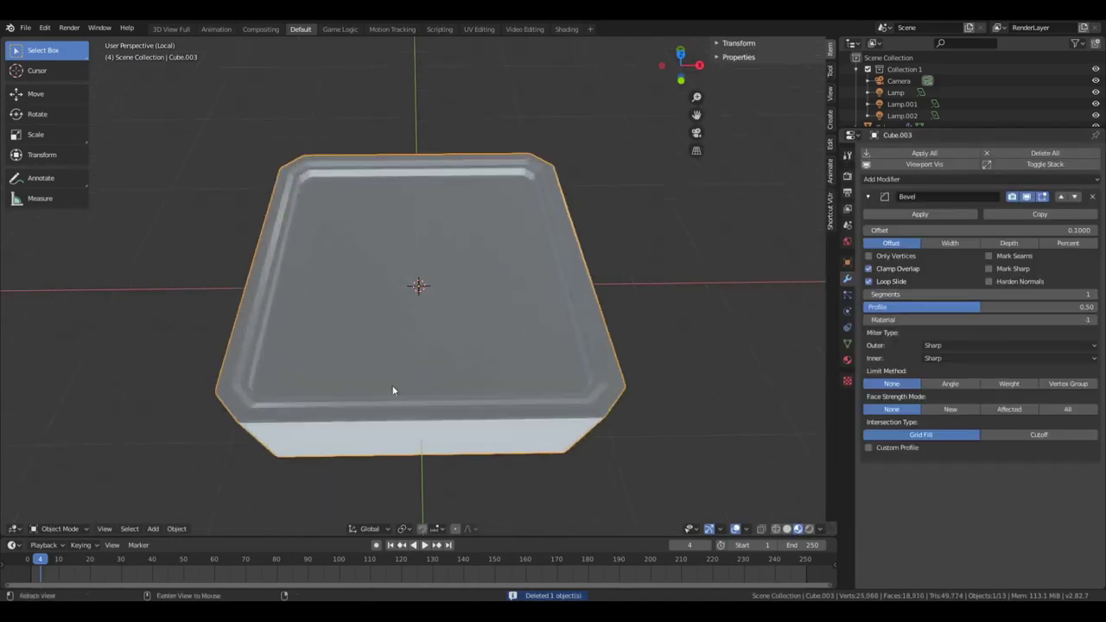
pyautogui.moveTo(392, 390); pyautogui.dragTo(130, 304, button='middle')
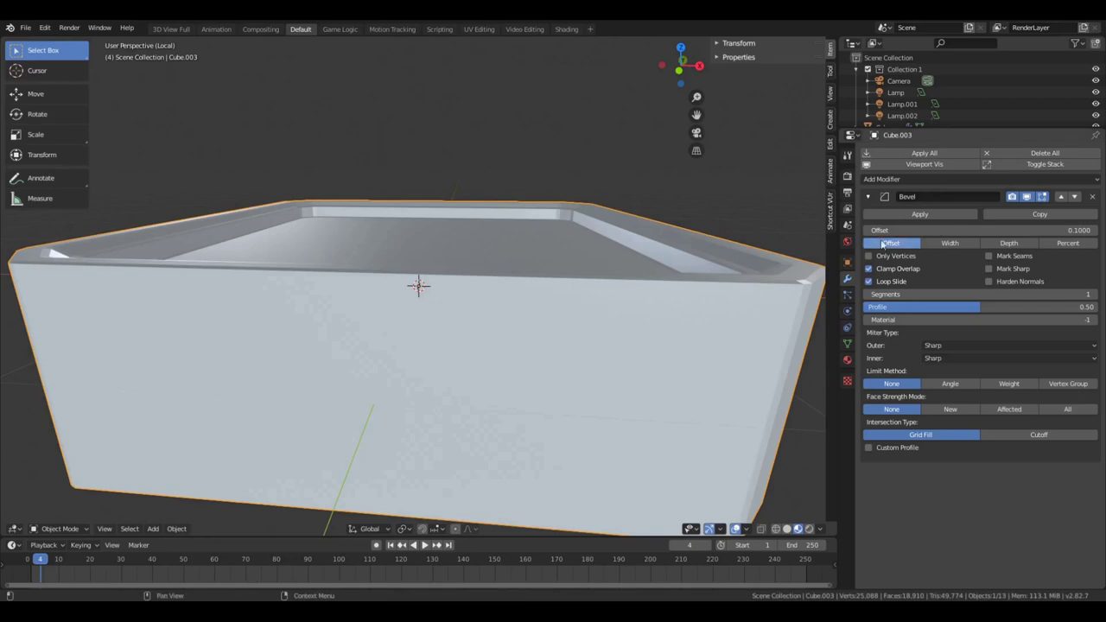
pyautogui.moveTo(1046, 231); pyautogui.dragTo(1004, 231)
# Switch the Bevel modifier's width method to Percent and set the width to 11.84%
pyautogui.click(1055, 243)
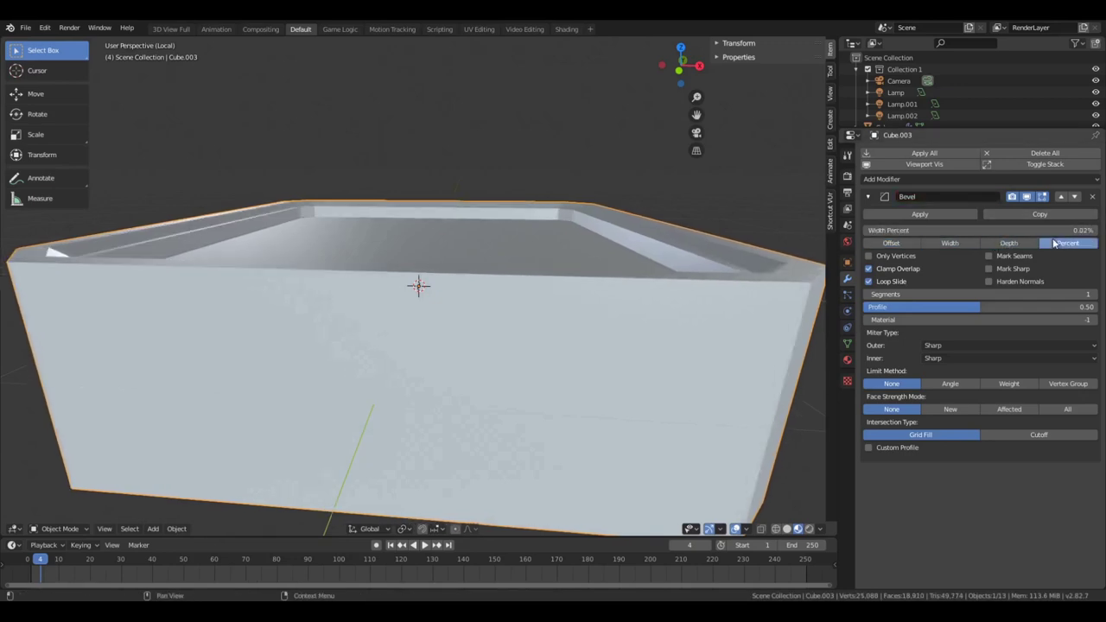
pyautogui.moveTo(719, 265); pyautogui.dragTo(687, 271, button='middle')
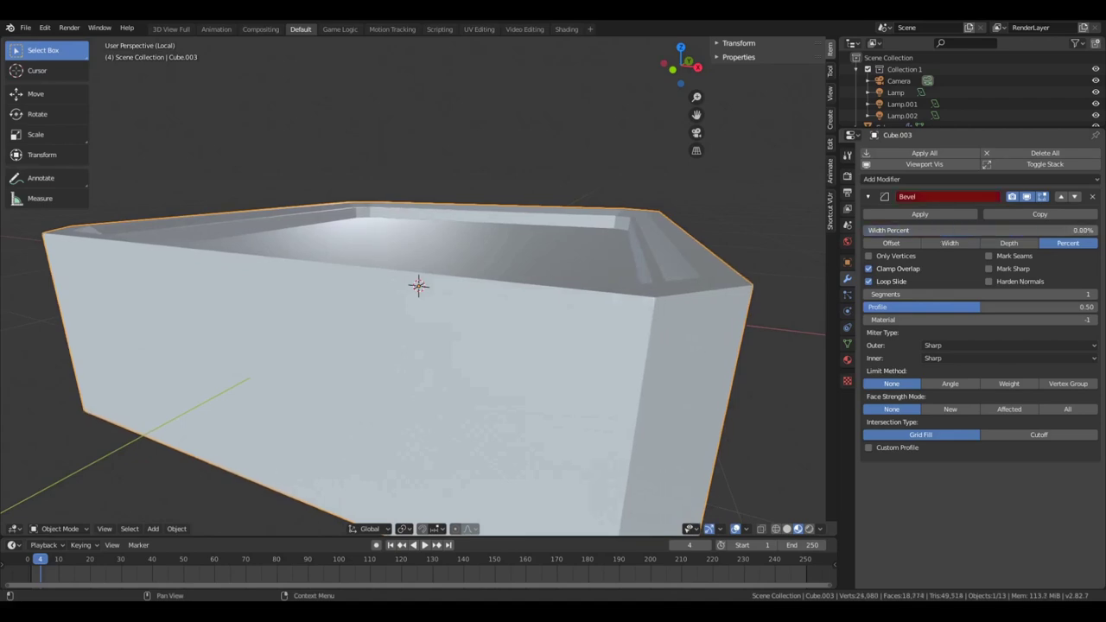
pyautogui.scroll(-4, 556, 301)
pyautogui.press('Tab')
pyautogui.keyDown('alt'); pyautogui.moveTo(472, 295); pyautogui.dragTo(462, 327); pyautogui.keyUp('alt')
pyautogui.press('Tab')
pyautogui.keyDown('alt'); pyautogui.moveTo(484, 363); pyautogui.dragTo(576, 274); pyautogui.keyUp('alt')
pyautogui.press('Tab')
pyautogui.press('Tab')
pyautogui.moveTo(575, 274); pyautogui.dragTo(591, 379, button='middle')
# Try a level 2 Subdivision modifier on the block, place it before the Bevel, and remove it again
pyautogui.hotkey('ctrl', '2')
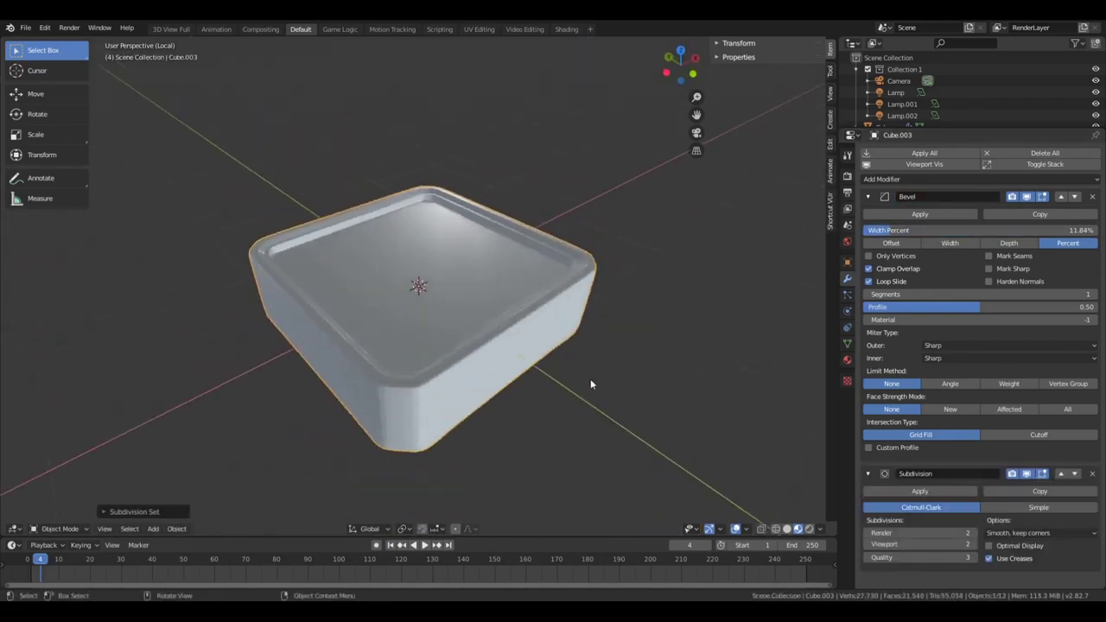
pyautogui.click(1062, 473)
pyautogui.moveTo(522, 383); pyautogui.dragTo(562, 380, button='middle')
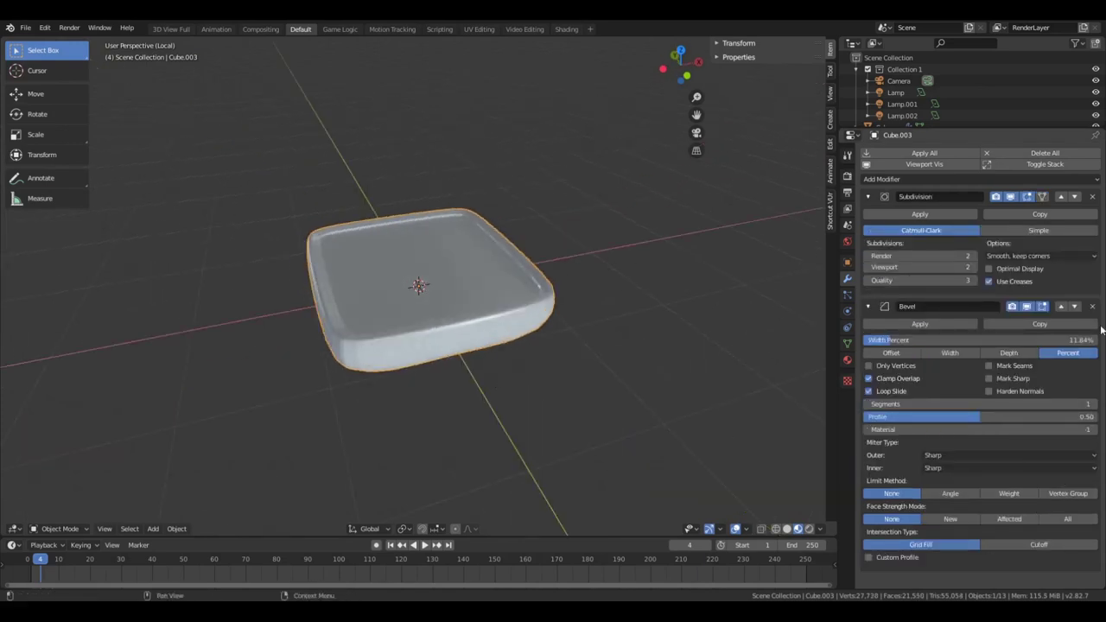
pyautogui.click(1093, 197)
pyautogui.press('Tab')
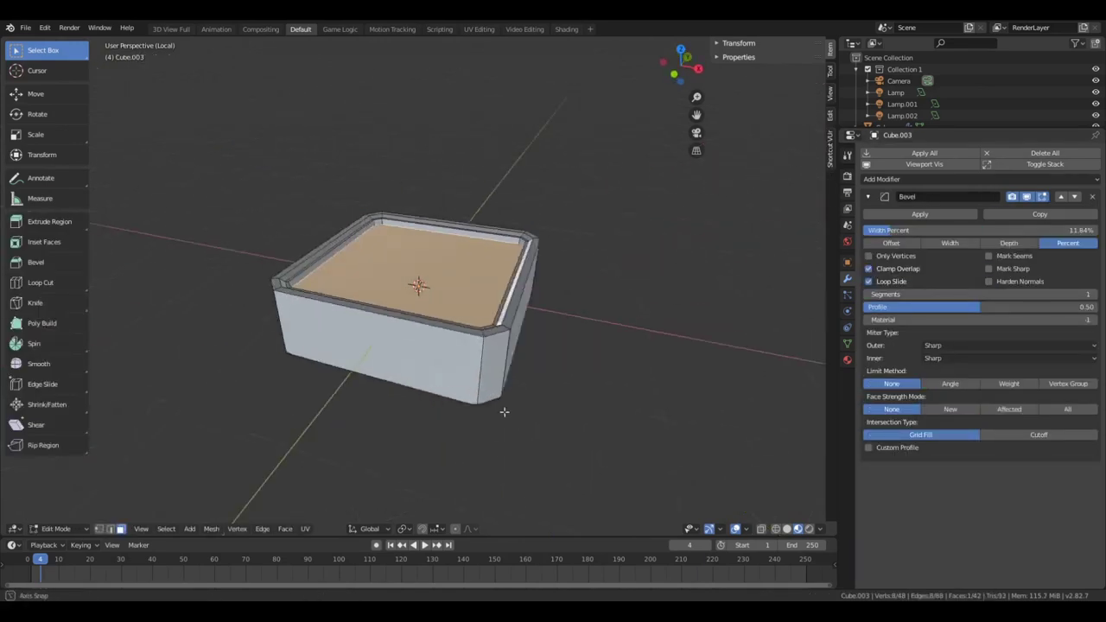
pyautogui.press('Tab')
# Leave local view and rotate the block 90 degrees about the Y axis
pyautogui.moveTo(467, 346); pyautogui.dragTo(584, 501, button='middle')
pyautogui.press('KP_Divide')
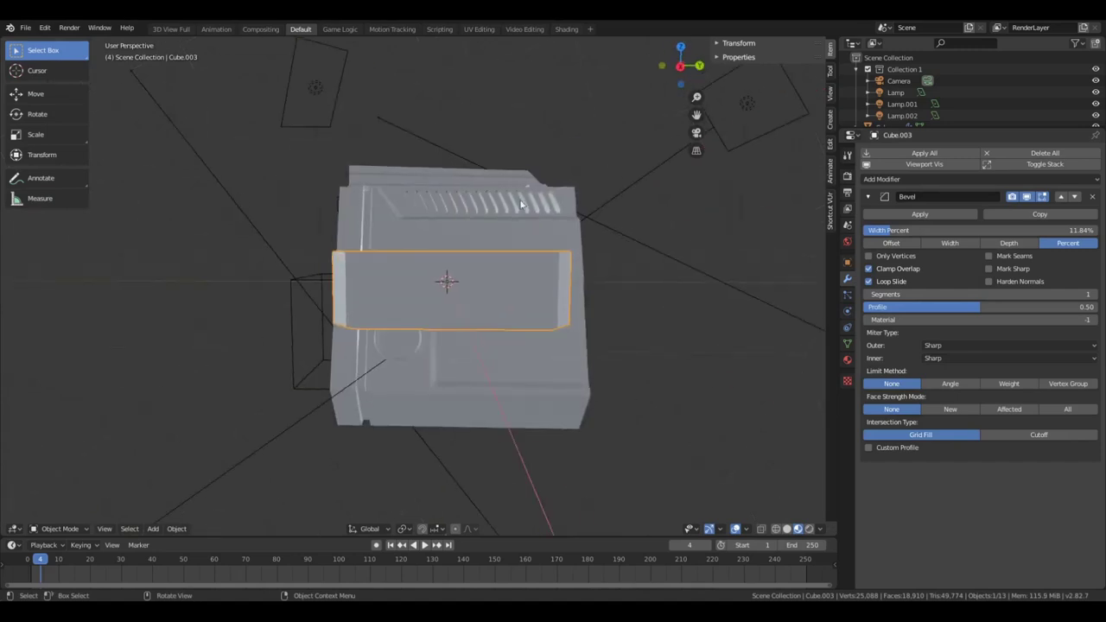
pyautogui.write('ry90')
pyautogui.press('Return')
pyautogui.moveTo(590, 364); pyautogui.dragTo(324, 224, button='middle')
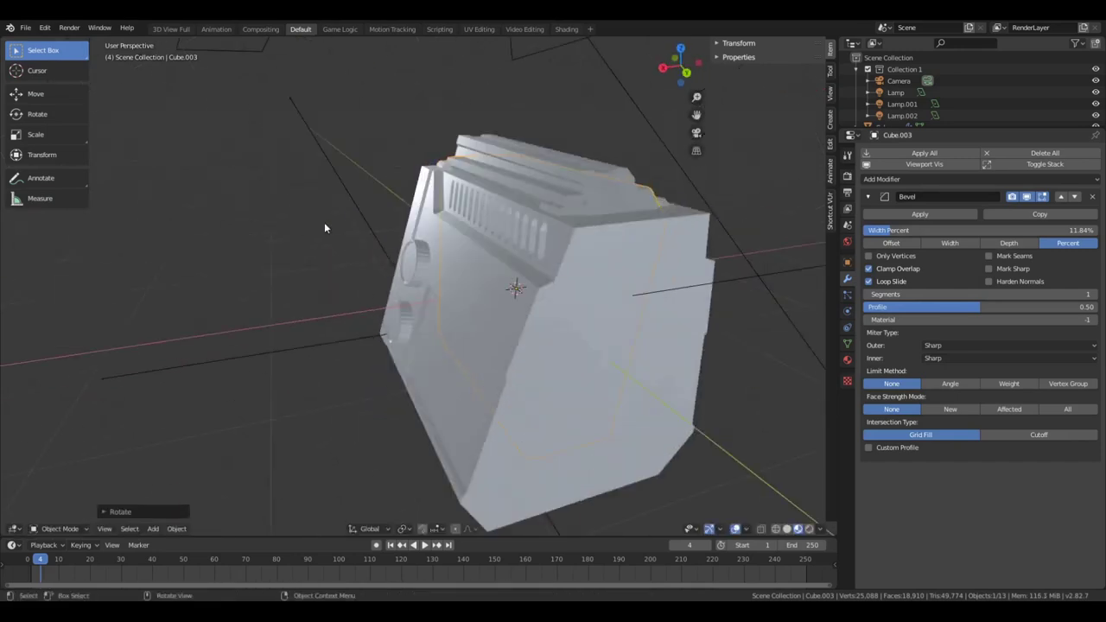
# In front view, move the block along the X axis until it sits beside the body's sloped side
pyautogui.press('KP_1')
pyautogui.press('g')
pyautogui.press('x')
pyautogui.click(449, 241)
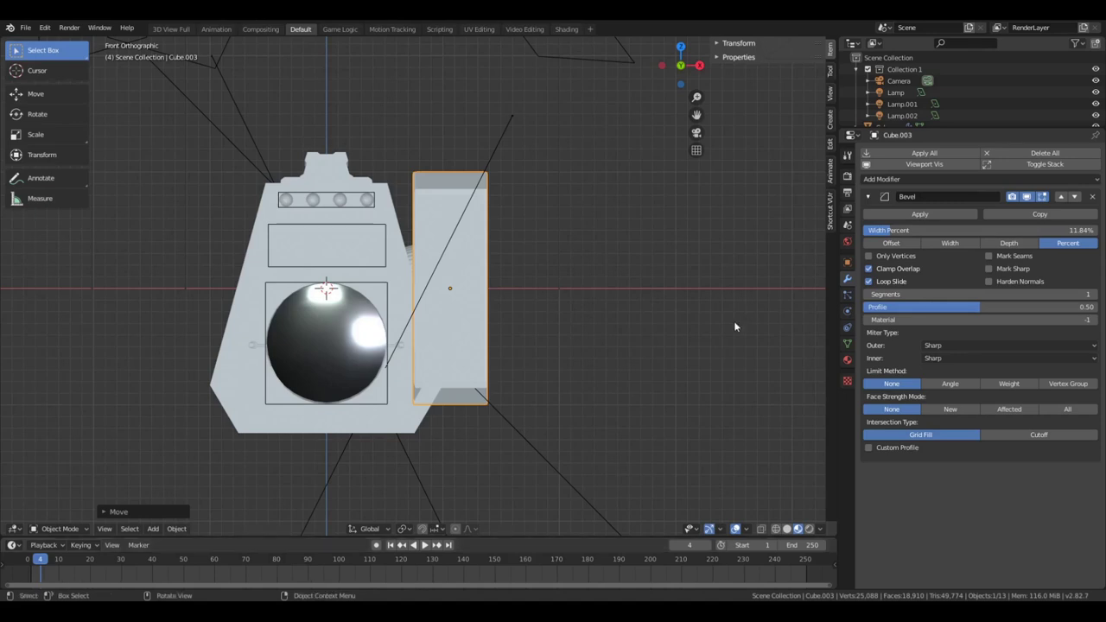
# Tilt the block about -17 degrees in front view to follow the body's slope and scale it down to a small button
pyautogui.press('w')
pyautogui.press('r')
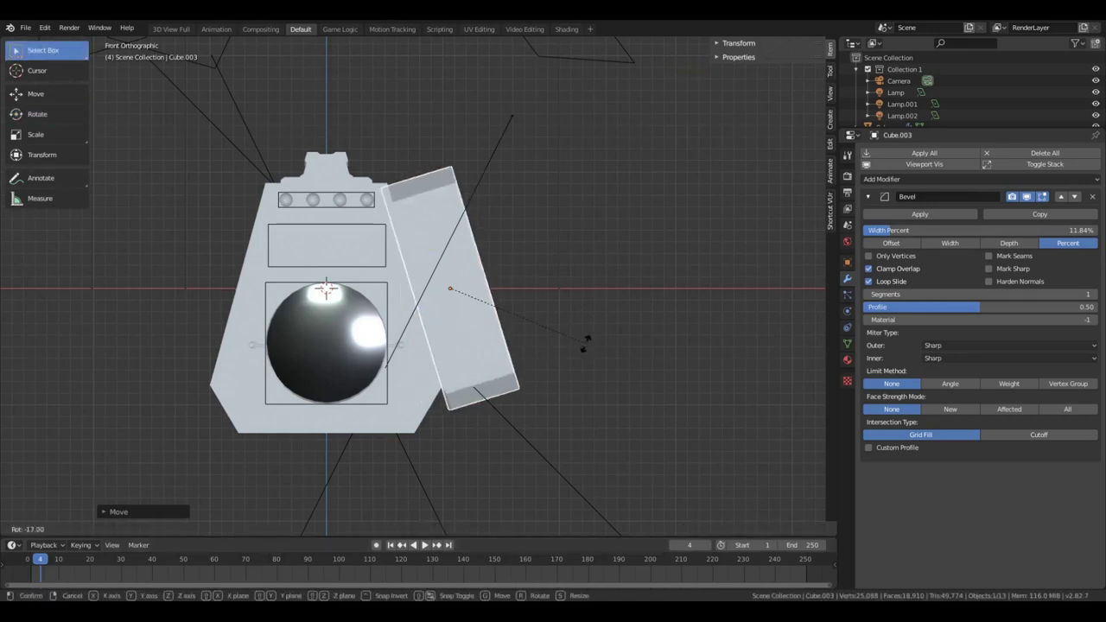
pyautogui.click(587, 344)
pyautogui.press('s')
pyautogui.click(501, 367)
pyautogui.press('r')
pyautogui.click(499, 370)
# Move the button block about -0.38 along the X axis onto the body's side and scale it down further
pyautogui.moveTo(498, 371); pyautogui.dragTo(259, 401, button='middle')
pyautogui.press('g')
pyautogui.press('x')
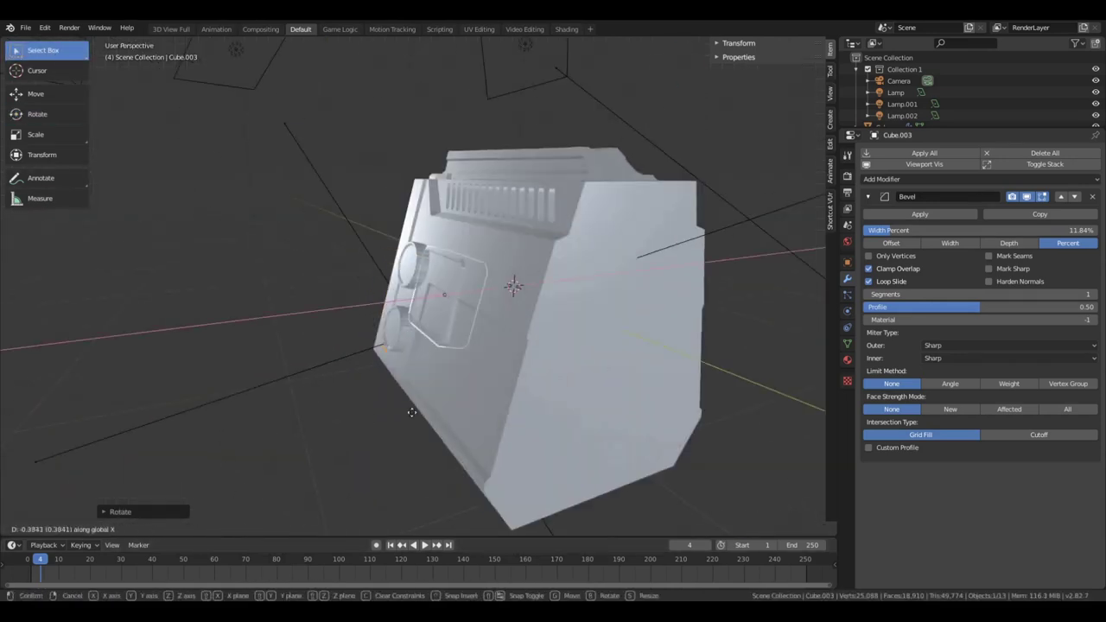
pyautogui.click(413, 413)
pyautogui.moveTo(412, 412); pyautogui.dragTo(547, 359, button='middle')
pyautogui.press('s')
pyautogui.click(536, 372)
# Slide the button along the Y axis away from the dials and show the model in wireframe from the right
pyautogui.press('g')
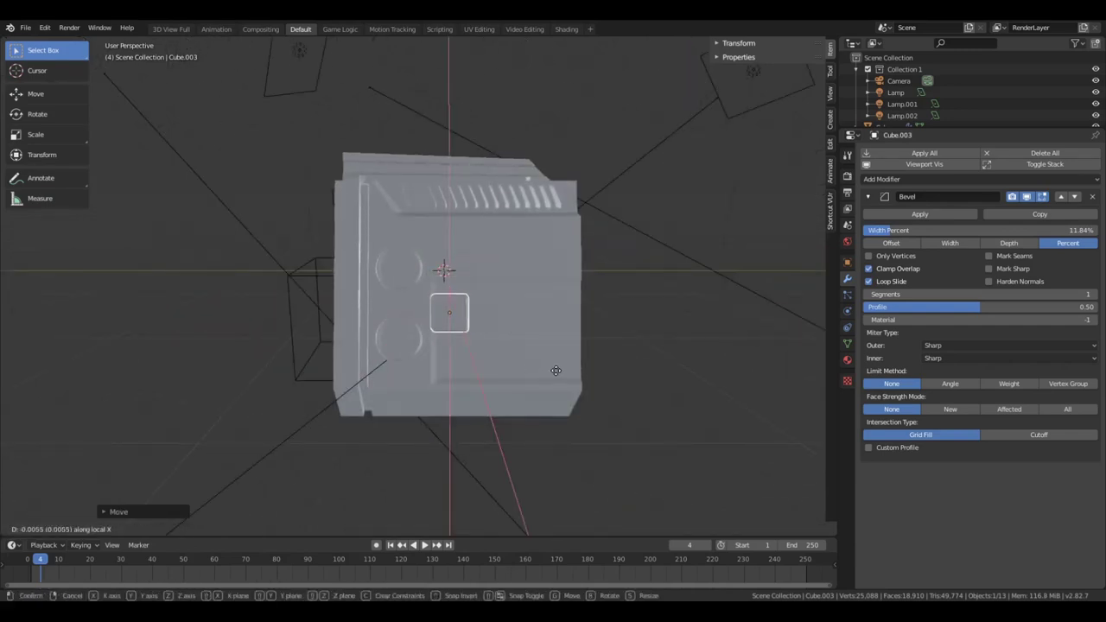
pyautogui.press('y')
pyautogui.click(556, 381)
pyautogui.press('KP_1')
pyautogui.press('KP_3')
pyautogui.press('z')
pyautogui.click(510, 389)
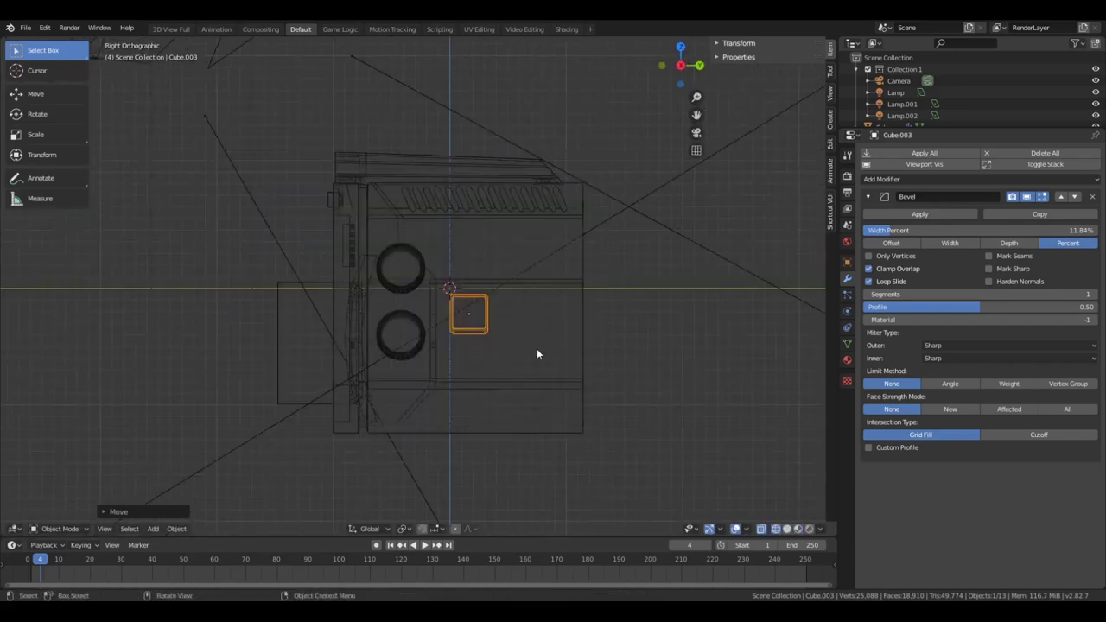
# Shrink the button to about two thirds and reposition it near the middle of the recessed side panel
pyautogui.scroll(4, 540, 361)
pyautogui.press('s')
pyautogui.click(612, 395)
pyautogui.press('g')
pyautogui.press('z')
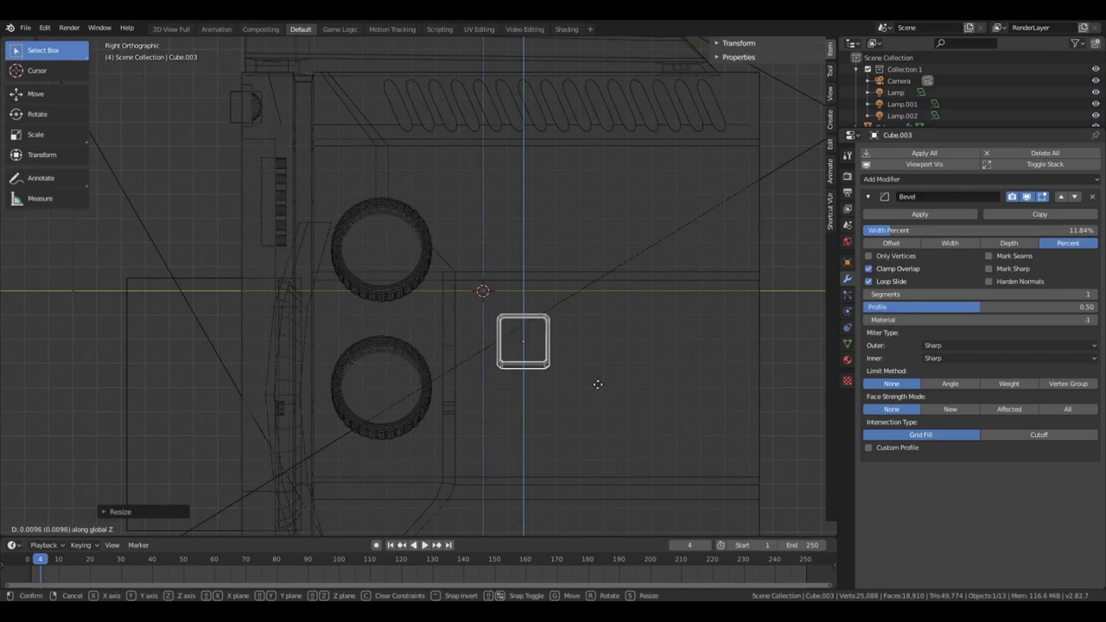
pyautogui.click(676, 392)
pyautogui.hotkey('shift', 'd')
pyautogui.press('x')
pyautogui.press('y')
pyautogui.click(754, 378)
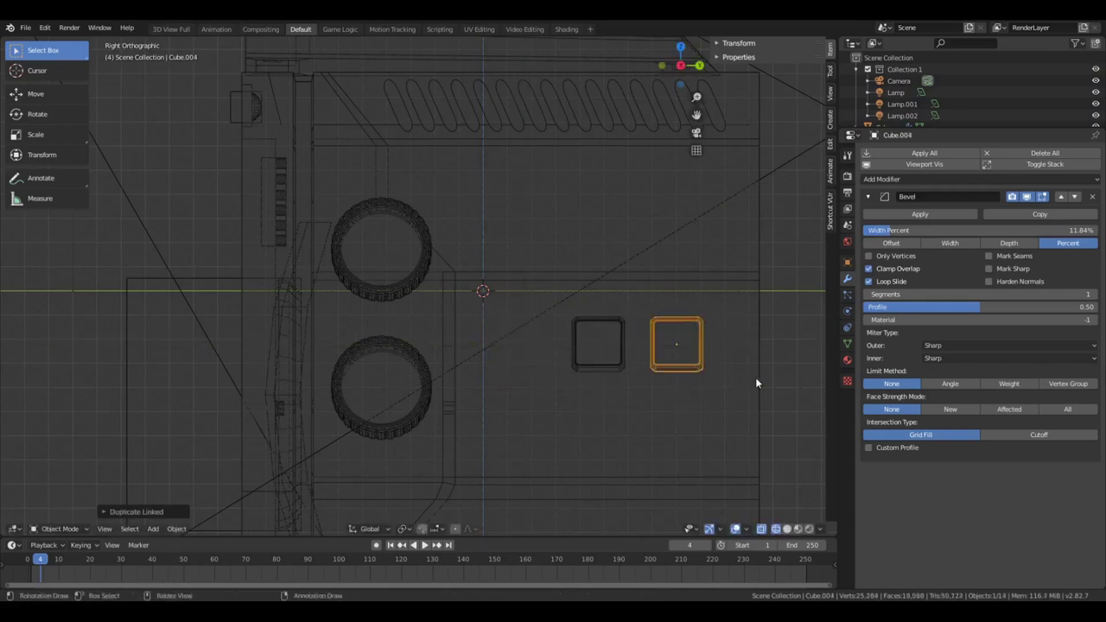
pyautogui.press('Delete')
# Duplicate the square button and place the copy beside it along the Y axis with a small gap
pyautogui.click(607, 365)
pyautogui.hotkey('shift', 'd')
pyautogui.press('x')
pyautogui.click(675, 366)
pyautogui.press('a')
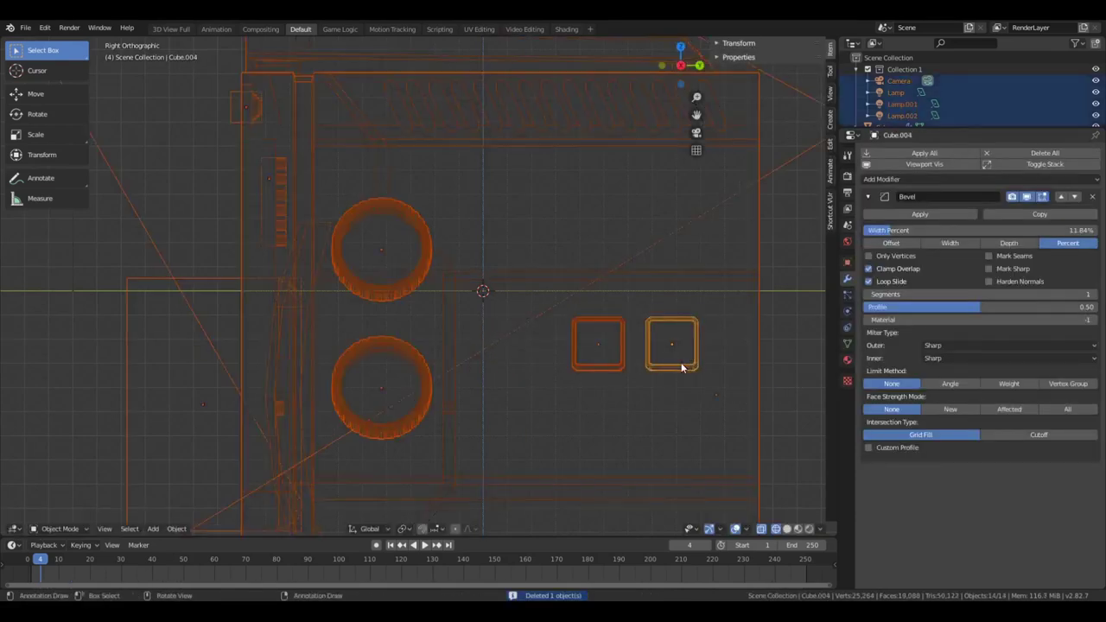
# Duplicate the second square button and place the copy directly below it
pyautogui.click(677, 365)
pyautogui.hotkey('shift', 'd')
pyautogui.press('y')
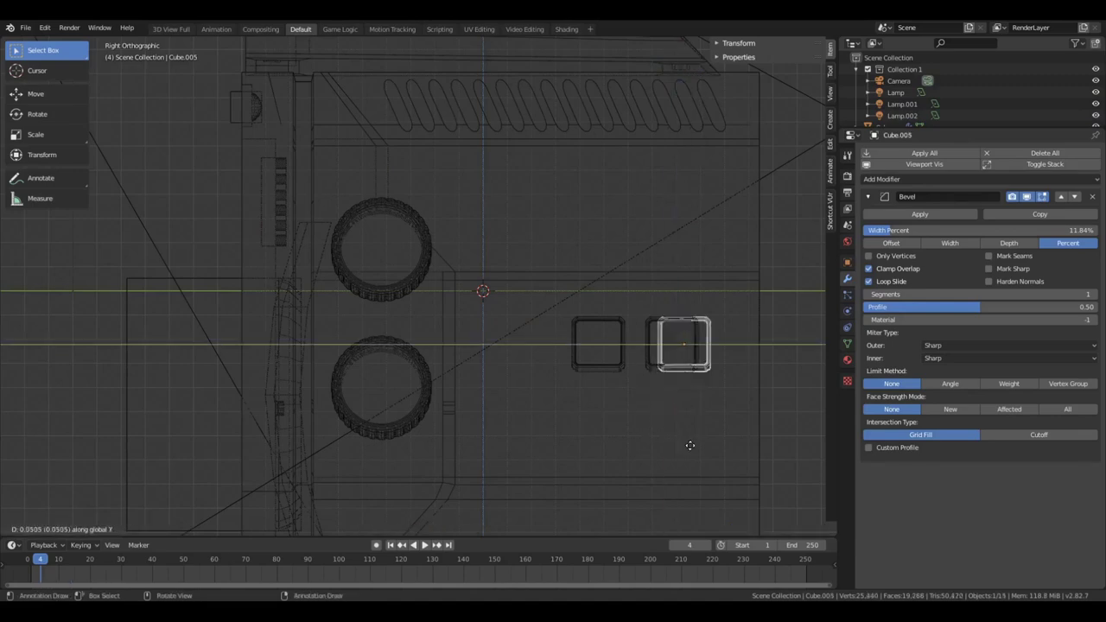
pyautogui.click(695, 443)
# Stretch the lower button's dial-side end along Y until it spans both square buttons, and return to solid shading
pyautogui.press('Tab')
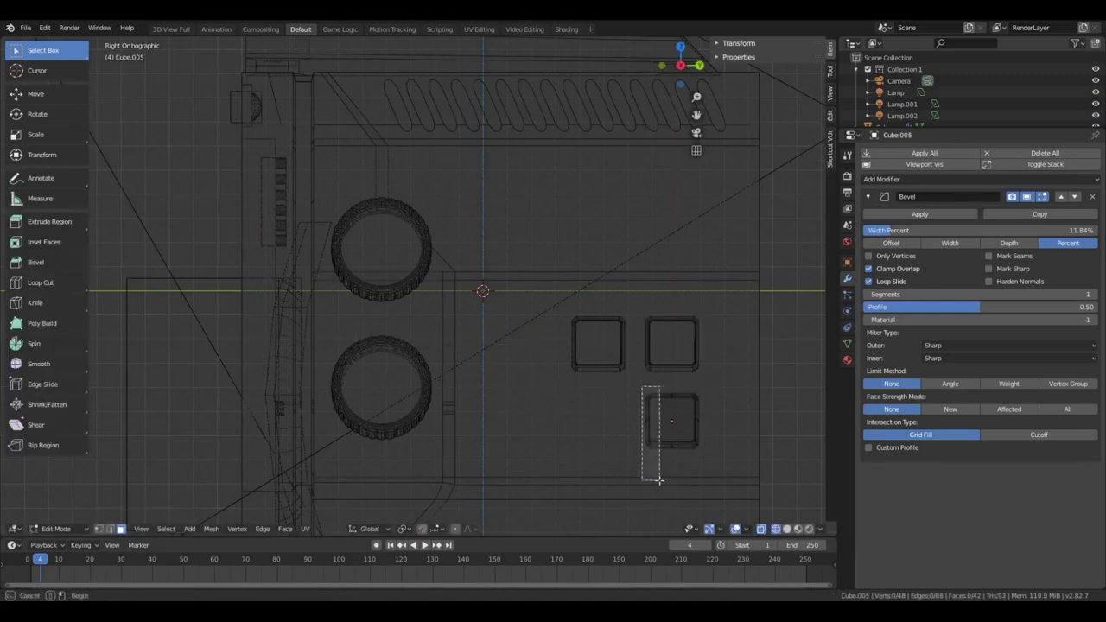
pyautogui.moveTo(659, 481); pyautogui.dragTo(659, 480)
pyautogui.press('g')
pyautogui.press('y')
pyautogui.click(586, 450)
pyautogui.press('Tab')
pyautogui.hotkey('shift', 'z')
# Select all three buttons and move them slightly together along their local Z axis
pyautogui.moveTo(751, 424)
pyautogui.mouseDown(button='middle')
pyautogui.moveTo(658, 420)
pyautogui.moveTo(617, 437)
pyautogui.mouseUp(button='middle')
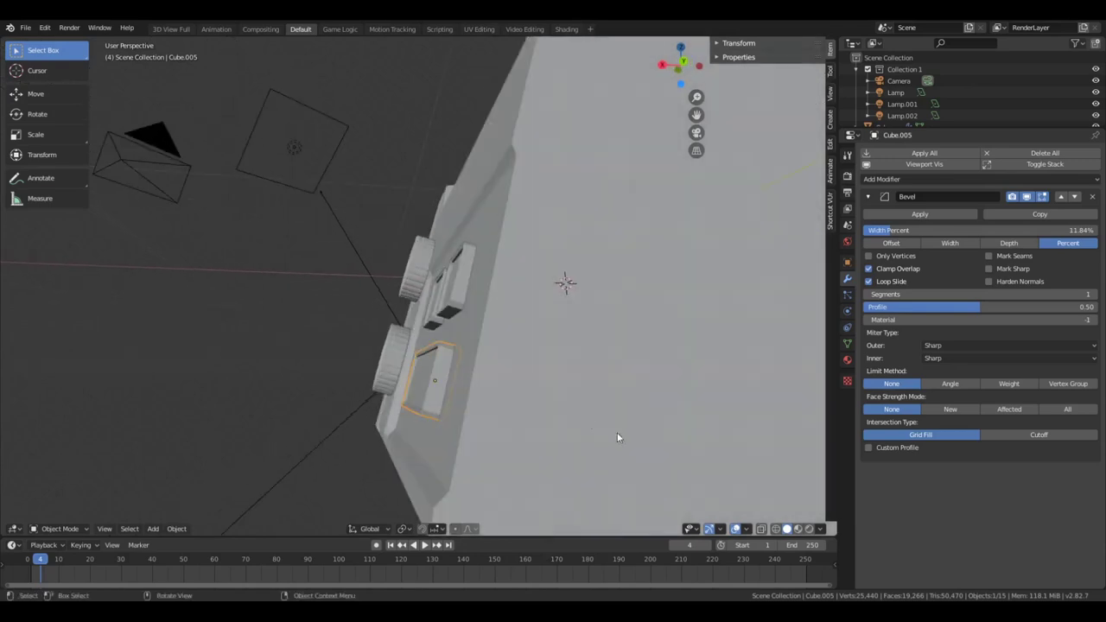
pyautogui.keyDown('shift'); pyautogui.click(440, 358); pyautogui.keyUp('shift')
pyautogui.press('g')
pyautogui.press('z')
pyautogui.press('z')
pyautogui.click(454, 361)
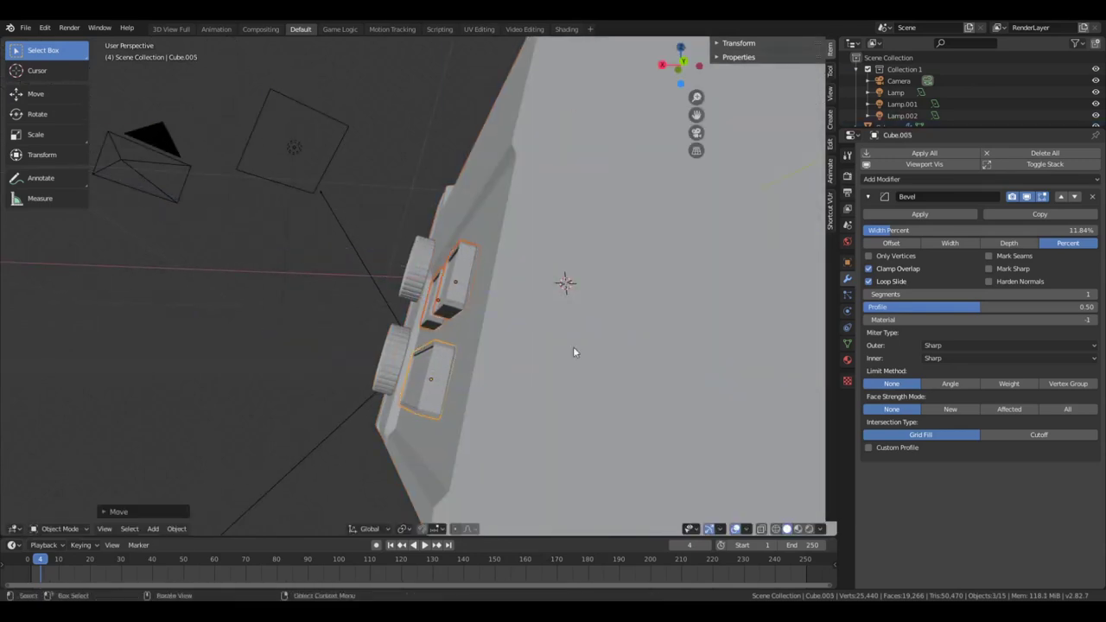
# Turn on the Shortcut VUr display of pressed inputs and hide the sidebar
pyautogui.click(831, 211)
pyautogui.click(788, 60)
pyautogui.press('n')
# Examine the body's side around the dials and buttons, including its mesh layout in Edit Mode
pyautogui.moveTo(536, 298); pyautogui.dragTo(696, 363, button='middle')
pyautogui.click(696, 363)
pyautogui.moveTo(695, 363); pyautogui.dragTo(616, 309, button='middle')
pyautogui.press('g')
pyautogui.click(615, 409)
pyautogui.press('a')
pyautogui.press('a')
pyautogui.press('a')
pyautogui.scroll(-2, 504, 366)
pyautogui.click(538, 343)
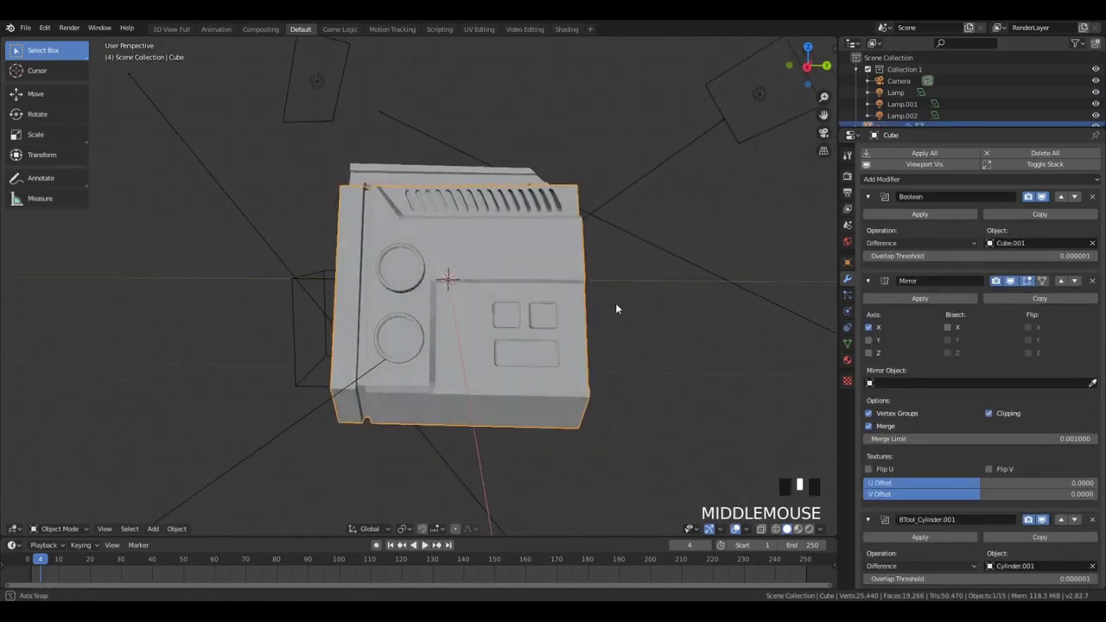
pyautogui.press('Tab')
pyautogui.press('Tab')
pyautogui.press('Tab')
pyautogui.scroll(3, 567, 239)
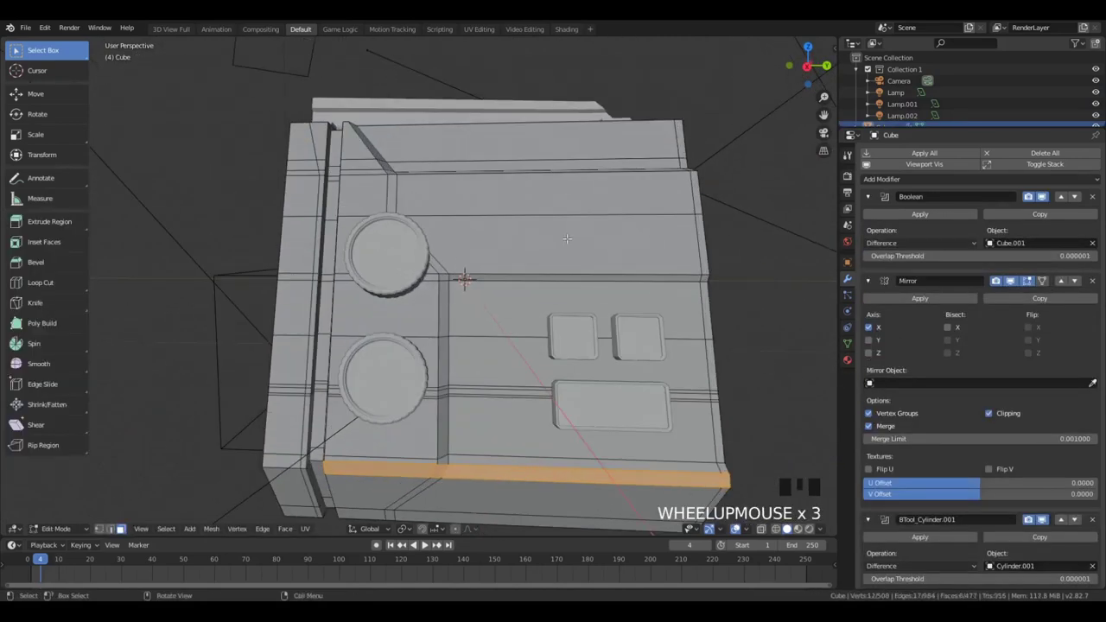
pyautogui.press('Tab')
# Move the two round dials slightly up the body's side and adjust their placement along Y, leaving nothing selected
pyautogui.click(392, 251)
pyautogui.press('g')
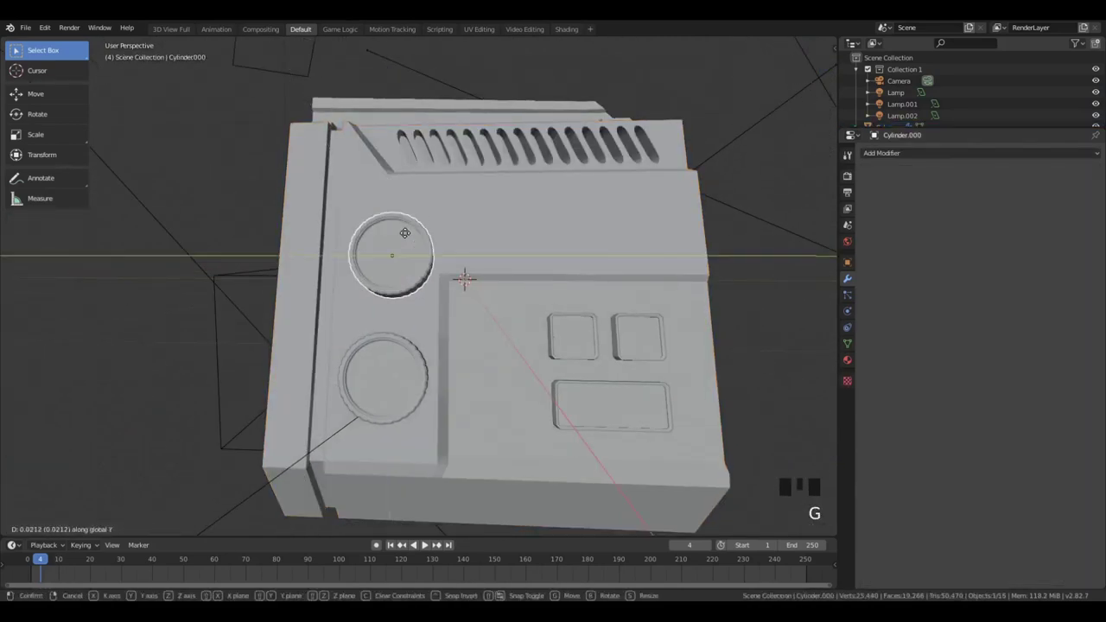
pyautogui.click(407, 241)
pyautogui.click(424, 396)
pyautogui.press('g')
pyautogui.press('y')
pyautogui.press('x')
pyautogui.press('x')
pyautogui.click(428, 381)
pyautogui.press('a')
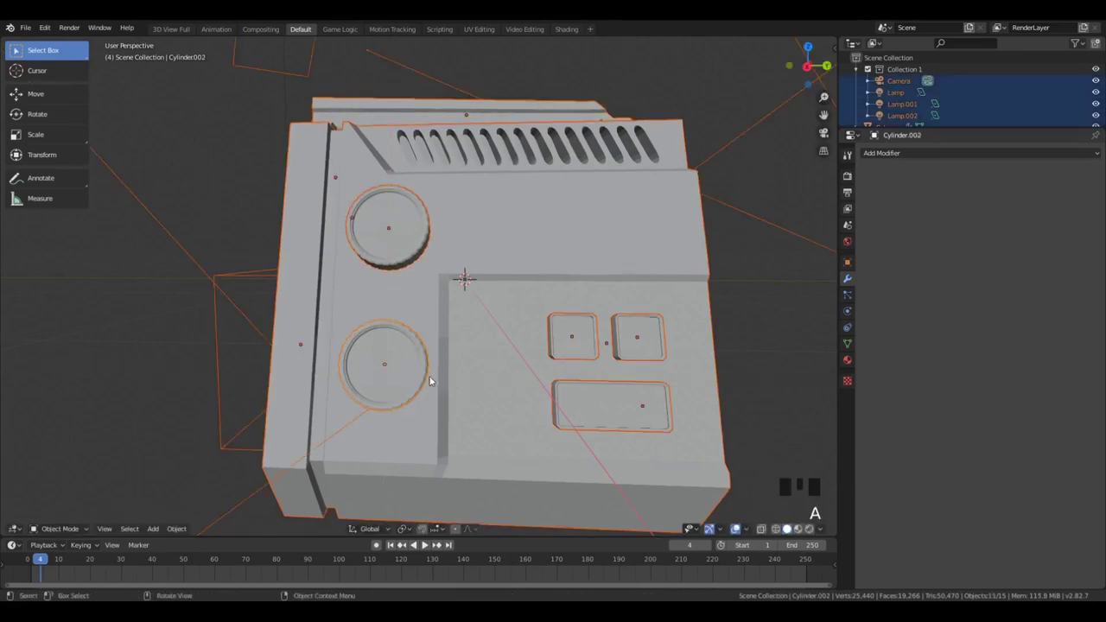
pyautogui.press('a')
# Select all three side-panel buttons, scale them together and shift them along global Y, leaving nothing selected
pyautogui.moveTo(430, 382); pyautogui.dragTo(675, 393, button='middle')
pyautogui.click(532, 372)
pyautogui.keyDown('shift'); pyautogui.click(565, 327); pyautogui.keyUp('shift')
pyautogui.keyDown('shift'); pyautogui.click(531, 324); pyautogui.keyUp('shift')
pyautogui.press('s')
pyautogui.click(649, 383)
pyautogui.press('g')
pyautogui.press('y')
pyautogui.click(588, 383)
pyautogui.press('a')
pyautogui.press('a')
pyautogui.press('a')
pyautogui.moveTo(482, 223); pyautogui.dragTo(600, 302, button='middle')
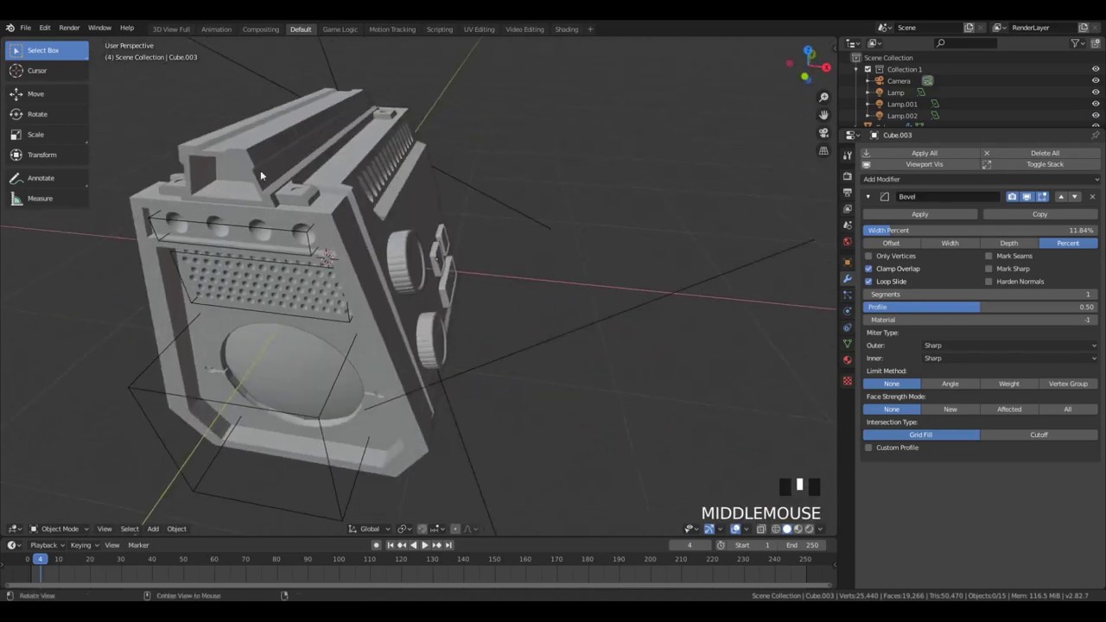
# Add a UV sphere with 8 segments and 8 rings at the 3D cursor's default location
pyautogui.moveTo(260, 170); pyautogui.dragTo(347, 232, button='middle')
pyautogui.hotkey('shift', 'a')
pyautogui.click(467, 268)
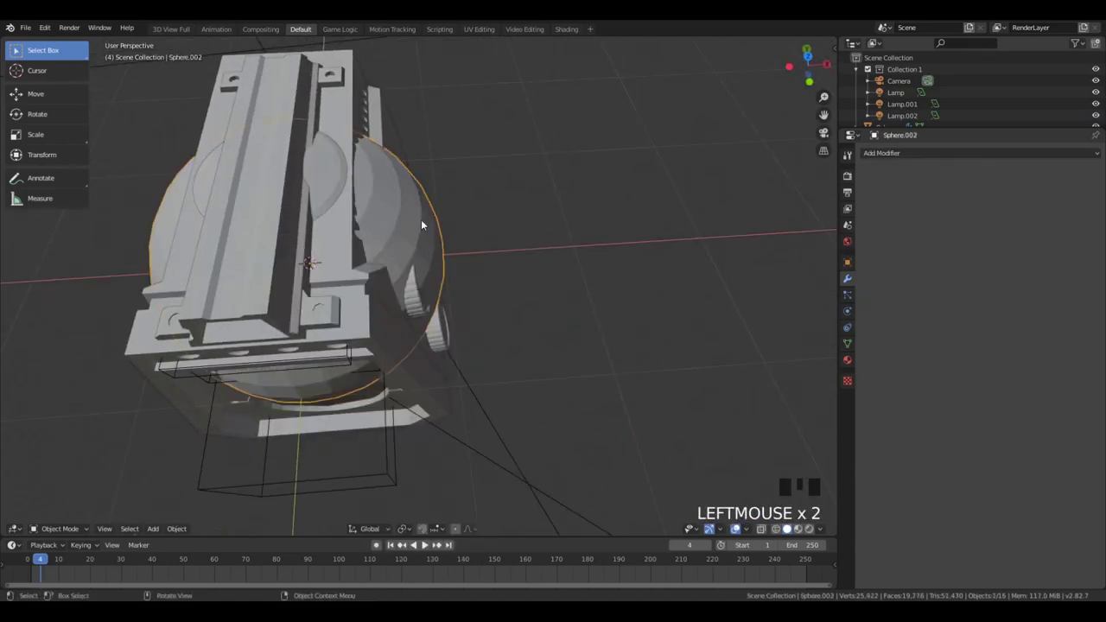
pyautogui.press('F9')
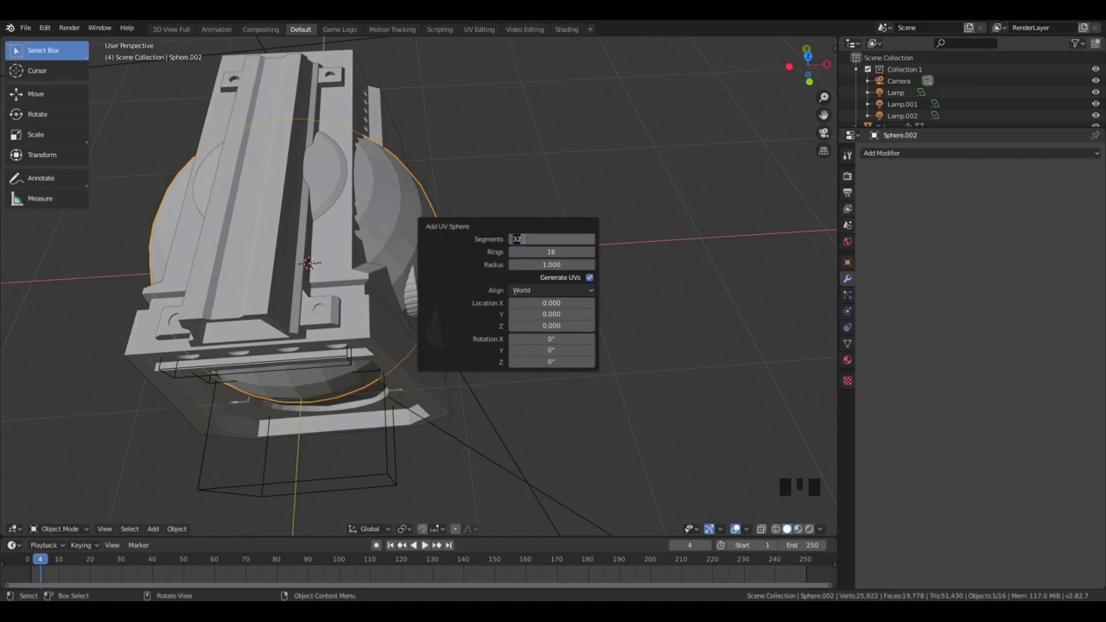
pyautogui.write('8')
pyautogui.press('Return')
pyautogui.press('F9')
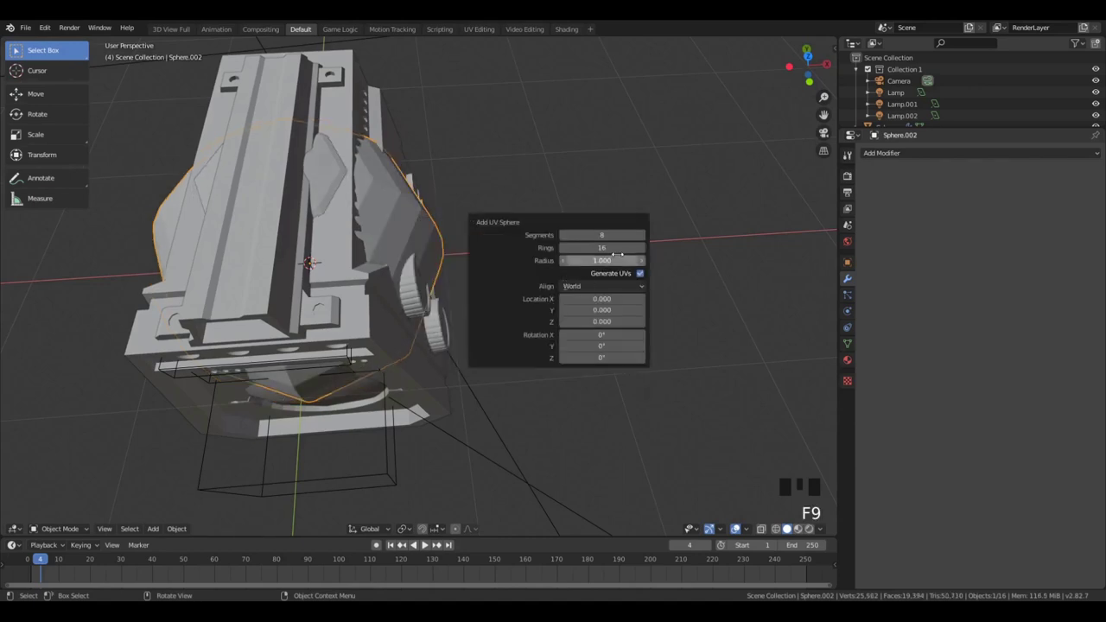
pyautogui.write('8')
pyautogui.press('Return')
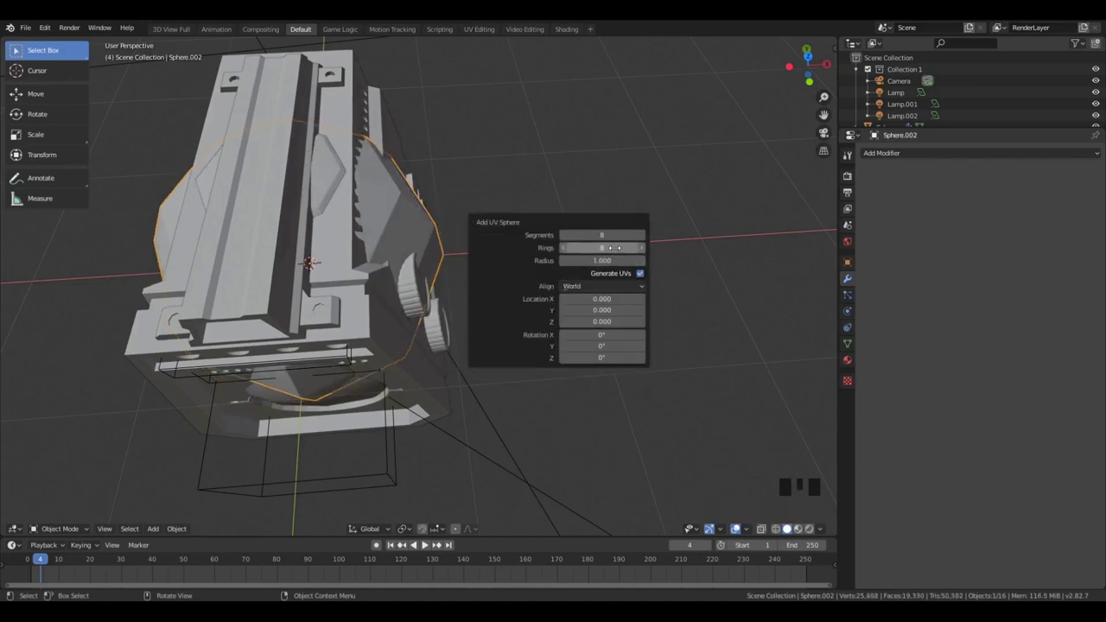
# Move the new sphere along X until it stands clear beside the device, and look at it from the front
pyautogui.press('g')
pyautogui.click(834, 307)
pyautogui.moveTo(804, 355); pyautogui.dragTo(693, 295, button='middle')
pyautogui.press('KP_1')
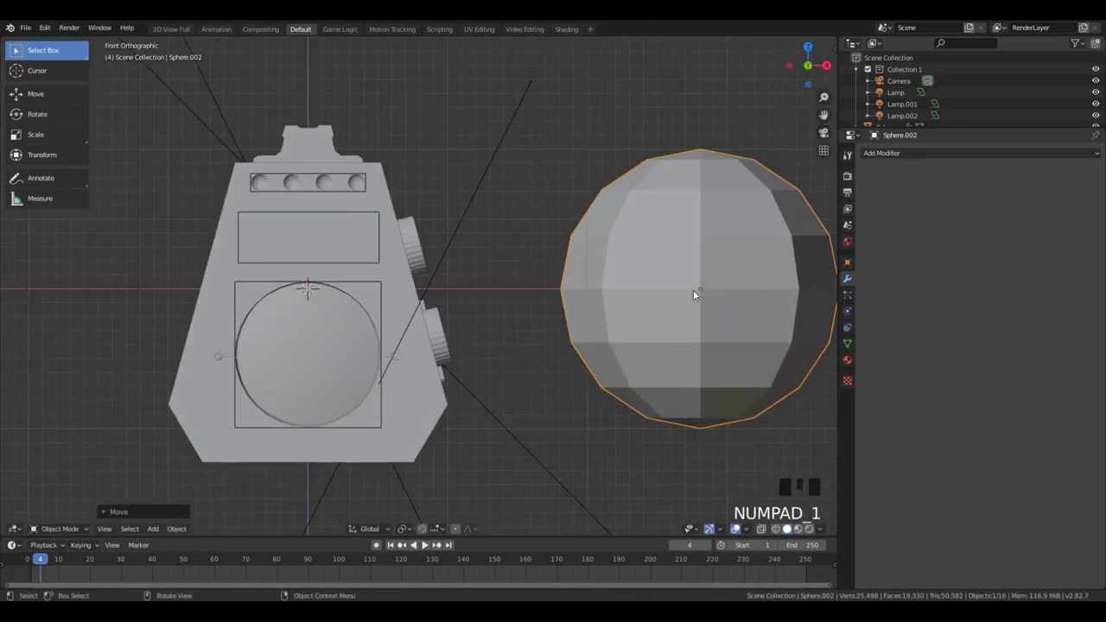
# Isolate the sphere in local view and delete its lower half in wireframe to leave a dome
pyautogui.press('KP_Divide')
pyautogui.press('Tab')
pyautogui.press('z')
pyautogui.hotkey('alt', 'a')
pyautogui.press('b')
pyautogui.moveTo(207, 298); pyautogui.dragTo(720, 471)
pyautogui.press('x')
pyautogui.click(720, 470)
pyautogui.press('Tab')
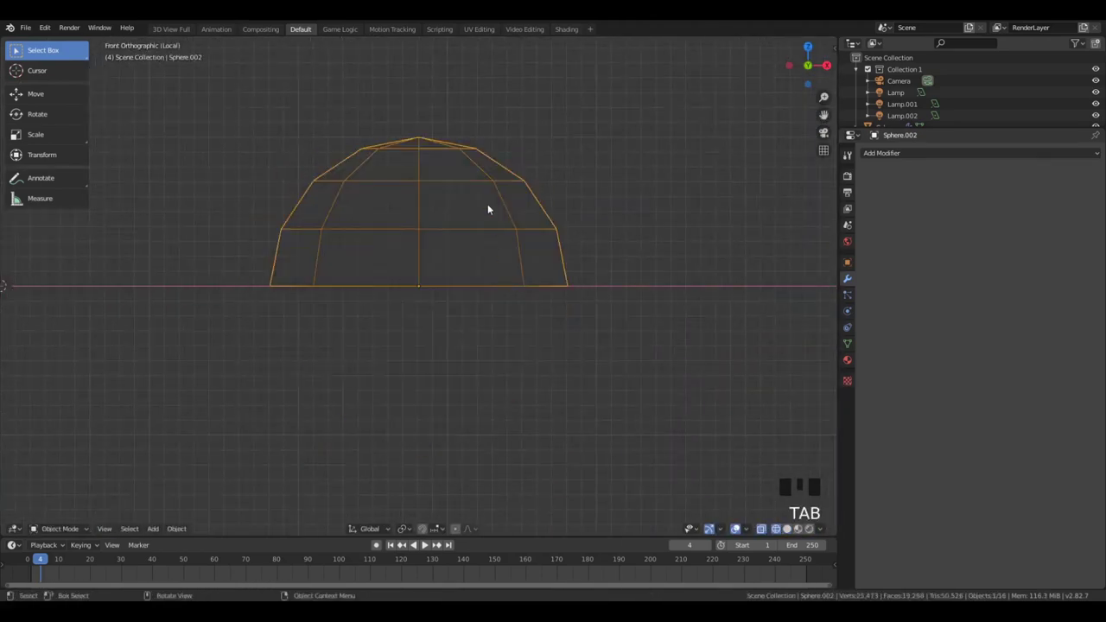
pyautogui.press('Tab')
pyautogui.press('Tab')
pyautogui.press('Tab')
pyautogui.press('a')
pyautogui.press('s')
pyautogui.rightClick(596, 342)
pyautogui.press('Tab')
# Flatten the dome slightly along global Z and return to solid shading in Edit Mode
pyautogui.press('s')
pyautogui.press('z')
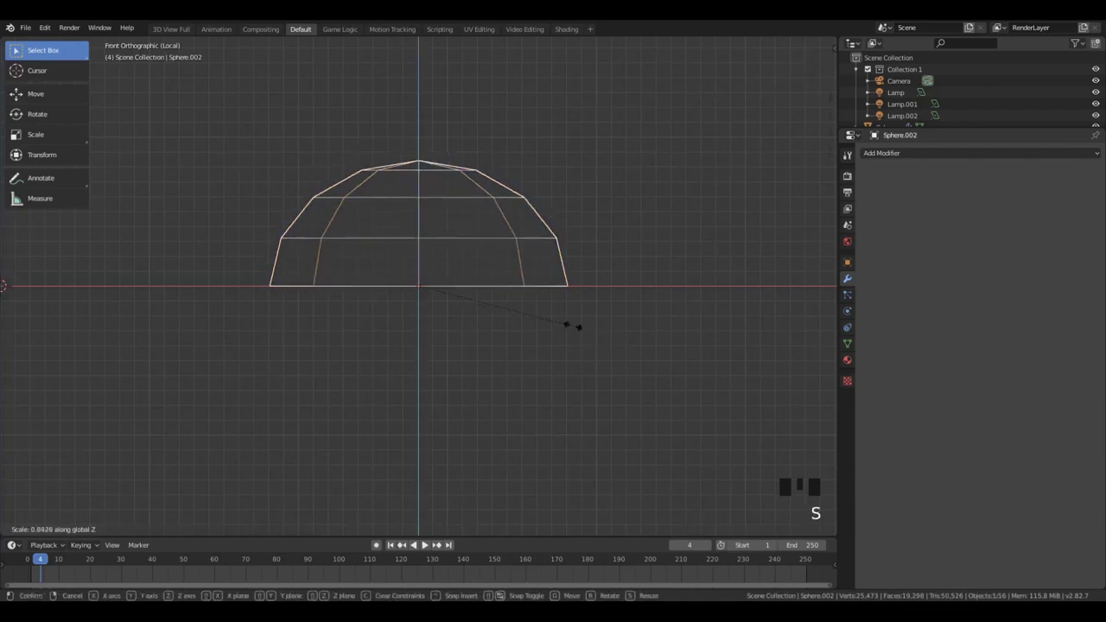
pyautogui.click(555, 315)
pyautogui.press('Tab')
pyautogui.press('z')
pyautogui.click(654, 257)
# Delete the ring of triangular faces at the dome's apex to leave an octagonal opening
pyautogui.moveTo(223, 298); pyautogui.dragTo(233, 350, button='middle')
pyautogui.press('a')
pyautogui.press('a')
pyautogui.press('a')
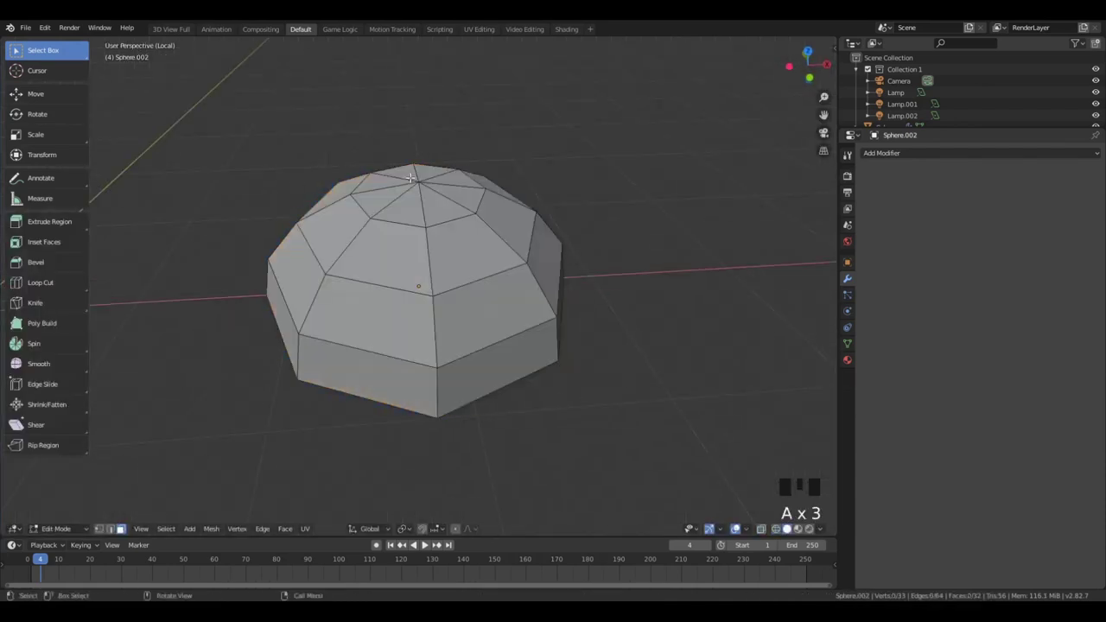
pyautogui.press('b')
pyautogui.moveTo(396, 172); pyautogui.dragTo(450, 198)
pyautogui.press('x')
pyautogui.click(449, 230)
pyautogui.moveTo(345, 357); pyautogui.dragTo(337, 412, button='middle')
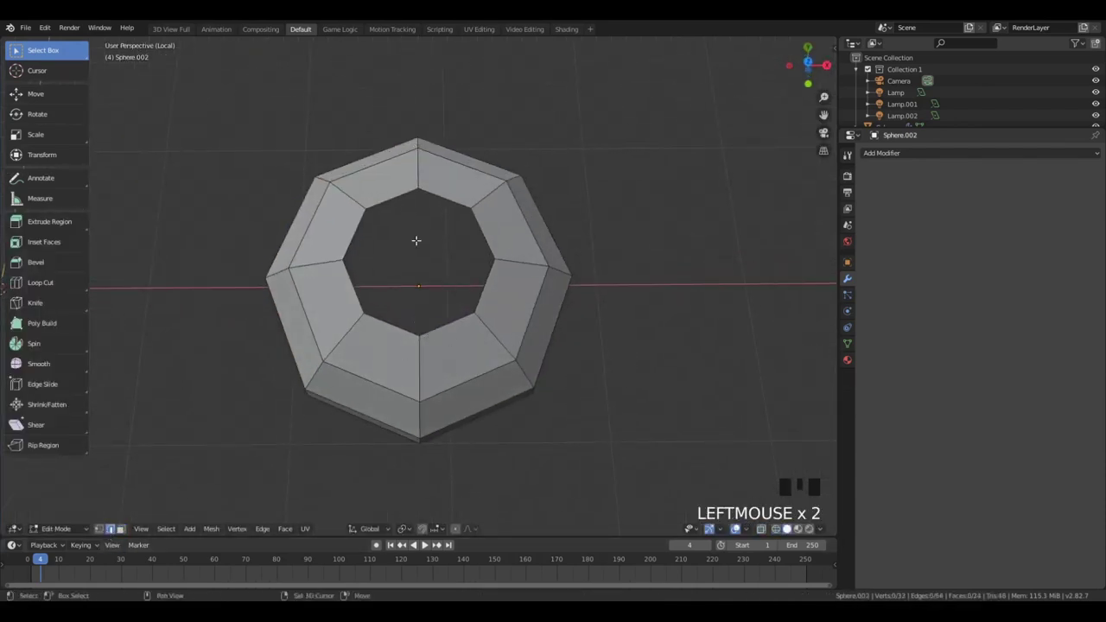
# Bridge the octagonal opening with a cross of faces, dividing the first strip with two edge loops, and leave Edit Mode
pyautogui.press('f')
pyautogui.hotkey('ctrl', 'r')
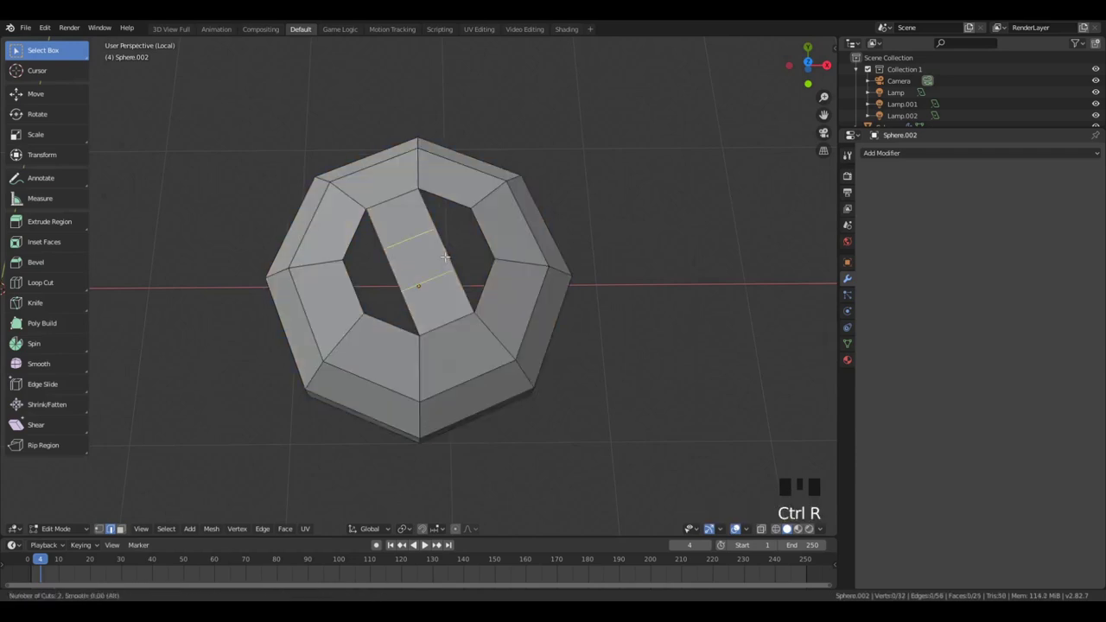
pyautogui.keyDown('shift'); pyautogui.click(371, 287); pyautogui.keyUp('shift')
pyautogui.moveTo(372, 287); pyautogui.dragTo(472, 325, button='middle')
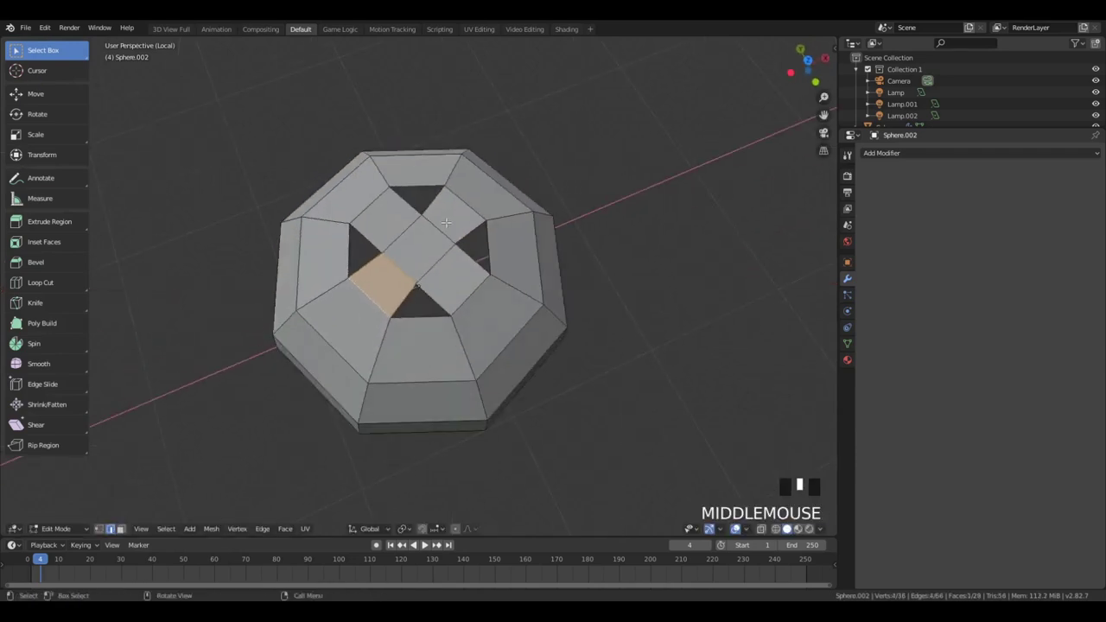
pyautogui.press('Tab')
pyautogui.scroll(-2, 472, 325)
pyautogui.press('KP_7')
pyautogui.press('r')
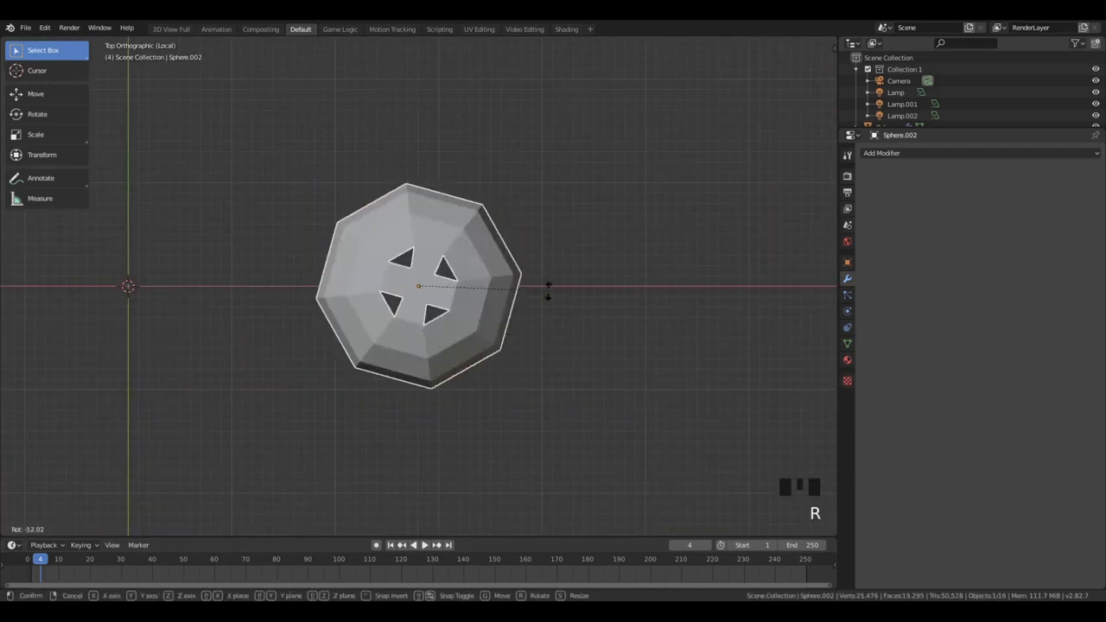
pyautogui.click(522, 326)
pyautogui.press('r')
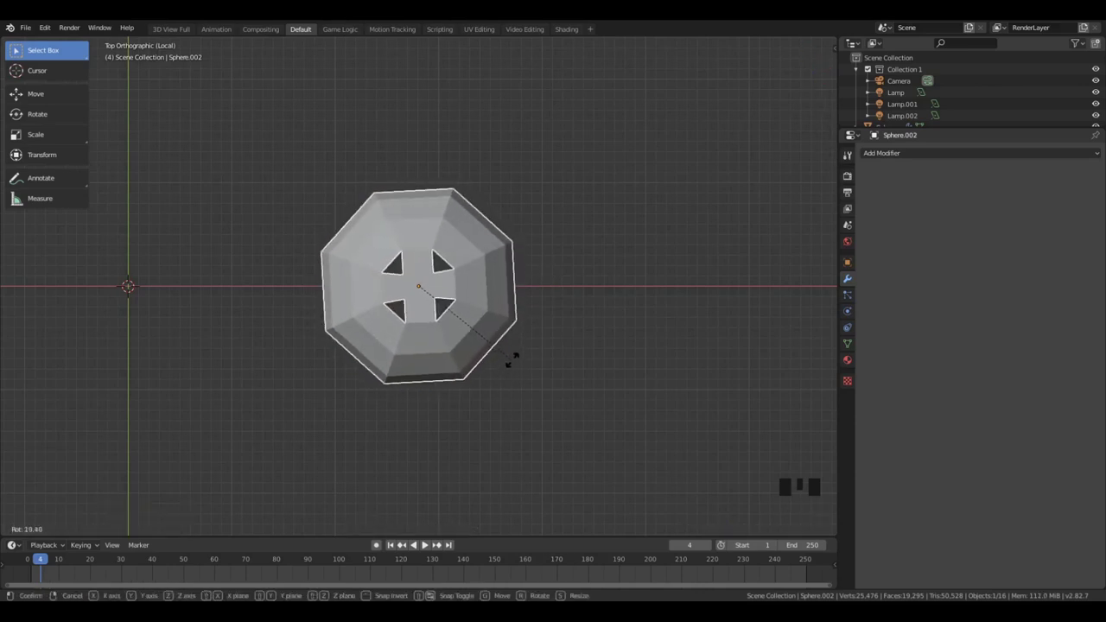
pyautogui.press('s')
pyautogui.rightClick(510, 353)
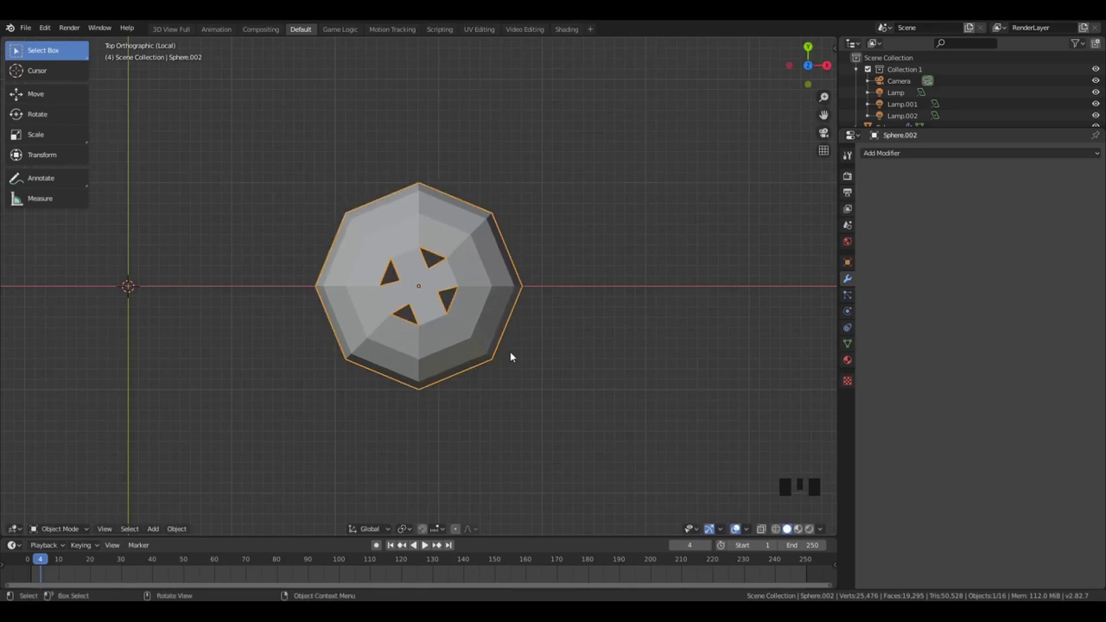
# Rotate the dome by 22.5° in the top view so its sides line up with the axes
pyautogui.write('r22.5')
pyautogui.press('Return')
pyautogui.scroll(4, 510, 351)
pyautogui.moveTo(458, 285); pyautogui.dragTo(566, 265, button='middle')
pyautogui.press('KP_7')
# Scale the cross's inner edges along Y to square it up and fill the four triangular corner gaps with faces
pyautogui.press('Tab')
pyautogui.scroll(4, 543, 329)
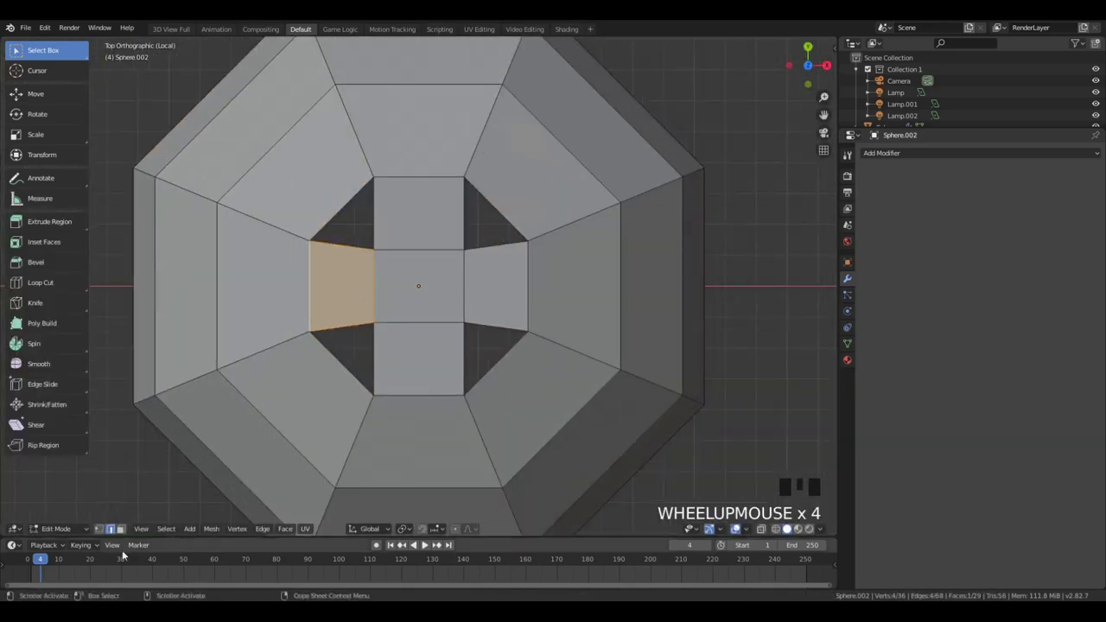
pyautogui.click(179, 301)
pyautogui.press('s')
pyautogui.press('y')
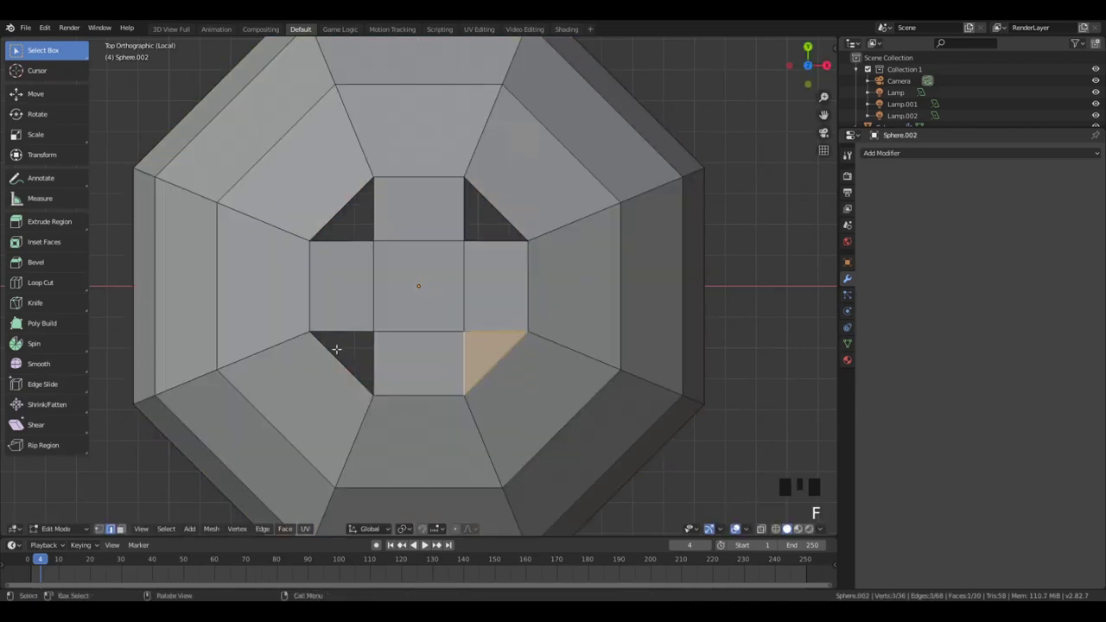
pyautogui.moveTo(413, 327); pyautogui.dragTo(438, 267, button='middle')
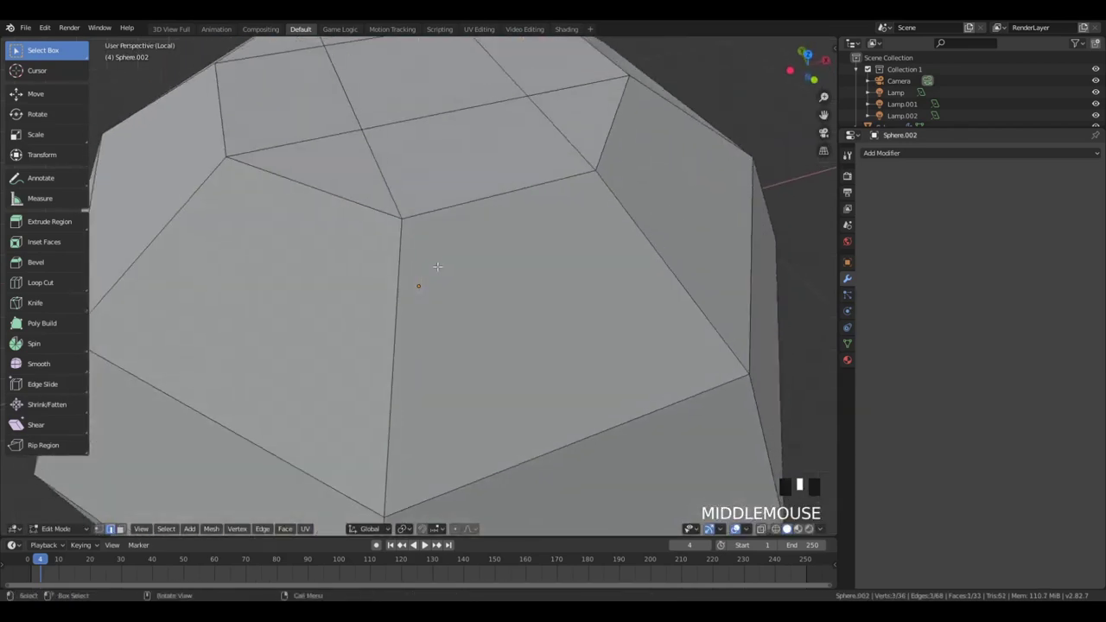
pyautogui.scroll(-2, 437, 267)
pyautogui.press('Tab')
# Select the five faces forming the cross on top of the dome and inset them slightly
pyautogui.press('Tab')
pyautogui.press('Tab')
pyautogui.press('b')
pyautogui.moveTo(373, 151); pyautogui.dragTo(476, 161)
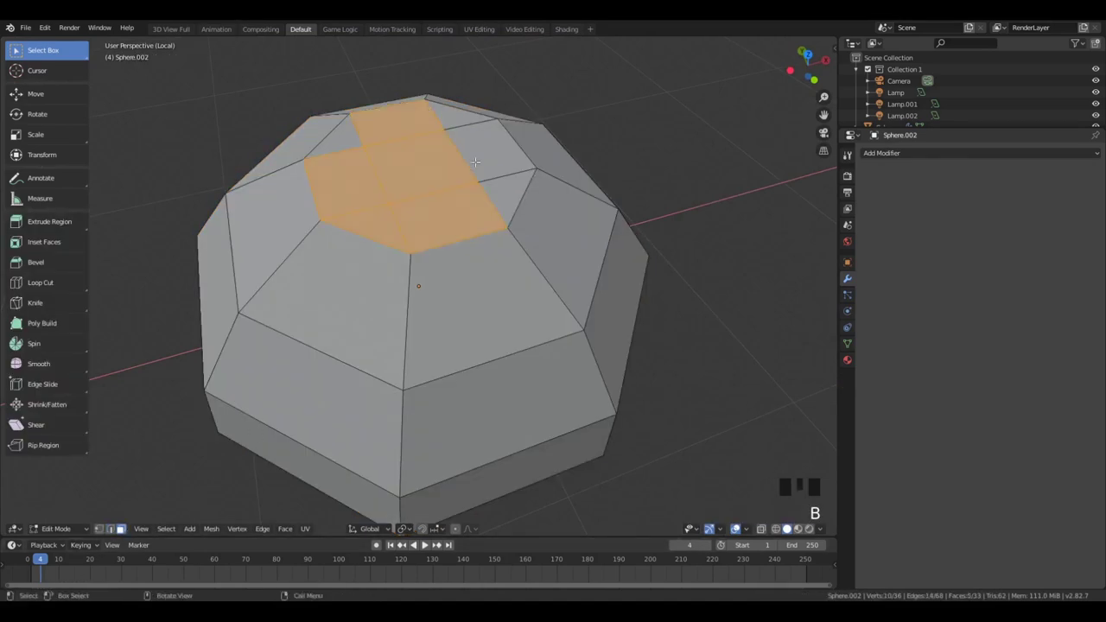
pyautogui.keyDown('shift'); pyautogui.click(344, 257); pyautogui.keyUp('shift')
pyautogui.keyDown('shift'); pyautogui.click(345, 257); pyautogui.keyUp('shift')
pyautogui.keyDown('shift'); pyautogui.click(376, 228); pyautogui.keyUp('shift')
pyautogui.moveTo(519, 268); pyautogui.dragTo(521, 297, button='middle')
pyautogui.press('i')
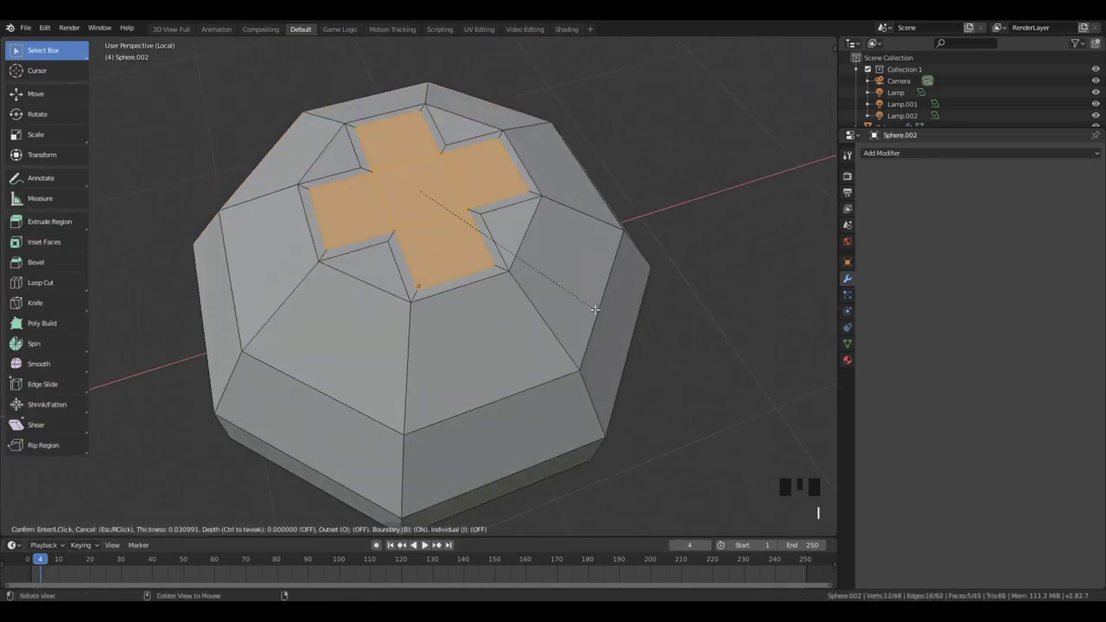
pyautogui.click(581, 316)
# Sink the cross faces along Z and deepen the recess with a second inset and extrusion
pyautogui.press('g')
pyautogui.press('z')
pyautogui.click(619, 328)
pyautogui.press('i')
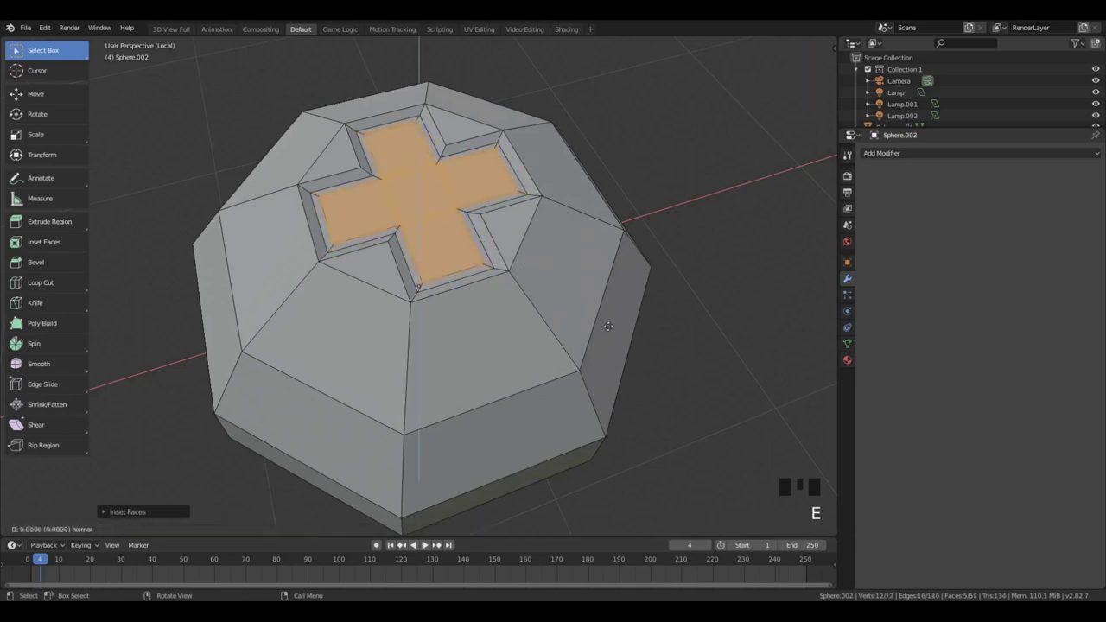
pyautogui.press('g')
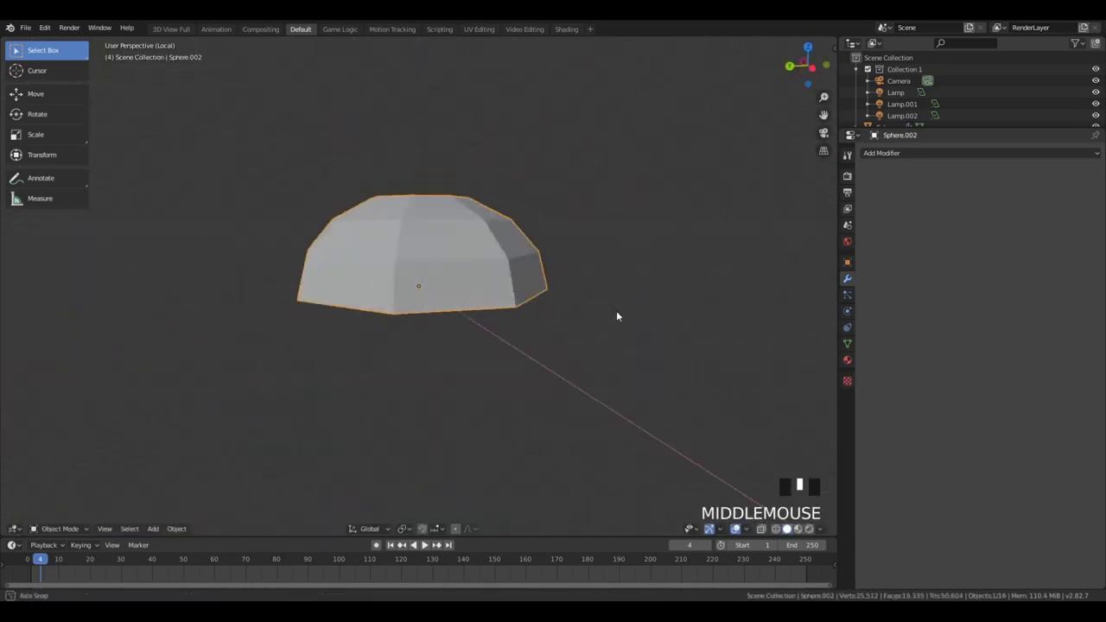
pyautogui.press('Tab')
# Leave local view, scale the dome down to screw size and move it along X to the device's side
pyautogui.moveTo(617, 311); pyautogui.dragTo(478, 363, button='middle')
pyautogui.press('Tab')
pyautogui.press('KP_Divide')
pyautogui.press('KP_5')
pyautogui.moveTo(620, 304); pyautogui.dragTo(537, 391, button='middle')
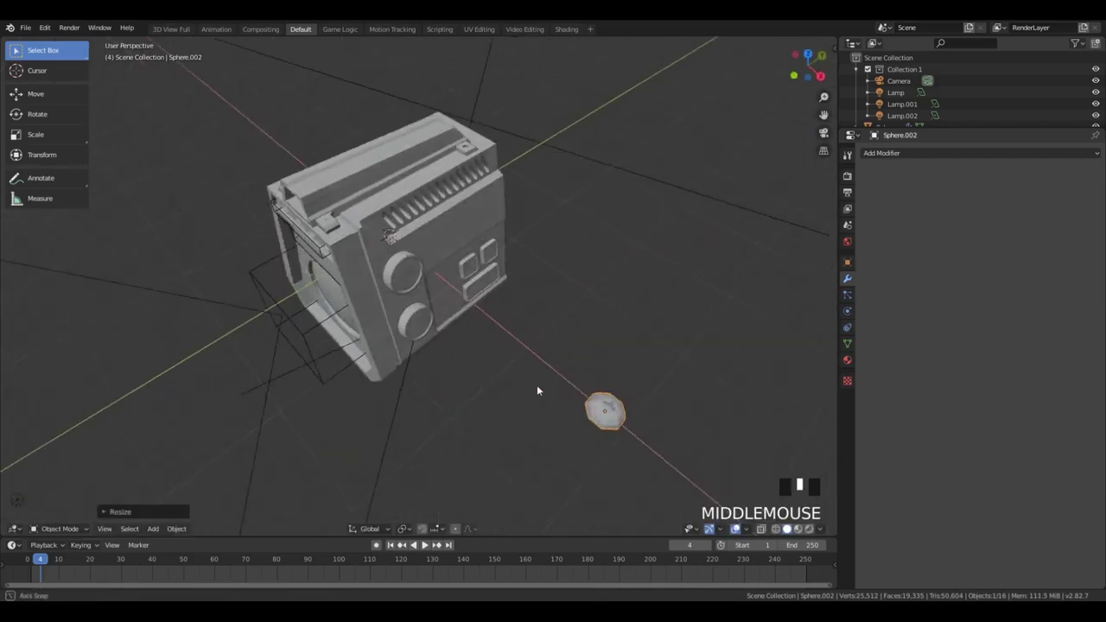
pyautogui.press('g')
pyautogui.press('x')
pyautogui.click(371, 253)
pyautogui.moveTo(372, 253); pyautogui.dragTo(260, 259, button='middle')
# Add a level 2 Subdivision modifier to the dome and move it along Z on the device's side
pyautogui.scroll(5, 504, 316)
pyautogui.hotkey('ctrl', '2')
pyautogui.press('g')
pyautogui.press('z')
pyautogui.click(510, 259)
pyautogui.moveTo(510, 259); pyautogui.dragTo(485, 290, button='middle')
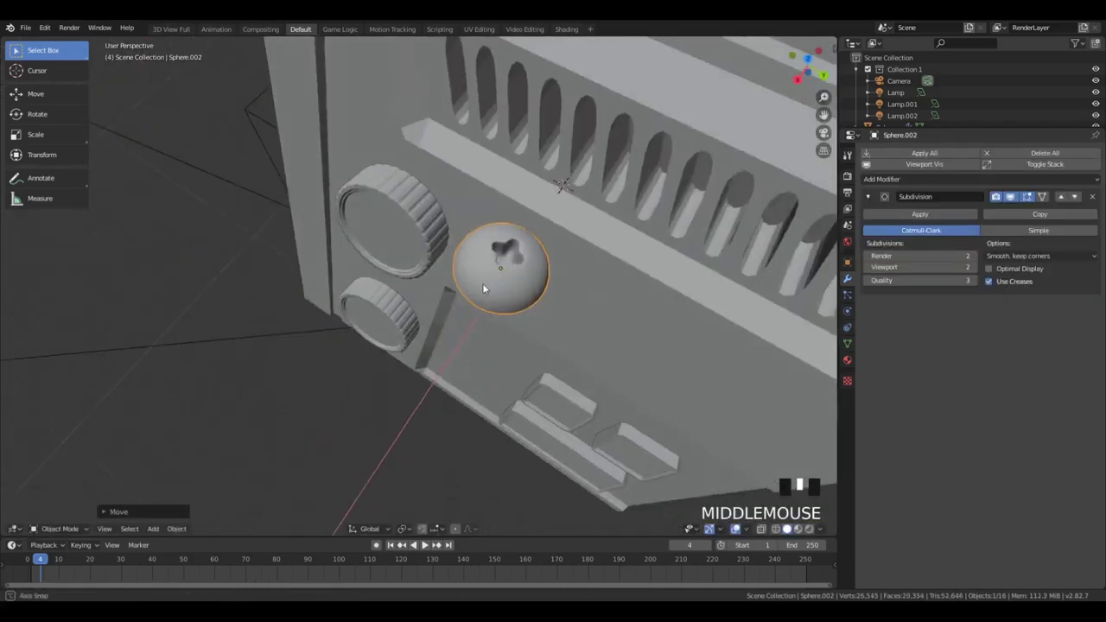
# Add an edge loop around the walls of the dome's cross recess, slid close to its edge
pyautogui.press('Tab')
pyautogui.scroll(3, 484, 290)
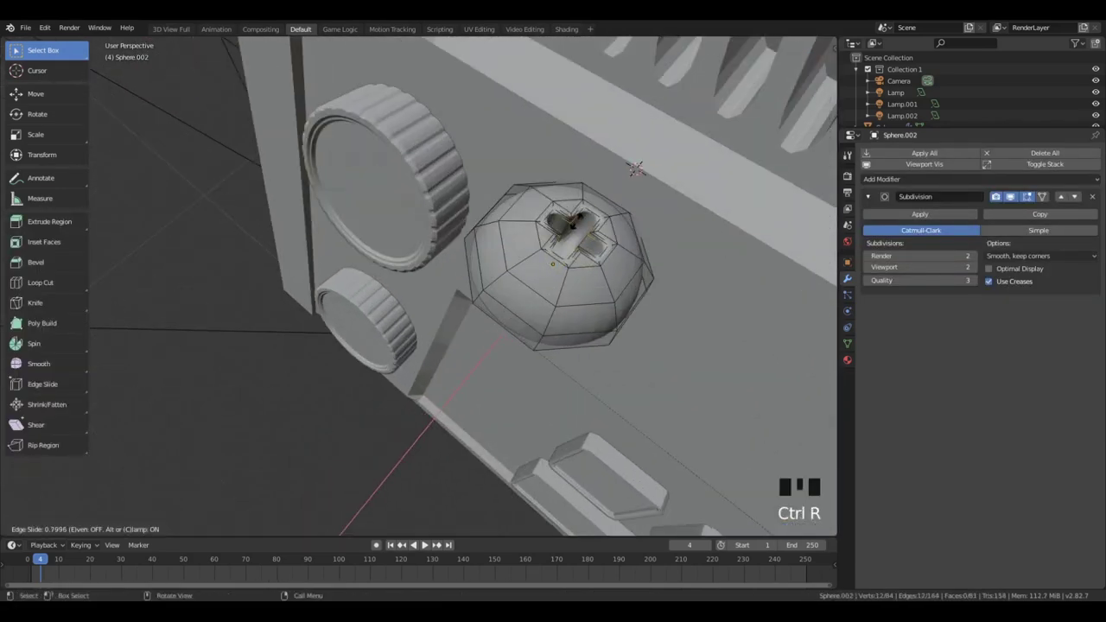
pyautogui.click(573, 221)
pyautogui.press('Tab')
# Try an Edge Split modifier above the dome's Subdivision modifier with a larger split angle, and remove it
pyautogui.click(917, 178)
pyautogui.click(894, 255)
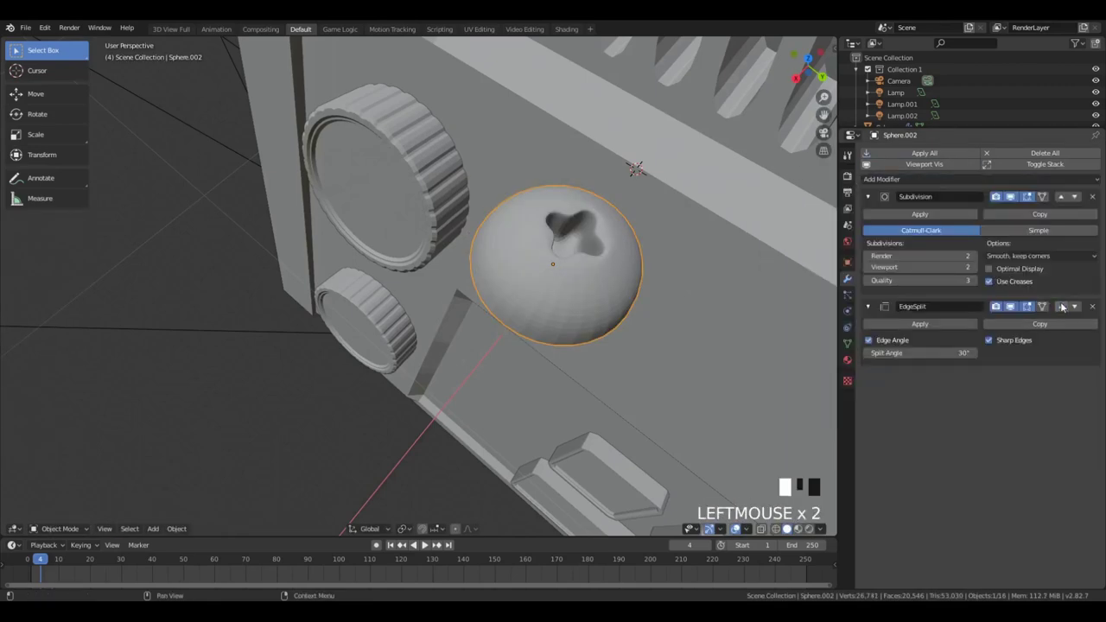
pyautogui.click(1062, 301)
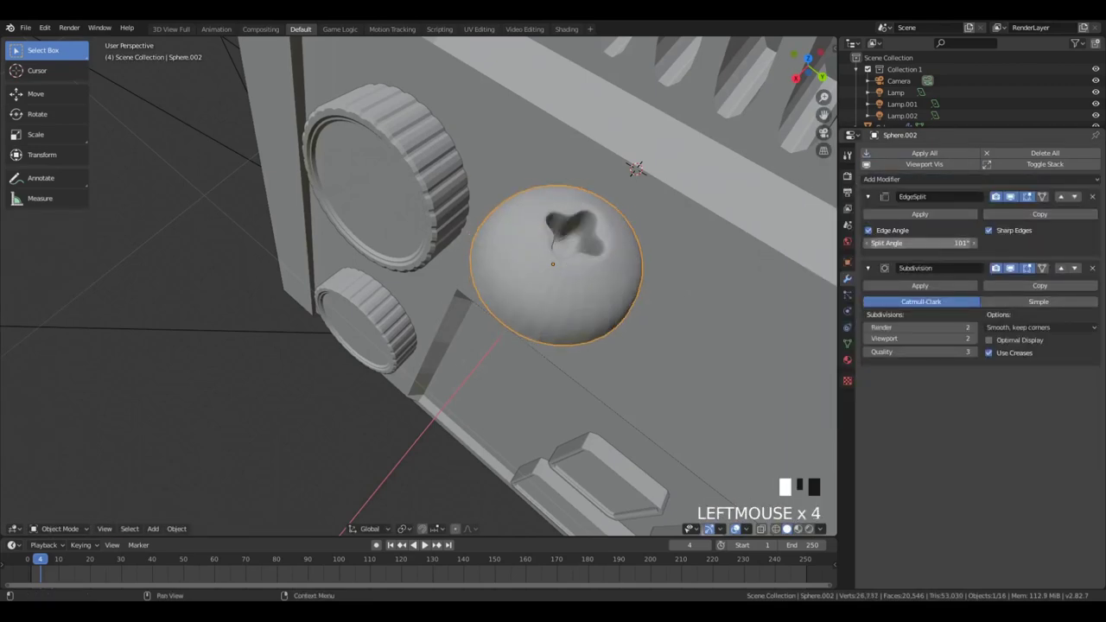
pyautogui.click(1093, 198)
# Rotate the screw dome 90° about the Y axis so its cross recess faces outward from the body's side
pyautogui.moveTo(664, 346); pyautogui.dragTo(608, 323, button='middle')
pyautogui.write('rx')
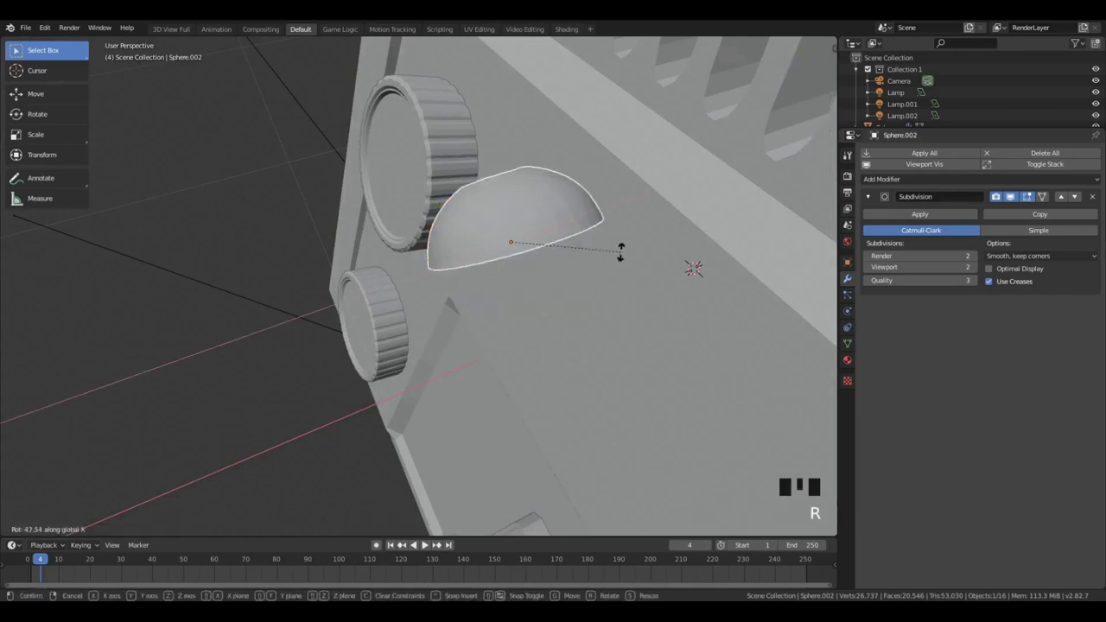
pyautogui.write('y90')
pyautogui.press('Return')
pyautogui.scroll(-6, 587, 294)
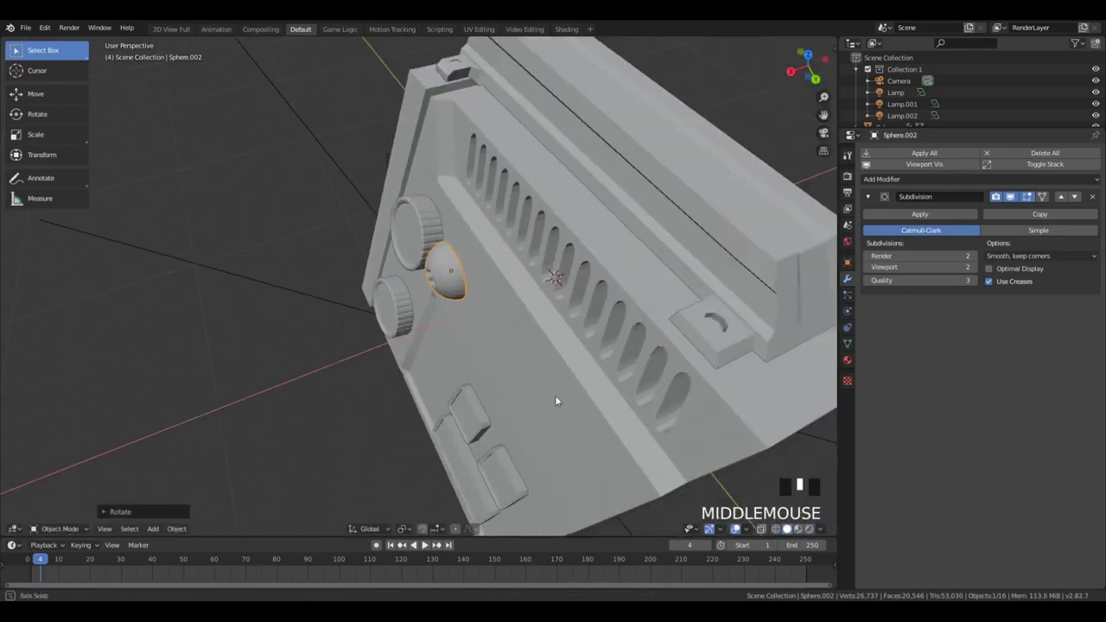
# Scale the screw dome down further and set its render and viewport subdivision levels to 1
pyautogui.moveTo(556, 398); pyautogui.dragTo(605, 332, button='middle')
pyautogui.press('s')
pyautogui.scroll(3, 491, 243)
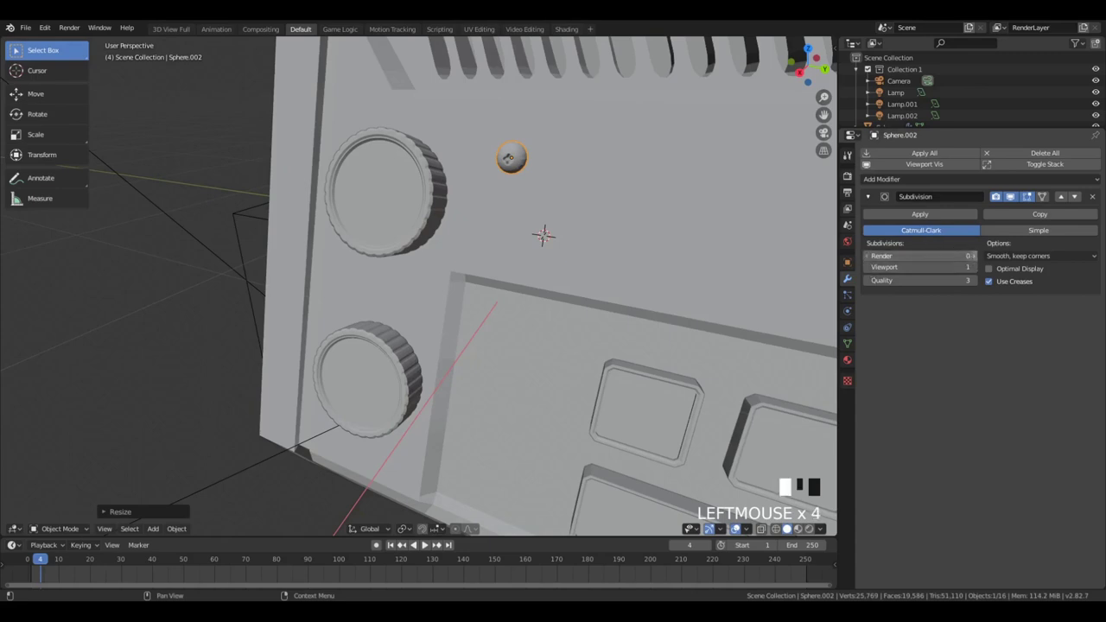
pyautogui.click(973, 256)
# Shade the screw dome smooth and add an Edge Split modifier below its Subdivision modifier
pyautogui.rightClick(512, 165)
pyautogui.click(512, 165)
pyautogui.scroll(3, 519, 173)
pyautogui.click(982, 180)
pyautogui.click(803, 275)
pyautogui.scroll(-3, 588, 156)
pyautogui.scroll(2, 561, 122)
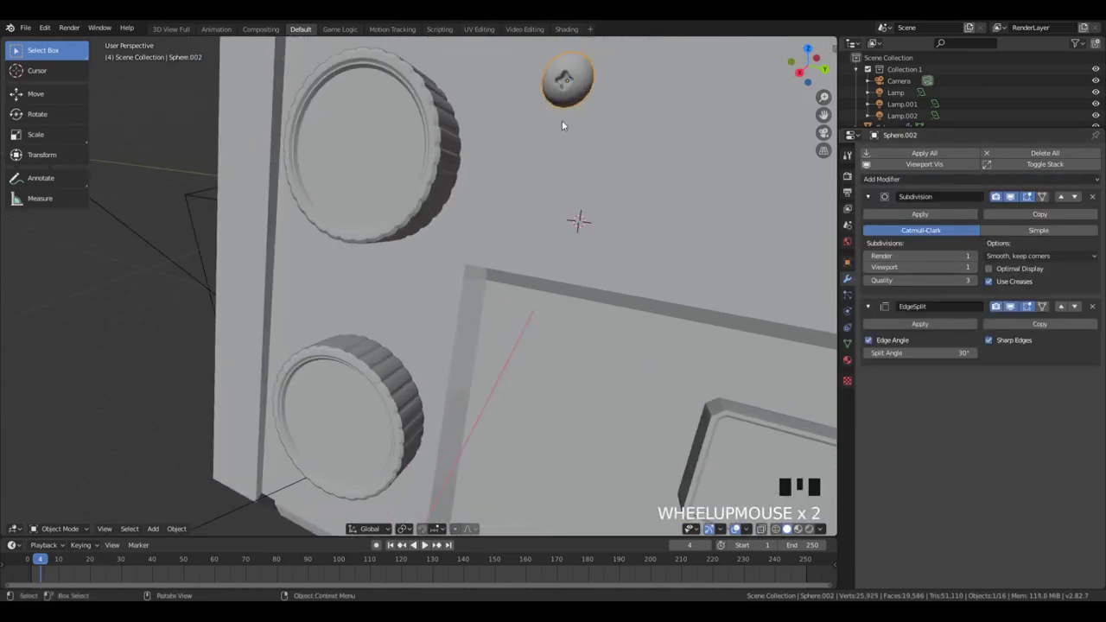
# Resize the screw dome and move it about 1.06 along global Y to the body's end away from the dials
pyautogui.scroll(-4, 561, 125)
pyautogui.press('s')
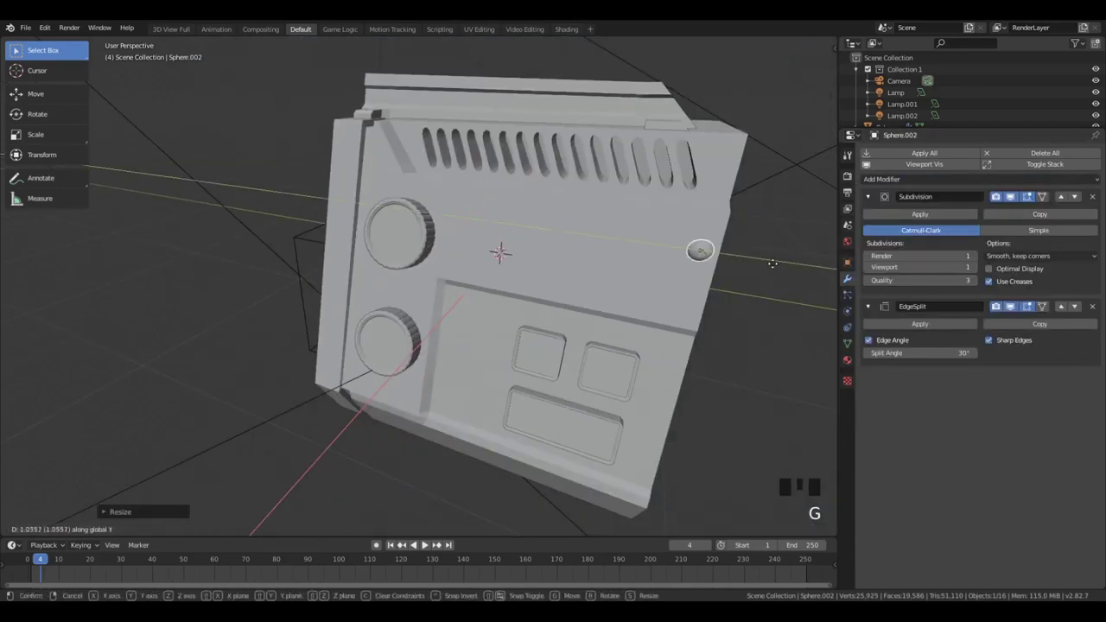
pyautogui.click(772, 264)
# Position the screw dome against the body's slanted side in front view and rotate it to match the slope
pyautogui.press('KP_3')
pyautogui.press('KP_1')
pyautogui.press('KP_Decimal')
pyautogui.press('g')
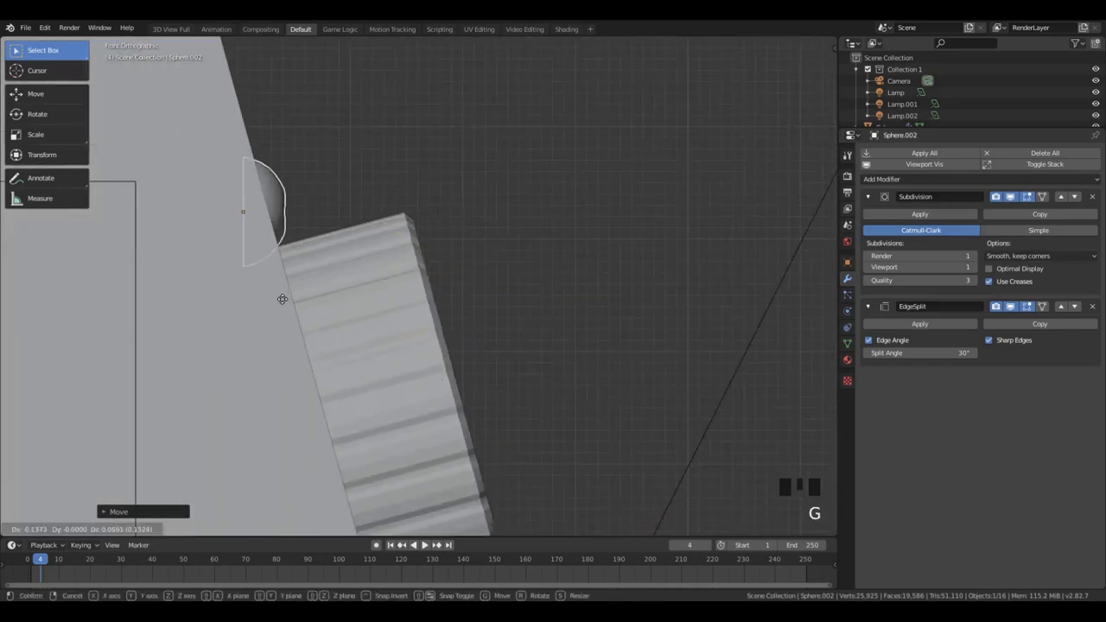
pyautogui.press('r')
pyautogui.click(332, 271)
# Move the tilted screw along the Z axis to seat it in the side surface
pyautogui.scroll(-4, 332, 270)
pyautogui.moveTo(332, 271); pyautogui.dragTo(364, 269, button='middle')
pyautogui.press('g')
pyautogui.press('z')
pyautogui.click(198, 277)
pyautogui.scroll(-6, 416, 280)
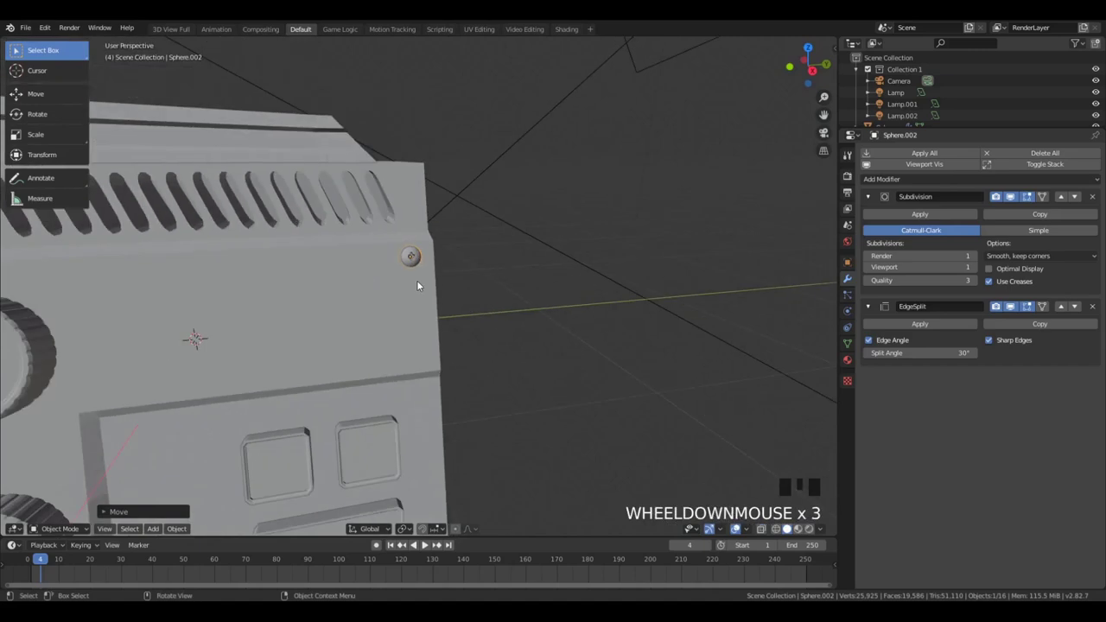
# Place a linked duplicate of the screw above the upper dial, seated on the side surface
pyautogui.hotkey('alt', 'd')
pyautogui.press('x')
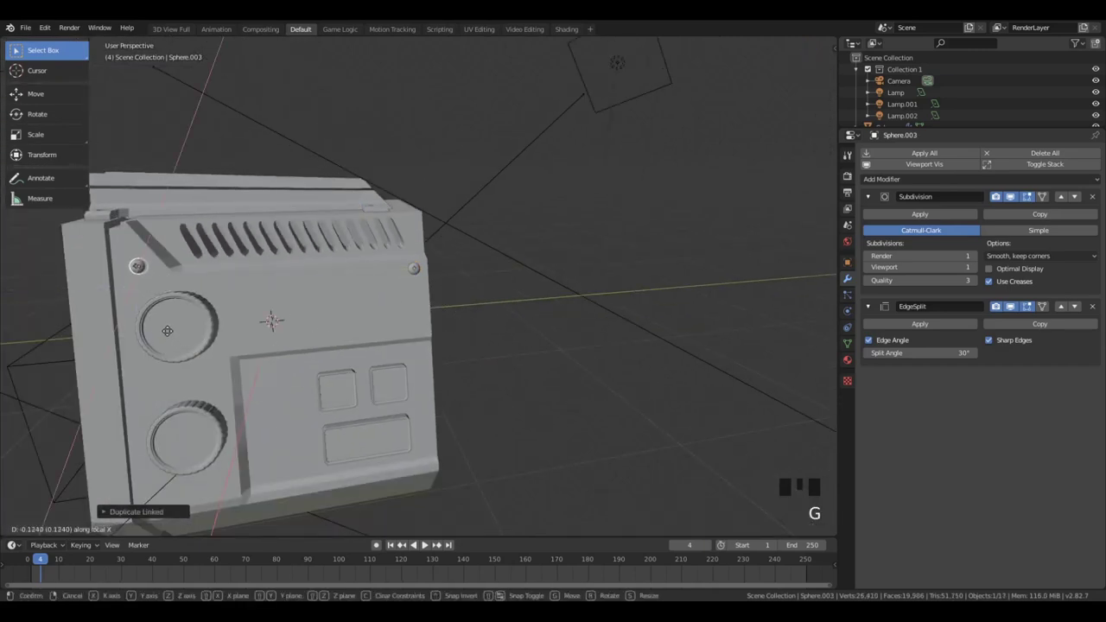
pyautogui.click(167, 331)
# Add a linked duplicate of the screw at the far end just above the recessed panel, aligned vertically with the original
pyautogui.moveTo(167, 331); pyautogui.dragTo(397, 301, button='middle')
pyautogui.scroll(3, 432, 304)
pyautogui.hotkey('alt', 'd')
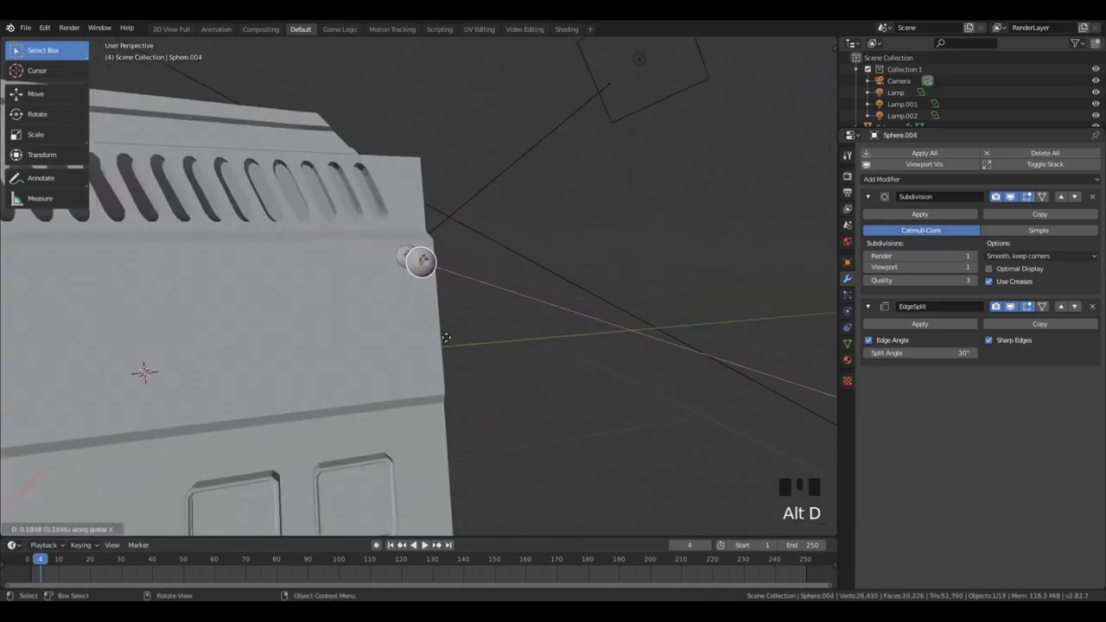
pyautogui.press('g')
pyautogui.press('x')
pyautogui.moveTo(444, 448); pyautogui.dragTo(447, 420, button='middle')
pyautogui.click(415, 429)
pyautogui.press('KP_1')
pyautogui.press('KP_3')
pyautogui.press('g')
pyautogui.press('y')
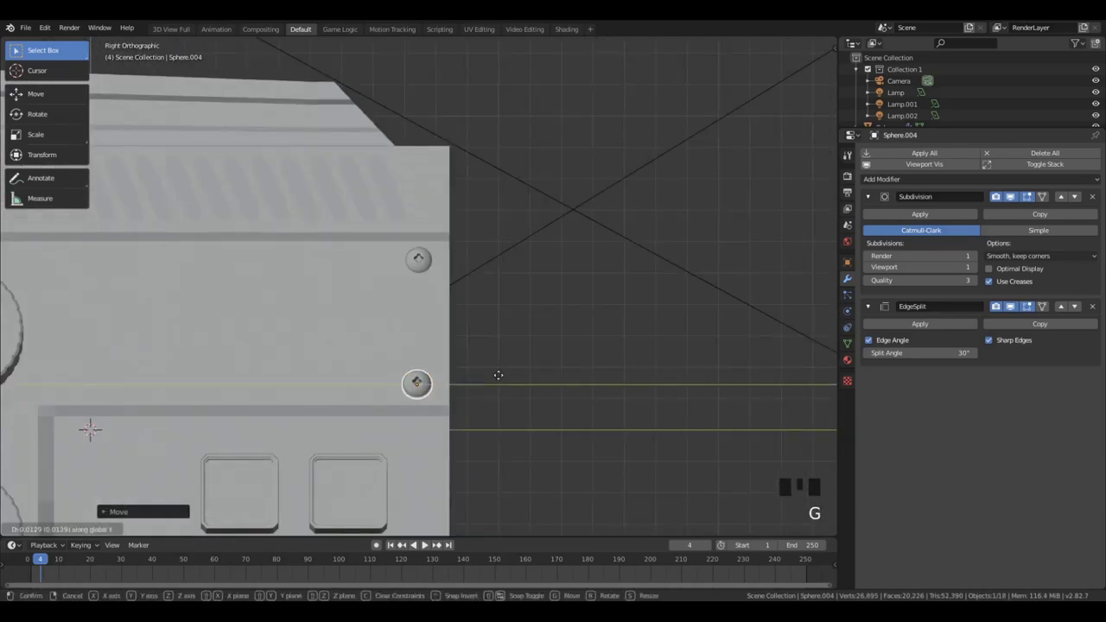
pyautogui.click(468, 350)
# Add a linked duplicate of the screw lower down on the recessed panel and reposition it in see-through front view
pyautogui.scroll(-3, 466, 350)
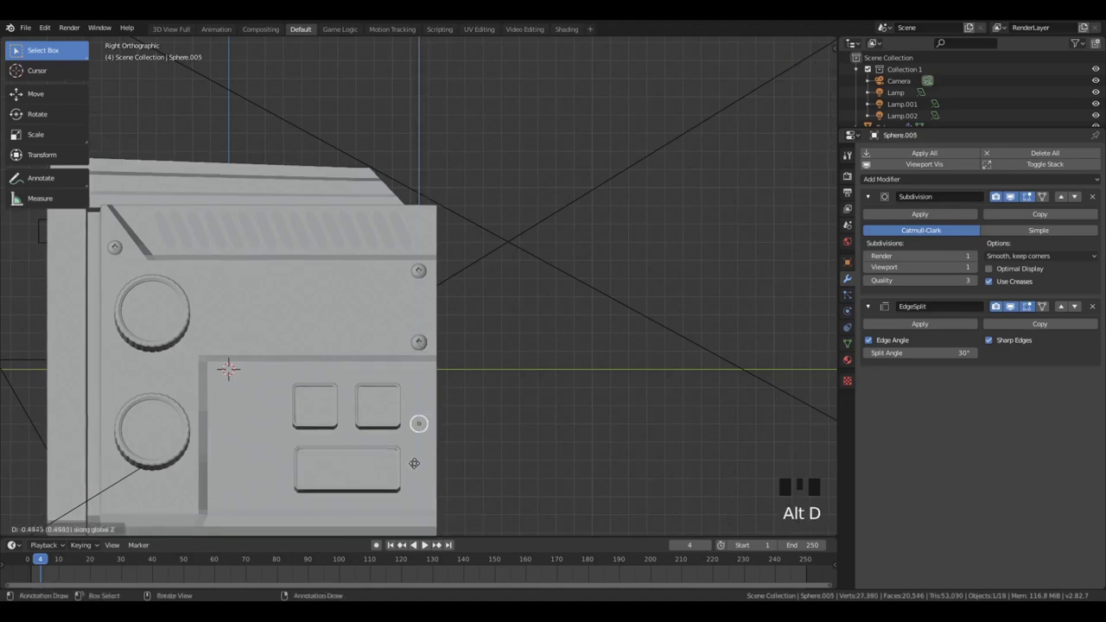
pyautogui.click(414, 463)
pyautogui.moveTo(414, 464); pyautogui.dragTo(305, 453, button='middle')
pyautogui.press('KP_1')
pyautogui.hotkey('alt', 'z')
pyautogui.scroll(2, 446, 461)
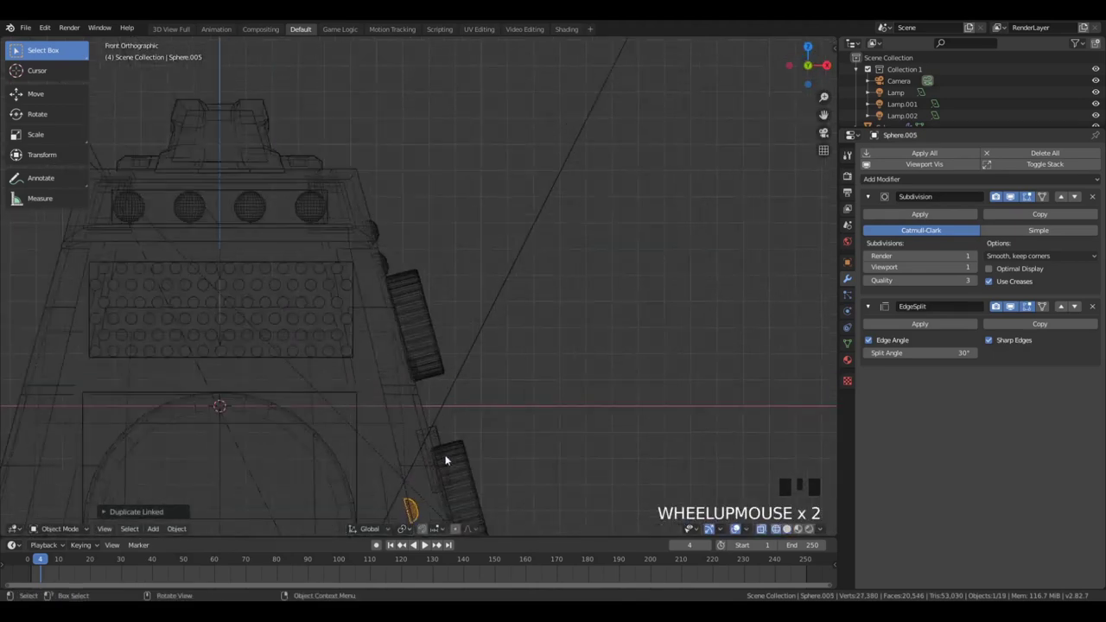
pyautogui.scroll(-1, 446, 460)
pyautogui.press('g')
pyautogui.click(452, 388)
# Slide the recessed panel's screw along its local Z axis to seat it in the panel surface
pyautogui.moveTo(452, 388); pyautogui.dragTo(456, 450, button='middle')
pyautogui.press('z')
pyautogui.press('g')
pyautogui.press('z')
pyautogui.press('z')
pyautogui.click(313, 412)
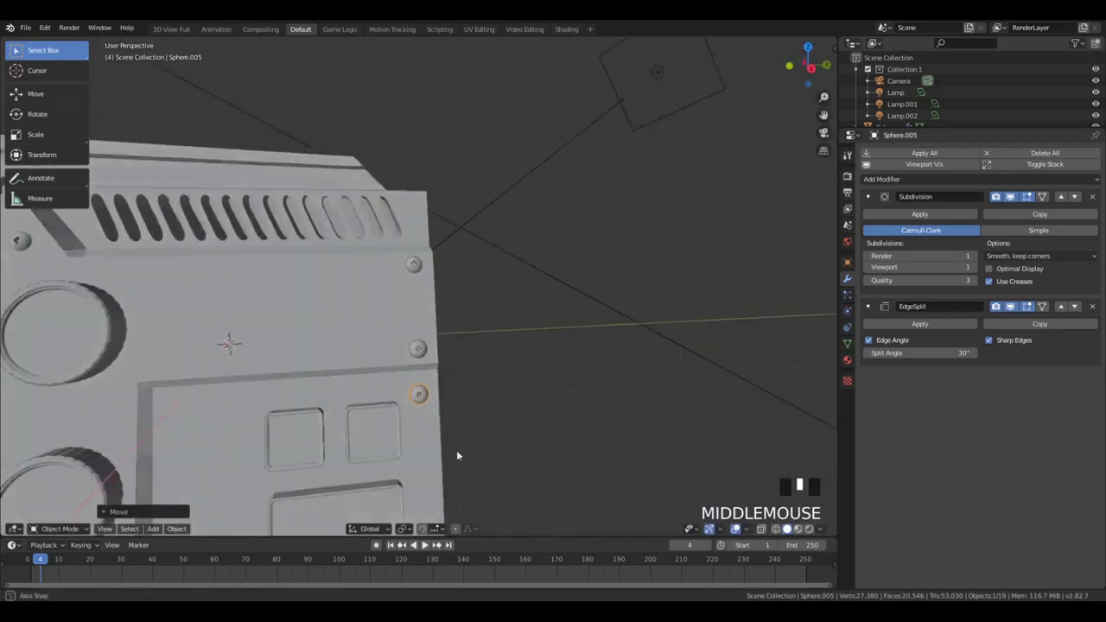
# Place a linked duplicate of the screw in the recessed panel's lower corner and align it along Y in right view
pyautogui.scroll(-2, 440, 419)
pyautogui.click(436, 409)
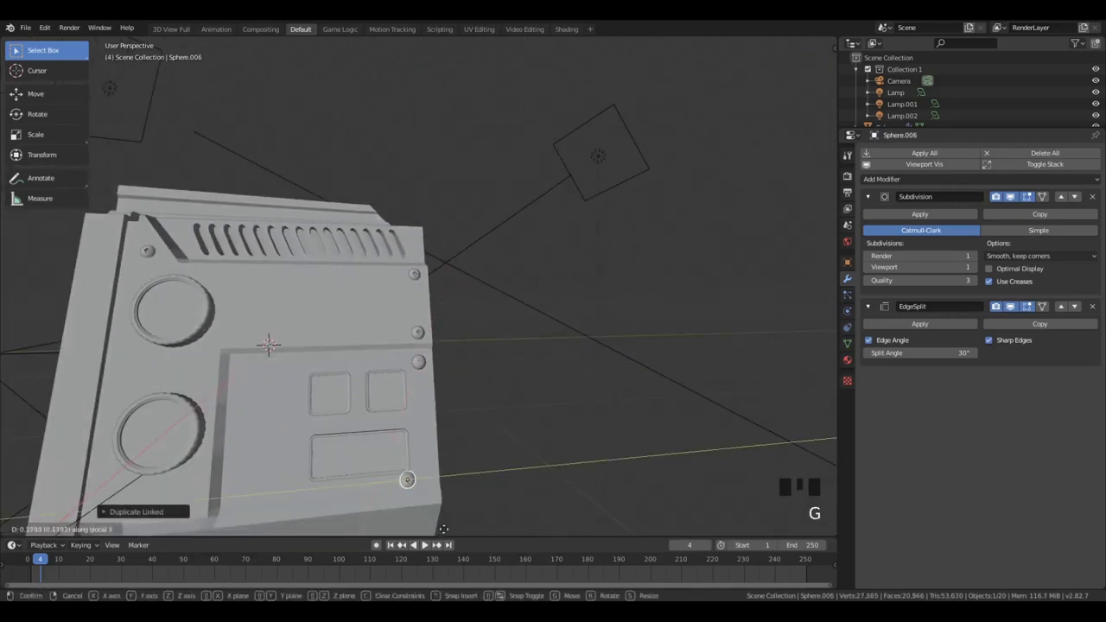
pyautogui.press('KP_1')
pyautogui.press('KP_3')
pyautogui.click(435, 404)
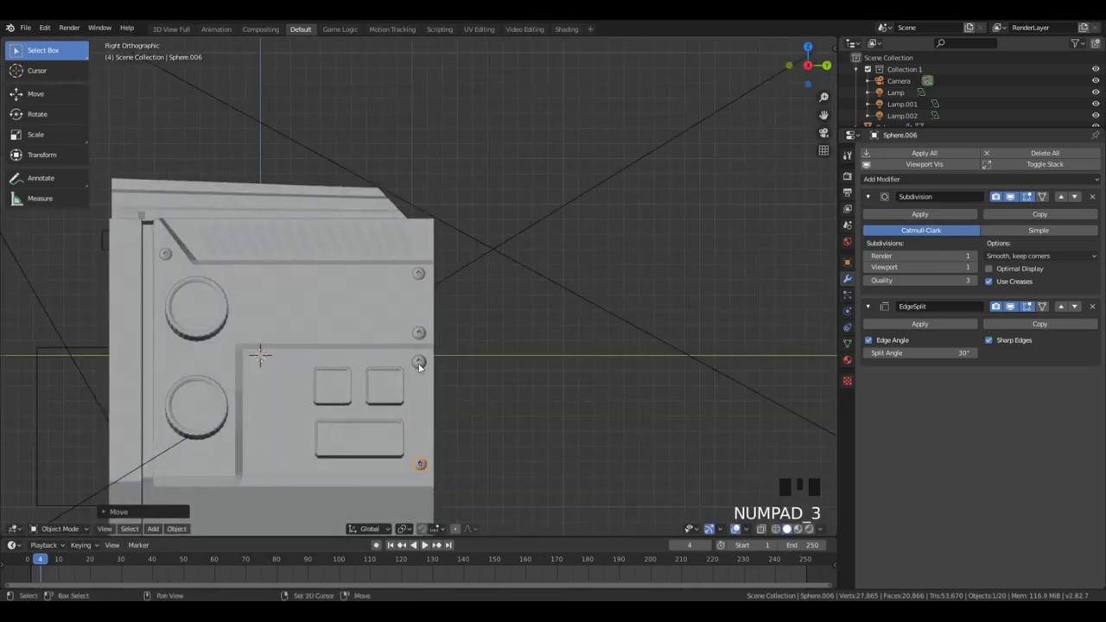
# Duplicate the recessed panel's two screws as linked copies at its opposite edge near the dials
pyautogui.hotkey('alt', 'd')
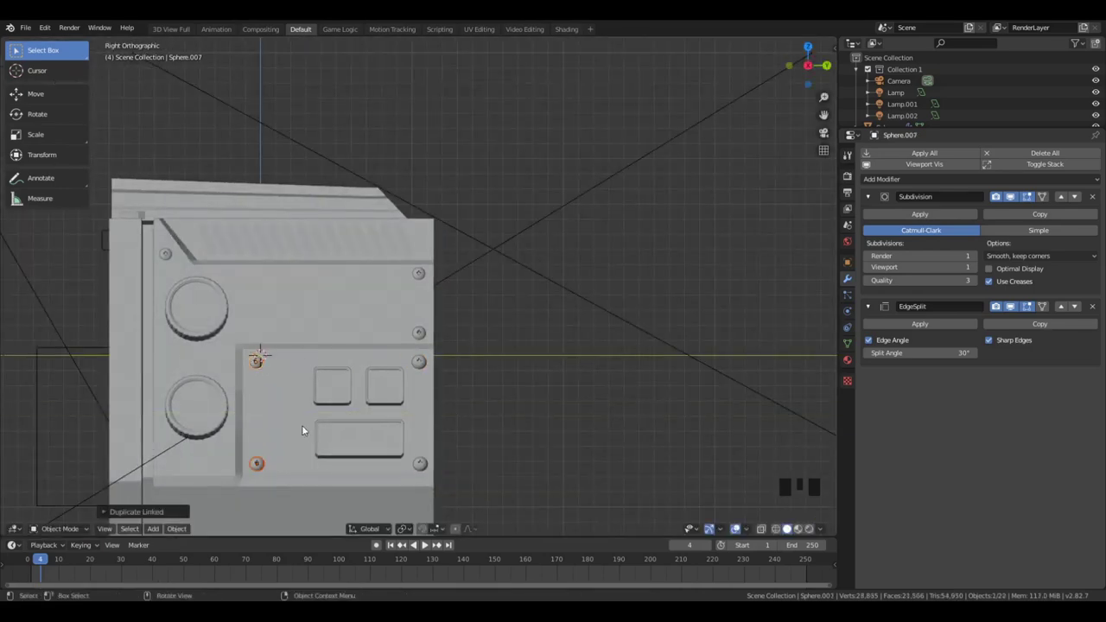
pyautogui.moveTo(260, 367); pyautogui.dragTo(282, 359, button='middle')
pyautogui.scroll(3, 358, 420)
pyautogui.press('a')
# Place a linked duplicate of the screw between the two dials and seat it along Z
pyautogui.click(287, 367)
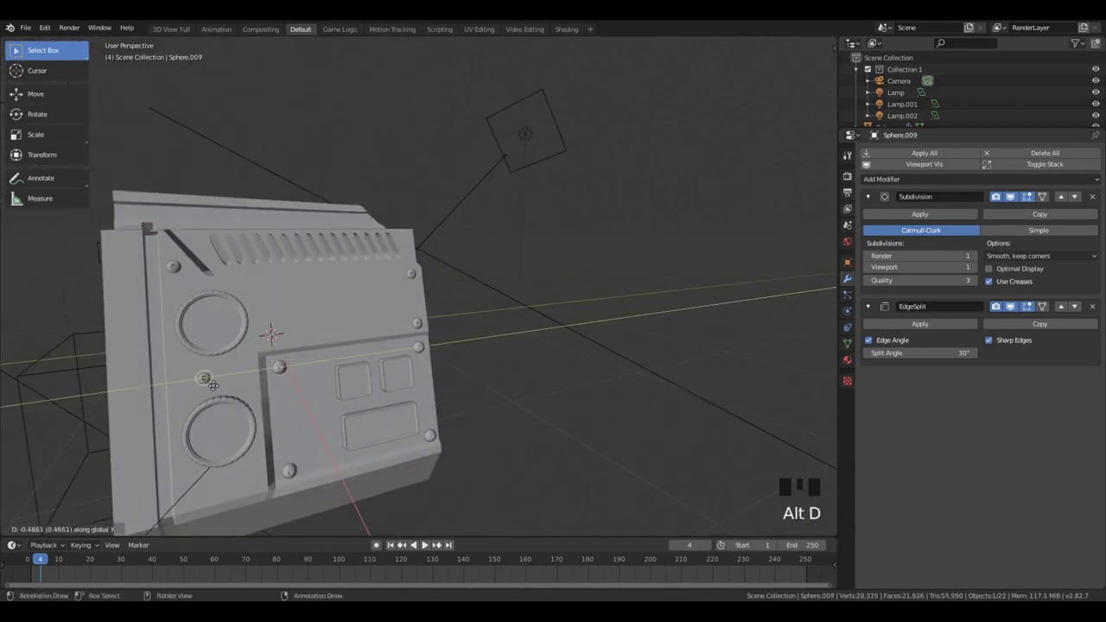
pyautogui.click(213, 385)
pyautogui.moveTo(213, 387); pyautogui.dragTo(315, 403, button='middle')
pyautogui.press('g')
pyautogui.press('z')
pyautogui.click(318, 404)
pyautogui.press('a')
pyautogui.press('a')
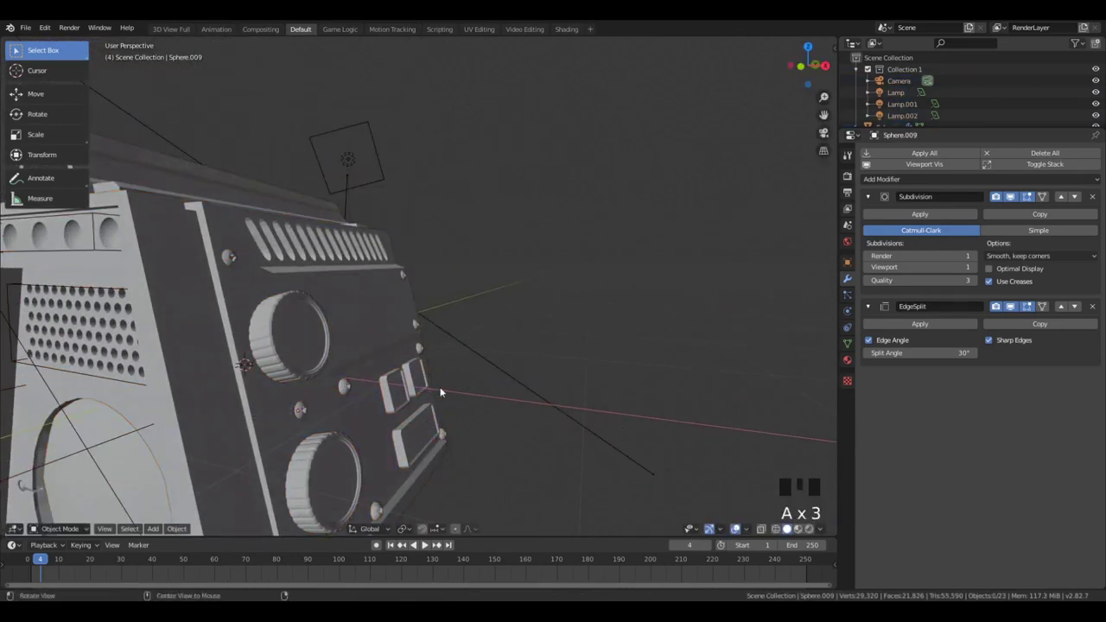
# Switch the viewport to rendered shading and examine the screws on the device's side from several angles
pyautogui.moveTo(440, 391); pyautogui.dragTo(408, 325, button='middle')
pyautogui.press('z')
pyautogui.moveTo(413, 252)
pyautogui.mouseDown(button='middle')
pyautogui.moveTo(302, 317)
pyautogui.moveTo(299, 294)
pyautogui.mouseUp(button='middle')
pyautogui.scroll(4, 421, 336)
pyautogui.moveTo(421, 337); pyautogui.dragTo(566, 341, button='middle')
pyautogui.click(420, 371)
pyautogui.moveTo(425, 412); pyautogui.dragTo(497, 415, button='middle')
pyautogui.keyDown('shift'); pyautogui.click(426, 422); pyautogui.keyUp('shift')
pyautogui.scroll(-3, 394, 322)
# Place a linked duplicate of the far upper screw beside the upper dial, adjusting its position in right view
pyautogui.moveTo(393, 323); pyautogui.dragTo(426, 264, button='middle')
pyautogui.press('a')
pyautogui.press('a')
pyautogui.press('a')
pyautogui.click(426, 266)
pyautogui.hotkey('alt', 'd')
pyautogui.press('x')
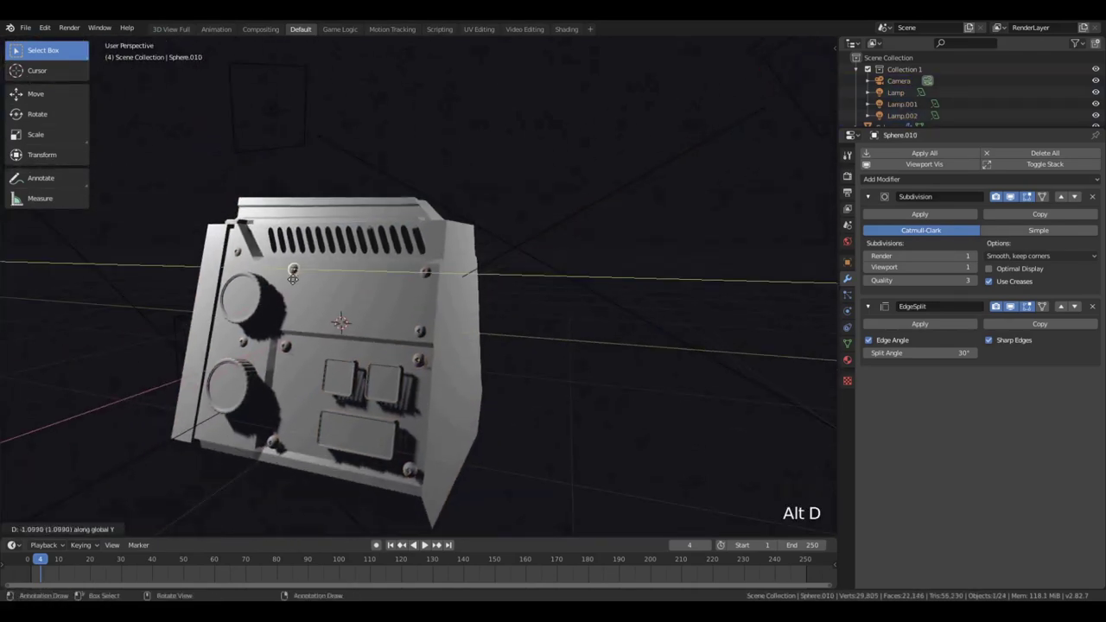
pyautogui.click(293, 277)
pyautogui.moveTo(293, 277); pyautogui.dragTo(438, 360, button='middle')
pyautogui.hotkey('alt', 'd')
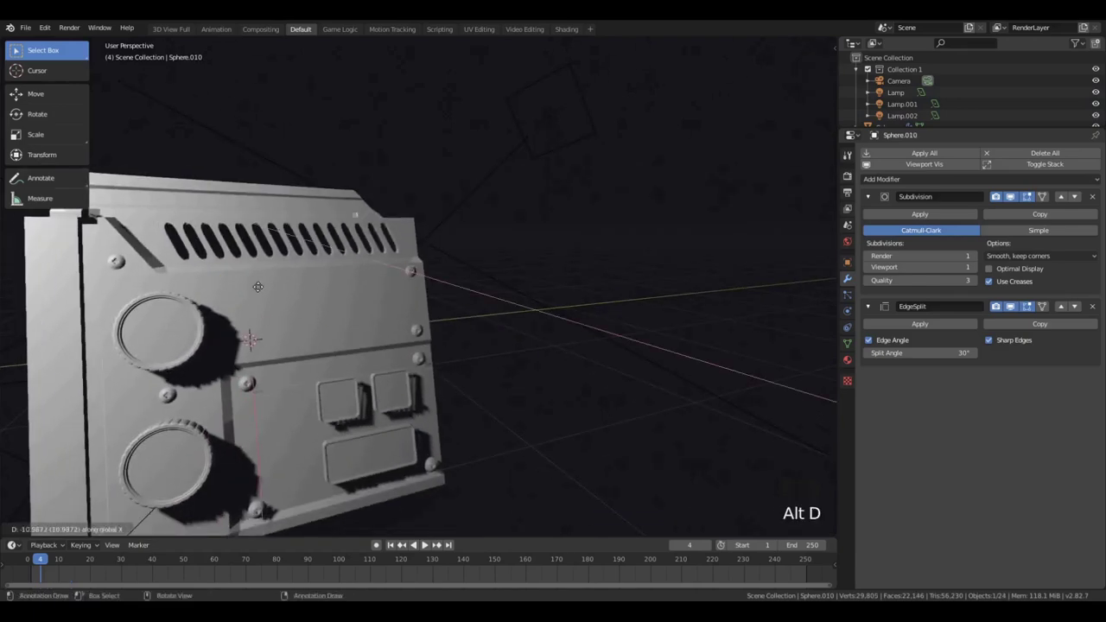
pyautogui.click(427, 285)
pyautogui.press('KP_3')
pyautogui.press('g')
pyautogui.click(353, 334)
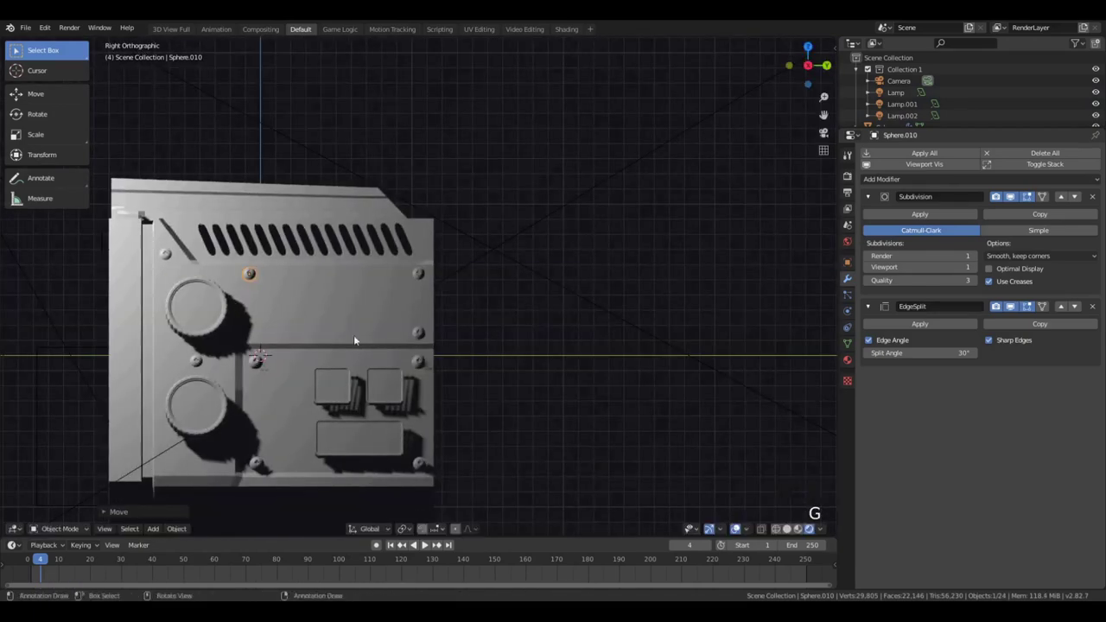
pyautogui.click(442, 346)
# Open the main body mesh for editing in face selection mode from the back view
pyautogui.scroll(-3, 464, 355)
pyautogui.moveTo(464, 355); pyautogui.dragTo(448, 292, button='middle')
pyautogui.click(448, 292)
pyautogui.press('Tab')
pyautogui.press('KP_3')
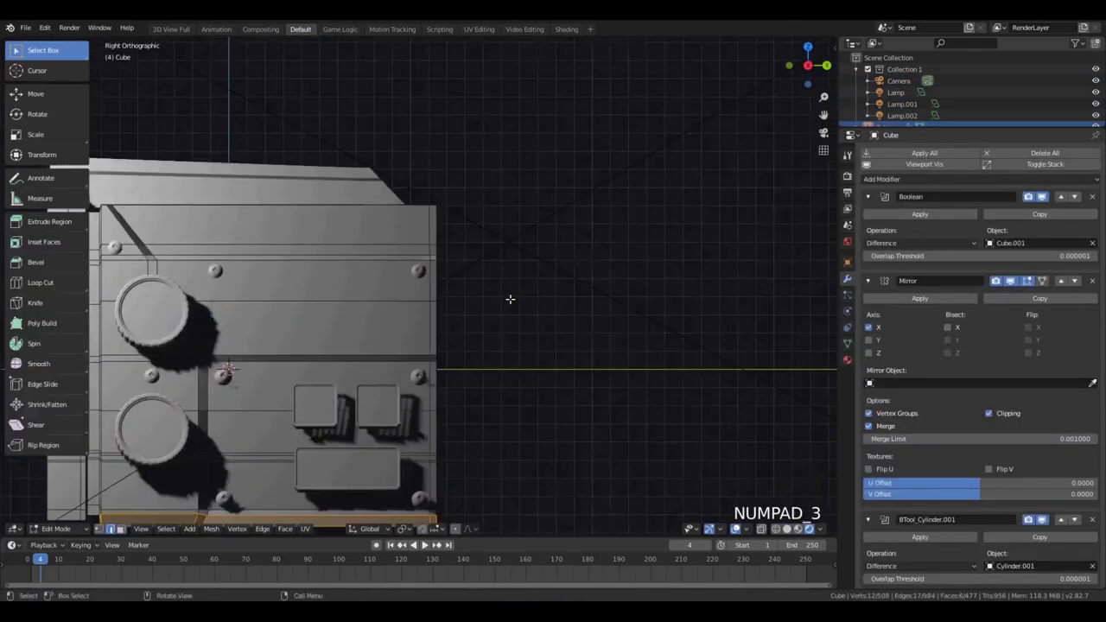
pyautogui.press('KP_1')
pyautogui.press('ctrl+KP_3')
pyautogui.press('ctrl+KP_1')
pyautogui.scroll(-4, 321, 501)
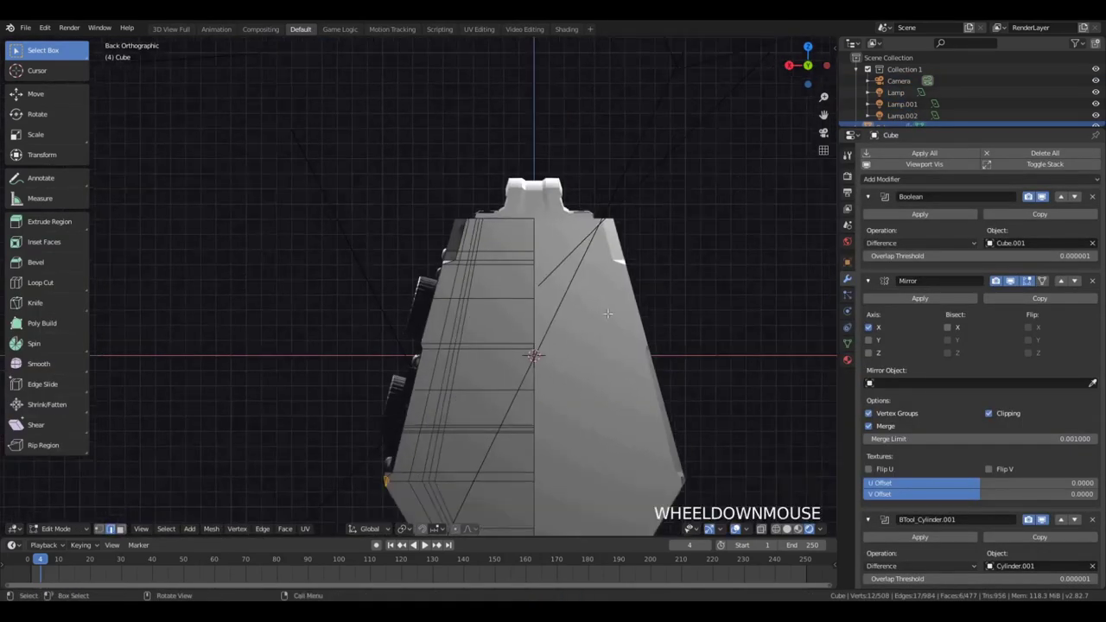
pyautogui.click(121, 529)
# Box-select the body's back faces below the top rows and extrude them outward along Y as a rear block
pyautogui.press('b')
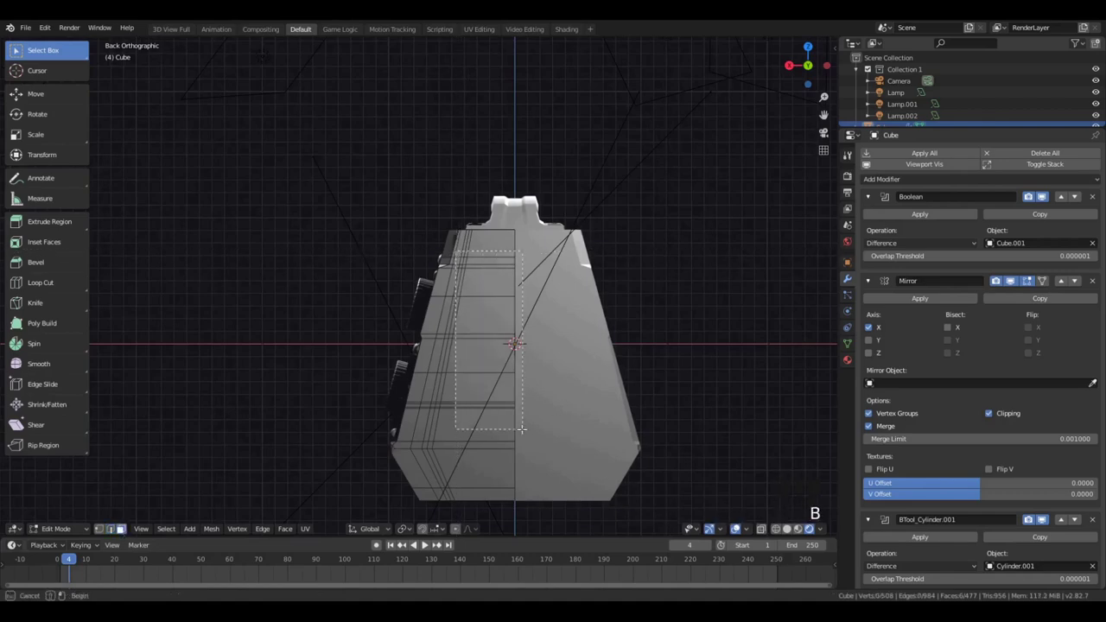
pyautogui.moveTo(522, 429); pyautogui.dragTo(522, 430)
pyautogui.hotkey('alt', 'a')
pyautogui.press('b')
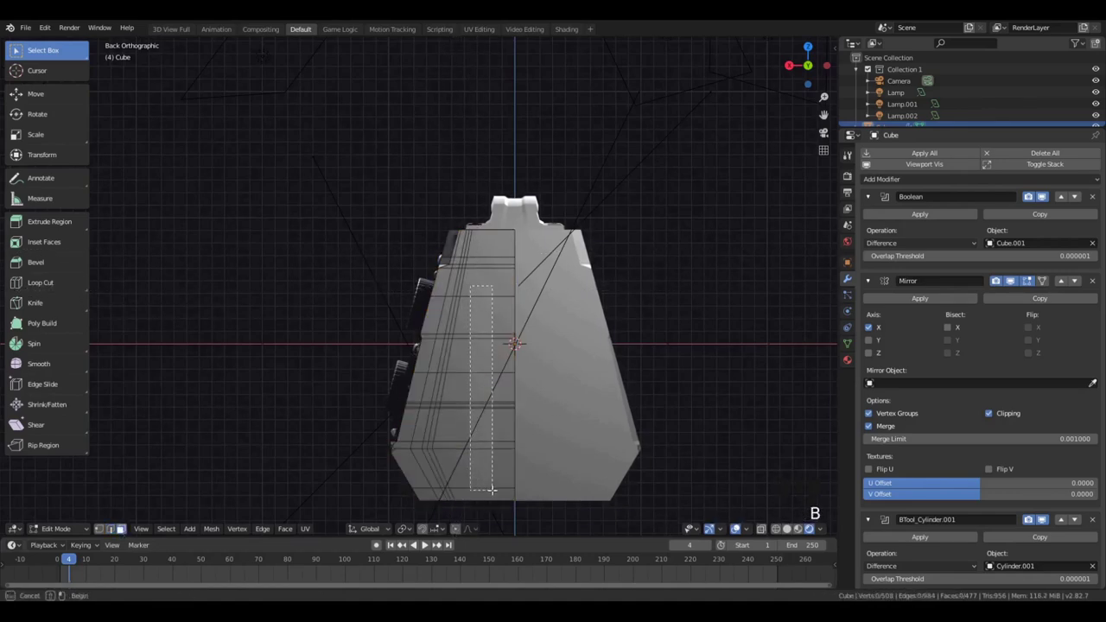
pyautogui.moveTo(491, 490); pyautogui.dragTo(491, 490)
pyautogui.moveTo(491, 490); pyautogui.dragTo(678, 372, button='middle')
pyautogui.scroll(-3, 663, 369)
pyautogui.moveTo(346, 407); pyautogui.dragTo(563, 430, button='middle')
pyautogui.press('e')
pyautogui.press('g')
pyautogui.press('y')
pyautogui.click(544, 419)
pyautogui.scroll(1, 550, 395)
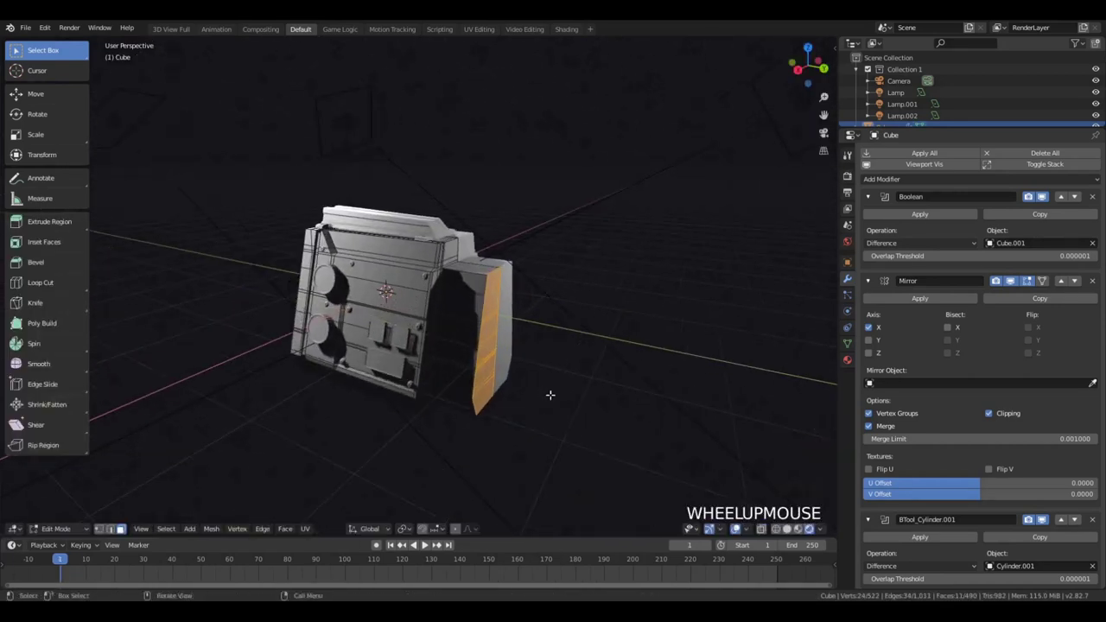
# Extrude the rear block's end faces, scale them up, and extrude again to form a flared rim
pyautogui.scroll(1, 551, 395)
pyautogui.press('e')
pyautogui.click(567, 421)
pyautogui.press('s')
pyautogui.click(574, 424)
pyautogui.press('e')
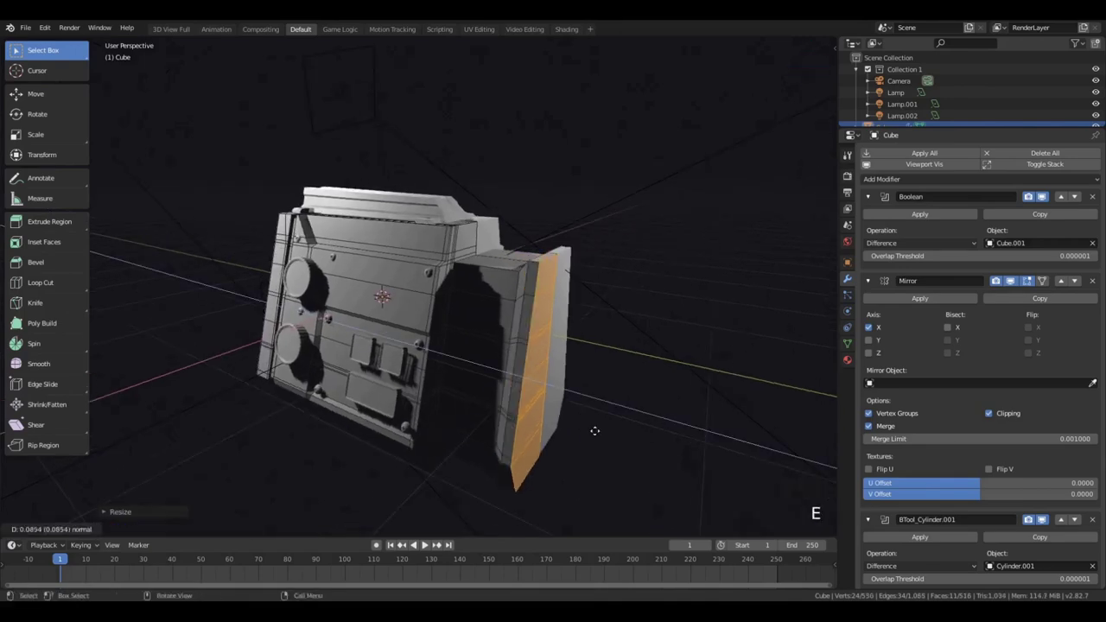
pyautogui.click(600, 430)
# Inset the rim's end faces, extrude the inner faces and scale them
pyautogui.moveTo(600, 431)
pyautogui.mouseDown(button='middle')
pyautogui.moveTo(645, 413)
pyautogui.moveTo(594, 442)
pyautogui.mouseUp(button='middle')
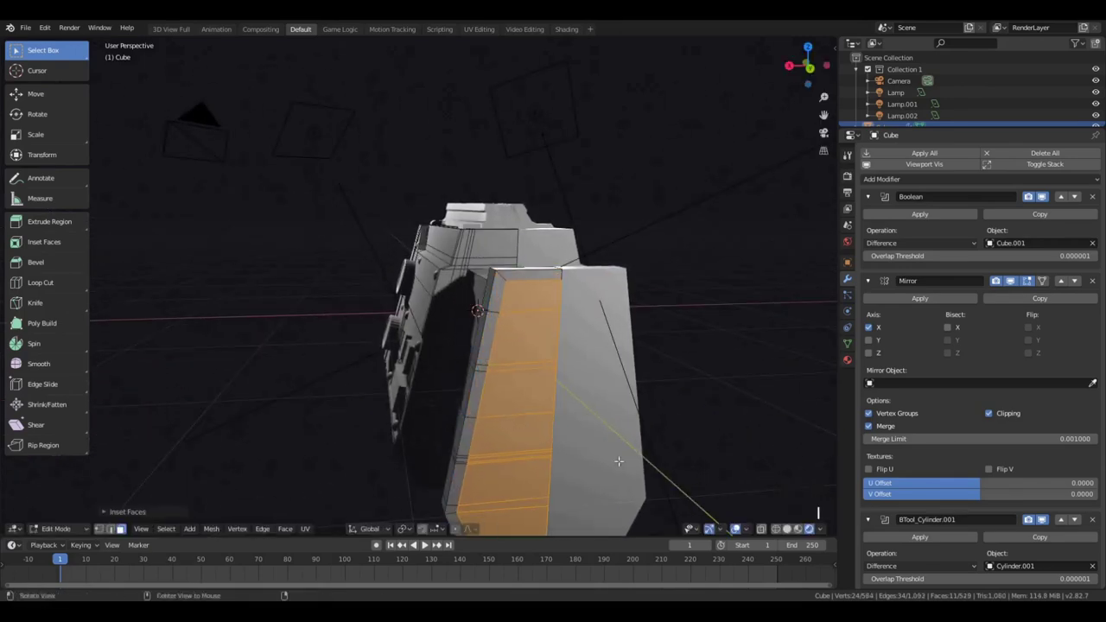
pyautogui.press('e')
pyautogui.moveTo(619, 462); pyautogui.dragTo(622, 493, button='middle')
pyautogui.click(707, 480)
pyautogui.press('s')
pyautogui.click(702, 472)
# Extrude the inner end faces again, scale them along X, and extrude once more for a stepped recess
pyautogui.press('e')
pyautogui.click(688, 471)
pyautogui.press('s')
pyautogui.press('x')
pyautogui.click(698, 441)
pyautogui.click(753, 493)
pyautogui.press('e')
pyautogui.click(720, 499)
pyautogui.press('Tab')
# Move the selected end faces of the rear block along global Y to adjust the recess
pyautogui.scroll(-4, 618, 488)
pyautogui.press('Tab')
pyautogui.moveTo(529, 437)
pyautogui.mouseDown(button='middle')
pyautogui.moveTo(596, 436)
pyautogui.moveTo(571, 383)
pyautogui.moveTo(413, 375)
pyautogui.moveTo(563, 397)
pyautogui.moveTo(389, 431)
pyautogui.moveTo(459, 407)
pyautogui.moveTo(506, 432)
pyautogui.mouseUp(button='middle')
pyautogui.press('g')
pyautogui.press('y')
pyautogui.click(567, 435)
# Return the viewport to solid shading and reopen the body mesh for editing around the rear block
pyautogui.press('Tab')
pyautogui.press('z')
pyautogui.press('z')
pyautogui.scroll(3, 510, 363)
pyautogui.click(520, 290)
pyautogui.moveTo(520, 290)
pyautogui.mouseDown(button='middle')
pyautogui.moveTo(486, 310)
pyautogui.moveTo(521, 380)
pyautogui.moveTo(393, 389)
pyautogui.moveTo(355, 299)
pyautogui.moveTo(415, 308)
pyautogui.mouseUp(button='middle')
pyautogui.press('Tab')
pyautogui.scroll(3, 380, 298)
pyautogui.scroll(2, 415, 307)
pyautogui.scroll(2, 415, 308)
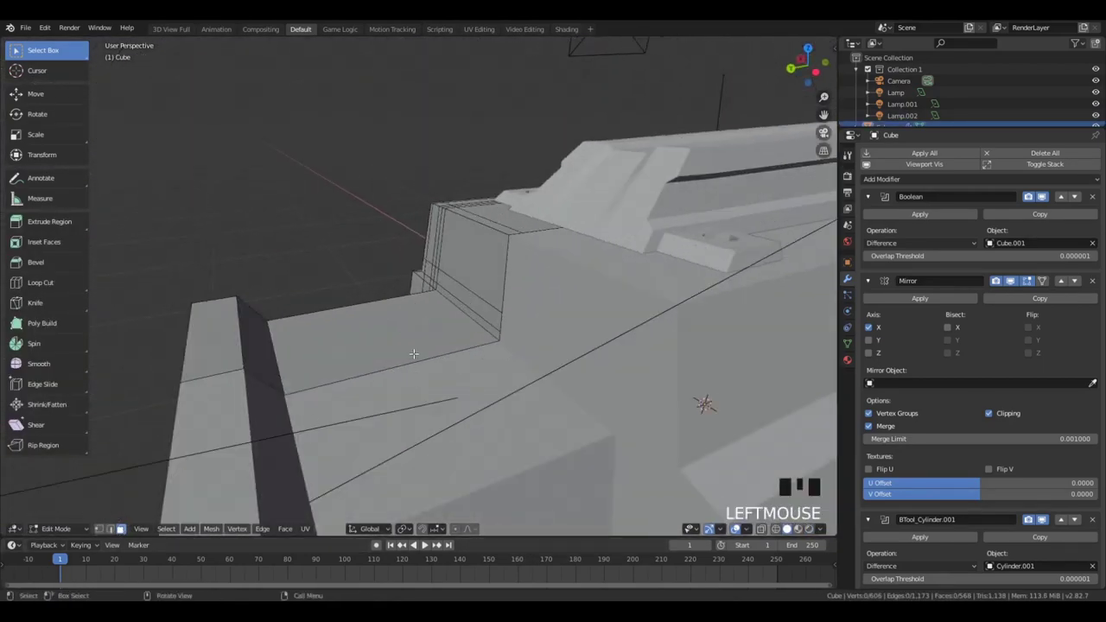
# Cut edge loops across the rear block and another lengthwise near the outer edge of its top
pyautogui.click(413, 353)
pyautogui.moveTo(413, 354); pyautogui.dragTo(619, 263, button='middle')
pyautogui.click(608, 266)
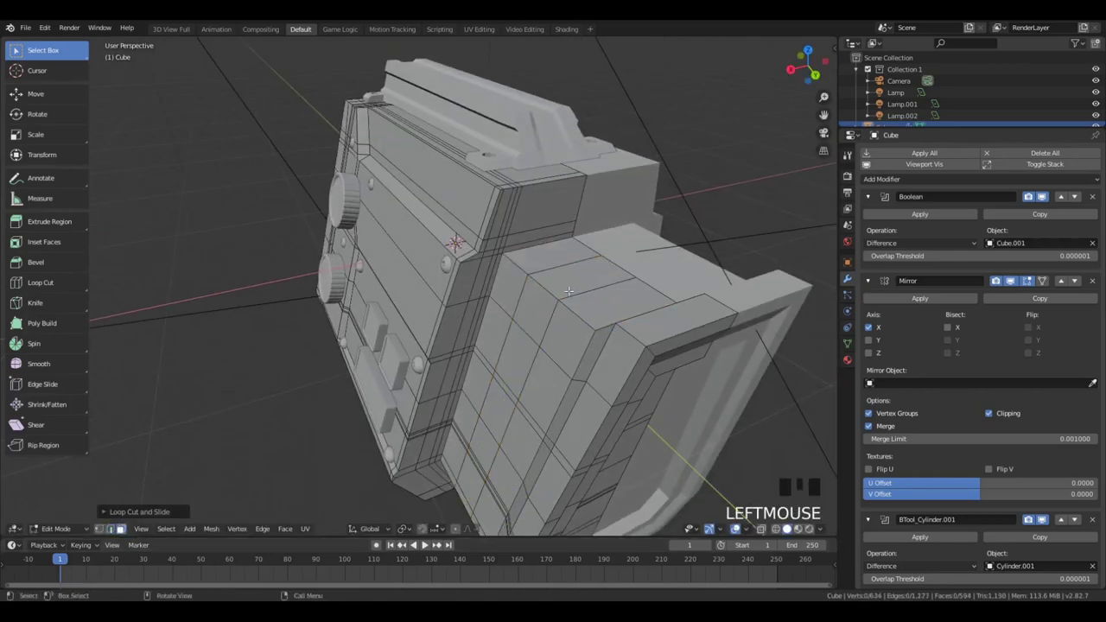
pyautogui.hotkey('ctrl', 'r')
pyautogui.click(584, 277)
# Extrude the middle face on top of the rear block upward and adjust its height along global Z
pyautogui.moveTo(584, 277); pyautogui.dragTo(566, 311, button='middle')
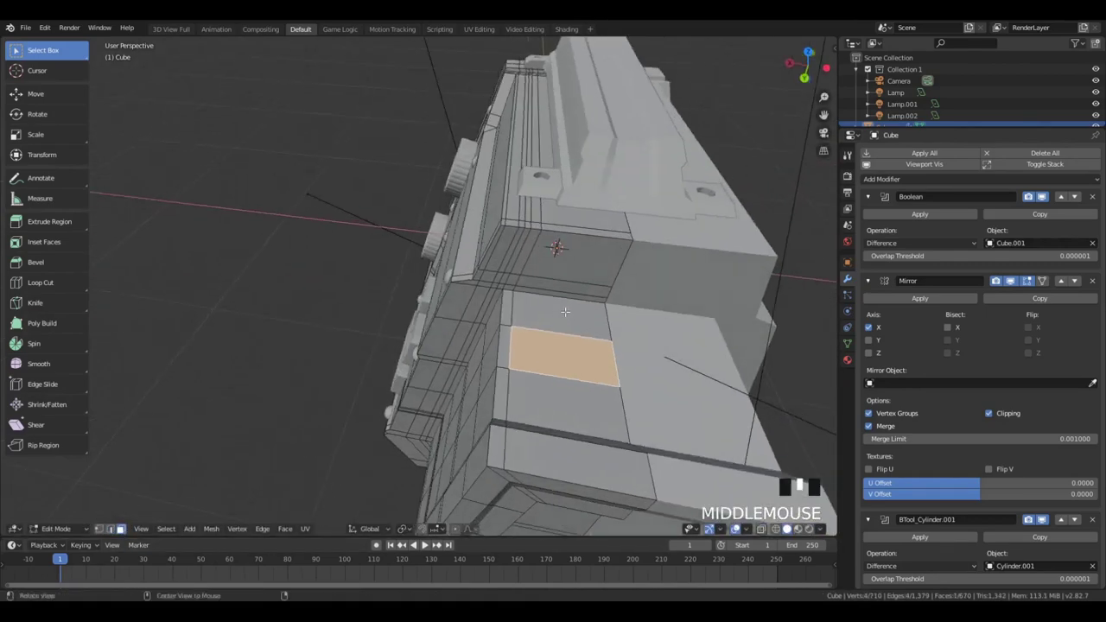
pyautogui.press('e')
pyautogui.click(666, 427)
pyautogui.moveTo(667, 427); pyautogui.dragTo(747, 380, button='middle')
pyautogui.press('g')
pyautogui.press('z')
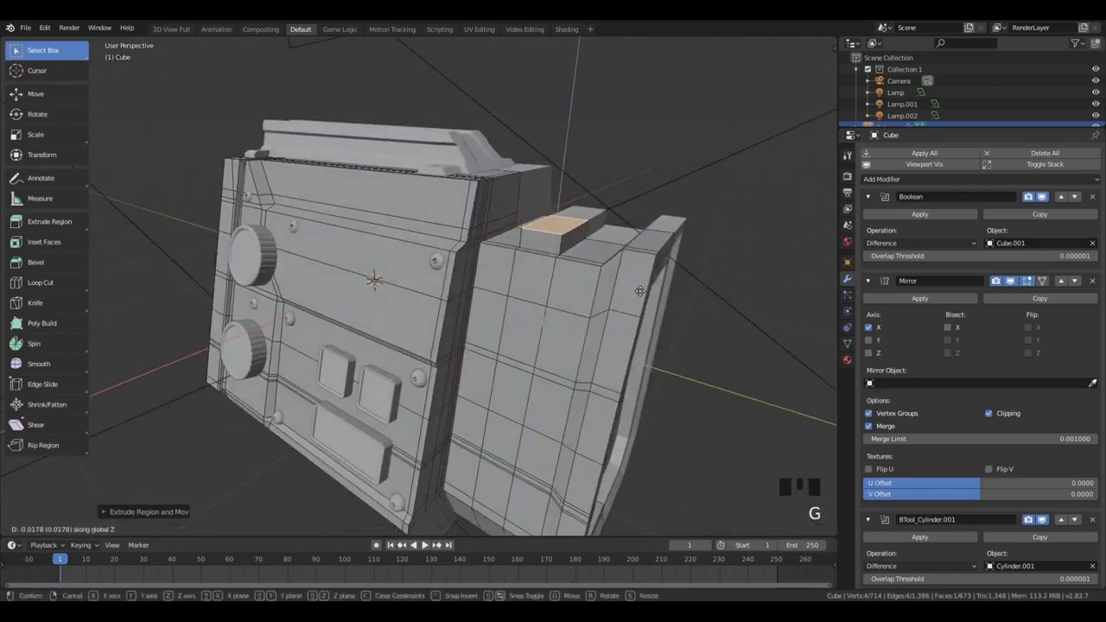
pyautogui.click(745, 380)
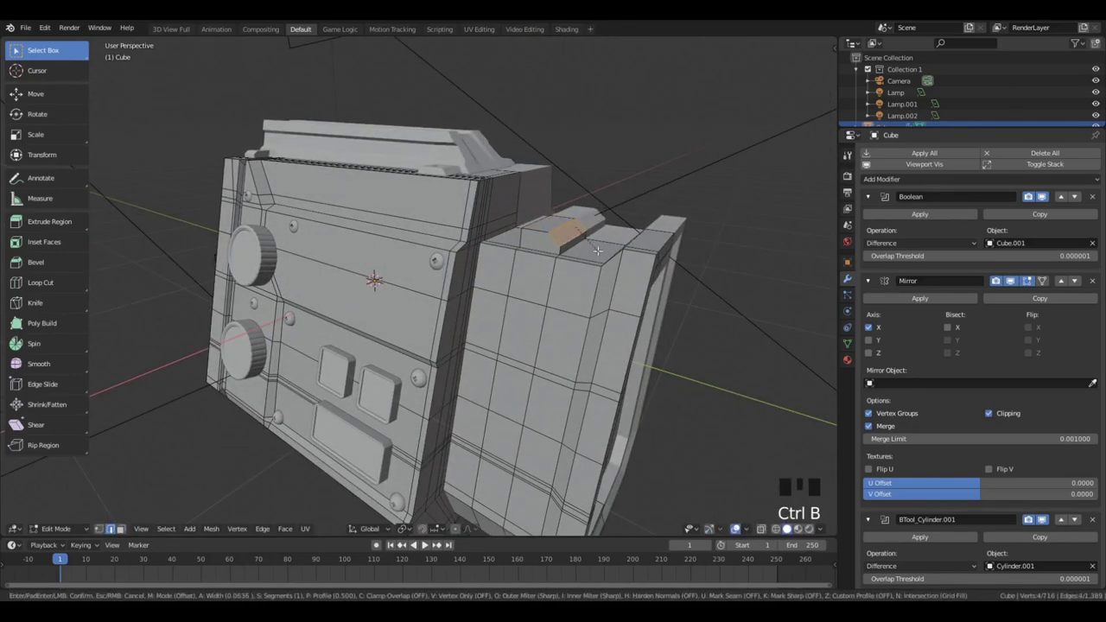
# Bevel the selected edges of the raised strip on top of the rear block and cut edge loops through its side
pyautogui.click(598, 251)
pyautogui.press('Tab')
pyautogui.press('Tab')
pyautogui.moveTo(598, 251); pyautogui.dragTo(698, 264, button='middle')
pyautogui.hotkey('ctrl', 'r')
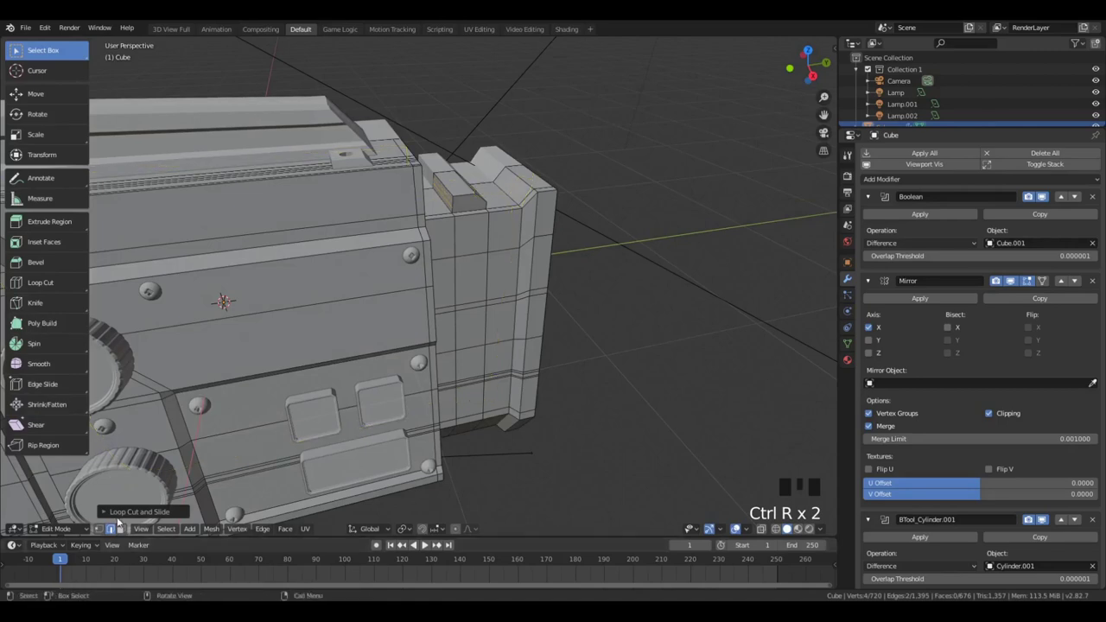
# Scale the inset face on the raised strip's side along global X and inset the two side faces individually
pyautogui.moveTo(451, 200); pyautogui.dragTo(518, 233, button='middle')
pyautogui.press('KP_Decimal')
pyautogui.moveTo(606, 312); pyautogui.dragTo(675, 369, button='middle')
pyautogui.click(681, 378)
pyautogui.press('s')
pyautogui.press('x')
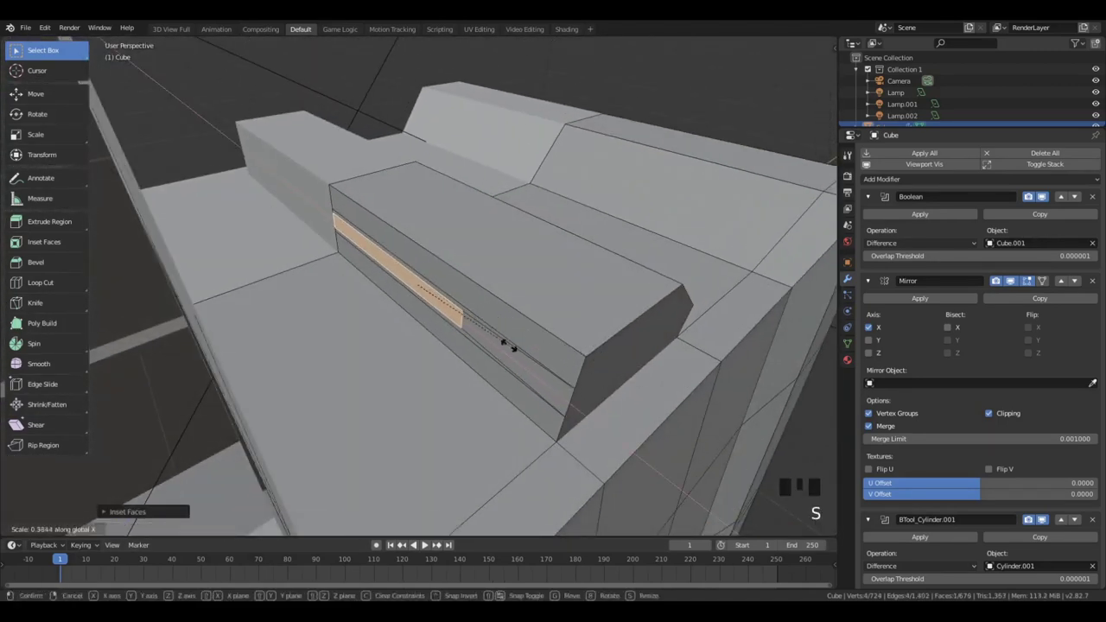
pyautogui.click(418, 297)
pyautogui.press('i')
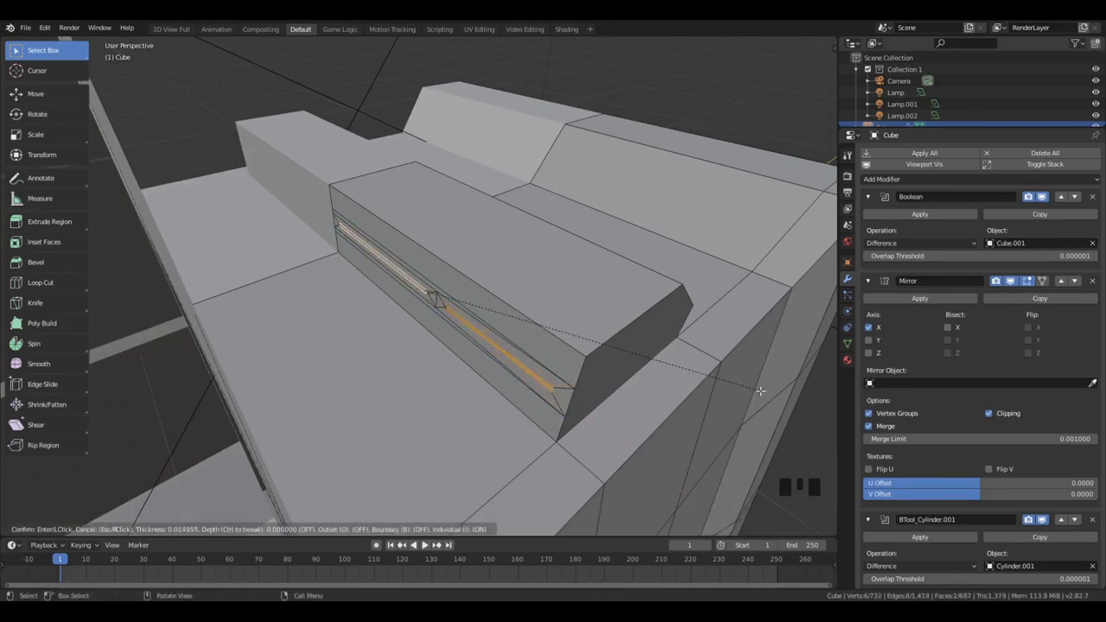
pyautogui.click(769, 394)
# Set the pivot to Individual Origins, scale the two inset side faces and extrude them outward into ridges
pyautogui.click(403, 529)
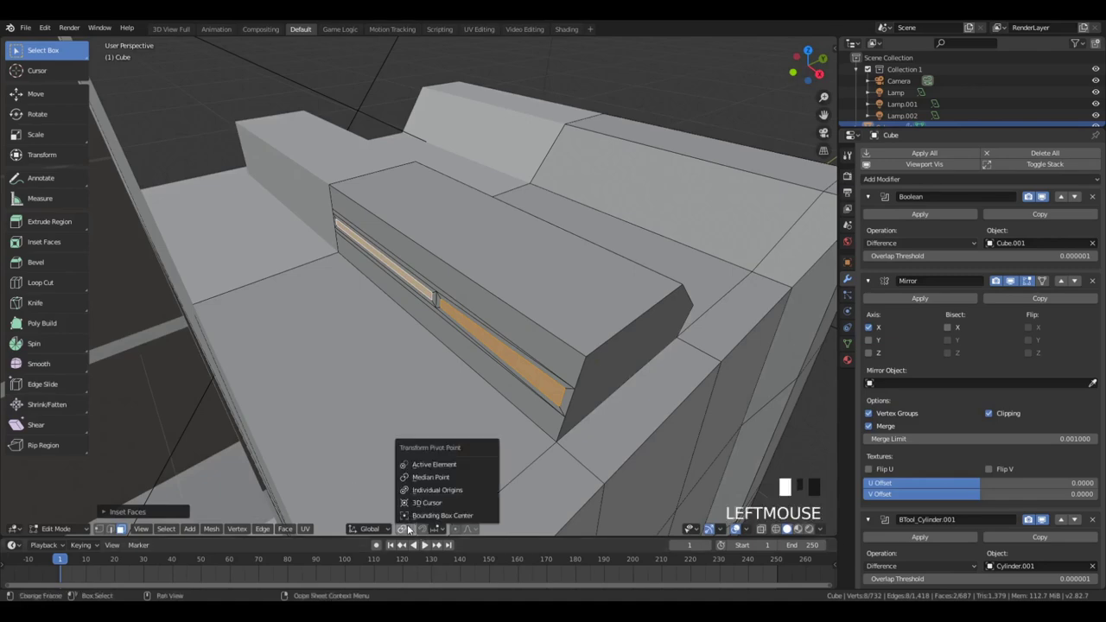
pyautogui.click(433, 491)
pyautogui.press('s')
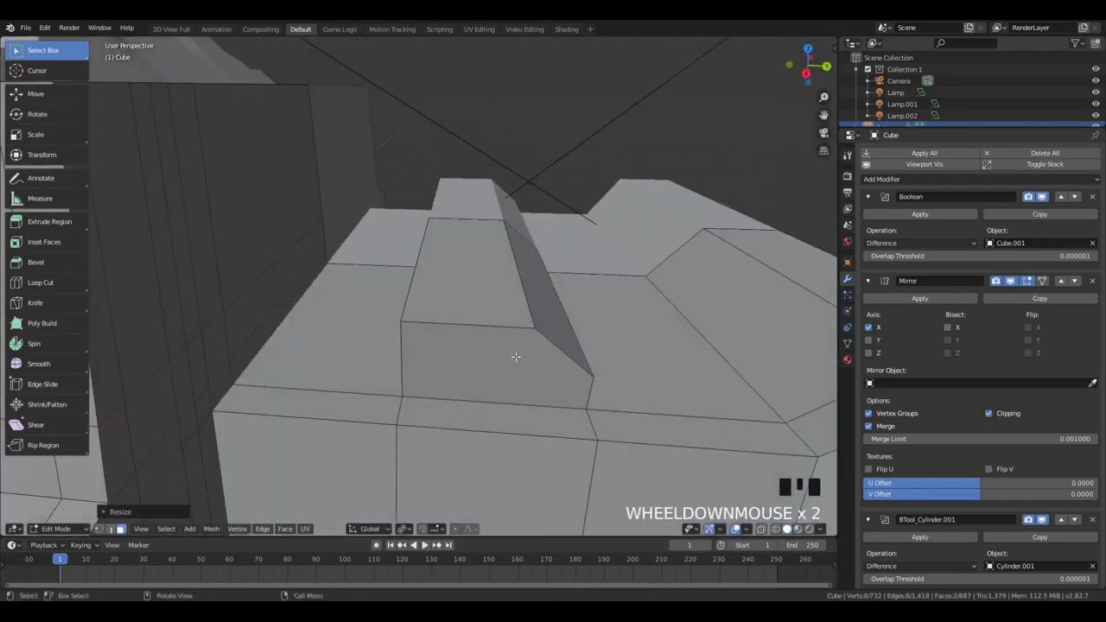
pyautogui.press('e')
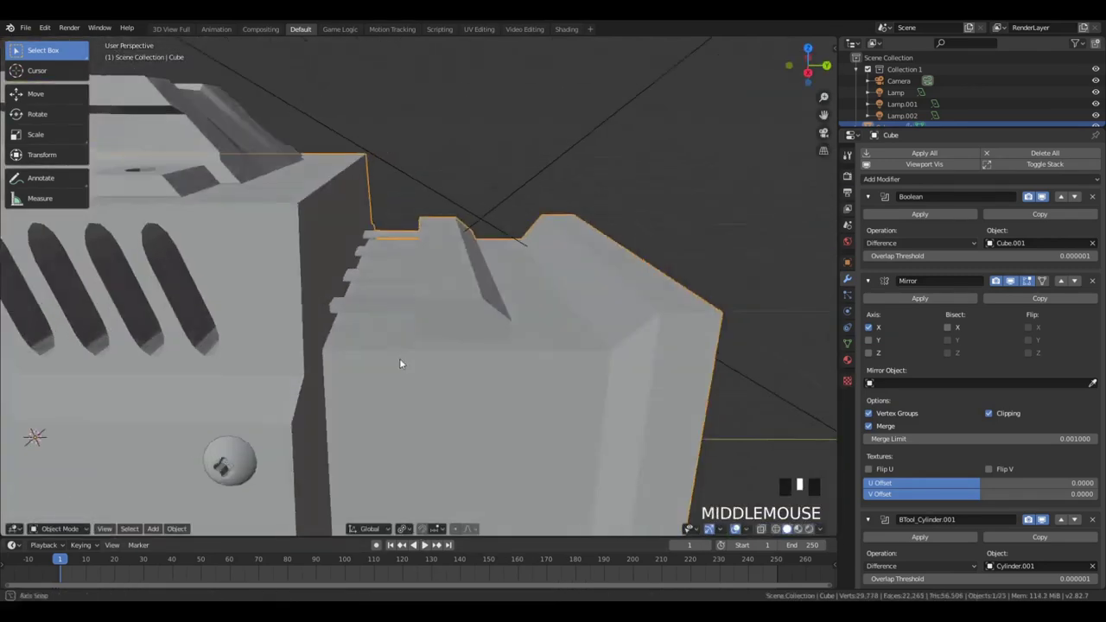
# Inspect the rear block's new ridges and recessed end from several angles, in object and edit mode and different shading
pyautogui.press('z')
pyautogui.moveTo(398, 166)
pyautogui.mouseDown(button='middle')
pyautogui.moveTo(576, 388)
pyautogui.moveTo(441, 407)
pyautogui.moveTo(500, 365)
pyautogui.mouseUp(button='middle')
pyautogui.scroll(-2, 439, 396)
pyautogui.moveTo(437, 397)
pyautogui.mouseDown(button='middle')
pyautogui.moveTo(295, 454)
pyautogui.moveTo(375, 454)
pyautogui.moveTo(403, 474)
pyautogui.moveTo(443, 428)
pyautogui.moveTo(497, 406)
pyautogui.moveTo(380, 407)
pyautogui.moveTo(371, 380)
pyautogui.moveTo(609, 399)
pyautogui.moveTo(632, 390)
pyautogui.moveTo(355, 391)
pyautogui.moveTo(415, 395)
pyautogui.mouseUp(button='middle')
pyautogui.press('Tab')
pyautogui.scroll(-2, 435, 437)
pyautogui.press('Tab')
pyautogui.press('z')
pyautogui.press('z')
pyautogui.press('z')
pyautogui.click(358, 420)
pyautogui.press('a')
pyautogui.press('a')
pyautogui.press('a')
pyautogui.press('z')
pyautogui.click(572, 384)
pyautogui.moveTo(572, 384); pyautogui.dragTo(586, 371, button='middle')
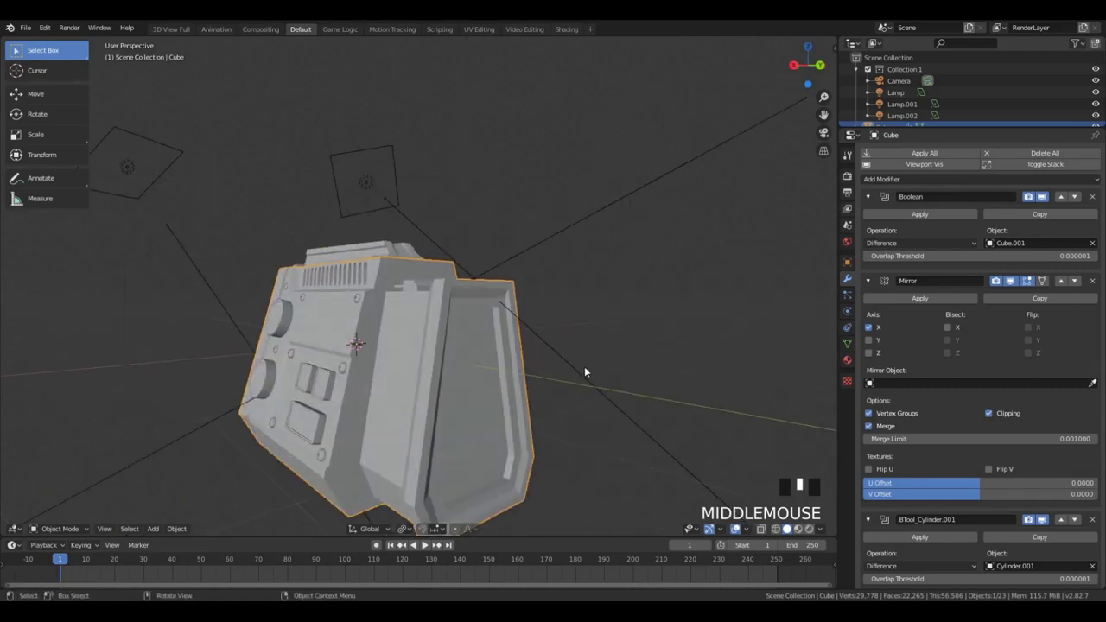
pyautogui.press('Tab')
pyautogui.press('Tab')
pyautogui.press('Tab')
pyautogui.moveTo(464, 375); pyautogui.dragTo(363, 389, button='middle')
pyautogui.scroll(-2, 363, 389)
# Move the old curved lens out of the front opening along global Z and delete it
pyautogui.click(347, 393)
pyautogui.click(351, 391)
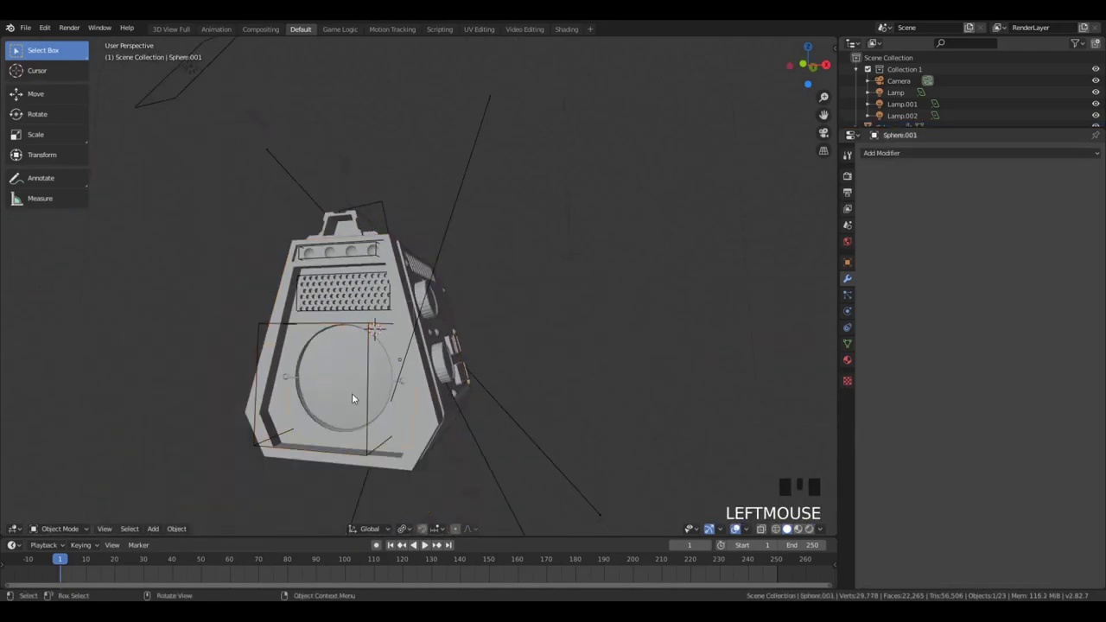
pyautogui.scroll(2, 372, 383)
pyautogui.press('z')
pyautogui.press('z')
pyautogui.scroll(-2, 452, 418)
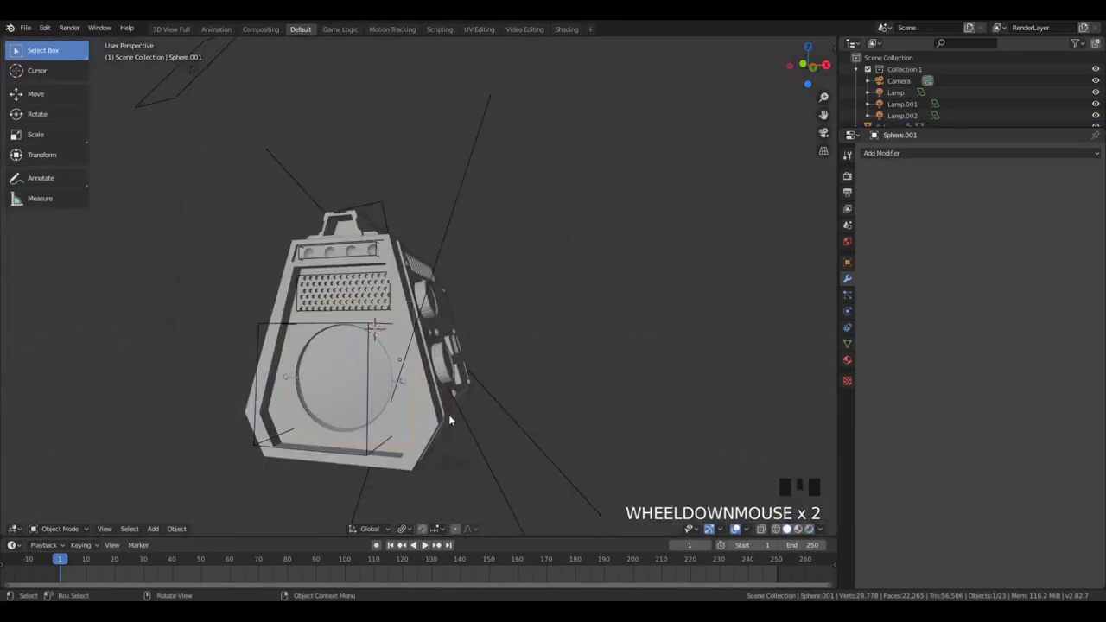
pyautogui.press('g')
pyautogui.press('z')
pyautogui.click(429, 186)
pyautogui.moveTo(430, 186)
pyautogui.mouseDown(button='middle')
pyautogui.moveTo(349, 223)
pyautogui.moveTo(322, 218)
pyautogui.mouseUp(button='middle')
pyautogui.press('KP_3')
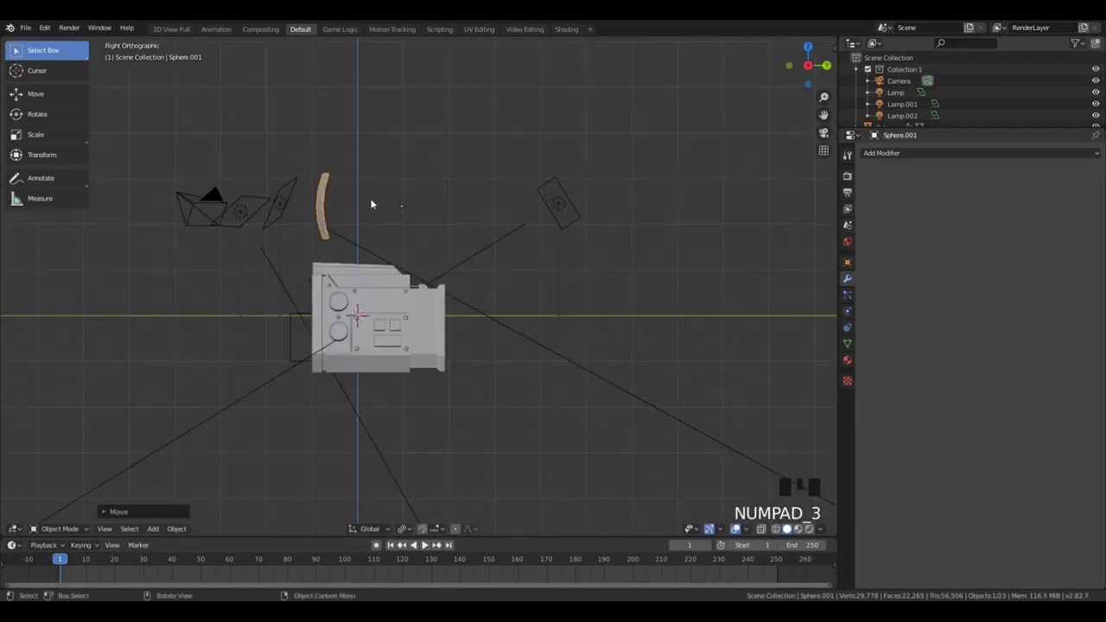
pyautogui.press('x')
pyautogui.click(371, 204)
# Try a replacement UV sphere raised above the body along global Z, and delete it
pyautogui.hotkey('shift', 'a')
pyautogui.moveTo(372, 200)
pyautogui.click(424, 235)
pyautogui.press('g')
pyautogui.press('z')
pyautogui.click(430, 173)
pyautogui.press('Tab')
pyautogui.press('z')
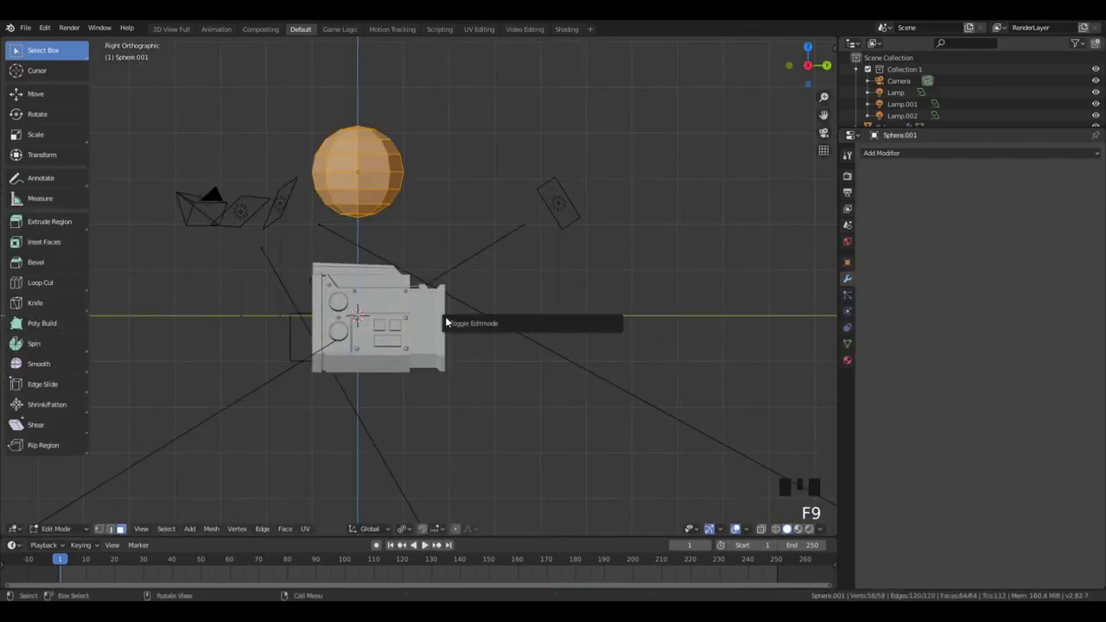
pyautogui.press('Tab')
pyautogui.press('Delete')
# Add a UV sphere with 32 segments and 32 rings and move it up above the body
pyautogui.hotkey('shift', 'a')
pyautogui.hotkey('shift', 'a')
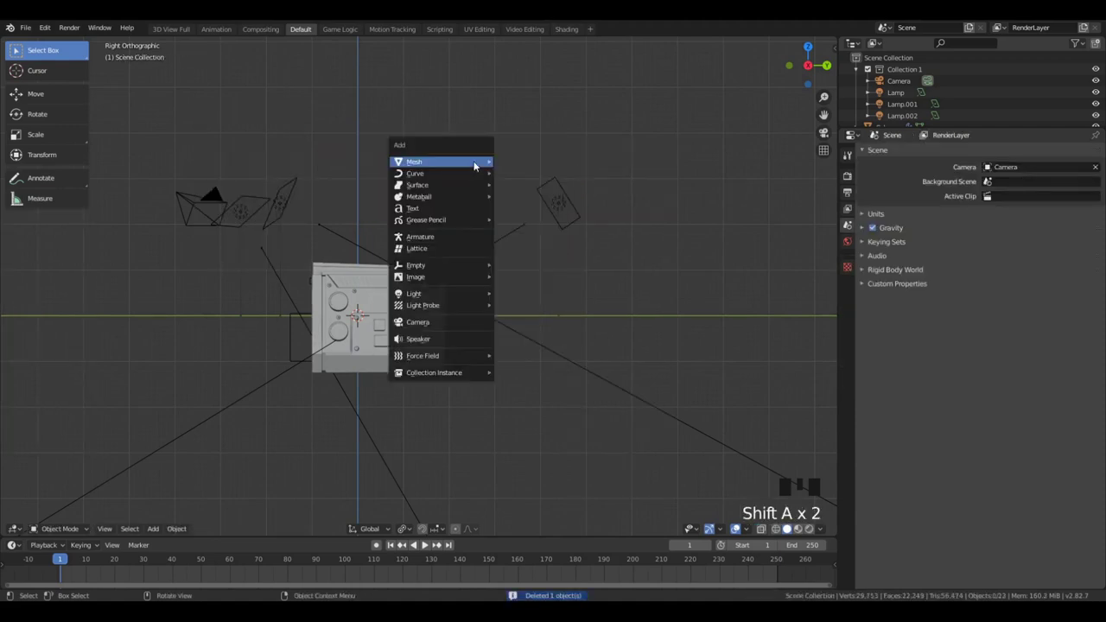
pyautogui.moveTo(474, 165)
pyautogui.click(587, 197)
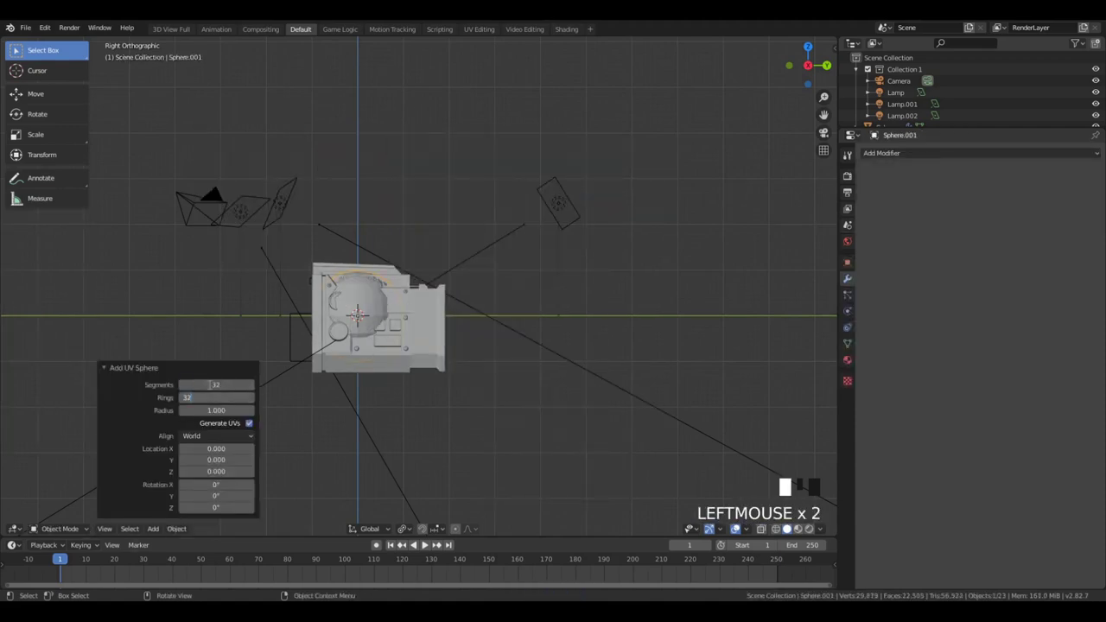
pyautogui.click(383, 185)
# Delete the rear half of the sphere's faces, leaving a front-facing hemisphere
pyautogui.press('Tab')
pyautogui.press('a')
pyautogui.press('a')
pyautogui.press('a')
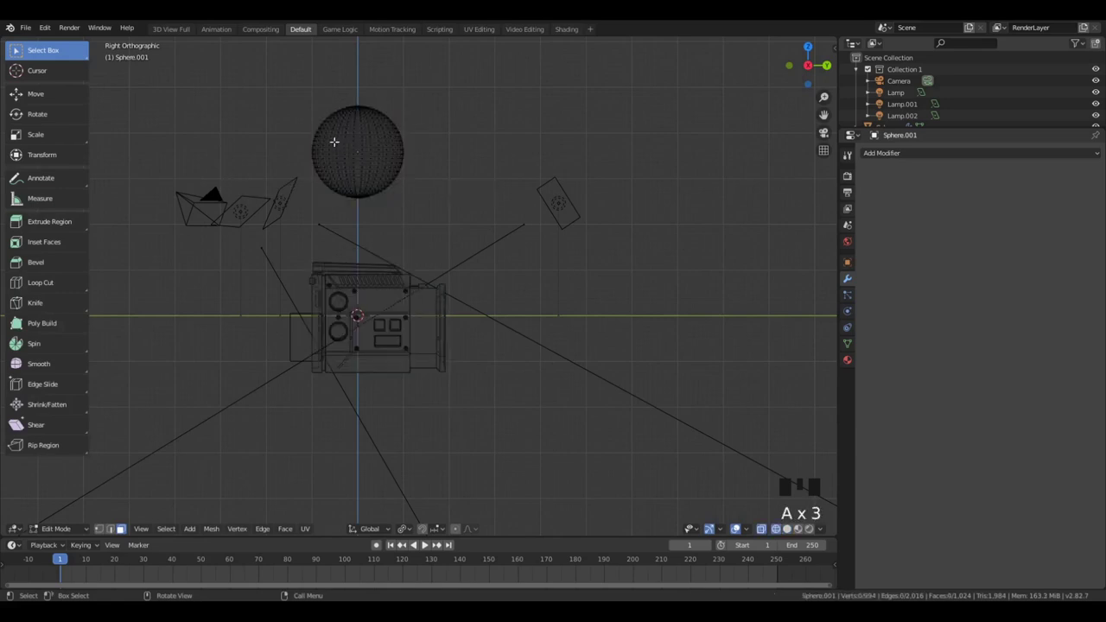
pyautogui.scroll(2, 334, 144)
pyautogui.press('b')
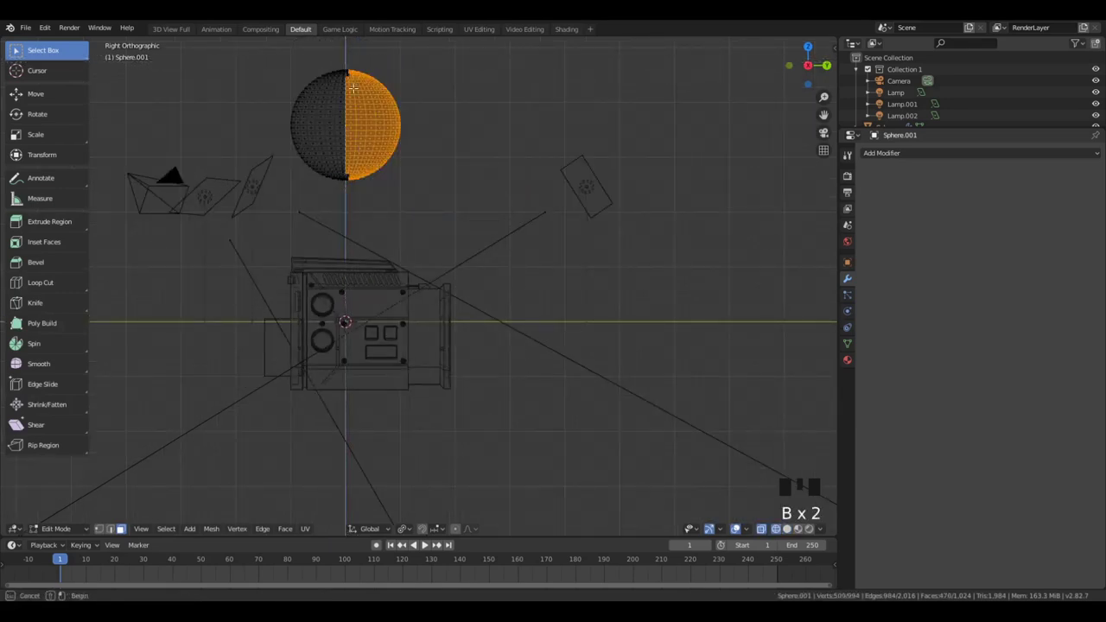
pyautogui.press('Delete')
pyautogui.press('Tab')
pyautogui.press('z')
# Move the hemisphere down along global Z and along global Y toward the body's round front opening
pyautogui.moveTo(417, 187); pyautogui.dragTo(596, 328, button='middle')
pyautogui.press('g')
pyautogui.press('z')
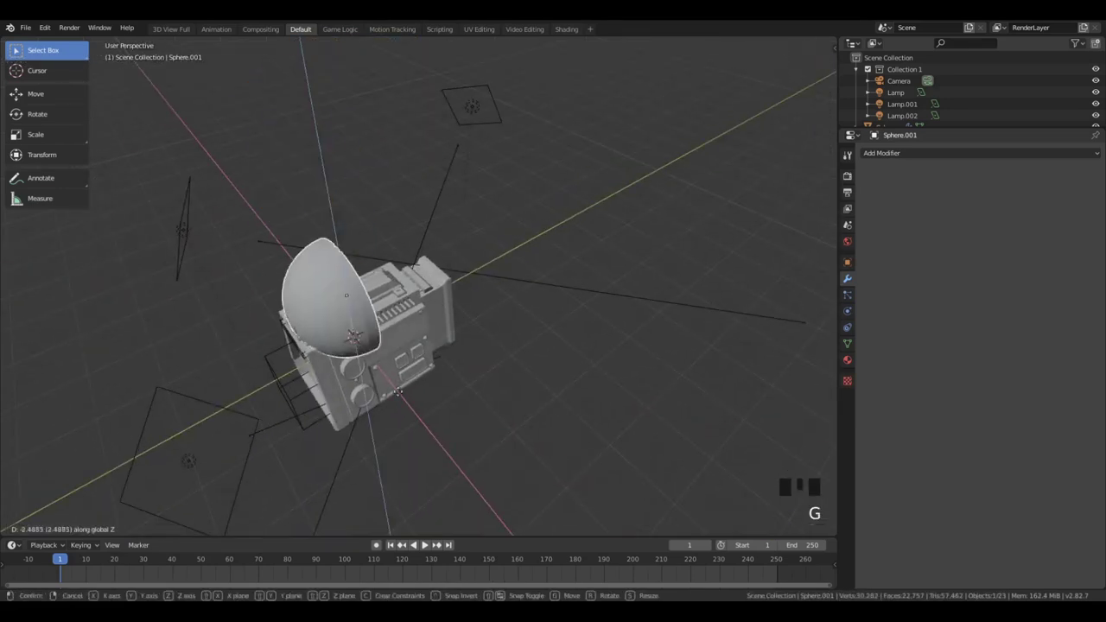
pyautogui.click(536, 380)
pyautogui.moveTo(536, 381); pyautogui.dragTo(384, 350, button='middle')
pyautogui.press('g')
pyautogui.press('y')
pyautogui.click(415, 367)
# Scale the hemisphere to 0.560 and align it with the round front opening
pyautogui.press('s')
pyautogui.click(380, 380)
pyautogui.press('g')
pyautogui.press('z')
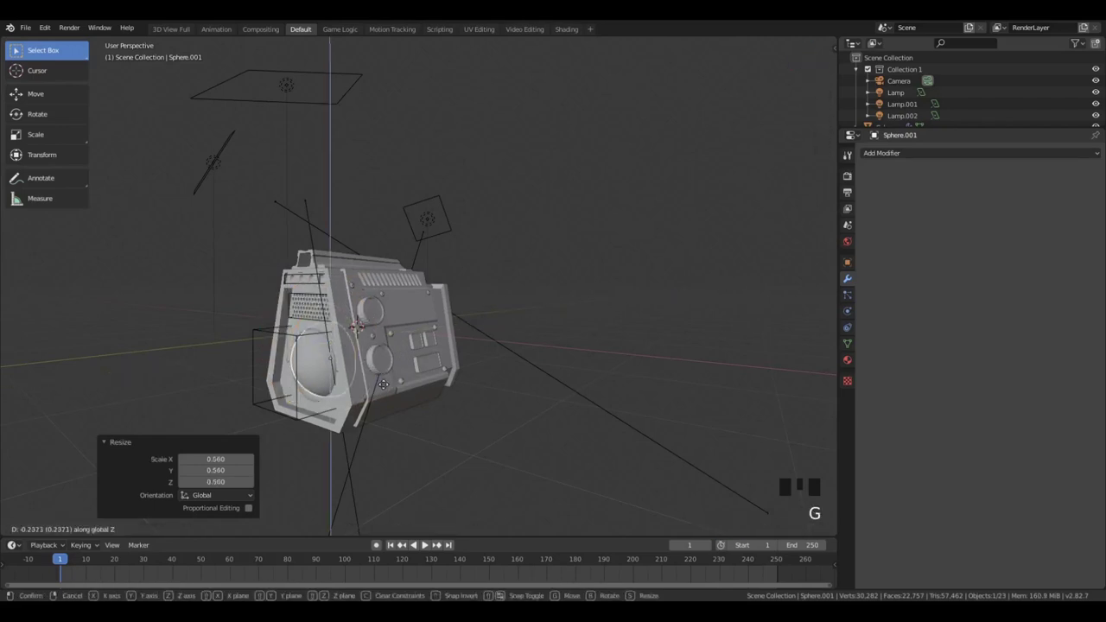
pyautogui.click(368, 389)
pyautogui.moveTo(368, 389)
pyautogui.mouseDown(button='middle')
pyautogui.moveTo(473, 404)
pyautogui.moveTo(556, 465)
pyautogui.moveTo(568, 401)
pyautogui.moveTo(497, 423)
pyautogui.moveTo(516, 428)
pyautogui.moveTo(548, 400)
pyautogui.moveTo(507, 403)
pyautogui.moveTo(510, 381)
pyautogui.moveTo(386, 400)
pyautogui.mouseUp(button='middle')
pyautogui.press('KP_3')
pyautogui.press('KP_Decimal')
pyautogui.press('KP_1')
pyautogui.press('g')
pyautogui.click(576, 411)
pyautogui.press('KP_Enter')
# Adjust the hemisphere's depth in the front opening along global Y, finishing with a 0.013 move
pyautogui.press('KP_3')
pyautogui.press('g')
pyautogui.press('y')
pyautogui.click(510, 399)
pyautogui.press('g')
pyautogui.click(501, 400)
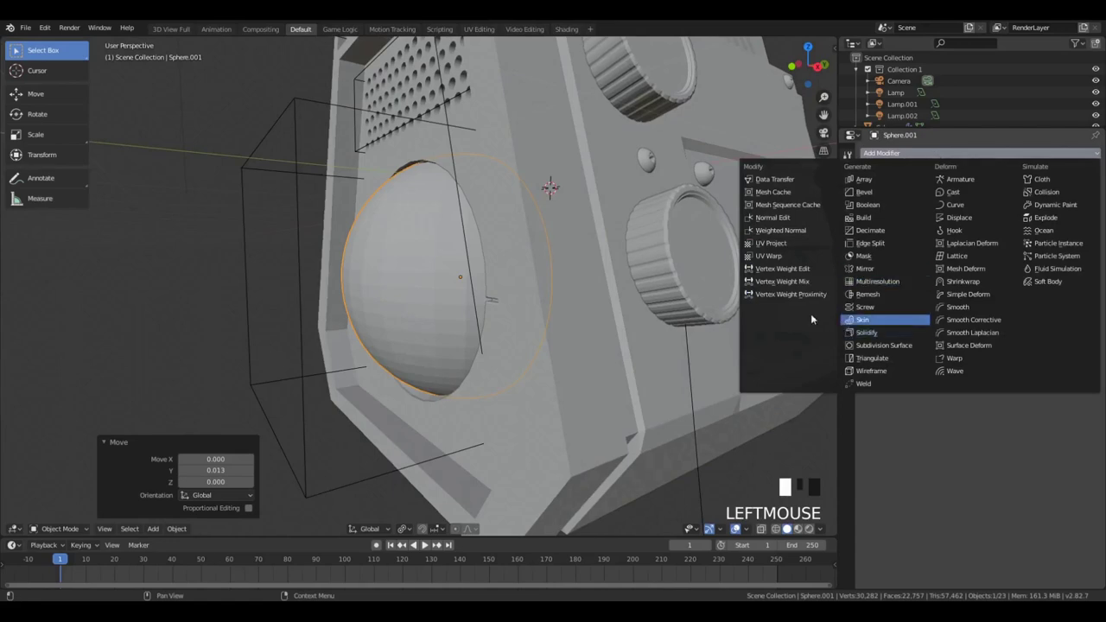
# Add a Solidify modifier to the hemisphere with a thickness of 0.1530
pyautogui.moveTo(810, 320); pyautogui.dragTo(780, 294, button='middle')
pyautogui.click(882, 153)
pyautogui.click(867, 332)
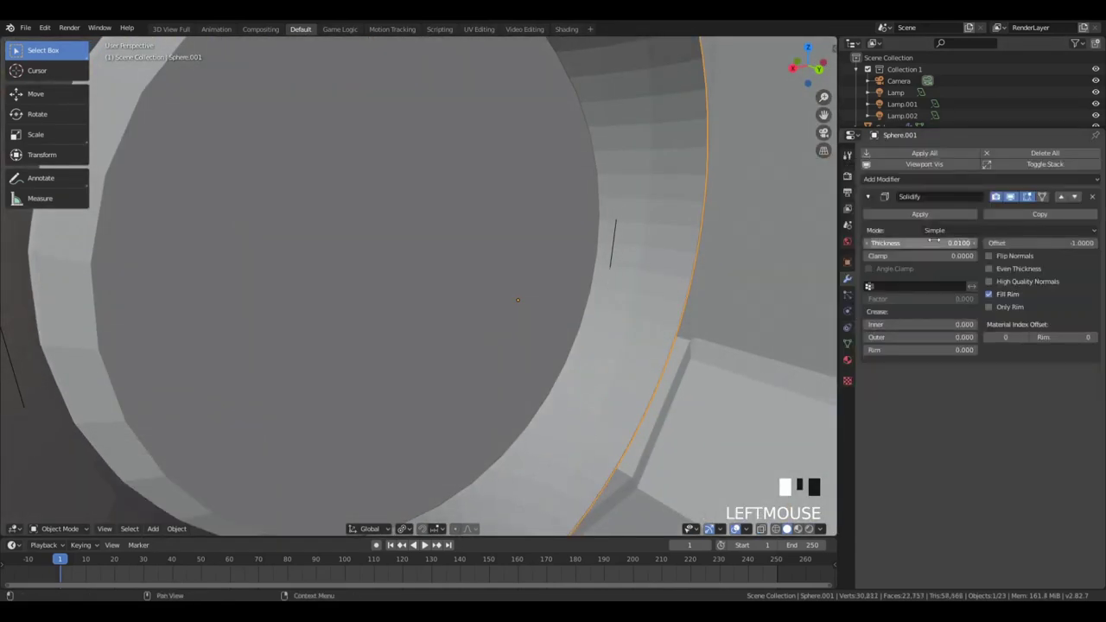
pyautogui.moveTo(934, 242); pyautogui.dragTo(963, 242)
pyautogui.moveTo(285, 260)
pyautogui.mouseDown(button='middle')
pyautogui.moveTo(407, 269)
pyautogui.moveTo(532, 335)
pyautogui.mouseUp(button='middle')
# Switch the viewport to rendered shading and check the new front lens
pyautogui.press('z')
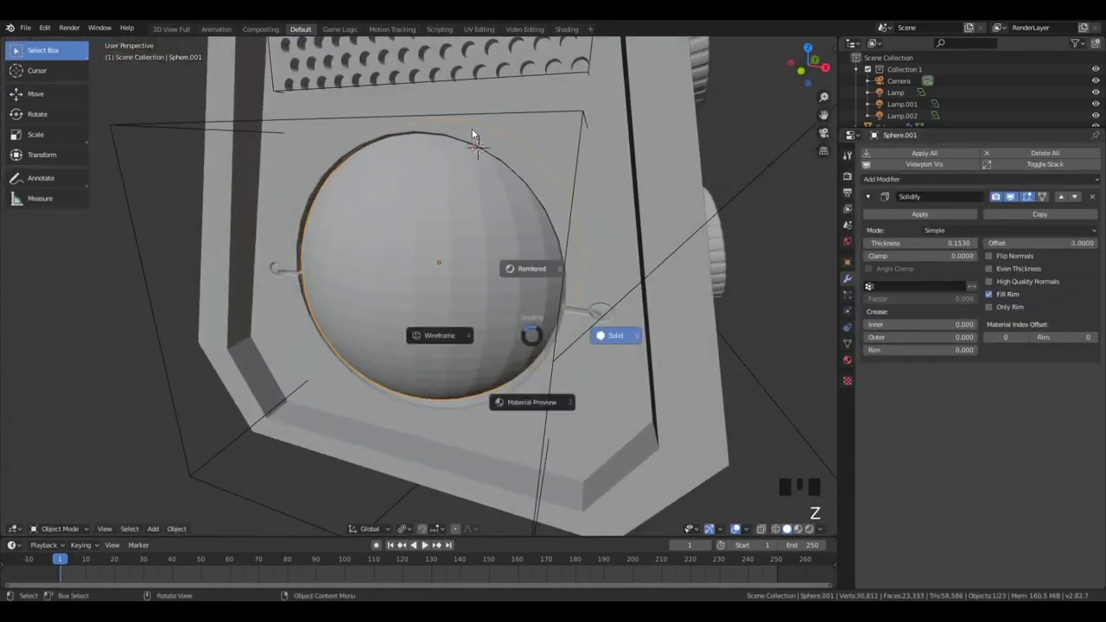
pyautogui.click(473, 134)
pyautogui.scroll(-4, 475, 216)
pyautogui.moveTo(495, 292)
pyautogui.mouseDown(button='middle')
pyautogui.moveTo(423, 301)
pyautogui.moveTo(519, 327)
pyautogui.mouseUp(button='middle')
pyautogui.click(553, 297)
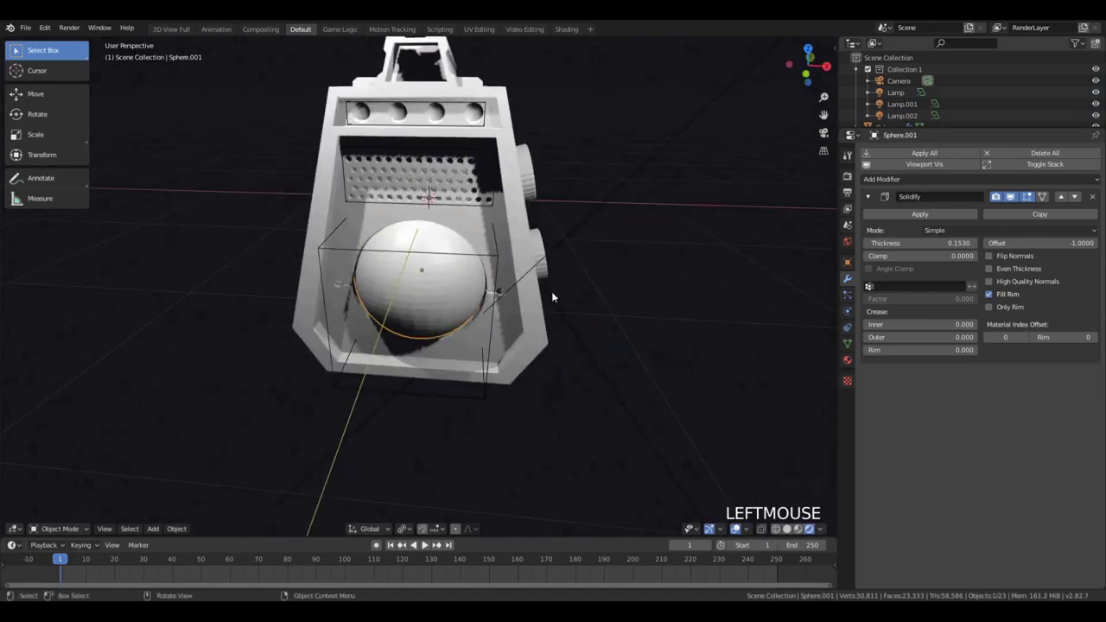
pyautogui.moveTo(696, 319); pyautogui.dragTo(418, 259, button='middle')
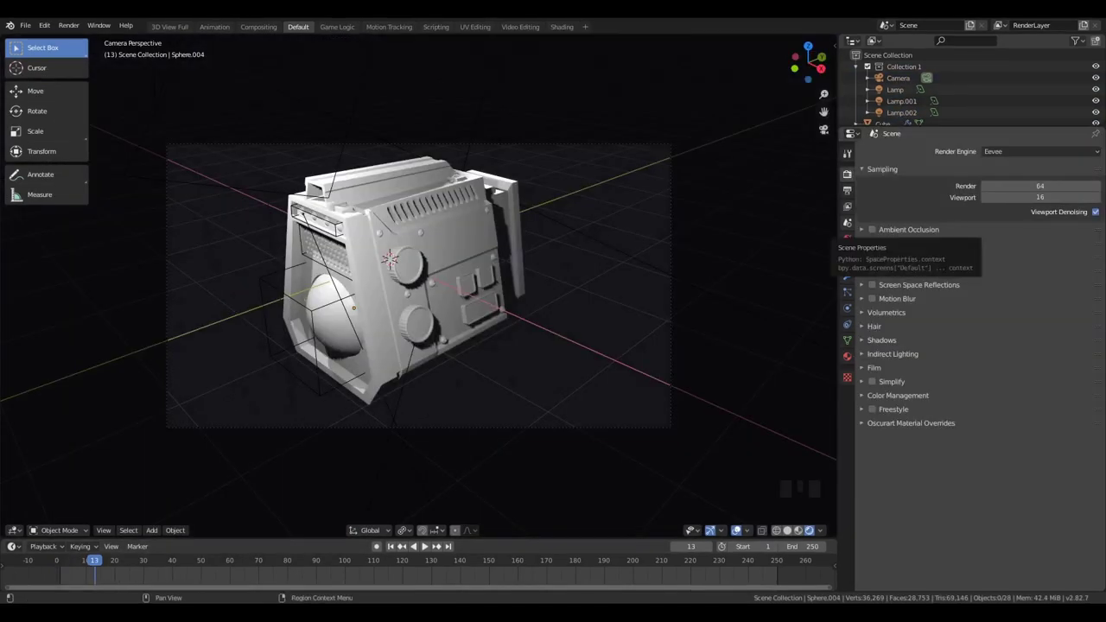
# Select the upper side knob and isolate it in local view with solid shading
pyautogui.scroll(5, 429, 253)
pyautogui.click(398, 226)
pyautogui.scroll(1, 380, 194)
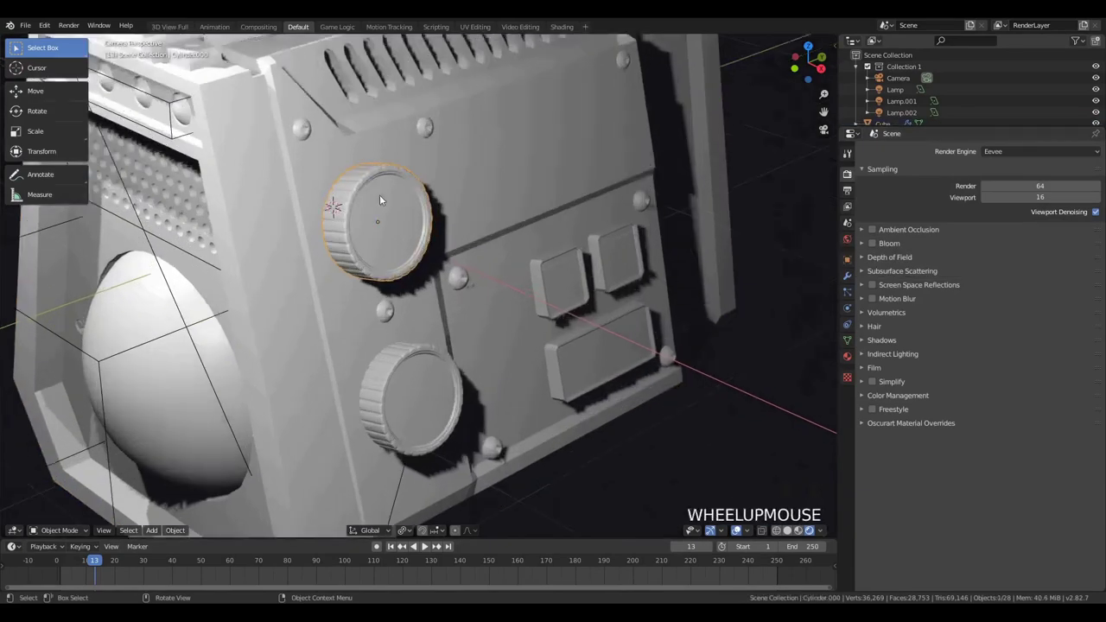
pyautogui.moveTo(380, 194); pyautogui.dragTo(433, 212, button='middle')
pyautogui.scroll(7, 436, 210)
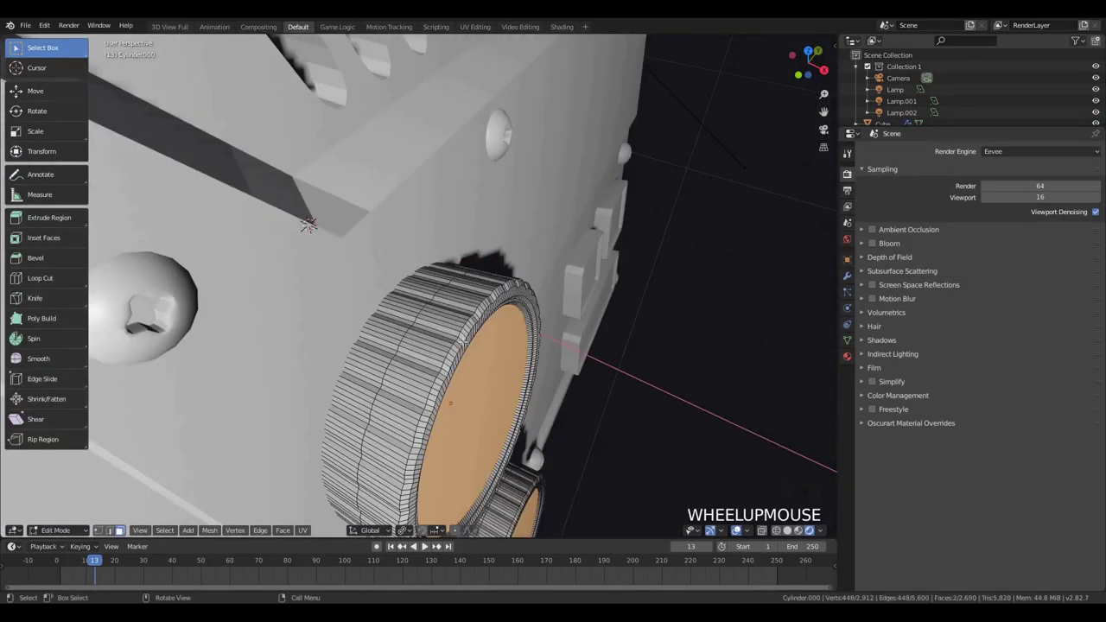
pyautogui.press('Tab')
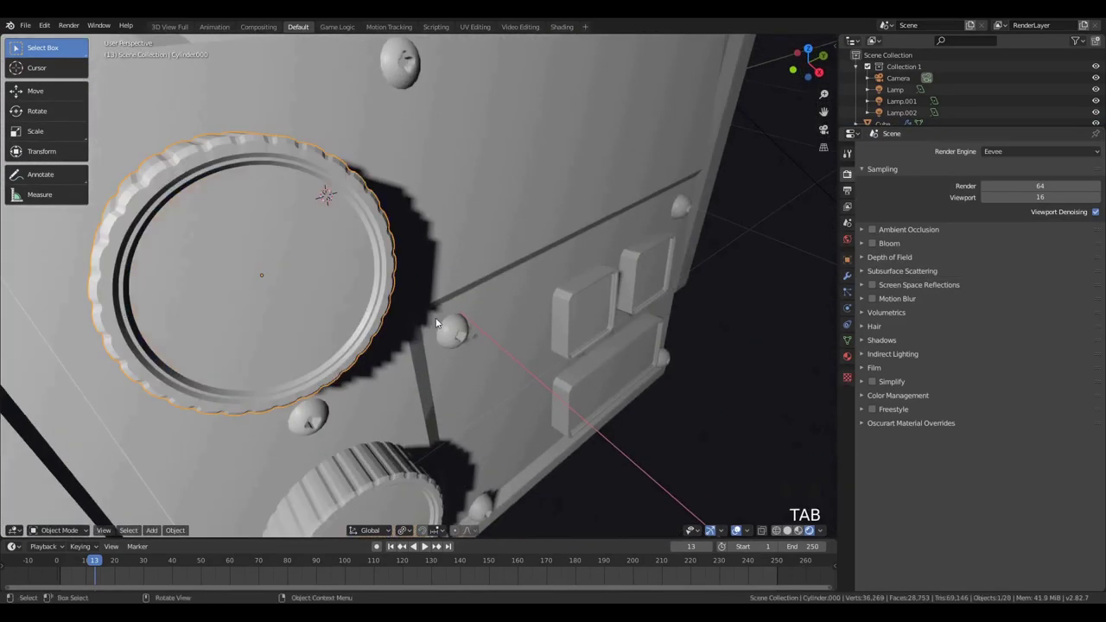
pyautogui.press('KP_Divide')
pyautogui.click(554, 275)
pyautogui.moveTo(555, 275); pyautogui.dragTo(368, 230, button='middle')
pyautogui.press('KP_1')
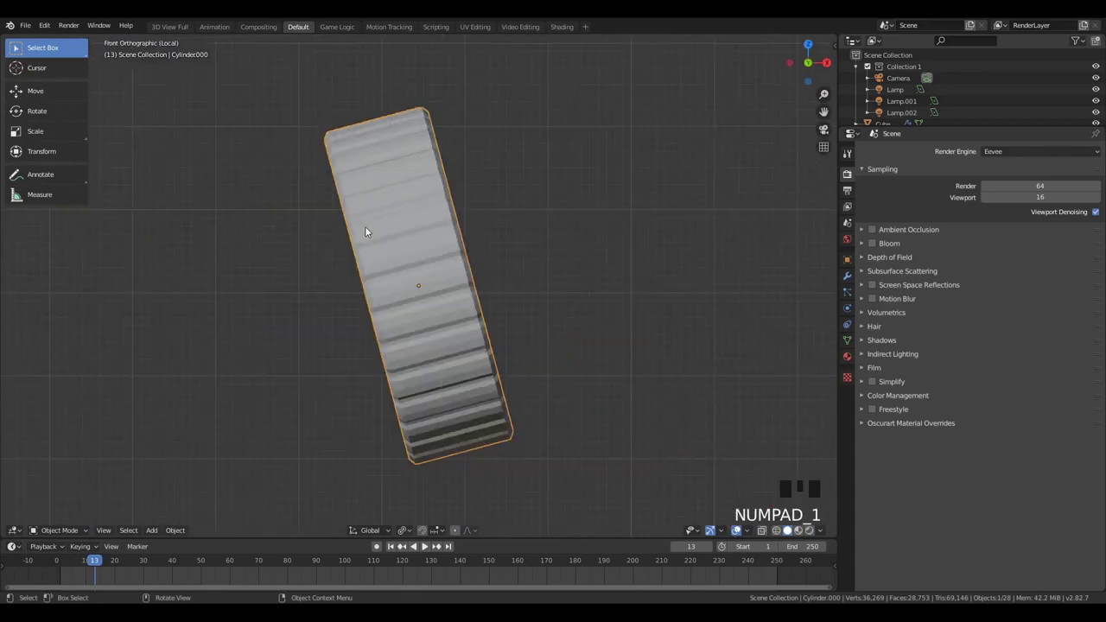
# Open the knob's mesh for editing and box-select a narrow section of faces at the top of its ribbed rim
pyautogui.press('Tab')
pyautogui.press('a')
pyautogui.hotkey('ctrl', 'z')
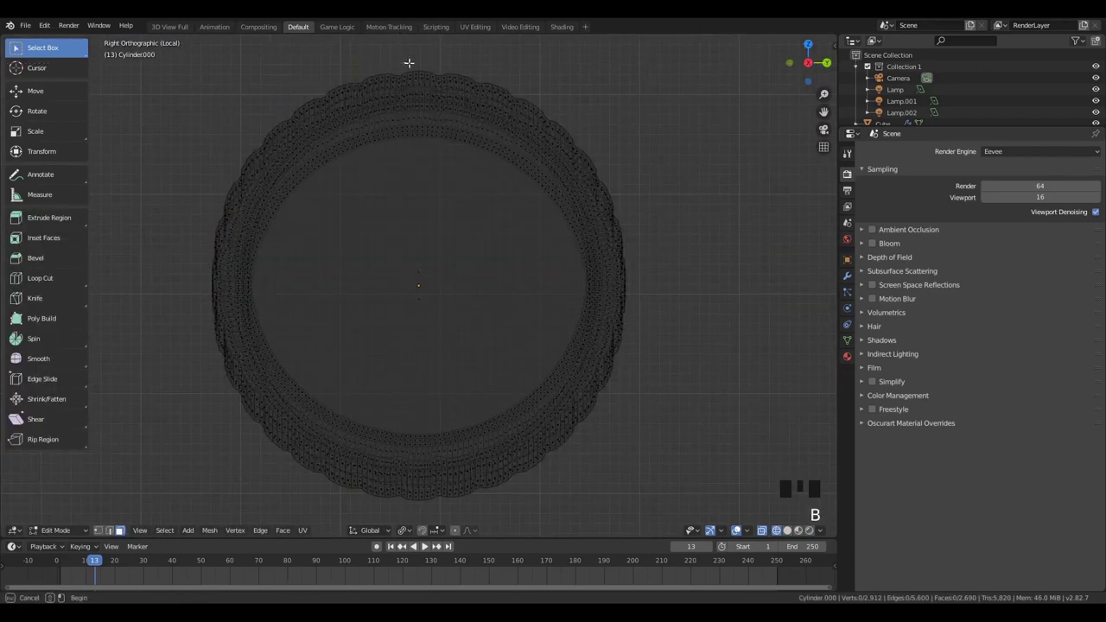
pyautogui.moveTo(435, 102); pyautogui.dragTo(438, 116)
pyautogui.moveTo(438, 116); pyautogui.dragTo(424, 129, button='middle')
pyautogui.press('z')
pyautogui.click(506, 128)
pyautogui.moveTo(507, 128); pyautogui.dragTo(384, 165, button='middle')
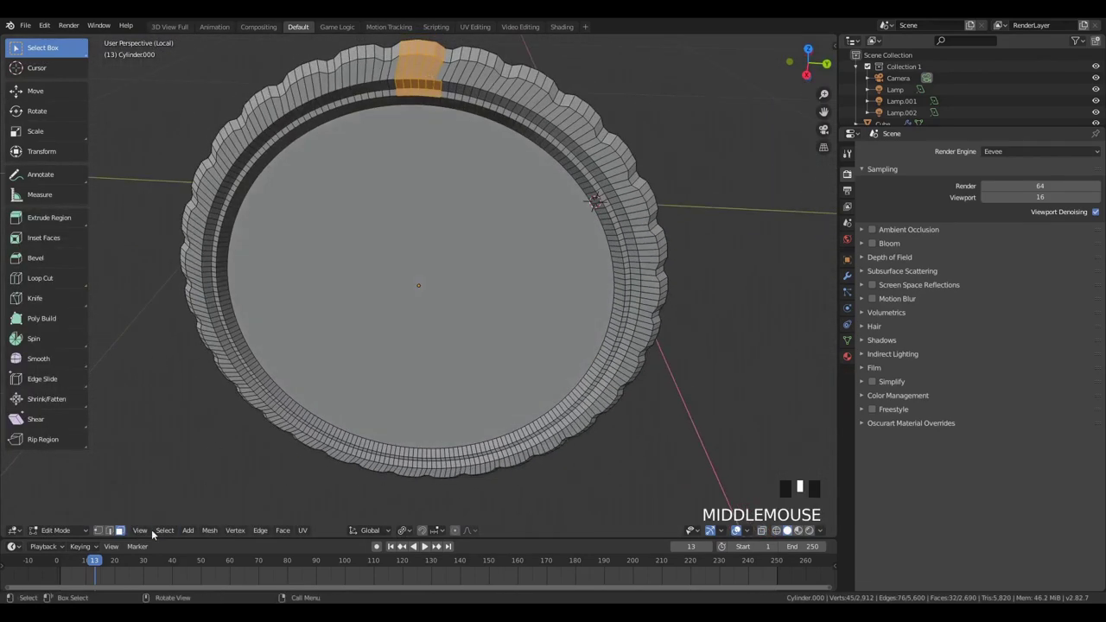
# Try to straighten an edge line across the top of the knob's rim by scaling it to 0, and undo the attempts
pyautogui.moveTo(455, 91); pyautogui.dragTo(471, 86, button='middle')
pyautogui.press('KP_3')
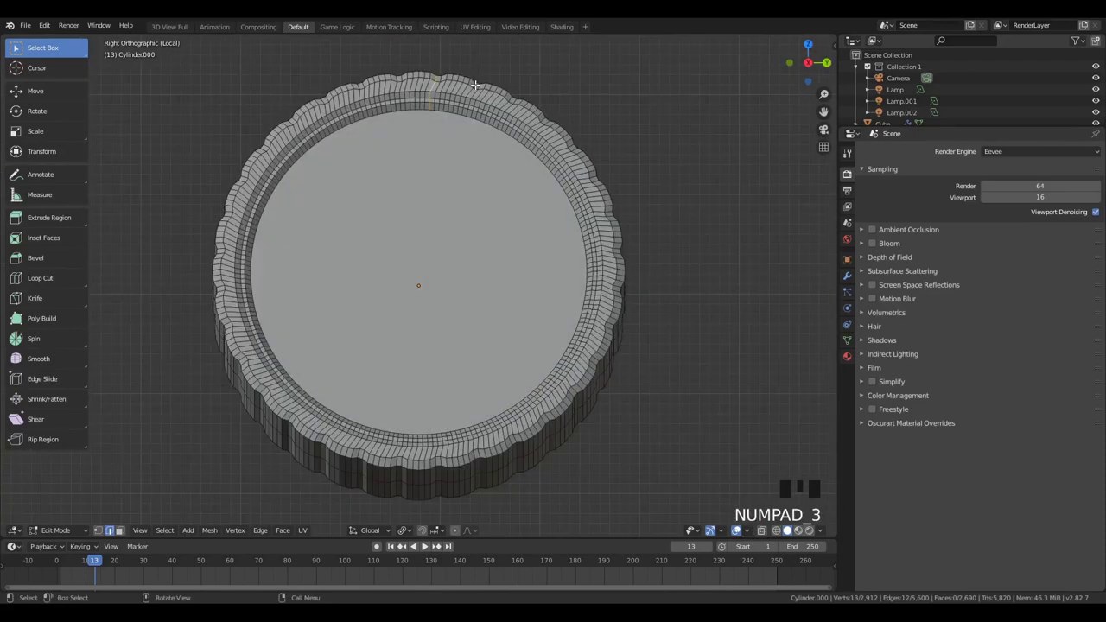
pyautogui.press('s')
pyautogui.press('0')
pyautogui.press('Return')
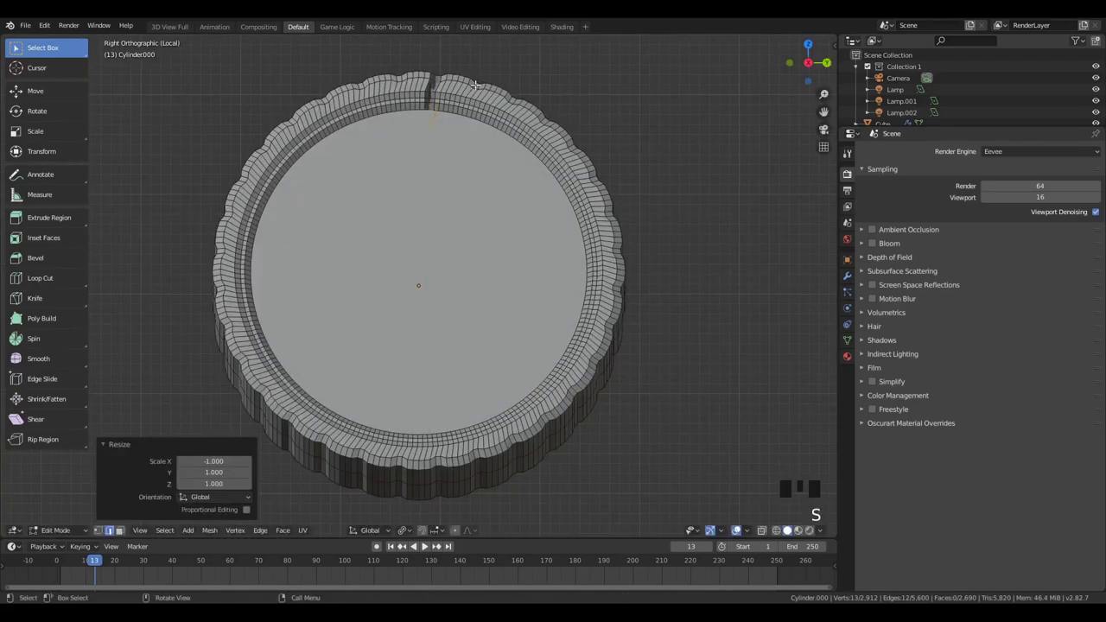
pyautogui.hotkey('ctrl', 'z')
pyautogui.press('s')
pyautogui.press('x')
pyautogui.press('0')
pyautogui.press('Return')
pyautogui.hotkey('ctrl', 'z')
# Straighten the two edge lines bounding the top section of the knob's rim by scaling each to 0 along global Y
pyautogui.moveTo(476, 85); pyautogui.dragTo(506, 159, button='middle')
pyautogui.press('s')
pyautogui.press('y')
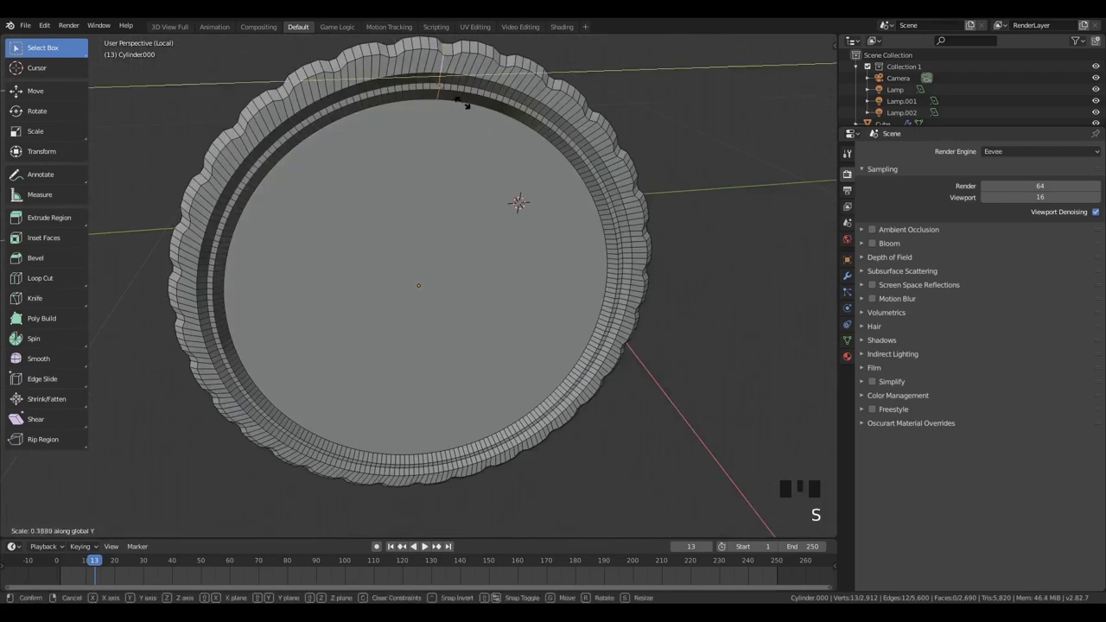
pyautogui.press('0')
pyautogui.press('Return')
pyautogui.doubleClick(399, 77)
pyautogui.press('s')
pyautogui.press('y')
pyautogui.press('0')
pyautogui.click(402, 68)
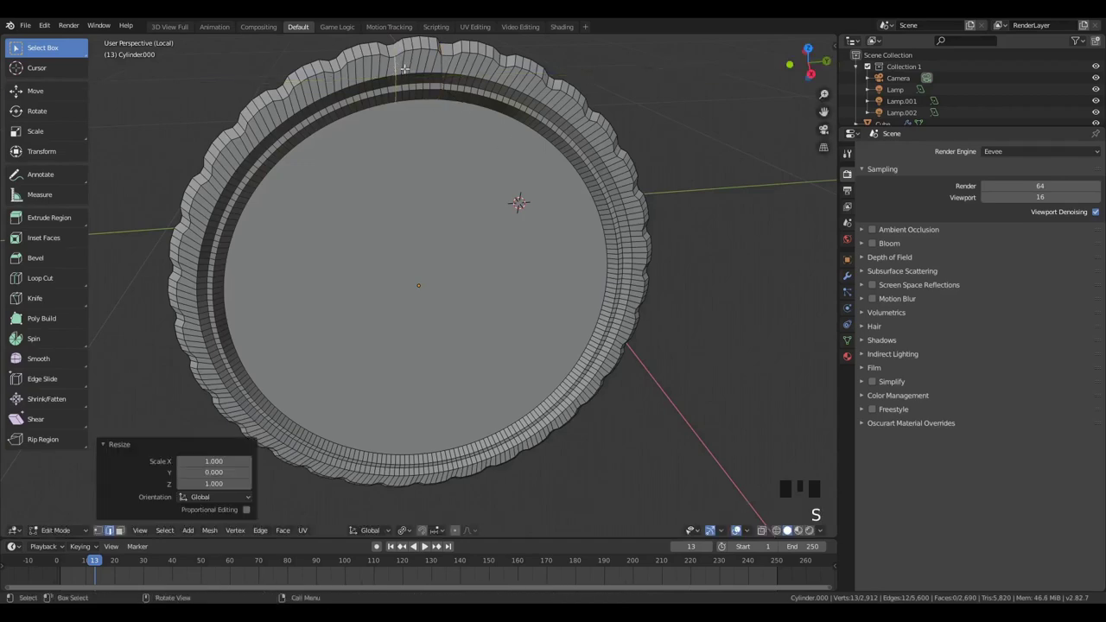
# Box-select the narrow section of faces at the top of the knob's ribbed rim in the right wireframe view
pyautogui.press('KP_3')
pyautogui.press('z')
pyautogui.press('b')
pyautogui.moveTo(397, 60); pyautogui.dragTo(443, 182)
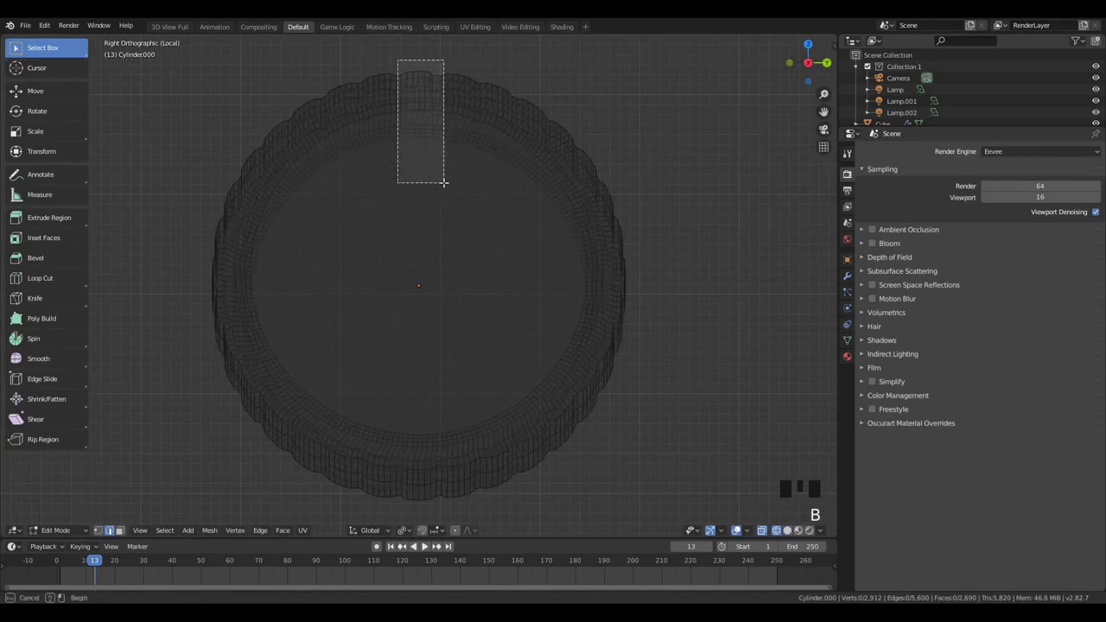
pyautogui.moveTo(443, 131); pyautogui.dragTo(546, 250, button='middle')
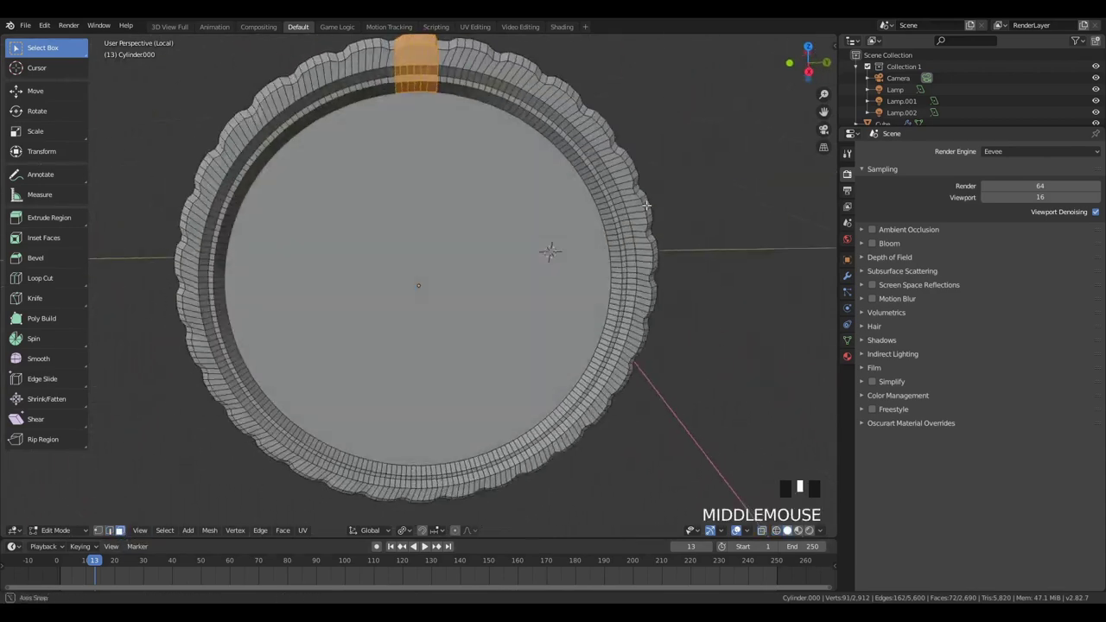
pyautogui.scroll(-3, 545, 250)
# Create a knob_dark material on the knob and darken its base color to near black
pyautogui.click(847, 356)
pyautogui.click(948, 200)
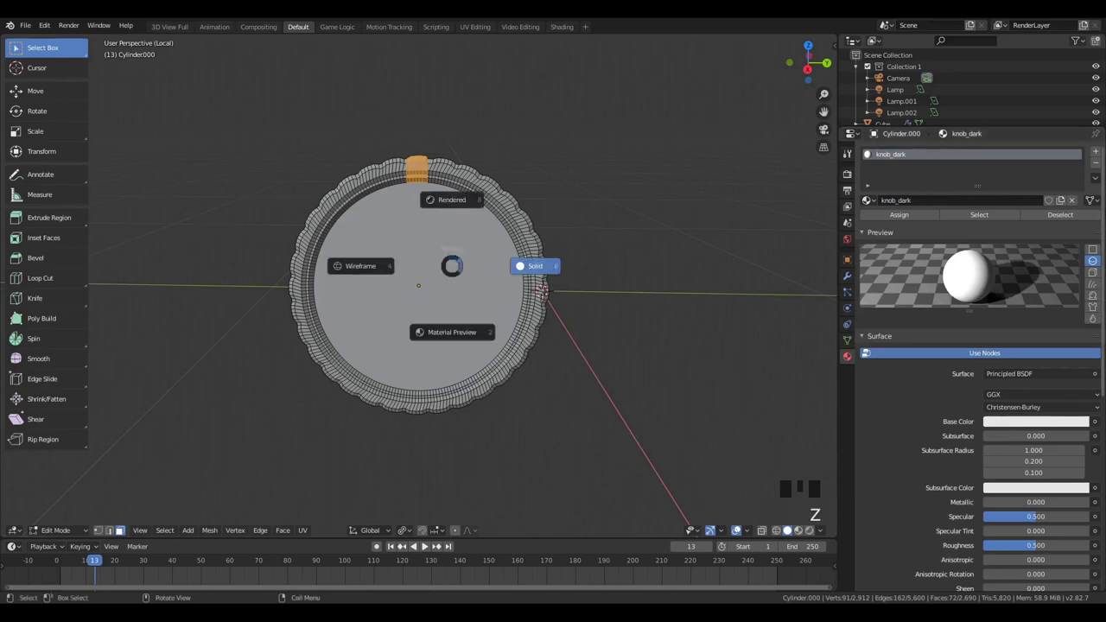
pyautogui.click(1098, 148)
pyautogui.click(1043, 425)
pyautogui.moveTo(1081, 276); pyautogui.dragTo(1081, 337)
# With rendered shading on, add a white_accent material in a second slot for the selected rim faces and leave local view
pyautogui.press('z')
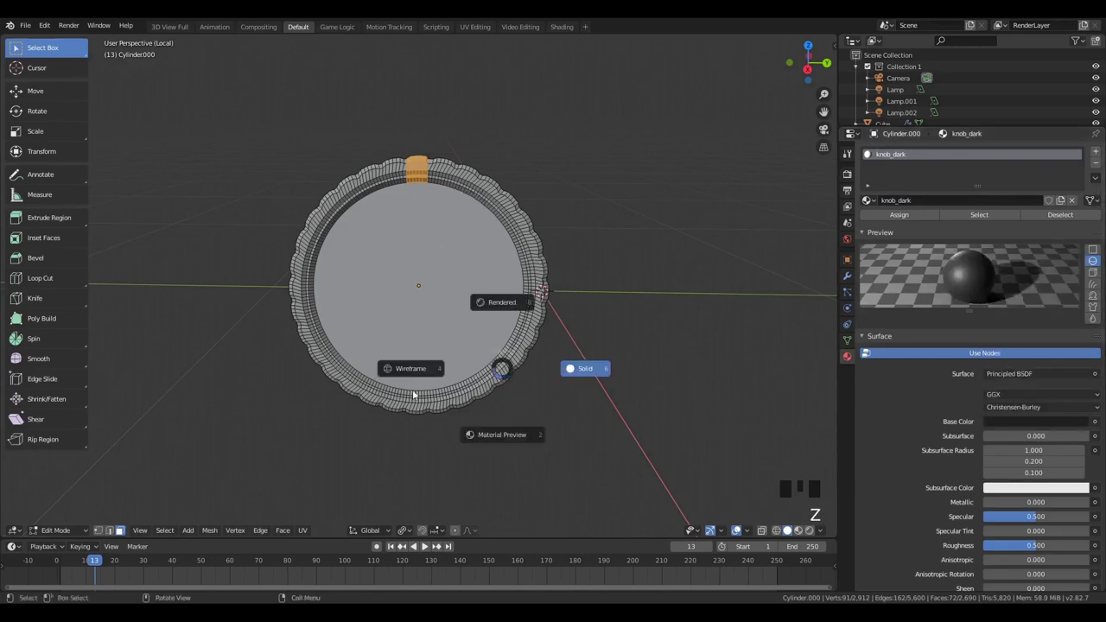
pyautogui.click(502, 302)
pyautogui.click(1095, 153)
pyautogui.click(895, 224)
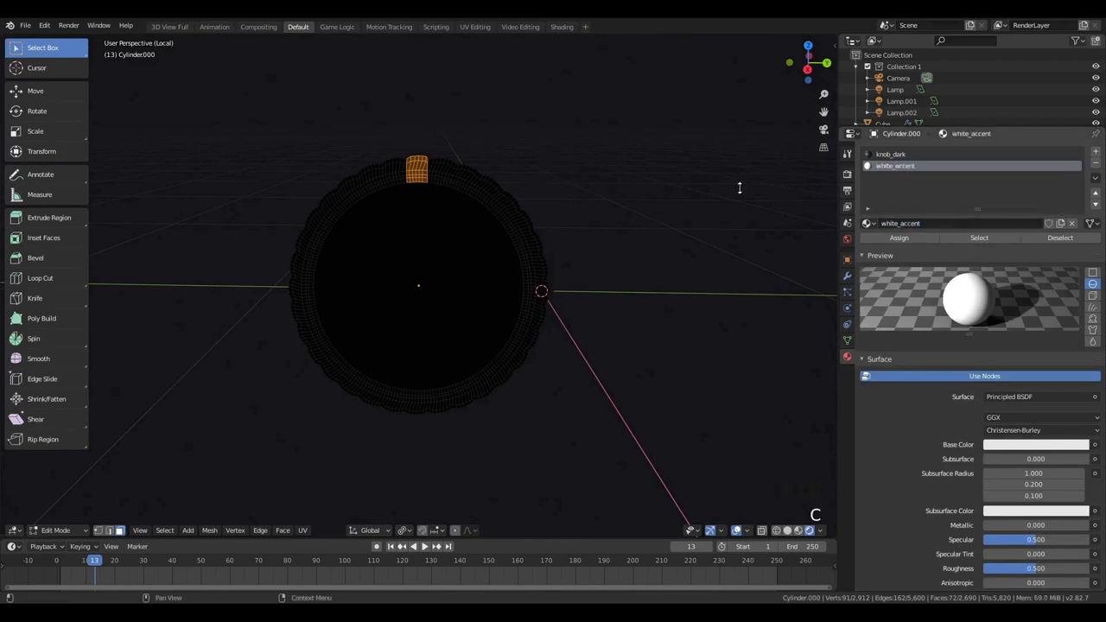
pyautogui.press('Tab')
pyautogui.moveTo(499, 208); pyautogui.dragTo(394, 295, button='middle')
pyautogui.press('KP_Divide')
pyautogui.scroll(3, 427, 313)
# Create a btn material on the square button farther from the knobs and raise its metallic value to 0.903
pyautogui.click(521, 278)
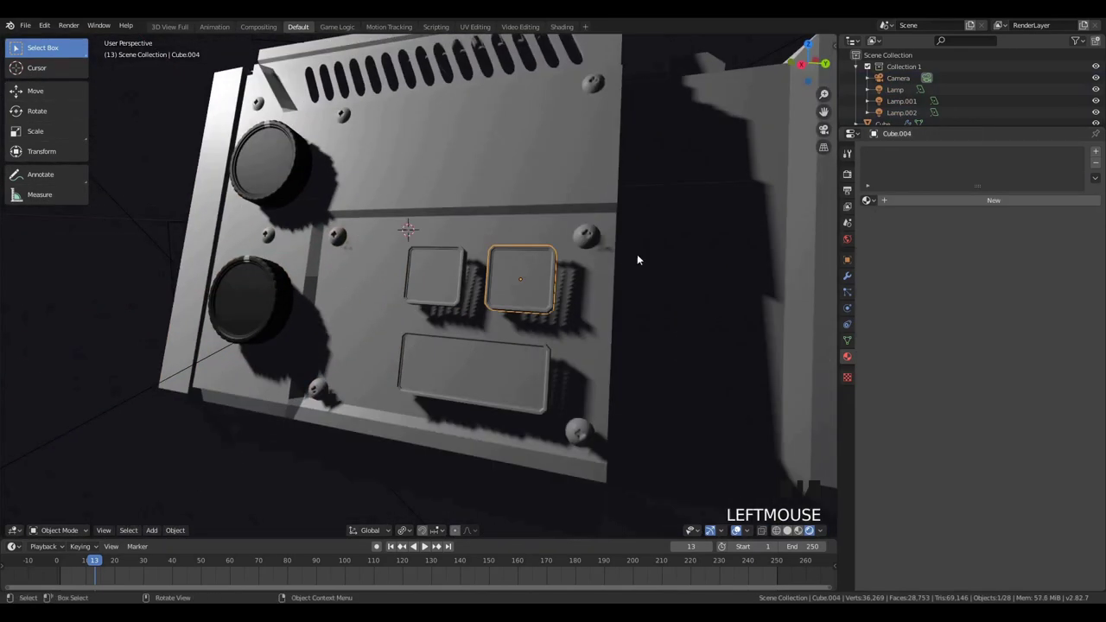
pyautogui.click(912, 201)
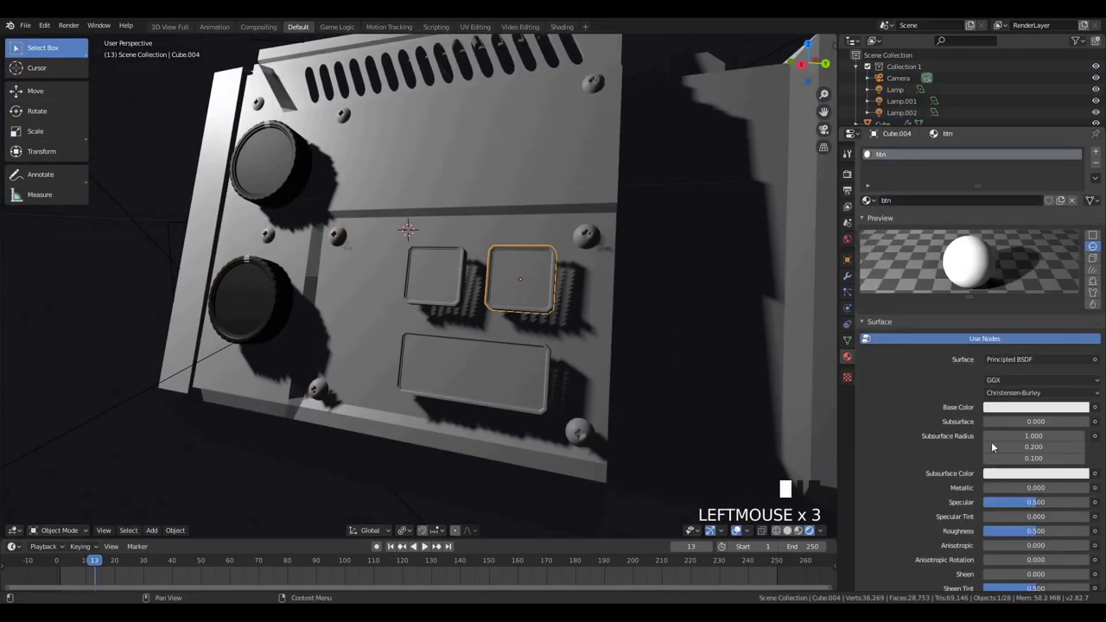
pyautogui.scroll(-3, 994, 432)
pyautogui.moveTo(995, 420); pyautogui.dragTo(1088, 419)
pyautogui.moveTo(450, 336); pyautogui.dragTo(410, 323, button='middle')
# Apply the existing btn material to the other square button and to the wide rectangular button
pyautogui.keyDown('shift'); pyautogui.click(408, 283); pyautogui.keyUp('shift')
pyautogui.rightClick(408, 283)
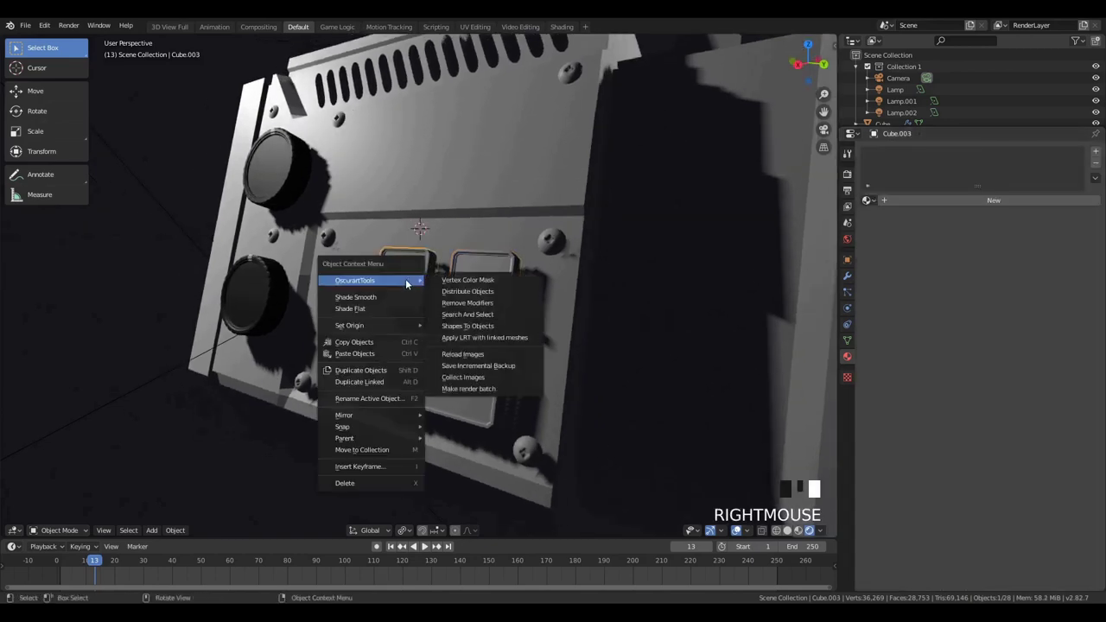
pyautogui.click(868, 201)
pyautogui.click(437, 380)
pyautogui.click(867, 200)
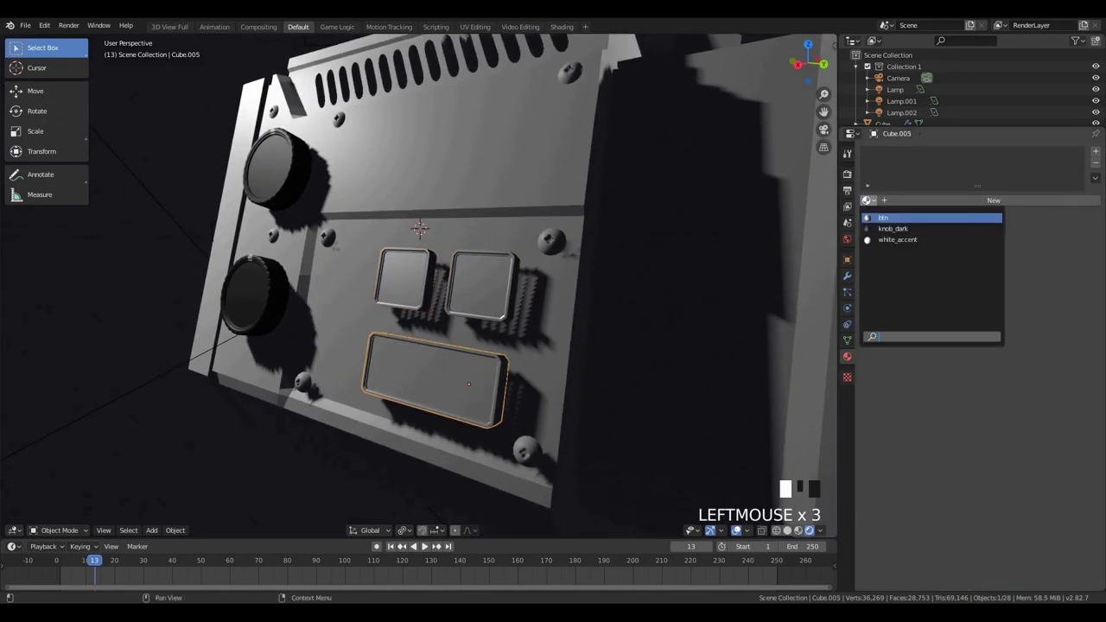
pyautogui.click(885, 219)
# Clear the selection and enable Screen Space Reflections in the Eevee render settings
pyautogui.press('a')
pyautogui.press('a')
pyautogui.press('a')
pyautogui.moveTo(432, 327); pyautogui.dragTo(424, 357, button='middle')
pyautogui.click(848, 176)
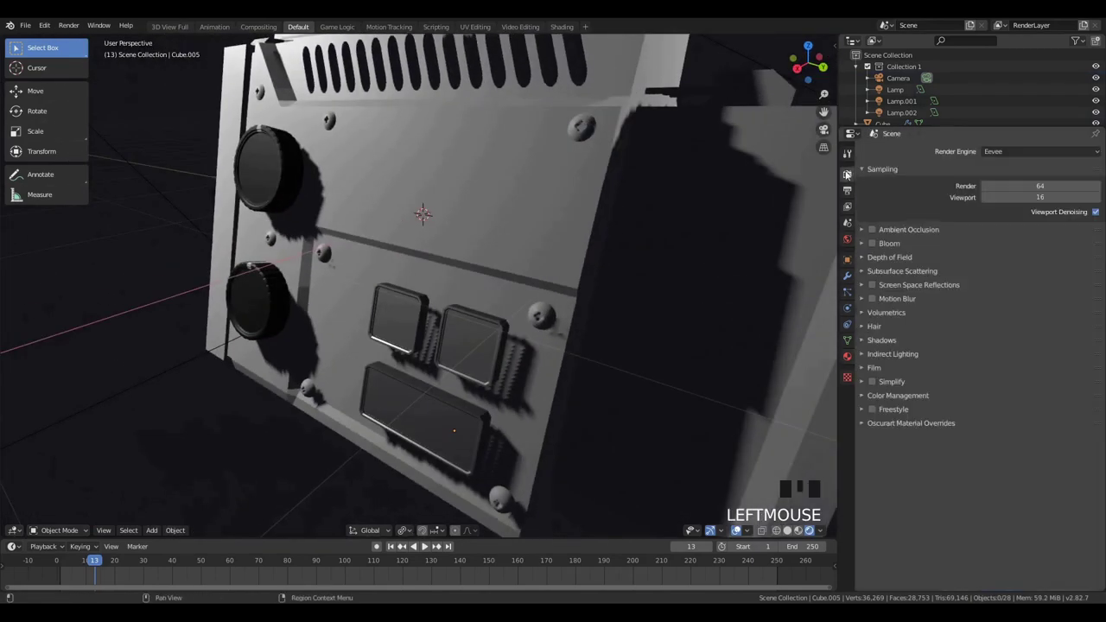
pyautogui.click(872, 284)
# Give the panel screws a separate copy of the btn material named dark_metal and darken its base color
pyautogui.moveTo(622, 294); pyautogui.dragTo(496, 270, button='middle')
pyautogui.press('a')
pyautogui.press('a')
pyautogui.press('a')
pyautogui.click(848, 357)
pyautogui.click(869, 201)
pyautogui.click(885, 218)
pyautogui.press('a')
pyautogui.press('a')
pyautogui.doubleClick(465, 282)
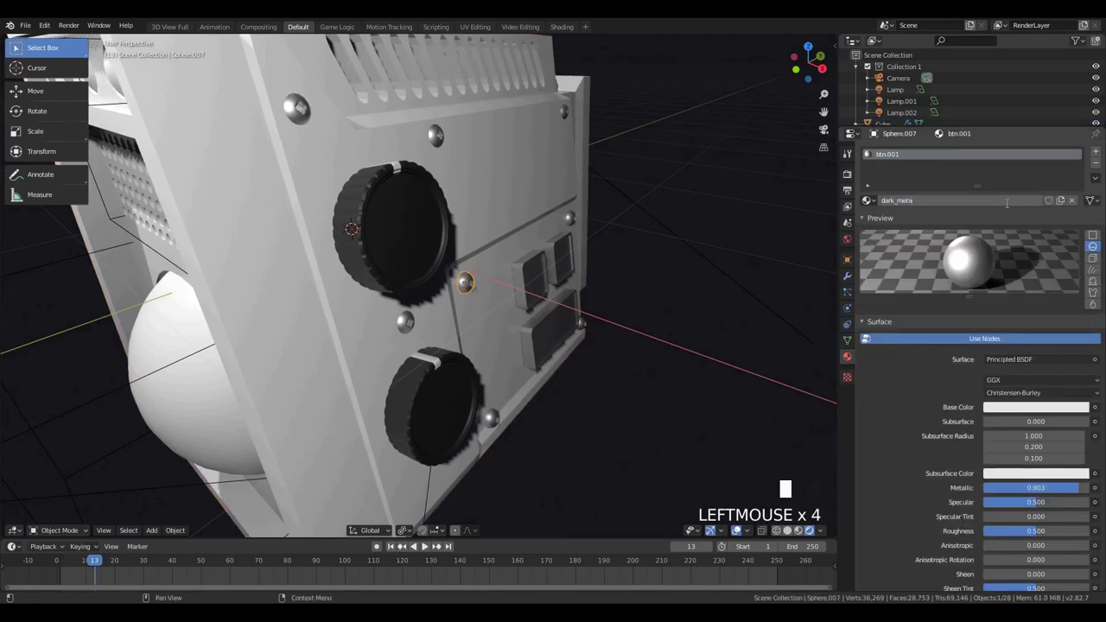
pyautogui.click(1036, 407)
# Create a bodyPaint material on the device's main body and darken its base color
pyautogui.click(461, 199)
pyautogui.scroll(-2, 461, 200)
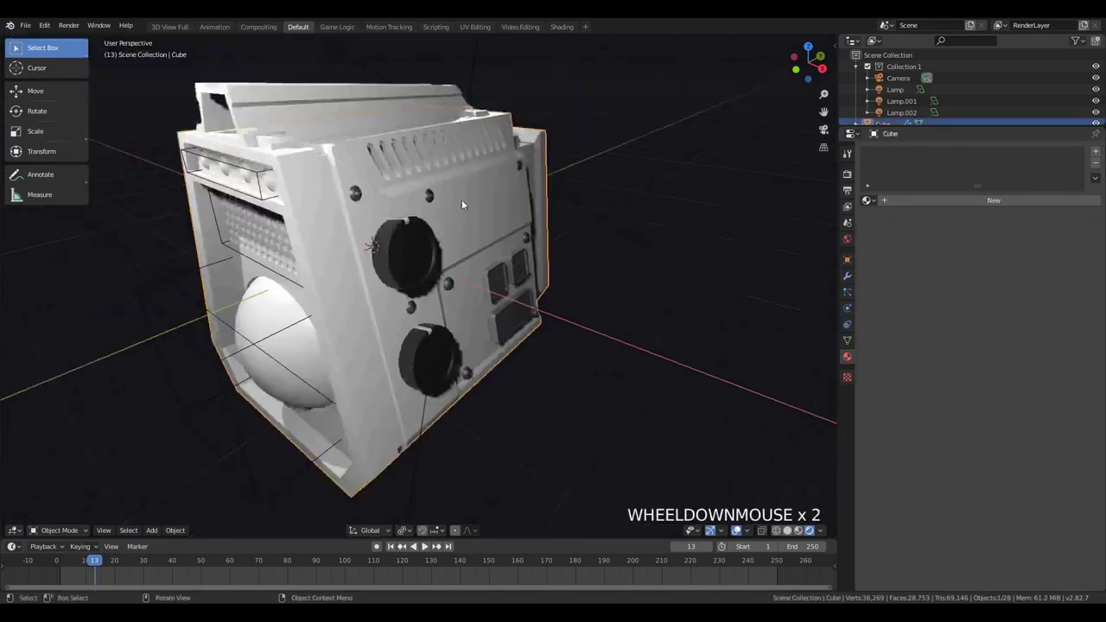
pyautogui.click(956, 206)
pyautogui.doubleClick(951, 201)
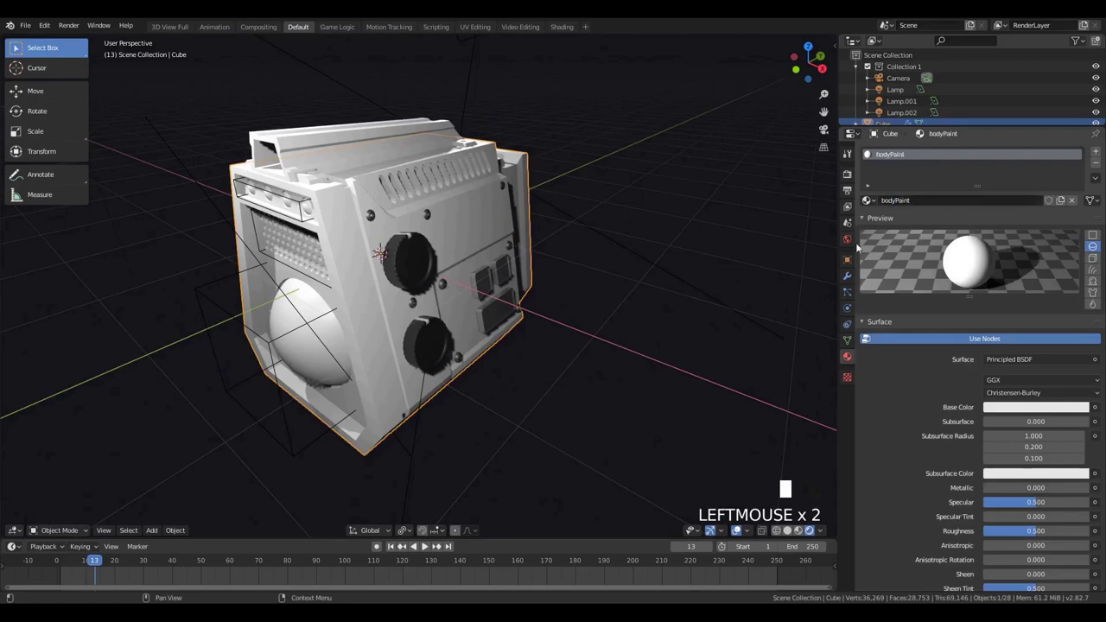
pyautogui.scroll(4, 398, 110)
pyautogui.scroll(-3, 396, 153)
pyautogui.moveTo(396, 153); pyautogui.dragTo(458, 156, button='middle')
pyautogui.moveTo(553, 268); pyautogui.dragTo(432, 250, button='middle')
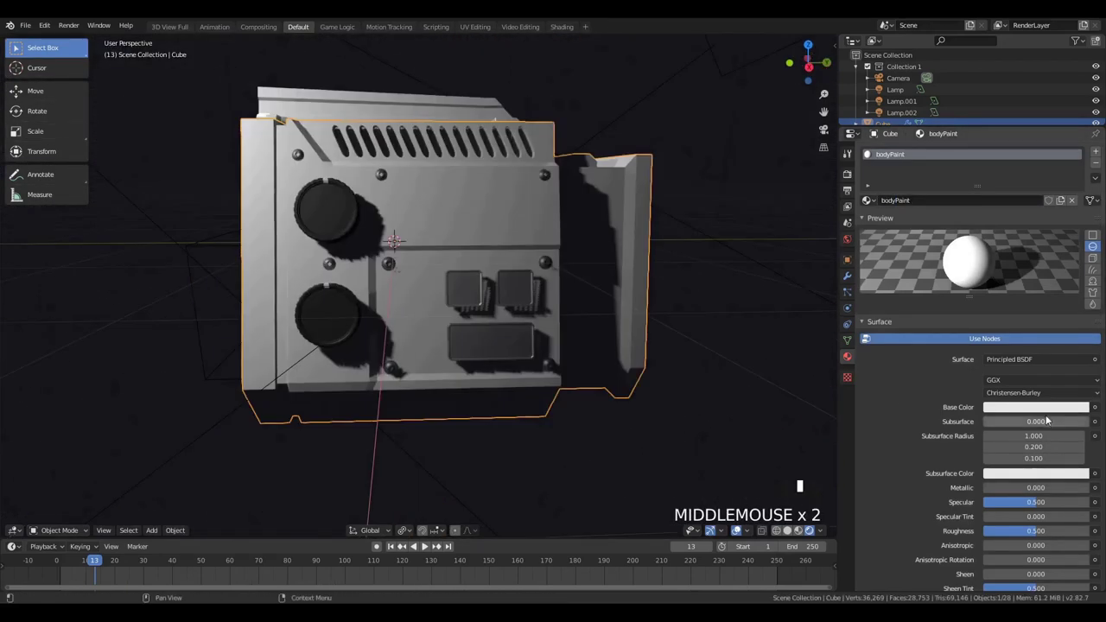
pyautogui.click(1045, 408)
pyautogui.moveTo(1080, 273); pyautogui.dragTo(1080, 303)
# Set the bodyPaint material's metallic to 0.565 and its roughness to 0.290
pyautogui.moveTo(285, 307); pyautogui.dragTo(381, 311, button='middle')
pyautogui.scroll(-3, 1007, 449)
pyautogui.moveTo(1002, 419); pyautogui.dragTo(1064, 419)
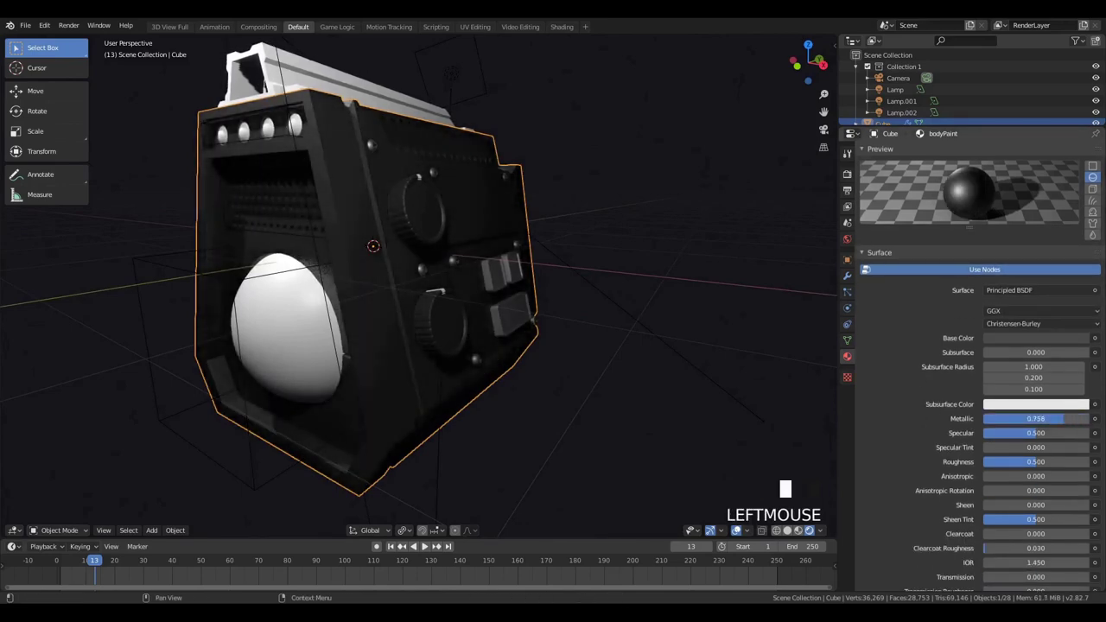
pyautogui.moveTo(424, 143); pyautogui.dragTo(412, 195, button='middle')
pyautogui.press('a')
pyautogui.click(438, 185)
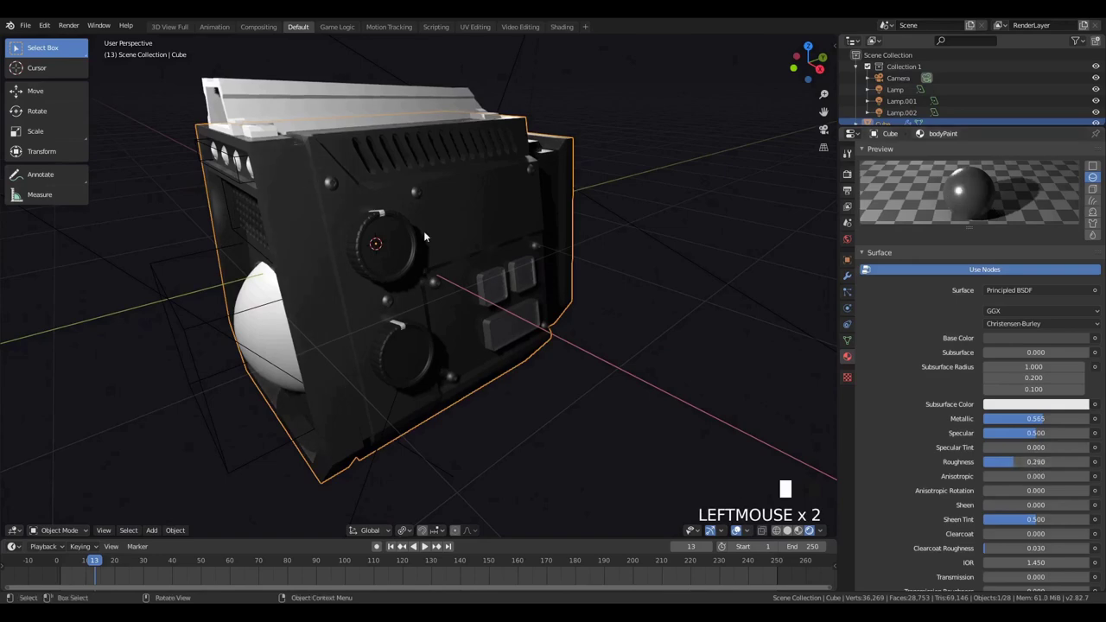
# Apply the bodyPaint material to the separate rail piece on top of the device and clear the selection
pyautogui.moveTo(424, 233); pyautogui.dragTo(302, 127, button='middle')
pyautogui.click(302, 126)
pyautogui.click(870, 200)
pyautogui.click(904, 229)
pyautogui.moveTo(603, 191); pyautogui.dragTo(691, 186, button='middle')
pyautogui.press('a')
pyautogui.press('a')
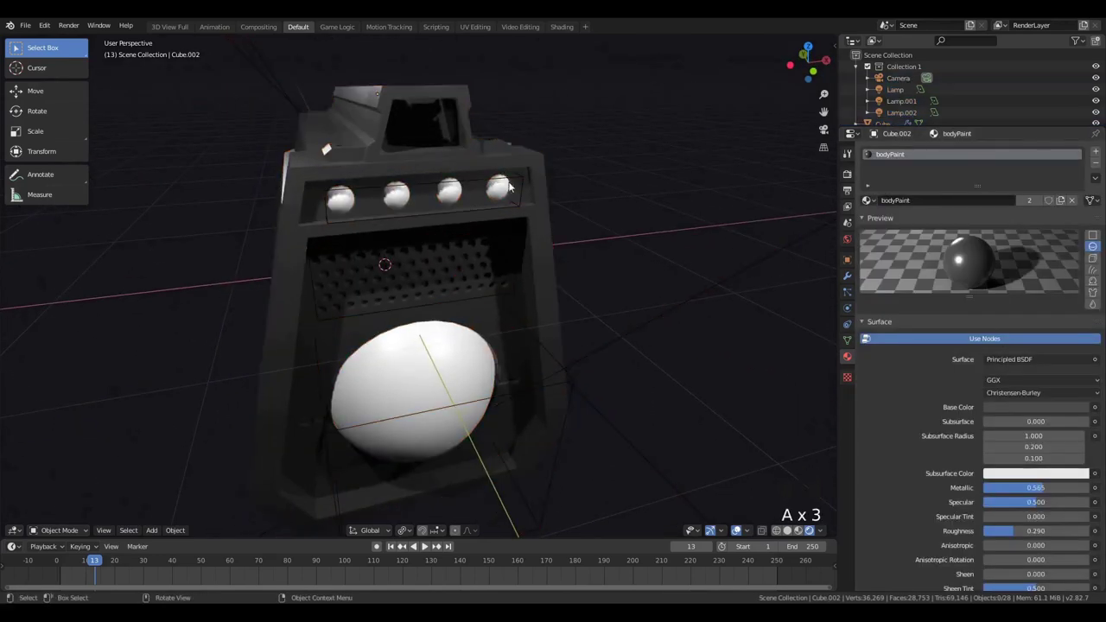
# Open the body's mesh for editing in solid shading and box-select the faces of the recessed rear panel
pyautogui.moveTo(501, 277); pyautogui.dragTo(378, 267, button='middle')
pyautogui.scroll(-3, 378, 267)
pyautogui.press('z')
pyautogui.click(580, 290)
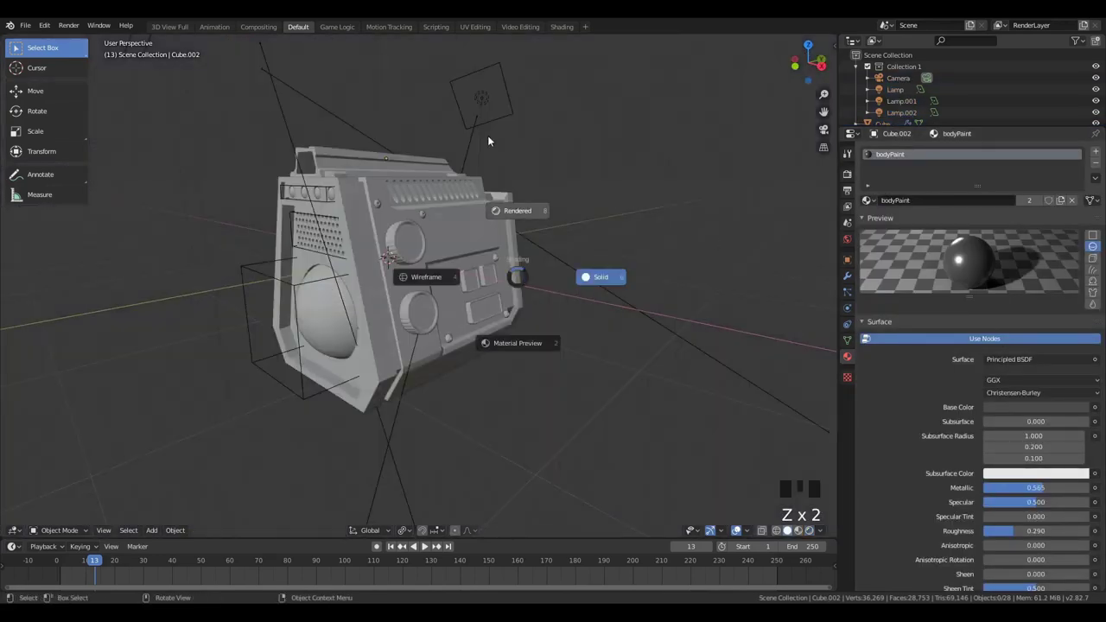
pyautogui.click(490, 141)
pyautogui.moveTo(484, 156)
pyautogui.mouseDown(button='middle')
pyautogui.moveTo(337, 207)
pyautogui.moveTo(401, 228)
pyautogui.mouseUp(button='middle')
pyautogui.moveTo(597, 242)
pyautogui.mouseDown(button='middle')
pyautogui.moveTo(486, 252)
pyautogui.moveTo(480, 278)
pyautogui.mouseUp(button='middle')
pyautogui.click(486, 252)
pyautogui.press('Tab')
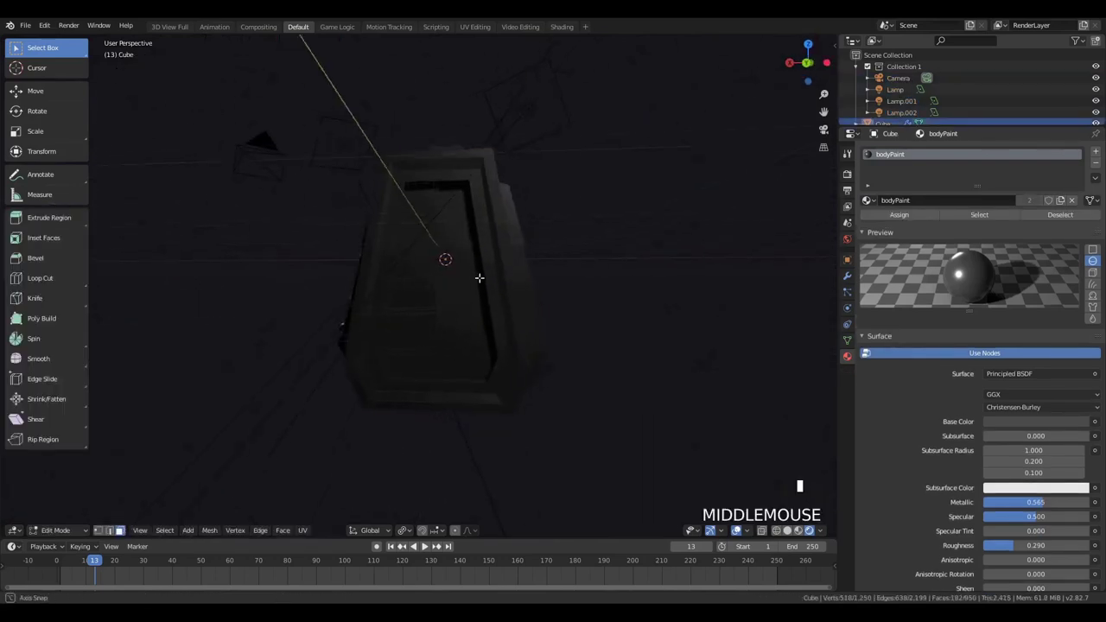
pyautogui.press('z')
pyautogui.click(502, 412)
pyautogui.press('b')
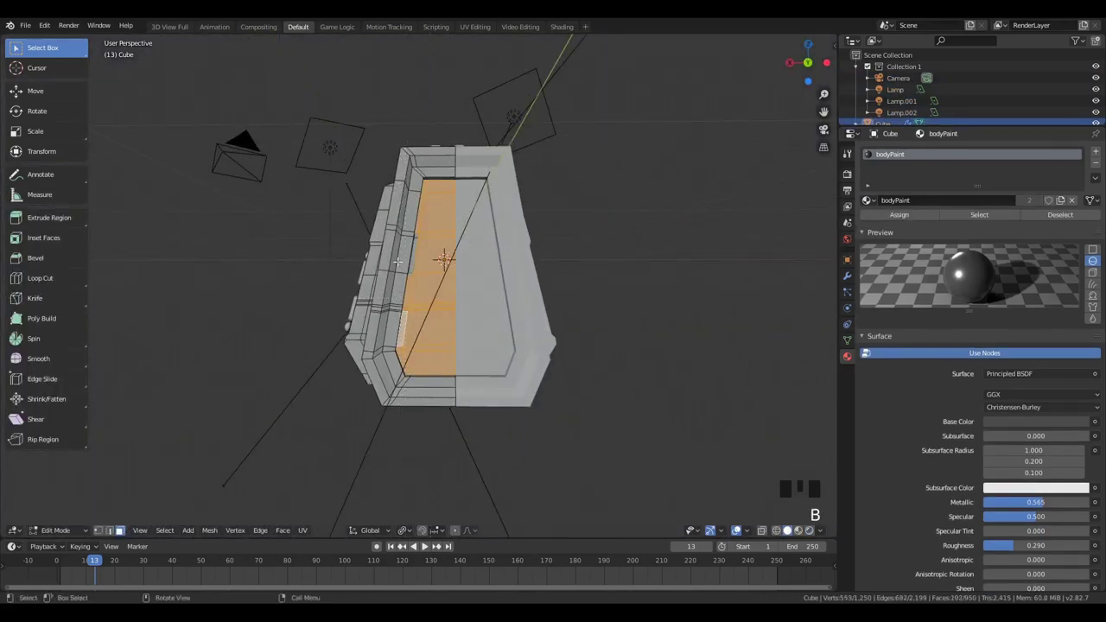
pyautogui.scroll(2, 406, 234)
# Add a glassFrosted material with a Glass BSDF surface in a second slot on the body, and save the file
pyautogui.click(1095, 152)
pyautogui.click(932, 223)
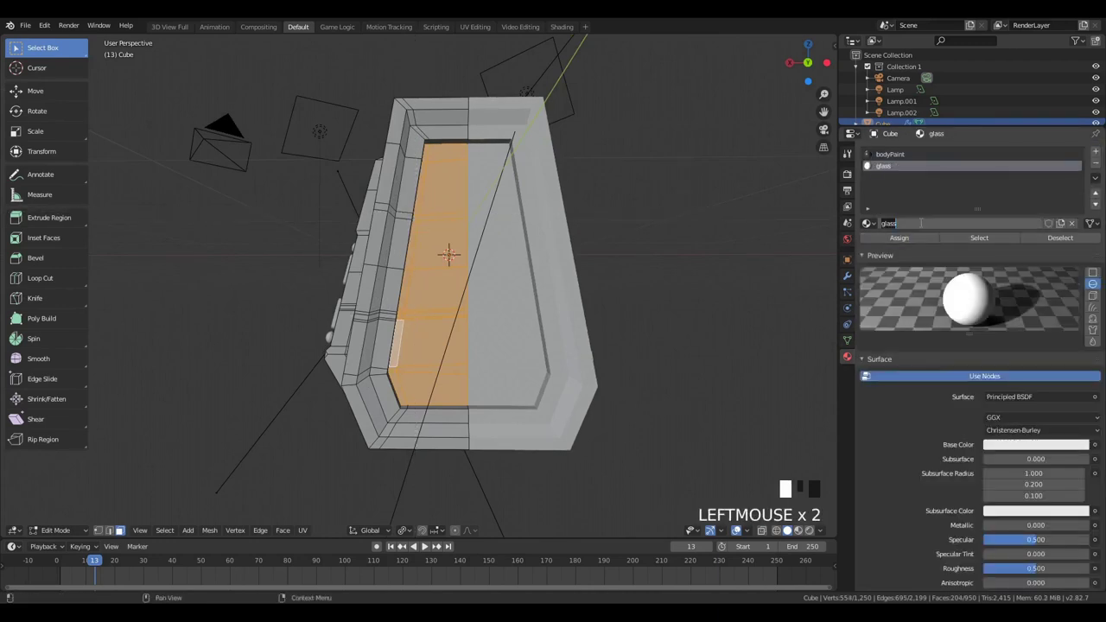
pyautogui.scroll(-6, 921, 259)
pyautogui.scroll(6, 922, 259)
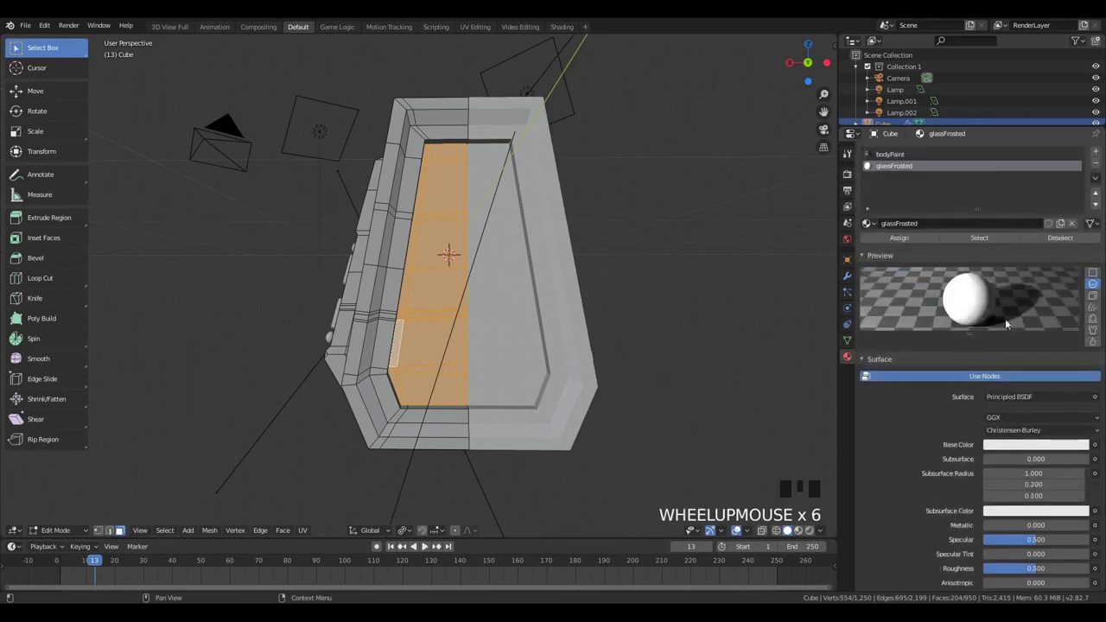
pyautogui.click(1037, 396)
pyautogui.press('z')
pyautogui.click(493, 281)
pyautogui.moveTo(499, 298)
pyautogui.mouseDown(button='middle')
pyautogui.moveTo(563, 331)
pyautogui.moveTo(597, 376)
pyautogui.moveTo(534, 371)
pyautogui.moveTo(595, 381)
pyautogui.mouseUp(button='middle')
pyautogui.press('Tab')
pyautogui.hotkey('ctrl', 's')
# Set the glassFrosted material's blend mode to Alpha Blend and clear the selection
pyautogui.scroll(-6, 1041, 469)
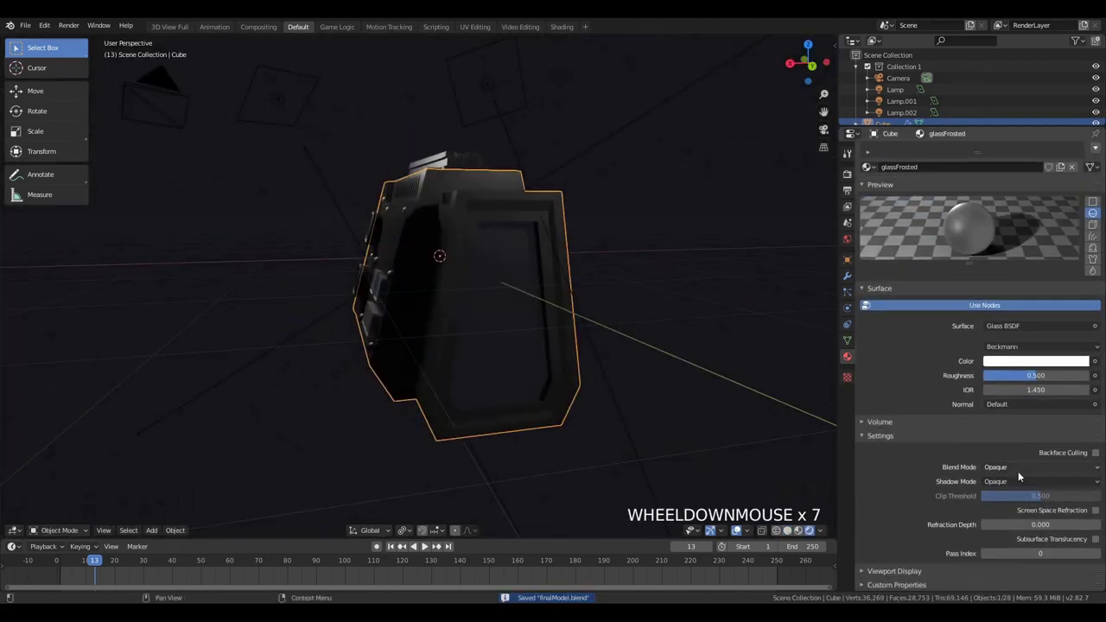
pyautogui.click(1070, 468)
pyautogui.click(1049, 518)
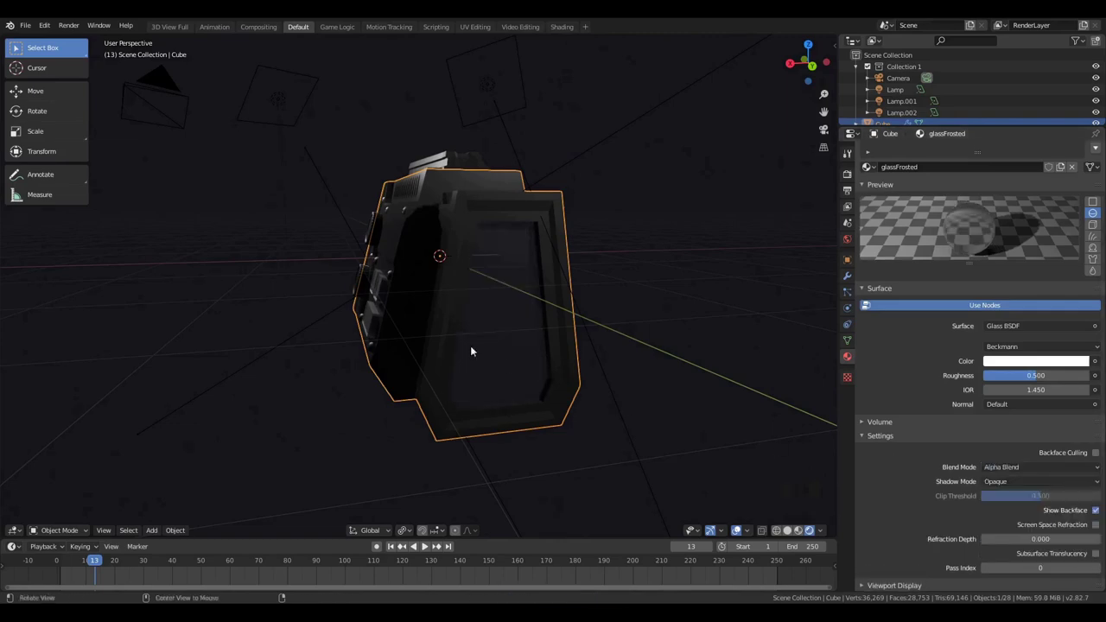
pyautogui.moveTo(470, 346); pyautogui.dragTo(389, 292, button='middle')
pyautogui.scroll(-3, 421, 338)
pyautogui.press('a')
pyautogui.scroll(-2, 367, 330)
# Add a text object and move it 1.349 along X, out beside the device in top view
pyautogui.click(374, 327)
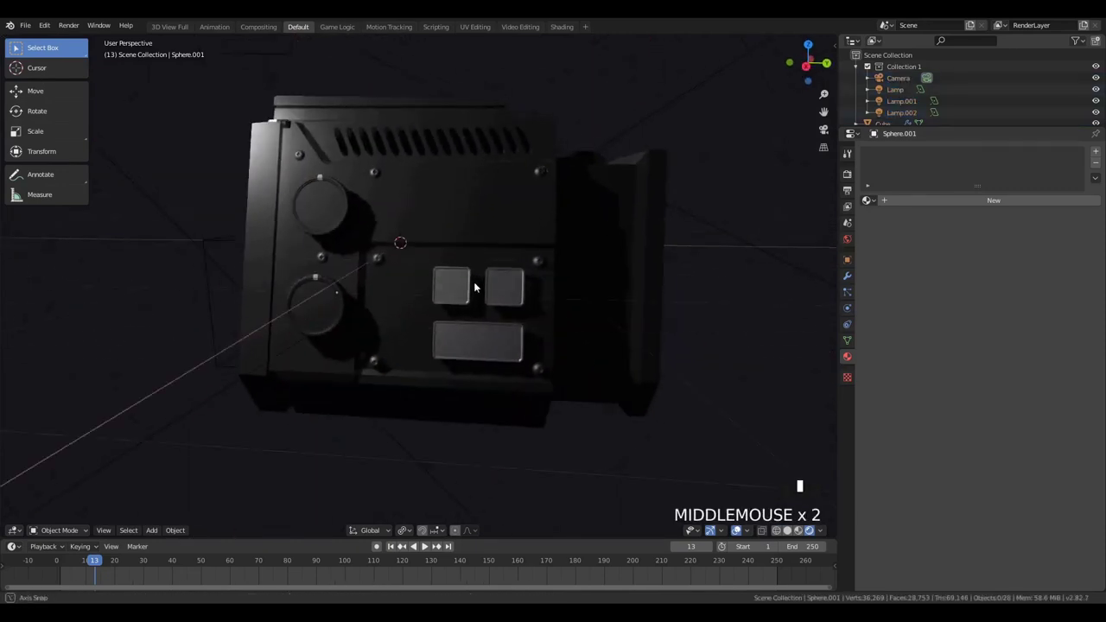
pyautogui.click(389, 292)
pyautogui.hotkey('shift', 'a')
pyautogui.click(446, 330)
pyautogui.press('KP_7')
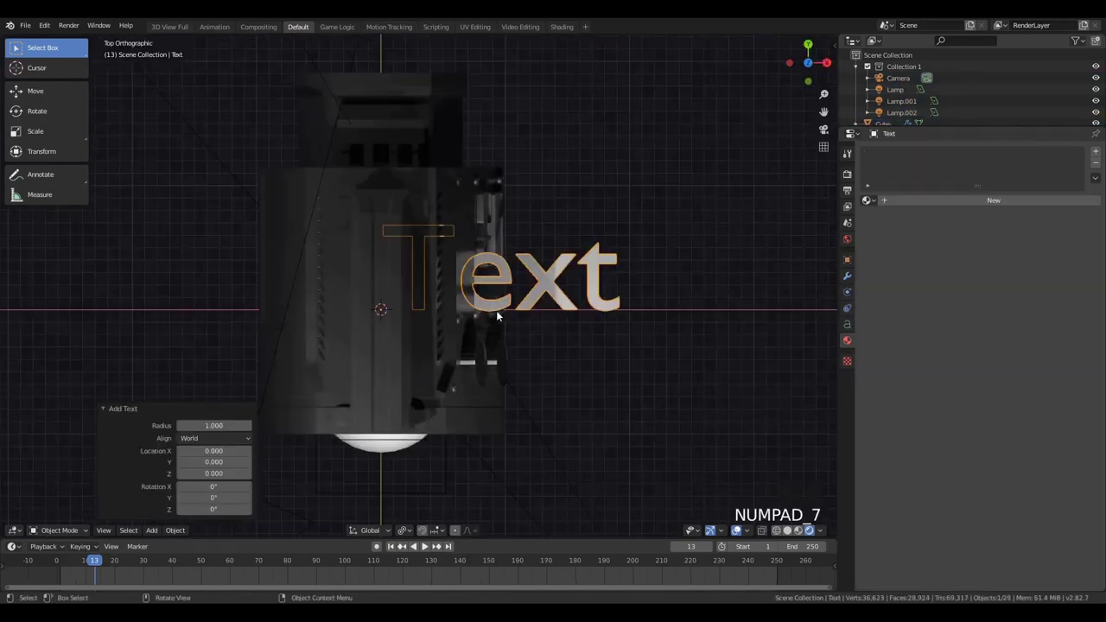
pyautogui.press('r')
pyautogui.press('x')
pyautogui.click(509, 301)
pyautogui.press('g')
pyautogui.press('x')
pyautogui.click(688, 323)
# Rotate the text 90° around X and 90° around Z so it faces outward like the side panel
pyautogui.write('r')
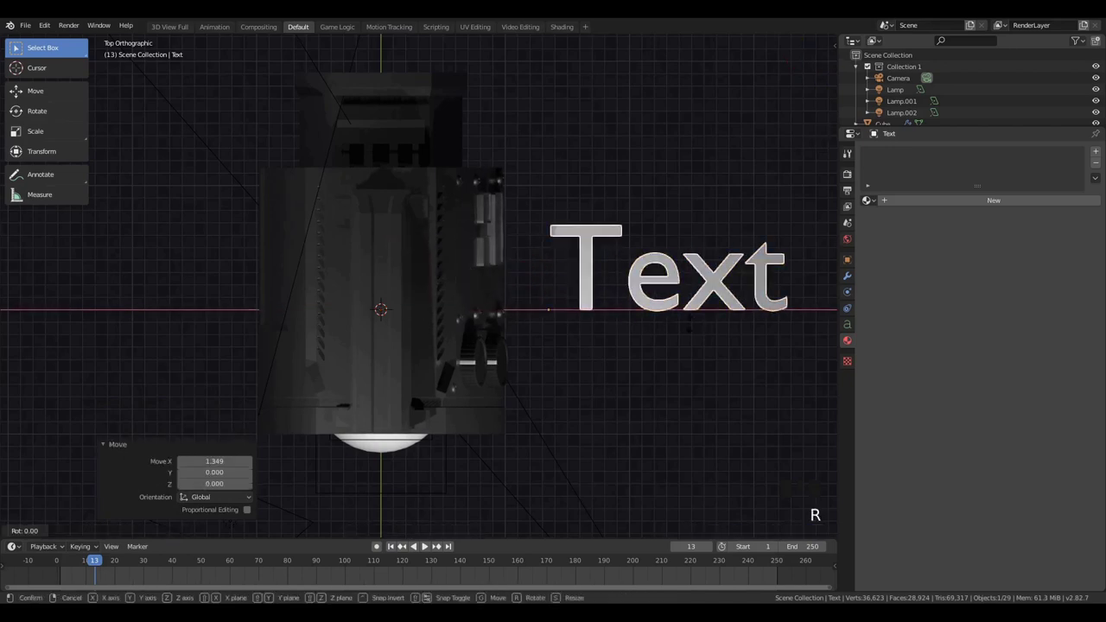
pyautogui.write('90')
pyautogui.press('Return')
pyautogui.write('rz90')
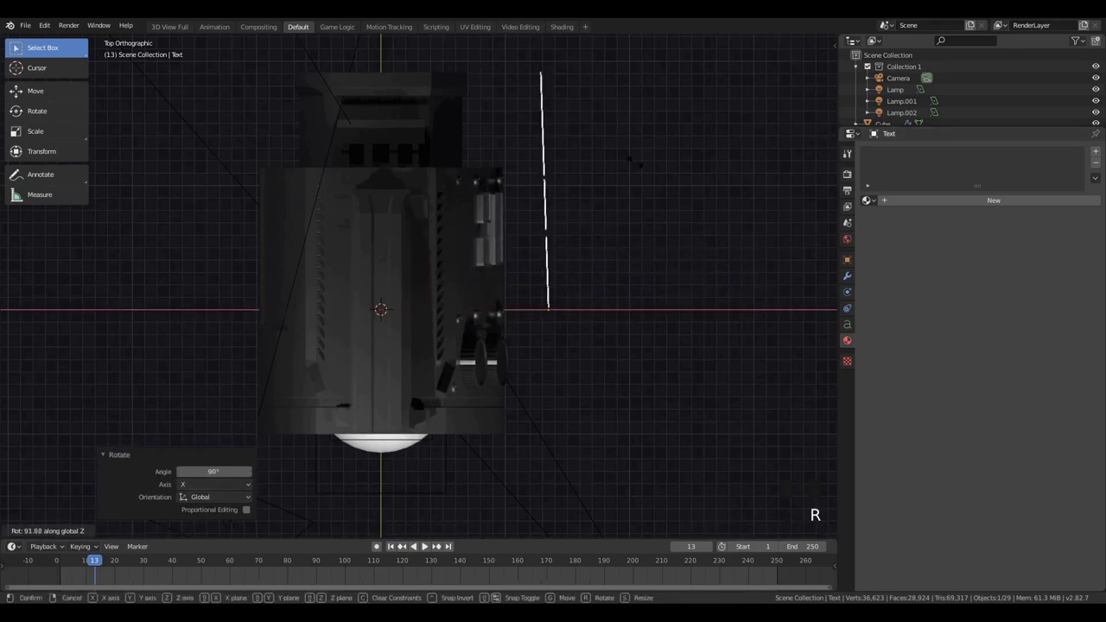
pyautogui.press('Return')
# Scale the text down and move it onto the side panel near the square buttons
pyautogui.moveTo(685, 126); pyautogui.dragTo(527, 78, button='middle')
pyautogui.press('s')
pyautogui.click(367, 221)
pyautogui.press('g')
pyautogui.click(406, 263)
pyautogui.moveTo(406, 264); pyautogui.dragTo(435, 300, button='middle')
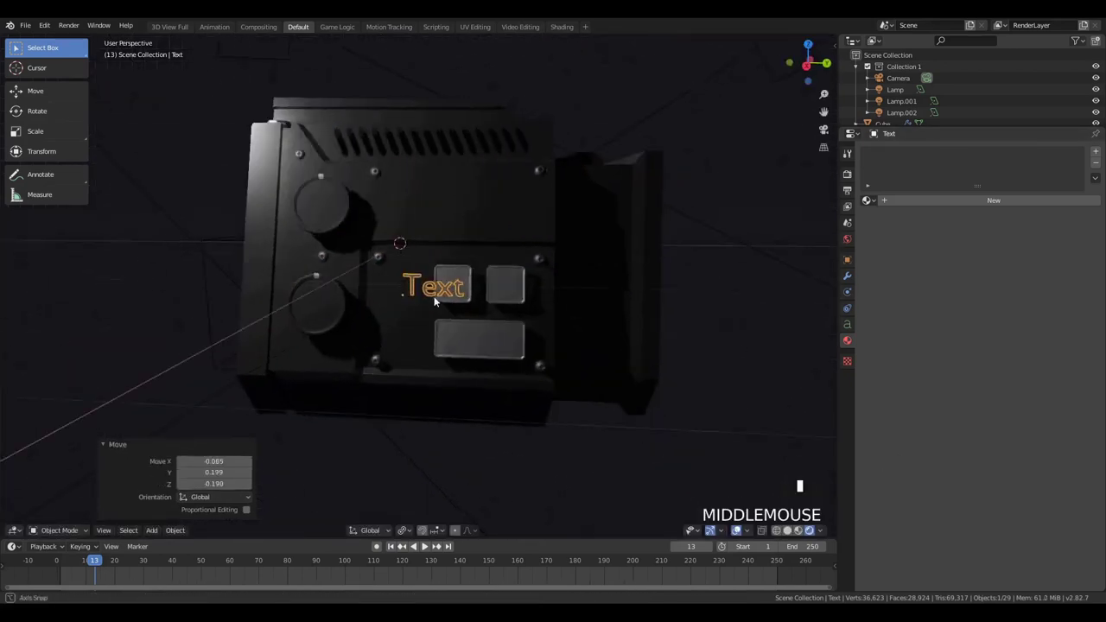
# Load Hack-Bold as the text object's regular font
pyautogui.click(849, 327)
pyautogui.click(922, 293)
pyautogui.click(1085, 311)
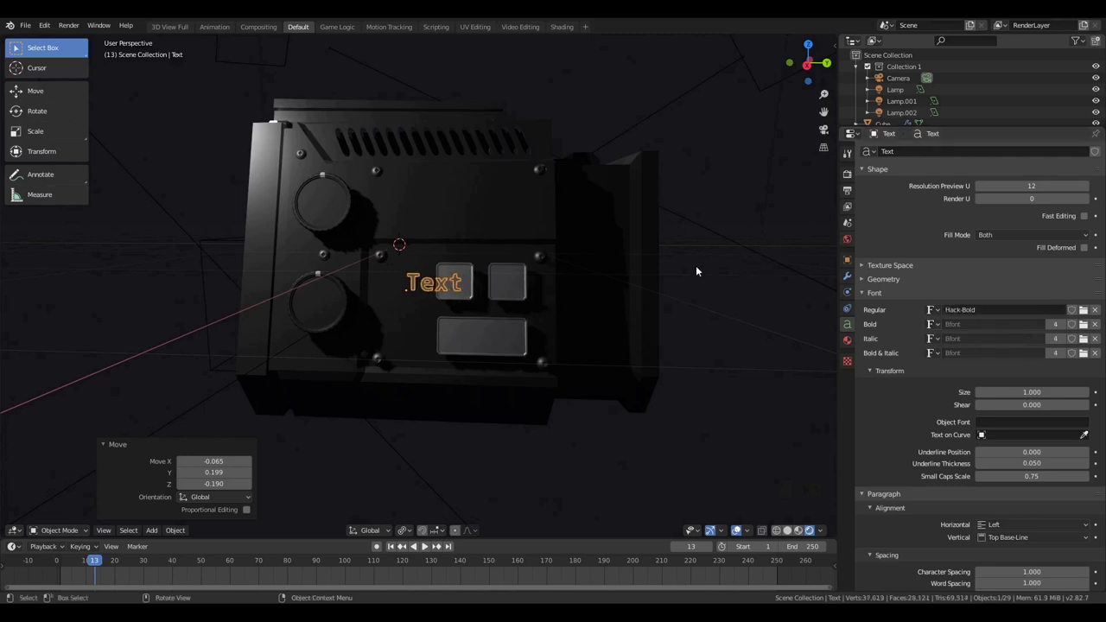
# Replace the text object's content with PWR
pyautogui.scroll(5, 433, 277)
pyautogui.press('Tab')
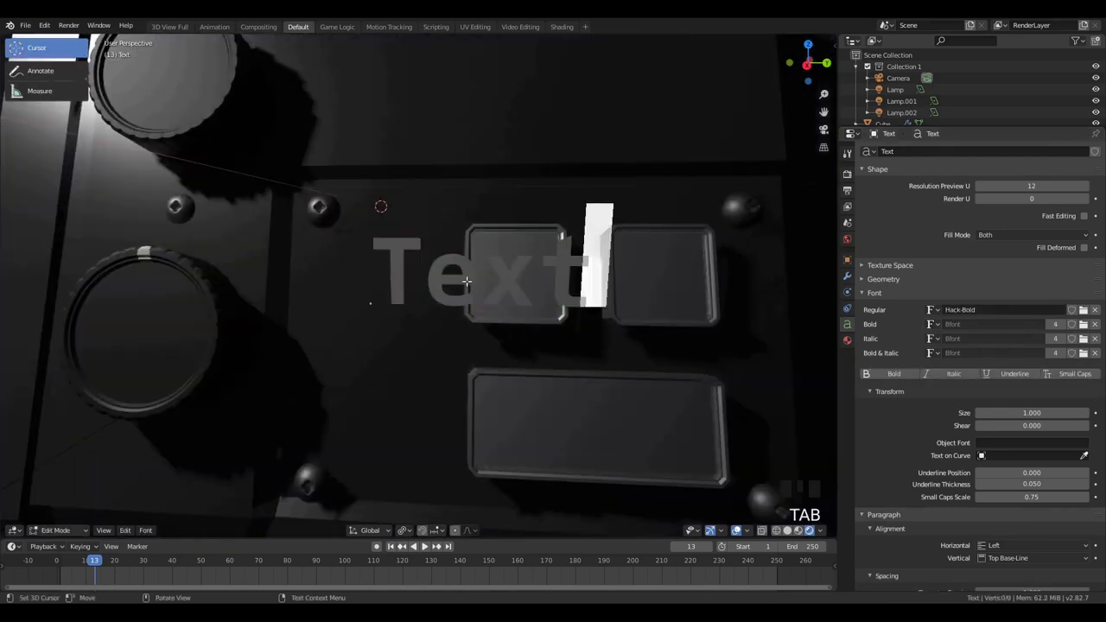
pyautogui.press('BackSpace')
pyautogui.press('BackSpace')
pyautogui.press('BackSpace')
pyautogui.press('BackSpace')
pyautogui.press('BackSpace')
pyautogui.press('BackSpace')
pyautogui.write('PWR')
pyautogui.press('Tab')
# Move the PWR label along Y, X and Z to sit beside the square button nearest the knobs
pyautogui.press('g')
pyautogui.press('y')
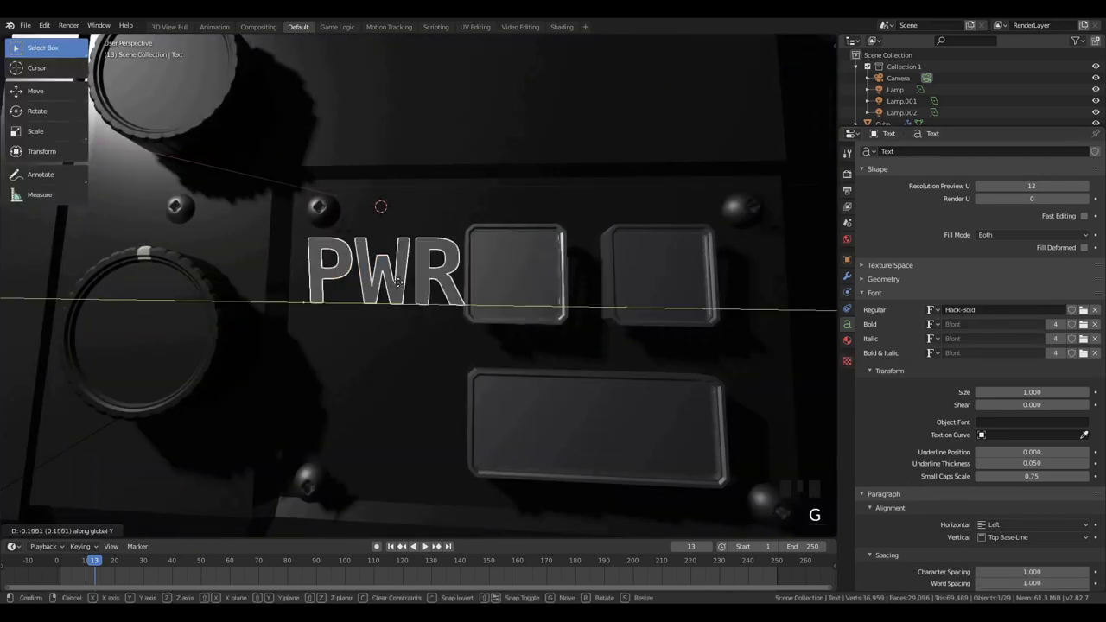
pyautogui.click(449, 310)
pyautogui.moveTo(451, 312)
pyautogui.mouseDown(button='middle')
pyautogui.moveTo(385, 323)
pyautogui.moveTo(437, 304)
pyautogui.mouseUp(button='middle')
pyautogui.scroll(2, 436, 304)
pyautogui.press('g')
pyautogui.press('x')
pyautogui.click(506, 316)
pyautogui.moveTo(505, 315); pyautogui.dragTo(436, 338, button='middle')
pyautogui.press('g')
pyautogui.press('z')
pyautogui.click(346, 337)
pyautogui.moveTo(346, 338); pyautogui.dragTo(527, 325, button='middle')
# Assign the existing white_accent material to the PWR label
pyautogui.click(848, 340)
pyautogui.click(972, 199)
pyautogui.click(871, 201)
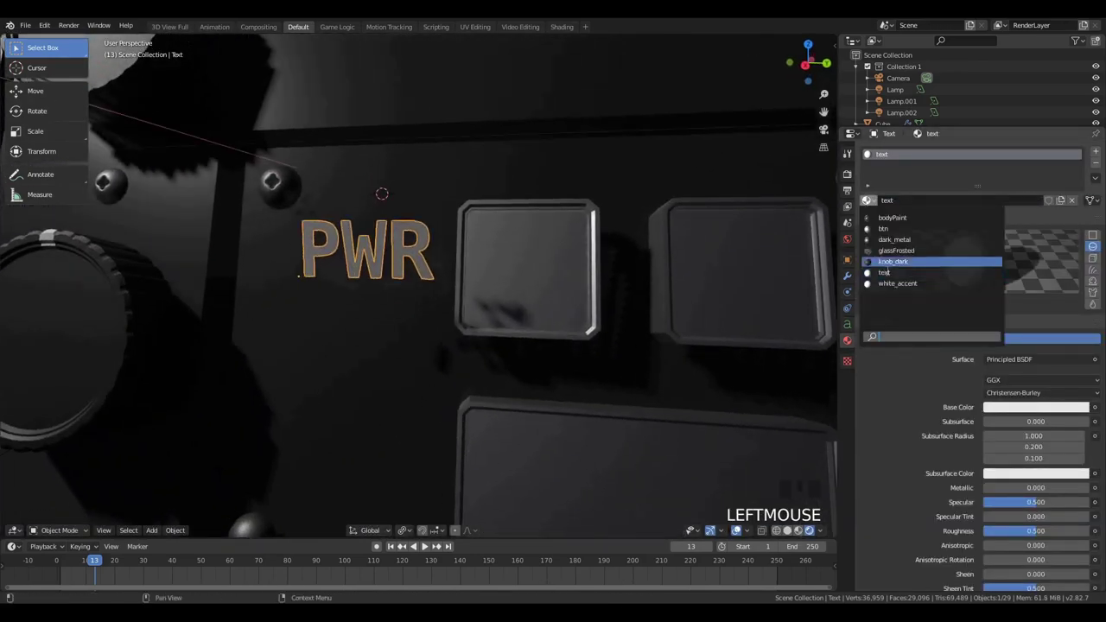
pyautogui.click(903, 284)
pyautogui.scroll(-3, 370, 239)
pyautogui.moveTo(281, 245); pyautogui.dragTo(358, 252, button='middle')
pyautogui.scroll(3, 555, 321)
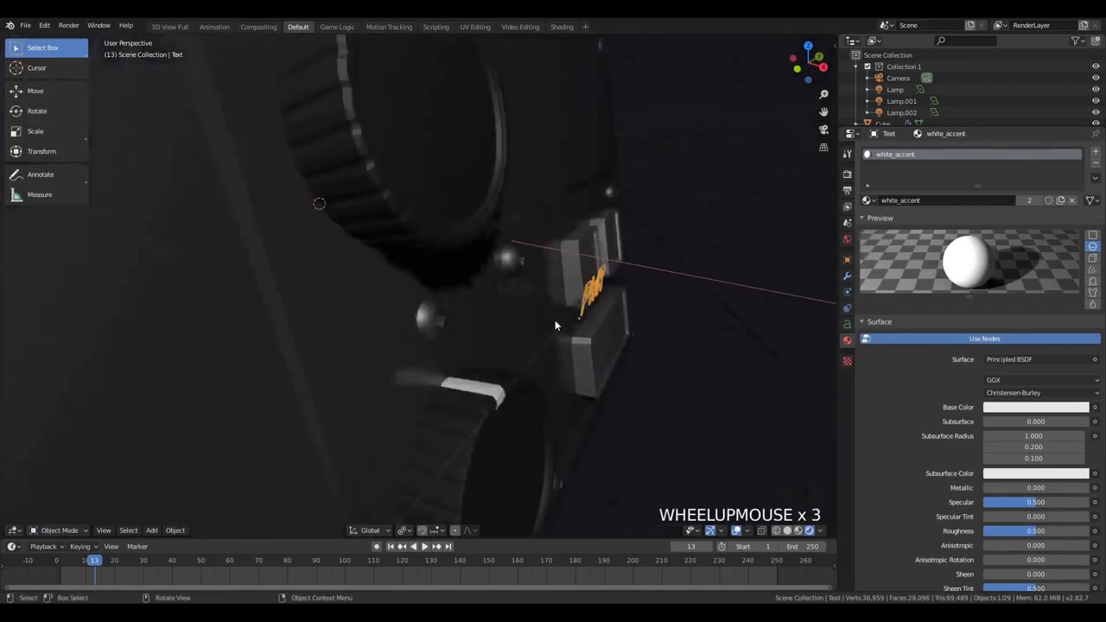
# Raise the white_accent material's base color to pure white with a value of 1.000
pyautogui.press('Tab')
pyautogui.press('Tab')
pyautogui.moveTo(555, 321); pyautogui.dragTo(605, 345, button='middle')
pyautogui.click(1036, 410)
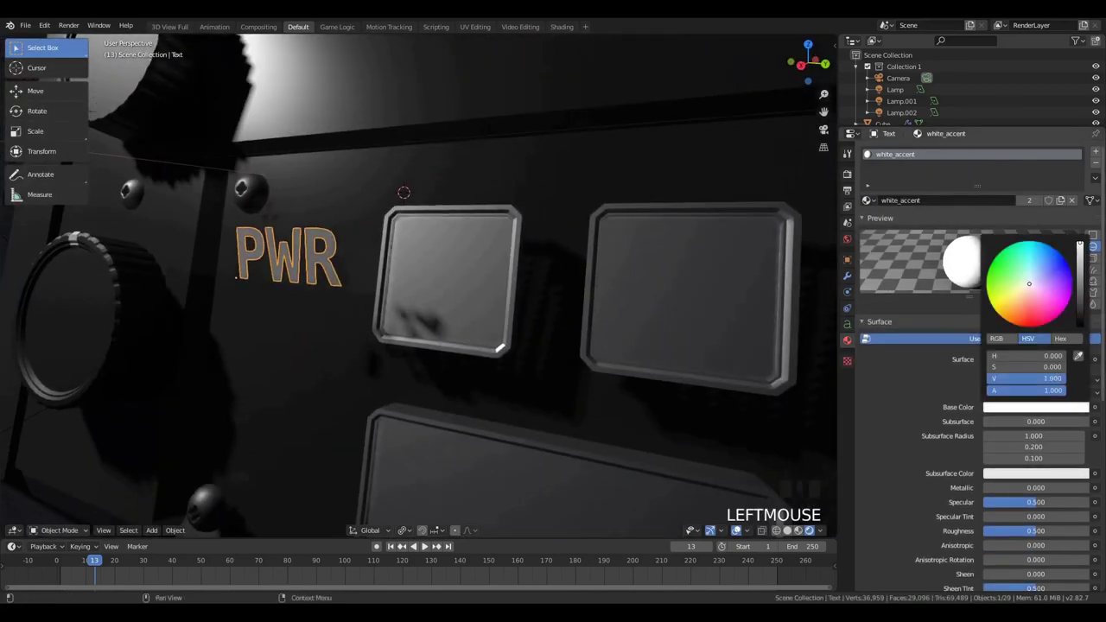
# Add a Shrinkwrap modifier to the PWR label, targeting the device body Cube with an offset of 0.01
pyautogui.click(845, 211)
pyautogui.click(847, 275)
pyautogui.click(881, 178)
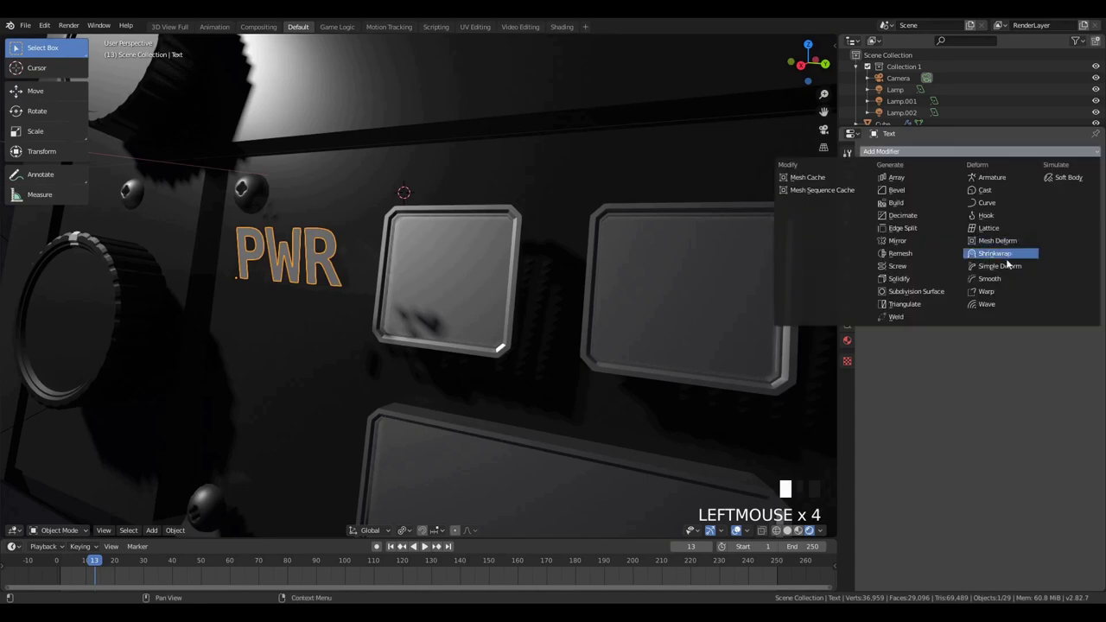
pyautogui.click(972, 256)
pyautogui.click(350, 298)
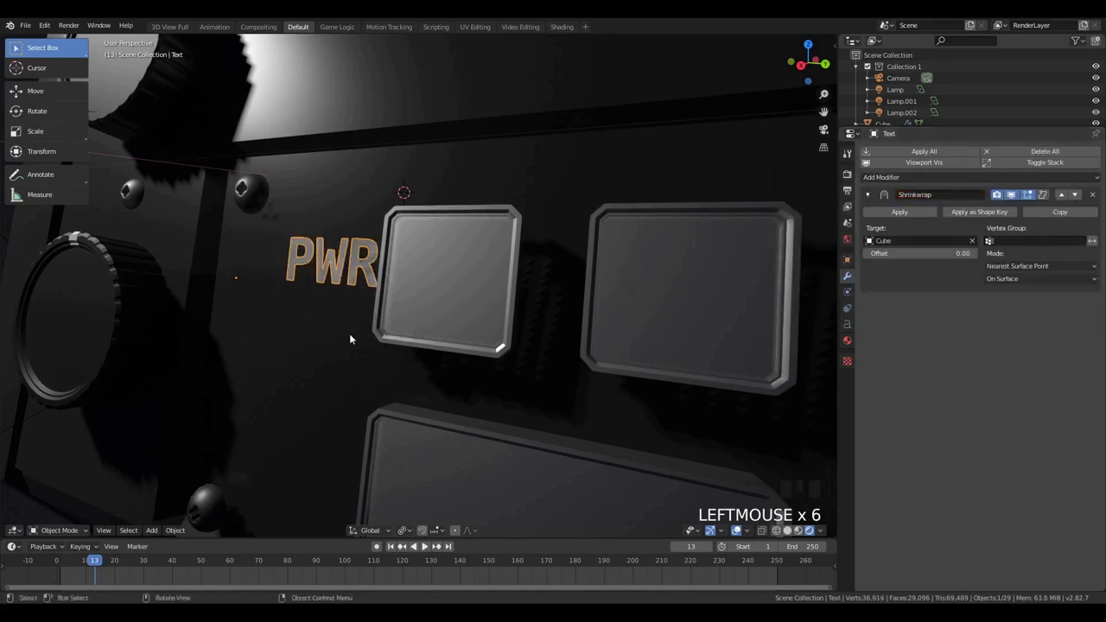
pyautogui.moveTo(349, 334); pyautogui.dragTo(422, 350, button='middle')
pyautogui.click(974, 255)
# Shift the PWR label by about -0.047 along Y, and duplicate it about 0.365 down Z beside the wide button
pyautogui.press('g')
pyautogui.click(538, 319)
pyautogui.moveTo(538, 316); pyautogui.dragTo(377, 319, button='middle')
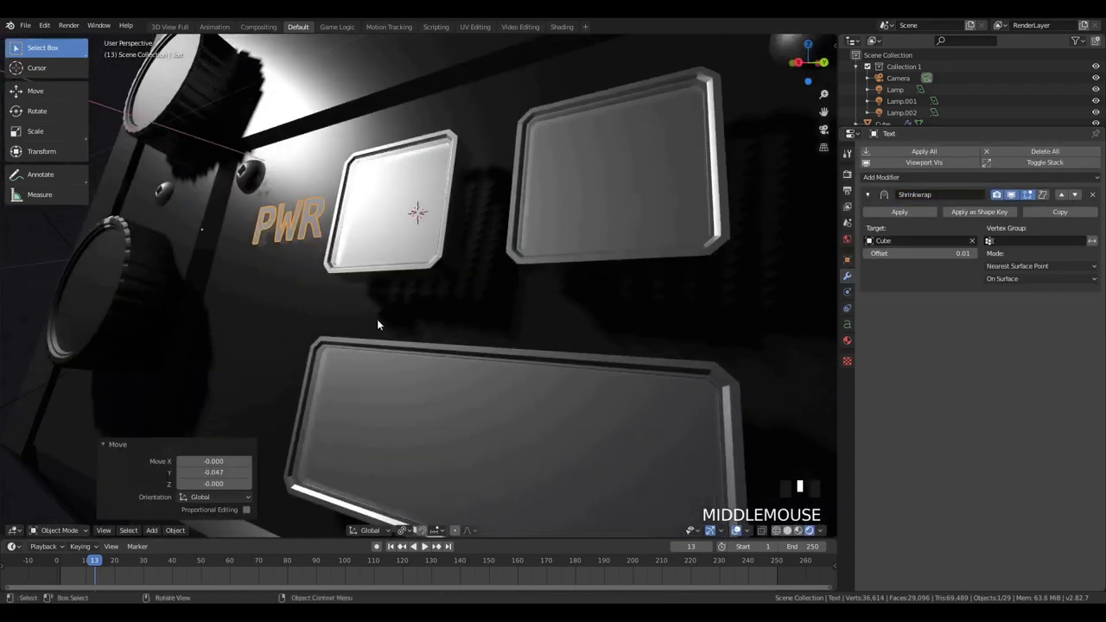
pyautogui.hotkey('shift', 'd')
pyautogui.press('z')
pyautogui.click(350, 481)
pyautogui.moveTo(350, 480); pyautogui.dragTo(580, 389, button='middle')
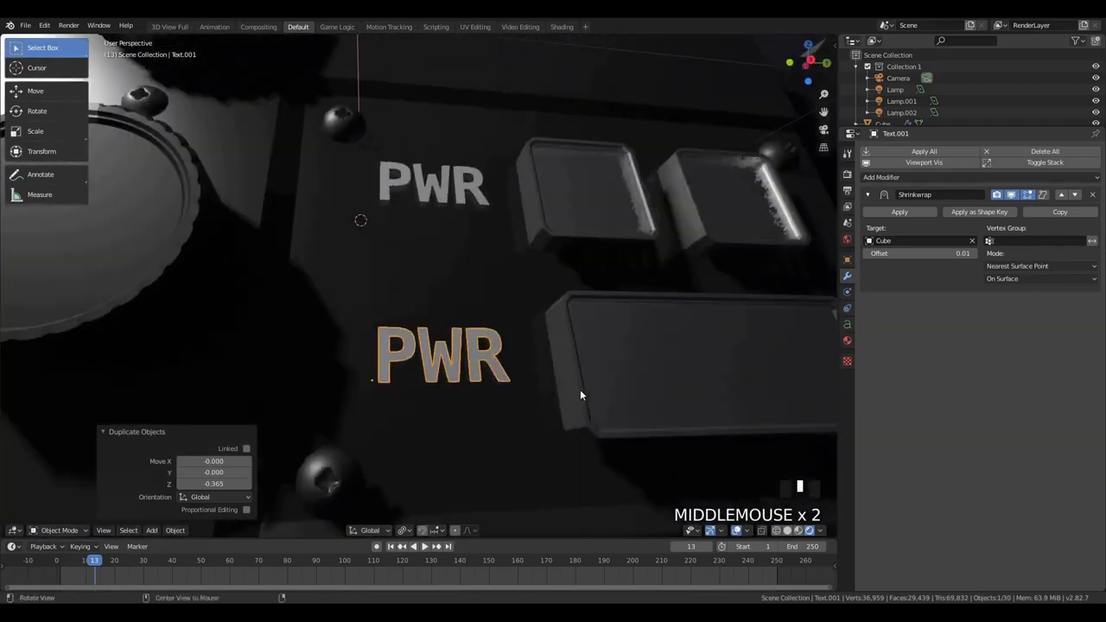
# Replace the duplicated label's text with THML
pyautogui.press('Tab')
pyautogui.press('BackSpace')
pyautogui.press('BackSpace')
pyautogui.press('BackSpace')
pyautogui.write('THML')
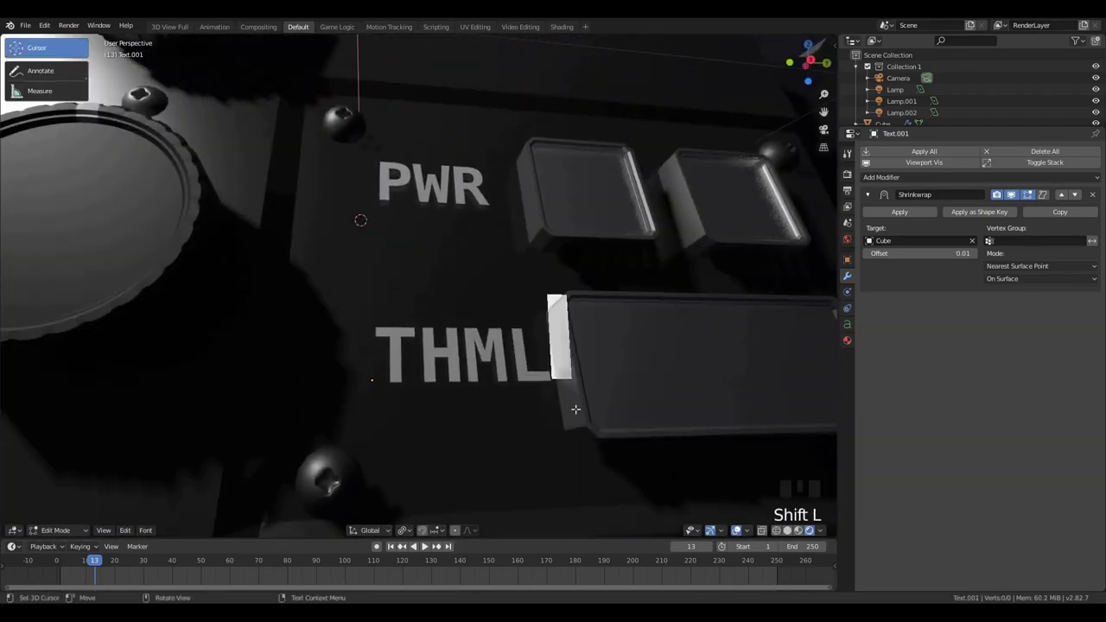
# Set the lower label's text to FLIR and leave text editing
pyautogui.press('BackSpace')
pyautogui.press('BackSpace')
pyautogui.press('BackSpace')
pyautogui.press('BackSpace')
pyautogui.press('BackSpace')
pyautogui.press('BackSpace')
pyautogui.write('FLIR')
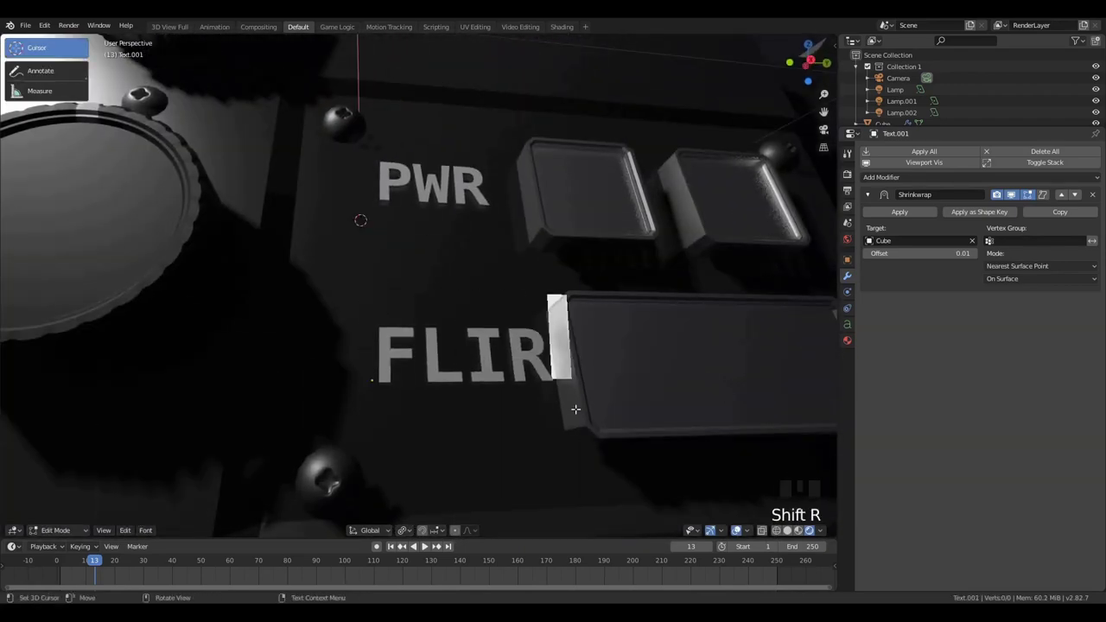
pyautogui.press('BackSpace')
pyautogui.press('BackSpace')
pyautogui.press('BackSpace')
pyautogui.write('IR')
pyautogui.press('Tab')
# Move the FLIR label to sit beside the wide button
pyautogui.scroll(-3, 789, 423)
pyautogui.press('g')
pyautogui.moveTo(635, 408); pyautogui.dragTo(360, 314, button='middle')
pyautogui.click(582, 426)
# Select the lower of the two knobs on the side panel and delete it
pyautogui.click(473, 381)
pyautogui.scroll(-2, 473, 381)
pyautogui.click(360, 314)
pyautogui.press('KP_3')
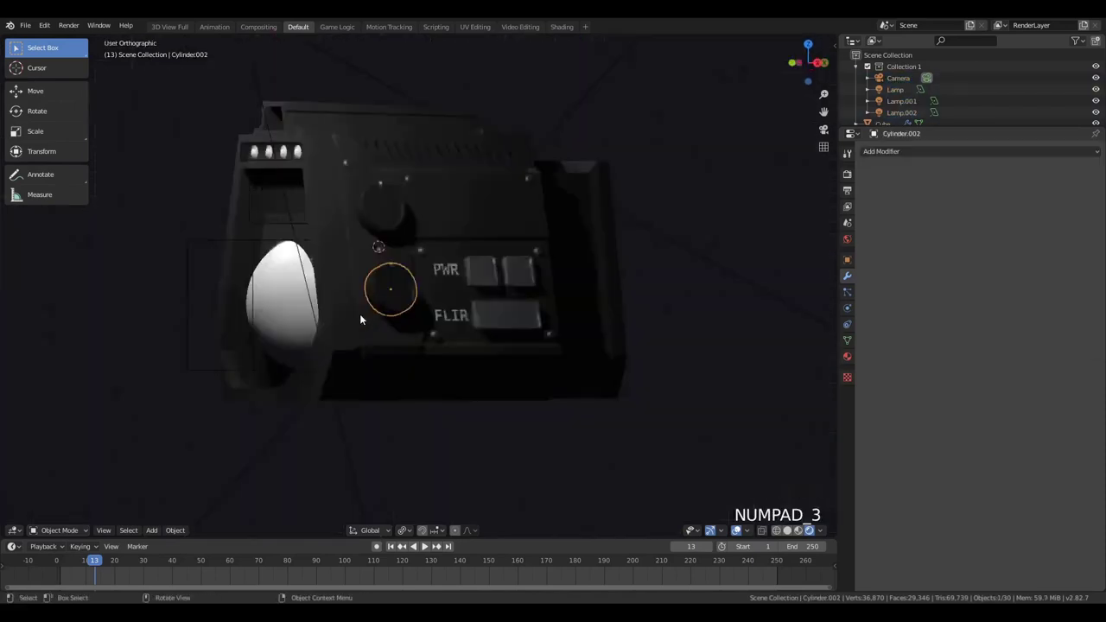
pyautogui.press('g')
pyautogui.click(657, 283)
pyautogui.press('x')
pyautogui.click(662, 285)
# Move the remaining knob to above the square buttons and raise it about 0.046 along Z
pyautogui.click(334, 207)
pyautogui.press('g')
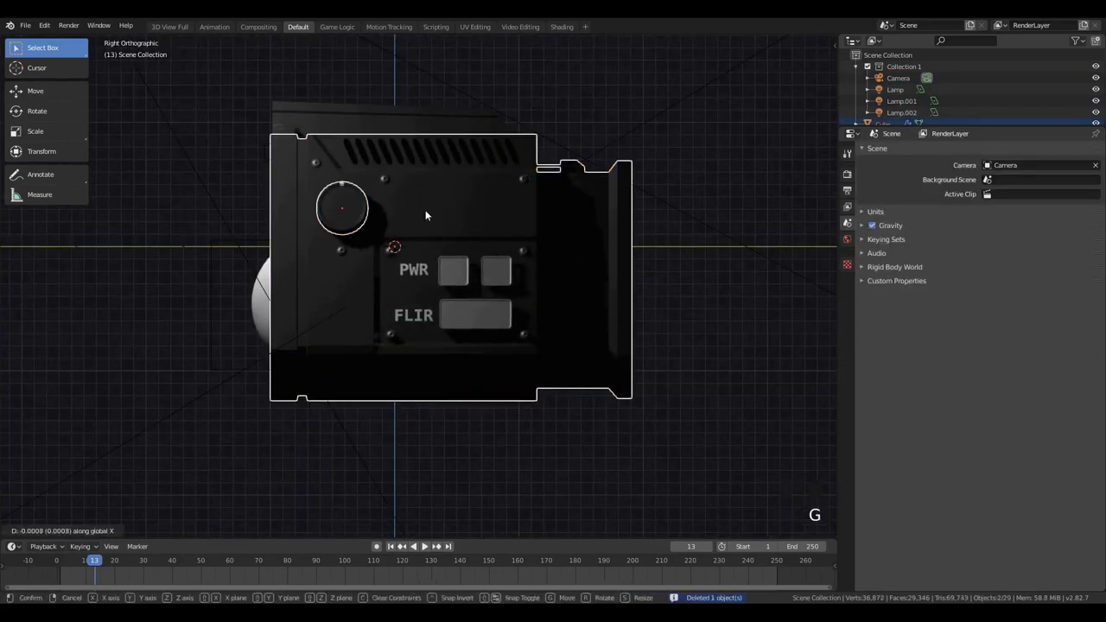
pyautogui.press('x')
pyautogui.click(507, 221)
pyautogui.scroll(3, 505, 220)
pyautogui.press('g')
pyautogui.press('z')
pyautogui.click(529, 213)
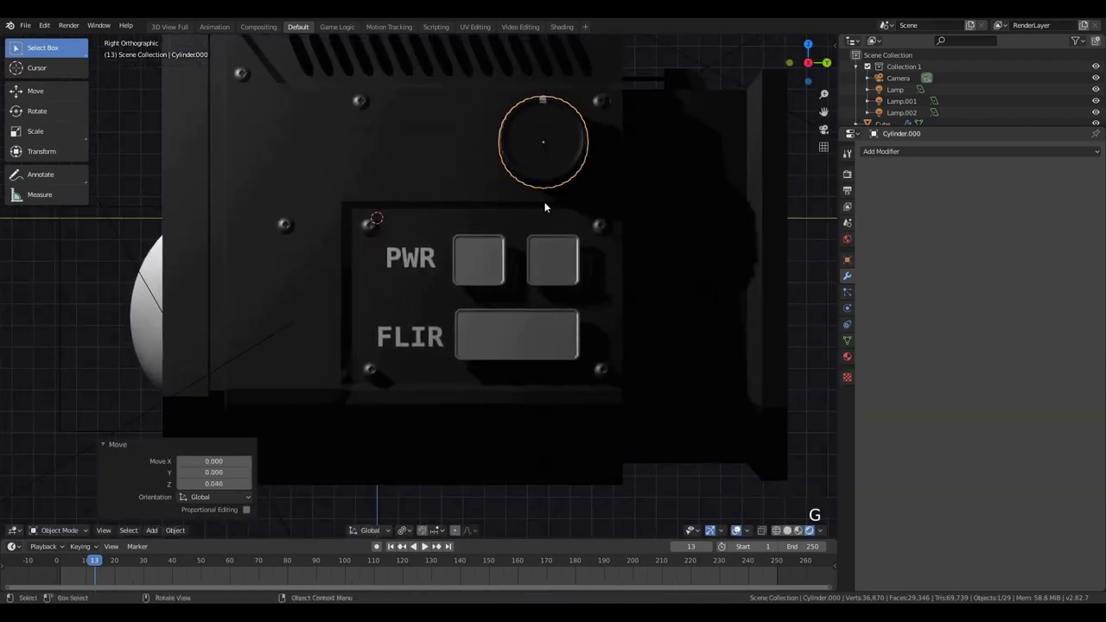
# Push the moved knob along X toward the side panel's surface
pyautogui.moveTo(545, 207); pyautogui.dragTo(656, 232, button='middle')
pyautogui.press('g')
pyautogui.press('y')
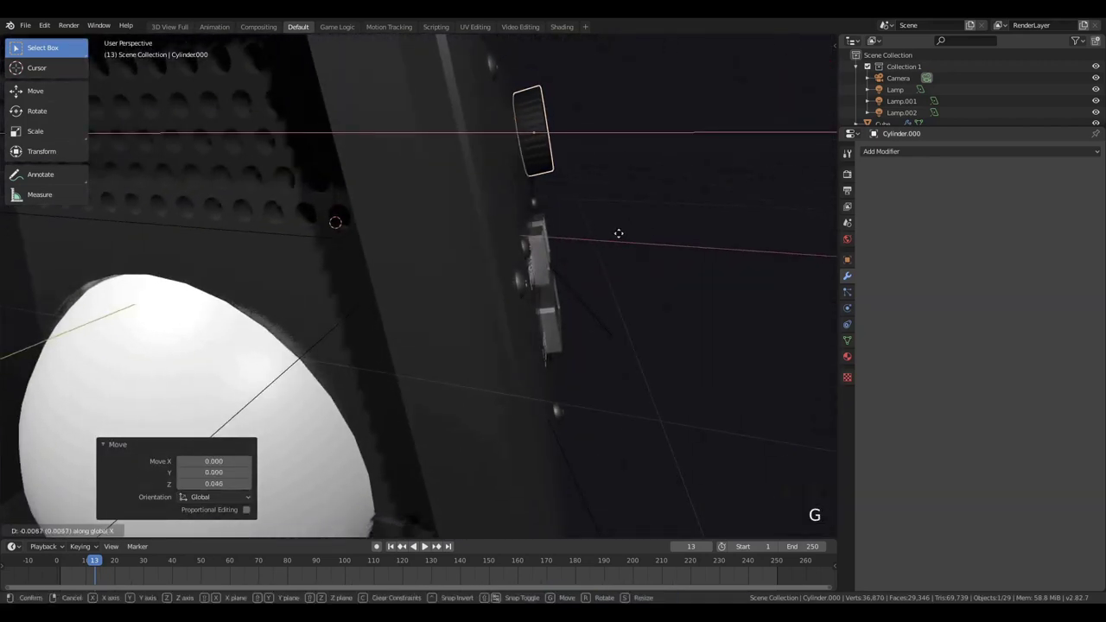
pyautogui.click(619, 233)
# Create a linked duplicate of the knob about 0.622 along negative Y and rotate it around its local Z axis
pyautogui.press('KP_3')
pyautogui.hotkey('alt', 'd')
pyautogui.click(464, 210)
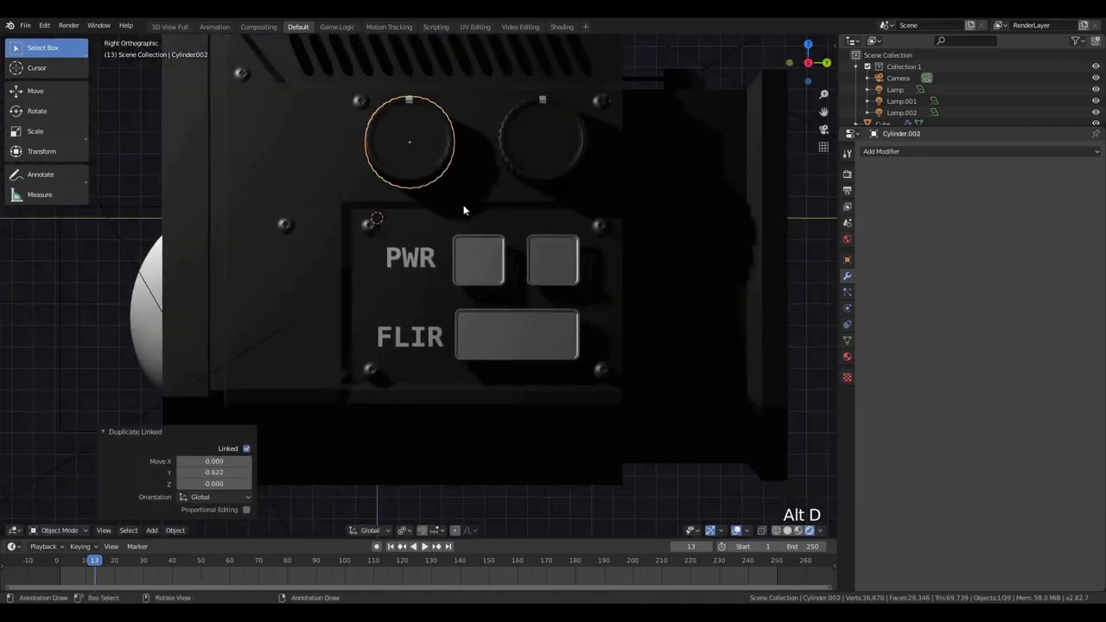
pyautogui.press('r')
pyautogui.press('z')
pyautogui.press('z')
pyautogui.click(481, 192)
pyautogui.moveTo(481, 192); pyautogui.dragTo(482, 225, button='middle')
pyautogui.press('r')
pyautogui.press('z')
pyautogui.press('z')
pyautogui.click(529, 232)
# Rotate the original knob to turn its indicator mark, and select both knobs together
pyautogui.scroll(-3, 482, 225)
pyautogui.click(545, 210)
pyautogui.press('r')
pyautogui.click(427, 225)
pyautogui.keyDown('shift'); pyautogui.click(426, 225); pyautogui.keyUp('shift')
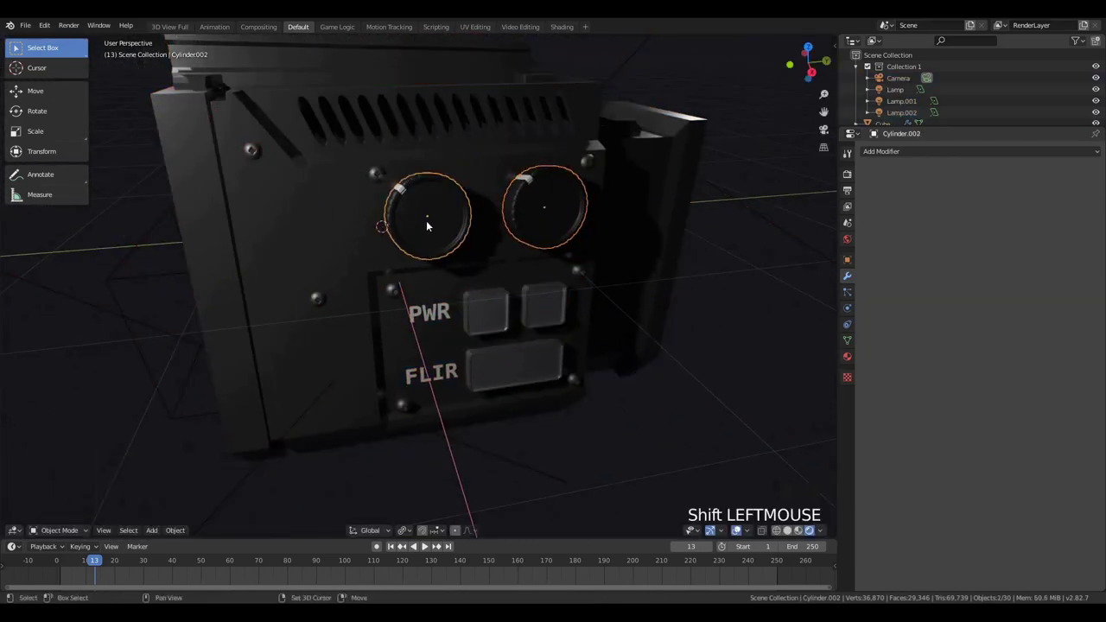
pyautogui.click(689, 294)
pyautogui.click(689, 294)
# Examine the device body's bodyPaint material settings and the finished side panel with its knobs, buttons and labels
pyautogui.moveTo(689, 293); pyautogui.dragTo(330, 224, button='middle')
pyautogui.press('KP_0')
pyautogui.scroll(3, 363, 235)
pyautogui.click(421, 252)
pyautogui.scroll(4, 421, 251)
pyautogui.click(848, 357)
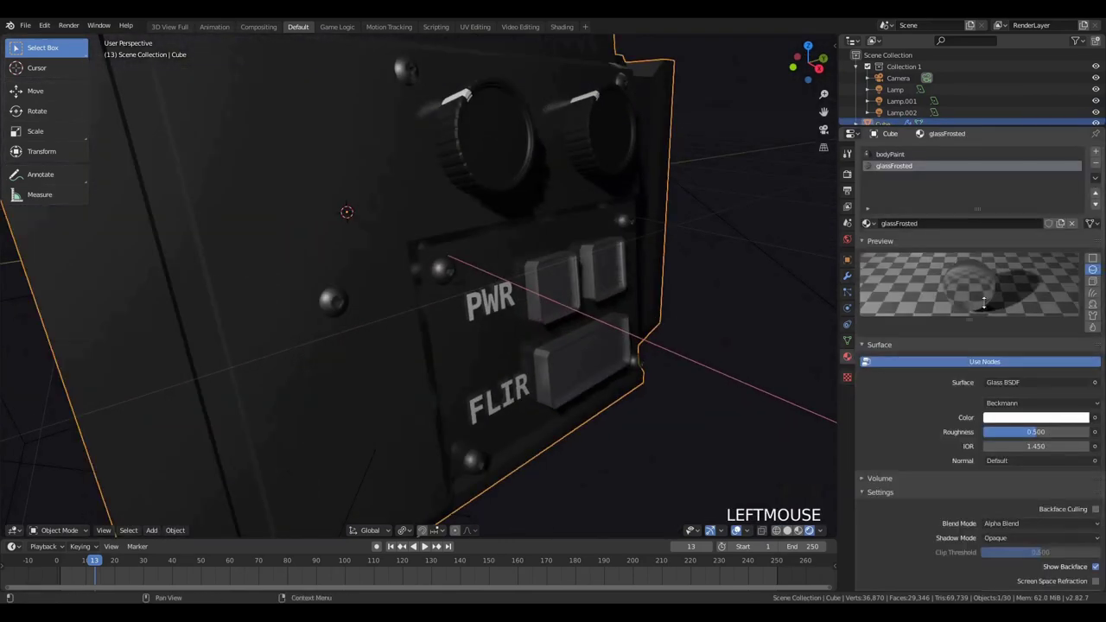
pyautogui.click(916, 155)
pyautogui.scroll(-5, 554, 173)
pyautogui.moveTo(554, 172); pyautogui.dragTo(520, 203, button='middle')
pyautogui.scroll(4, 519, 203)
pyautogui.scroll(-4, 519, 203)
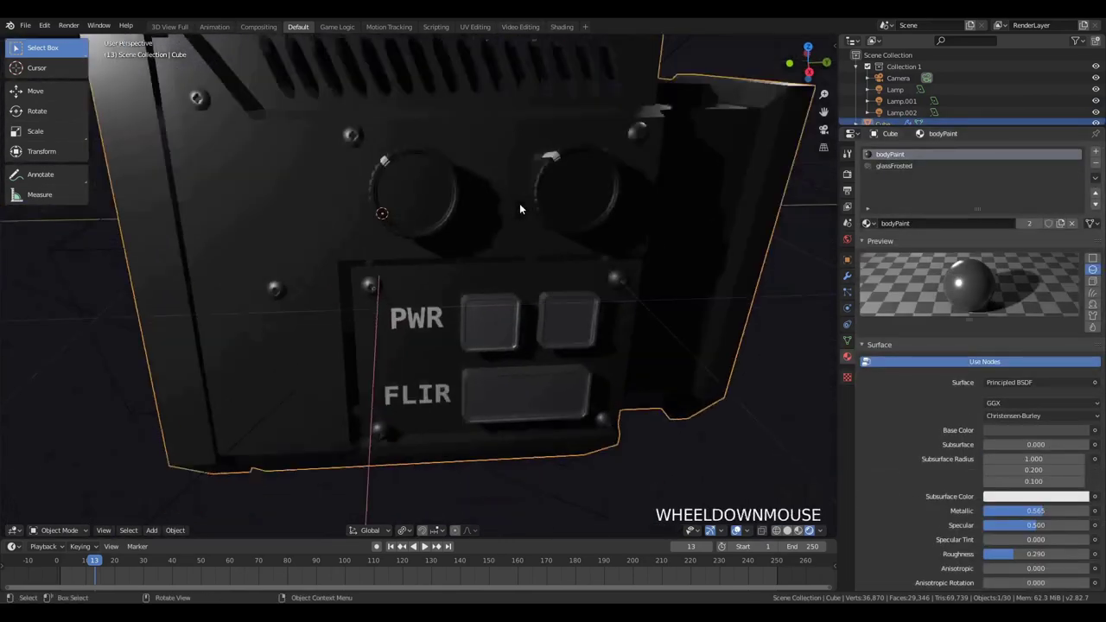
# Deselect all objects and start adding a new mesh primitive to the scene
pyautogui.hotkey('shift', 'a')
pyautogui.press('Escape')
pyautogui.press('a')
pyautogui.press('a')
pyautogui.press('a')
pyautogui.scroll(-3, 471, 190)
pyautogui.hotkey('shift', 'a')
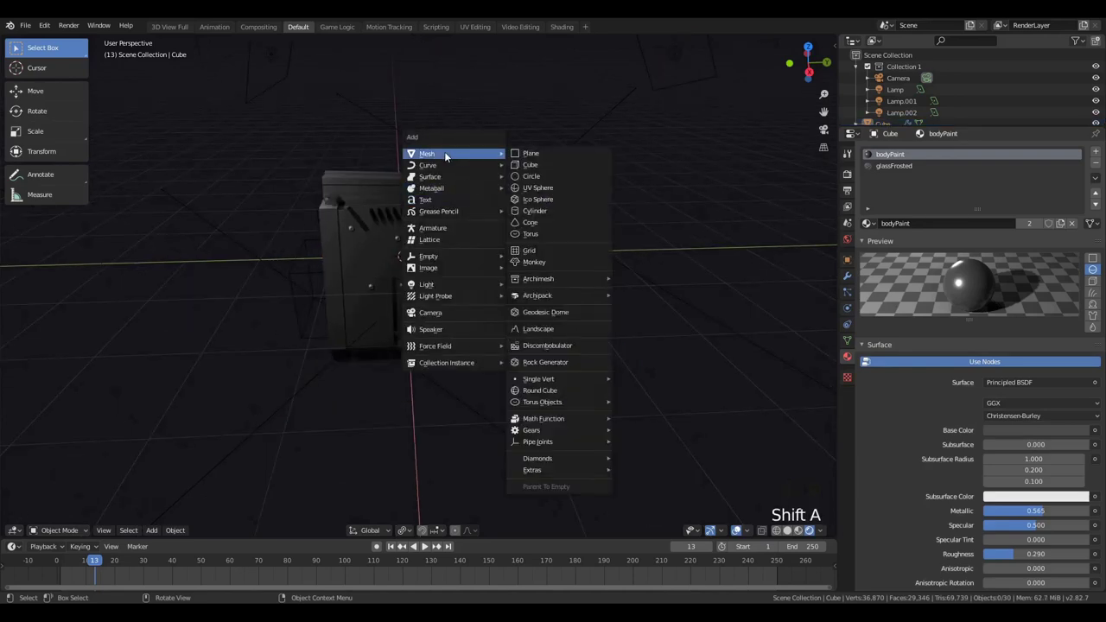
# Change the font of the PWR label on the control panel to Lane-Narrow
pyautogui.click(423, 298)
pyautogui.click(847, 324)
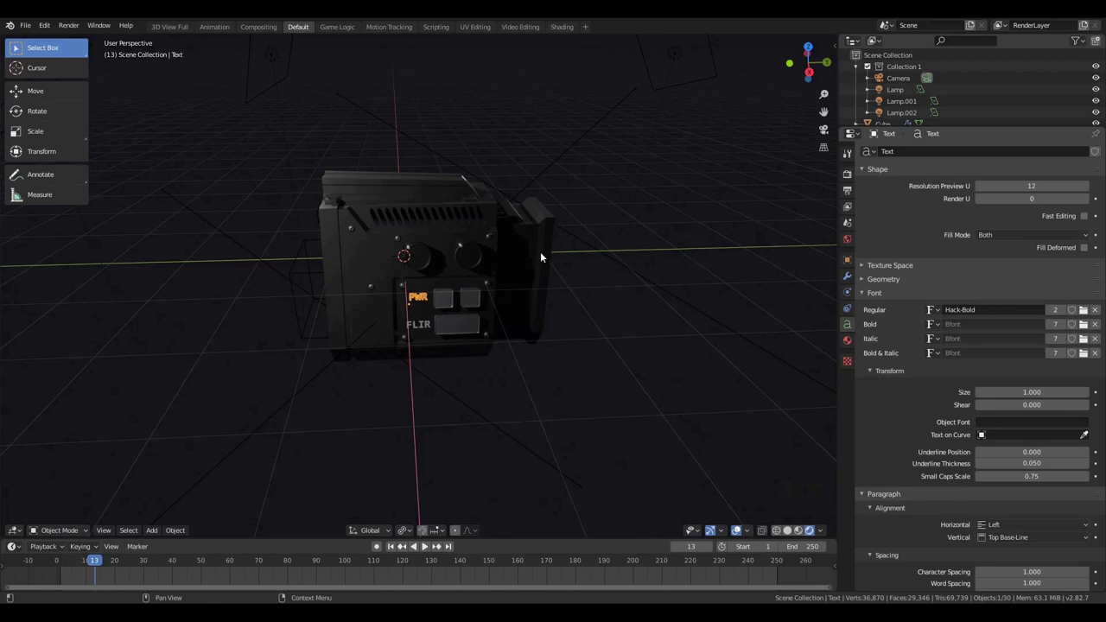
pyautogui.scroll(9, 456, 299)
pyautogui.press('Tab')
pyautogui.scroll(-3, 504, 361)
pyautogui.write('g')
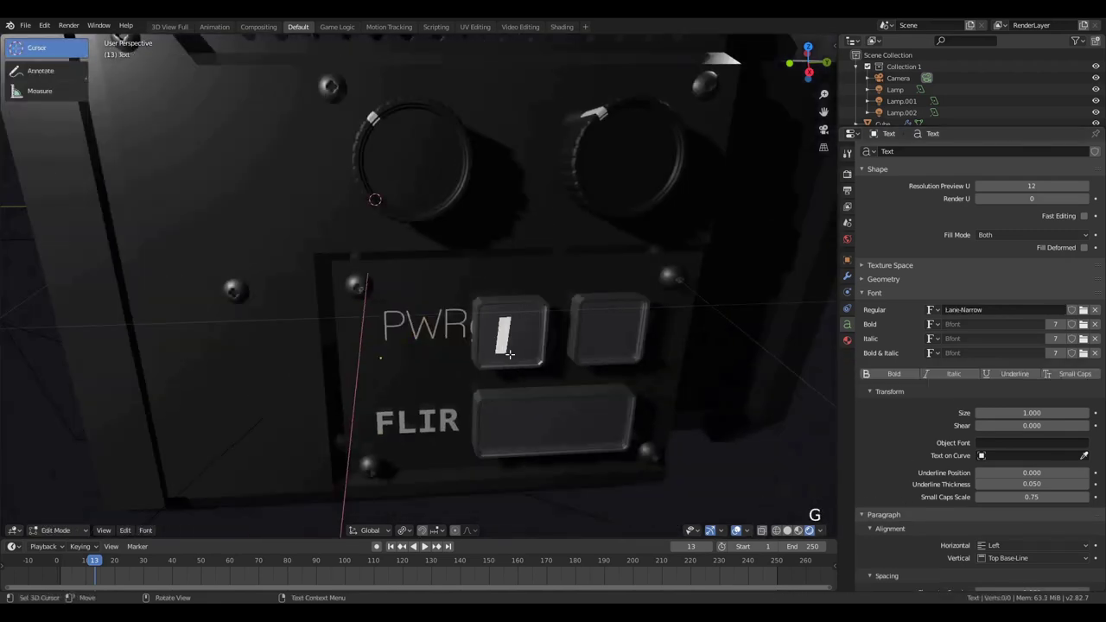
pyautogui.press('Tab')
pyautogui.press('Tab')
pyautogui.press('F12')
pyautogui.press('BackSpace')
pyautogui.press('Tab')
# Shift the PWR label along Y, then 0.019 down along Z
pyautogui.press('g')
pyautogui.press('y')
pyautogui.click(556, 306)
pyautogui.press('g')
pyautogui.press('z')
pyautogui.click(549, 325)
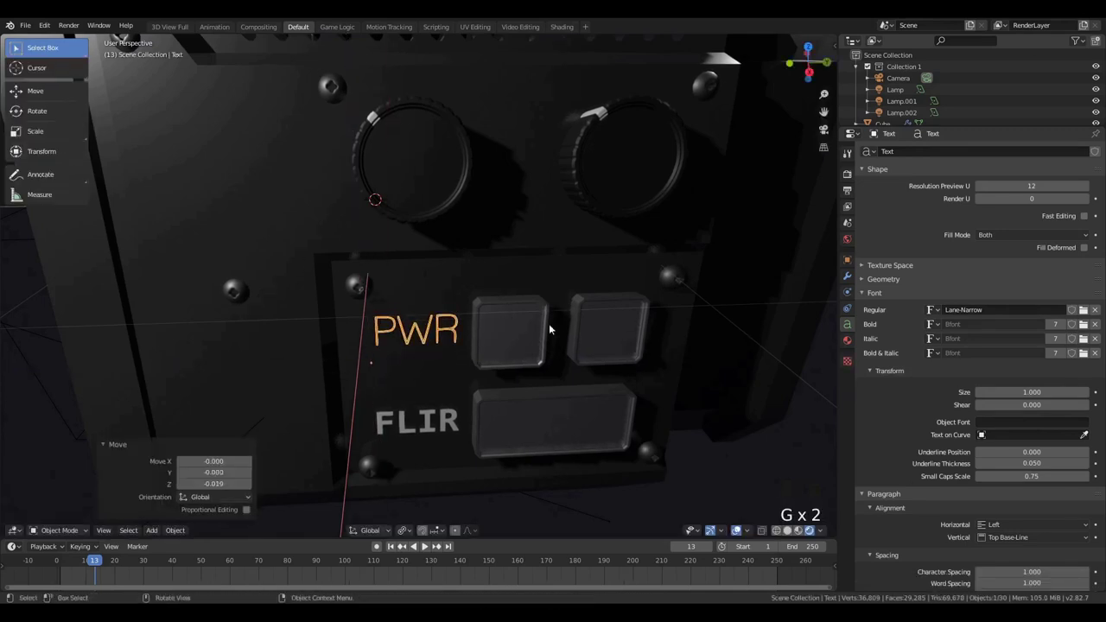
# Change the FLIR label's font to Lane-Narrow and shift the label along Y
pyautogui.click(432, 422)
pyautogui.moveTo(432, 422); pyautogui.dragTo(459, 391, button='middle')
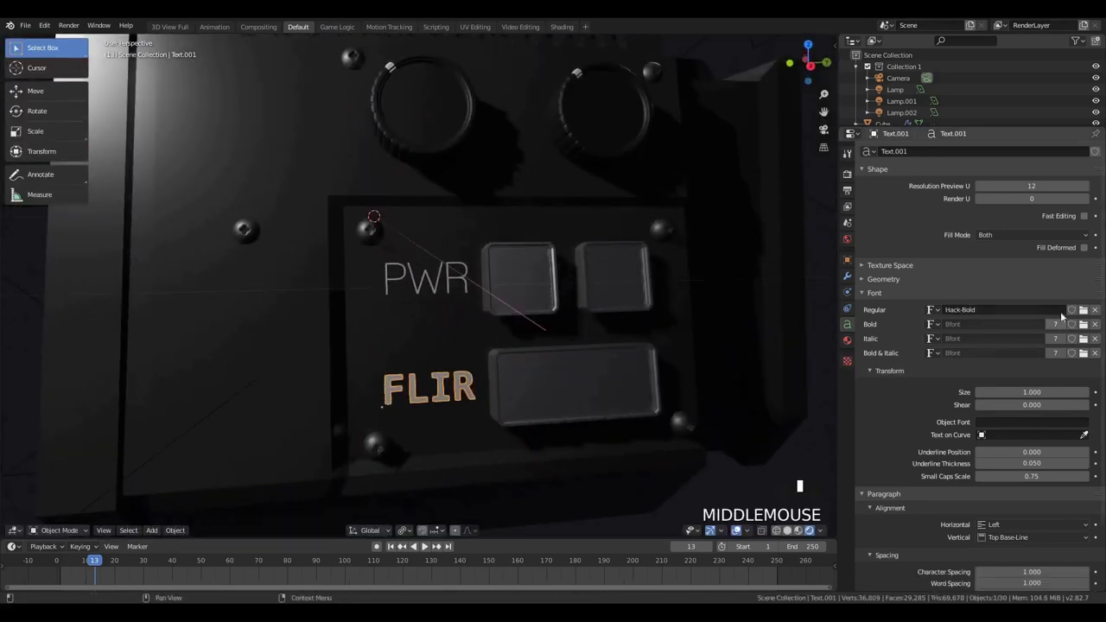
pyautogui.click(936, 315)
pyautogui.click(963, 348)
pyautogui.press('g')
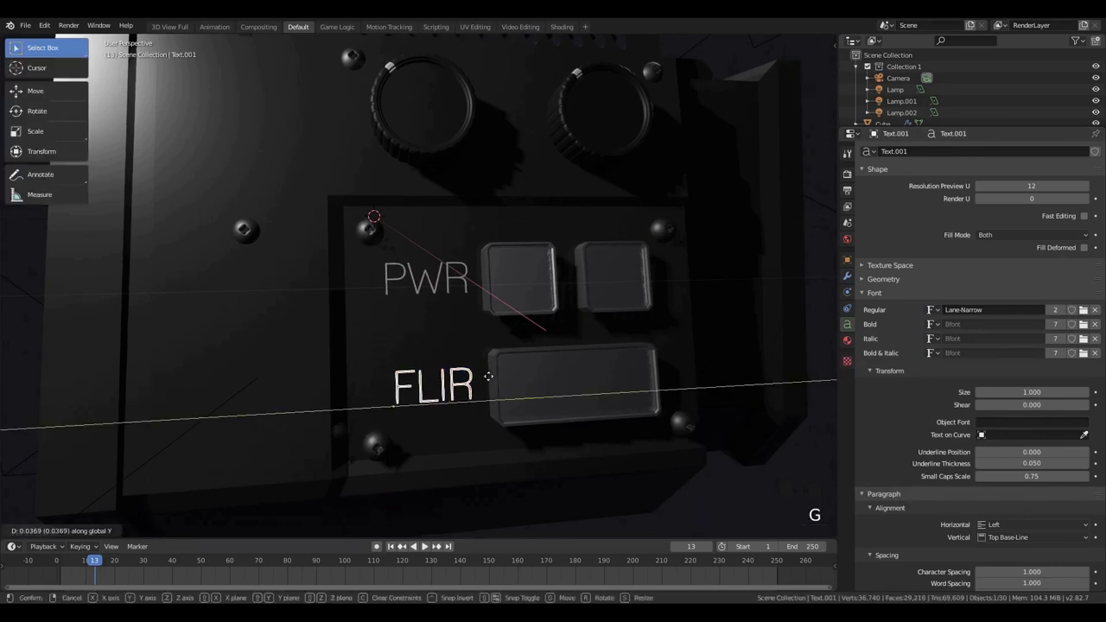
pyautogui.click(523, 381)
# Move the square button nearest the PWR label 0.136 along Y, closer to the second square button
pyautogui.moveTo(523, 380); pyautogui.dragTo(491, 359, button='middle')
pyautogui.scroll(2, 534, 354)
pyautogui.click(617, 332)
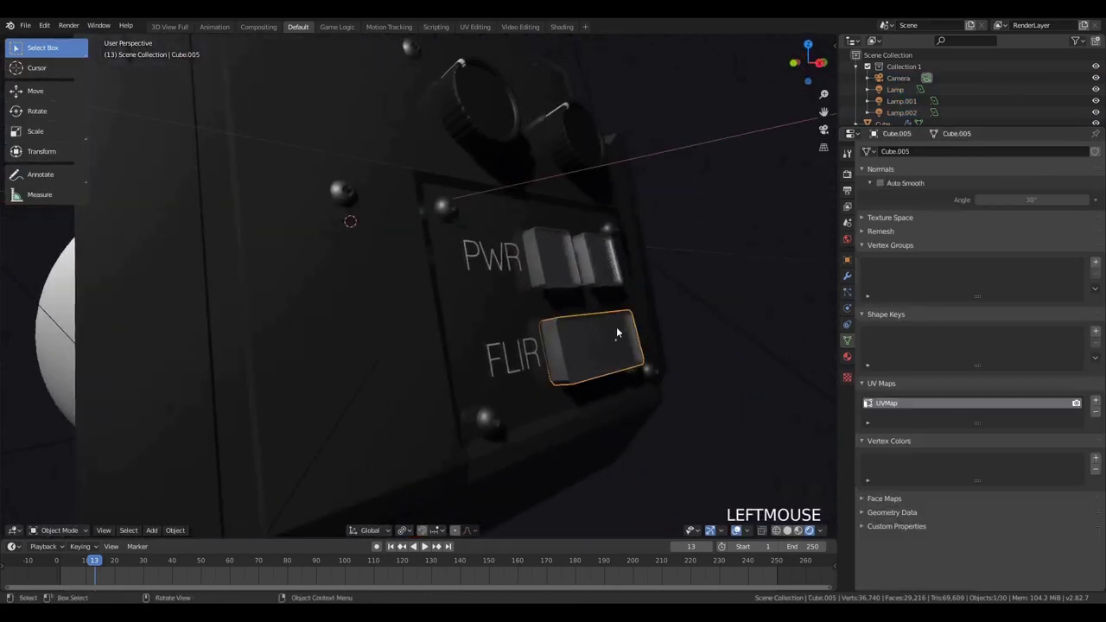
pyautogui.moveTo(713, 356); pyautogui.dragTo(657, 346, button='middle')
pyautogui.press('KP_5')
pyautogui.click(487, 281)
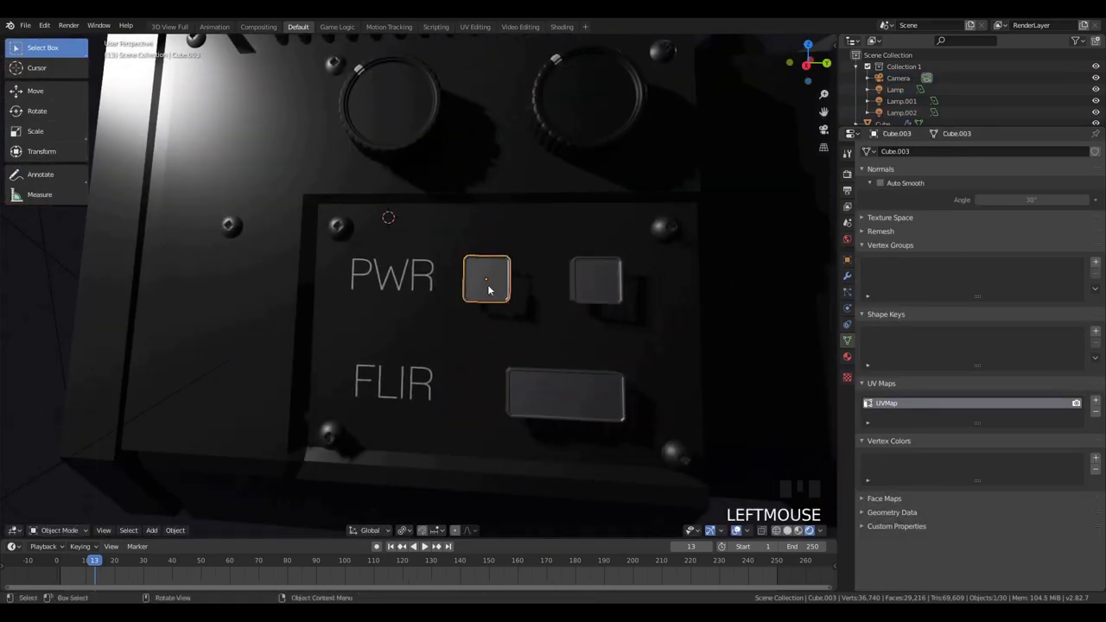
pyautogui.press('g')
pyautogui.press('x')
pyautogui.press('y')
pyautogui.click(633, 298)
pyautogui.press('KP_3')
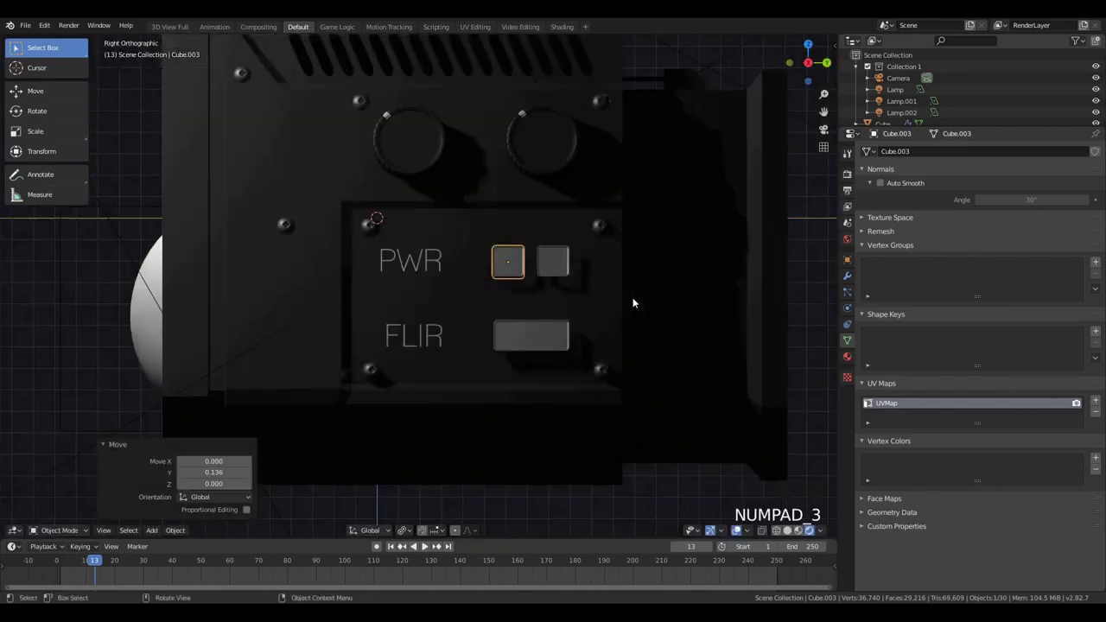
# Move the wide FLIR button along Y to line it up beneath the two square buttons
pyautogui.click(552, 270)
pyautogui.scroll(1, 553, 270)
pyautogui.scroll(4, 554, 274)
pyautogui.scroll(-2, 635, 394)
pyautogui.click(635, 393)
pyautogui.press('g')
pyautogui.press('y')
pyautogui.rightClick(625, 386)
pyautogui.press('g')
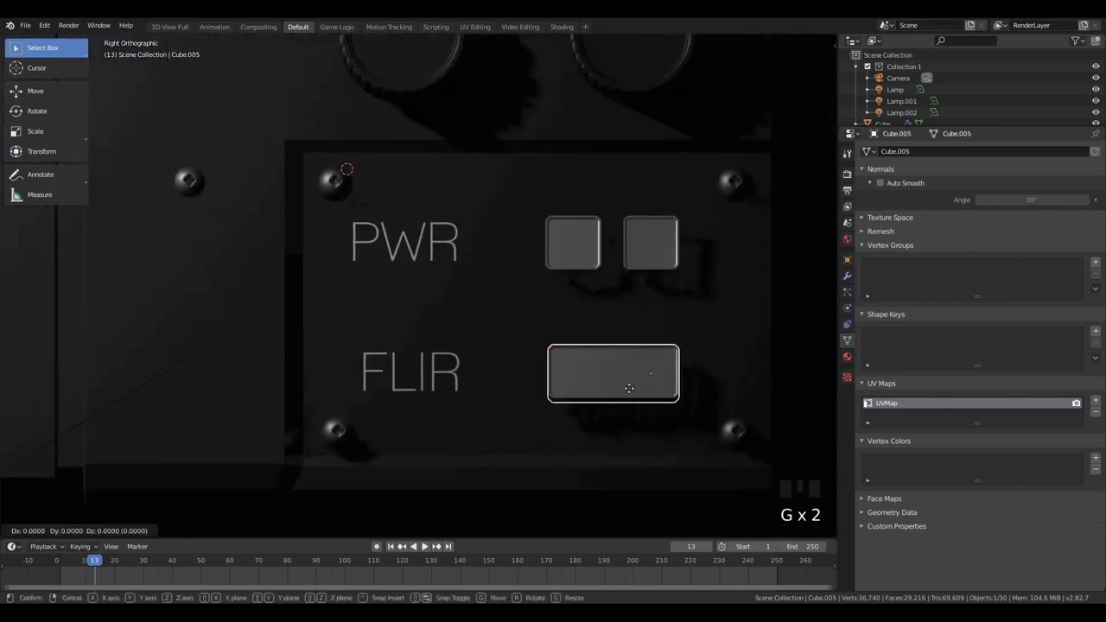
pyautogui.press('y')
pyautogui.click(636, 388)
# Stretch the wide FLIR button along Y to span both square buttons, and adjust its position along Y
pyautogui.press('s')
pyautogui.press('y')
pyautogui.click(721, 388)
pyautogui.press('g')
pyautogui.press('y')
pyautogui.click(720, 386)
pyautogui.press('a')
pyautogui.press('a')
pyautogui.press('a')
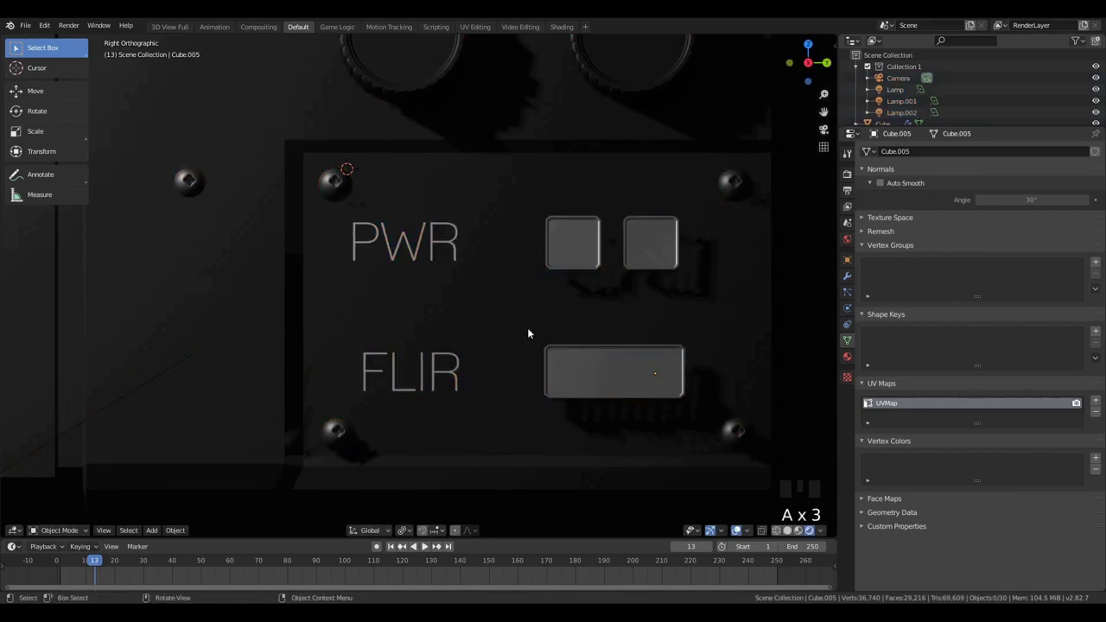
# Add a mesh circle with 12 vertices at the 3D cursor
pyautogui.moveTo(528, 332); pyautogui.dragTo(442, 189, button='middle')
pyautogui.click(434, 221)
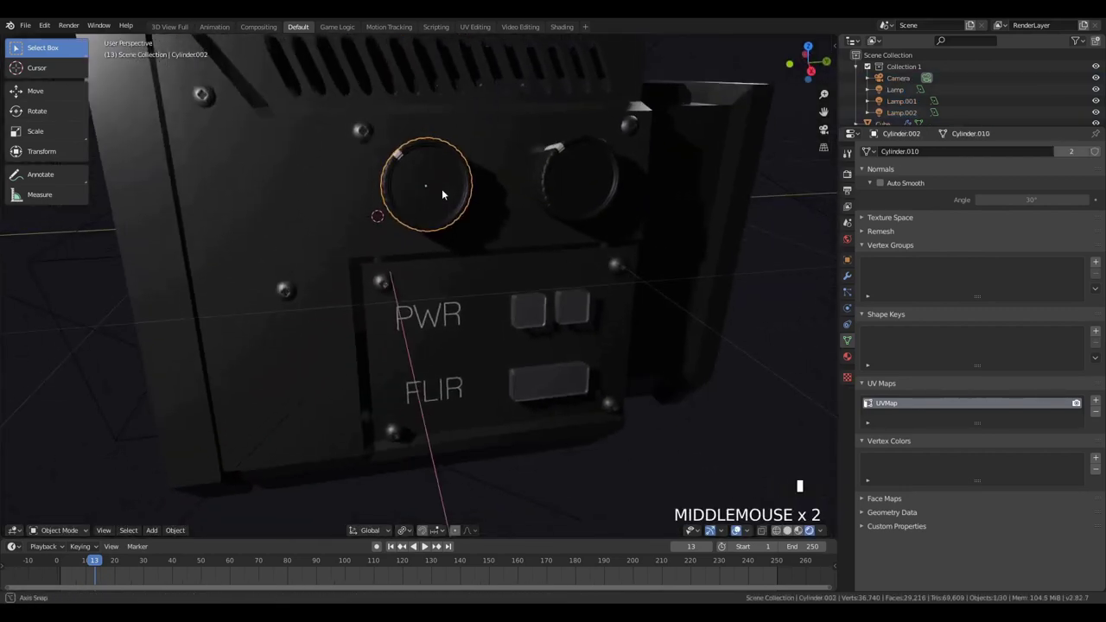
pyautogui.scroll(-4, 442, 188)
pyautogui.hotkey('shift', 'a')
pyautogui.moveTo(432, 154)
pyautogui.click(531, 177)
pyautogui.scroll(-2, 302, 363)
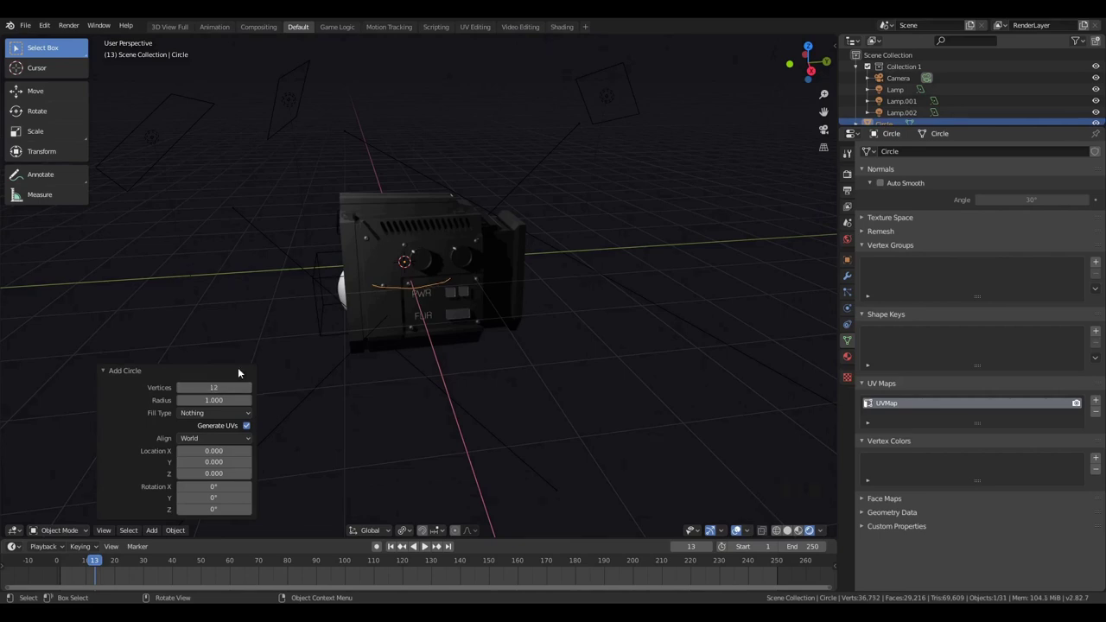
# Isolate the new circle, fill it with a face, and scale it to 0.422
pyautogui.press('KP_Divide')
pyautogui.press('Tab')
pyautogui.press('f')
pyautogui.moveTo(562, 385); pyautogui.dragTo(625, 432, button='middle')
pyautogui.press('Tab')
pyautogui.press('s')
pyautogui.click(510, 348)
# Assign the existing white_accent material to the filled circle
pyautogui.click(848, 357)
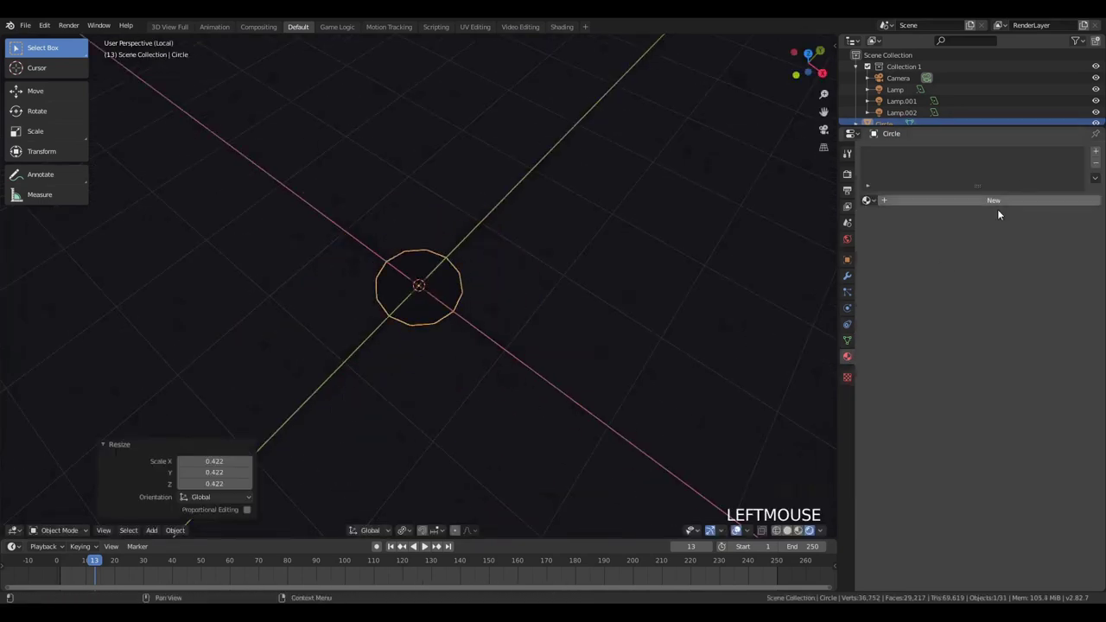
pyautogui.click(867, 200)
pyautogui.click(916, 285)
pyautogui.press('Tab')
pyautogui.scroll(2, 522, 274)
pyautogui.press('Tab')
pyautogui.hotkey('shift', 'a')
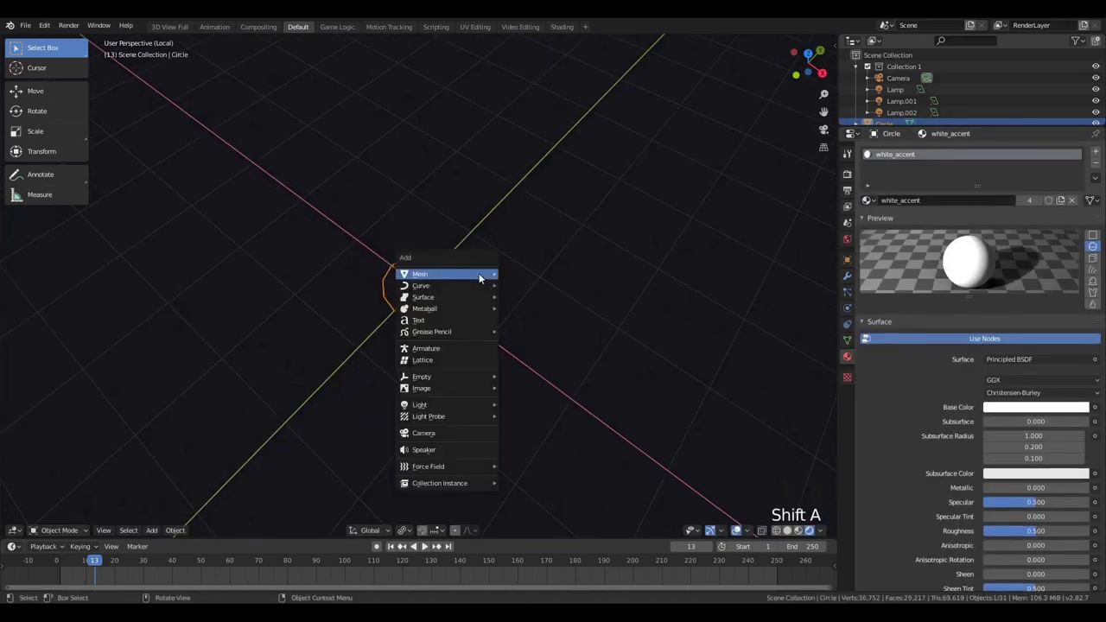
pyautogui.press('Escape')
pyautogui.press('Tab')
pyautogui.press('Tab')
# Add a Bezier circle curve around the filled circle
pyautogui.hotkey('shift', 'a')
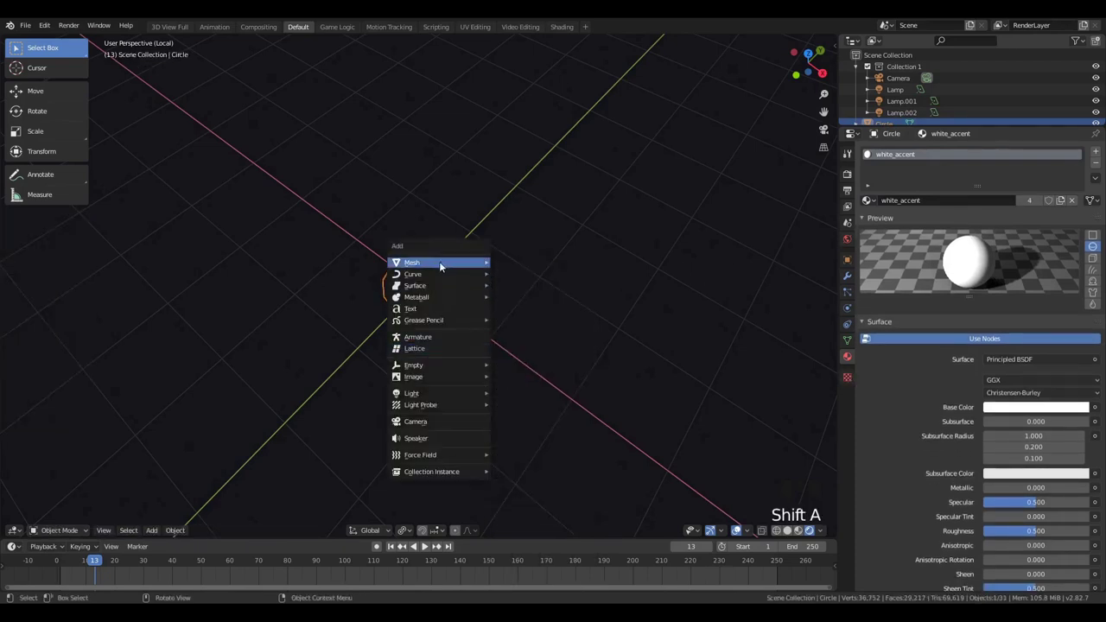
pyautogui.moveTo(448, 274)
pyautogui.click(561, 285)
# Move the filled circle -1.012 along Y onto the Bezier ring and scale it down
pyautogui.scroll(2, 553, 286)
pyautogui.click(420, 284)
pyautogui.press('g')
pyautogui.press('y')
pyautogui.click(439, 413)
pyautogui.press('s')
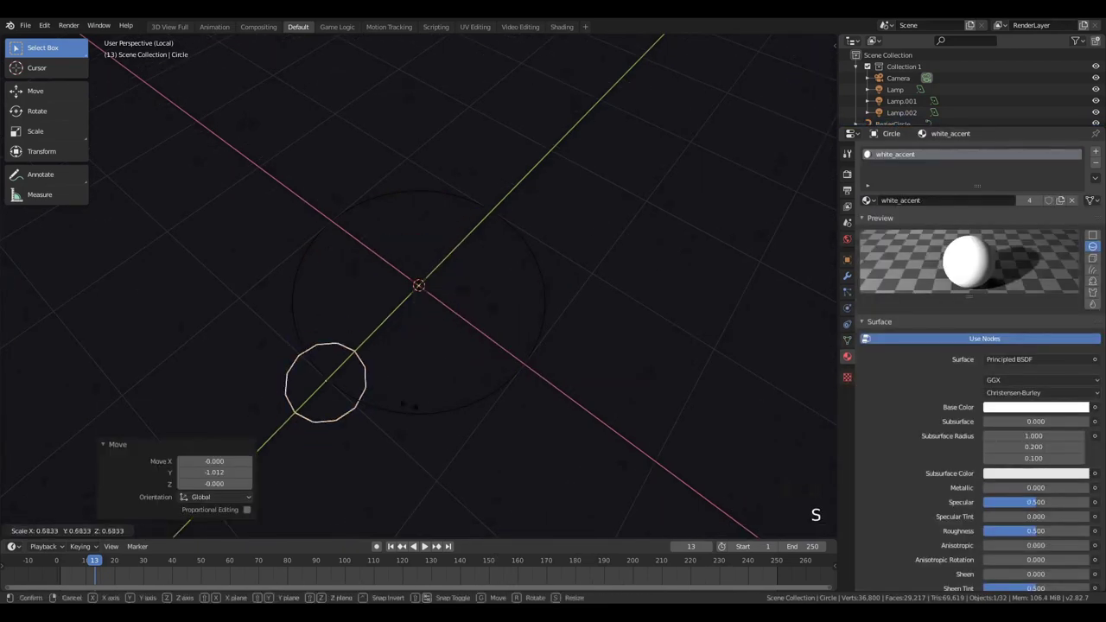
pyautogui.click(781, 279)
# Add an Array modifier with a count of 12 to the filled circle
pyautogui.click(847, 275)
pyautogui.click(1012, 148)
pyautogui.click(896, 176)
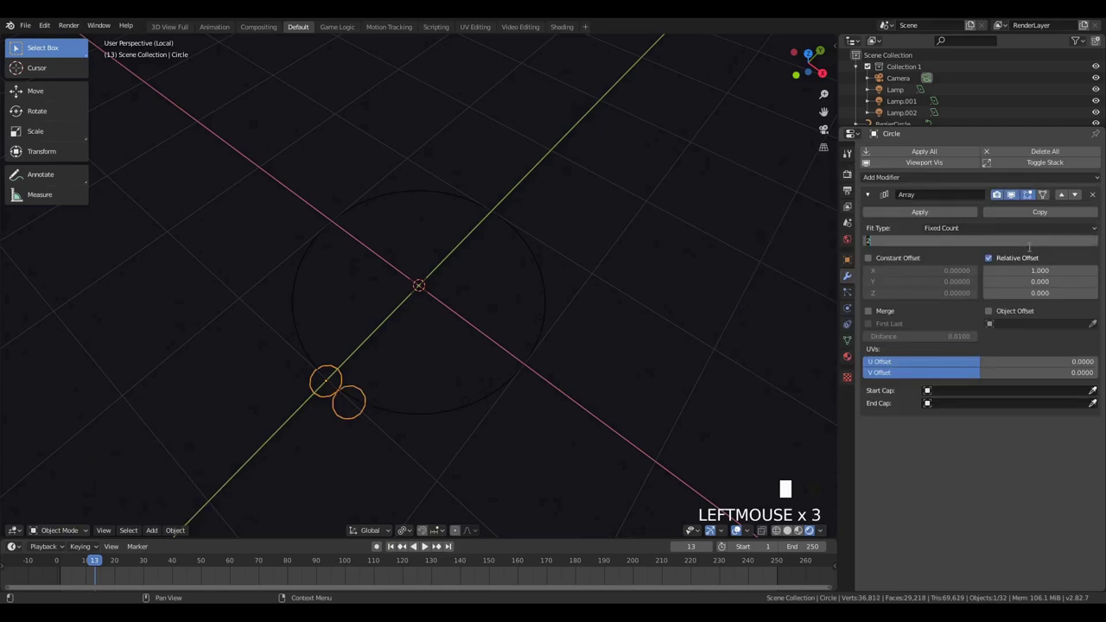
# Add a Curve modifier to the arrayed circle with BezierCircle as its object
pyautogui.click(881, 177)
pyautogui.click(933, 230)
pyautogui.scroll(-6, 671, 280)
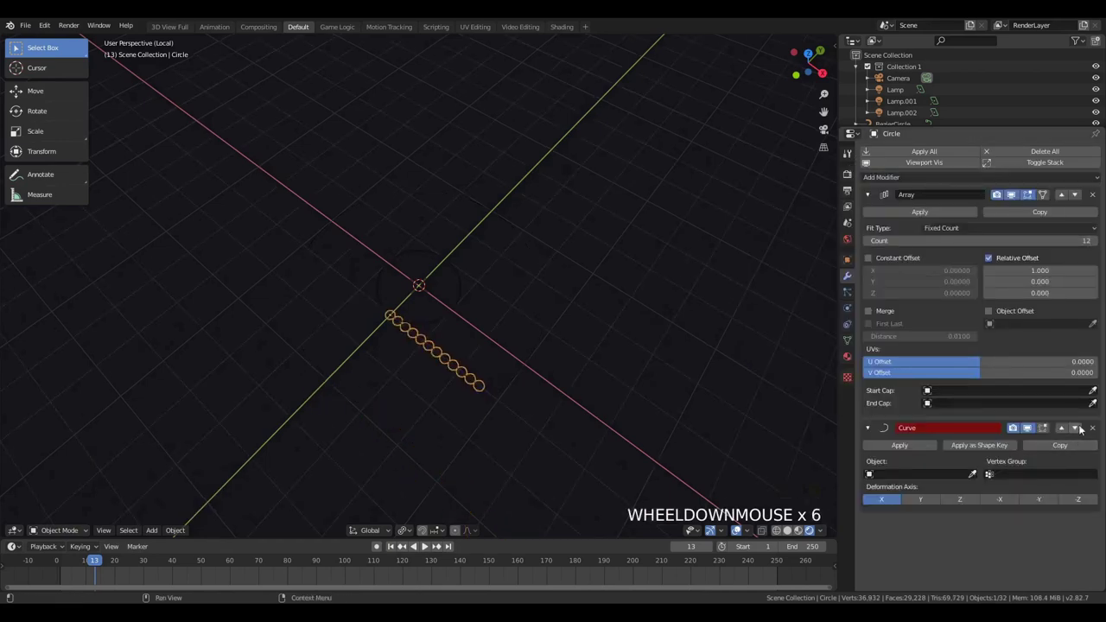
pyautogui.click(460, 287)
pyautogui.scroll(15, 473, 296)
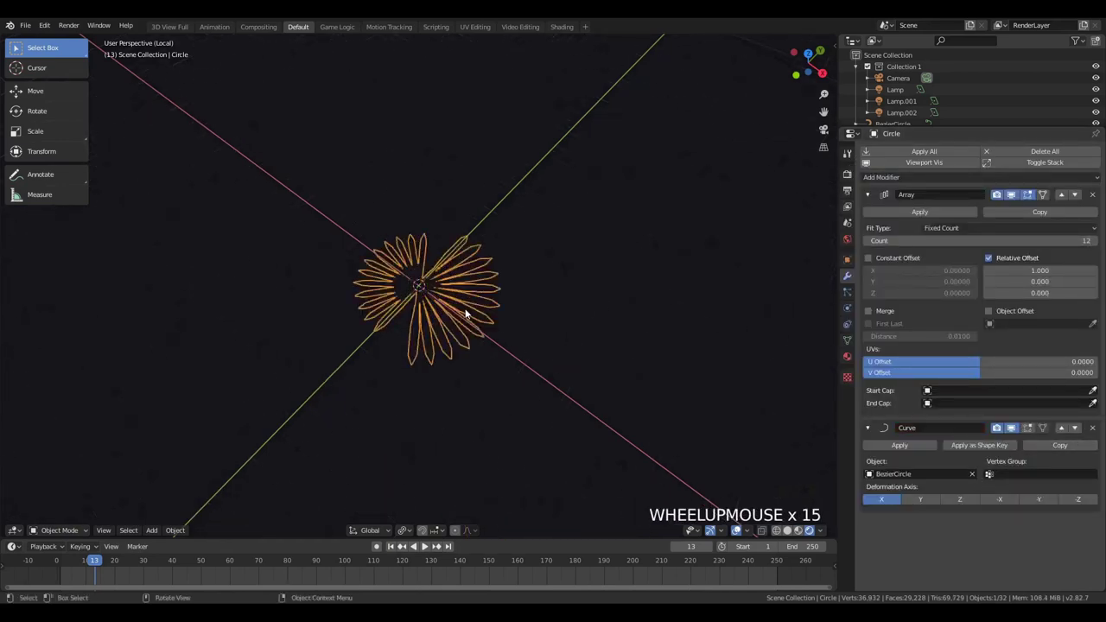
# Try the Curve modifier's other deformation axes on the arrayed dots
pyautogui.scroll(-7, 467, 312)
pyautogui.click(1039, 502)
pyautogui.click(1000, 500)
pyautogui.click(1077, 501)
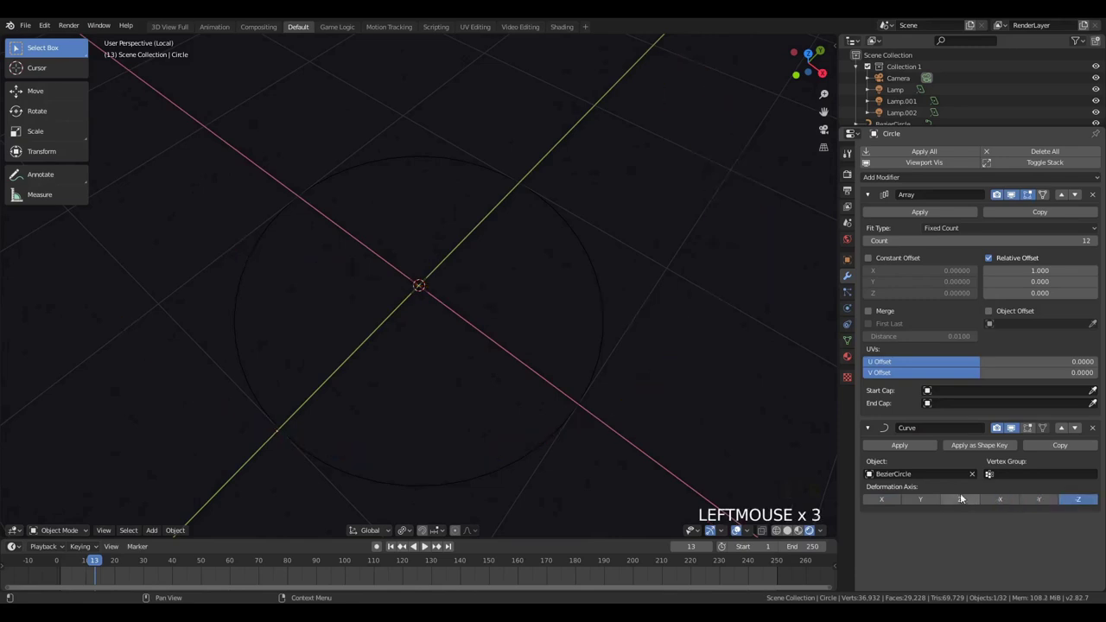
pyautogui.click(961, 501)
pyautogui.click(929, 500)
pyautogui.scroll(-4, 515, 420)
pyautogui.moveTo(515, 420); pyautogui.dragTo(635, 372, button='middle')
pyautogui.click(881, 501)
pyautogui.scroll(5, 581, 398)
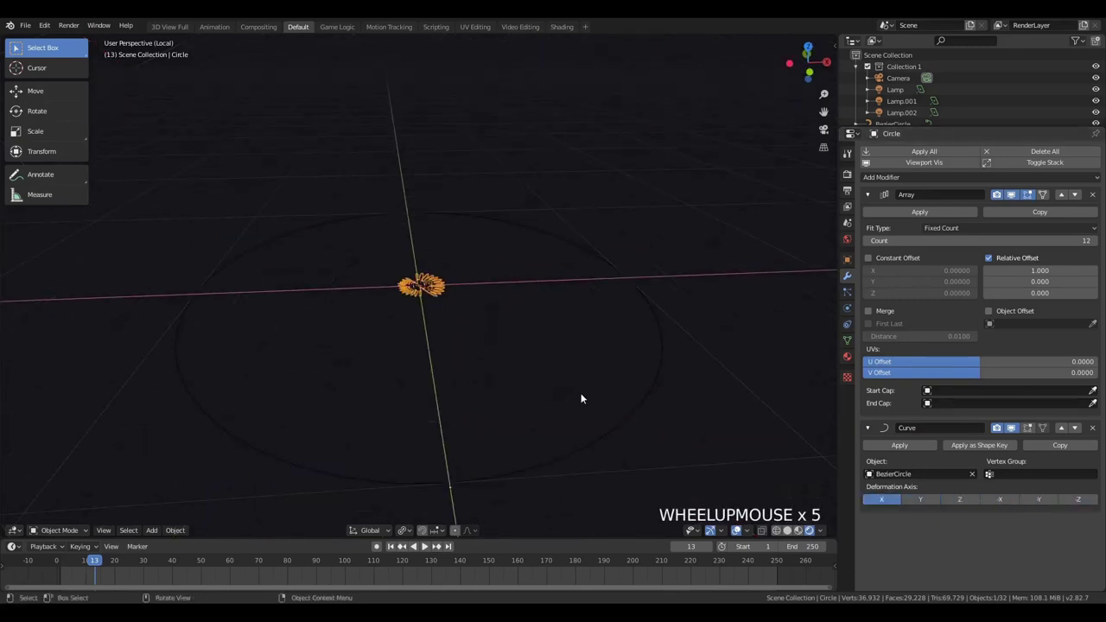
pyautogui.press('s')
pyautogui.rightClick(761, 450)
pyautogui.click(921, 500)
pyautogui.scroll(-4, 689, 406)
pyautogui.press('Tab')
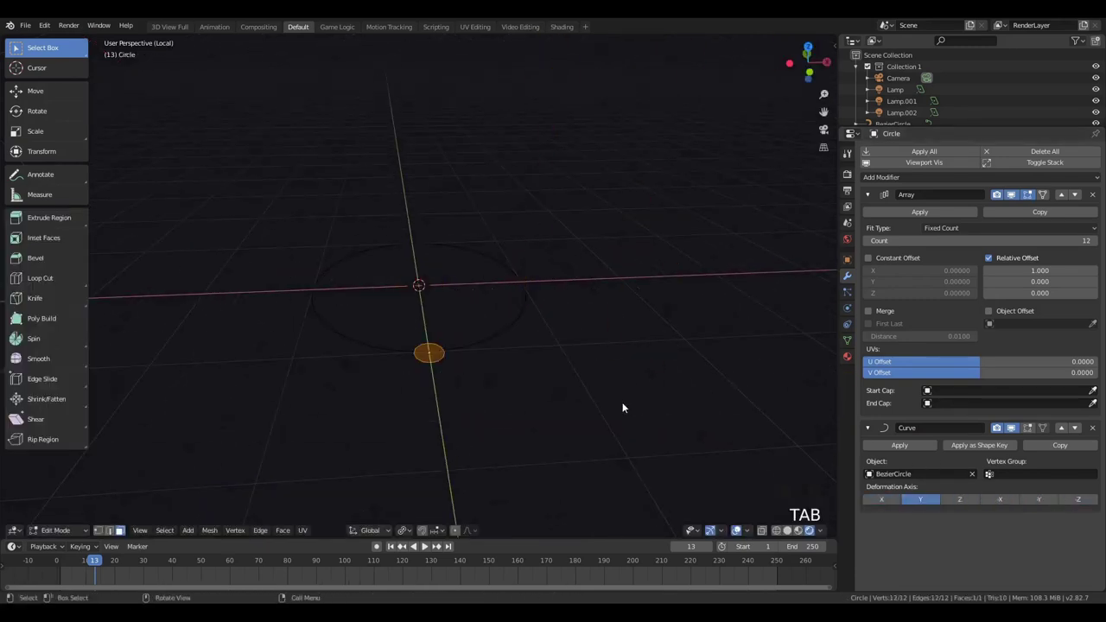
pyautogui.press('Tab')
# Rotate the Bezier circle upright about the global X axis by about 90°
pyautogui.moveTo(614, 400); pyautogui.dragTo(425, 378, button='middle')
pyautogui.click(439, 304)
pyautogui.press('r')
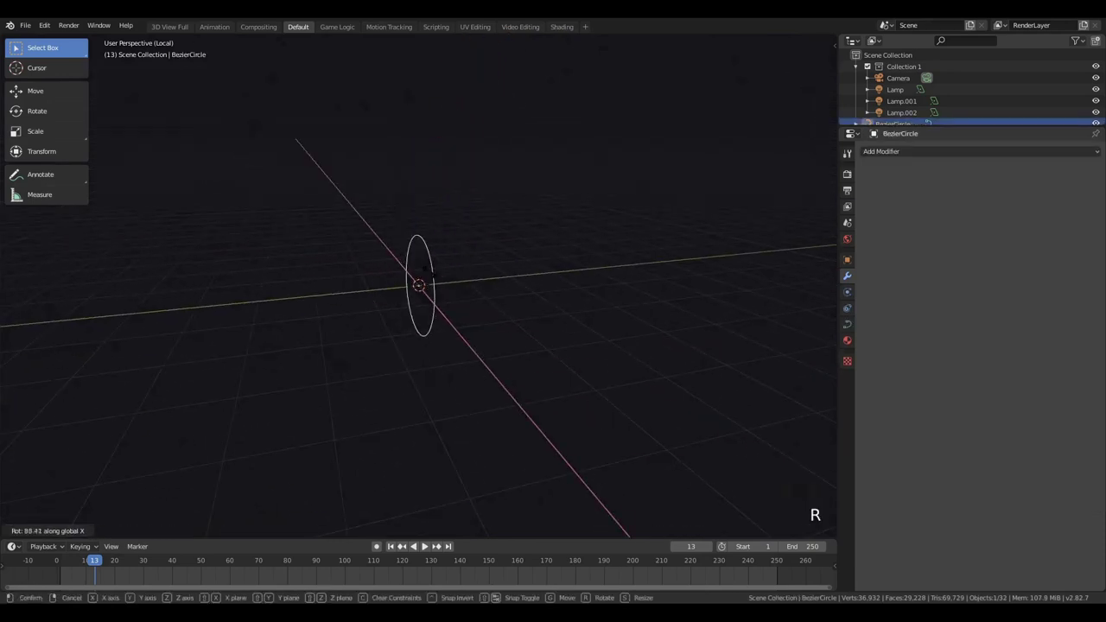
pyautogui.press('Return')
pyautogui.press('Tab')
pyautogui.press('Tab')
# Switch the viewport to Solid shading
pyautogui.moveTo(429, 272); pyautogui.dragTo(536, 358, button='middle')
pyautogui.scroll(-5, 536, 357)
pyautogui.click(787, 531)
pyautogui.scroll(-3, 396, 331)
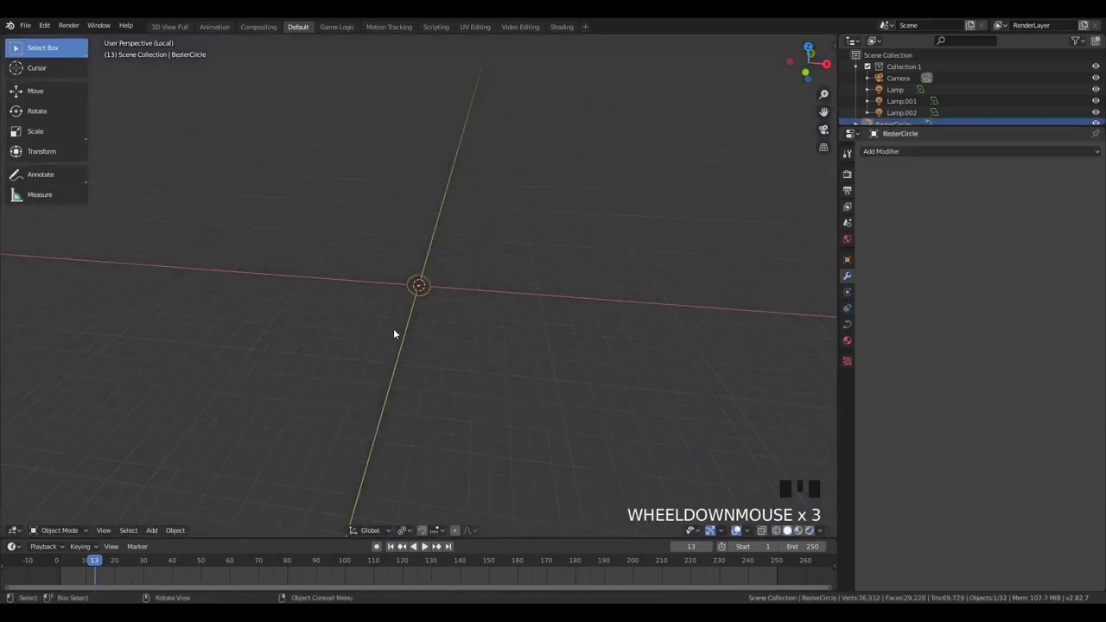
# Try the X, Z, -X and -Z deformation axes for the dots along the upright ring
pyautogui.click(395, 330)
pyautogui.moveTo(402, 406); pyautogui.dragTo(404, 365, button='middle')
pyautogui.click(888, 502)
pyautogui.moveTo(596, 437); pyautogui.dragTo(641, 386, button='middle')
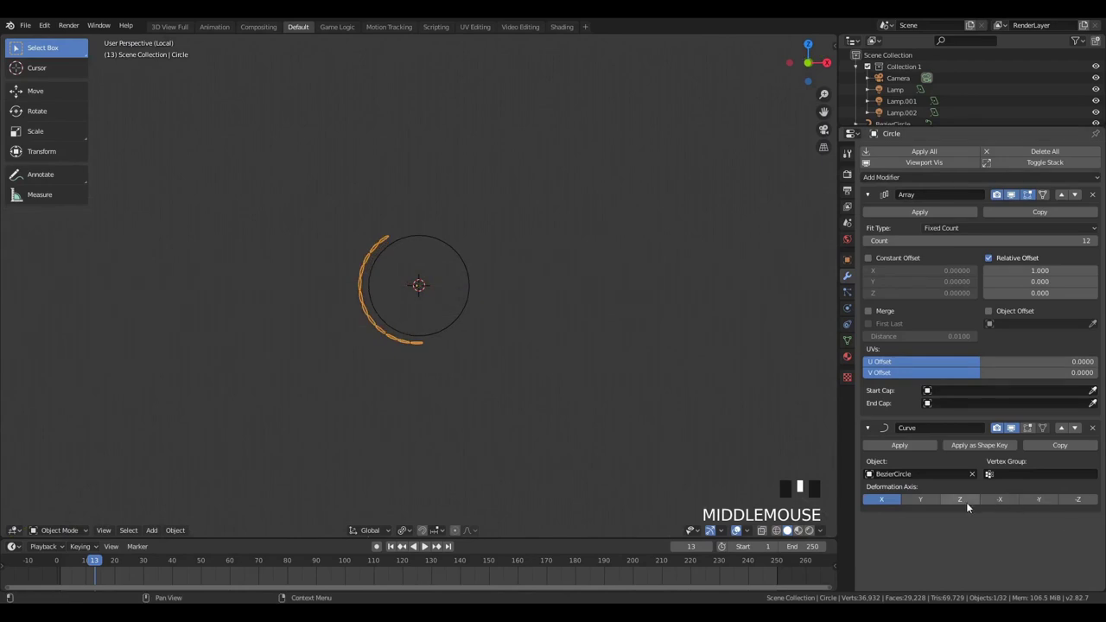
pyautogui.click(965, 502)
pyautogui.click(1001, 503)
pyautogui.scroll(4, 637, 439)
pyautogui.moveTo(637, 439); pyautogui.dragTo(733, 446, button='middle')
pyautogui.click(1078, 503)
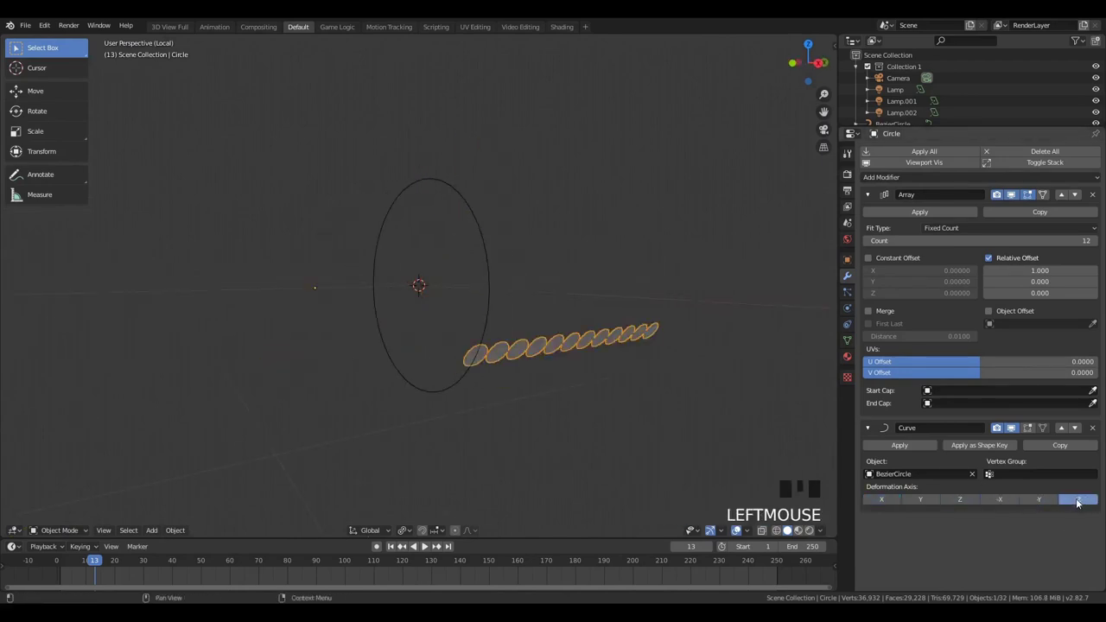
pyautogui.moveTo(791, 379); pyautogui.dragTo(667, 412, button='middle')
# Rotate the dot's mesh 90° about the X axis in Edit Mode
pyautogui.press('Tab')
pyautogui.write('rx90')
pyautogui.press('Return')
pyautogui.press('Tab')
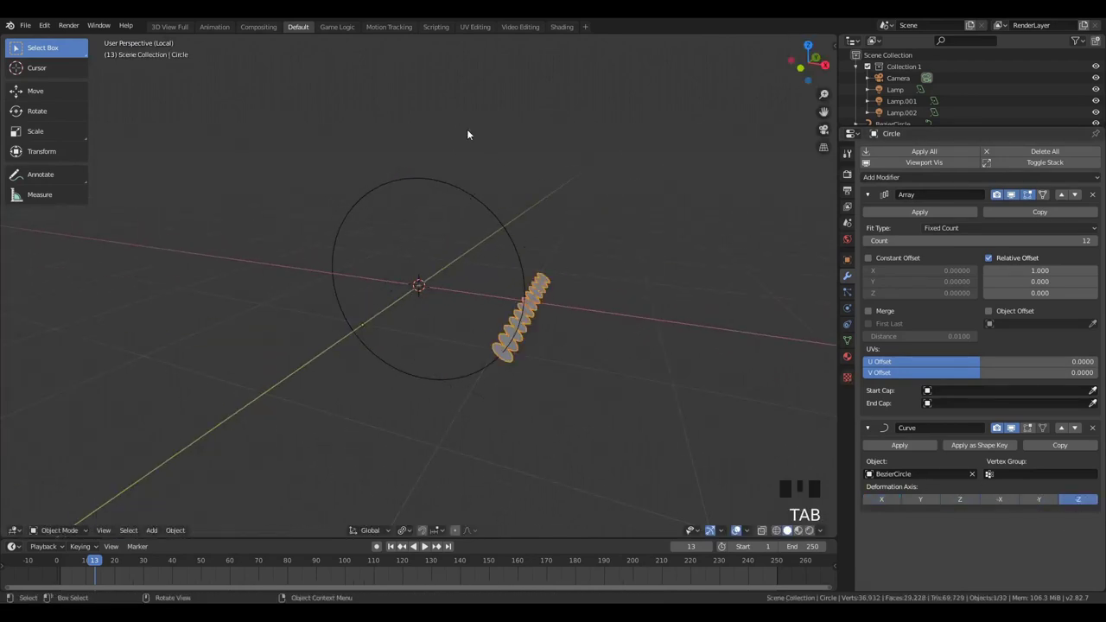
# Set the Curve modifier's deformation axis to X and view the dots from the front
pyautogui.moveTo(469, 133); pyautogui.dragTo(427, 93, button='middle')
pyautogui.click(886, 500)
pyautogui.moveTo(571, 406); pyautogui.dragTo(590, 412, button='middle')
pyautogui.press('KP_1')
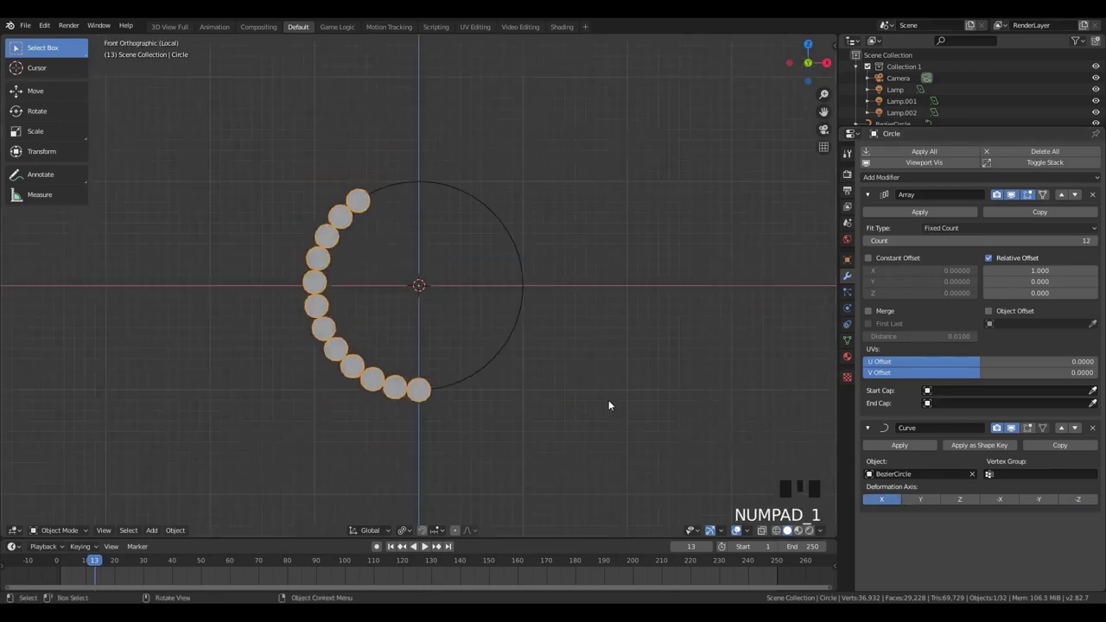
# Set the array's relative X offset to 2.3 and scale down the dot's mesh
pyautogui.moveTo(1040, 270); pyautogui.dragTo(1085, 270)
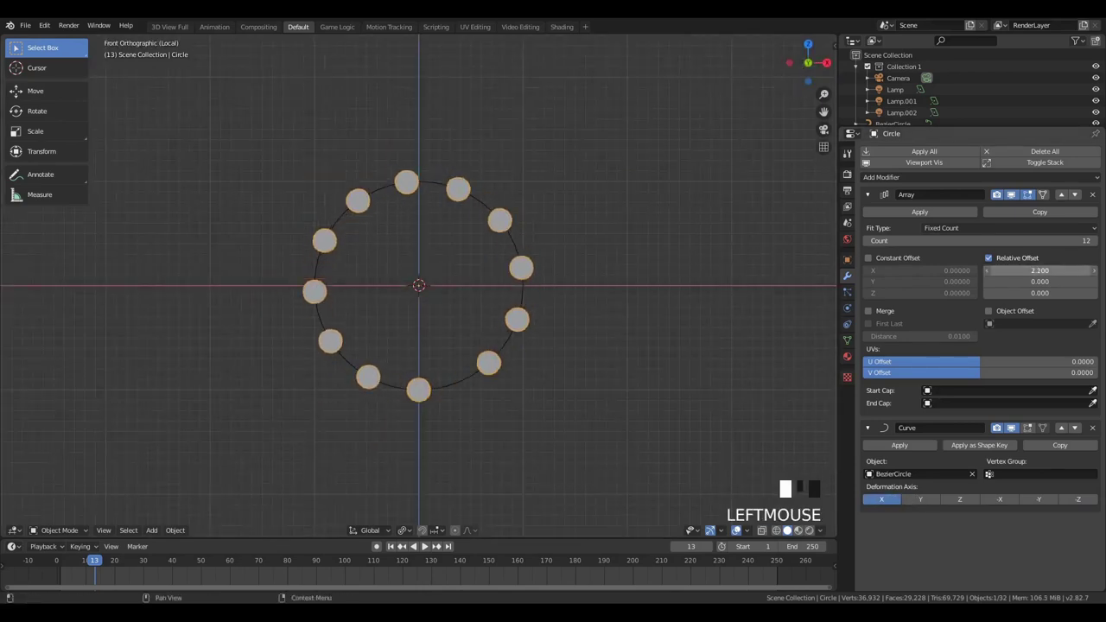
pyautogui.click(1094, 271)
pyautogui.press('Tab')
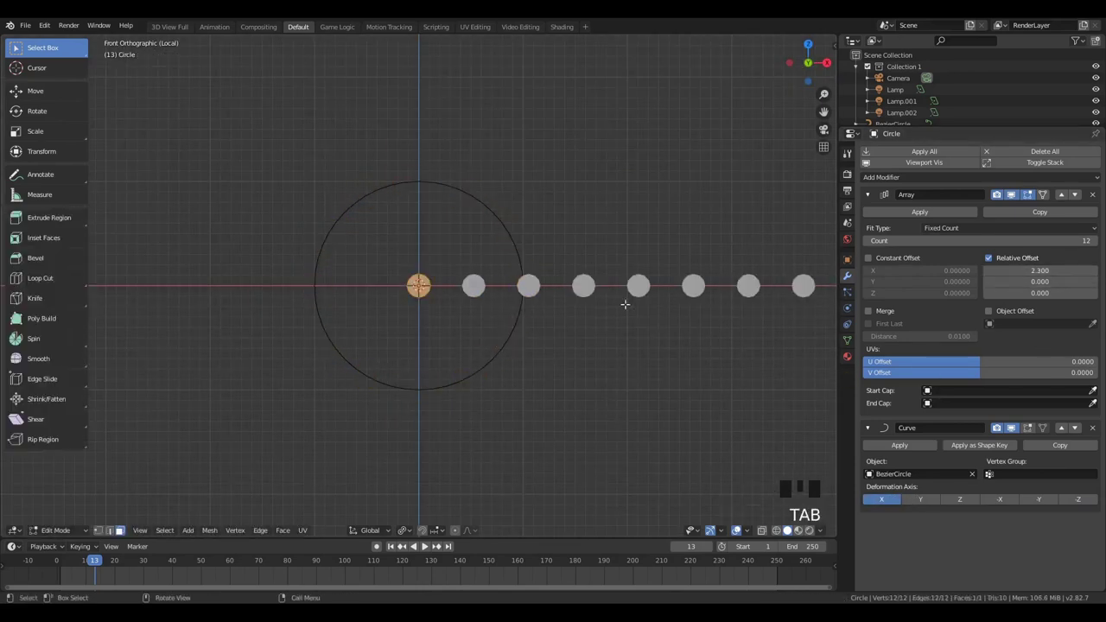
pyautogui.press('s')
pyautogui.click(524, 300)
pyautogui.press('Tab')
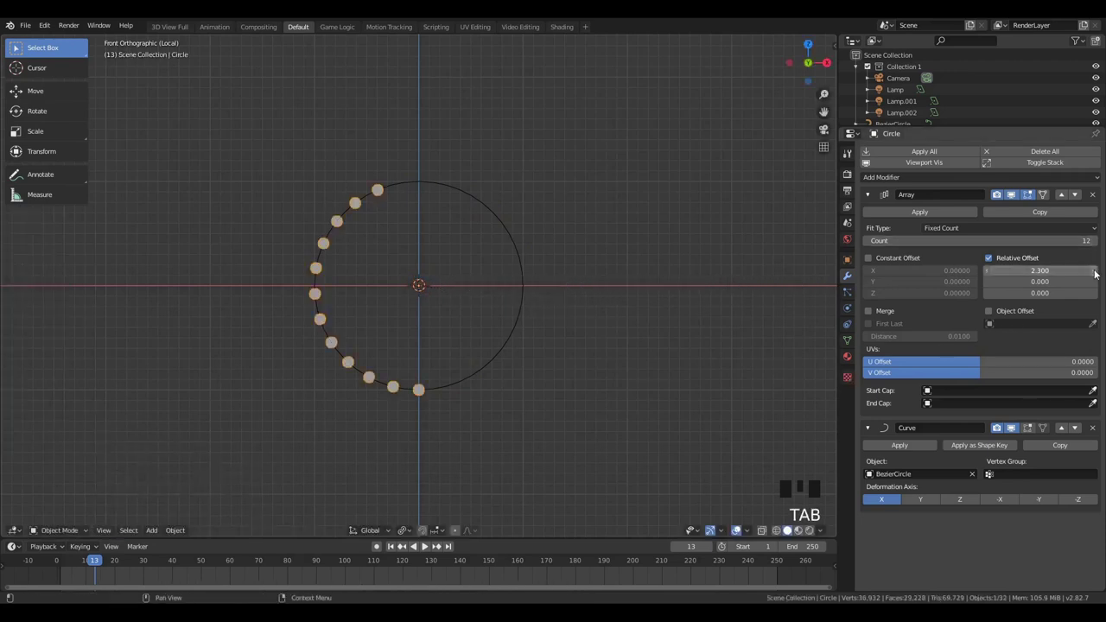
# Set the array count to 16 and the relative X offset to 3.65, spacing the dots evenly around the ring
pyautogui.click(1062, 239)
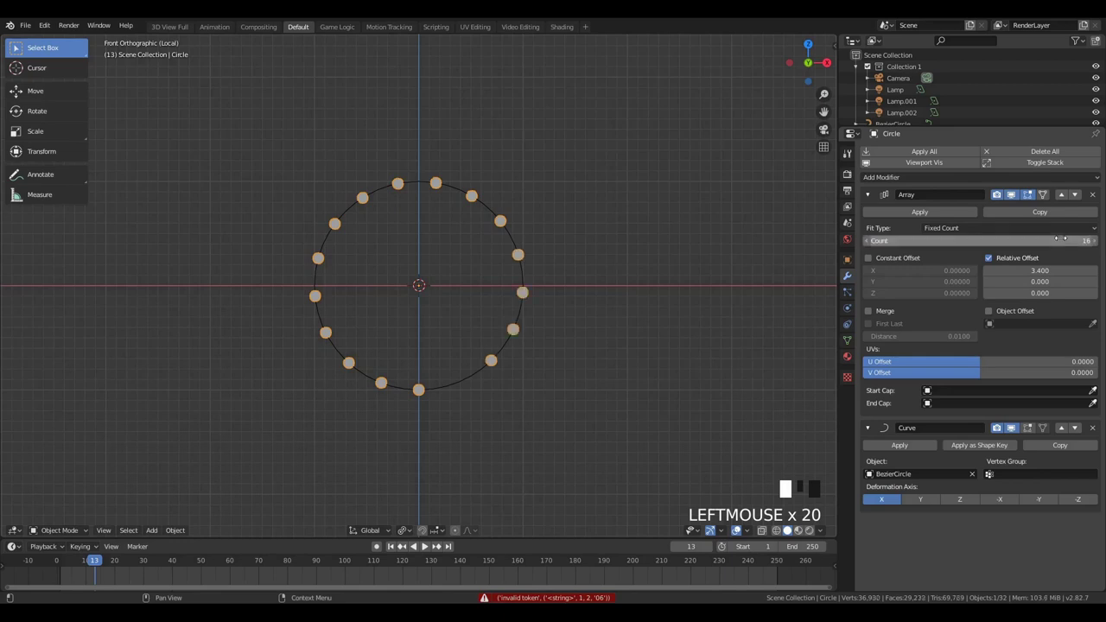
pyautogui.click(1094, 273)
pyautogui.click(1094, 272)
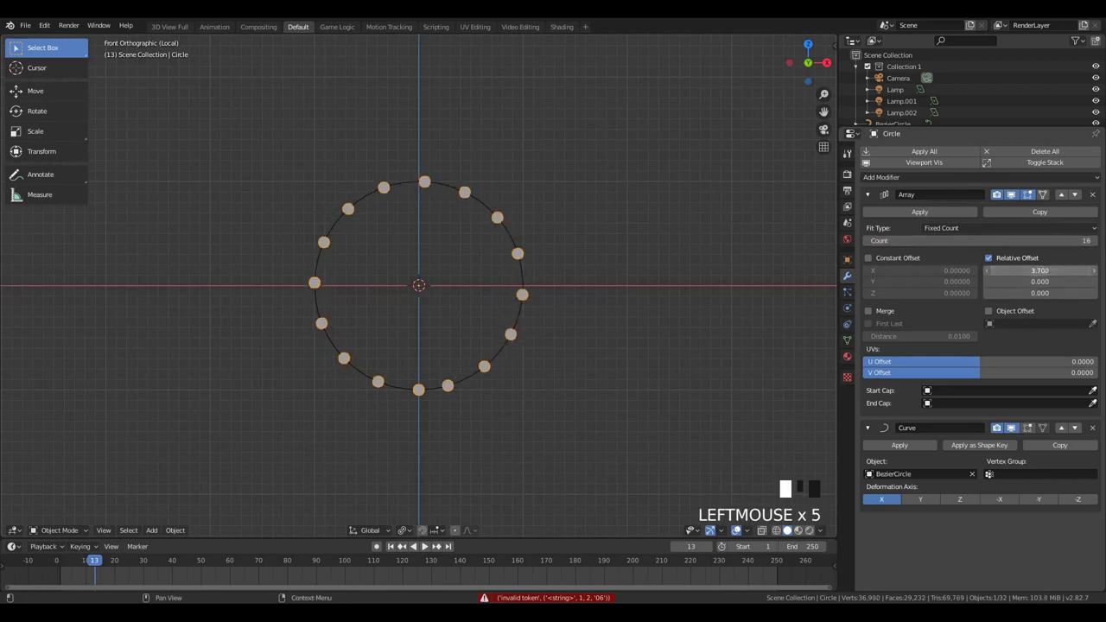
pyautogui.press('Tab')
pyautogui.press('Tab')
pyautogui.scroll(-1, 573, 403)
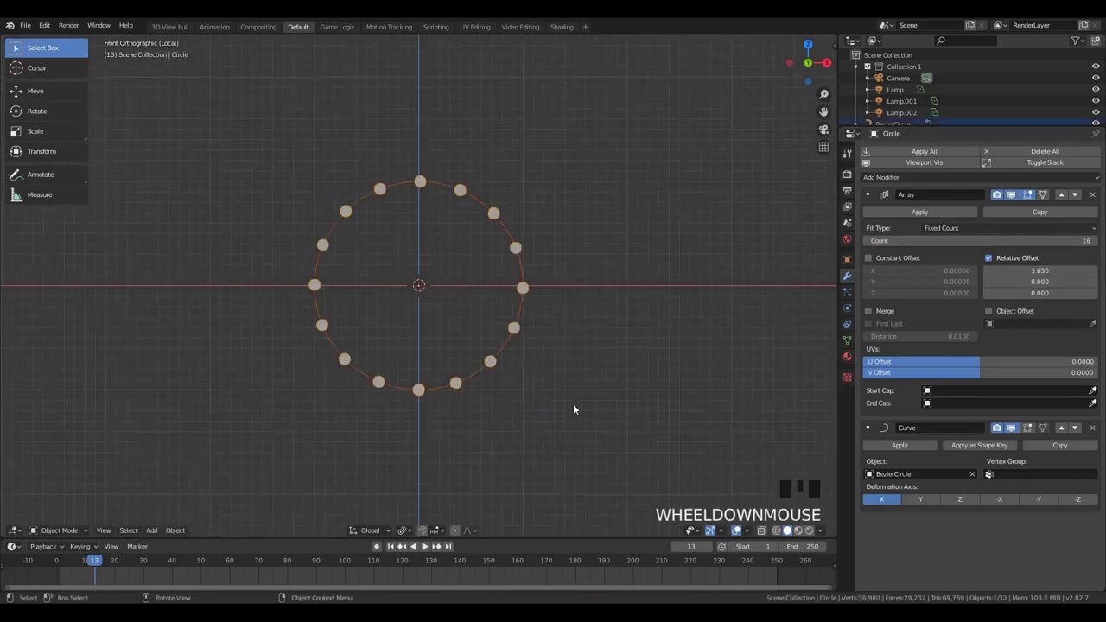
# Exit local view and try to move the Bezier guide circle along the Y axis
pyautogui.scroll(4, 539, 391)
pyautogui.press('KP_Divide')
pyautogui.moveTo(542, 396); pyautogui.dragTo(511, 391, button='middle')
pyautogui.scroll(4, 415, 259)
pyautogui.click(404, 252)
pyautogui.press('g')
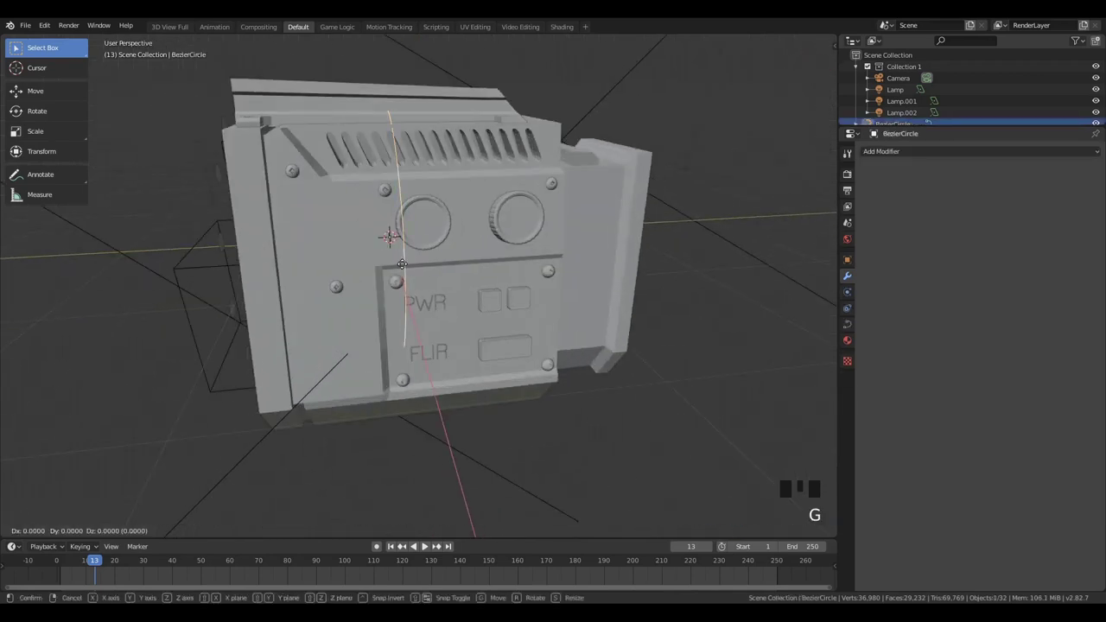
pyautogui.press('y')
pyautogui.rightClick(221, 251)
# Apply the dot ring's Array and Curve modifiers and delete the Bezier guide circle
pyautogui.click(221, 246)
pyautogui.moveTo(223, 248); pyautogui.dragTo(333, 259, button='middle')
pyautogui.click(940, 210)
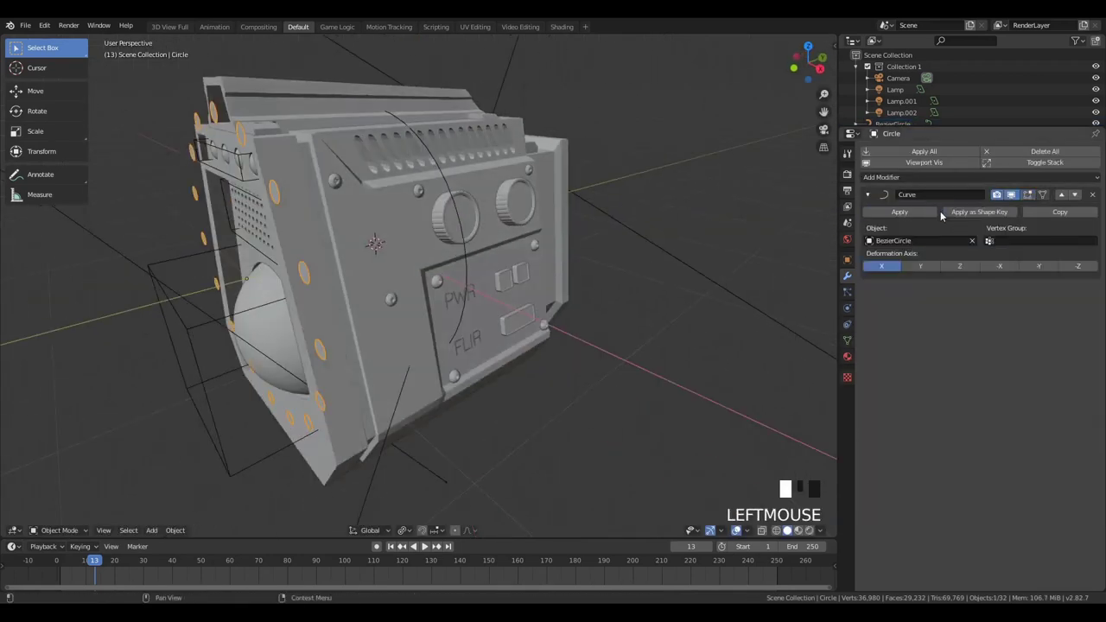
pyautogui.click(938, 209)
pyautogui.click(915, 209)
pyautogui.press('x')
pyautogui.click(460, 231)
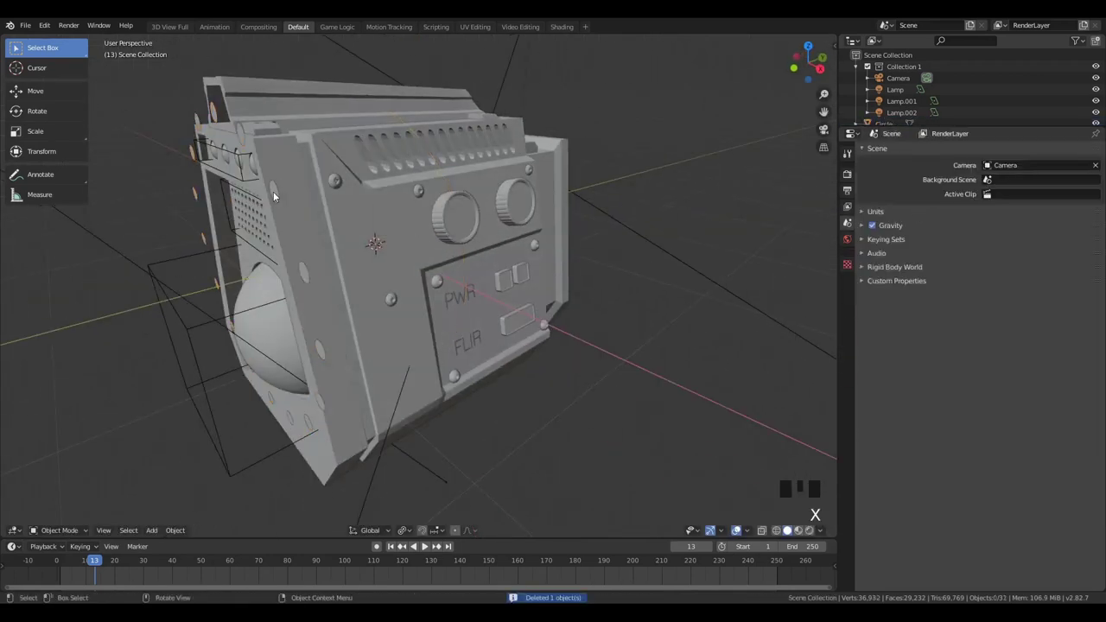
# Move the dot ring along Y towards the control panel and rotate it 90° about the Z axis
pyautogui.click(305, 272)
pyautogui.press('g')
pyautogui.press('y')
pyautogui.click(529, 210)
pyautogui.moveTo(529, 210); pyautogui.dragTo(438, 275, button='middle')
pyautogui.press('r')
pyautogui.press('z')
pyautogui.press('9')
pyautogui.press('0')
pyautogui.click(440, 281)
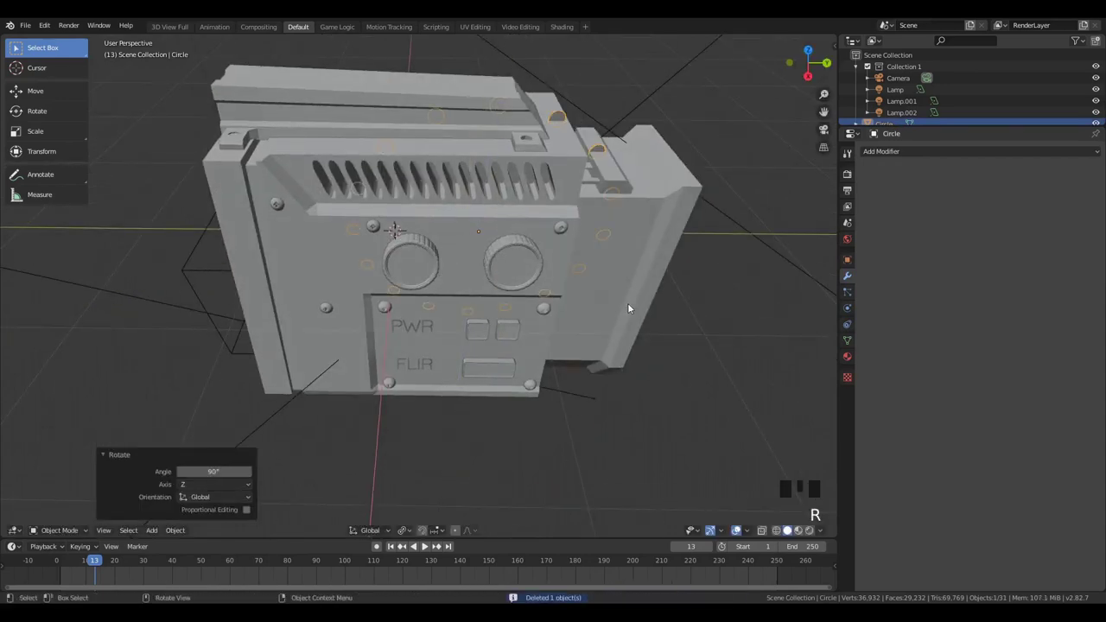
# Scale down the dot ring and shift it along X to just outside the control panel's surface
pyautogui.press('s')
pyautogui.click(501, 306)
pyautogui.press('g')
pyautogui.press('y')
pyautogui.press('x')
pyautogui.click(501, 325)
pyautogui.moveTo(503, 325); pyautogui.dragTo(394, 297, button='middle')
pyautogui.press('g')
pyautogui.press('x')
pyautogui.click(323, 309)
# In the right side view, scale the dot ring and position it around the rear knob
pyautogui.moveTo(325, 310); pyautogui.dragTo(483, 289, button='middle')
pyautogui.press('KP_1')
pyautogui.press('KP_3')
pyautogui.scroll(3, 815, 192)
pyautogui.press('s')
pyautogui.click(684, 217)
pyautogui.press('g')
pyautogui.click(709, 207)
pyautogui.press('s')
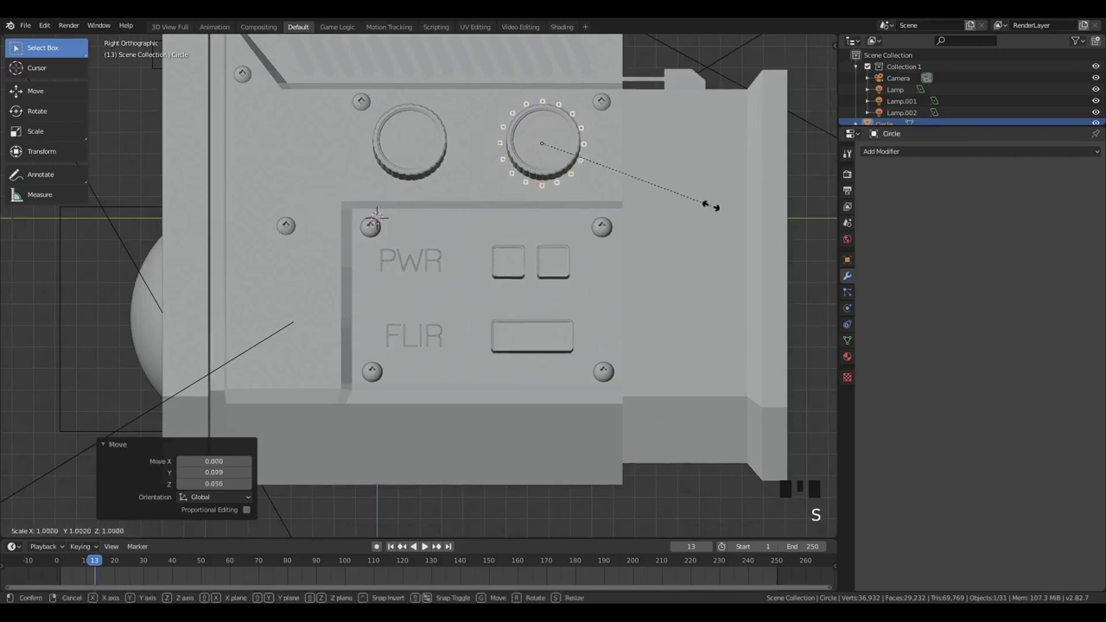
pyautogui.click(727, 206)
# Fine-tune the ring's size and position so its dots sit evenly around the rear knob
pyautogui.press('s')
pyautogui.click(725, 206)
pyautogui.press('g')
pyautogui.click(725, 206)
pyautogui.press('s')
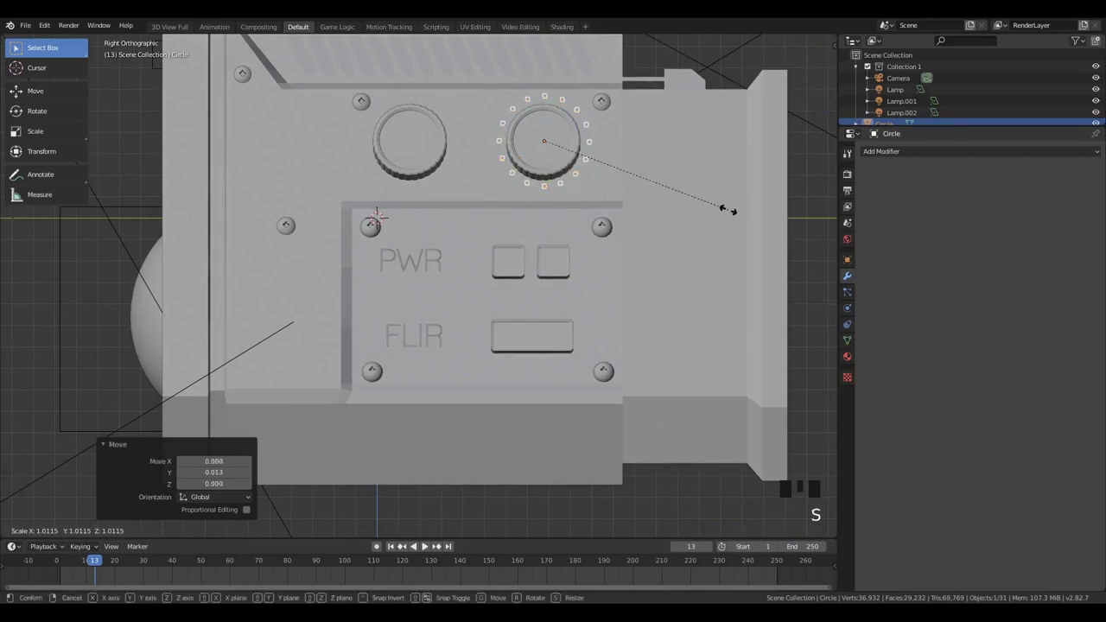
pyautogui.click(731, 210)
pyautogui.press('g')
pyautogui.click(732, 212)
# Add a Shrinkwrap modifier to the dot ring with Cube as target and an offset of 0.01
pyautogui.moveTo(691, 218); pyautogui.dragTo(745, 237, button='middle')
pyautogui.moveTo(578, 138); pyautogui.dragTo(501, 145, button='middle')
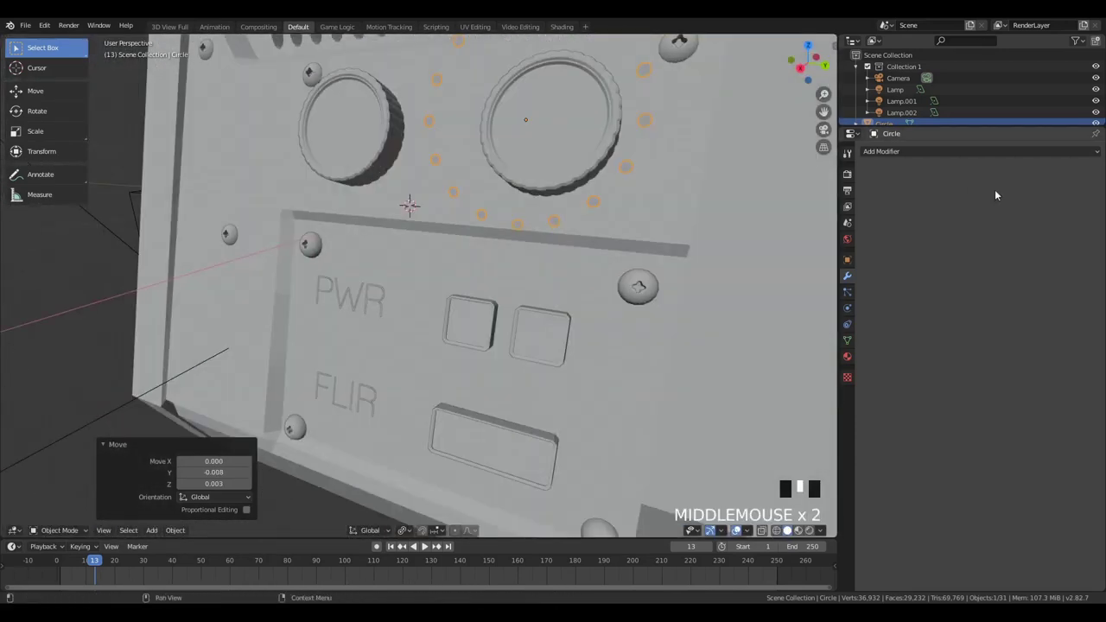
pyautogui.click(769, 199)
pyautogui.click(886, 124)
pyautogui.click(951, 151)
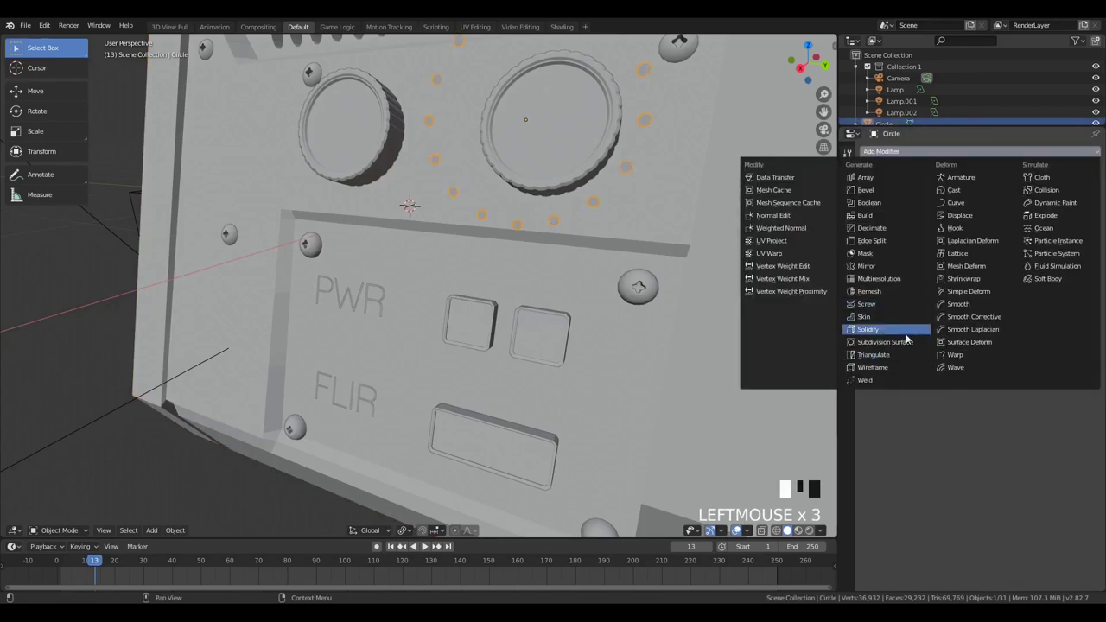
pyautogui.click(971, 280)
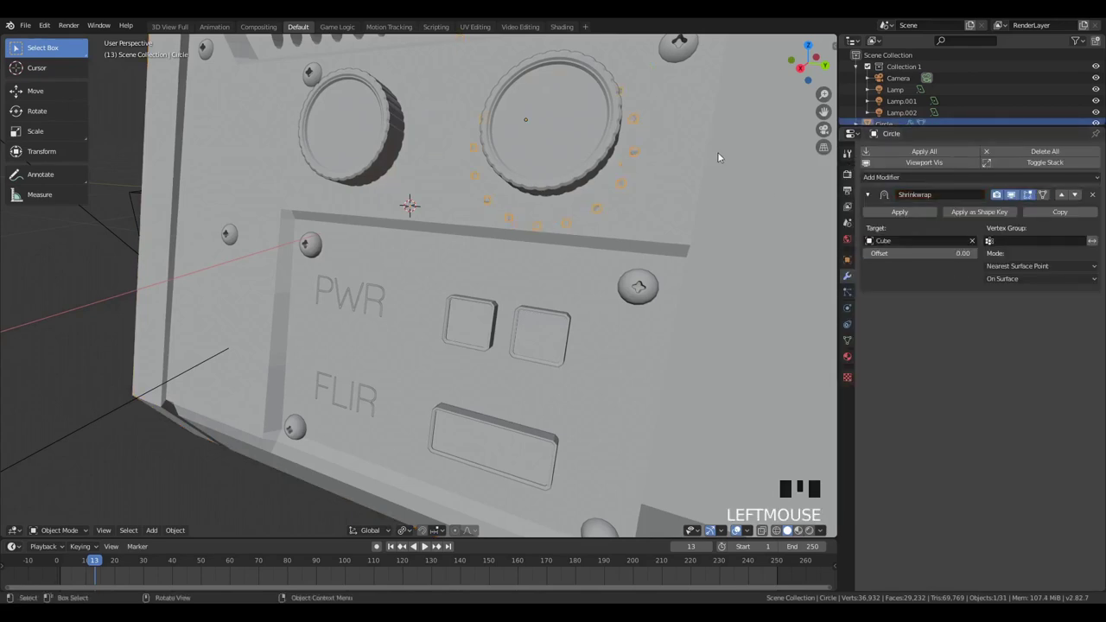
pyautogui.click(974, 255)
# Raise the shrinkwrapped dot ring along Z to recentre it around the rear knob
pyautogui.press('g')
pyautogui.press('z')
pyautogui.moveTo(718, 238); pyautogui.dragTo(704, 198, button='middle')
pyautogui.click(677, 228)
pyautogui.press('KP_1')
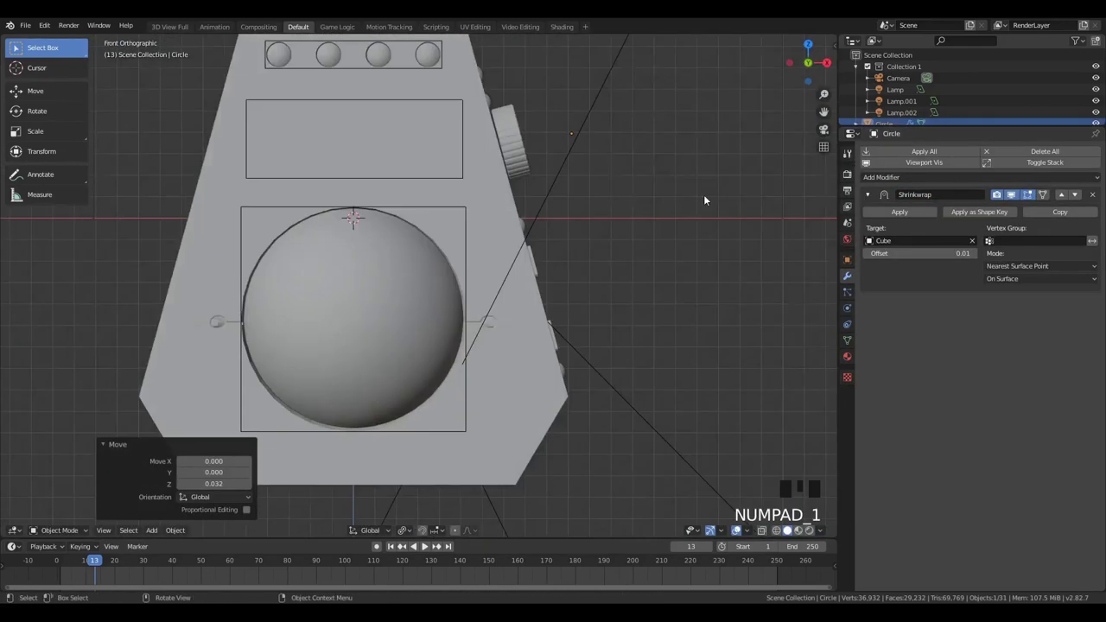
pyautogui.press('KP_3')
pyautogui.press('g')
pyautogui.click(683, 193)
# Duplicate the dot ring around the front knob and display the model with rendered shading
pyautogui.hotkey('shift', 'd')
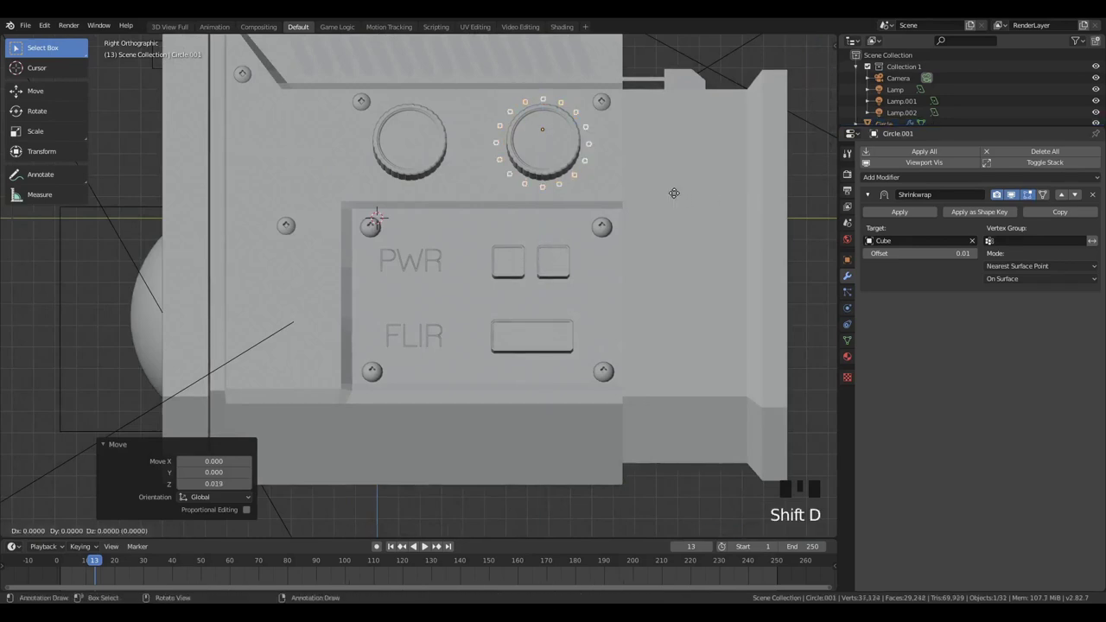
pyautogui.click(542, 182)
pyautogui.moveTo(484, 213); pyautogui.dragTo(520, 238, button='middle')
pyautogui.press('a')
pyautogui.press('a')
pyautogui.scroll(-3, 521, 239)
pyautogui.press('z')
pyautogui.moveTo(566, 155); pyautogui.dragTo(527, 180, button='middle')
pyautogui.scroll(-1, 527, 180)
pyautogui.scroll(4, 483, 212)
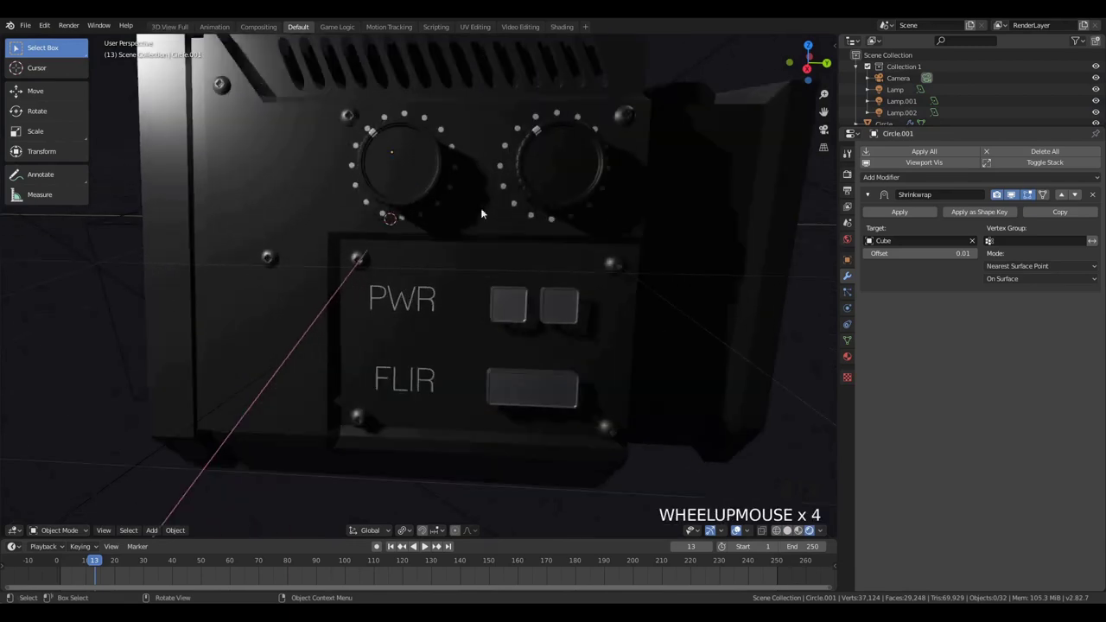
# Scale down the individual dots of the rear knob's ring in Edit Mode
pyautogui.click(515, 203)
pyautogui.press('Tab')
pyautogui.press('s')
pyautogui.press('Tab')
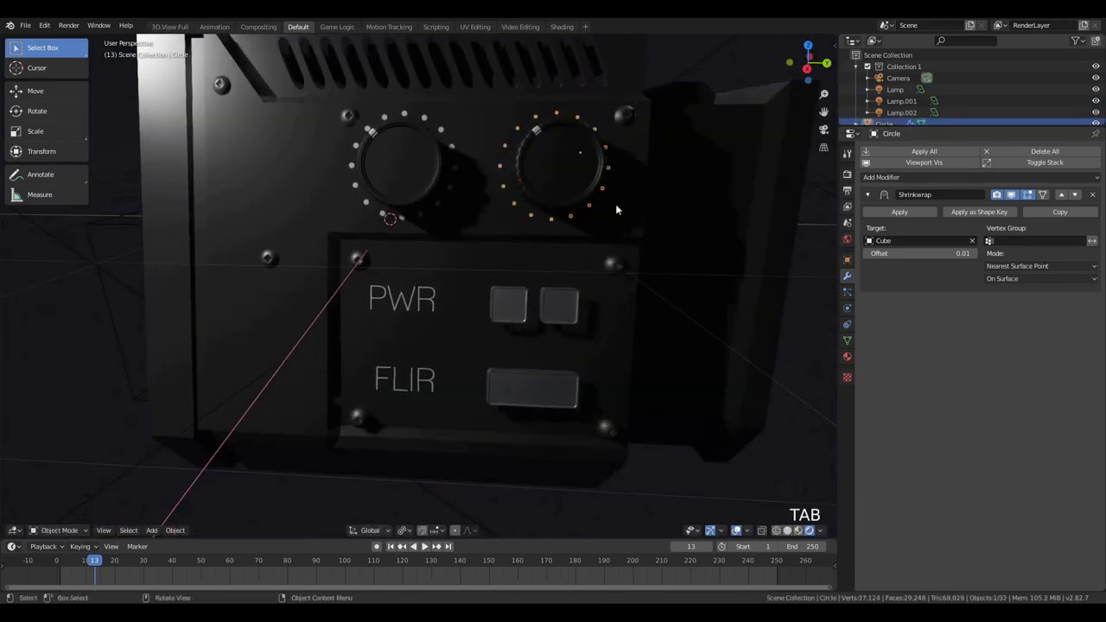
pyautogui.press('Tab')
pyautogui.press('Tab')
pyautogui.press('Tab')
pyautogui.press('Tab')
# Scale down the individual dots of the front knob's ring in Edit Mode to match the other ring
pyautogui.click(457, 169)
pyautogui.press('Tab')
pyautogui.press('s')
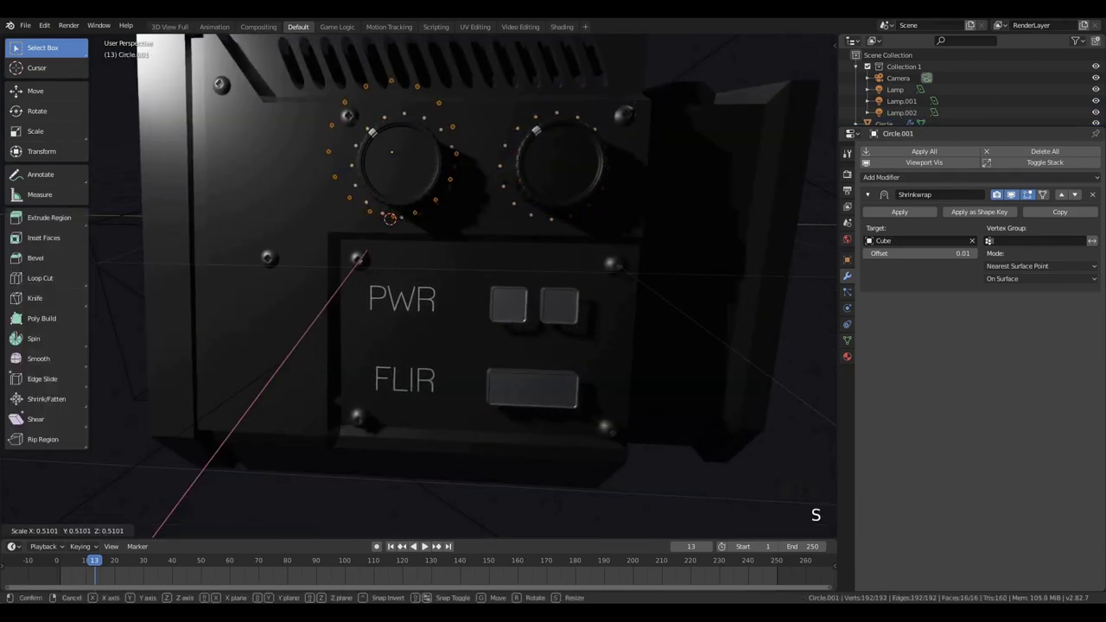
pyautogui.click(512, 181)
pyautogui.press('Tab')
pyautogui.scroll(-2, 512, 182)
pyautogui.moveTo(512, 181); pyautogui.dragTo(365, 239, button='middle')
pyautogui.press('a')
pyautogui.press('Tab')
pyautogui.press('Tab')
pyautogui.press('a')
pyautogui.click(499, 154)
pyautogui.press('Tab')
pyautogui.press('Tab')
pyautogui.scroll(4, 419, 246)
# Move the screw beside the PWR panel down near the housing's lower edge and shift it along X onto the surface
pyautogui.click(365, 239)
pyautogui.press('KP_3')
pyautogui.press('g')
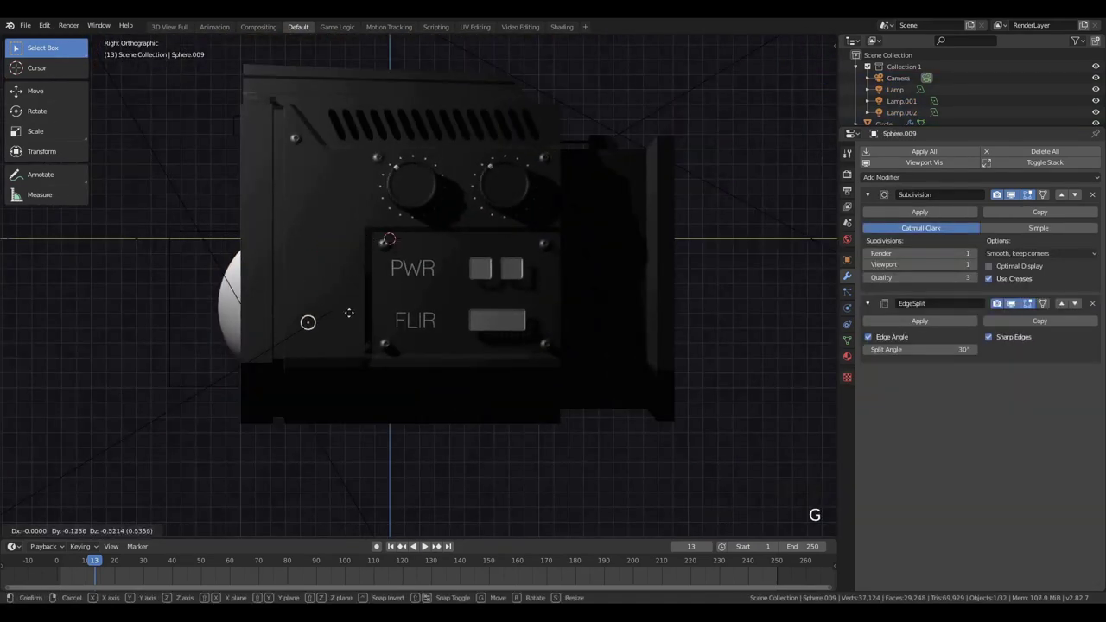
pyautogui.click(346, 319)
pyautogui.press('KP_1')
pyautogui.moveTo(612, 372); pyautogui.dragTo(519, 444, button='middle')
pyautogui.press('g')
pyautogui.press('x')
pyautogui.click(527, 443)
pyautogui.click(523, 441)
pyautogui.scroll(-3, 404, 362)
pyautogui.scroll(2, 404, 360)
pyautogui.moveTo(405, 360); pyautogui.dragTo(399, 312, button='middle')
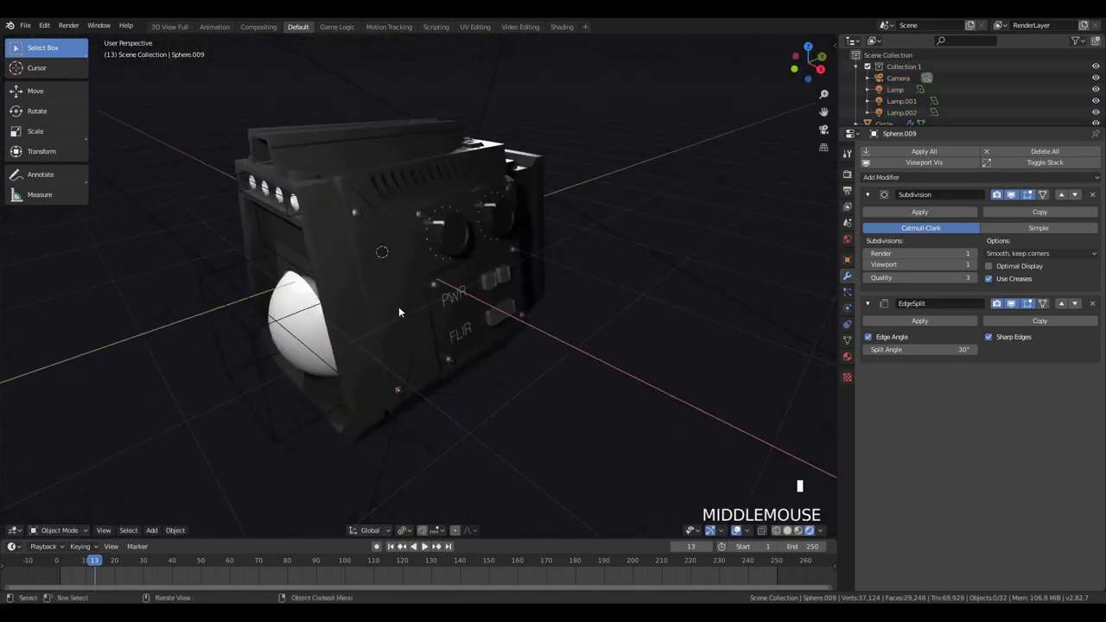
# Import the TexturesCom_SignsAcid0003_1_masked_S image as a plane
pyautogui.scroll(4, 433, 273)
pyautogui.moveTo(432, 273); pyautogui.dragTo(405, 259, button='middle')
pyautogui.hotkey('shift', 'a')
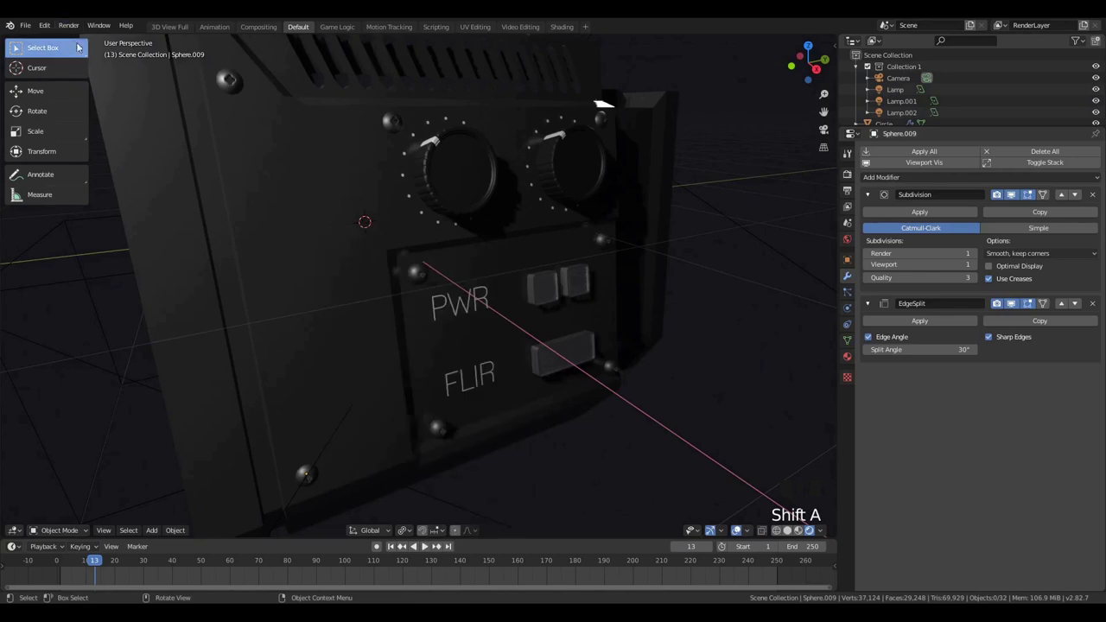
pyautogui.click(25, 26)
pyautogui.moveTo(43, 28)
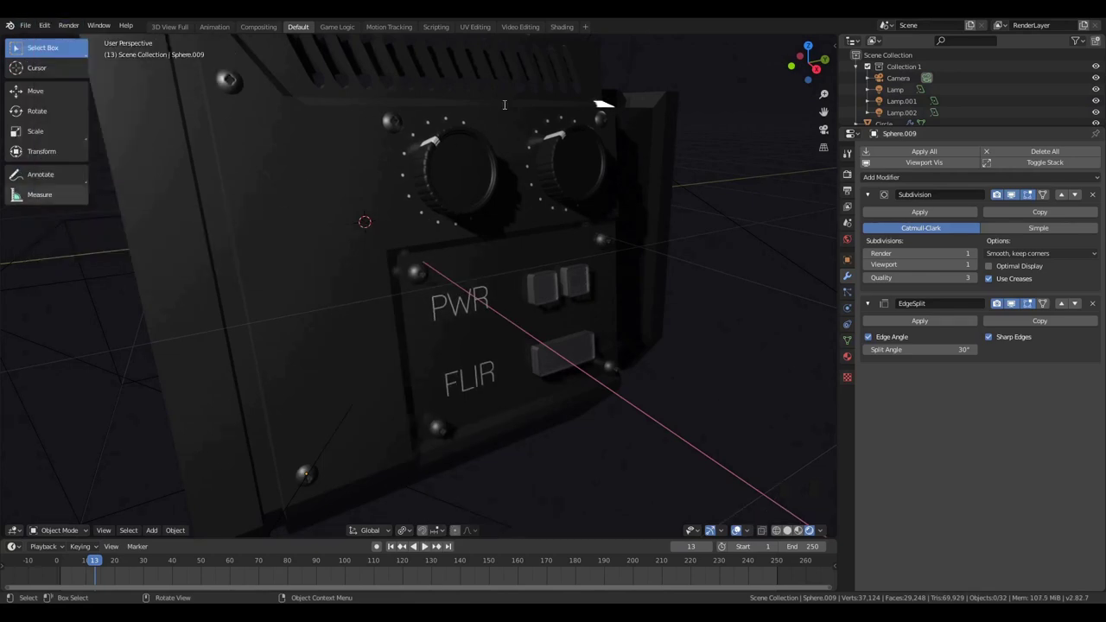
pyautogui.click(26, 26)
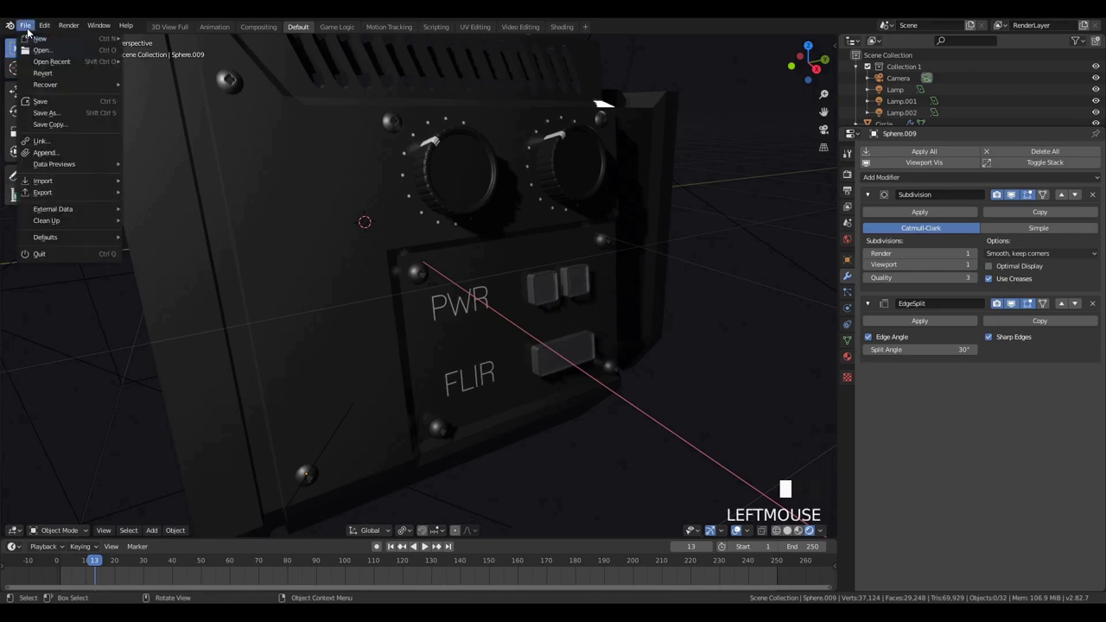
pyautogui.moveTo(93, 184)
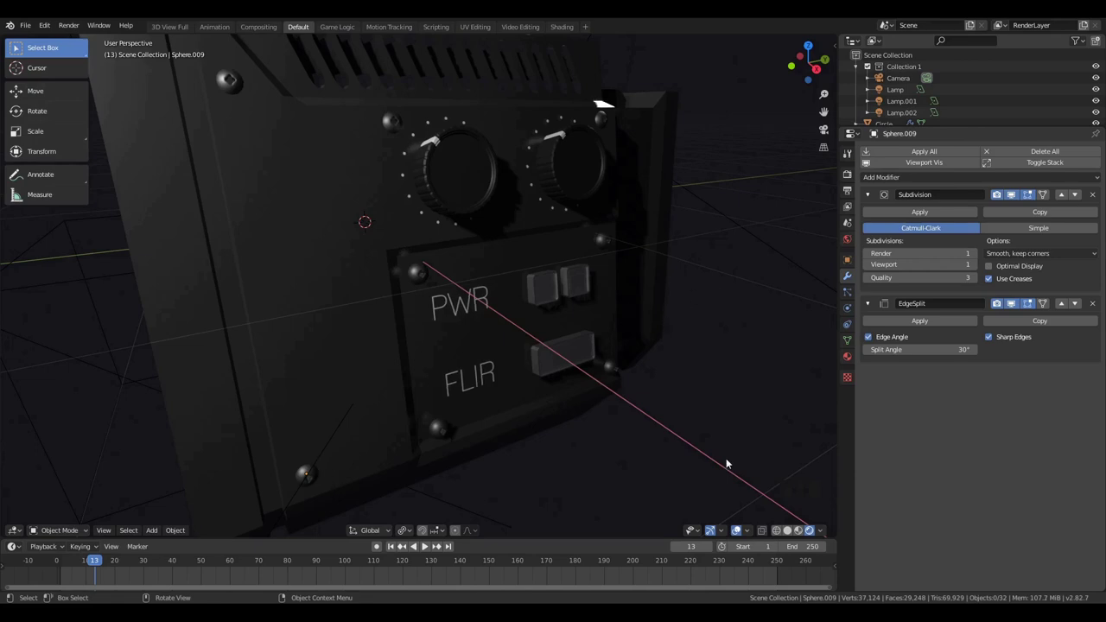
# Move the warning sign plane about 1.28 along X, out of the housing, and adjust its height along Z
pyautogui.scroll(-4, 650, 338)
pyautogui.moveTo(363, 276); pyautogui.dragTo(454, 287, button='middle')
pyautogui.press('g')
pyautogui.press('x')
pyautogui.click(560, 338)
pyautogui.moveTo(561, 338); pyautogui.dragTo(411, 328, button='middle')
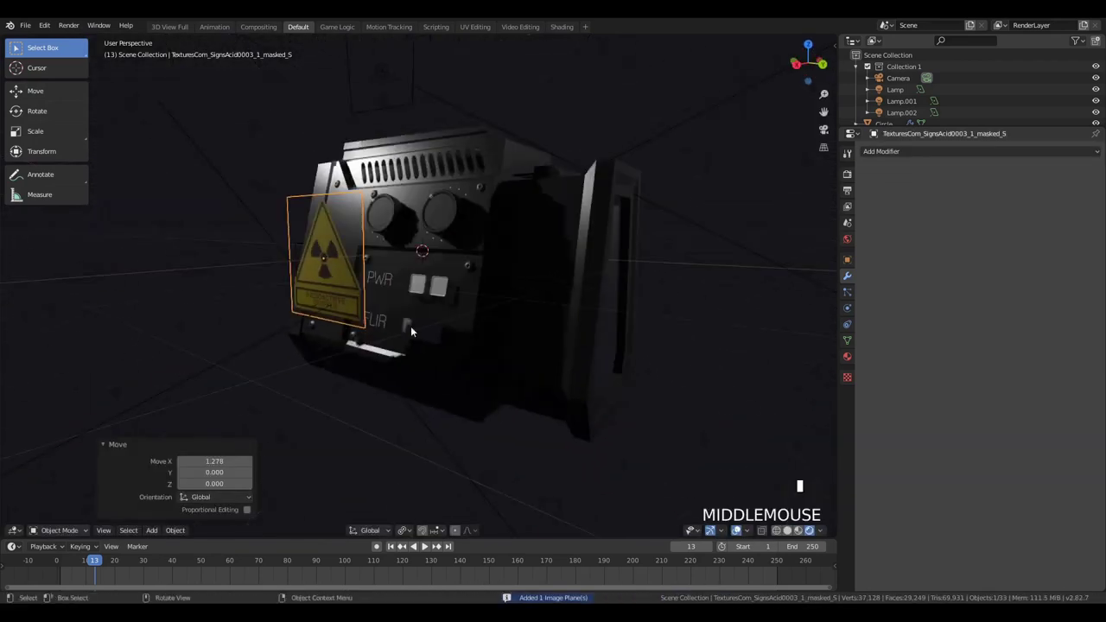
pyautogui.press('g')
pyautogui.press('z')
pyautogui.click(415, 299)
# Scale down the warning sign and shift it along Y to the bare area in front of the knobs
pyautogui.press('s')
pyautogui.moveTo(350, 253); pyautogui.dragTo(398, 273, button='middle')
pyautogui.scroll(5, 397, 273)
pyautogui.press('g')
pyautogui.press('y')
pyautogui.click(274, 297)
pyautogui.moveTo(274, 297); pyautogui.dragTo(324, 310, button='middle')
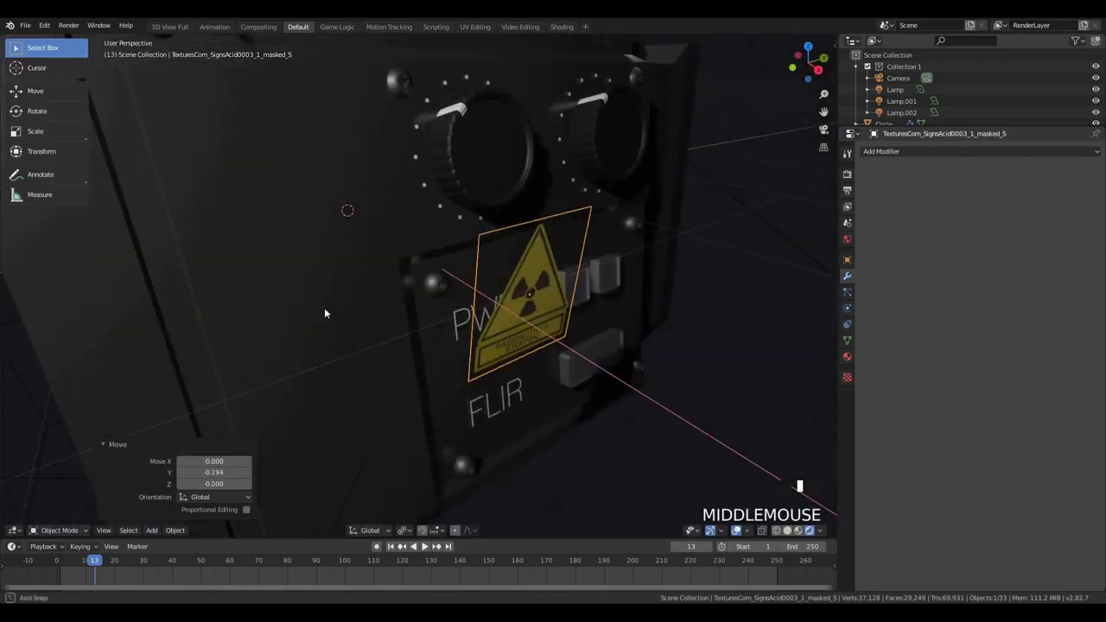
pyautogui.click(546, 304)
pyautogui.click(547, 304)
pyautogui.press('g')
pyautogui.press('y')
pyautogui.click(405, 365)
pyautogui.moveTo(404, 365); pyautogui.dragTo(383, 334, button='middle')
# Add a Shrinkwrap modifier to the warning sign with the Cube housing as its target
pyautogui.click(383, 334)
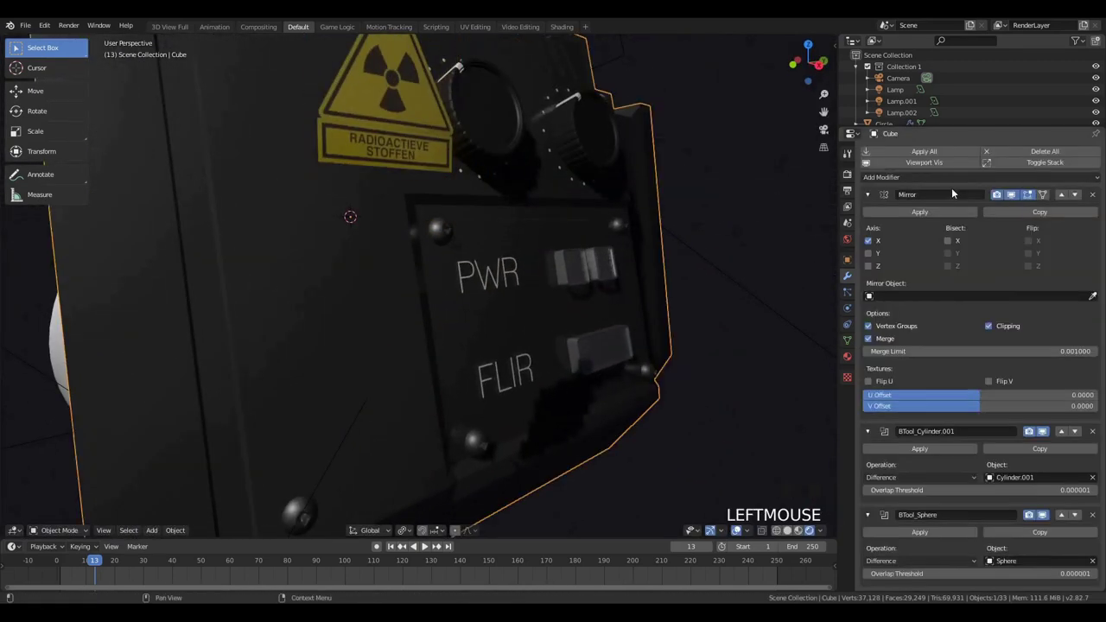
pyautogui.scroll(-2, 416, 169)
pyautogui.click(410, 188)
pyautogui.click(929, 176)
pyautogui.click(978, 283)
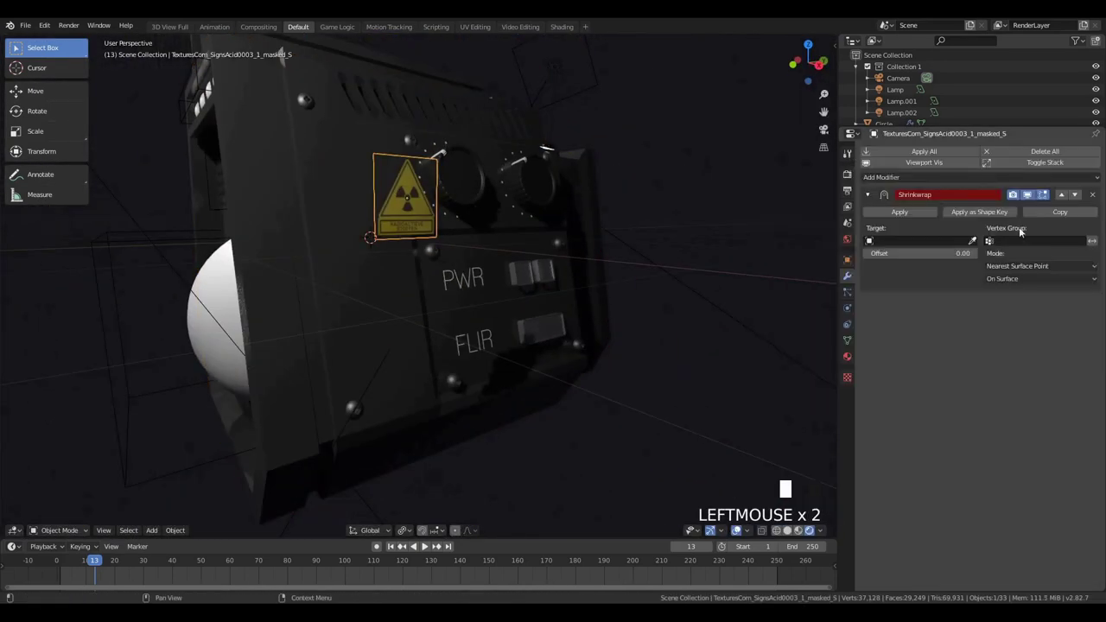
pyautogui.click(407, 275)
# Enlarge the warning sign by a factor of about 1.36 and reposition it along Y on the bare panel area
pyautogui.moveTo(411, 294); pyautogui.dragTo(380, 320, button='middle')
pyautogui.press('s')
pyautogui.click(406, 317)
pyautogui.press('g')
pyautogui.press('y')
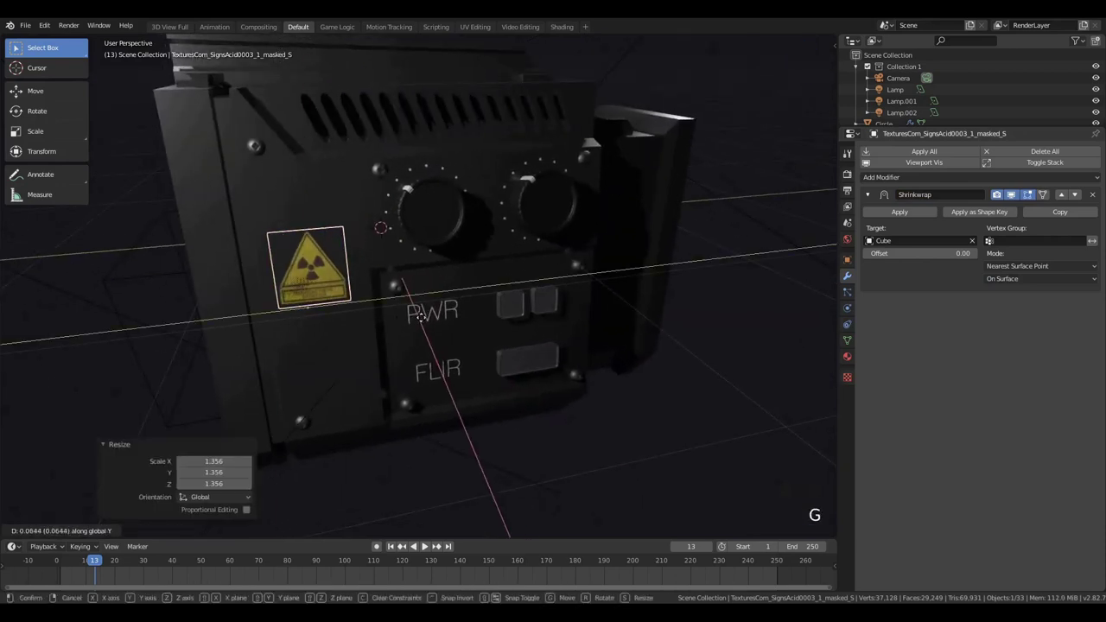
pyautogui.click(424, 317)
# Adjust the height of the warning sign along Z on the bare panel area
pyautogui.press('g')
pyautogui.press('z')
pyautogui.click(432, 266)
pyautogui.press('g')
pyautogui.press('z')
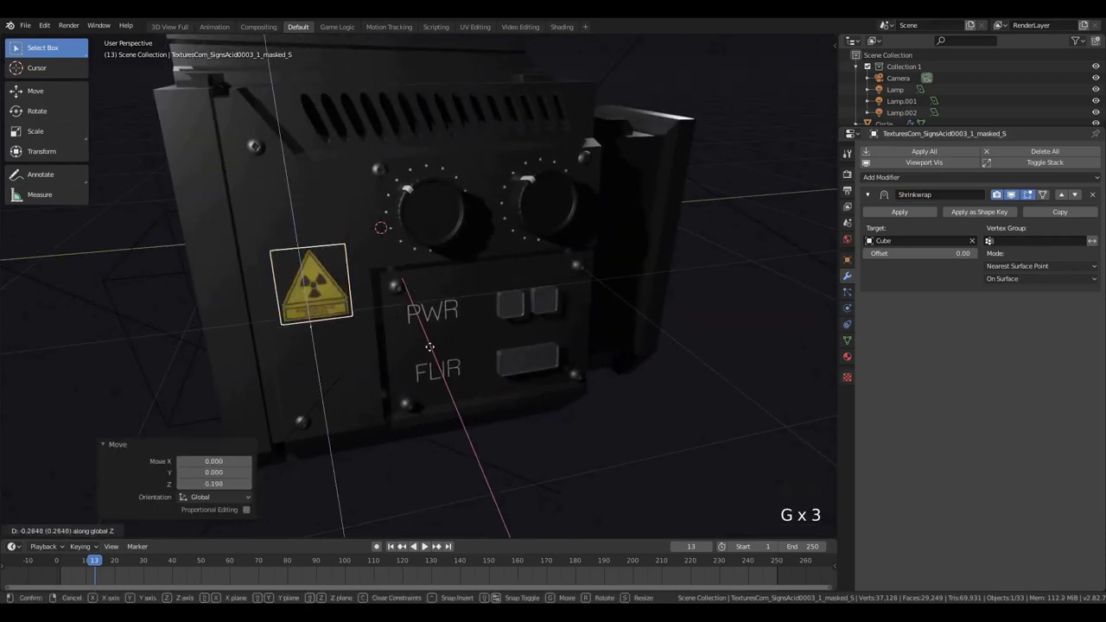
pyautogui.click(430, 346)
# Set the warning sign's Shrinkwrap offset to 0.01, deselect everything and save the file
pyautogui.click(976, 254)
pyautogui.moveTo(566, 259); pyautogui.dragTo(657, 250, button='middle')
pyautogui.scroll(-3, 596, 268)
pyautogui.press('Tab')
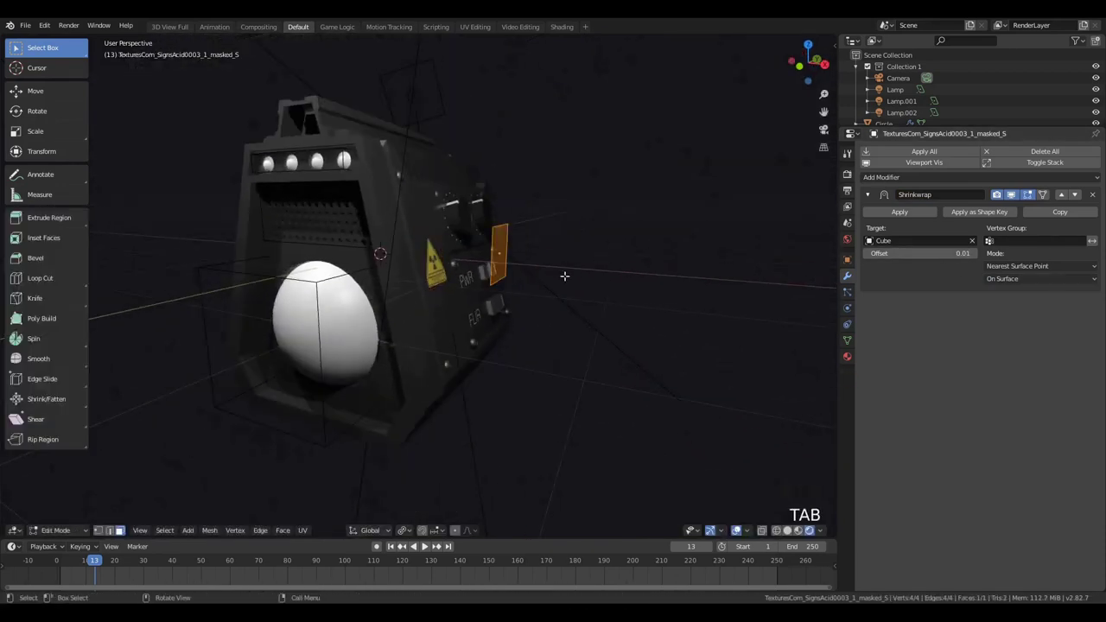
pyautogui.press('Tab')
pyautogui.moveTo(565, 277); pyautogui.dragTo(506, 292, button='middle')
pyautogui.press('a')
pyautogui.press('a')
pyautogui.press('a')
# Change the scene's render engine to Cycles
pyautogui.click(847, 175)
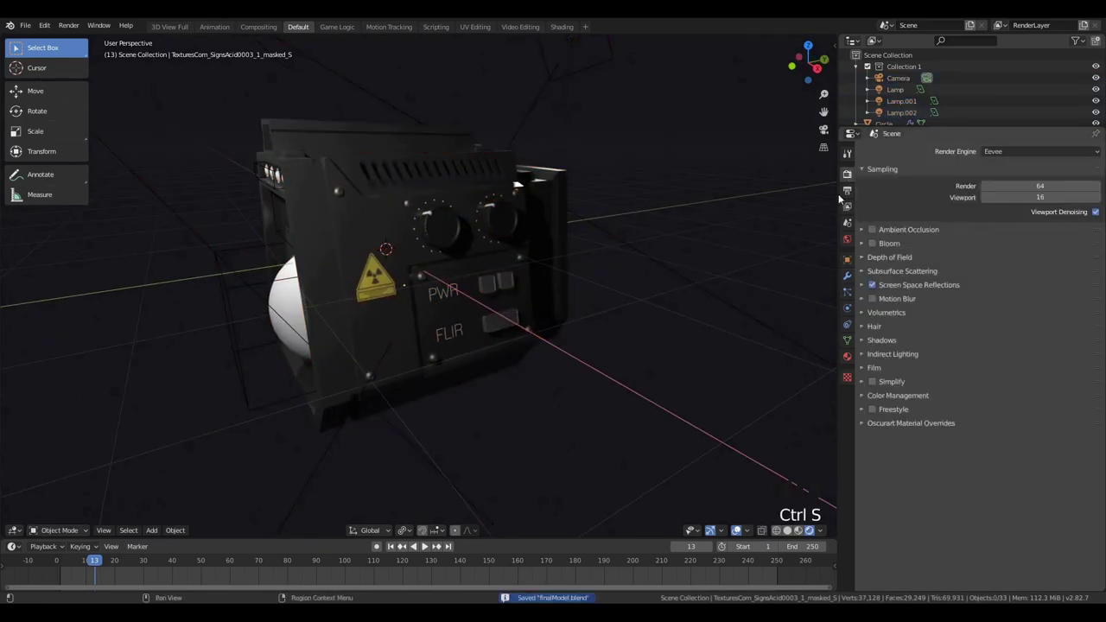
pyautogui.click(1037, 151)
pyautogui.click(994, 191)
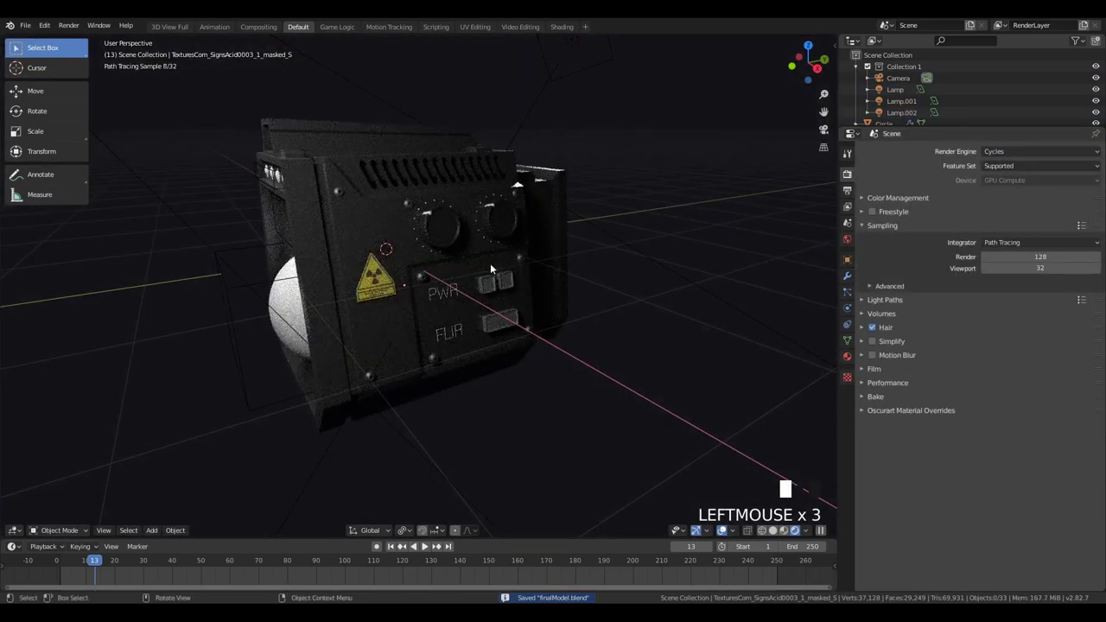
# Lower the roughness of the panel buttons' btn material to 0.054
pyautogui.scroll(2, 491, 268)
pyautogui.click(512, 290)
pyautogui.click(848, 356)
pyautogui.scroll(-5, 1022, 427)
pyautogui.moveTo(1028, 400); pyautogui.dragTo(982, 400)
pyautogui.press('a')
pyautogui.press('a')
pyautogui.press('a')
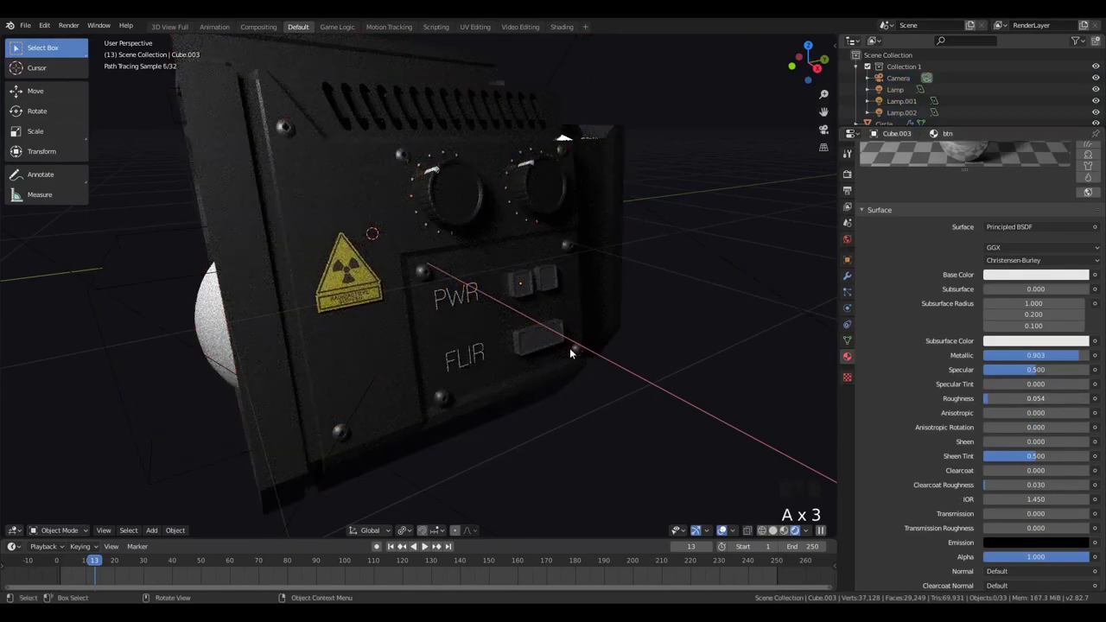
# Create a new material named lens on the large front sphere
pyautogui.moveTo(570, 347); pyautogui.dragTo(513, 340, button='middle')
pyautogui.press('z')
pyautogui.click(258, 351)
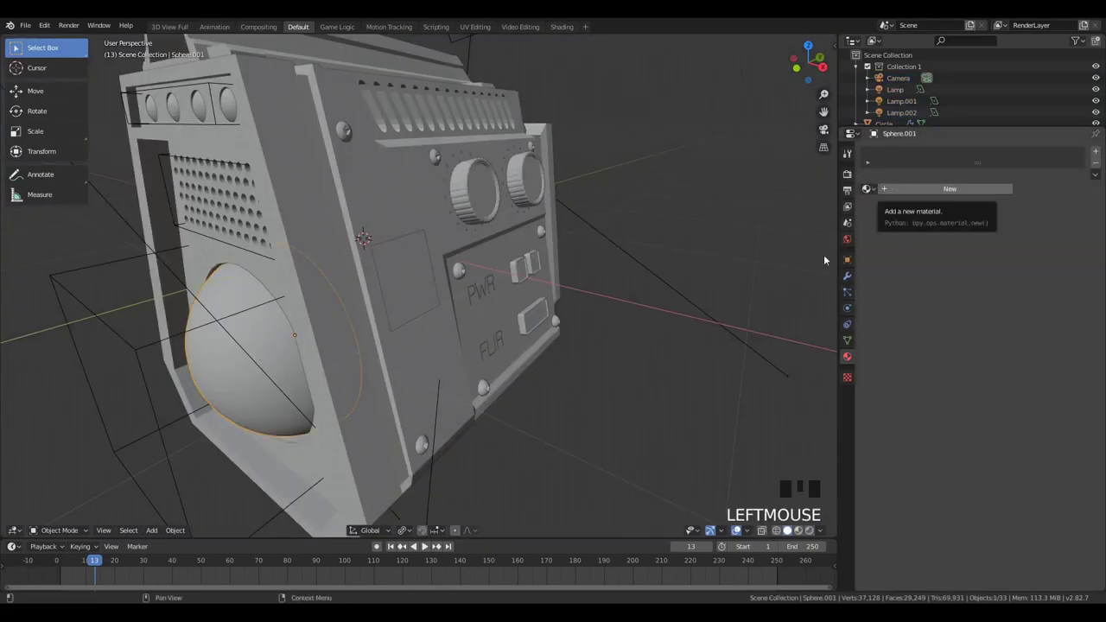
pyautogui.press('z')
pyautogui.click(915, 188)
pyautogui.click(908, 189)
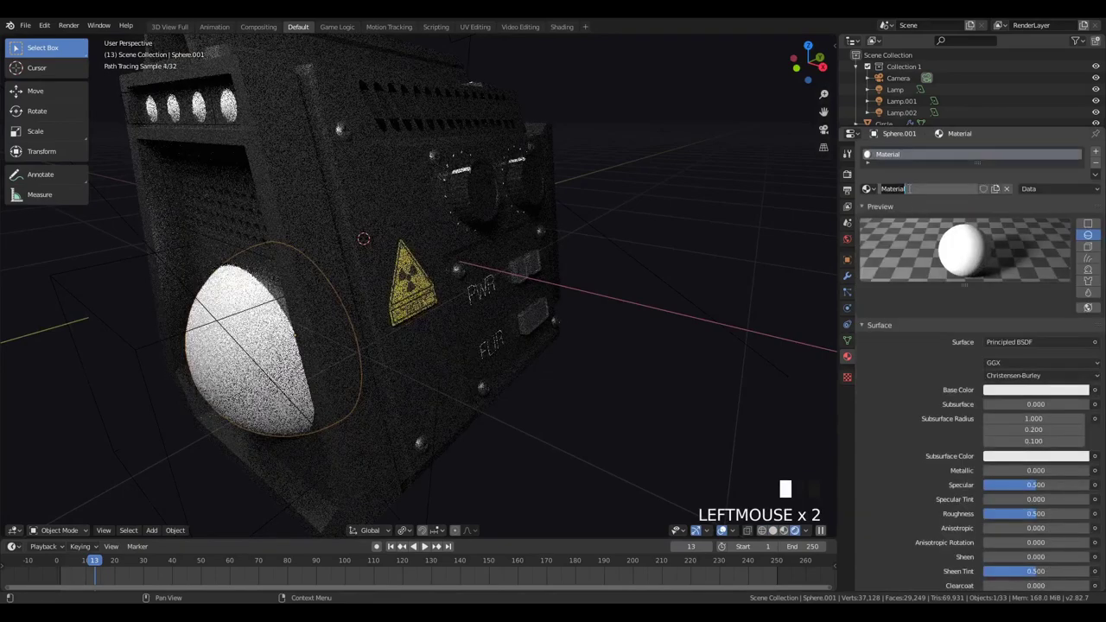
pyautogui.write('lens')
# Change the lens material's surface to Glass BSDF with a roughness of 0.000
pyautogui.click(1000, 332)
pyautogui.click(1009, 341)
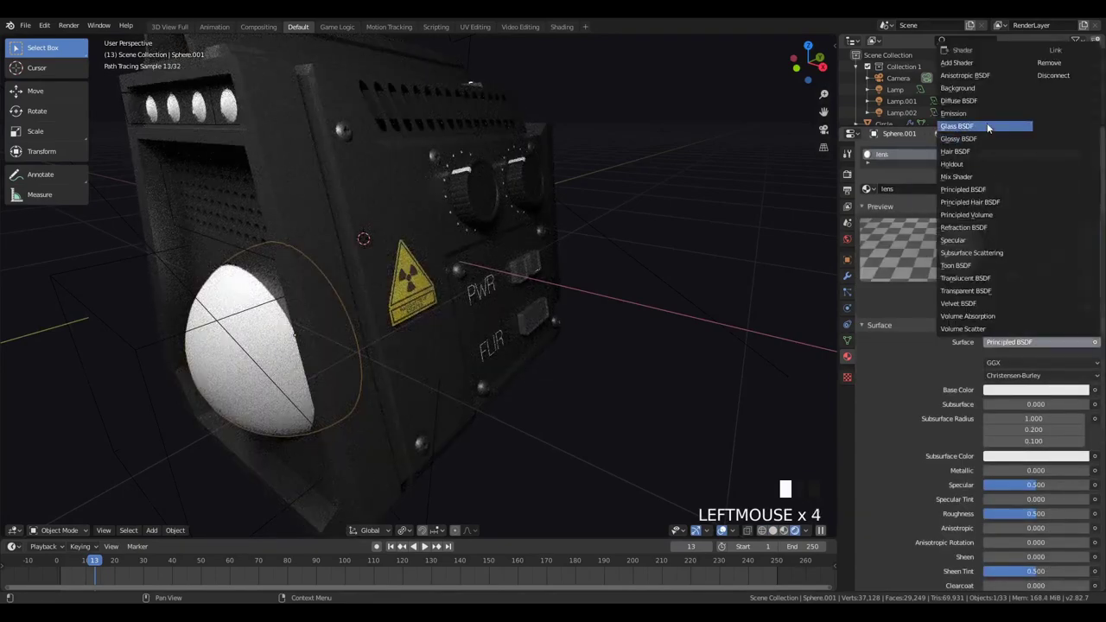
pyautogui.click(989, 128)
pyautogui.moveTo(1034, 394); pyautogui.dragTo(986, 395)
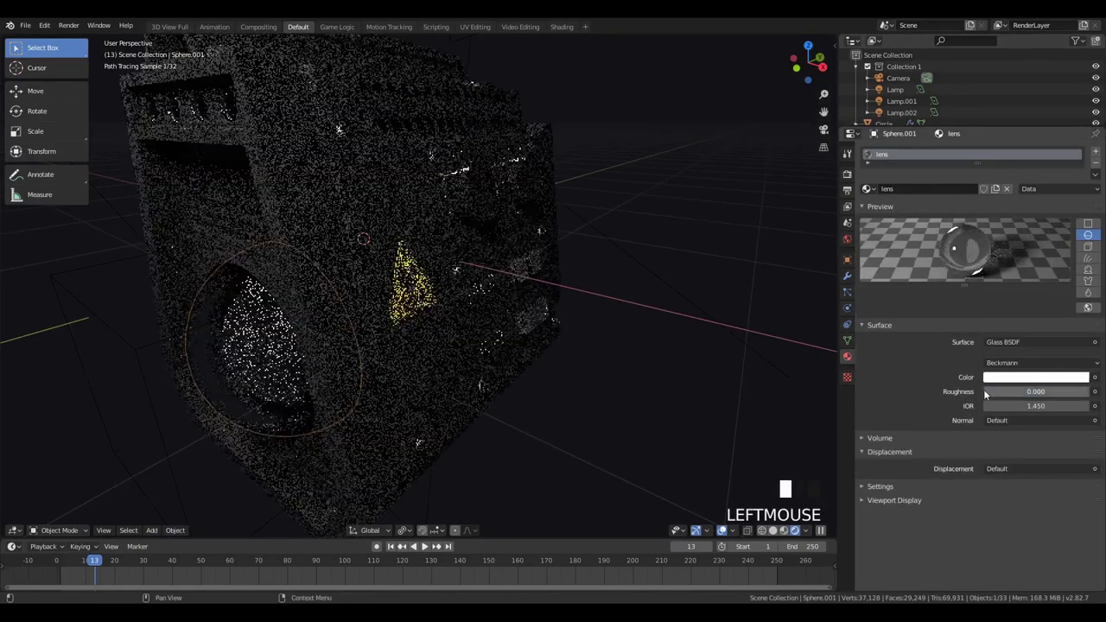
pyautogui.click(985, 392)
pyautogui.press('Return')
# Assign the existing lens material to the smaller sphere inside the large front lens
pyautogui.press('z')
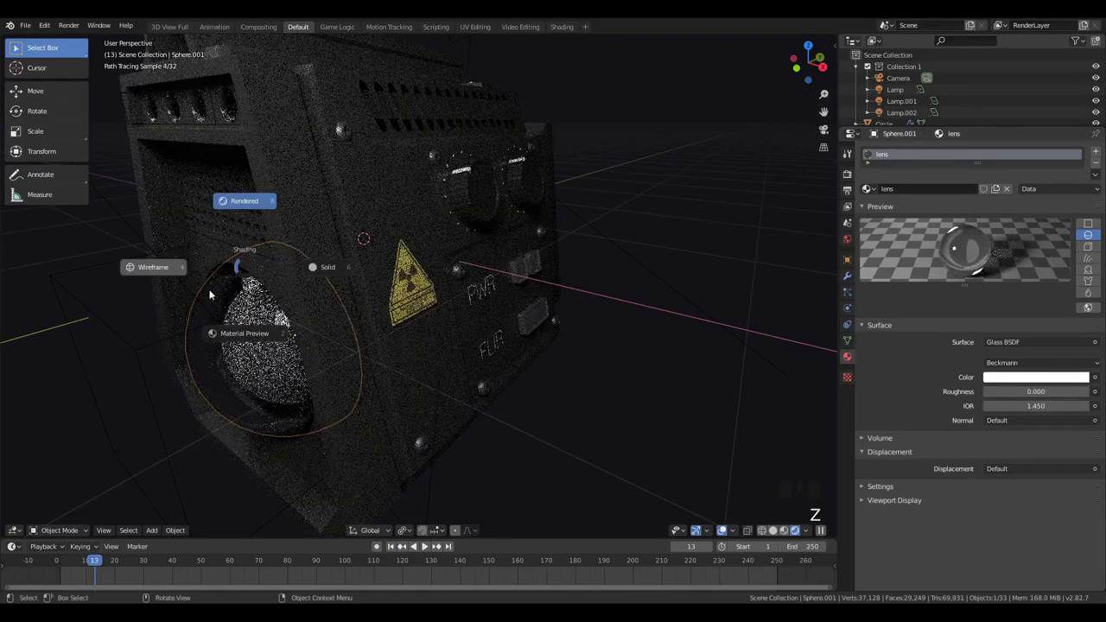
pyautogui.click(211, 294)
pyautogui.click(322, 333)
pyautogui.click(870, 190)
pyautogui.click(896, 263)
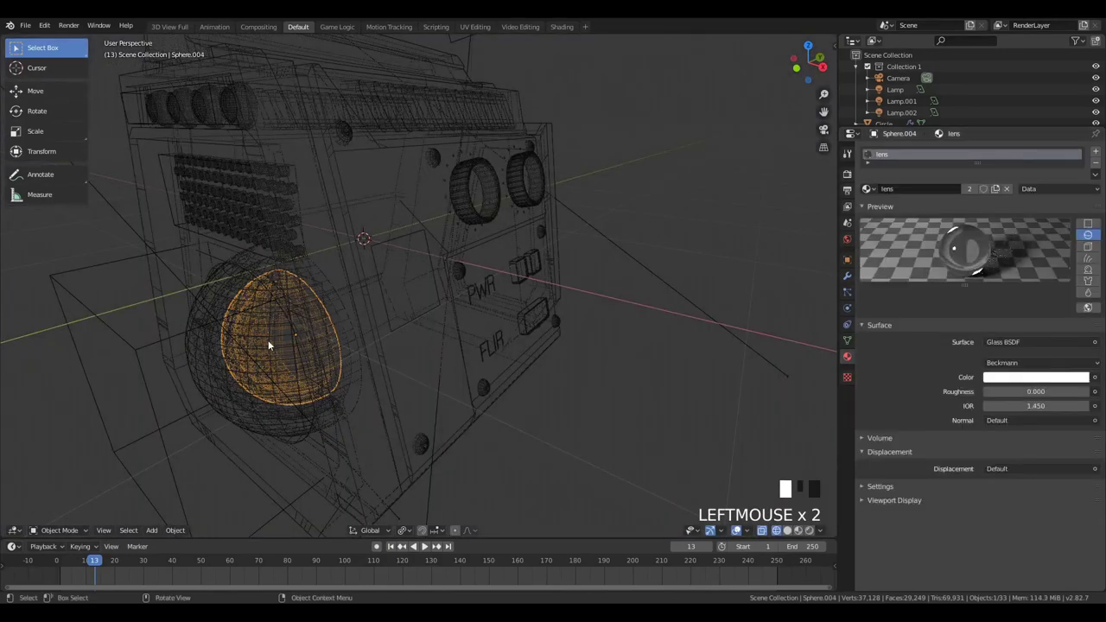
# Replace the inner sphere with a duplicate of the large front lens, shifted along Y and scaled down
pyautogui.press('Delete')
pyautogui.click(237, 369)
pyautogui.hotkey('shift', 'd')
pyautogui.press('y')
pyautogui.click(471, 371)
pyautogui.press('s')
pyautogui.click(422, 364)
# Shift the inner lens toward the front along Y in moves of about -0.153, -0.25 and -0.065
pyautogui.press('g')
pyautogui.press('y')
pyautogui.click(398, 366)
pyautogui.press('z')
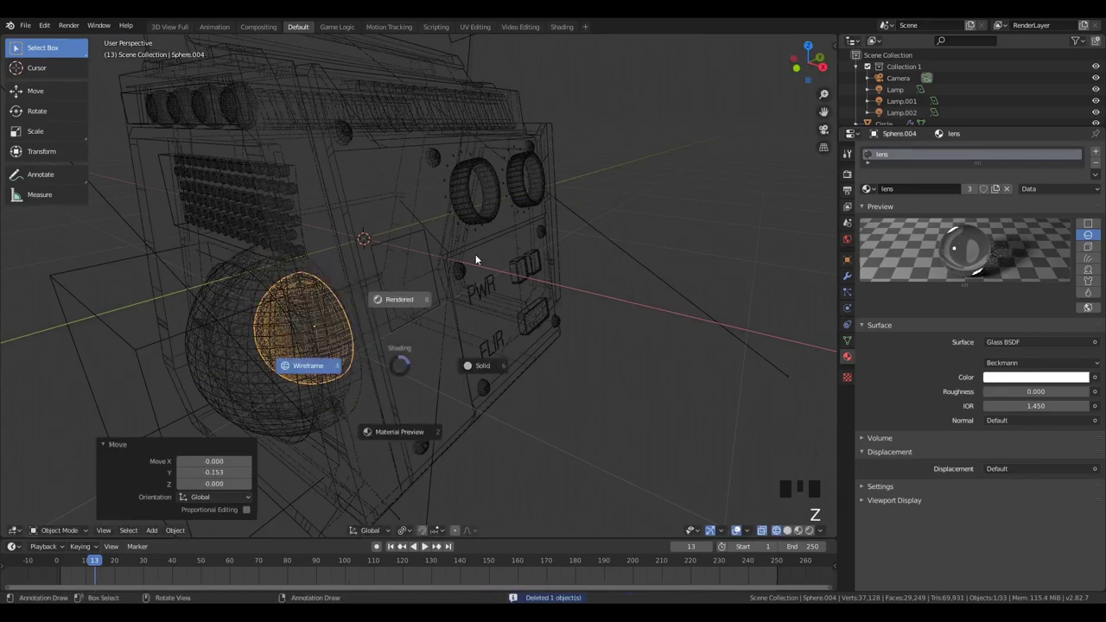
pyautogui.click(475, 256)
pyautogui.press('g')
pyautogui.press('y')
pyautogui.click(331, 369)
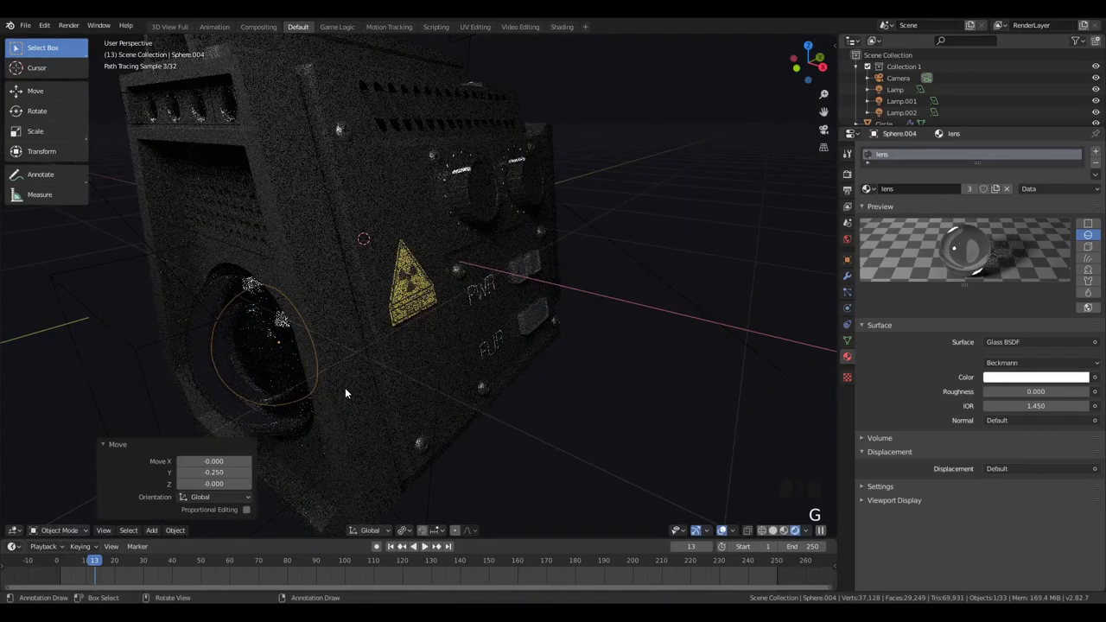
pyautogui.press('g')
pyautogui.click(335, 389)
# Move the inner lens back about 0.143 along Y in the right orthographic view, inside the outer lens
pyautogui.press('z')
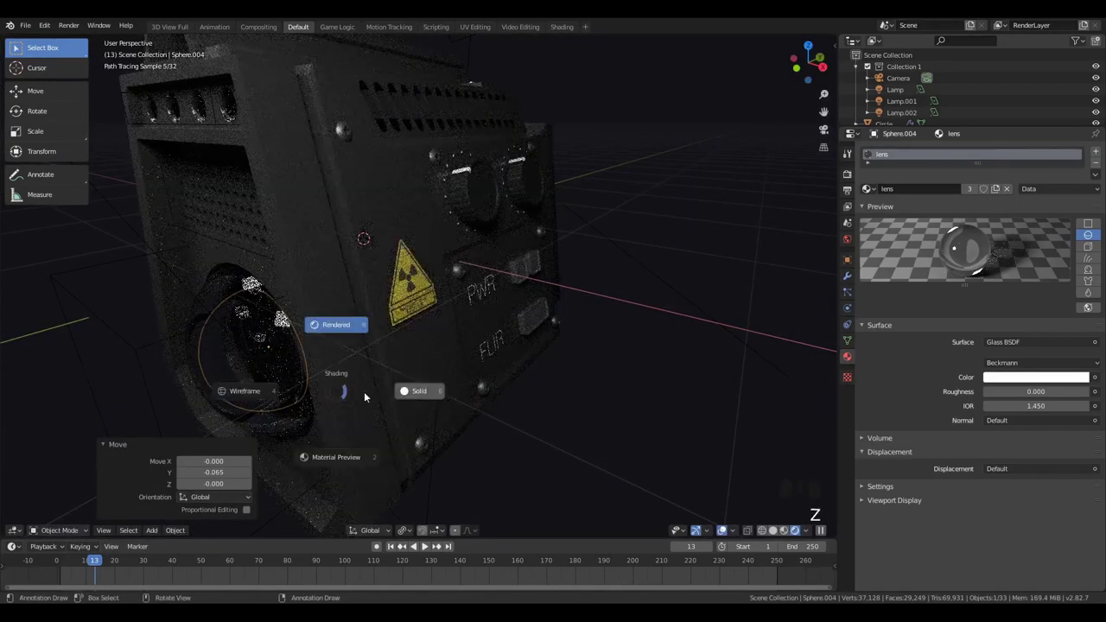
pyautogui.click(417, 391)
pyautogui.moveTo(406, 390); pyautogui.dragTo(449, 389, button='middle')
pyautogui.press('z')
pyautogui.click(361, 390)
pyautogui.moveTo(350, 390); pyautogui.dragTo(295, 335, button='middle')
pyautogui.press('KP_3')
pyautogui.press('g')
pyautogui.click(338, 344)
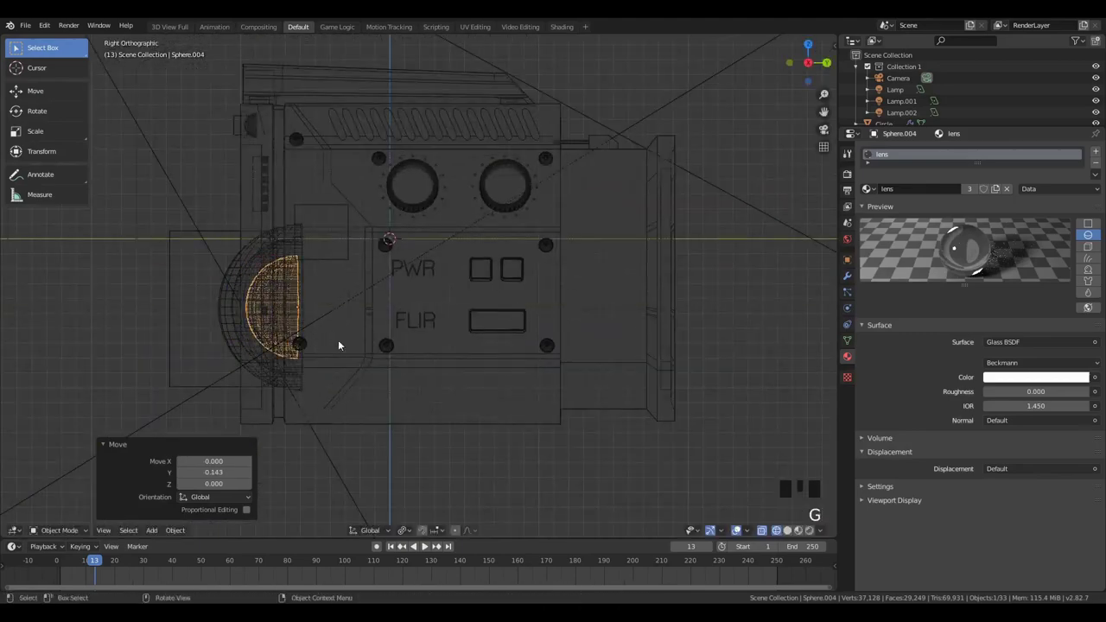
# Darken the lens material's glass color to an off-white with a value of 0.860
pyautogui.click(282, 338)
pyautogui.press('z')
pyautogui.click(278, 242)
pyautogui.press('a')
pyautogui.press('a')
pyautogui.press('a')
pyautogui.moveTo(290, 301); pyautogui.dragTo(625, 400, button='middle')
pyautogui.click(1072, 381)
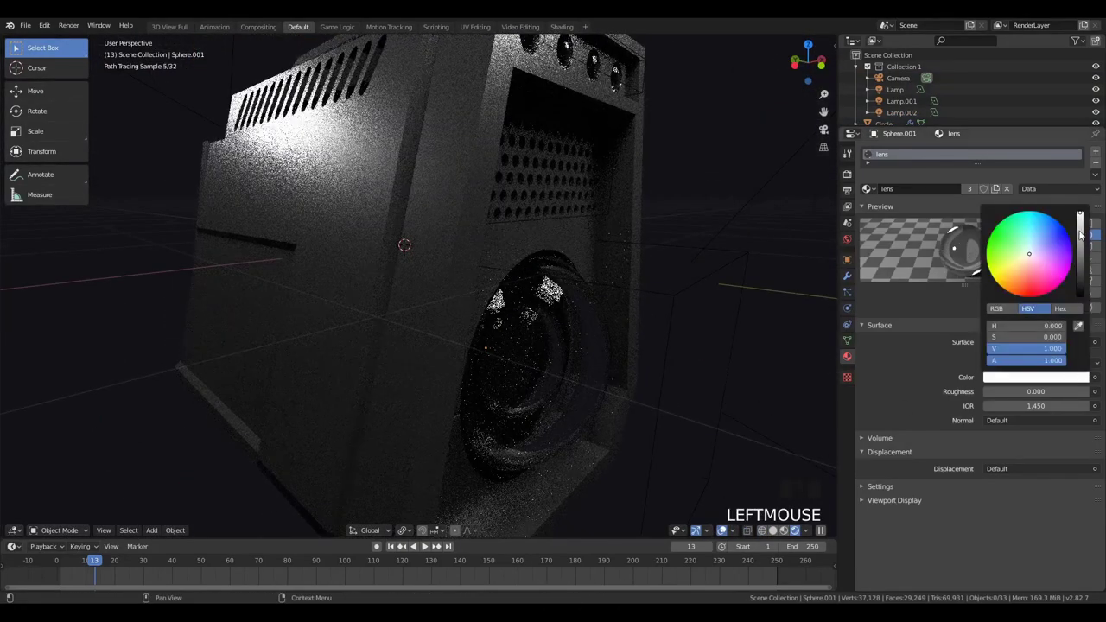
pyautogui.click(1081, 223)
pyautogui.moveTo(1024, 283); pyautogui.dragTo(1035, 274)
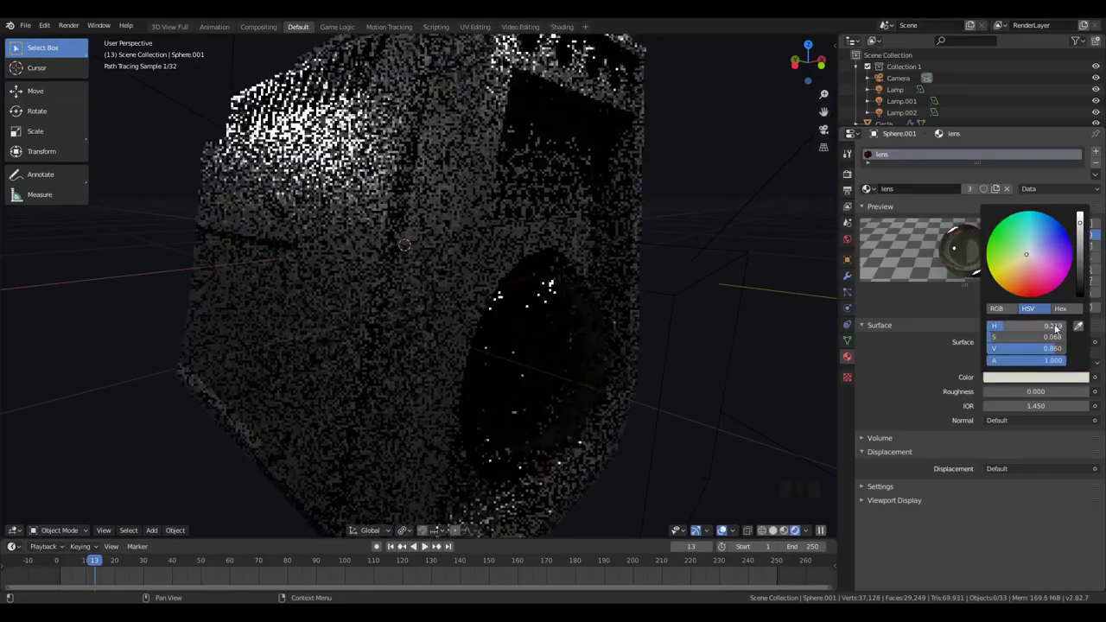
# Move the warning sign up the side panel along its local Y axis, judging its placement through the camera
pyautogui.scroll(-3, 627, 346)
pyautogui.moveTo(626, 346); pyautogui.dragTo(452, 315, button='middle')
pyautogui.press('KP_0')
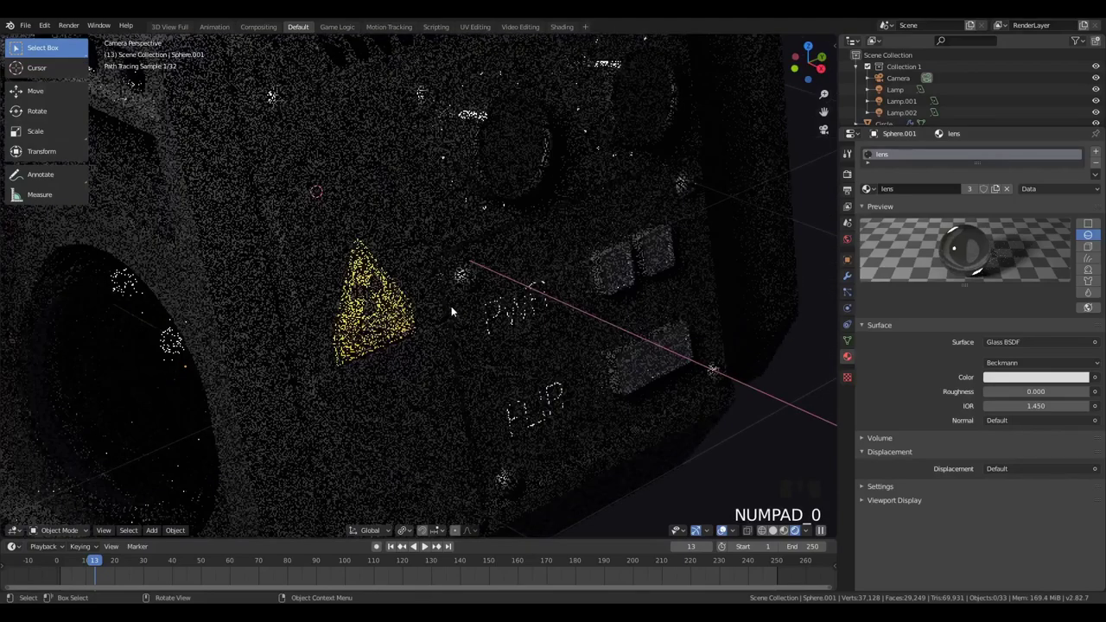
pyautogui.scroll(-4, 451, 311)
pyautogui.press('z')
pyautogui.click(414, 303)
pyautogui.press('g')
pyautogui.press('z')
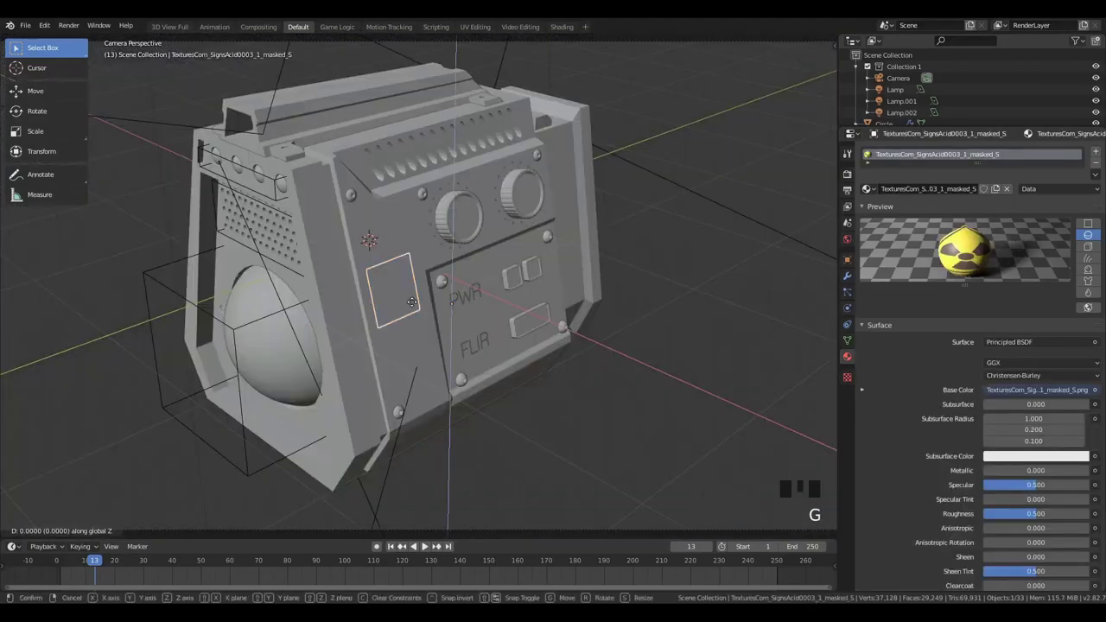
pyautogui.rightClick(419, 255)
pyautogui.press('g')
pyautogui.press('y')
pyautogui.press('y')
pyautogui.click(422, 215)
pyautogui.press('z')
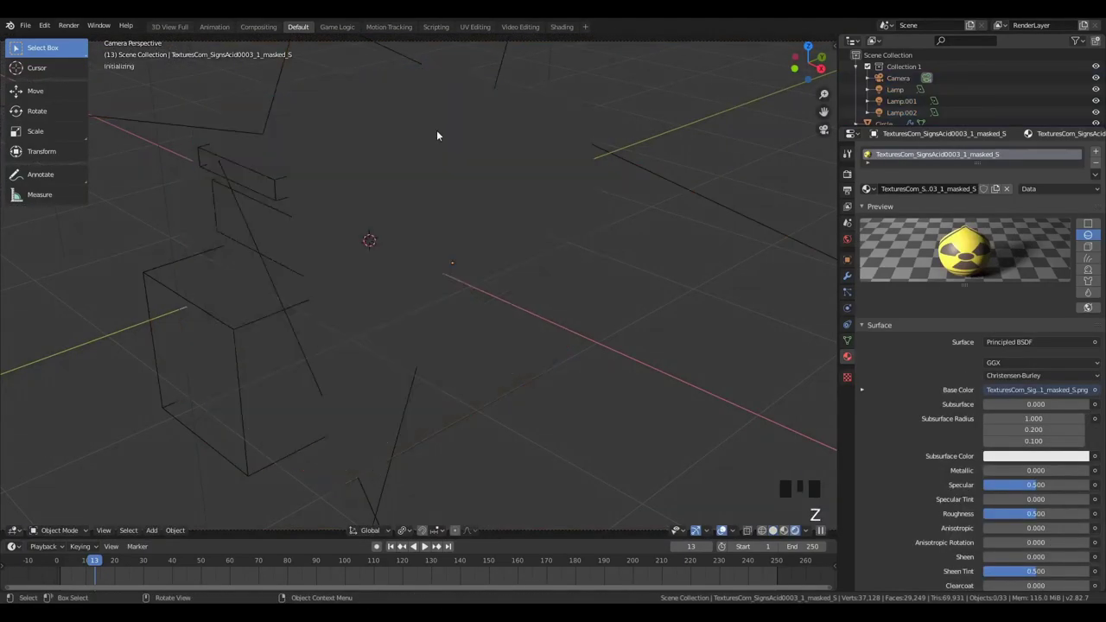
pyautogui.press('a')
pyautogui.press('a')
pyautogui.press('a')
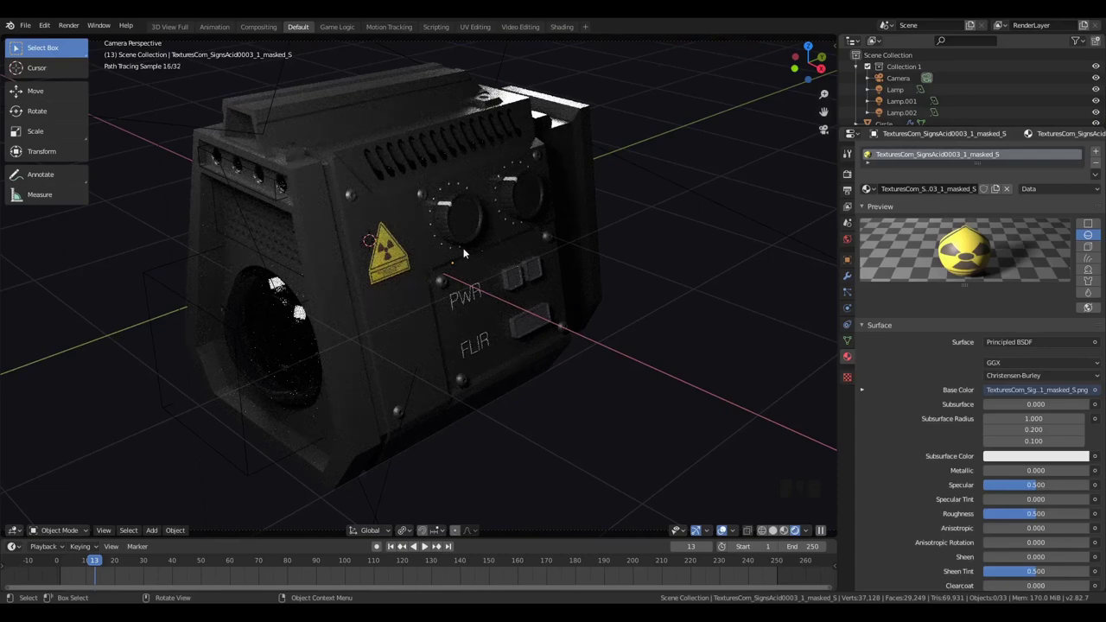
# Select the four small lenses in the upper front slot and shift them slightly along Y
pyautogui.click(332, 198)
pyautogui.click(260, 172)
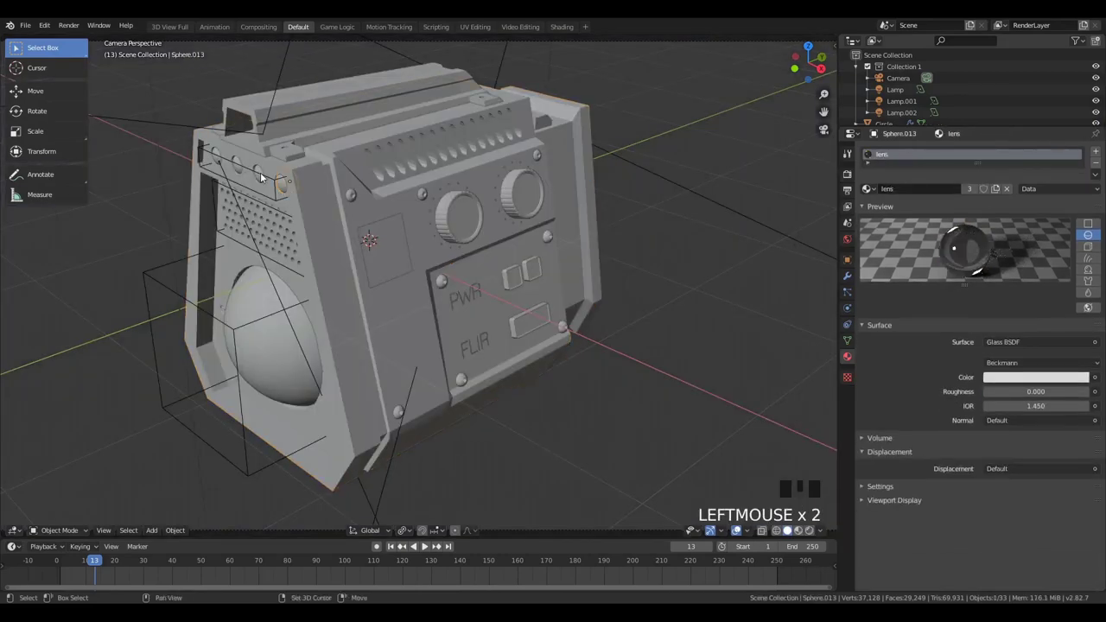
pyautogui.keyDown('shift'); pyautogui.click(239, 161); pyautogui.keyUp('shift')
pyautogui.hotkey('ctrl', 'z')
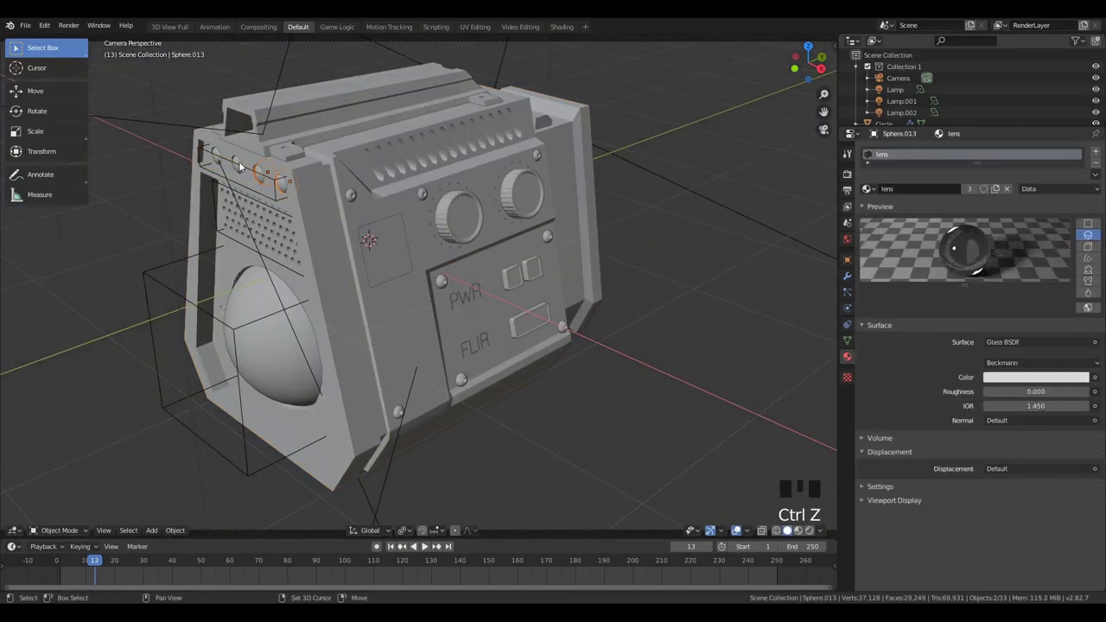
pyautogui.moveTo(236, 165); pyautogui.dragTo(323, 206, button='middle')
pyautogui.click(407, 321)
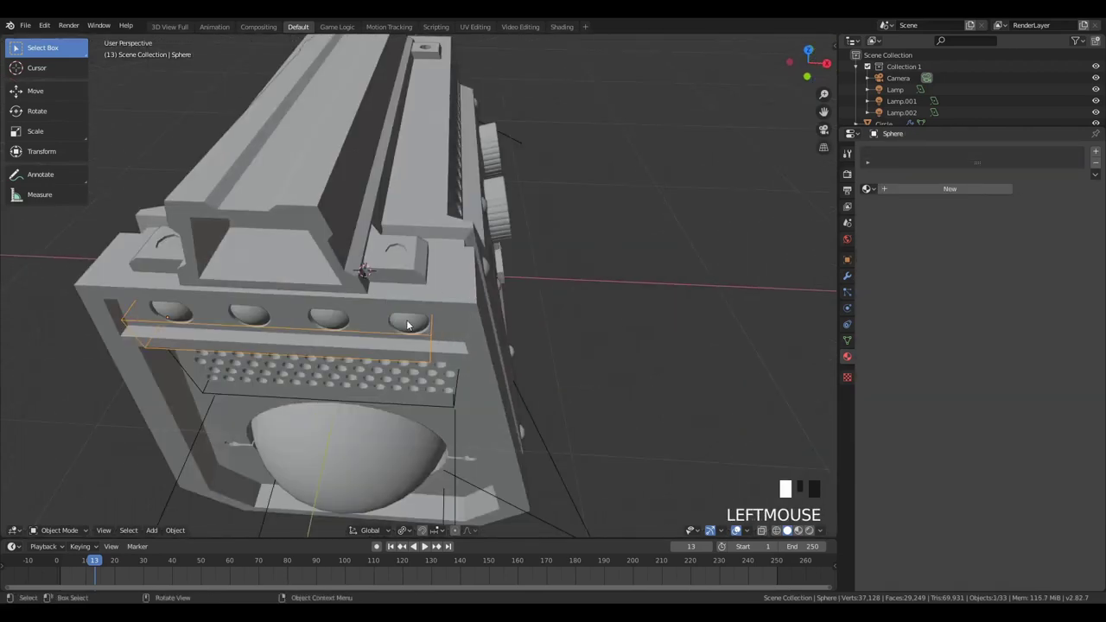
pyautogui.keyDown('shift'); pyautogui.click(305, 325); pyautogui.keyUp('shift')
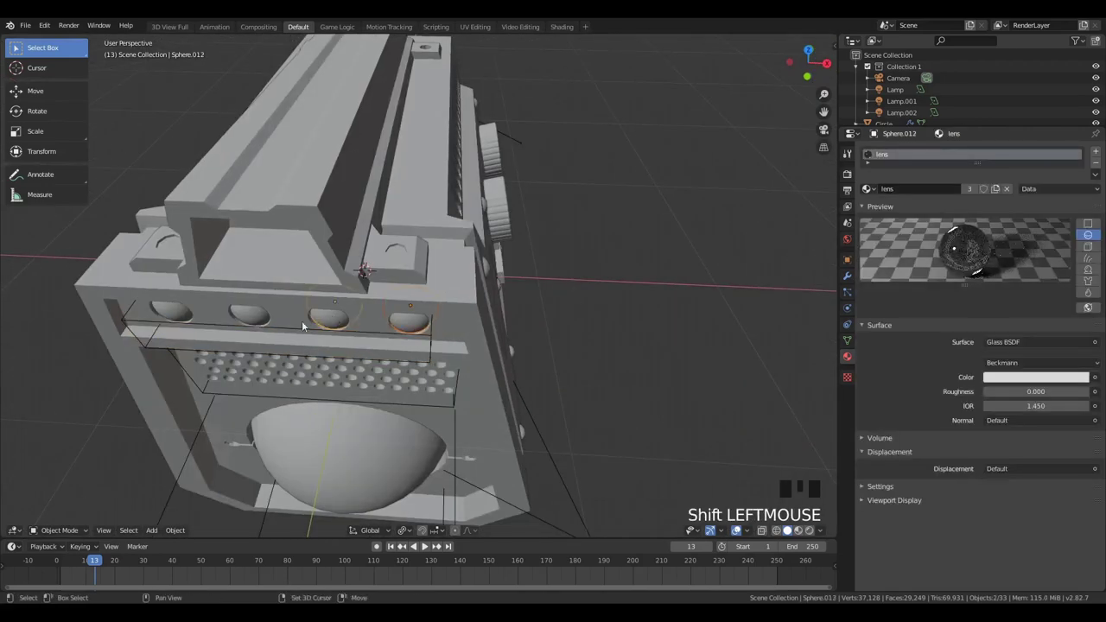
pyautogui.keyDown('shift'); pyautogui.click(178, 308); pyautogui.keyUp('shift')
pyautogui.press('g')
pyautogui.press('y')
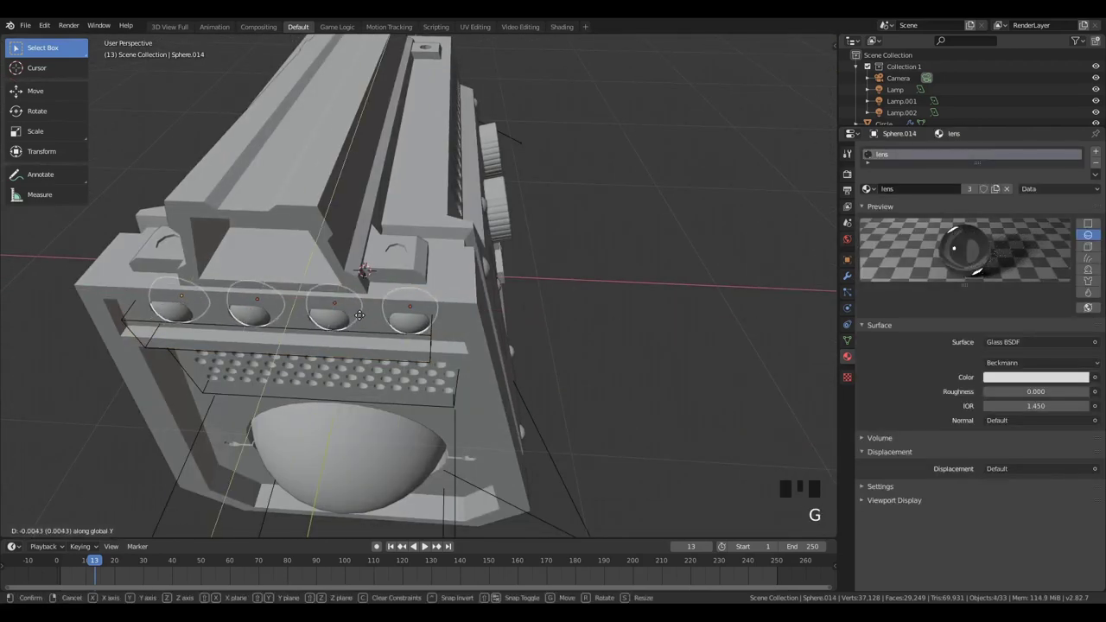
pyautogui.click(358, 323)
# Preview the device with rendered shading in the camera view and save the file
pyautogui.moveTo(358, 327); pyautogui.dragTo(370, 297, button='middle')
pyautogui.press('z')
pyautogui.click(346, 181)
pyautogui.press('a')
pyautogui.press('a')
pyautogui.press('a')
pyautogui.press('KP_0')
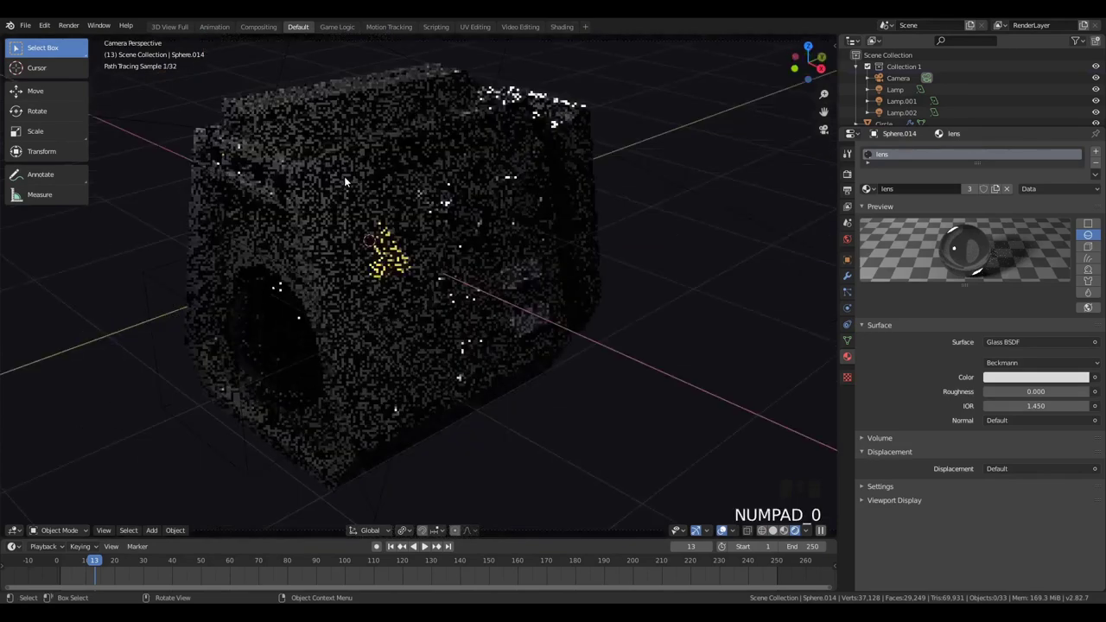
pyautogui.scroll(-4, 584, 287)
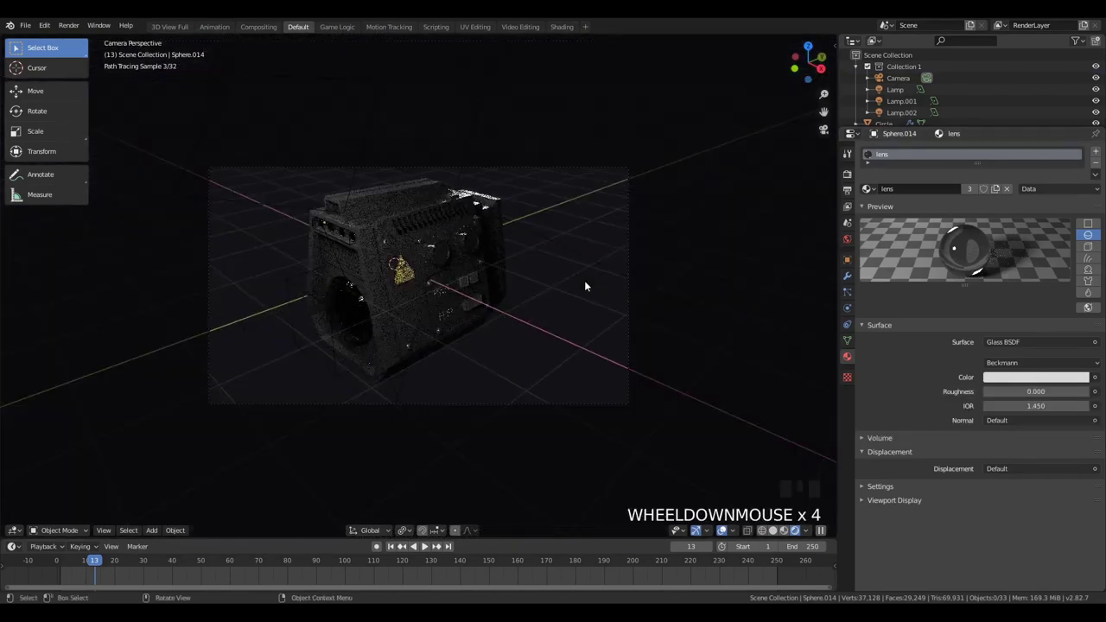
pyautogui.scroll(3, 370, 159)
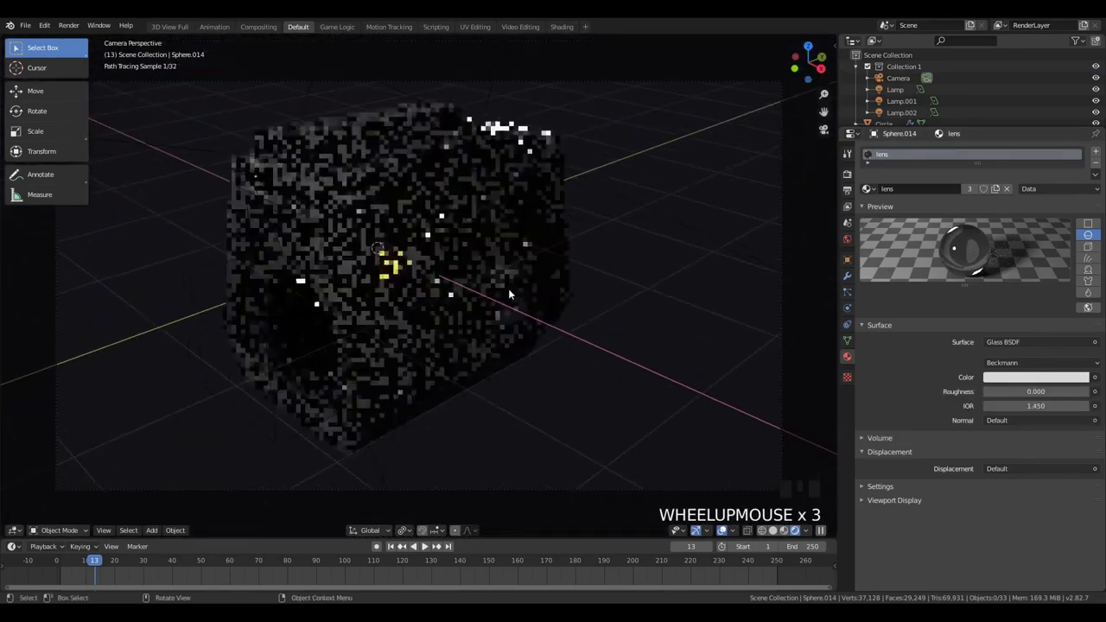
pyautogui.hotkey('ctrl', 's')
# Set the world background to an environment texture using Factory_Catwalk_Bg.jpg and preview it rendered through the camera
pyautogui.moveTo(509, 289); pyautogui.dragTo(553, 334, button='middle')
pyautogui.press('z')
pyautogui.scroll(-2, 557, 287)
pyautogui.hotkey('shift', 'a')
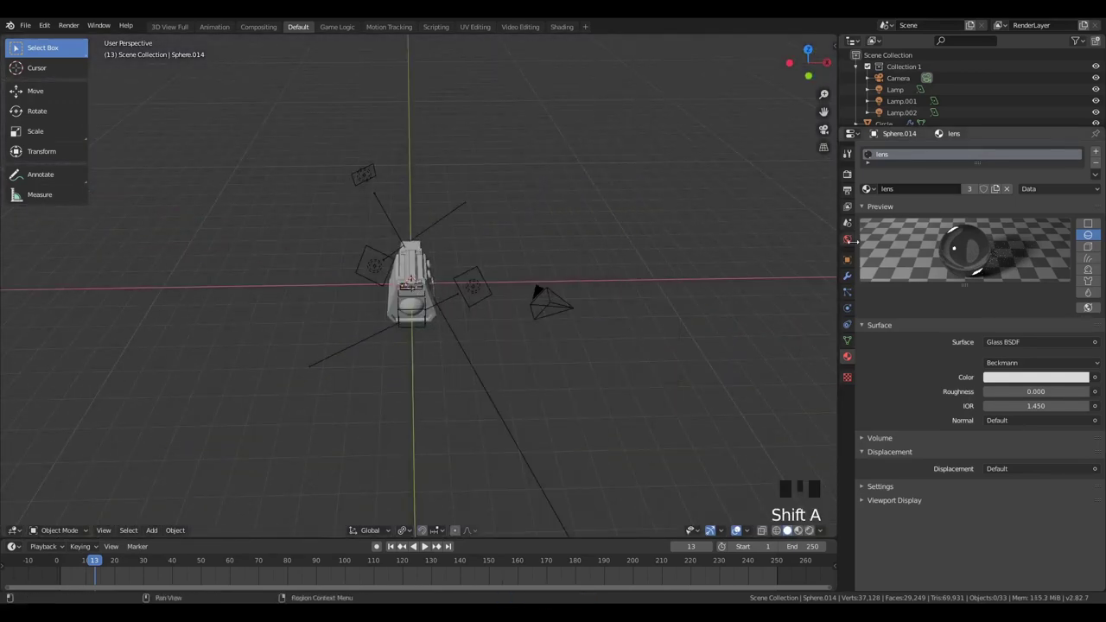
pyautogui.click(848, 239)
pyautogui.click(1095, 221)
pyautogui.click(1100, 224)
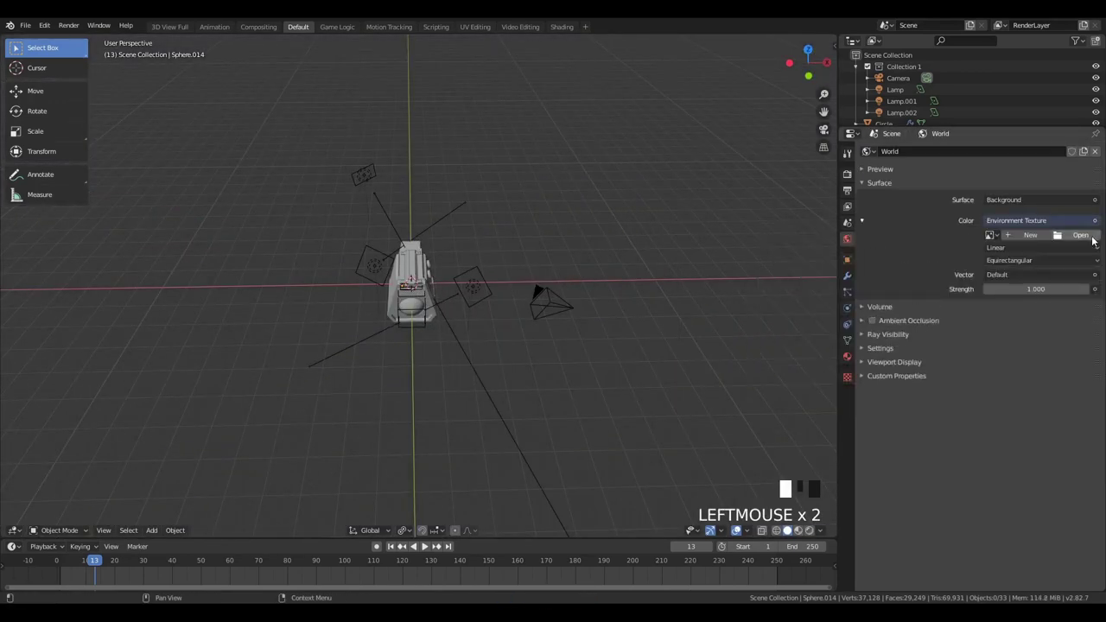
pyautogui.click(1092, 224)
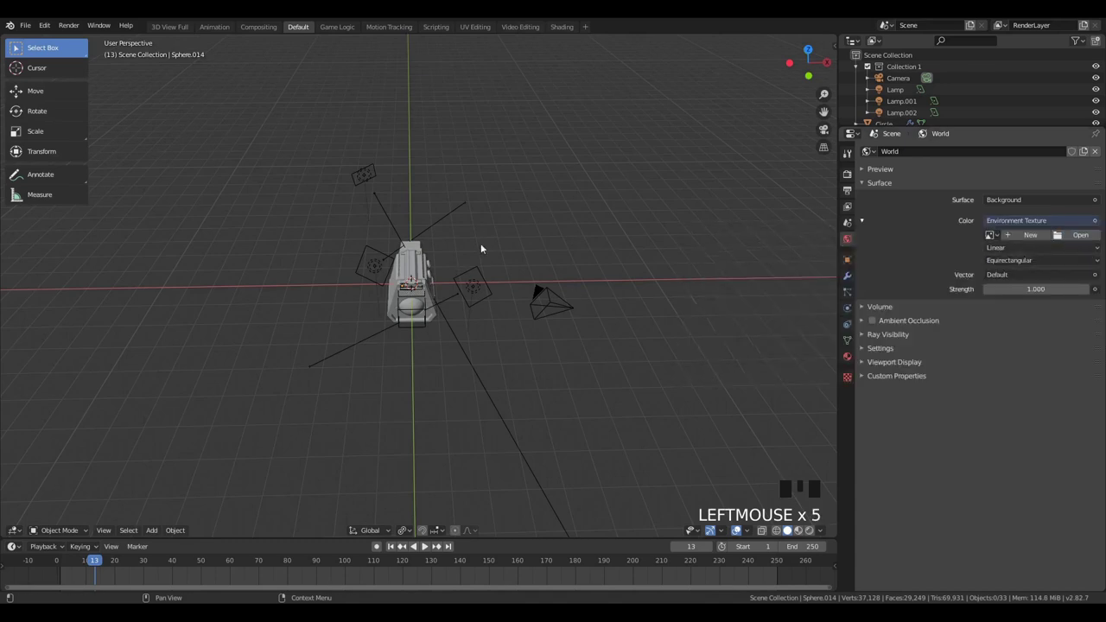
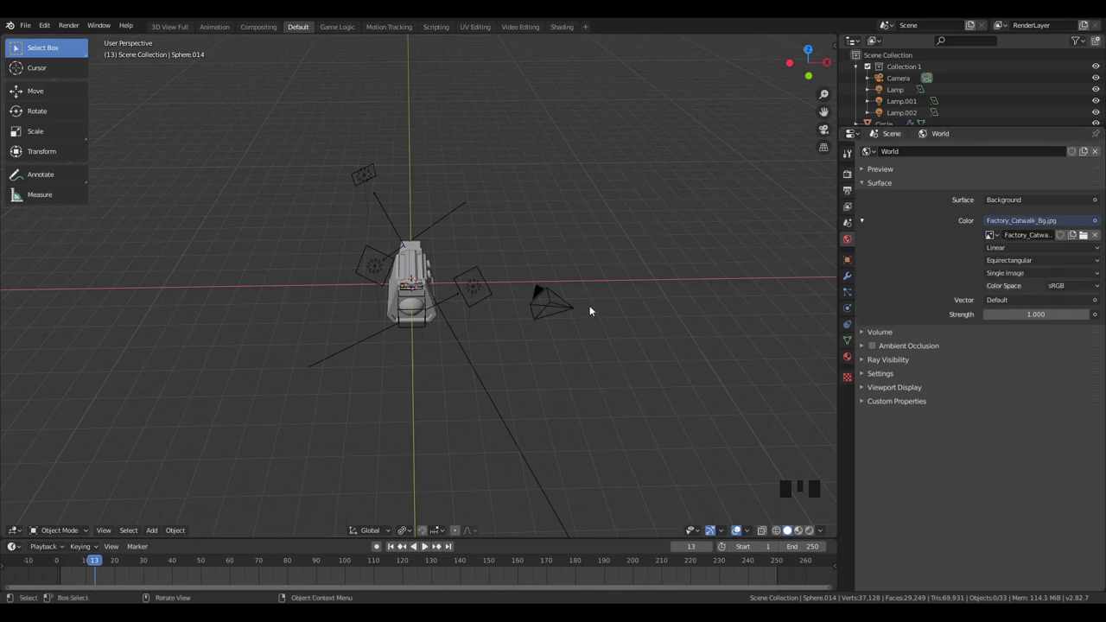
pyautogui.press('KP_0')
pyautogui.press('z')
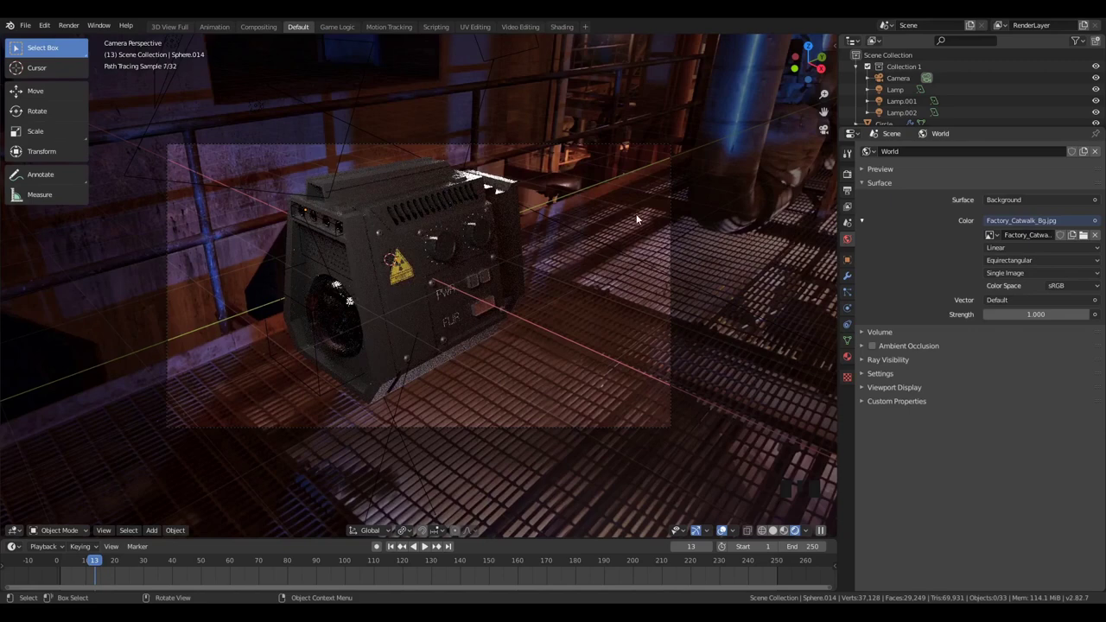
pyautogui.scroll(2, 665, 230)
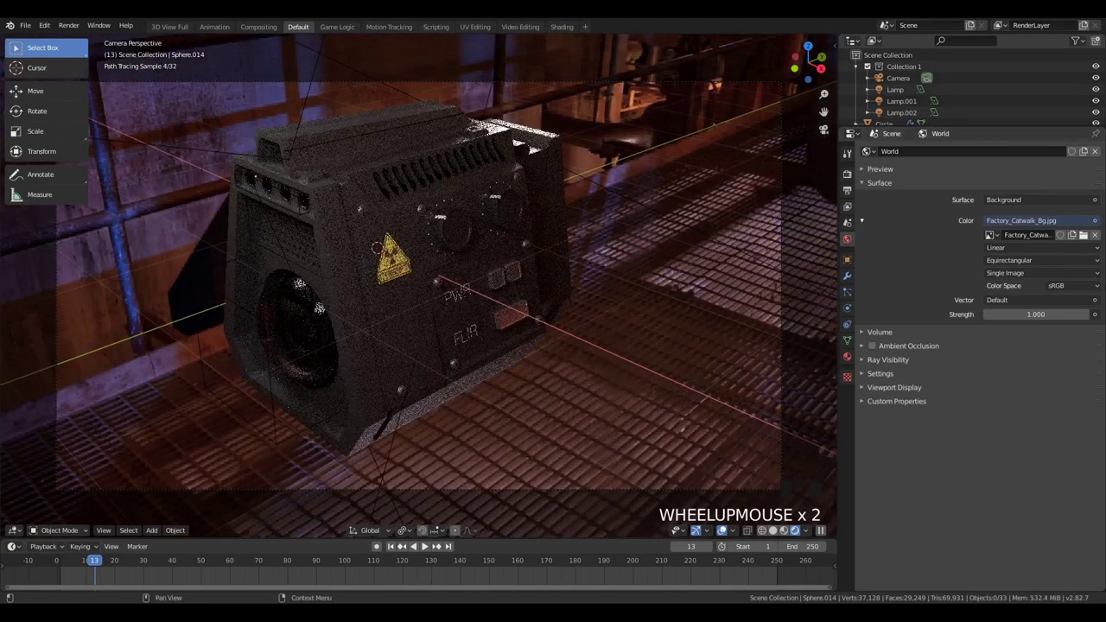
# Make the Cycles film background transparent and check the device in the rendered camera preview
pyautogui.click(847, 173)
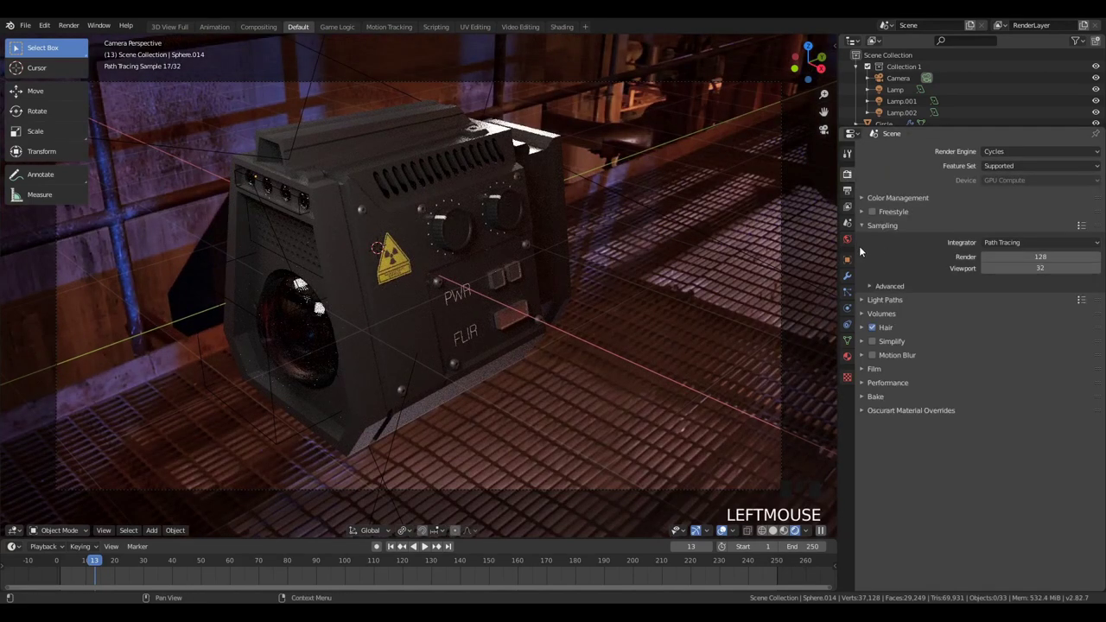
pyautogui.click(875, 369)
pyautogui.click(880, 451)
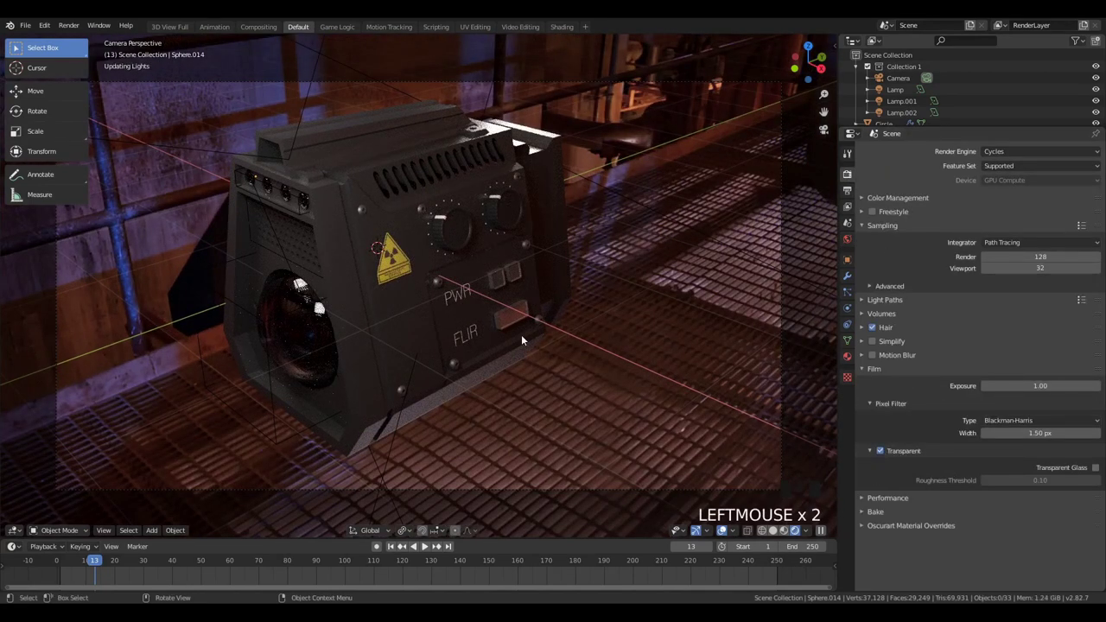
pyautogui.scroll(-1, 523, 294)
pyautogui.scroll(1, 523, 294)
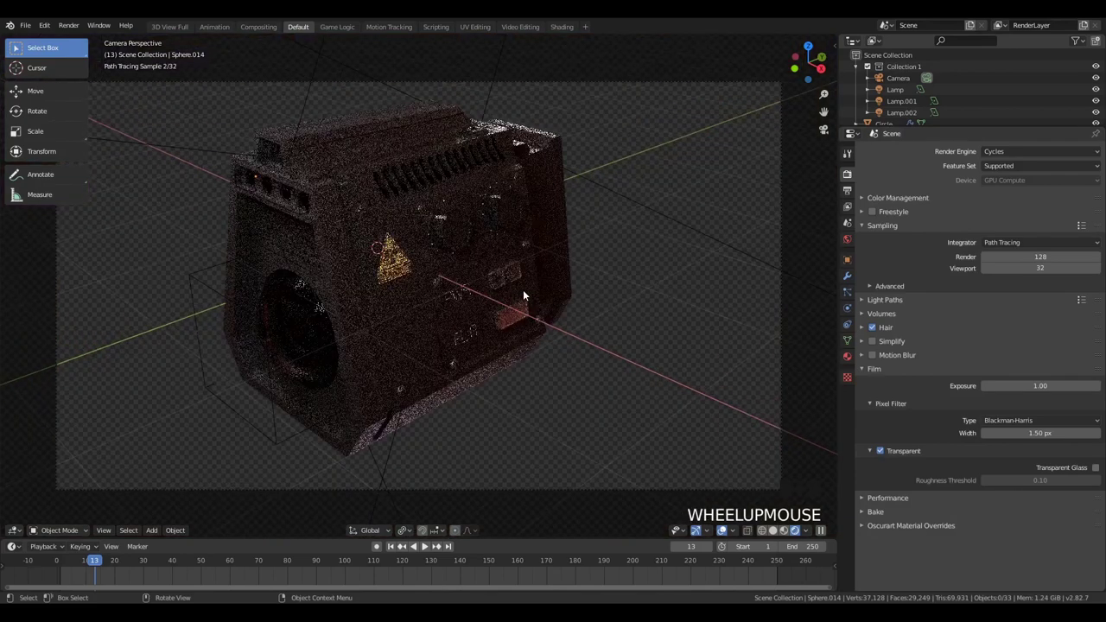
pyautogui.press('z')
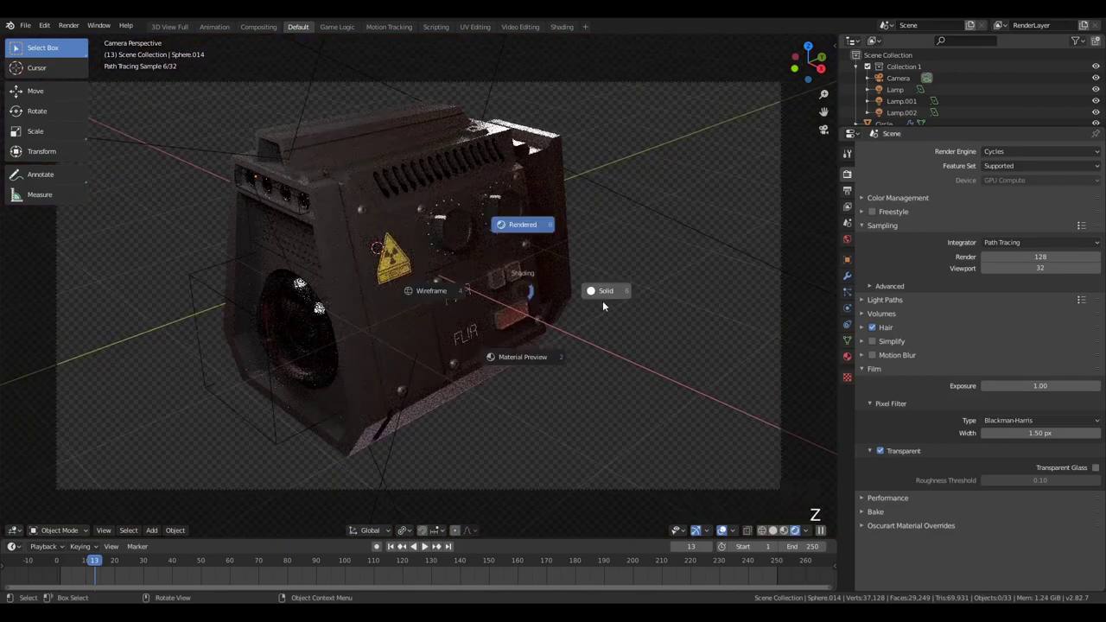
pyautogui.click(618, 300)
pyautogui.press('z')
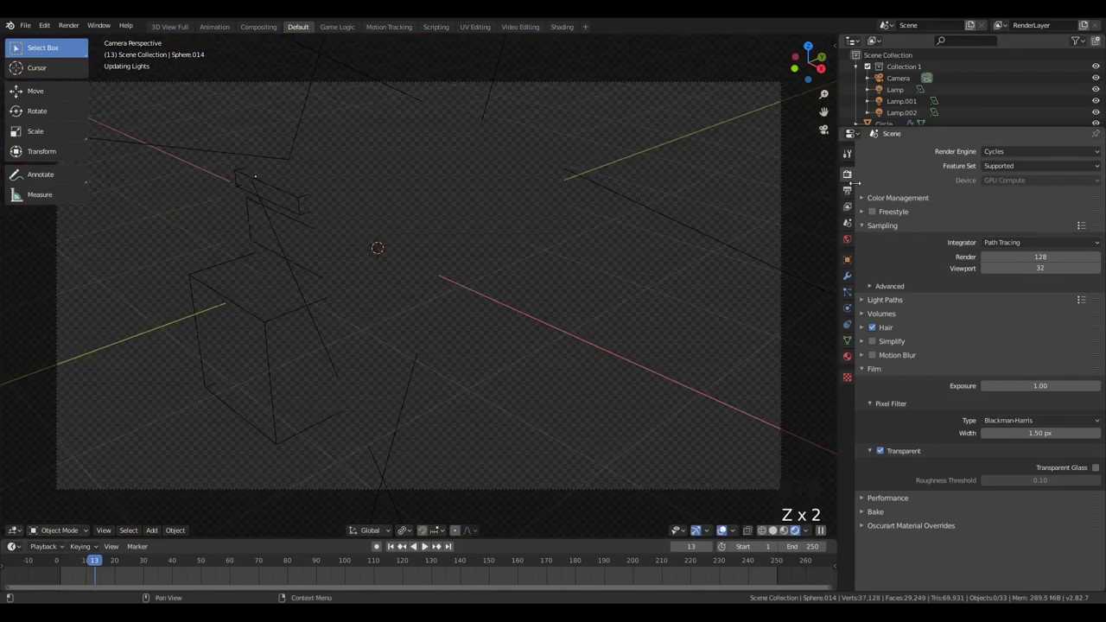
# Set the metallic value of the lower panel button's btn material to 0.968 and save the file
pyautogui.click(847, 205)
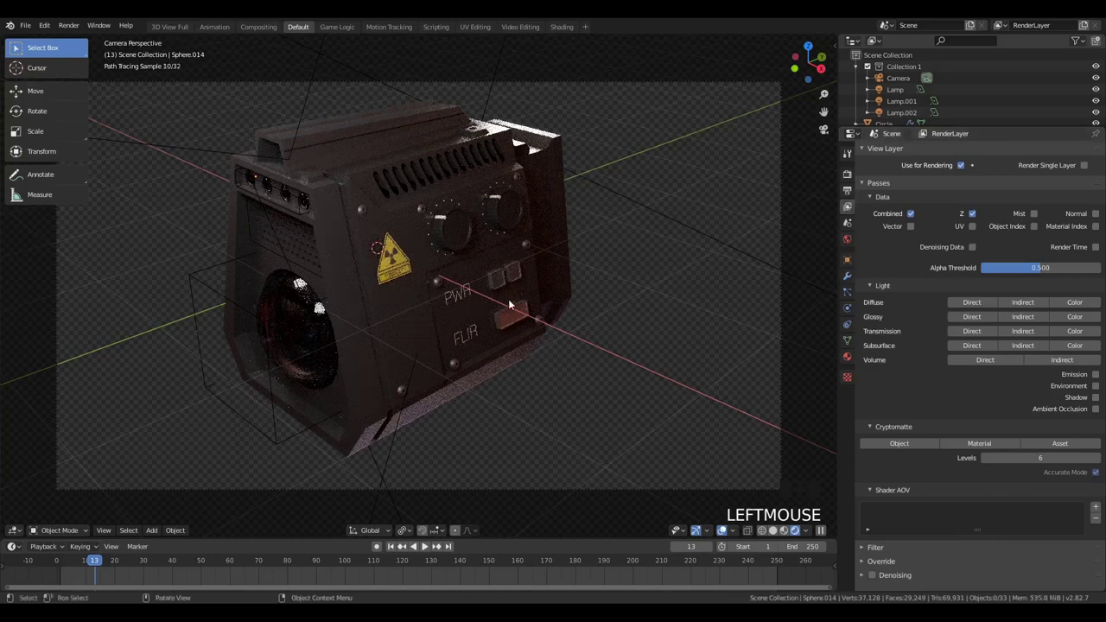
pyautogui.click(847, 356)
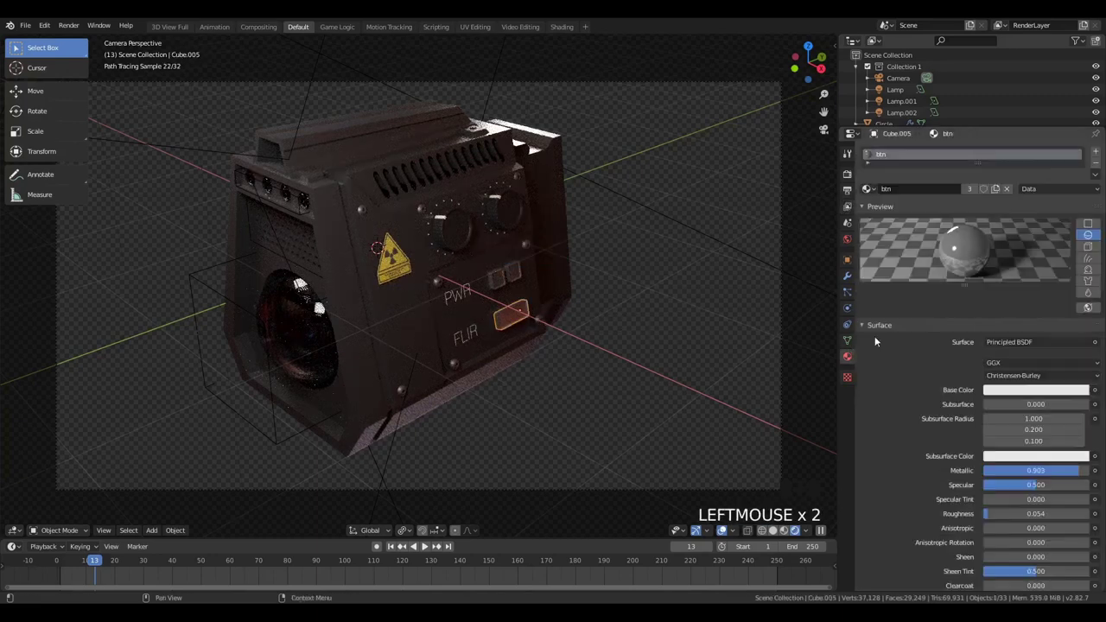
pyautogui.scroll(-5, 997, 413)
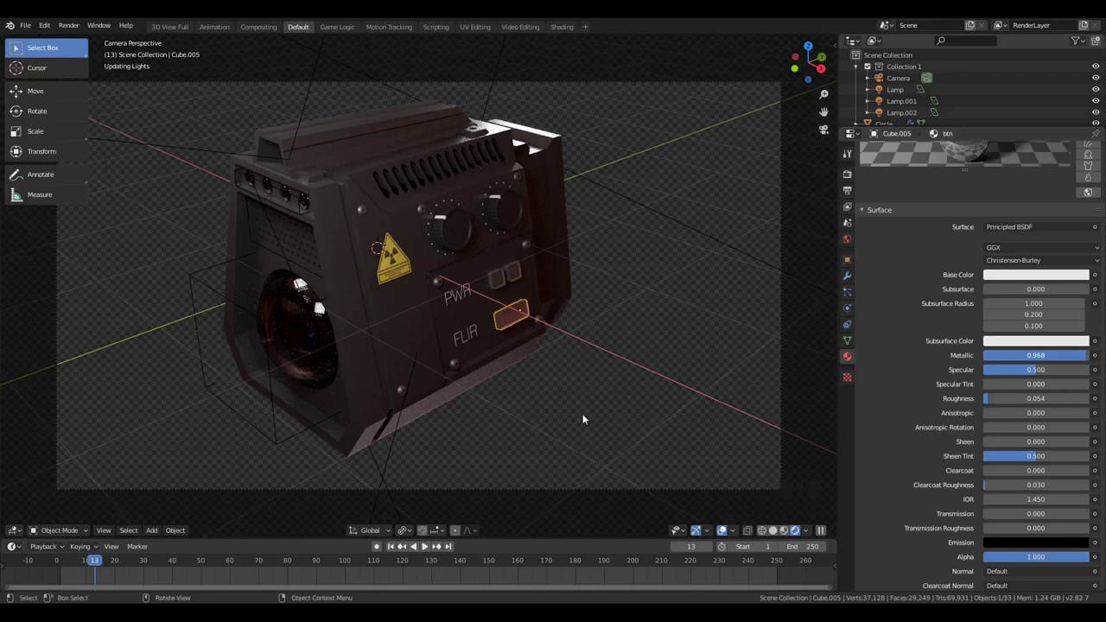
pyautogui.scroll(2, 458, 293)
pyautogui.hotkey('ctrl', 's')
# Examine the device from the front and through the camera in solid and rendered shading
pyautogui.press('z')
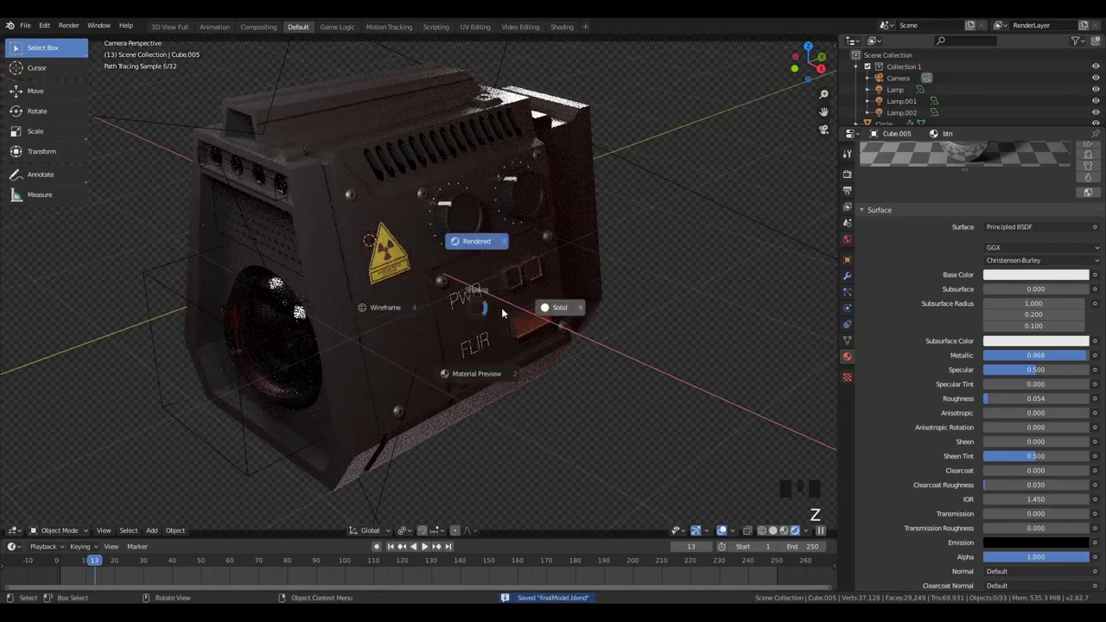
pyautogui.click(582, 321)
pyautogui.scroll(3, 420, 251)
pyautogui.moveTo(324, 272); pyautogui.dragTo(356, 290, button='middle')
pyautogui.press('z')
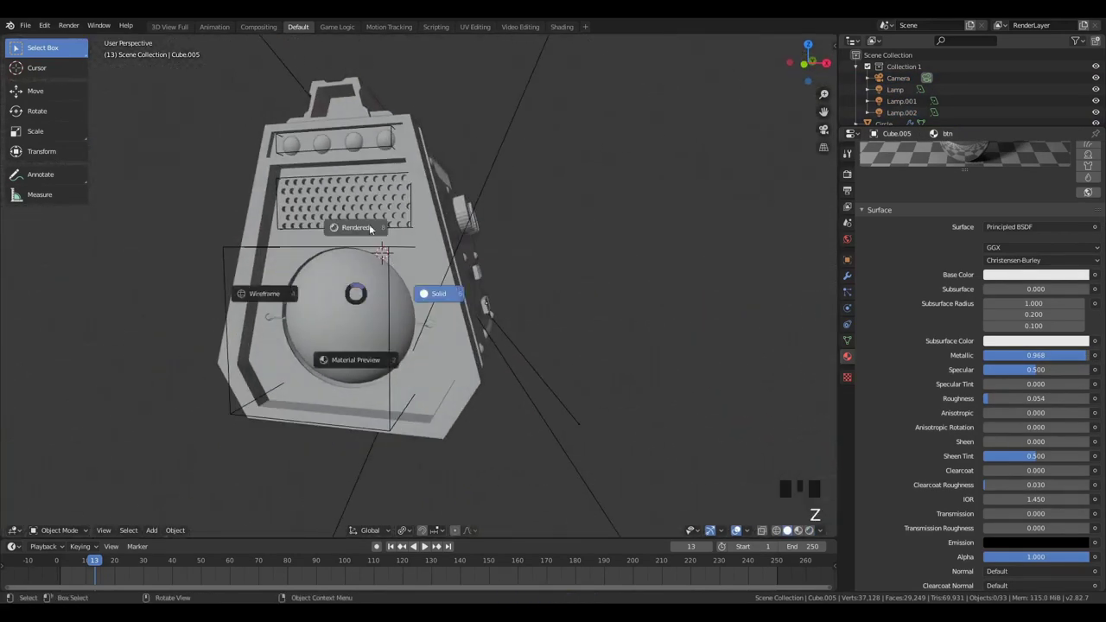
pyautogui.click(369, 223)
pyautogui.press('a')
pyautogui.hotkey('alt', 'a')
pyautogui.press('z')
pyautogui.click(730, 245)
pyautogui.press('KP_0')
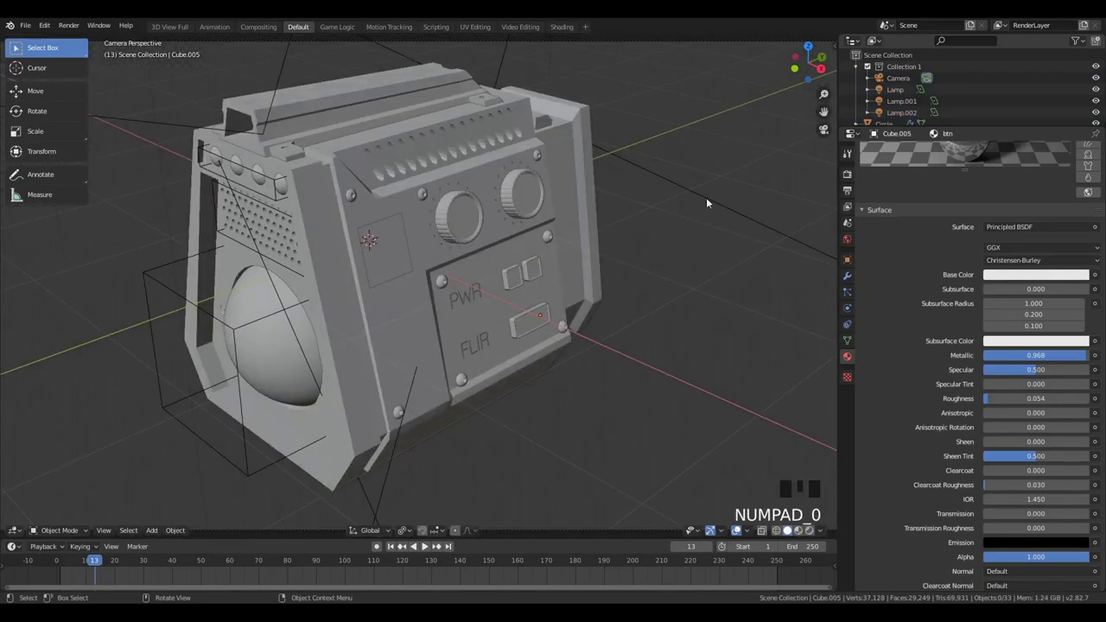
pyautogui.scroll(-13, 1030, 104)
pyautogui.scroll(11, 1030, 105)
pyautogui.scroll(20, 906, 147)
pyautogui.press('z')
pyautogui.click(517, 194)
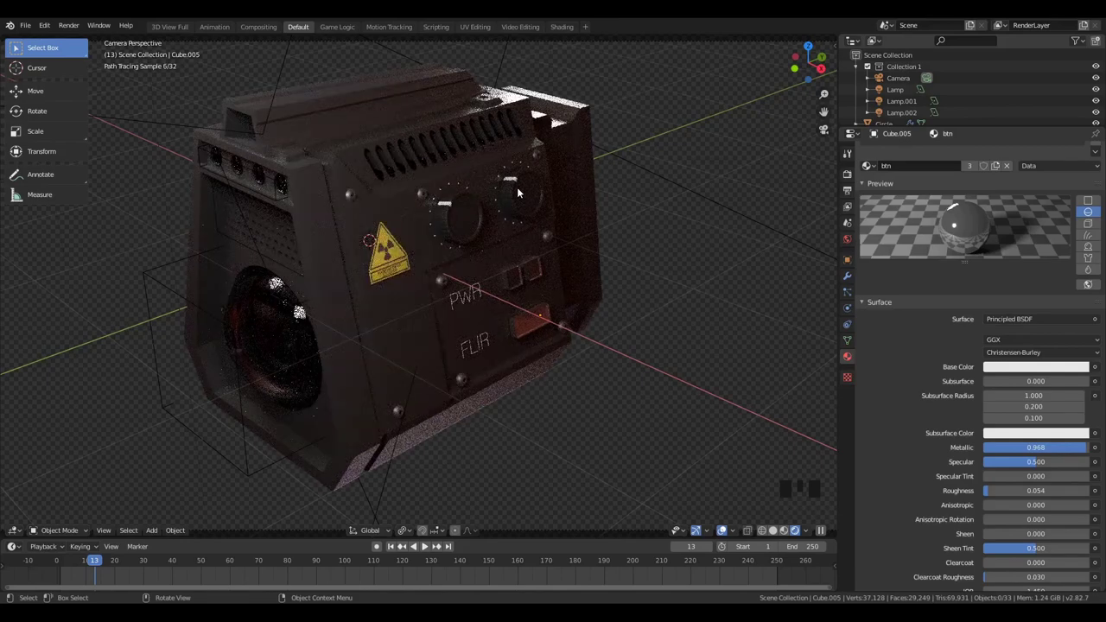
# Add a NURBS path curve and raise it 0.926 along Z in solid shading
pyautogui.scroll(-2, 516, 192)
pyautogui.hotkey('shift', 'a')
pyautogui.moveTo(280, 227)
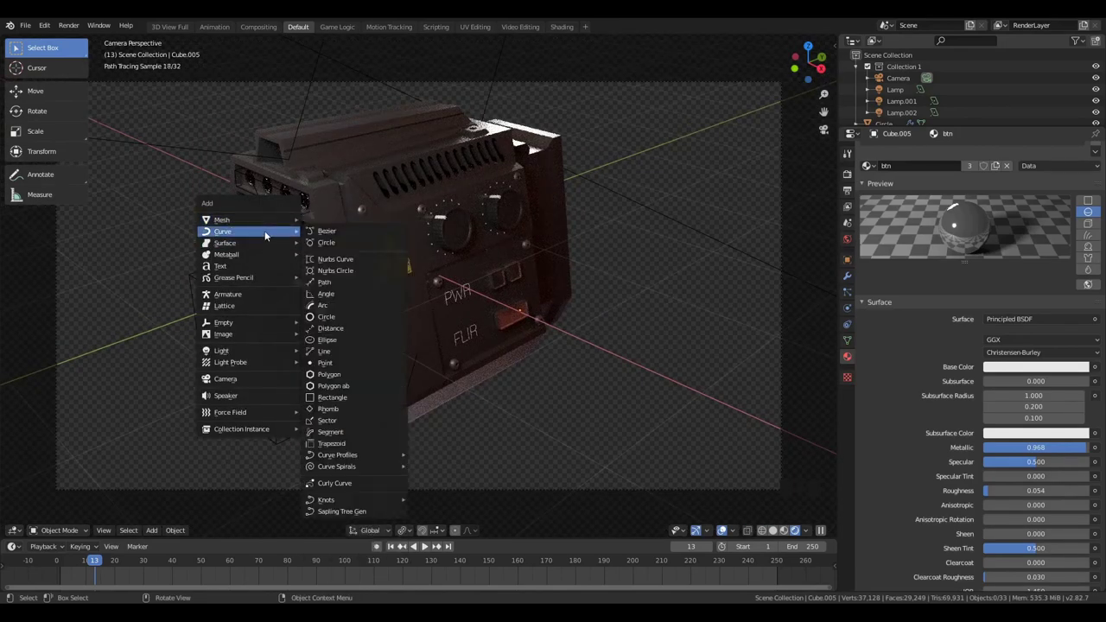
pyautogui.click(365, 283)
pyautogui.press('z')
pyautogui.click(579, 311)
pyautogui.scroll(-3, 562, 312)
pyautogui.press('g')
pyautogui.press('z')
pyautogui.click(474, 277)
# Rotate the path 90 degrees about Z, move it -1.952 along Y and adjust its height at the device's front
pyautogui.write('rz')
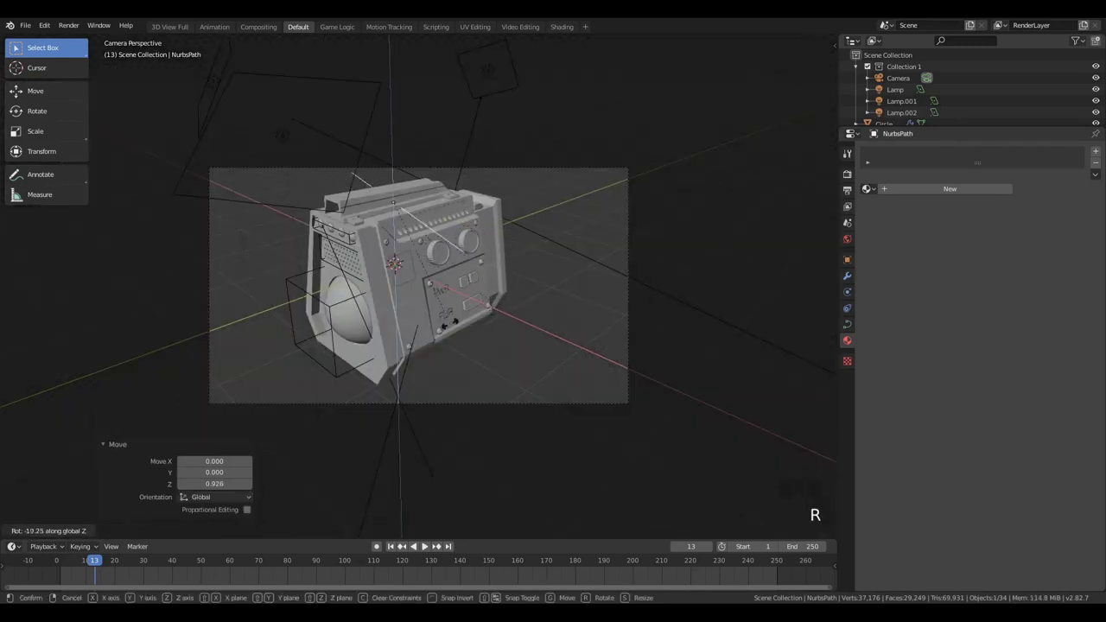
pyautogui.write('90')
pyautogui.press('Return')
pyautogui.press('g')
pyautogui.press('z')
pyautogui.click(288, 246)
pyautogui.press('g')
pyautogui.press('y')
pyautogui.click(158, 290)
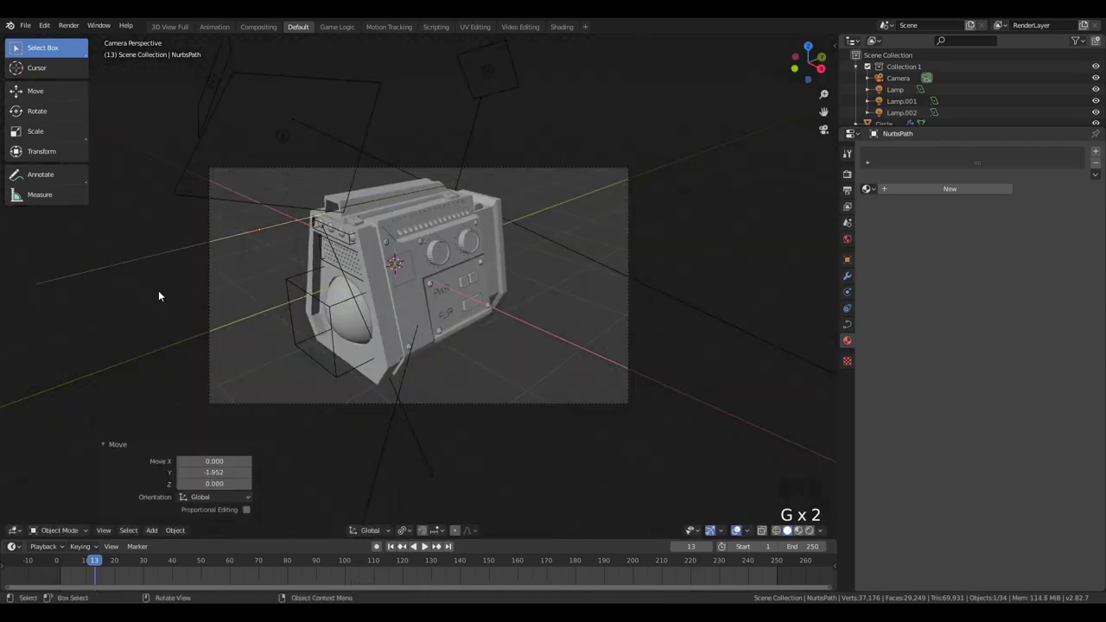
pyautogui.press('g')
pyautogui.press('z')
pyautogui.click(214, 262)
# Shorten the path by moving its outer control points along Y in Edit Mode
pyautogui.click(847, 324)
pyautogui.press('Tab')
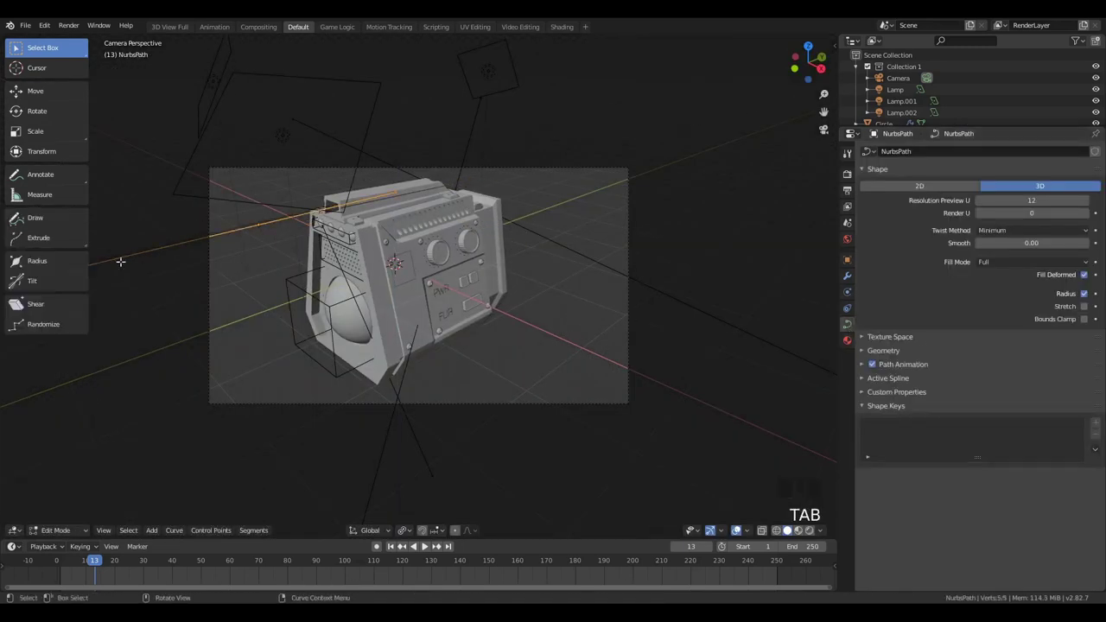
pyautogui.scroll(-2, 279, 269)
pyautogui.click(279, 269)
pyautogui.press('g')
pyautogui.press('y')
pyautogui.rightClick(428, 277)
pyautogui.press('b')
pyautogui.moveTo(158, 238); pyautogui.dragTo(341, 301)
pyautogui.press('g')
pyautogui.press('y')
pyautogui.press('Return')
pyautogui.press('Tab')
# Give the path thickness with an extrude of 0.003 and a bevel depth of 0.002
pyautogui.scroll(3, 418, 285)
pyautogui.click(873, 350)
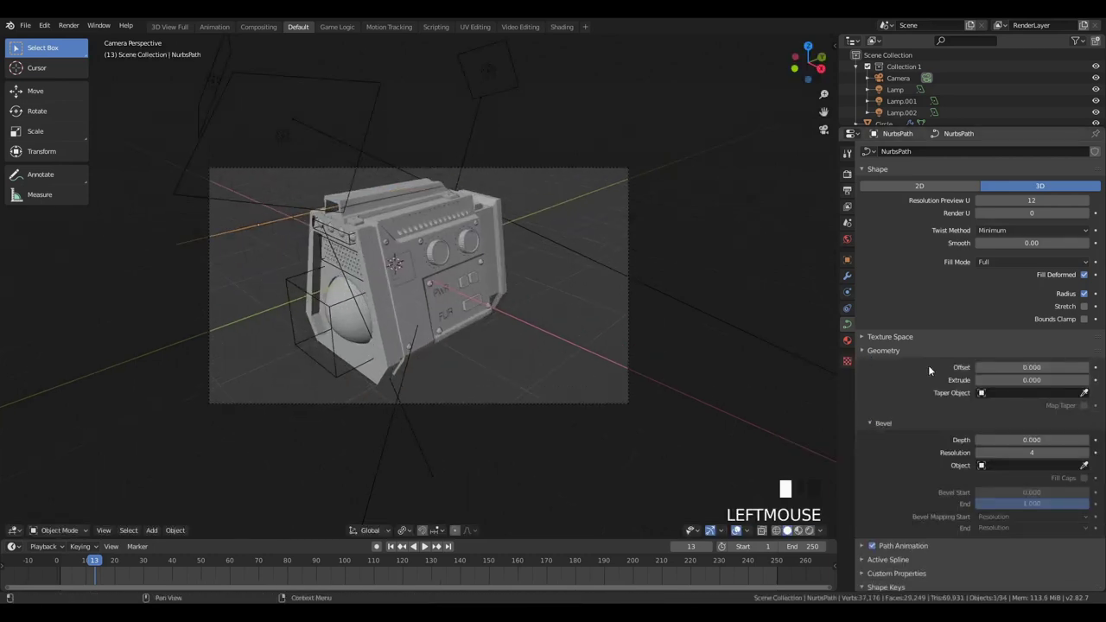
pyautogui.scroll(-2, 1085, 324)
pyautogui.click(1086, 334)
pyautogui.click(1086, 394)
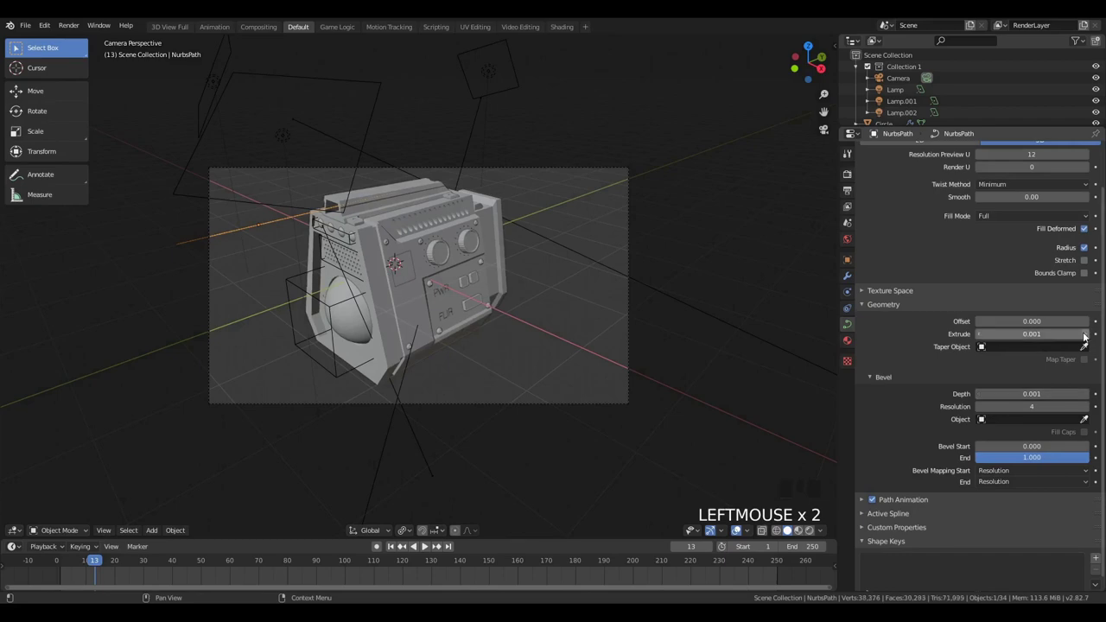
pyautogui.press('z')
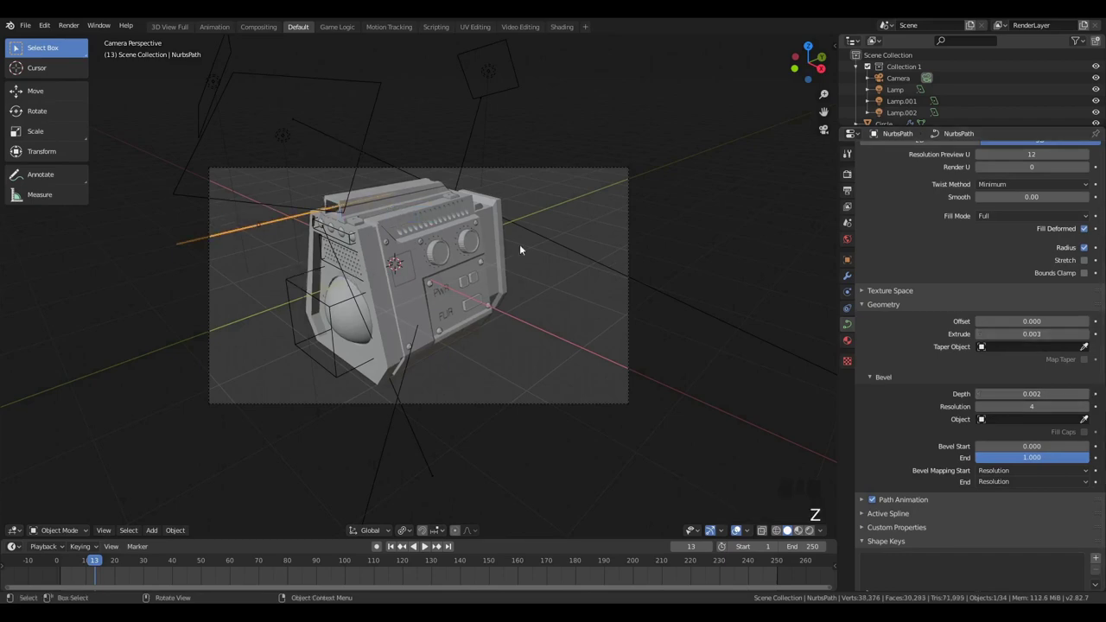
# Inspect the beam up close from the front and set its bevel depth to 0.005
pyautogui.scroll(2, 484, 238)
pyautogui.click(200, 188)
pyautogui.press('KP_Decimal')
pyautogui.moveTo(201, 188); pyautogui.dragTo(294, 198, button='middle')
pyautogui.scroll(2, 307, 328)
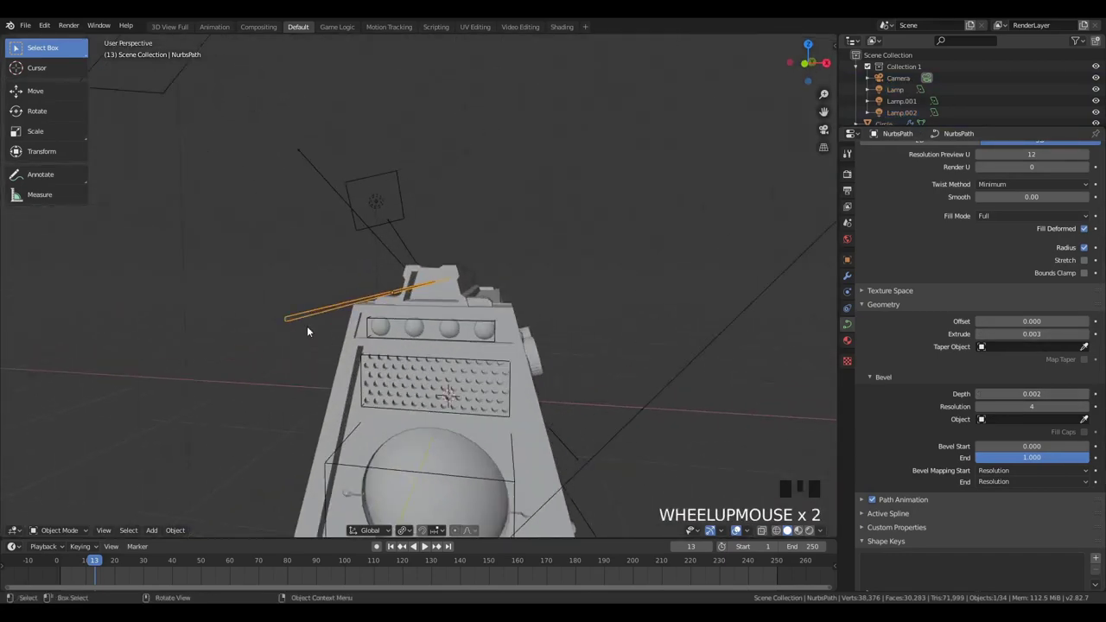
pyautogui.scroll(1, 307, 332)
pyautogui.moveTo(307, 332); pyautogui.dragTo(336, 337, button='middle')
pyautogui.click(335, 336)
pyautogui.click(336, 336)
pyautogui.scroll(-1, 342, 342)
pyautogui.tripleClick(1088, 443)
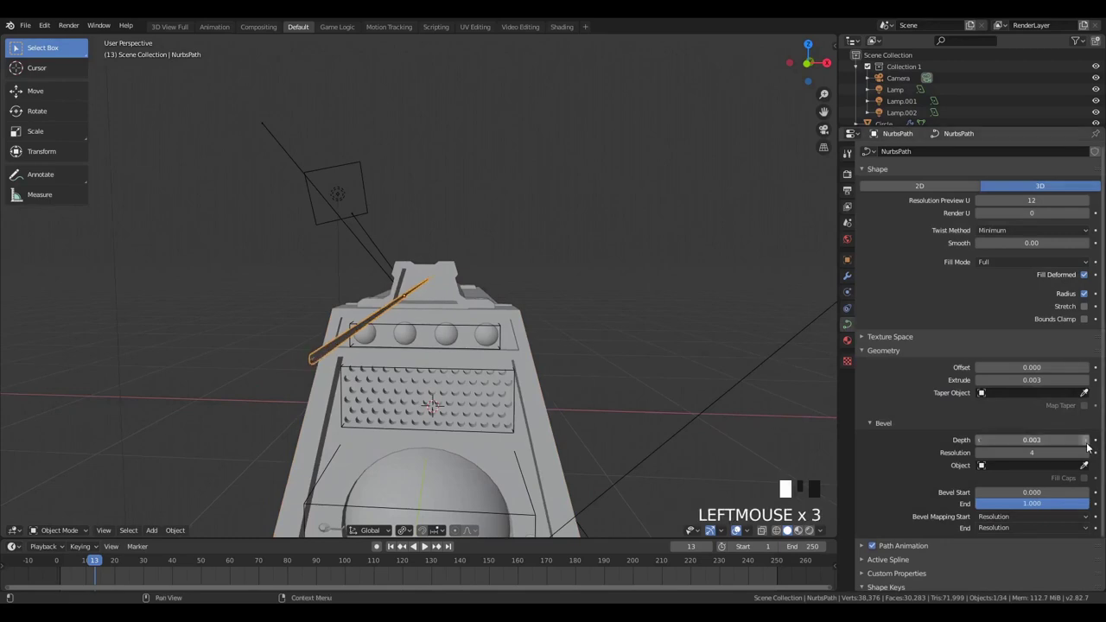
pyautogui.moveTo(518, 346); pyautogui.dragTo(564, 340, button='middle')
pyautogui.press('KP_0')
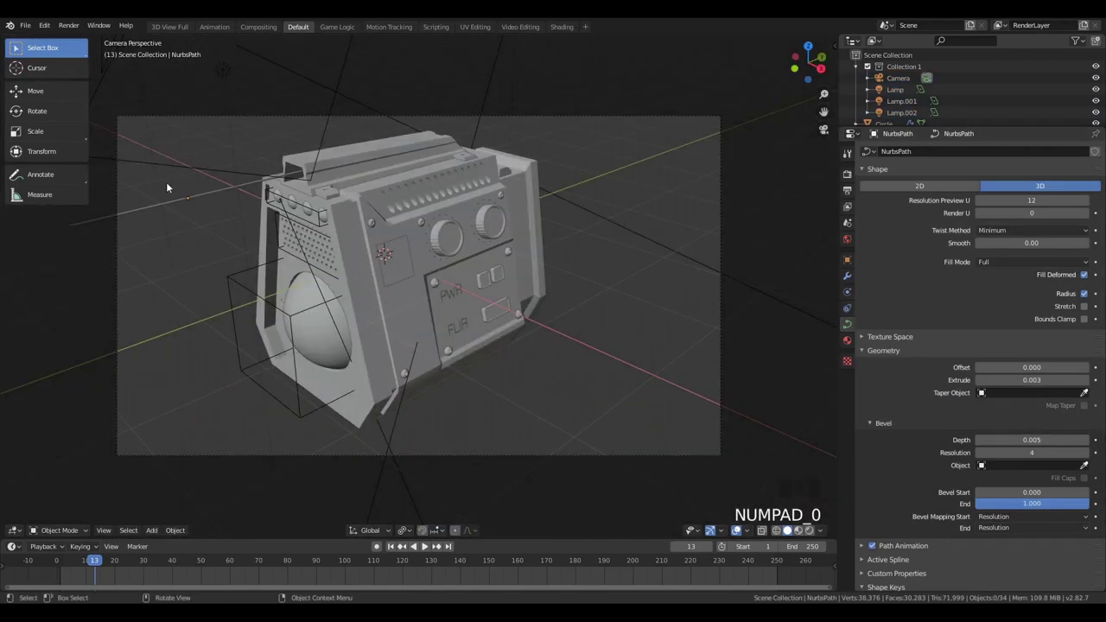
# Select the beam curve in the camera view and adjust its height along Z
pyautogui.click(170, 190)
pyautogui.click(179, 198)
pyautogui.press('g')
pyautogui.press('z')
pyautogui.click(179, 199)
# Give the beam a new material with an Emission surface and preview it with rendered shading
pyautogui.click(847, 341)
pyautogui.click(949, 189)
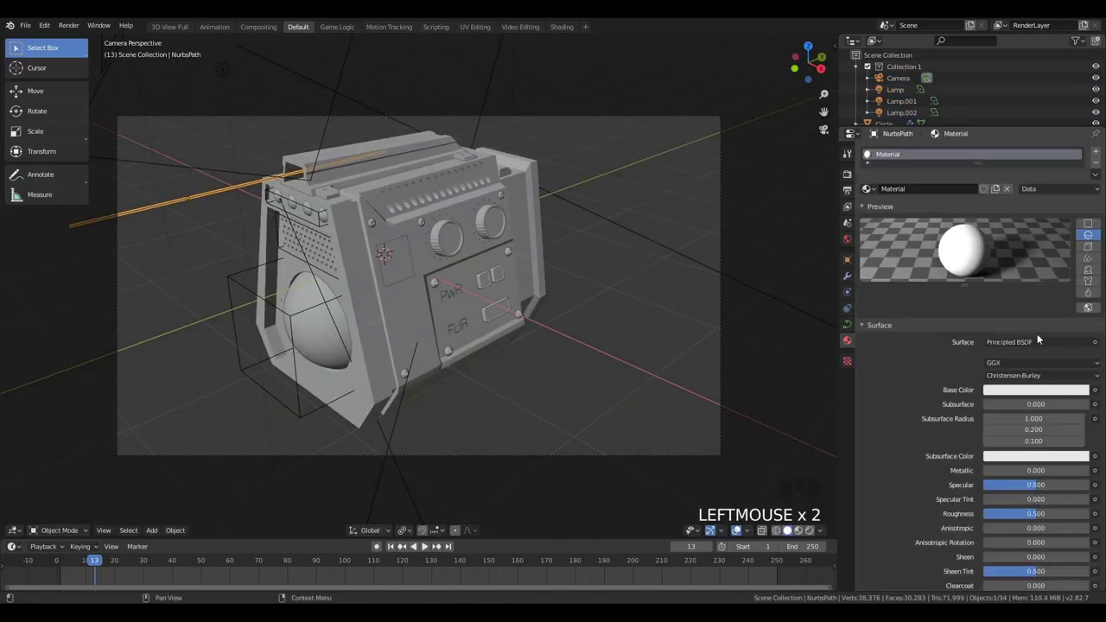
pyautogui.click(1037, 338)
pyautogui.click(1033, 336)
pyautogui.press('z')
pyautogui.click(605, 285)
pyautogui.press('a')
pyautogui.press('a')
pyautogui.press('a')
pyautogui.click(163, 193)
pyautogui.click(169, 201)
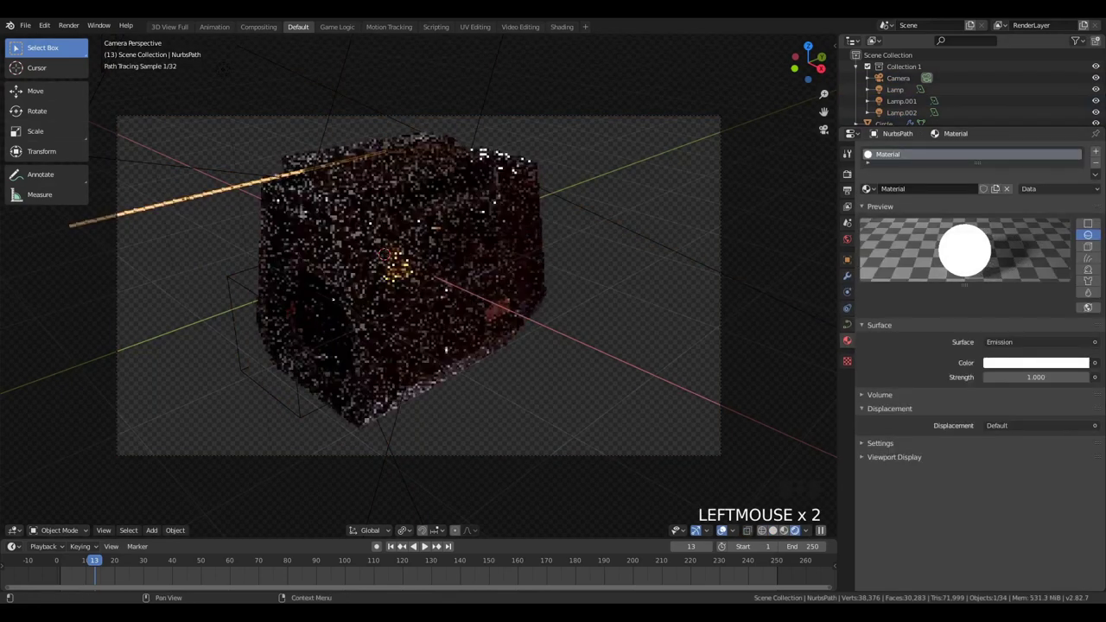
# Set the beam's emission colour to pink and its strength to 20, save the file and deselect everything
pyautogui.click(1020, 363)
pyautogui.click(1032, 258)
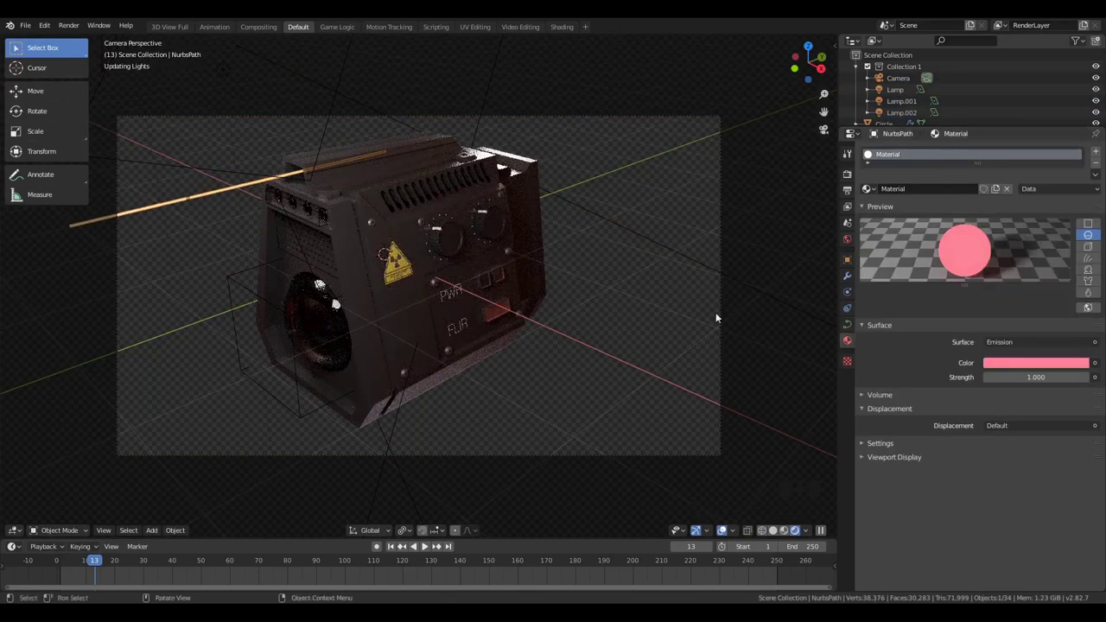
pyautogui.write('20')
pyautogui.press('Return')
pyautogui.hotkey('ctrl', 's')
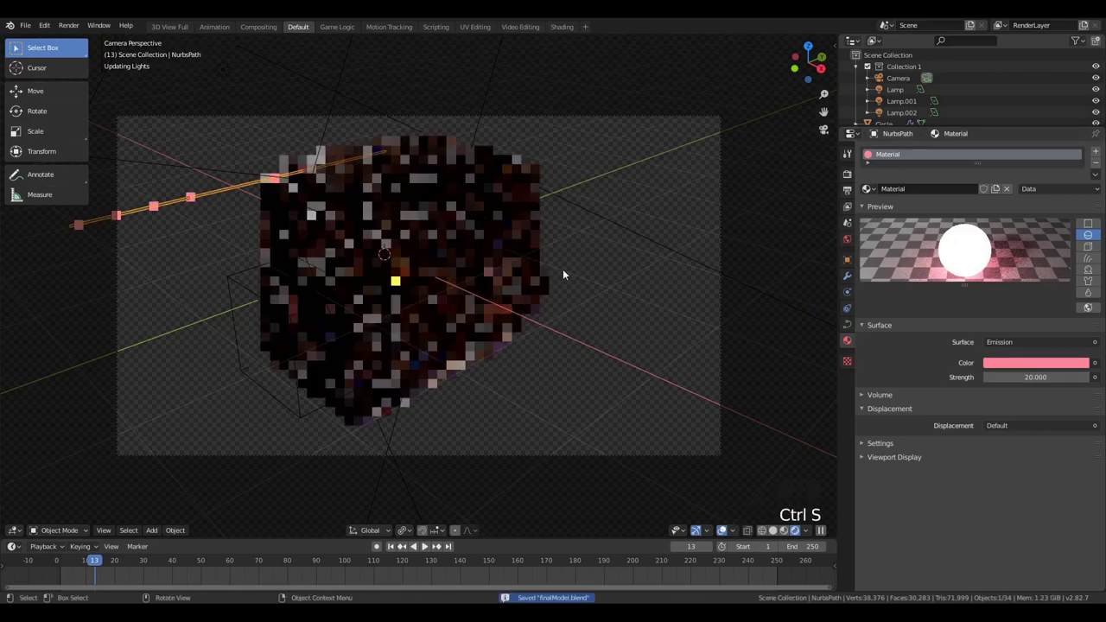
pyautogui.press('a')
pyautogui.press('a')
pyautogui.press('a')
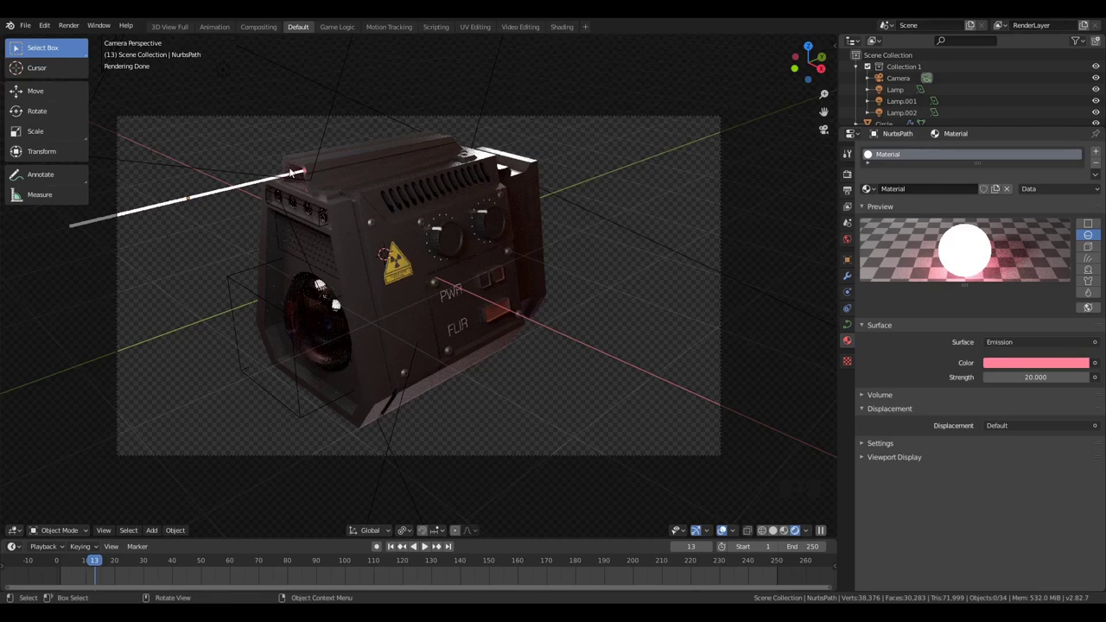
# Set the color management look to Medium High Contrast
pyautogui.click(847, 191)
pyautogui.click(847, 173)
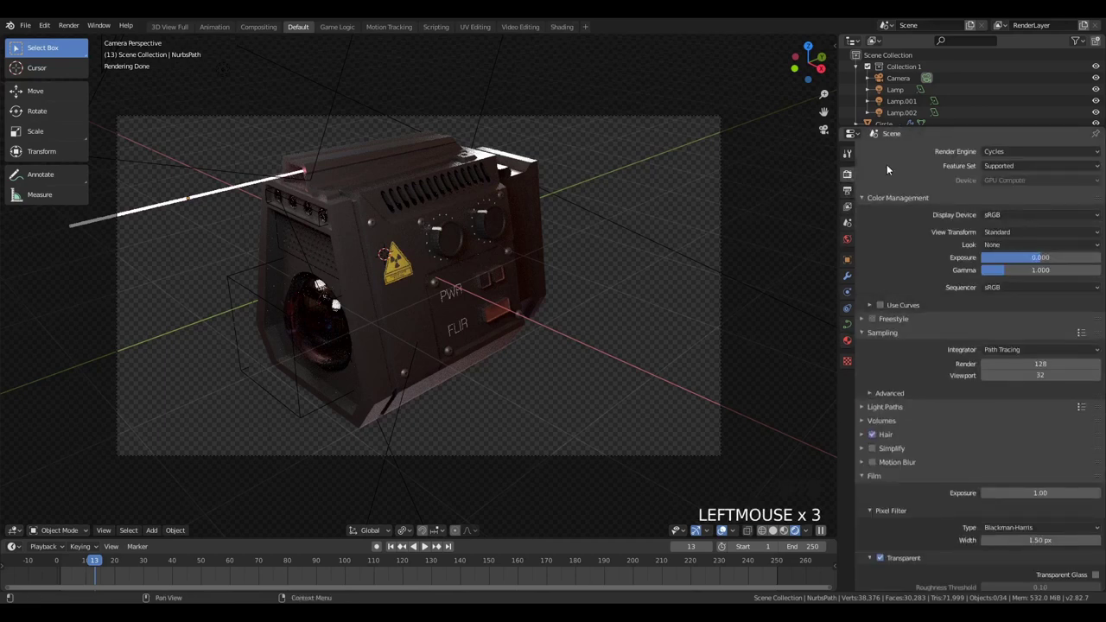
pyautogui.moveTo(1007, 251); pyautogui.dragTo(1024, 295)
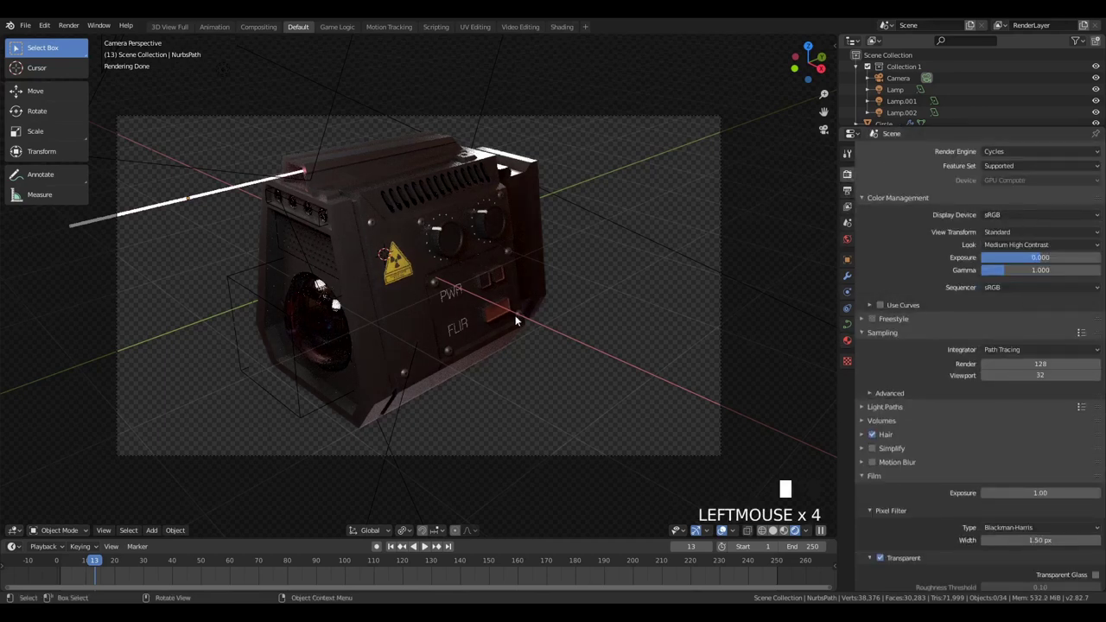
# Examine the device and its side panel from several angles in rendered and solid shading
pyautogui.scroll(1, 517, 319)
pyautogui.press('z')
pyautogui.click(600, 320)
pyautogui.moveTo(509, 316); pyautogui.dragTo(285, 276, button='middle')
pyautogui.press('z')
pyautogui.click(218, 273)
pyautogui.press('z')
pyautogui.click(253, 163)
pyautogui.press('a')
pyautogui.press('a')
pyautogui.press('a')
pyautogui.moveTo(290, 235); pyautogui.dragTo(549, 385, button='middle')
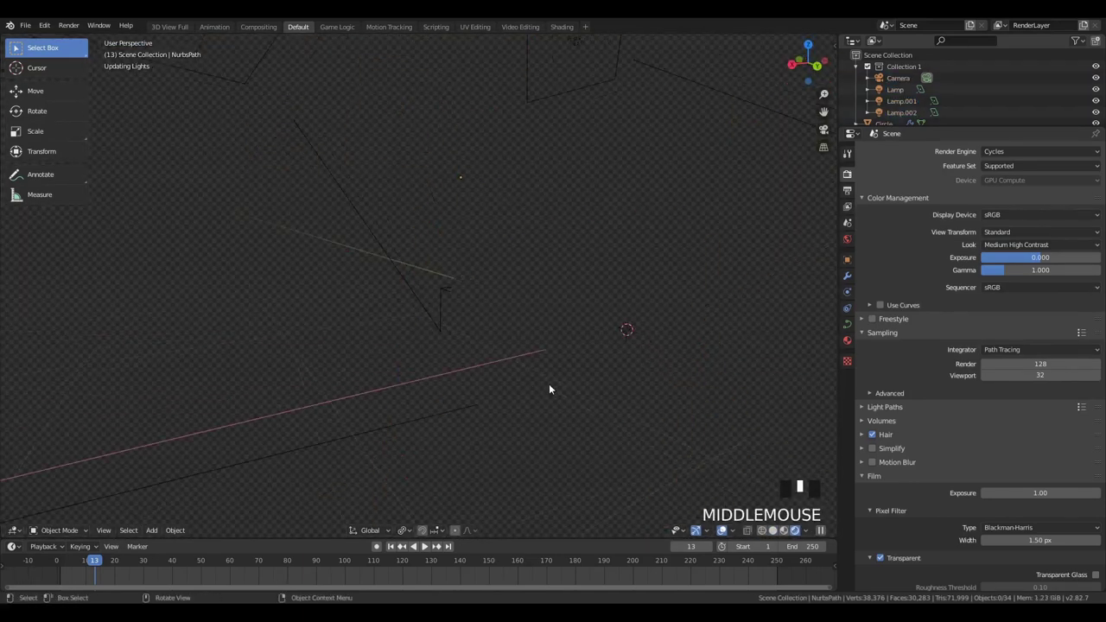
pyautogui.press('z')
pyautogui.click(657, 458)
pyautogui.click(659, 462)
# Set the render samples to 64 and check the light path settings
pyautogui.doubleClick(1067, 365)
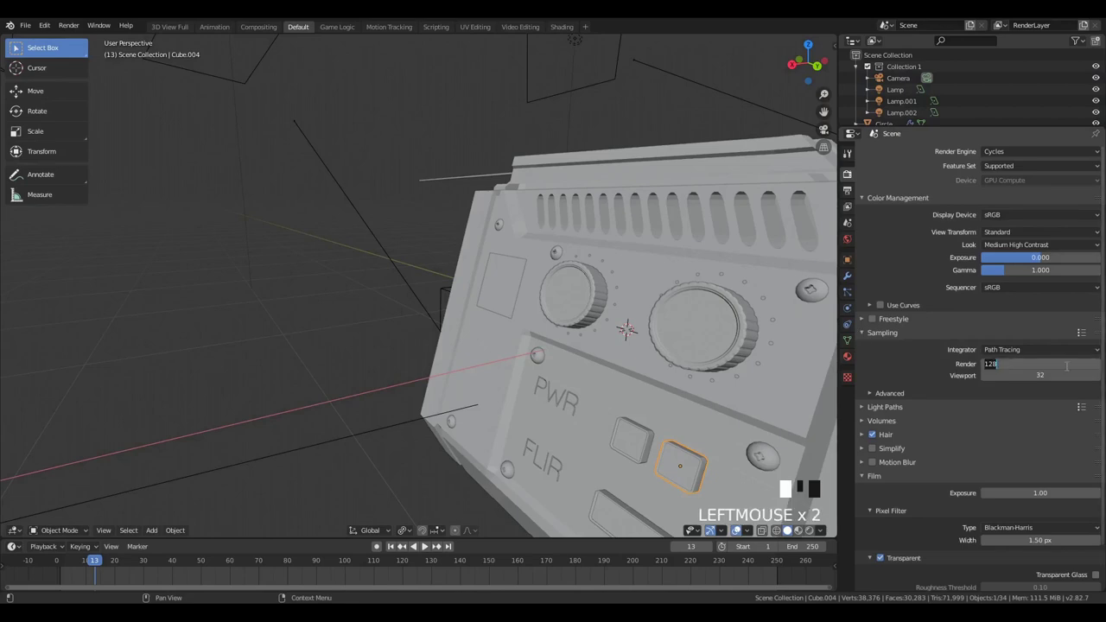
pyautogui.scroll(-4, 709, 389)
pyautogui.click(884, 422)
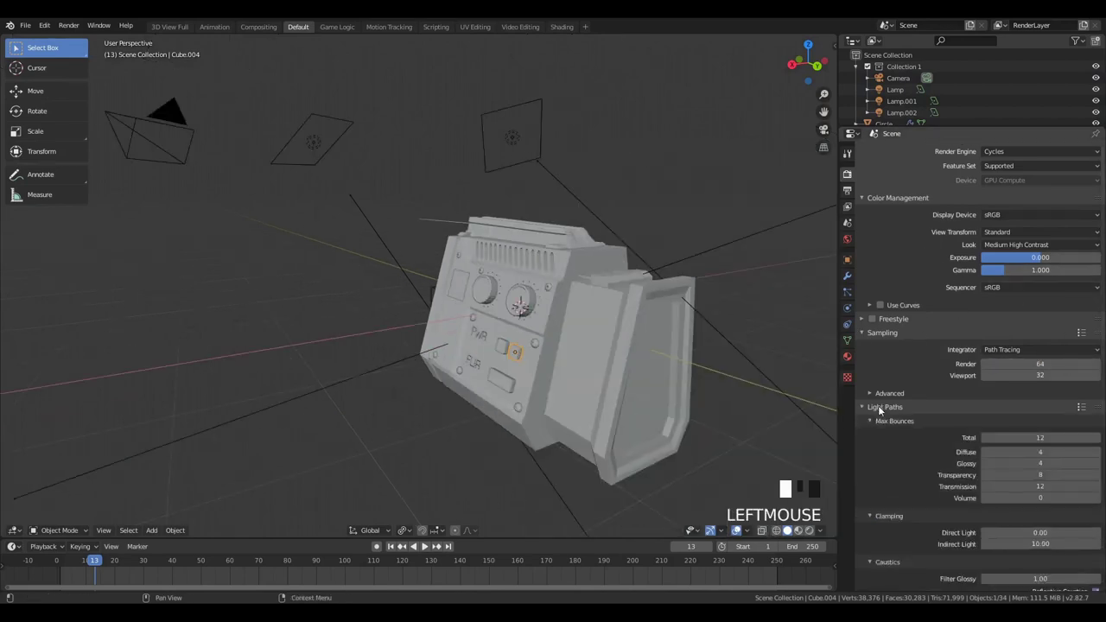
pyautogui.click(884, 422)
pyautogui.moveTo(810, 464); pyautogui.dragTo(829, 291, button='middle')
pyautogui.click(847, 292)
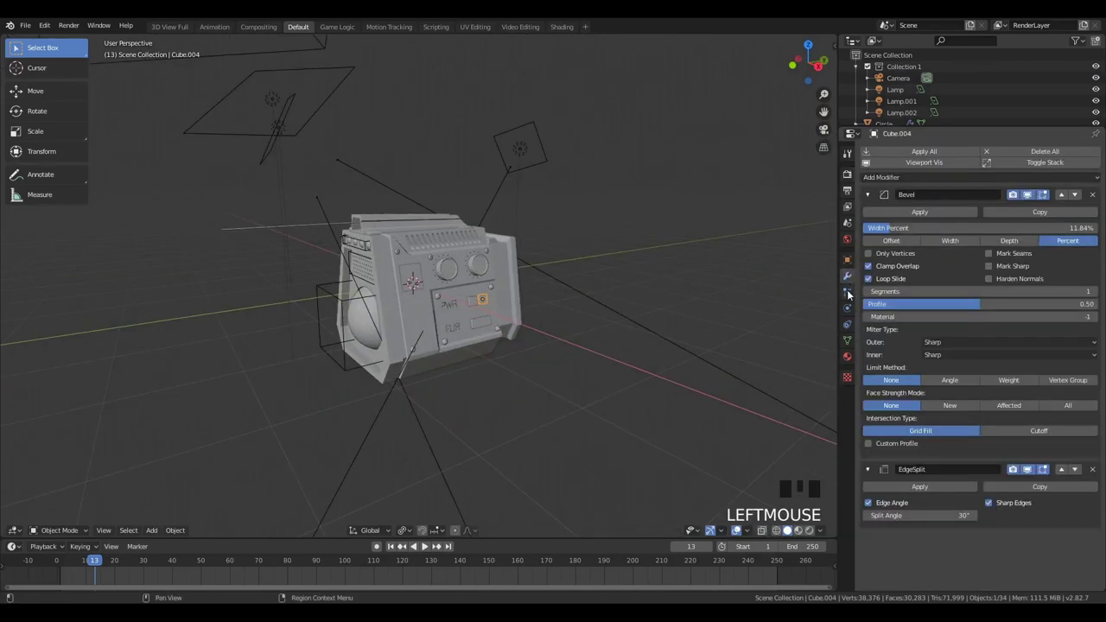
pyautogui.scroll(5, 655, 376)
pyautogui.scroll(7, 665, 385)
pyautogui.moveTo(677, 396); pyautogui.dragTo(463, 170, button='middle')
pyautogui.scroll(-4, 463, 170)
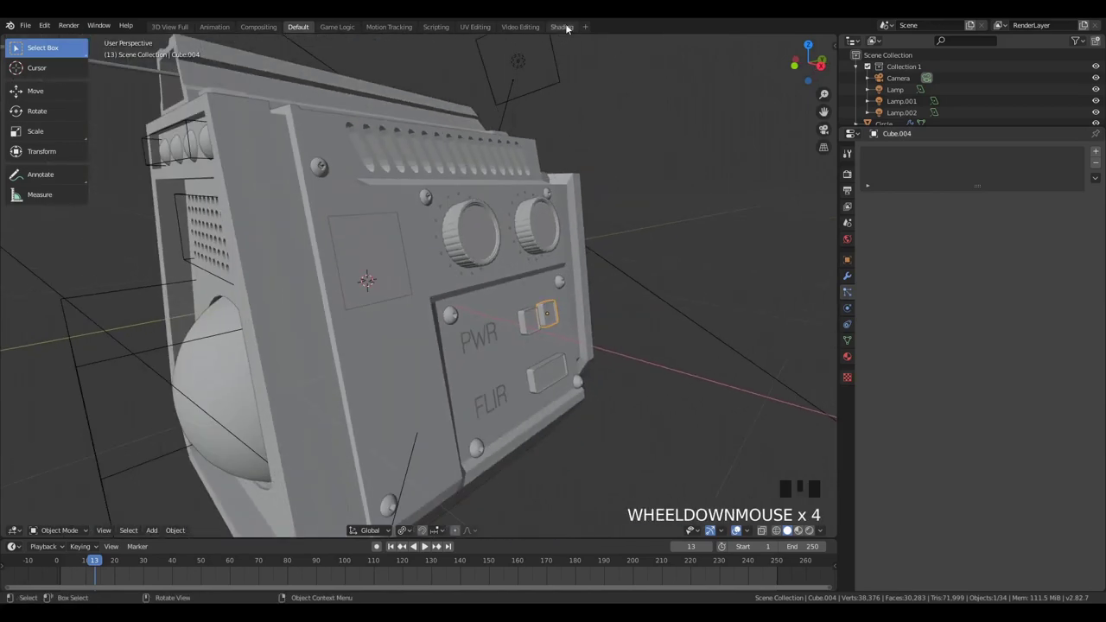
# Switch to the Shading workspace, frame the device and select all objects
pyautogui.click(561, 27)
pyautogui.scroll(7, 486, 263)
pyautogui.moveTo(581, 249); pyautogui.dragTo(553, 282, button='middle')
pyautogui.scroll(-3, 486, 263)
pyautogui.press('a')
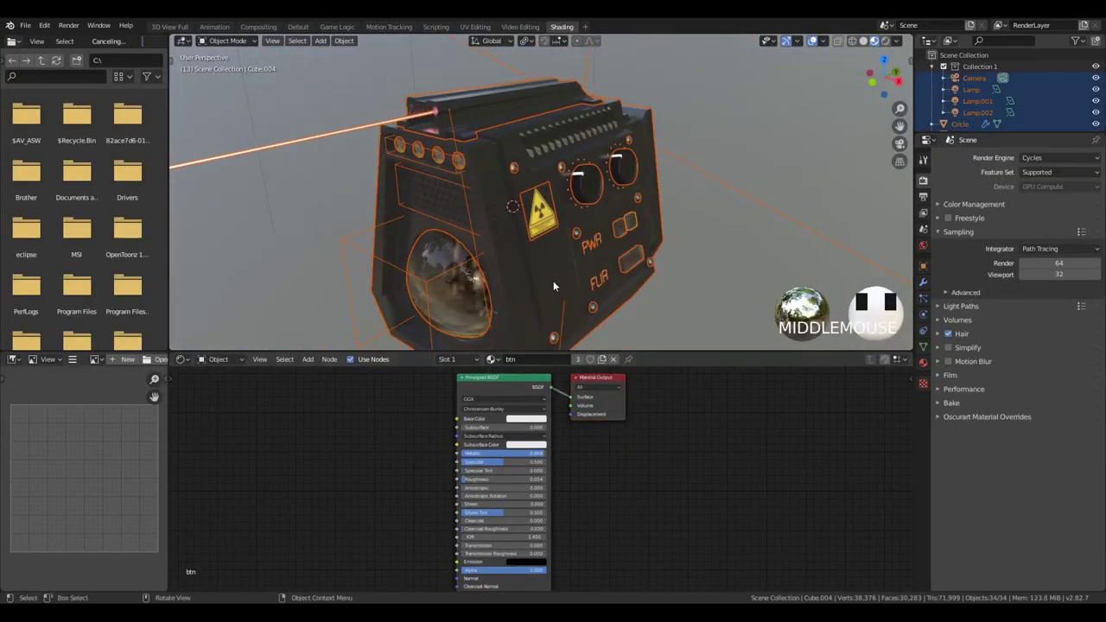
# Select the device's main body and add an Image Texture node to its bodyPaint material
pyautogui.click(549, 282)
pyautogui.hotkey('shift', 'a')
pyautogui.moveTo(402, 482)
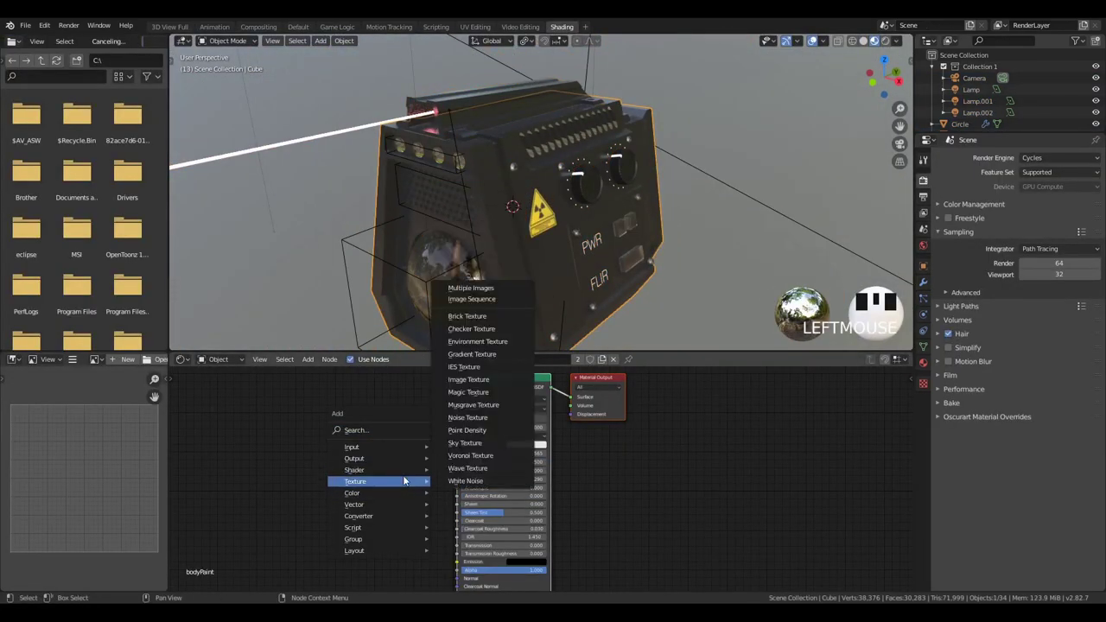
pyautogui.click(485, 419)
pyautogui.hotkey('shift', 'a')
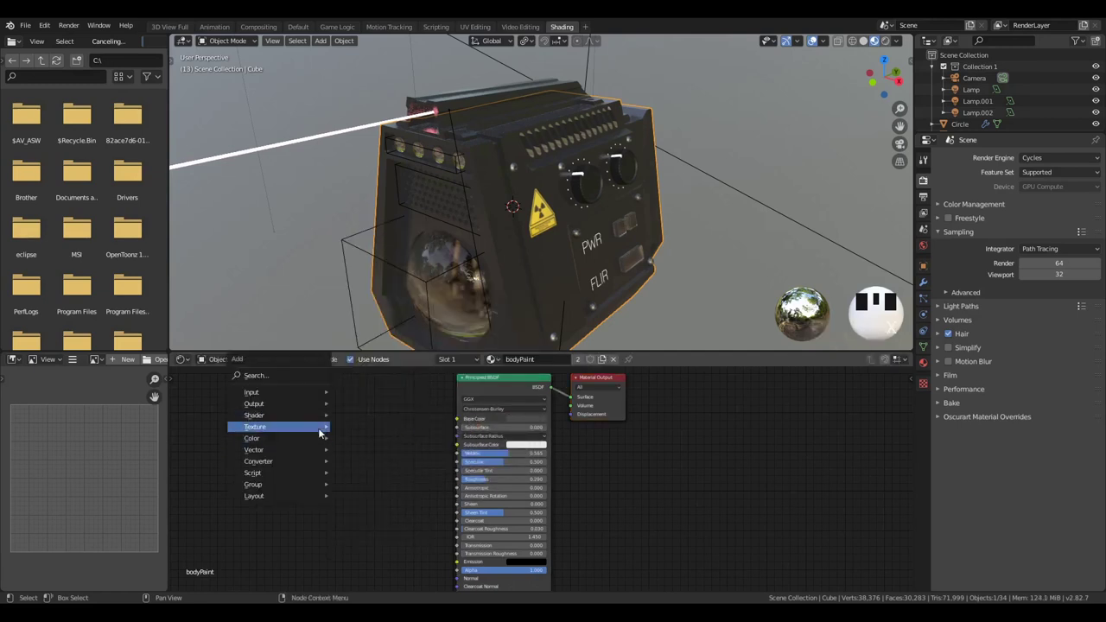
pyautogui.moveTo(320, 424)
pyautogui.click(380, 326)
pyautogui.click(368, 434)
# Collapse the body material's Principled BSDF node and place a duplicate of it below the original
pyautogui.hotkey('shift', 'a')
pyautogui.moveTo(390, 430)
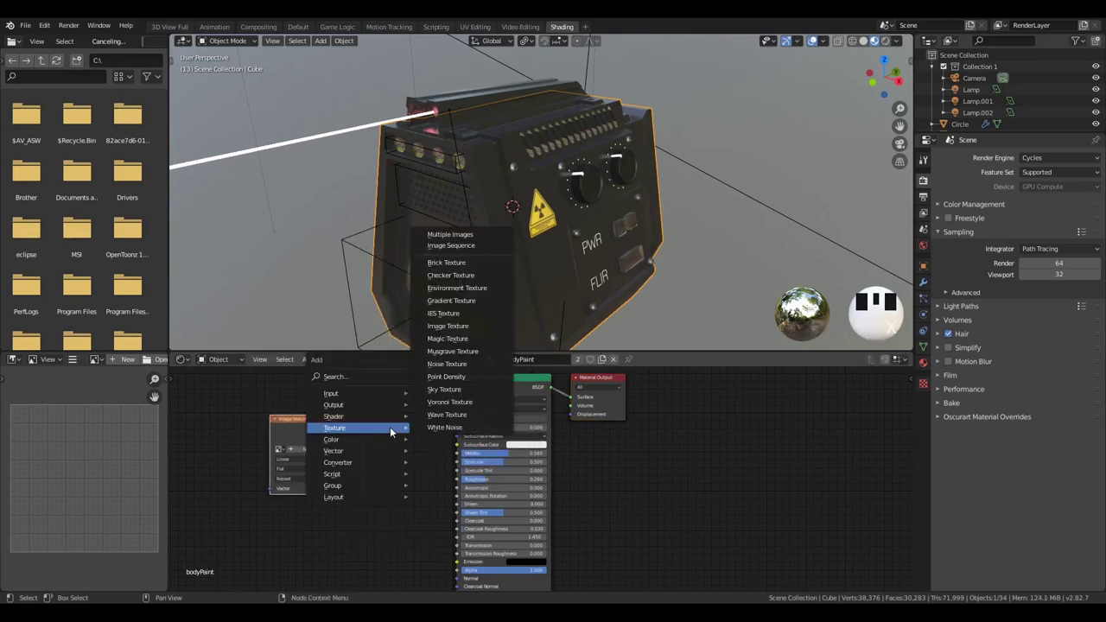
pyautogui.moveTo(512, 378); pyautogui.dragTo(500, 388)
pyautogui.click(451, 388)
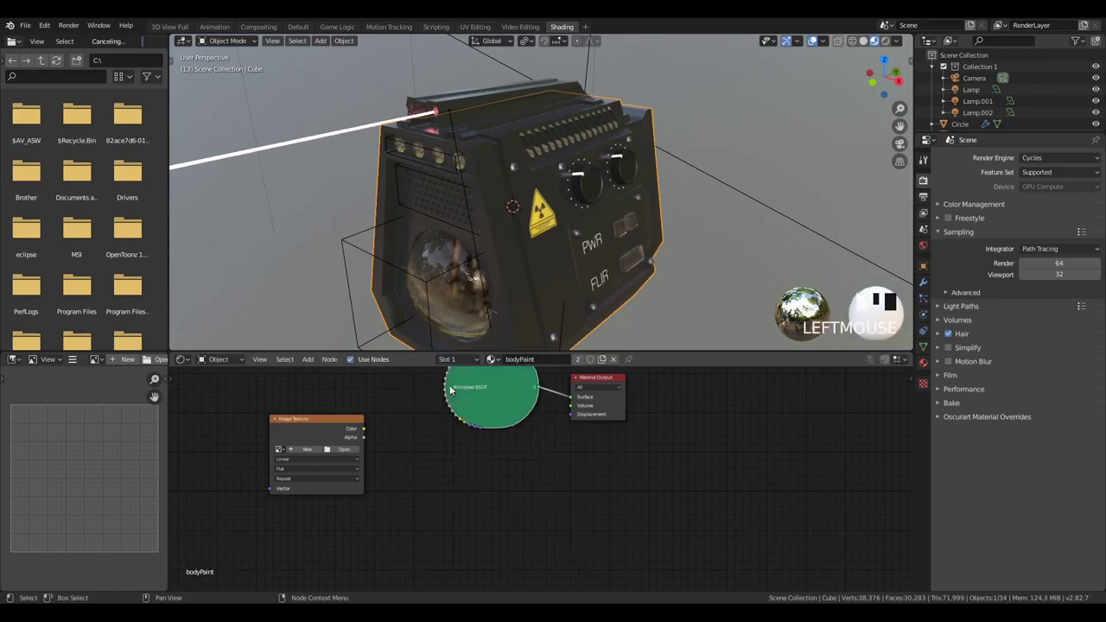
pyautogui.hotkey('shift', 'd')
pyautogui.click(500, 515)
# Insert a Mix Shader before the Material Output and link the duplicated Principled BSDF to its second shader input
pyautogui.hotkey('shift', 'a')
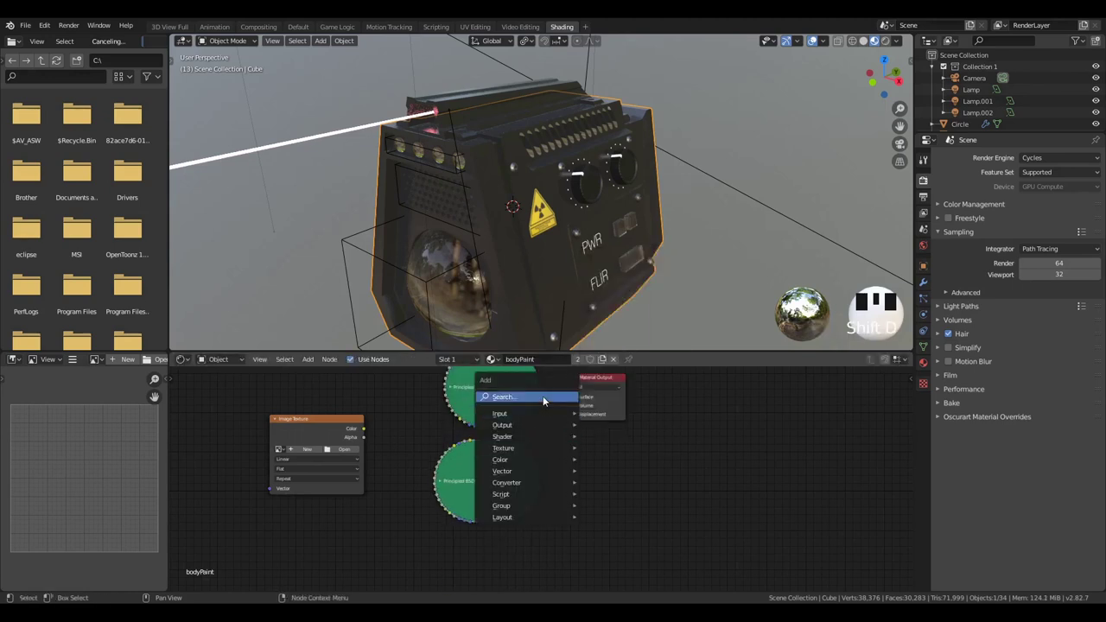
pyautogui.click(543, 396)
pyautogui.write('mix')
pyautogui.press('Return')
pyautogui.click(570, 386)
pyautogui.moveTo(600, 385); pyautogui.dragTo(610, 393)
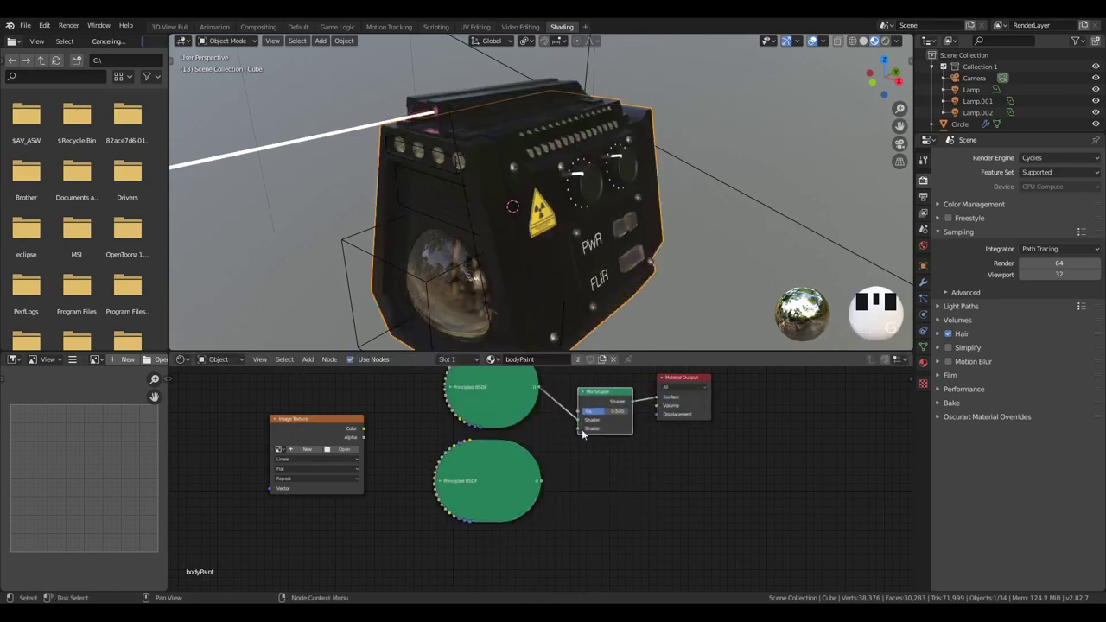
pyautogui.moveTo(542, 482); pyautogui.dragTo(513, 478)
# Expand the duplicated Principled BSDF and set its base color to white and its metallic value to 1.000
pyautogui.click(440, 481)
pyautogui.scroll(-1, 505, 502)
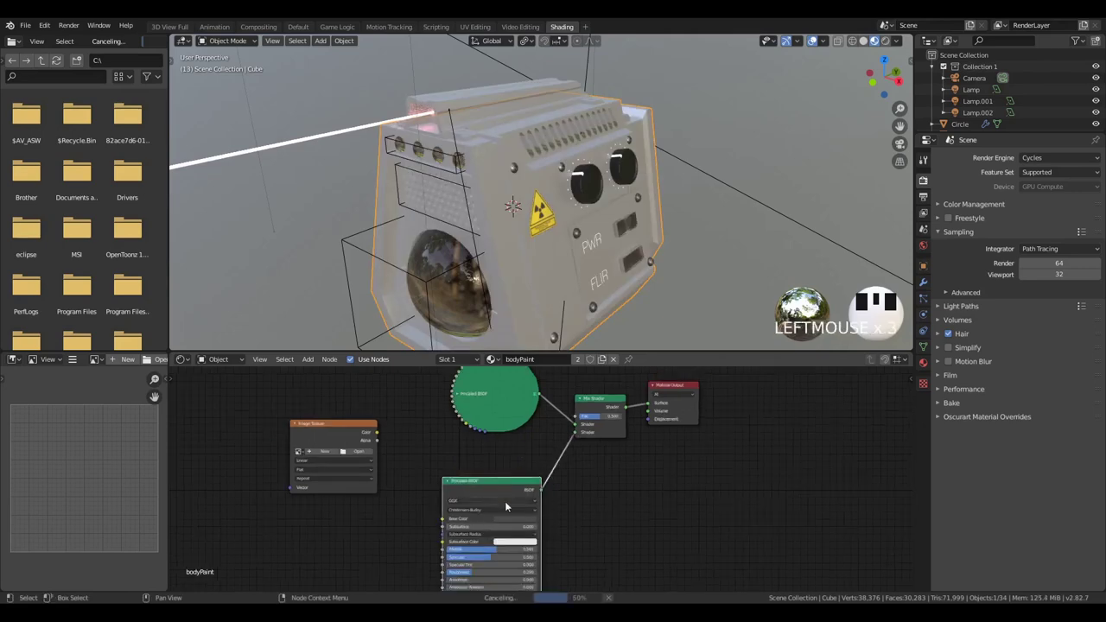
pyautogui.moveTo(505, 501); pyautogui.dragTo(519, 438, button='middle')
pyautogui.scroll(5, 535, 480)
pyautogui.moveTo(381, 386); pyautogui.dragTo(431, 423, button='middle')
pyautogui.moveTo(508, 372); pyautogui.dragTo(505, 445, button='middle')
pyautogui.click(563, 548)
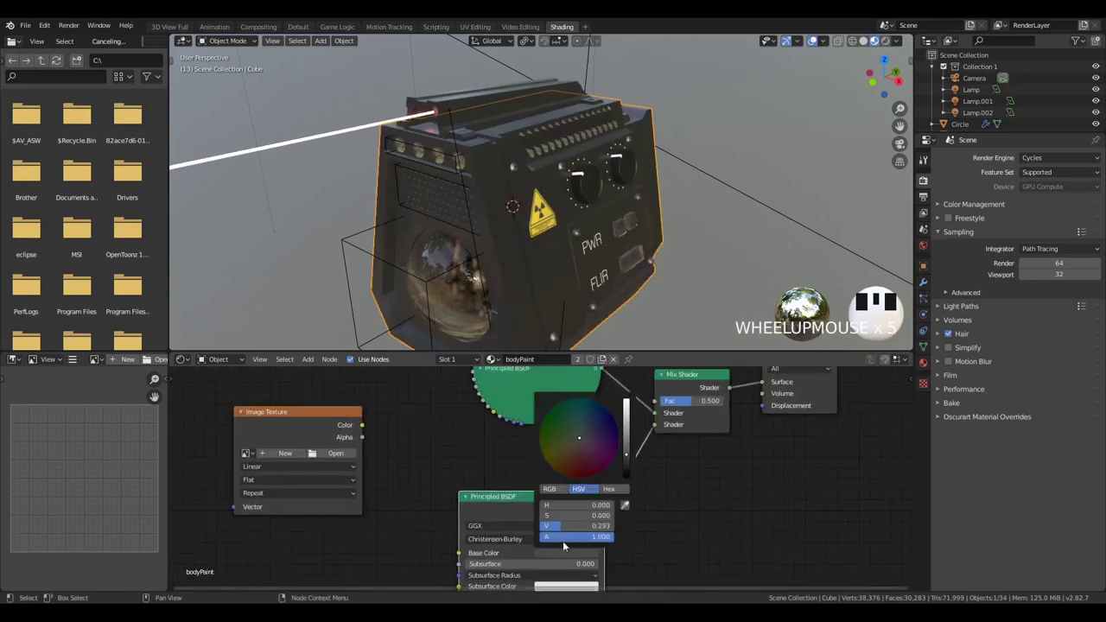
pyautogui.click(625, 403)
pyautogui.scroll(-1, 570, 476)
pyautogui.moveTo(570, 475); pyautogui.dragTo(547, 449, button='middle')
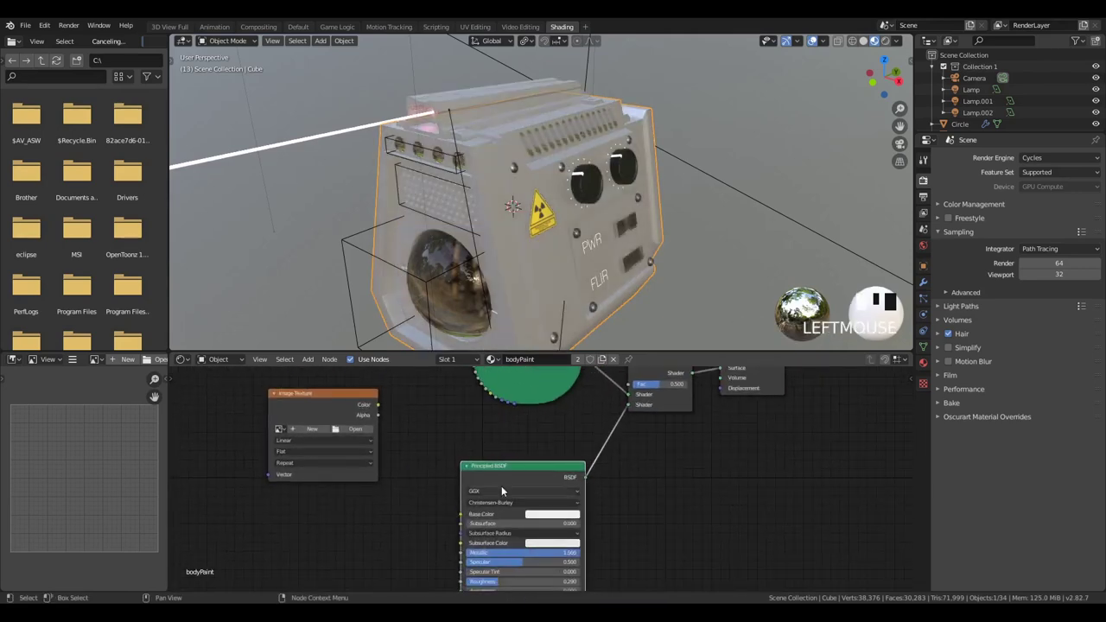
# Link the Image Texture color to the Mix Shader factor and load salt-008.png into the texture
pyautogui.moveTo(453, 399); pyautogui.dragTo(462, 457, button='middle')
pyautogui.moveTo(254, 425); pyautogui.dragTo(377, 461)
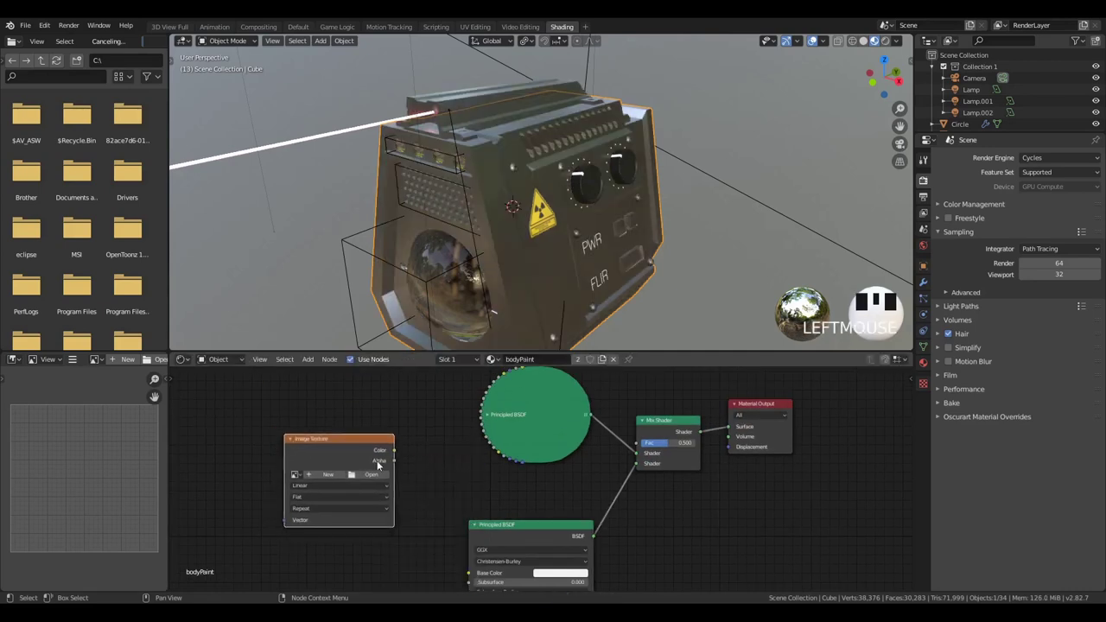
pyautogui.moveTo(428, 464)
pyautogui.mouseDown(button='middle')
pyautogui.moveTo(439, 413)
pyautogui.moveTo(410, 468)
pyautogui.mouseUp(button='middle')
pyautogui.moveTo(399, 458); pyautogui.dragTo(646, 449)
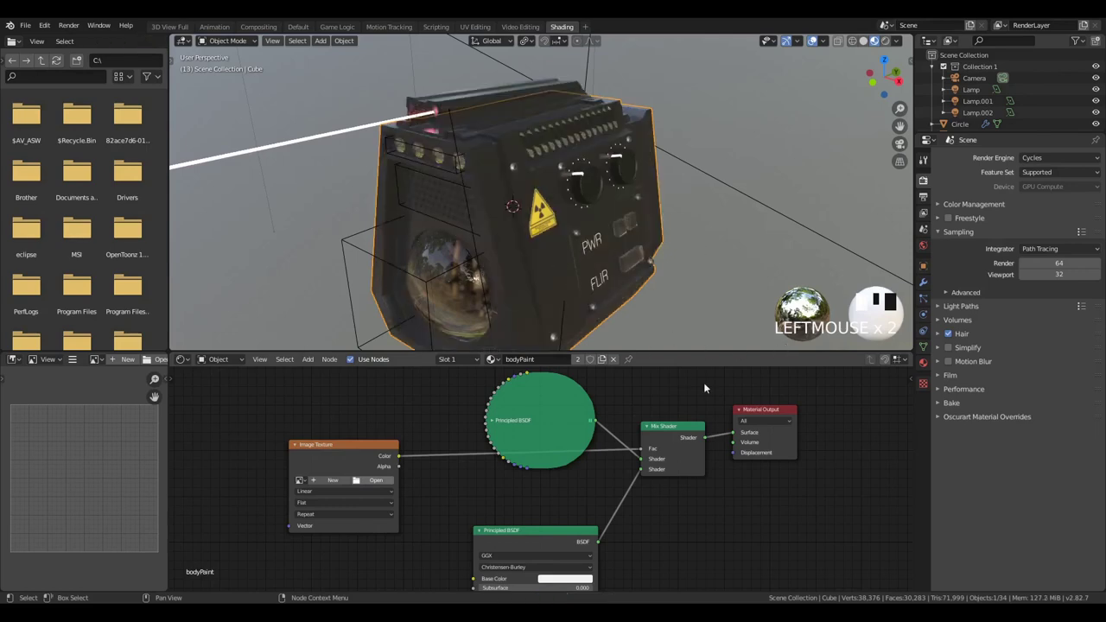
pyautogui.scroll(2, 470, 264)
pyautogui.scroll(-2, 472, 270)
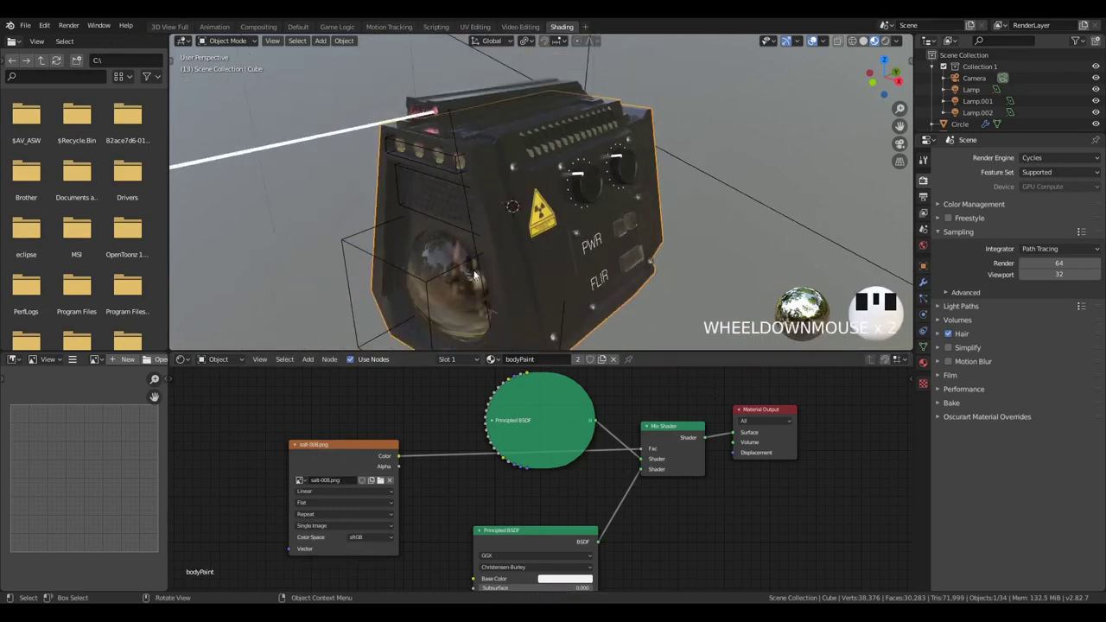
# Try routing the salt texture's color into the Material Output displacement, and return the link to the Mix Shader factor
pyautogui.scroll(5, 474, 275)
pyautogui.keyDown('alt'); pyautogui.moveTo(474, 276); pyautogui.dragTo(573, 289, button='middle'); pyautogui.keyUp('alt')
pyautogui.scroll(-5, 541, 293)
pyautogui.scroll(3, 534, 299)
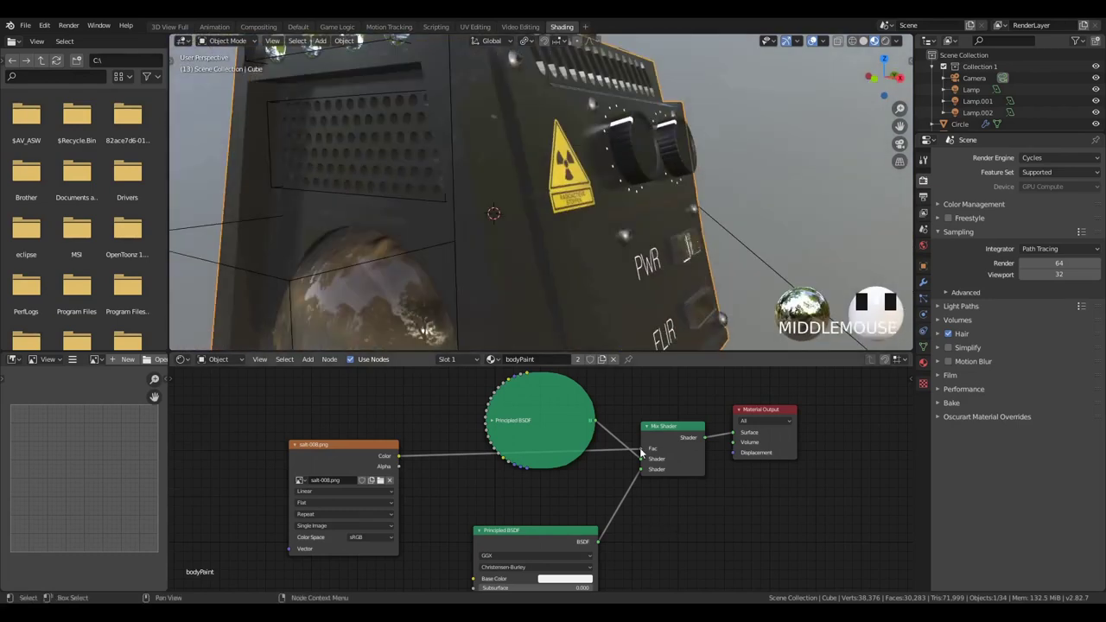
pyautogui.moveTo(642, 449); pyautogui.dragTo(733, 452)
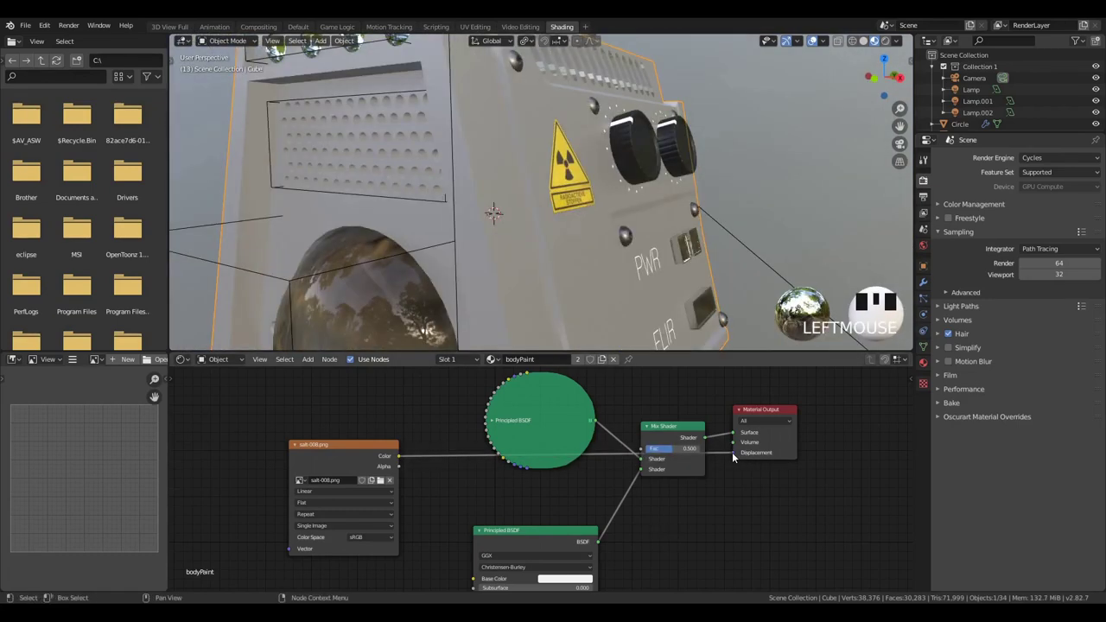
pyautogui.scroll(-1, 605, 316)
pyautogui.moveTo(604, 318); pyautogui.dragTo(615, 317, button='middle')
pyautogui.scroll(-2, 617, 315)
pyautogui.moveTo(619, 314); pyautogui.dragTo(660, 313, button='middle')
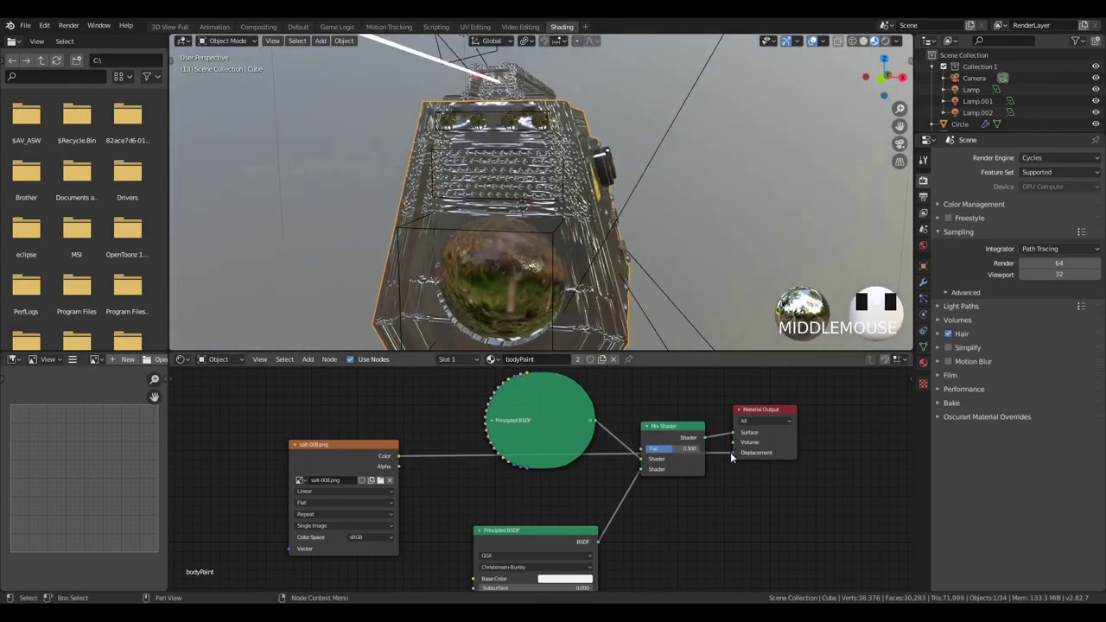
pyautogui.moveTo(733, 452); pyautogui.dragTo(642, 449)
pyautogui.moveTo(553, 302); pyautogui.dragTo(497, 302, button='middle')
# Expand the original Principled BSDF and link the salt texture's color to its roughness input
pyautogui.moveTo(600, 488); pyautogui.dragTo(626, 460, button='middle')
pyautogui.click(517, 392)
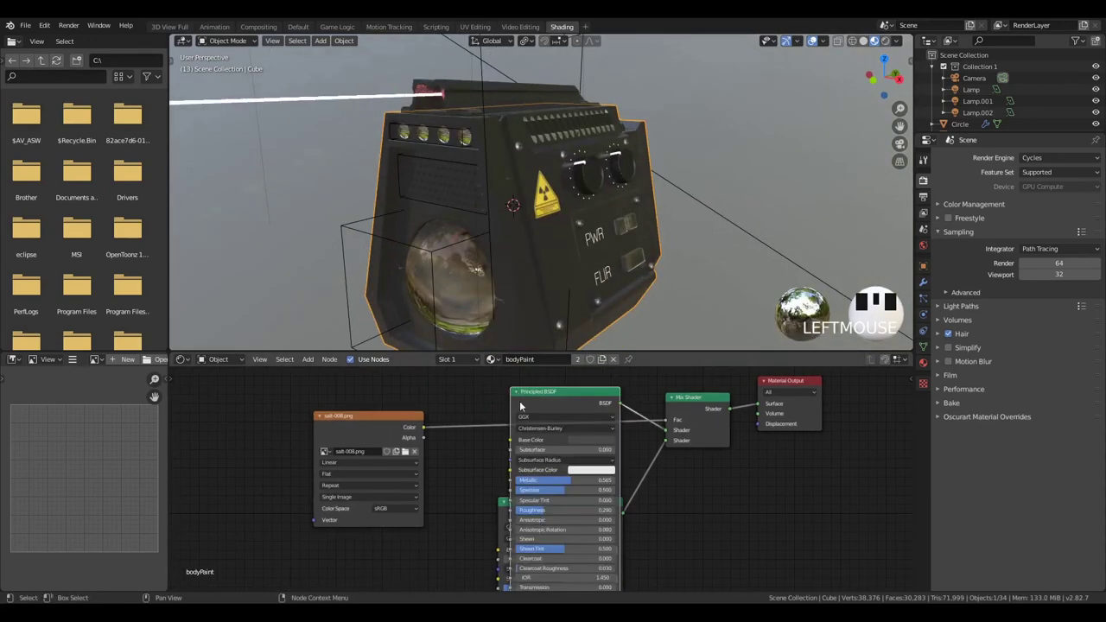
pyautogui.moveTo(425, 431); pyautogui.dragTo(444, 459)
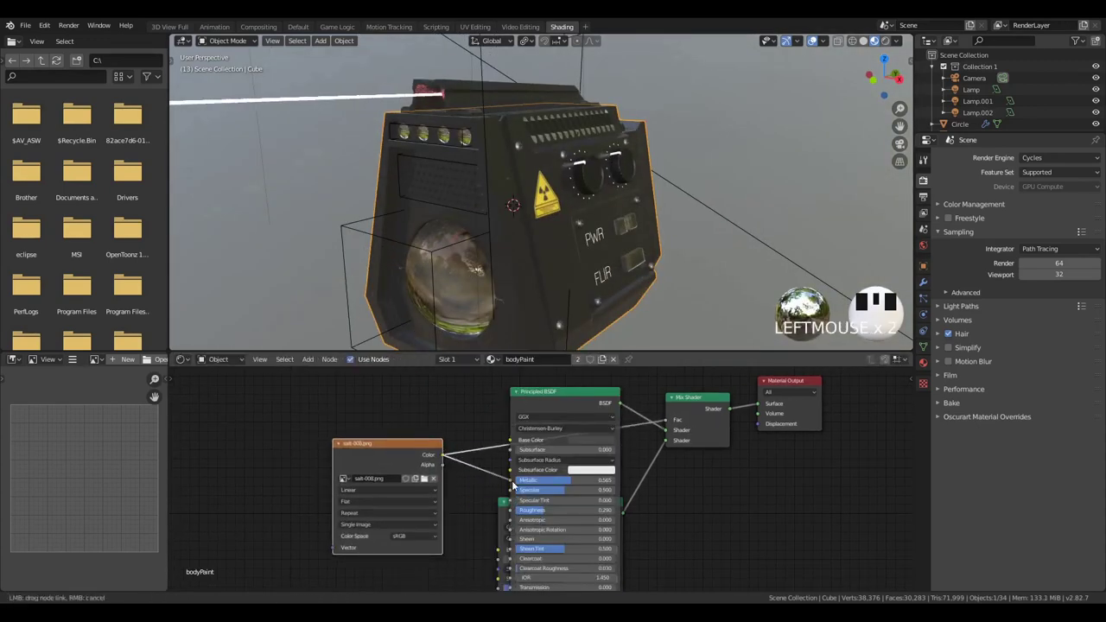
pyautogui.moveTo(517, 517); pyautogui.dragTo(515, 512)
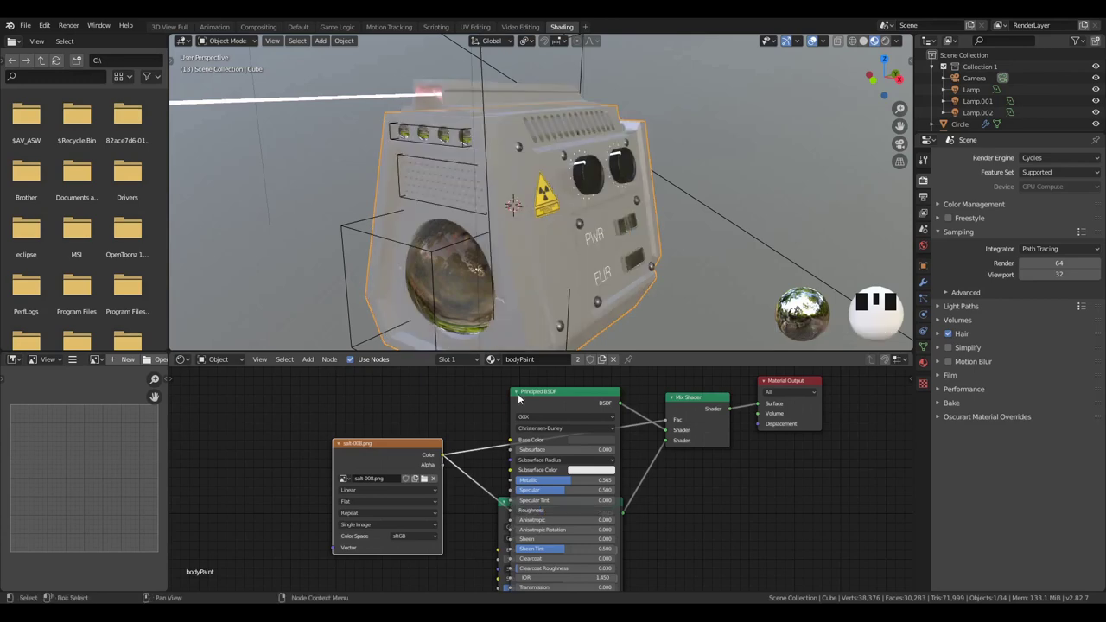
pyautogui.moveTo(543, 397); pyautogui.dragTo(526, 390)
pyautogui.moveTo(493, 277); pyautogui.dragTo(449, 261, button='middle')
pyautogui.scroll(-2, 551, 243)
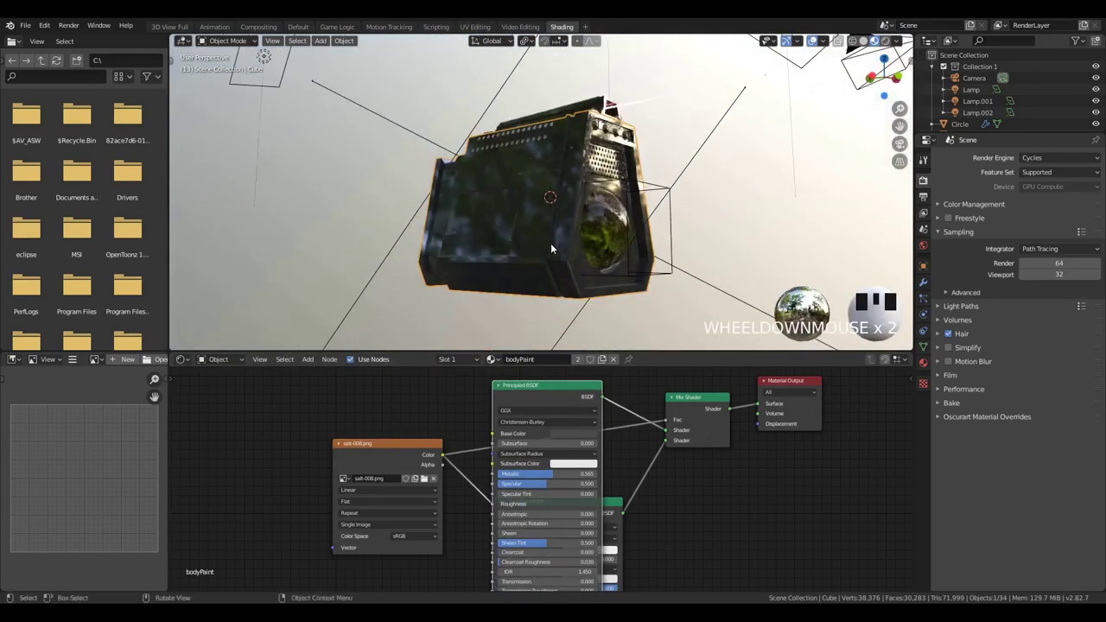
pyautogui.moveTo(551, 243); pyautogui.dragTo(391, 271, button='middle')
# Switch the viewport to rendered shading, deselect everything and reroute the texture link from roughness to the metallic input
pyautogui.click(885, 41)
pyautogui.press('a')
pyautogui.press('a')
pyautogui.press('a')
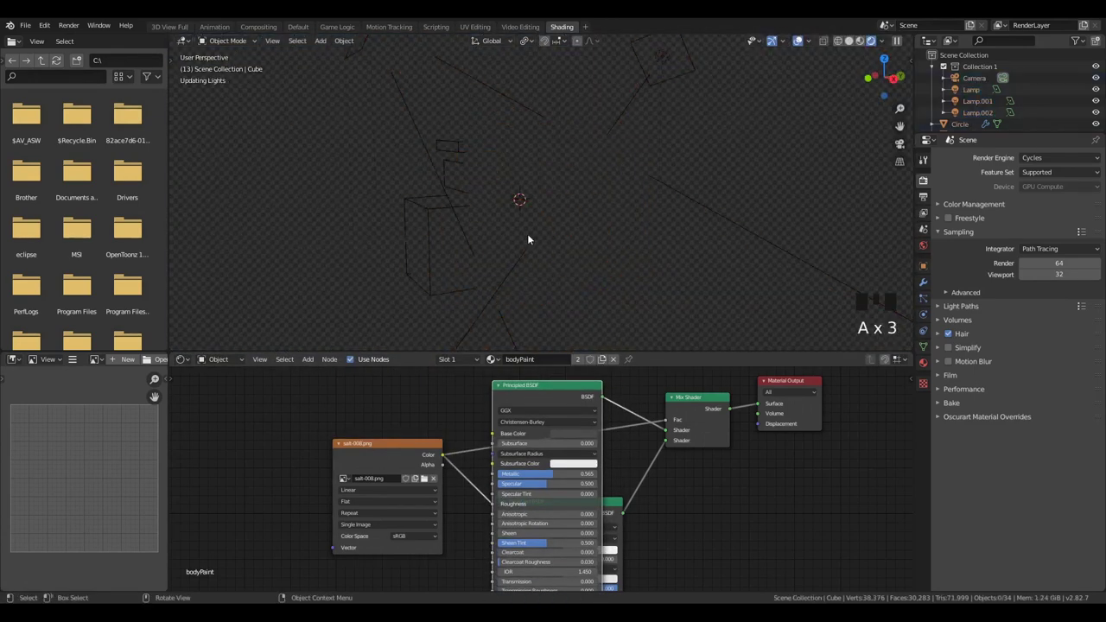
pyautogui.moveTo(492, 504); pyautogui.dragTo(495, 474)
pyautogui.moveTo(525, 399); pyautogui.dragTo(500, 408)
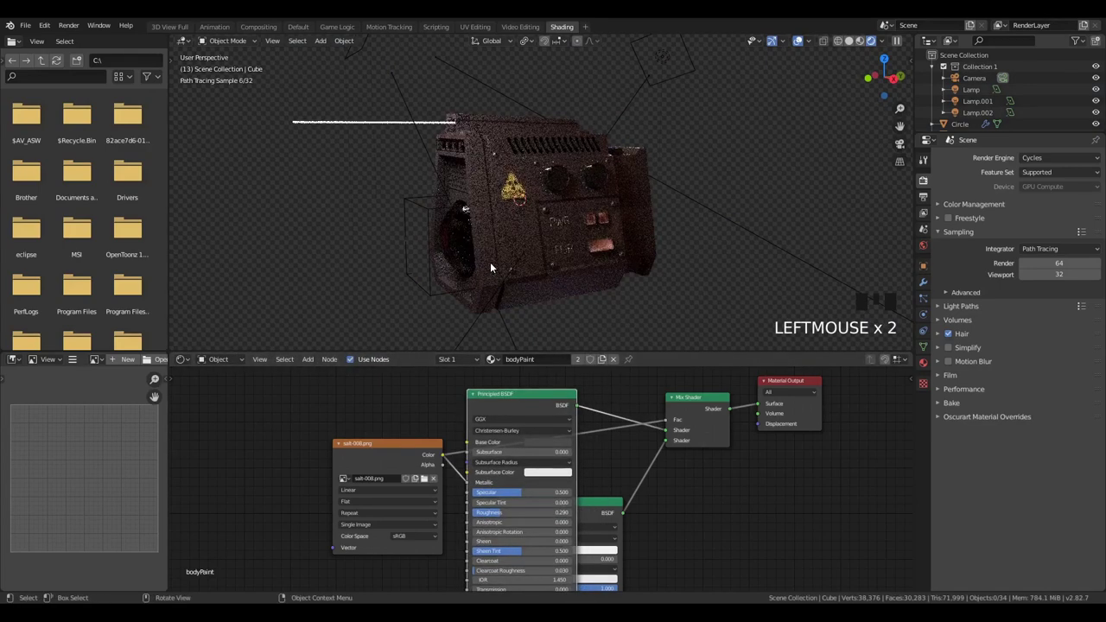
pyautogui.scroll(1, 386, 441)
# Insert a ColorRamp node between the salt texture and the original Principled BSDF's metallic input
pyautogui.moveTo(379, 444); pyautogui.dragTo(265, 414)
pyautogui.hotkey('shift', 'a')
pyautogui.moveTo(397, 513)
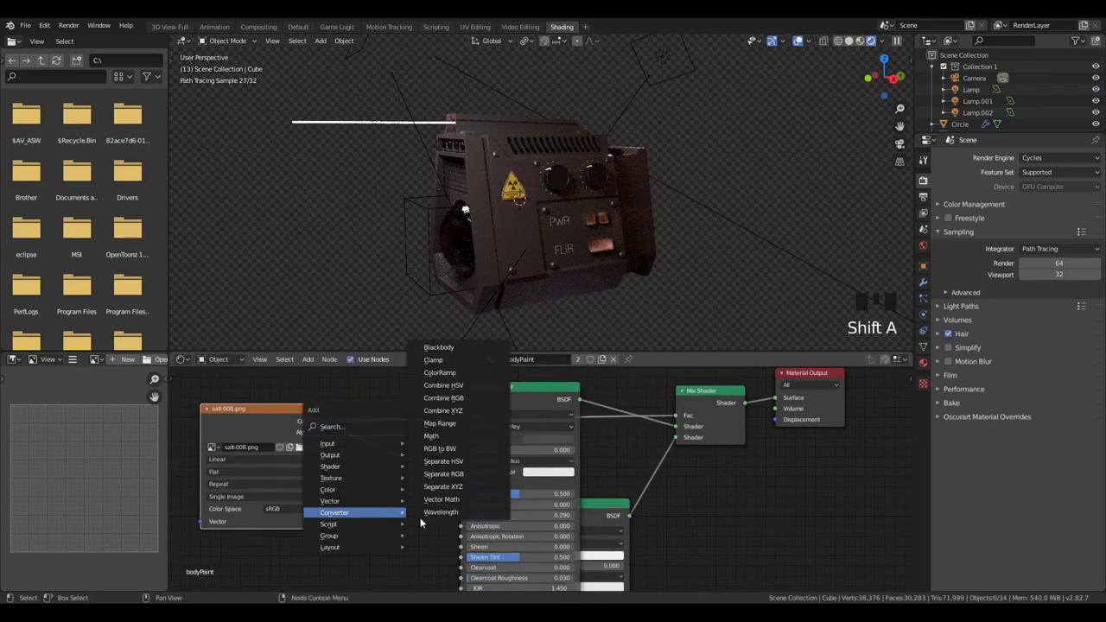
pyautogui.click(450, 373)
pyautogui.click(452, 471)
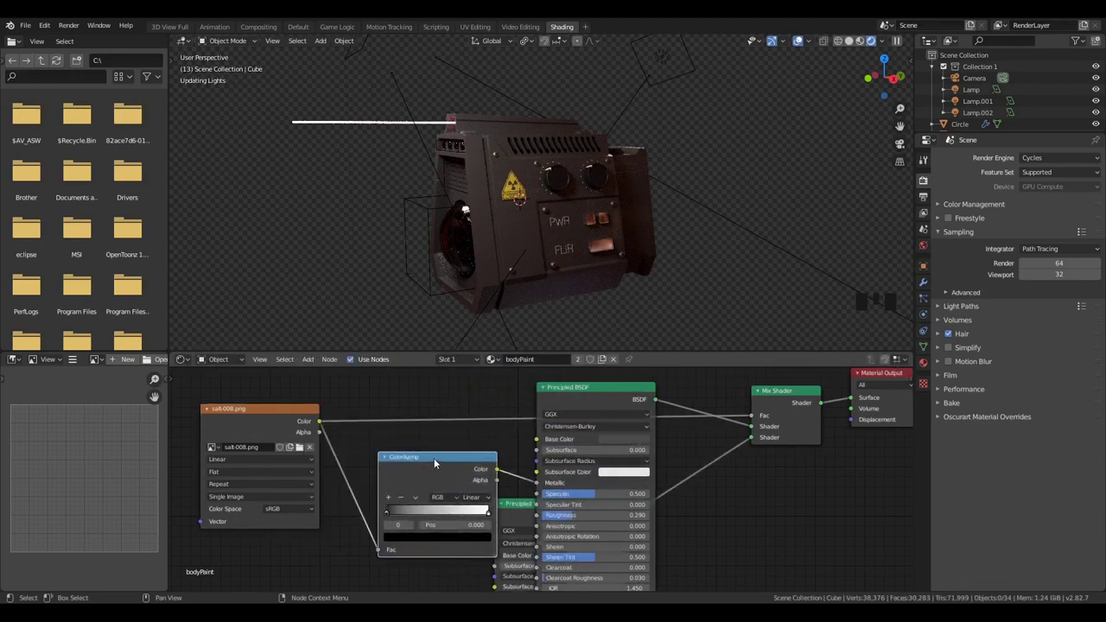
# Rearrange the ColorRamp and second Principled BSDF, and link the ColorRamp color to the Mix Shader factor
pyautogui.moveTo(435, 464); pyautogui.dragTo(400, 466)
pyautogui.moveTo(517, 503); pyautogui.dragTo(687, 497)
pyautogui.moveTo(462, 471); pyautogui.dragTo(657, 553)
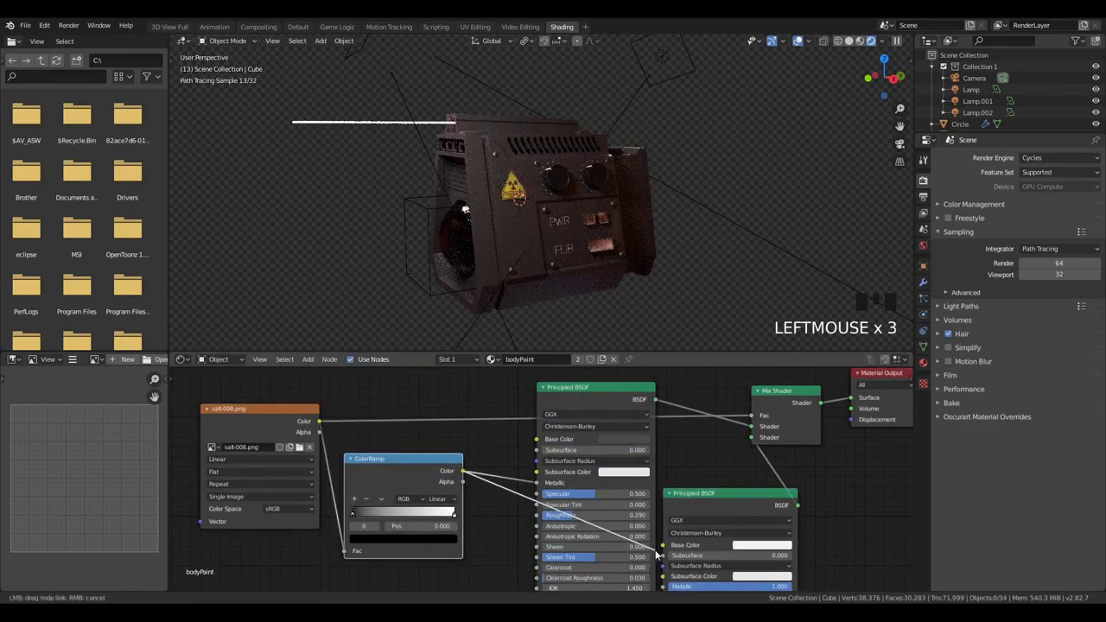
pyautogui.moveTo(750, 423); pyautogui.dragTo(724, 486)
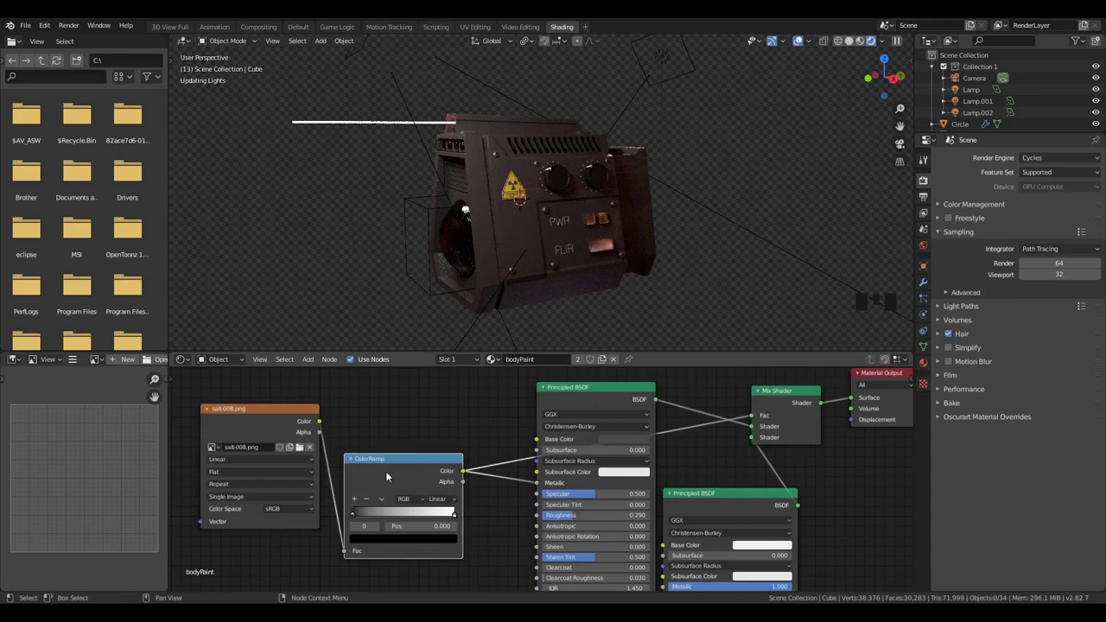
# Set the ColorRamp to Constant interpolation with the white stop at about 0.043, and view the body in Material Preview
pyautogui.moveTo(437, 499); pyautogui.dragTo(348, 515)
pyautogui.press('z')
pyautogui.click(560, 333)
pyautogui.scroll(3, 484, 259)
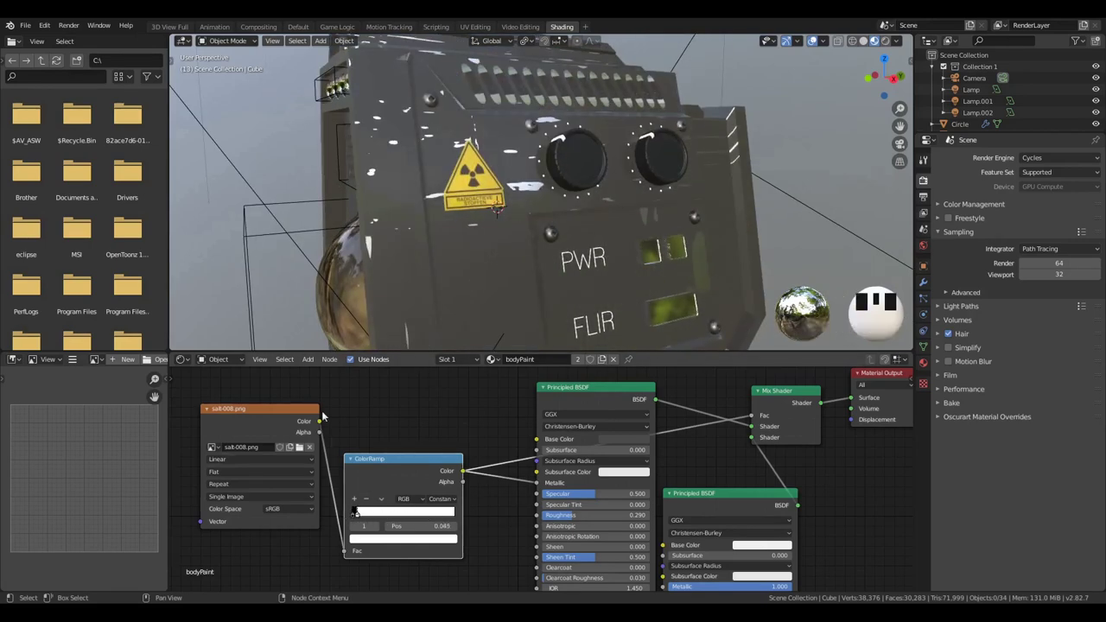
# Add a Mapping node before the salt texture and link it to the texture's vector input
pyautogui.scroll(-4, 447, 406)
pyautogui.moveTo(447, 406); pyautogui.dragTo(566, 404, button='middle')
pyautogui.moveTo(519, 156); pyautogui.dragTo(552, 146, button='middle')
pyautogui.scroll(-2, 518, 182)
pyautogui.moveTo(471, 186); pyautogui.dragTo(471, 209, button='middle')
pyautogui.scroll(1, 471, 209)
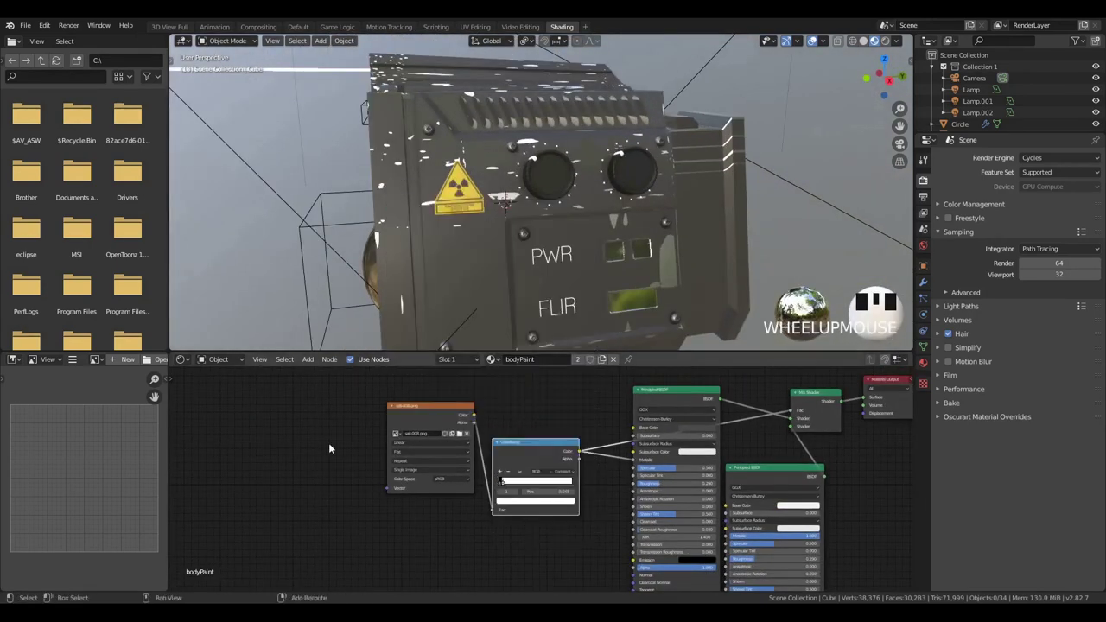
pyautogui.hotkey('shift', 'a')
pyautogui.moveTo(314, 435)
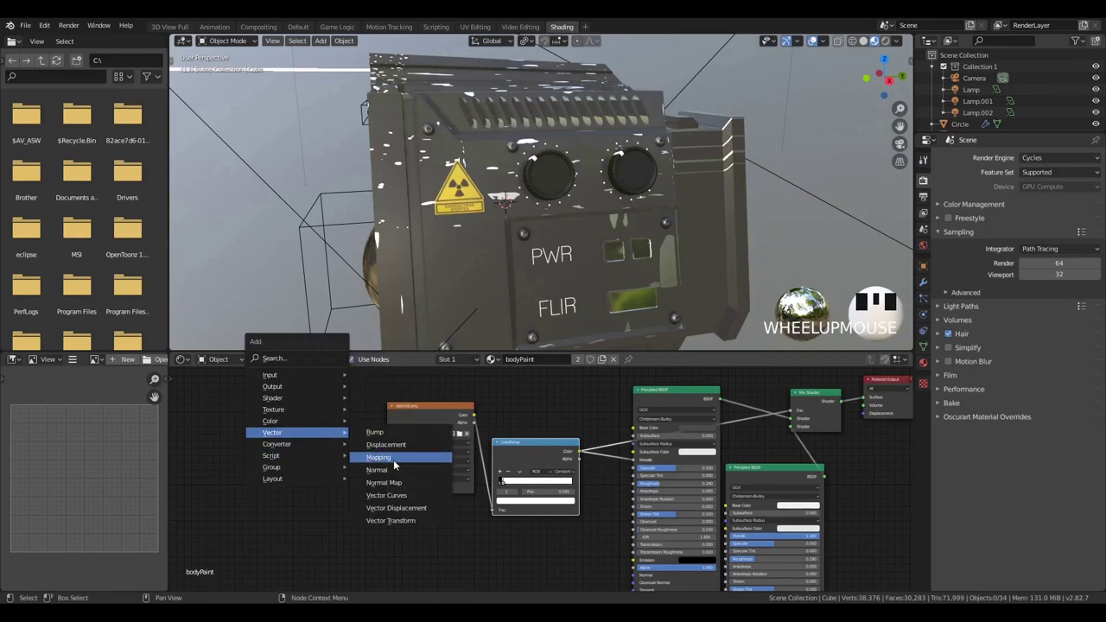
pyautogui.click(379, 457)
pyautogui.click(286, 422)
pyautogui.moveTo(286, 423); pyautogui.dragTo(318, 409)
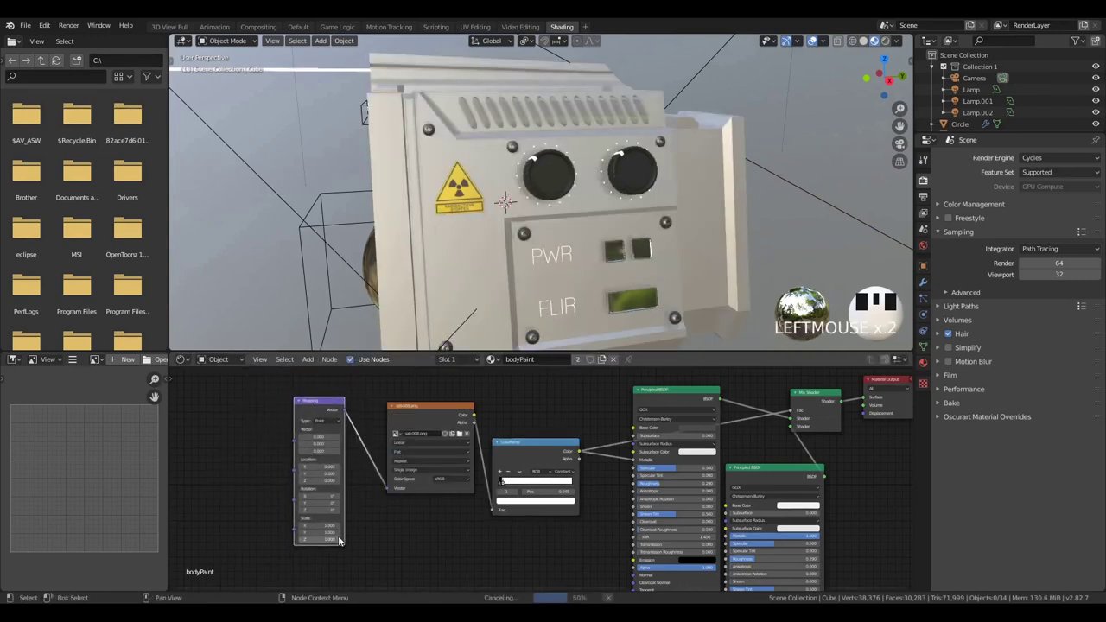
# Add a Texture Coordinate node and link its Generated output to the Mapping node's vector input
pyautogui.hotkey('shift', 'a')
pyautogui.click(226, 335)
pyautogui.write('tex')
pyautogui.press('Return')
pyautogui.click(268, 428)
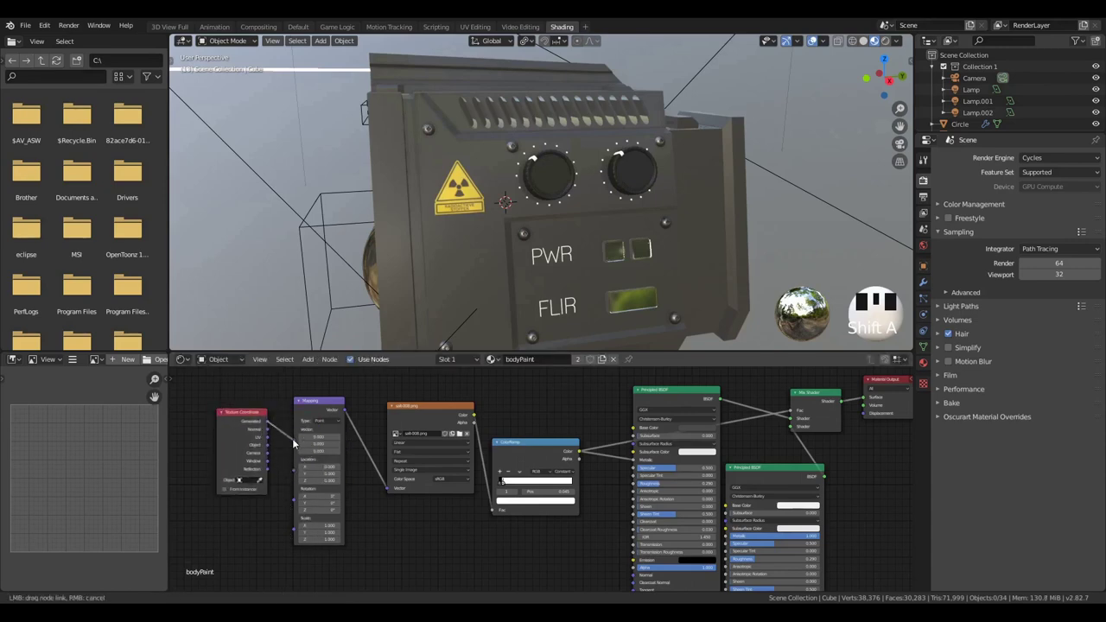
pyautogui.moveTo(293, 444); pyautogui.dragTo(295, 441)
# Set the Mapping node's Y and X scale to 4
pyautogui.click(319, 511)
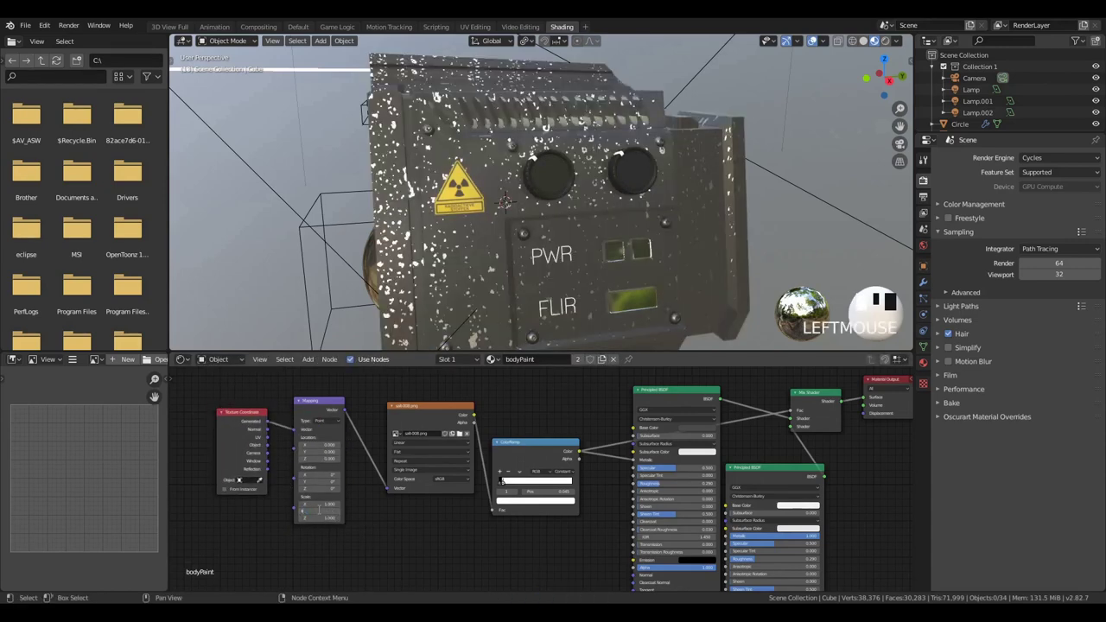
pyautogui.write('4')
pyautogui.press('Return')
pyautogui.scroll(-2, 527, 259)
pyautogui.moveTo(519, 251); pyautogui.dragTo(531, 247, button='middle')
pyautogui.moveTo(432, 246); pyautogui.dragTo(536, 242, button='middle')
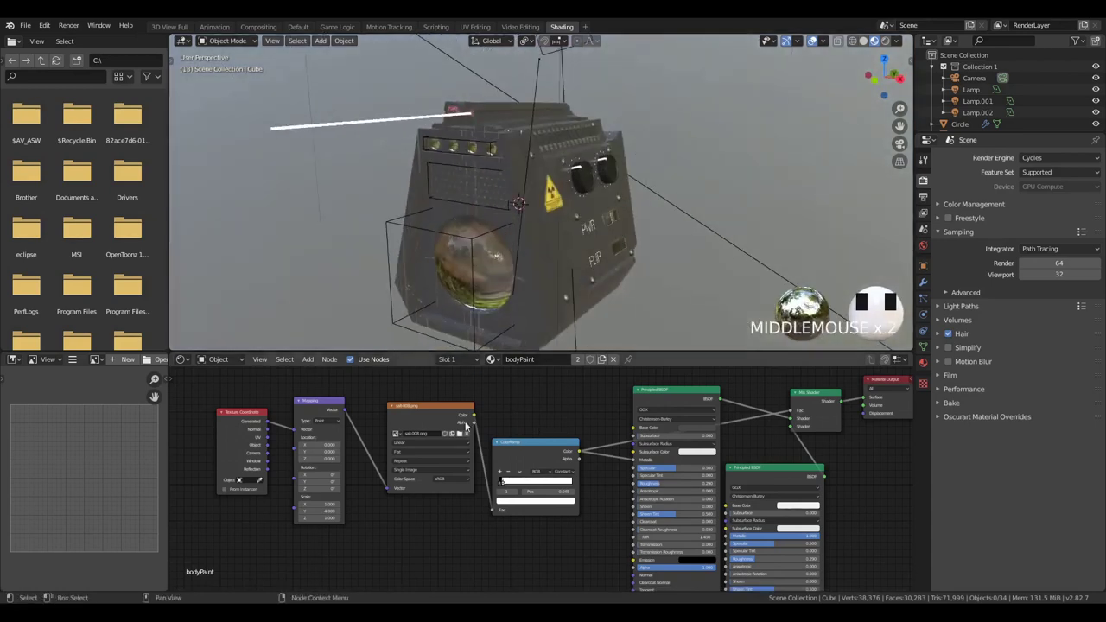
pyautogui.doubleClick(326, 507)
pyautogui.write('4')
pyautogui.press('Return')
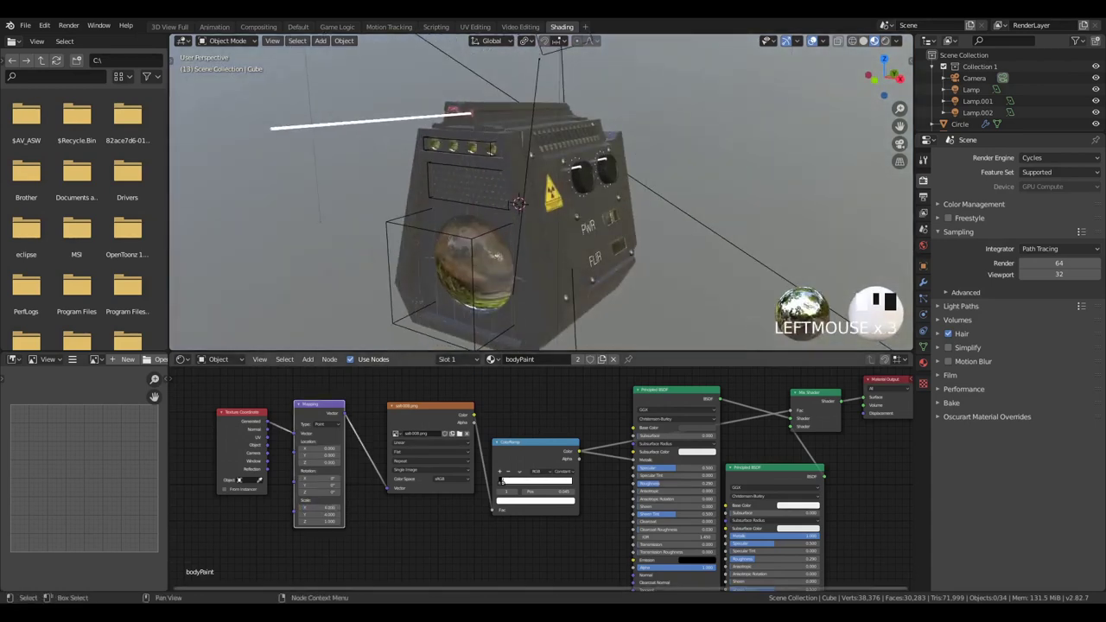
# Inspect the speckles on the body in Rendered shading from several angles and return to Material Preview
pyautogui.scroll(2, 378, 300)
pyautogui.scroll(-1, 377, 300)
pyautogui.scroll(2, 378, 300)
pyautogui.scroll(-3, 377, 303)
pyautogui.moveTo(378, 303); pyautogui.dragTo(450, 329, button='middle')
pyautogui.moveTo(380, 276)
pyautogui.mouseDown(button='middle')
pyautogui.moveTo(394, 234)
pyautogui.moveTo(447, 193)
pyautogui.mouseUp(button='middle')
pyautogui.press('z')
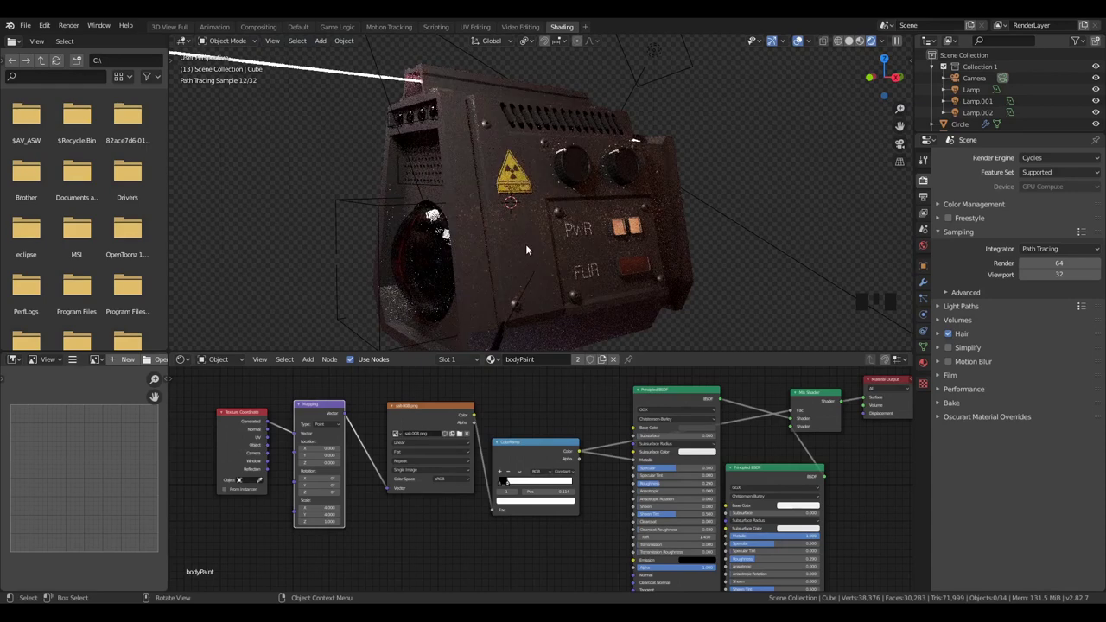
pyautogui.press('z')
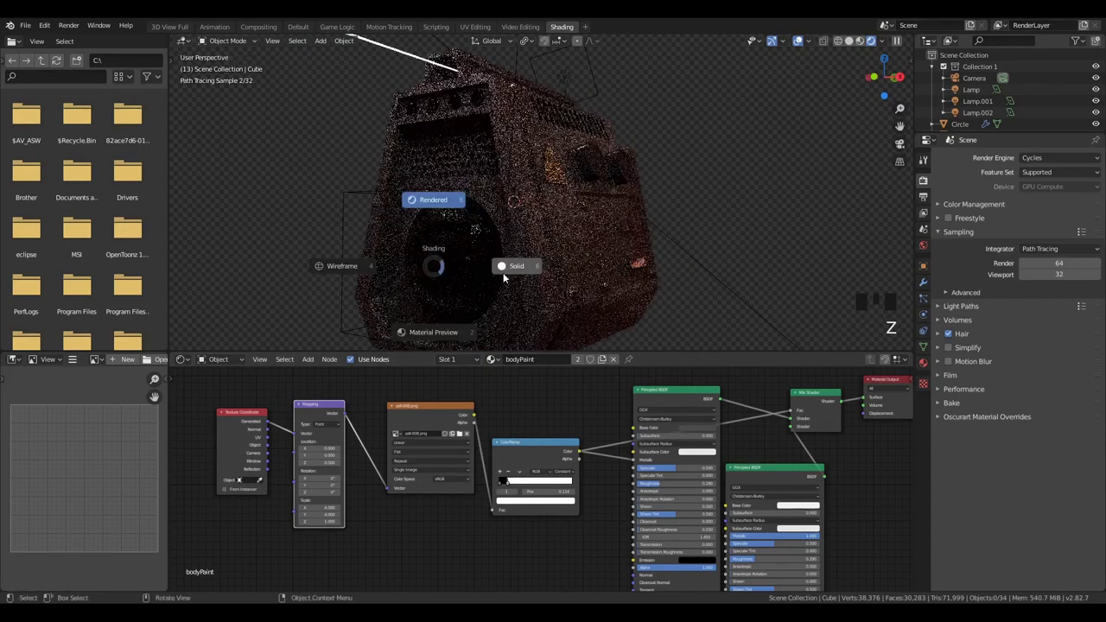
pyautogui.moveTo(445, 304); pyautogui.dragTo(480, 287, button='middle')
pyautogui.scroll(3, 481, 288)
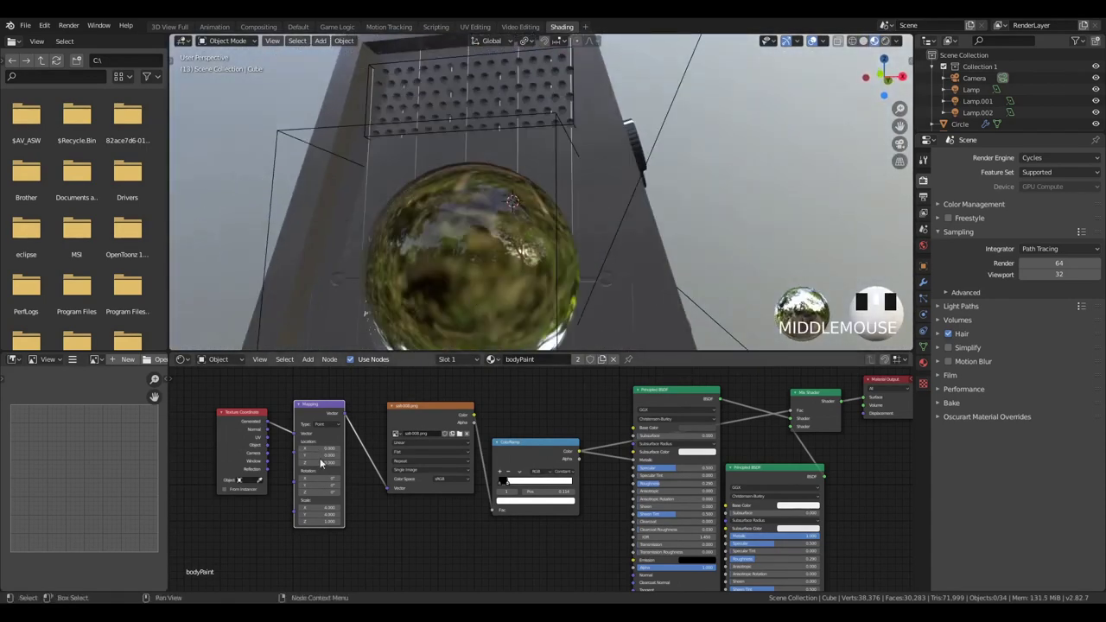
# Shift the salt texture across the body by changing the Mapping node's location on all axes, with X at about 34 and Y at about 36
pyautogui.moveTo(320, 456); pyautogui.dragTo(346, 448)
pyautogui.scroll(-3, 467, 204)
pyautogui.moveTo(467, 204); pyautogui.dragTo(346, 223, button='middle')
pyautogui.scroll(2, 520, 234)
pyautogui.moveTo(521, 234); pyautogui.dragTo(456, 235, button='middle')
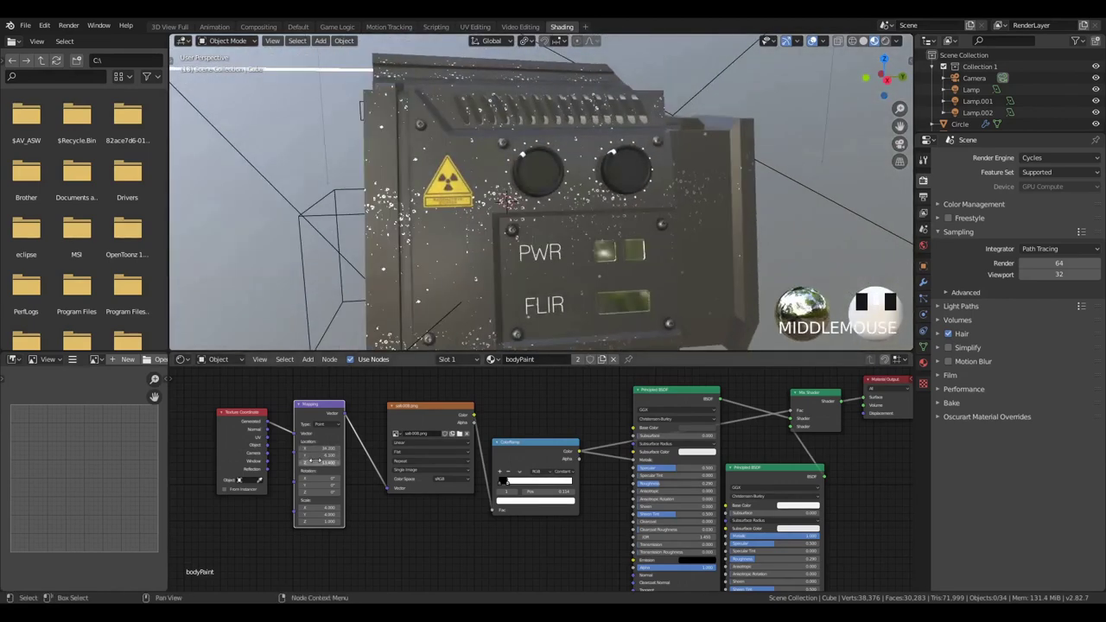
pyautogui.moveTo(320, 455); pyautogui.dragTo(339, 455)
# Set the Mapping node's Y scale to -0.5 and check the speckles on the body
pyautogui.click(321, 514)
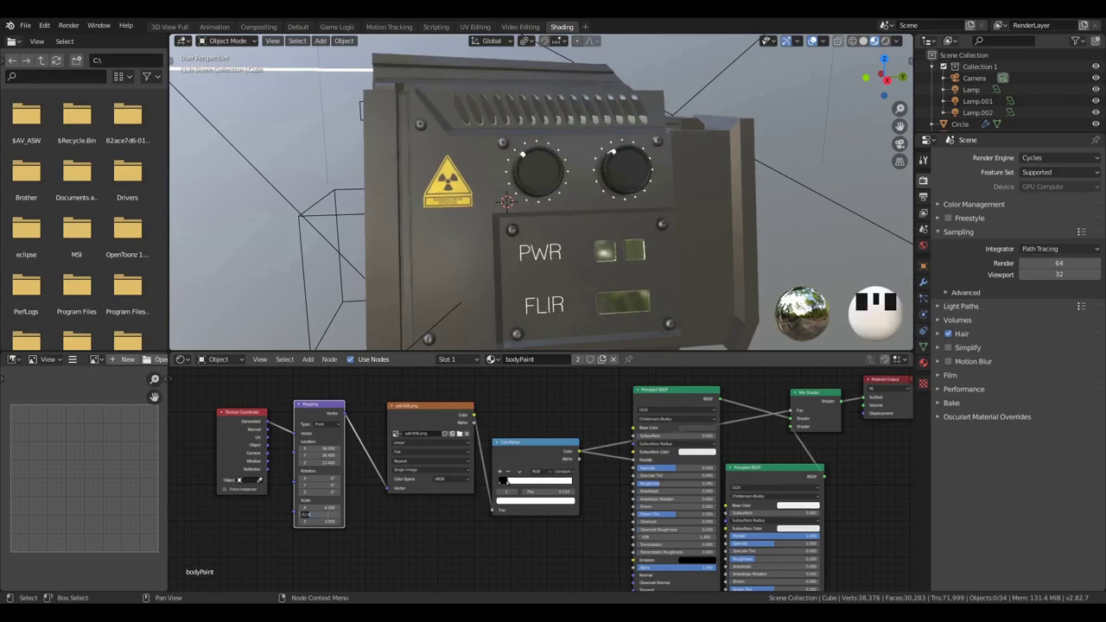
pyautogui.write('-.5')
pyautogui.click(584, 262)
pyautogui.moveTo(471, 130); pyautogui.dragTo(557, 149, button='middle')
pyautogui.scroll(-3, 557, 149)
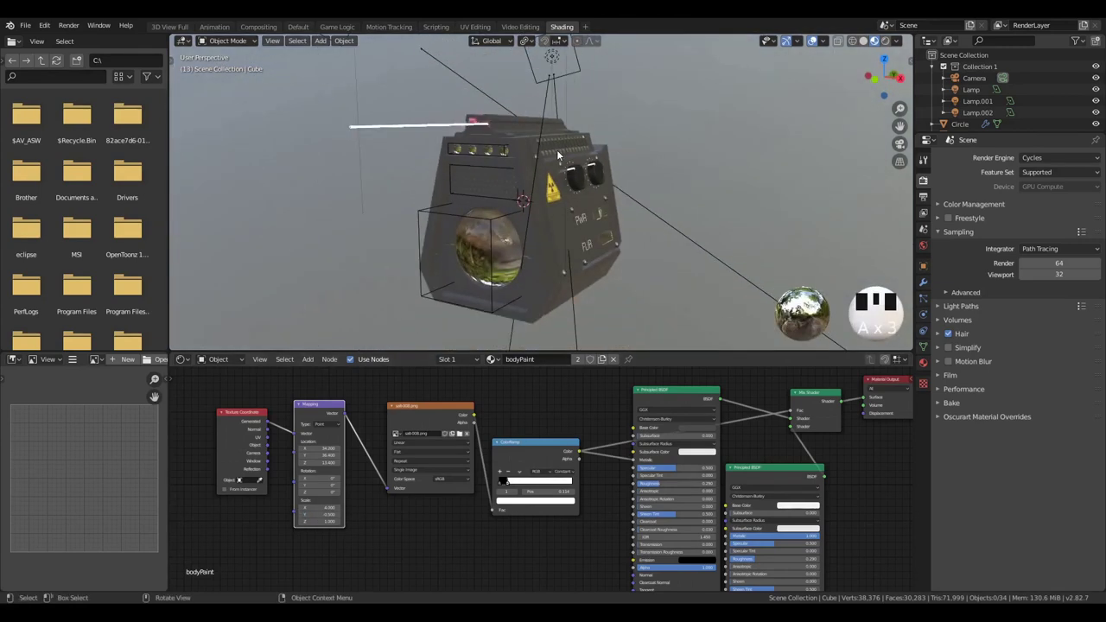
# Examine the device through the camera in Rendered shading
pyautogui.press('KP_0')
pyautogui.press('z')
pyautogui.press('z')
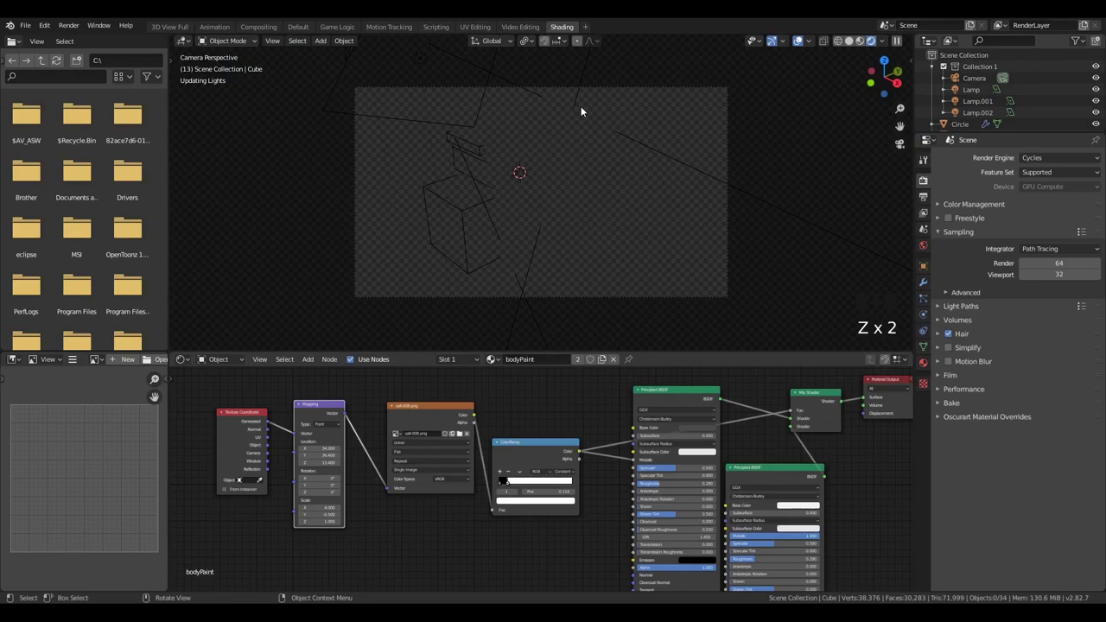
pyautogui.click(692, 427)
pyautogui.click(741, 364)
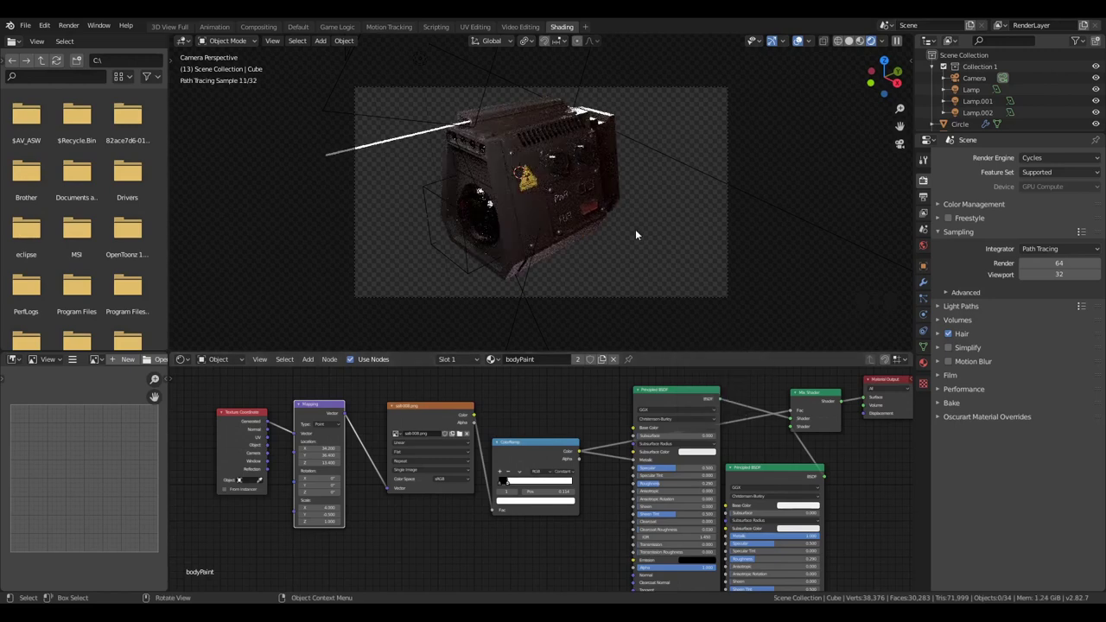
pyautogui.scroll(2, 632, 224)
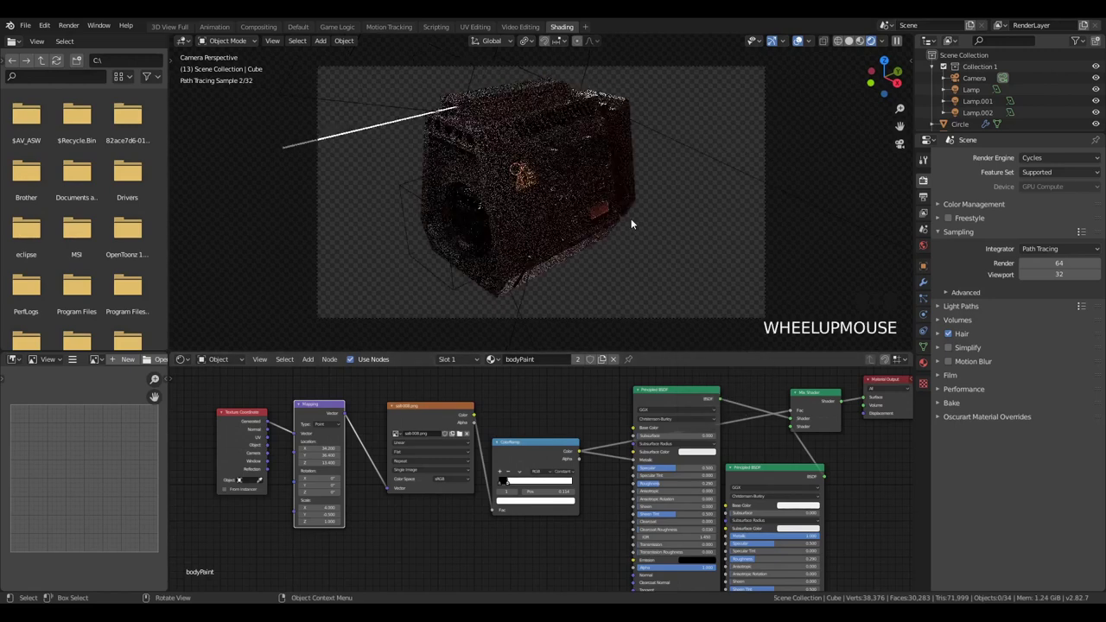
# Switch to Solid shading, select the FLIR button, and add a Texture Coordinate node with Generated linked to Base Color in its btn material
pyautogui.press('z')
pyautogui.click(599, 204)
pyautogui.scroll(1, 593, 437)
pyautogui.hotkey('shift', 'a')
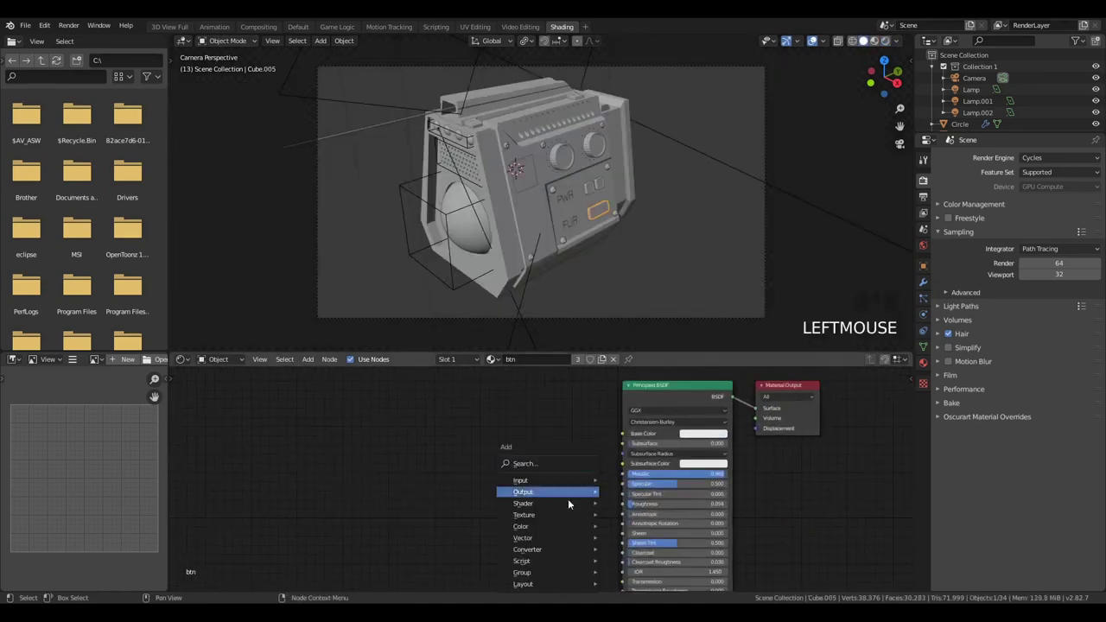
pyautogui.click(541, 468)
pyautogui.write('text')
pyautogui.press('Return')
pyautogui.click(499, 448)
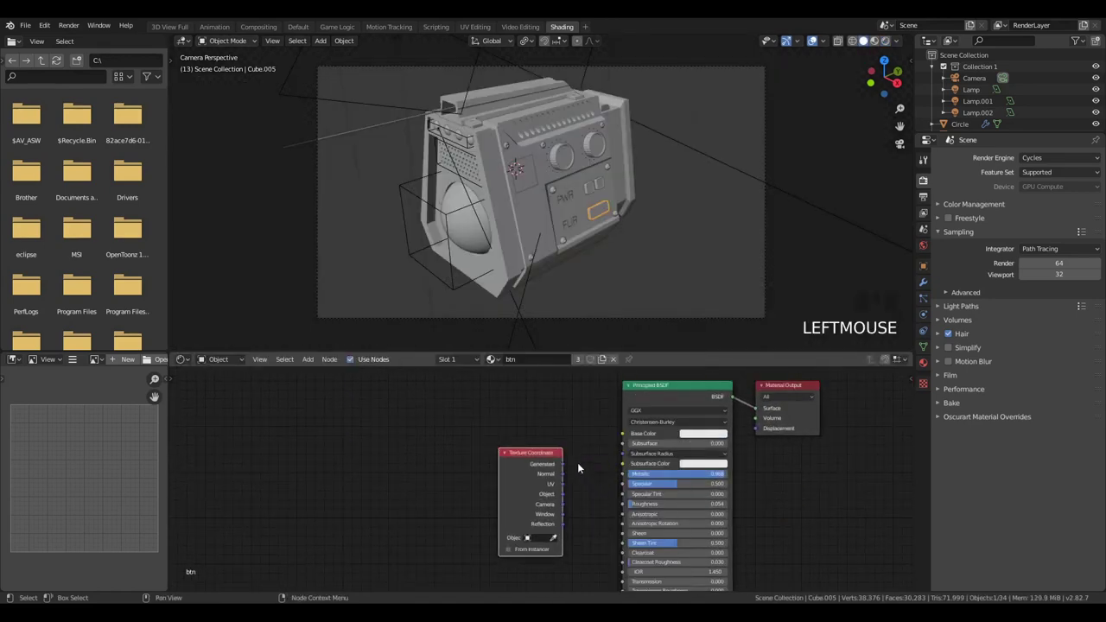
pyautogui.moveTo(562, 467); pyautogui.dragTo(488, 449)
# Relink the Generated output from Base Color to Roughness and insert a Musgrave Texture node on that link
pyautogui.hotkey('shift', 'a')
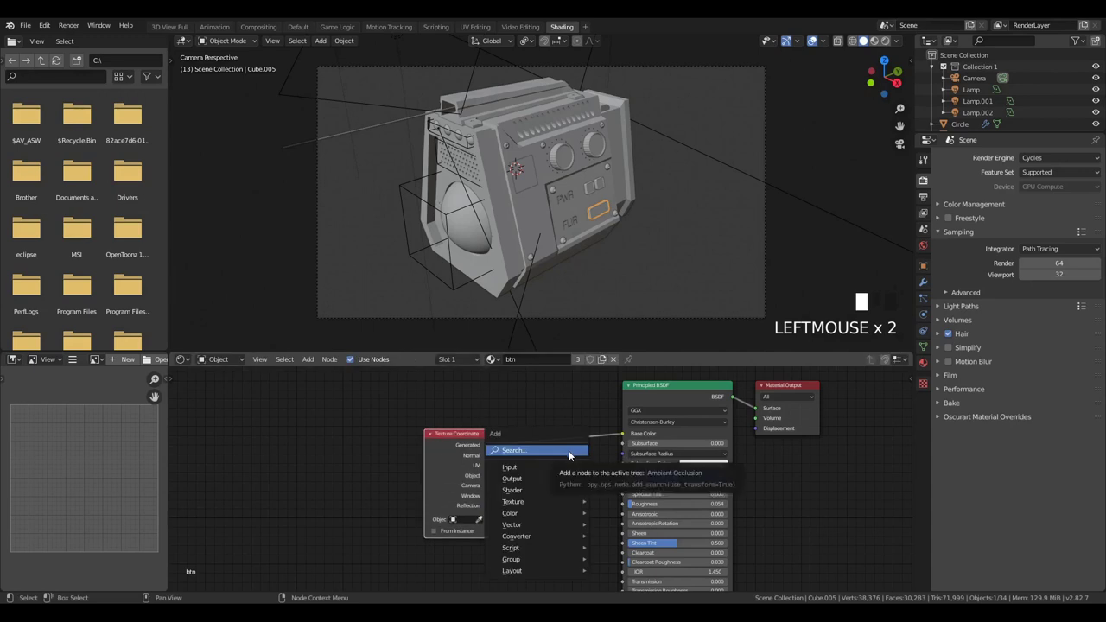
pyautogui.moveTo(547, 538)
pyautogui.press('Escape')
pyautogui.moveTo(622, 434); pyautogui.dragTo(623, 506)
pyautogui.hotkey('shift', 'a')
pyautogui.moveTo(421, 515)
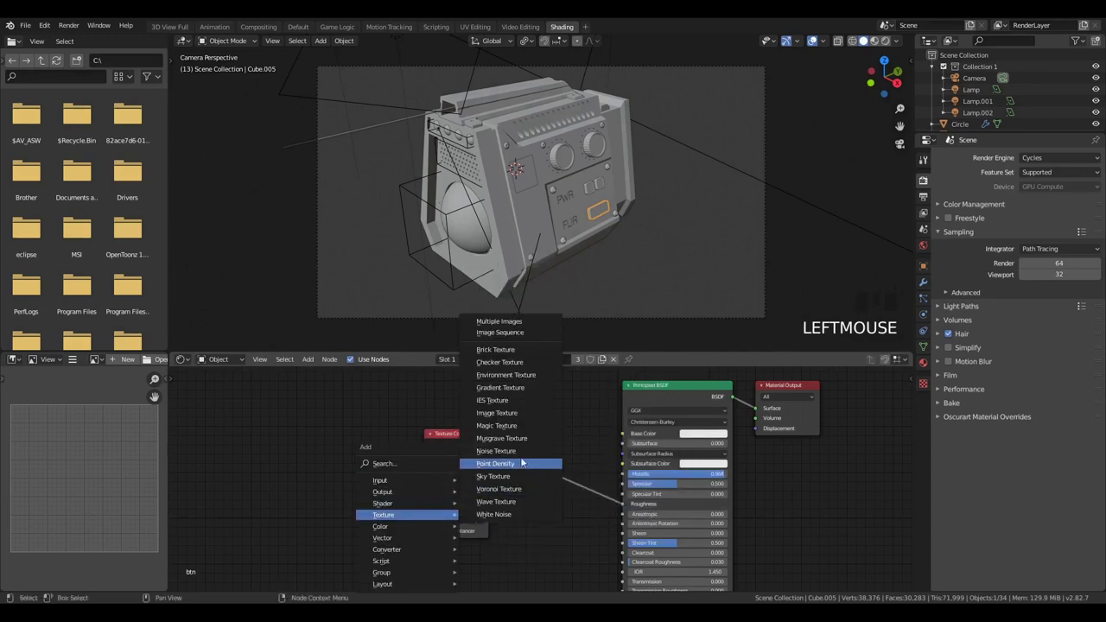
pyautogui.click(502, 439)
pyautogui.click(562, 484)
# Frame the FLIR button in Material Preview and move the Texture Coordinate node farther from the Musgrave Texture node
pyautogui.scroll(3, 636, 233)
pyautogui.press('KP_Decimal')
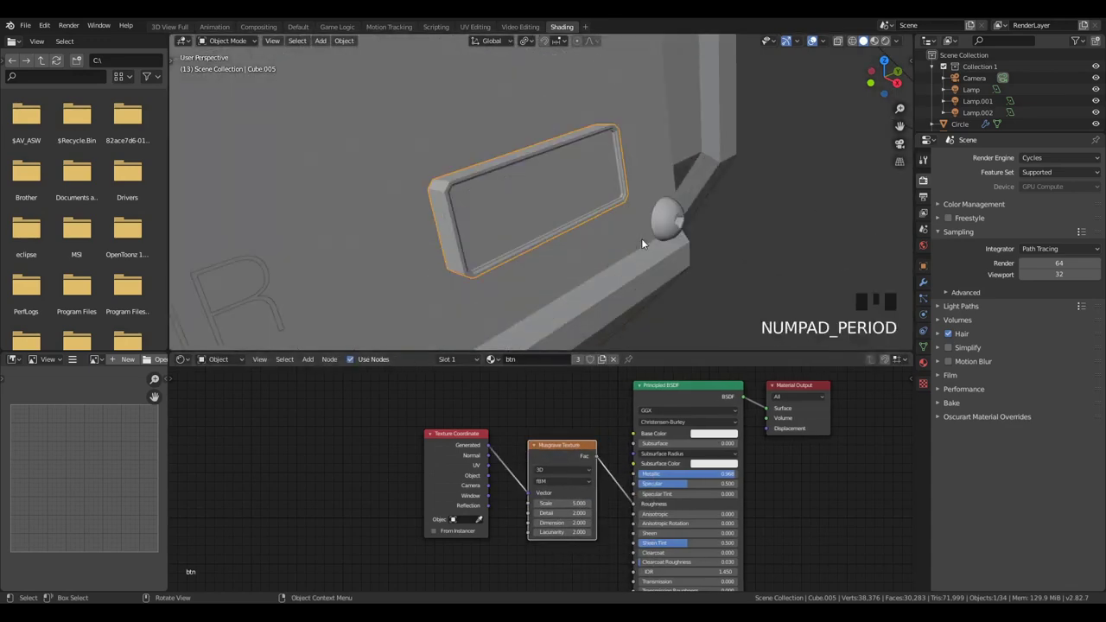
pyautogui.press('z')
pyautogui.click(641, 304)
pyautogui.scroll(2, 618, 208)
pyautogui.moveTo(469, 445); pyautogui.dragTo(335, 440)
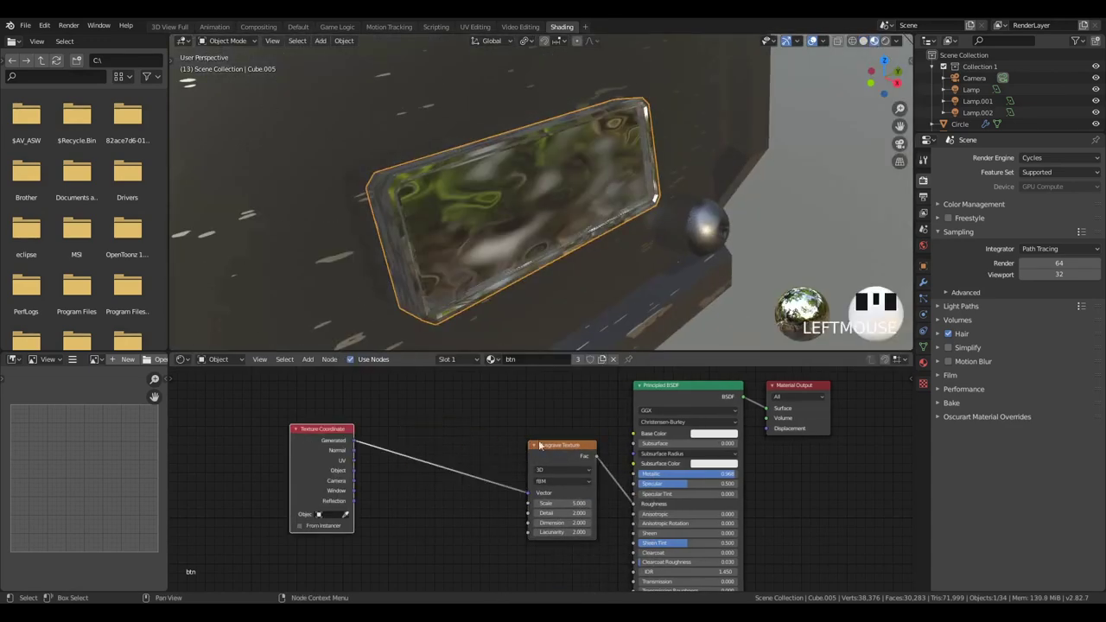
# Examine the FLIR button's textured surface in Rendered shading
pyautogui.moveTo(500, 246)
pyautogui.mouseDown(button='middle')
pyautogui.moveTo(546, 264)
pyautogui.moveTo(556, 237)
pyautogui.moveTo(538, 227)
pyautogui.mouseUp(button='middle')
pyautogui.press('z')
pyautogui.click(522, 159)
pyautogui.press('a')
pyautogui.press('a')
pyautogui.press('a')
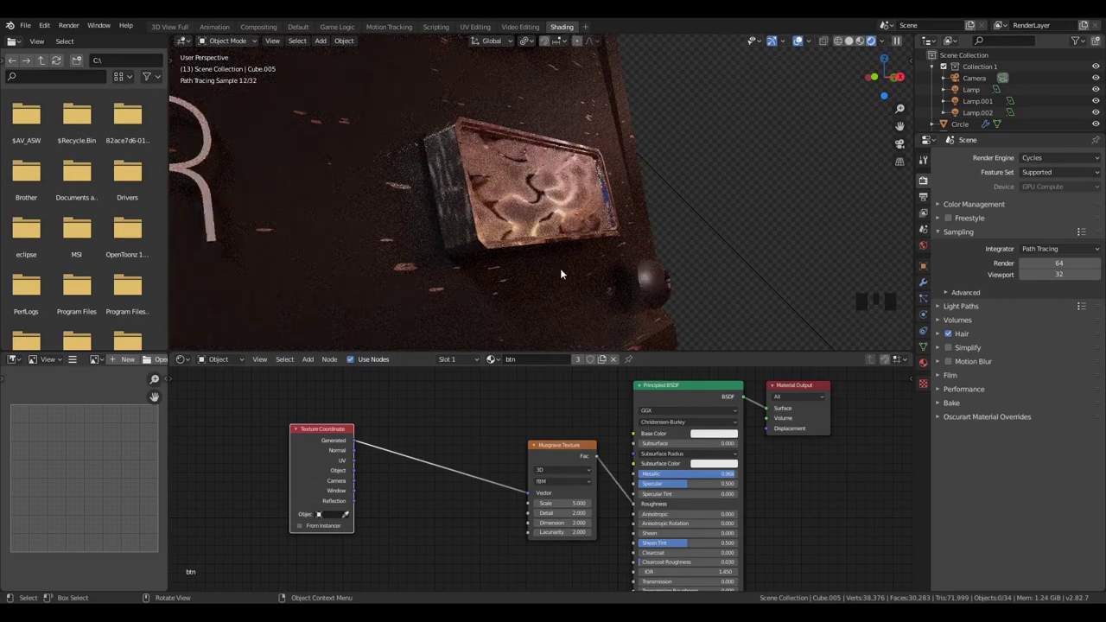
# Insert a ColorRamp between the Texture Coordinate and Musgrave Texture nodes, with Constant interpolation and the white stop near the black end
pyautogui.hotkey('shift', 'a')
pyautogui.moveTo(497, 404)
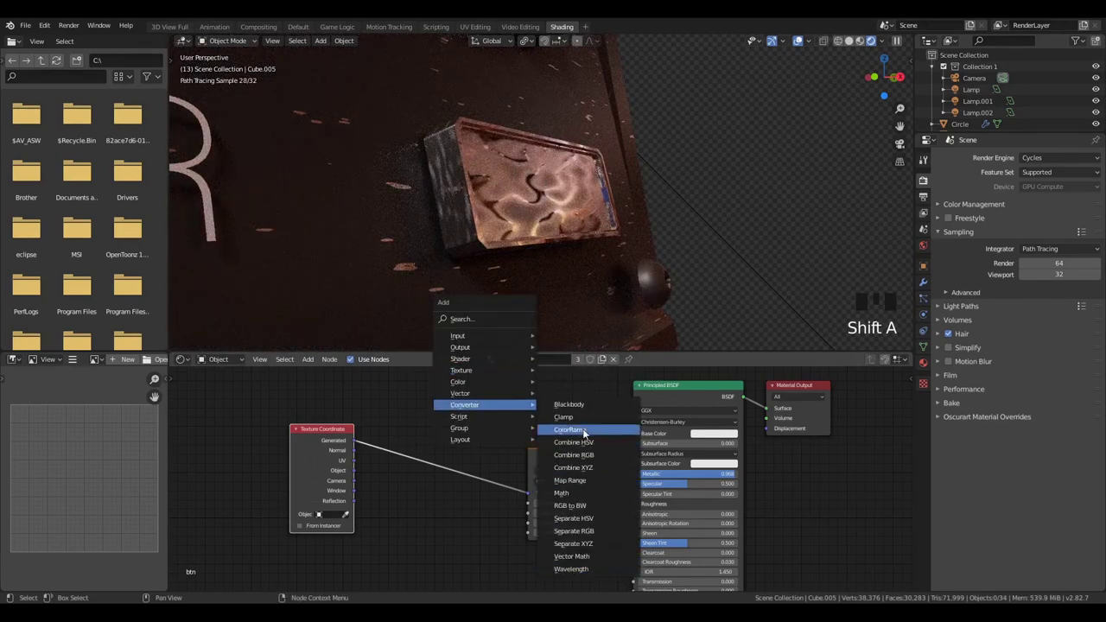
pyautogui.click(570, 429)
pyautogui.click(484, 474)
pyautogui.click(482, 471)
pyautogui.click(500, 524)
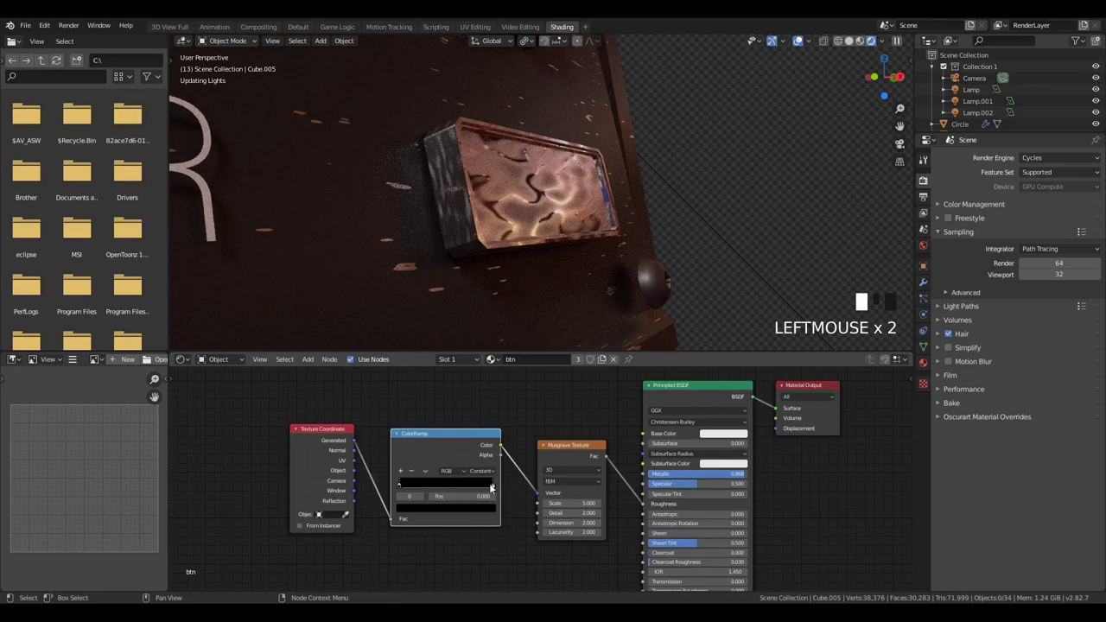
pyautogui.moveTo(493, 490); pyautogui.dragTo(391, 480)
# Try linking the Musgrave Texture to Base Color and moving the ColorRamp's white stop along the ramp
pyautogui.scroll(-2, 519, 221)
pyautogui.scroll(2, 531, 207)
pyautogui.scroll(1, 540, 480)
pyautogui.moveTo(516, 214); pyautogui.dragTo(484, 216, button='middle')
pyautogui.moveTo(651, 506); pyautogui.dragTo(653, 430)
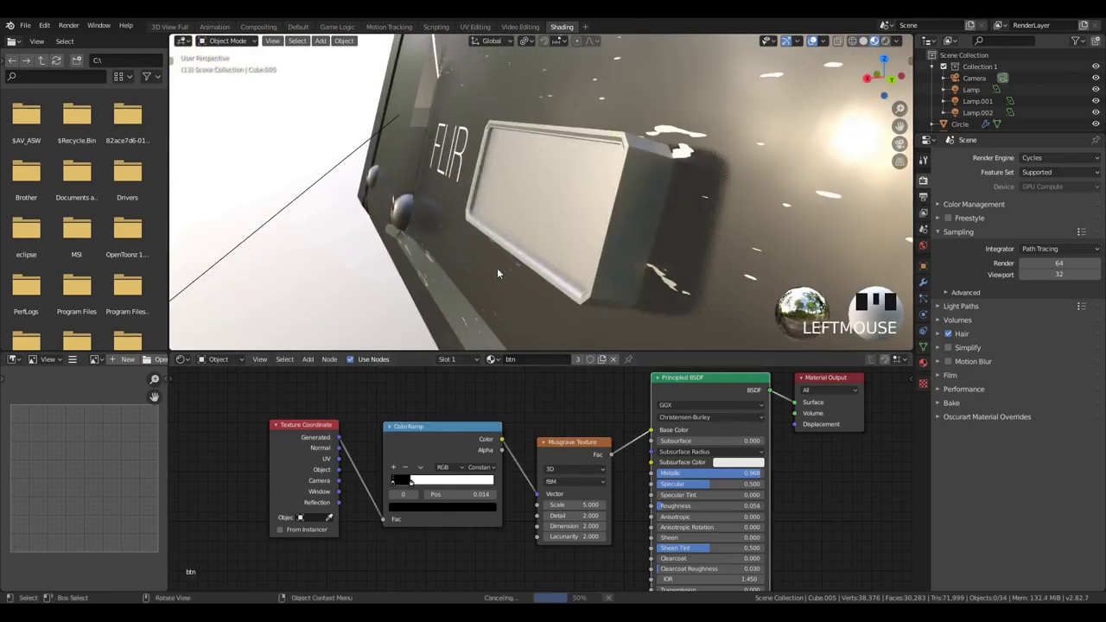
pyautogui.moveTo(497, 268); pyautogui.dragTo(683, 275, button='middle')
pyautogui.moveTo(410, 481); pyautogui.dragTo(460, 489)
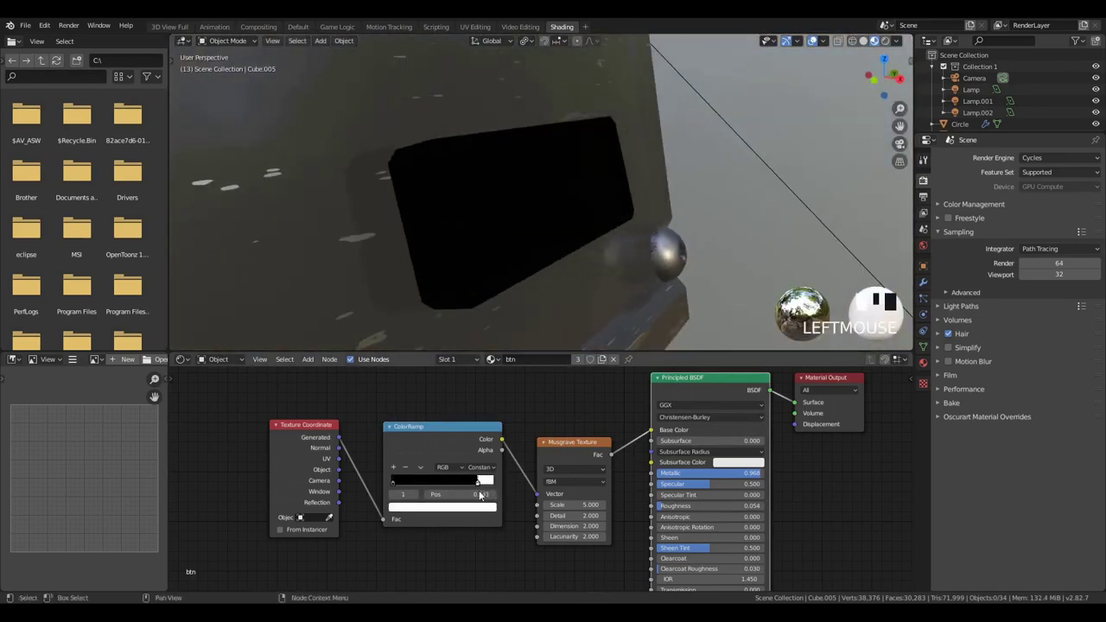
pyautogui.click(394, 483)
# Rewire the nodes so Generated feeds the Musgrave Texture, which feeds the ColorRamp, whose Color output drives Roughness
pyautogui.moveTo(484, 435); pyautogui.dragTo(478, 460)
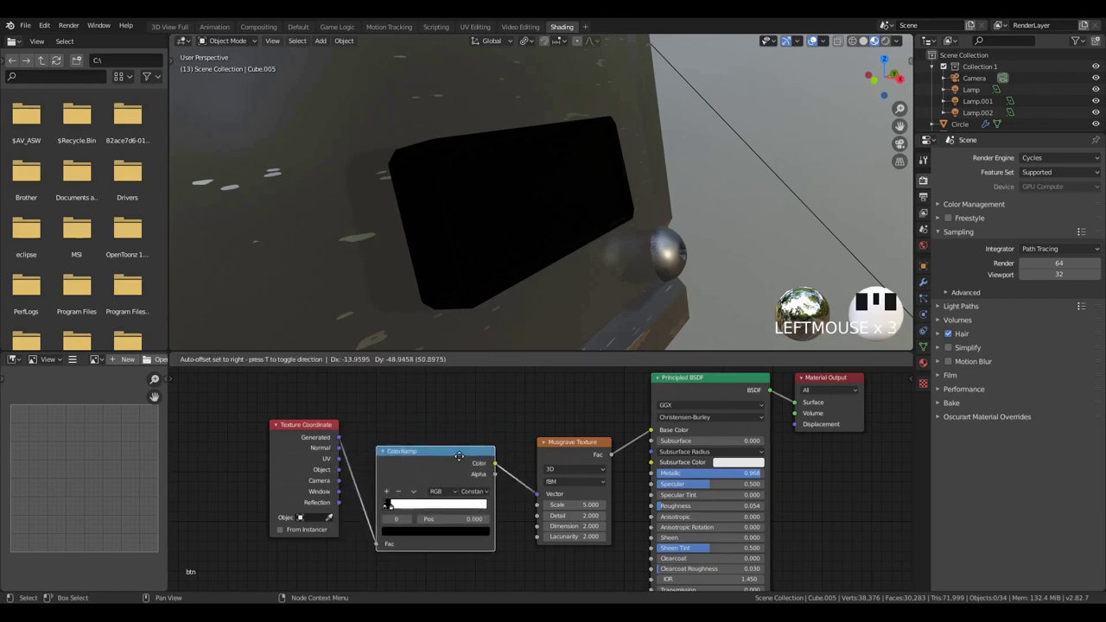
pyautogui.moveTo(535, 494); pyautogui.dragTo(518, 484)
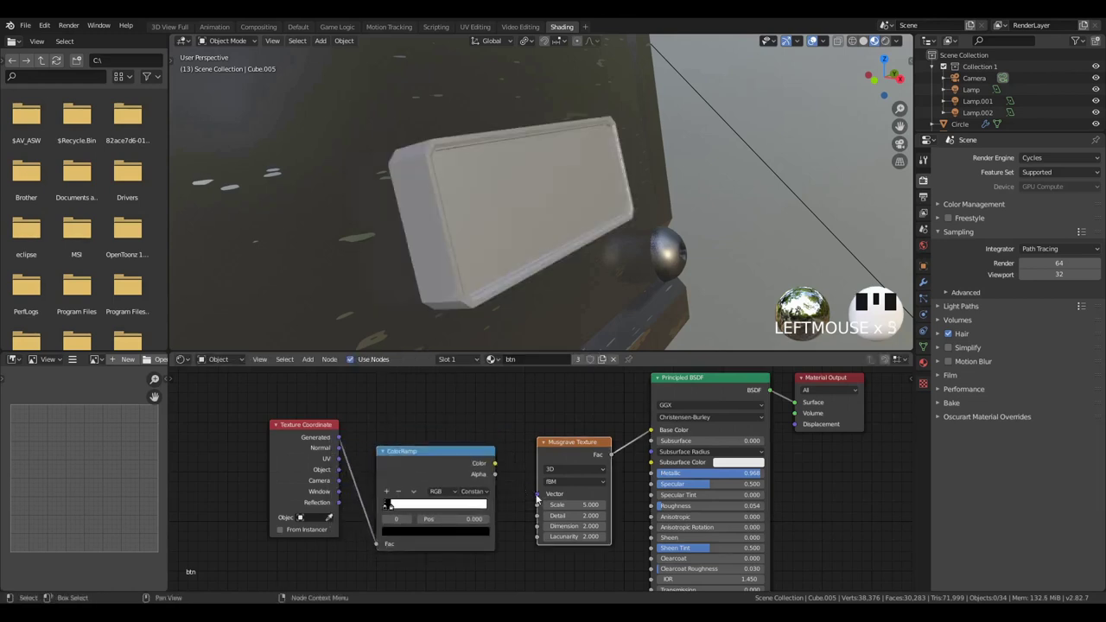
pyautogui.moveTo(377, 544); pyautogui.dragTo(358, 526)
pyautogui.moveTo(537, 495); pyautogui.dragTo(338, 438)
pyautogui.moveTo(433, 465); pyautogui.dragTo(666, 449)
pyautogui.moveTo(575, 446); pyautogui.dragTo(440, 433)
pyautogui.moveTo(713, 441); pyautogui.dragTo(594, 443)
pyautogui.moveTo(827, 432); pyautogui.dragTo(715, 522)
pyautogui.scroll(3, 596, 268)
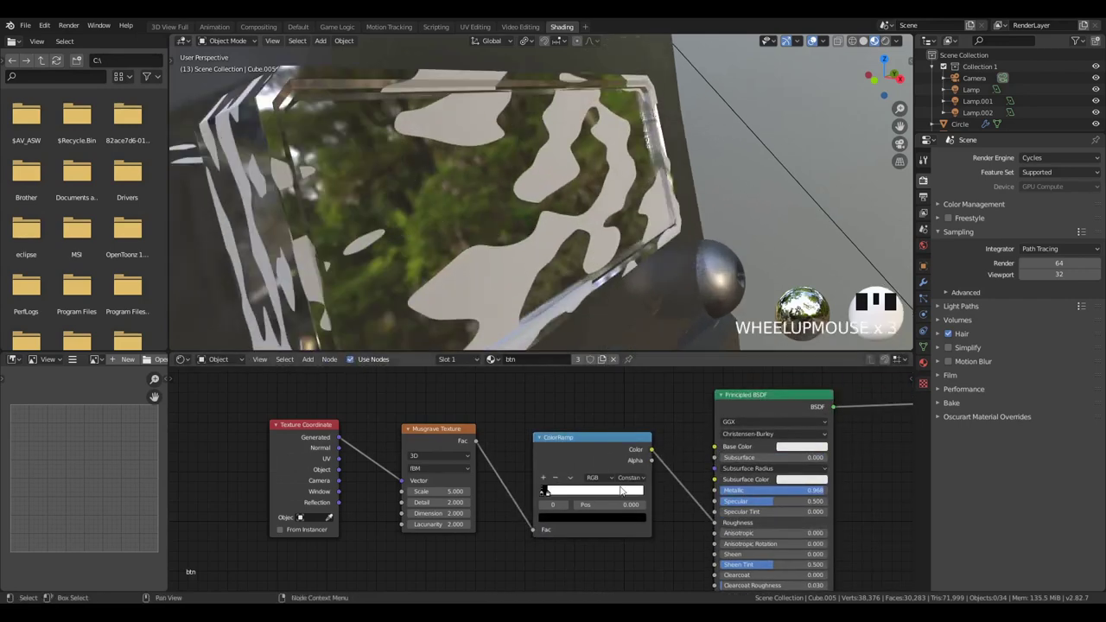
# Set the ColorRamp's white stop to about 0.377 and the Musgrave Texture's scale to about 20.7
pyautogui.moveTo(549, 493); pyautogui.dragTo(579, 491)
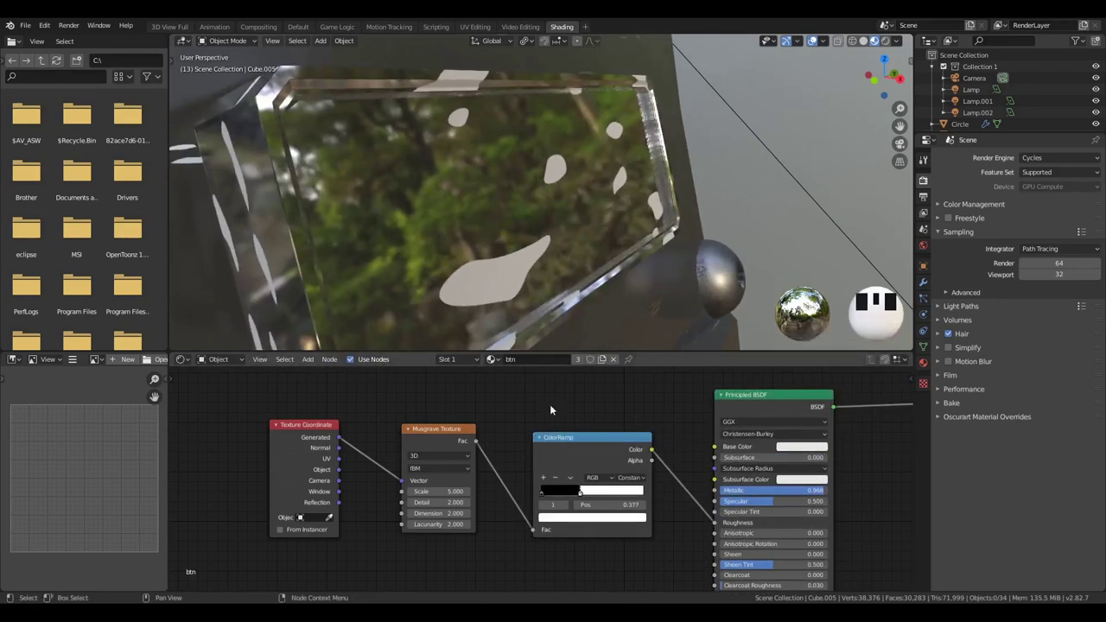
pyautogui.moveTo(531, 294); pyautogui.dragTo(466, 259, button='middle')
pyautogui.moveTo(442, 492); pyautogui.dragTo(484, 492)
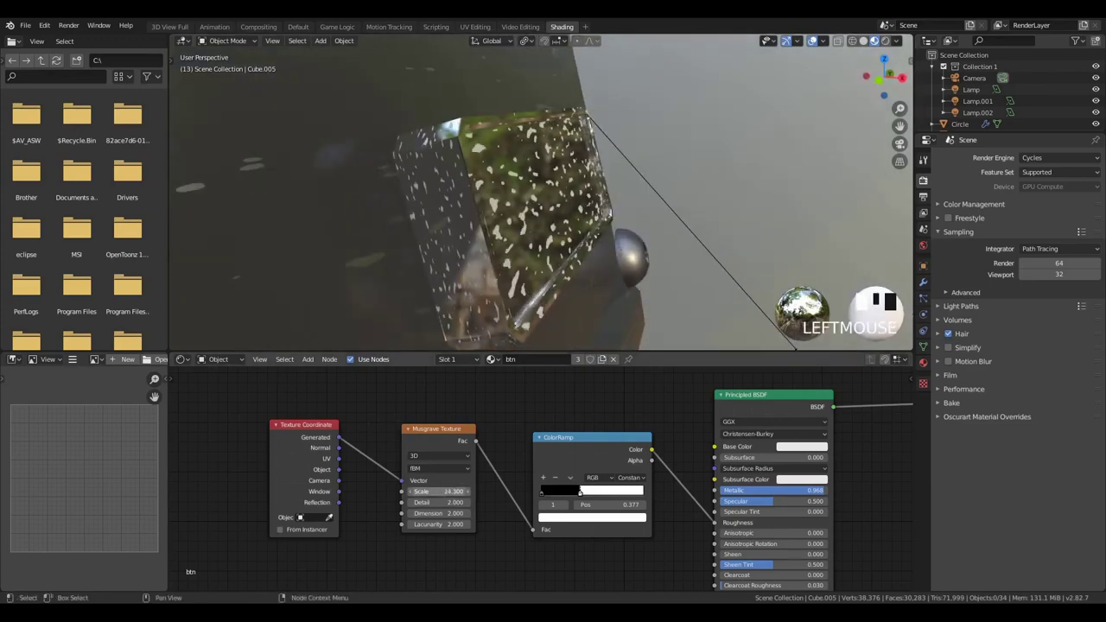
# Insert a Separate XYZ node between the Musgrave Texture and the ColorRamp
pyautogui.hotkey('shift', 'a')
pyautogui.moveTo(466, 416)
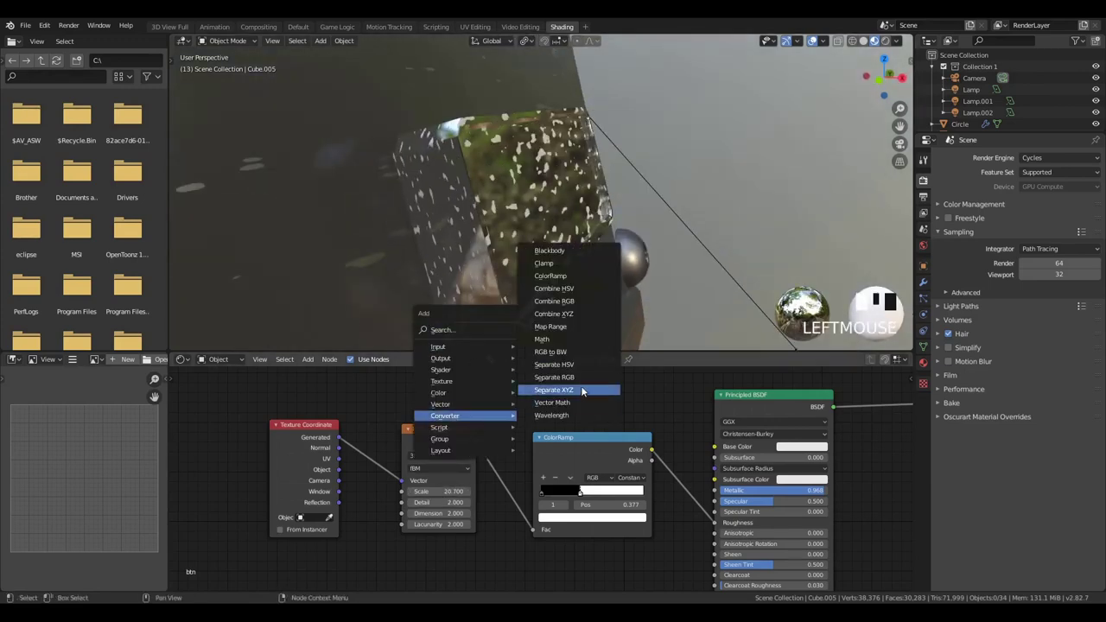
pyautogui.click(582, 389)
pyautogui.click(510, 455)
pyautogui.moveTo(510, 455); pyautogui.dragTo(420, 434, button='middle')
# Insert a Combine XYZ node between the Separate XYZ and ColorRamp nodes and link the separated channels to it
pyautogui.hotkey('shift', 'a')
pyautogui.click(490, 351)
pyautogui.write('comb')
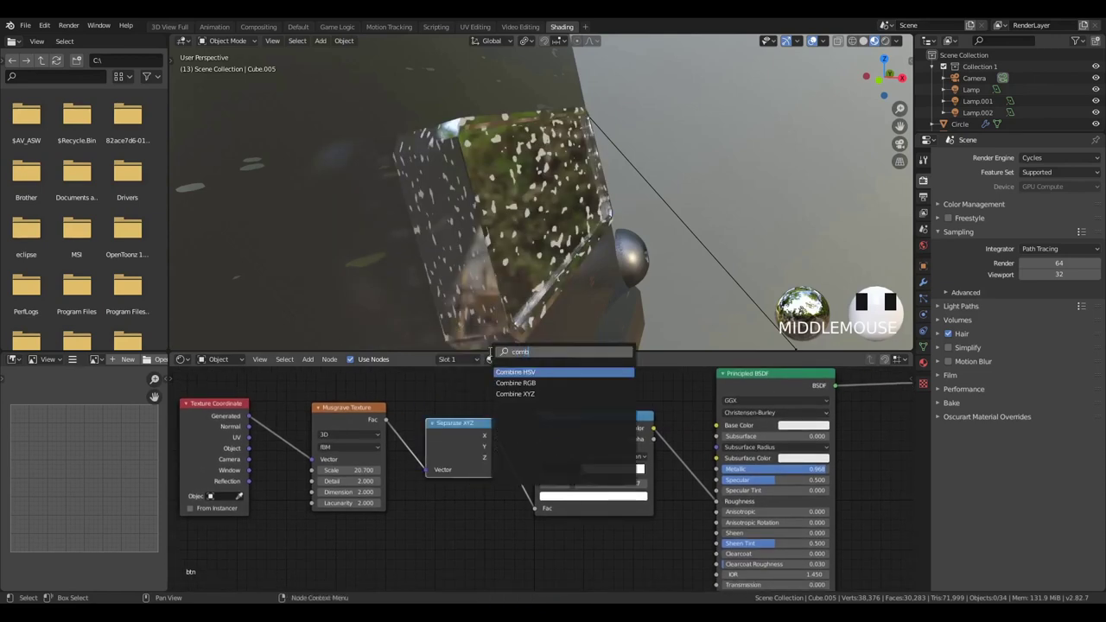
pyautogui.press('Down')
pyautogui.press('Down')
pyautogui.press('Return')
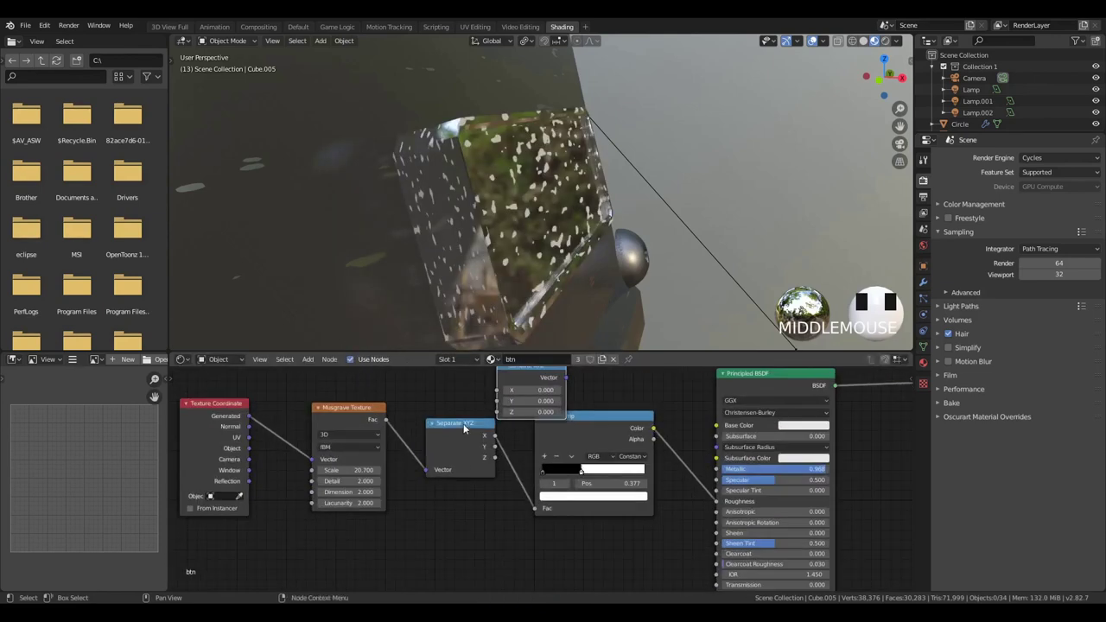
pyautogui.click(546, 449)
pyautogui.moveTo(481, 444)
pyautogui.mouseDown()
pyautogui.moveTo(524, 481)
pyautogui.moveTo(486, 461)
pyautogui.mouseUp()
# Insert a Math node set to Multiply on the X channel before Combine XYZ, with its value at about -4.2
pyautogui.hotkey('shift', 'a')
pyautogui.click(528, 402)
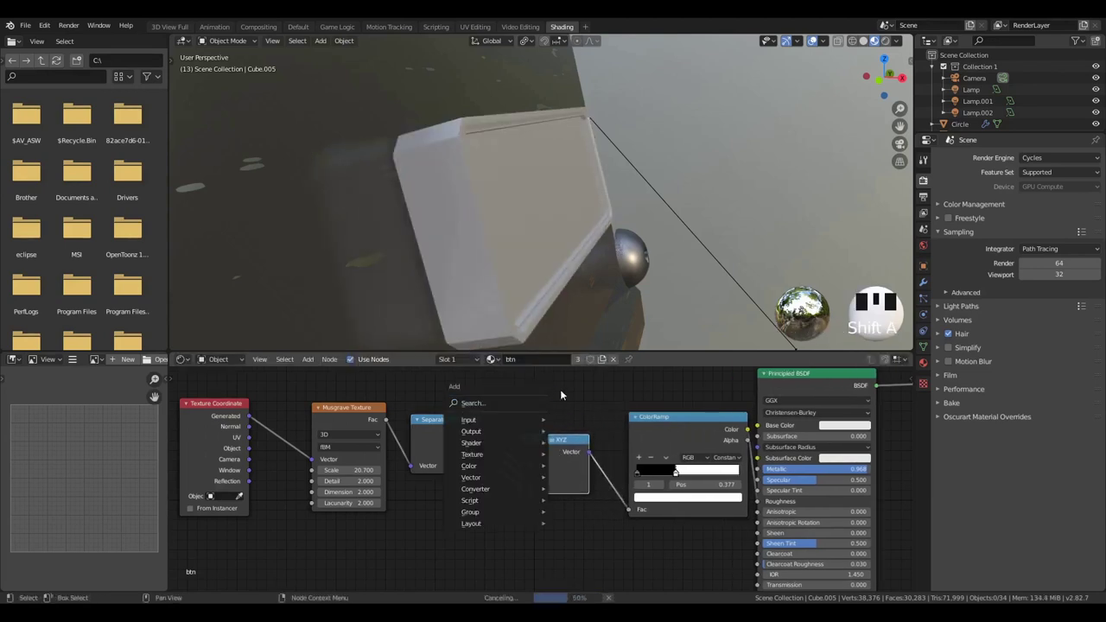
pyautogui.write('math')
pyautogui.click(553, 419)
pyautogui.click(553, 458)
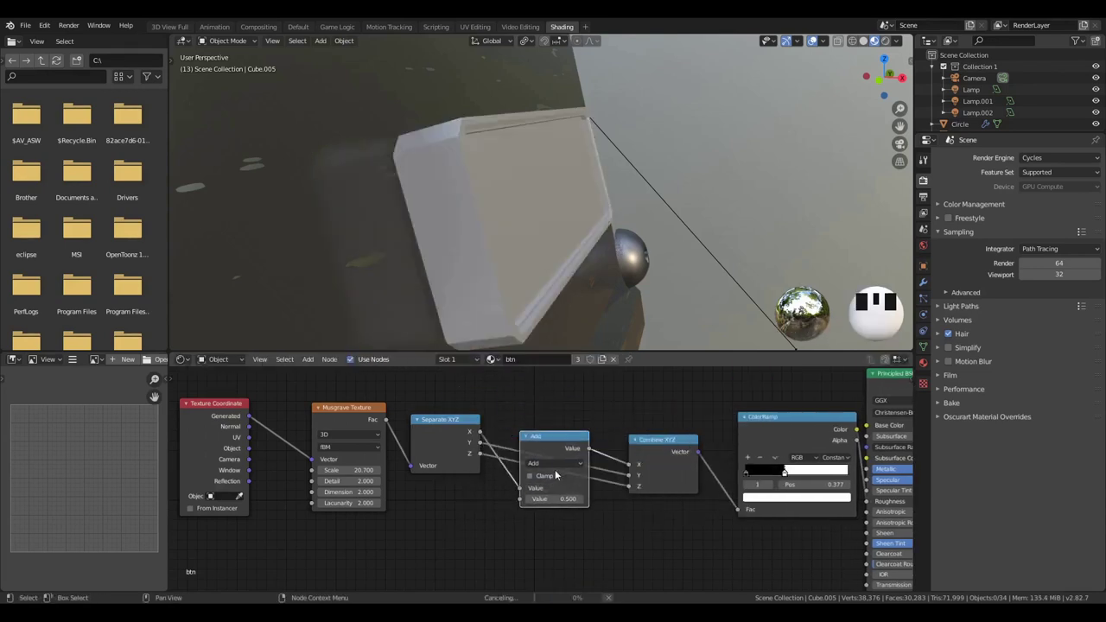
pyautogui.click(555, 467)
pyautogui.click(551, 411)
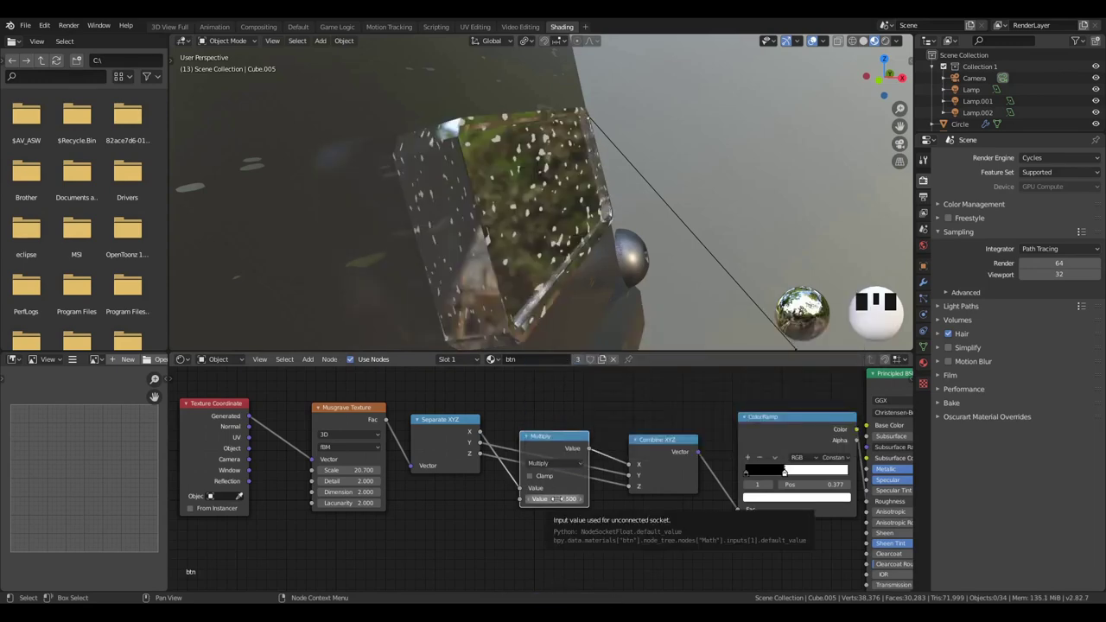
pyautogui.moveTo(562, 499)
pyautogui.mouseDown()
pyautogui.moveTo(466, 499)
pyautogui.moveTo(581, 499)
pyautogui.mouseUp()
# Move the Multiply node above Combine XYZ with its output unlinked, and set its value to about 22.7 in the Rendered camera view
pyautogui.moveTo(542, 441); pyautogui.dragTo(580, 366)
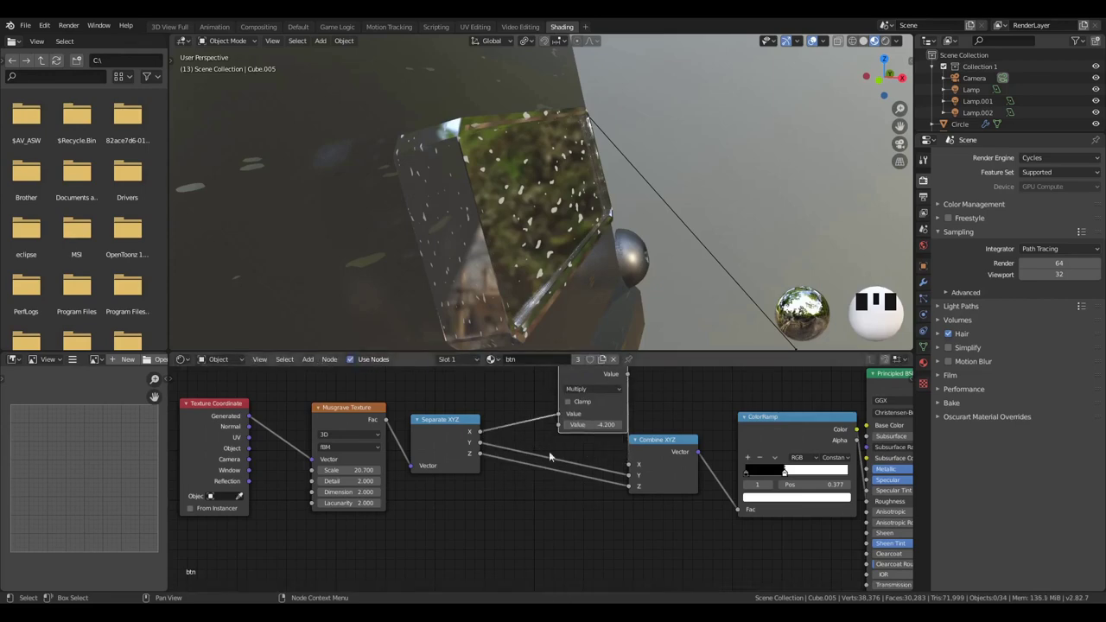
pyautogui.moveTo(556, 445); pyautogui.dragTo(531, 477, button='middle')
pyautogui.moveTo(492, 247); pyautogui.dragTo(410, 268, button='middle')
pyautogui.press('KP_0')
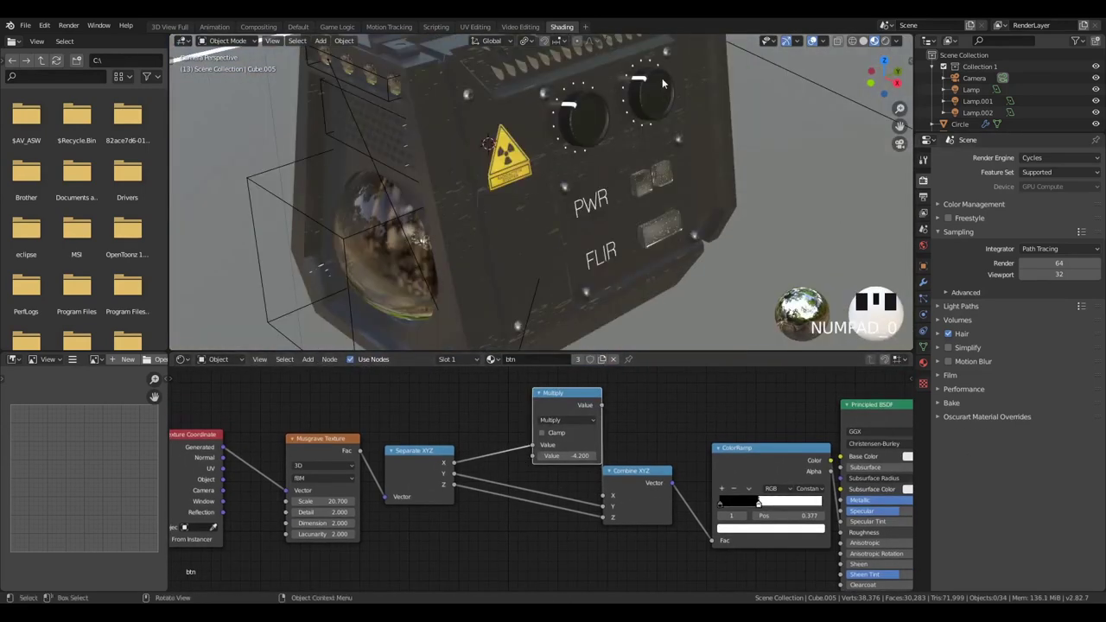
pyautogui.press('z')
pyautogui.scroll(-2, 563, 303)
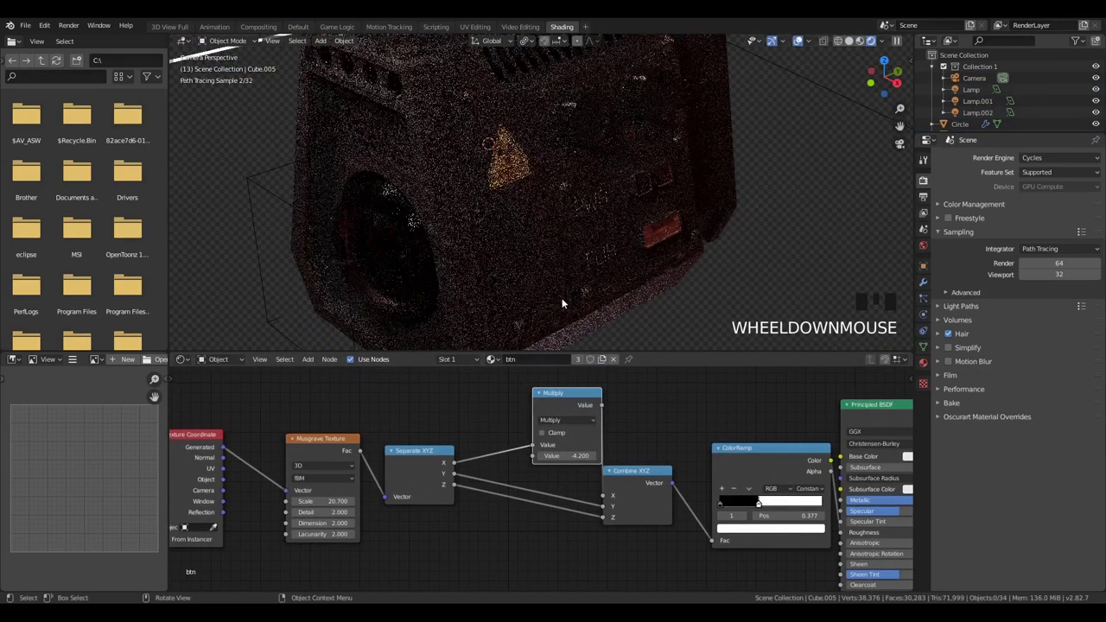
pyautogui.moveTo(567, 455); pyautogui.dragTo(622, 455)
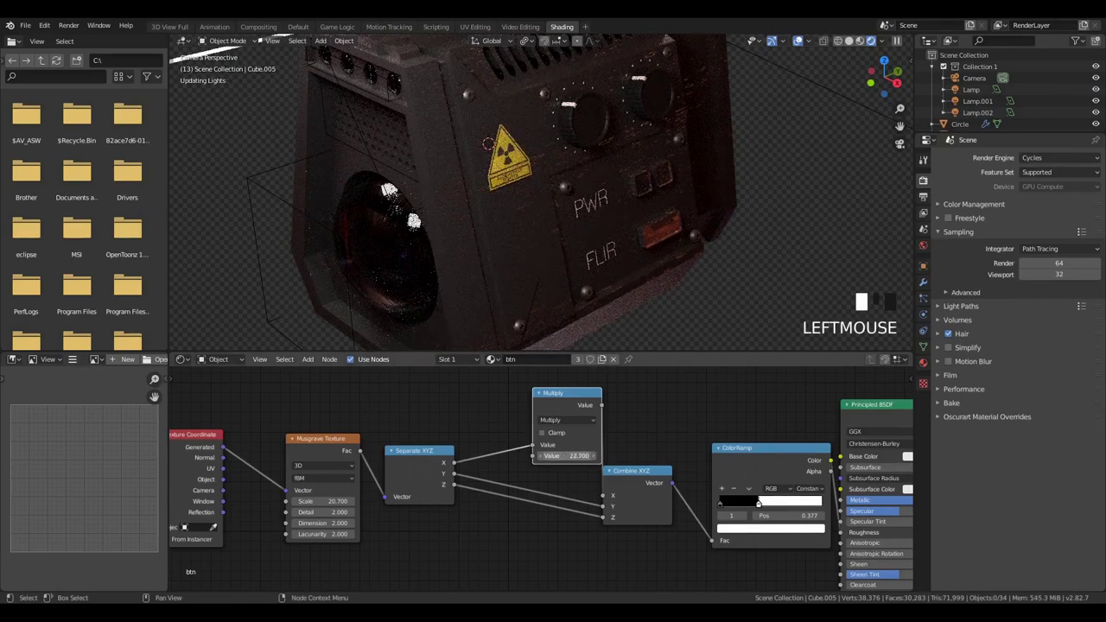
# Remove the Multiply, Separate XYZ and Combine XYZ nodes, and link the Musgrave Texture's Fac straight to the ColorRamp
pyautogui.hotkey('ctrl', 'x')
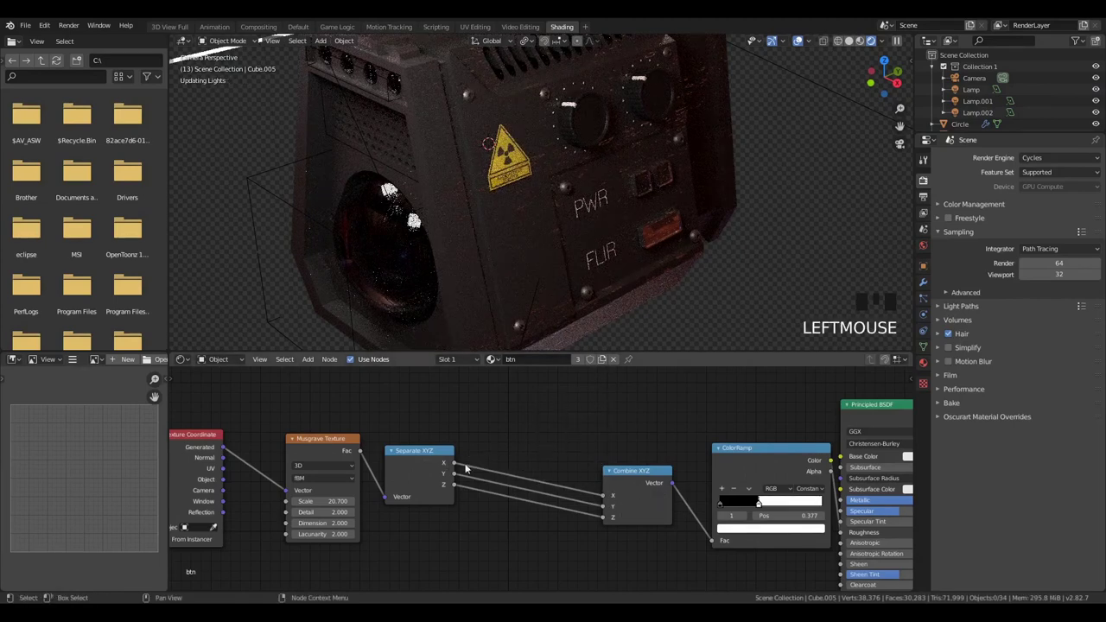
pyautogui.press('x')
pyautogui.press('x')
pyautogui.moveTo(360, 450); pyautogui.dragTo(712, 541)
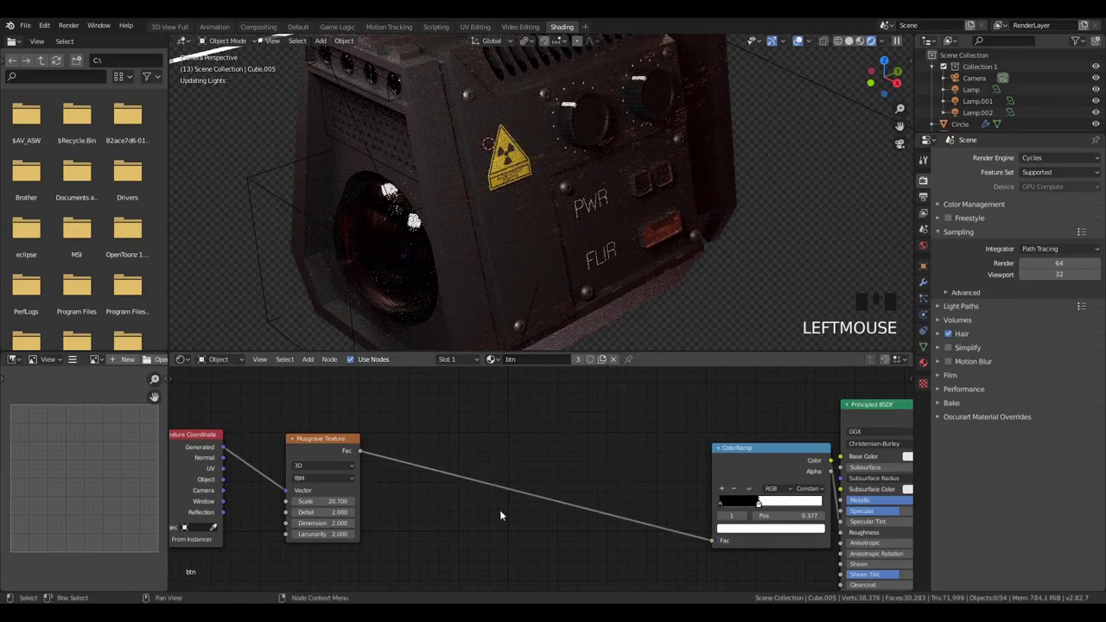
# Delete the Musgrave Texture node and move the Texture Coordinate node closer to the ColorRamp
pyautogui.moveTo(310, 446); pyautogui.dragTo(613, 452)
pyautogui.click(197, 442)
pyautogui.press('g')
pyautogui.click(435, 451)
pyautogui.click(608, 459)
pyautogui.press('x')
# Add an Image Texture node with fingerprint-001.png, fed by Generated coordinates and with its Color linked to the ColorRamp's Fac
pyautogui.hotkey('shift', 'a')
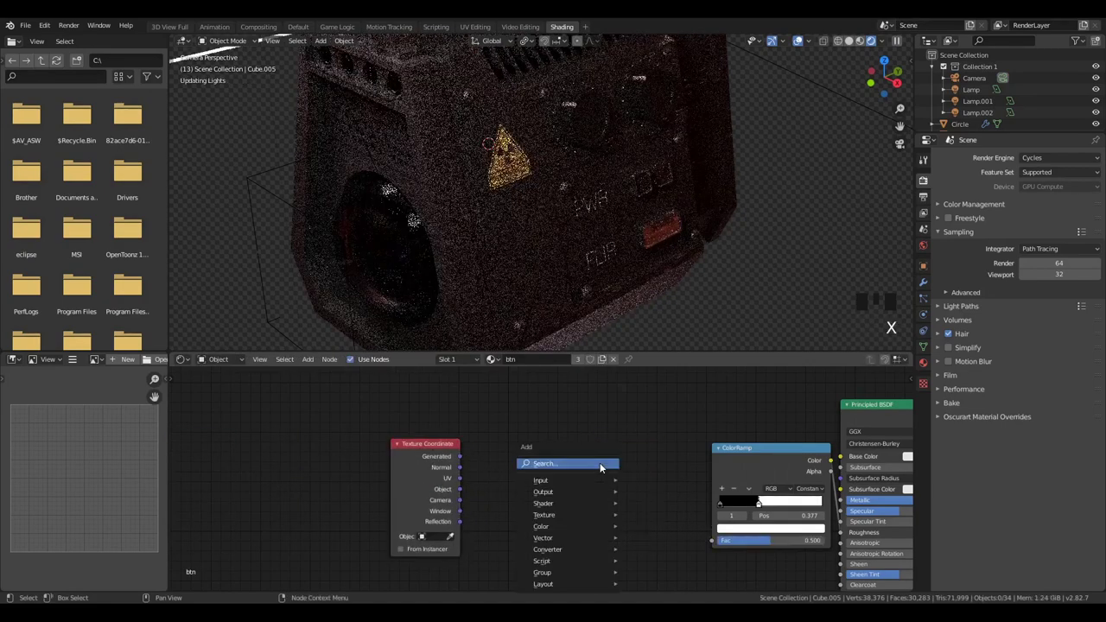
pyautogui.moveTo(562, 515)
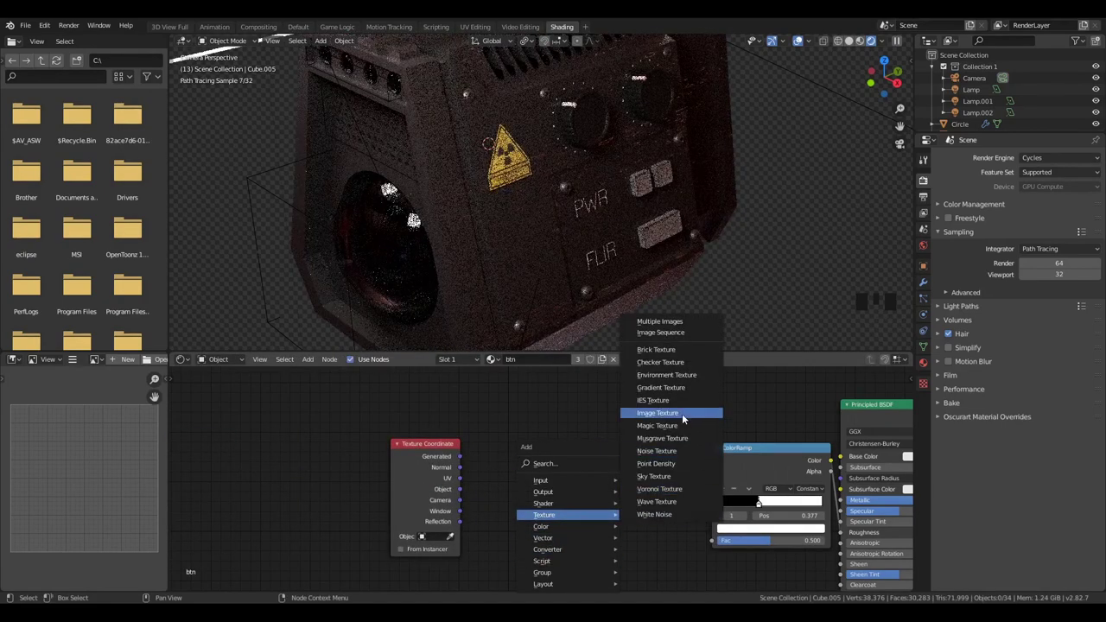
pyautogui.click(670, 410)
pyautogui.moveTo(454, 465); pyautogui.dragTo(522, 543)
pyautogui.moveTo(640, 467); pyautogui.dragTo(712, 540)
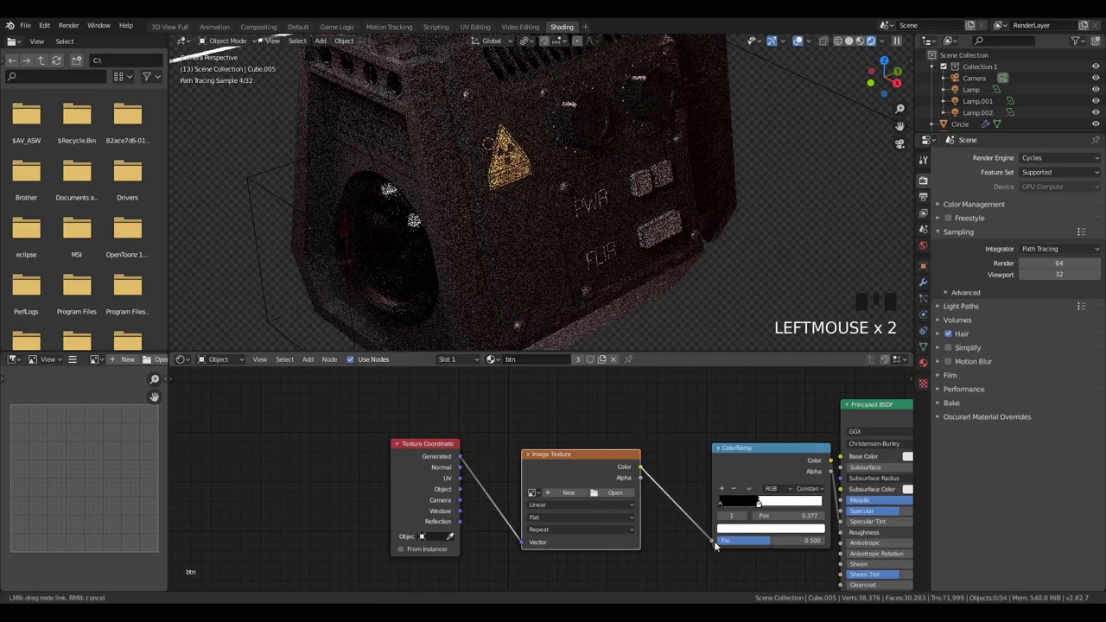
pyautogui.click(599, 495)
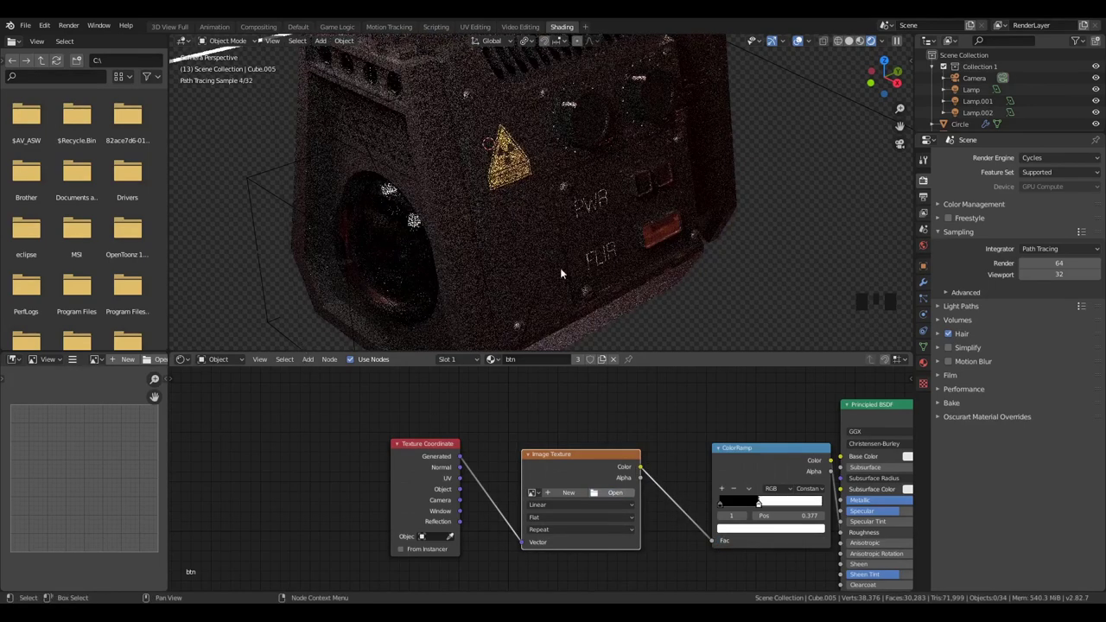
pyautogui.doubleClick(593, 286)
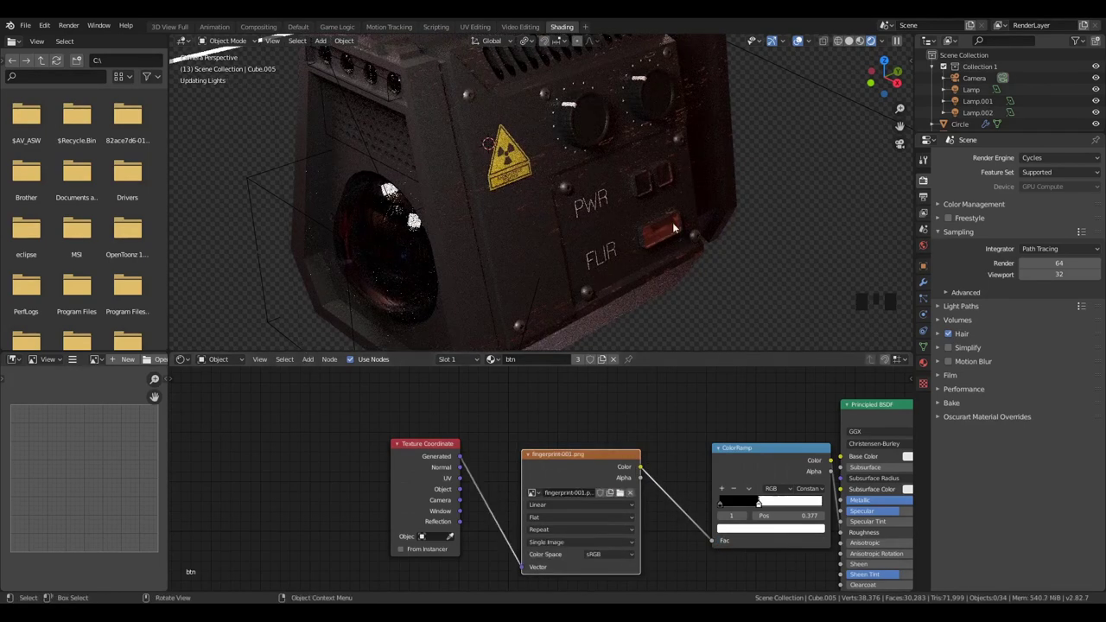
# In Material Preview on the FLIR button, move the ColorRamp beside the fingerprint texture and set its white stop to about 0.023
pyautogui.press('z')
pyautogui.click(677, 320)
pyautogui.scroll(3, 709, 289)
pyautogui.click(744, 260)
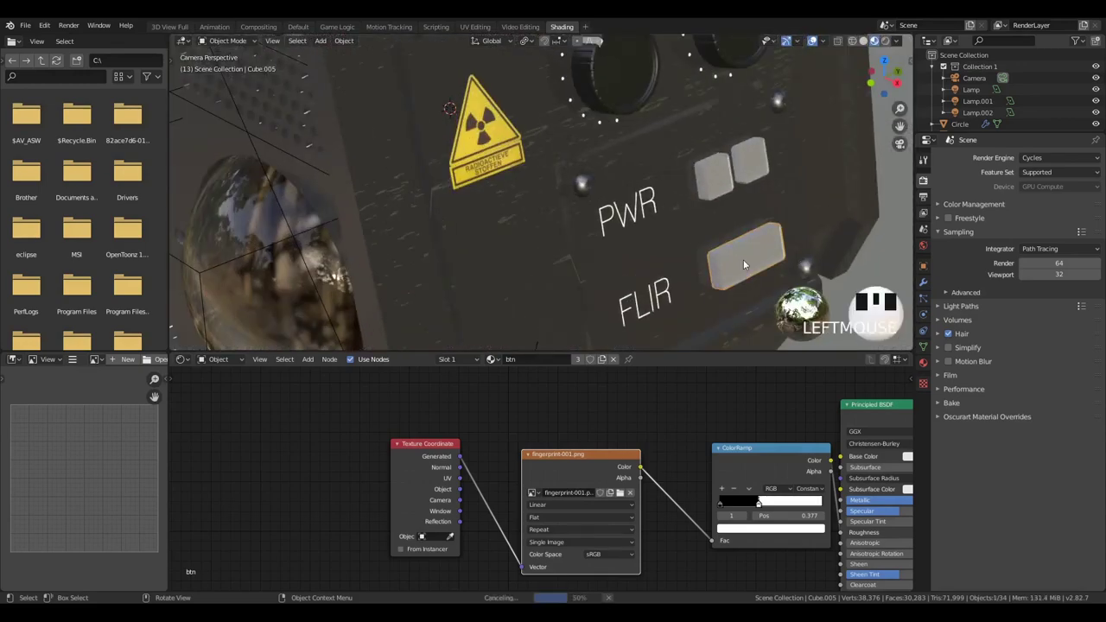
pyautogui.press('KP_Decimal')
pyautogui.scroll(5, 744, 264)
pyautogui.moveTo(649, 208); pyautogui.dragTo(634, 272, button='middle')
pyautogui.scroll(-2, 635, 273)
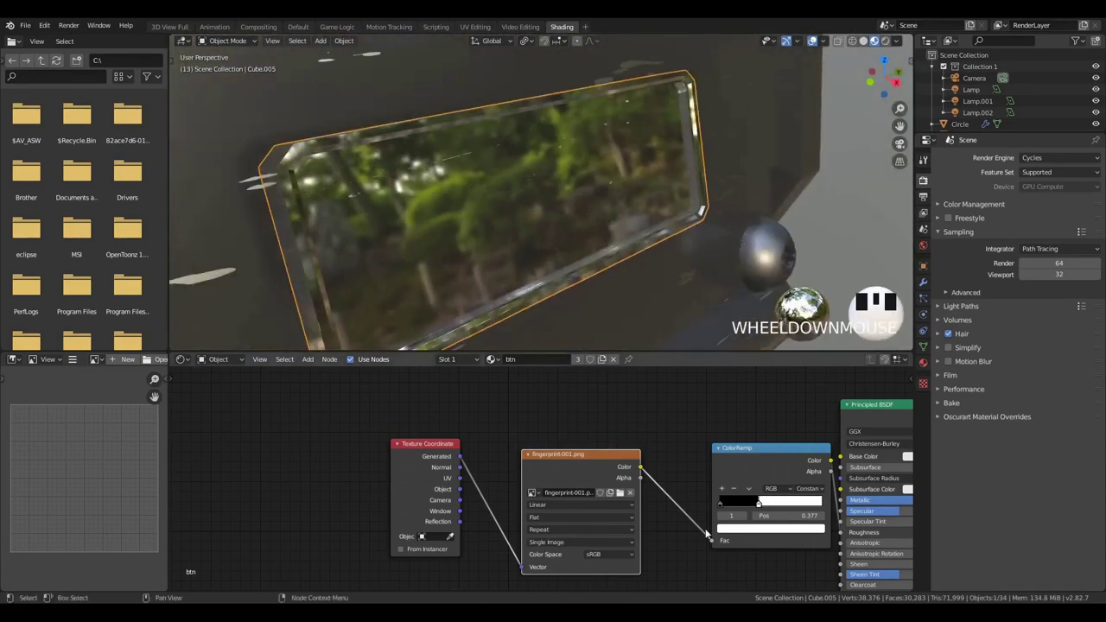
pyautogui.moveTo(776, 465); pyautogui.dragTo(681, 408, button='middle')
pyautogui.moveTo(681, 402); pyautogui.dragTo(621, 421)
pyautogui.moveTo(605, 465); pyautogui.dragTo(569, 467)
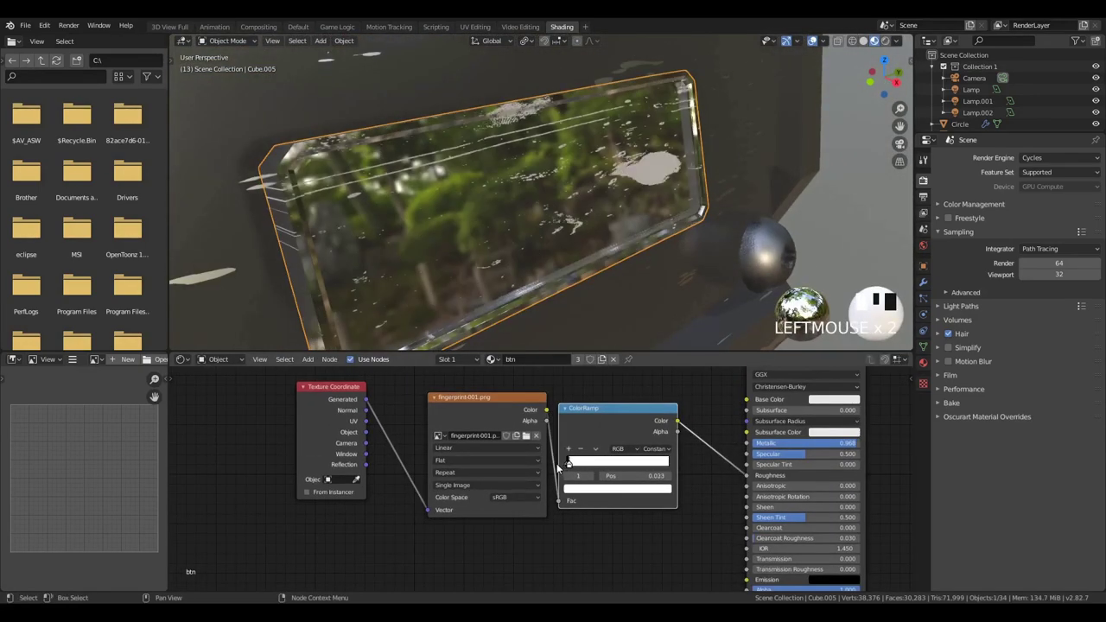
# Set the ColorRamp's interpolation to Ease and its white stop's position to about 0.068
pyautogui.click(657, 449)
pyautogui.click(662, 505)
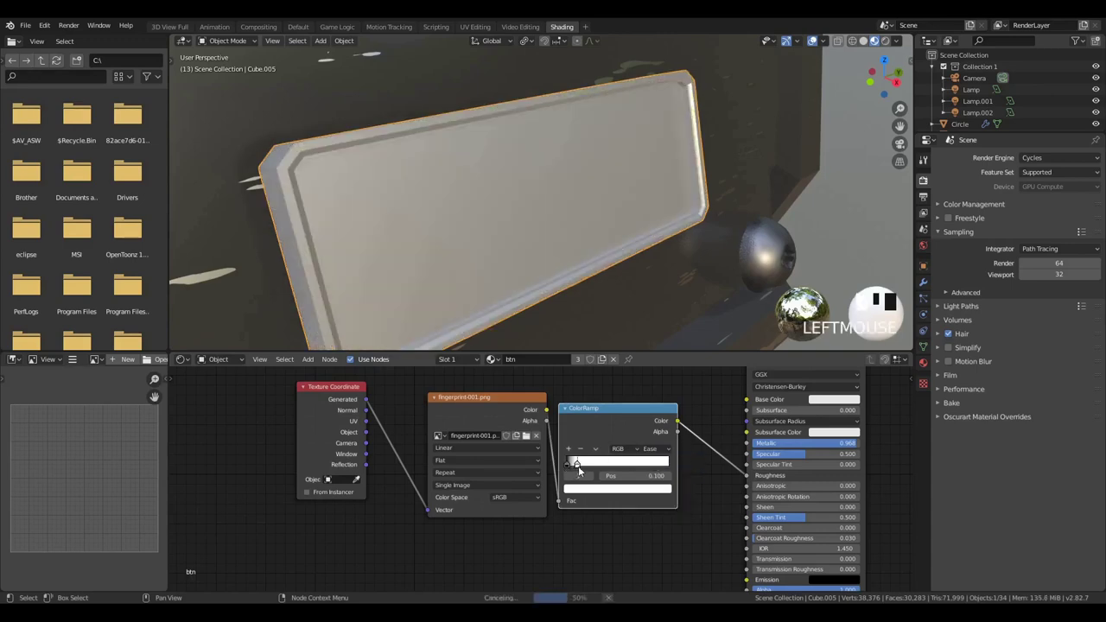
pyautogui.moveTo(578, 467); pyautogui.dragTo(591, 465)
# Examine the fingerprint wear on the buttons in Rendered shading, both close up and through the camera
pyautogui.scroll(-9, 507, 232)
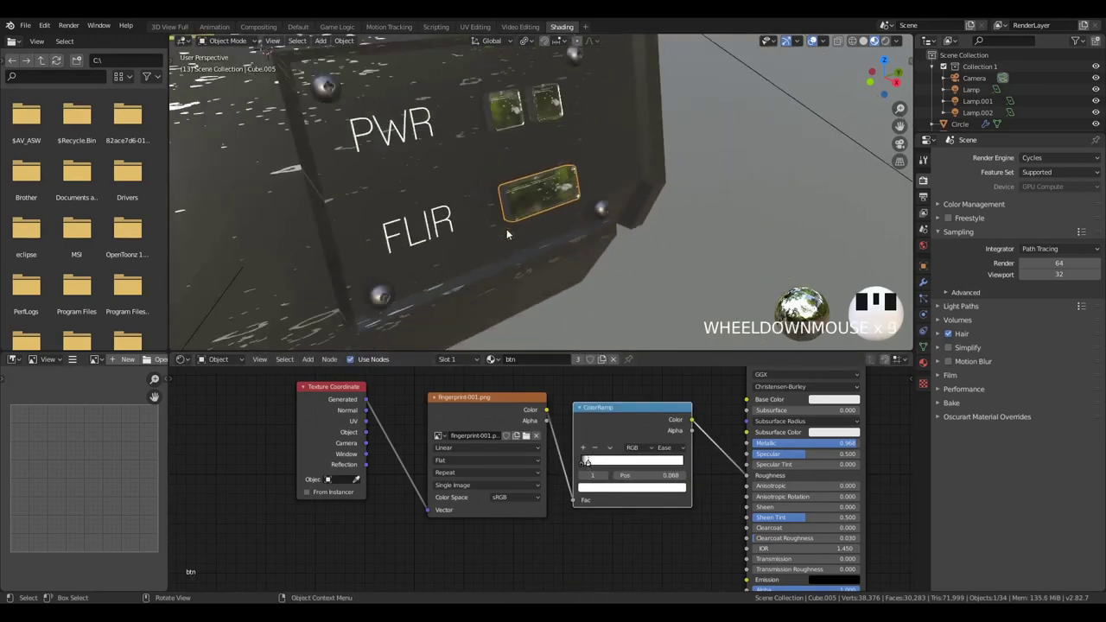
pyautogui.hotkey('shift', 'z')
pyautogui.scroll(-1, 509, 151)
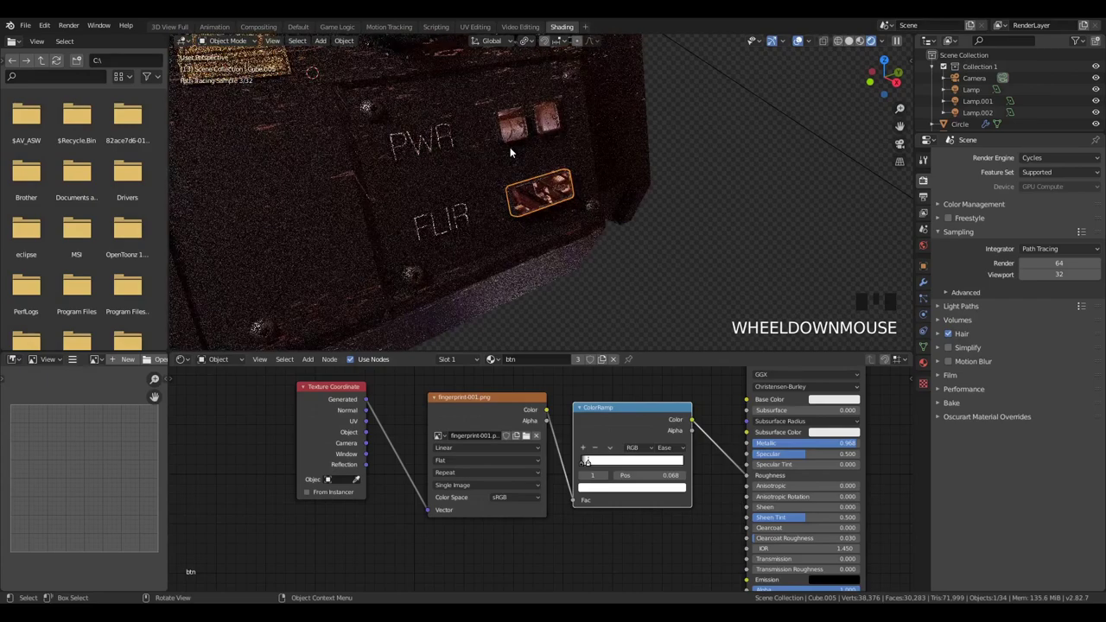
pyautogui.scroll(3, 510, 152)
pyautogui.moveTo(510, 151); pyautogui.dragTo(588, 203, button='middle')
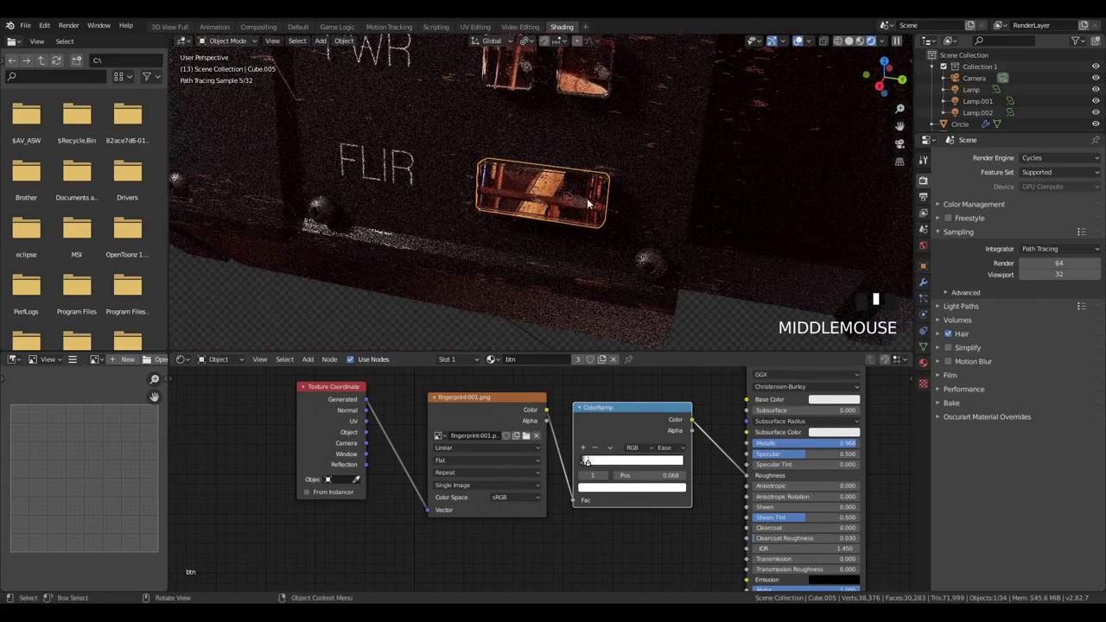
pyautogui.press('KP_0')
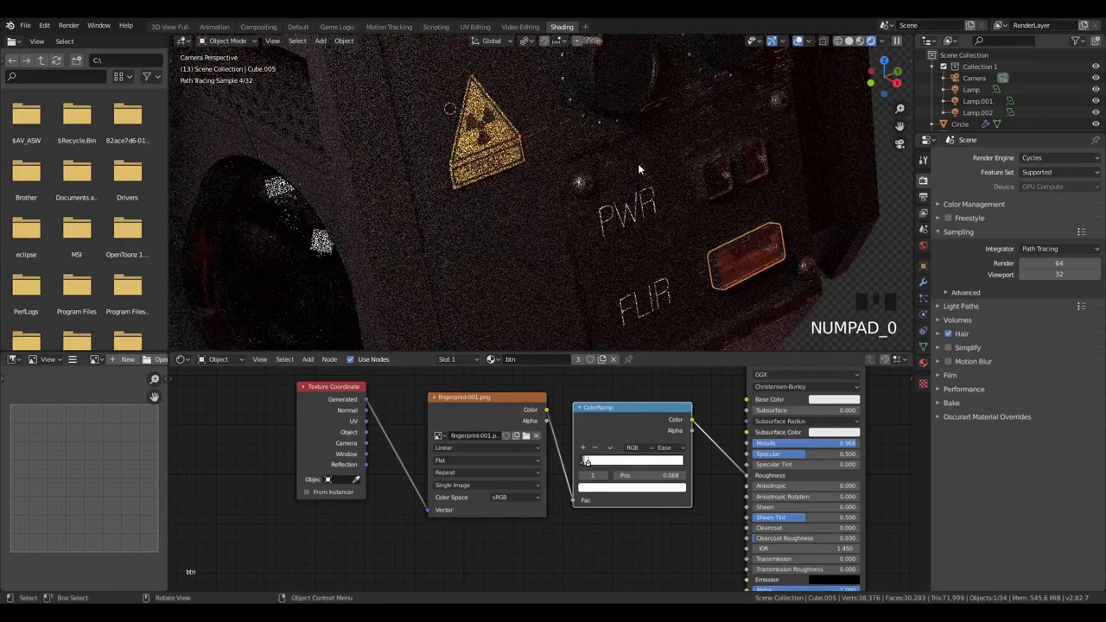
pyautogui.scroll(-3, 640, 169)
pyautogui.scroll(-2, 638, 169)
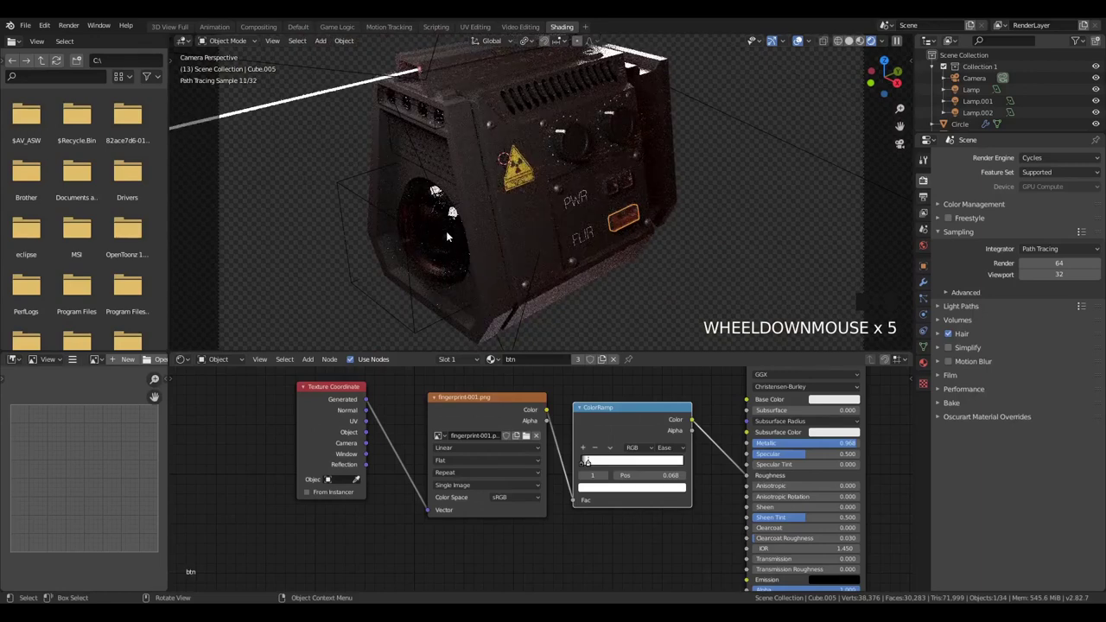
pyautogui.scroll(-3, 455, 256)
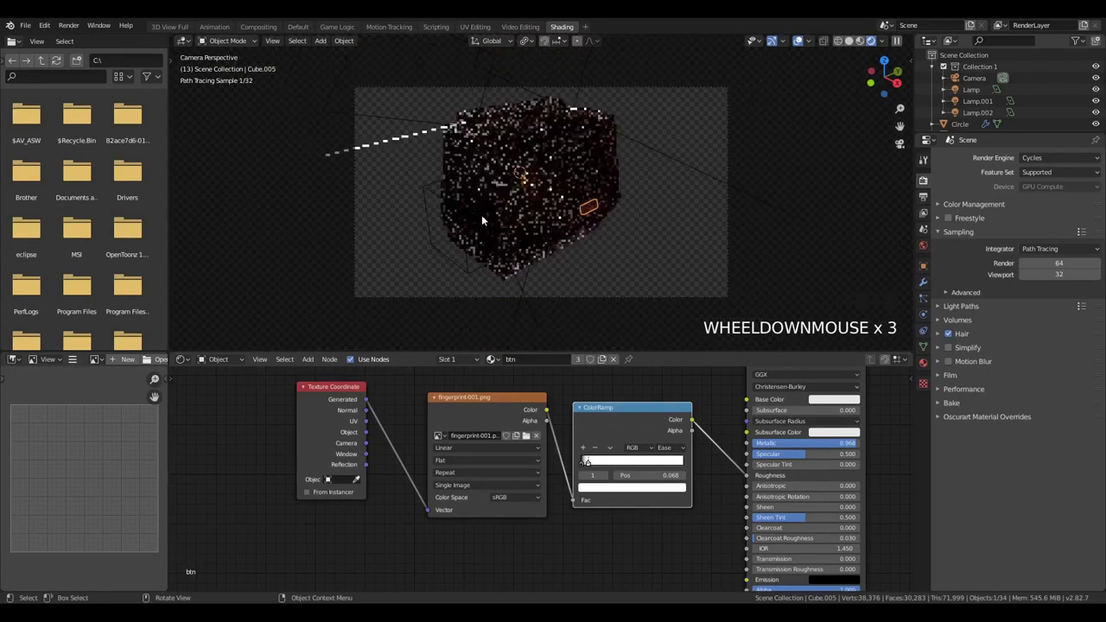
# In Solid shading, add a plane and move it about -4.43 along the global X axis, away from the device
pyautogui.press('z')
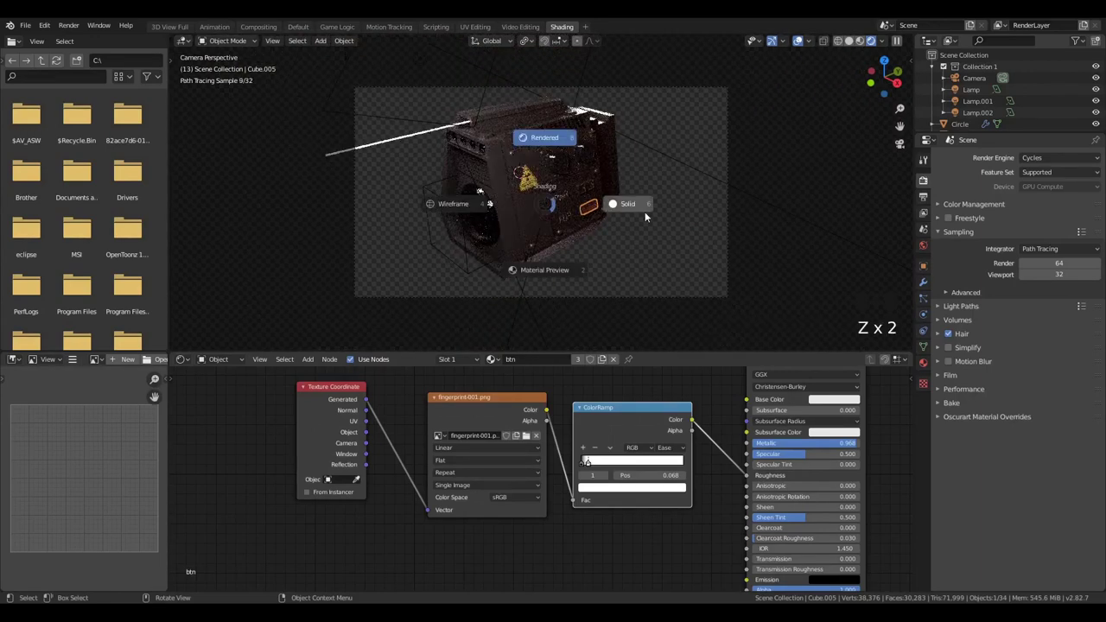
pyautogui.click(645, 212)
pyautogui.scroll(-7, 604, 268)
pyautogui.hotkey('shift', 'a')
pyautogui.click(654, 250)
pyautogui.press('g')
pyautogui.press('x')
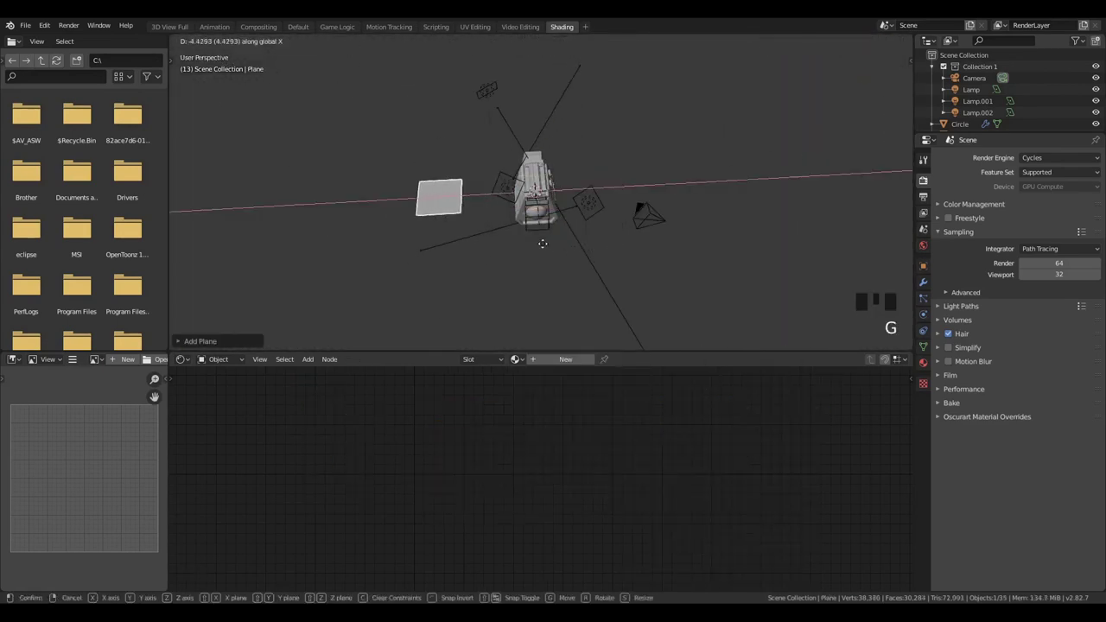
pyautogui.click(542, 242)
# Rotate the plane about the X axis and the Z axis so it stands upright beside the device
pyautogui.press('r')
pyautogui.press('x')
pyautogui.click(534, 232)
pyautogui.press('r')
pyautogui.press('z')
pyautogui.click(565, 165)
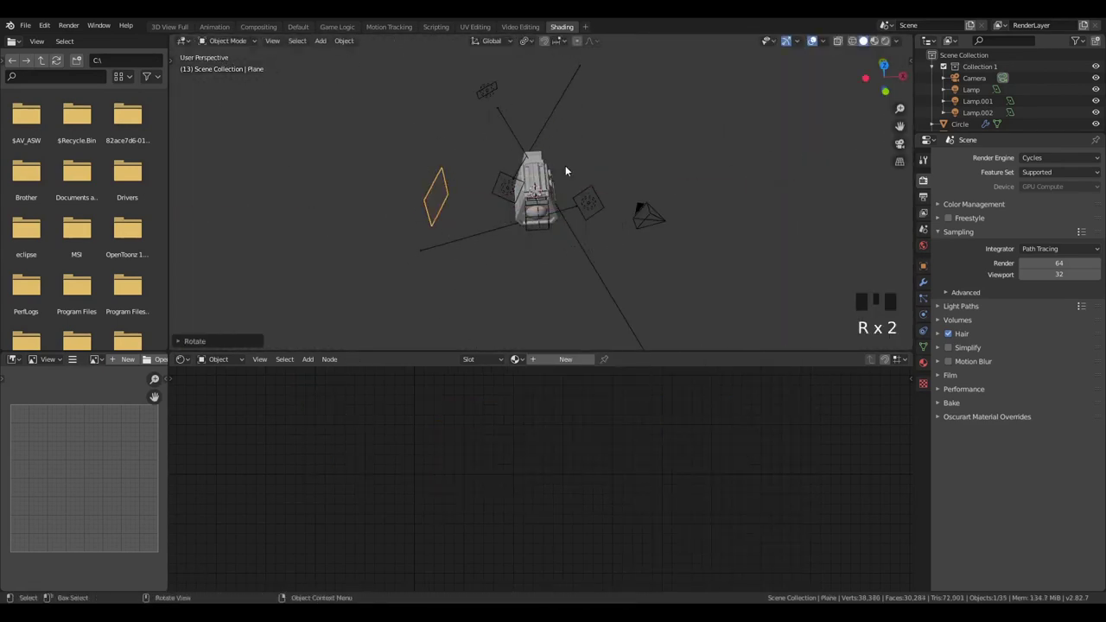
# In the camera view, move, scale up and rotate the plane so it fills the frame behind the device
pyautogui.press('KP_0')
pyautogui.press('g')
pyautogui.click(720, 209)
pyautogui.press('s')
pyautogui.click(683, 278)
pyautogui.press('r')
pyautogui.click(652, 319)
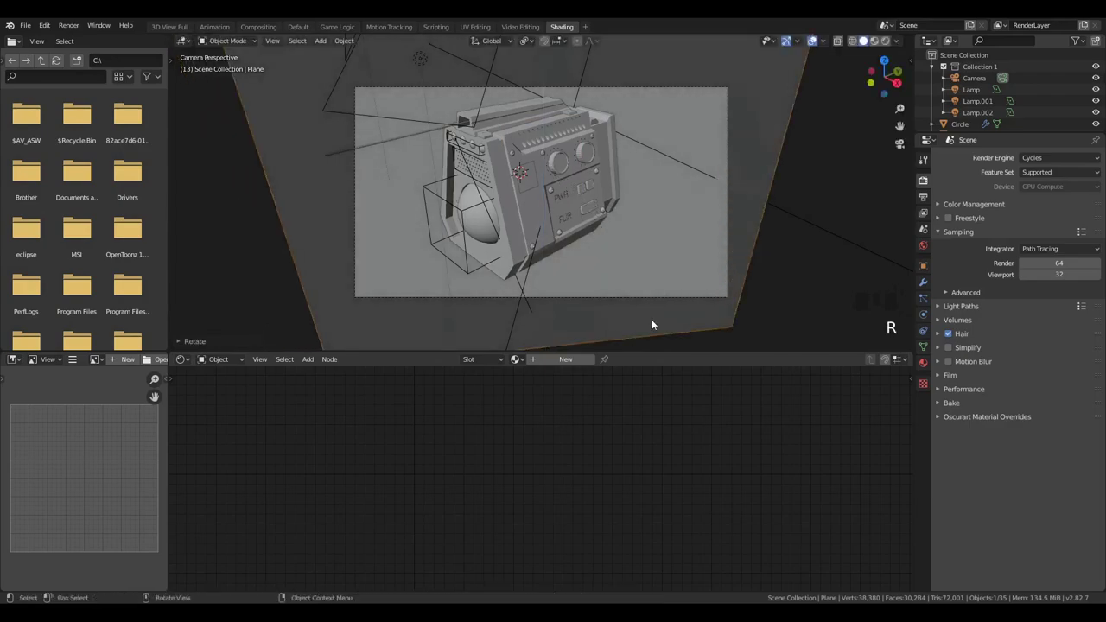
pyautogui.press('g')
pyautogui.click(677, 323)
# Switch to Rendered shading and enlarge the background plane further beyond the camera frame
pyautogui.press('z')
pyautogui.click(634, 208)
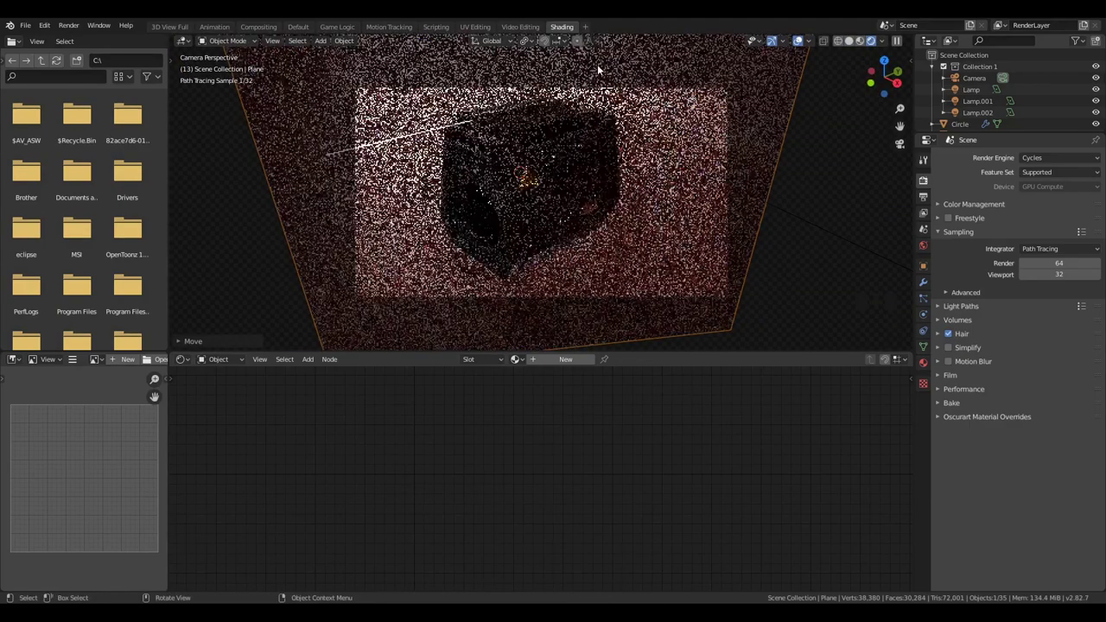
pyautogui.press('g')
pyautogui.press('s')
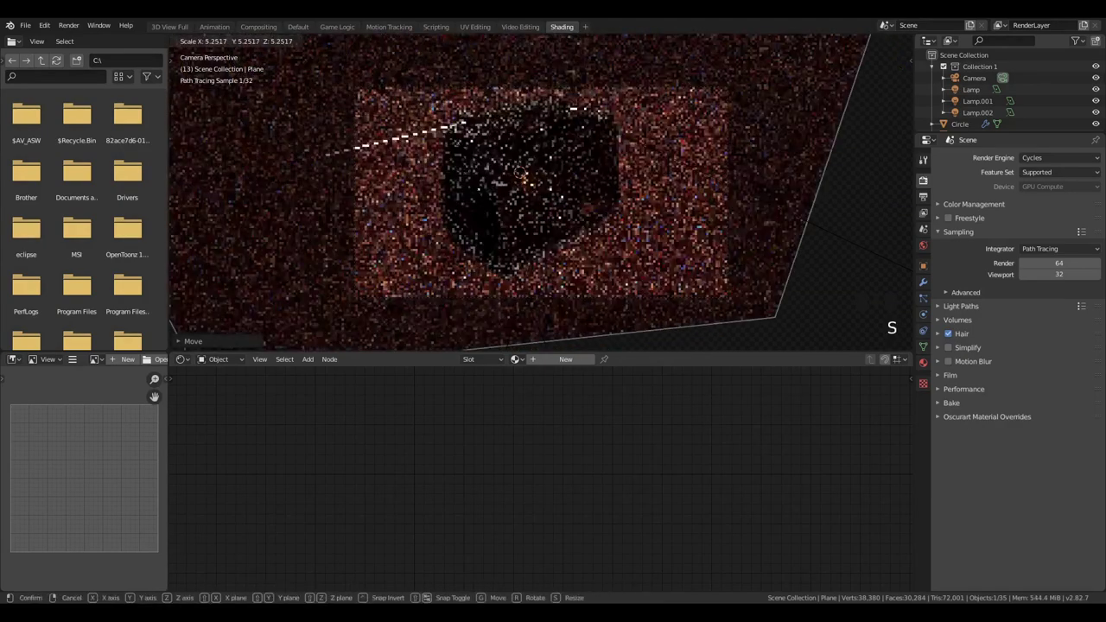
pyautogui.click(929, 363)
# Give the background plane a new material named bg
pyautogui.click(924, 363)
pyautogui.click(972, 193)
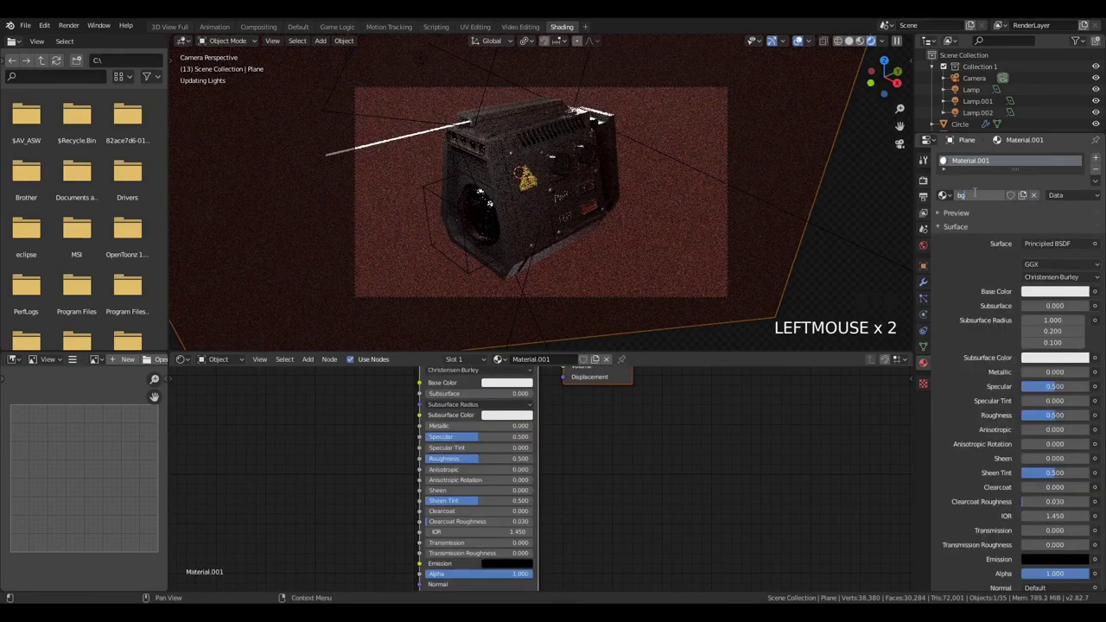
pyautogui.click(863, 378)
# Set the bg material's Base Color to black and its Metallic to 0.708
pyautogui.click(1057, 292)
pyautogui.moveTo(1081, 184); pyautogui.dragTo(1080, 213)
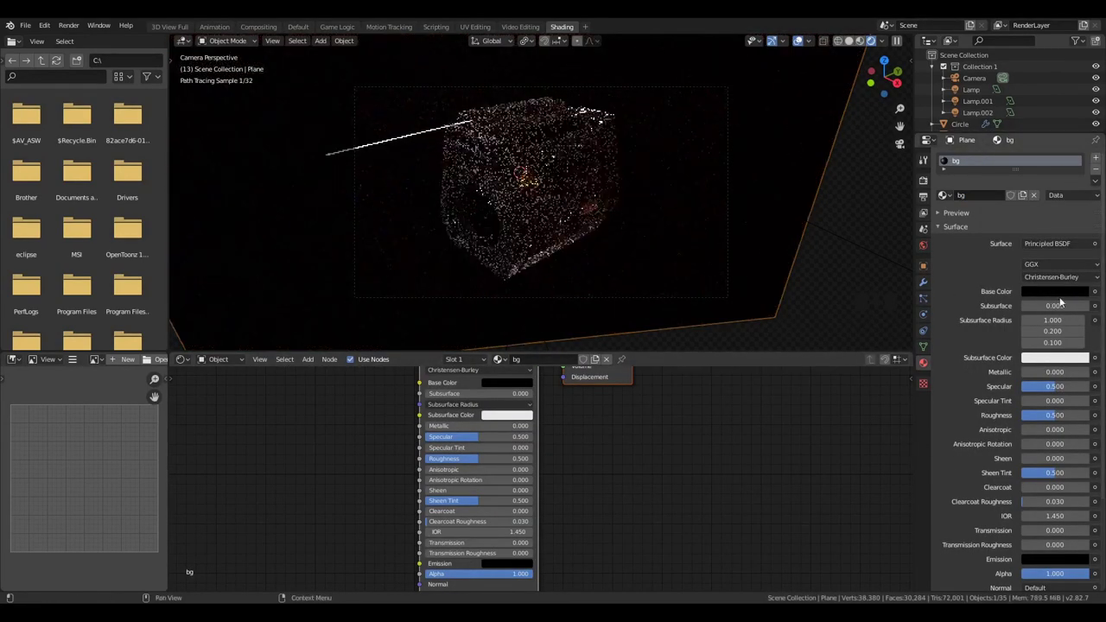
pyautogui.moveTo(1033, 374); pyautogui.dragTo(1080, 373)
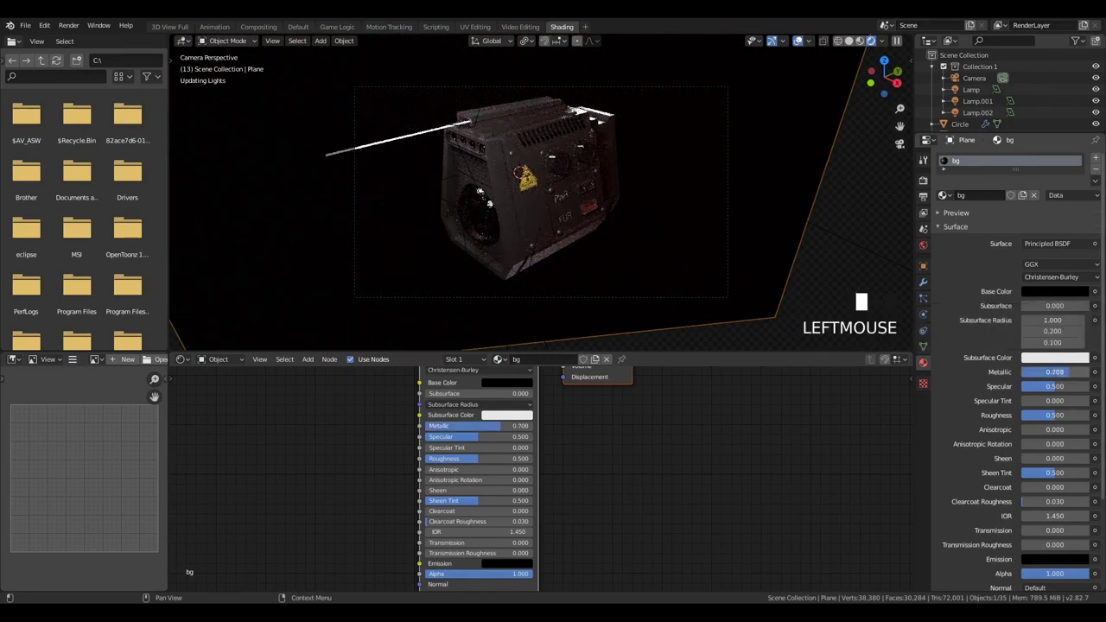
# Render the current frame from the camera
pyautogui.scroll(4, 1033, 373)
pyautogui.scroll(-1, 702, 270)
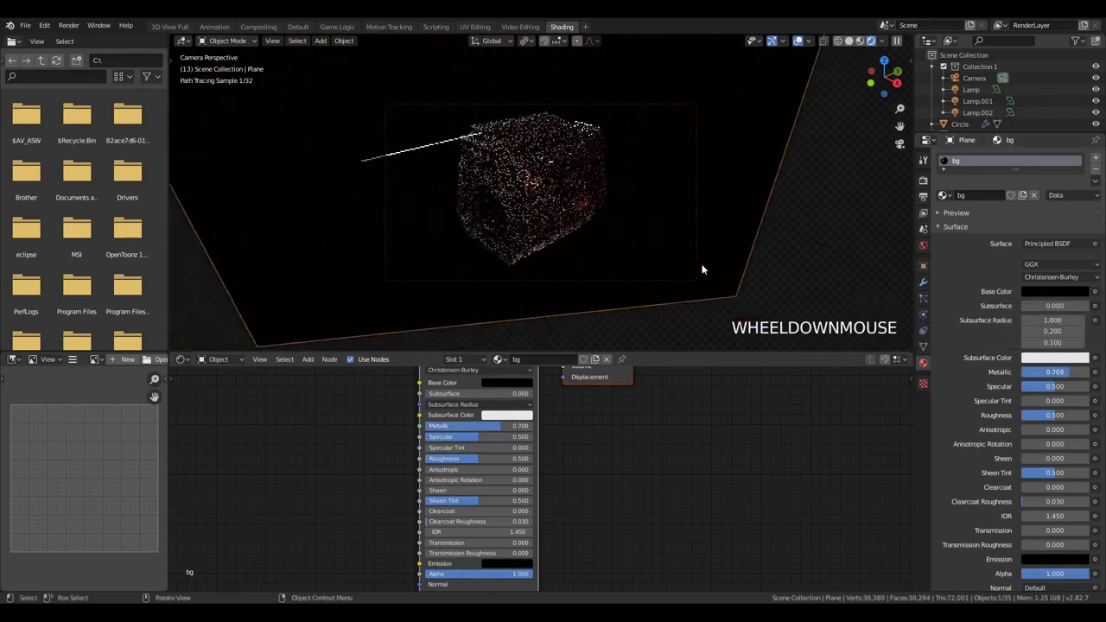
pyautogui.press('F12')
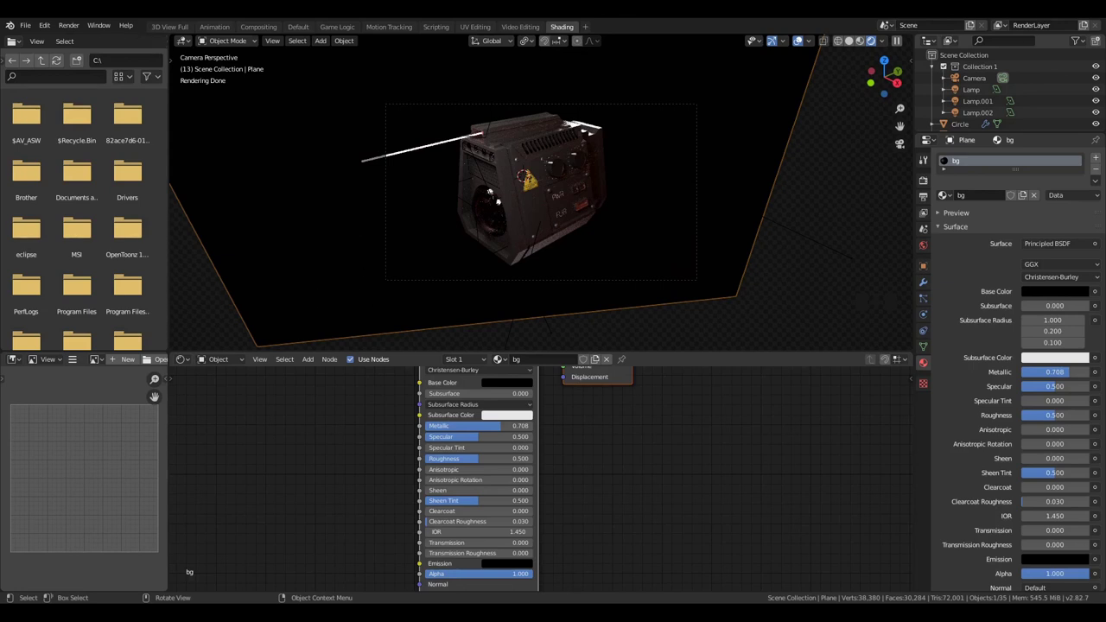
# Switch to the Compositing workspace and display the Render Result in its image editor
pyautogui.scroll(2, 547, 158)
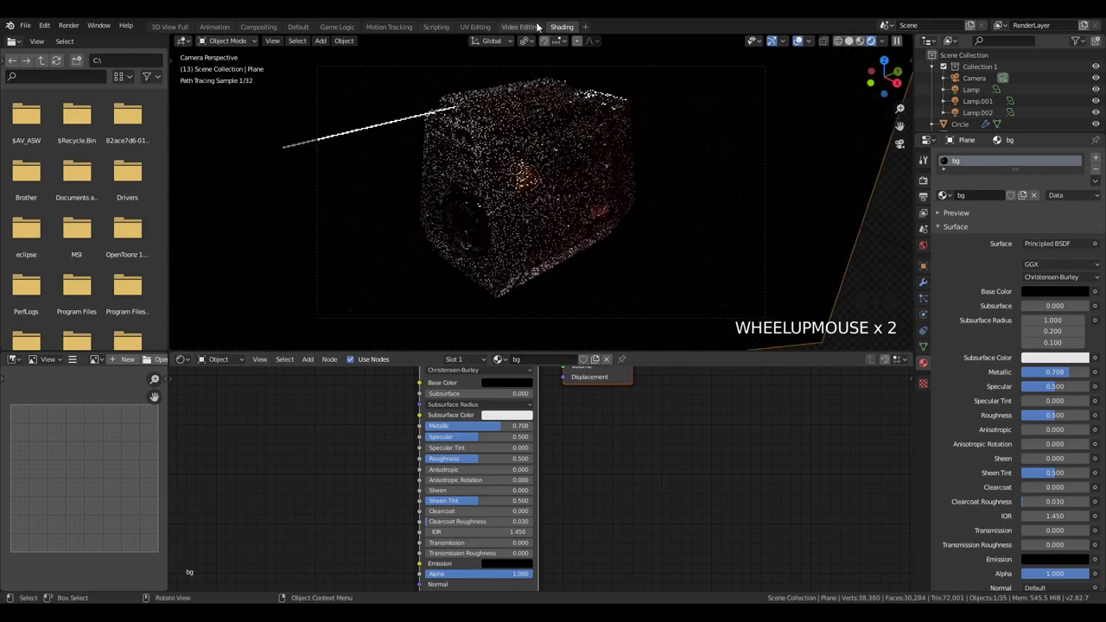
pyautogui.click(259, 27)
pyautogui.click(173, 586)
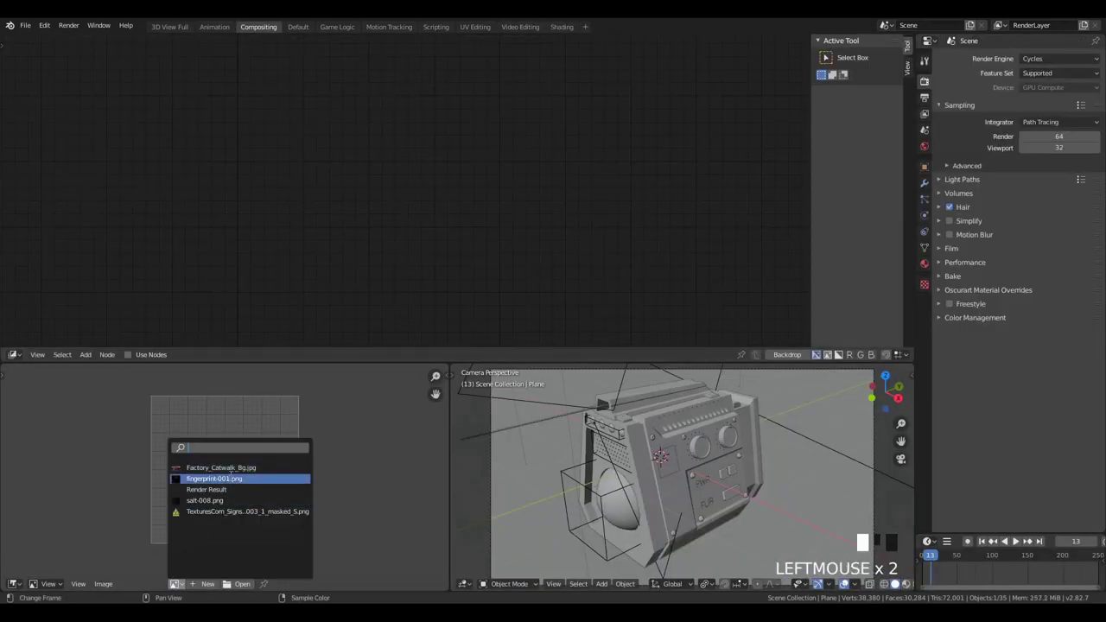
pyautogui.click(221, 494)
pyautogui.scroll(3, 285, 471)
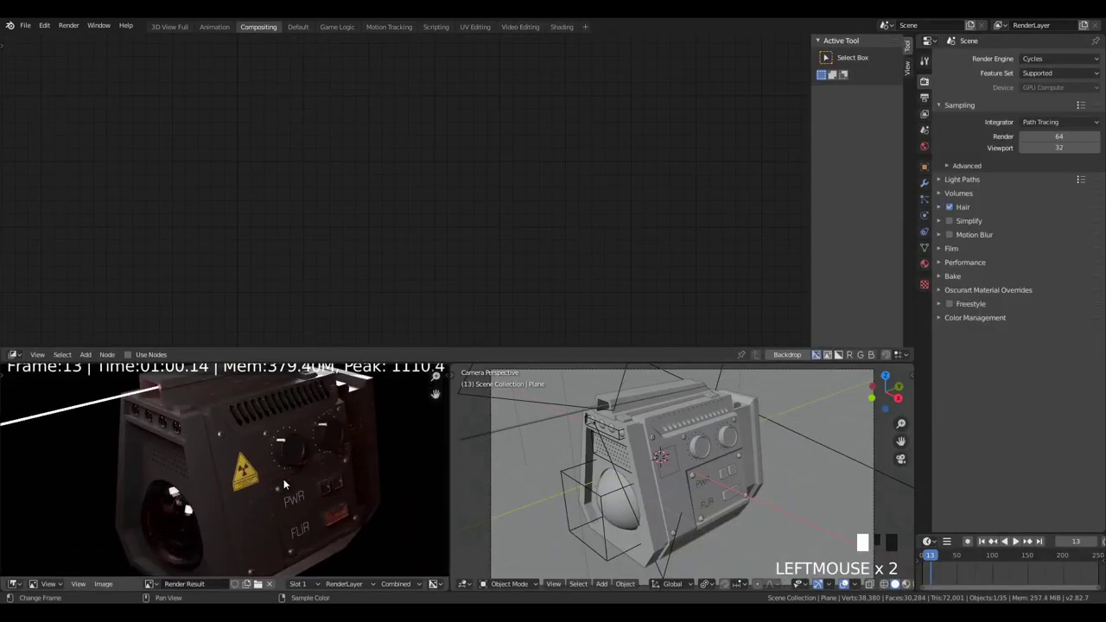
# Select the camera in the camera view and tilt it slightly with a free trackball rotation
pyautogui.scroll(-8, 778, 484)
pyautogui.click(792, 482)
pyautogui.click(792, 484)
pyautogui.press('r')
pyautogui.press('r')
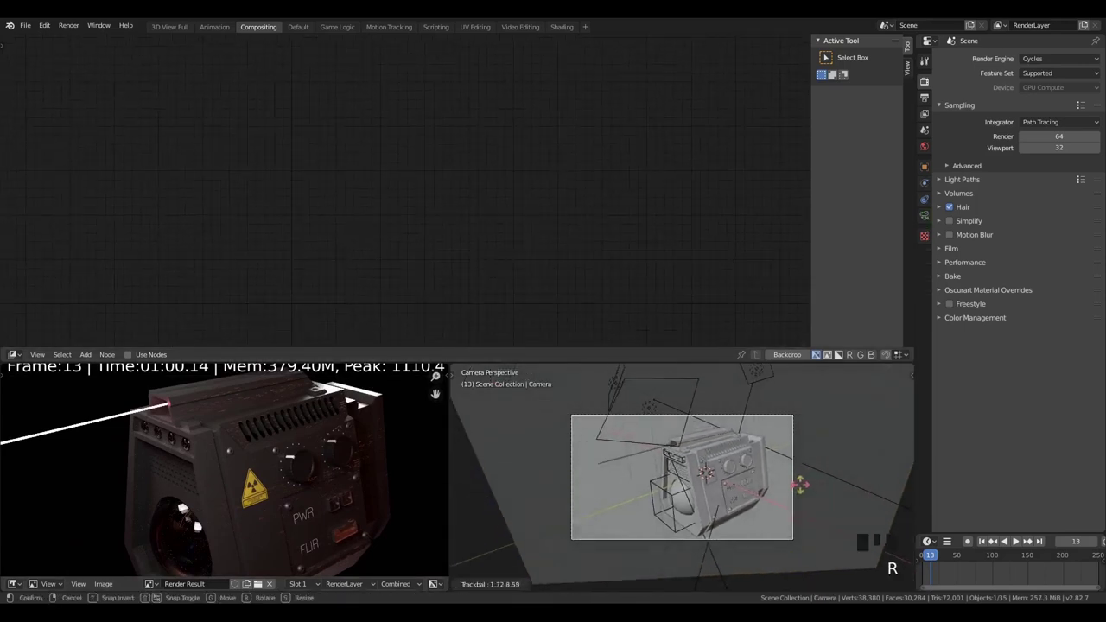
pyautogui.click(799, 483)
# Move the camera to reframe the device within the shot
pyautogui.press('g')
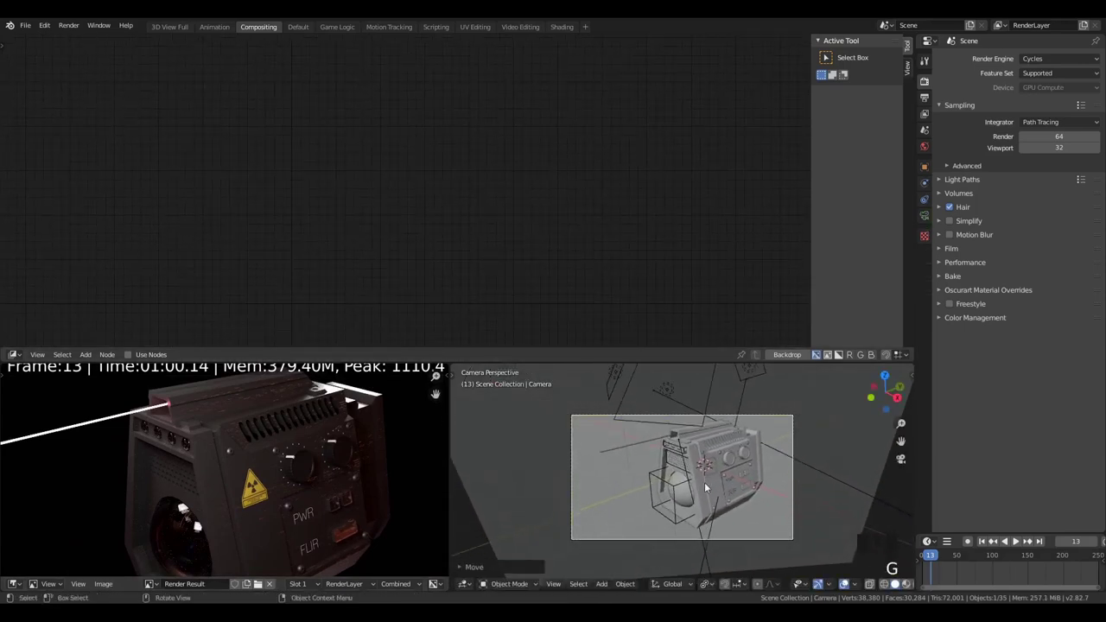
pyautogui.press('g')
pyautogui.press('g')
pyautogui.press('g')
pyautogui.click(667, 467)
# Move the outer end point of the cable's NURBS path outward past the edge of the camera frame
pyautogui.click(608, 447)
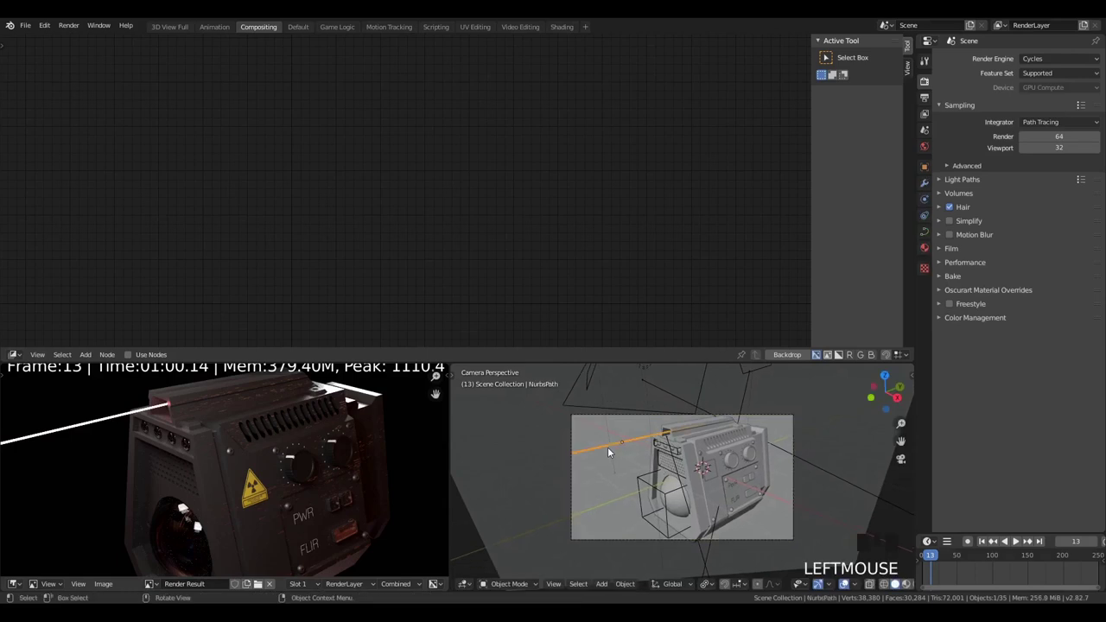
pyautogui.press('Tab')
pyautogui.click(566, 457)
pyautogui.press('g')
pyautogui.click(556, 459)
pyautogui.press('Tab')
# Switch the camera viewport to Rendered shading and deselect all objects
pyautogui.press('z')
pyautogui.press('a')
pyautogui.press('a')
pyautogui.press('a')
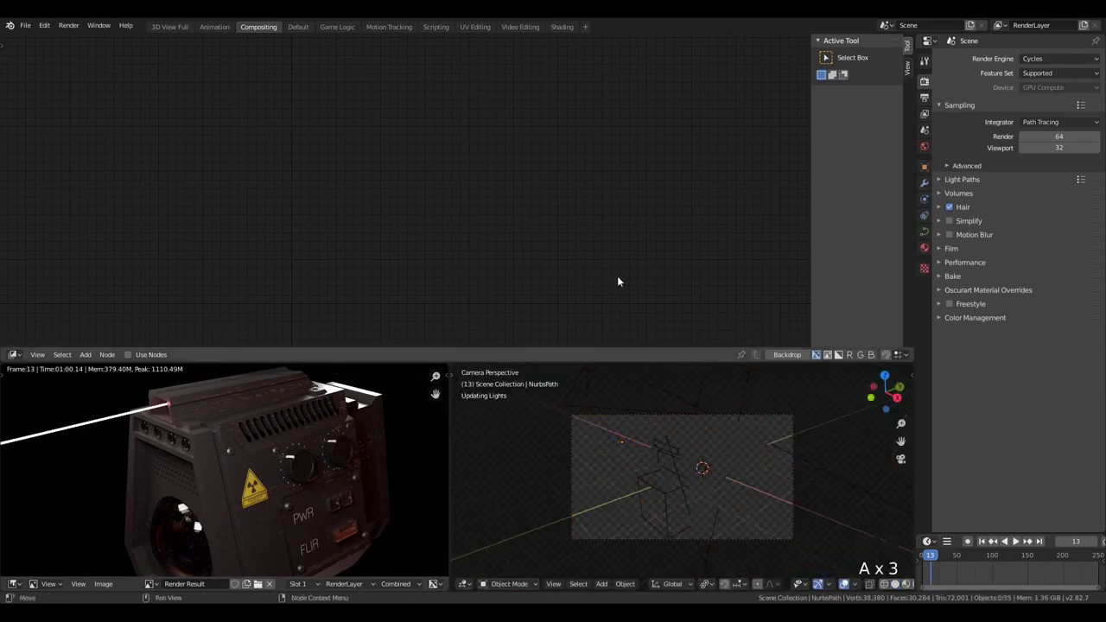
# Select the device's main body and add a Bevel modifier to it
pyautogui.scroll(2, 320, 471)
pyautogui.moveTo(319, 471); pyautogui.dragTo(335, 454, button='middle')
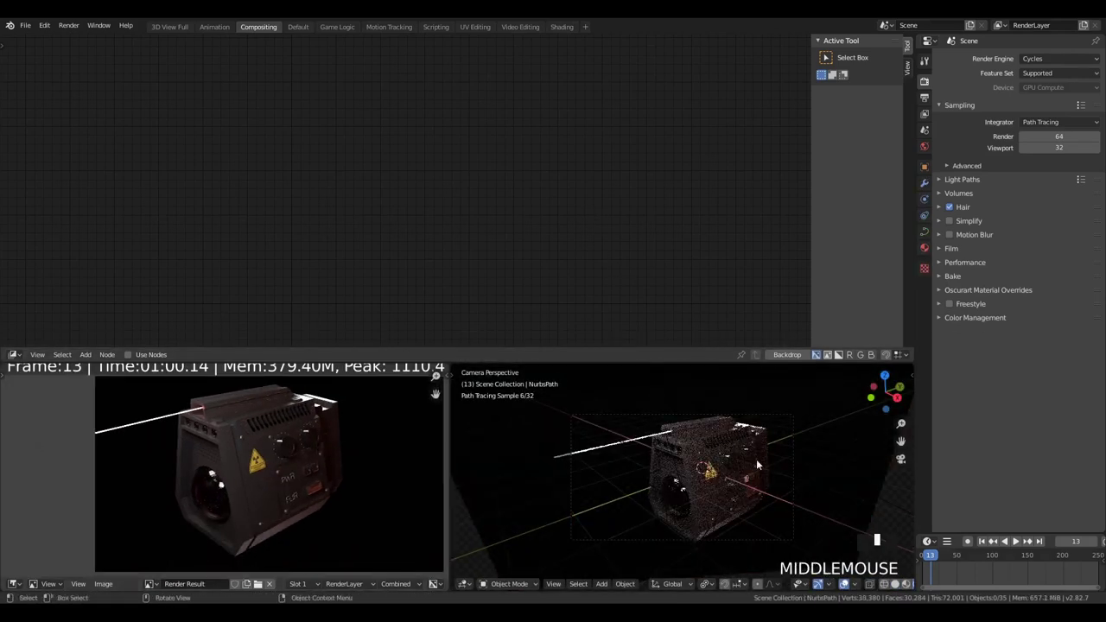
pyautogui.click(712, 436)
pyautogui.click(925, 230)
pyautogui.click(925, 183)
pyautogui.click(1020, 84)
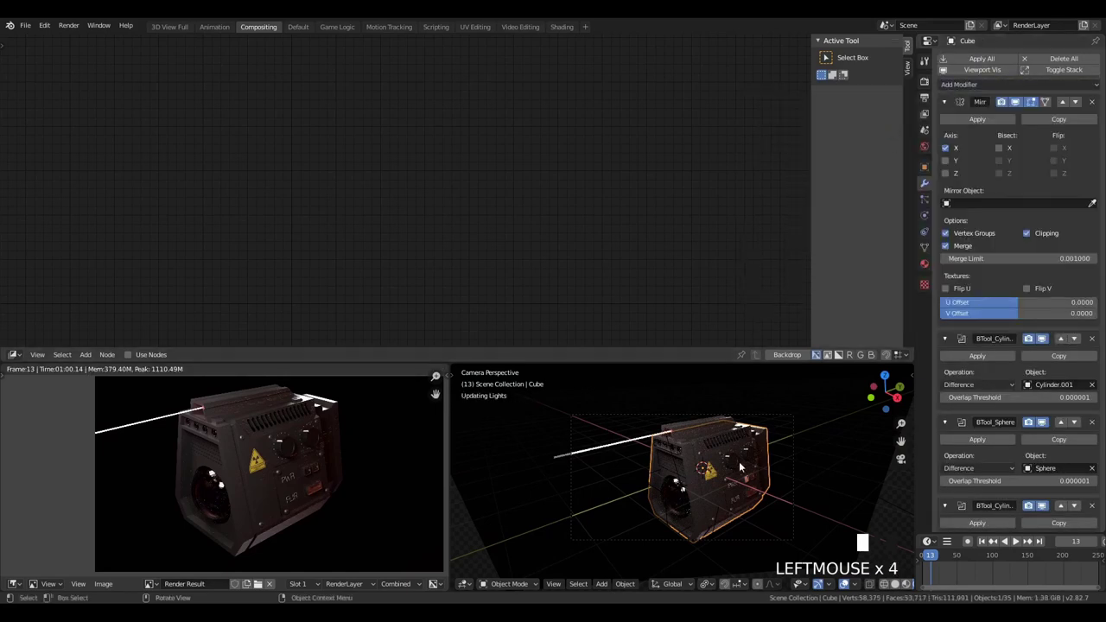
# Switch the viewport to Solid shading and set the body's Bevel offset to 0.6160
pyautogui.press('z')
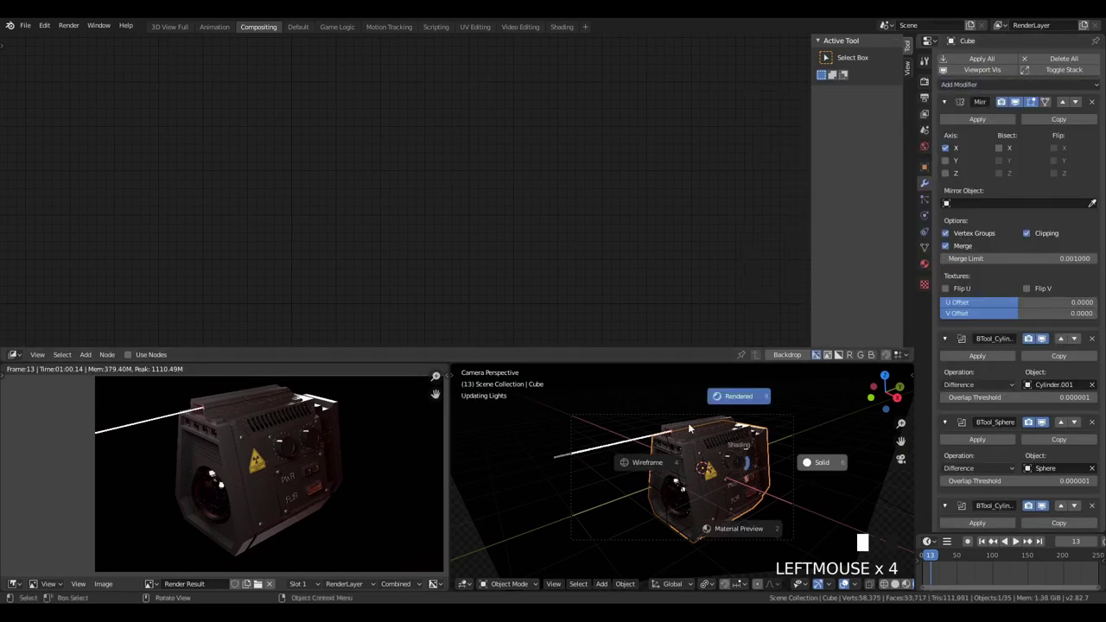
pyautogui.click(805, 462)
pyautogui.scroll(6, 701, 417)
pyautogui.moveTo(701, 417); pyautogui.dragTo(663, 439, button='middle')
pyautogui.scroll(-1, 663, 439)
pyautogui.press('Tab')
pyautogui.press('Tab')
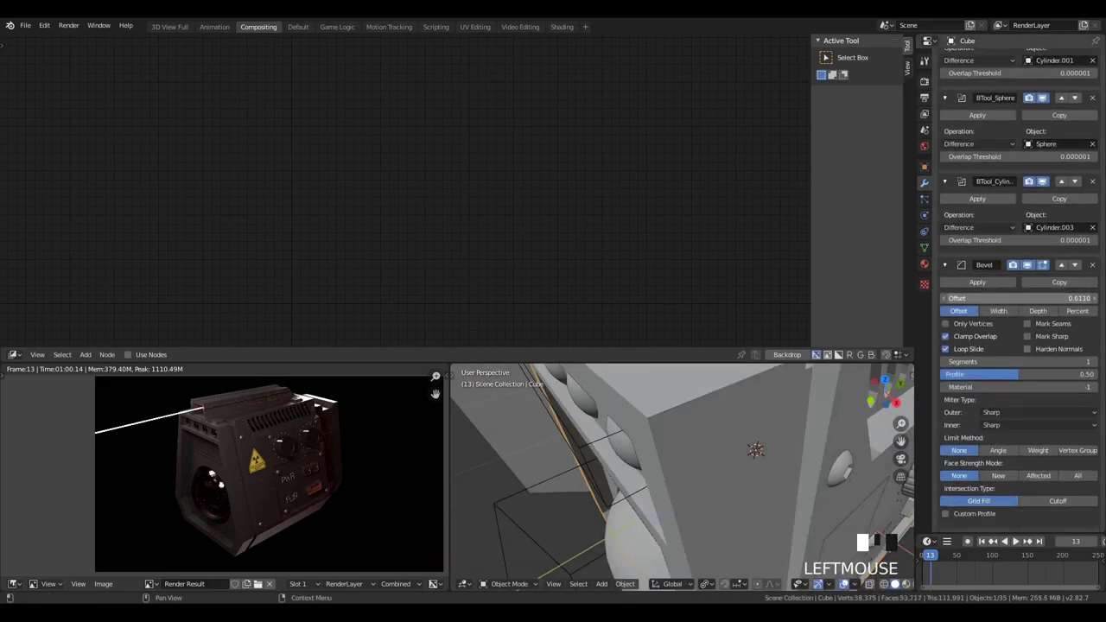
pyautogui.moveTo(1020, 298); pyautogui.dragTo(1028, 298)
pyautogui.moveTo(730, 375); pyautogui.dragTo(761, 473, button='middle')
pyautogui.scroll(-2, 764, 478)
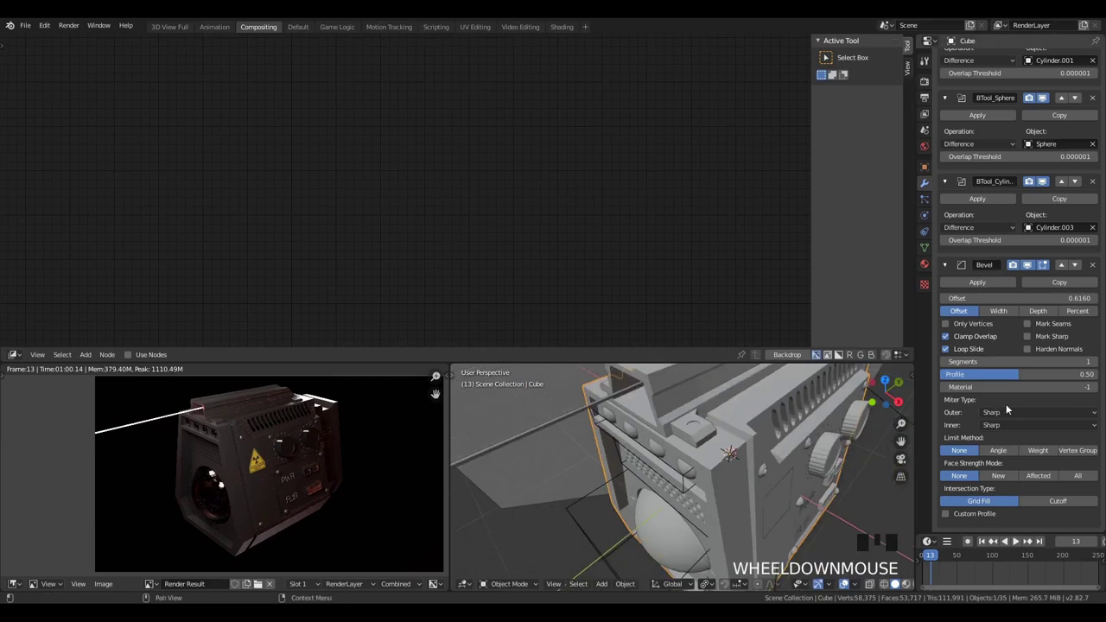
pyautogui.scroll(8, 1016, 415)
pyautogui.scroll(-8, 1026, 424)
pyautogui.scroll(10, 1019, 317)
pyautogui.scroll(3, 1018, 311)
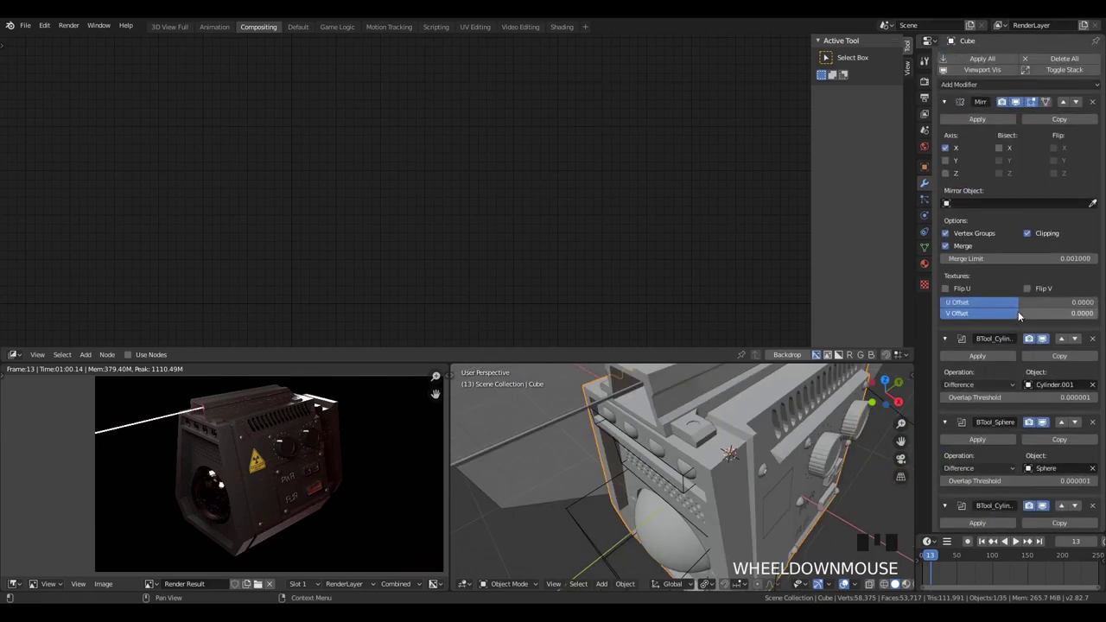
# Add a loop cut across the lower front part of the device body, leaving it at its default position
pyautogui.moveTo(830, 389)
pyautogui.mouseDown(button='middle')
pyautogui.moveTo(772, 411)
pyautogui.moveTo(642, 384)
pyautogui.moveTo(583, 413)
pyautogui.moveTo(655, 396)
pyautogui.moveTo(711, 467)
pyautogui.moveTo(681, 517)
pyautogui.moveTo(627, 512)
pyautogui.moveTo(692, 517)
pyautogui.moveTo(789, 558)
pyautogui.mouseUp(button='middle')
pyautogui.press('Tab')
pyautogui.scroll(2, 654, 396)
pyautogui.scroll(-2, 655, 396)
pyautogui.press('Tab')
pyautogui.press('Tab')
pyautogui.hotkey('ctrl', 'r')
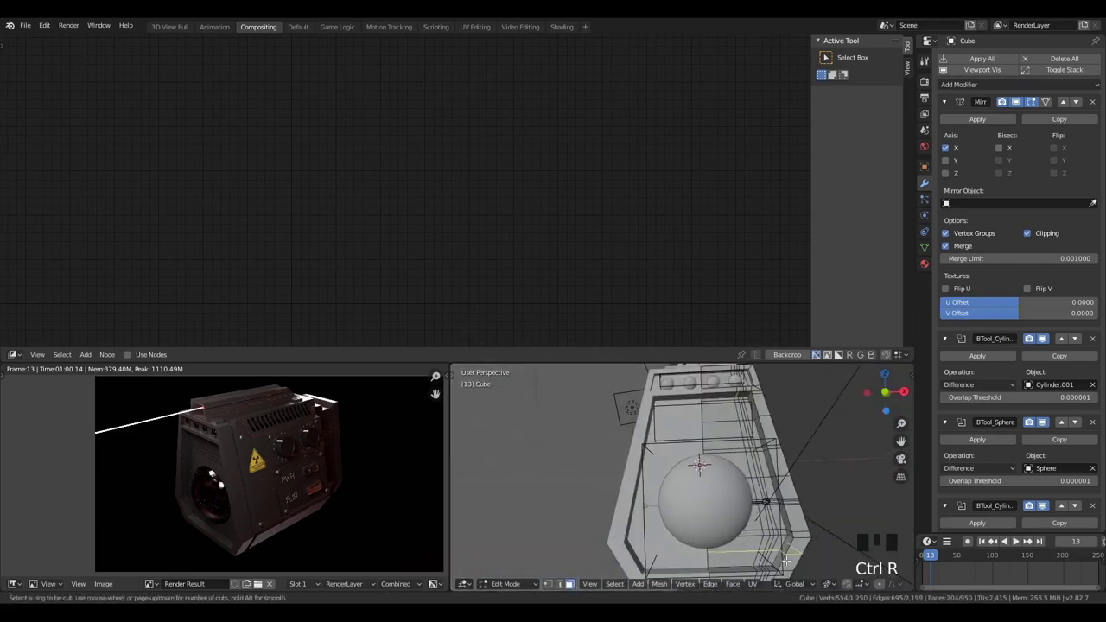
pyautogui.click(795, 558)
pyautogui.click(795, 558)
# Examine the body mesh from the front in wireframe and solid shading, clearing the selection
pyautogui.press('KP_3')
pyautogui.press('KP_1')
pyautogui.press('z')
pyautogui.click(754, 566)
pyautogui.press('a')
pyautogui.press('a')
pyautogui.press('a')
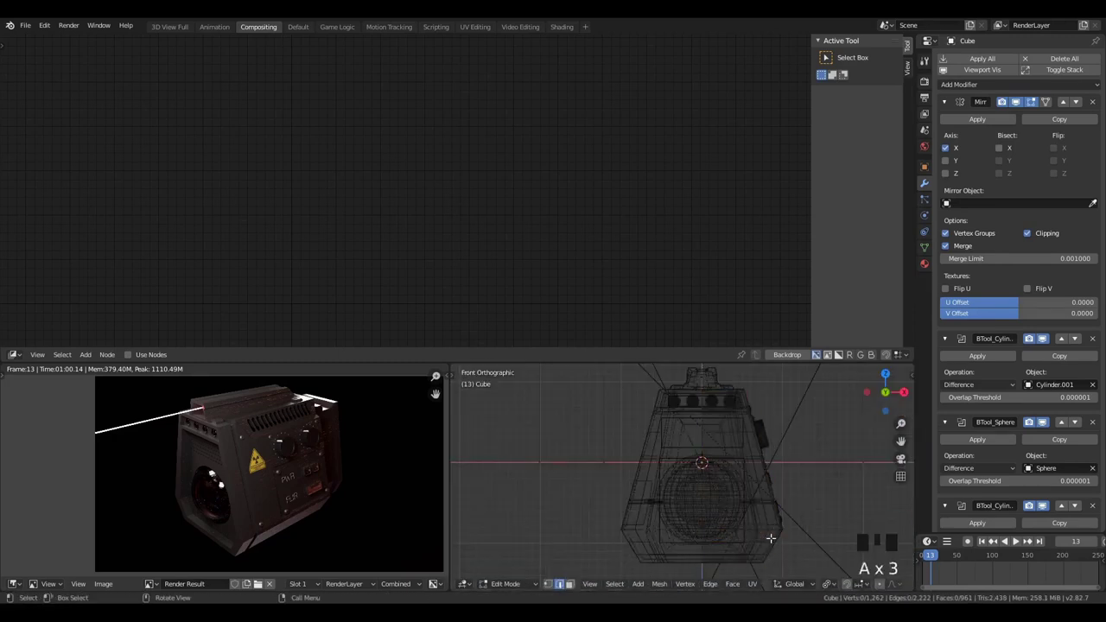
pyautogui.press('z')
pyautogui.press('z')
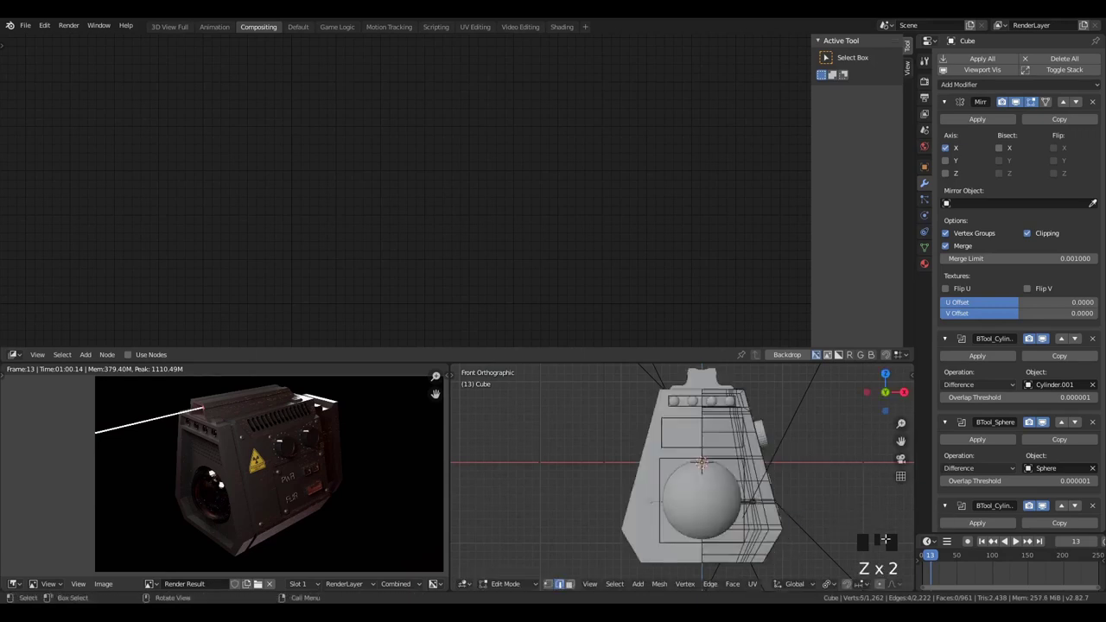
pyautogui.moveTo(778, 550); pyautogui.dragTo(815, 538, button='middle')
# Change the body's Bevel width method to Percent and enable Mark Seams
pyautogui.press('Tab')
pyautogui.scroll(-2, 815, 538)
pyautogui.scroll(-5, 1053, 411)
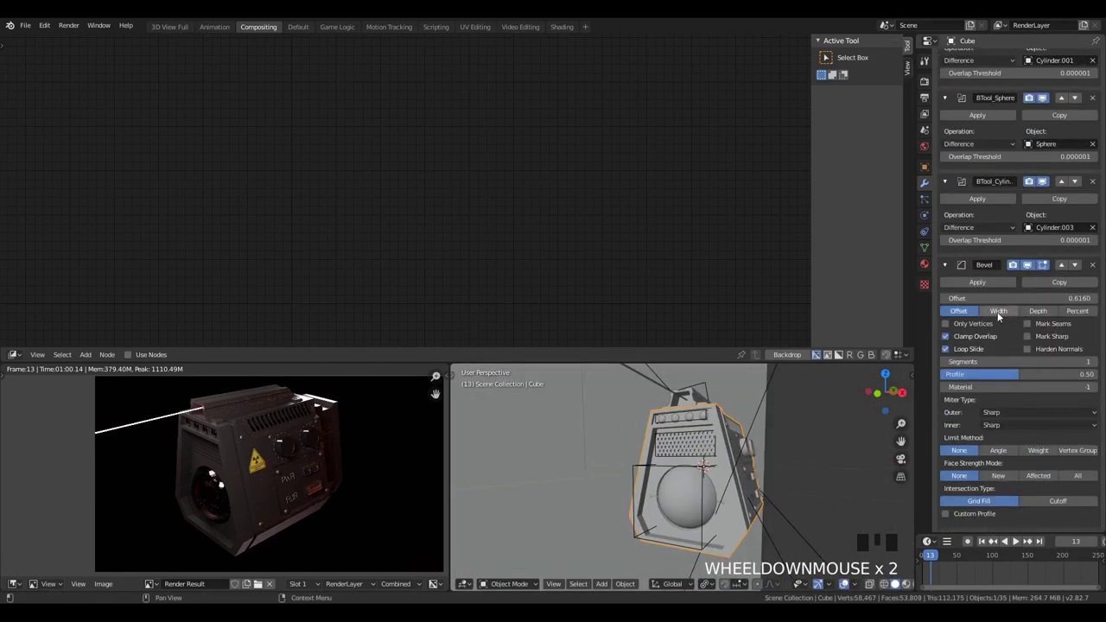
pyautogui.click(1078, 311)
pyautogui.click(1038, 323)
pyautogui.scroll(4, 712, 466)
pyautogui.moveTo(712, 466); pyautogui.dragTo(778, 450, button='middle')
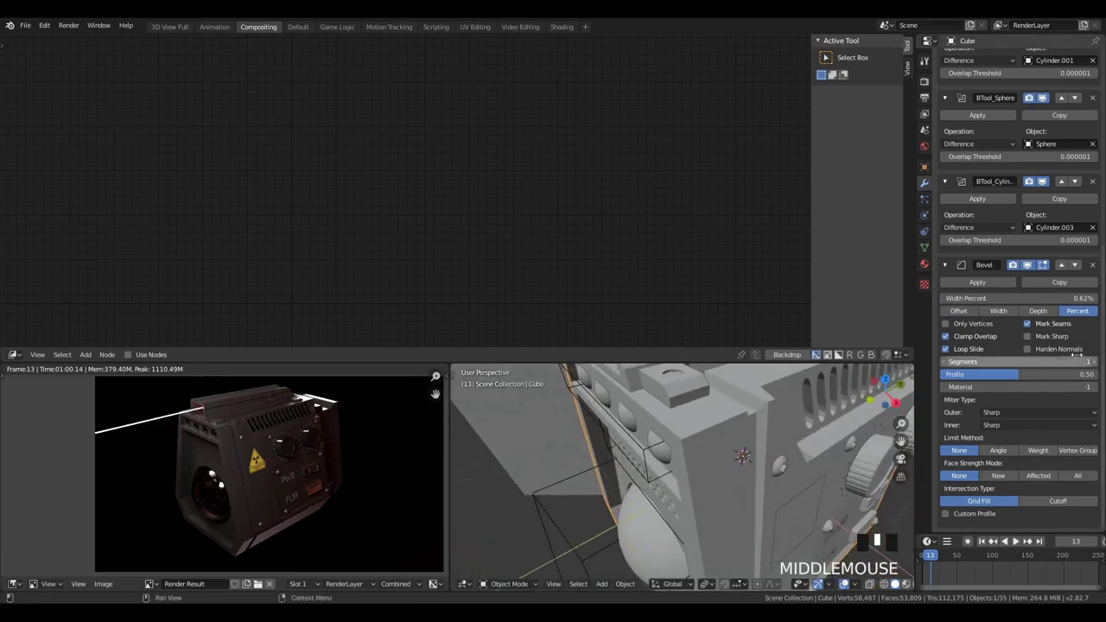
# Test the body's Bevel width at 100% around its top front edges, and reduce the percentage again
pyautogui.scroll(2, 706, 403)
pyautogui.scroll(-3, 714, 421)
pyautogui.press('Tab')
pyautogui.click(714, 421)
pyautogui.press('KP_Decimal')
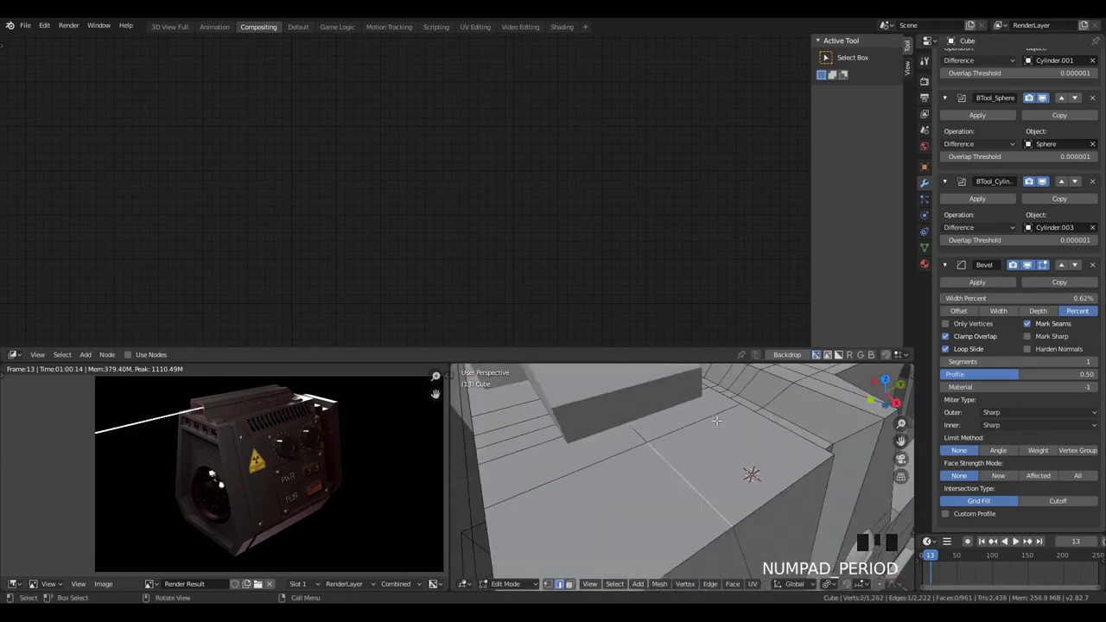
pyautogui.click(787, 482)
pyautogui.press('Tab')
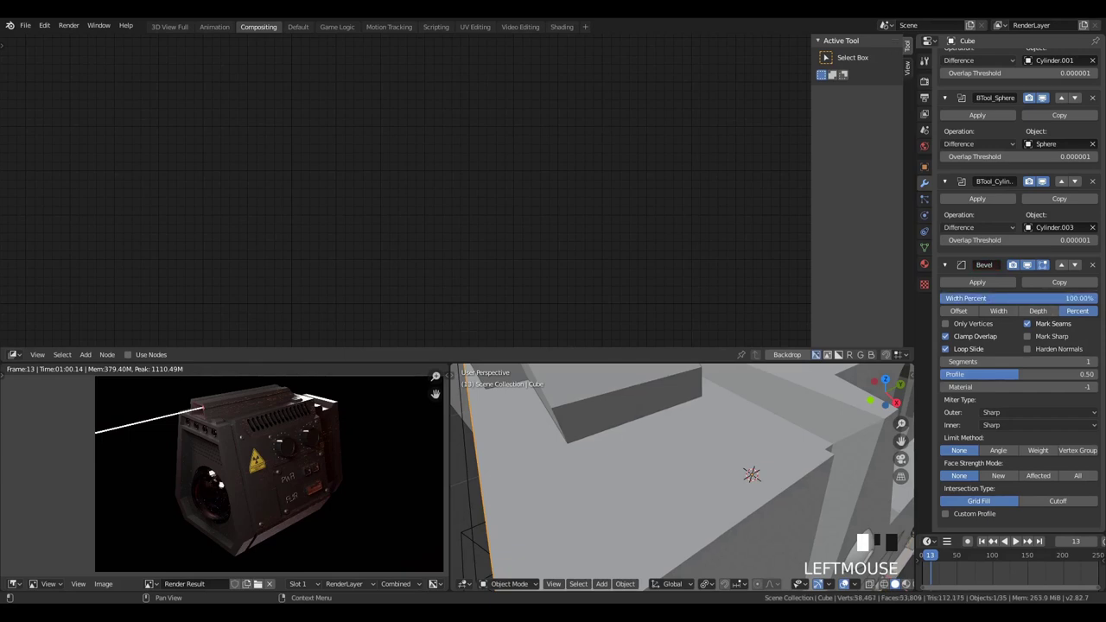
pyautogui.moveTo(1085, 299); pyautogui.dragTo(943, 298)
pyautogui.scroll(-3, 632, 452)
pyautogui.moveTo(632, 452); pyautogui.dragTo(692, 430, button='middle')
pyautogui.press('Tab')
pyautogui.press('Tab')
# Select the small raised block on top of the body and add a Bevel modifier to it
pyautogui.click(576, 450)
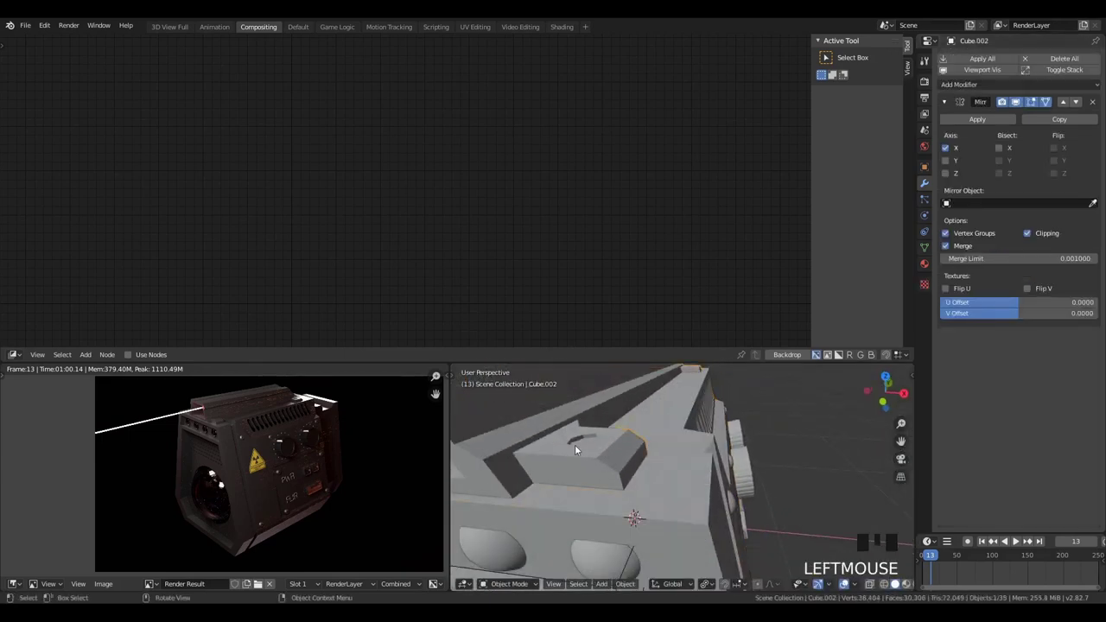
pyautogui.scroll(-2, 577, 448)
pyautogui.click(977, 84)
pyautogui.click(907, 121)
# Select the device body and open its mesh for editing near the upper front corner
pyautogui.moveTo(596, 467); pyautogui.dragTo(640, 471, button='middle')
pyautogui.scroll(1, 639, 471)
pyautogui.click(679, 501)
pyautogui.press('Tab')
pyautogui.scroll(-1, 679, 501)
pyautogui.moveTo(683, 510); pyautogui.dragTo(691, 475, button='middle')
pyautogui.hotkey('ctrl', 'r')
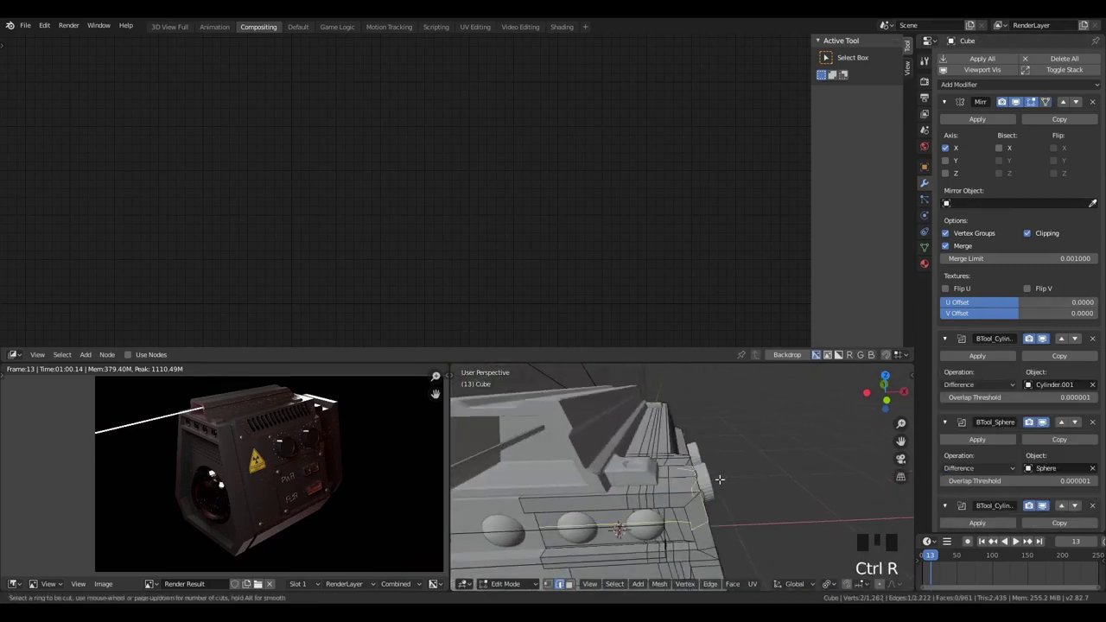
pyautogui.click(719, 479)
pyautogui.click(690, 492)
pyautogui.hotkey('ctrl', 'z')
# Select the edge loop along the body's upper side corner and slide it along the surface
pyautogui.click(694, 491)
pyautogui.press('g')
pyautogui.press('g')
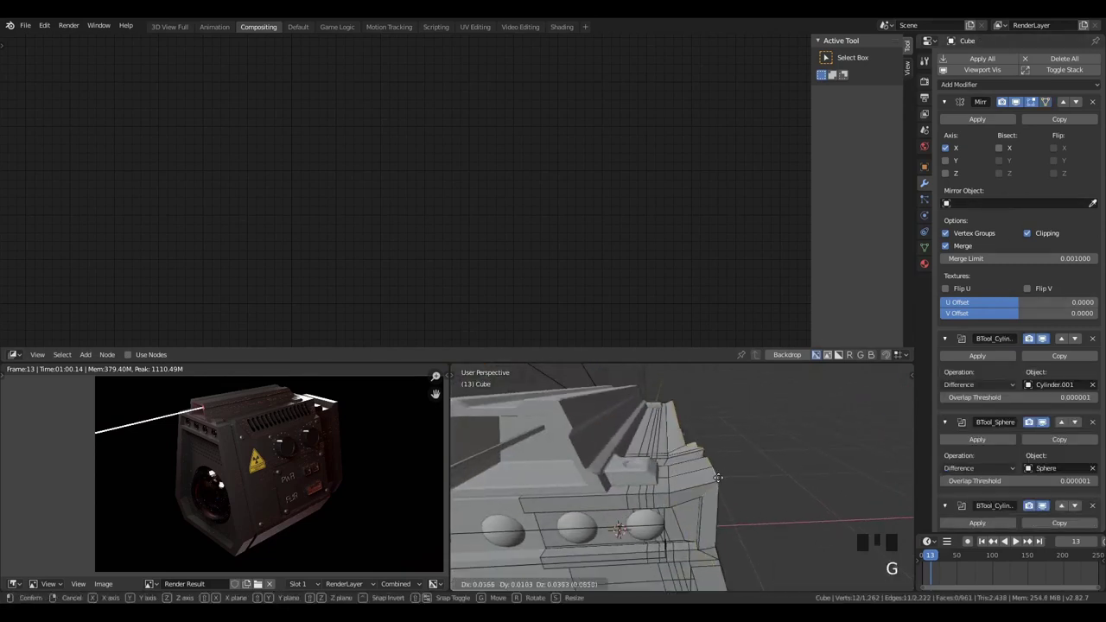
pyautogui.click(697, 491)
pyautogui.click(697, 491)
pyautogui.press('g')
pyautogui.press('g')
pyautogui.click(698, 490)
# Bevel the edges running along the body's upper side corner with one segment
pyautogui.moveTo(698, 490); pyautogui.dragTo(640, 508, button='middle')
pyautogui.doubleClick(705, 475)
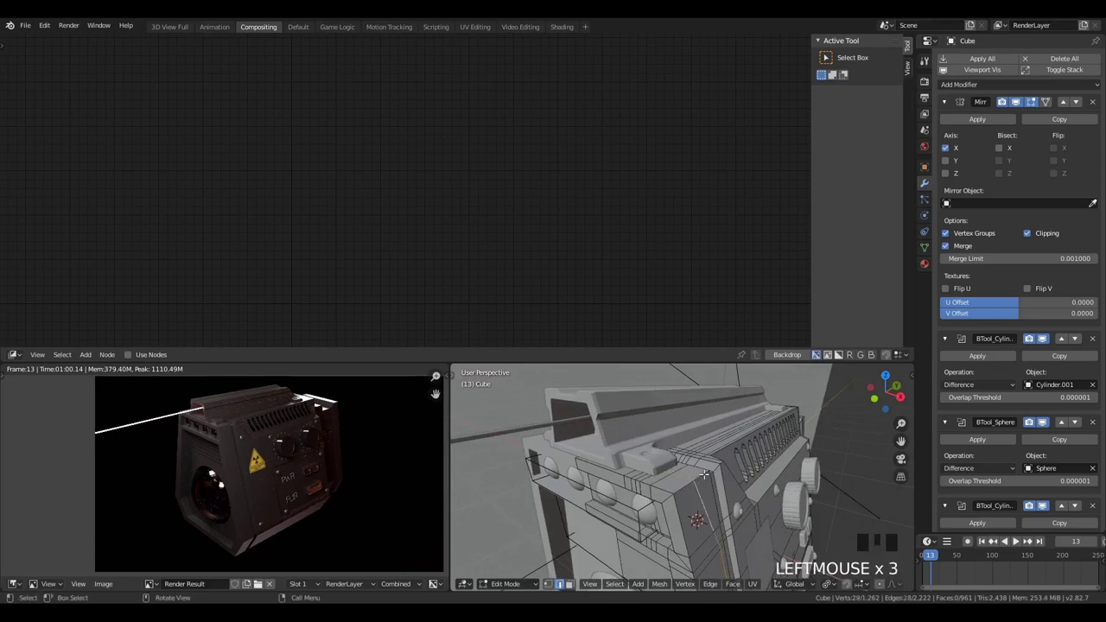
pyautogui.hotkey('ctrl', 'b')
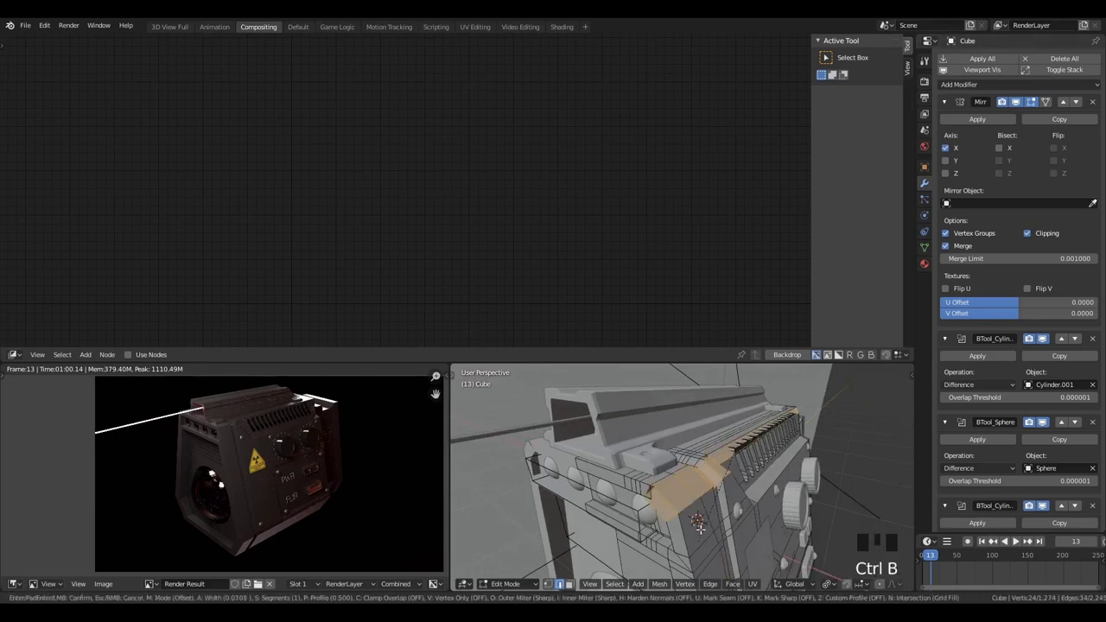
pyautogui.press('Tab')
pyautogui.scroll(-8, 702, 540)
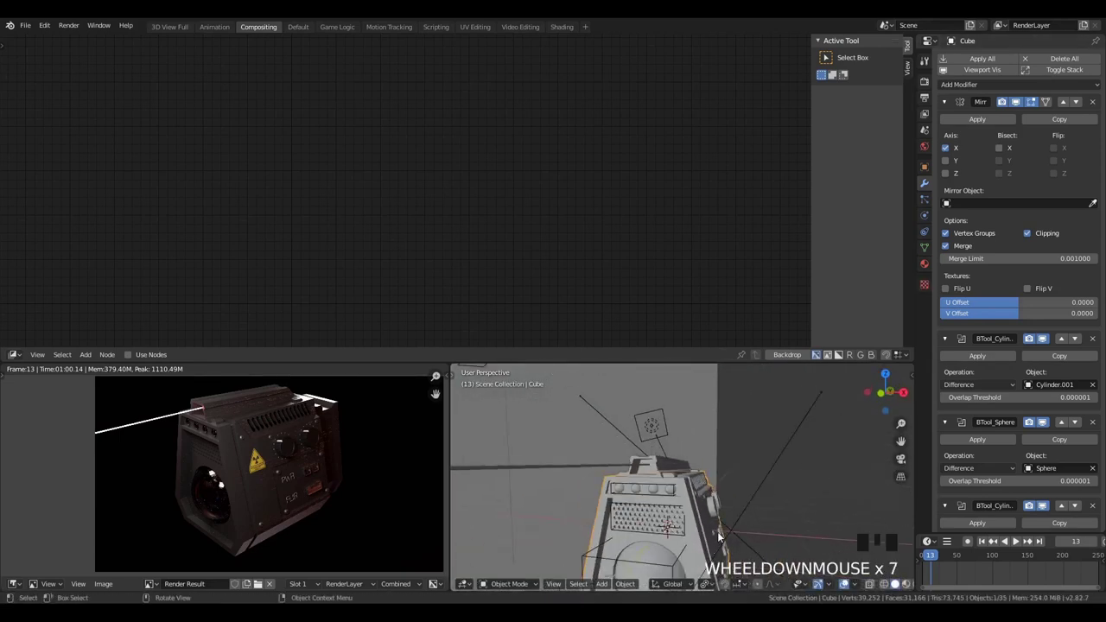
# Select the edges along the bottom of the body's side and bevel them
pyautogui.press('Tab')
pyautogui.doubleClick(697, 564)
pyautogui.press('KP_Decimal')
pyautogui.moveTo(697, 563); pyautogui.dragTo(759, 441, button='middle')
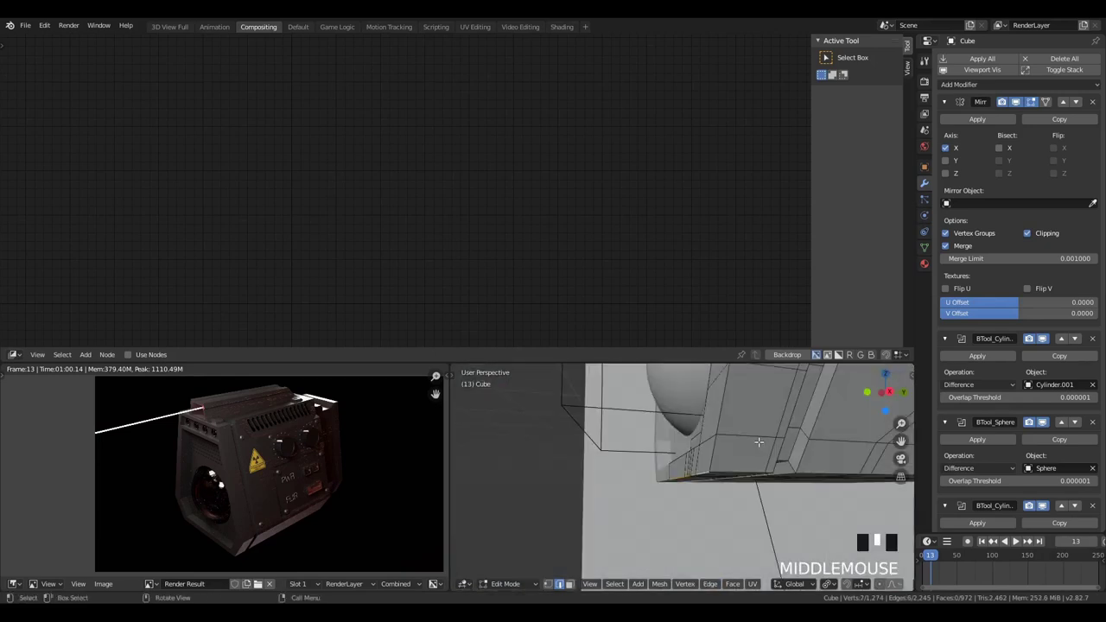
pyautogui.hotkey('ctrl', 'b')
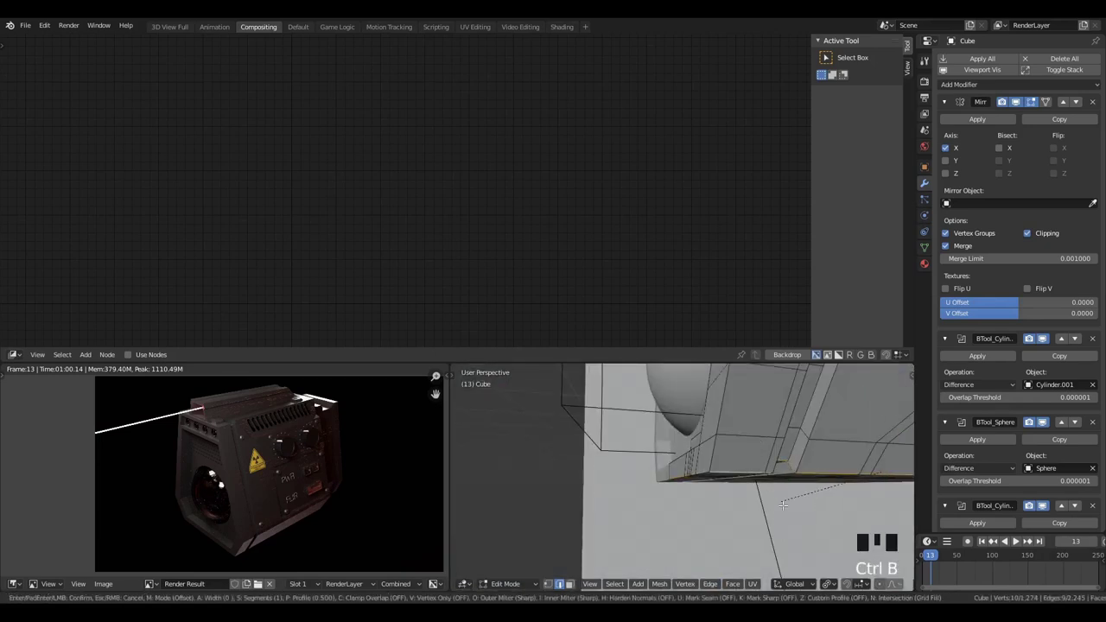
pyautogui.click(777, 480)
pyautogui.scroll(2, 777, 482)
pyautogui.moveTo(777, 481); pyautogui.dragTo(742, 434, button='middle')
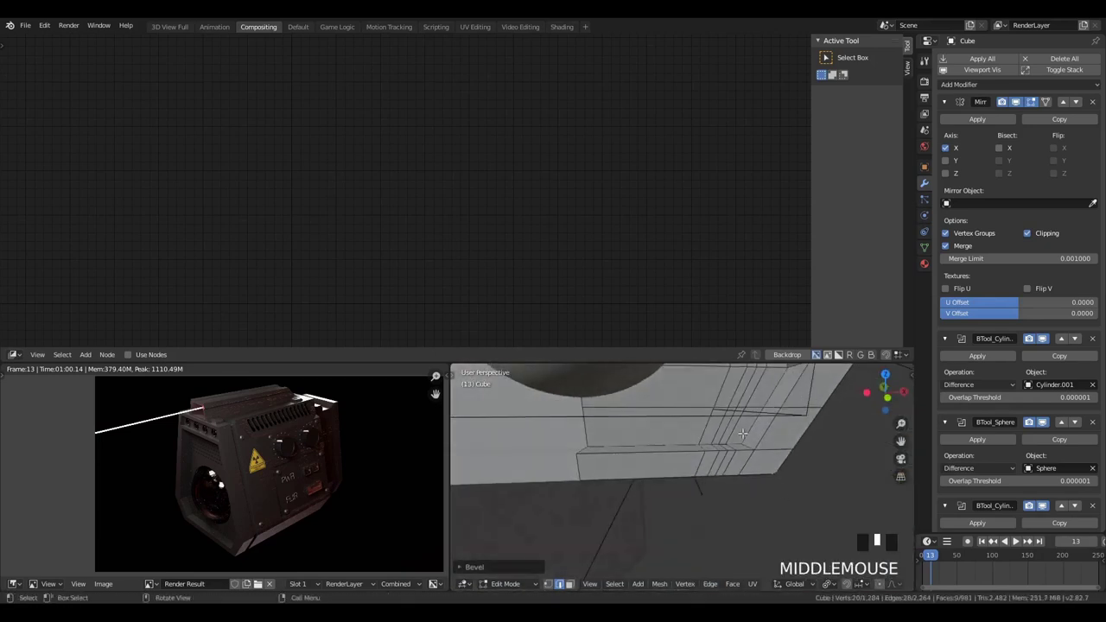
# Bevel the remaining sharp edges at the lower front corner of the body's outer frame
pyautogui.hotkey('ctrl', 'b')
pyautogui.scroll(-2, 769, 415)
pyautogui.press('Tab')
pyautogui.press('Tab')
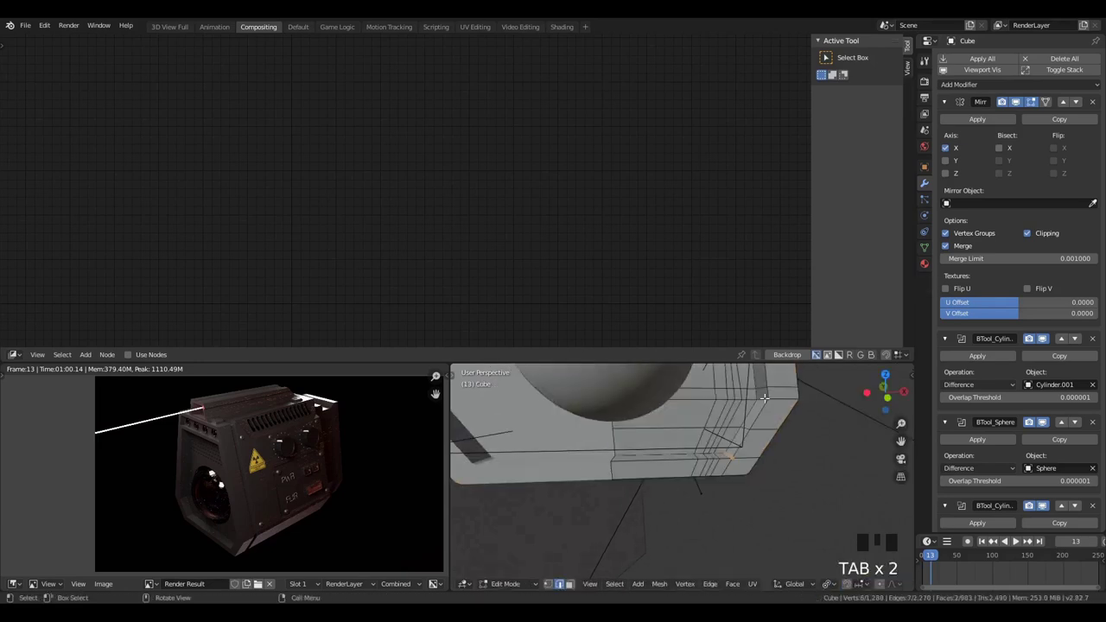
pyautogui.hotkey('ctrl', 'b')
pyautogui.press('Tab')
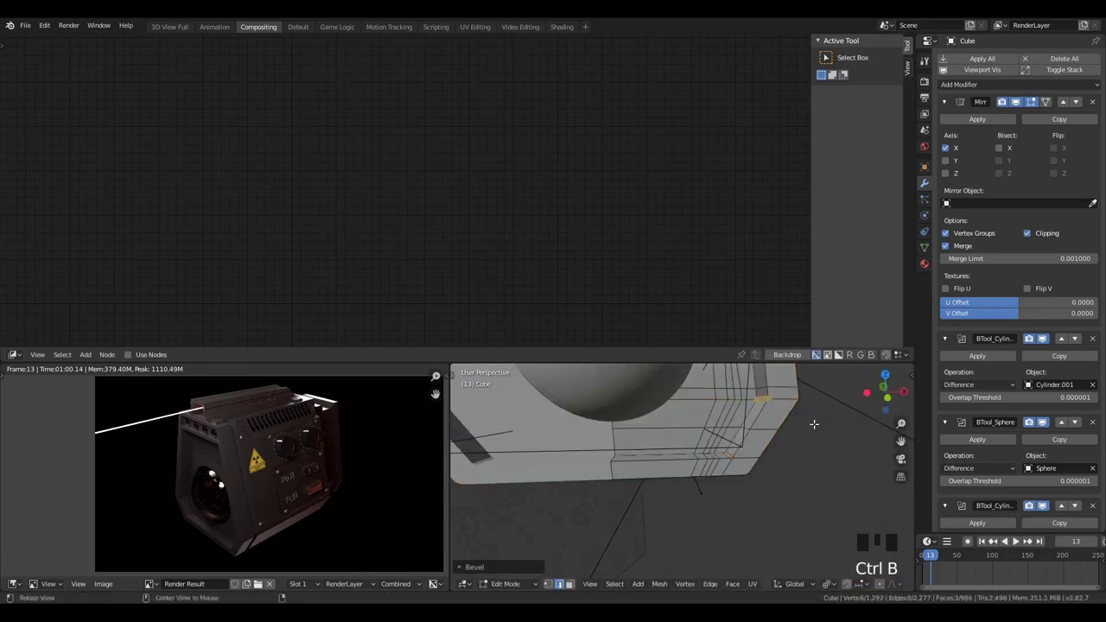
# Bevel the lower side corner edges next to the body's groove, and return to the rendered camera view
pyautogui.scroll(-3, 745, 431)
pyautogui.moveTo(762, 447); pyautogui.dragTo(704, 469, button='middle')
pyautogui.press('Tab')
pyautogui.hotkey('ctrl', 'b')
pyautogui.scroll(3, 705, 469)
pyautogui.keyDown('shift'); pyautogui.click(748, 443); pyautogui.keyUp('shift')
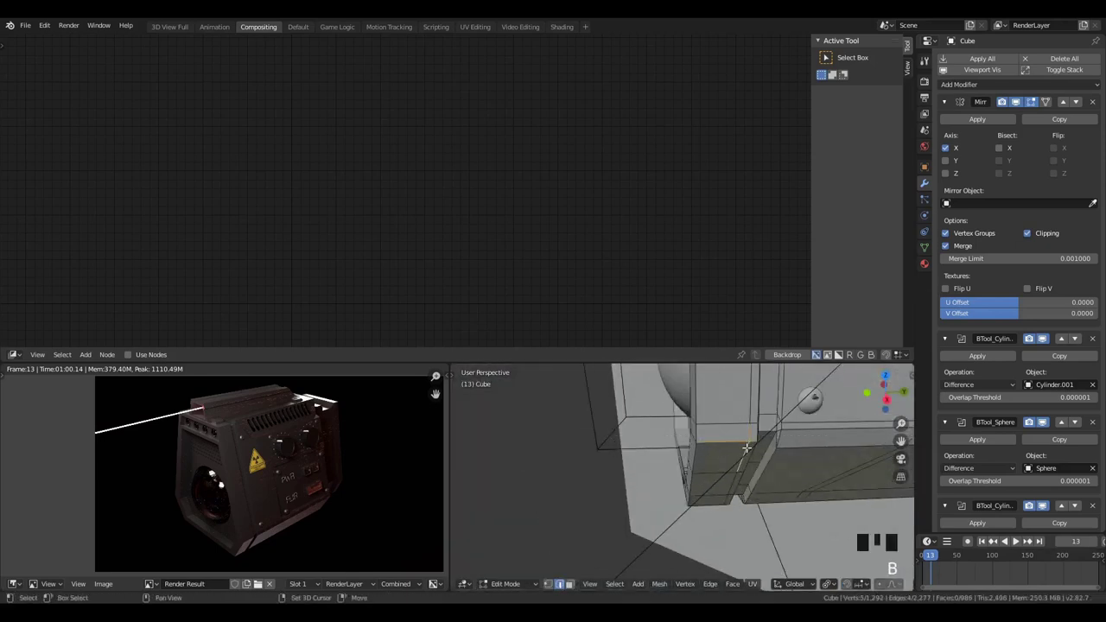
pyautogui.keyDown('shift'); pyautogui.click(749, 442); pyautogui.keyUp('shift')
pyautogui.hotkey('ctrl', 'b')
pyautogui.press('Tab')
pyautogui.scroll(-5, 763, 449)
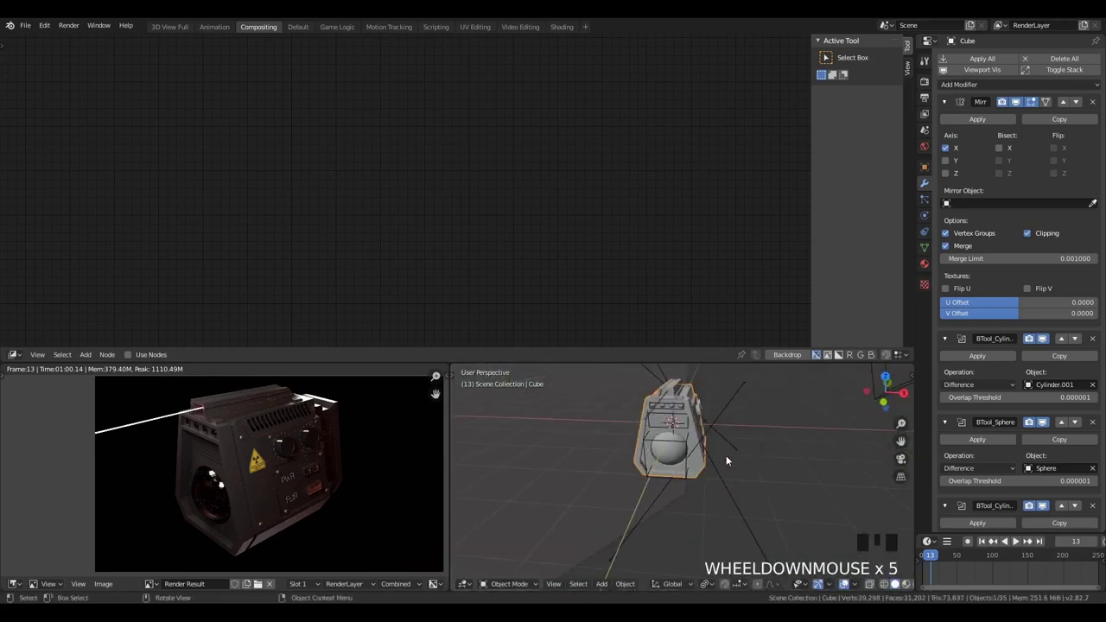
pyautogui.press('KP_0')
pyautogui.scroll(-3, 742, 415)
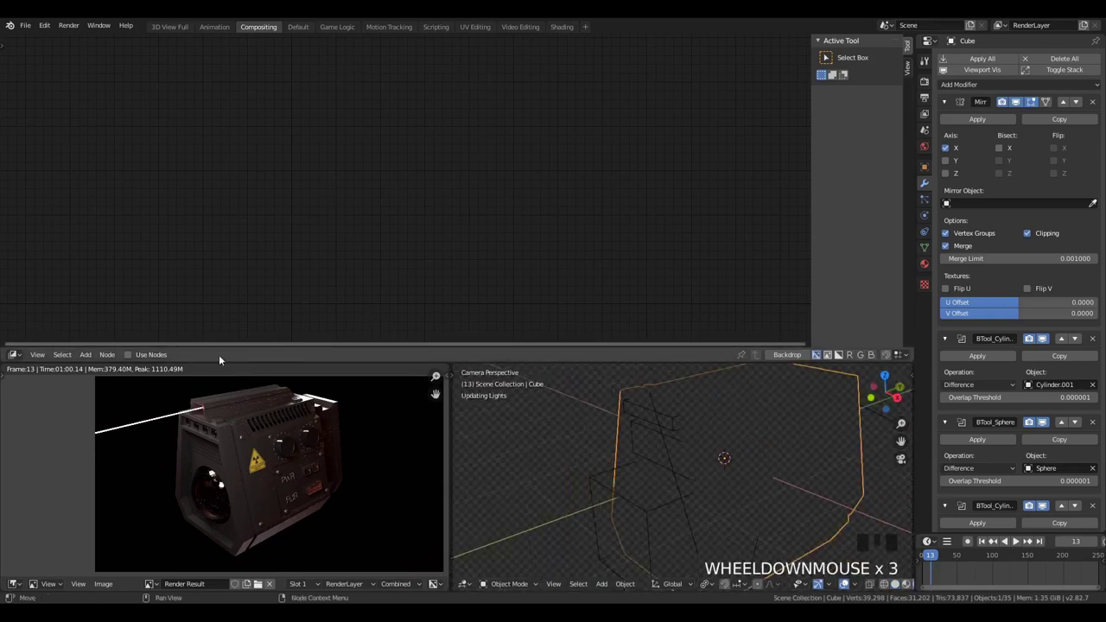
# Enable compositing nodes and move the Composite node away from Render Layers to make room between them
pyautogui.click(128, 355)
pyautogui.scroll(2, 475, 257)
pyautogui.moveTo(454, 124); pyautogui.dragTo(381, 124)
pyautogui.click(445, 158)
pyautogui.click(392, 122)
pyautogui.press('g')
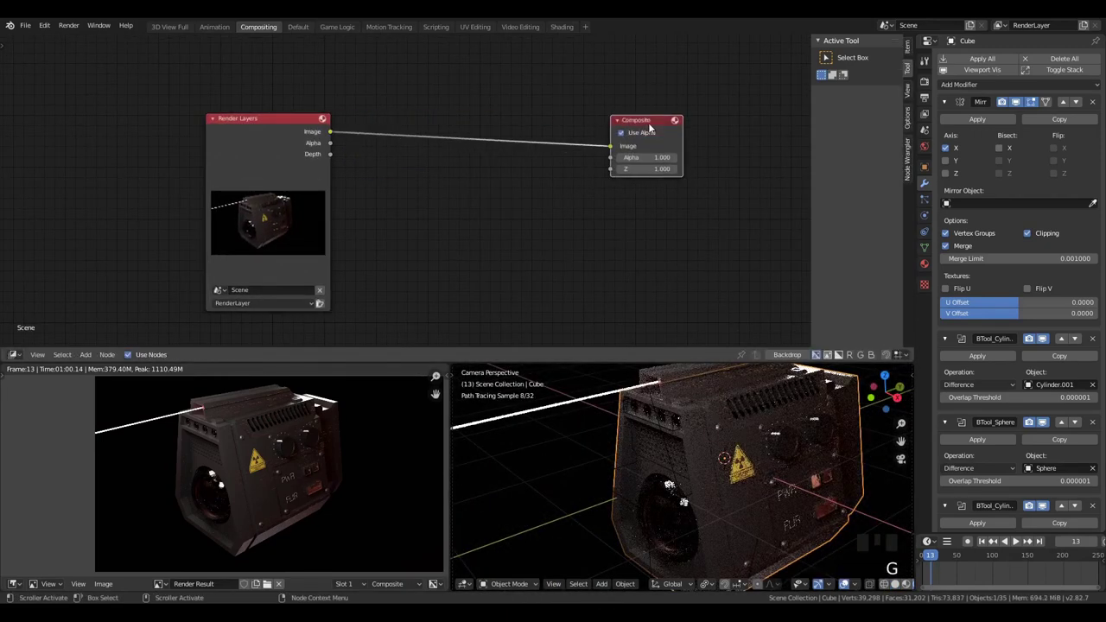
pyautogui.click(649, 124)
# Render the current frame from the camera and fit the render result in its view
pyautogui.scroll(-2, 691, 432)
pyautogui.press('F12')
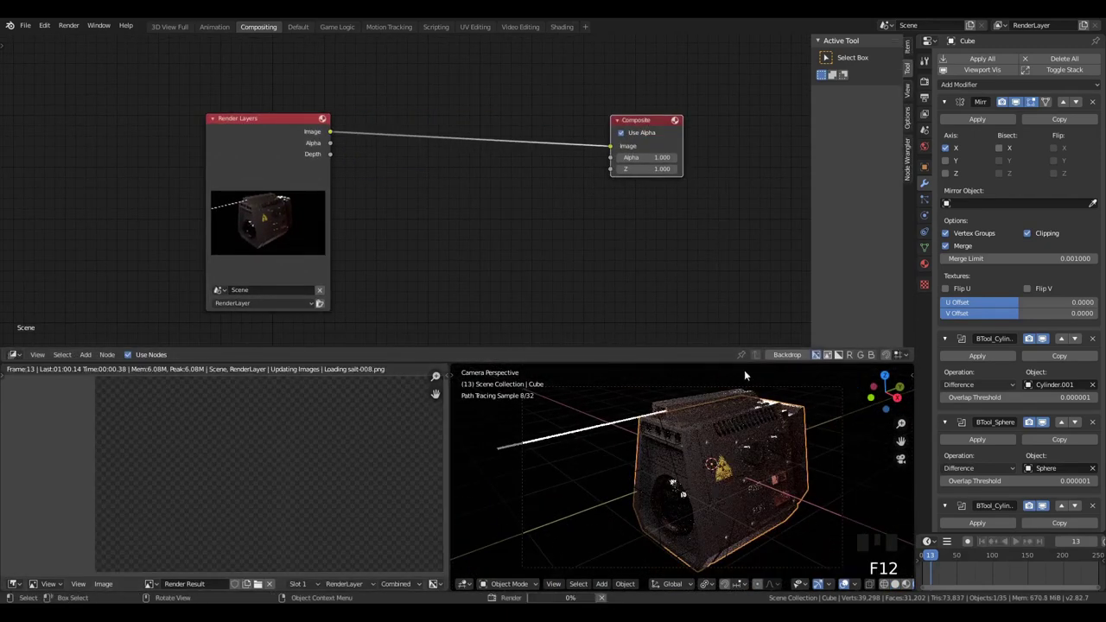
pyautogui.scroll(-1, 297, 481)
pyautogui.scroll(1, 289, 486)
pyautogui.moveTo(289, 486); pyautogui.dragTo(297, 479, button='middle')
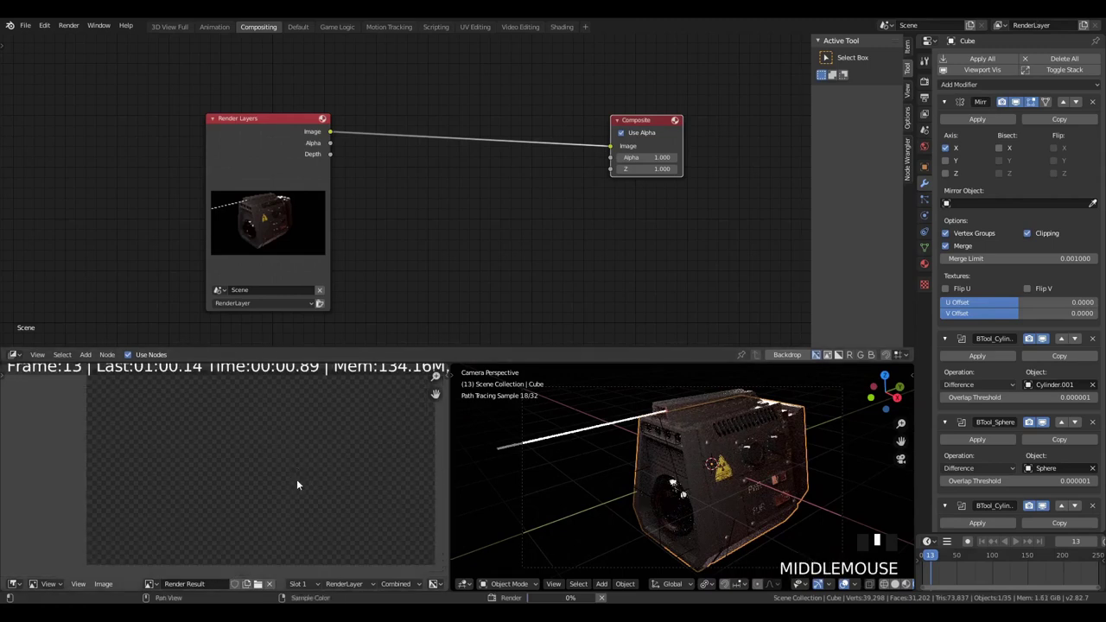
pyautogui.scroll(-1, 295, 522)
# Insert a Glare node between the Render Layers and Composite nodes and set its type to Fog Glow
pyautogui.hotkey('shift', 'a')
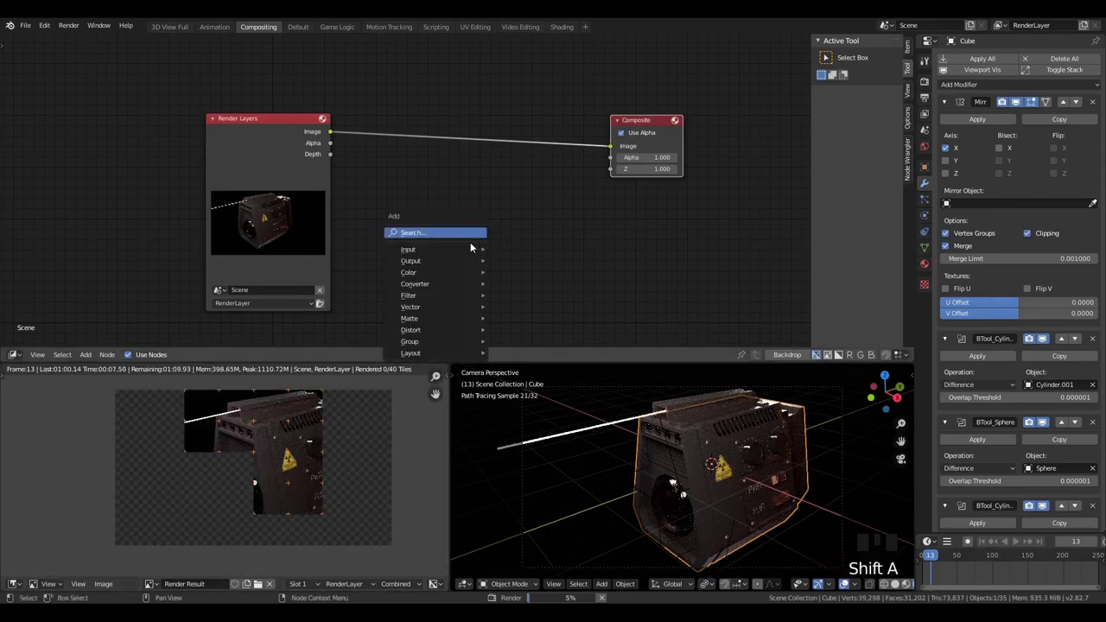
pyautogui.moveTo(437, 296)
pyautogui.click(531, 403)
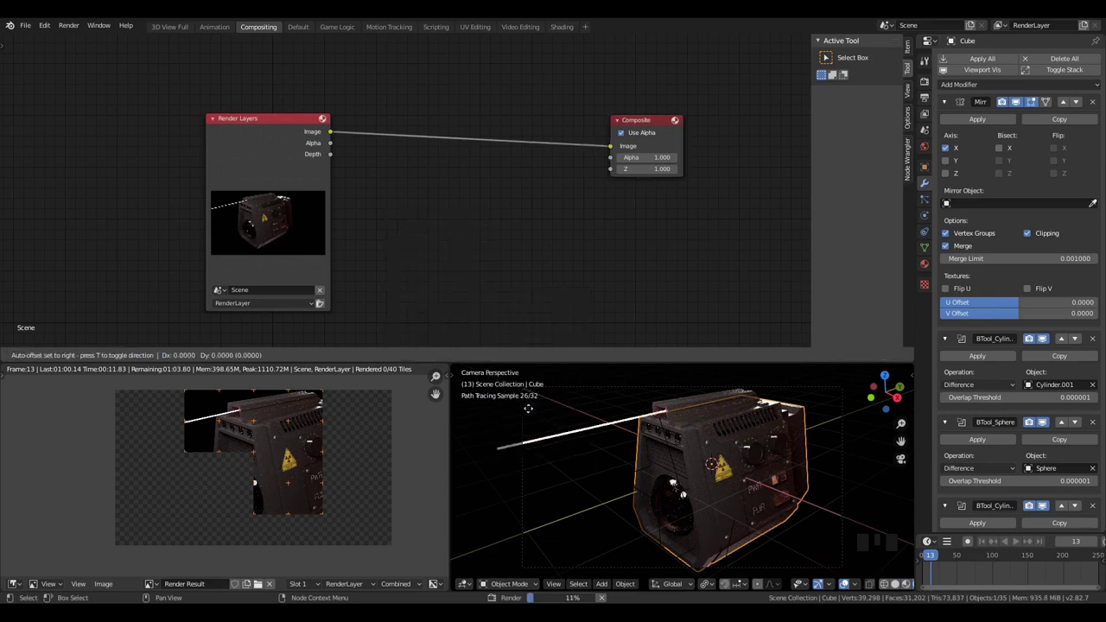
pyautogui.click(456, 184)
pyautogui.press('g')
pyautogui.click(459, 145)
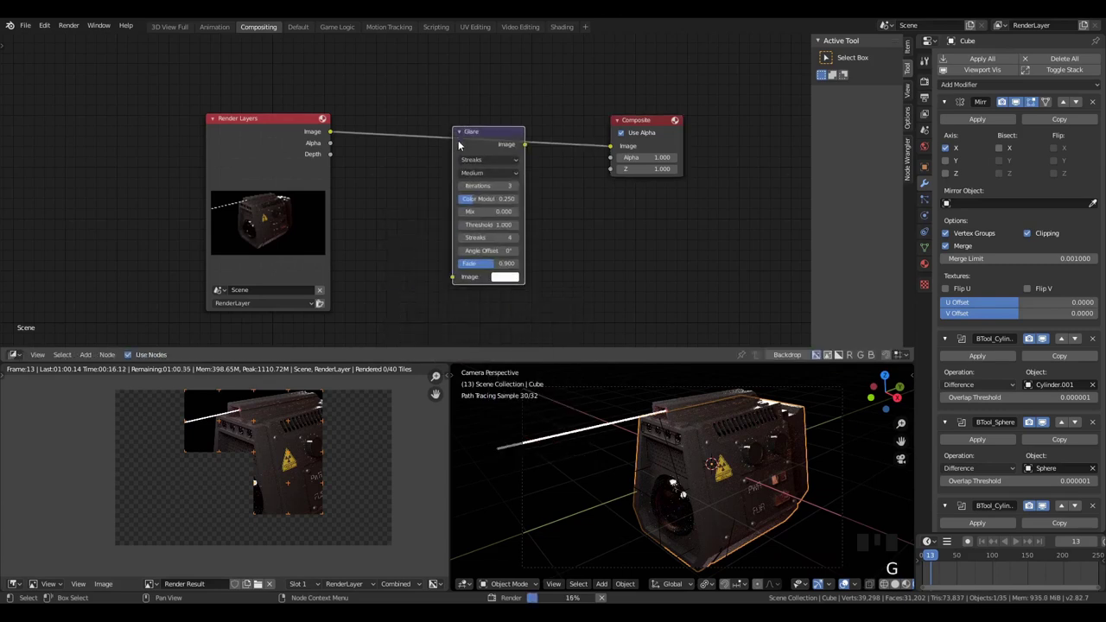
pyautogui.click(470, 154)
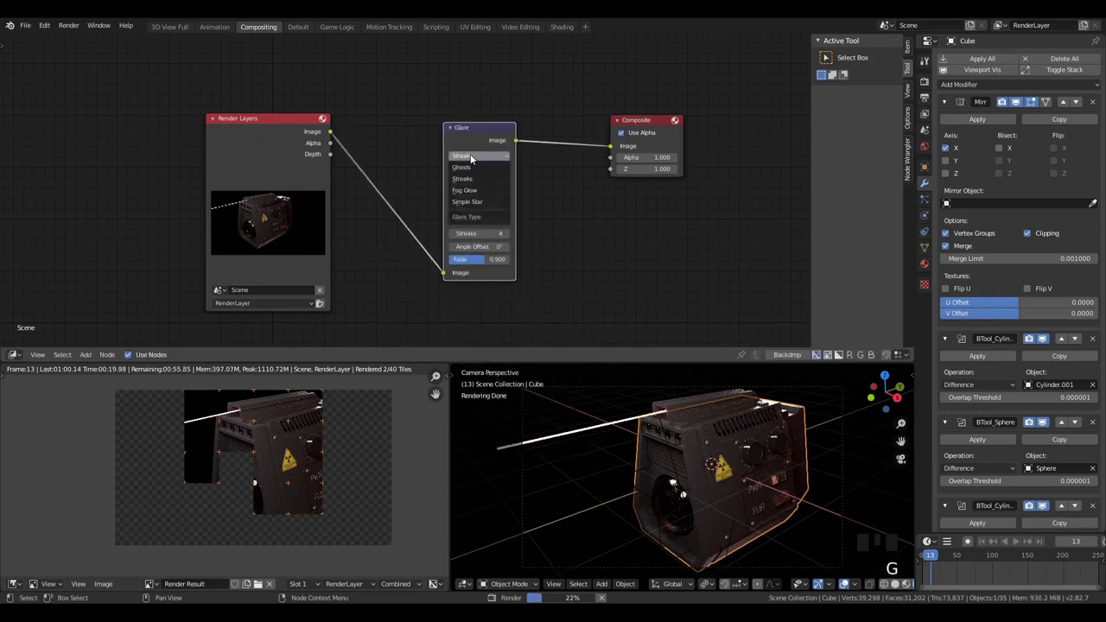
pyautogui.click(471, 191)
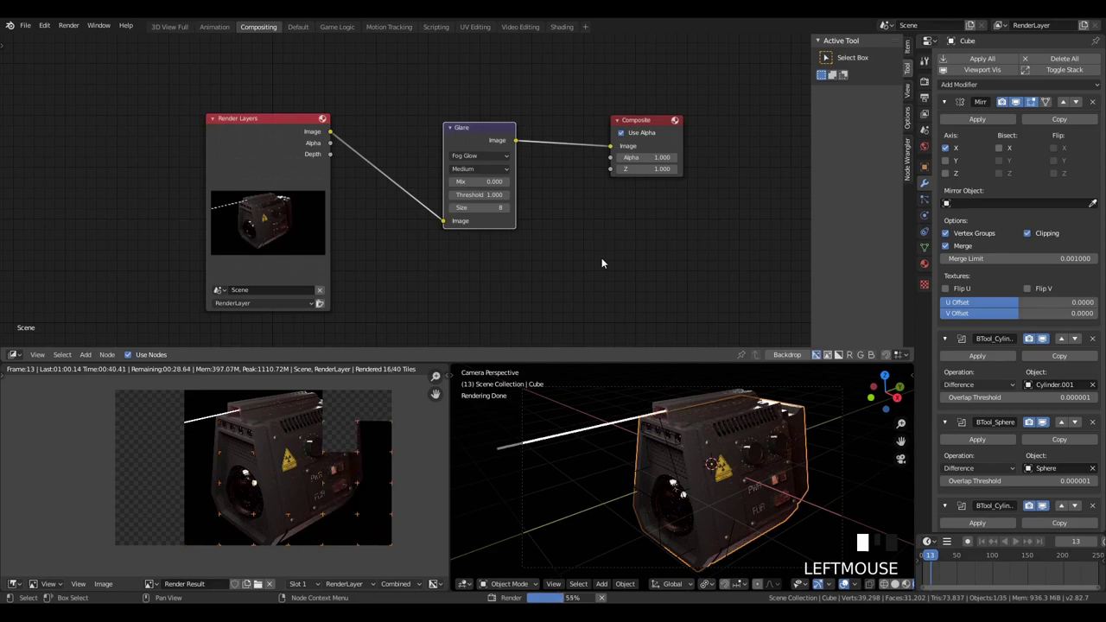
# Cancel the running render and set the output resolution scale to 50%
pyautogui.press('Escape')
pyautogui.press('Escape')
pyautogui.press('Escape')
pyautogui.press('Escape')
pyautogui.press('Escape')
pyautogui.click(926, 62)
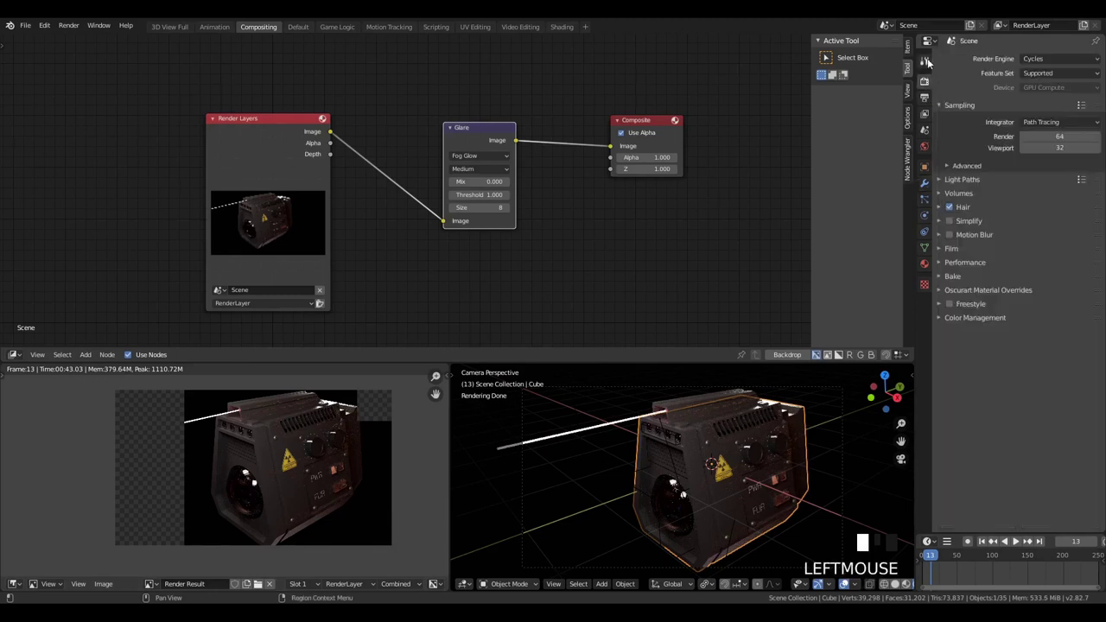
pyautogui.click(925, 97)
pyautogui.click(1057, 97)
pyautogui.write('50')
# Select the camera, adjust its framing of the device with moves along the Z axis, and clear the selection
pyautogui.click(874, 390)
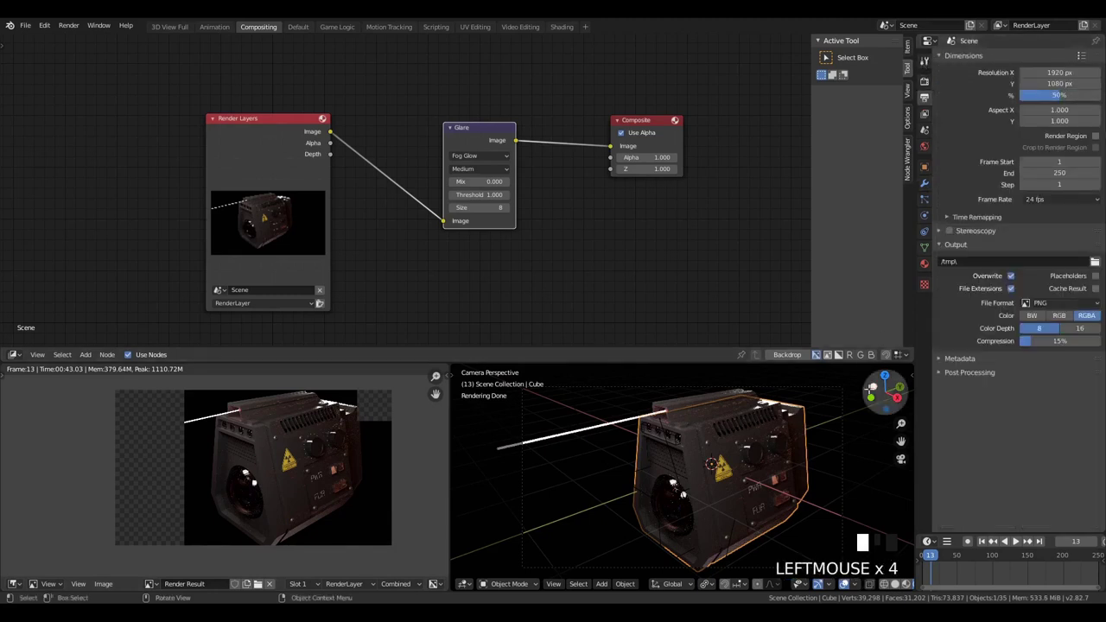
pyautogui.click(843, 420)
pyautogui.press('g')
pyautogui.press('g')
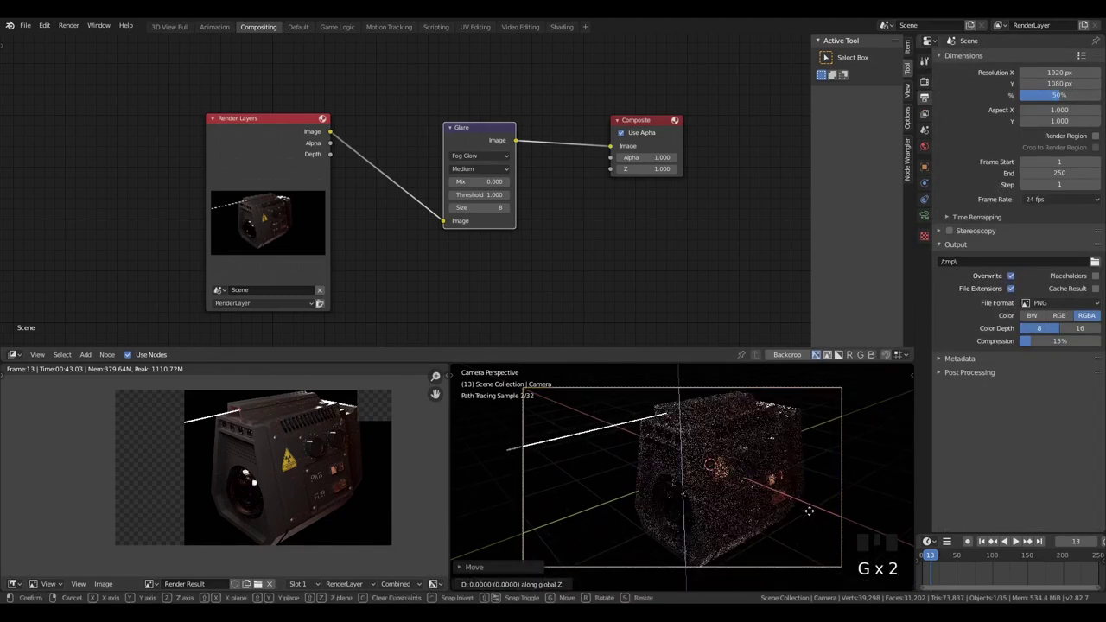
pyautogui.press('g')
pyautogui.press('g')
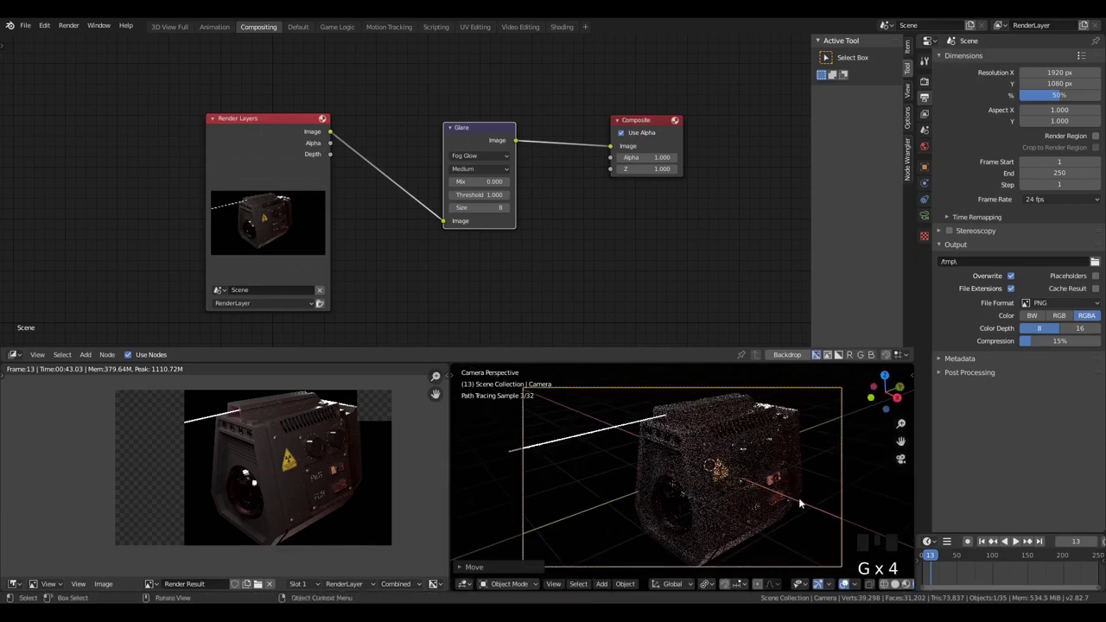
pyautogui.press('g')
pyautogui.press('g')
pyautogui.press('z')
pyautogui.click(793, 511)
pyautogui.press('a')
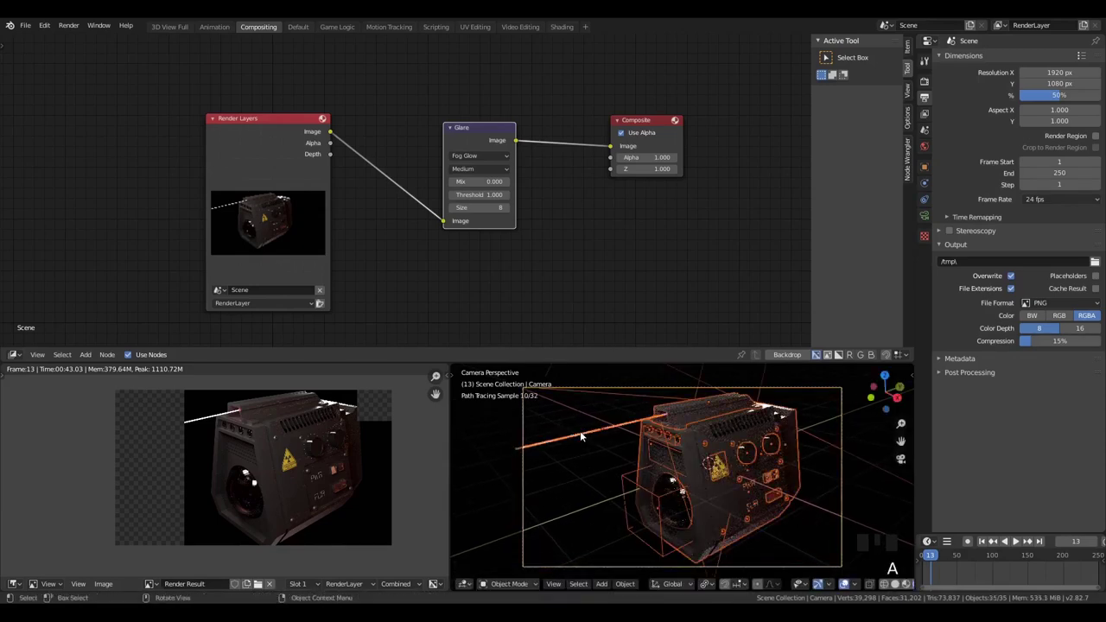
pyautogui.press('a')
pyautogui.press('a')
# Reframe the device by moving the camera along Y, rotating it and shifting it along its local Z axis, leaving nothing selected
pyautogui.click(840, 457)
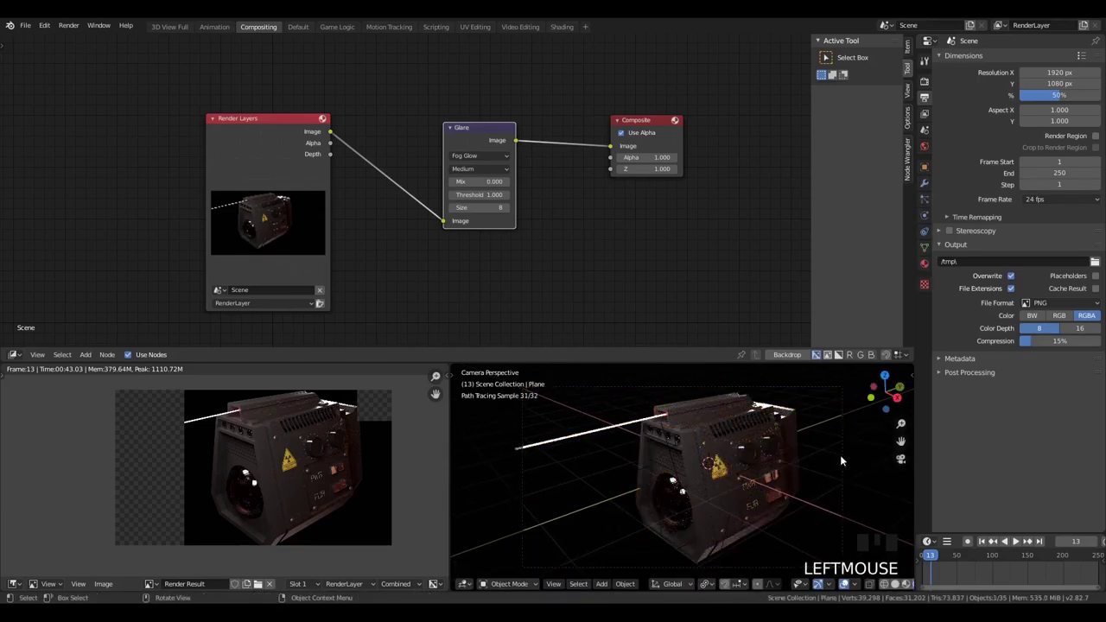
pyautogui.press('g')
pyautogui.press('y')
pyautogui.click(850, 449)
pyautogui.press('r')
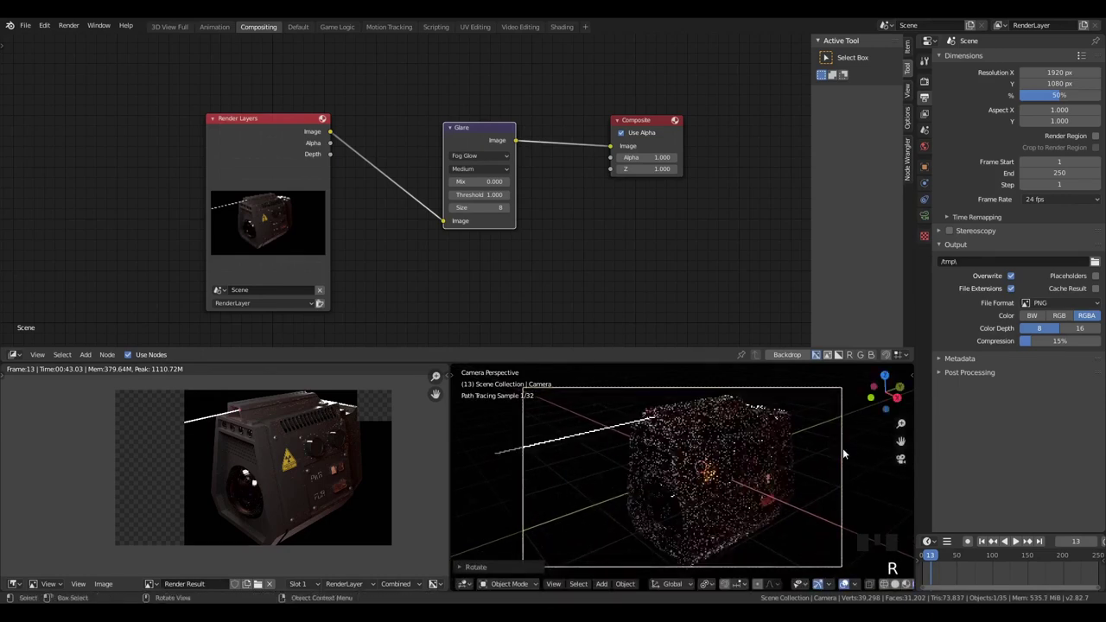
pyautogui.press('g')
pyautogui.press('g')
pyautogui.press('g')
pyautogui.press('z')
pyautogui.press('z')
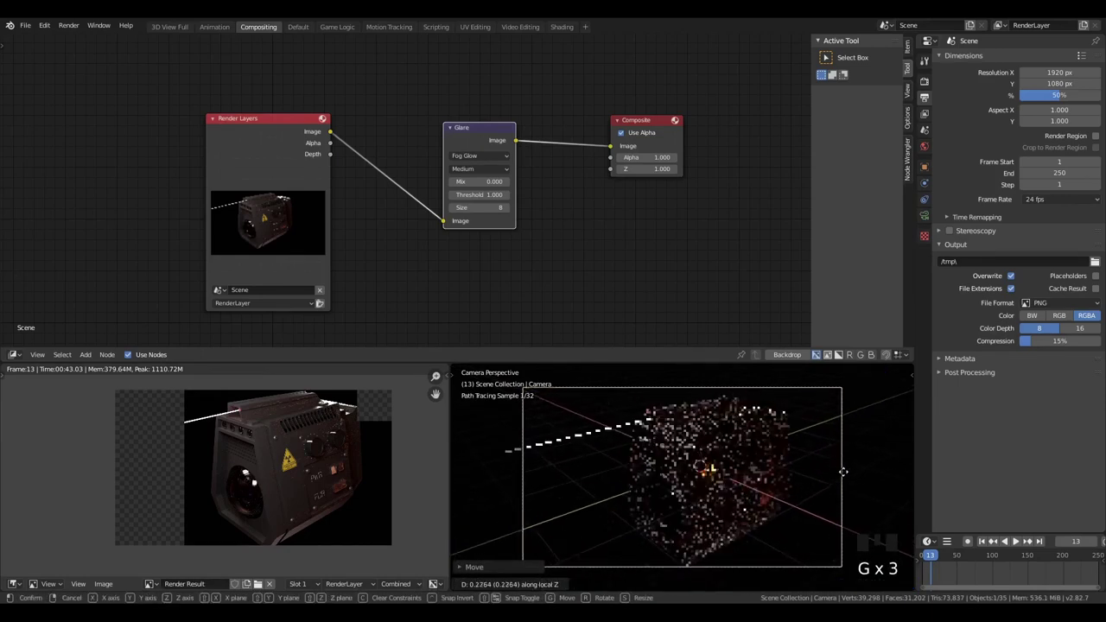
pyautogui.click(845, 477)
pyautogui.press('a')
pyautogui.press('a')
pyautogui.press('a')
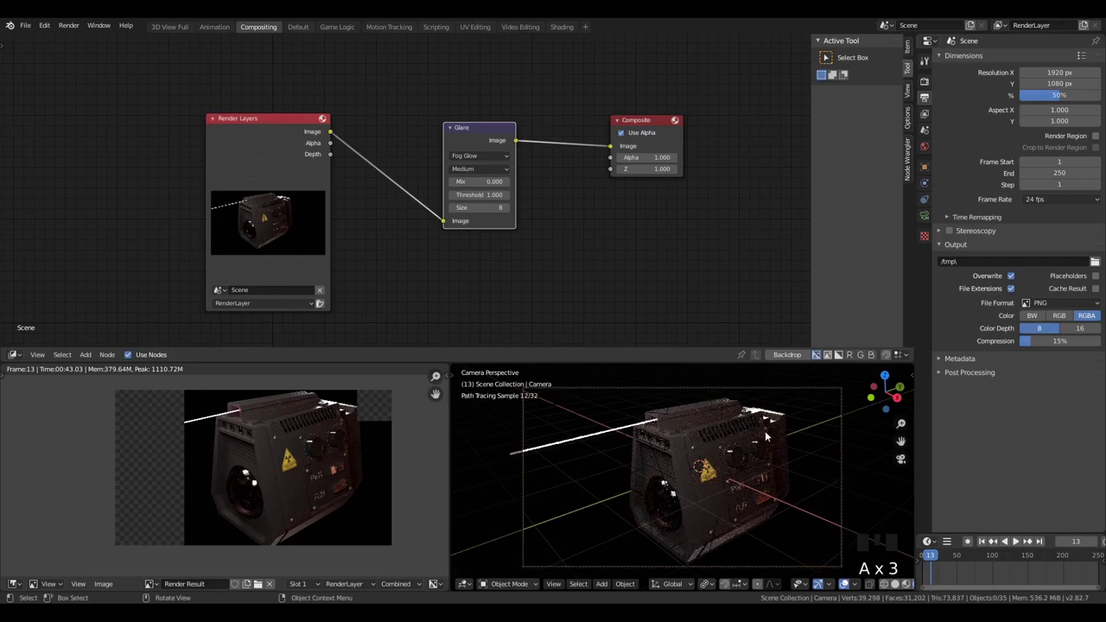
# Render the current frame from the adjusted camera and enlarge the composited result
pyautogui.press('F12')
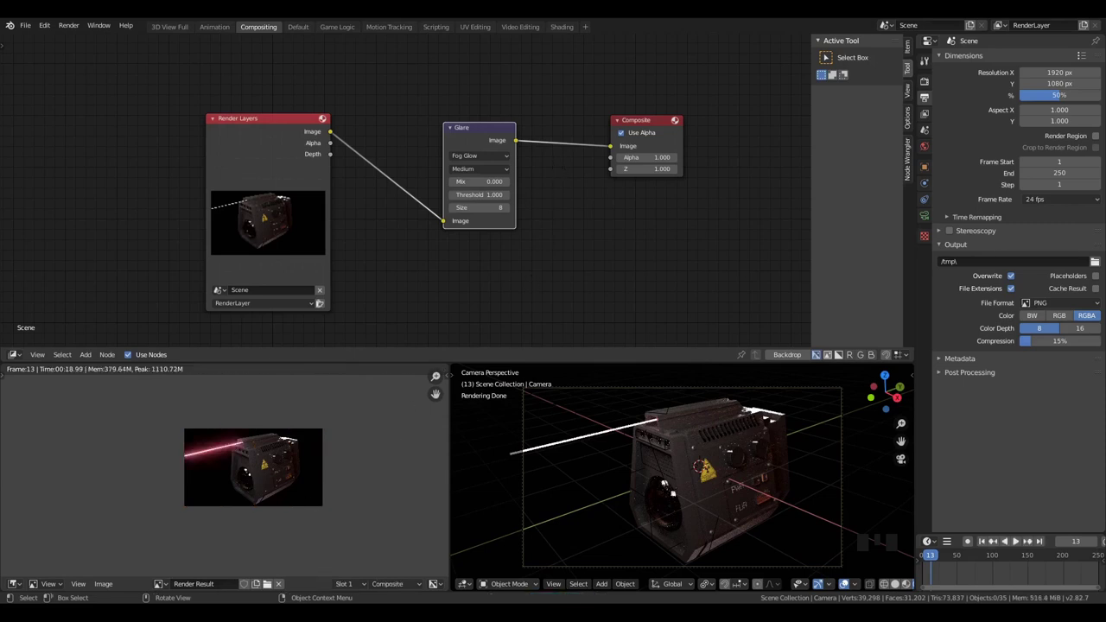
pyautogui.scroll(5, 249, 459)
pyautogui.scroll(-1, 249, 459)
# Add a Viewer node below the Composite node and connect the Glare node's image output to it
pyautogui.hotkey('shift', 'a')
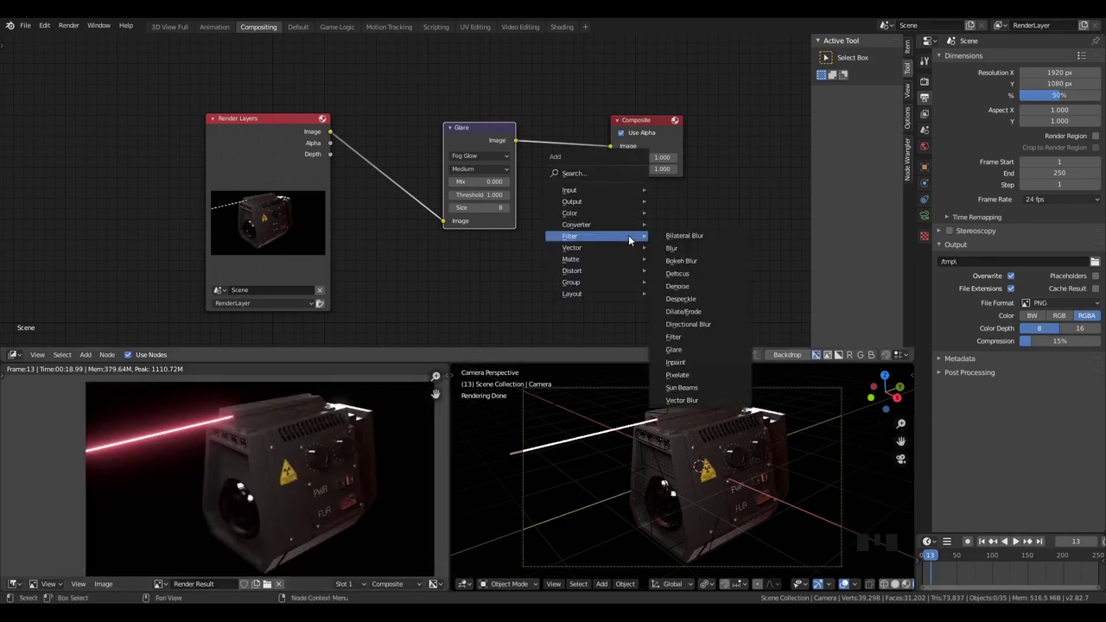
pyautogui.moveTo(629, 202)
pyautogui.click(676, 251)
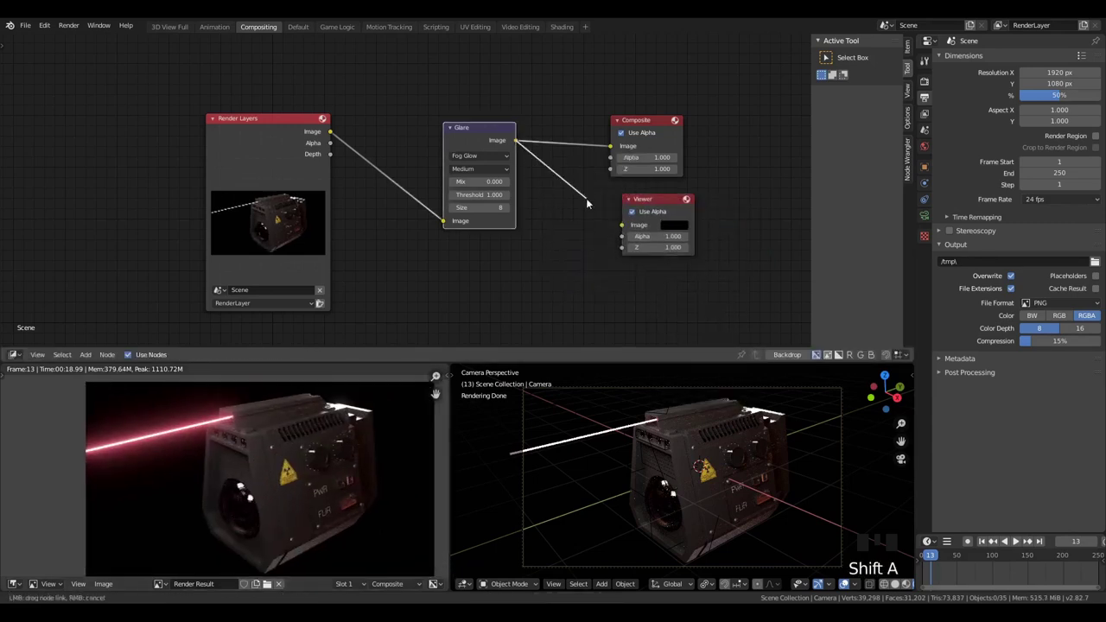
pyautogui.click(629, 231)
pyautogui.scroll(2, 405, 191)
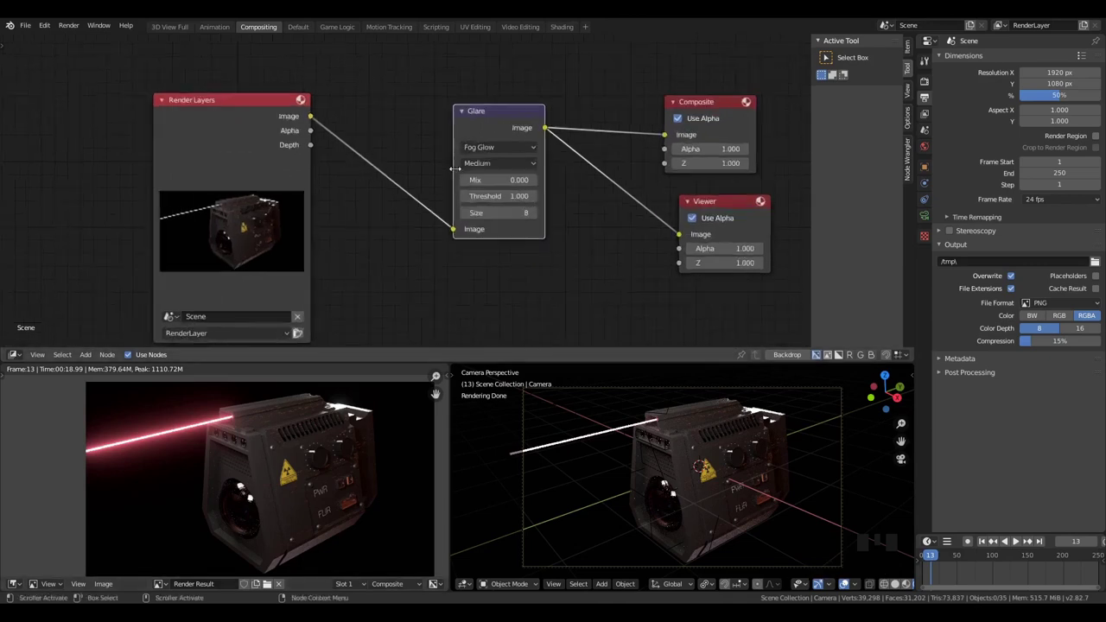
# Weaken the laser's glow by setting the Glare node's Mix to -0.600, and check the render result
pyautogui.moveTo(538, 178); pyautogui.dragTo(510, 178)
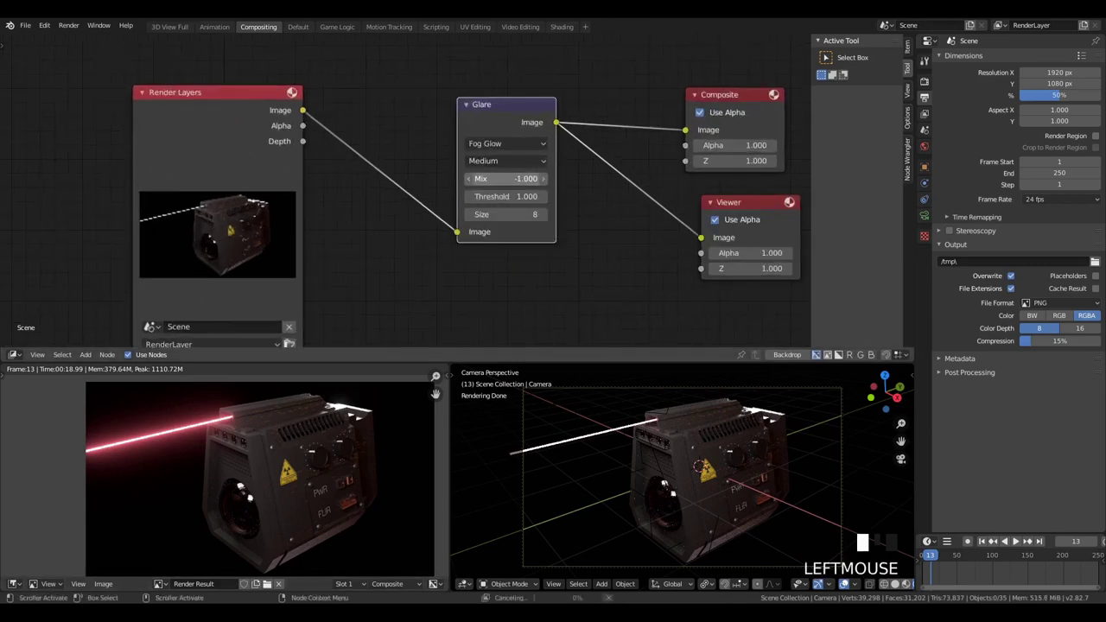
pyautogui.click(470, 179)
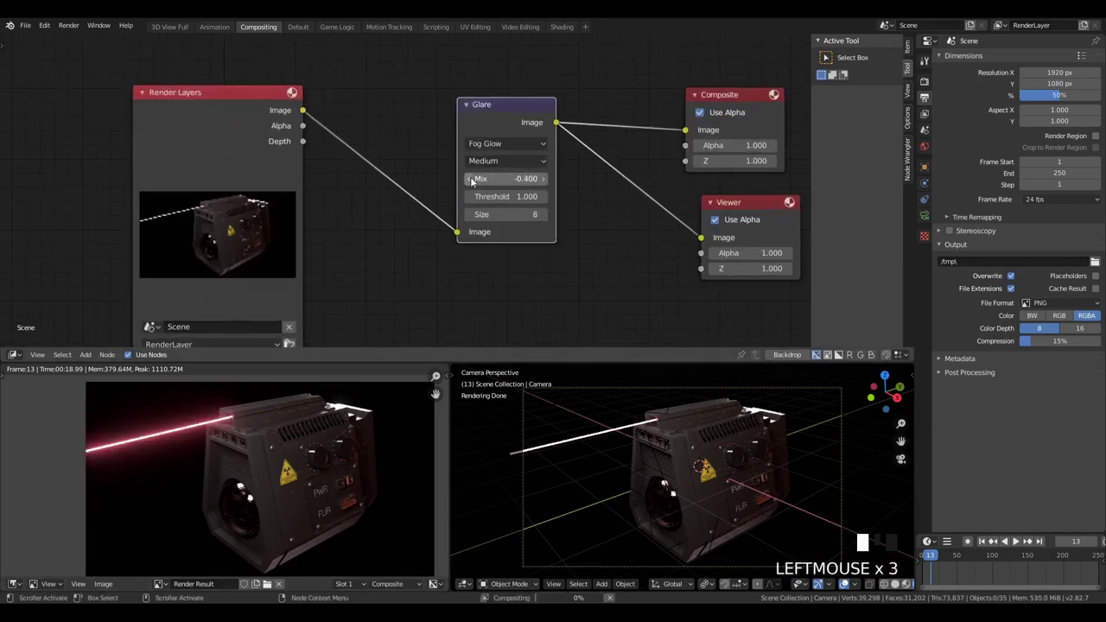
pyautogui.click(472, 180)
pyautogui.scroll(3, 249, 444)
pyautogui.scroll(-1, 342, 333)
pyautogui.scroll(-4, 344, 426)
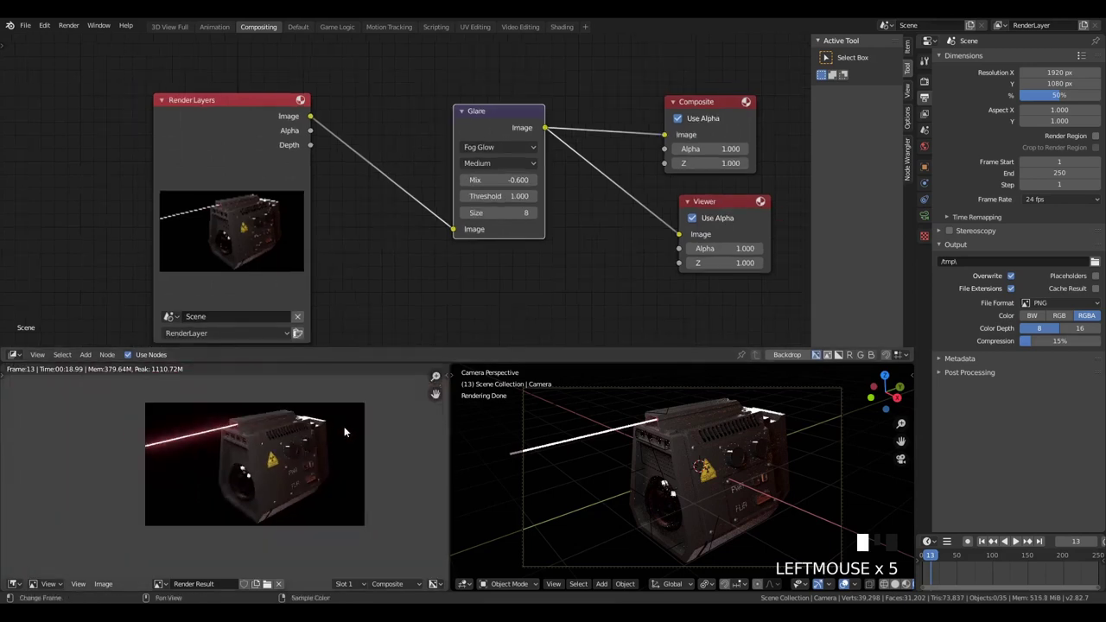
pyautogui.scroll(6, 277, 458)
pyautogui.scroll(-4, 225, 456)
# Insert a Color Balance node between the Glare and Composite nodes
pyautogui.hotkey('shift', 'a')
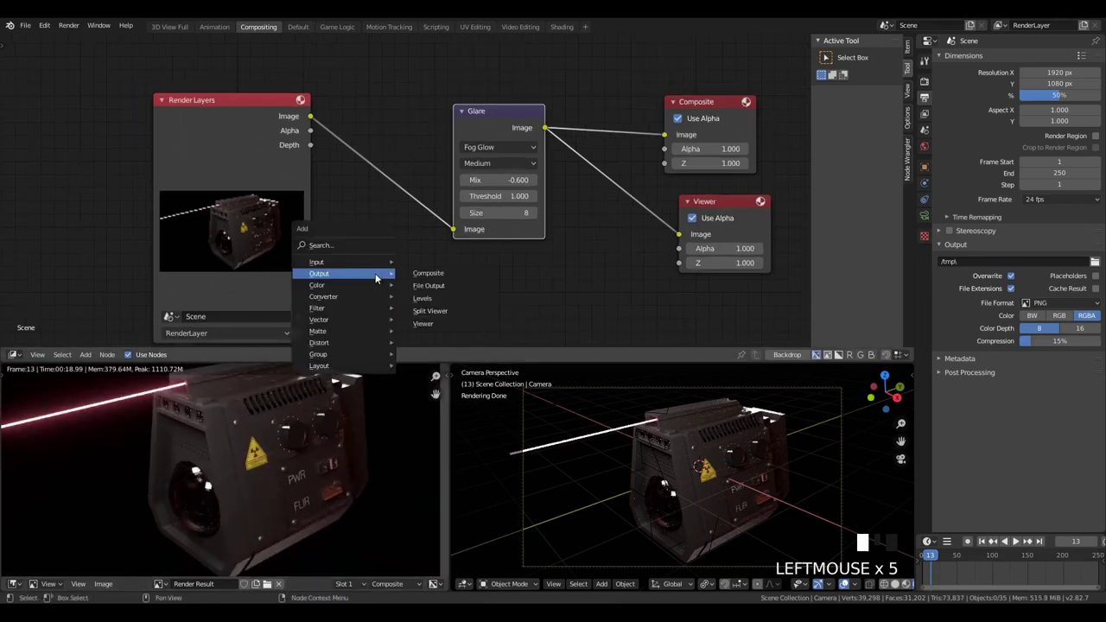
pyautogui.moveTo(348, 308)
pyautogui.click(359, 245)
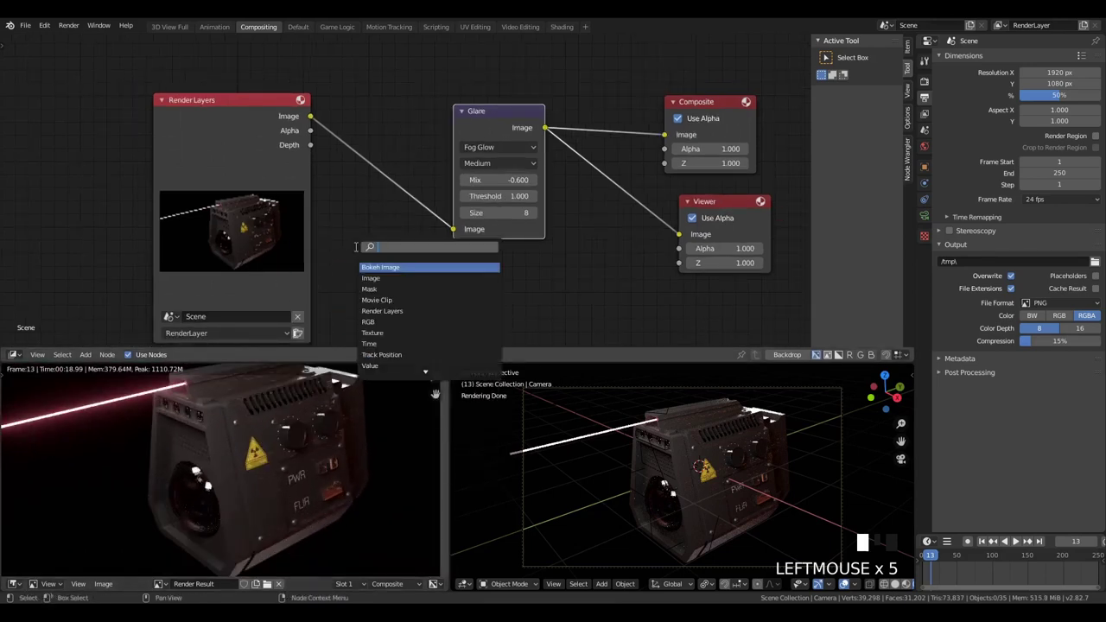
pyautogui.press('Return')
pyautogui.click(624, 121)
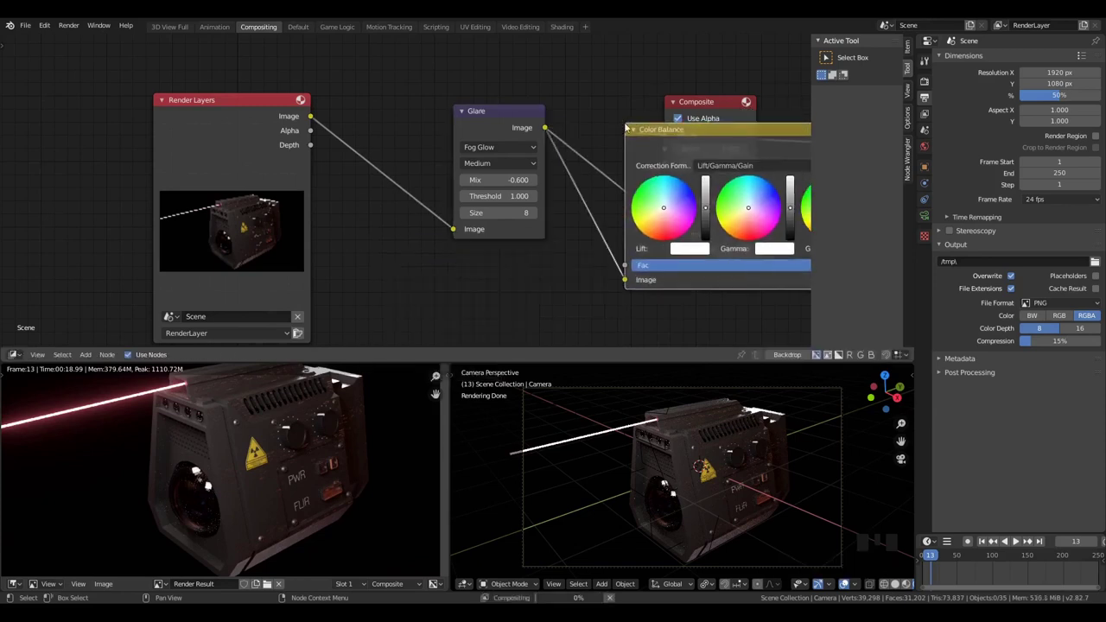
pyautogui.moveTo(778, 159); pyautogui.dragTo(512, 168, button='middle')
pyautogui.moveTo(594, 168); pyautogui.dragTo(472, 169)
# Feed the Color Balance image output into the Viewer node and space the nodes apart
pyautogui.moveTo(503, 213); pyautogui.dragTo(796, 228)
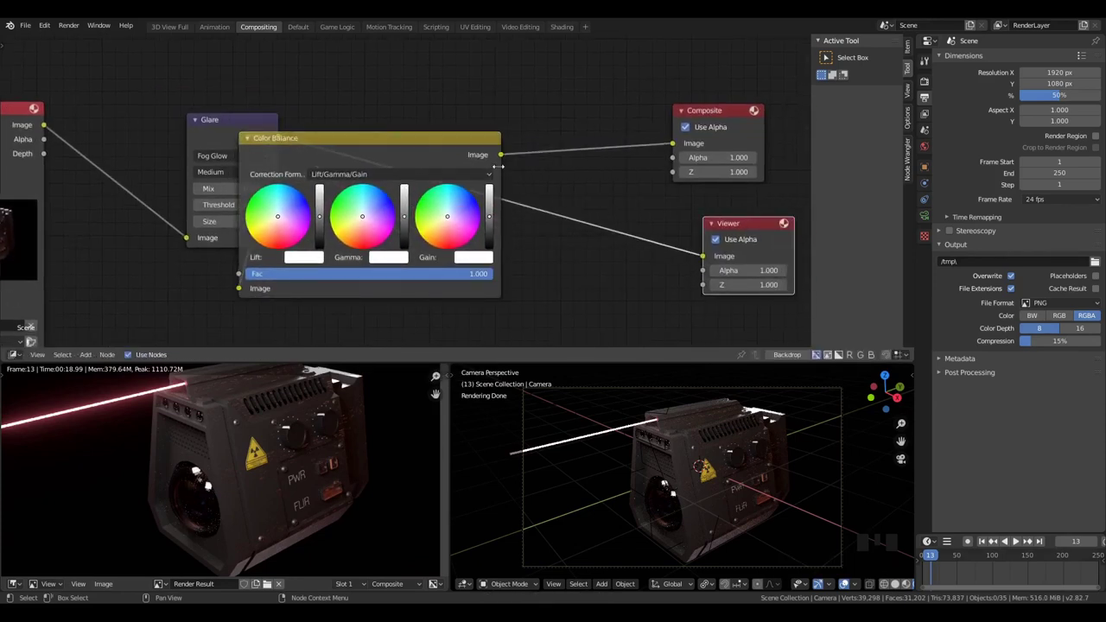
pyautogui.moveTo(501, 156); pyautogui.dragTo(711, 258)
pyautogui.moveTo(438, 149); pyautogui.dragTo(589, 139)
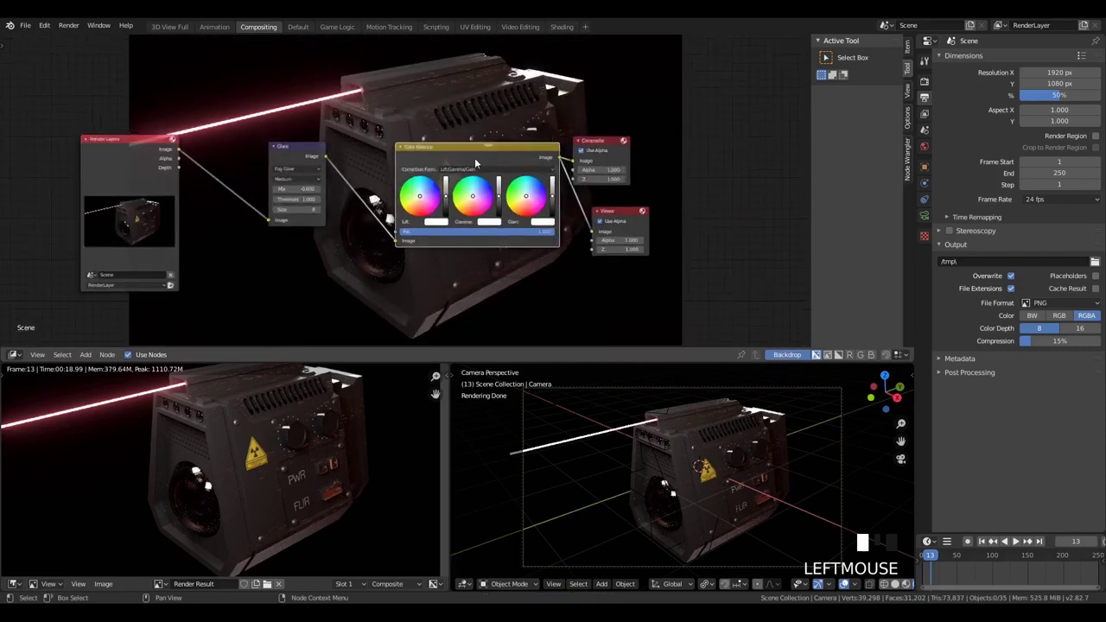
# Tint the Color Balance node's Lift pale violet, and shift its Gamma slightly toward blue with raised brightness
pyautogui.scroll(3, 407, 271)
pyautogui.scroll(-2, 406, 271)
pyautogui.click(408, 239)
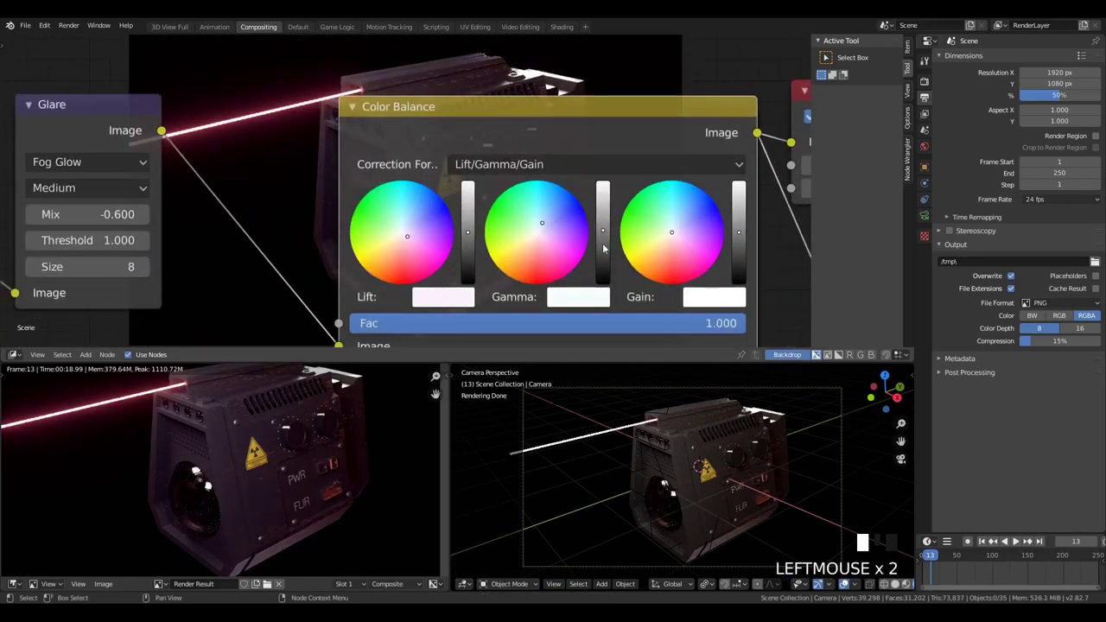
pyautogui.click(603, 249)
pyautogui.click(603, 238)
pyautogui.click(602, 225)
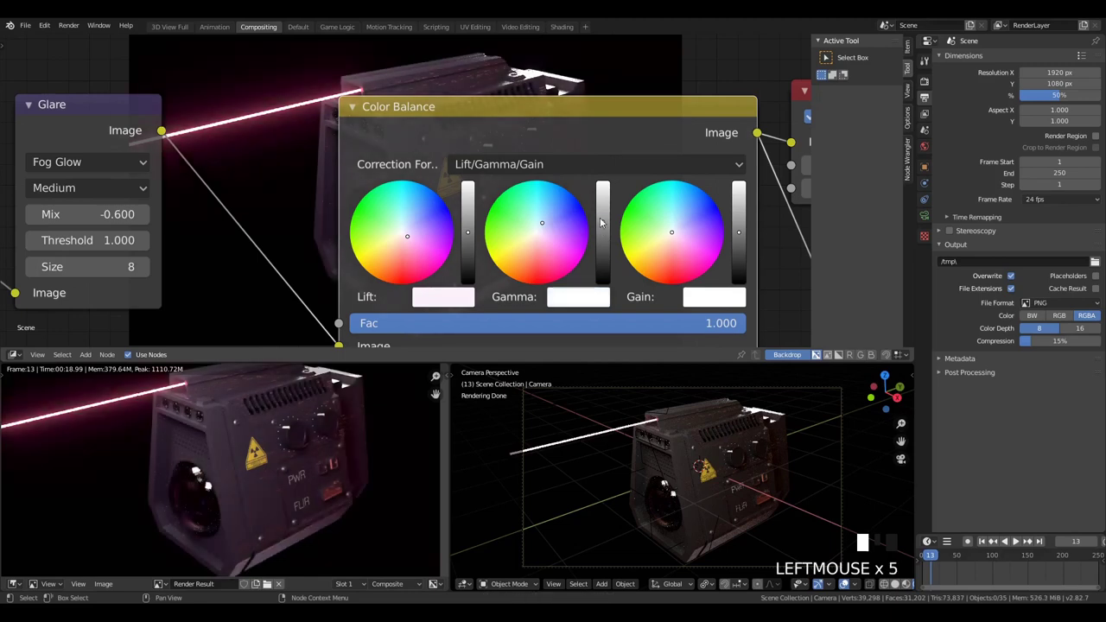
pyautogui.click(412, 230)
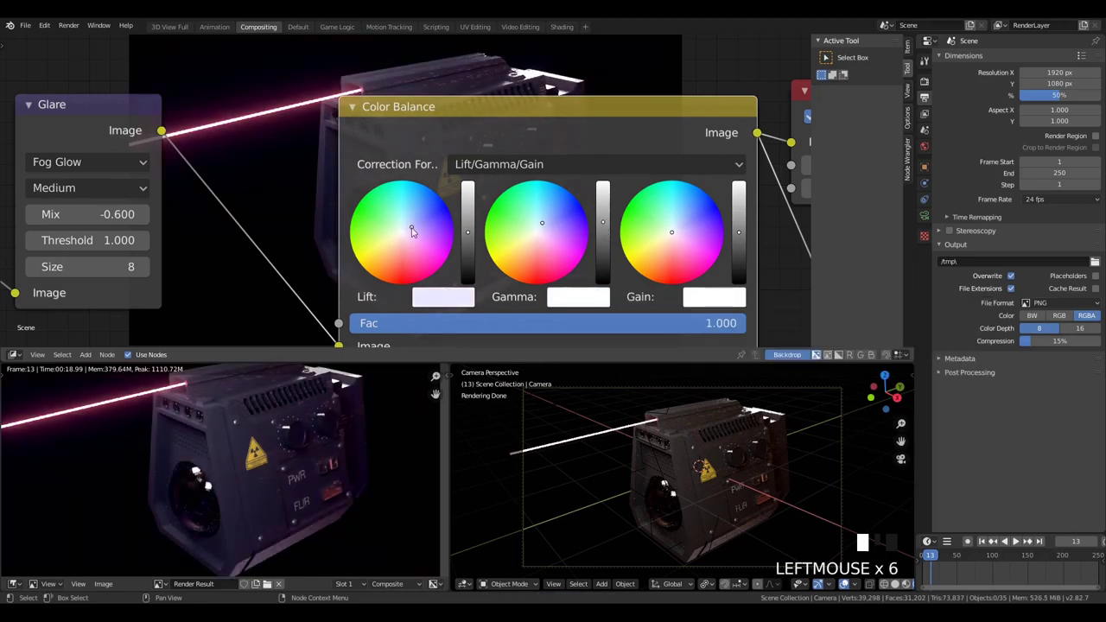
pyautogui.click(412, 237)
pyautogui.click(412, 233)
# Try violet tints for the Color Balance node's Gain and settle on a pale pink
pyautogui.click(692, 225)
pyautogui.click(700, 208)
pyautogui.click(688, 230)
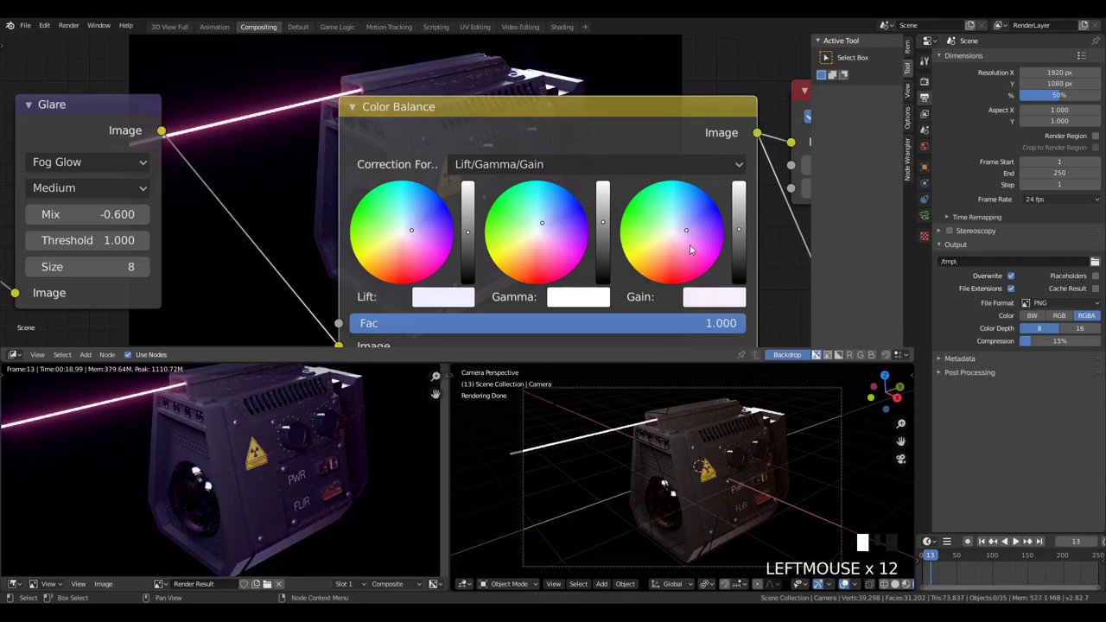
pyautogui.scroll(-2, 290, 436)
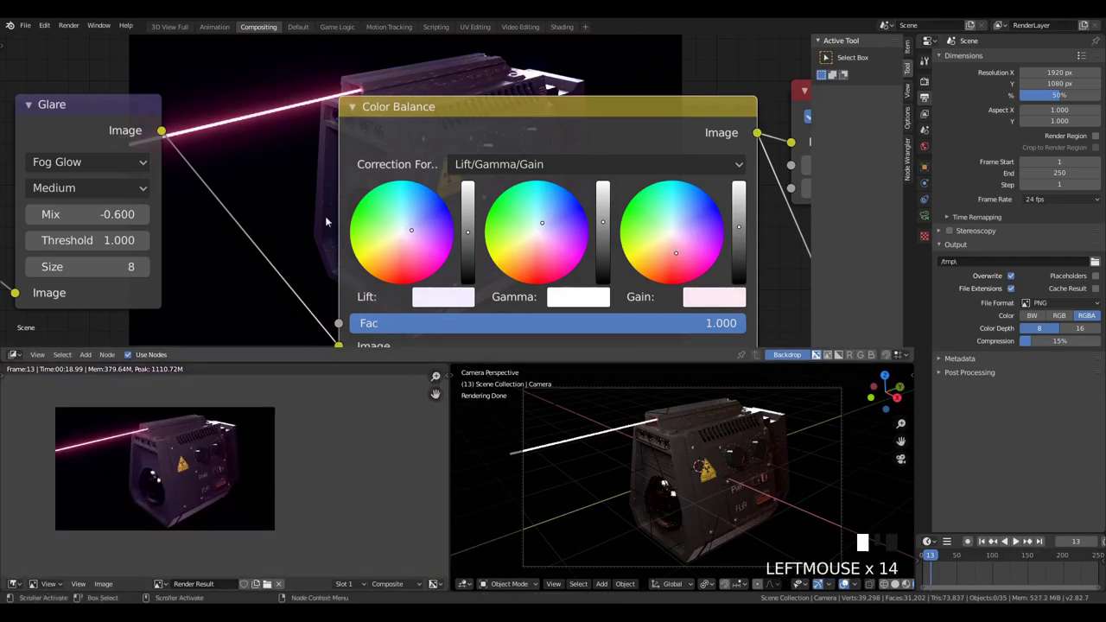
# Insert a Bright/Contrast node between Color Balance and both the Composite and Viewer nodes, and rearrange the nodes around it
pyautogui.scroll(-2, 325, 216)
pyautogui.hotkey('shift', 'a')
pyautogui.moveTo(234, 245)
pyautogui.click(294, 216)
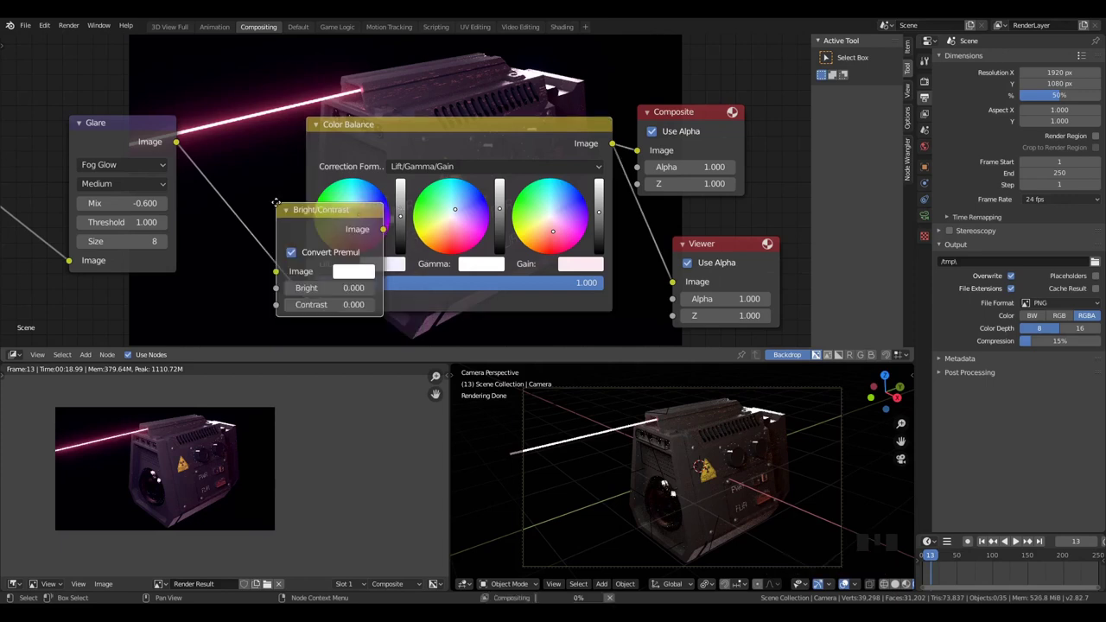
pyautogui.click(681, 209)
pyautogui.moveTo(799, 213); pyautogui.dragTo(579, 219, button='middle')
pyautogui.moveTo(560, 228); pyautogui.dragTo(417, 157)
pyautogui.moveTo(458, 121); pyautogui.dragTo(630, 135)
# Set the Bright/Contrast node's Contrast to 0.300 and check the device's details in the render result
pyautogui.click(547, 306)
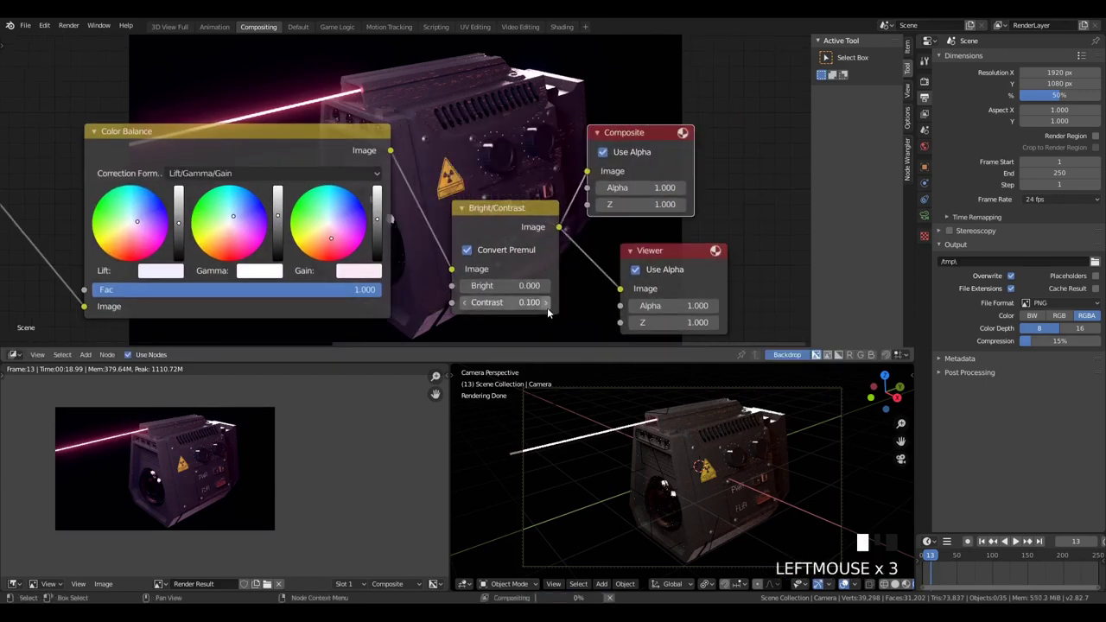
pyautogui.click(547, 305)
pyautogui.click(548, 306)
pyautogui.scroll(3, 195, 471)
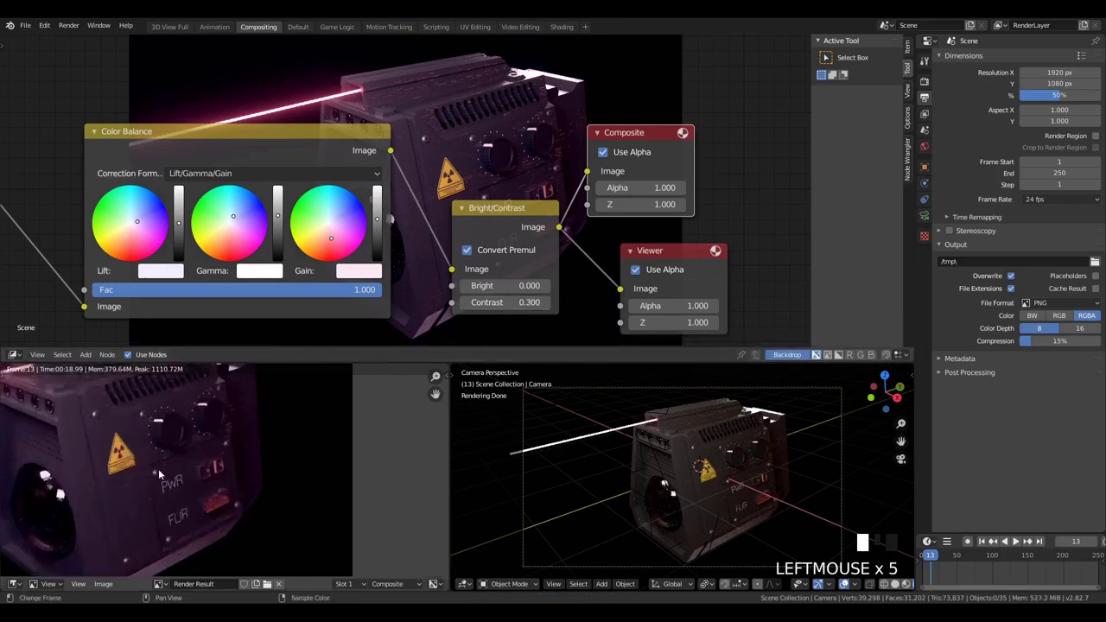
pyautogui.scroll(-2, 164, 478)
pyautogui.scroll(4, 156, 505)
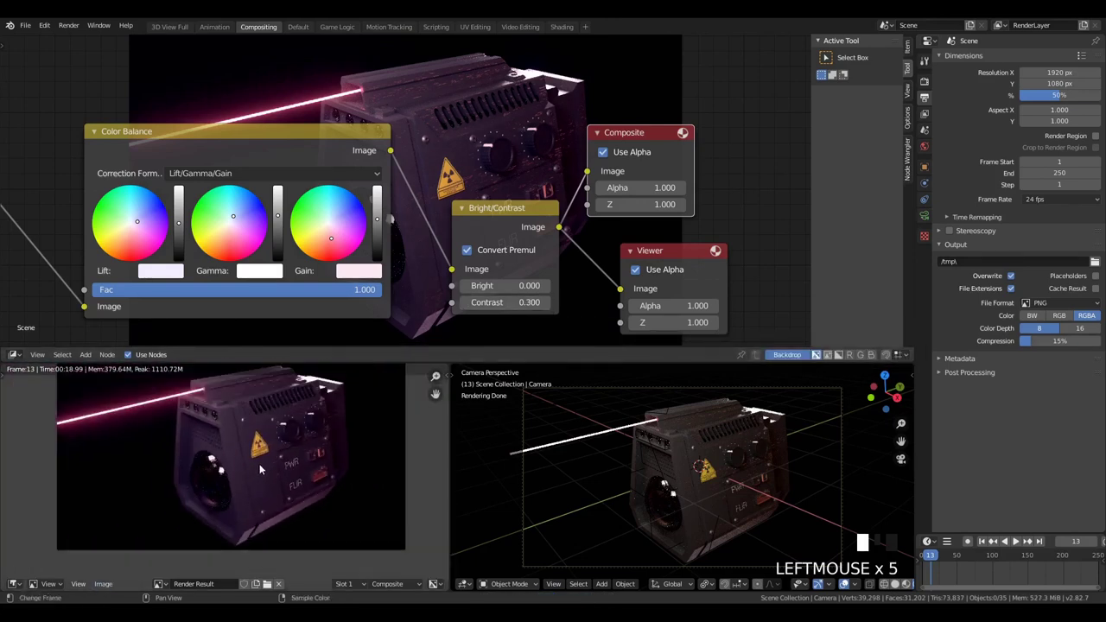
# Readjust the Color Balance node to a pale blue Lift and a pale pink-violet Gain
pyautogui.moveTo(329, 231); pyautogui.dragTo(327, 224)
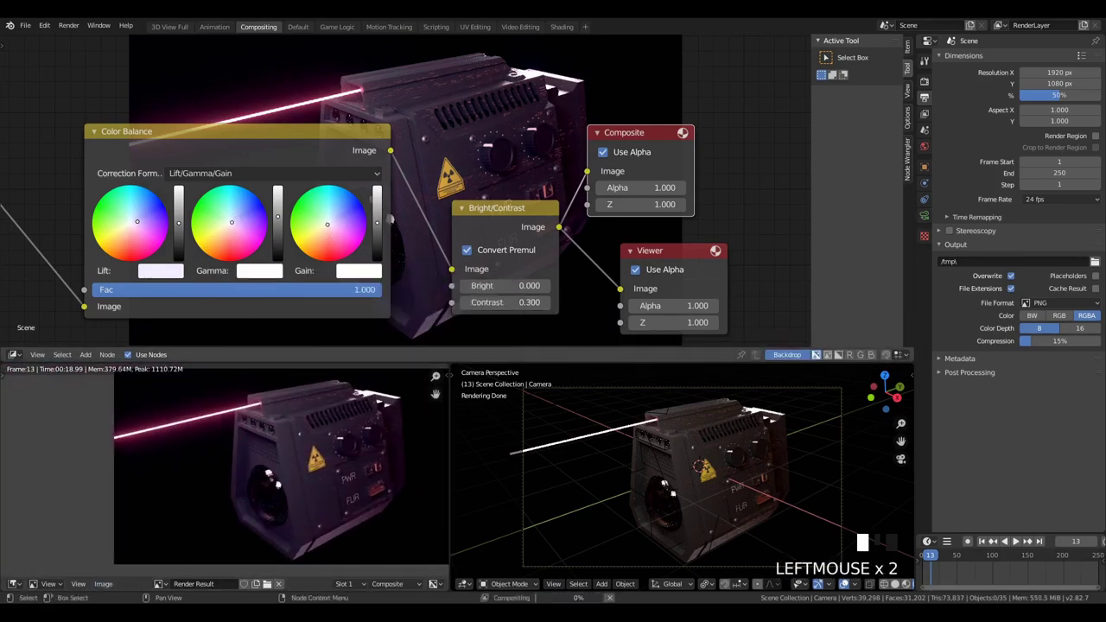
pyautogui.scroll(2, 136, 214)
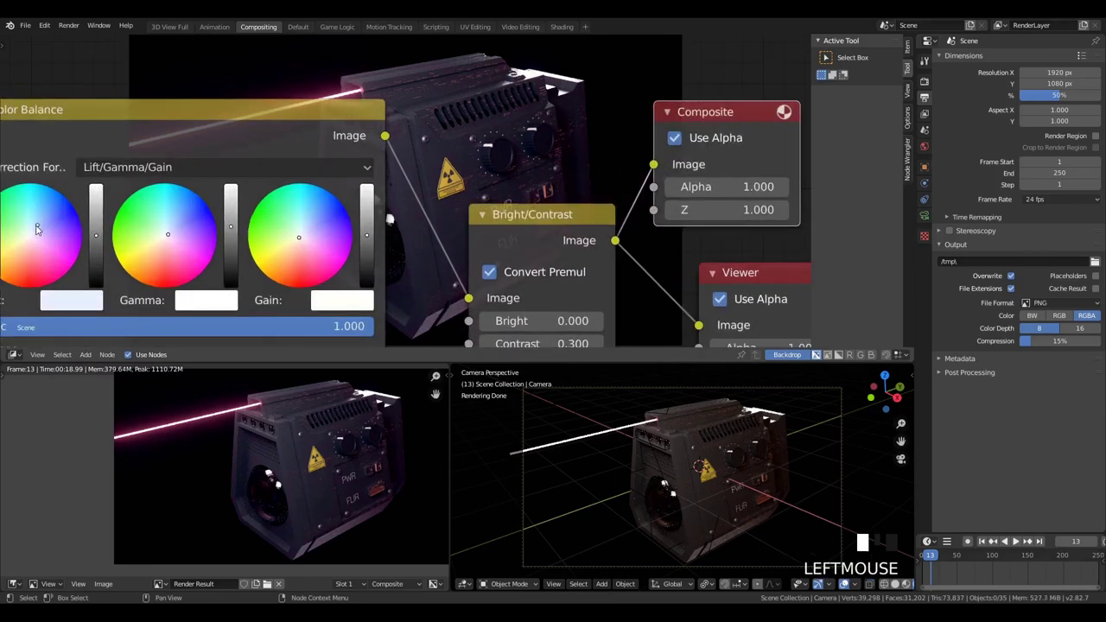
pyautogui.click(37, 227)
# Examine the colour-graded render result, both close up around the warning sign and lens and as a whole
pyautogui.scroll(-1, 235, 477)
pyautogui.scroll(4, 234, 477)
pyautogui.scroll(-4, 233, 478)
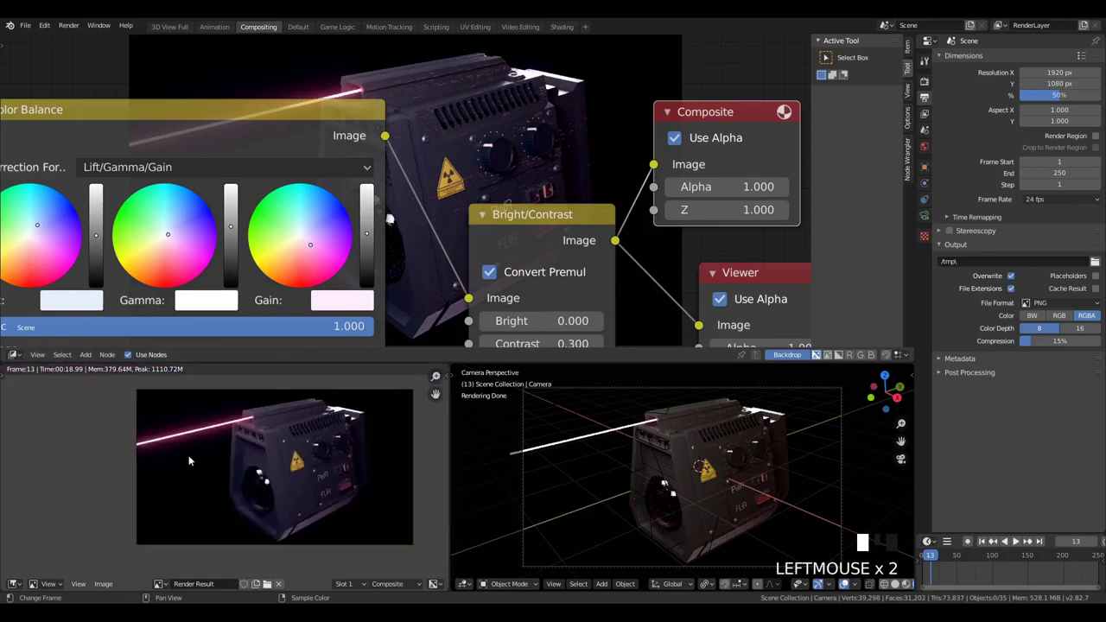
pyautogui.scroll(1, 126, 488)
pyautogui.moveTo(235, 486); pyautogui.dragTo(171, 517, button='middle')
pyautogui.scroll(3, 248, 506)
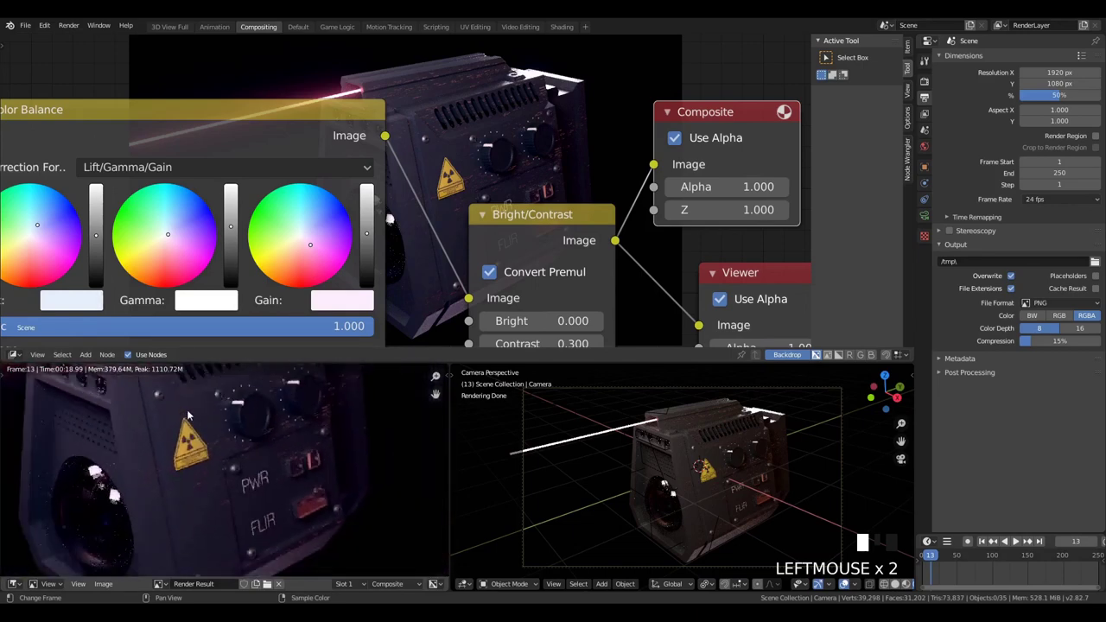
pyautogui.moveTo(278, 478); pyautogui.dragTo(284, 476, button='middle')
pyautogui.scroll(-6, 291, 484)
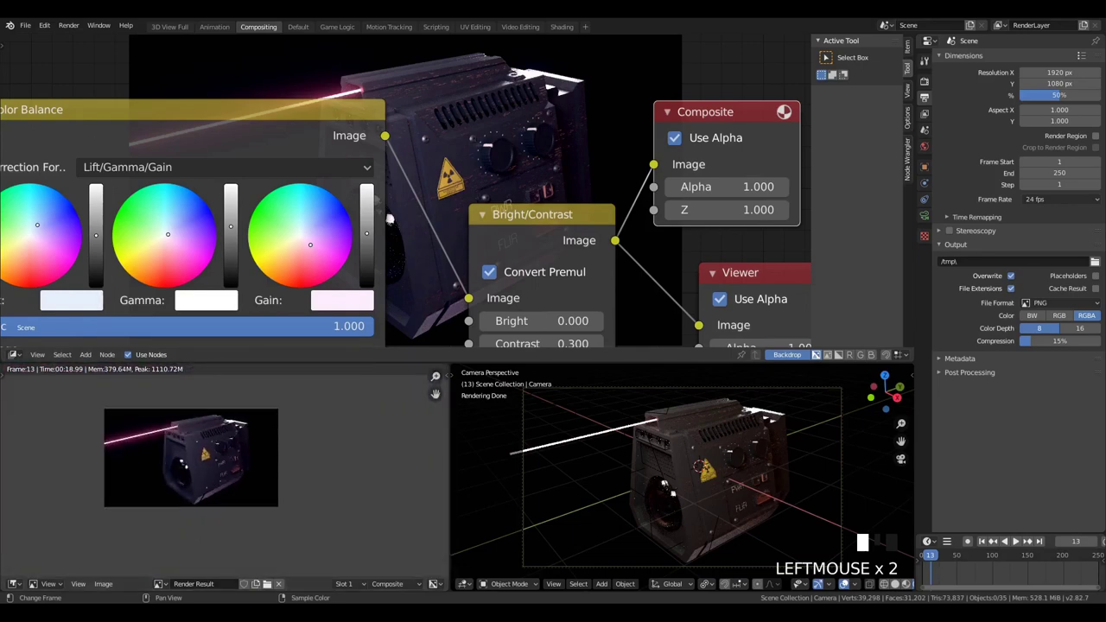
# Duplicate the PWR text label above the two small square buttons and open the copy for text editing
pyautogui.press('Tab')
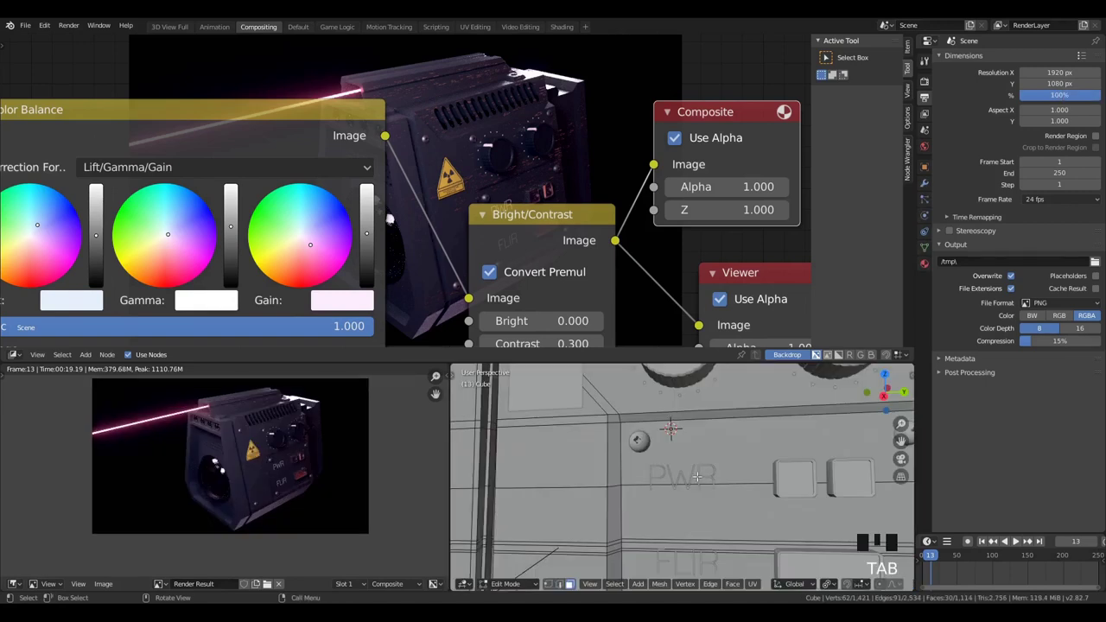
pyautogui.press('Tab')
pyautogui.click(690, 482)
pyautogui.hotkey('shift', 'd')
pyautogui.click(797, 442)
pyautogui.press('Tab')
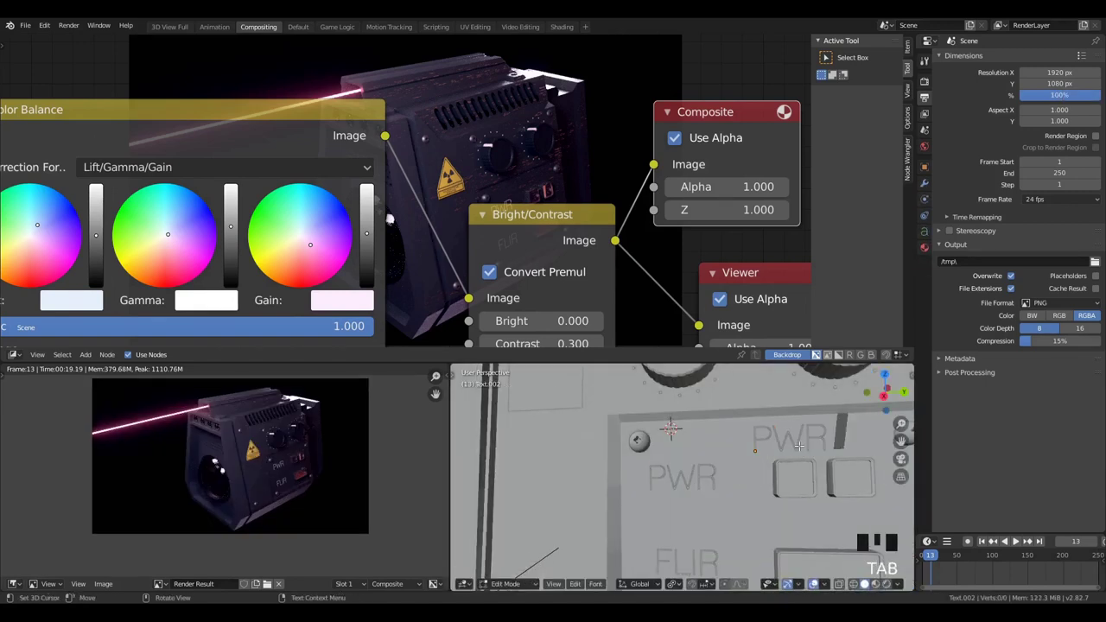
# Change the copied label's text to + and place it above the first small square button
pyautogui.press('BackSpace')
pyautogui.press('BackSpace')
pyautogui.press('BackSpace')
pyautogui.press('BackSpace')
pyautogui.press('BackSpace')
pyautogui.write('+')
pyautogui.press('Tab')
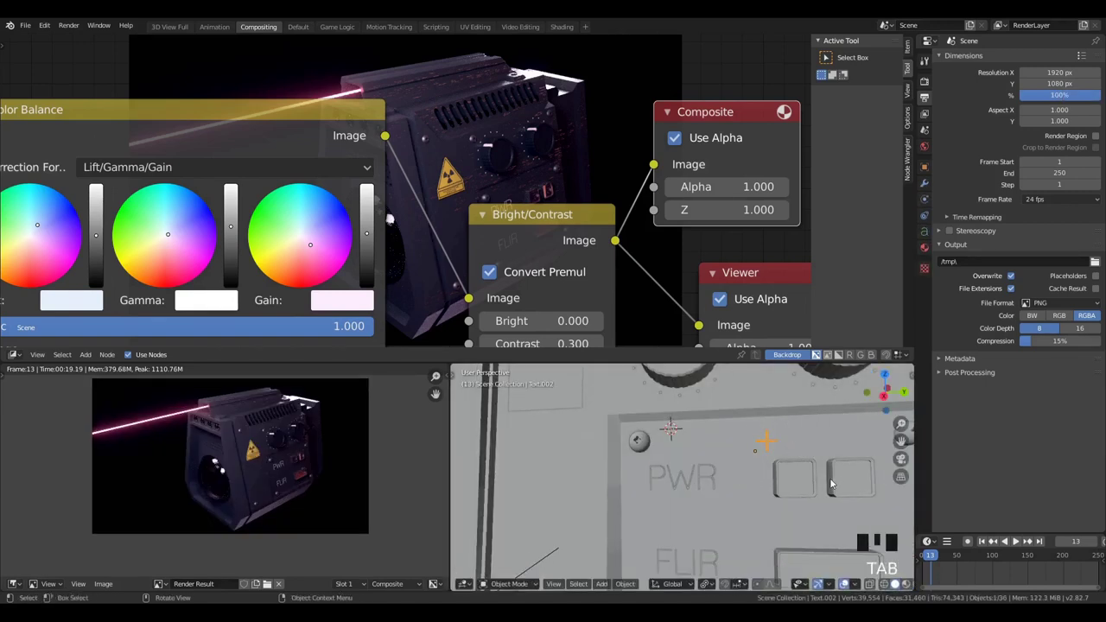
pyautogui.press('g')
pyautogui.click(853, 478)
# Duplicate the + label along Y to above the second small square button and change its text to -
pyautogui.hotkey('shift', 'd')
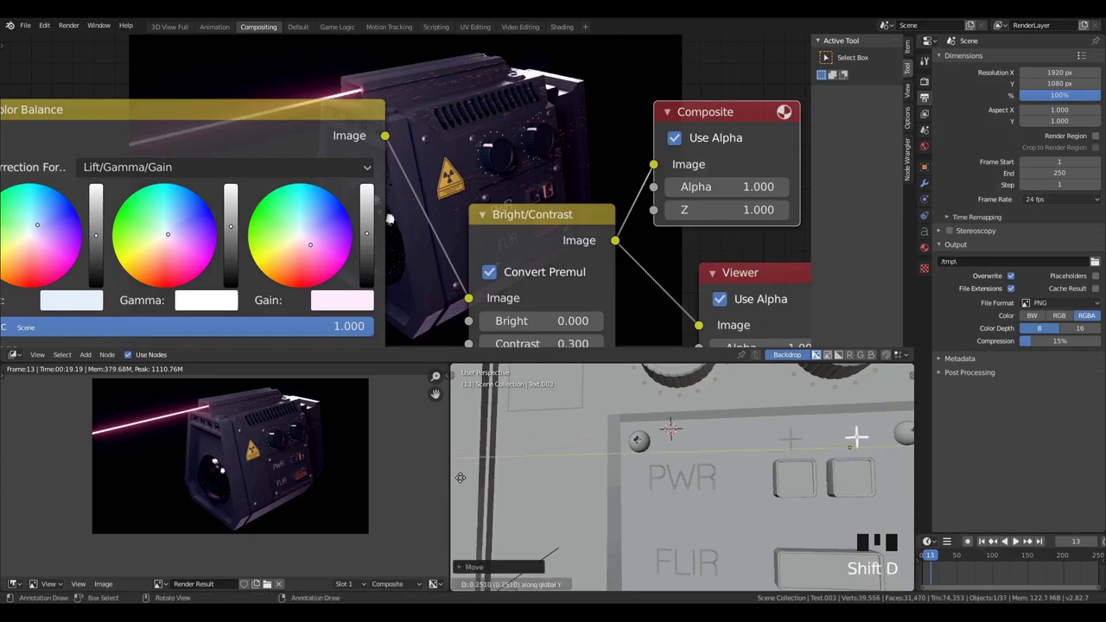
pyautogui.click(455, 477)
pyautogui.press('Tab')
pyautogui.press('BackSpace')
pyautogui.write('-')
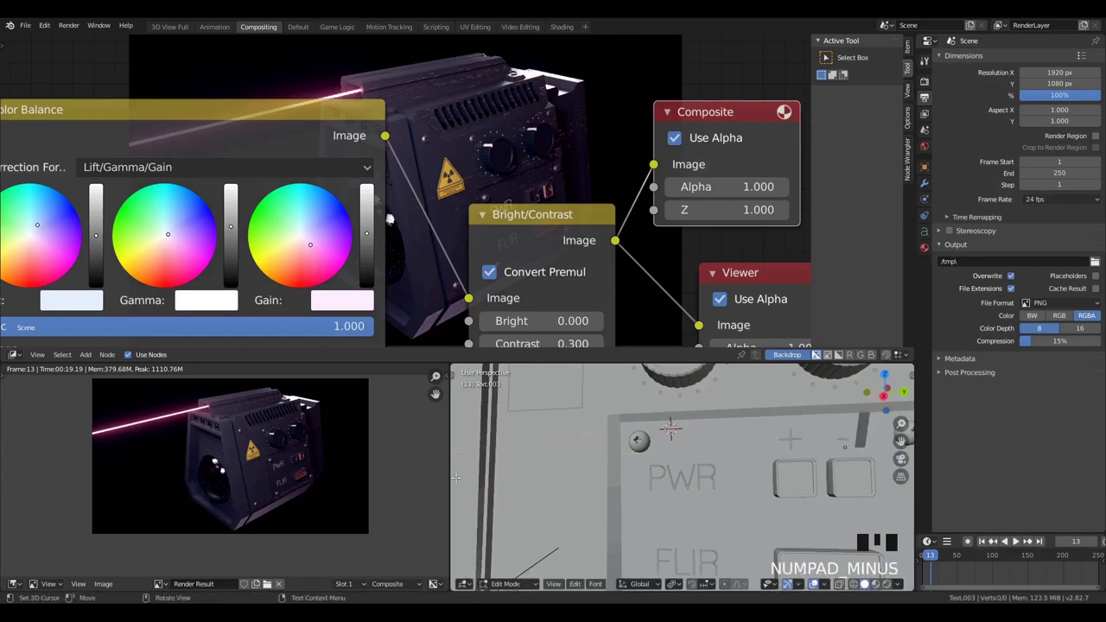
pyautogui.press('Tab')
# Duplicate the - label down along Z to above the wide FLIR button and change its text to I/o
pyautogui.scroll(-2, 785, 471)
pyautogui.hotkey('shift', 'd')
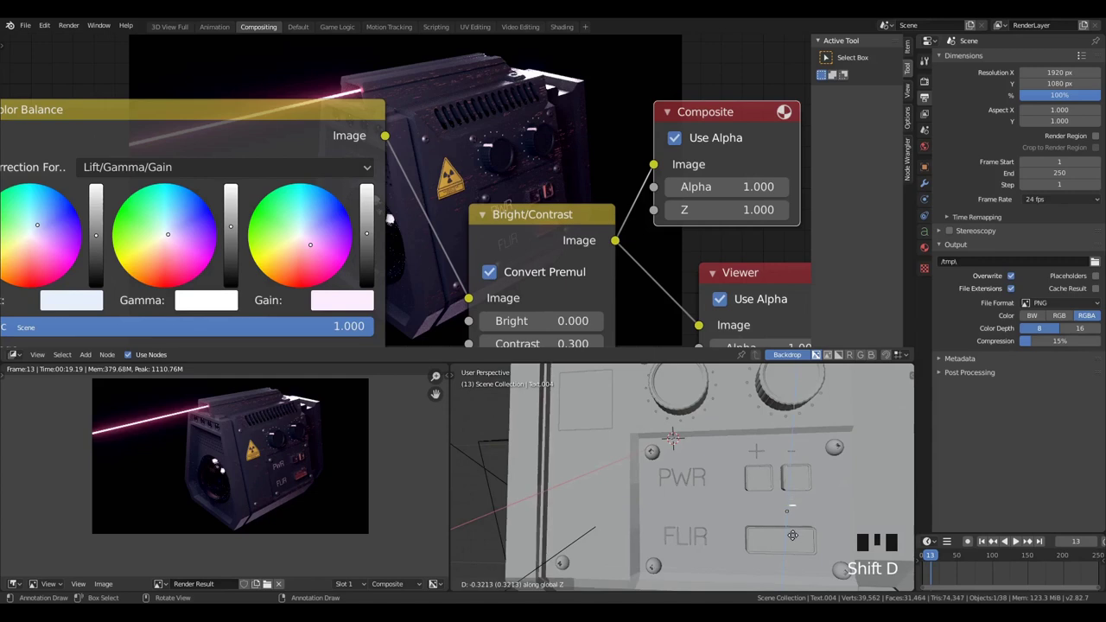
pyautogui.click(793, 535)
pyautogui.press('g')
pyautogui.click(778, 544)
pyautogui.press('Tab')
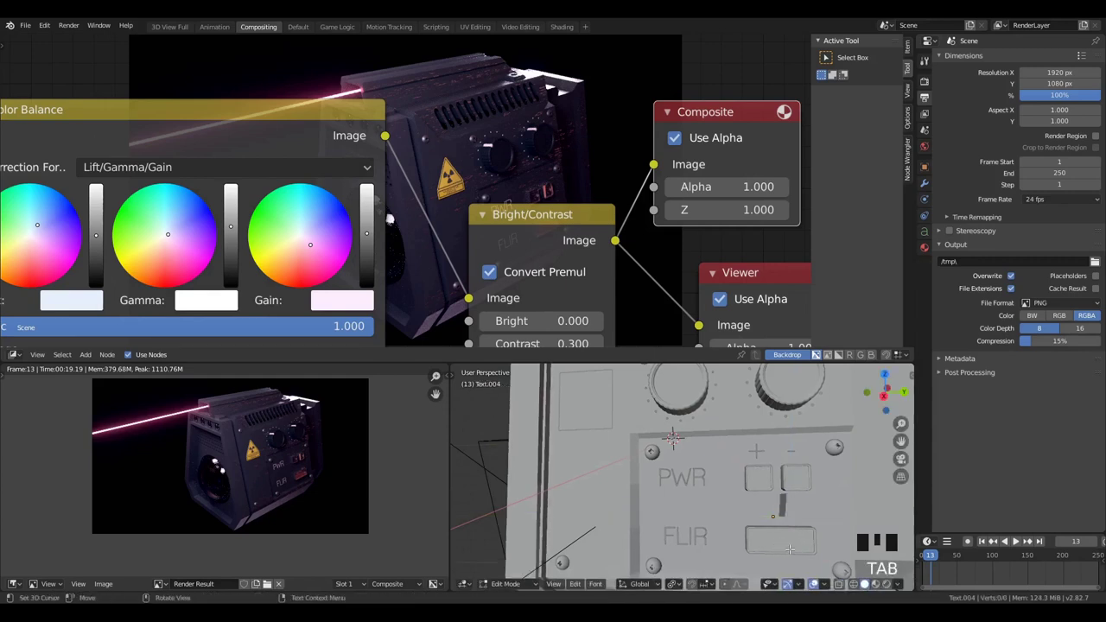
pyautogui.press('BackSpace')
pyautogui.write('/o')
pyautogui.press('Tab')
# Reposition the I/o label in the gap between the small square buttons and the wide button
pyautogui.press('g')
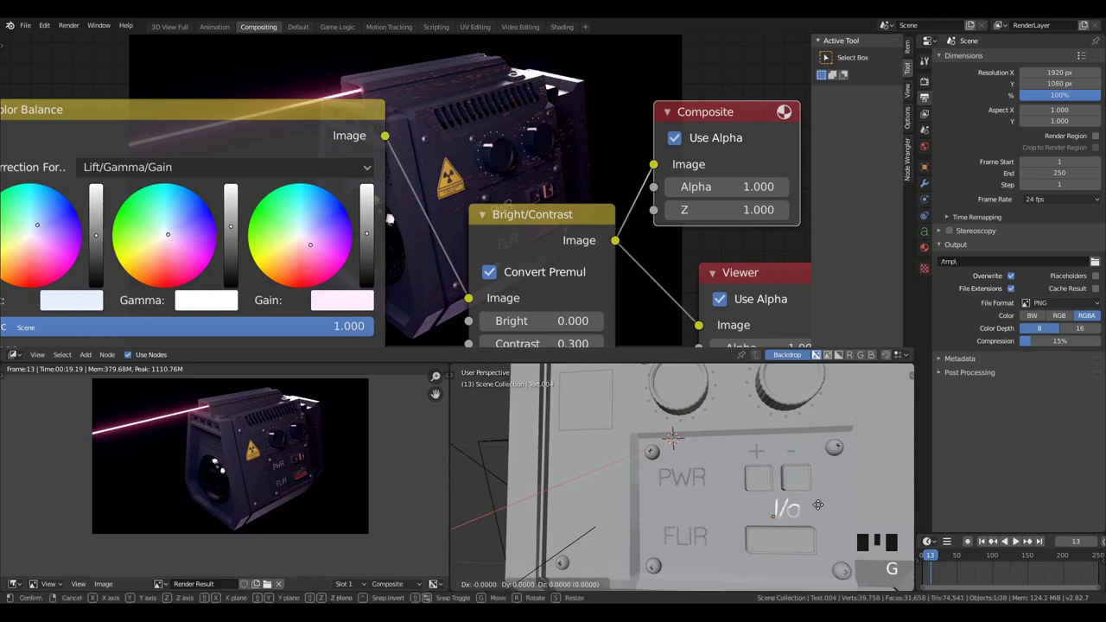
pyautogui.click(821, 530)
pyautogui.press('KP_Decimal')
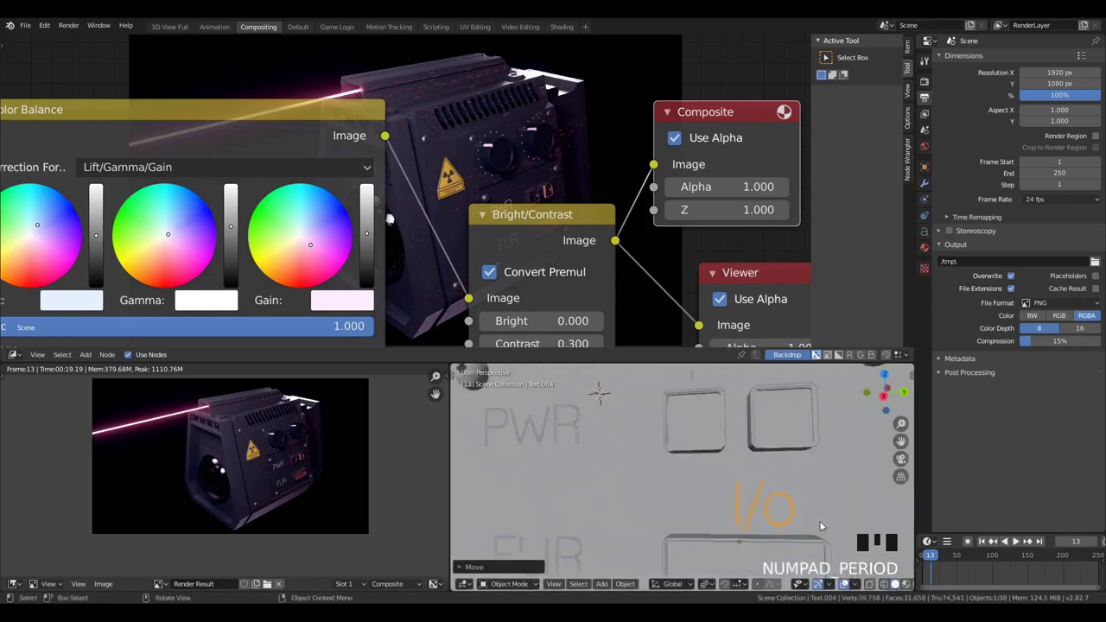
pyautogui.scroll(-2, 820, 520)
pyautogui.moveTo(812, 520); pyautogui.dragTo(707, 497, button='middle')
pyautogui.press('g')
pyautogui.click(654, 460)
pyautogui.scroll(-4, 761, 488)
pyautogui.press('KP_2')
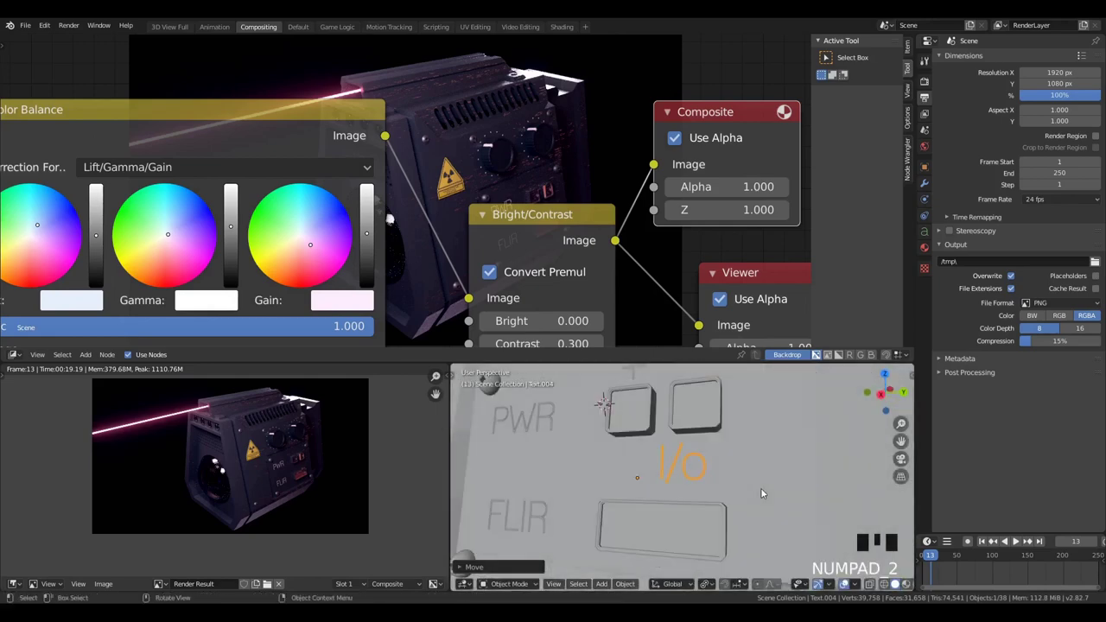
# Change the label's first letter to lowercase so that it reads i/o
pyautogui.press('KP_0')
pyautogui.press('Tab')
pyautogui.press('Left')
pyautogui.press('Left')
pyautogui.press('Left')
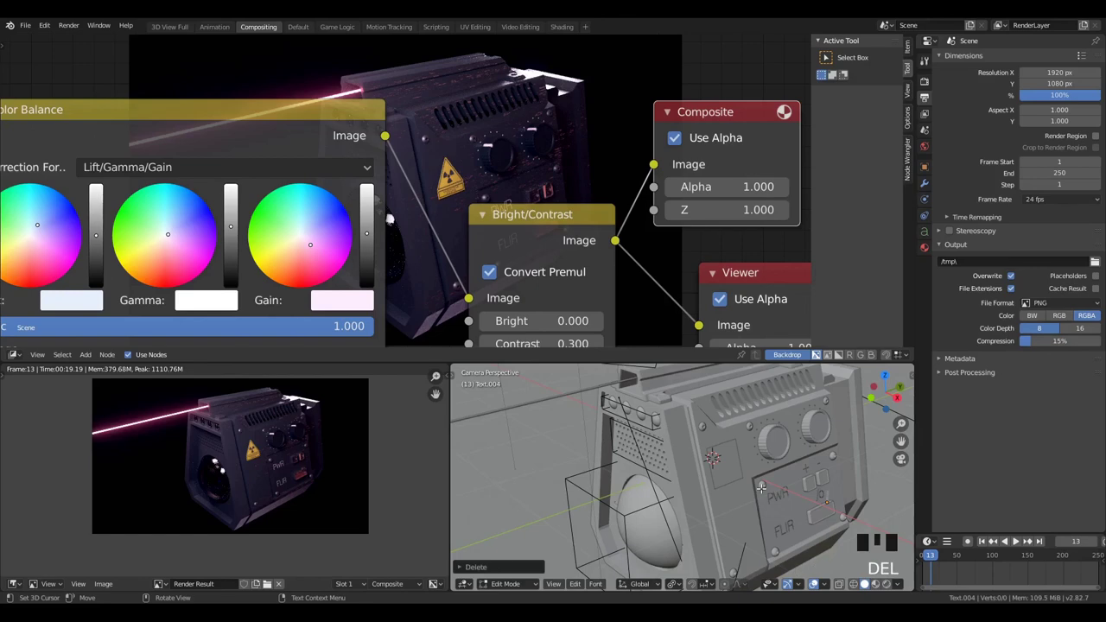
pyautogui.press('Tab')
# Examine the i/o label in the rendered viewport preview, both close up and through the camera
pyautogui.scroll(2, 762, 487)
pyautogui.keyDown('alt'); pyautogui.moveTo(761, 487); pyautogui.dragTo(709, 547, button='middle'); pyautogui.keyUp('alt')
pyautogui.scroll(-3, 789, 500)
pyautogui.press('KP_Decimal')
pyautogui.scroll(-2, 693, 479)
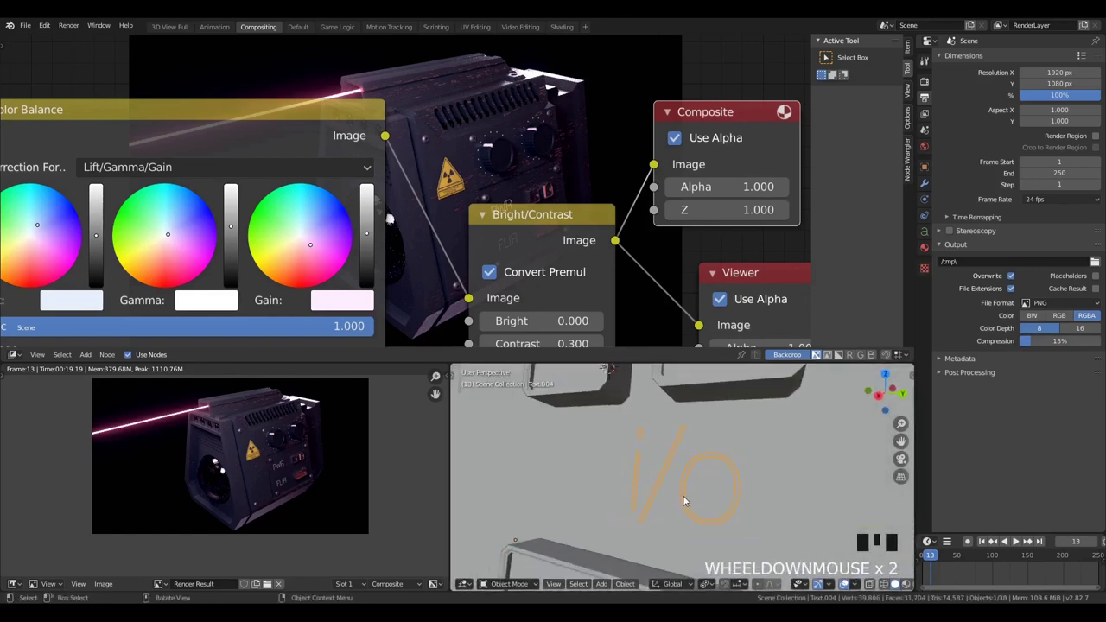
pyautogui.moveTo(692, 479); pyautogui.dragTo(677, 502, button='middle')
pyautogui.press('z')
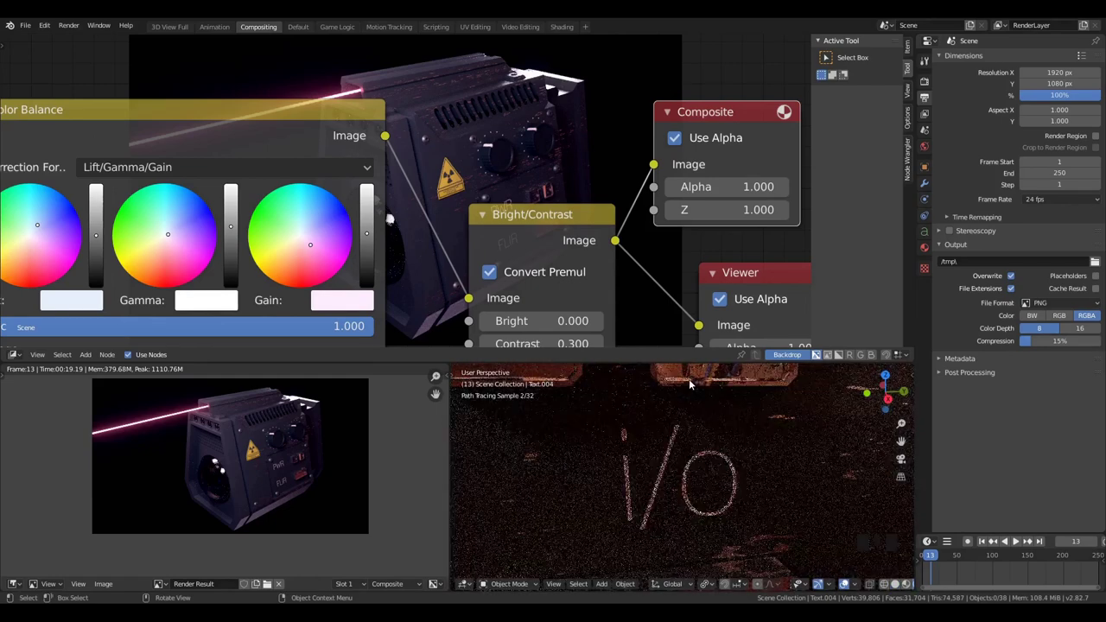
pyautogui.scroll(-3, 689, 379)
pyautogui.press('KP_0')
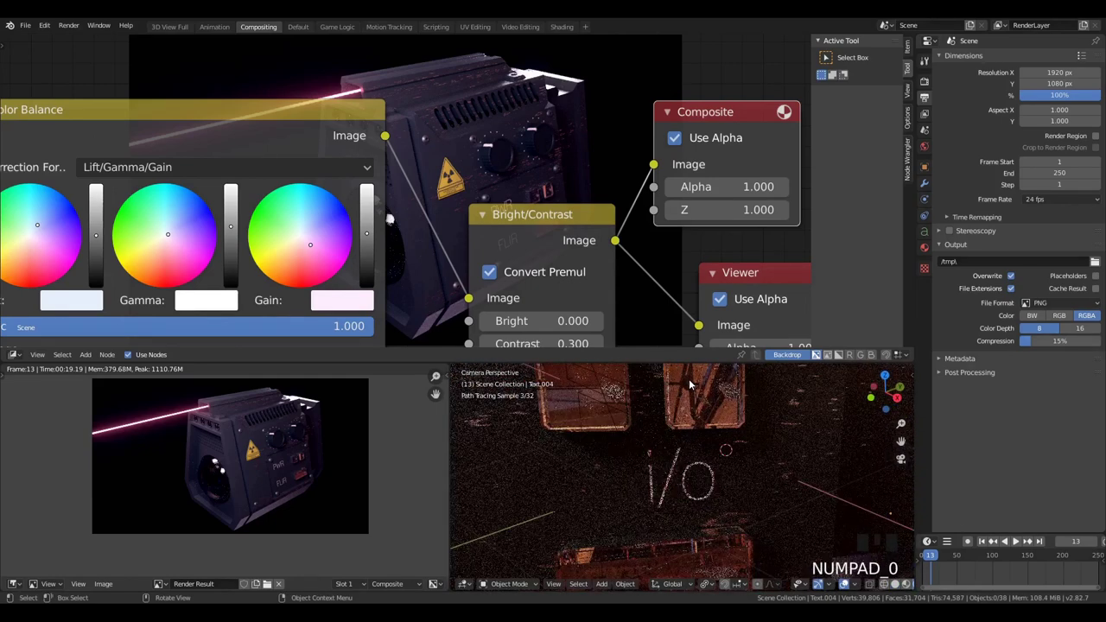
pyautogui.scroll(-3, 689, 383)
pyautogui.press('a')
pyautogui.press('a')
pyautogui.press('a')
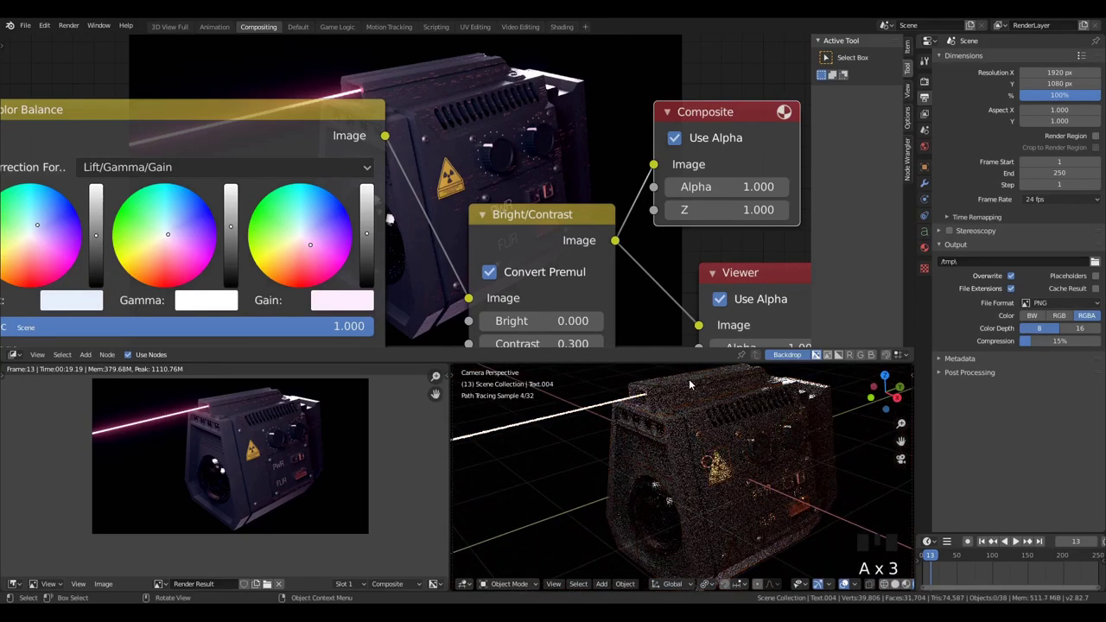
pyautogui.scroll(1, 837, 480)
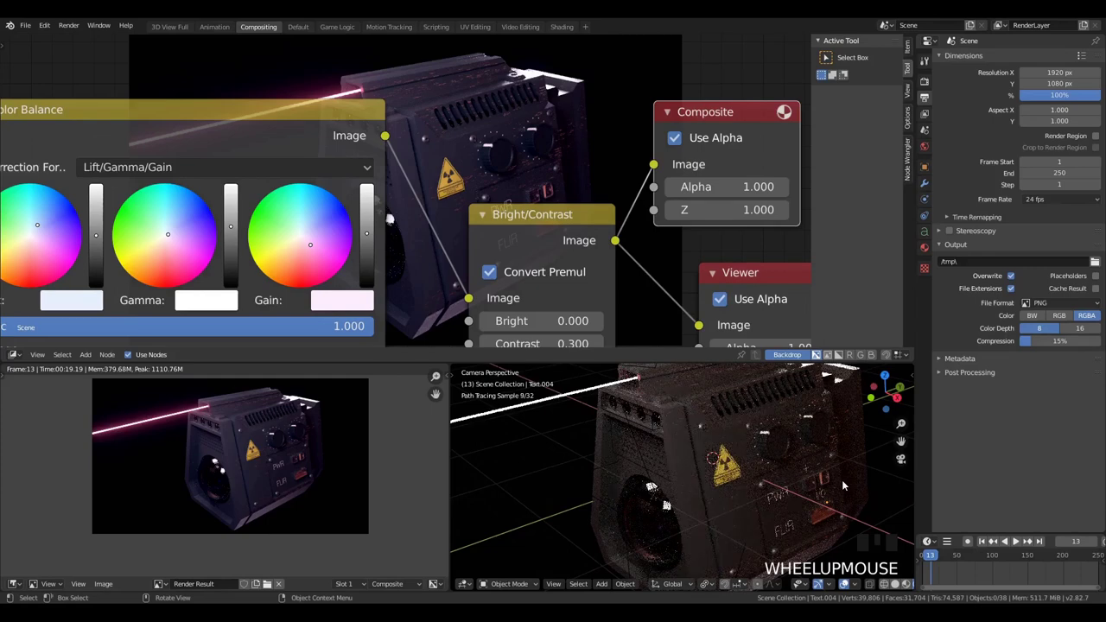
pyautogui.press('z')
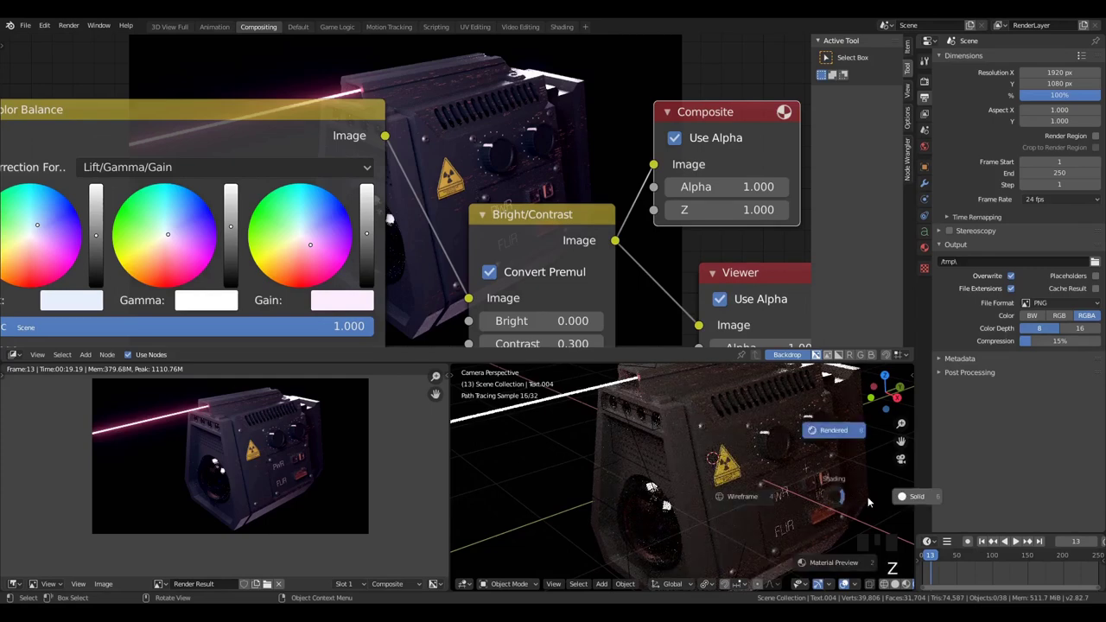
# Center the i/o label above the wide button in the right orthographic view, moving it along Z and Y
pyautogui.click(823, 501)
pyautogui.press('KP_Decimal')
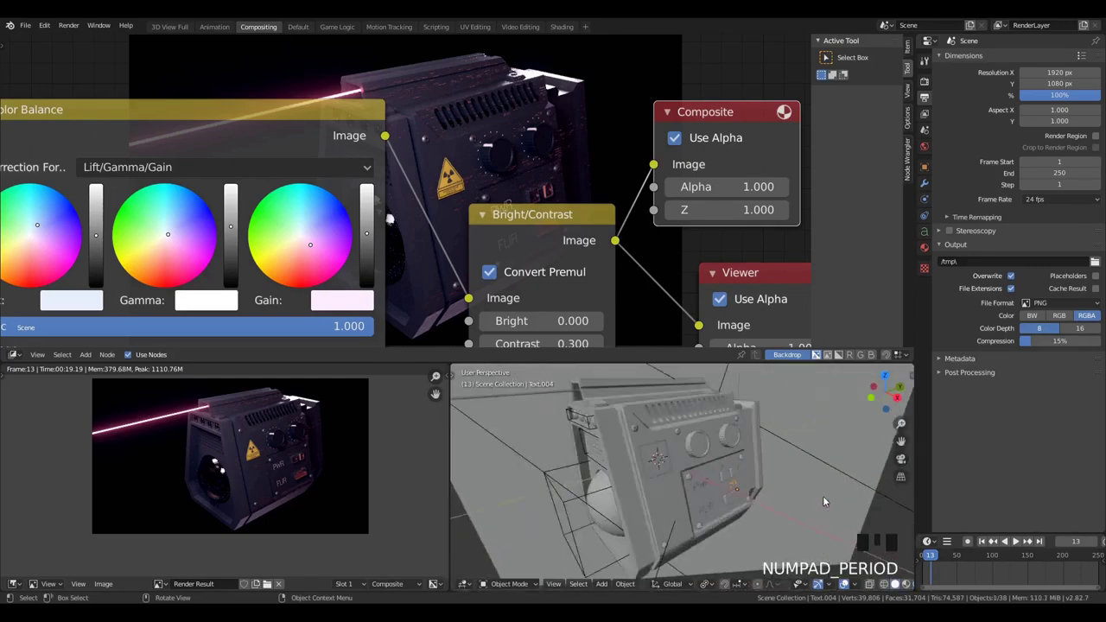
pyautogui.press('KP_3')
pyautogui.scroll(-5, 777, 502)
pyautogui.scroll(-2, 777, 502)
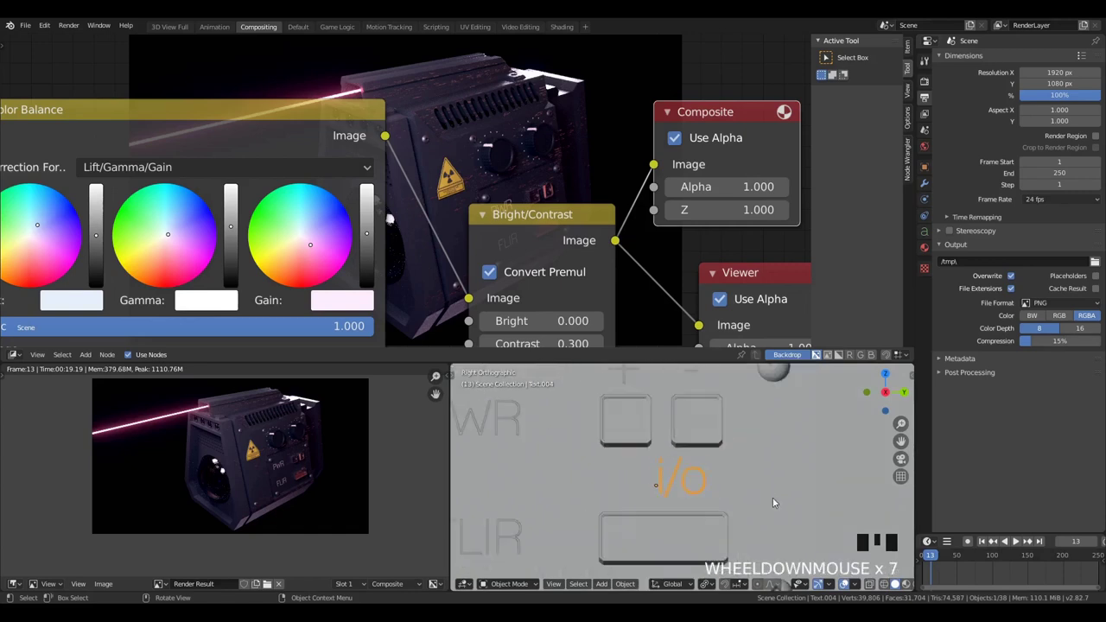
pyautogui.press('g')
pyautogui.press('g')
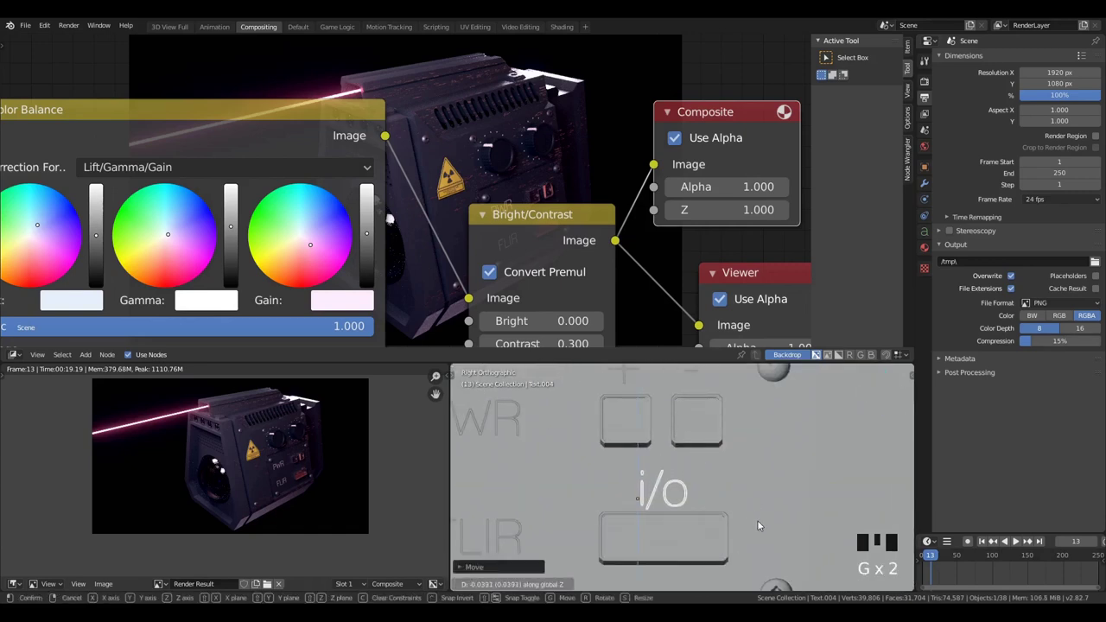
pyautogui.click(758, 523)
pyautogui.press('g')
pyautogui.press('y')
pyautogui.click(758, 520)
# Enlarge the - label and reposition it above the second small square button, level with the + label
pyautogui.click(698, 380)
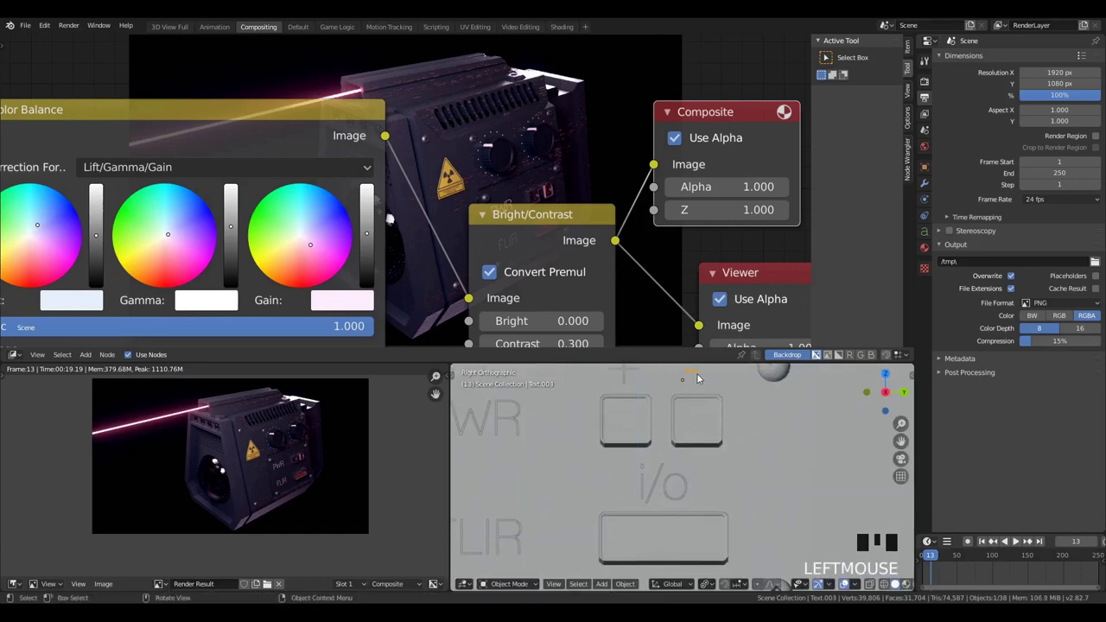
pyautogui.press('g')
pyautogui.click(704, 381)
pyautogui.press('s')
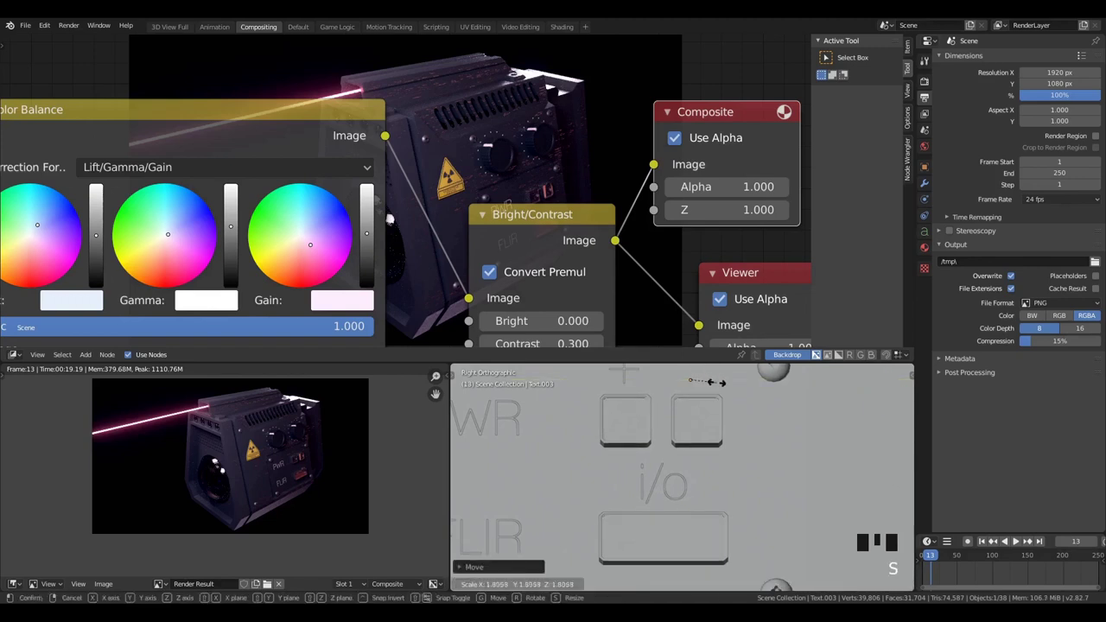
pyautogui.click(707, 383)
pyautogui.press('g')
pyautogui.click(707, 394)
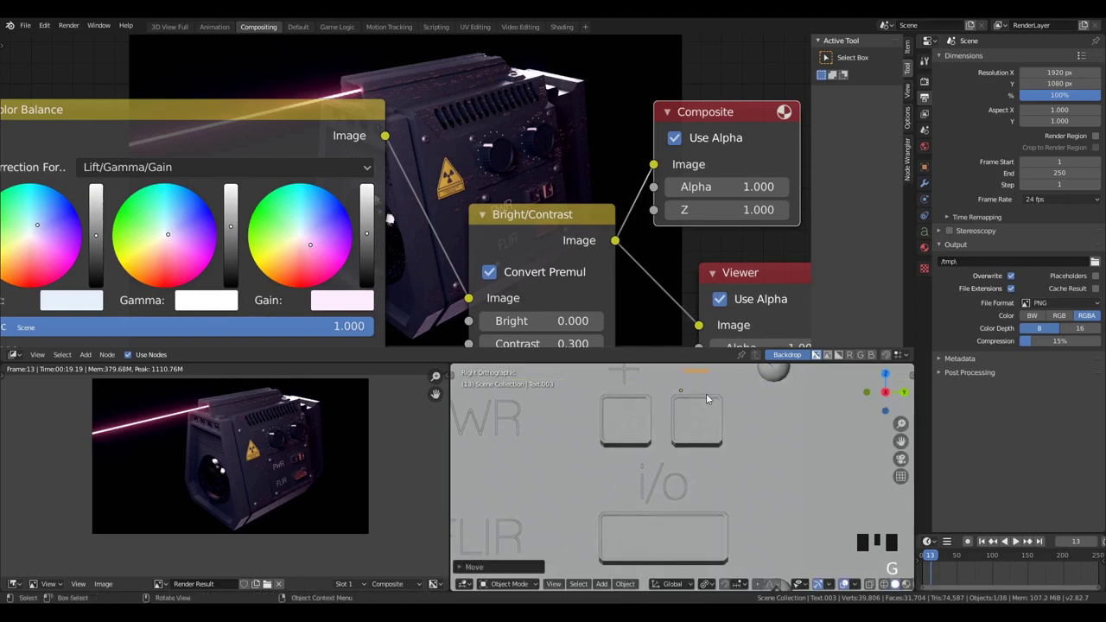
# Deselect everything, return to the camera view and render the image with the new button labels
pyautogui.scroll(-2, 711, 400)
pyautogui.press('a')
pyautogui.press('a')
pyautogui.press('a')
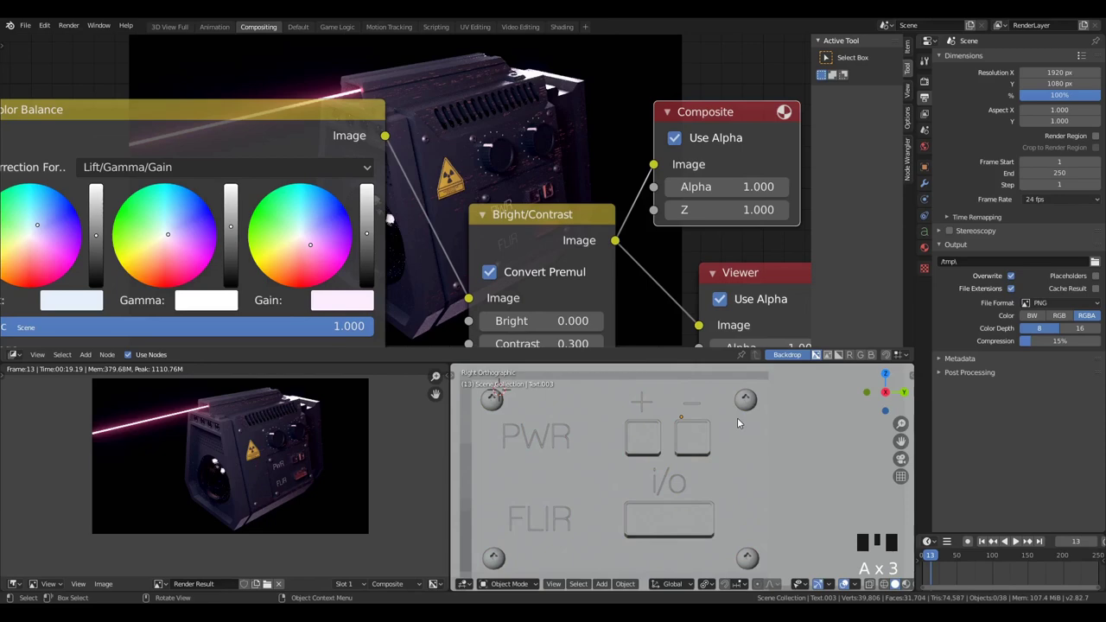
pyautogui.press('KP_0')
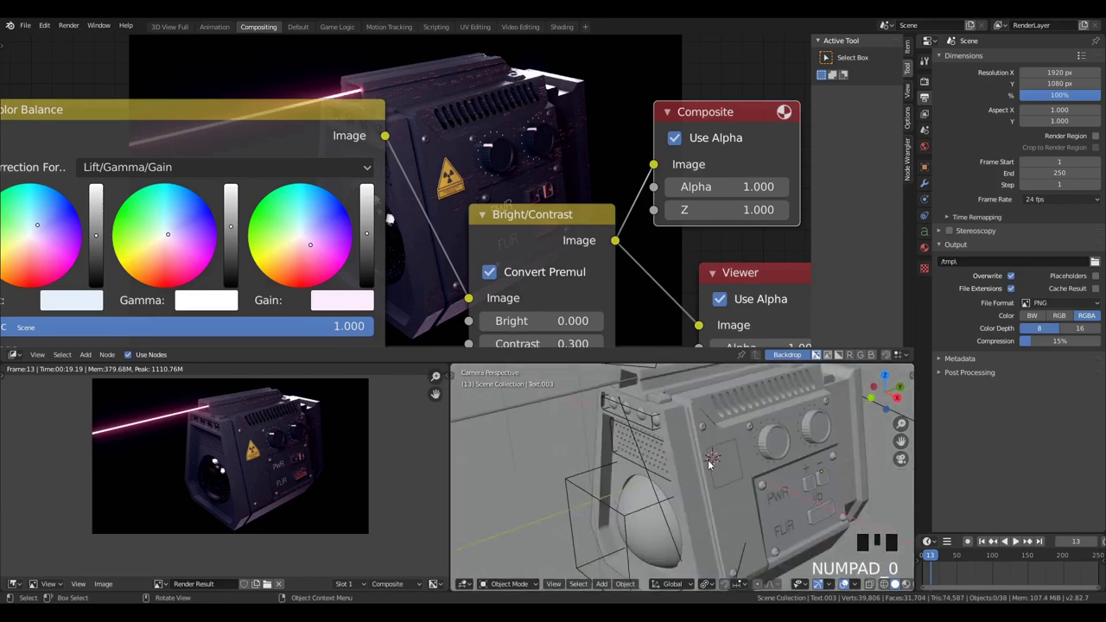
pyautogui.press('F12')
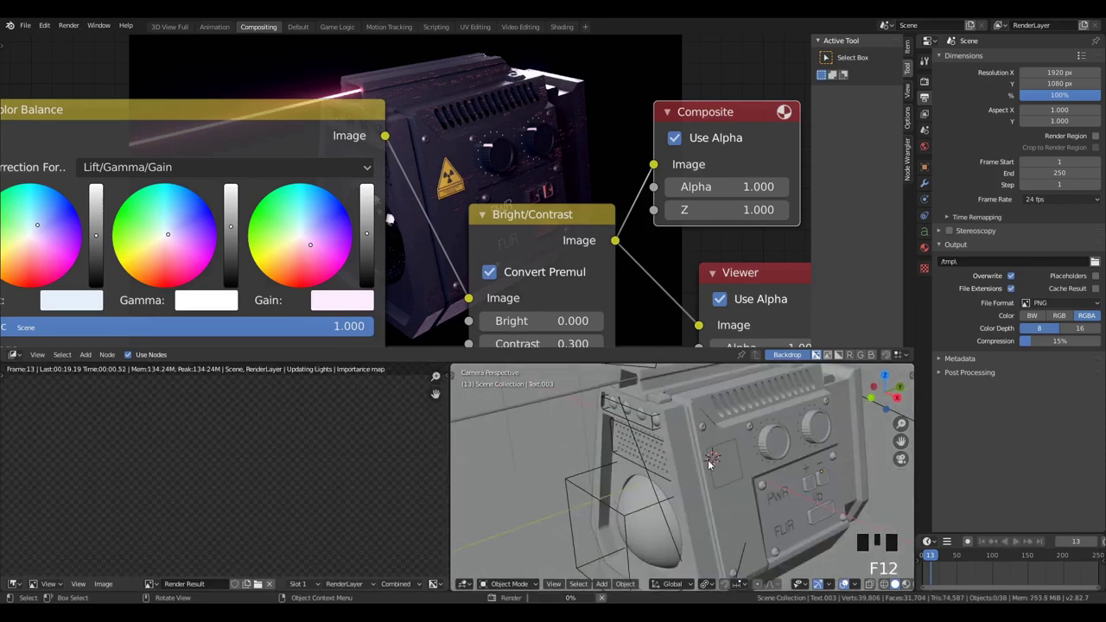